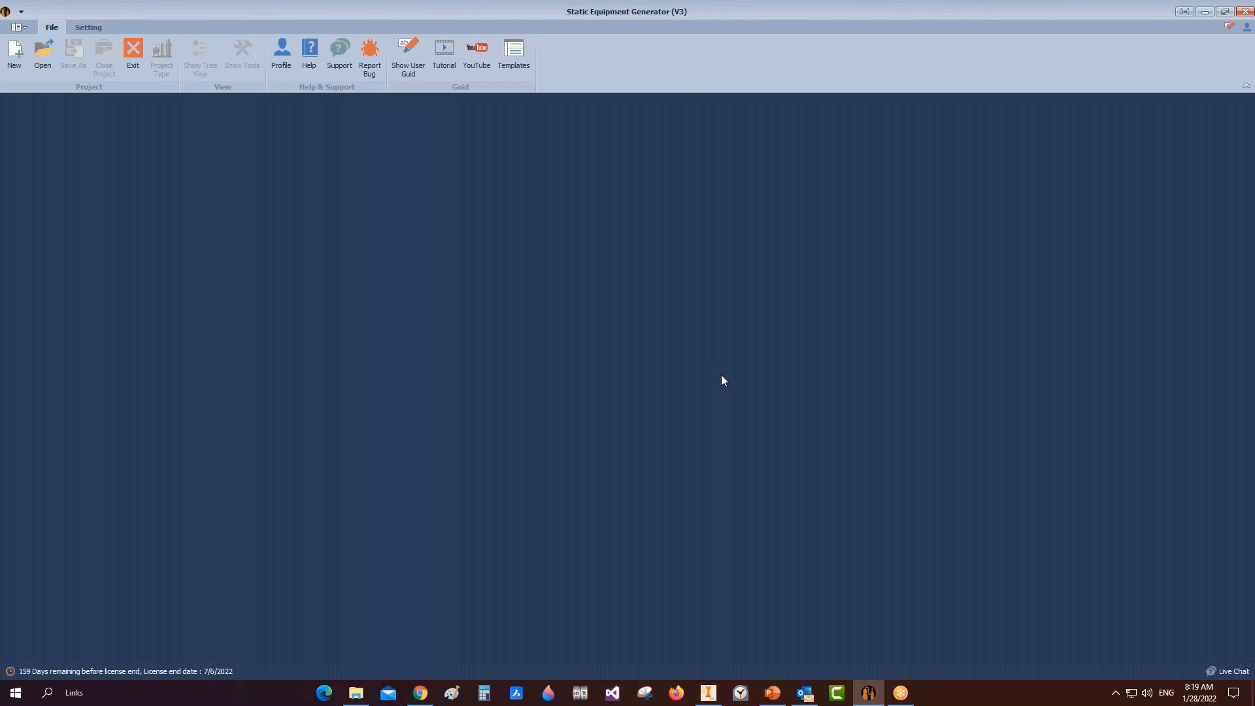
Step: Enter the project name 'Demo 28-1-2022' and choose the Desktop as its workspace folder
left_click(15, 53)
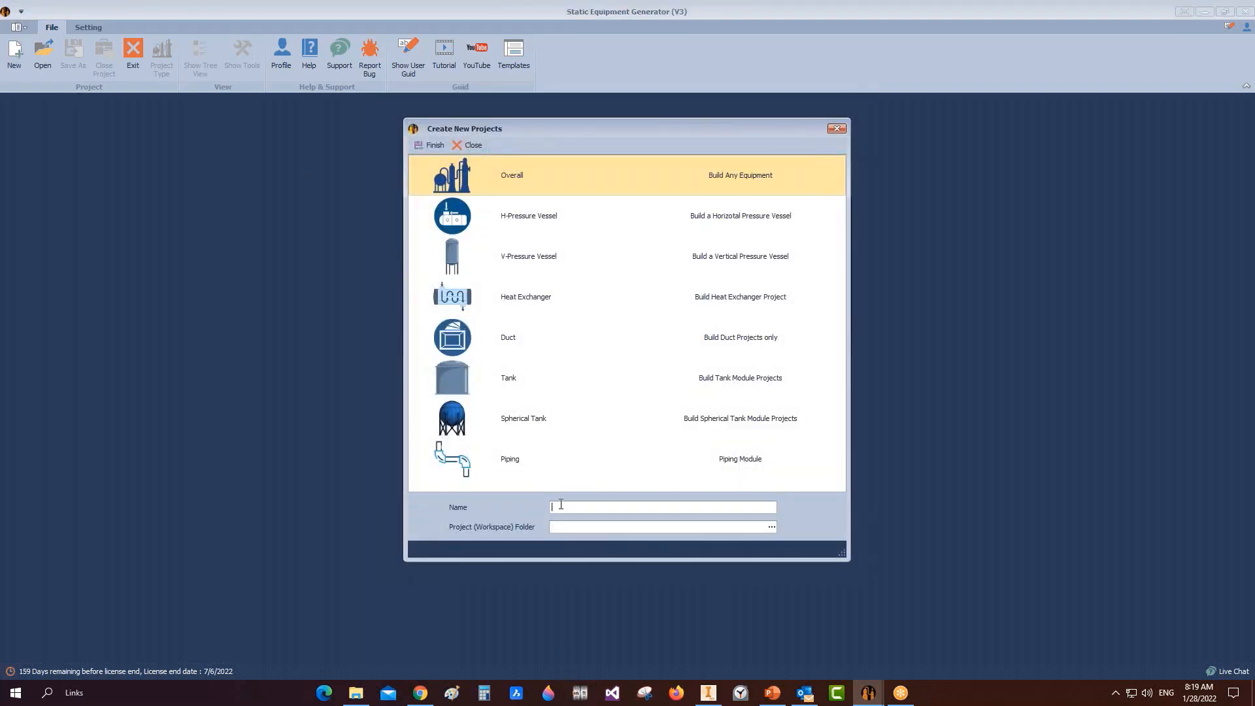
type("Demo 28-1-2022")
left_click(770, 527)
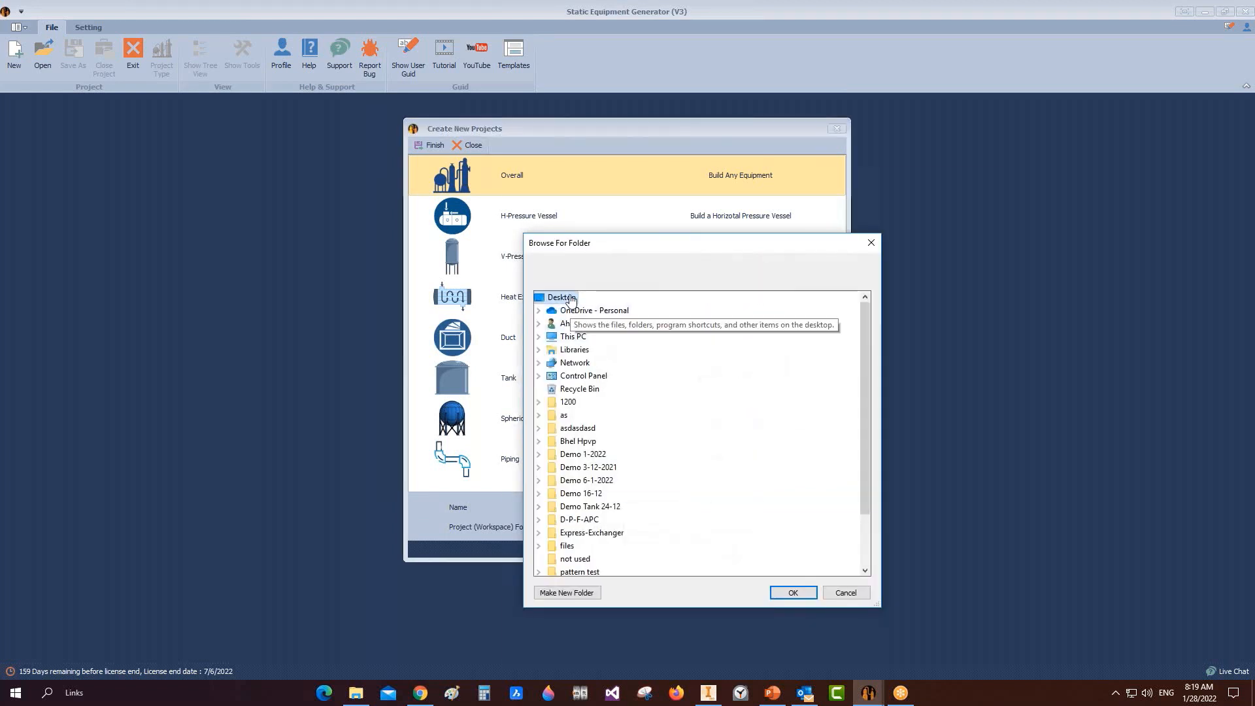
left_click(793, 593)
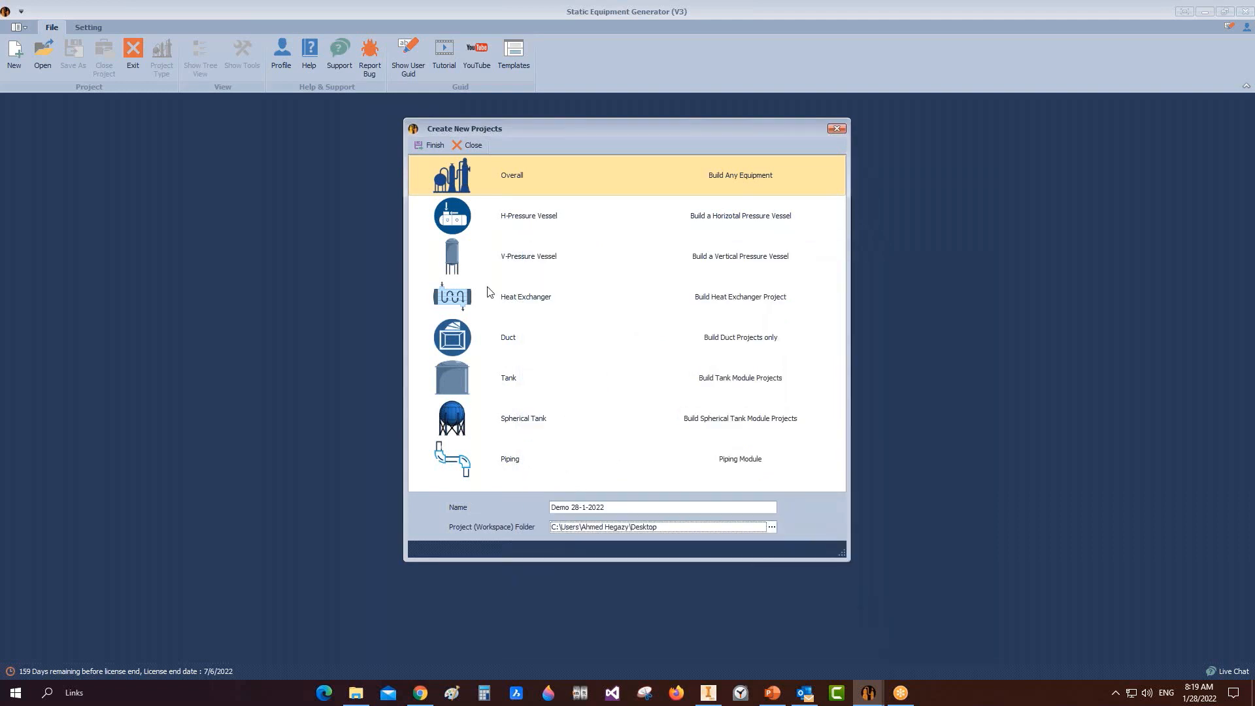
Step: Browse the project types from vertical vessel through piping, then settle back on Overall
left_click(467, 229)
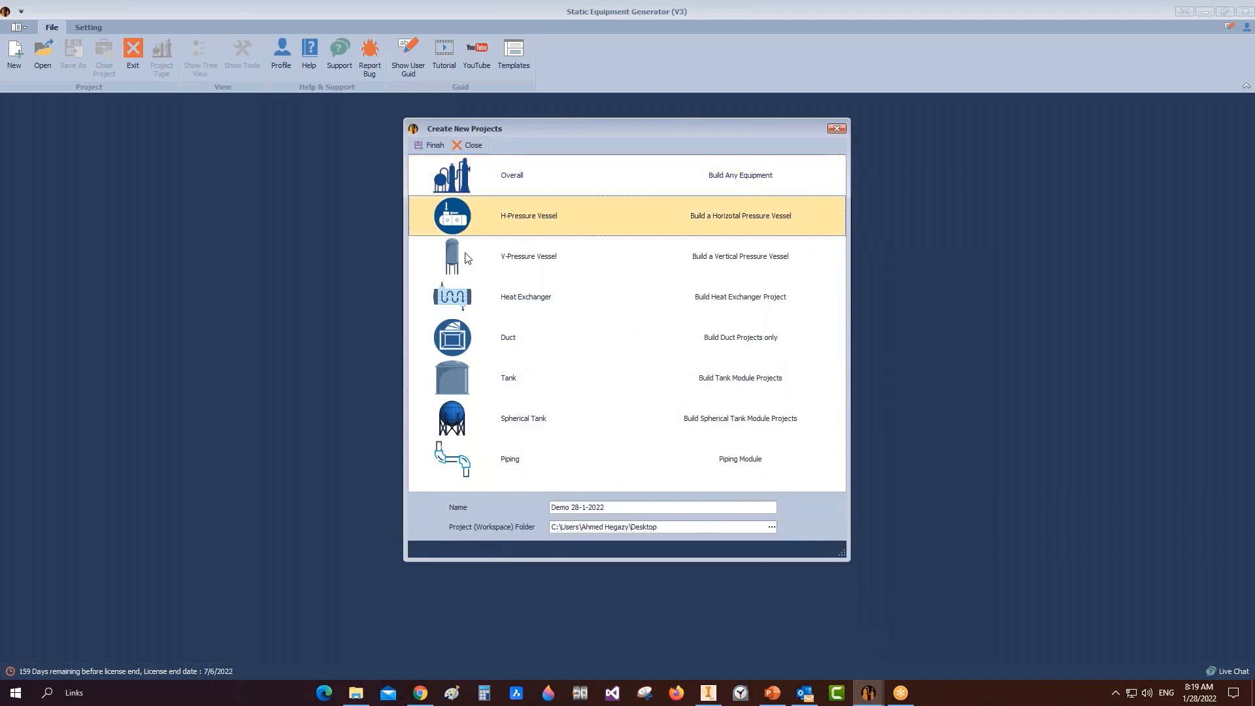
left_click(467, 257)
left_click(459, 294)
left_click(474, 220)
left_click(498, 267)
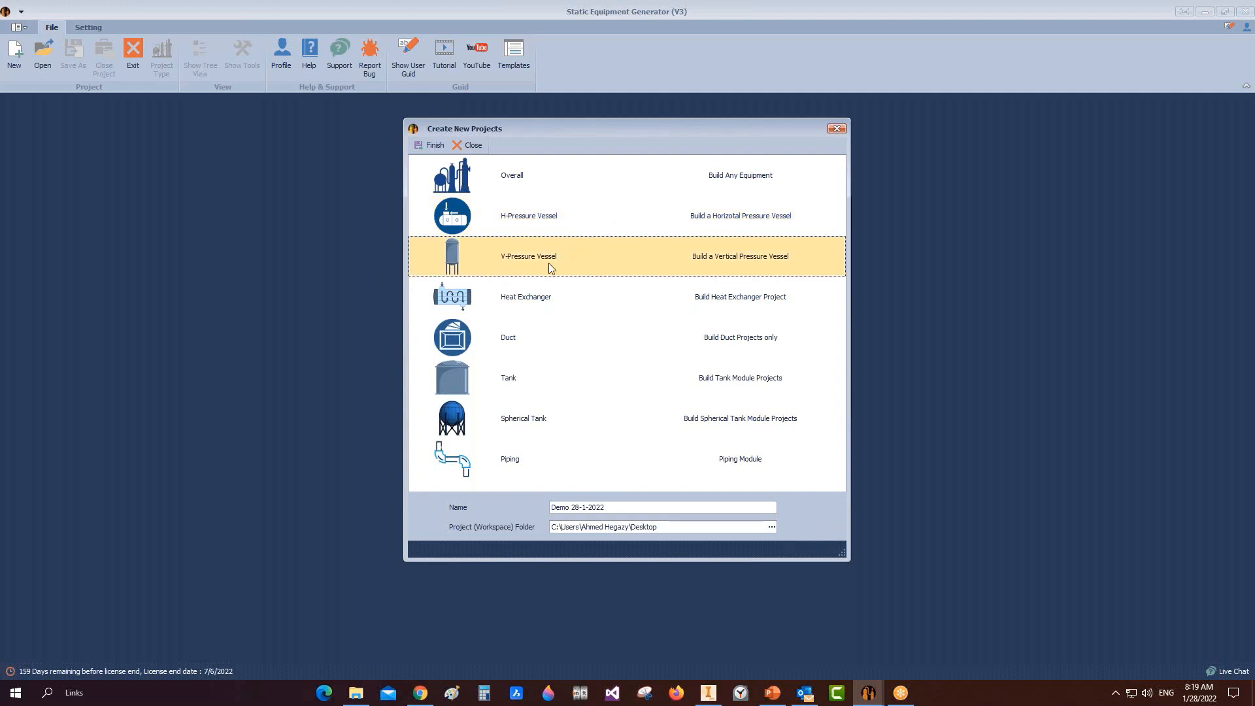
left_click(529, 299)
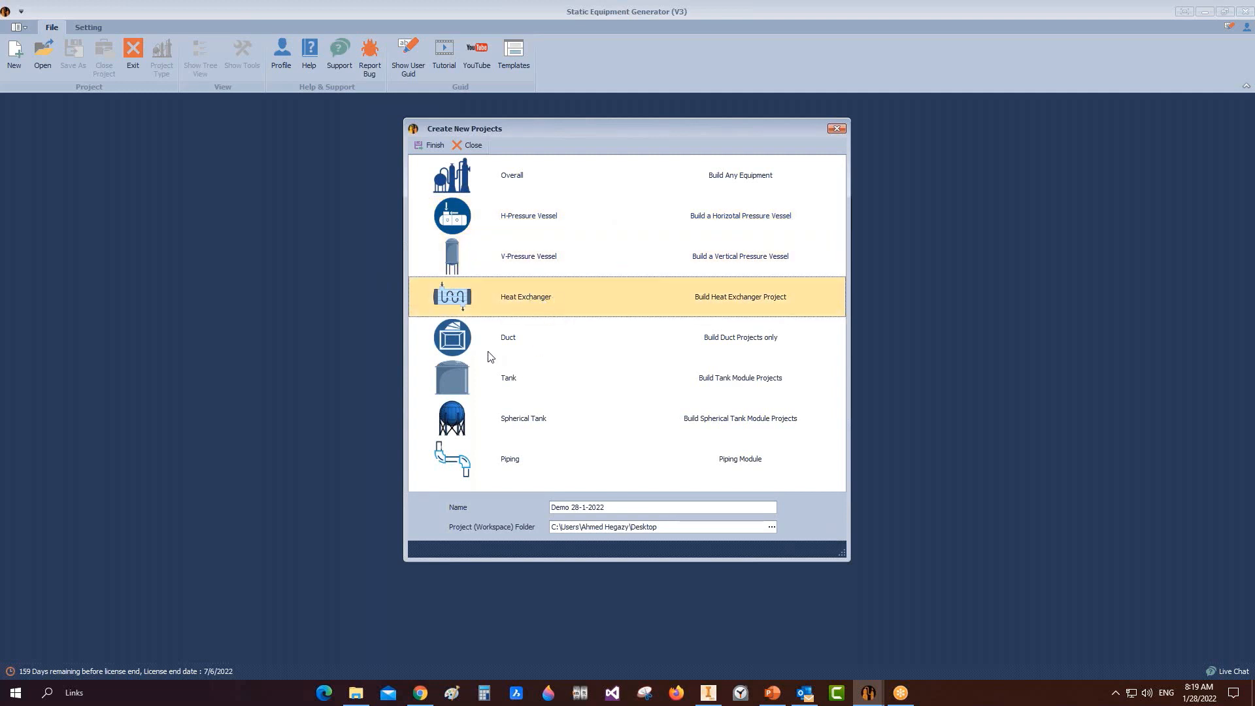
left_click(559, 339)
left_click(504, 362)
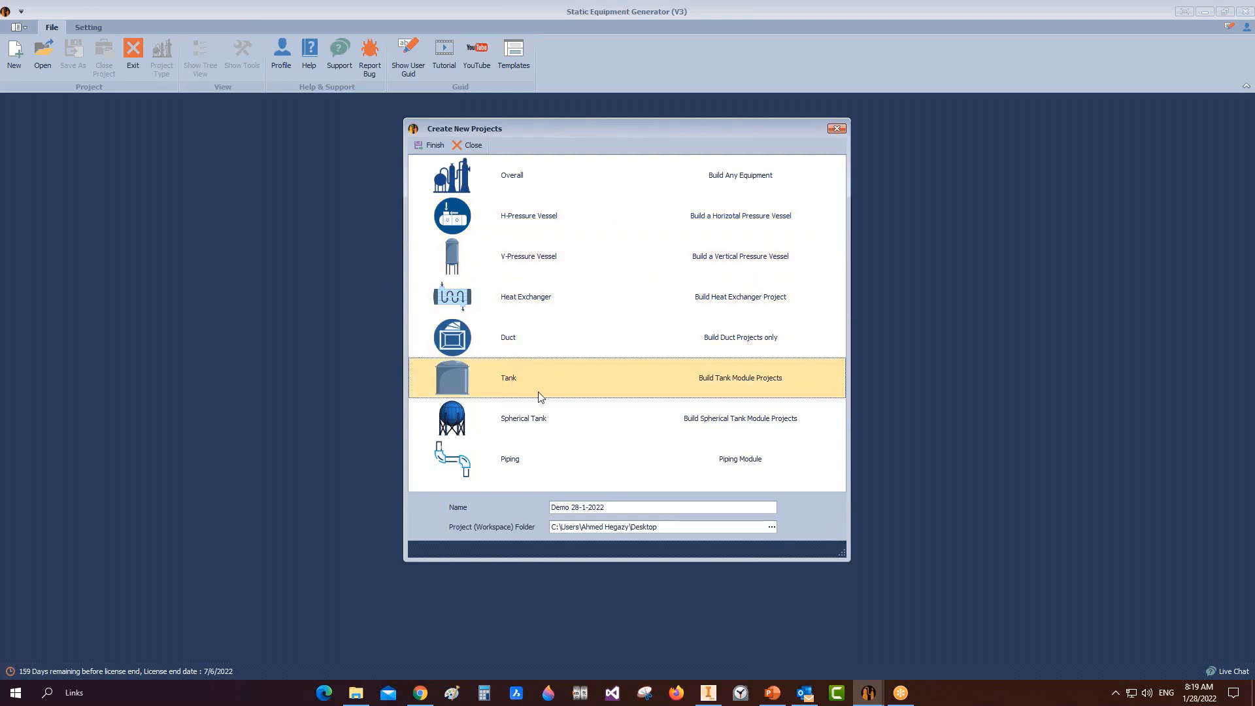
left_click(541, 427)
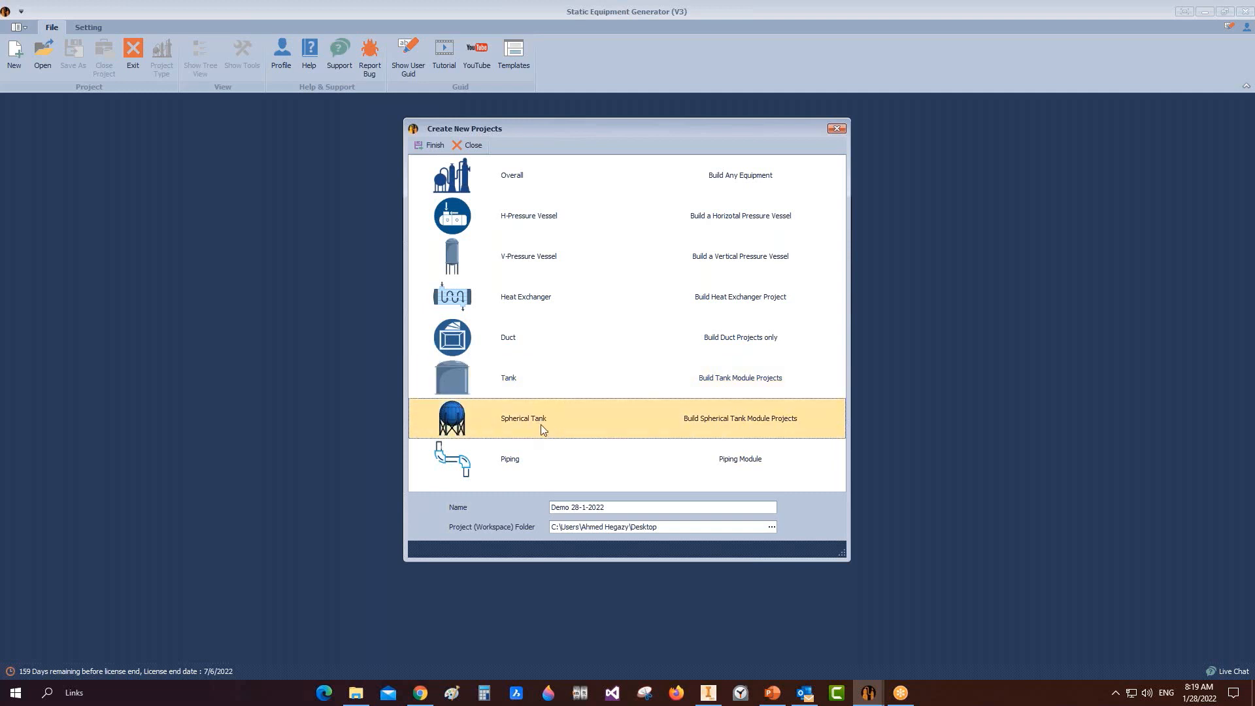
left_click(508, 463)
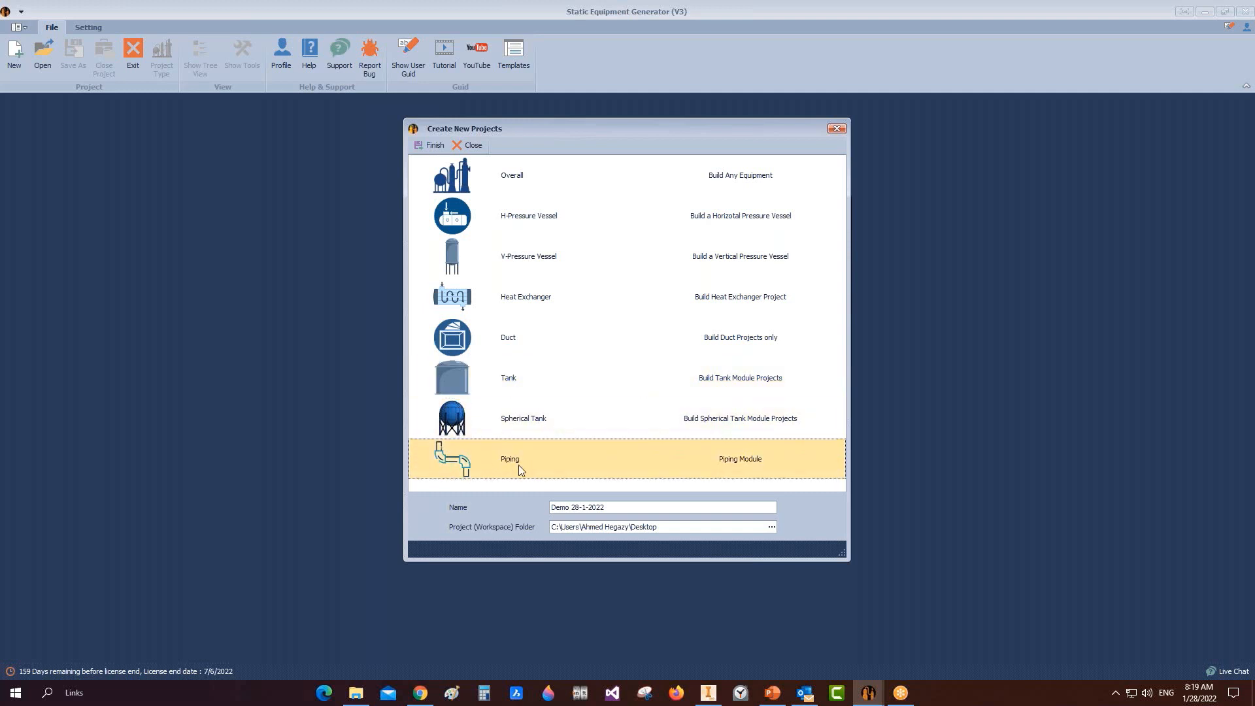
left_click(466, 189)
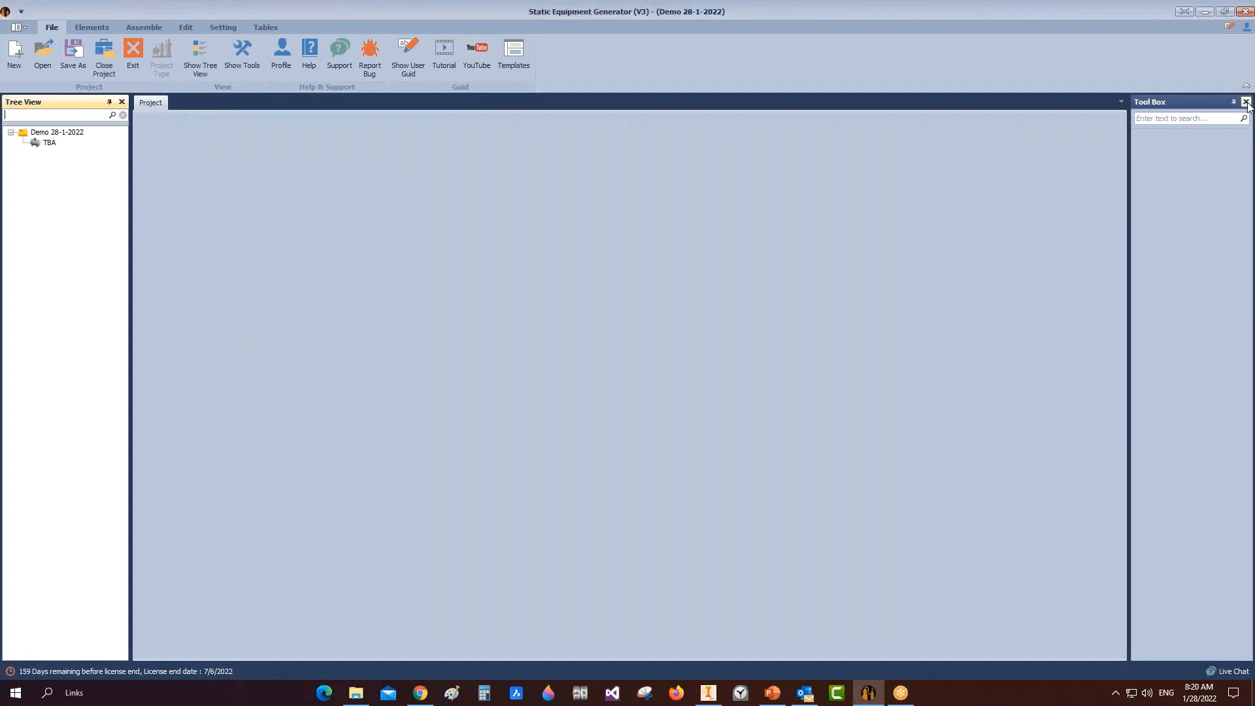
Step: Hide the Tool Box and open the Demo 28-1-2022 project's details form
left_click(1247, 102)
left_click(52, 132)
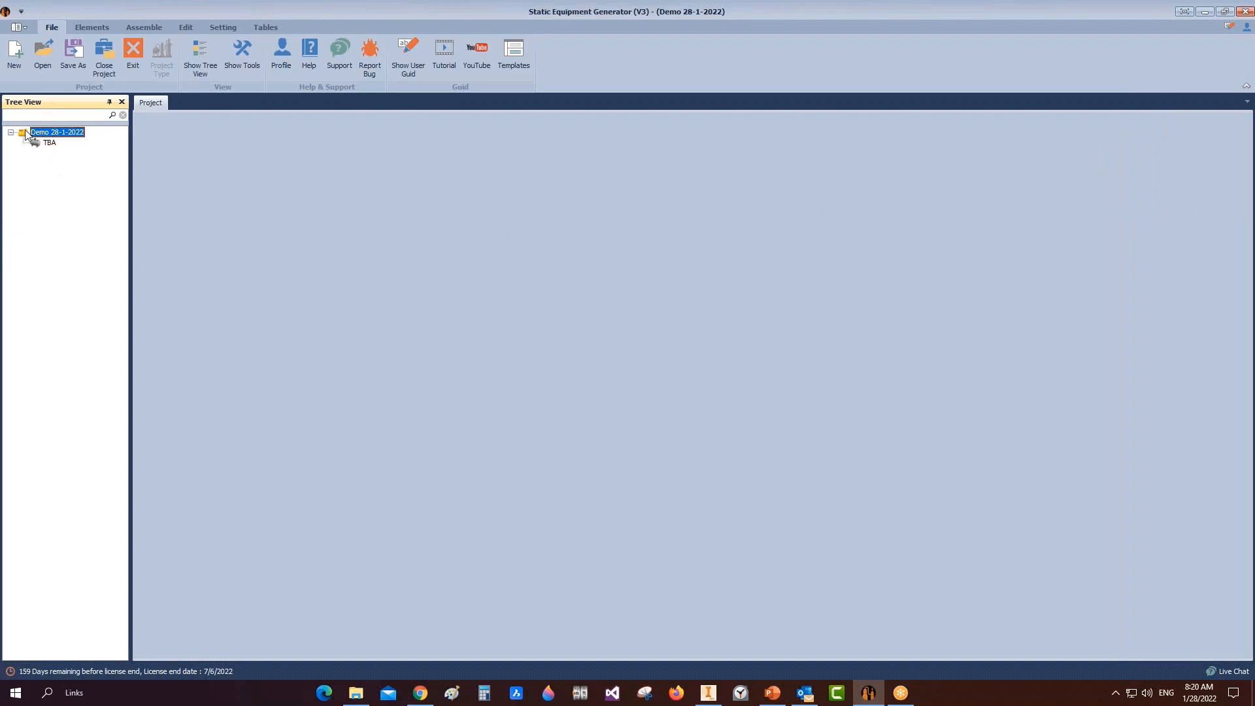
double_click(26, 134)
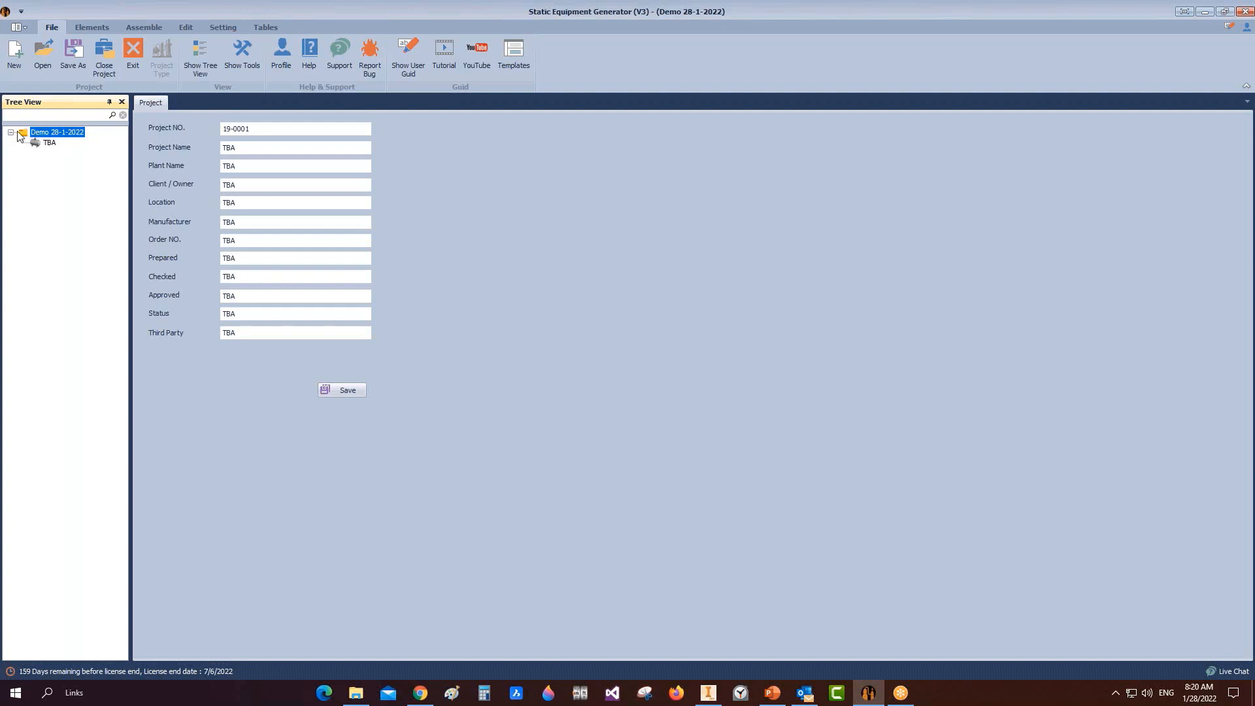
Step: Review the form fields, including Project NO. 19-0001 and the TBA name, then select the TBA item
left_click(246, 166)
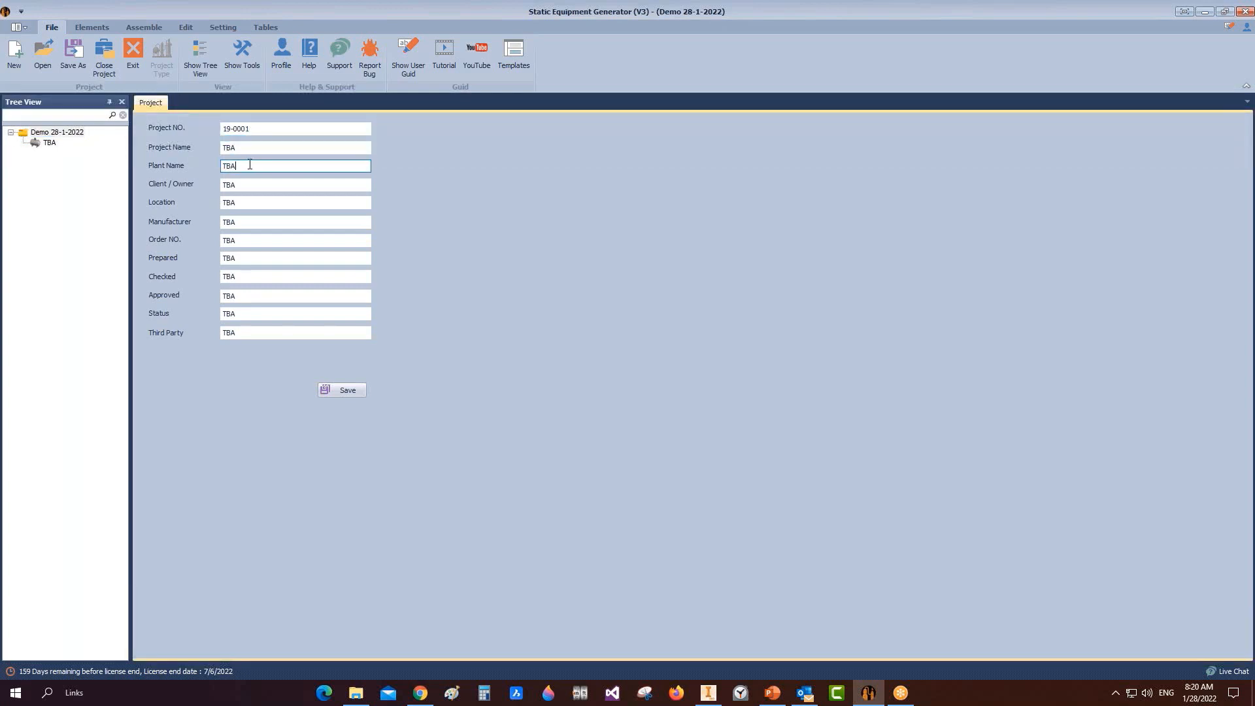
left_click(244, 203)
left_click(248, 223)
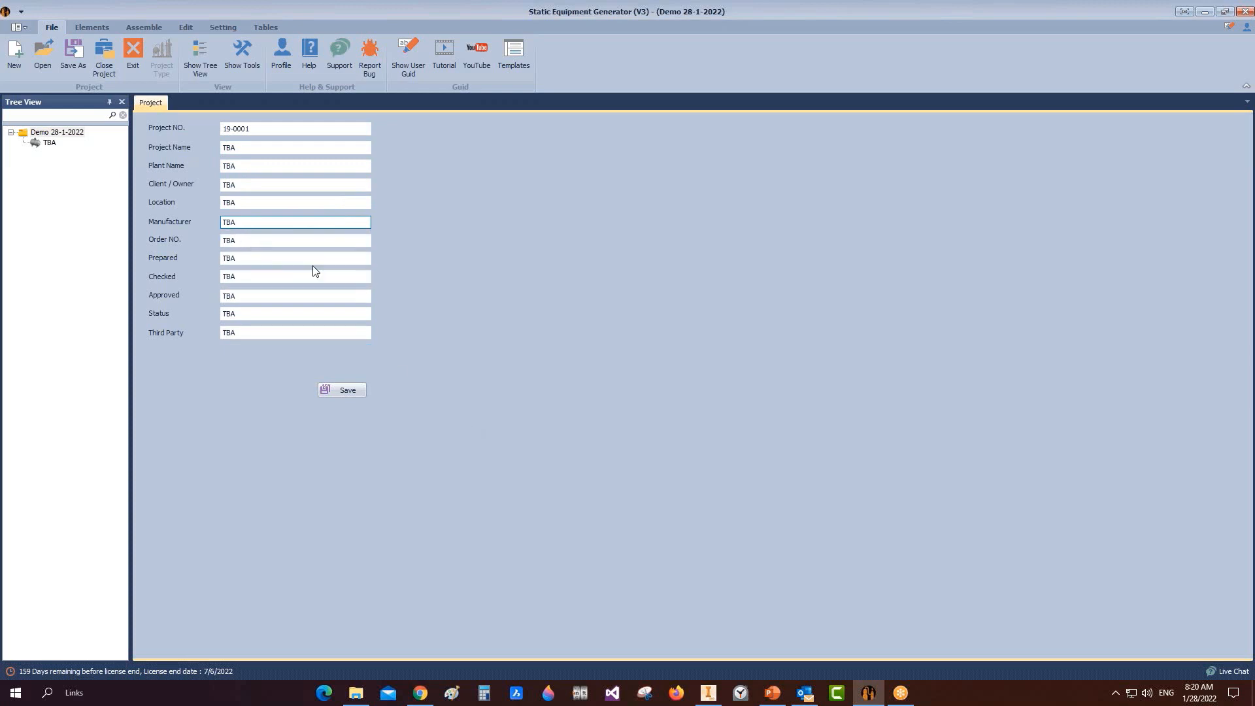
double_click(269, 129)
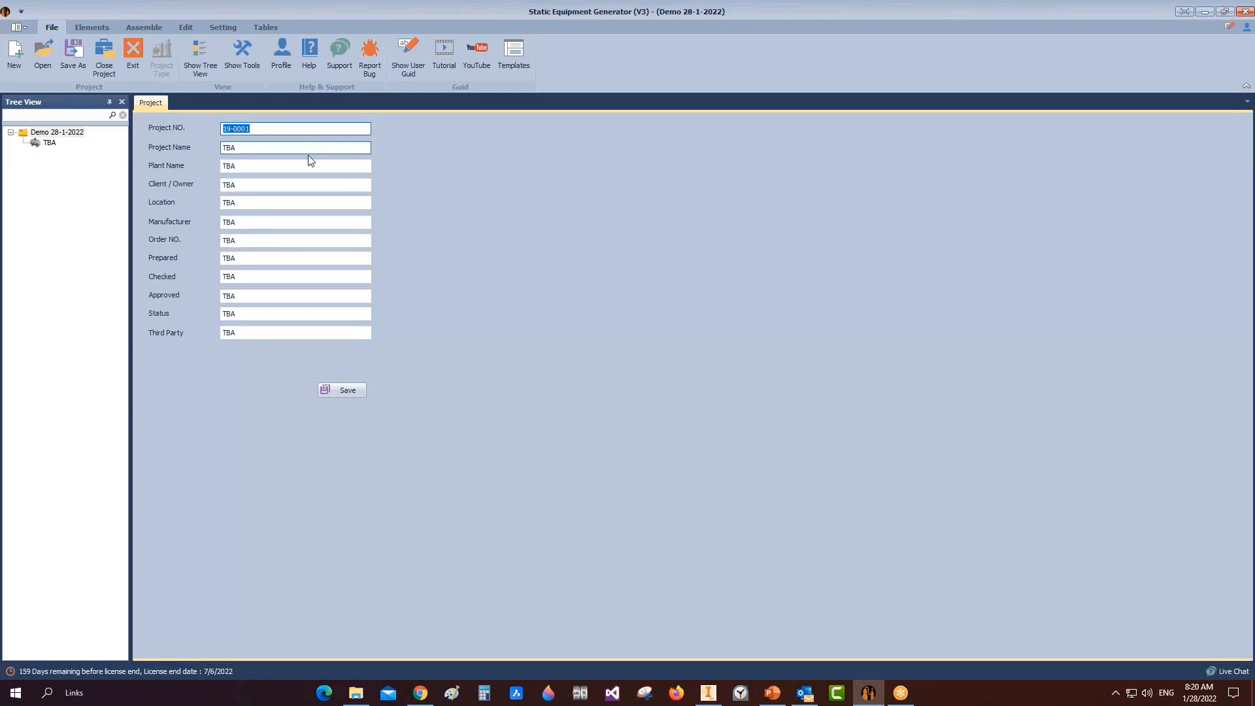
left_click(288, 148)
double_click(288, 148)
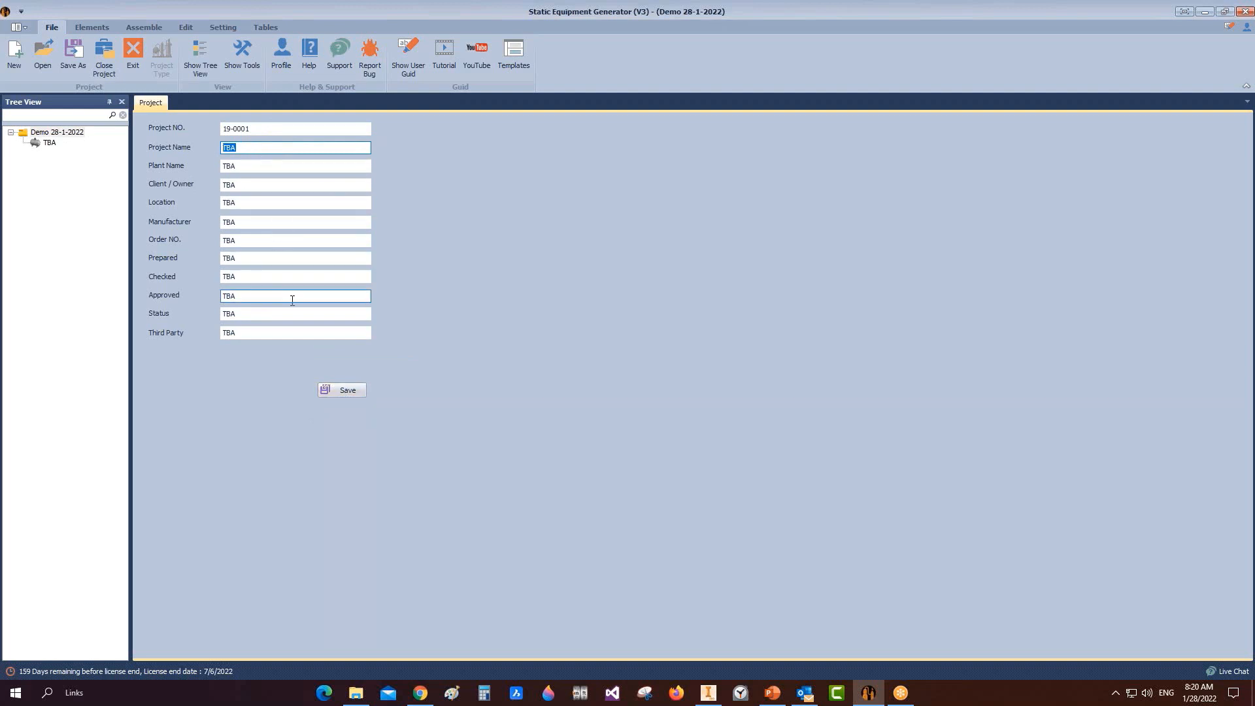
left_click(44, 142)
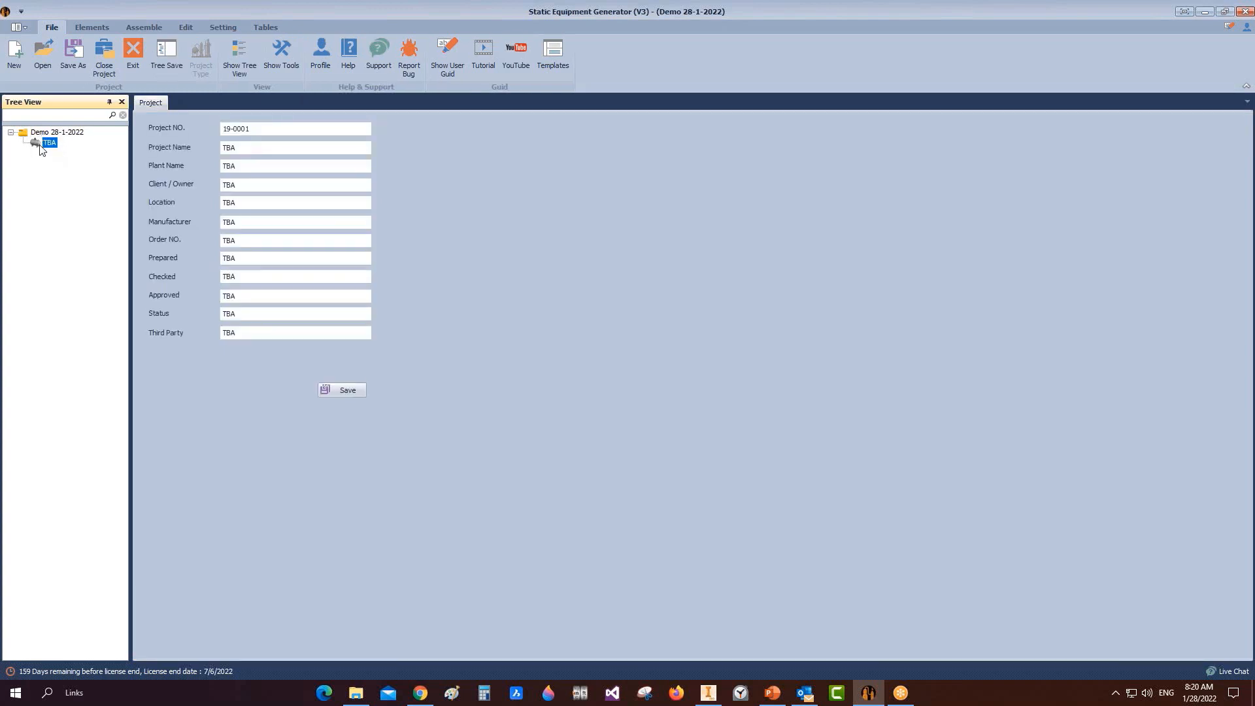
Step: Open TBA's design data table, inspect the construction code, and cancel an Excel import
double_click(41, 143)
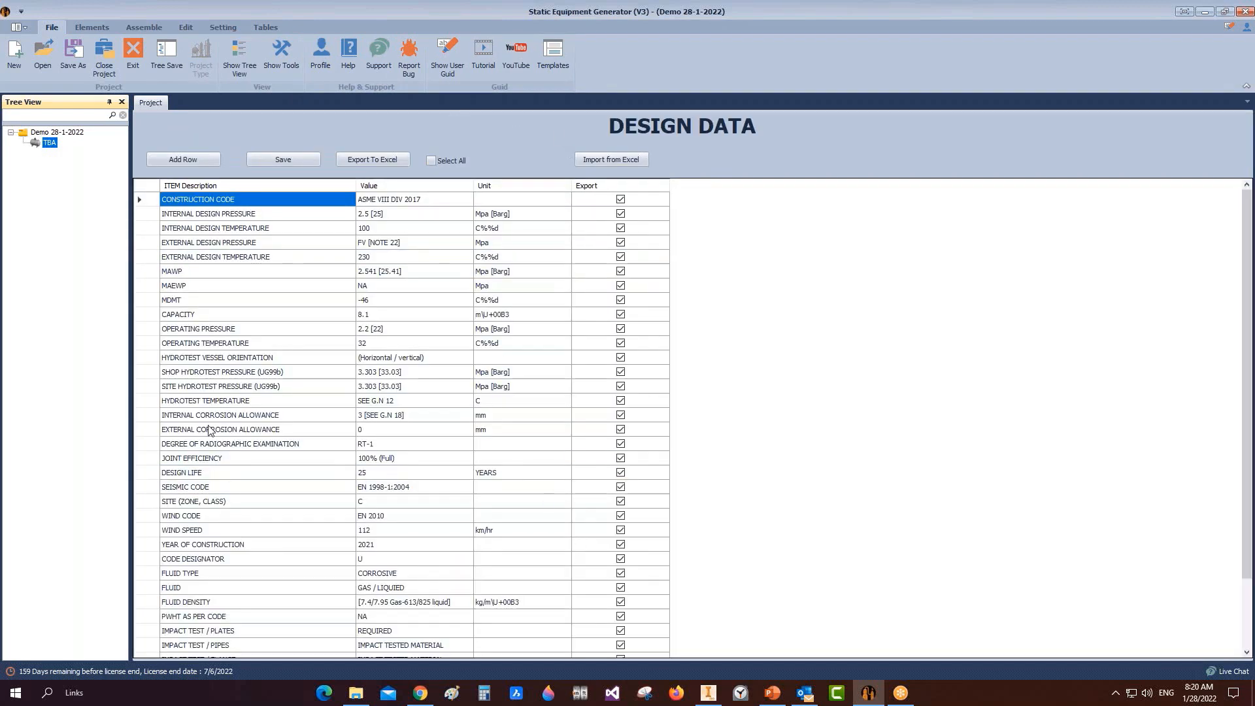
left_click(236, 200)
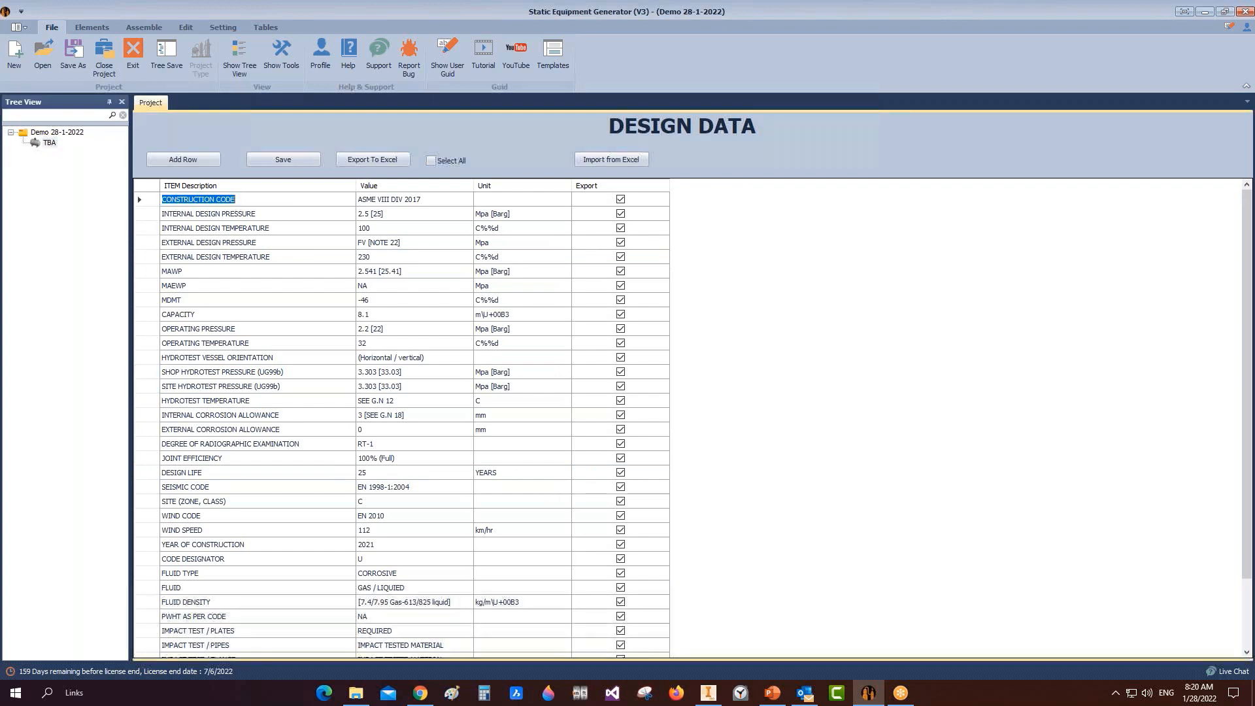
left_click(408, 199)
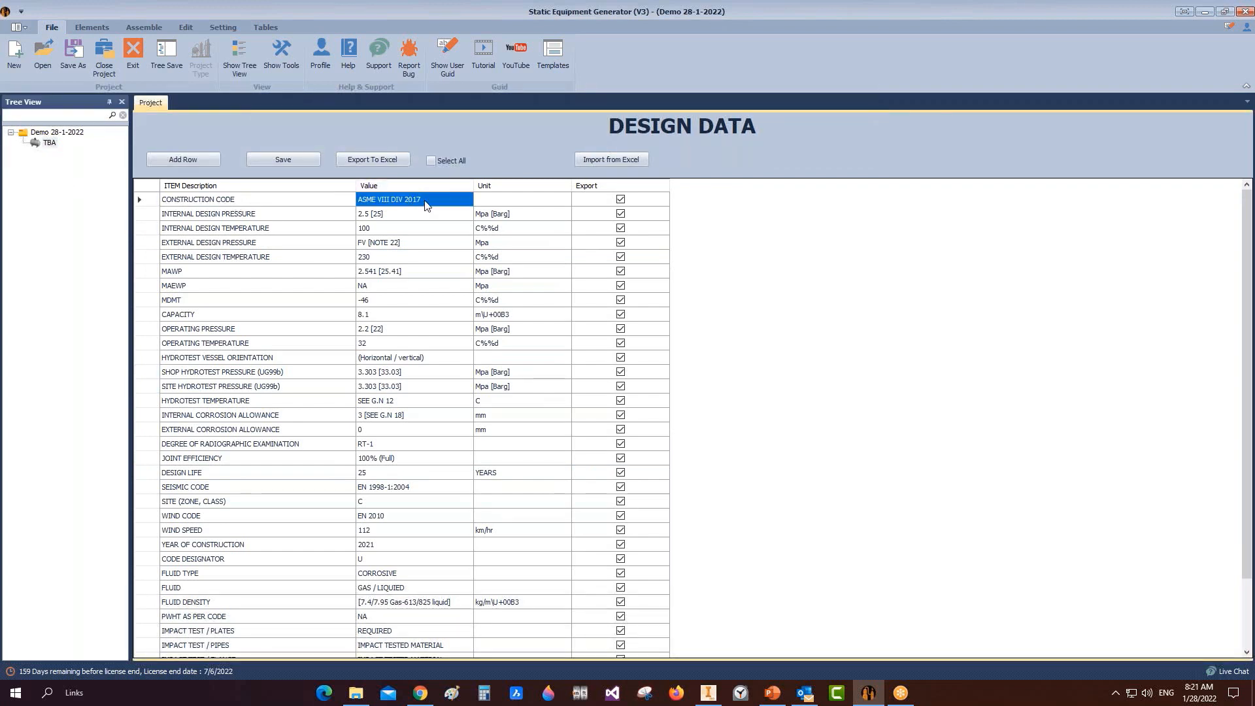
left_click(617, 158)
left_click(695, 513)
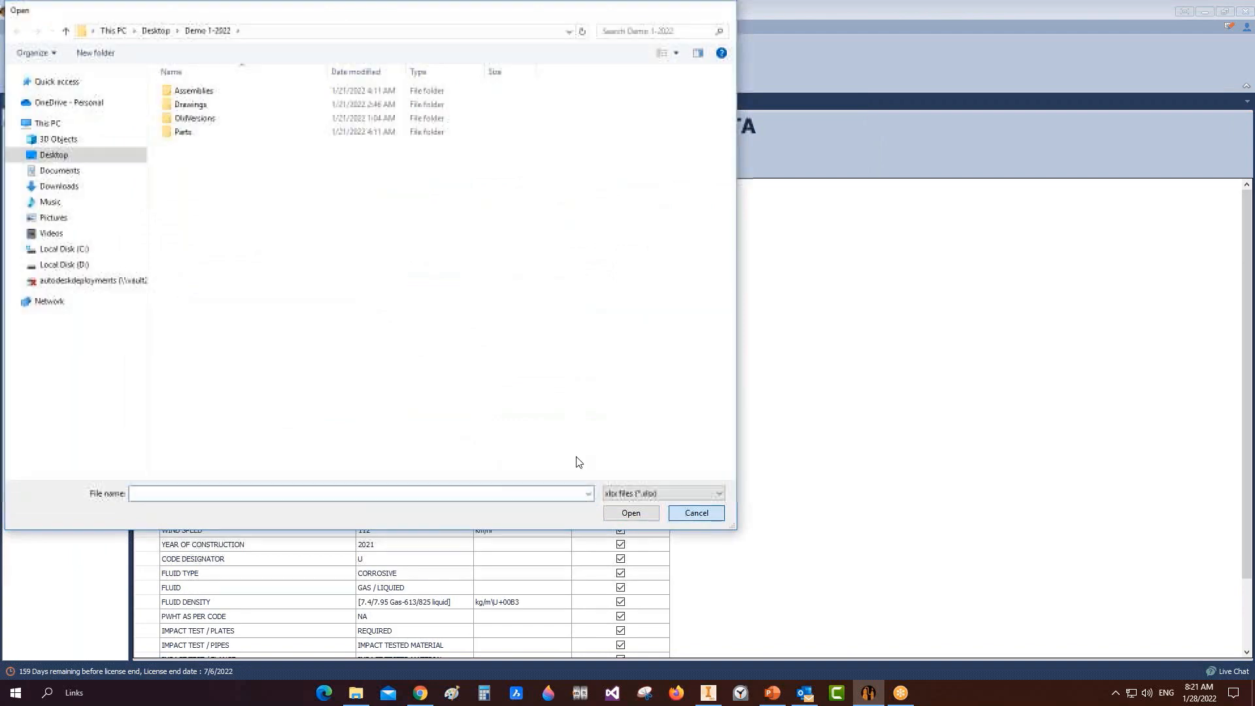
Step: Toggle the Export ticks for the construction code and design pressure/temperature rows, then reselect TBA
left_click(621, 215)
left_click(620, 213)
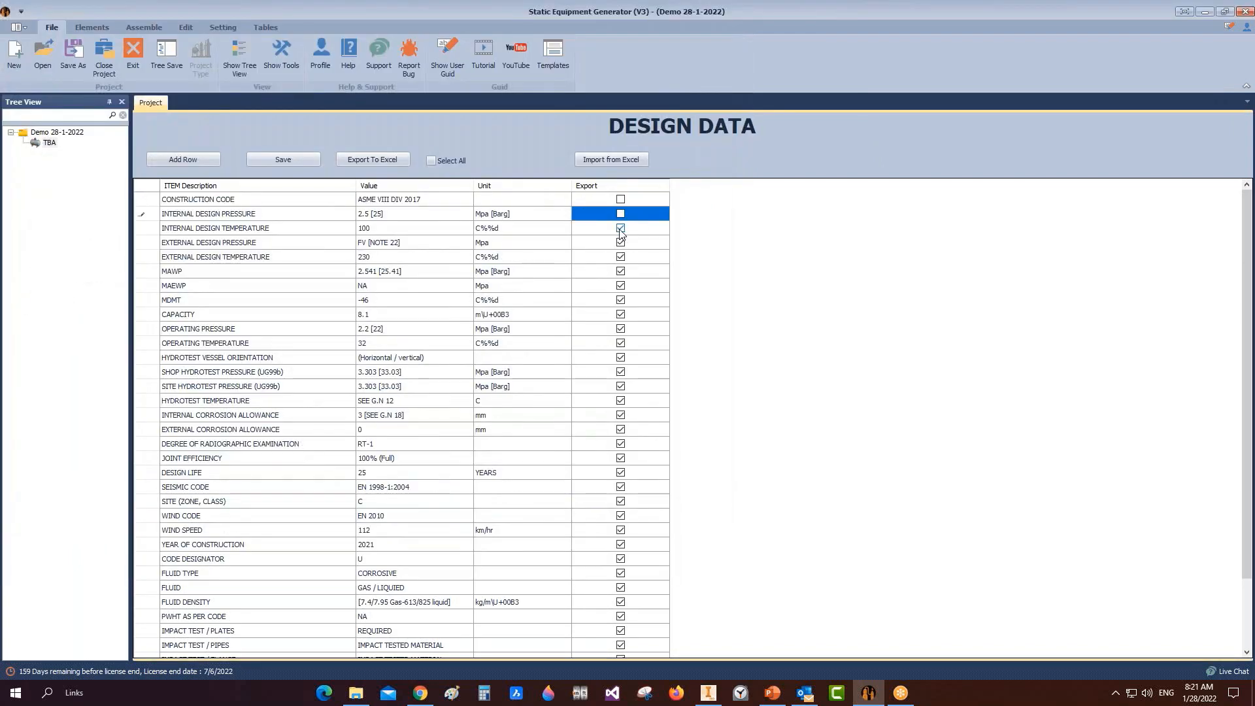
left_click(621, 228)
left_click(621, 243)
left_click(620, 257)
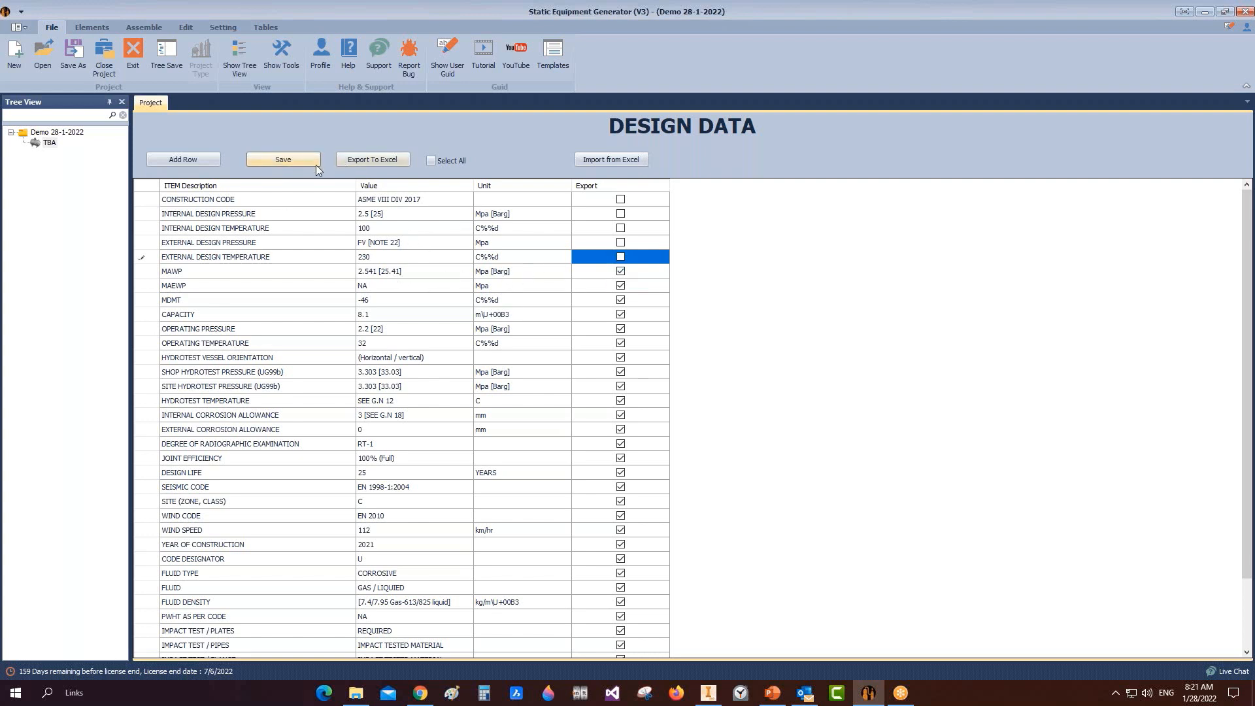
left_click(38, 146)
left_click(222, 27)
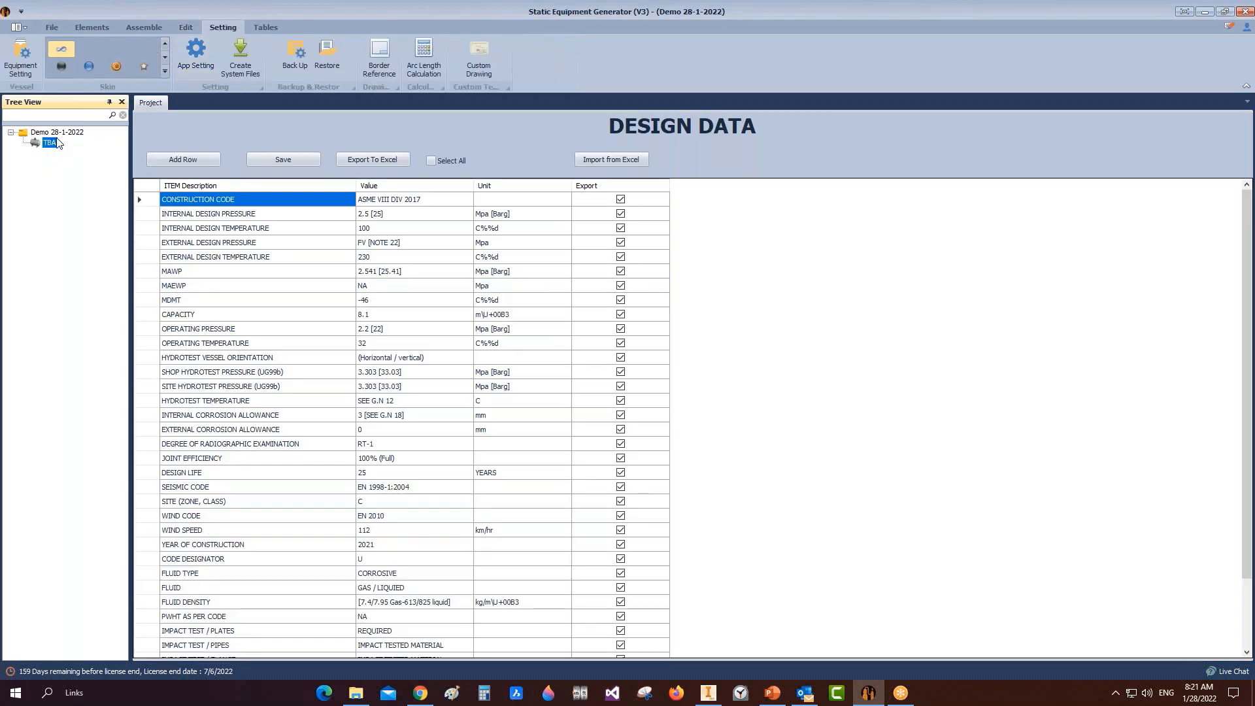
Step: In Equipment Setting, make the vessel Sloped, Left to Right, at angle 1
left_click(19, 57)
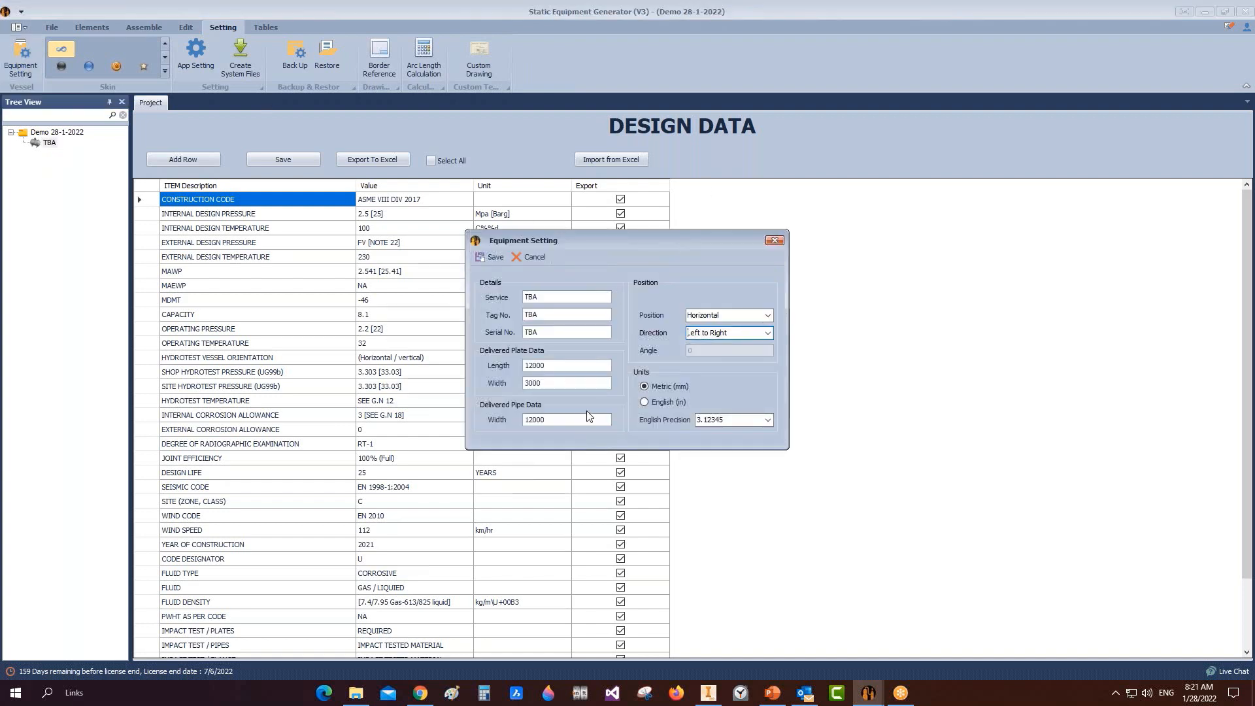
left_click(768, 317)
left_click(769, 318)
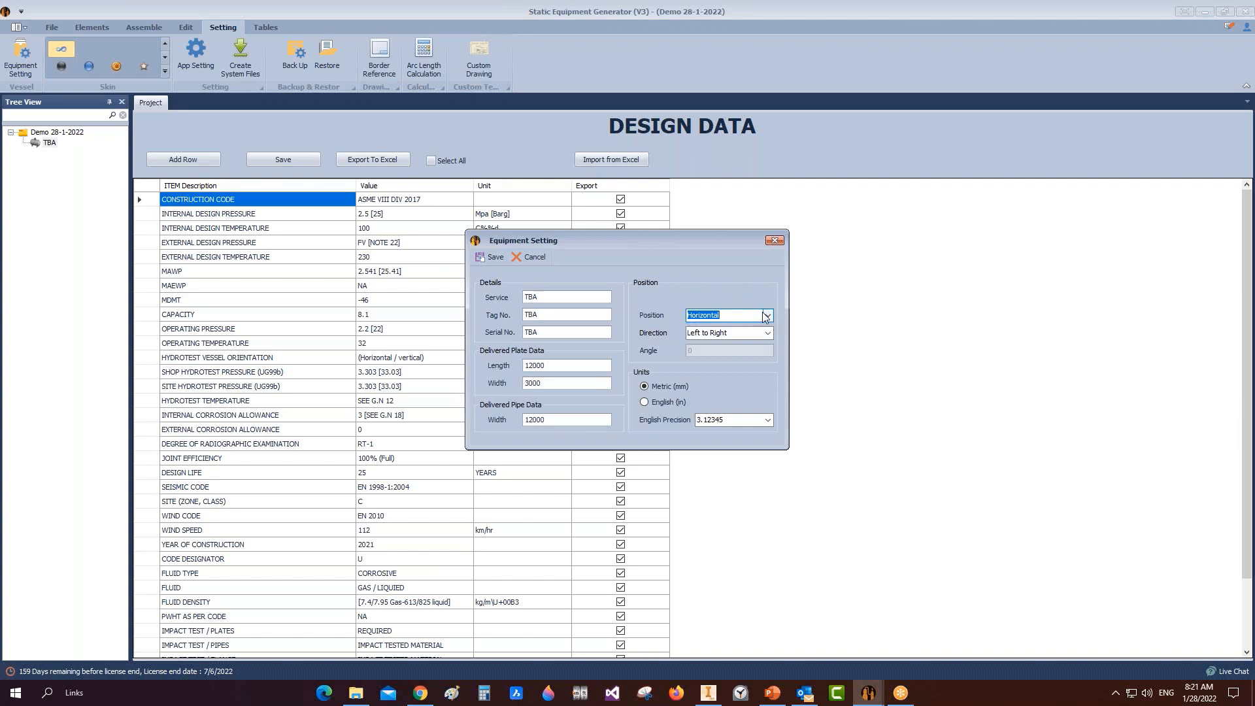
left_click(769, 316)
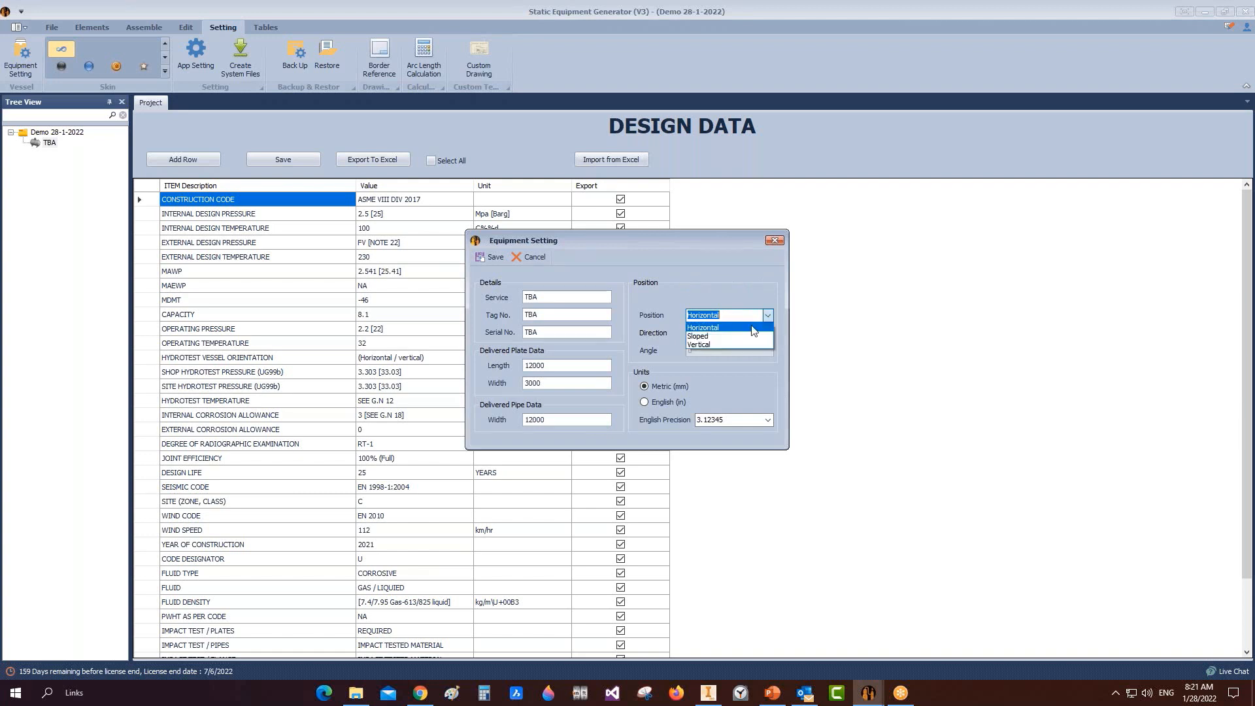
left_click(710, 337)
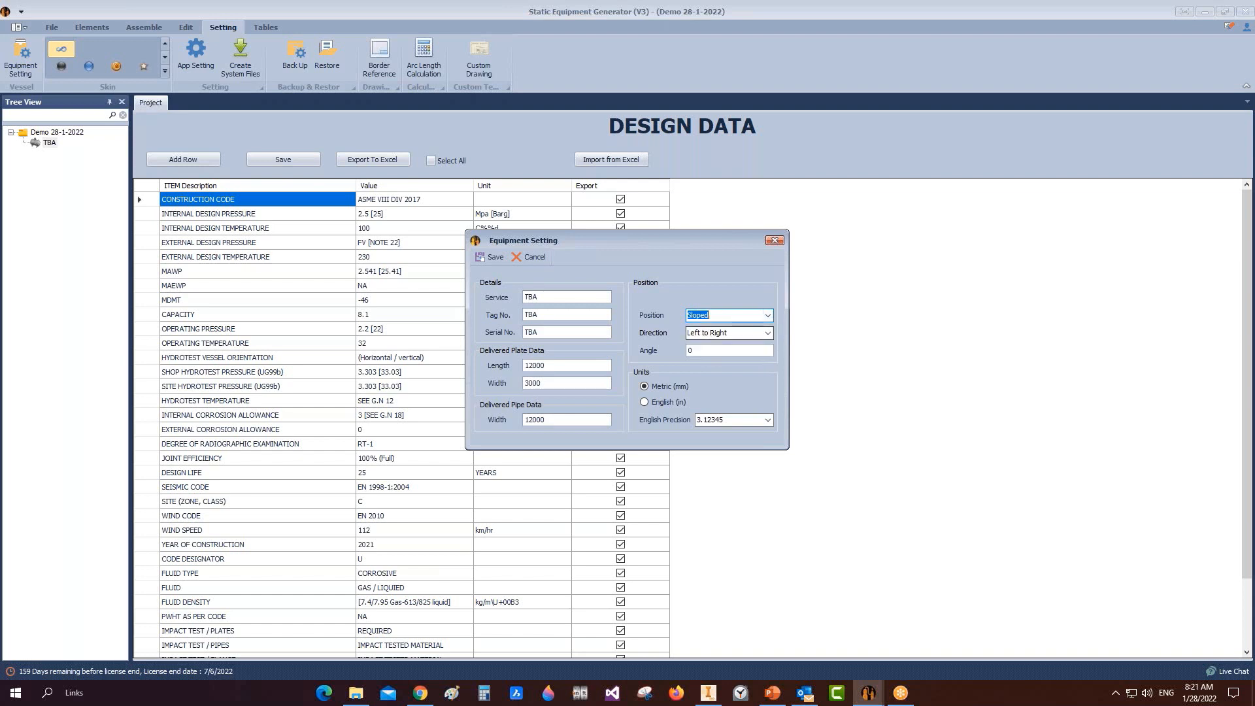
left_click(759, 333)
left_click(696, 343)
left_click(714, 352)
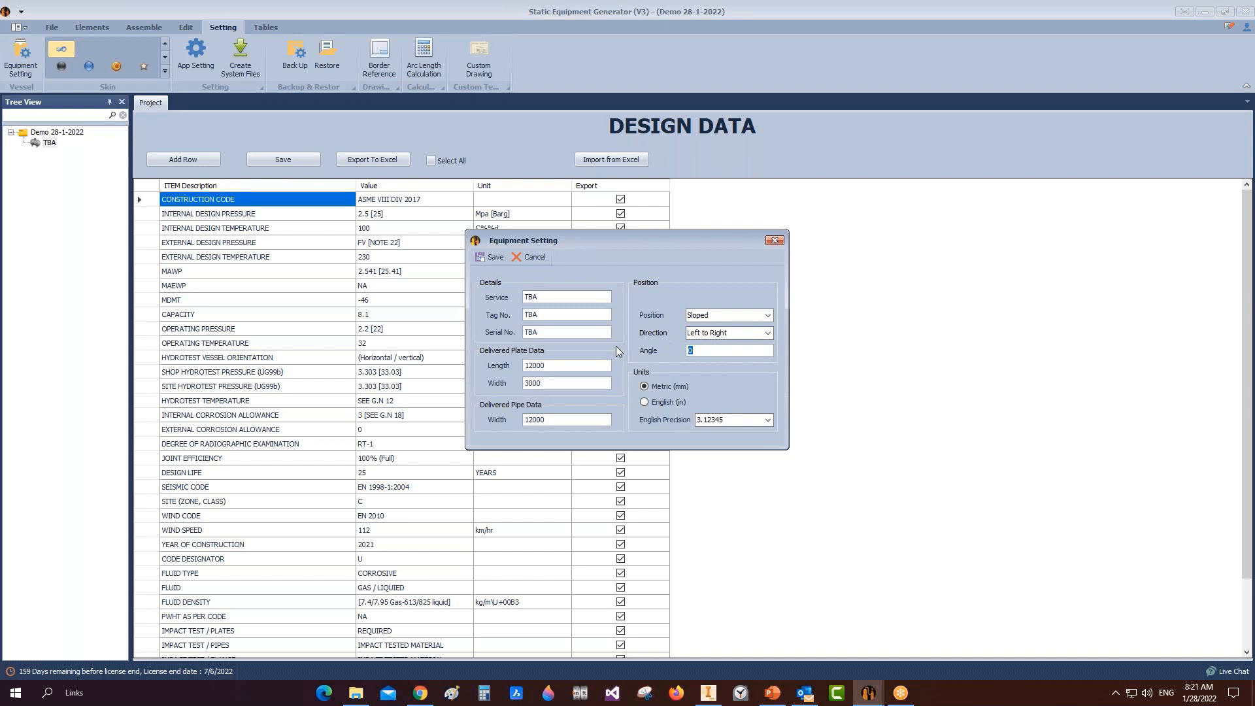
type("1")
Step: Set the delivered plate length to 900 and width to 2400
key("Tab")
type("900")
key("Tab")
type("2400")
Step: Set service to 'Tilted vessel' and serial number 100-10, then save the settings
double_click(528, 299)
type("Tilted vessel")
double_click(557, 335)
type("100-105")
left_click(491, 257)
left_click(614, 355)
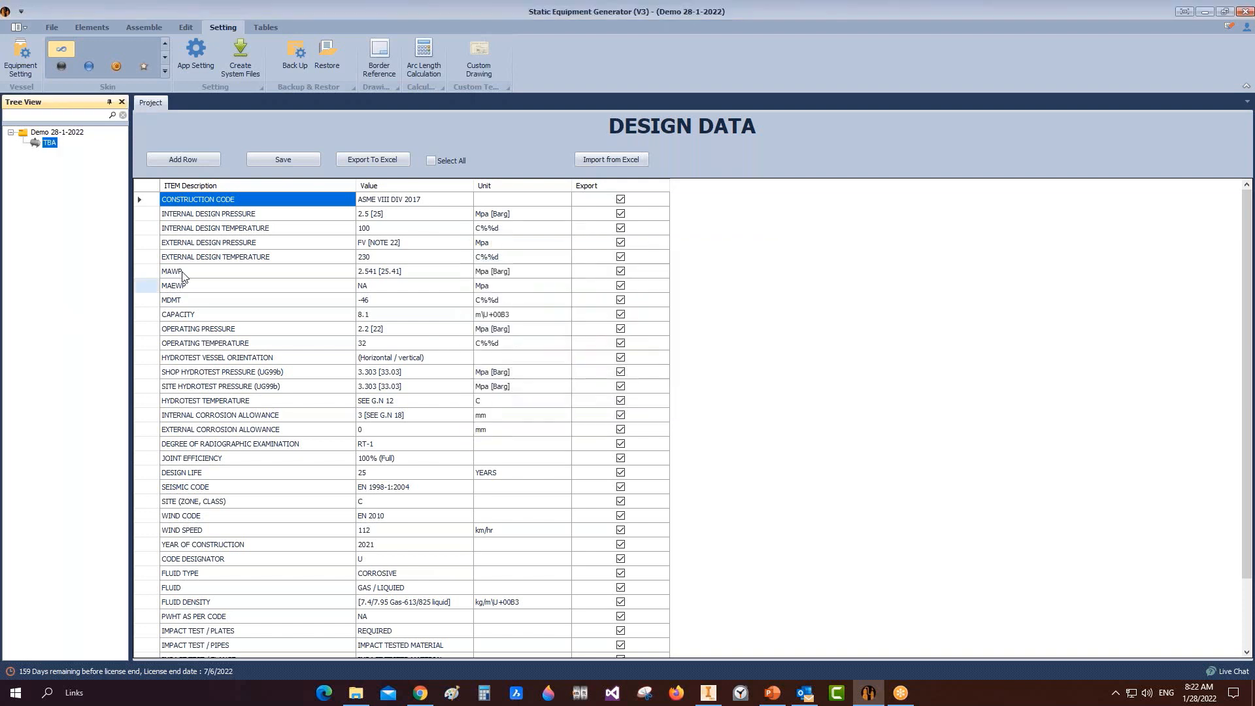
Step: Open App Setting and tick both Parent Preview and Child Preview
left_click(196, 56)
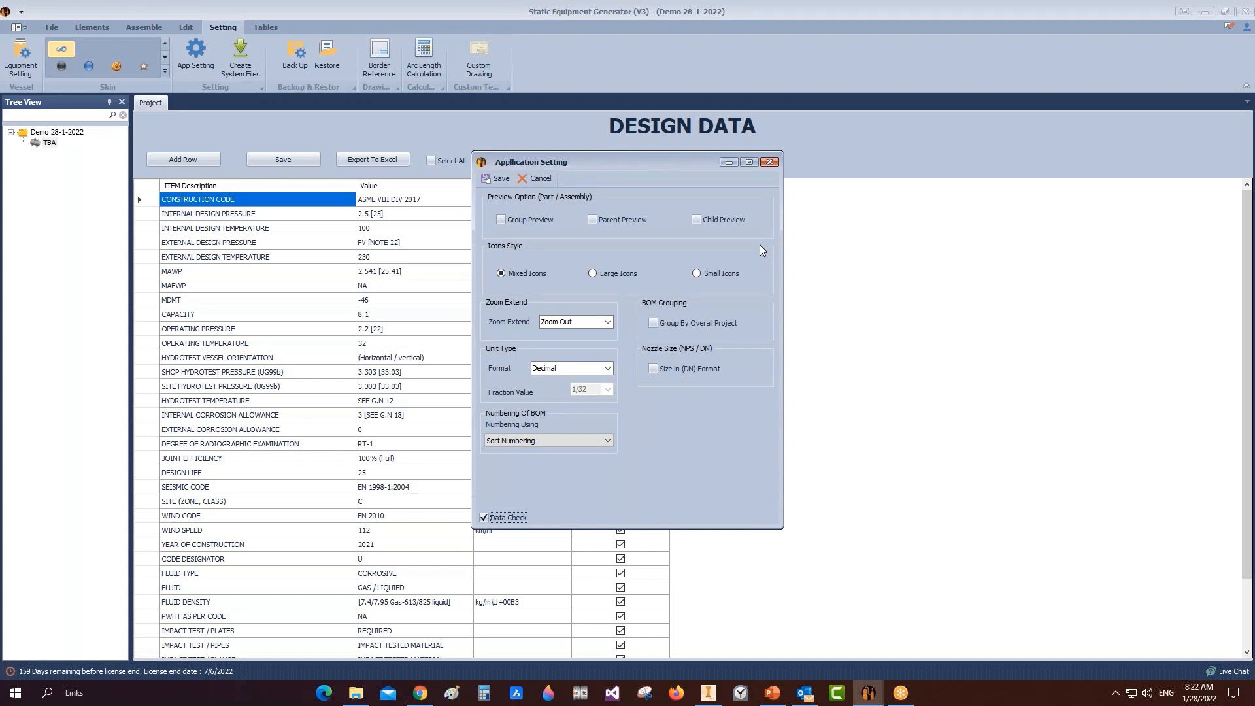
left_click(597, 221)
left_click(699, 221)
Step: Save the preview settings, then add a head part named 'Left Head' to TBA
left_click(497, 179)
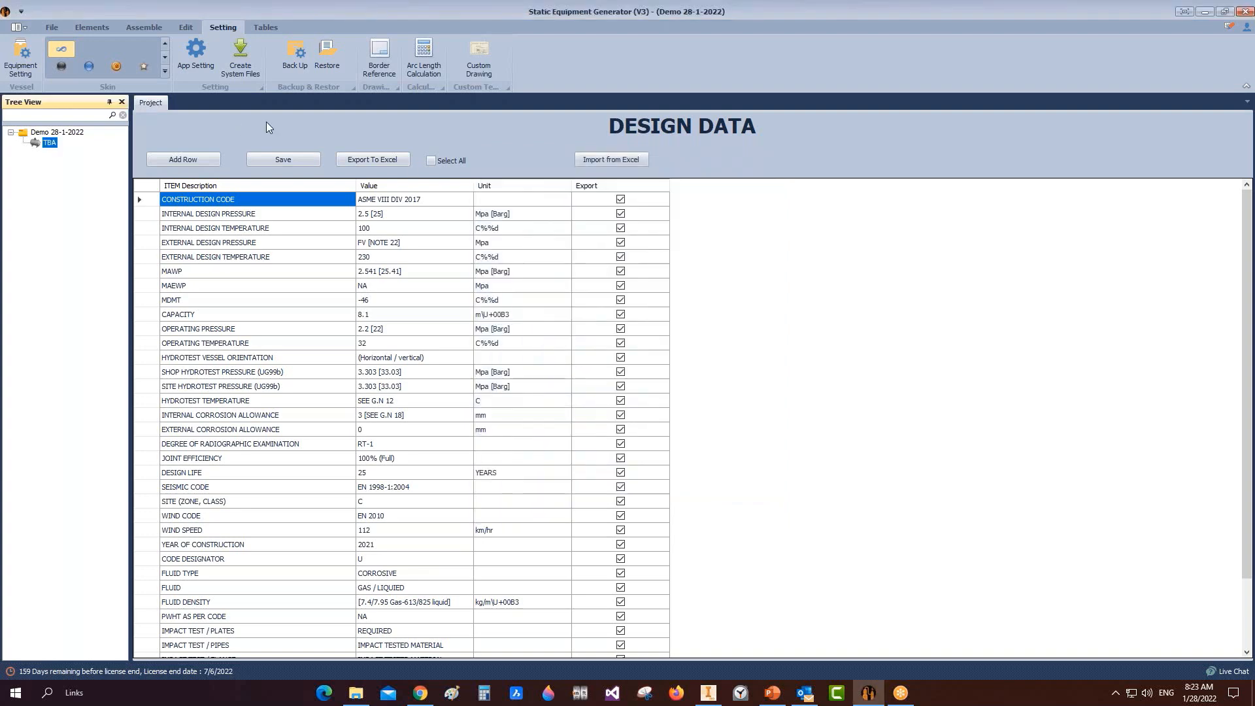
left_click(35, 144)
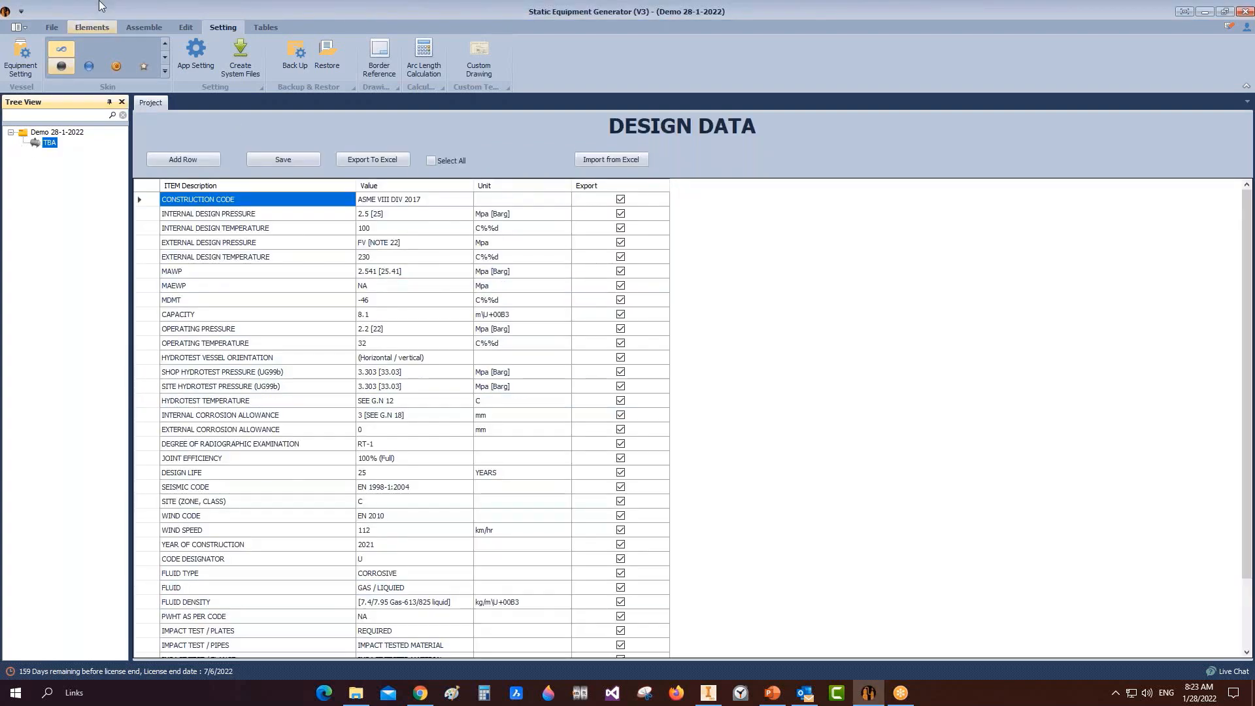
left_click(91, 27)
left_click(23, 56)
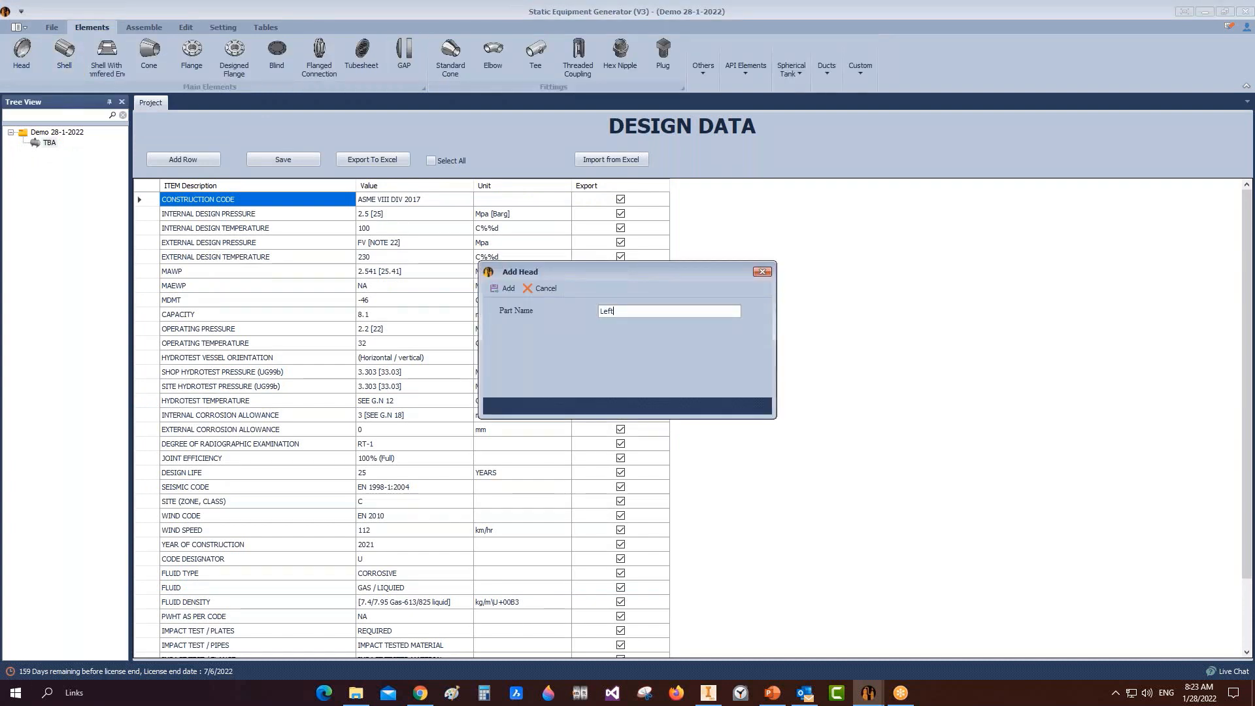
type("Left Head")
left_click(501, 285)
left_click(51, 155)
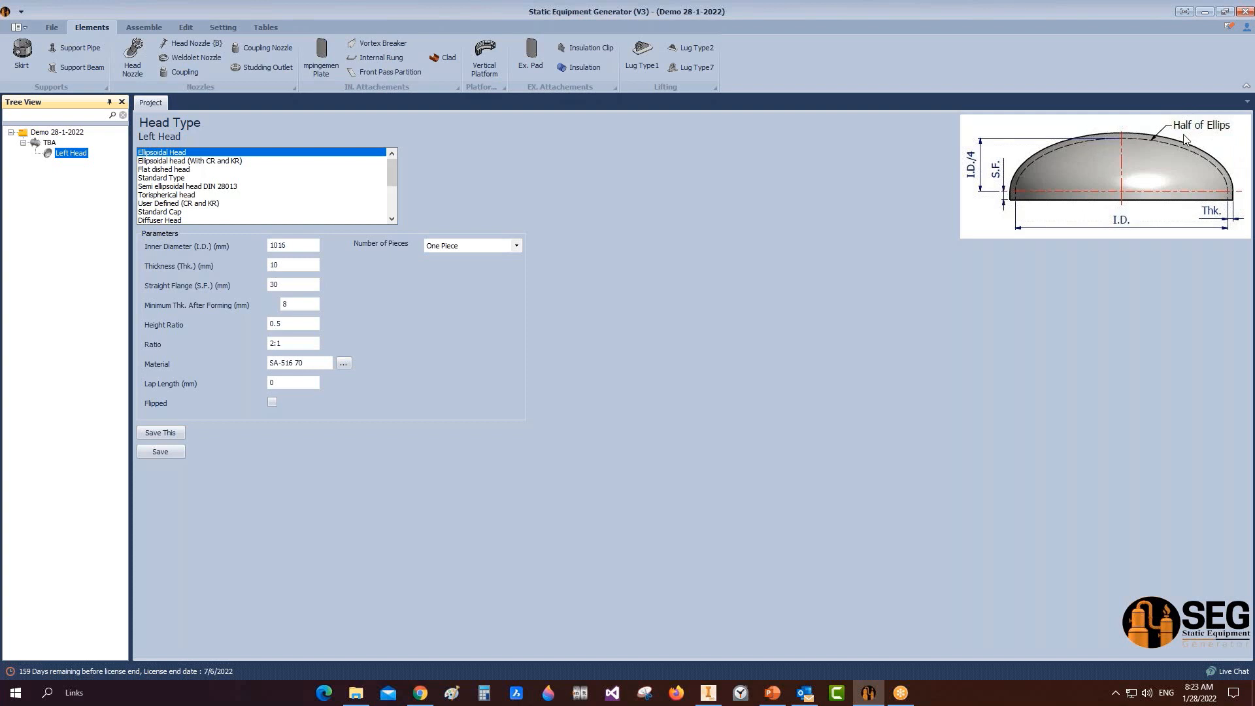
left_click(153, 162)
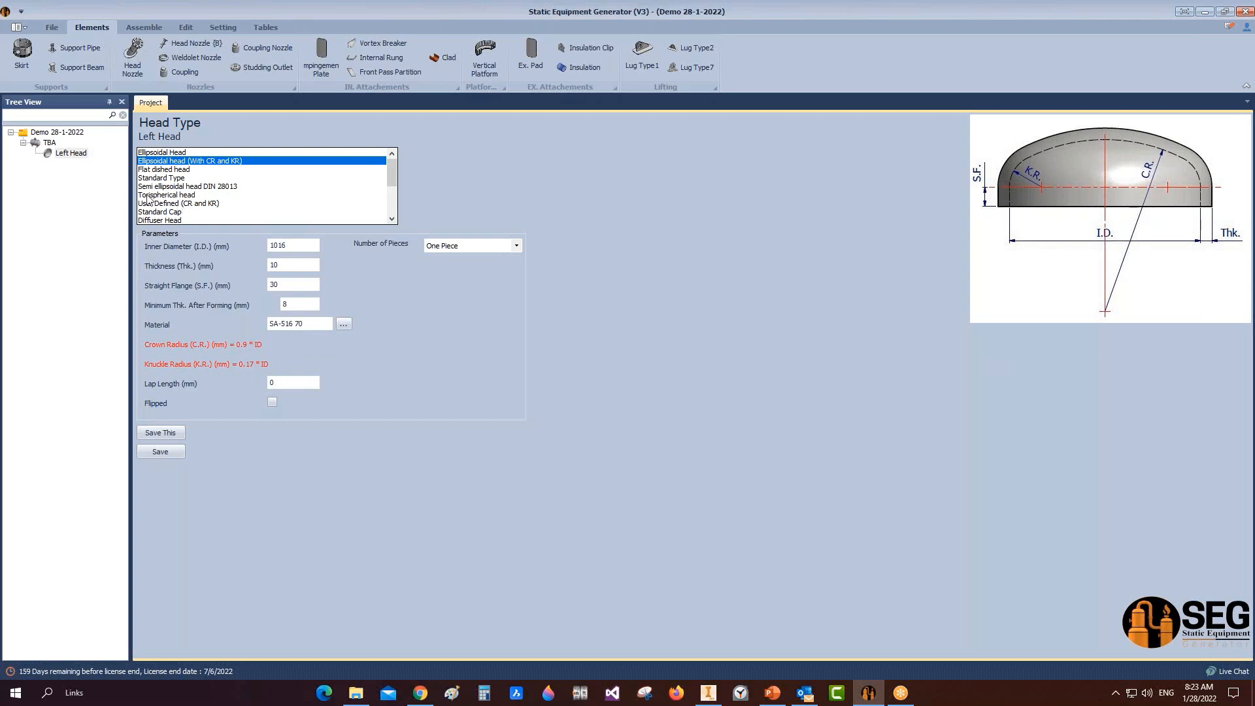
left_click(145, 170)
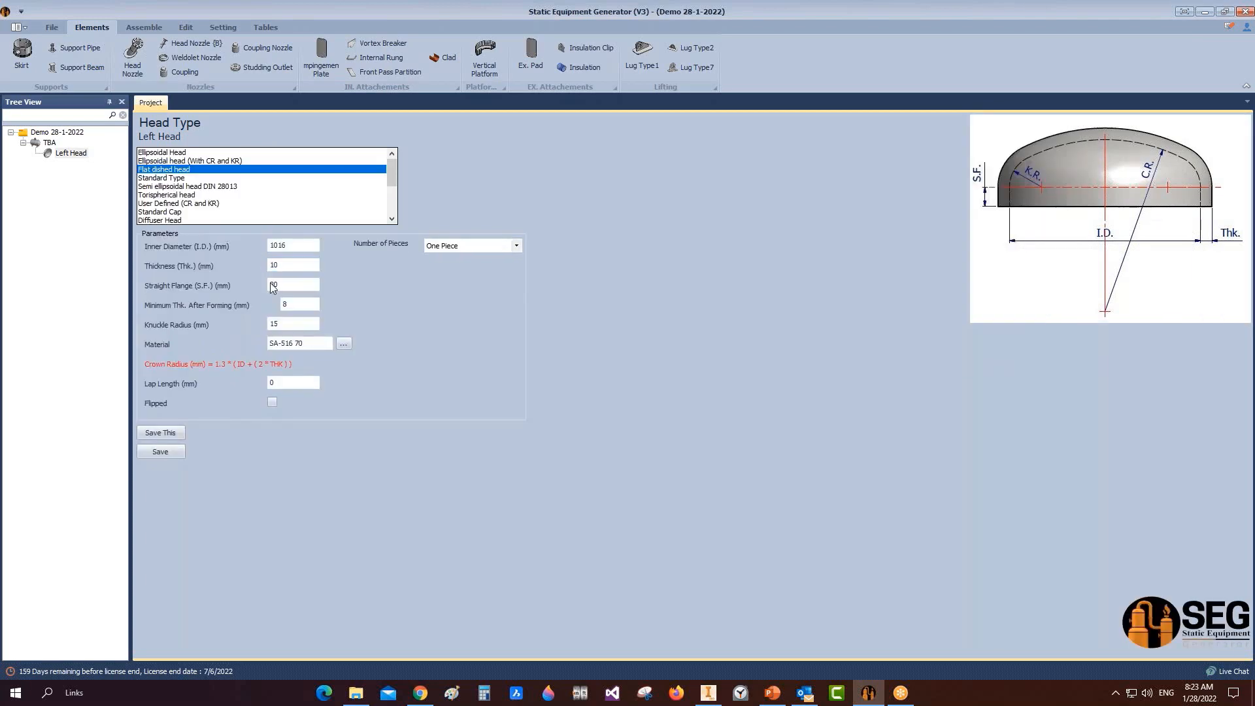
left_click(288, 303)
left_click(171, 220)
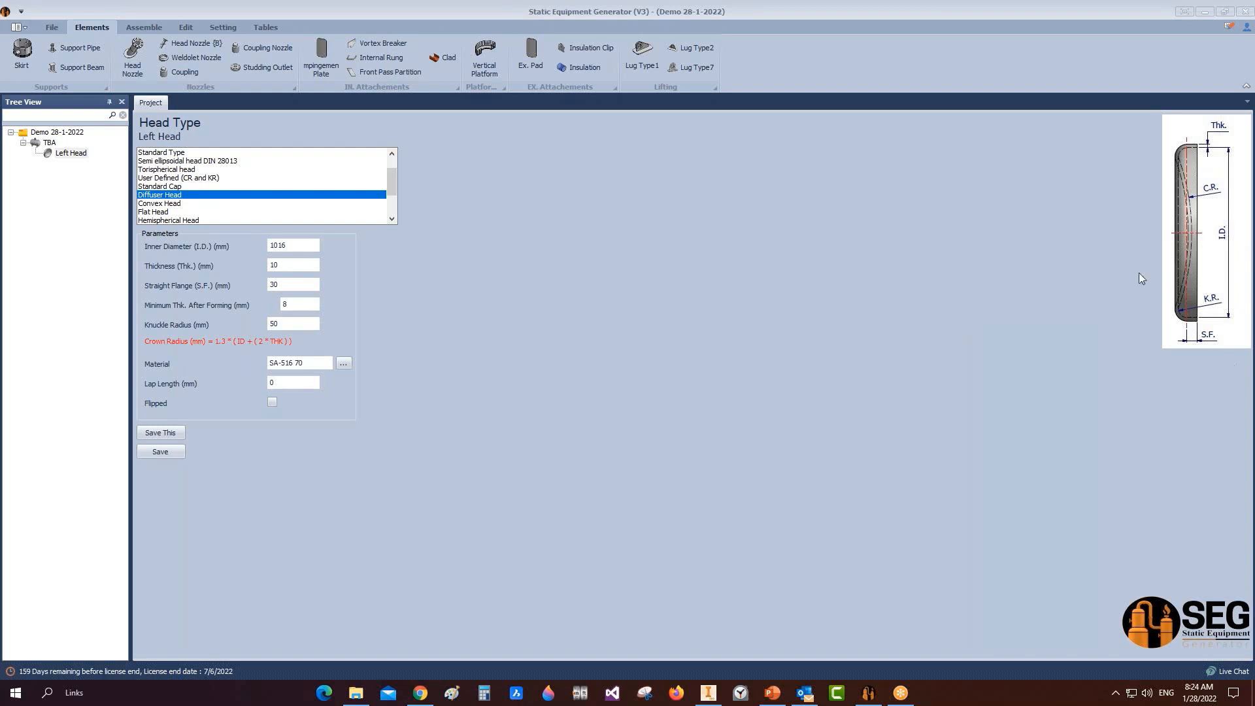
left_click(163, 212)
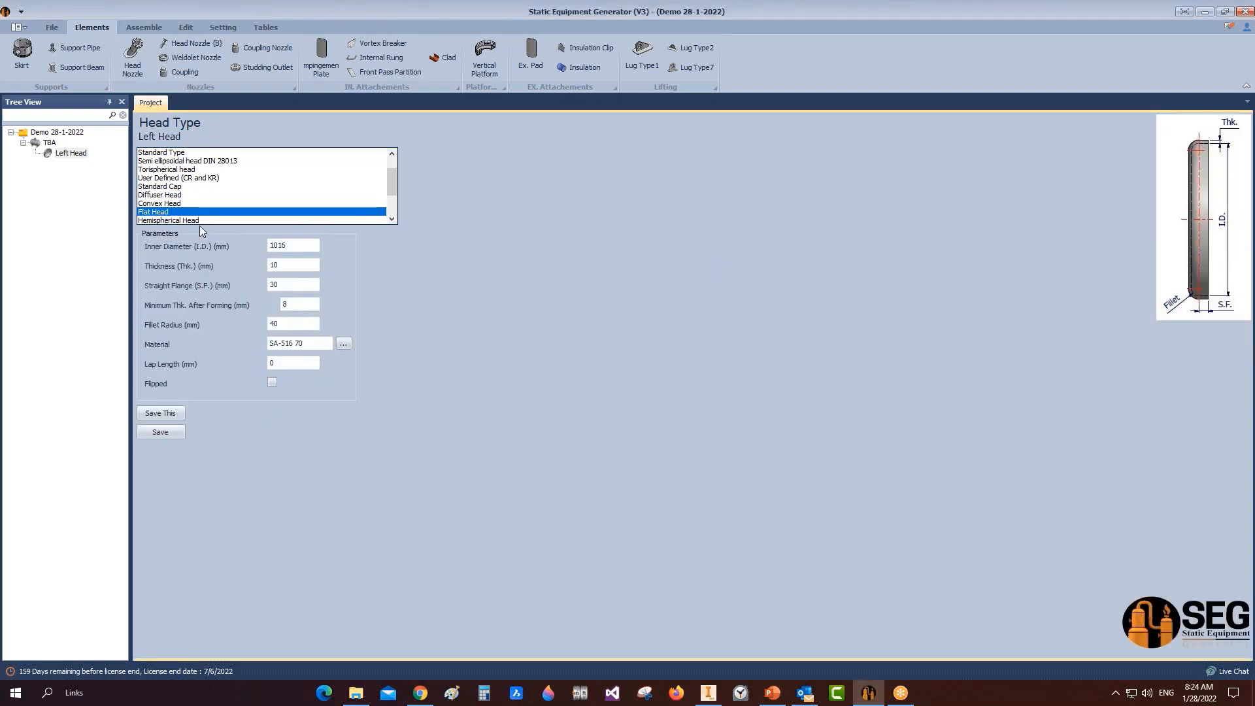
scroll(184, 216, "down", 1)
left_click(191, 196)
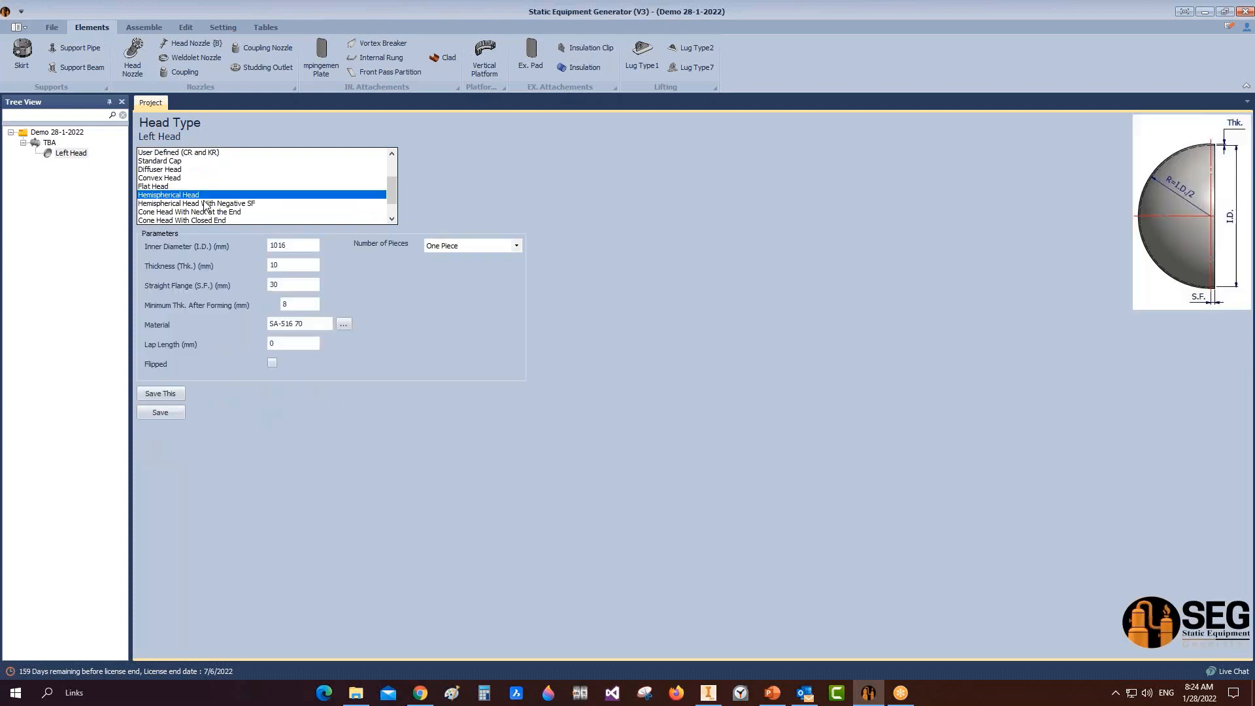
left_click(229, 204)
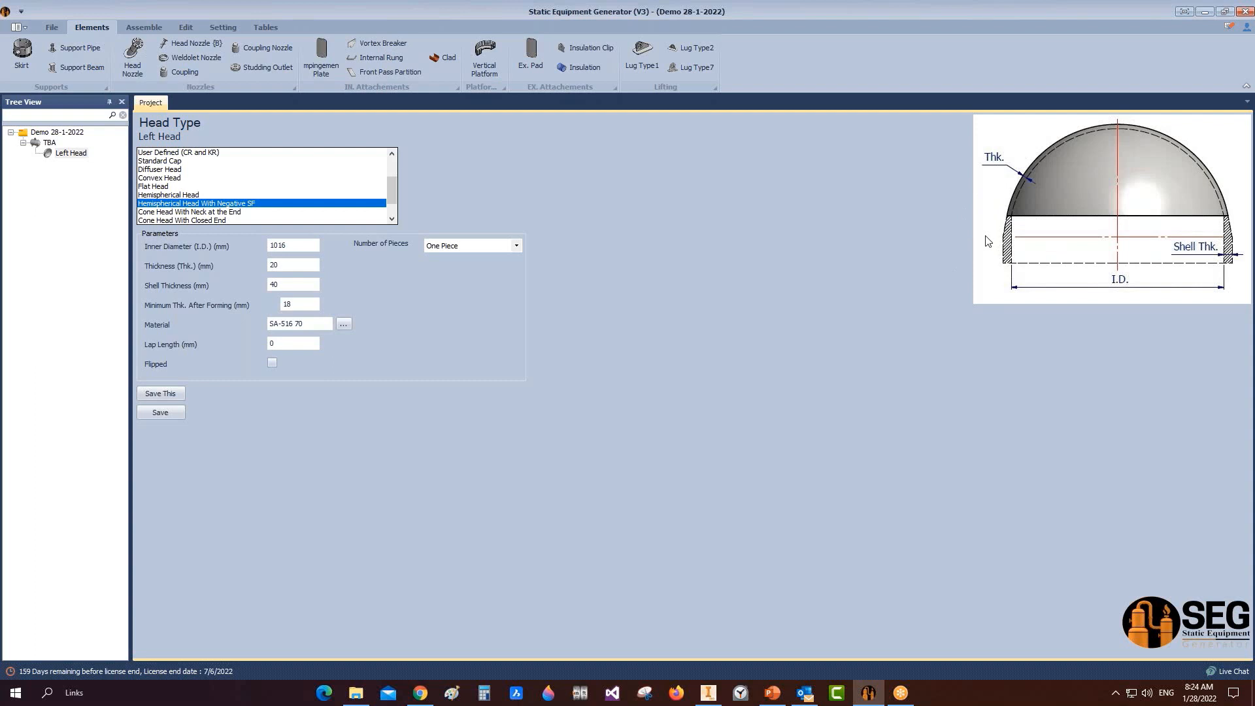
left_click(241, 212)
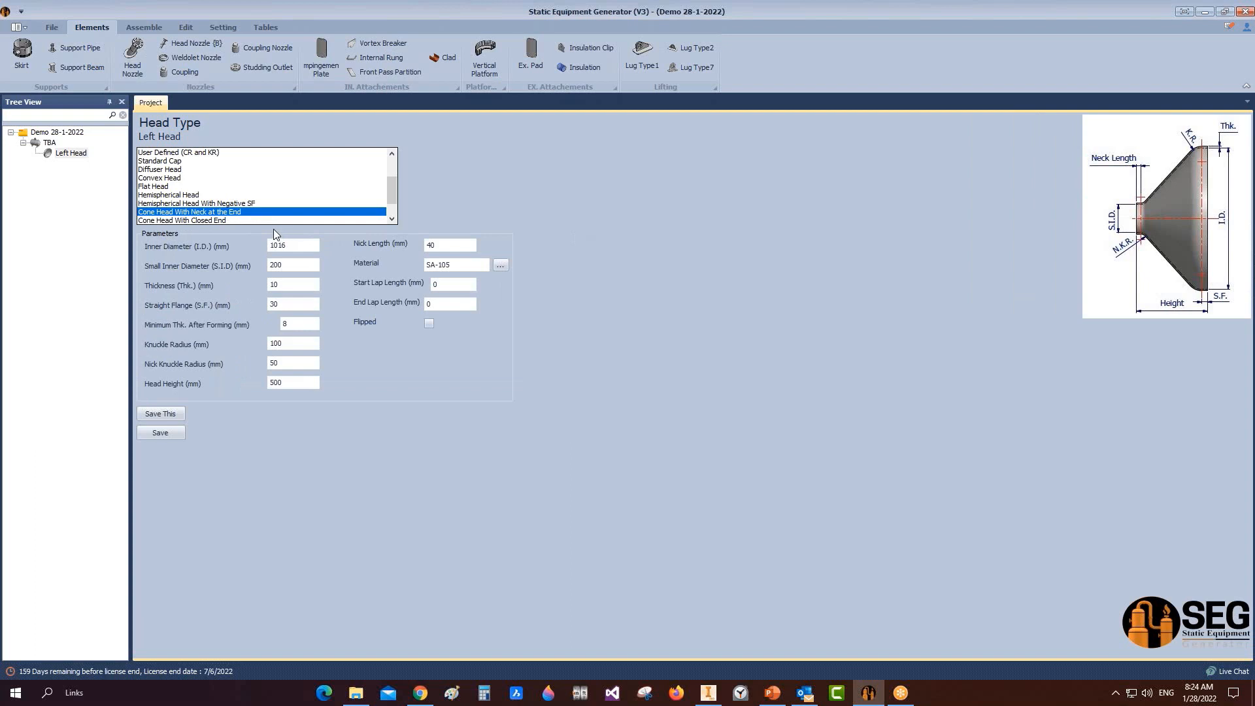
left_click(236, 221)
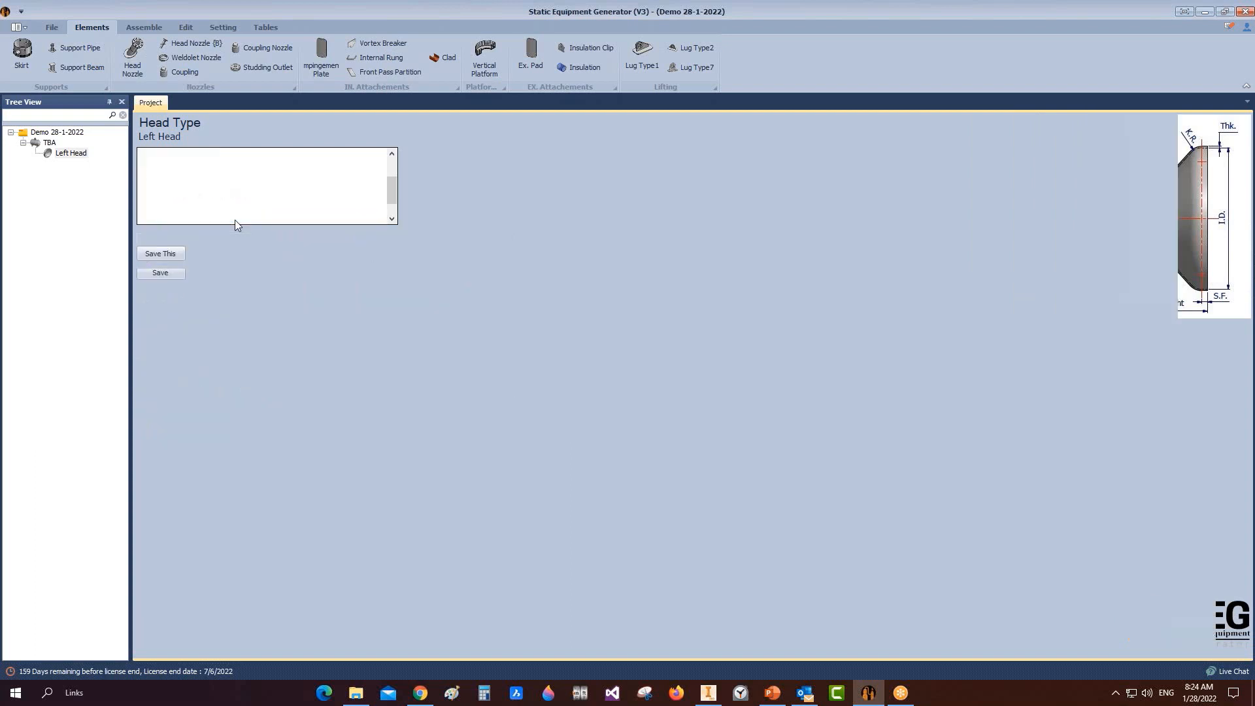
scroll(233, 196, "down", 1)
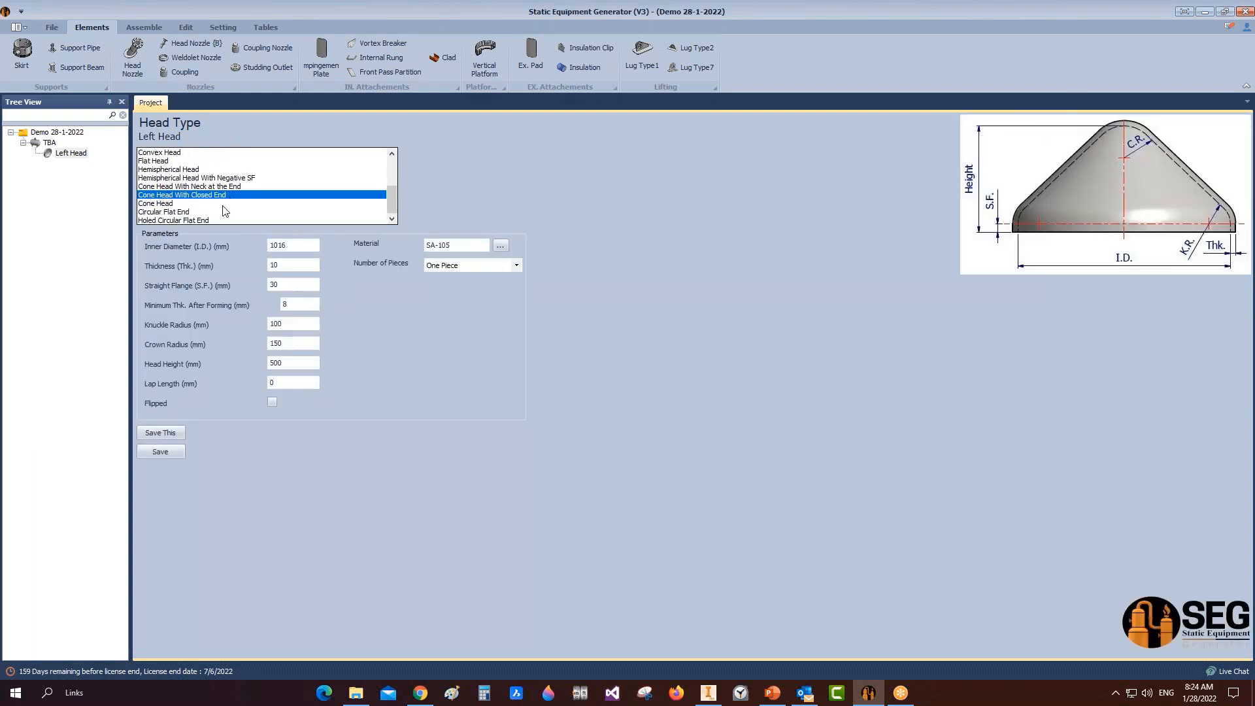
scroll(214, 213, "up", 1)
scroll(214, 212, "up", 2)
left_click(172, 154)
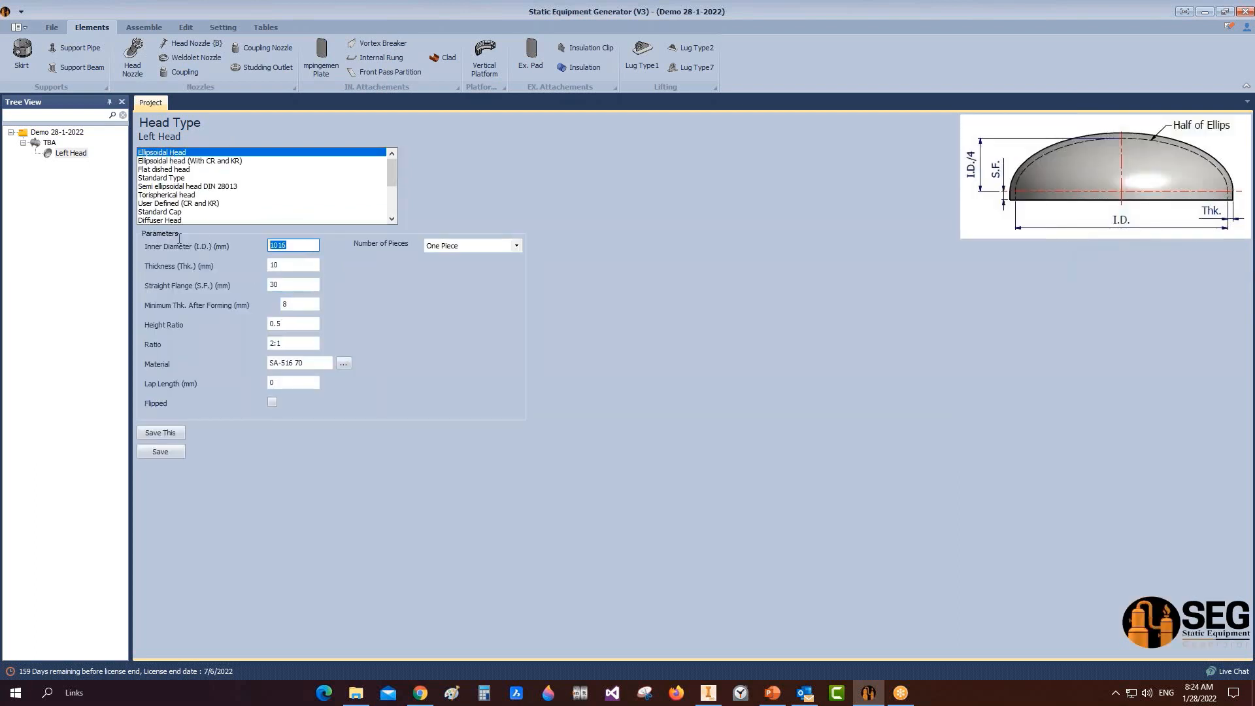
Step: Give the Left Head I.D. 2500, thickness 20, S.F. 50, min. thickness 18, and save
key("Tab")
type("2500")
left_click(280, 264)
type("20")
key("Tab")
type("50")
left_click(299, 305)
type("18")
key("Tab")
key("Tab")
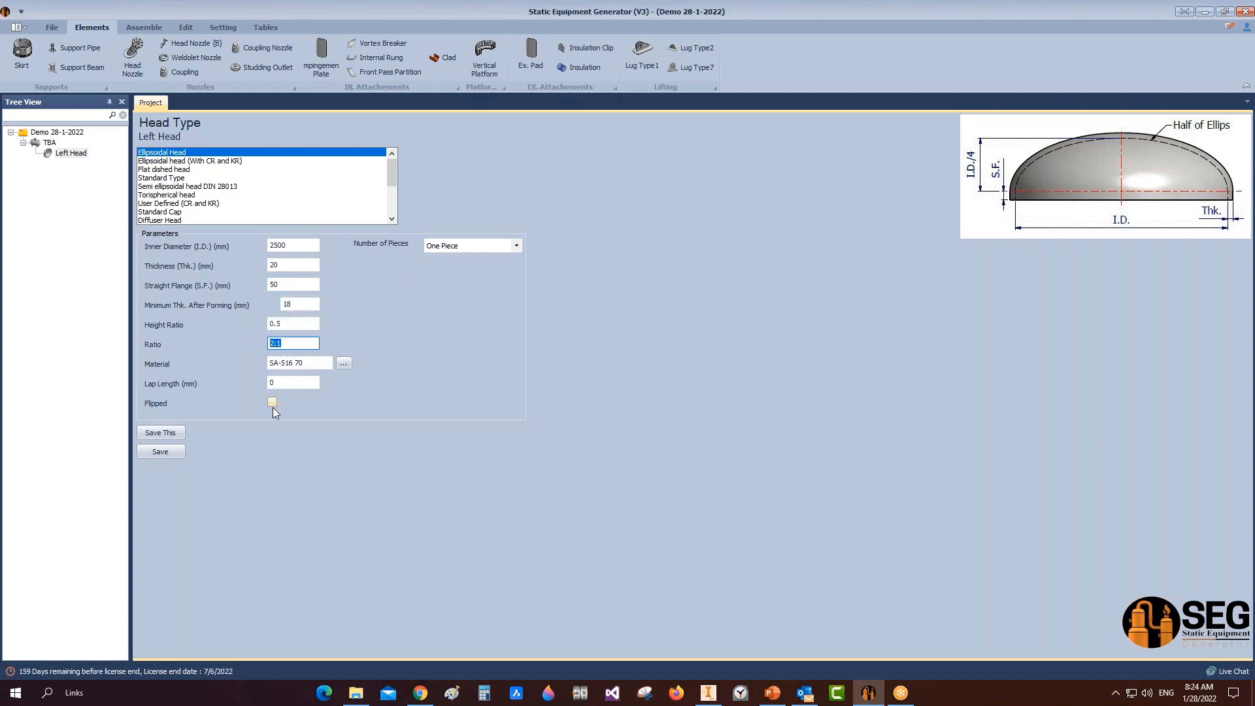
left_click(147, 453)
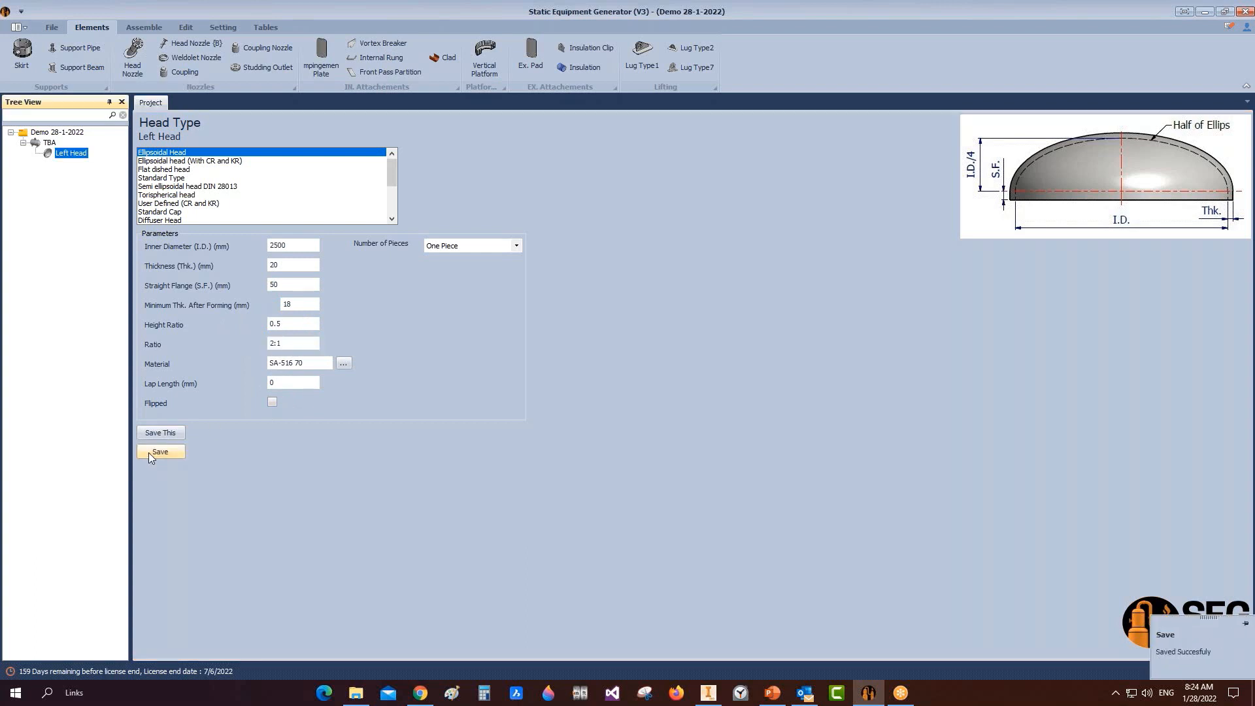
left_click(144, 27)
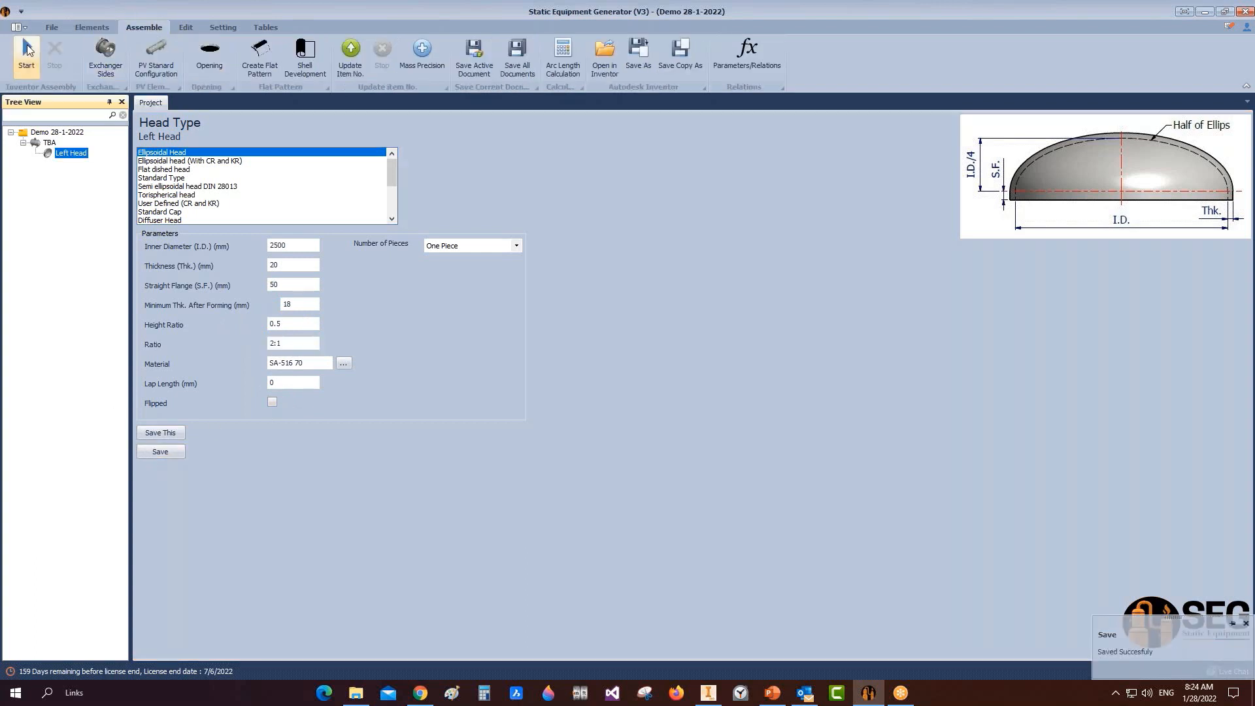
left_click(710, 694)
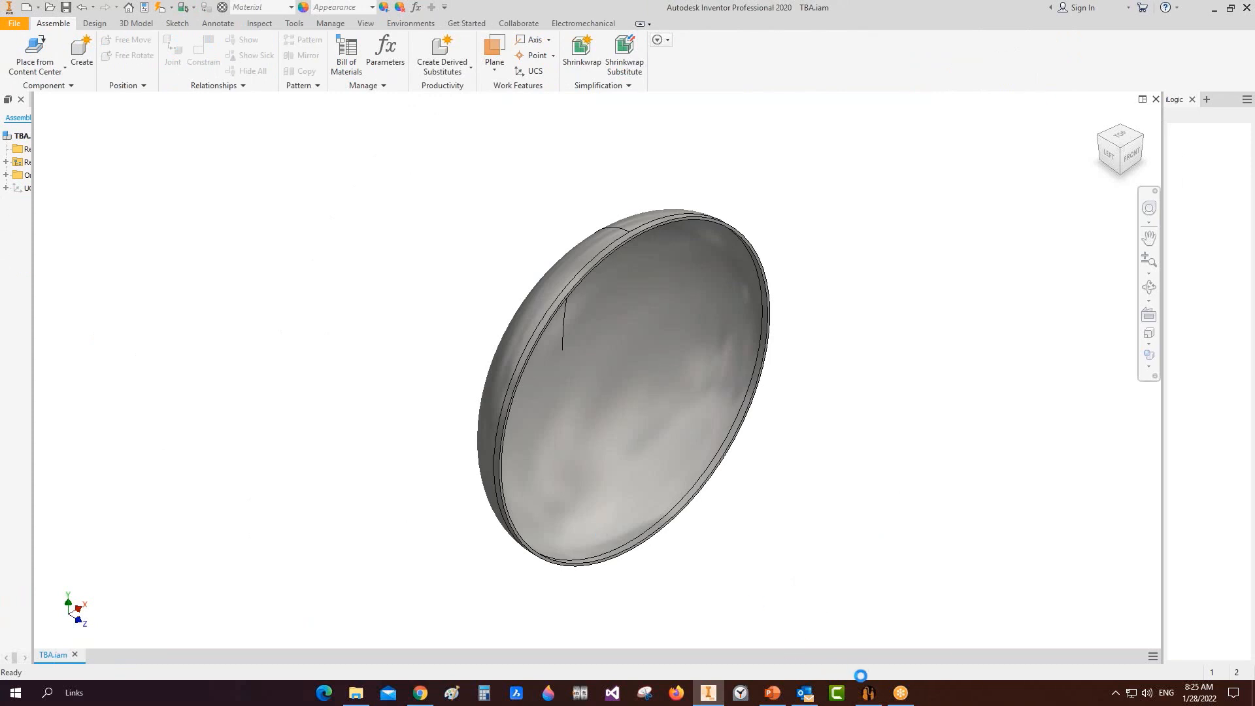
left_click(865, 698)
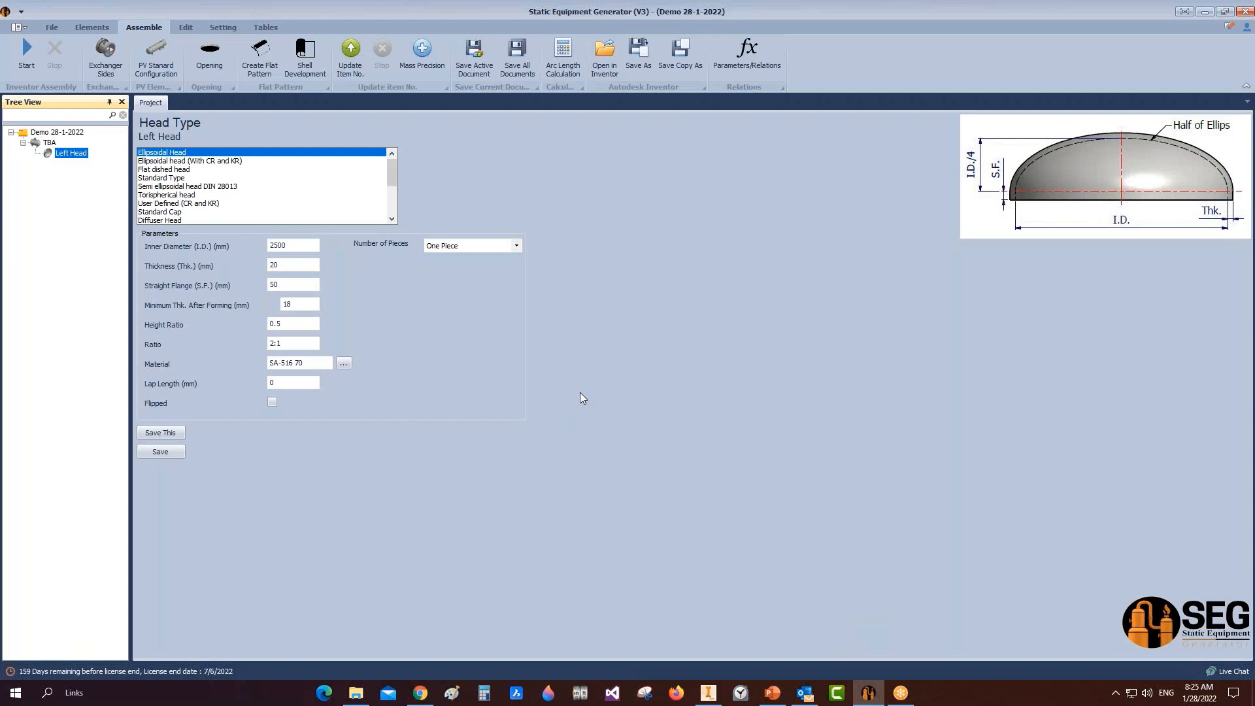
Step: Set the Left Head's Number of Pieces to More Than Two Pieces, then reselect TBA
left_click(514, 246)
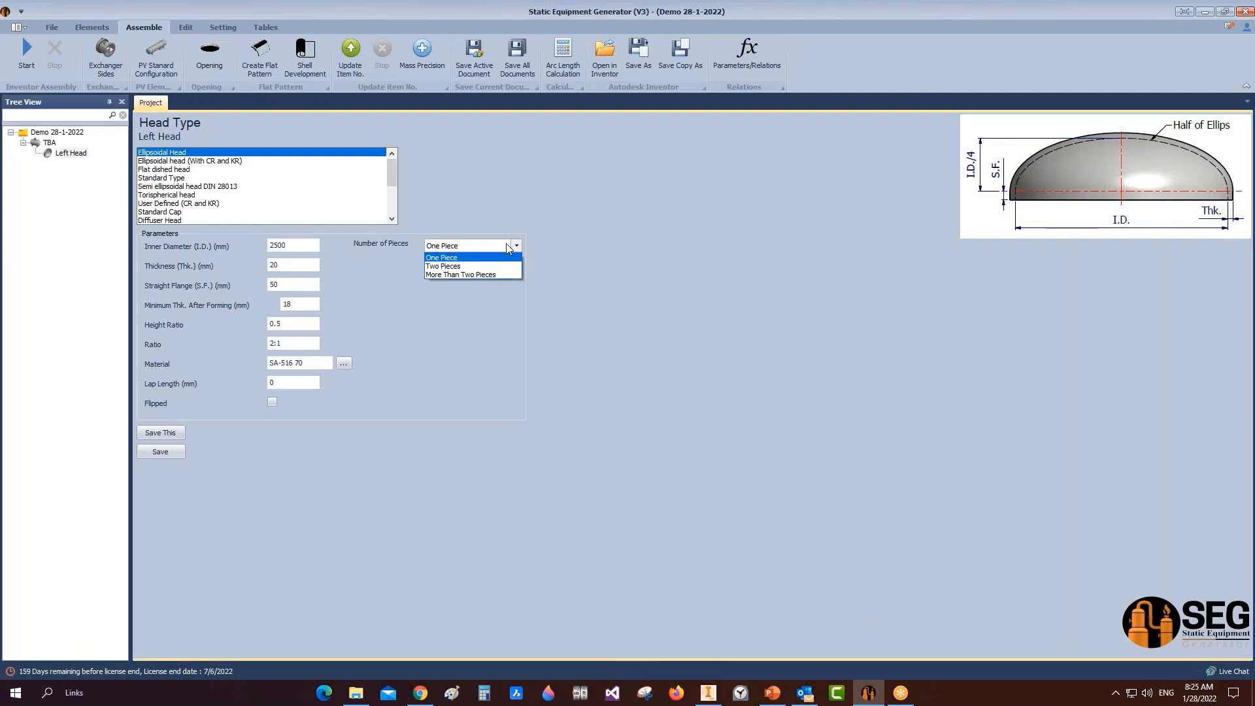
left_click(504, 267)
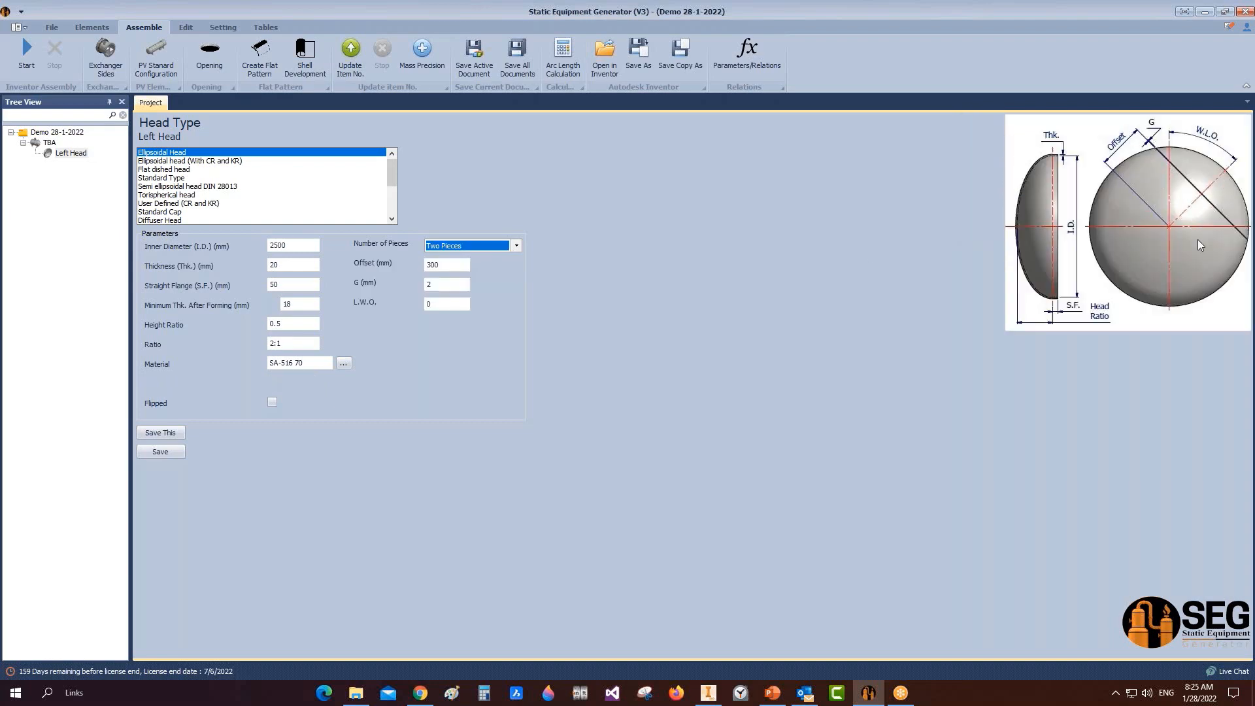
left_click(517, 246)
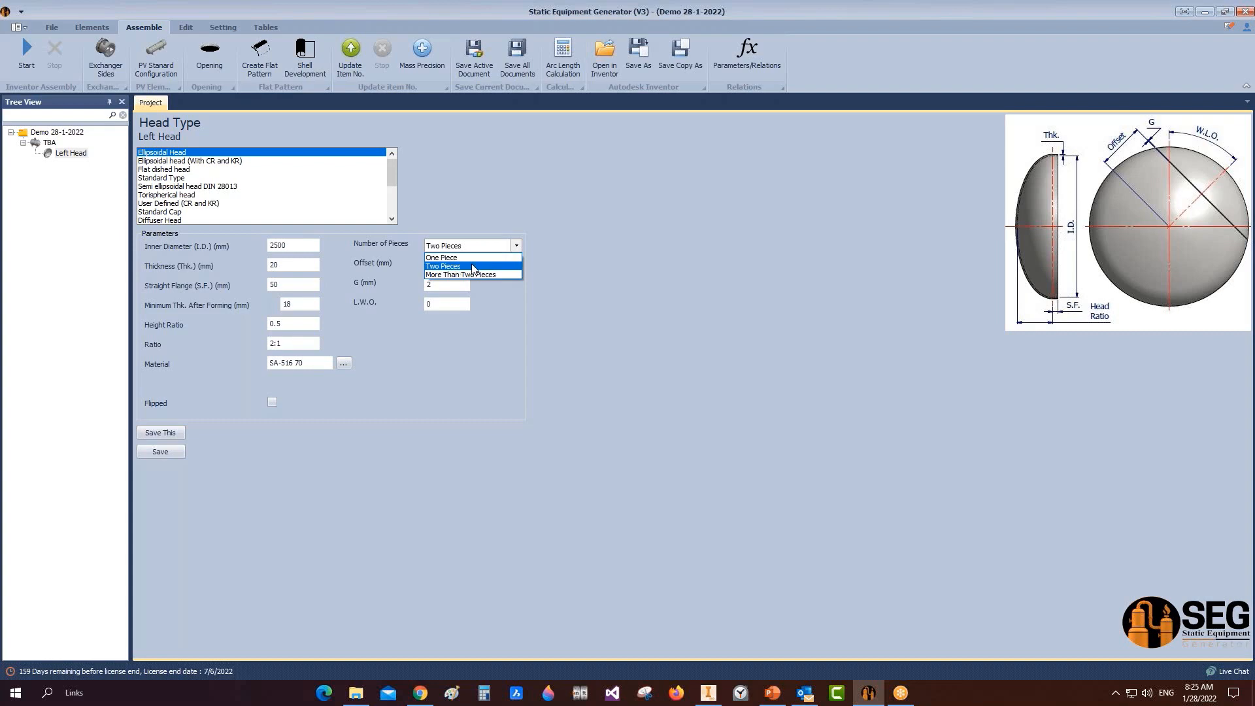
left_click(463, 267)
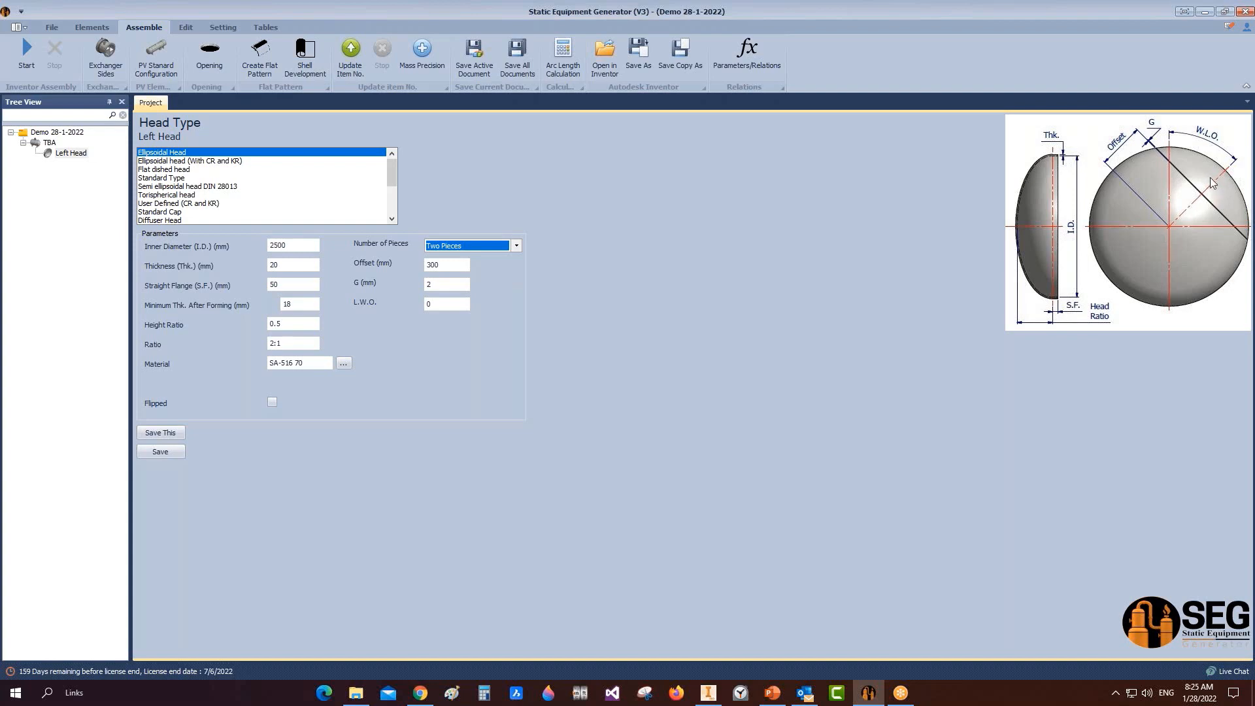
left_click(517, 246)
left_click(469, 275)
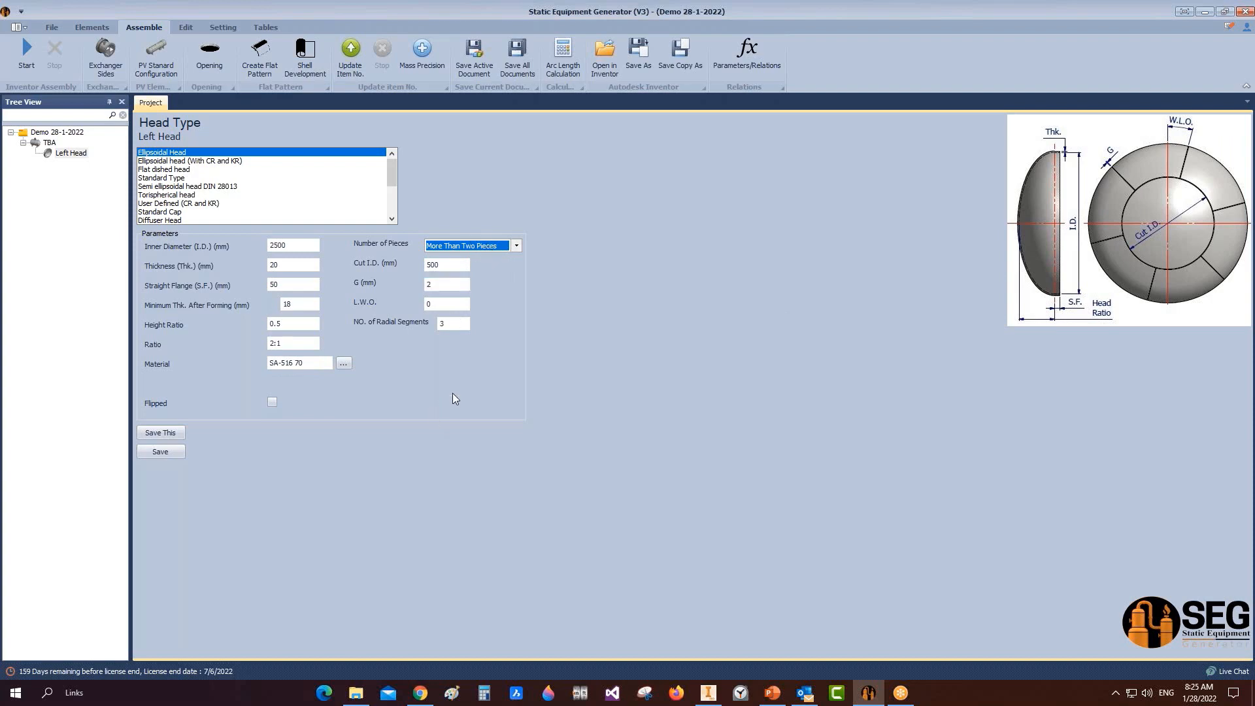
left_click(47, 143)
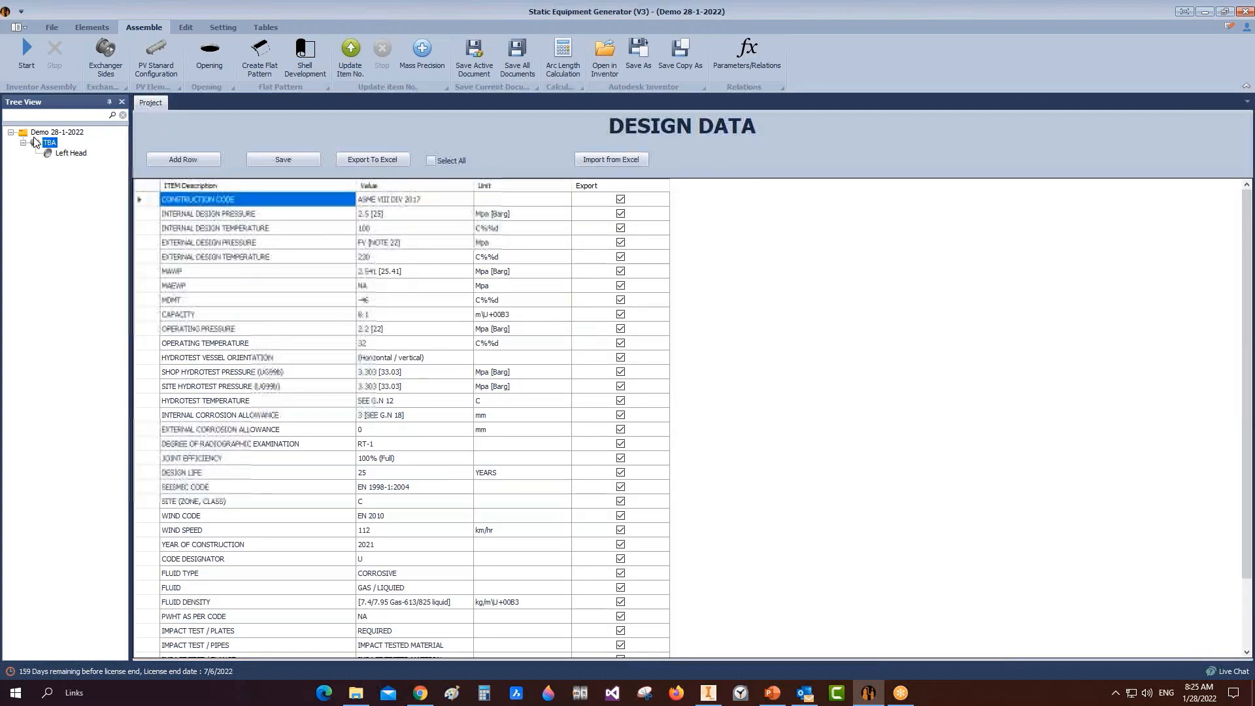
Step: Add a new shell part named Can-1 under TBA
left_click(91, 27)
left_click(65, 53)
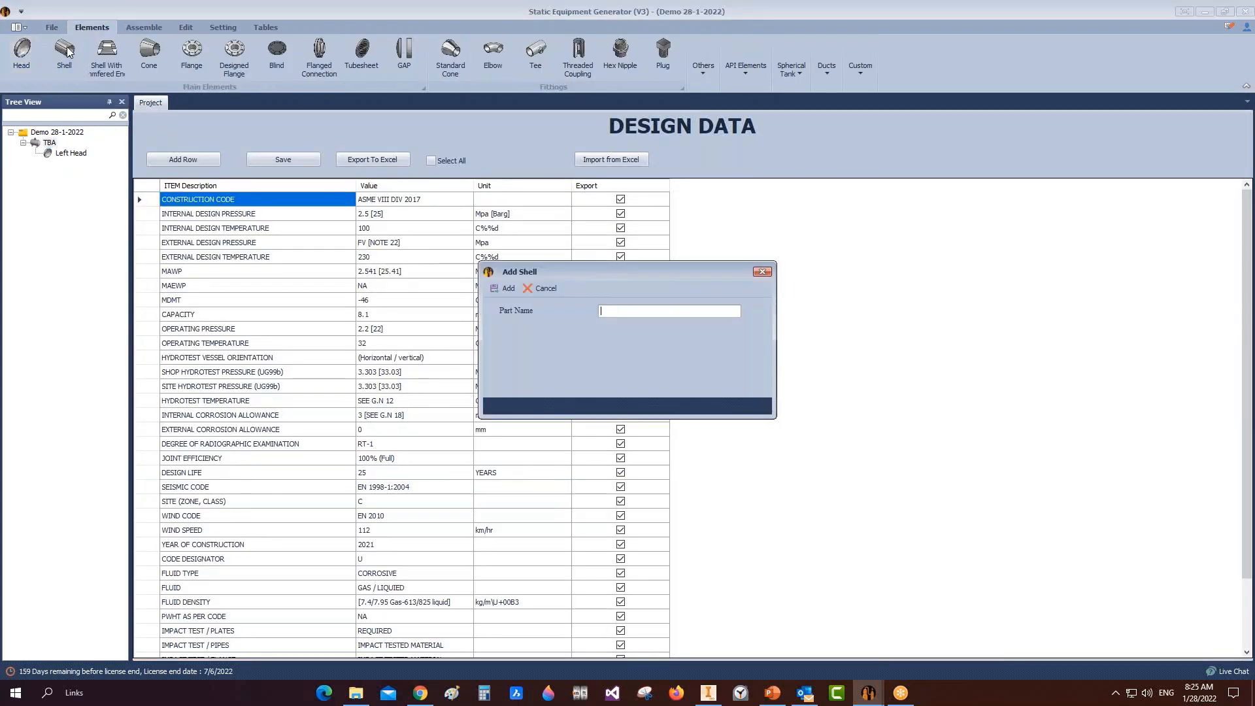
type("Can-1")
left_click(496, 290)
Step: Open Can-1's settings and set its Shell Type to plain Shell
left_click(65, 163)
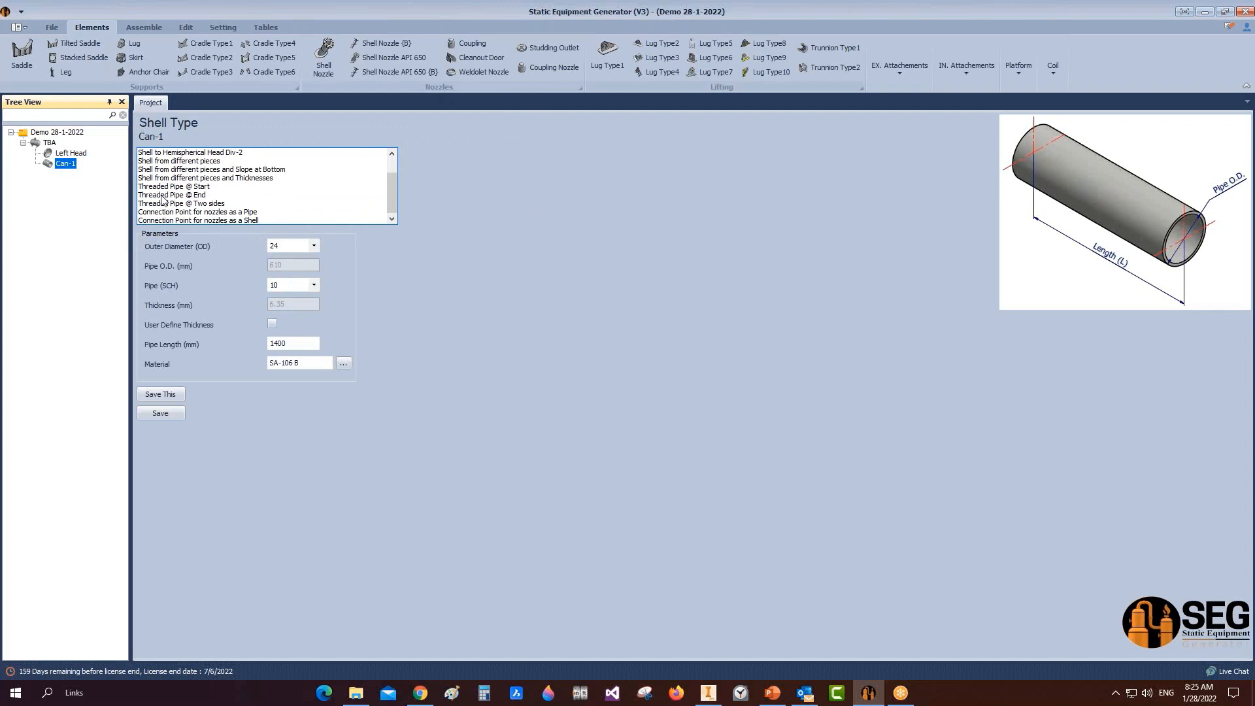
scroll(164, 193, "up", 1)
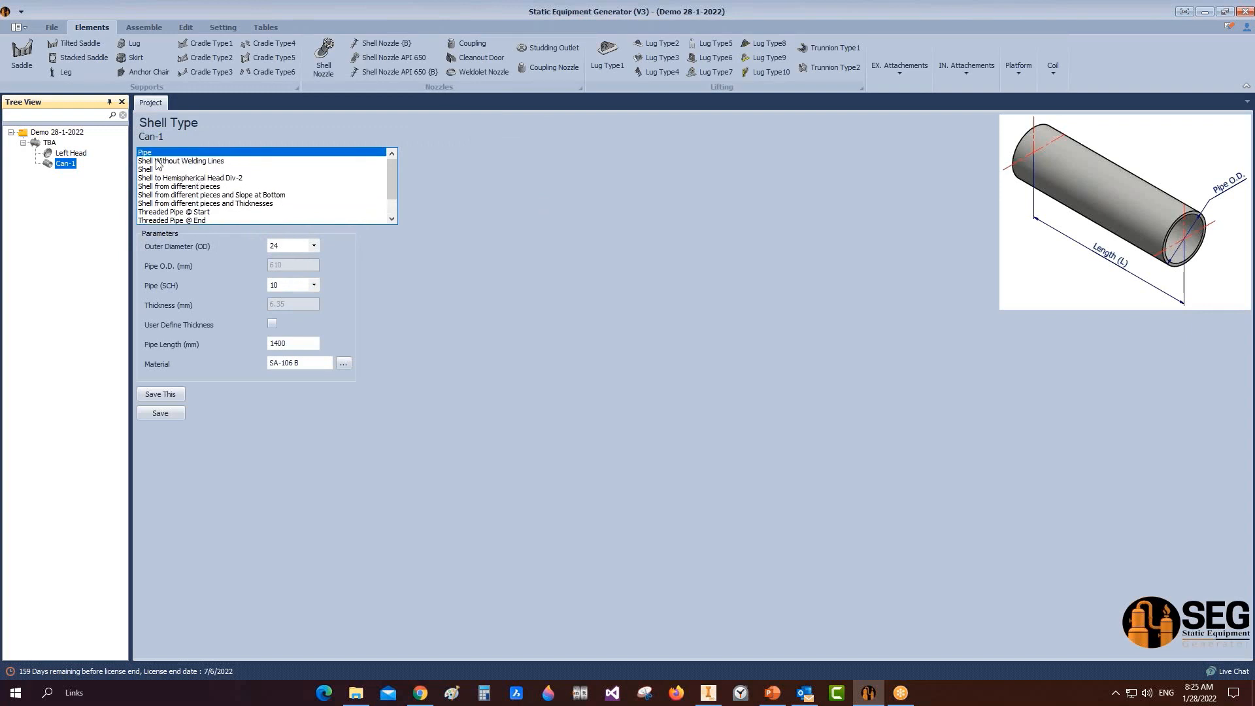
left_click(157, 162)
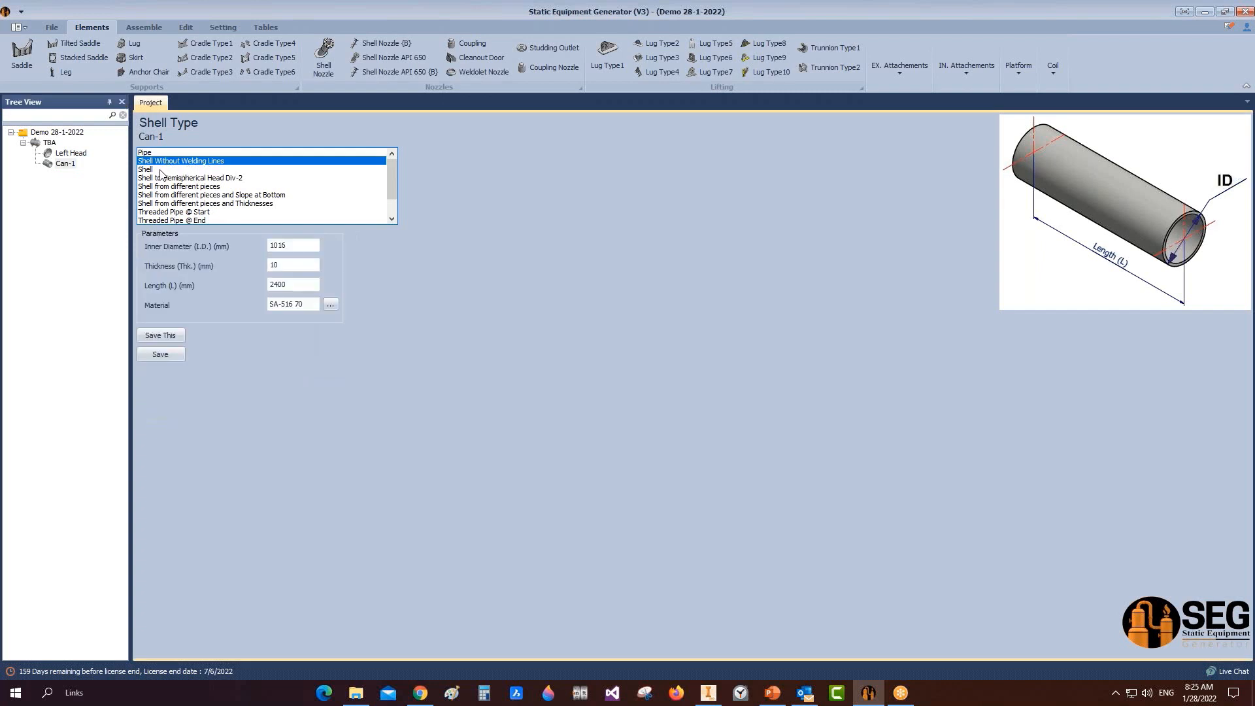
left_click(158, 170)
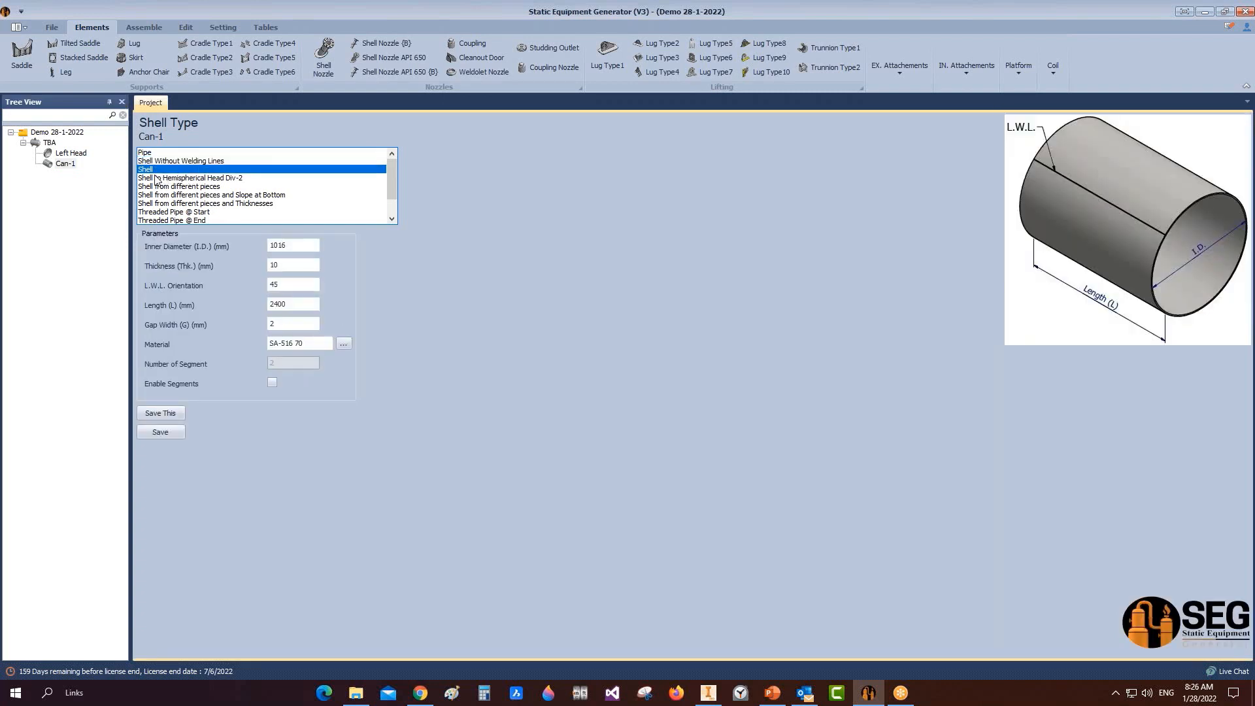
Step: Try the sloped multi-piece and varying-thickness shell types for Can-1, dismissing their warnings
left_click(215, 195)
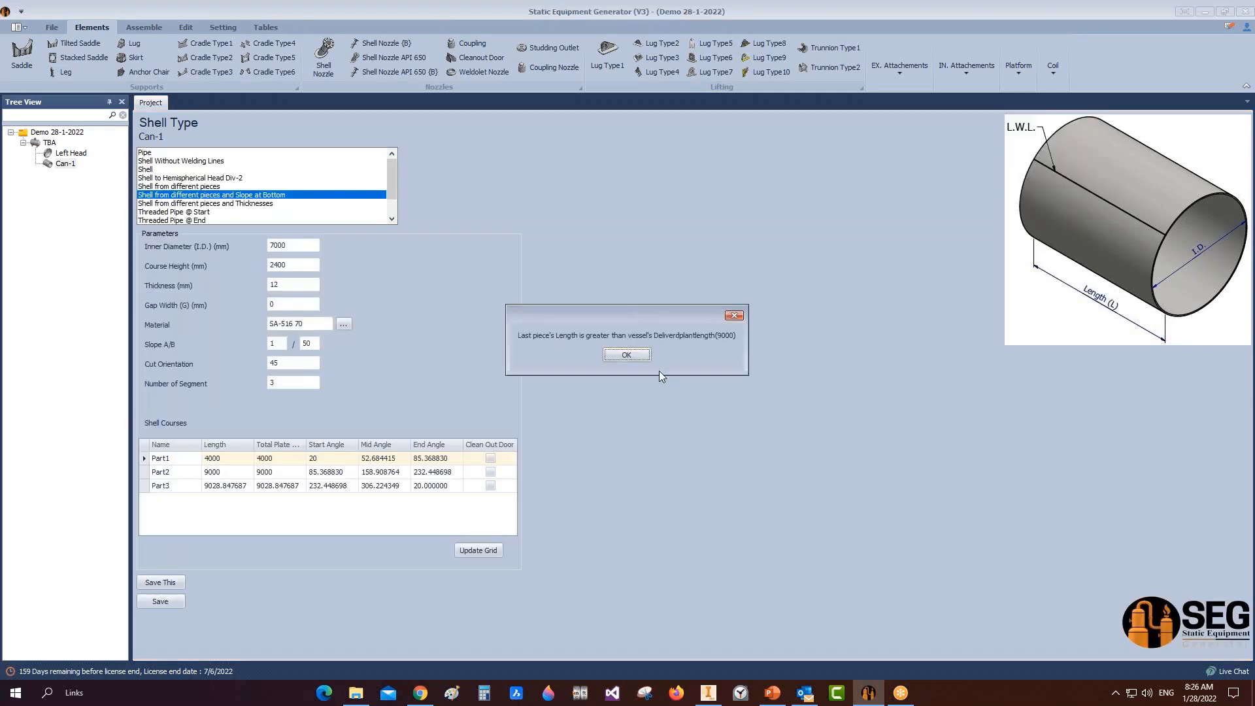
left_click(638, 354)
key("Down")
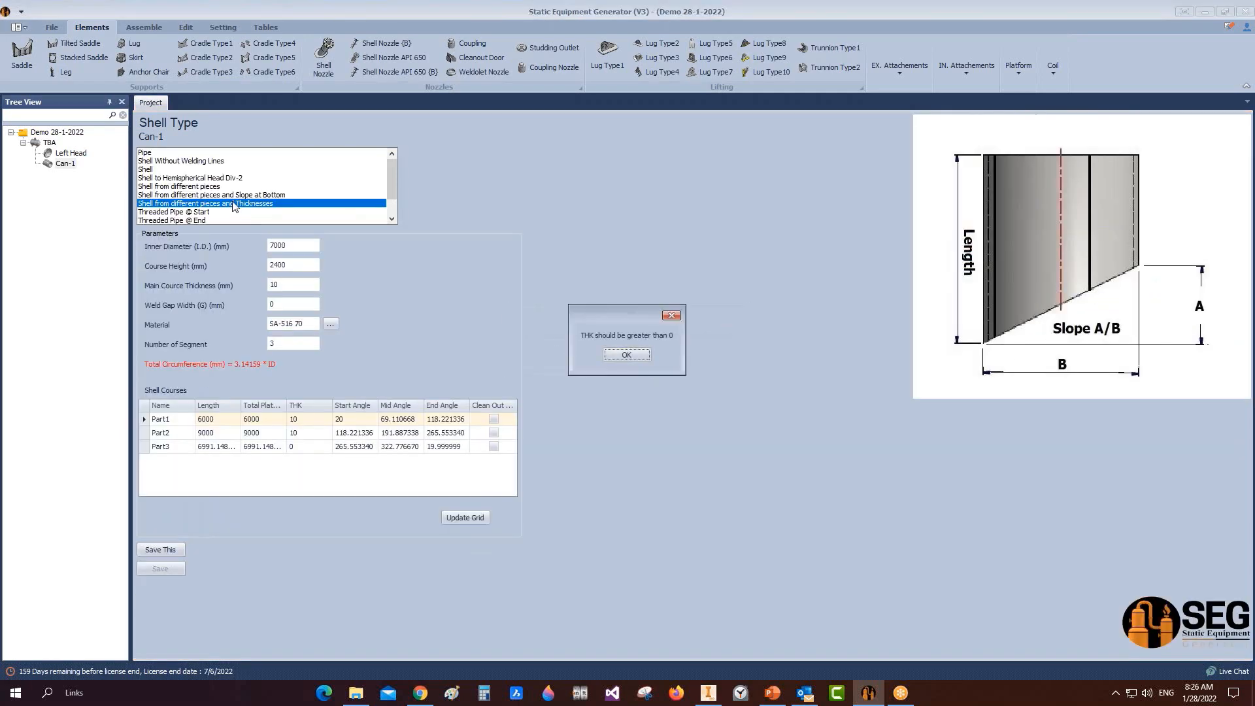
left_click(626, 359)
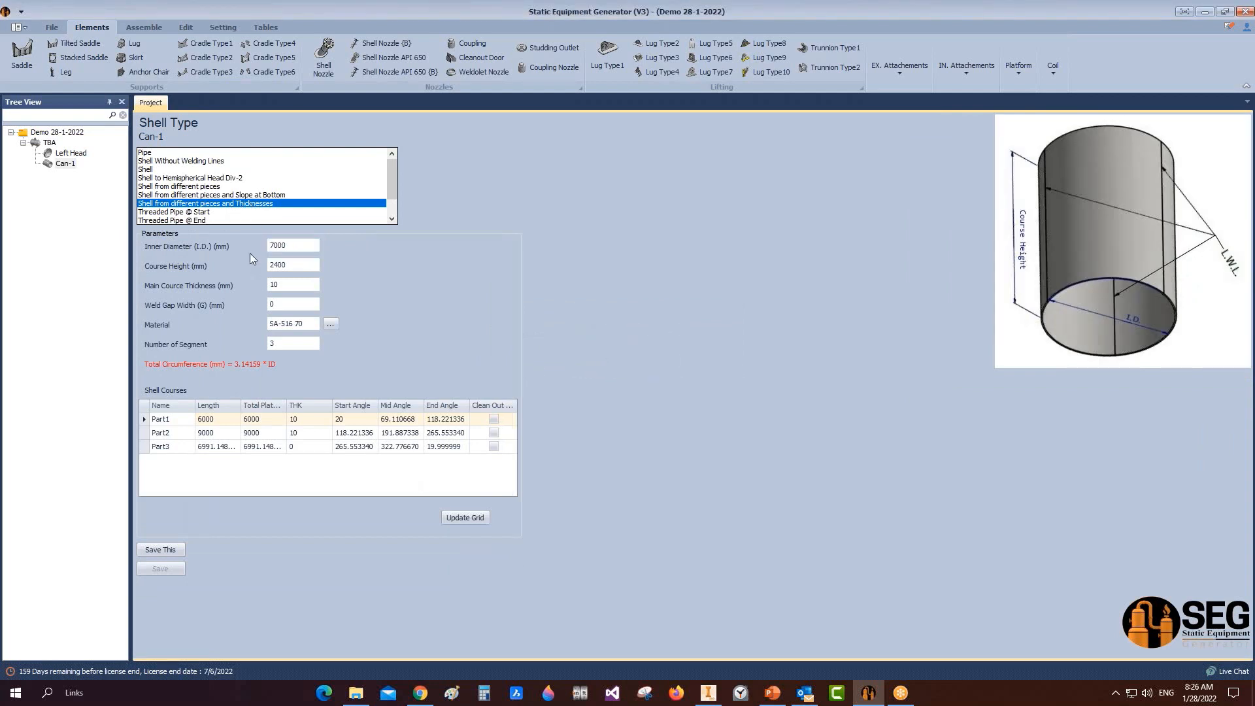
Step: Inspect the Part1–Part3 course lengths, then reload Can-1's saved Pipe settings
left_click(207, 419)
left_click(220, 436)
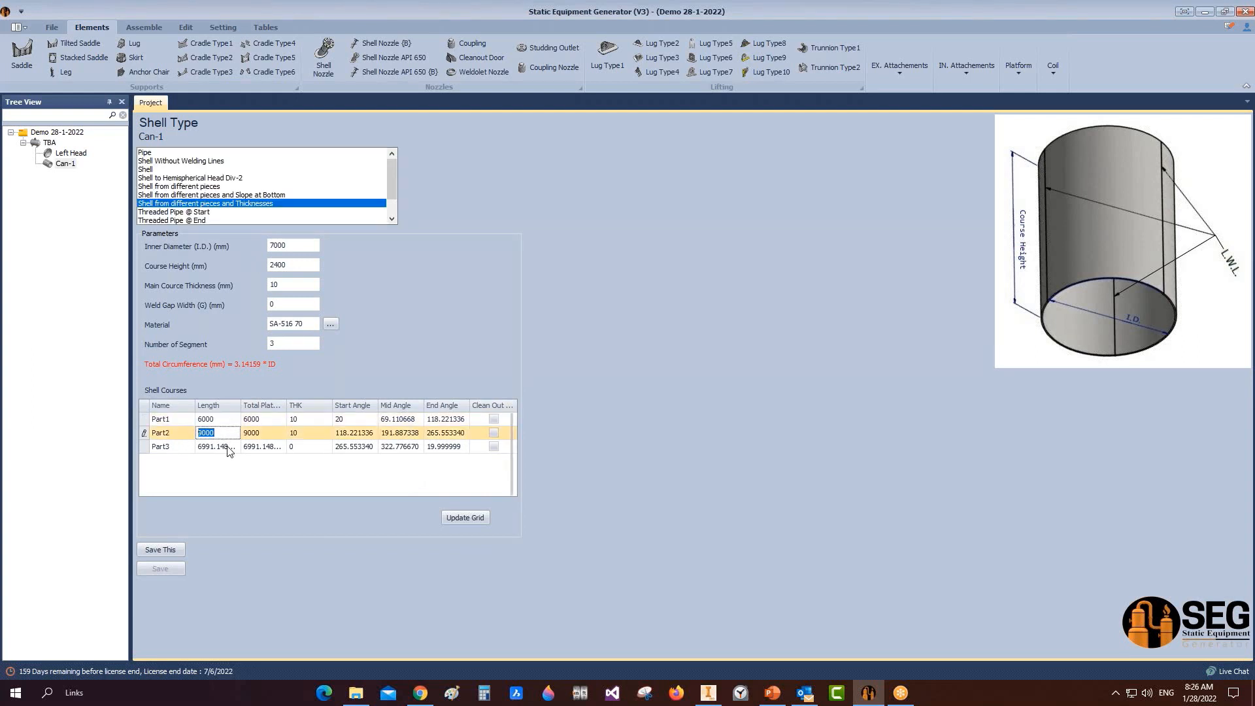
left_click(230, 450)
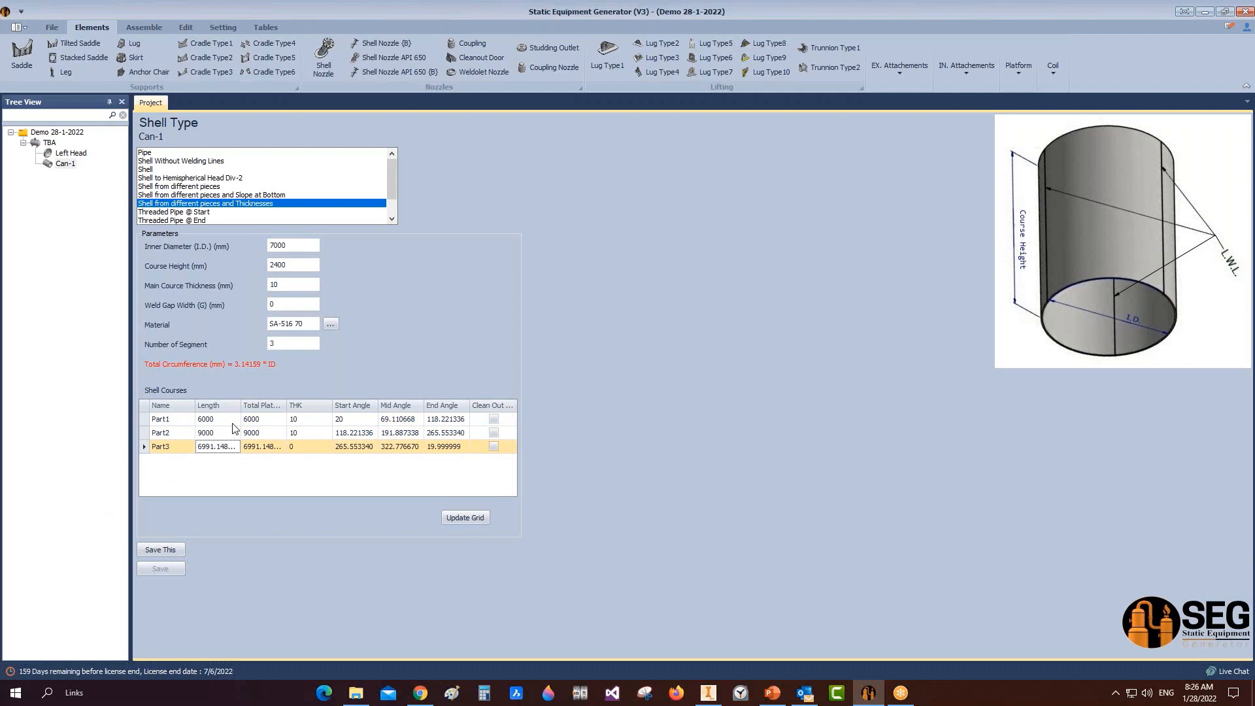
left_click(53, 164)
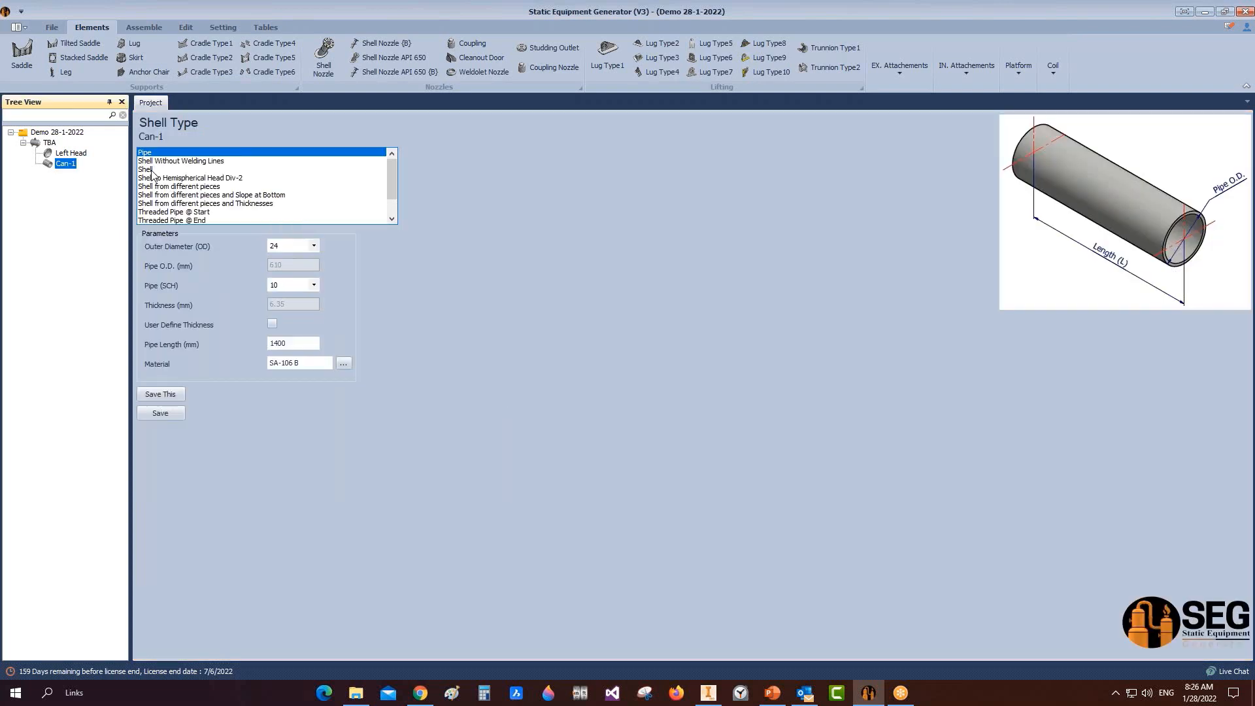
Step: Make Can-1 a plain Shell with 2500 mm inner diameter, 20 mm thickness and 3000 mm length
left_click(151, 170)
double_click(300, 246)
type("2500")
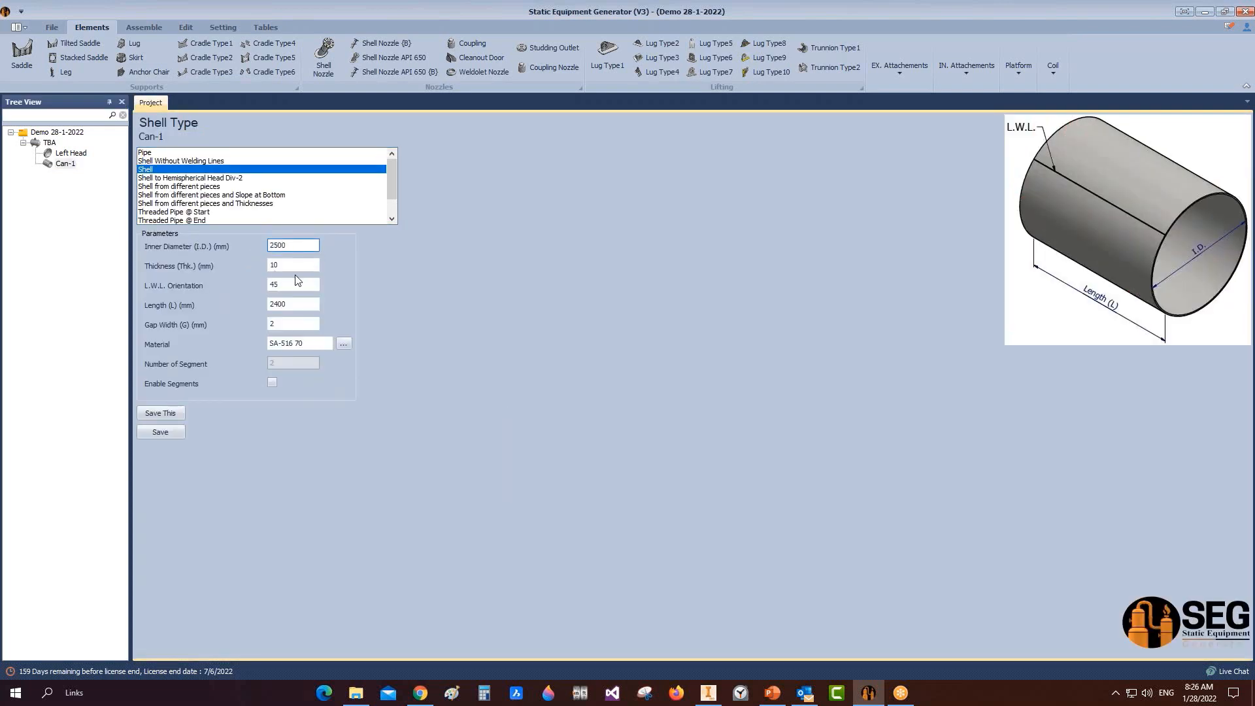
key("Tab")
type("20")
key("Tab")
key("Tab")
type("300")
Step: After the length limit warning, change the length to 2400 mm, save, and return to design data
left_click(182, 430)
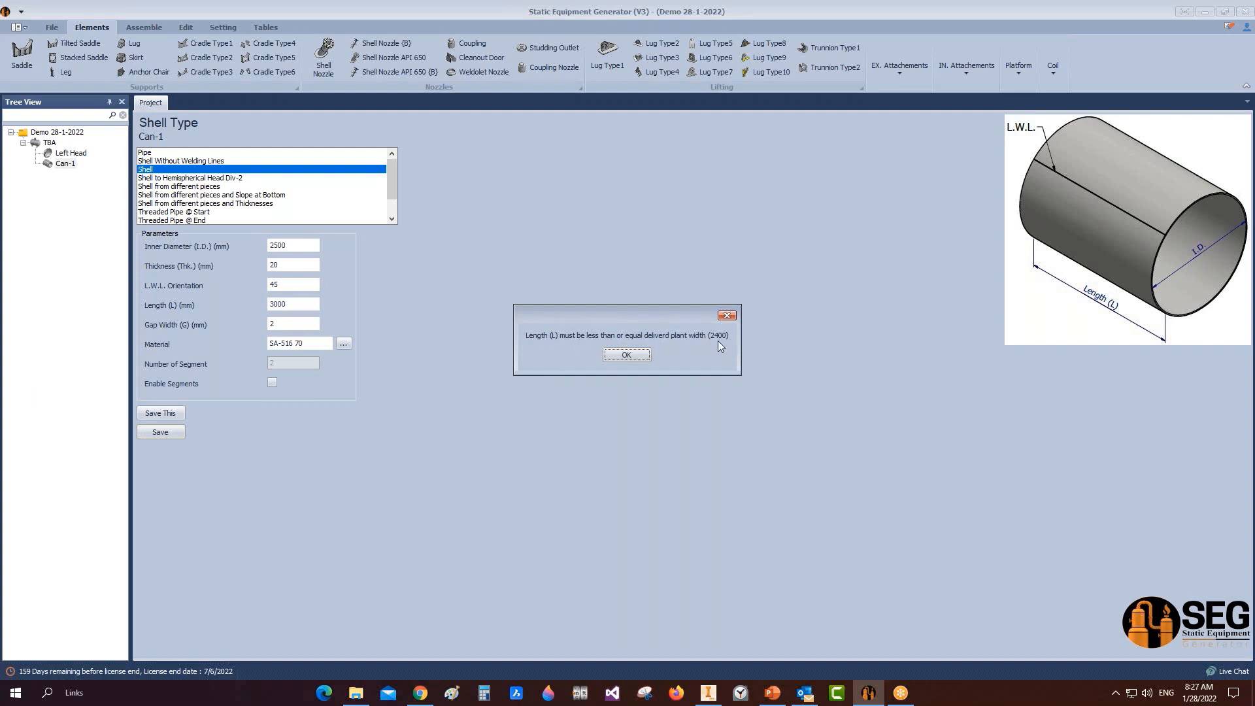
left_click(626, 355)
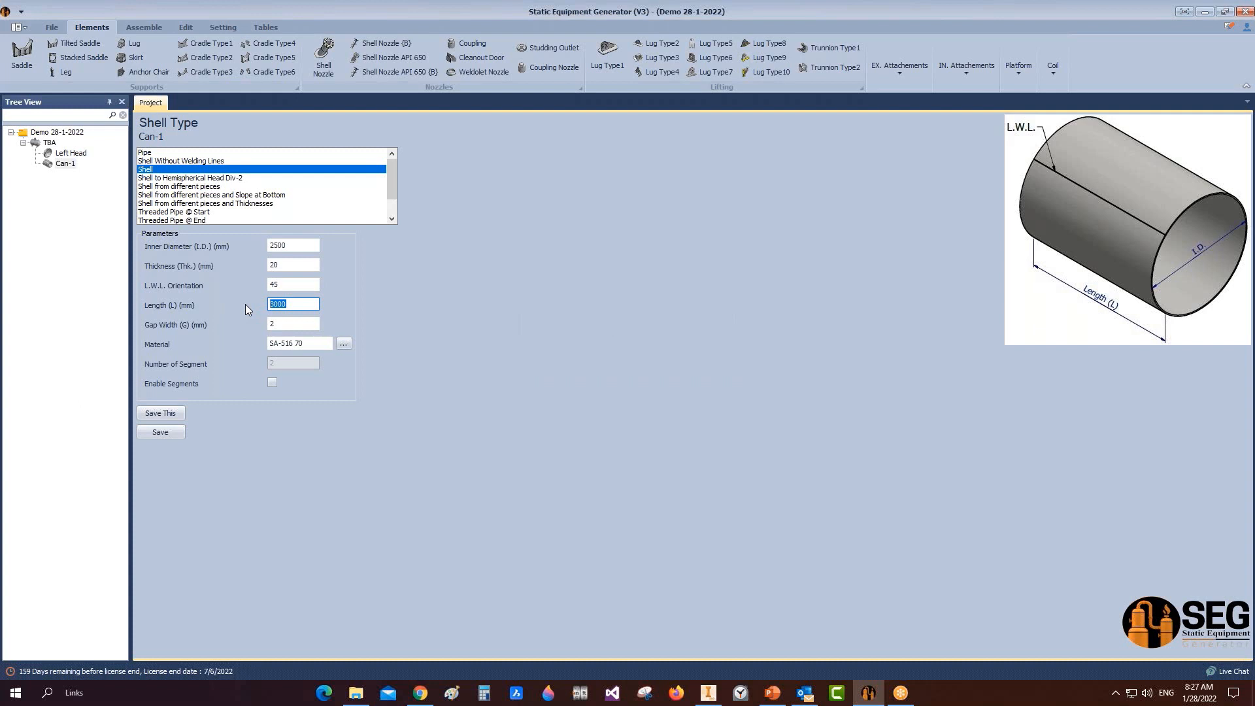
type("240")
left_click(167, 430)
left_click(53, 145)
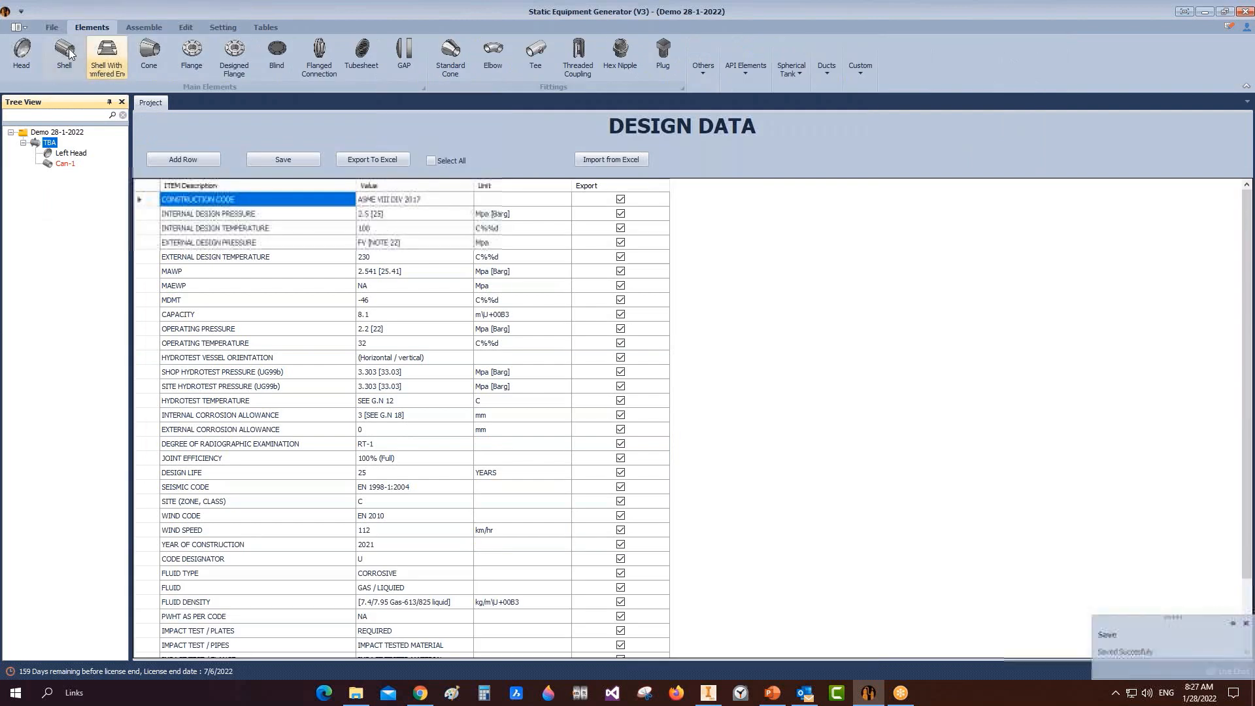
Step: Add a shell part named Can-2 and make it a shell from different pieces
left_click(64, 56)
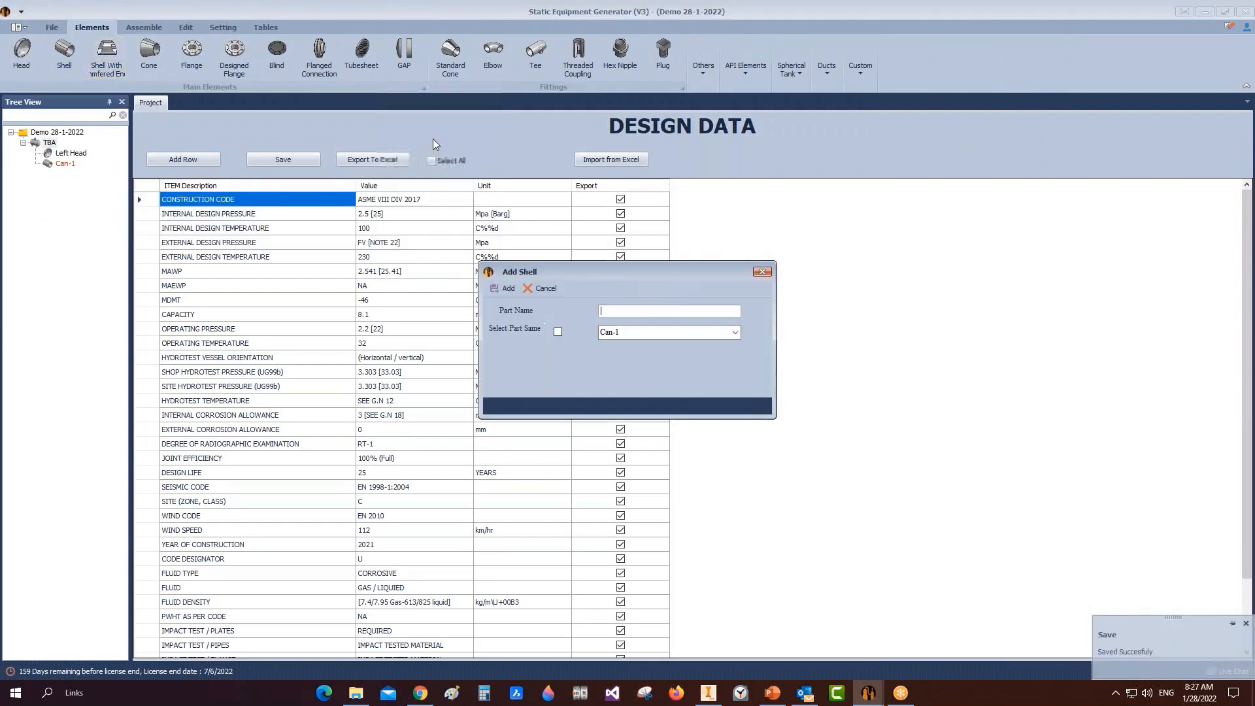
type("Can-2")
left_click(494, 288)
left_click(61, 174)
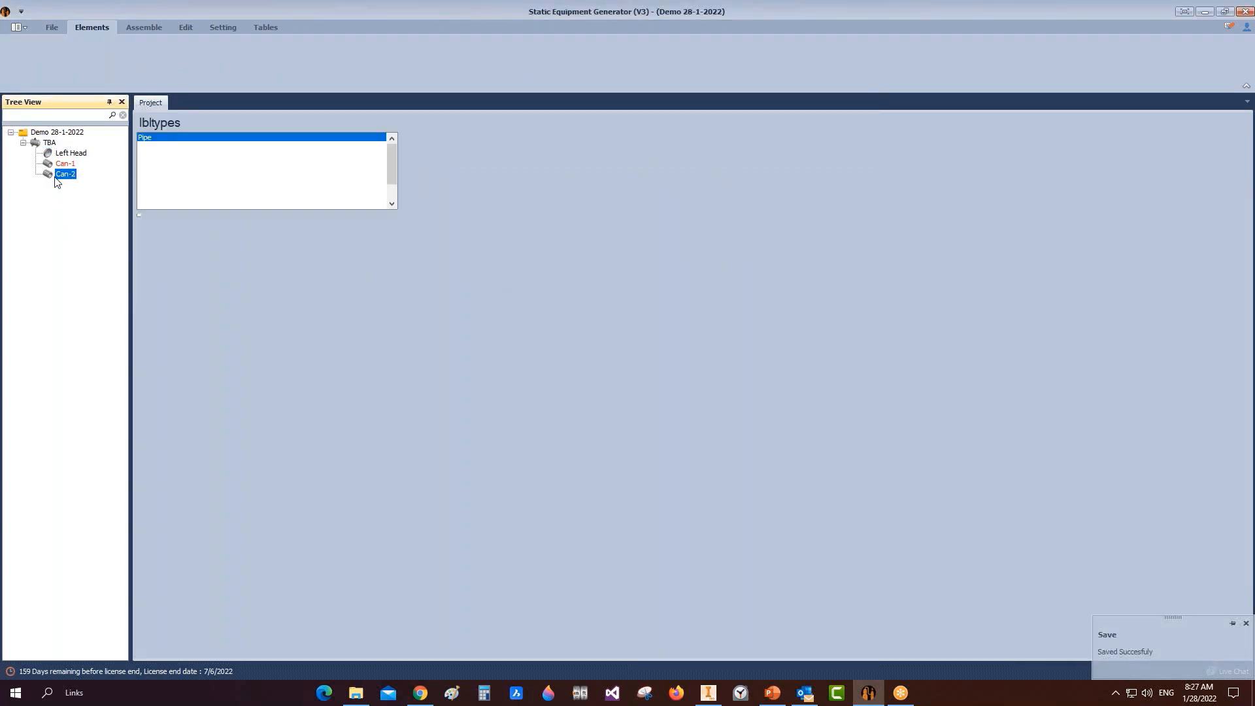
left_click(209, 187)
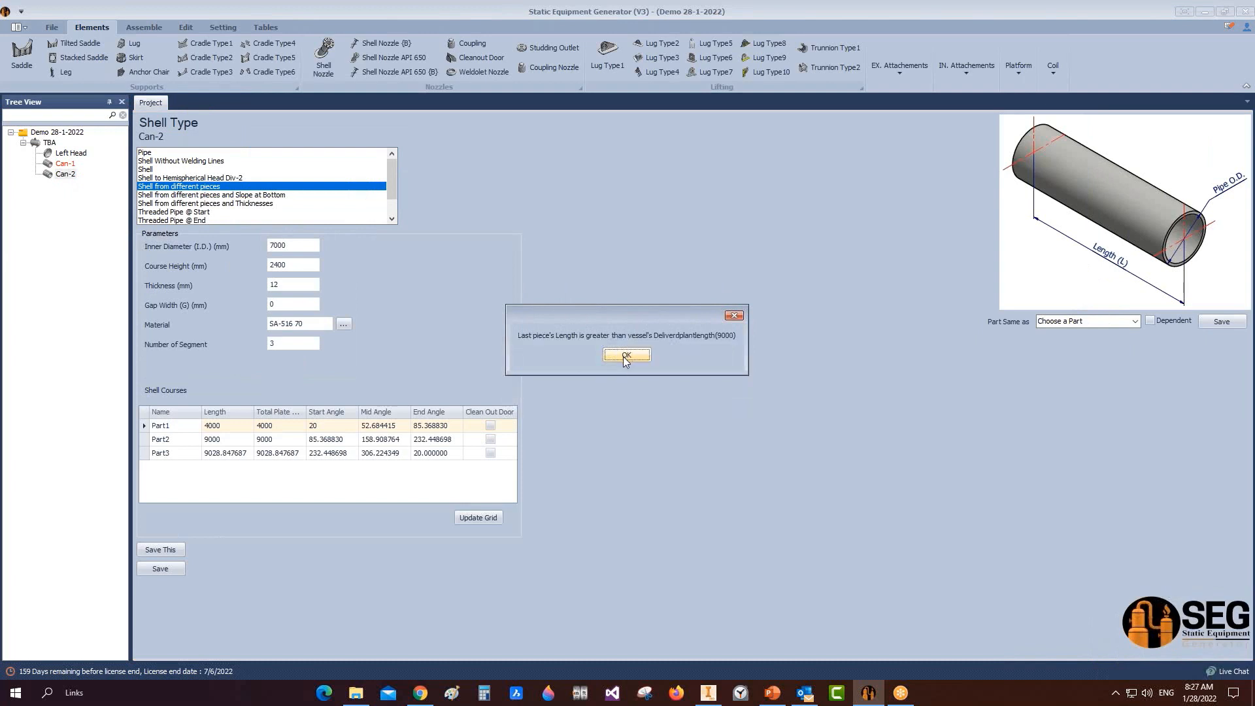
left_click(625, 355)
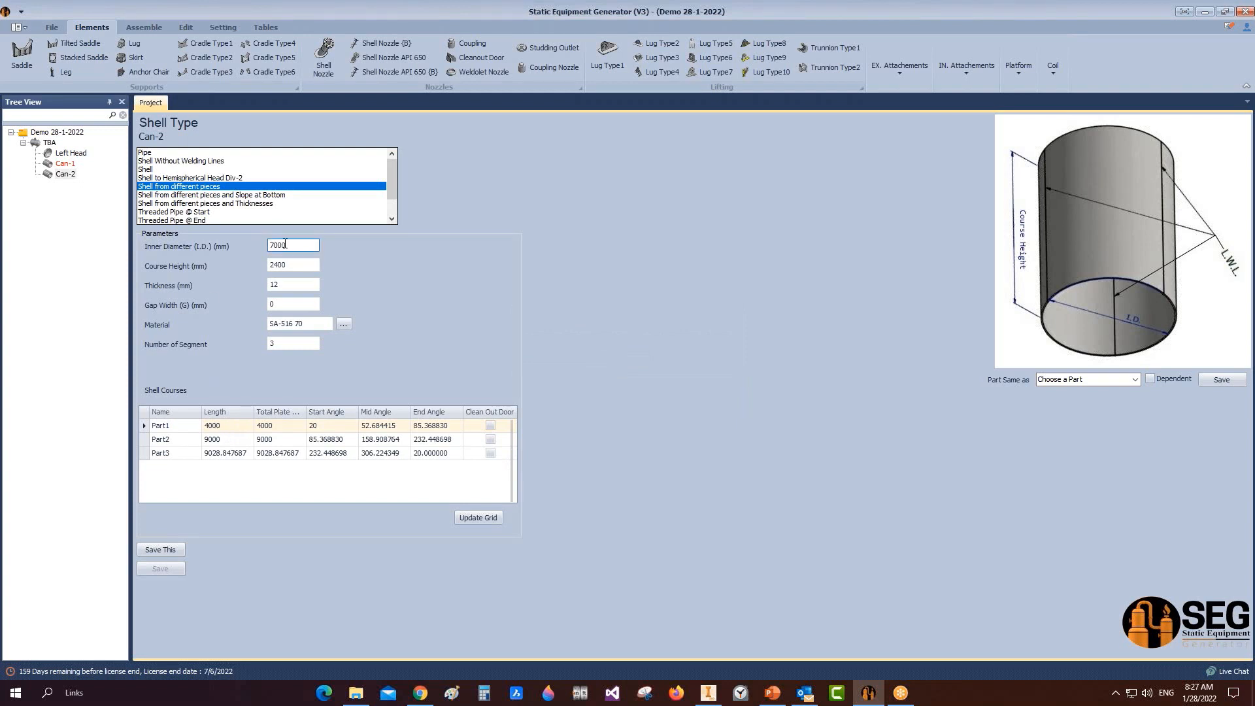
Step: Give Can-2 a 2500 mm inner diameter and 20 mm thickness
left_click_drag(289, 245, 209, 246)
type("25")
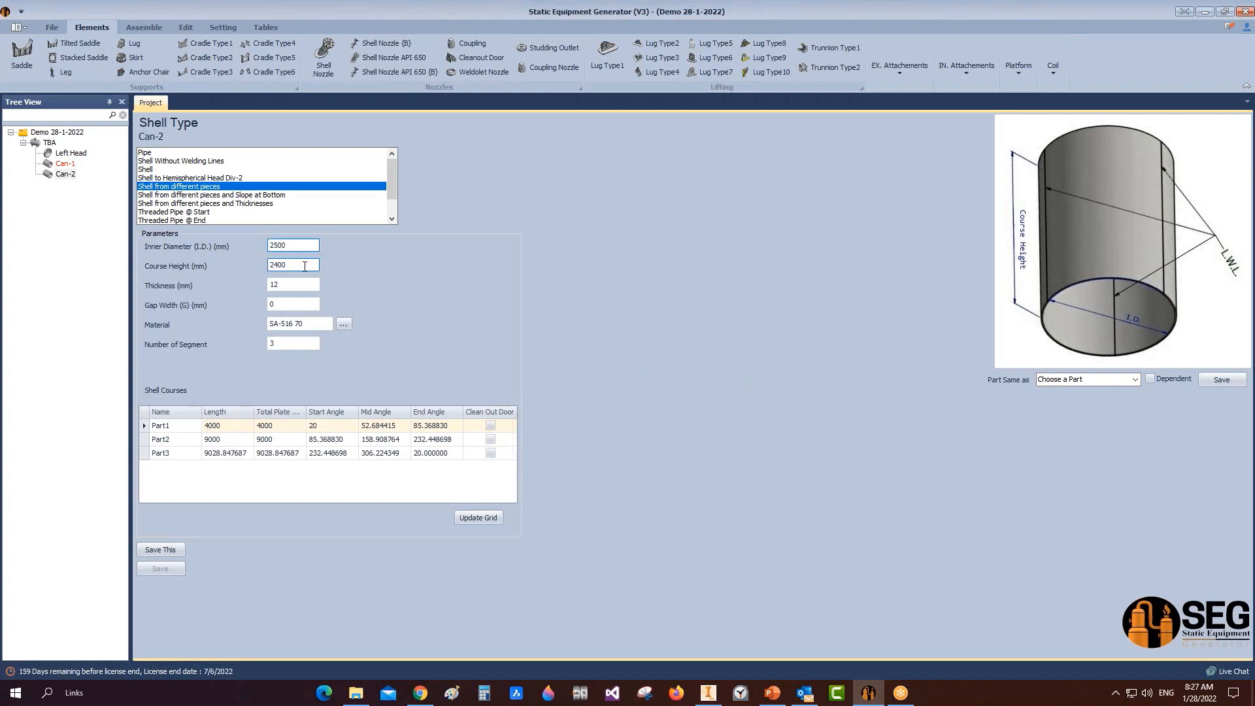
key("Tab")
key("Tab")
type("2")
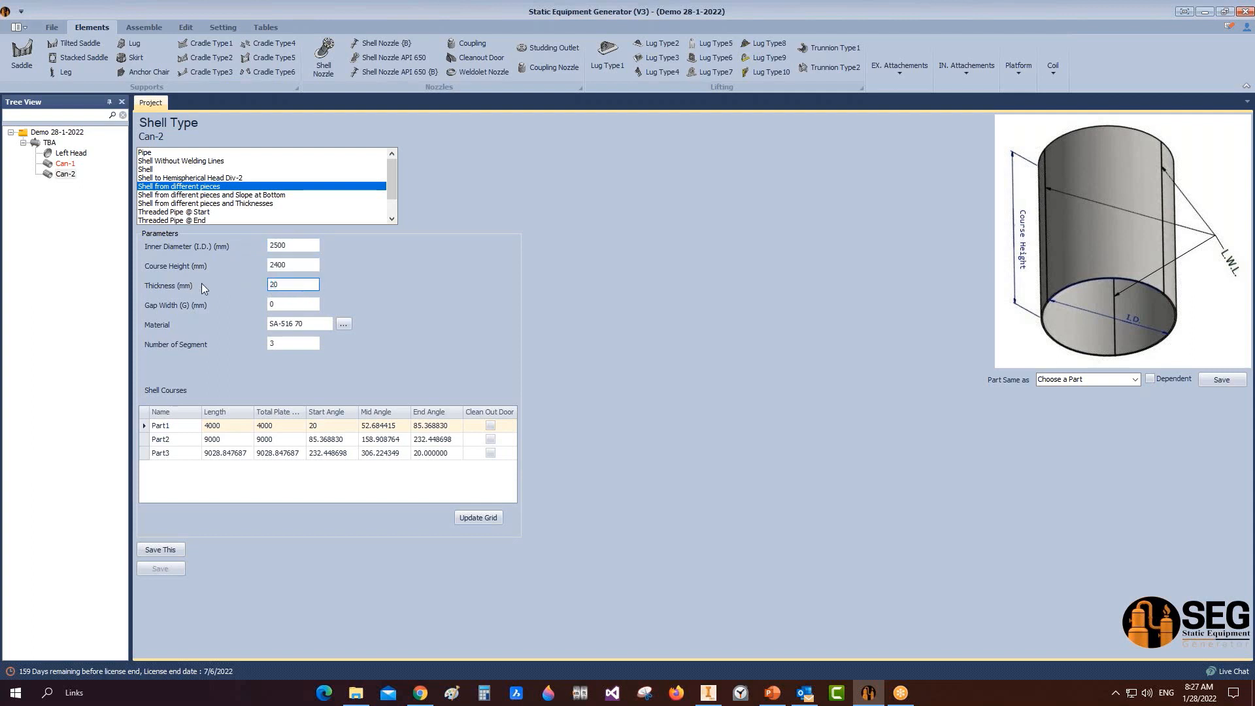
Step: Set Part1 to 1700 mm from 55° and Part2 to 2500 mm, update the grid and save
left_click(230, 425)
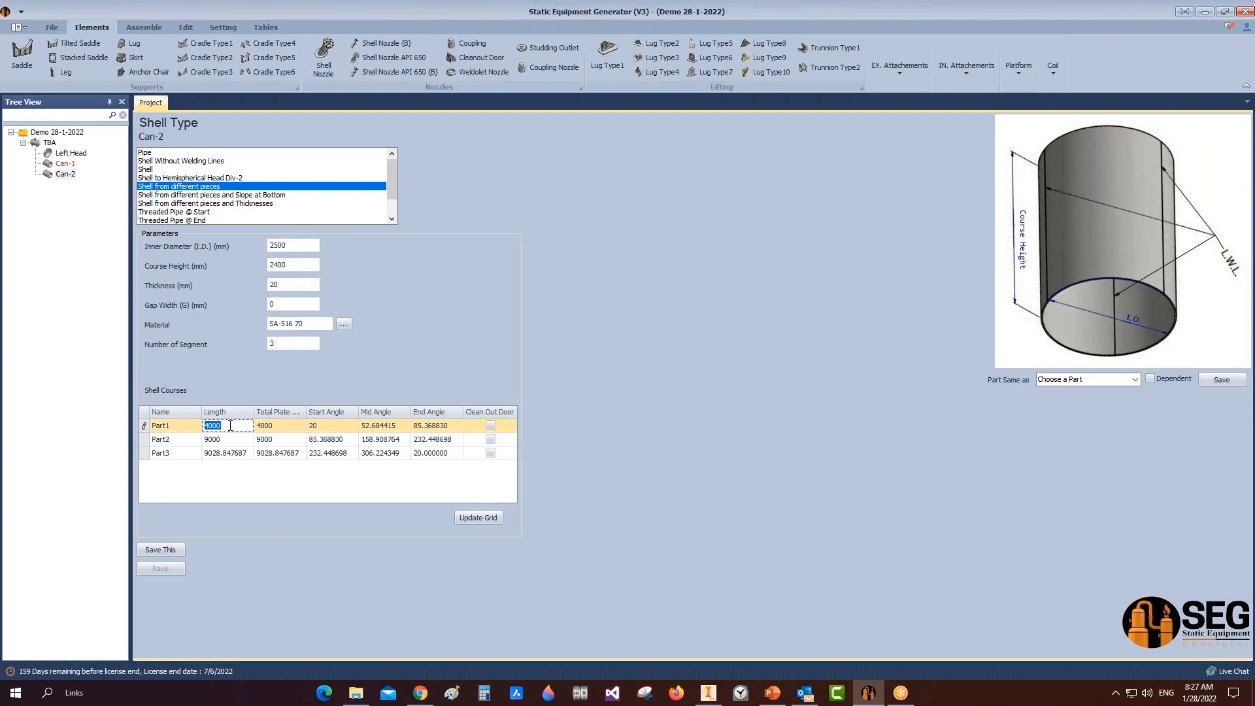
type("17")
left_click(340, 432)
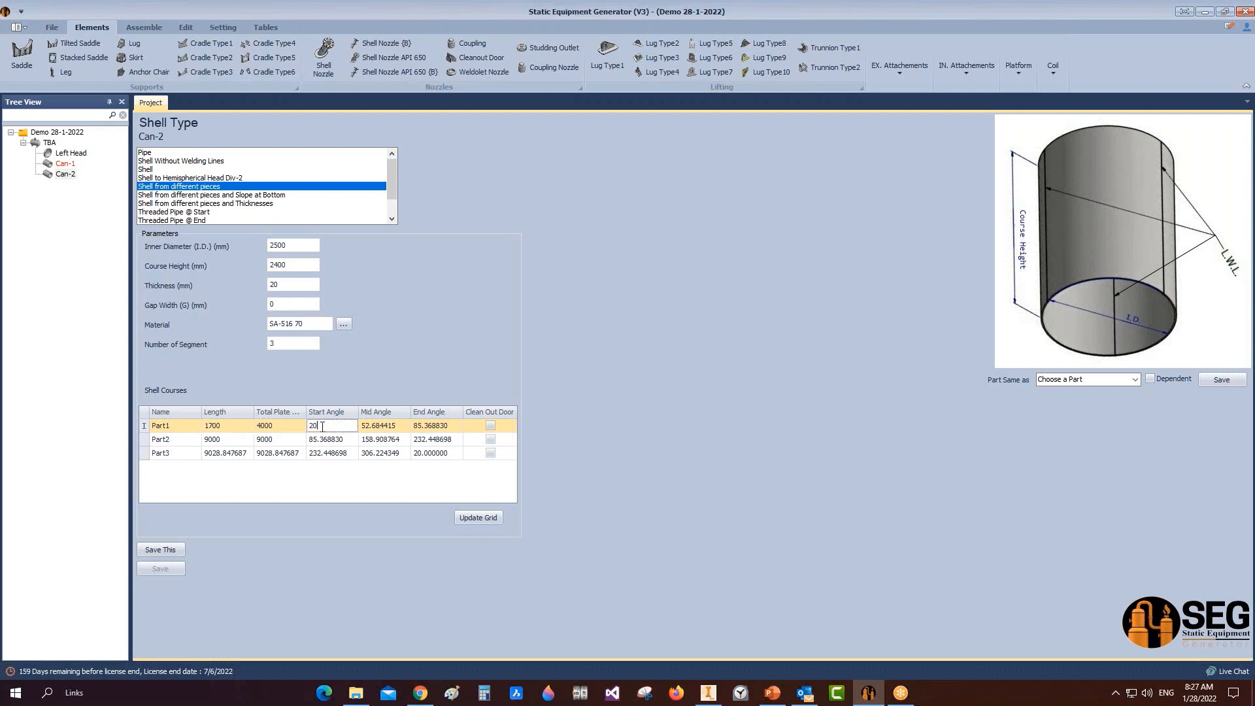
type("55")
left_click(222, 440)
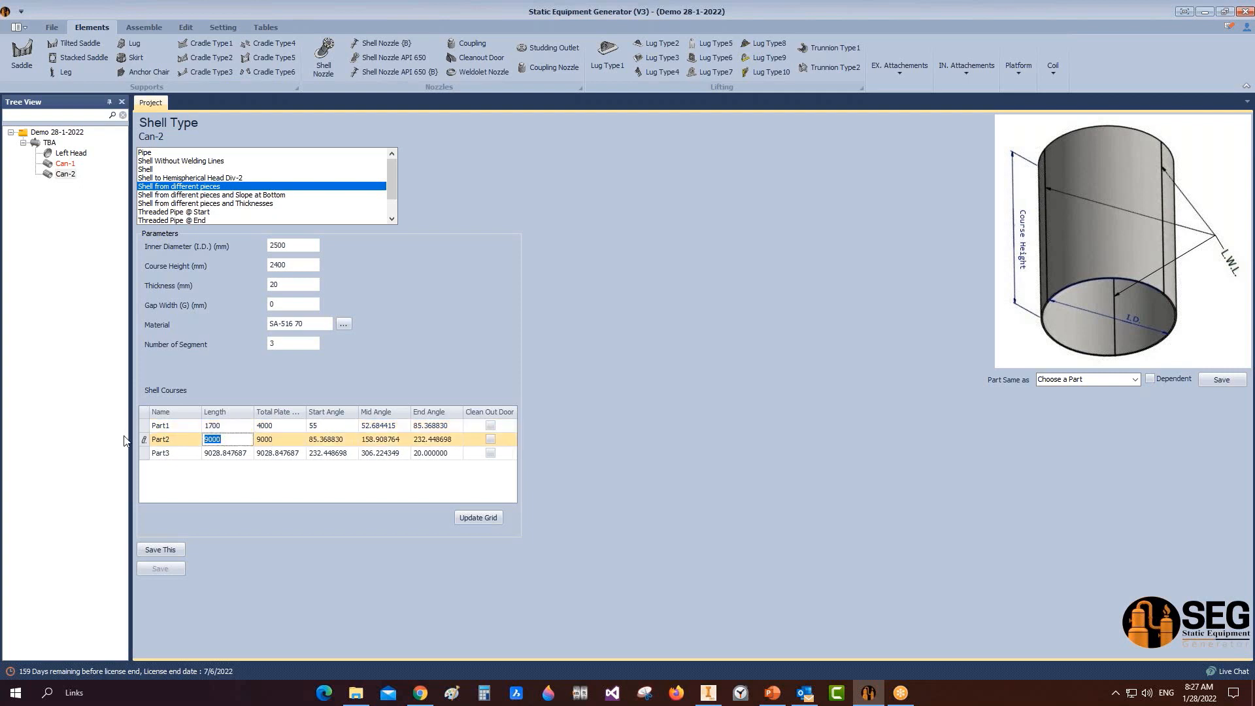
type("25")
left_click(471, 518)
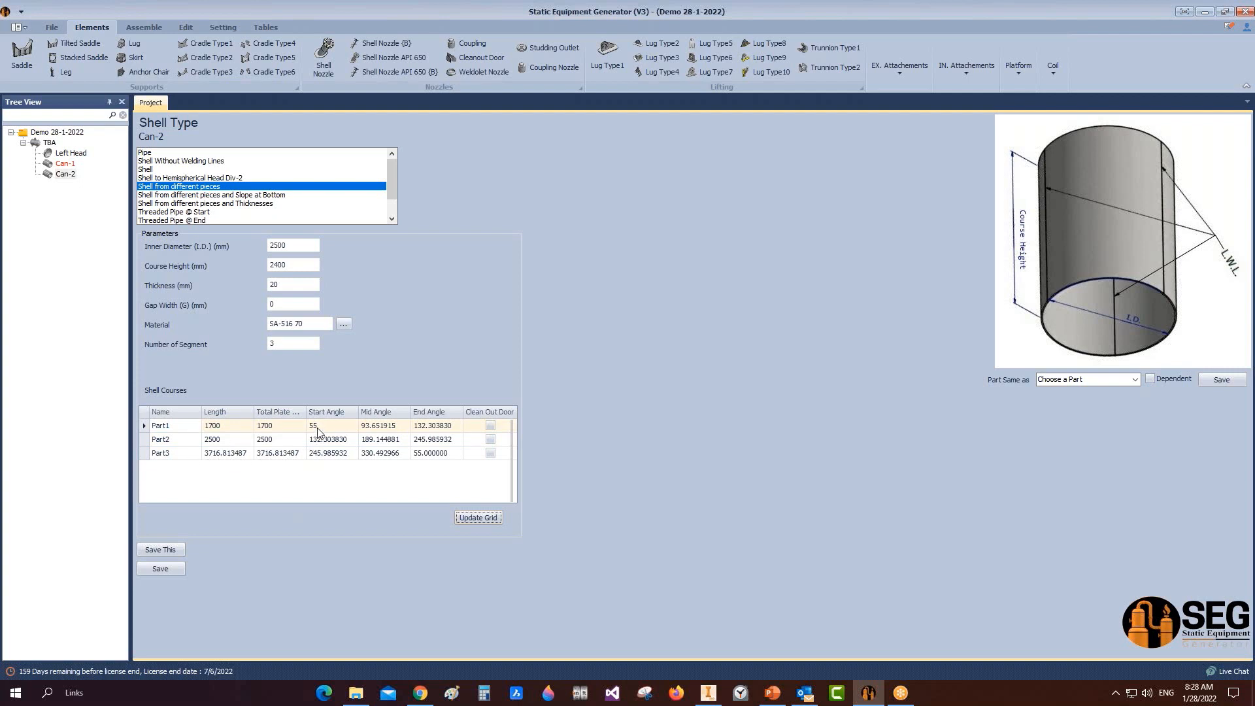
left_click(163, 568)
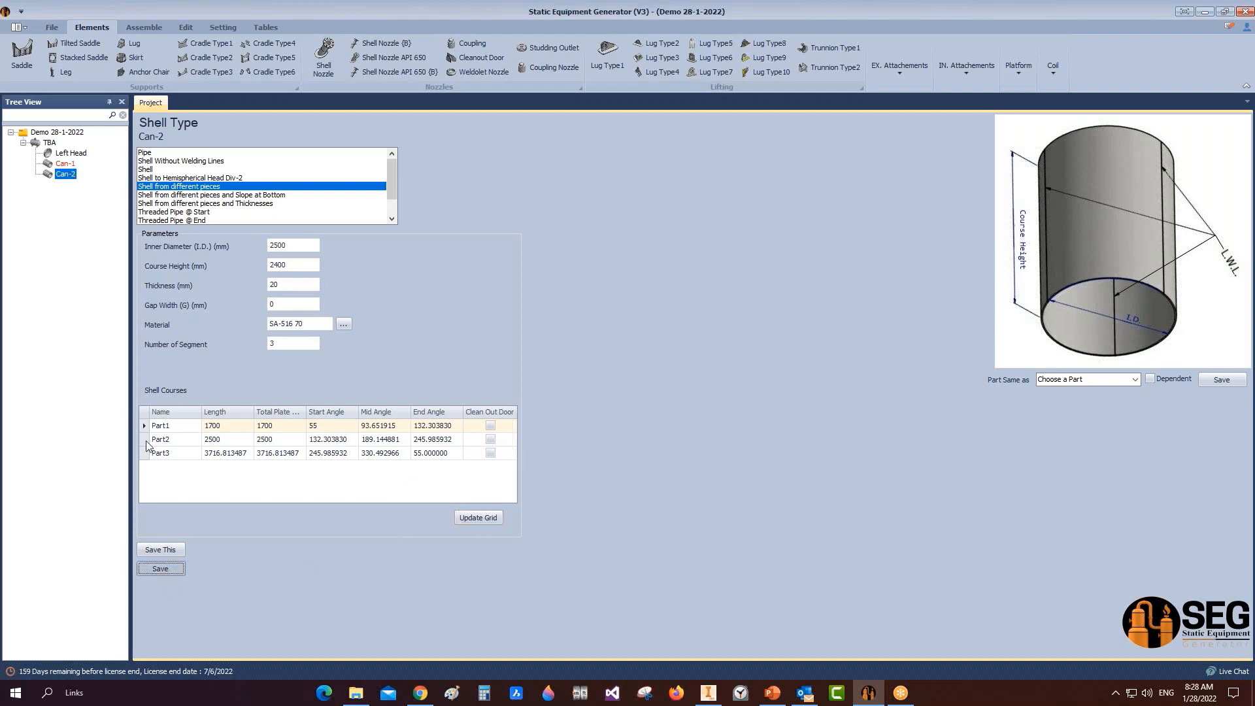
Step: Build the vessel assembly in Inventor, inspect the head and shell cans, then return to the generator
left_click(140, 29)
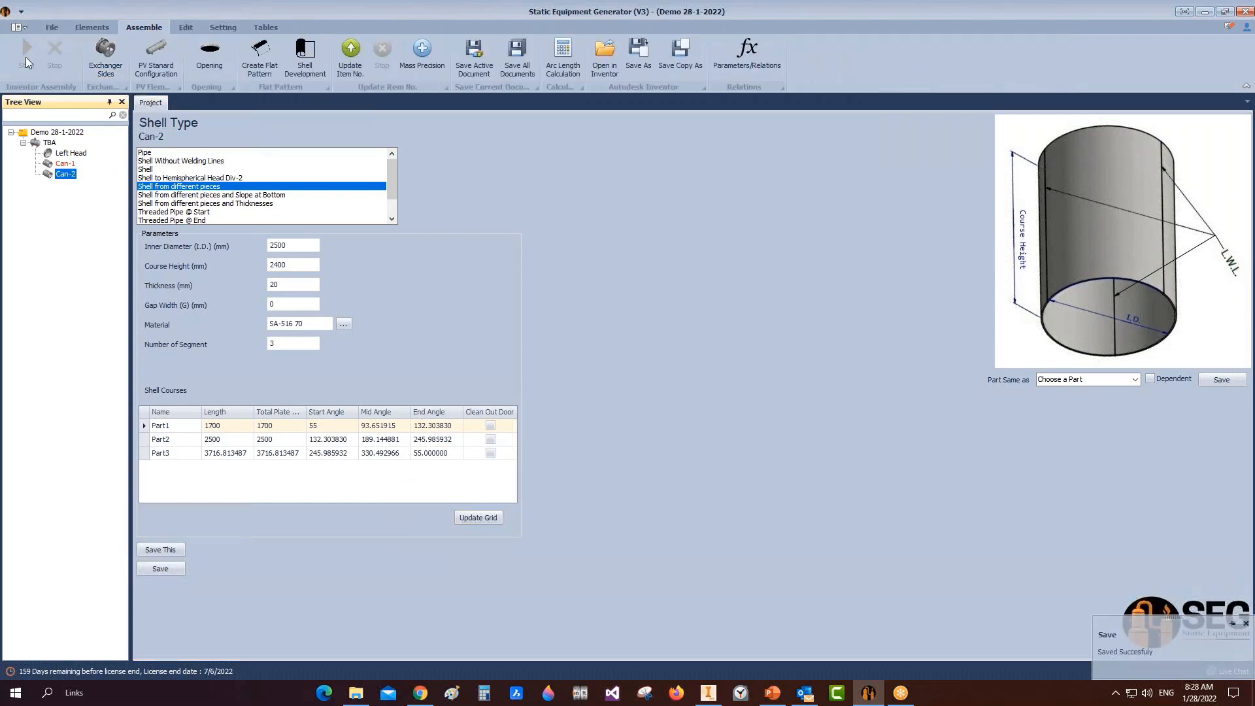
left_click(27, 54)
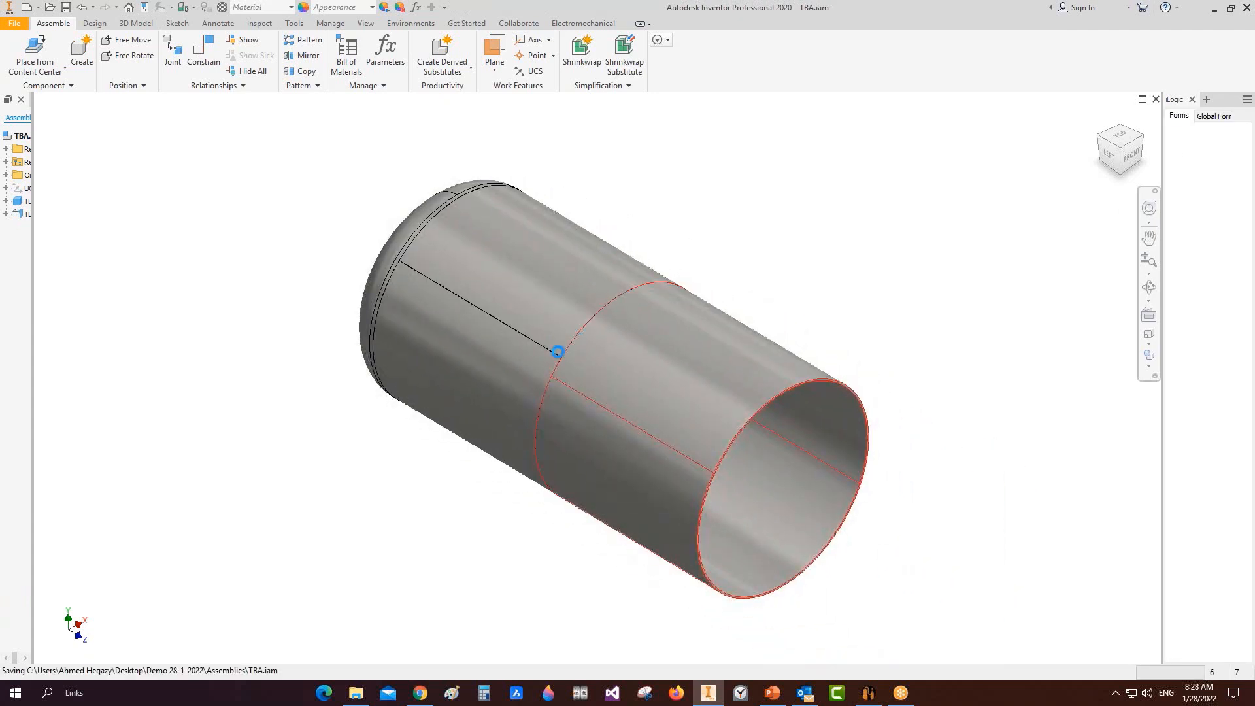
scroll(567, 319, "up", 5)
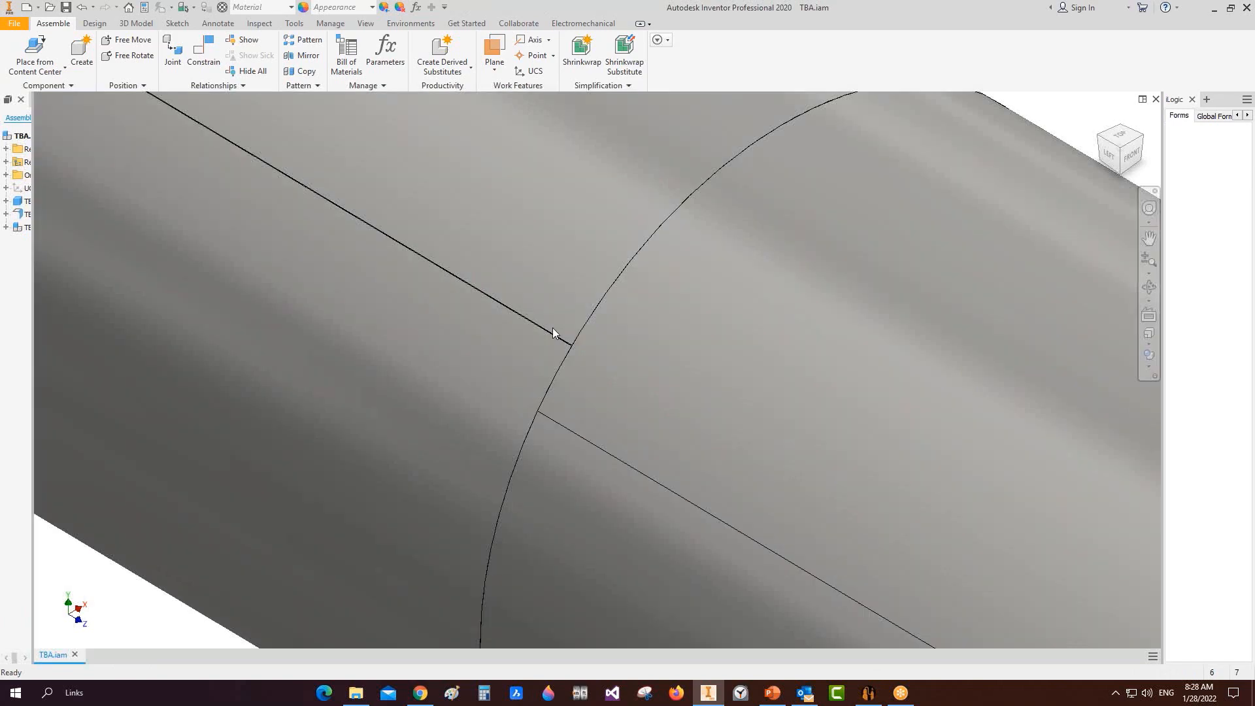
scroll(566, 379, "down", 5)
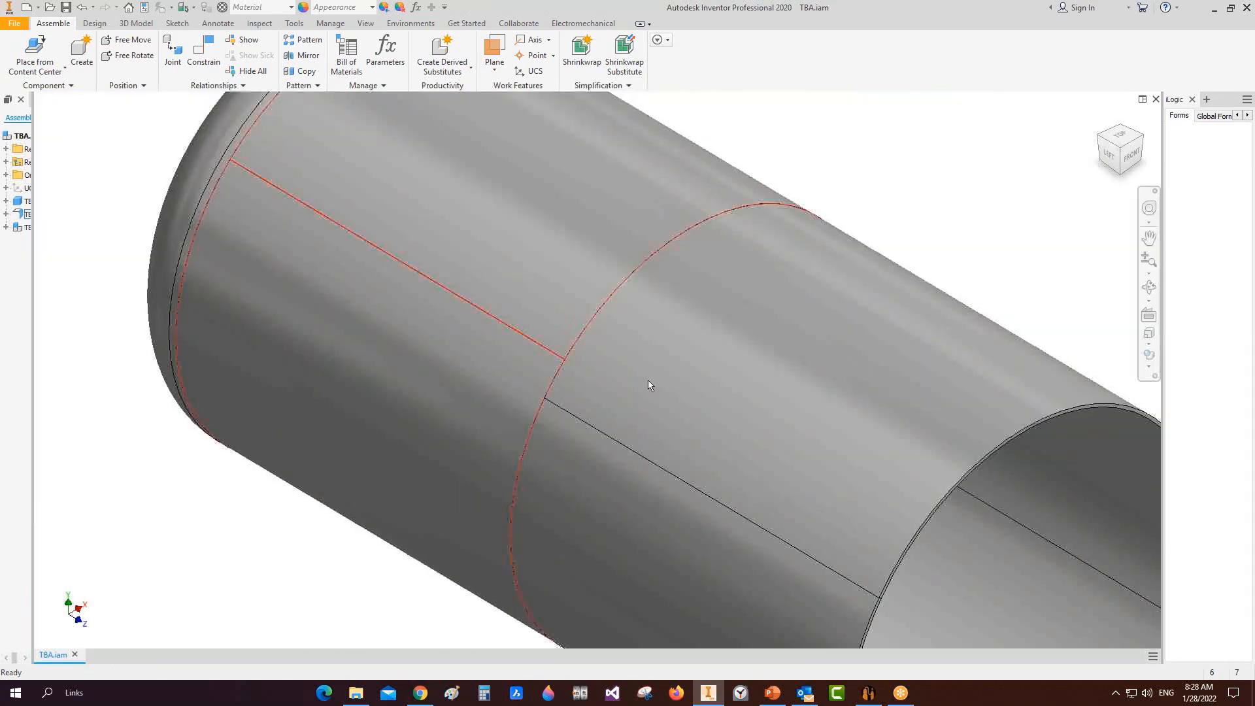
left_click(868, 693)
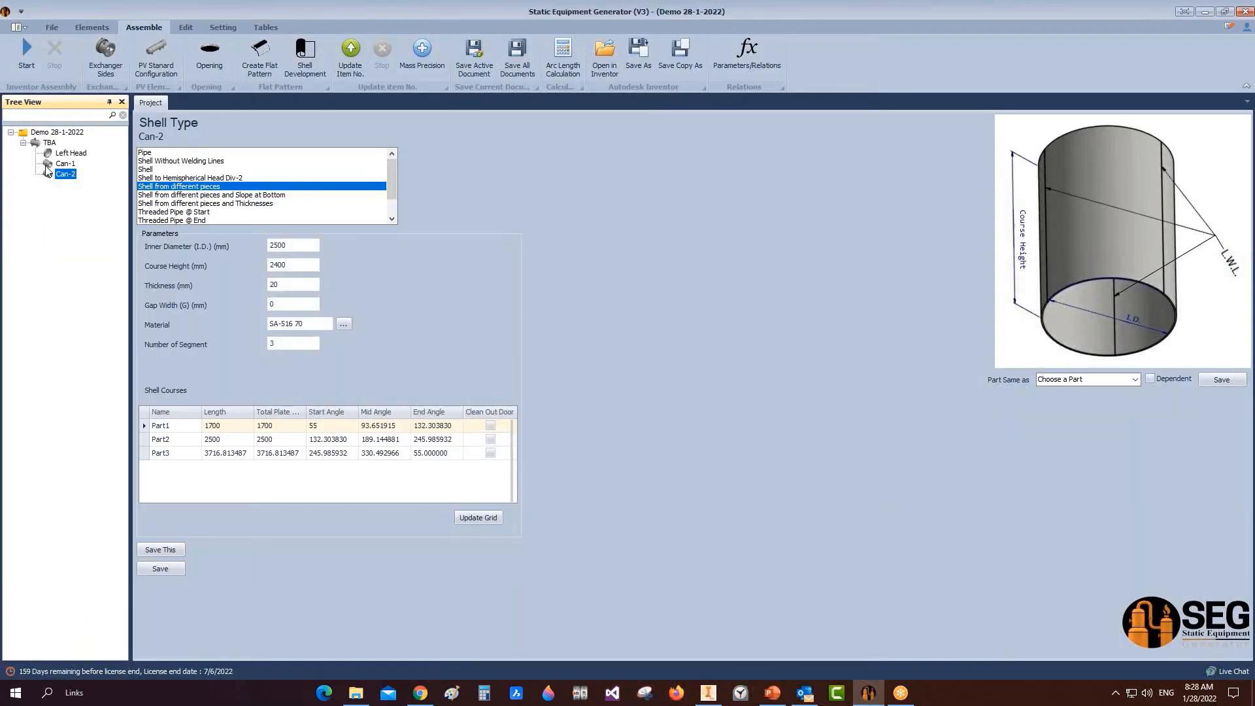
Step: Change Can-1's L.W.L. orientation from 45 to 25 and save it
left_click(47, 163)
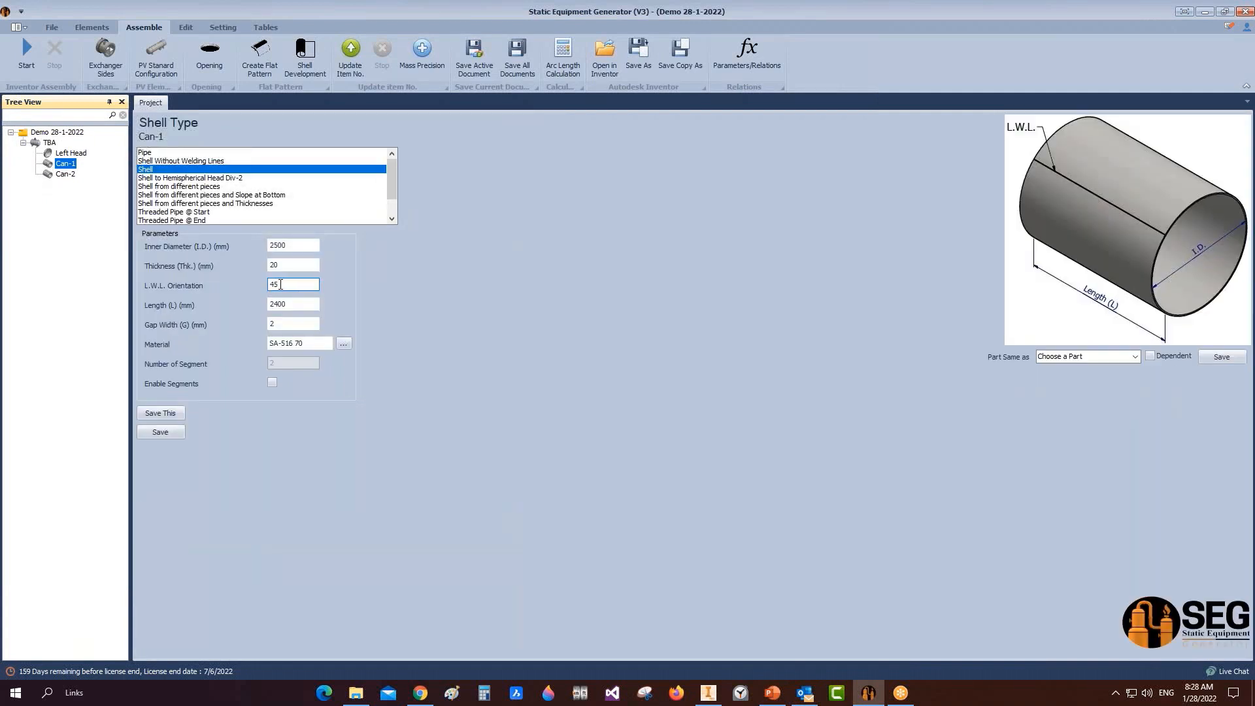
left_click_drag(284, 285, 247, 278)
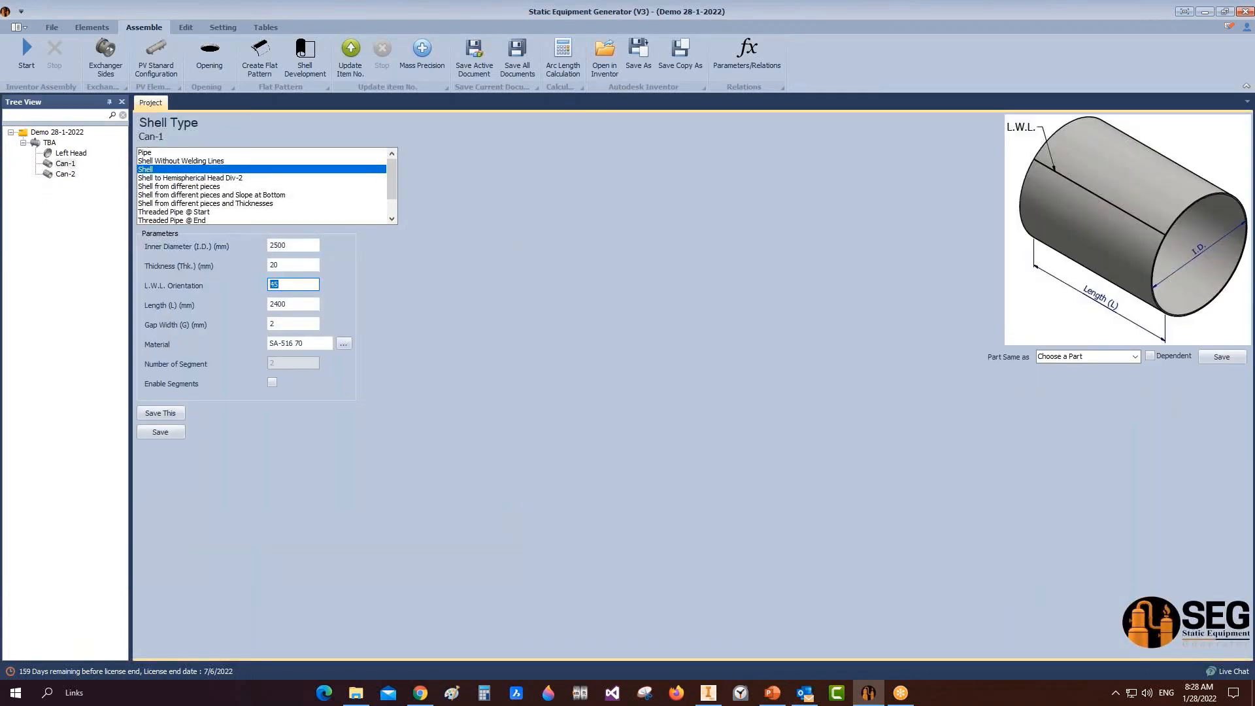
type("25")
left_click(157, 432)
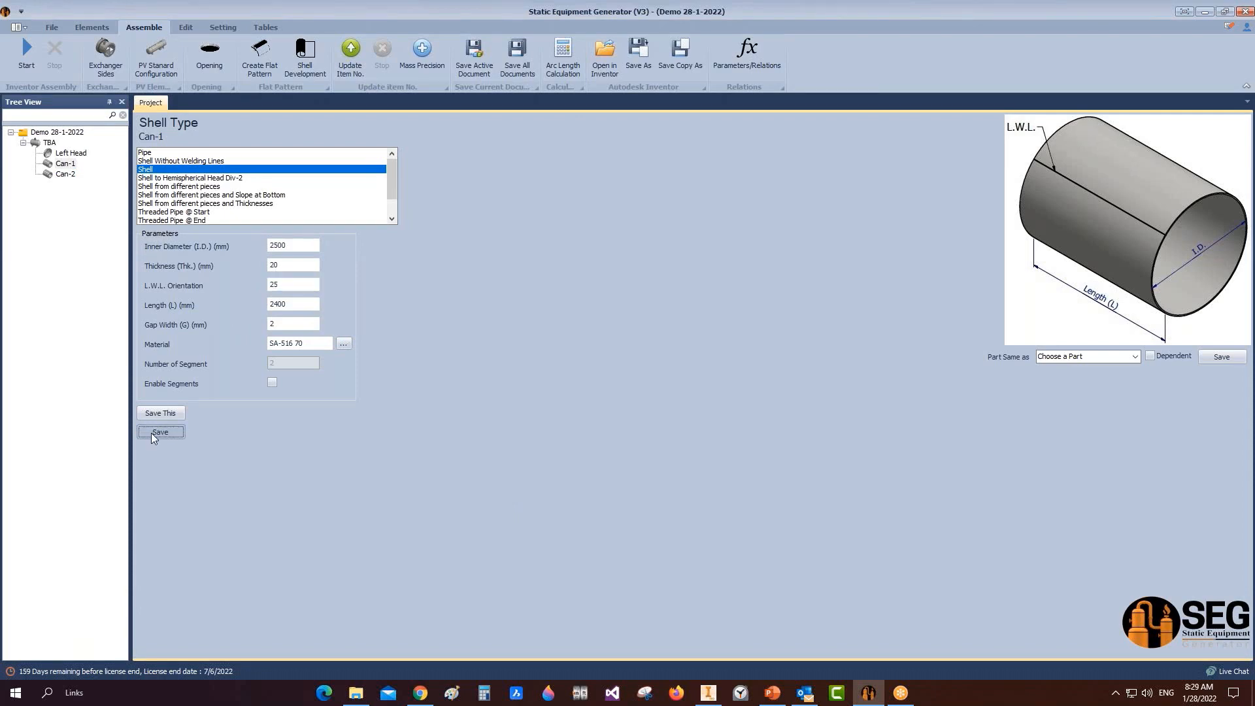
Step: Regenerate the model in Inventor, then return to the TBA design data
left_click(26, 57)
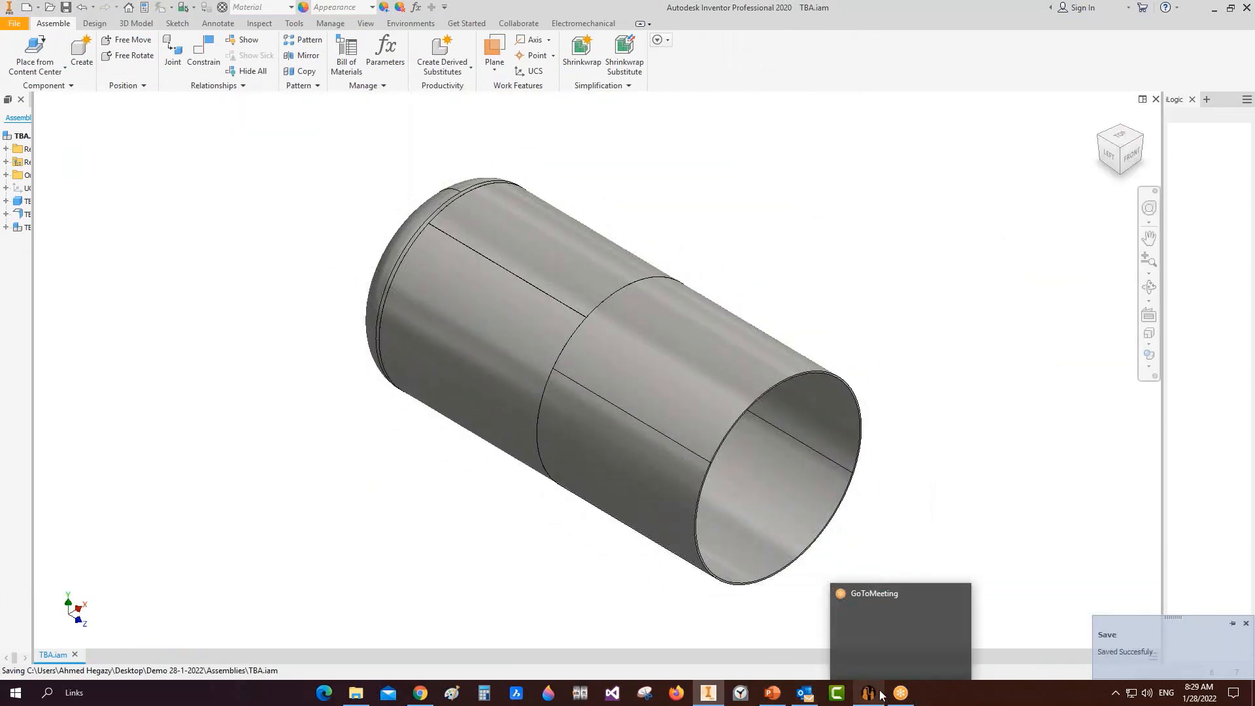
left_click(868, 693)
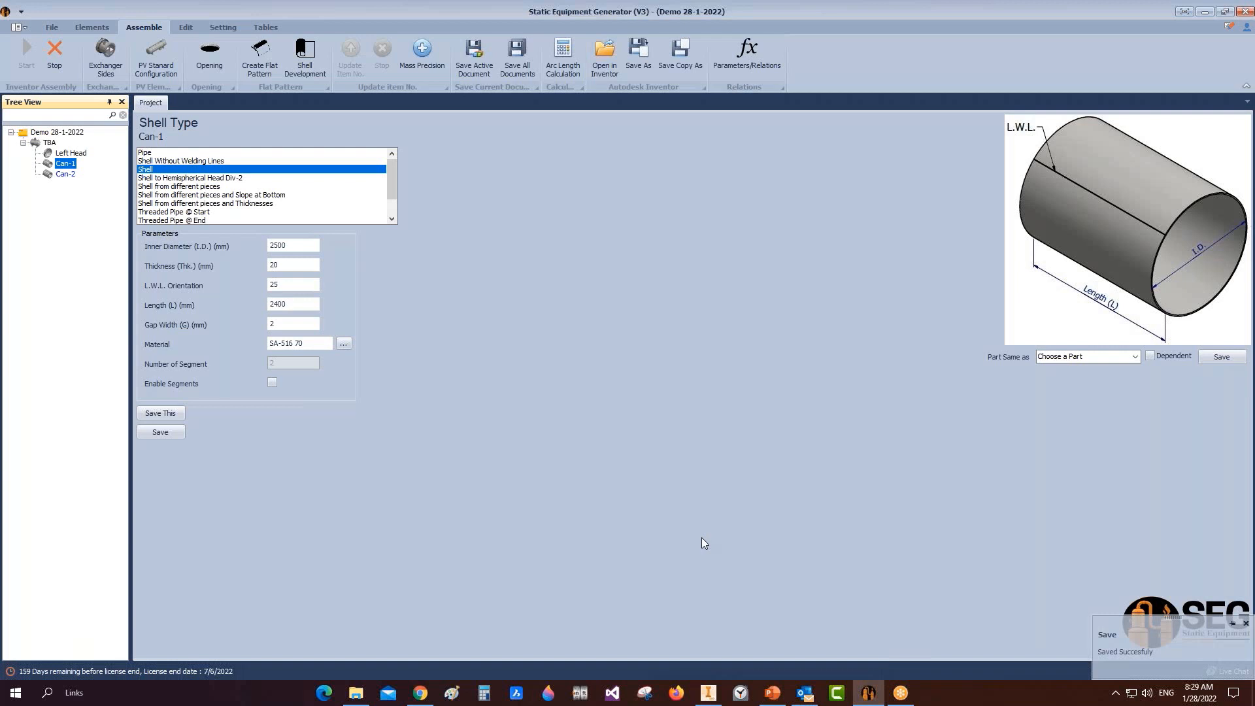
left_click(36, 144)
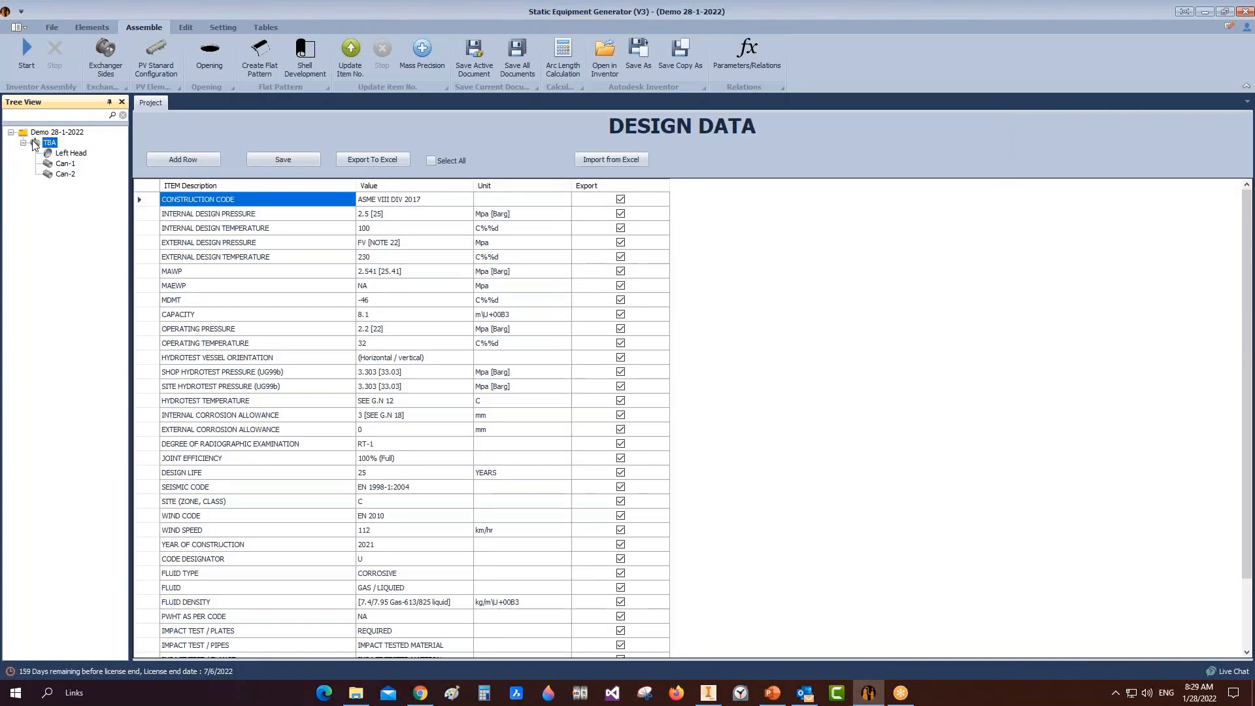
Step: Add shell Can-3 copying Can-1's settings, check it, and return to the TBA design data
left_click(91, 27)
left_click(64, 55)
type("C")
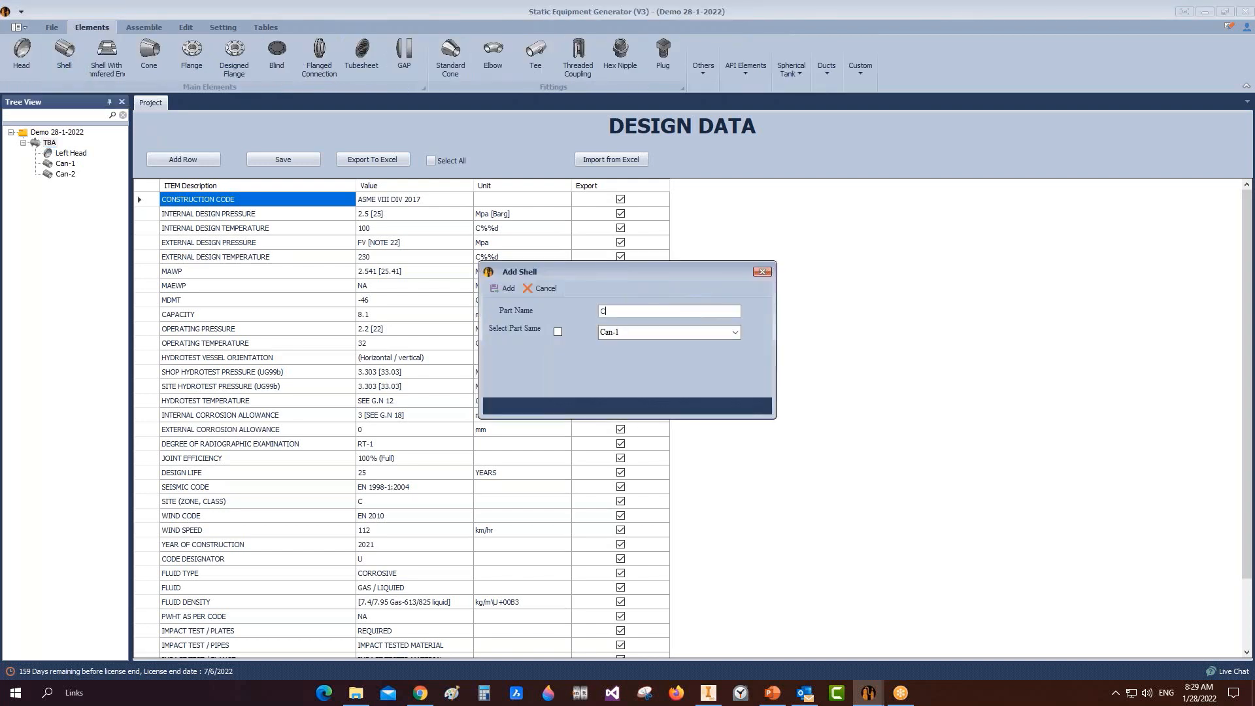
type("an-3")
left_click(560, 331)
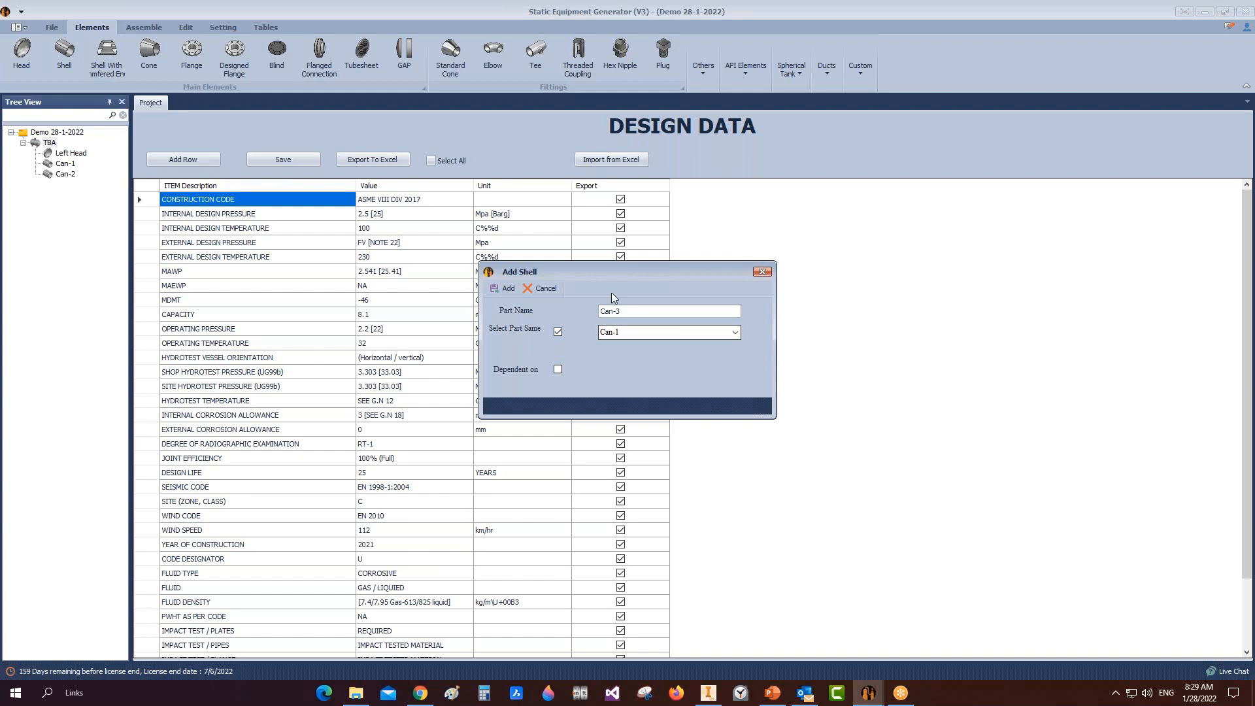
left_click_drag(628, 311, 575, 327)
left_click(496, 289)
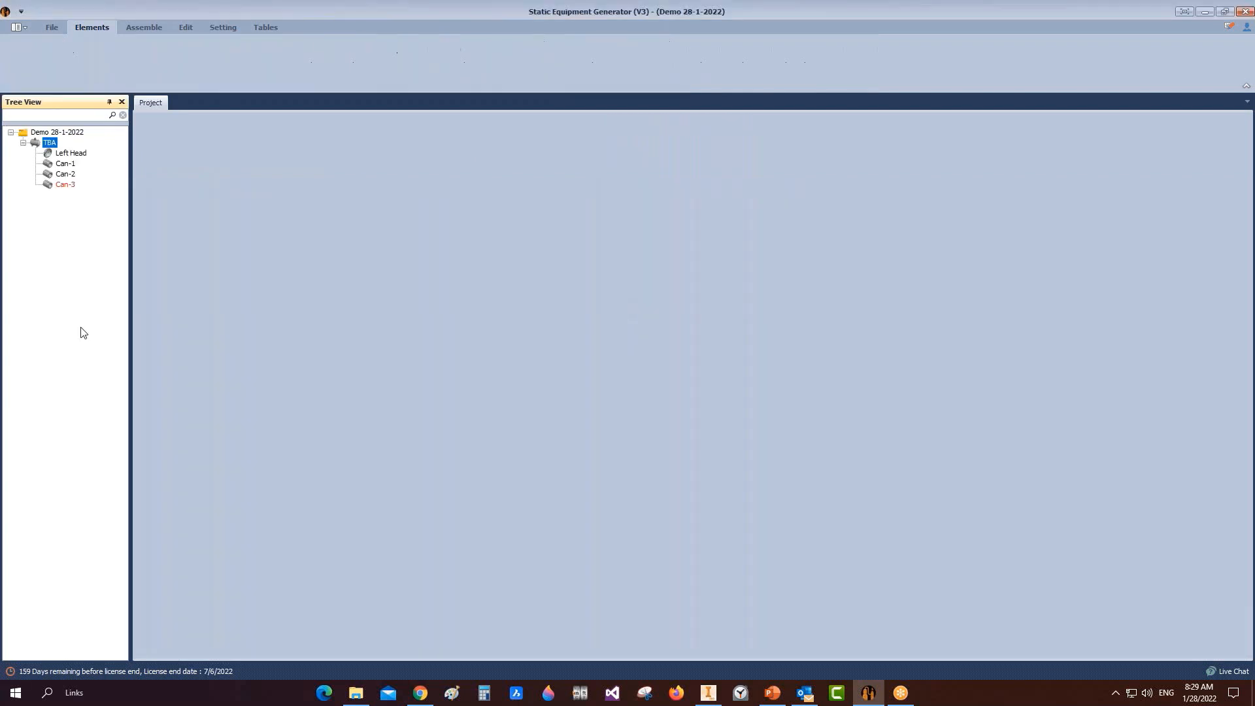
left_click(51, 186)
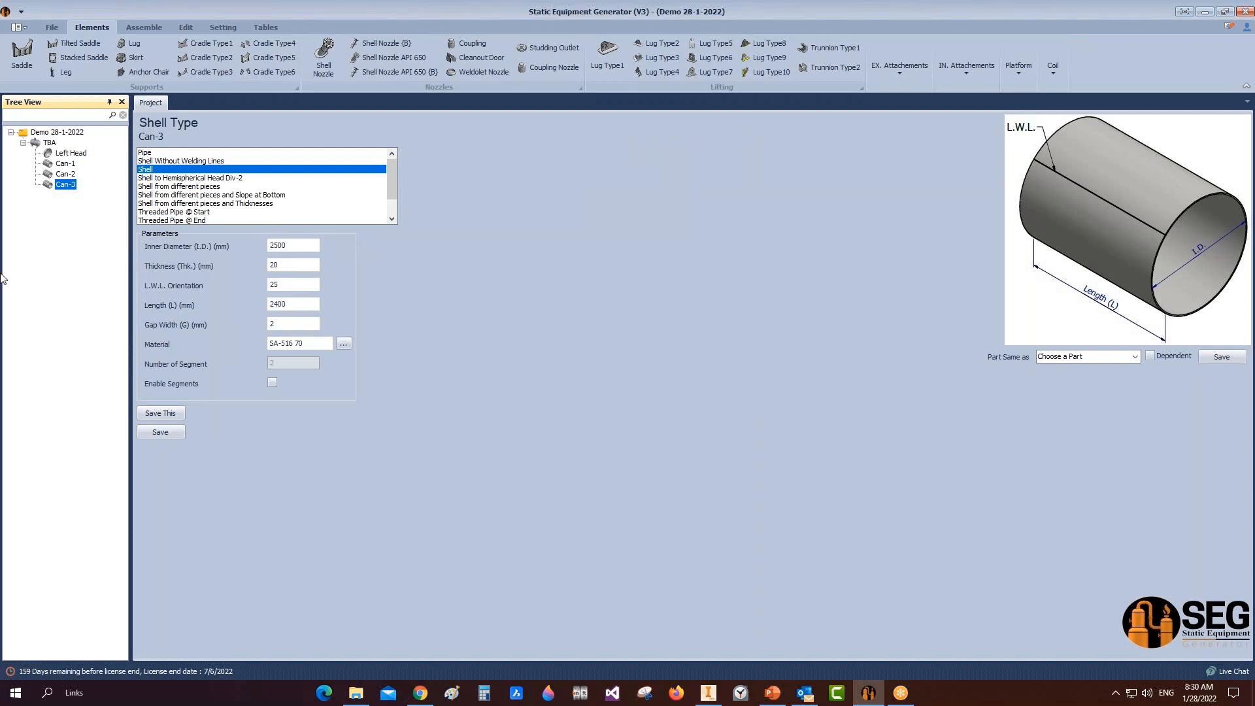
left_click(63, 142)
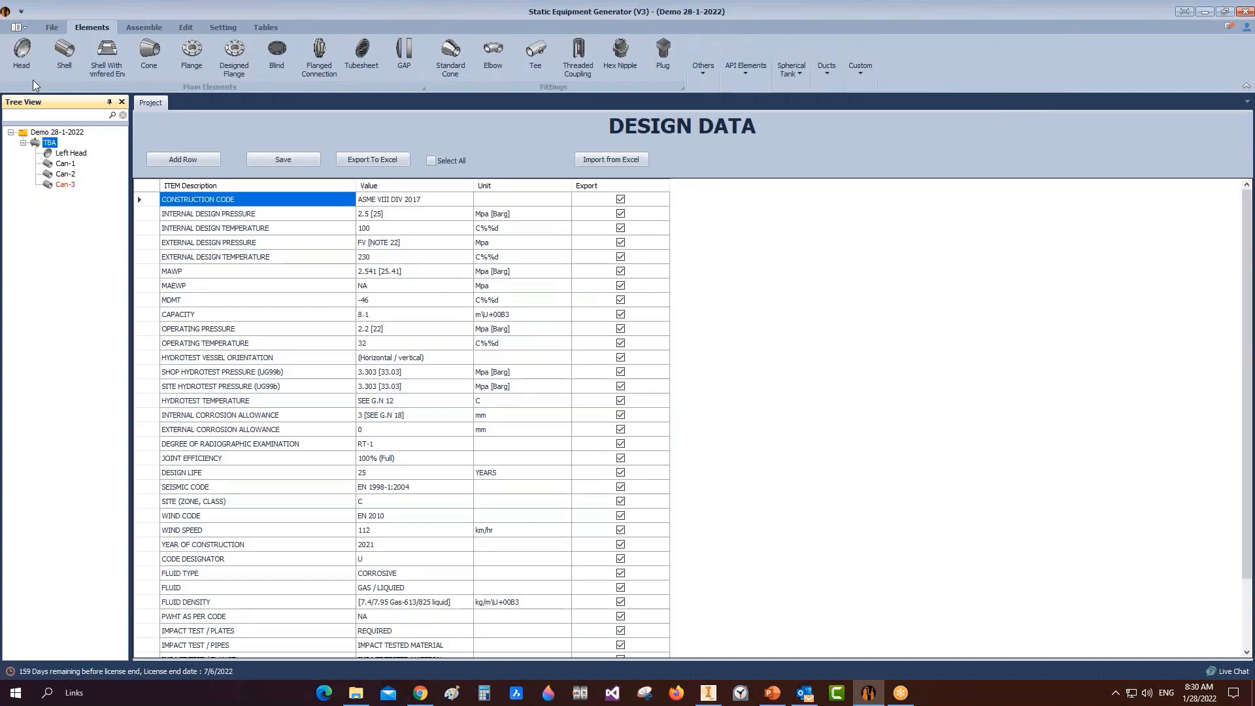
Step: Add a head part named 'Right Head' based on the Left Head
left_click(22, 62)
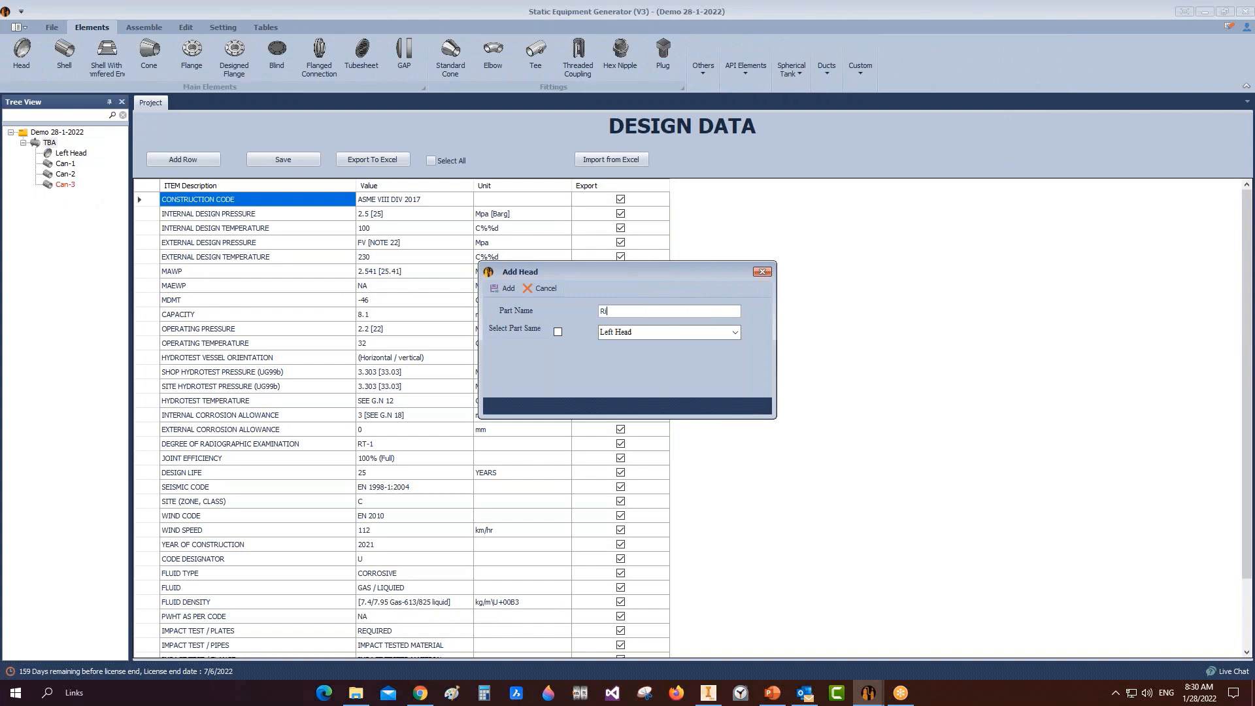
type("Right Head")
left_click(558, 332)
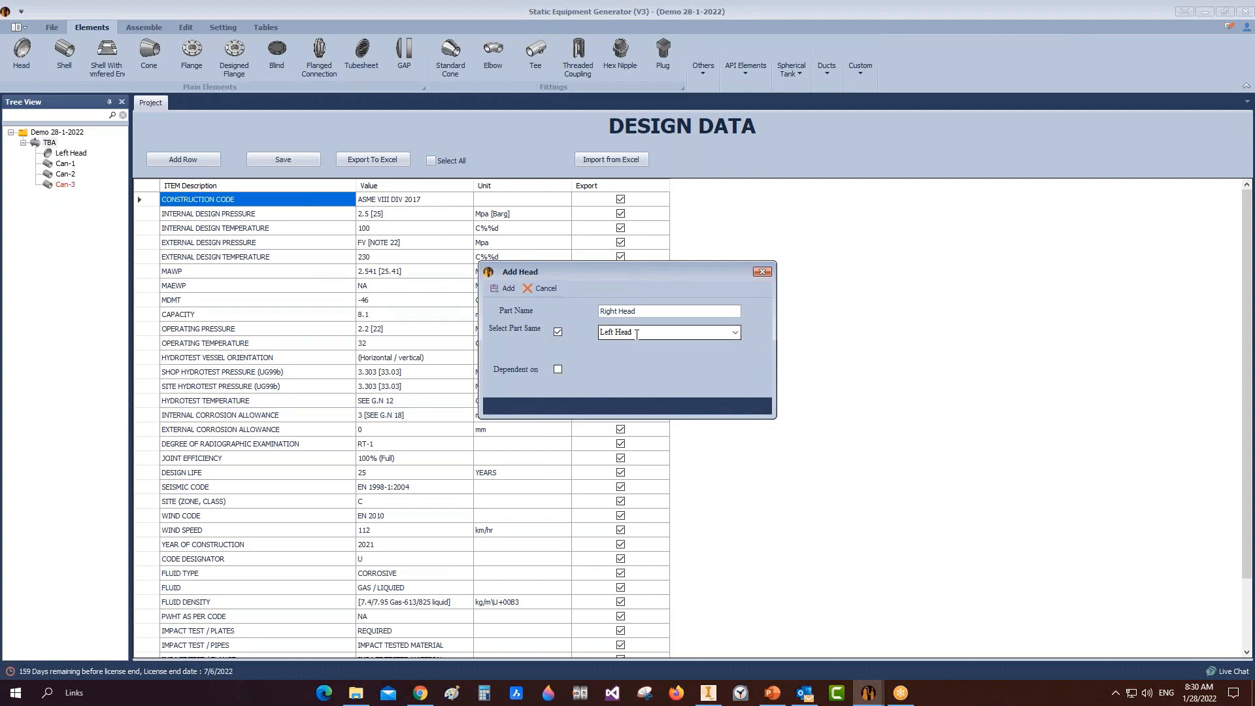
left_click(500, 288)
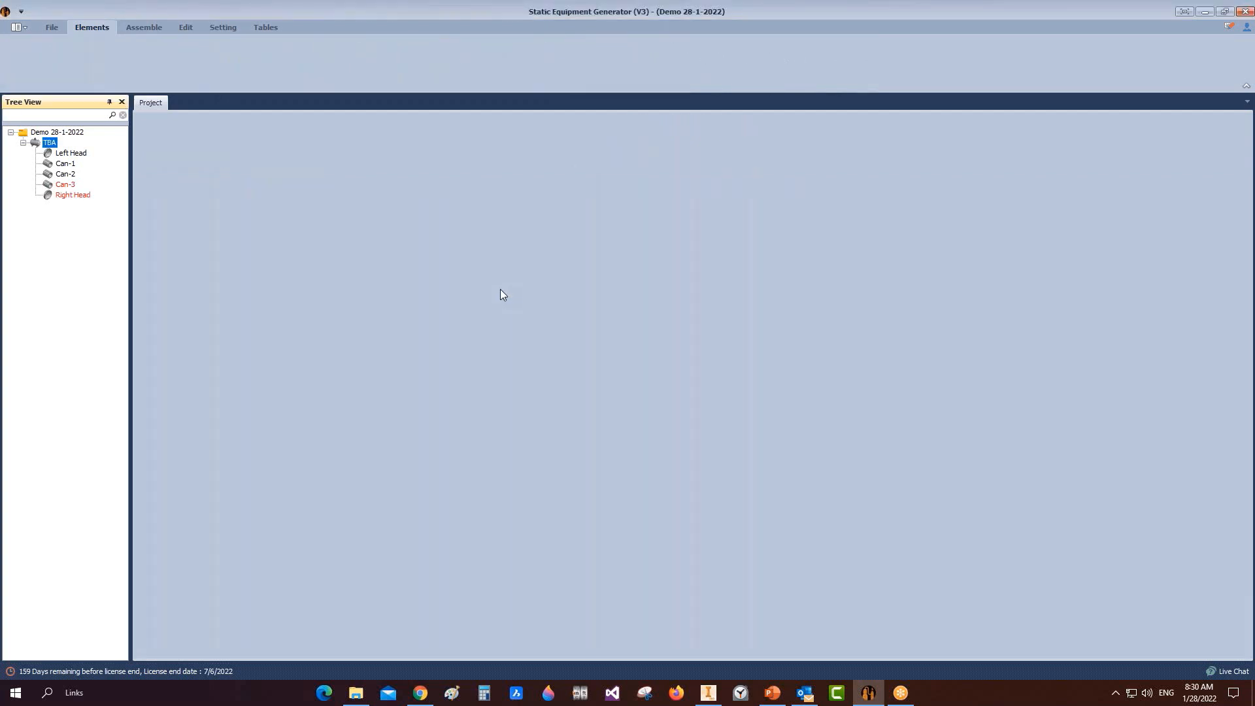
Step: Check the Right Head's Height Ratio and Ratio values, then view the Inventor model from the left
left_click(63, 195)
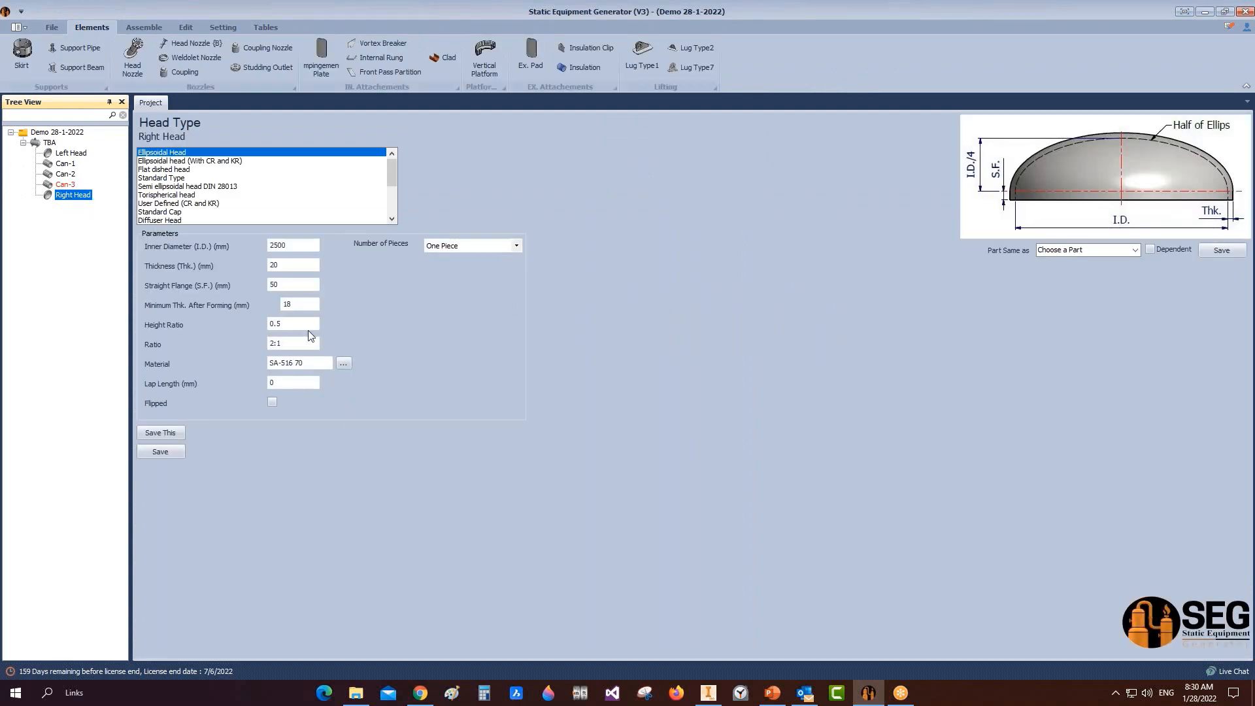
left_click(288, 325)
left_click(282, 342)
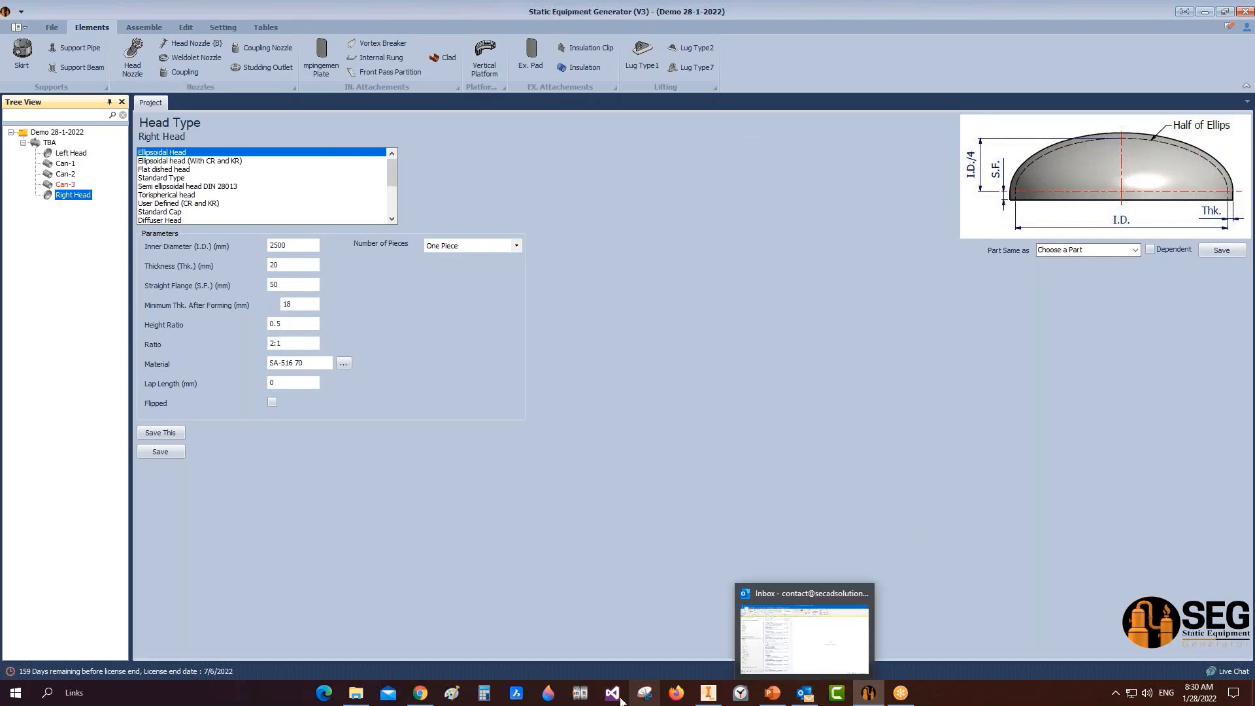
left_click(709, 694)
left_click(1103, 162)
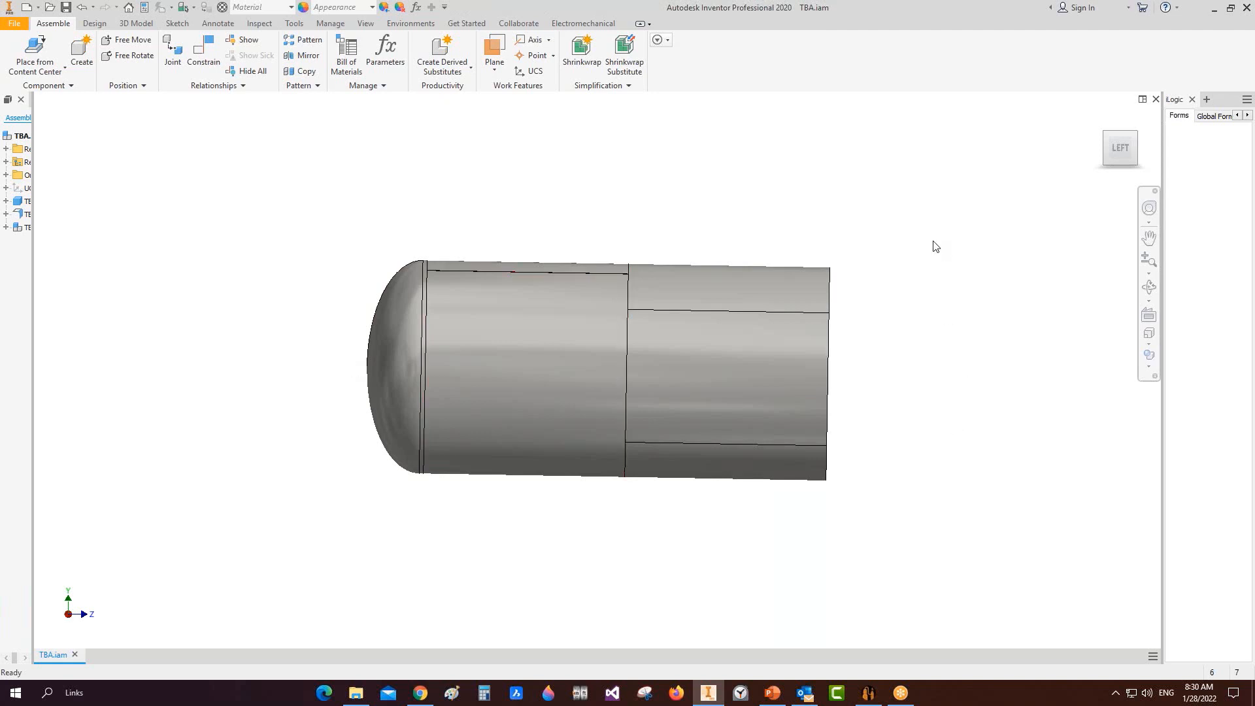
Step: Back in the generator, mark the Right Head as Flipped and save it
mouse_move(869, 693)
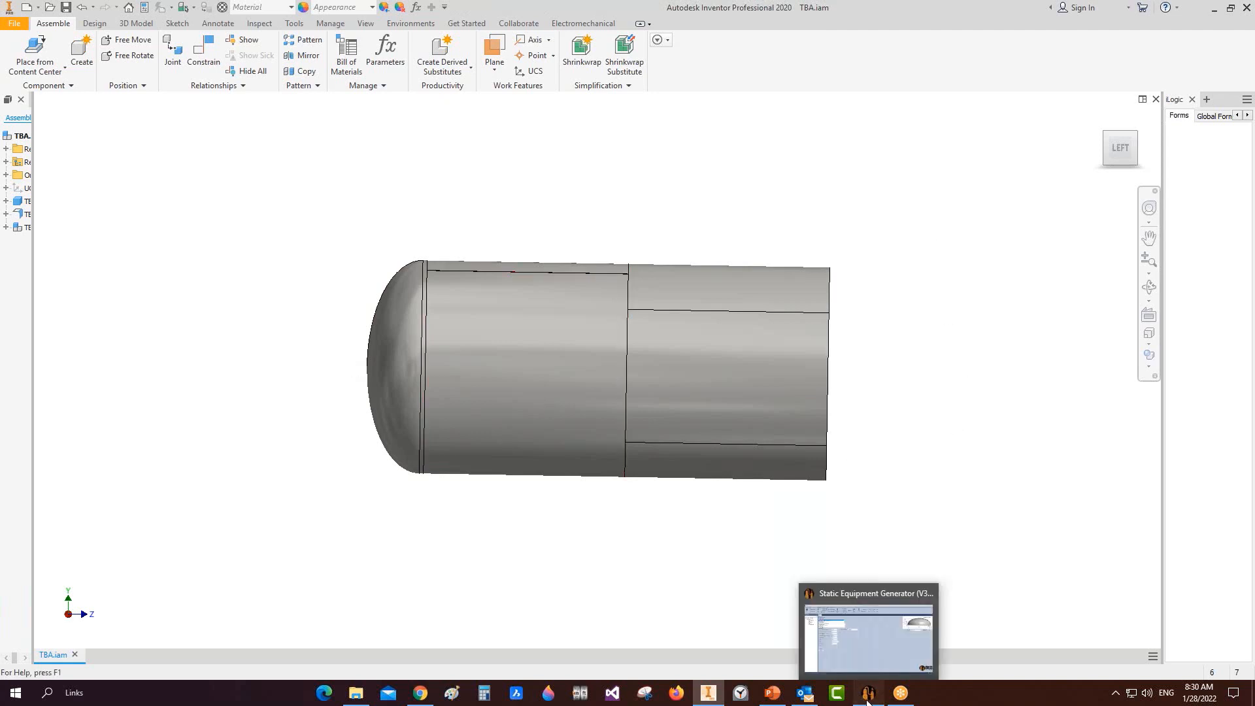
left_click(879, 586)
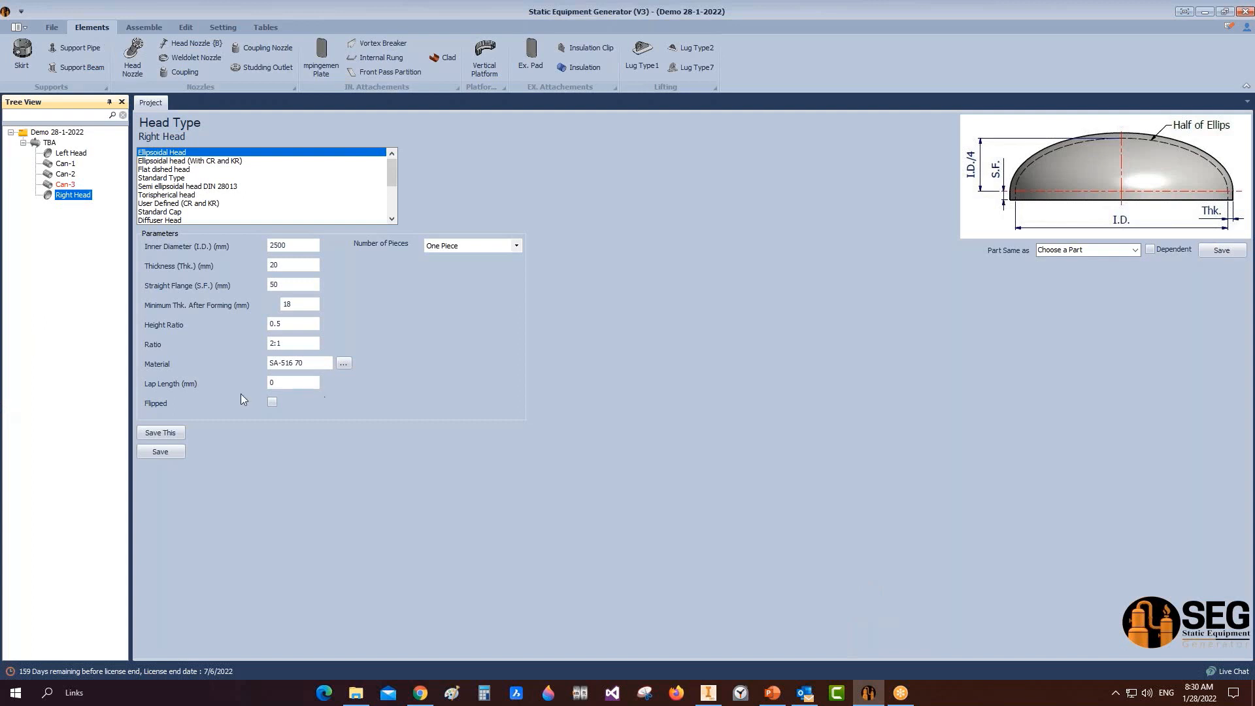
left_click(272, 403)
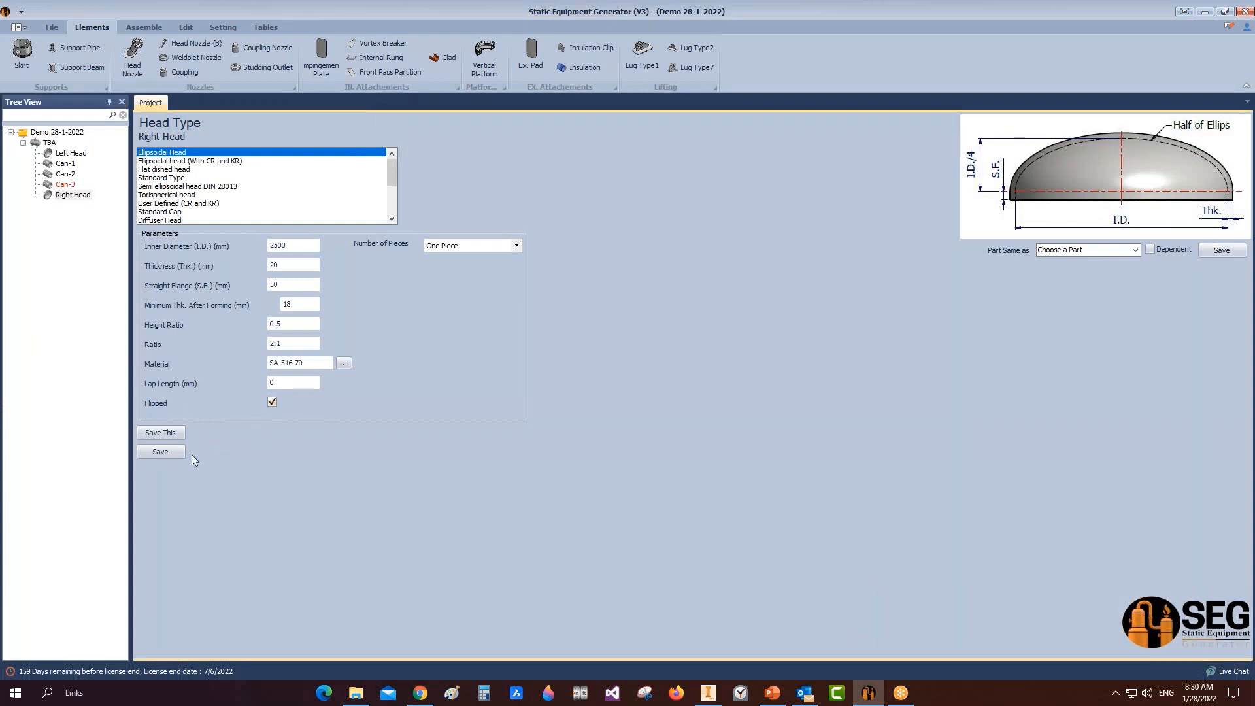
left_click(157, 452)
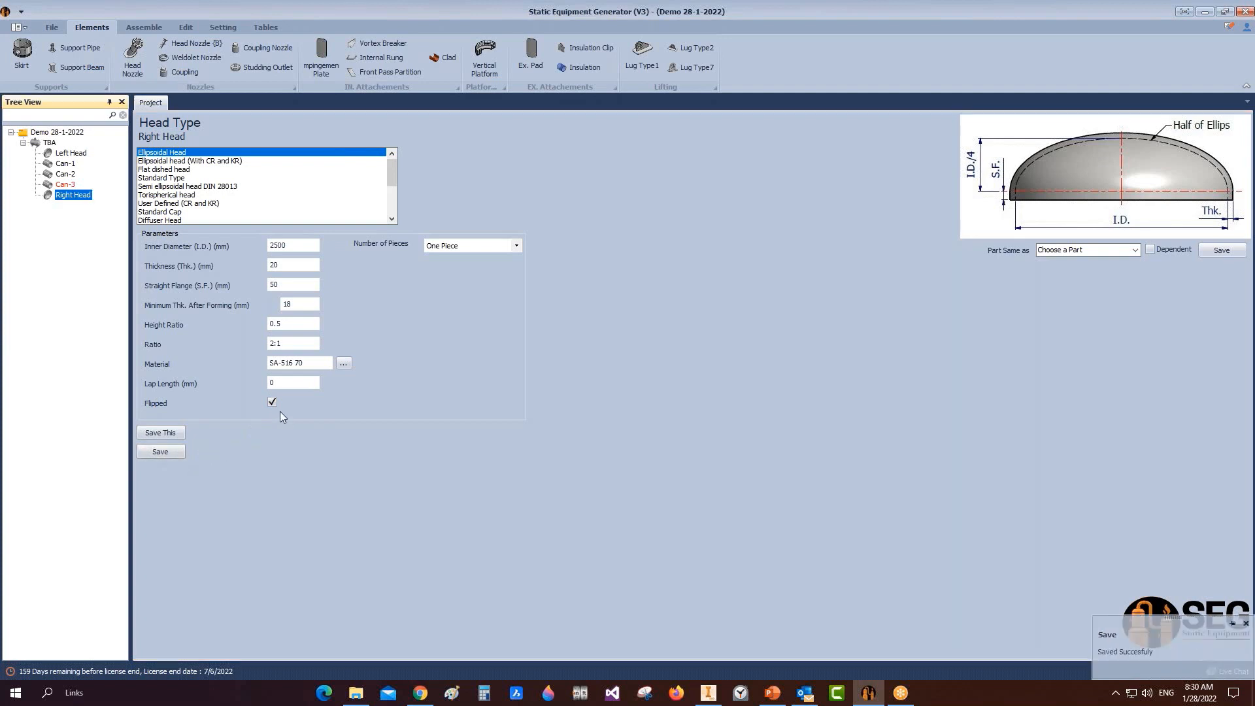
left_click(144, 27)
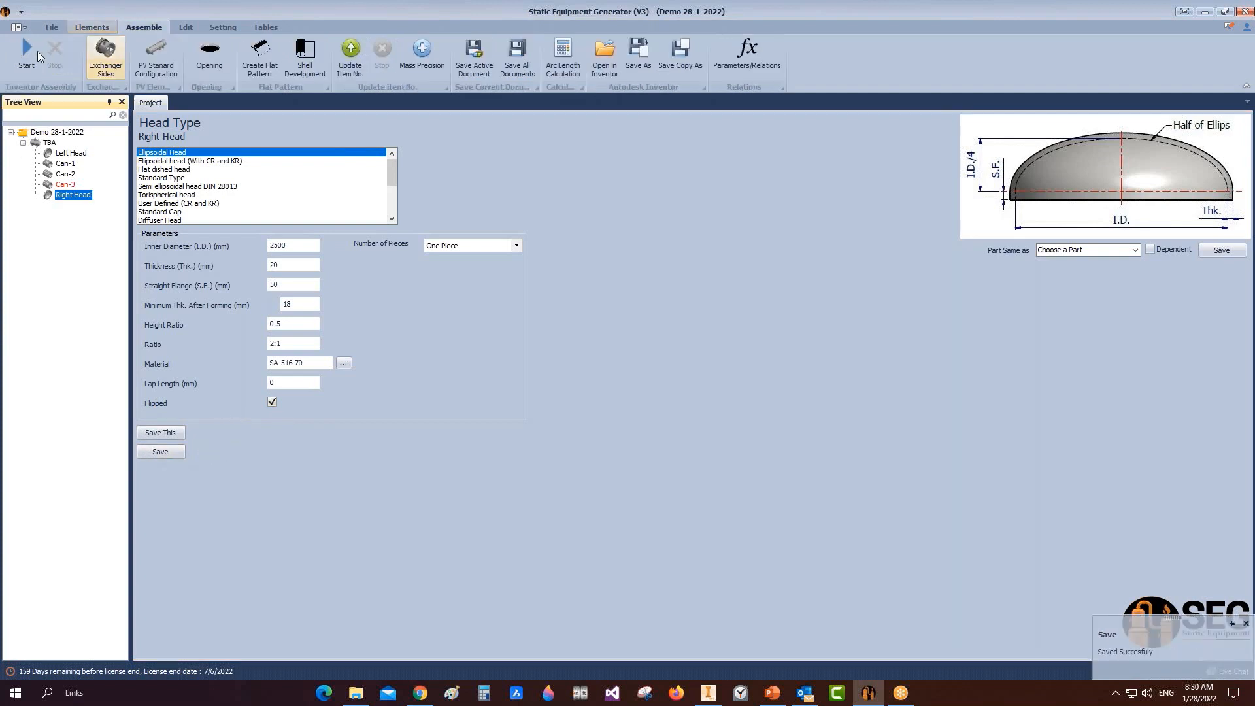
Step: Build the updated model, close Right Head.ipt to view the whole TBA assembly, then return to the generator
left_click(709, 693)
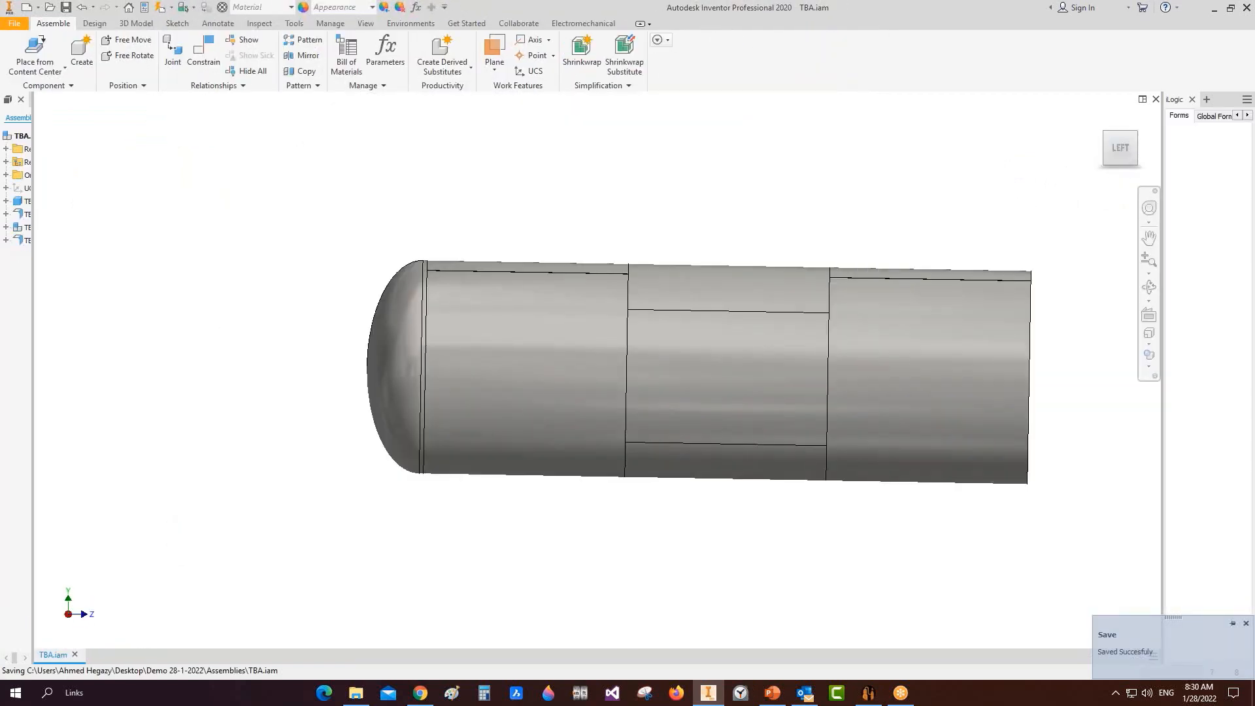
scroll(865, 375, "up", 3)
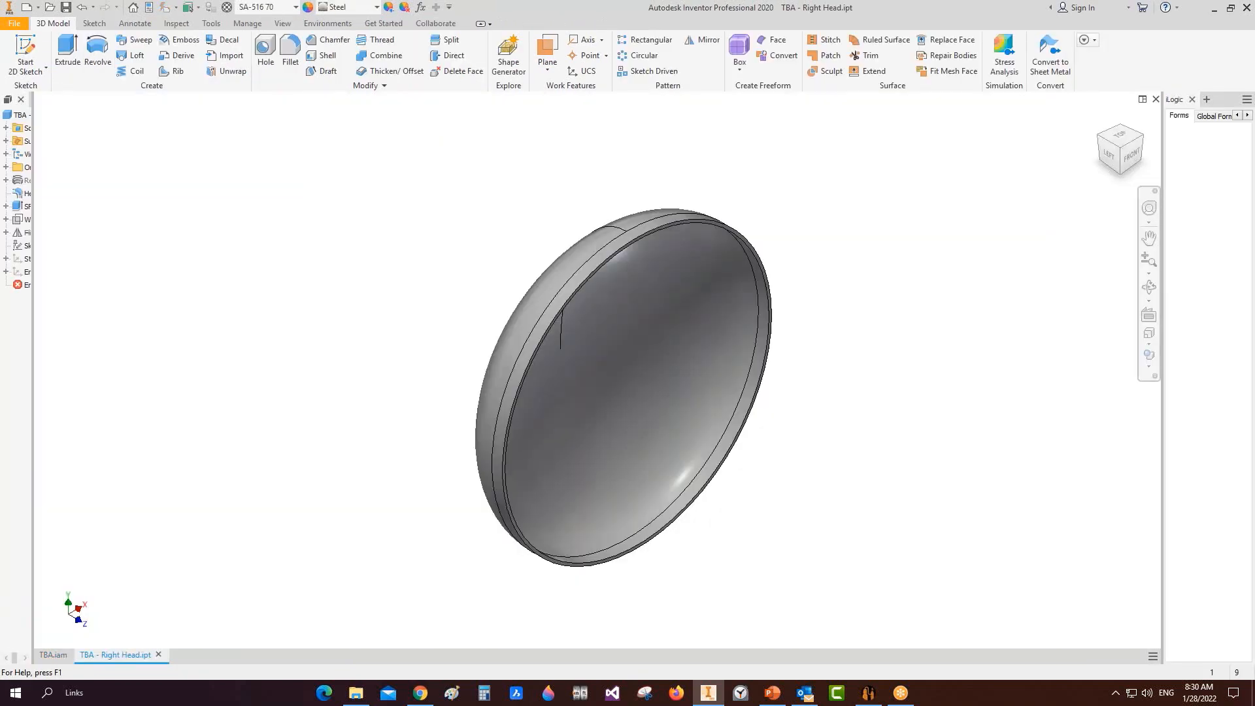
key("ctrl+F4")
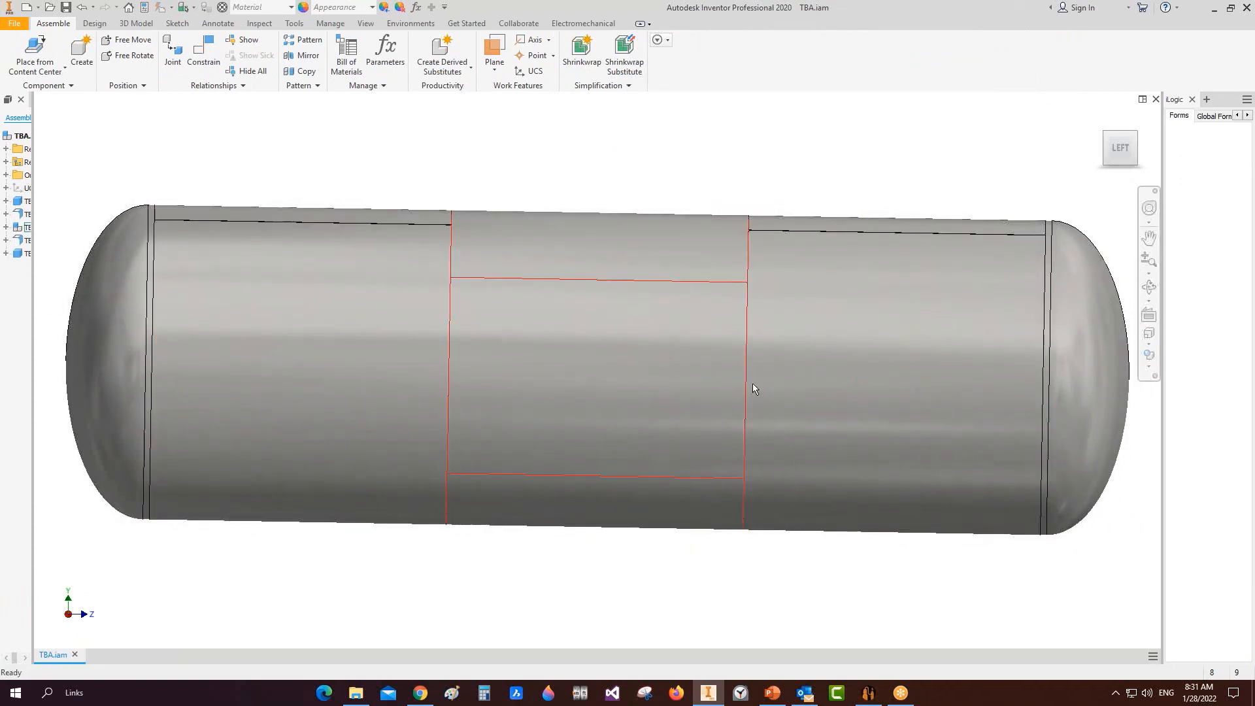
left_click(869, 693)
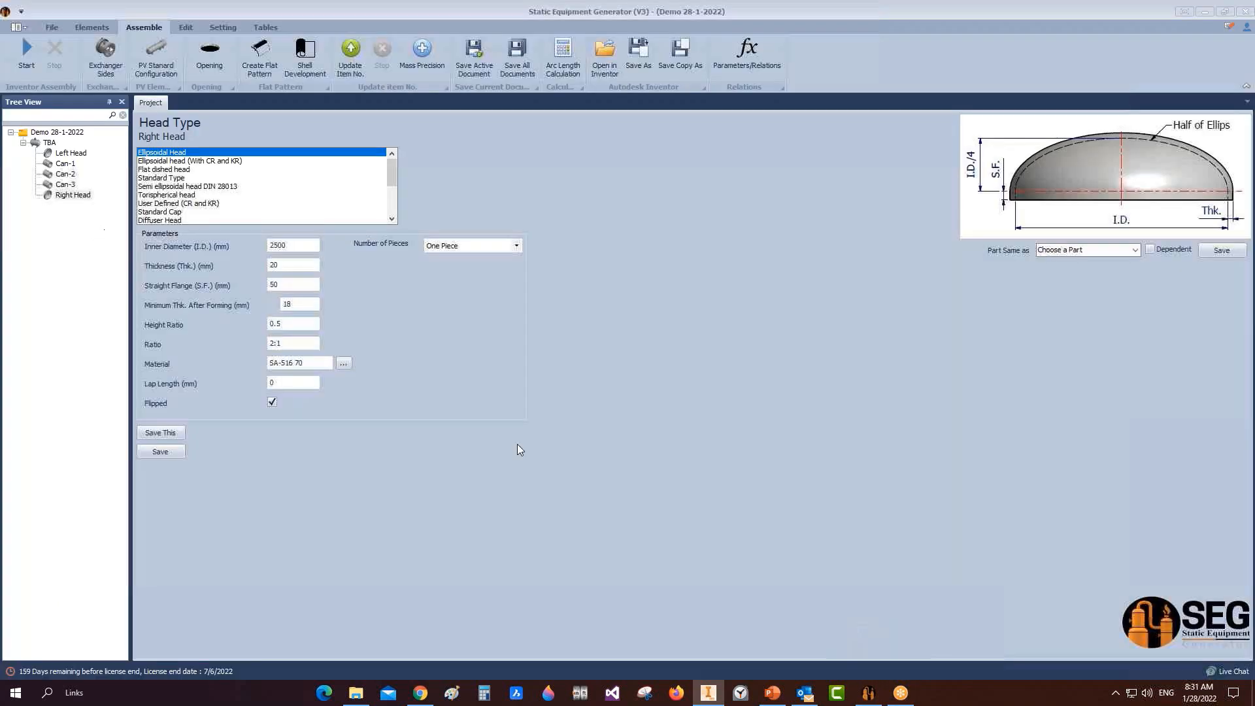
Step: Review Can-1's saved Shell settings, then show the element catalogue and the TBA design data
left_click(64, 164)
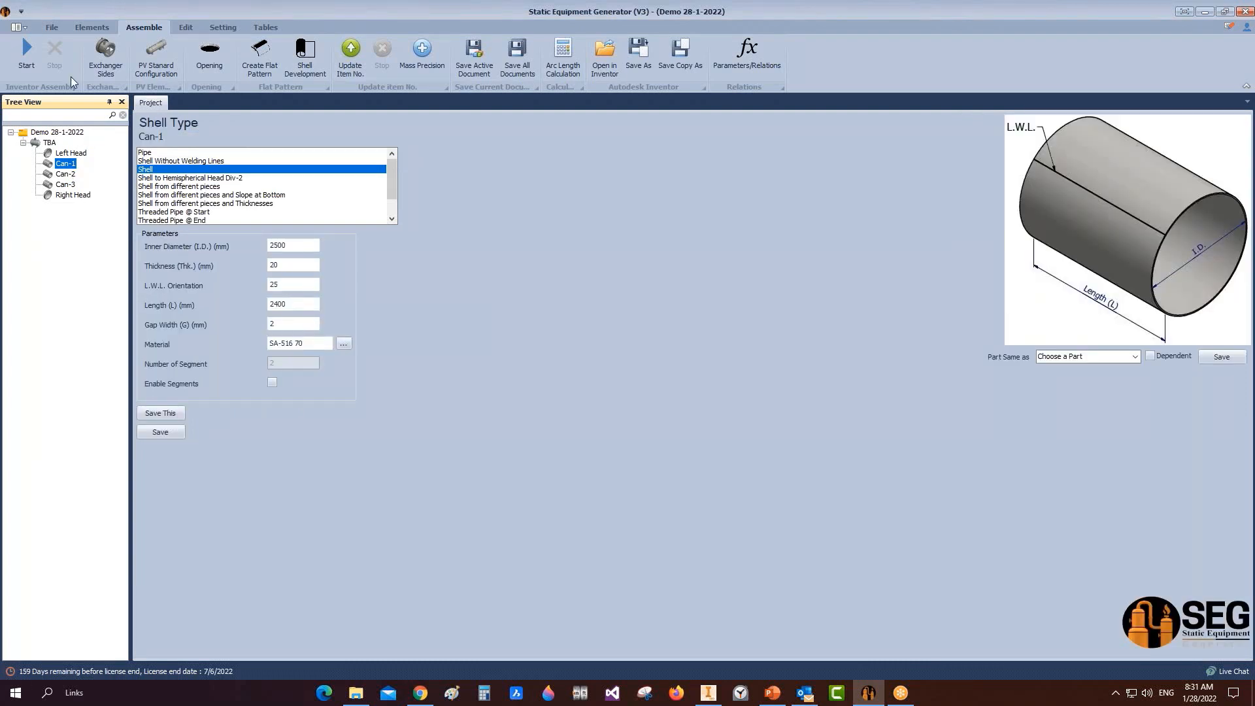
left_click(91, 26)
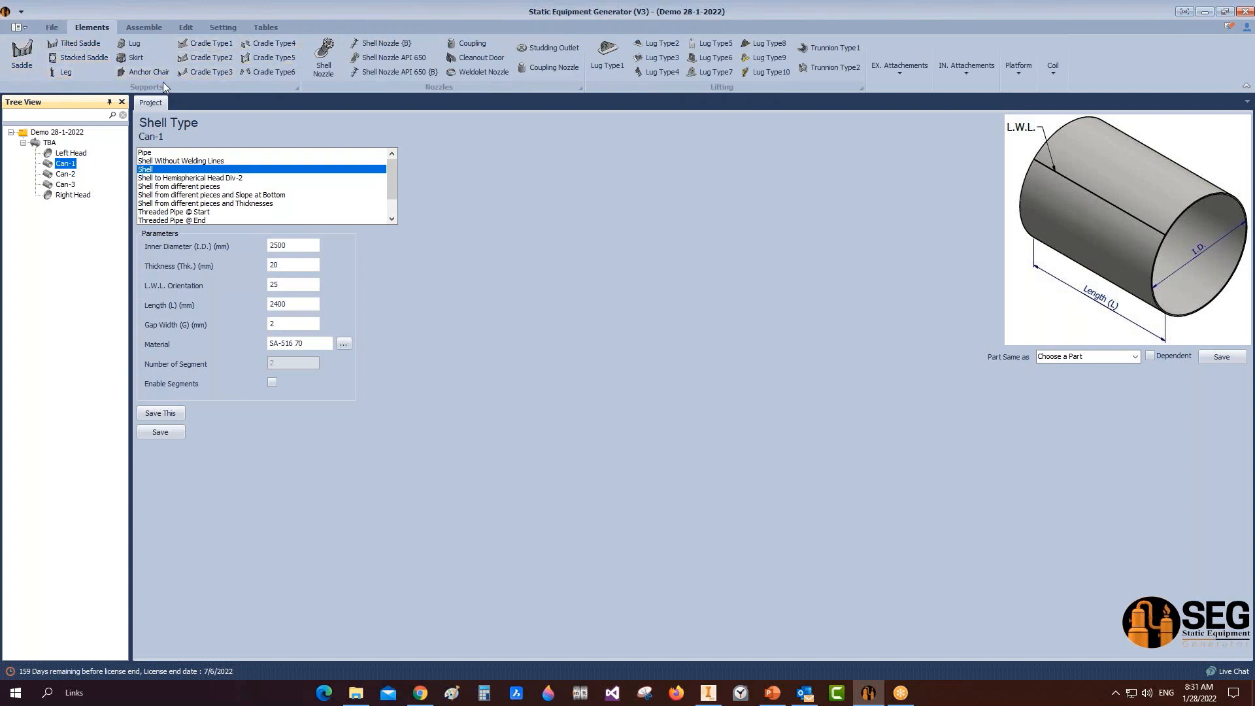
left_click(51, 143)
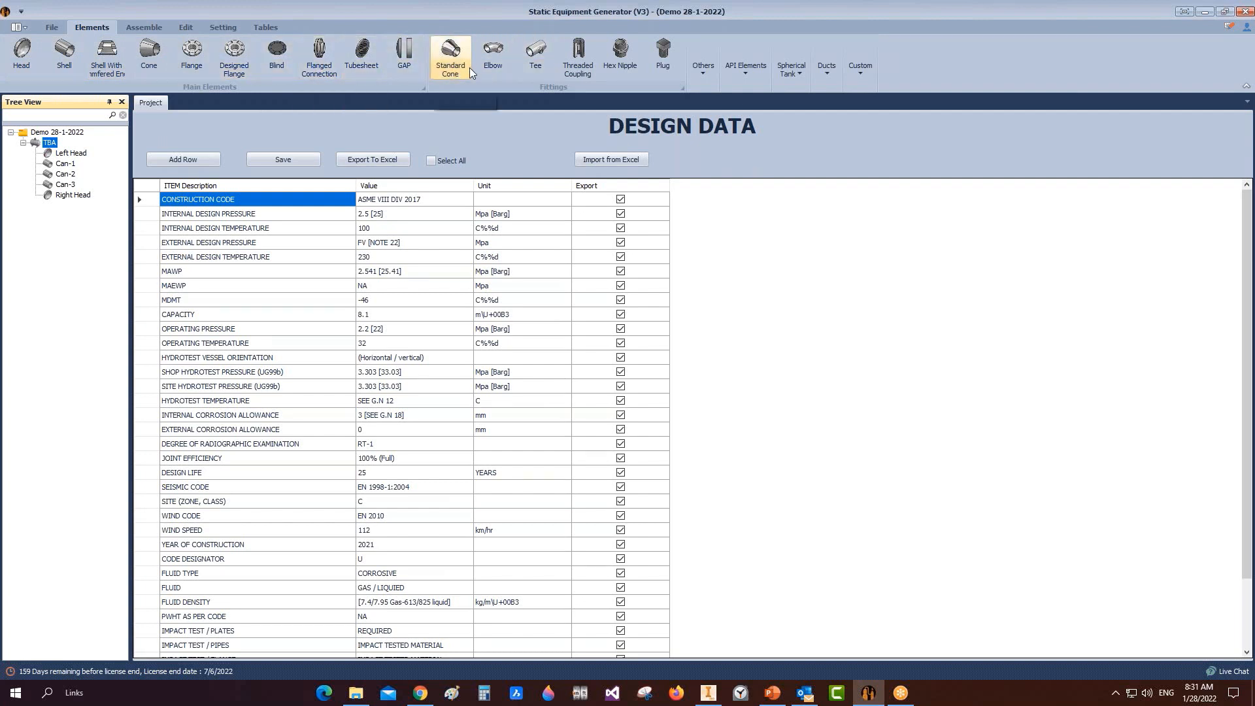
Step: Browse the Others, API Elements and Spherical Tank element galleries
left_click(697, 73)
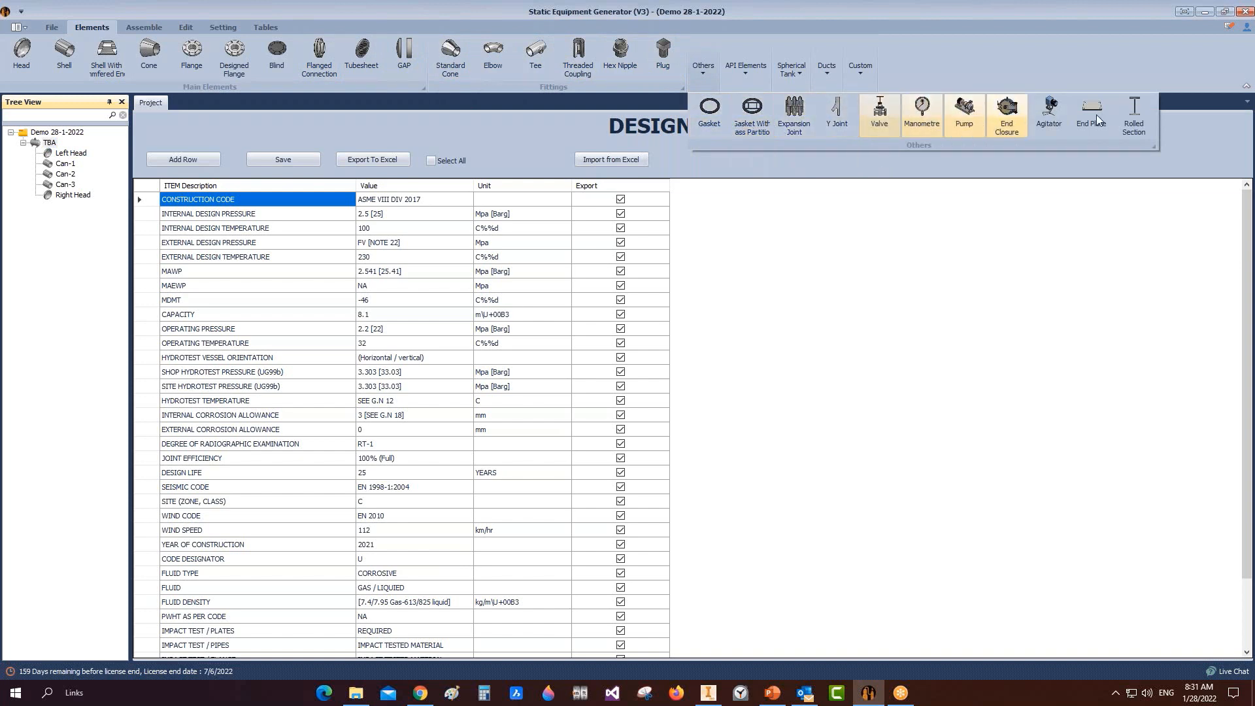
left_click(749, 73)
left_click(750, 74)
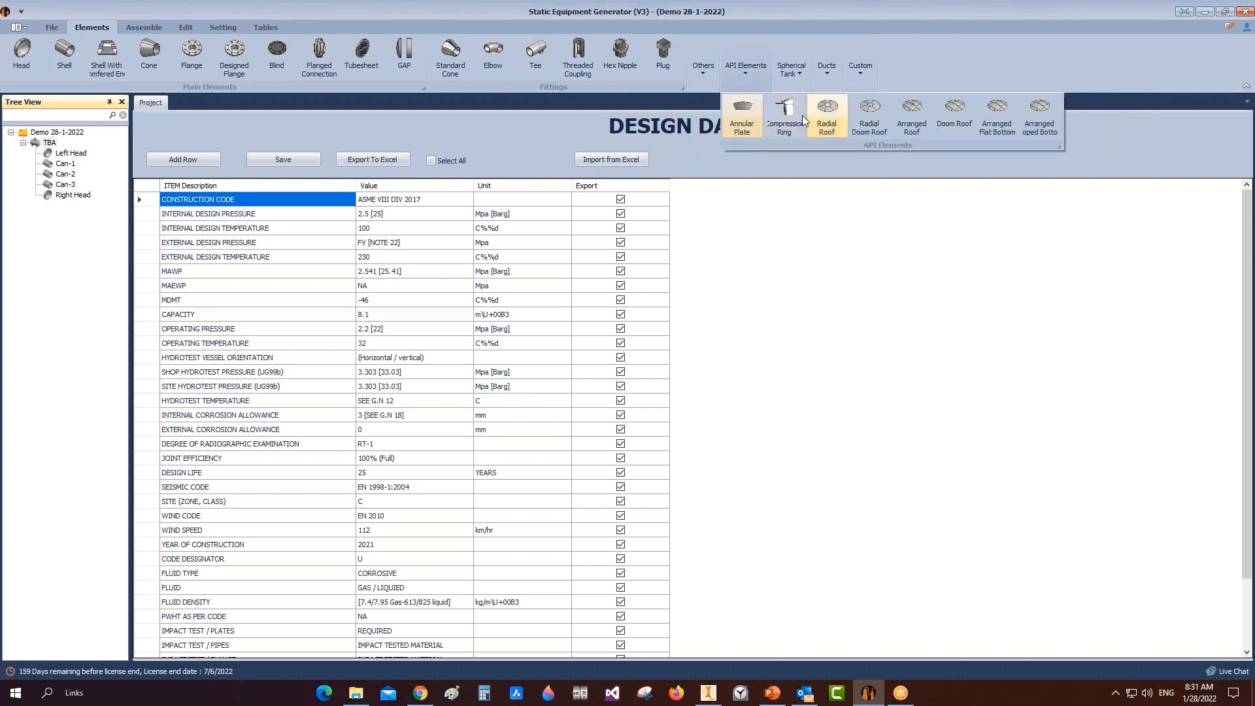
left_click(795, 79)
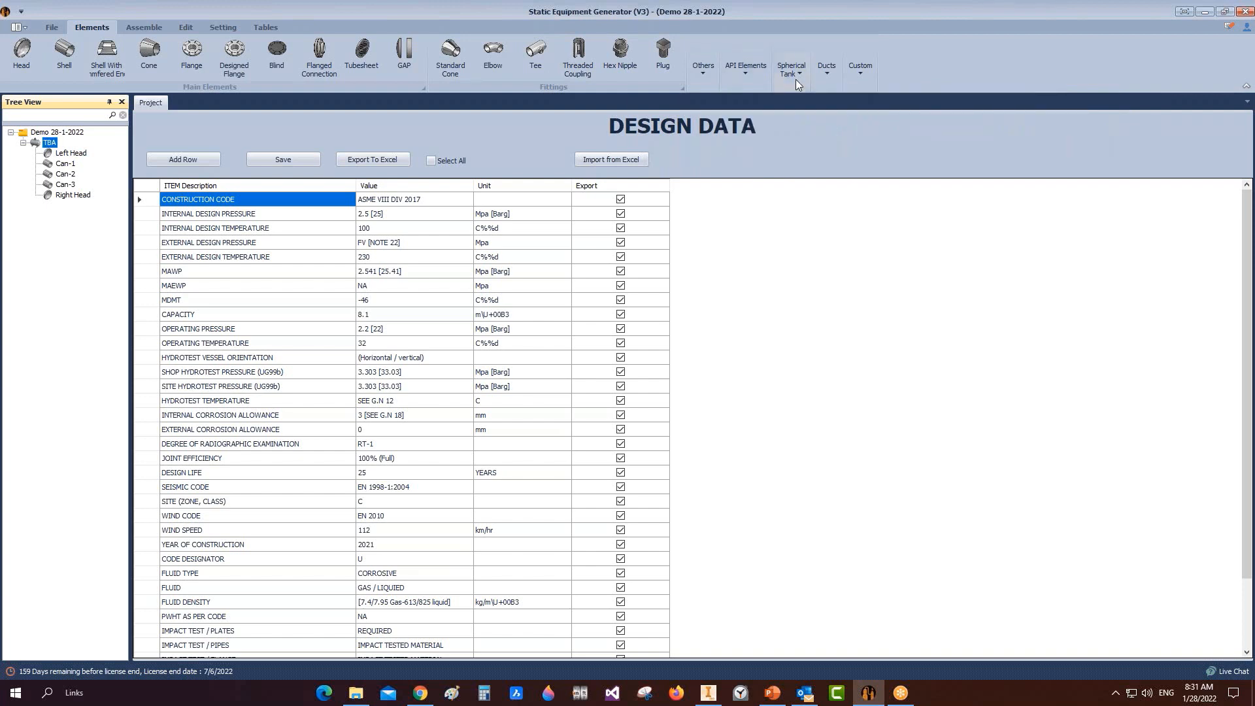
left_click(795, 79)
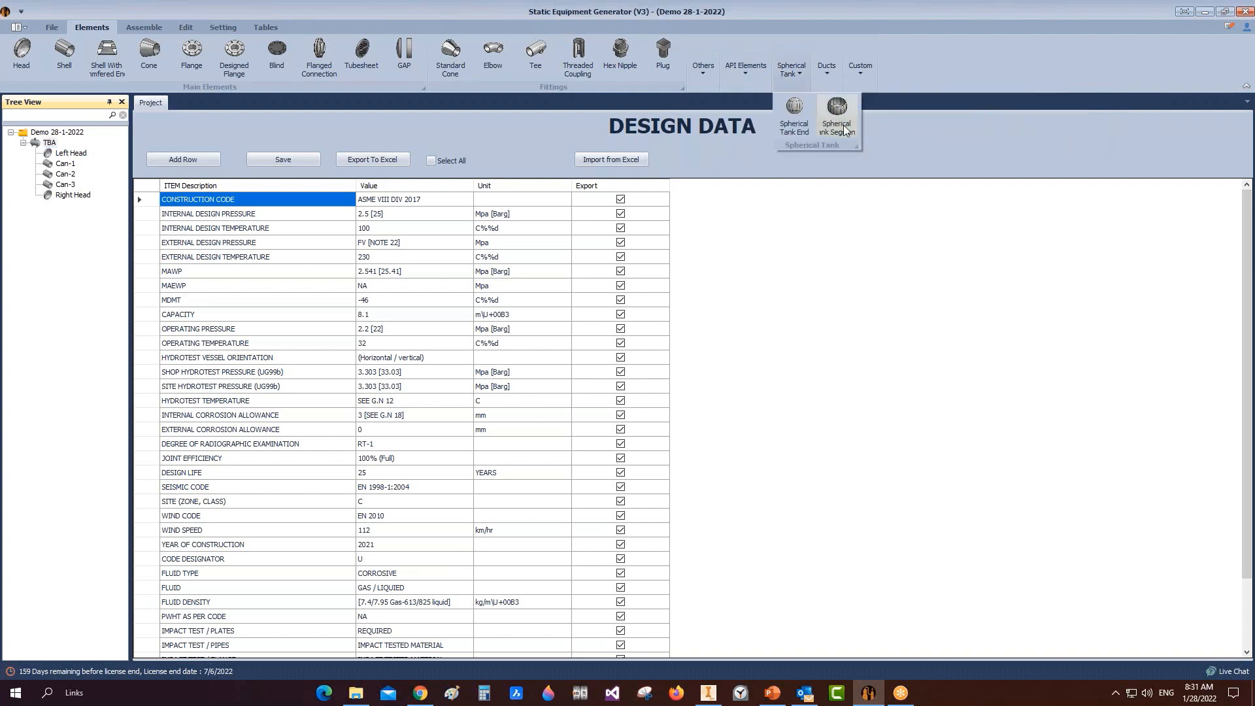
left_click(951, 77)
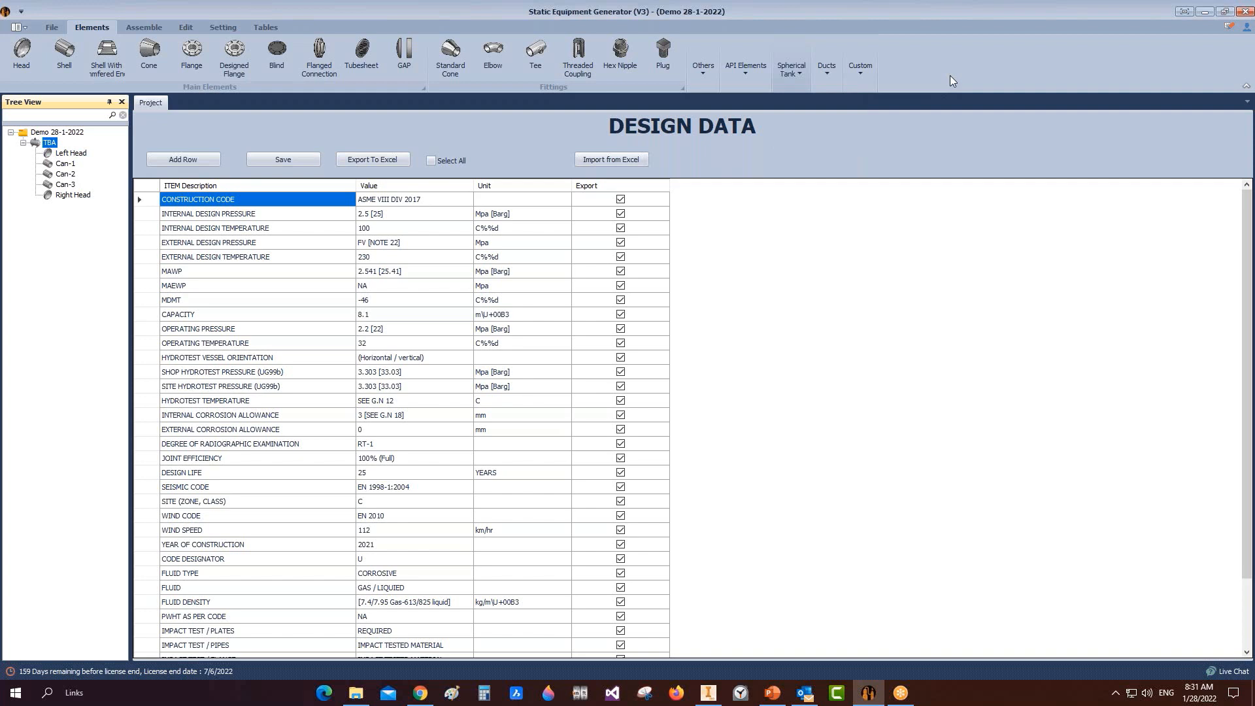
Step: Select Can-1 and review its External and Internal Attachments options
left_click(65, 163)
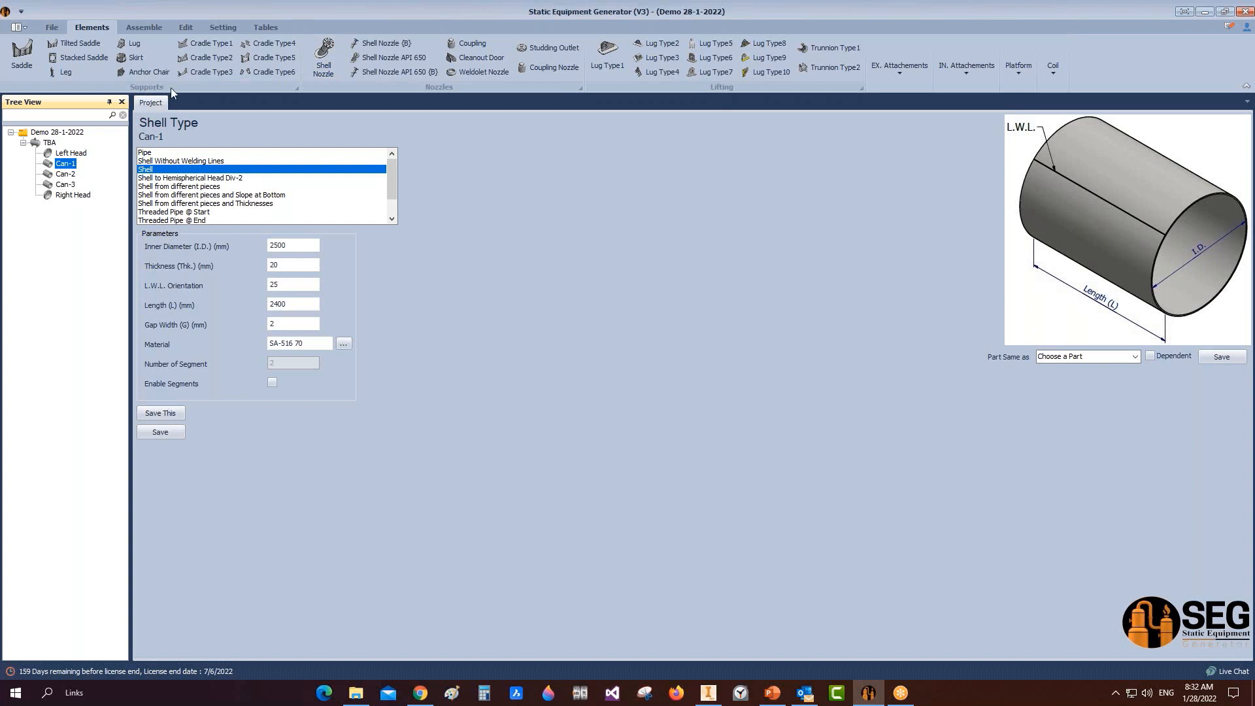
left_click(77, 42)
left_click(80, 58)
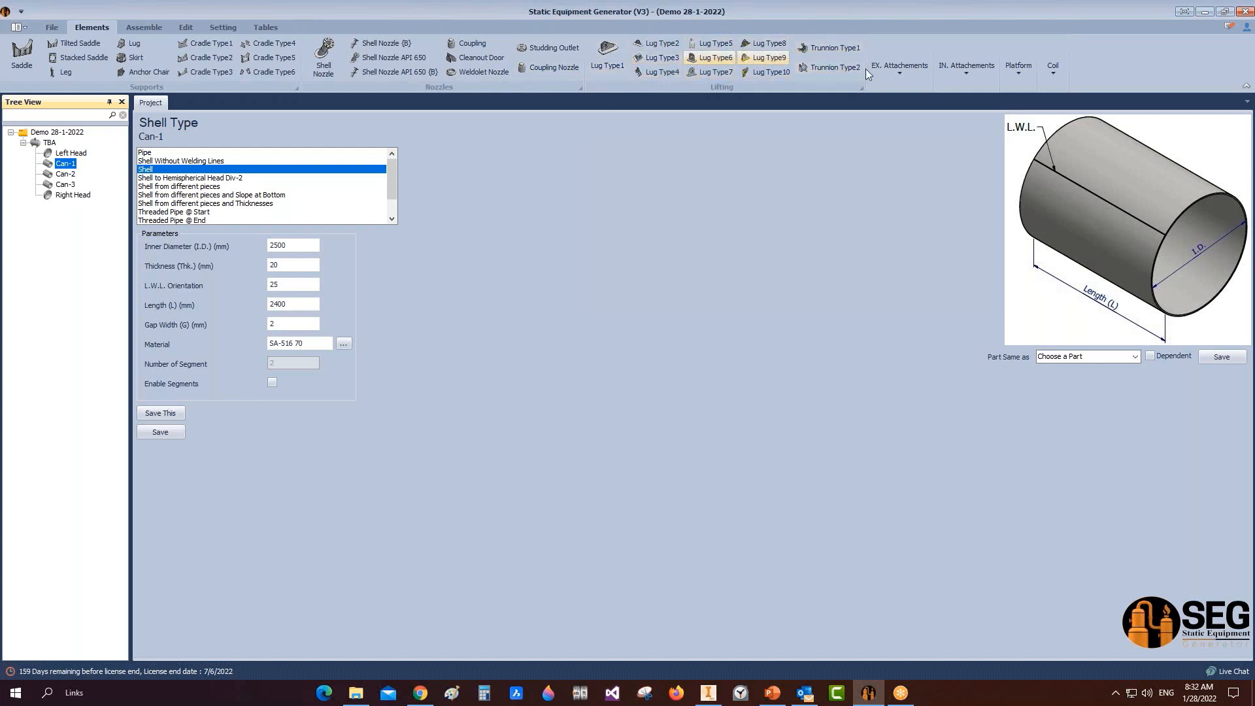
left_click(888, 73)
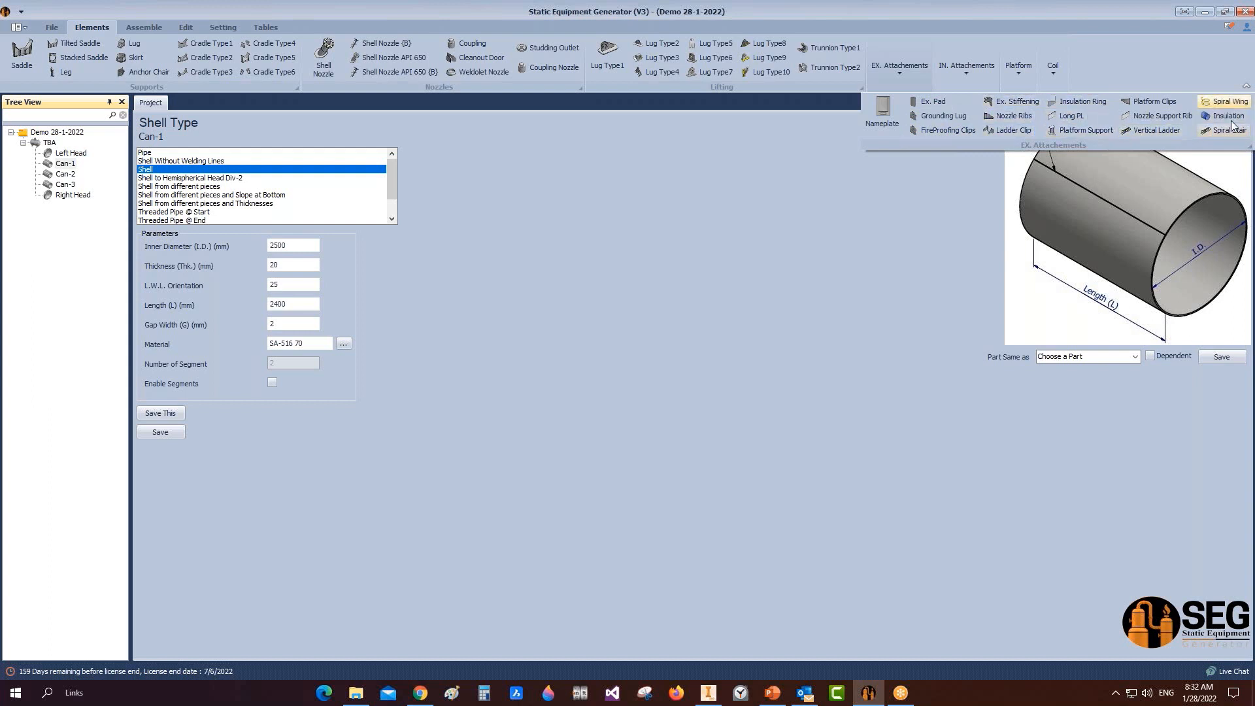
left_click(1170, 64)
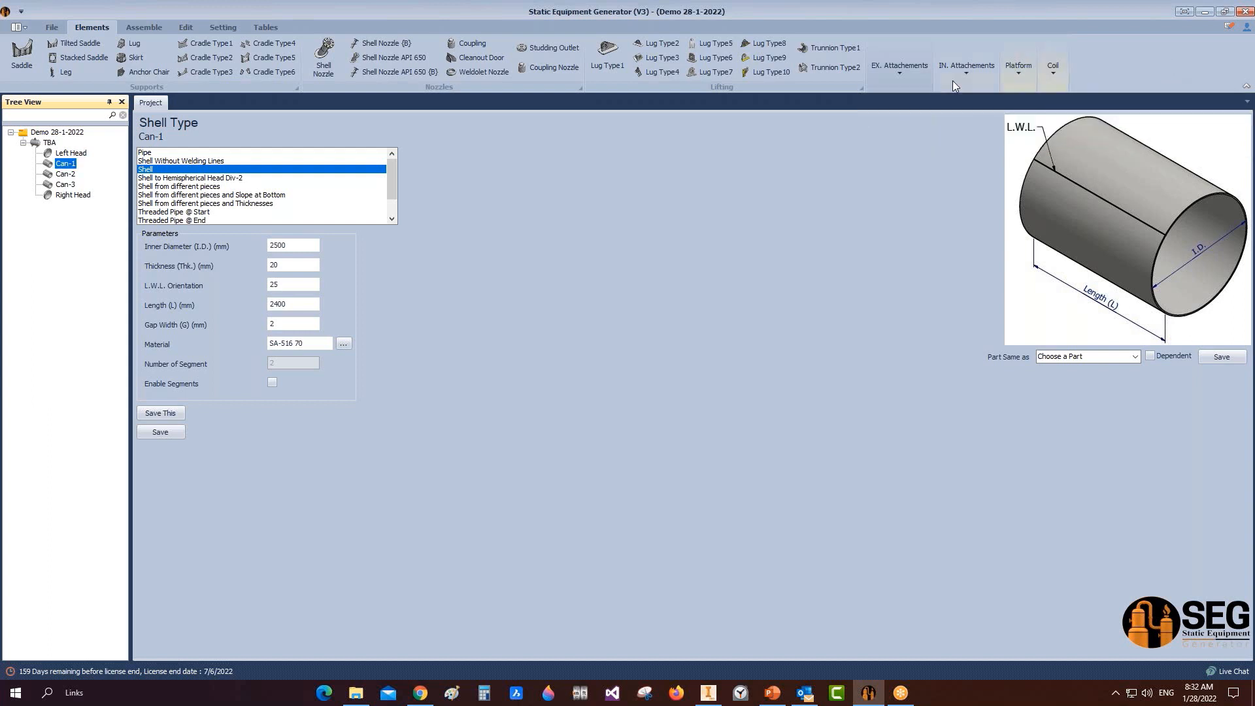
left_click(966, 66)
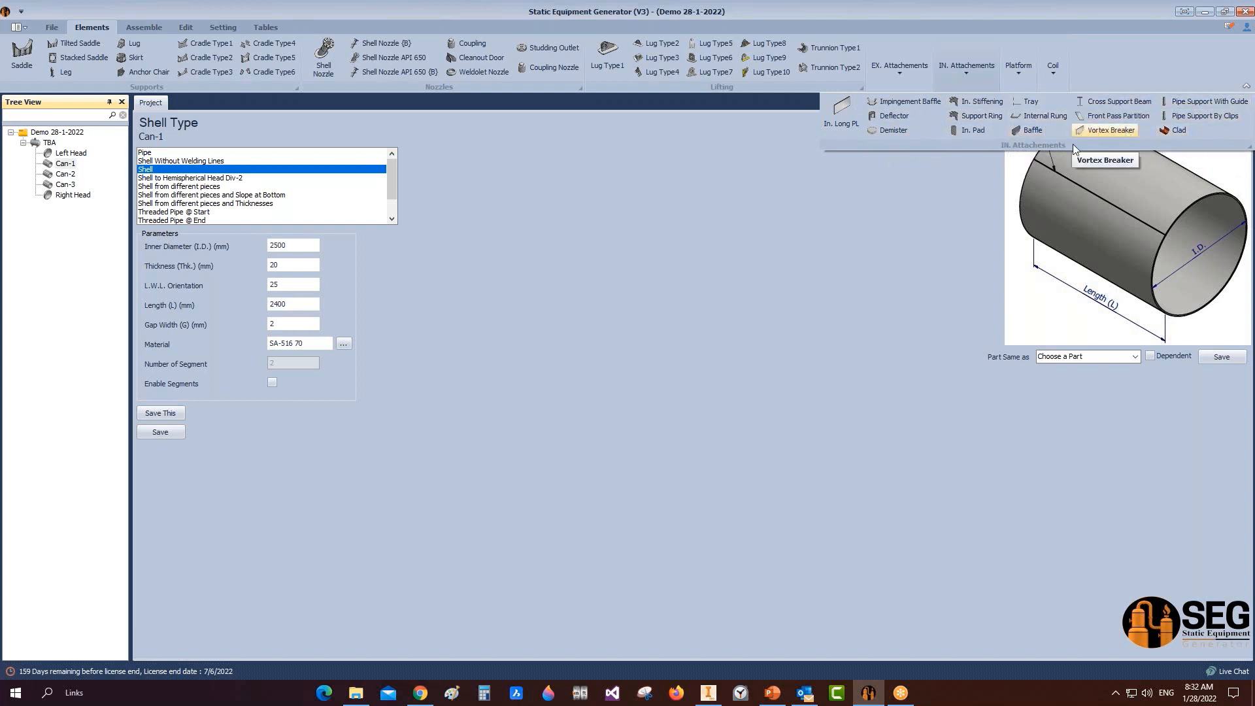
left_click(996, 75)
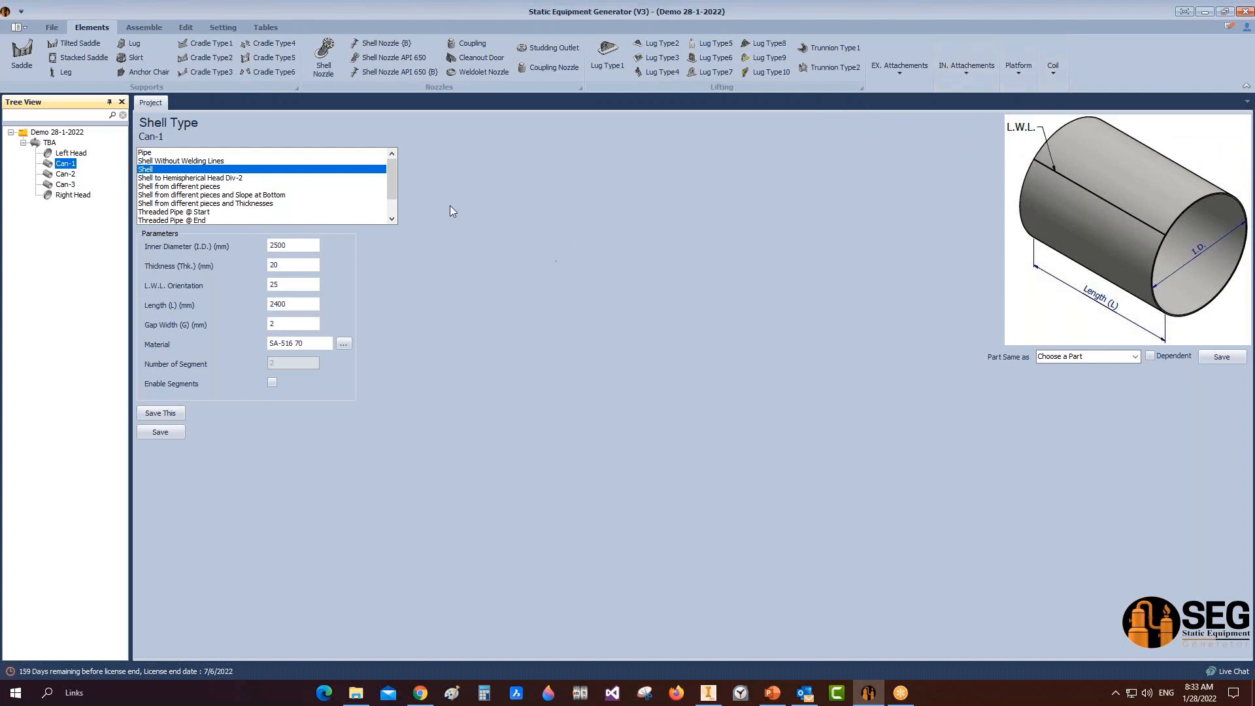
Step: Add a tilted Left Saddle under Can-1 with 1800 mm height and set its web thickness
left_click(92, 43)
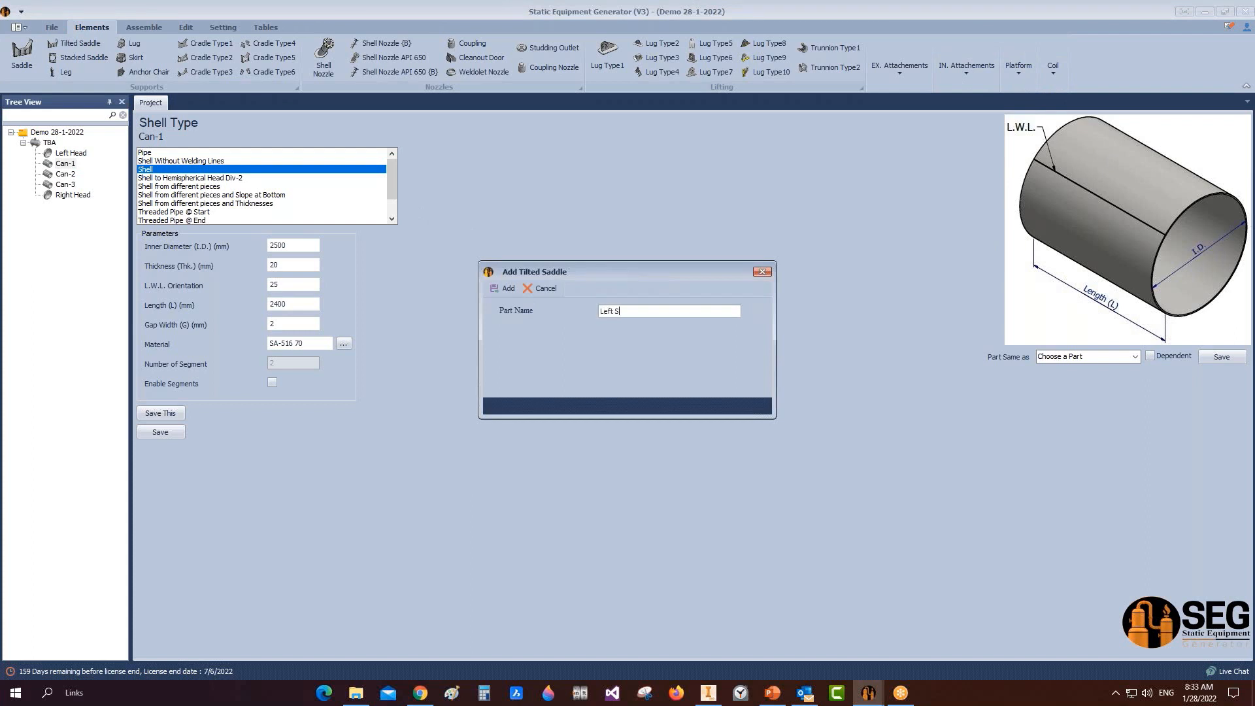
key("Return")
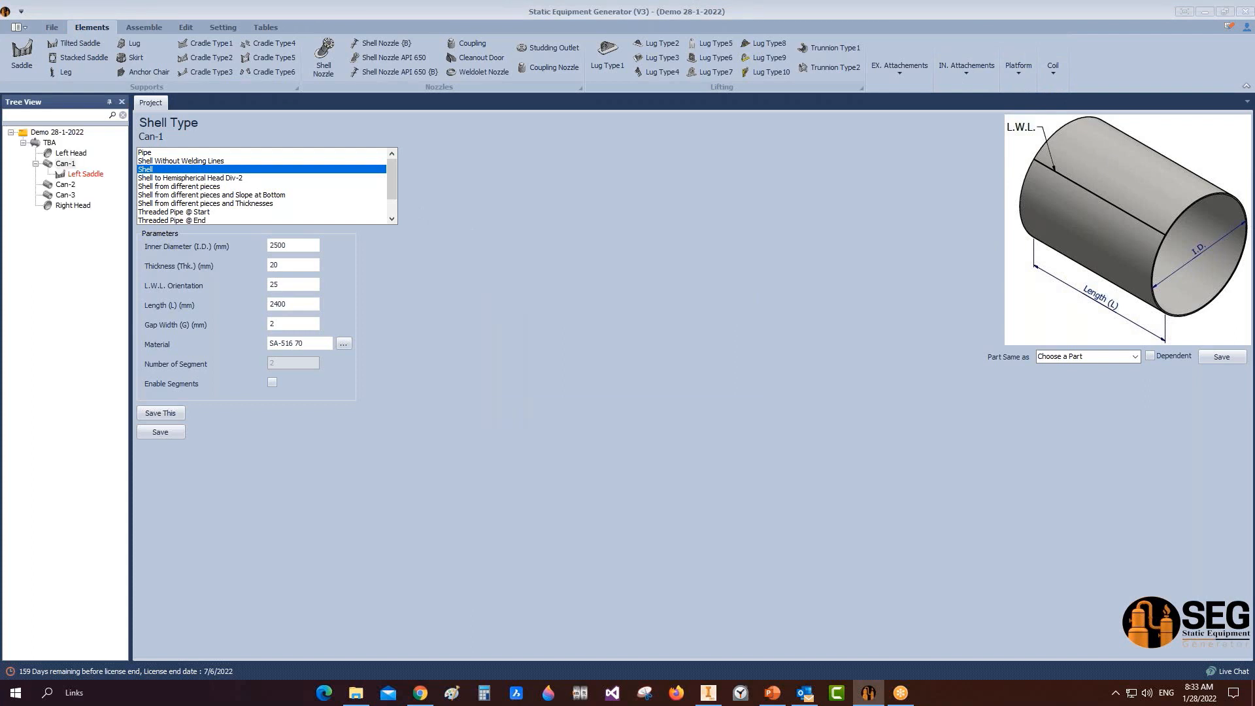
left_click(90, 176)
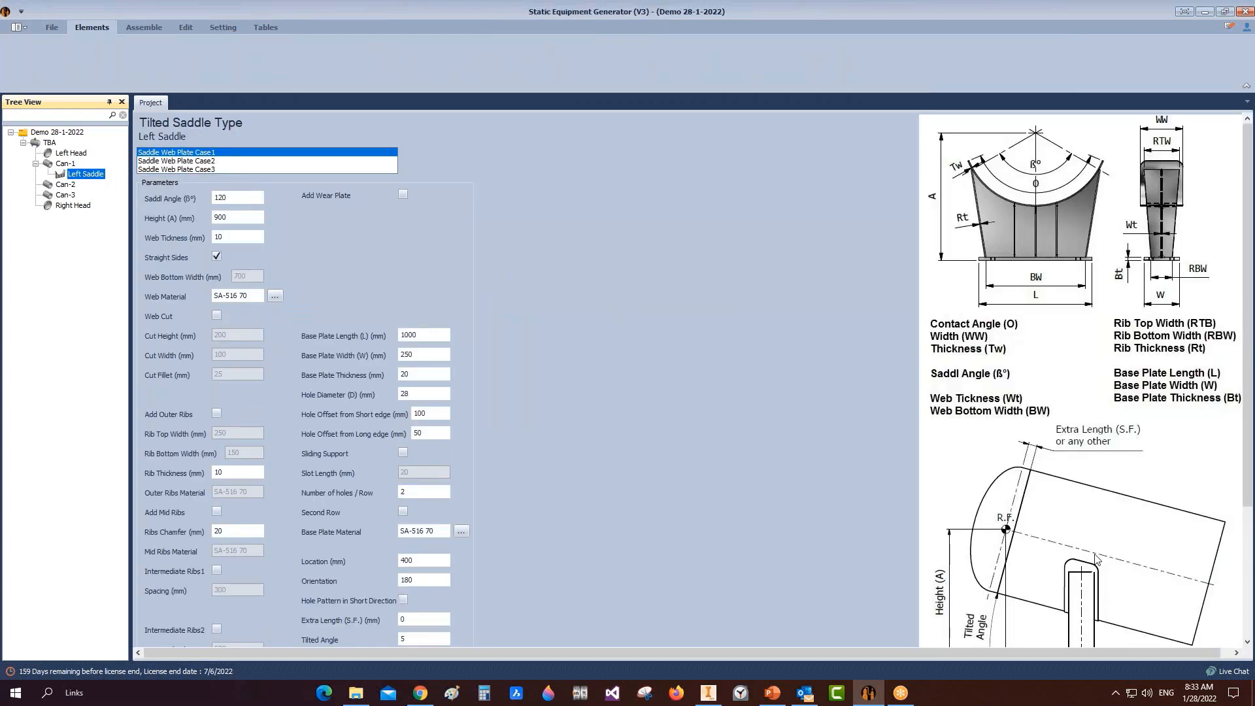
left_click_drag(239, 201, 190, 197)
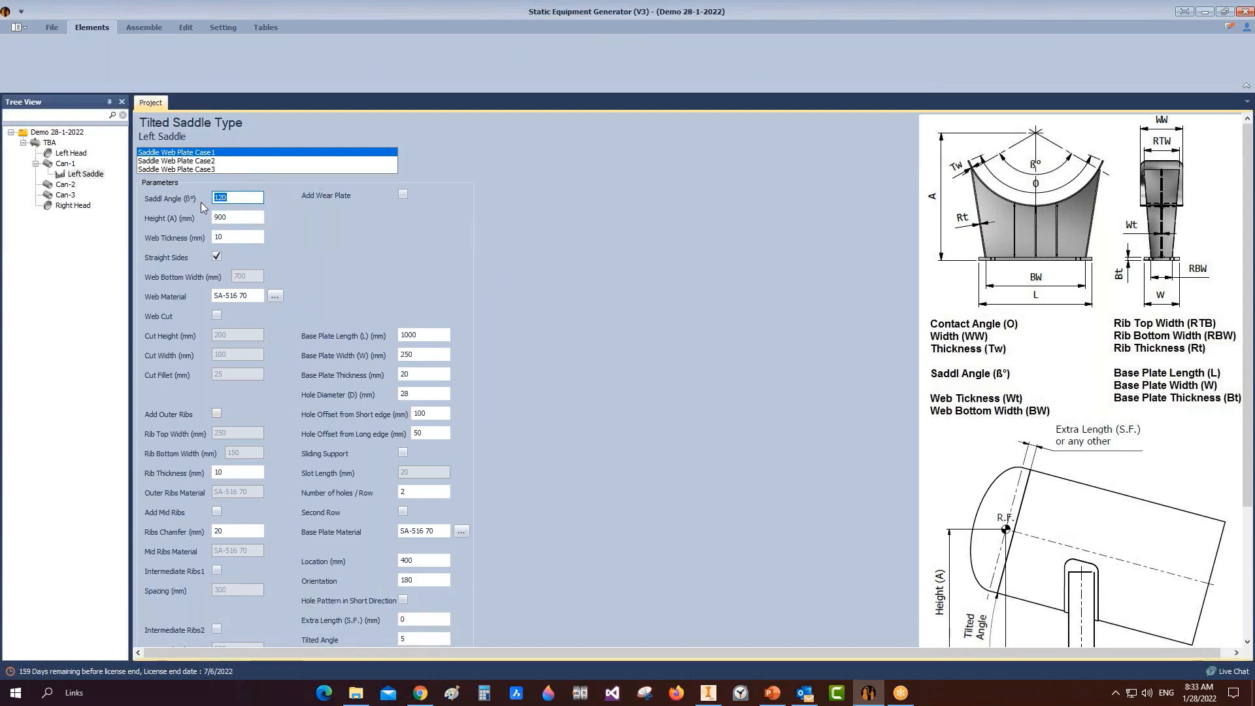
left_click(233, 218)
type("18")
double_click(232, 237)
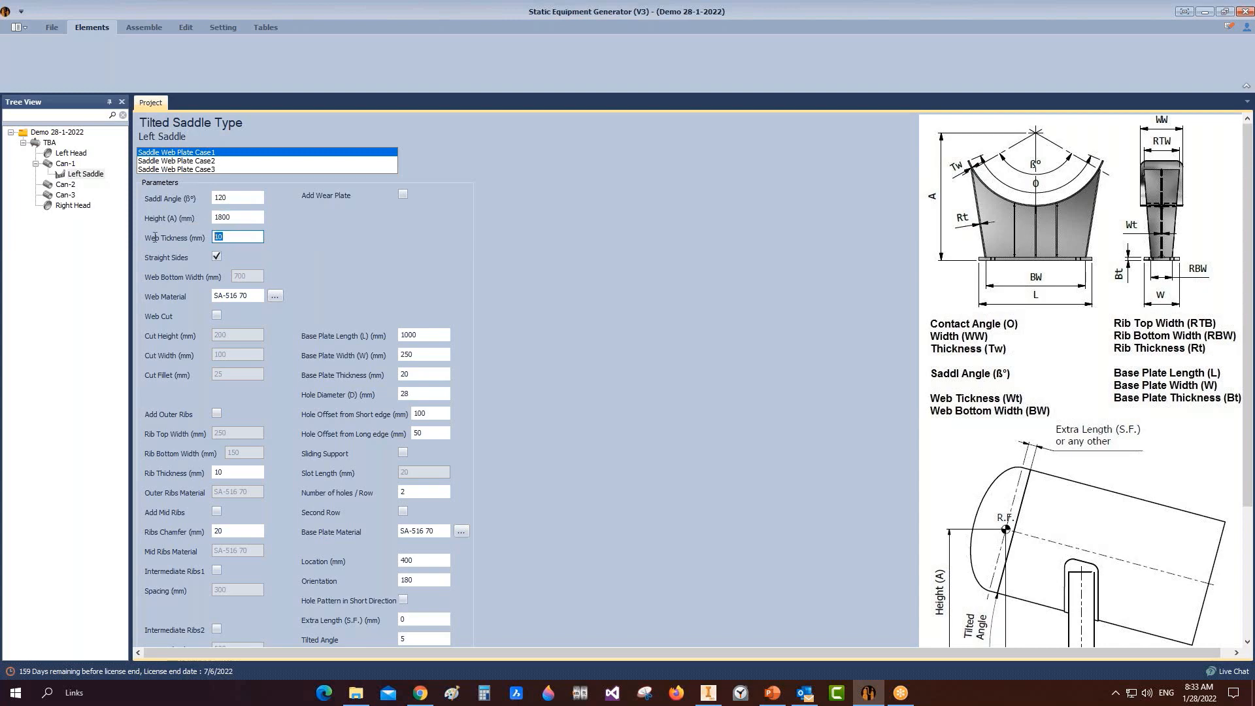
type("20")
Step: Add a wear plate and set its contact angle, width, thickness and fillet size
left_click(402, 194)
left_click(406, 214)
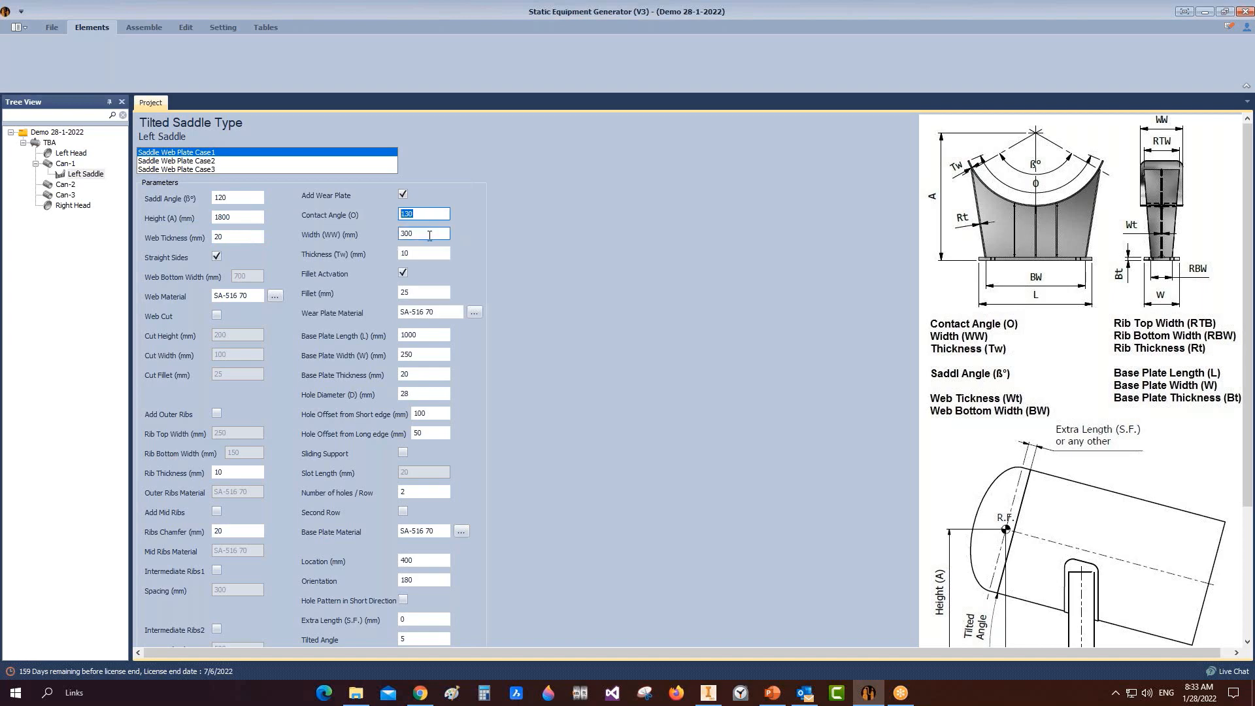
left_click_drag(429, 236, 329, 236)
type("40")
key("Tab")
type("20")
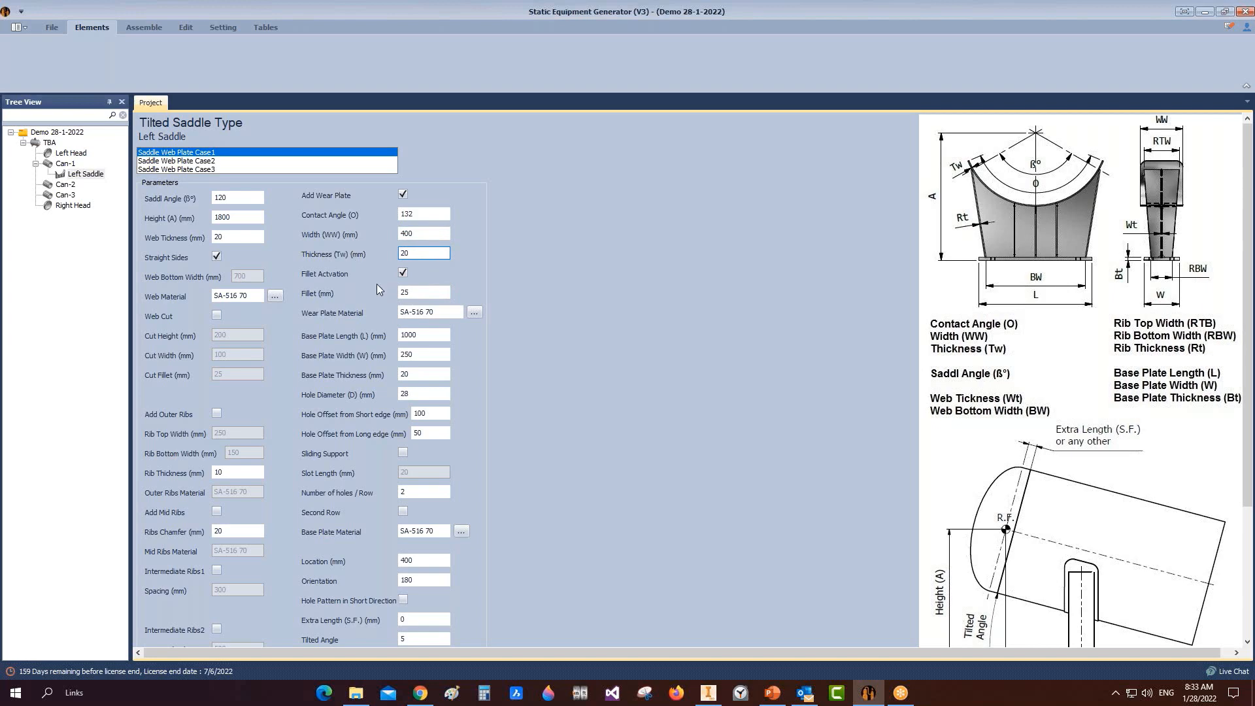
key("Tab")
type("50")
Step: Set the base plate to 2000×350×40 mm with hole diameter and 150/75 hole offsets
key("Tab")
type("2000")
key("Tab")
type("35")
key("Tab")
type("4")
key("Tab")
type("50")
key("Tab")
type("15")
key("Tab")
type("75")
scroll(434, 472, "down", 1)
Step: Turn on the second hole row and set location 500, extra length 50, tilted angle 1
left_click(403, 433)
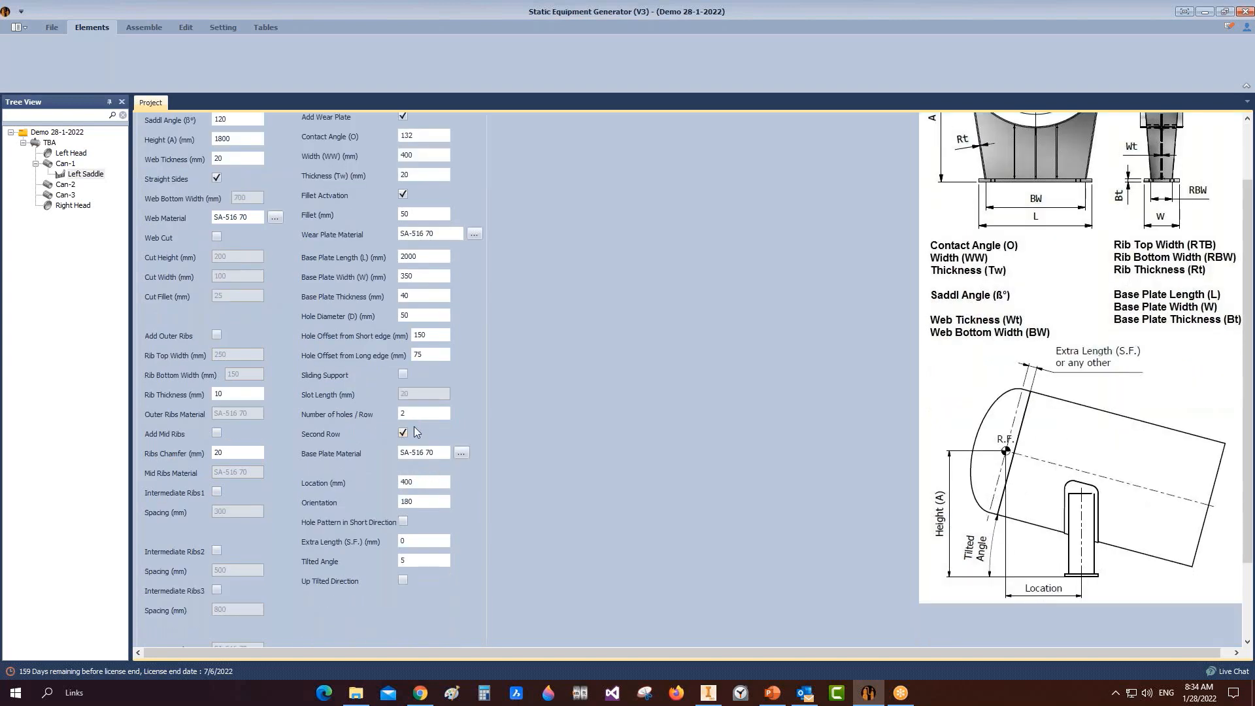
double_click(417, 482)
type("5")
left_click(408, 541)
key("Tab")
type("1")
scroll(255, 293, "up", 2)
left_click(217, 259)
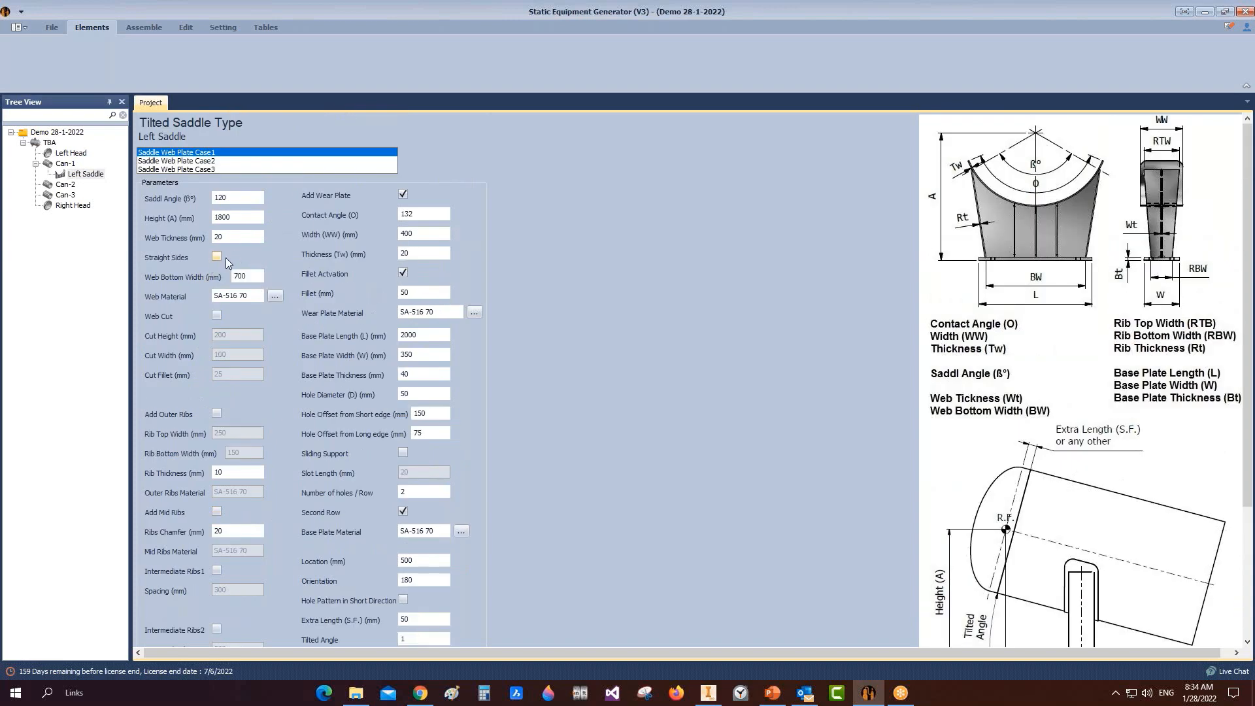
left_click(218, 261)
Step: View the Type-1 tilted saddle slide in the PowerPoint presentation
left_click(772, 693)
scroll(127, 315, "up", 10)
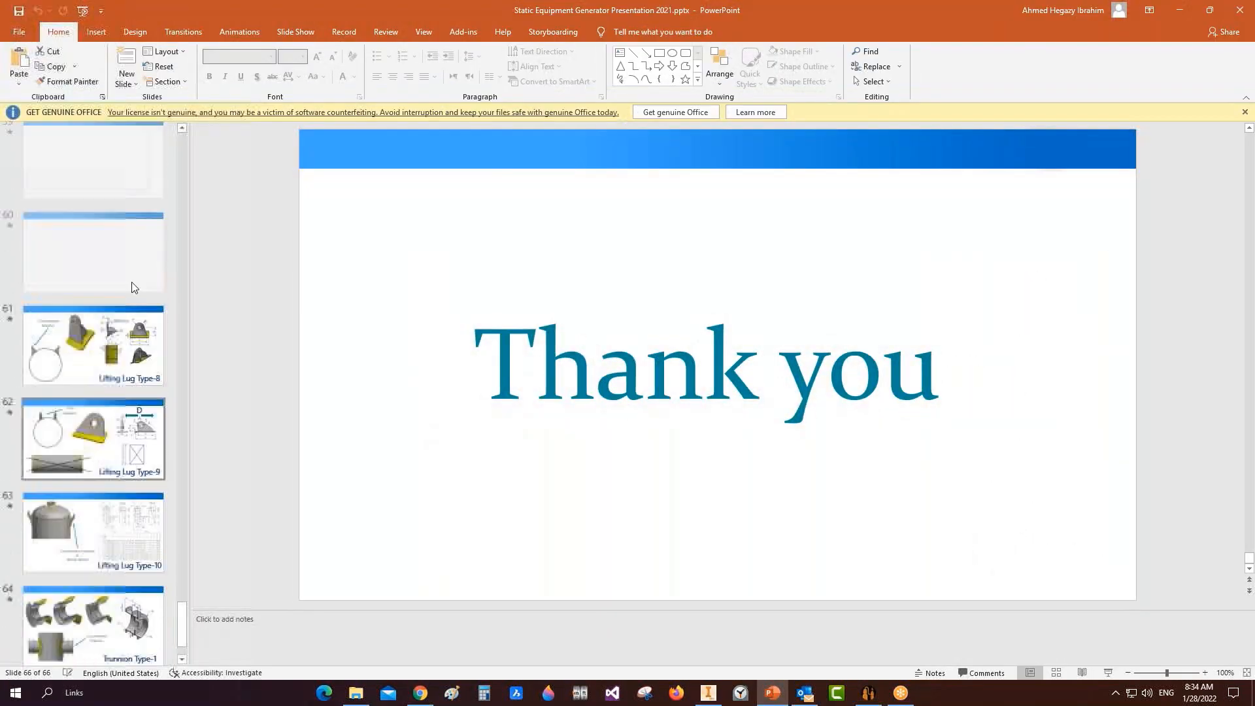
scroll(118, 326, "up", 3)
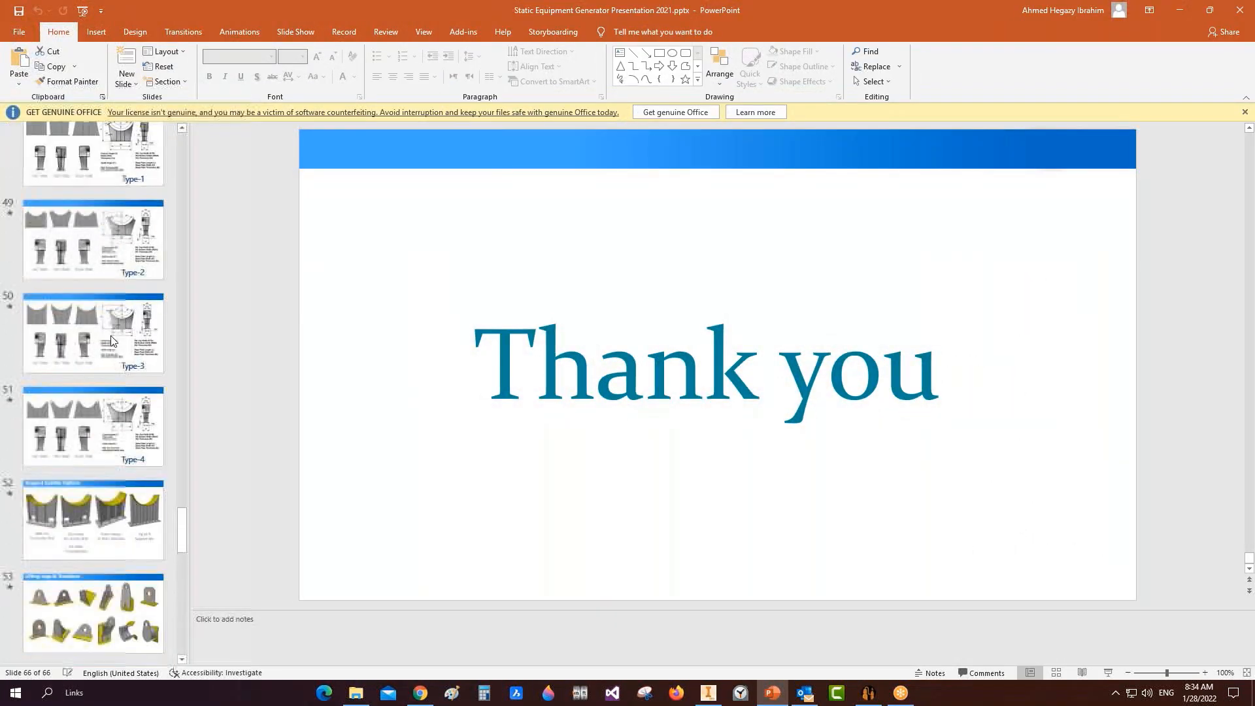
scroll(85, 255, "up", 1)
left_click(85, 252)
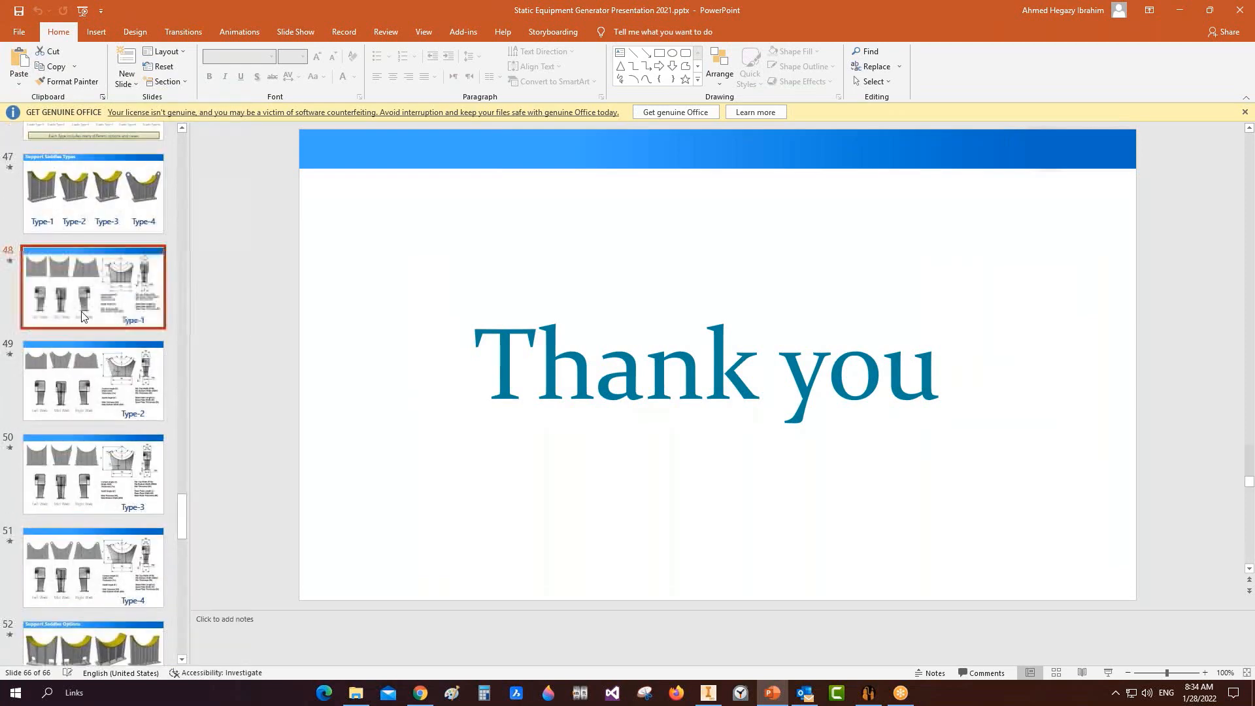
Step: Compare the first saddle picture on the slide, then uncheck Straight Sides for the Left Saddle
left_click(868, 693)
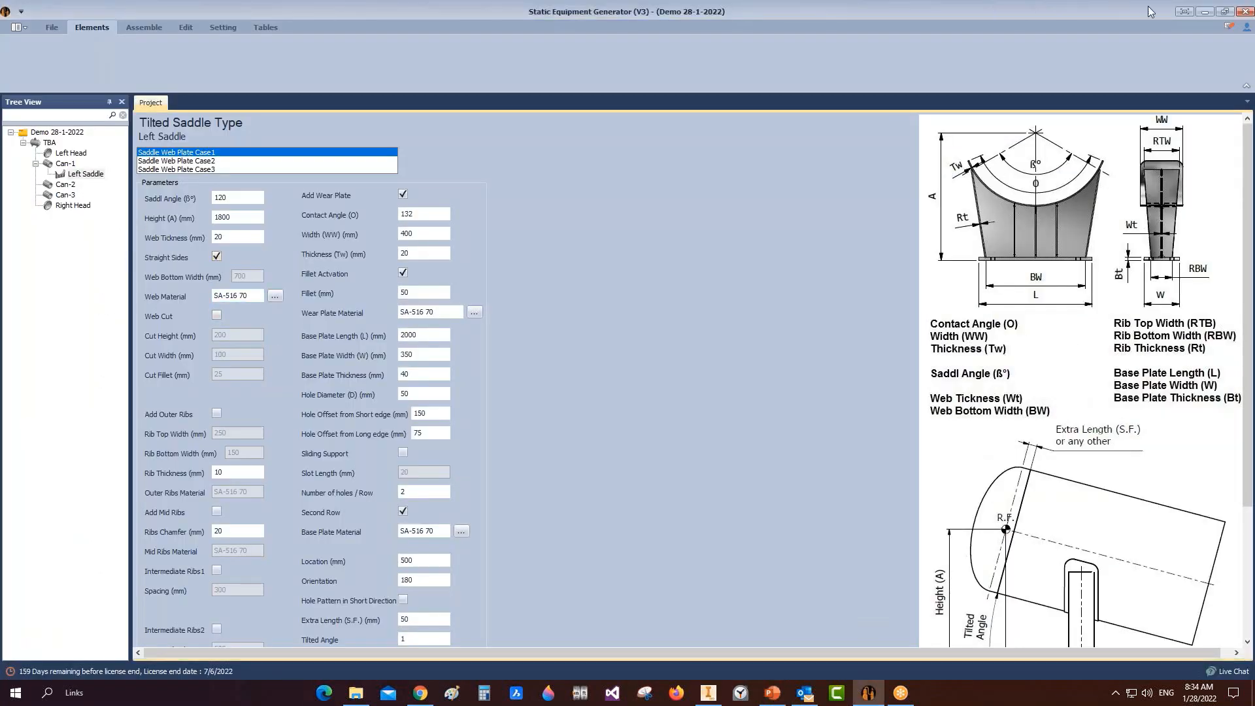
left_click(773, 693)
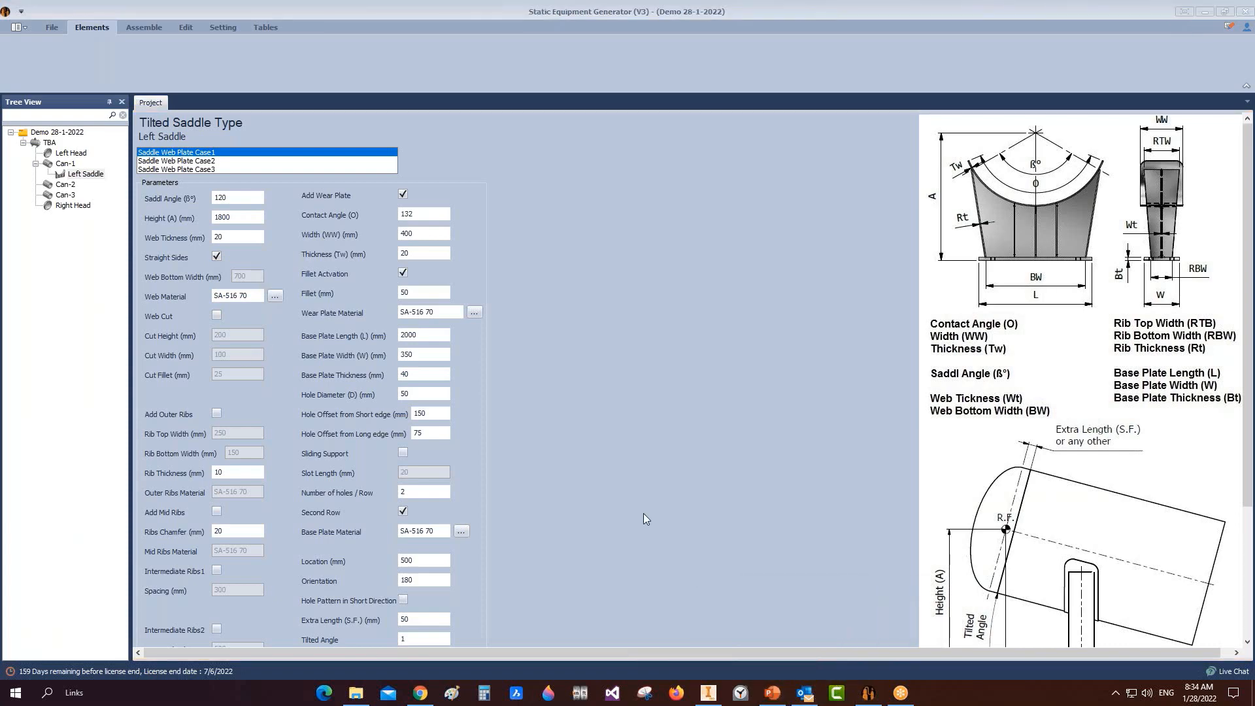
left_click(773, 693)
left_click(391, 251)
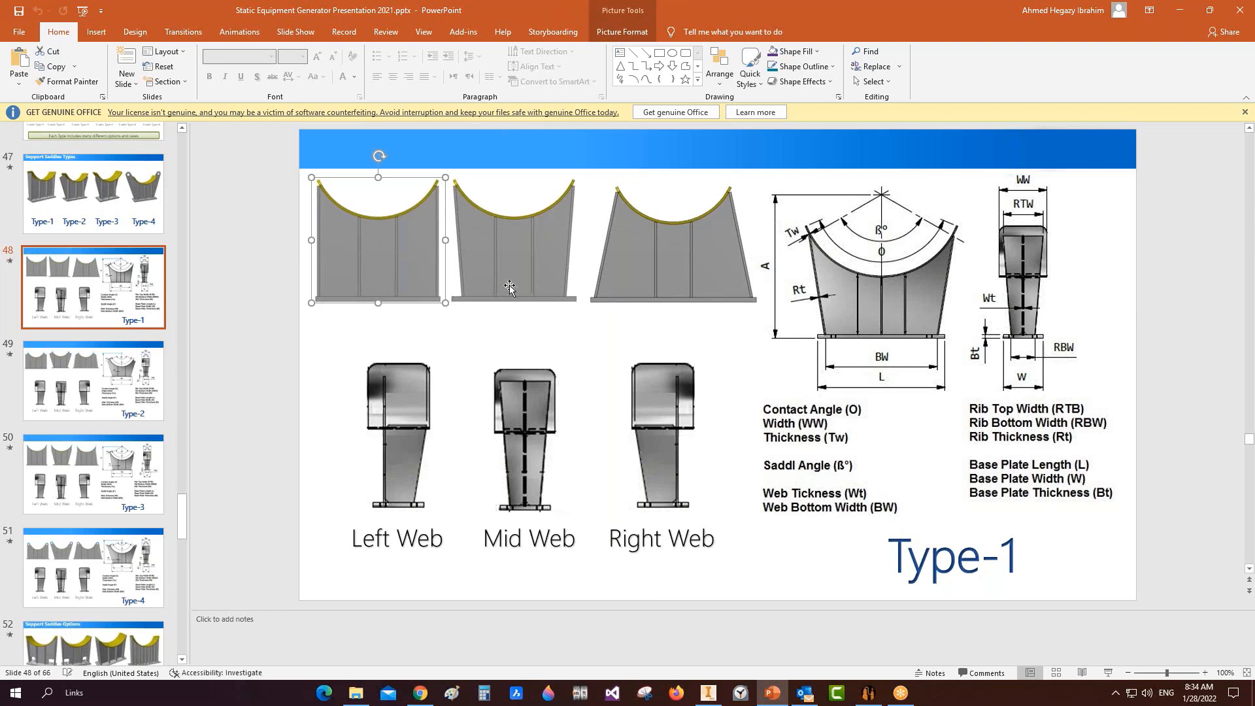
left_click(1181, 11)
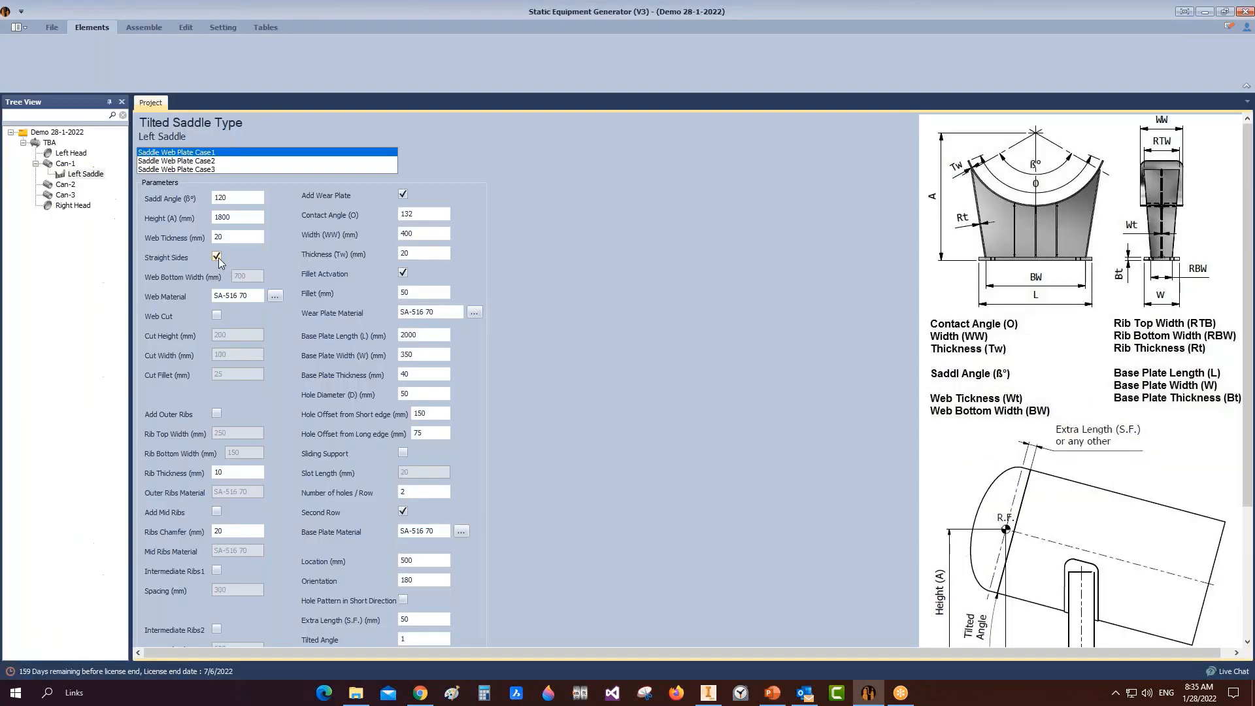
left_click(218, 256)
Step: Set web bottom width to 1900 and add outer ribs 300/300 wide, 20 thick
double_click(257, 276)
double_click(413, 335)
double_click(249, 276)
type("19")
left_click(217, 415)
key("Tab")
type("30")
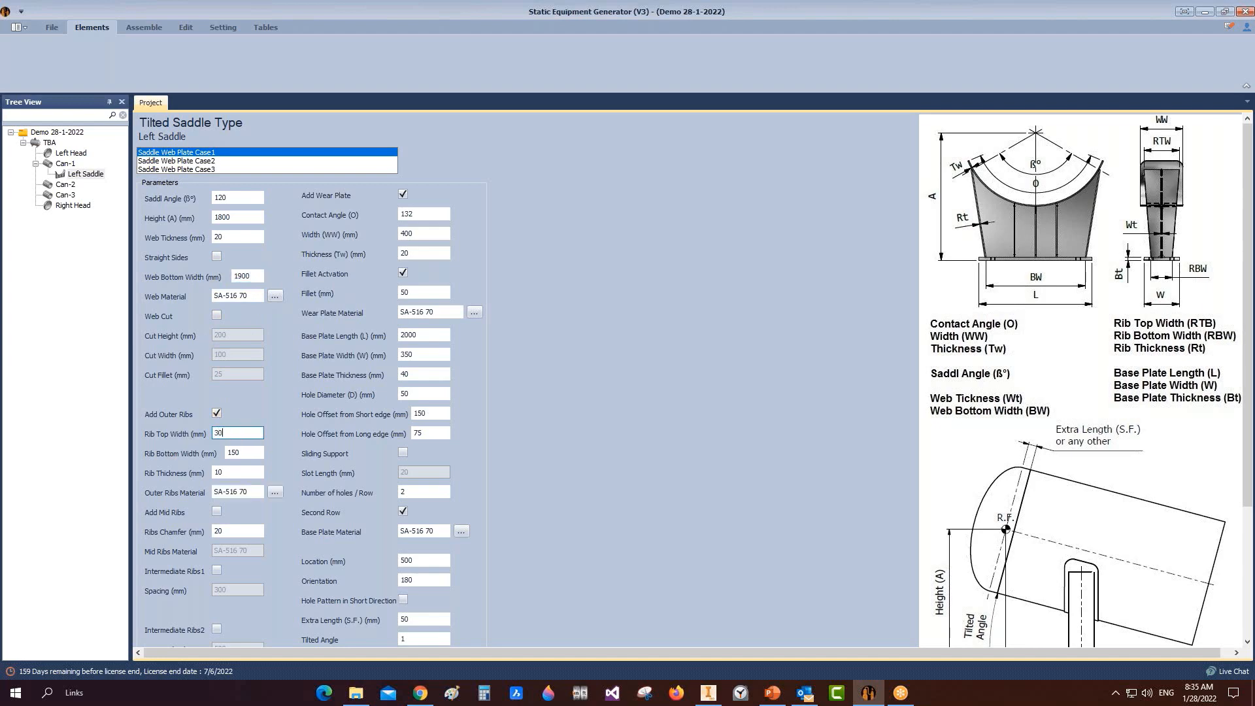
type("0")
key("Tab")
type("300")
key("Tab")
type("20")
Step: Add mid ribs and intermediate ribs at 1000 mm spacing, then save the Left Saddle
scroll(235, 484, "down", 3)
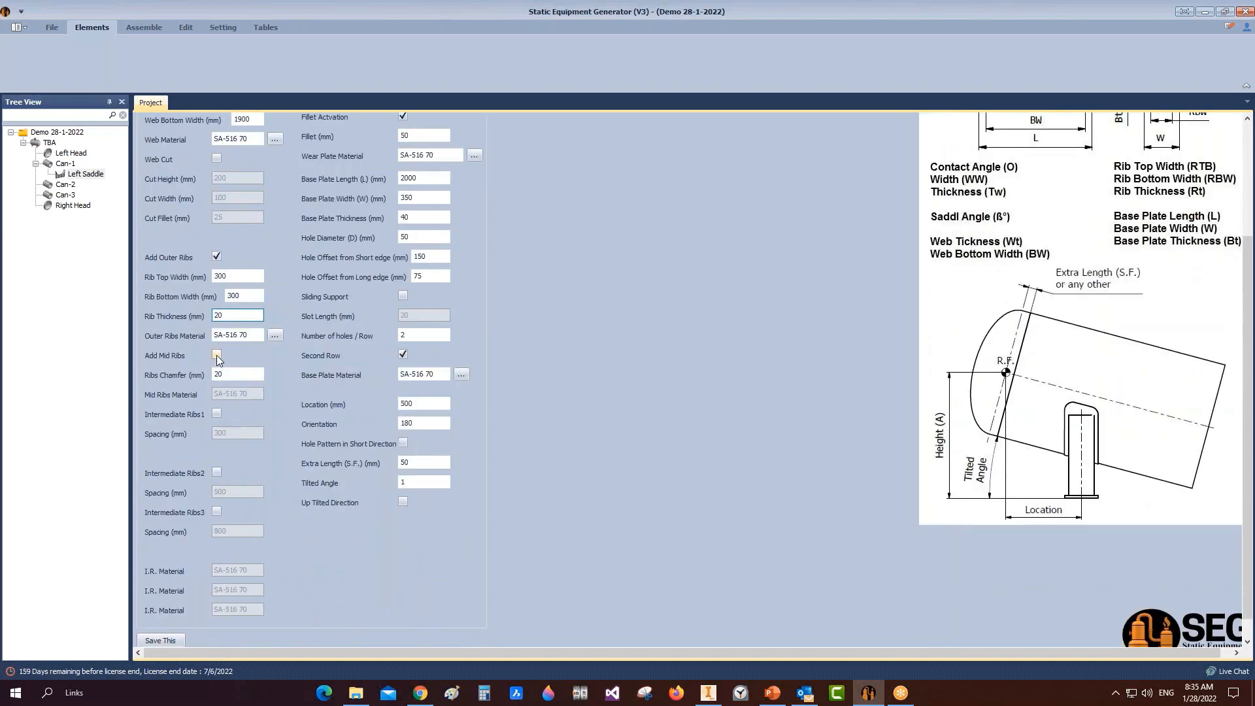
left_click(217, 354)
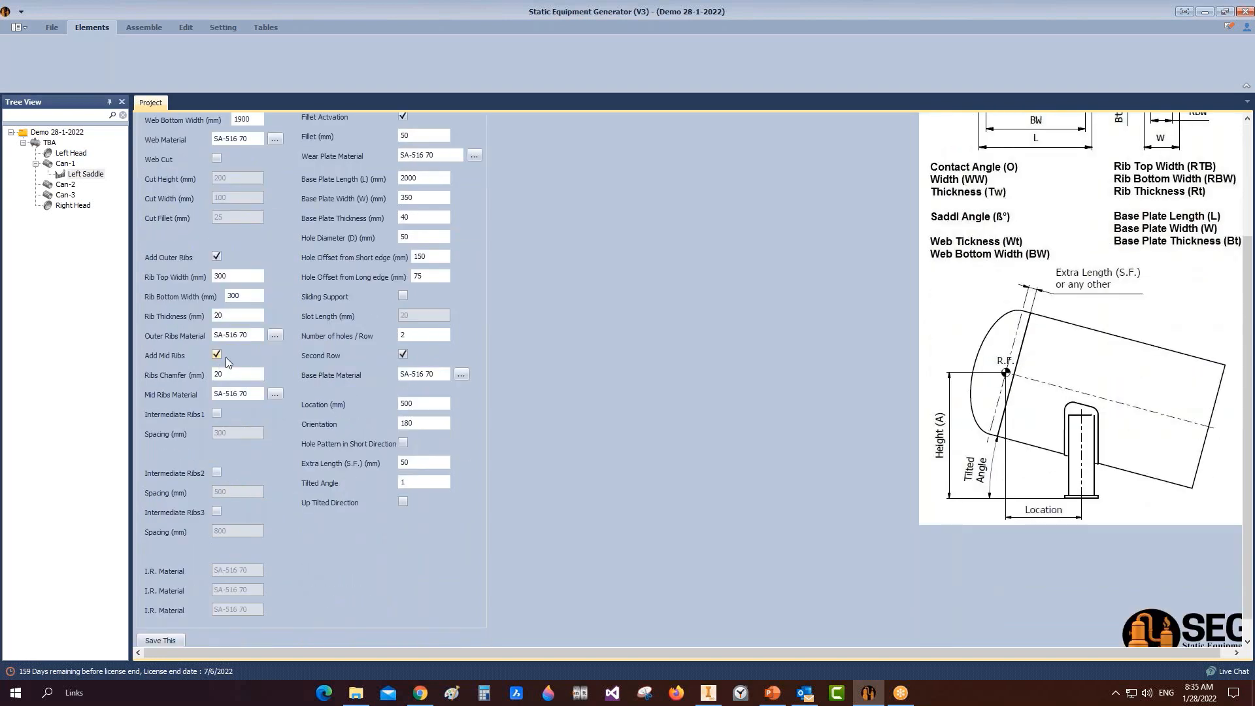
left_click(217, 414)
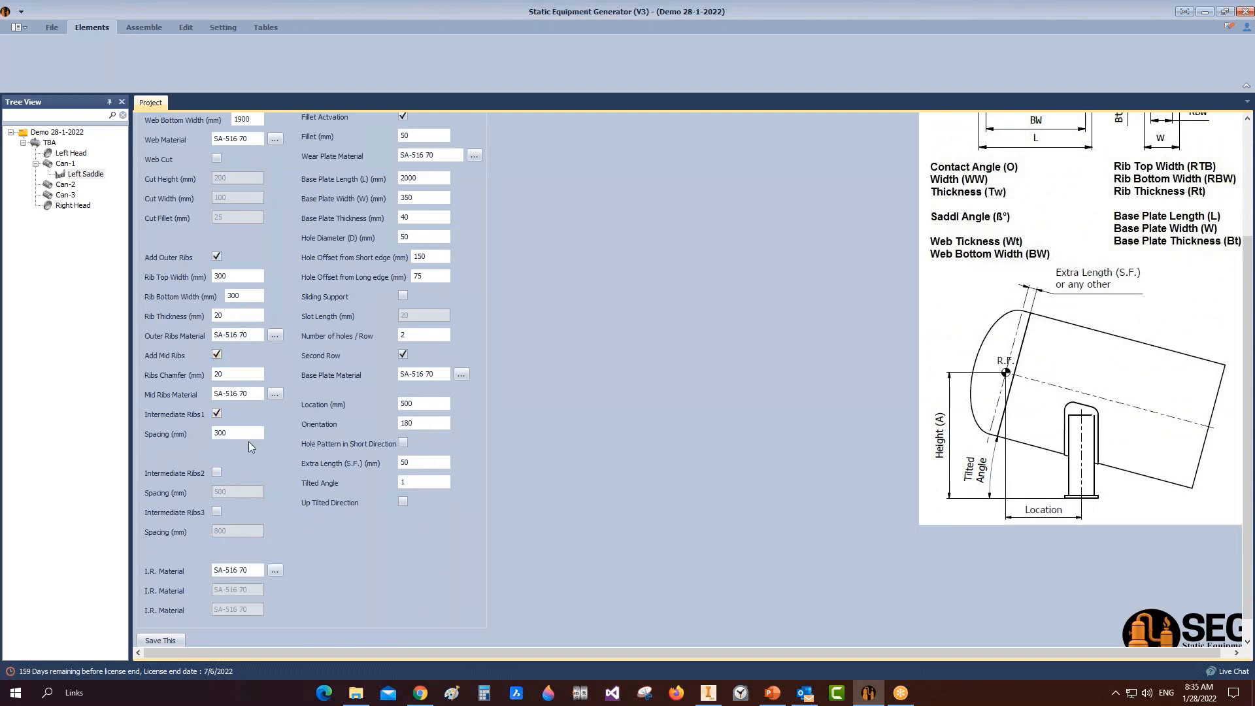
left_click_drag(240, 433, 165, 436)
type("1000")
scroll(186, 383, "down", 1)
left_click(172, 637)
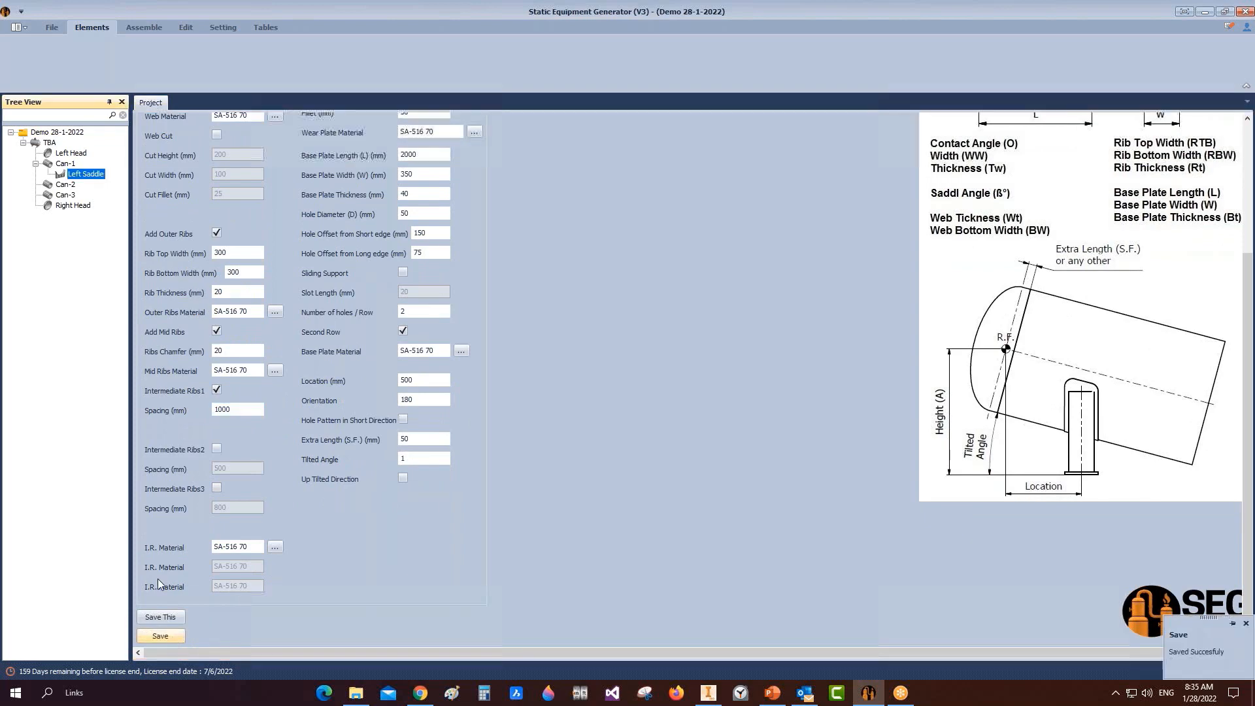
Step: Build the Left Saddle in Inventor from the Assemble tab and save the TBA assembly
left_click(141, 27)
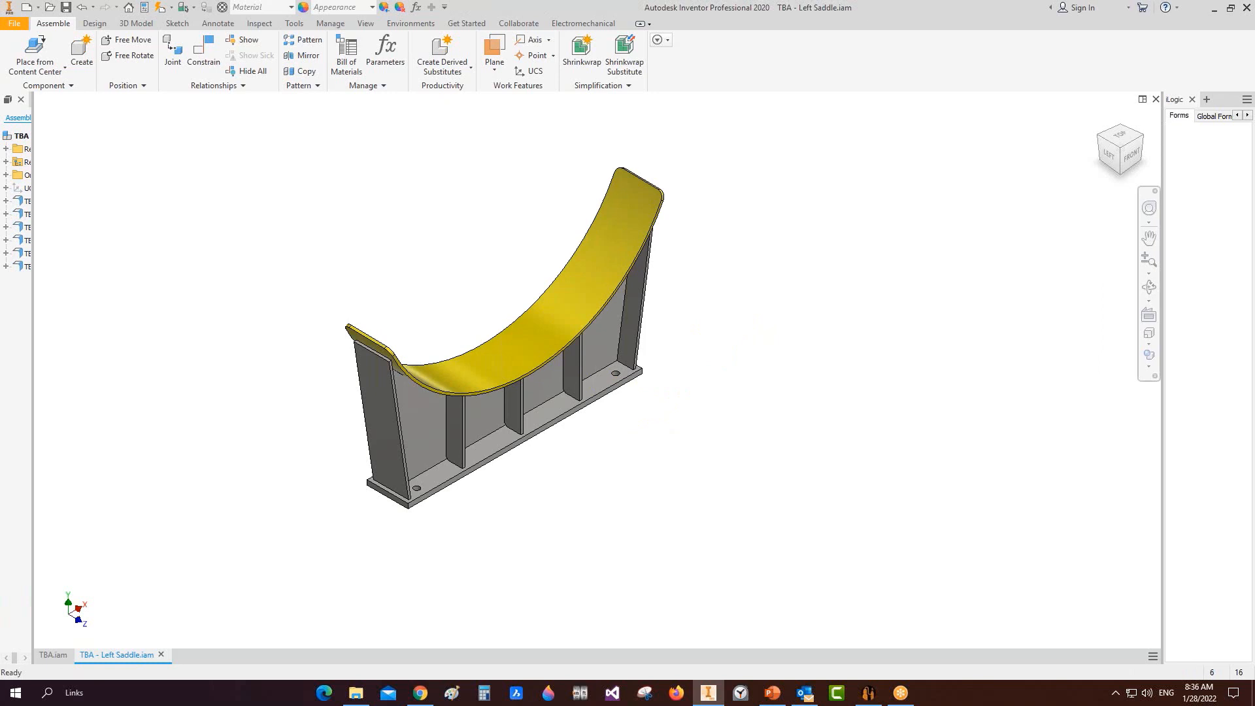
key("ctrl+s")
key("ctrl+s")
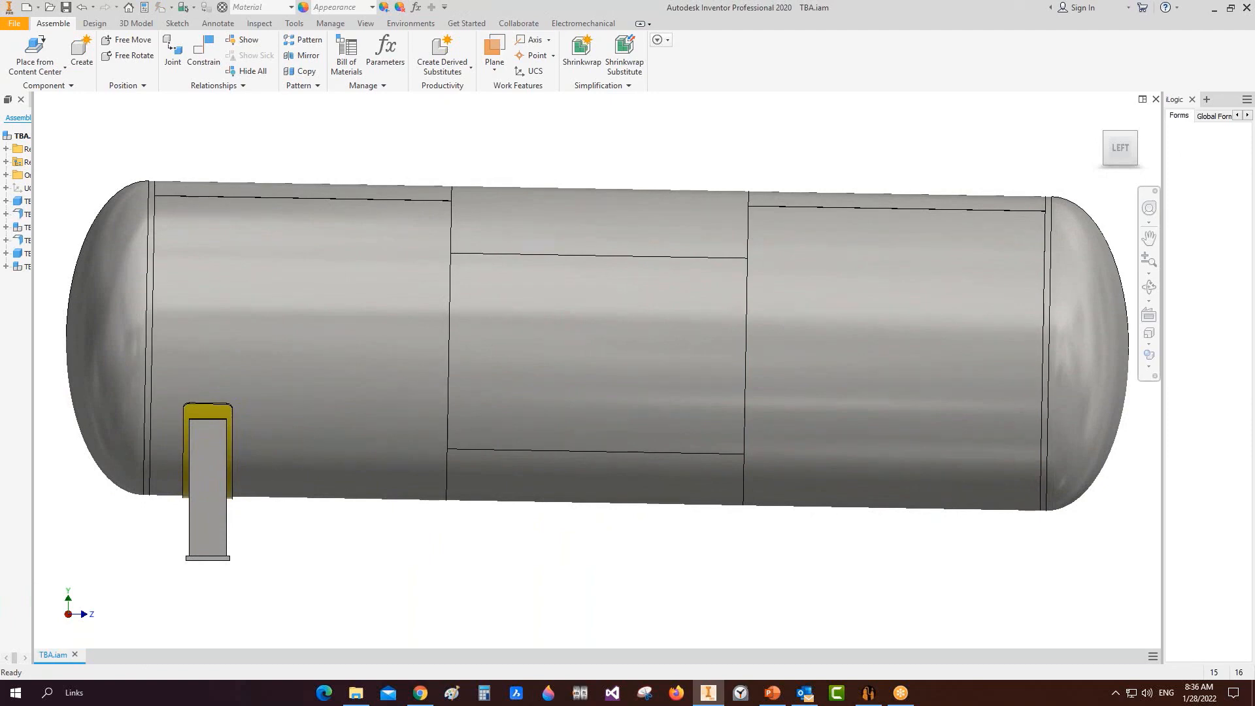
Step: Add a tilted Right Saddle under Can-1 using the same part as the Left Saddle
left_click(868, 693)
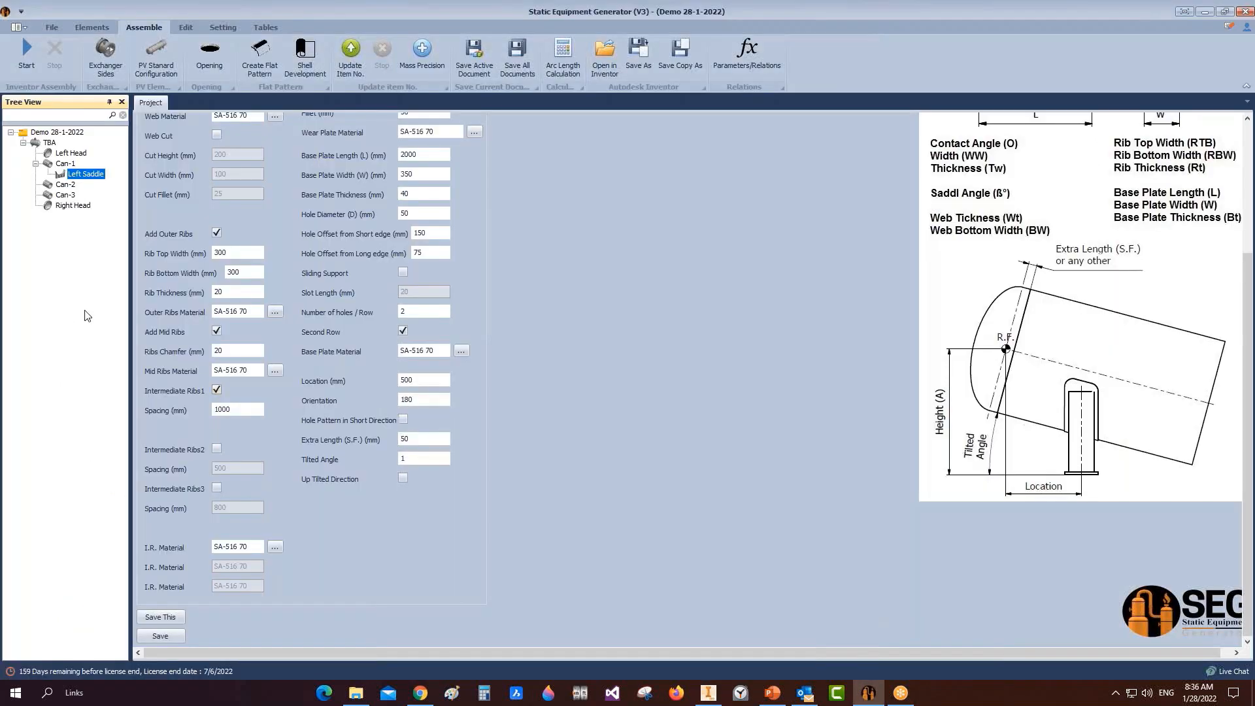
left_click(65, 164)
left_click(92, 27)
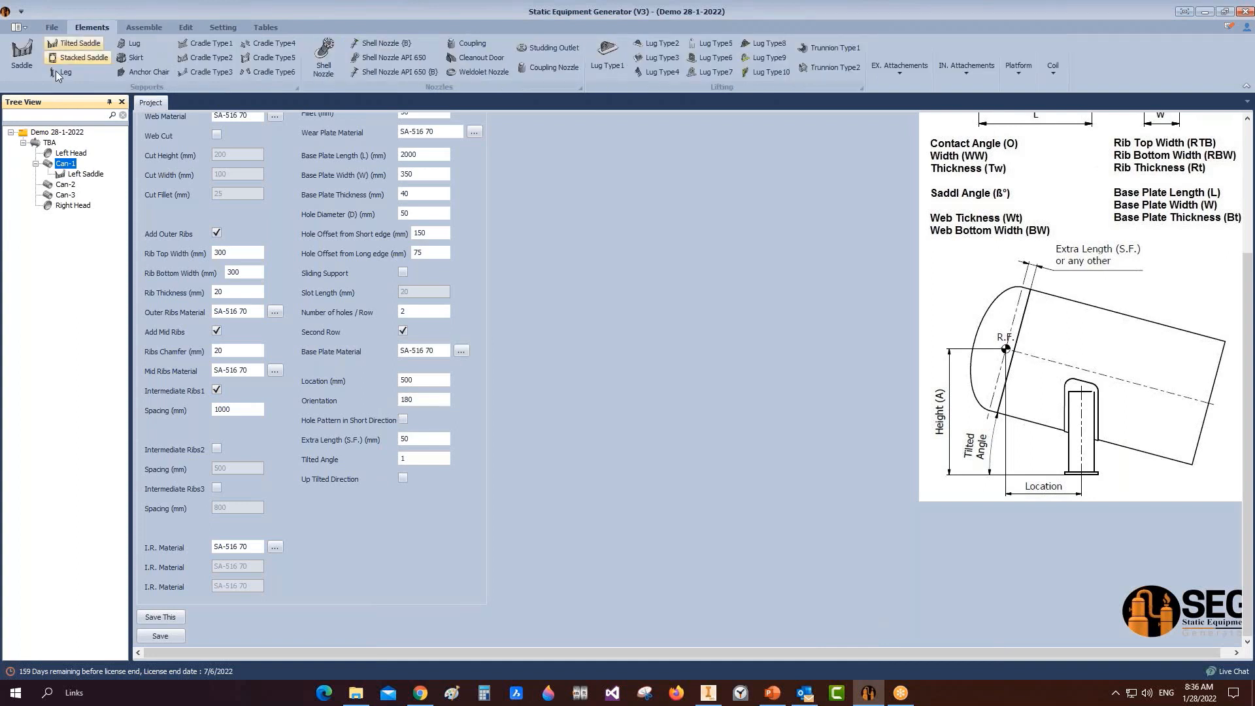
left_click(72, 43)
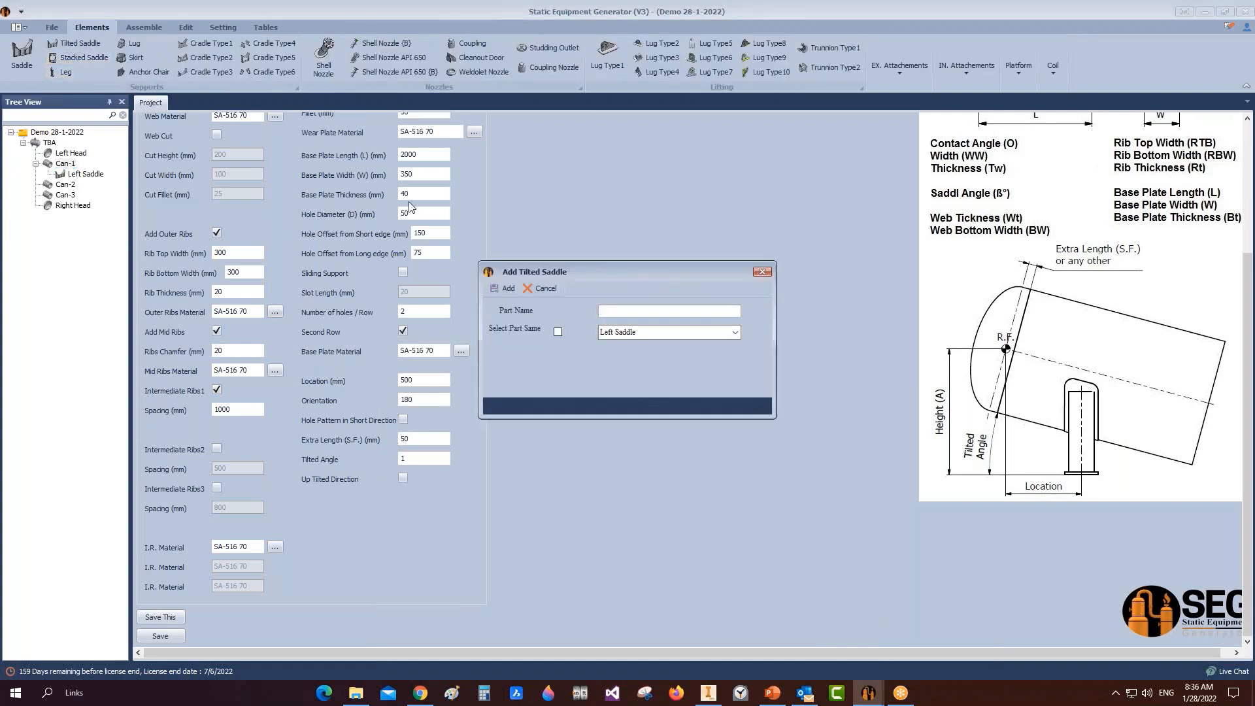
type("Right Saddle")
left_click(559, 332)
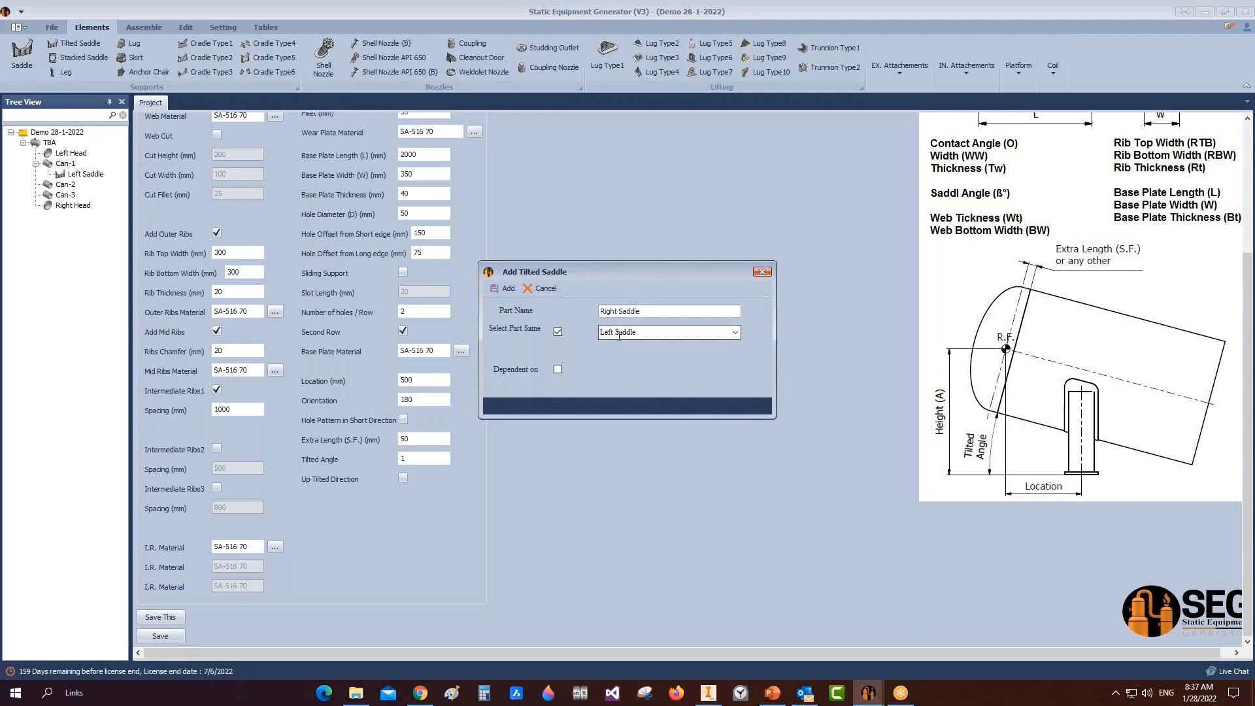
left_click(491, 292)
left_click(82, 184)
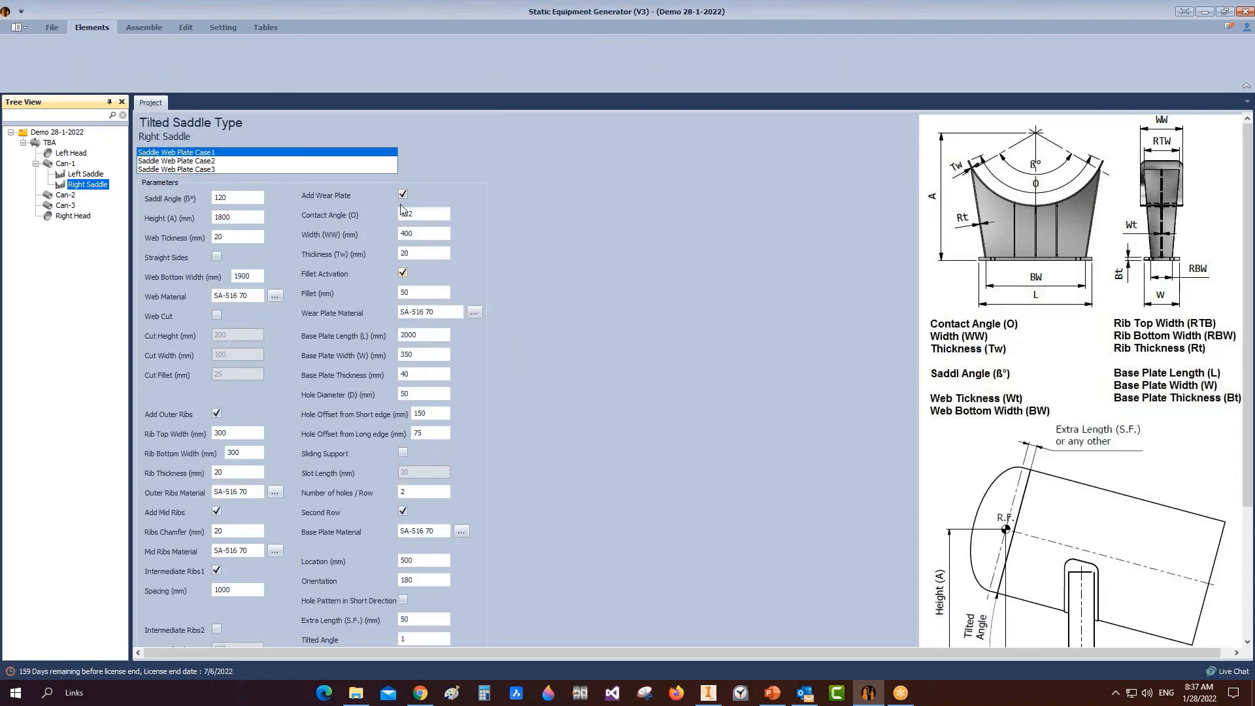
Step: Place the Right Saddle at 5200 mm as a sliding support with 35 mm slots
scroll(442, 584, "down", 3)
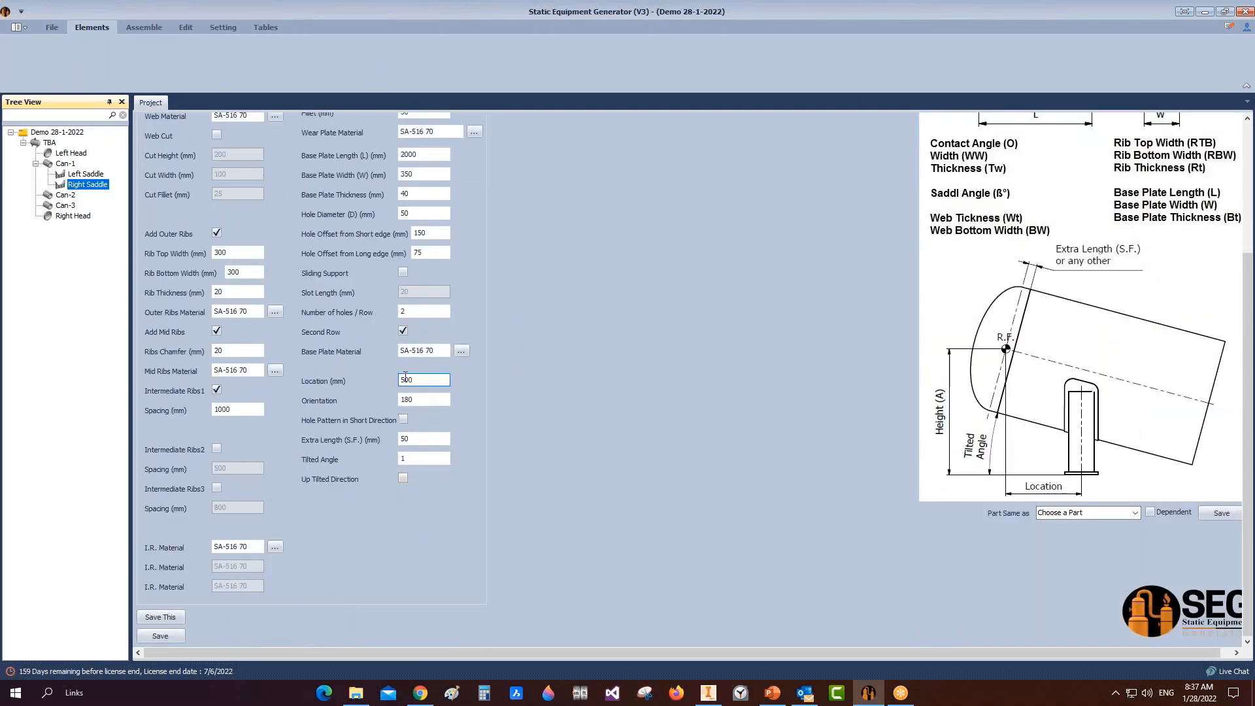
left_click(418, 381)
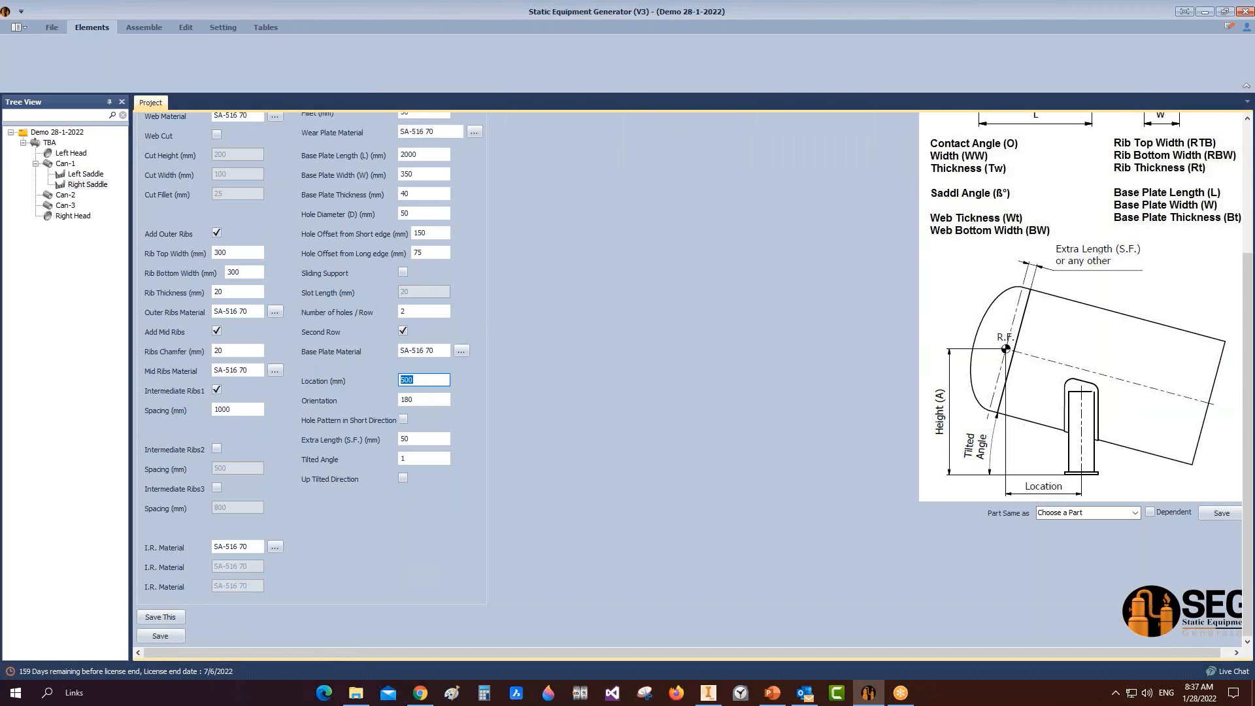
type("5200")
left_click(403, 272)
scroll(409, 276, "up", 2)
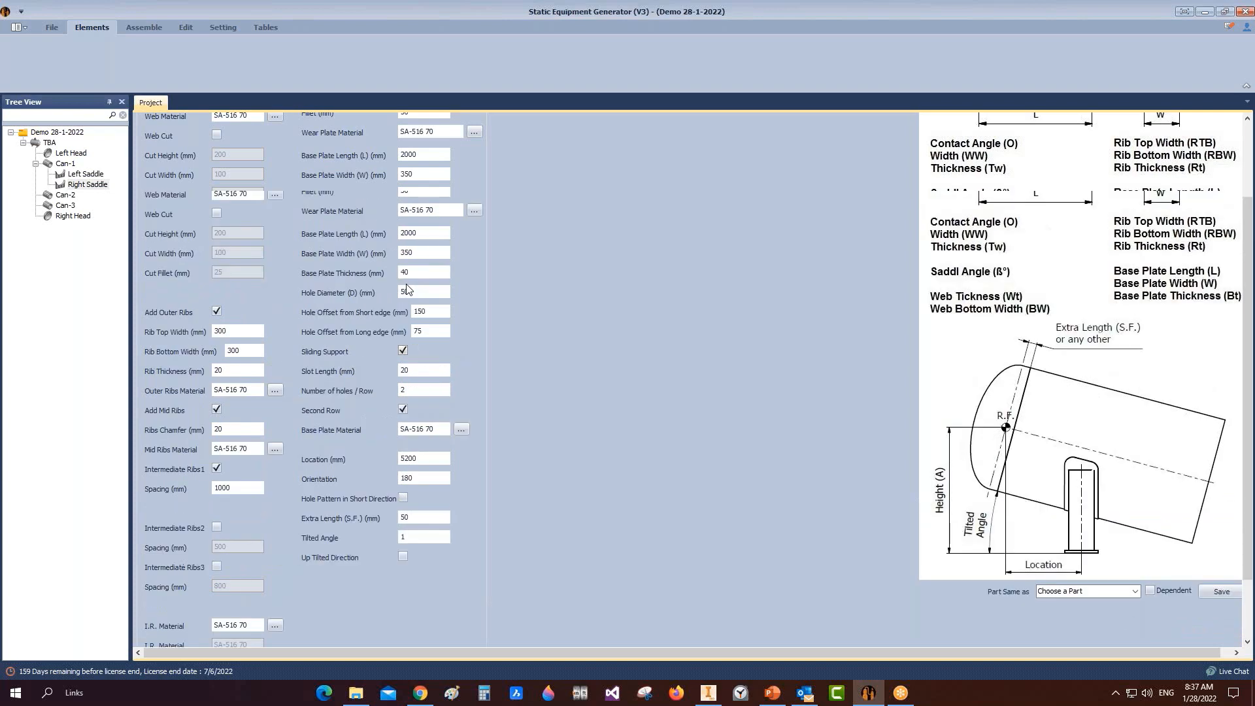
left_click(403, 432)
left_click(404, 431)
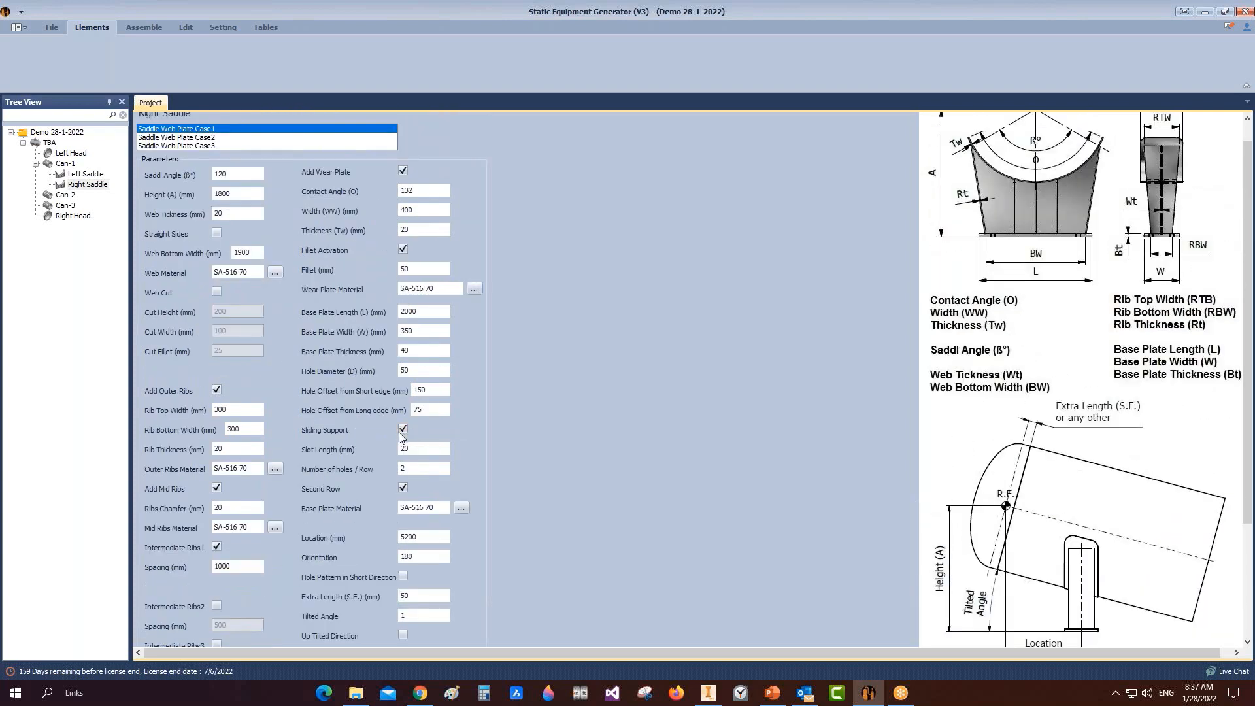
key("Tab")
type("35")
Step: Save the Right Saddle settings and start building it in Inventor
scroll(375, 456, "down", 3)
left_click(160, 635)
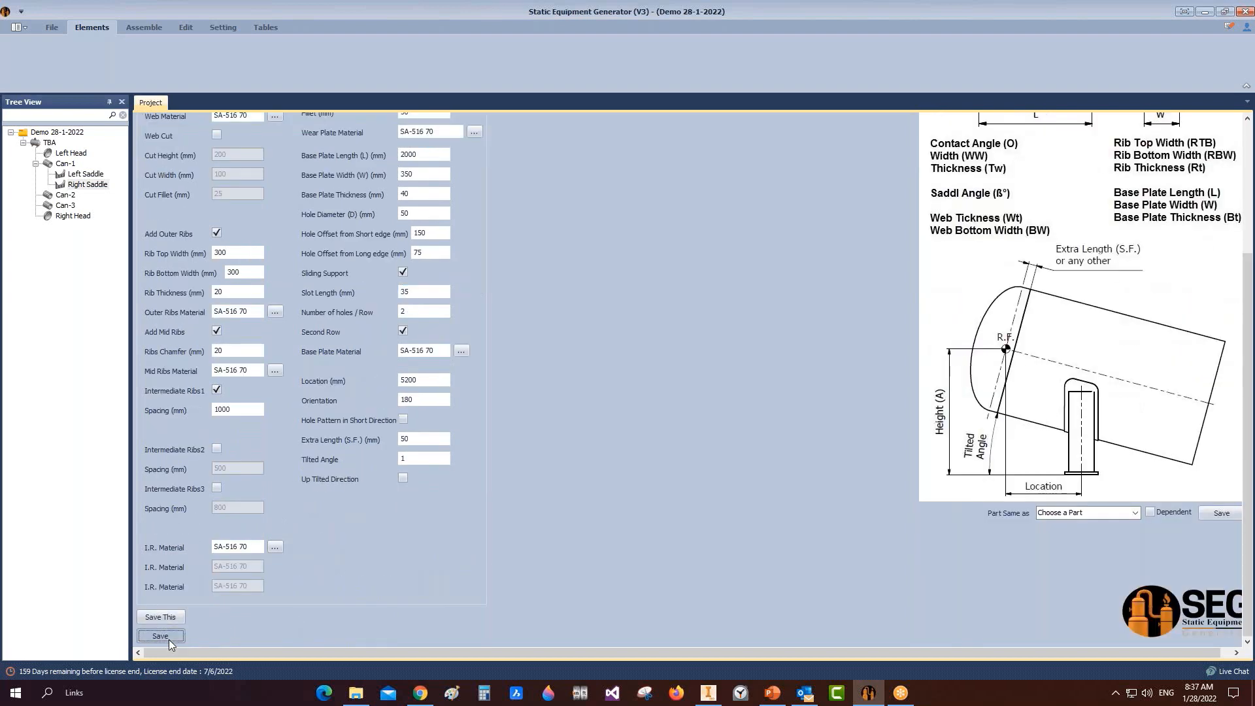
left_click(144, 27)
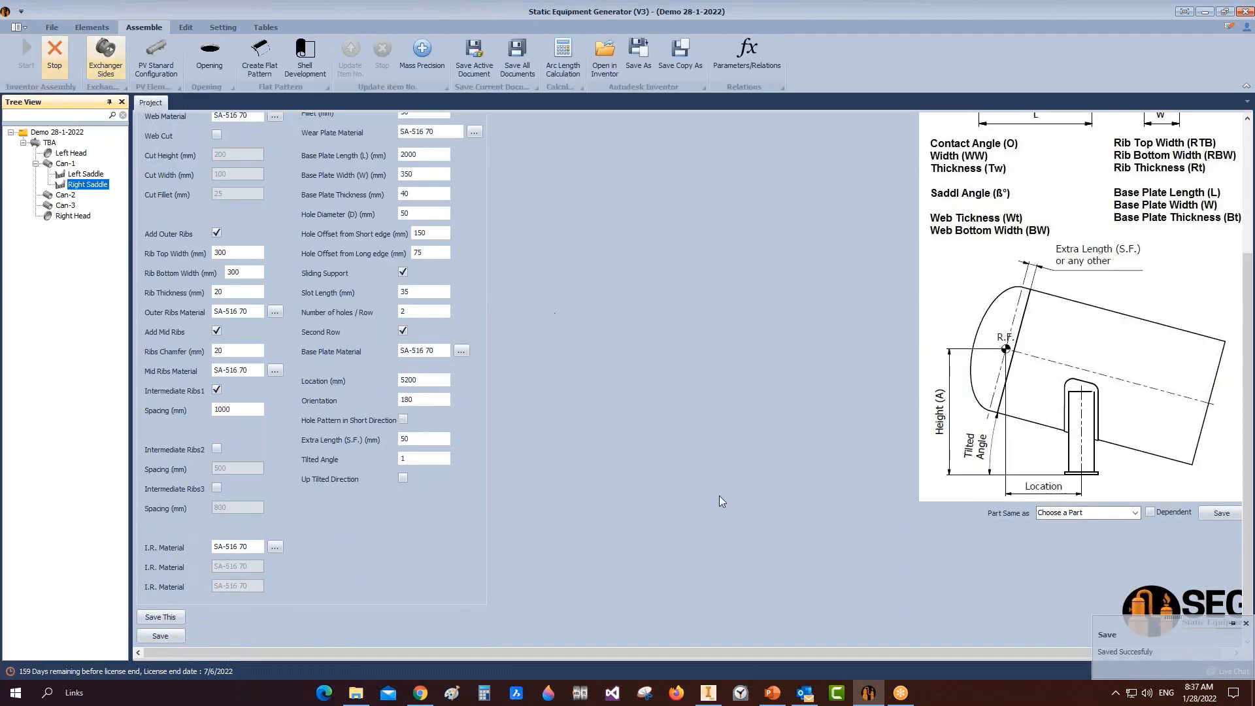
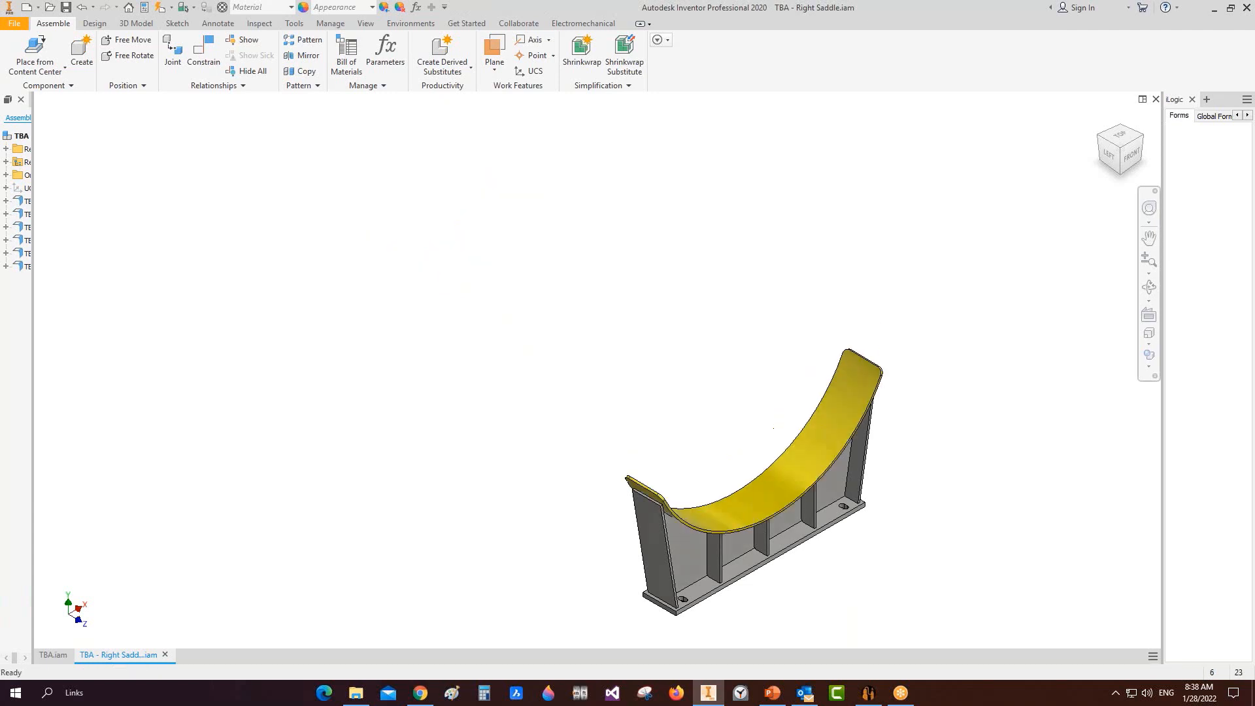
Step: Save Right Saddle.iam and orbit the TBA.iam tank to an angled view
key("ctrl+s")
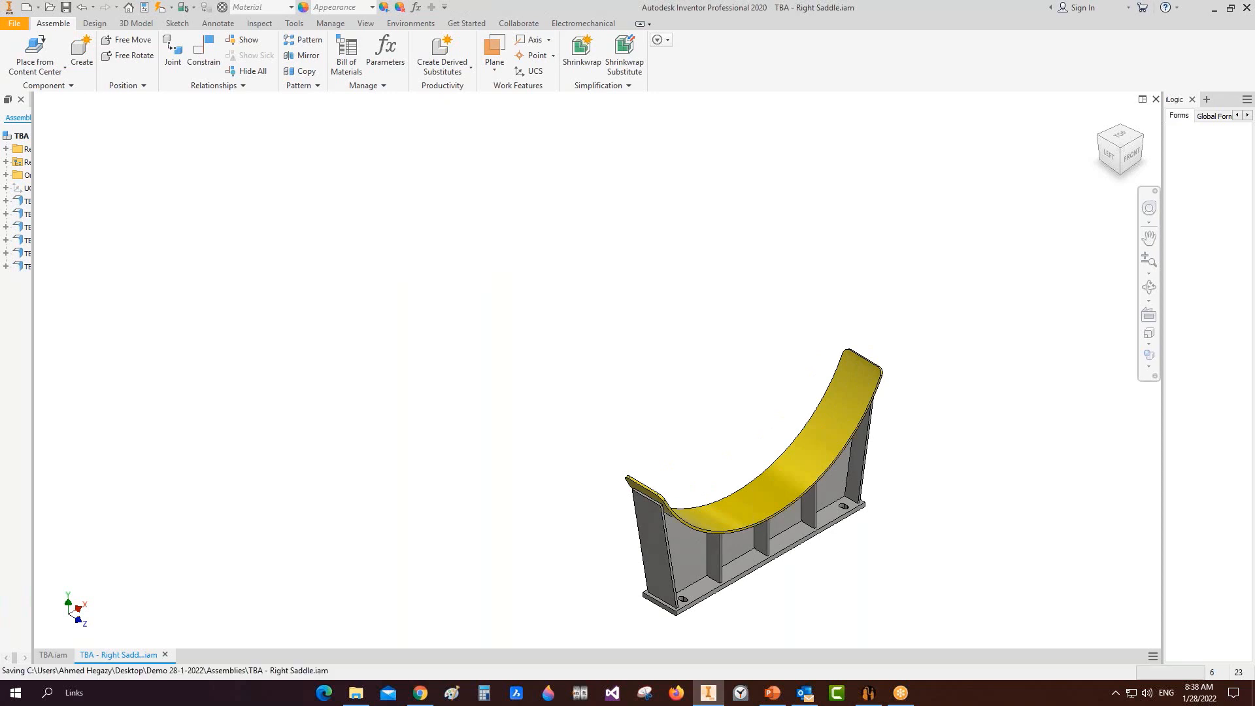
key("ctrl+s")
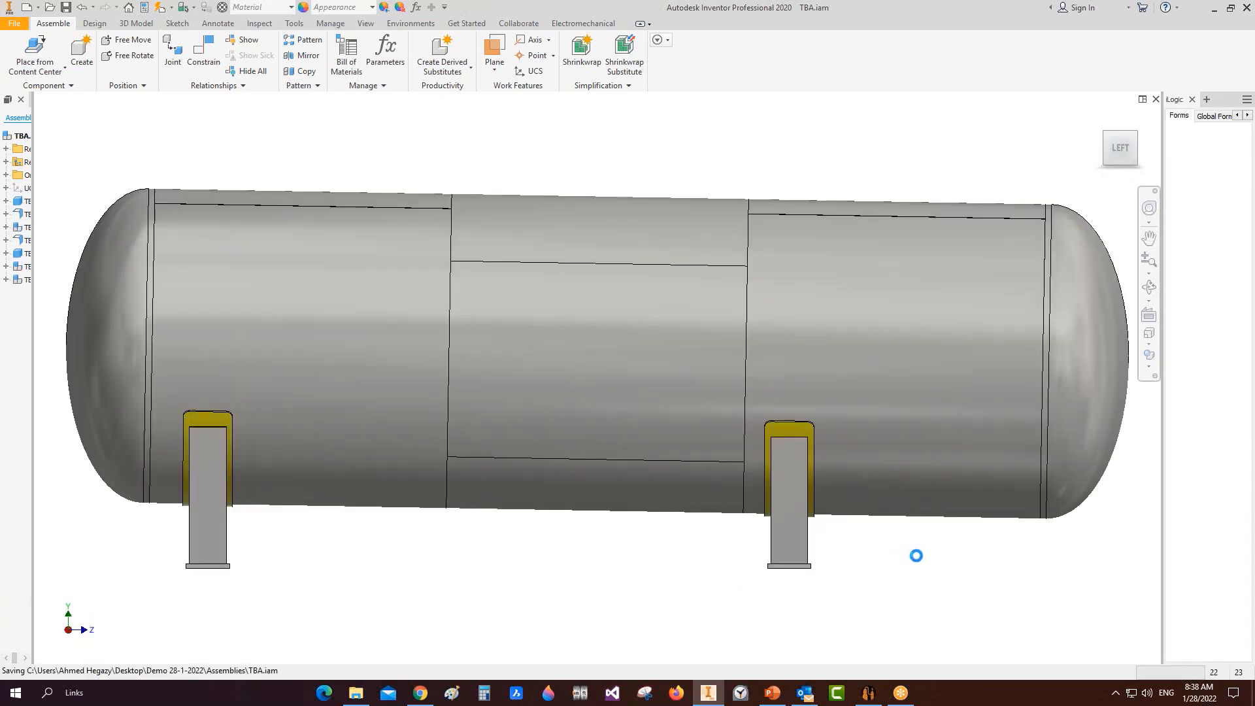
left_click(1157, 287)
left_click_drag(736, 384, 558, 471)
Step: Finish orbiting and bring up Windows Calculator beside Inventor
right_click(600, 383)
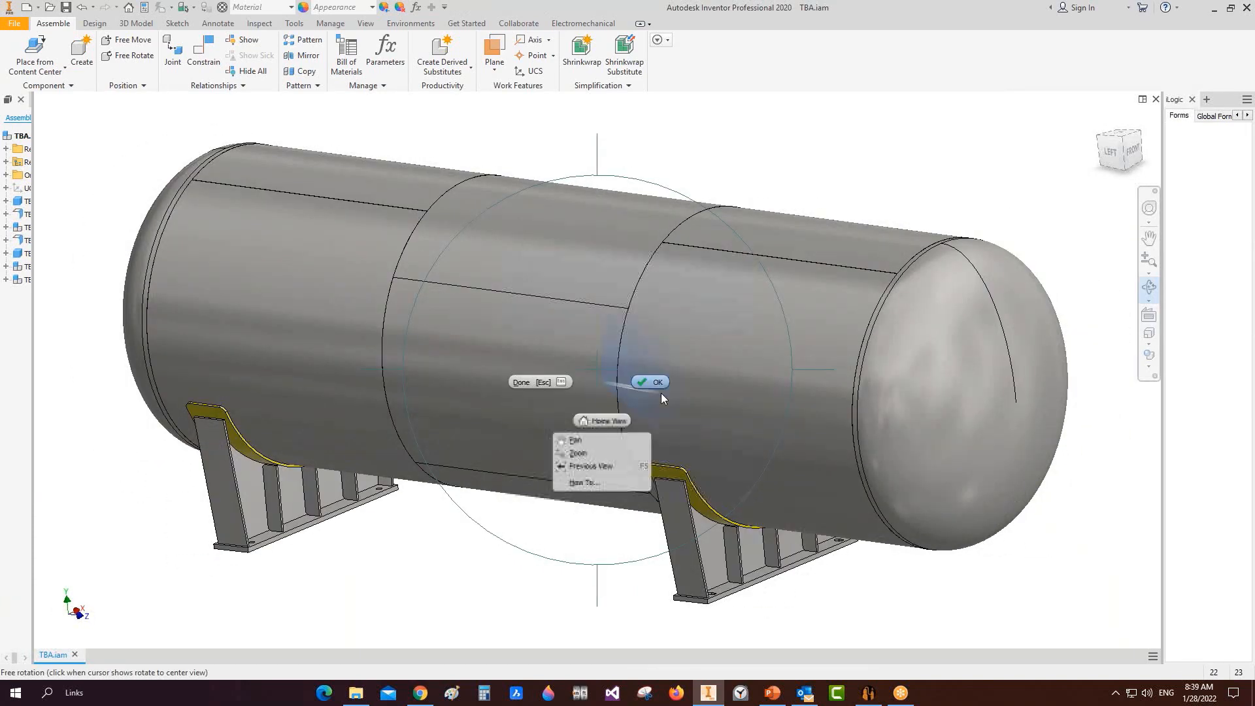
left_click(661, 394)
left_click(484, 693)
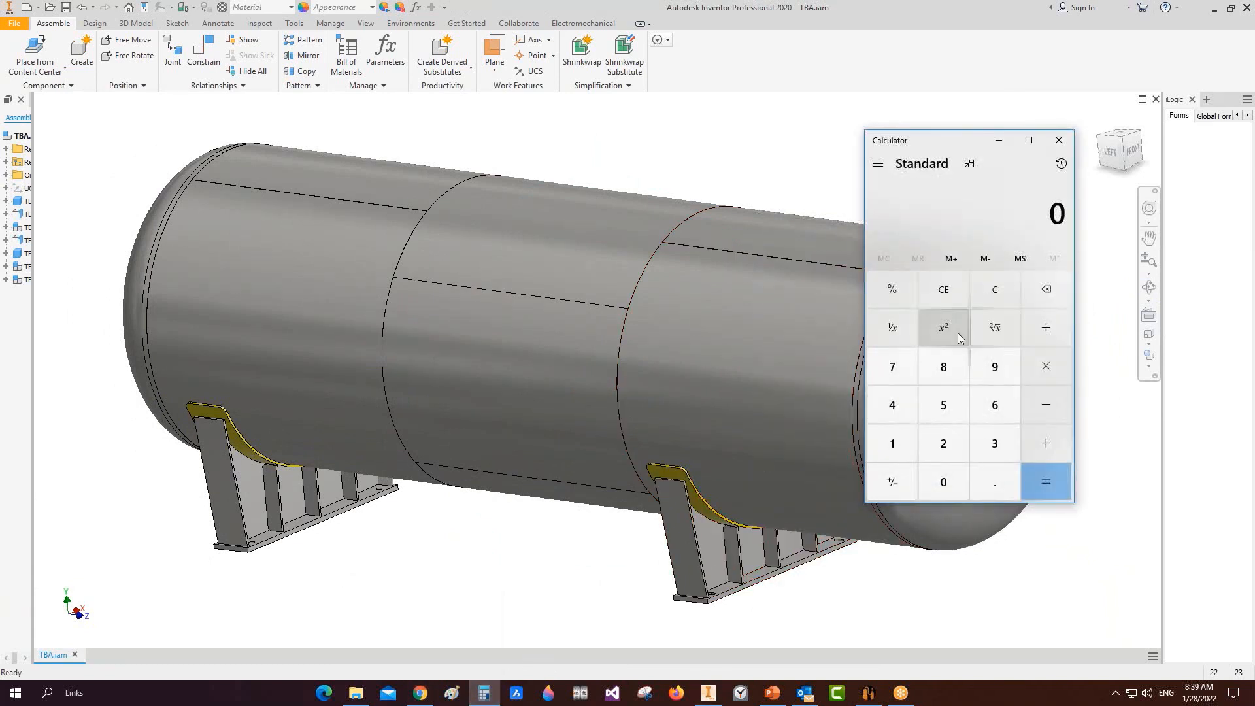
Step: Compute 2400 × 3 = 7200 in Calculator
left_click(944, 444)
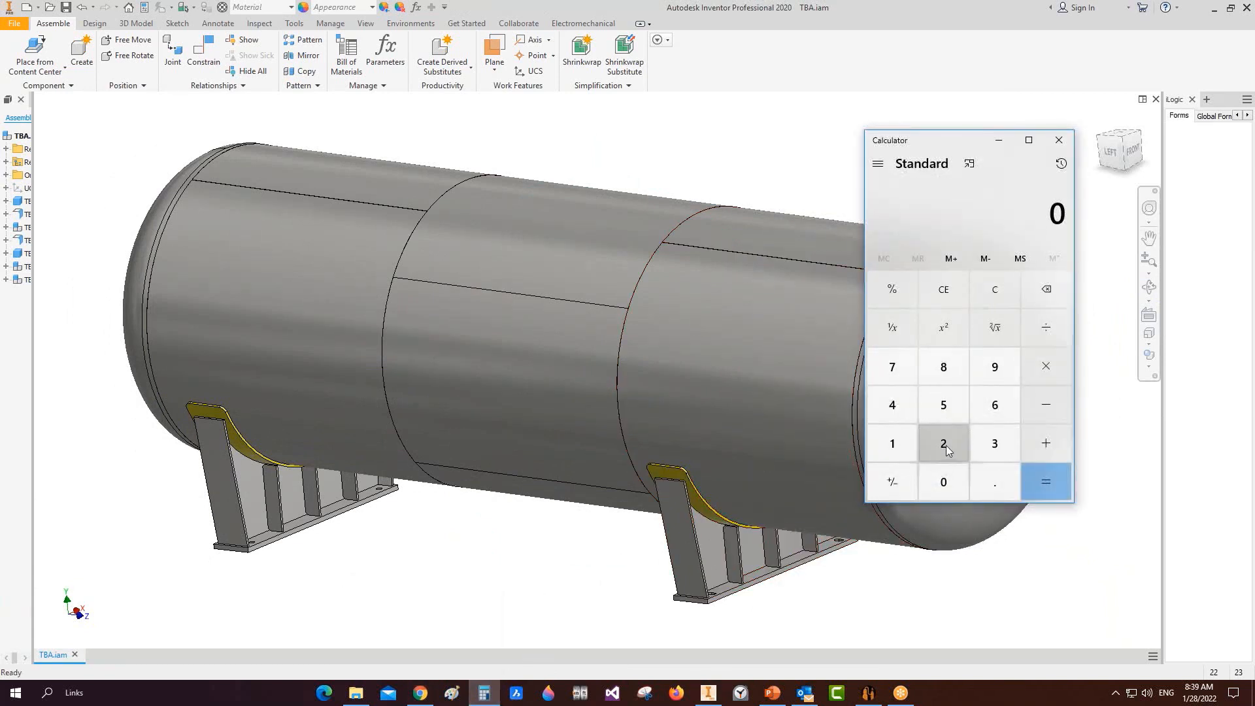
left_click(896, 404)
double_click(941, 482)
left_click(1046, 366)
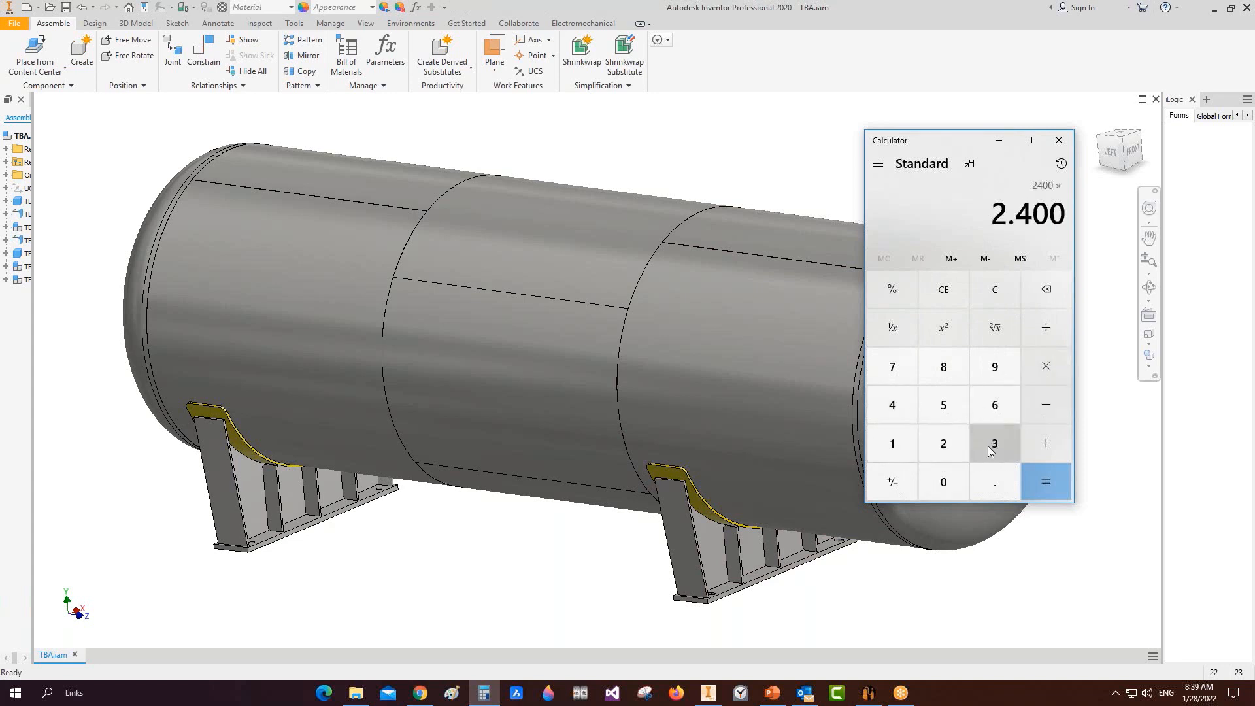
left_click(995, 444)
left_click(1047, 477)
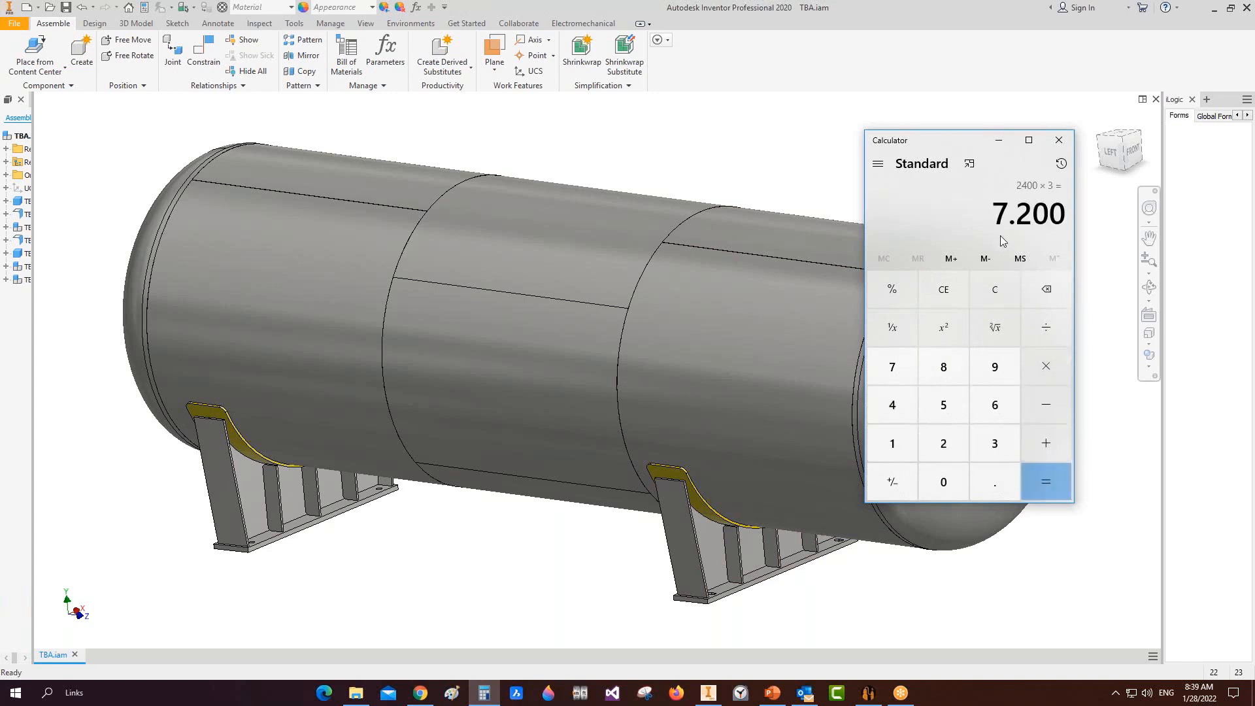
Step: Subtract 500 to get 6700, then return to Static Equipment Generator
left_click(1050, 334)
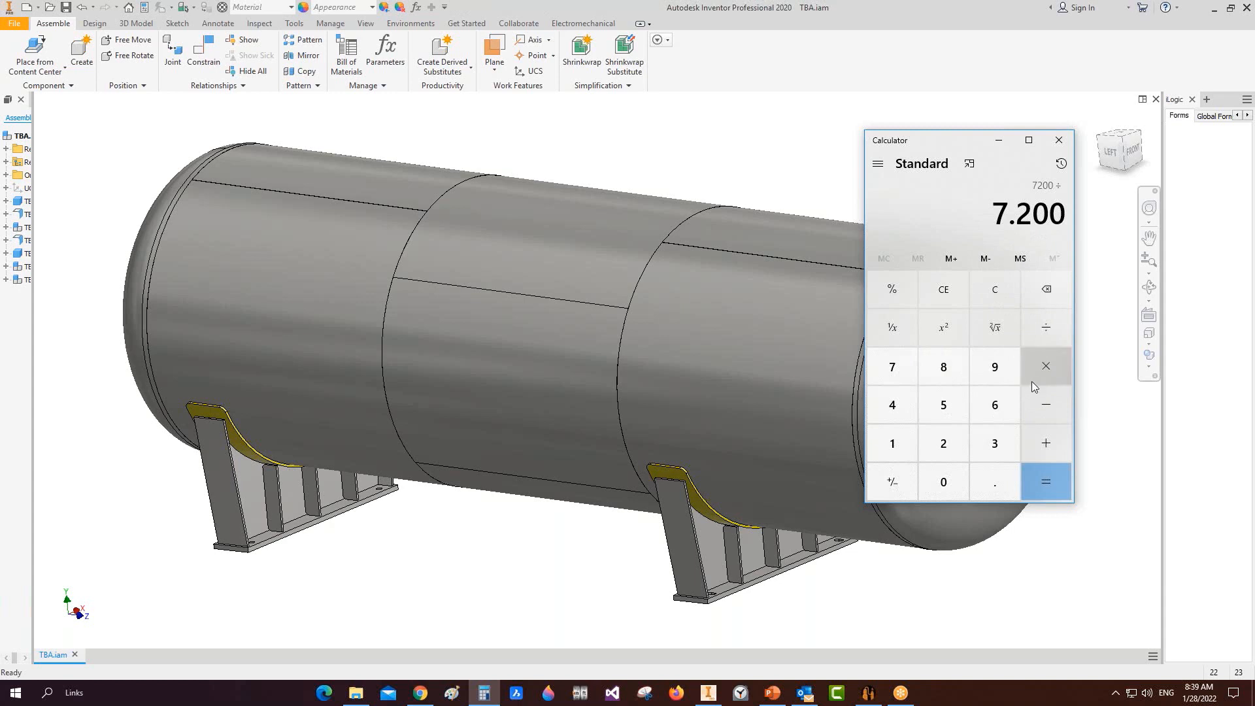
left_click(1041, 396)
left_click(944, 406)
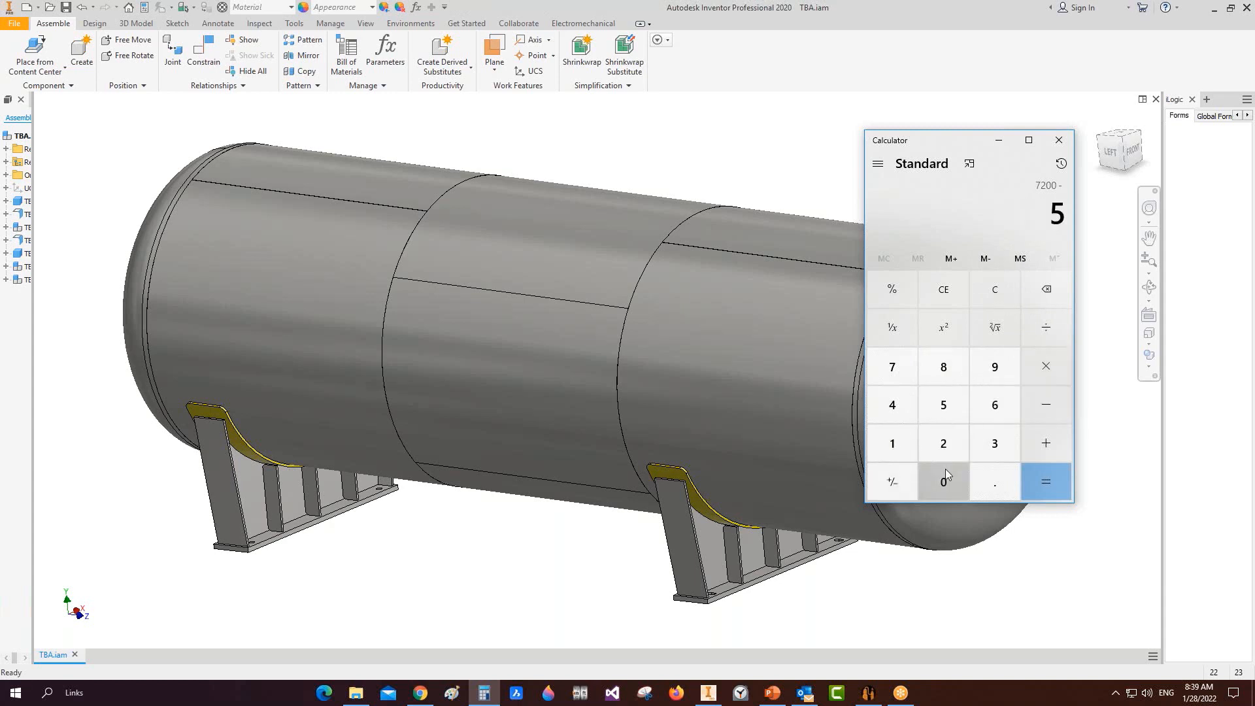
double_click(945, 477)
left_click(1046, 475)
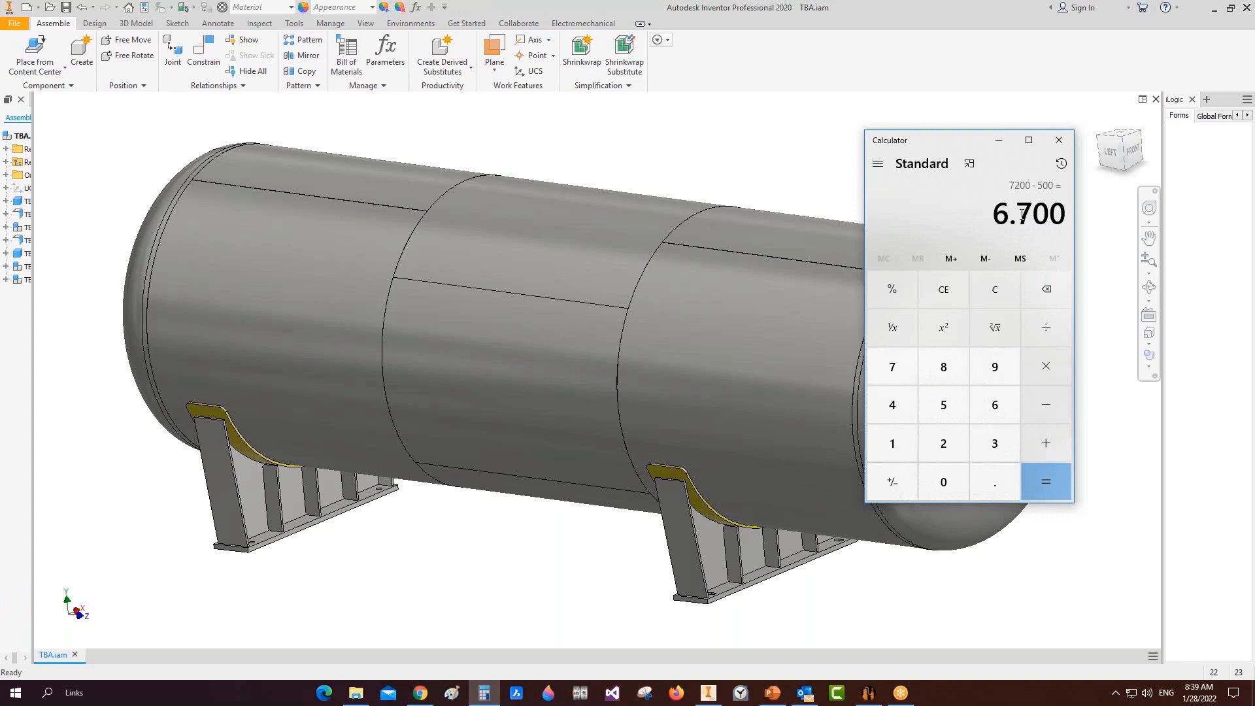
left_click(1111, 152)
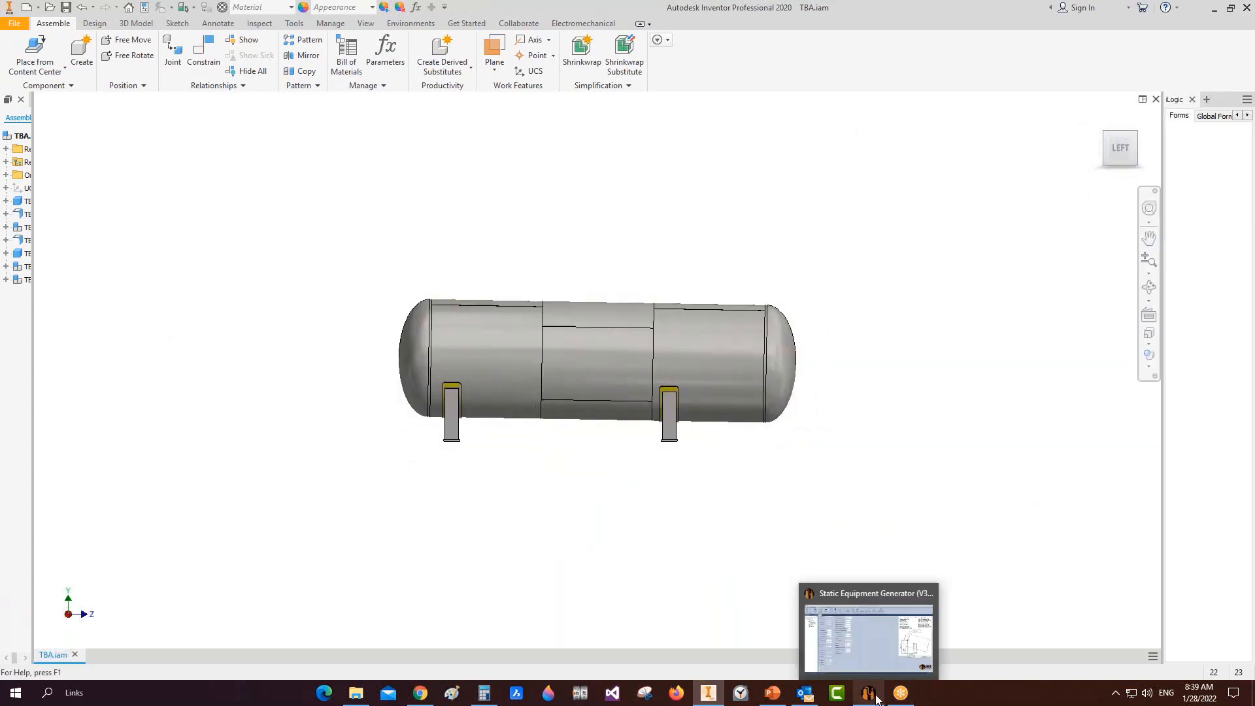
left_click(868, 692)
Step: Change the Right Saddle location from 5200 to 6700 and save
left_click(432, 380)
left_click_drag(433, 380, 311, 380)
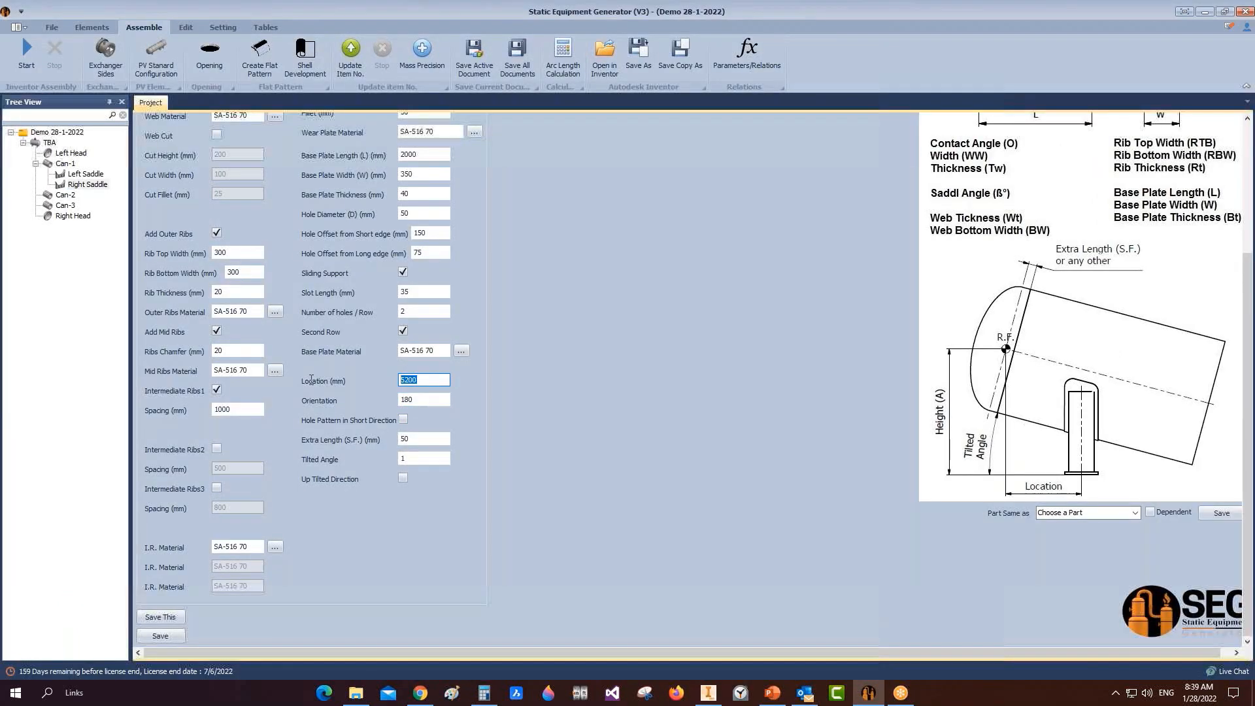
type("67")
left_click(153, 637)
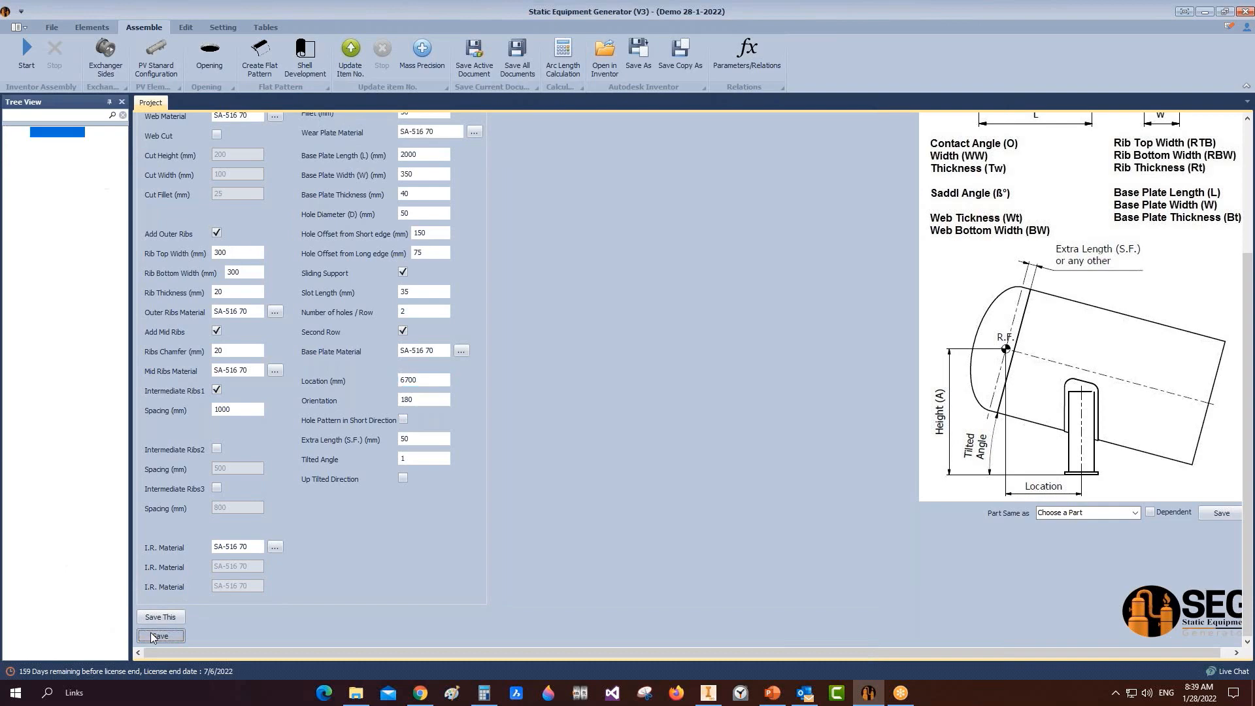
Step: Review the Left Saddle settings at 500, then reselect Can-1 in the tree
left_click(88, 27)
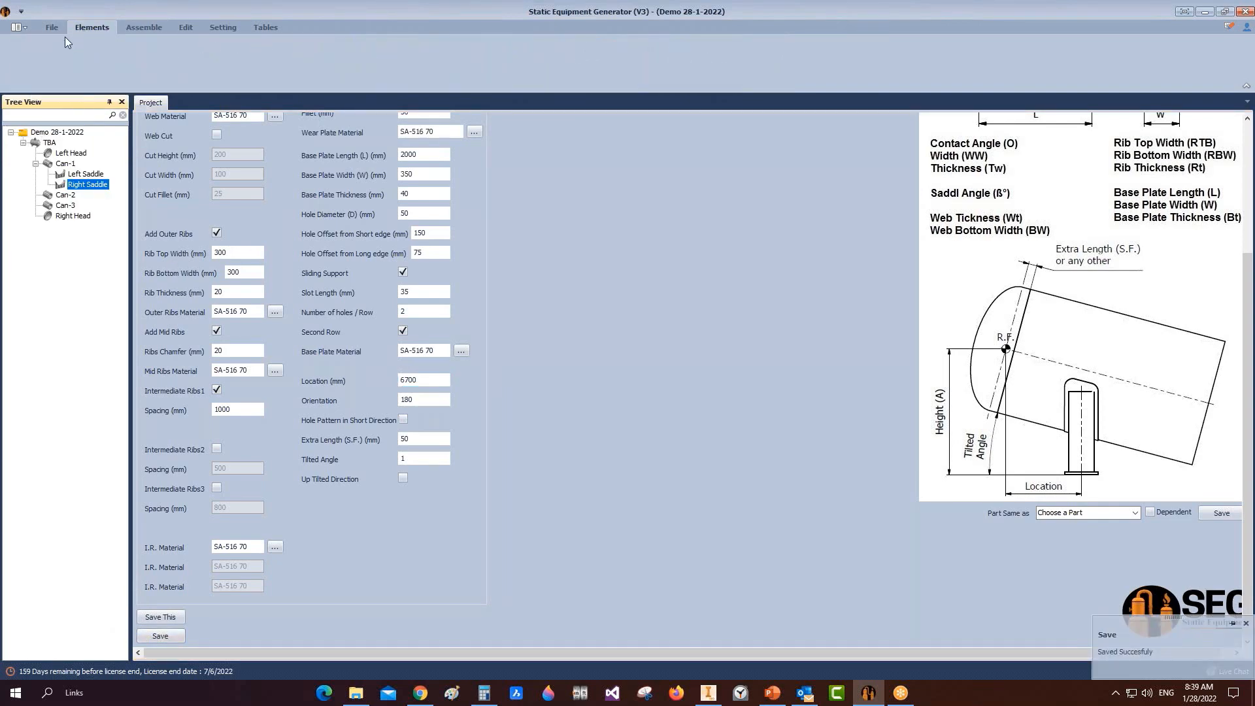
left_click(64, 165)
left_click(134, 29)
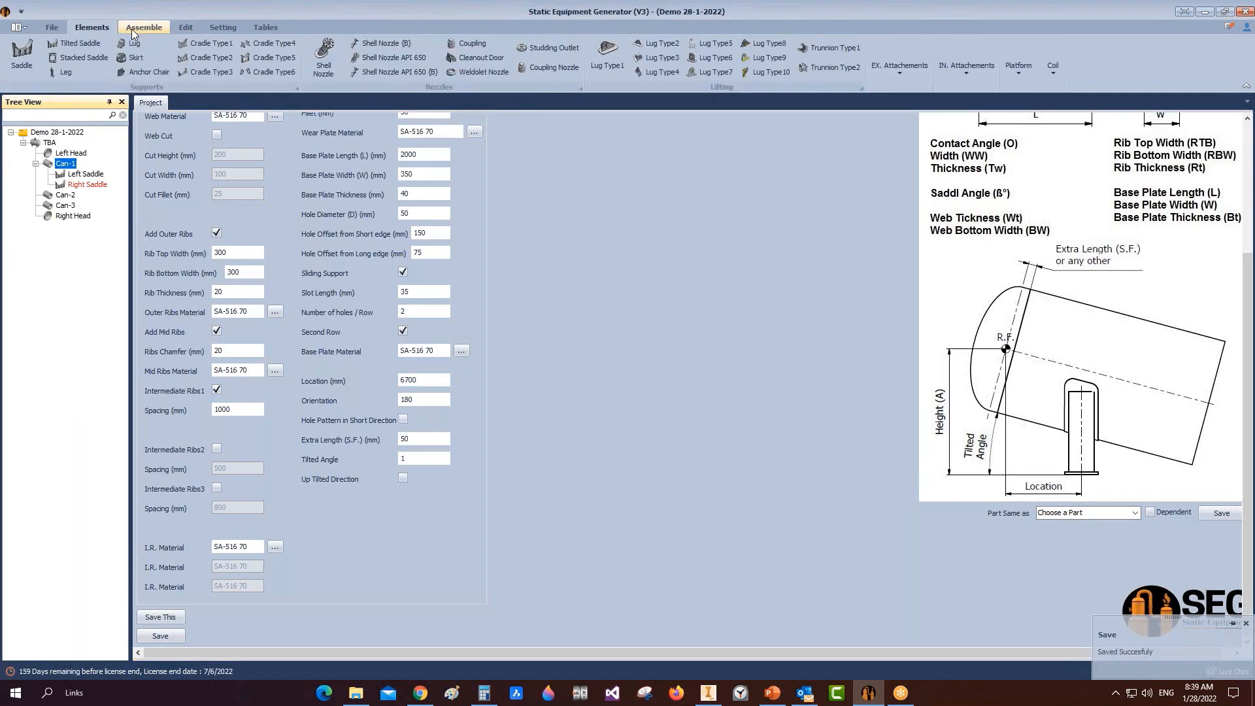
left_click(84, 174)
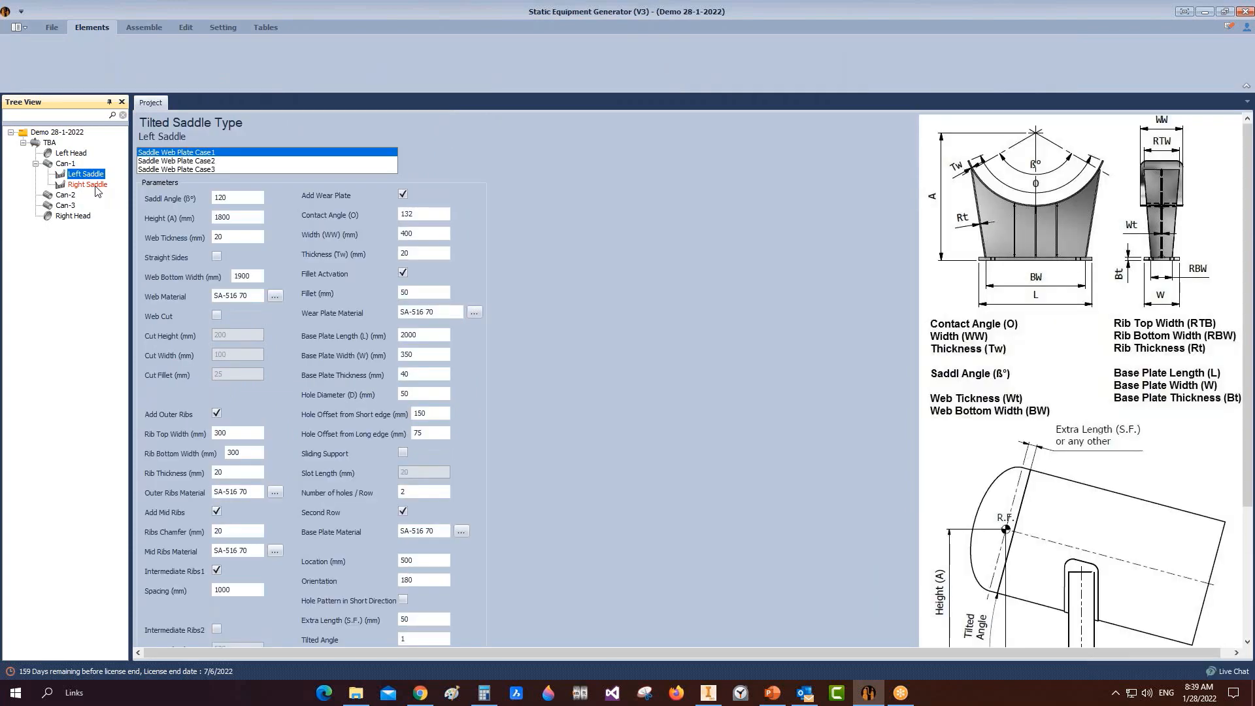
left_click(65, 163)
left_click(157, 30)
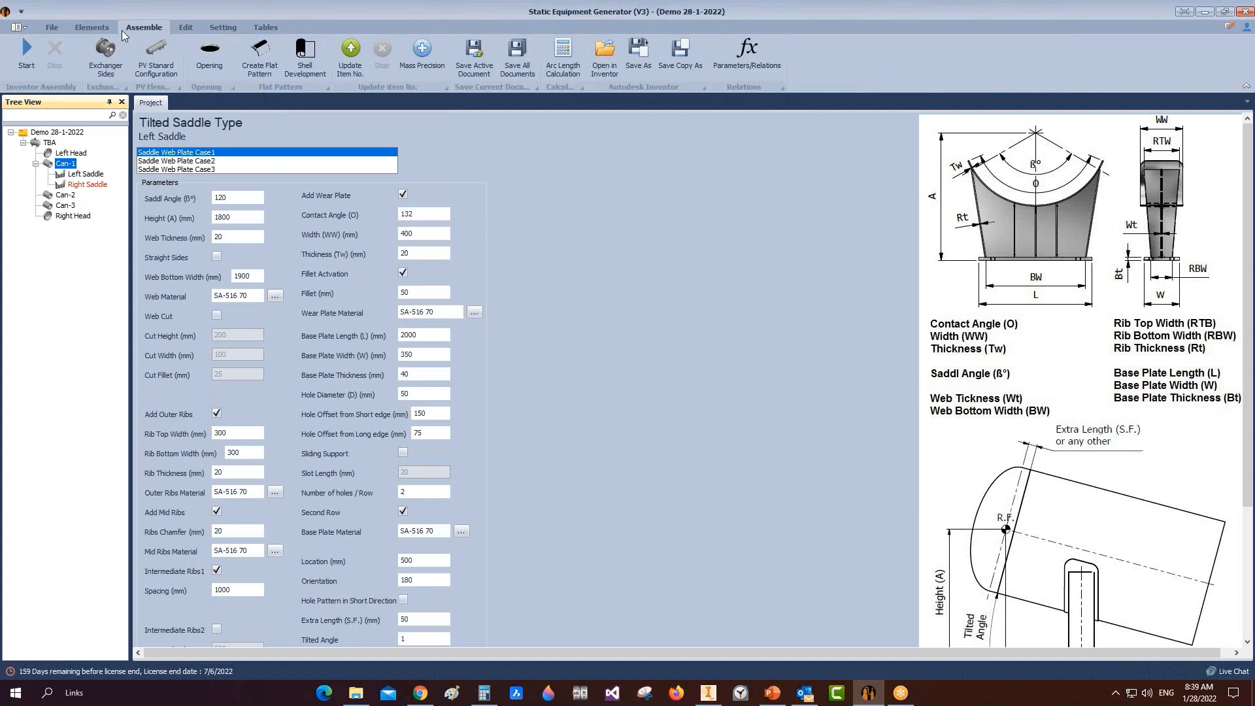
left_click(92, 28)
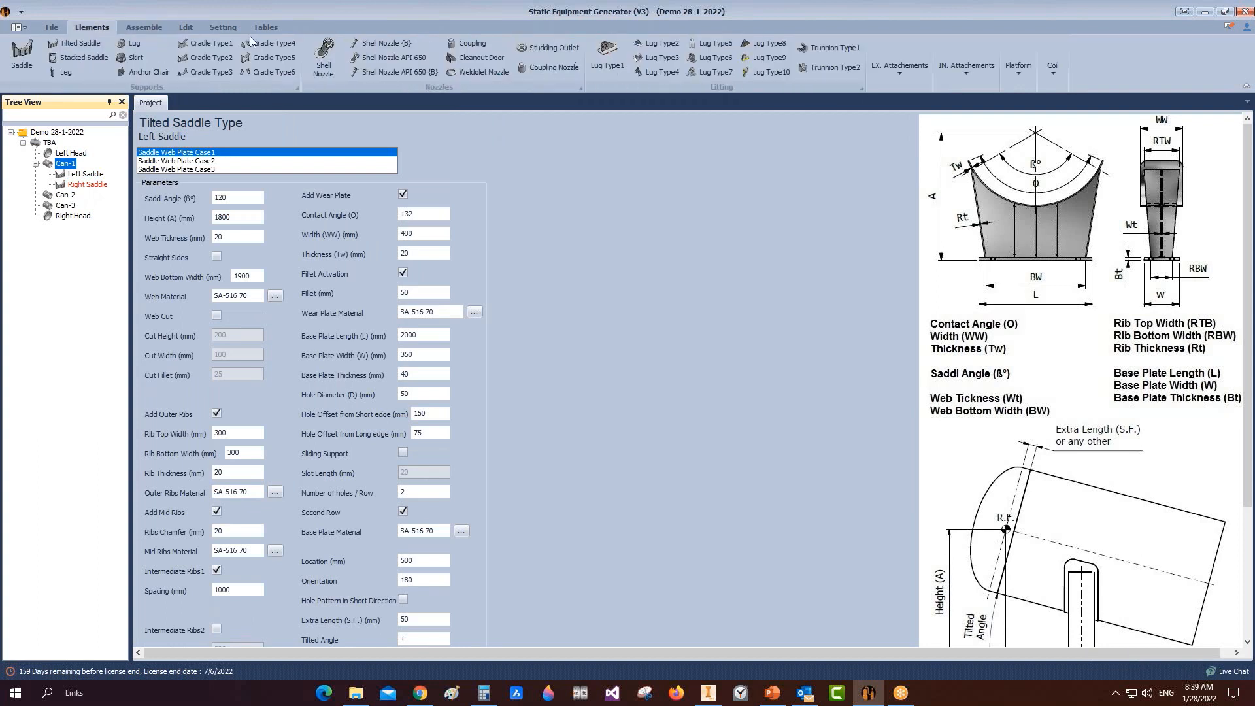
Step: Add a shell nozzle named N1 under Can-1 and open its settings
left_click(325, 62)
type("N")
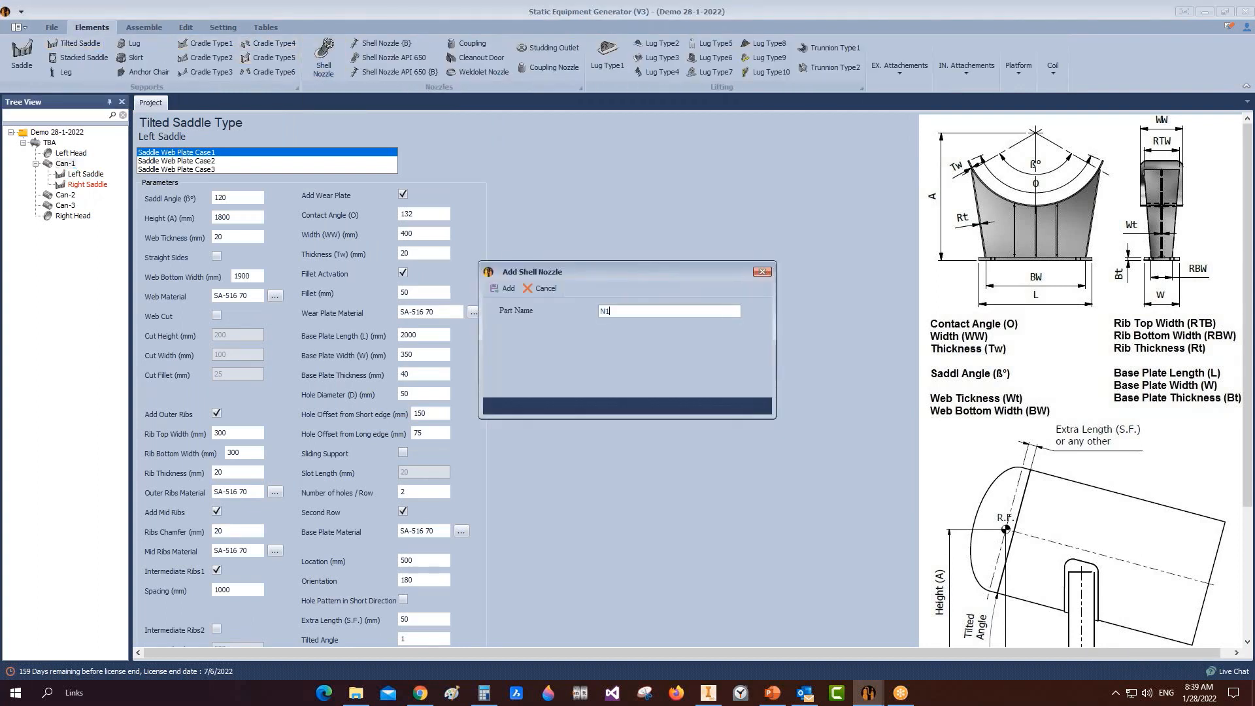
type("1")
left_click(505, 288)
left_click(63, 195)
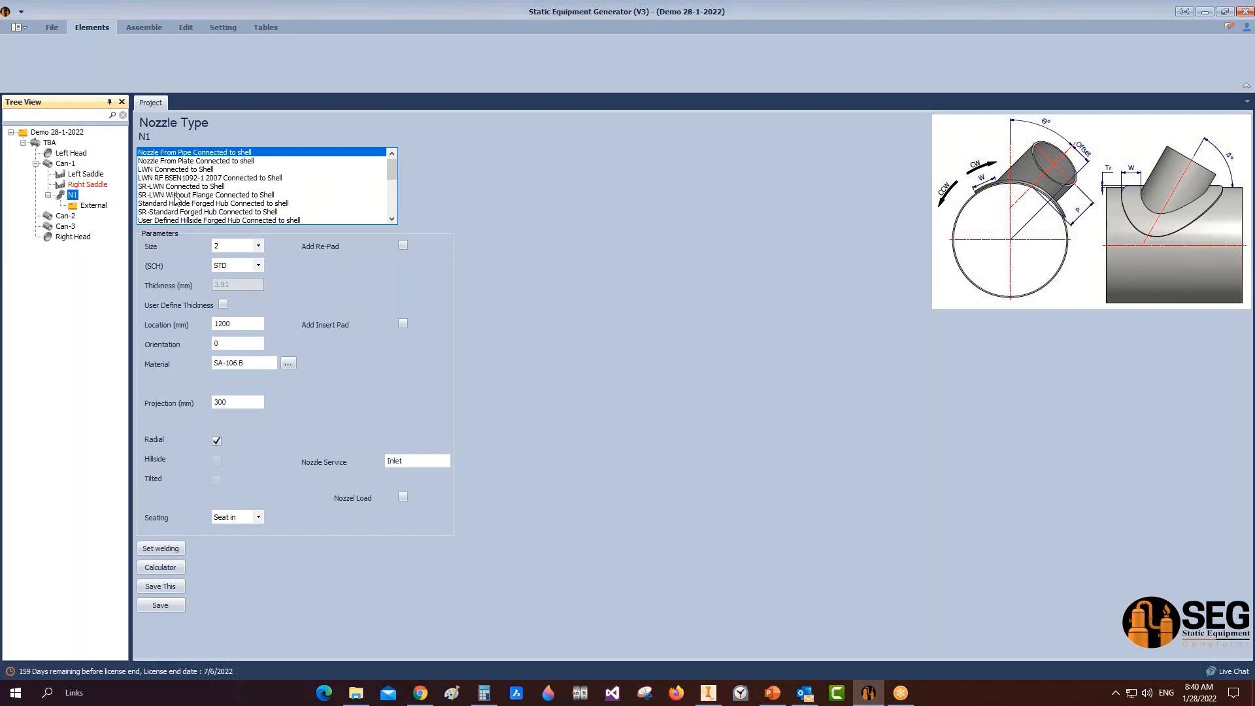
Step: Set nozzle N1 to size 10 and schedule 80, and enable a re-pad
left_click(196, 153)
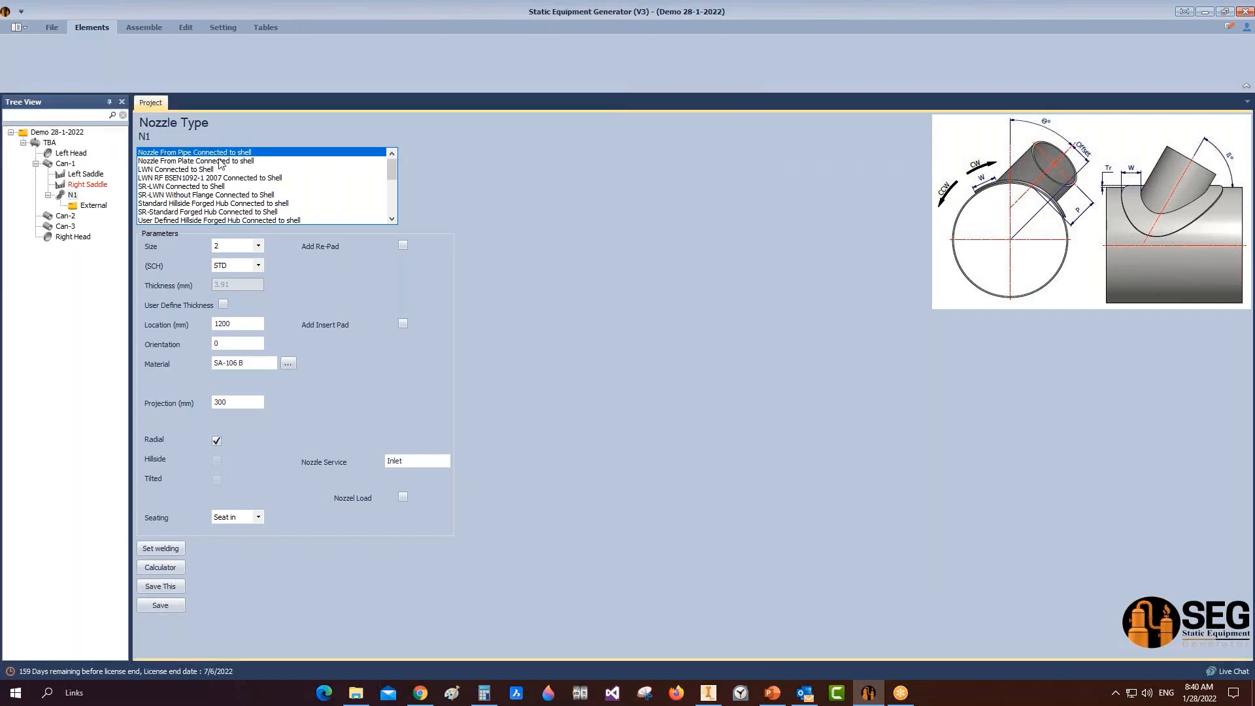
left_click(258, 247)
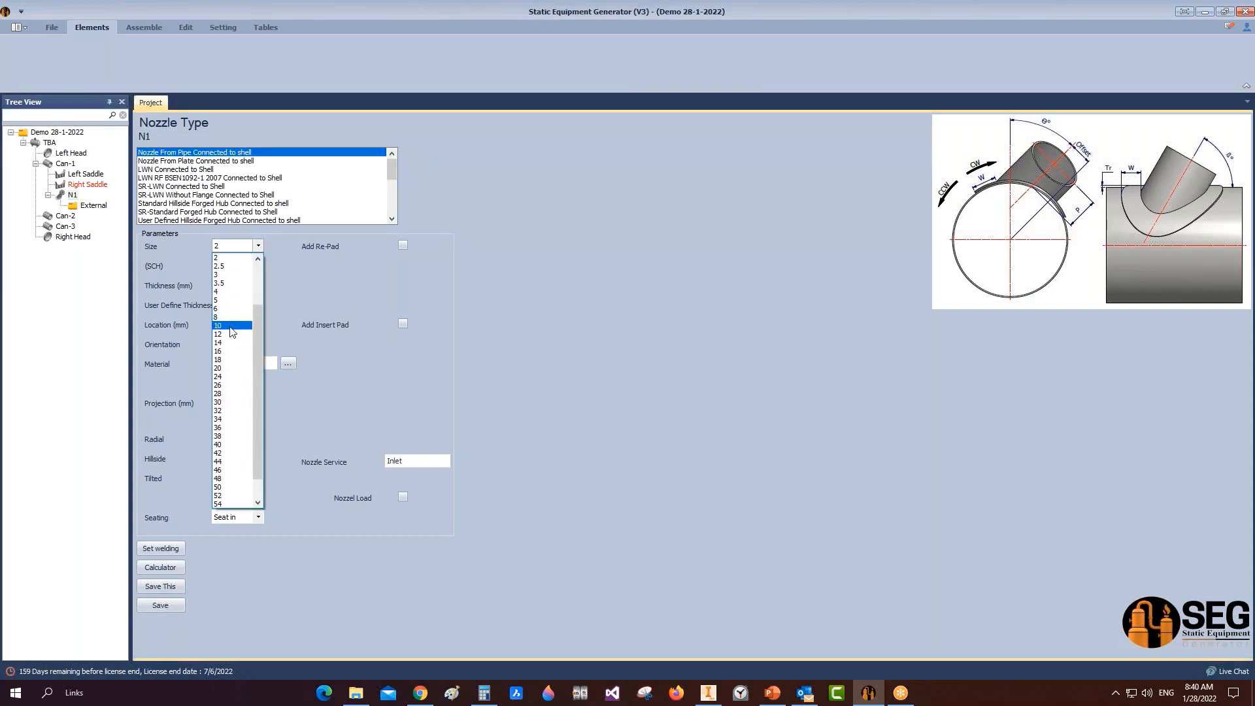
left_click(232, 326)
left_click(259, 266)
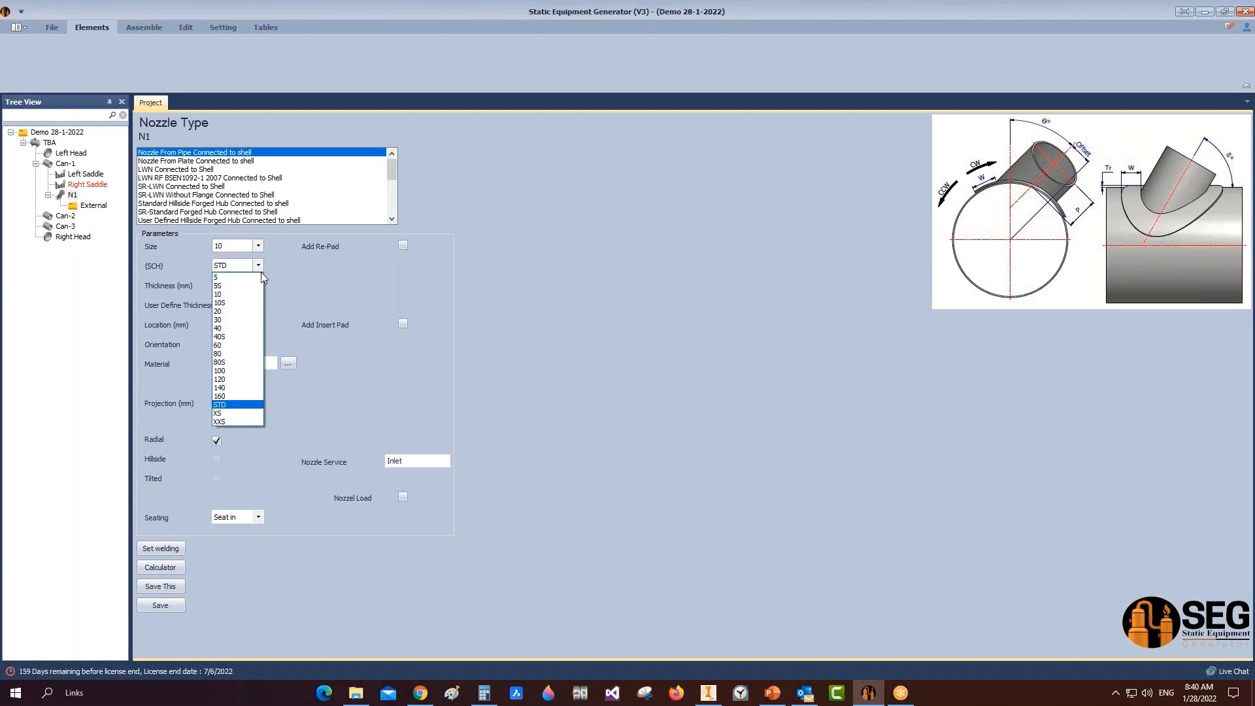
left_click(235, 355)
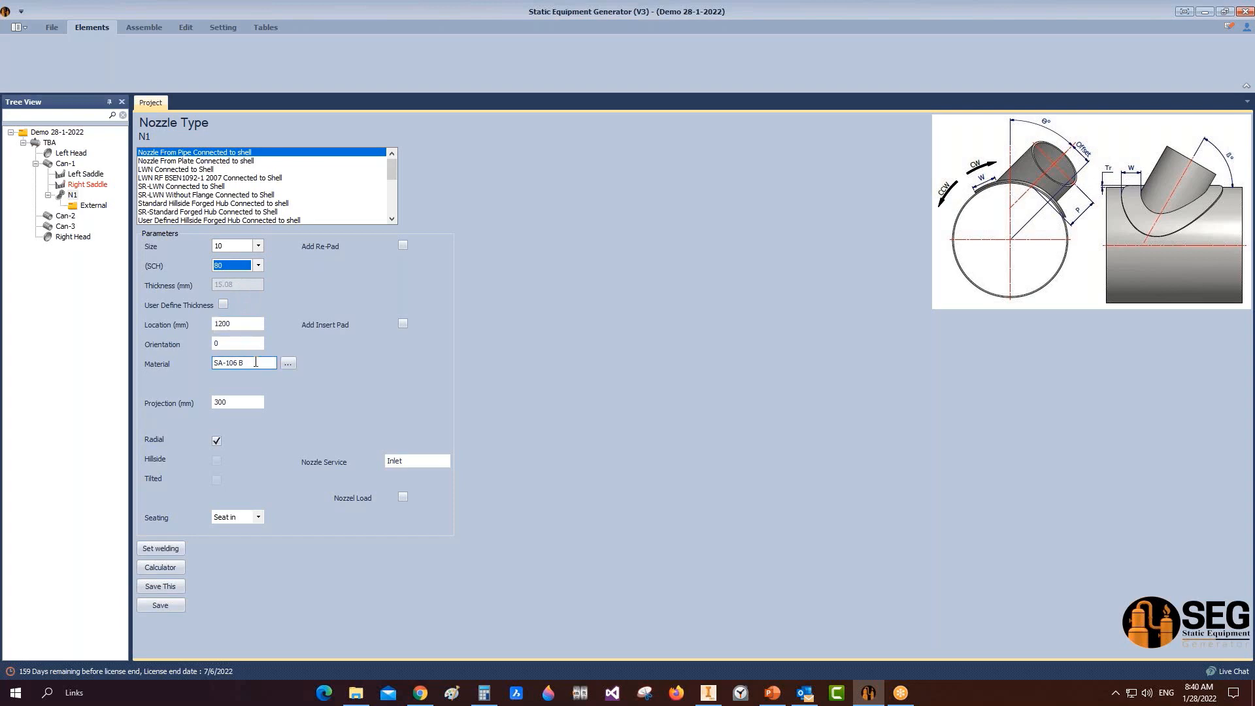
left_click(403, 245)
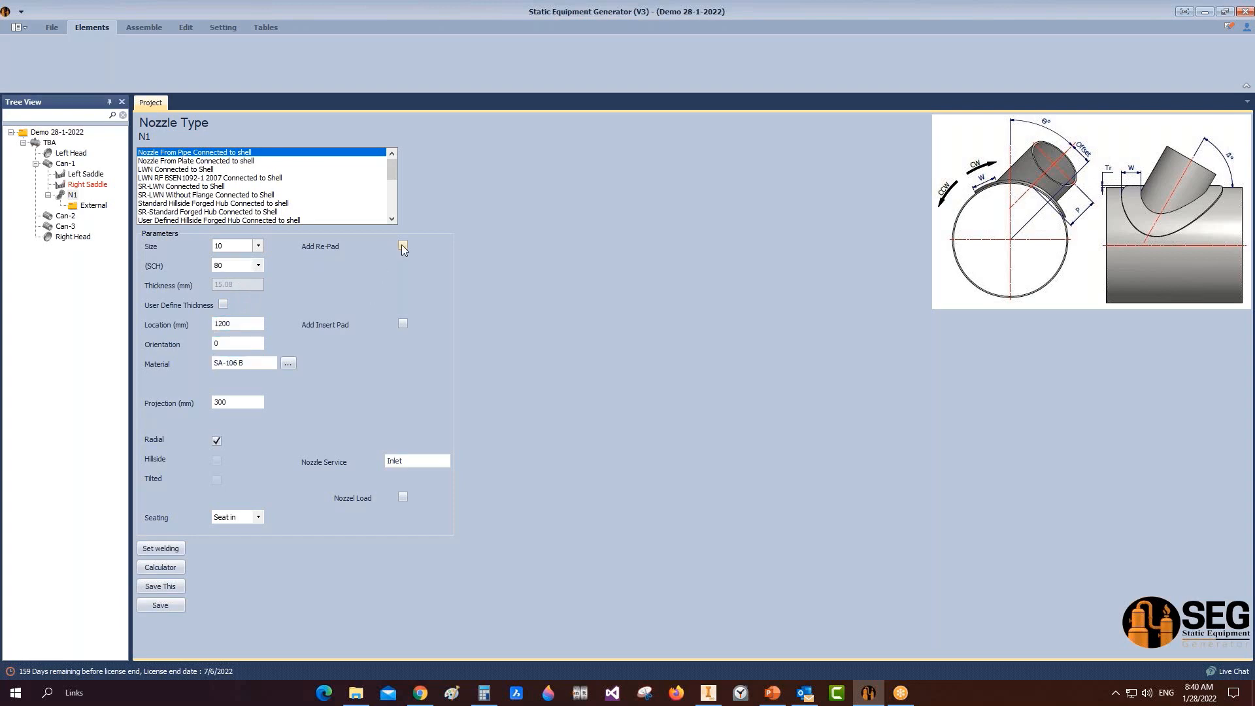
Step: Give N1 a 150 mm wide, 20 mm thick re-pad and Gas Inlet service
type("150")
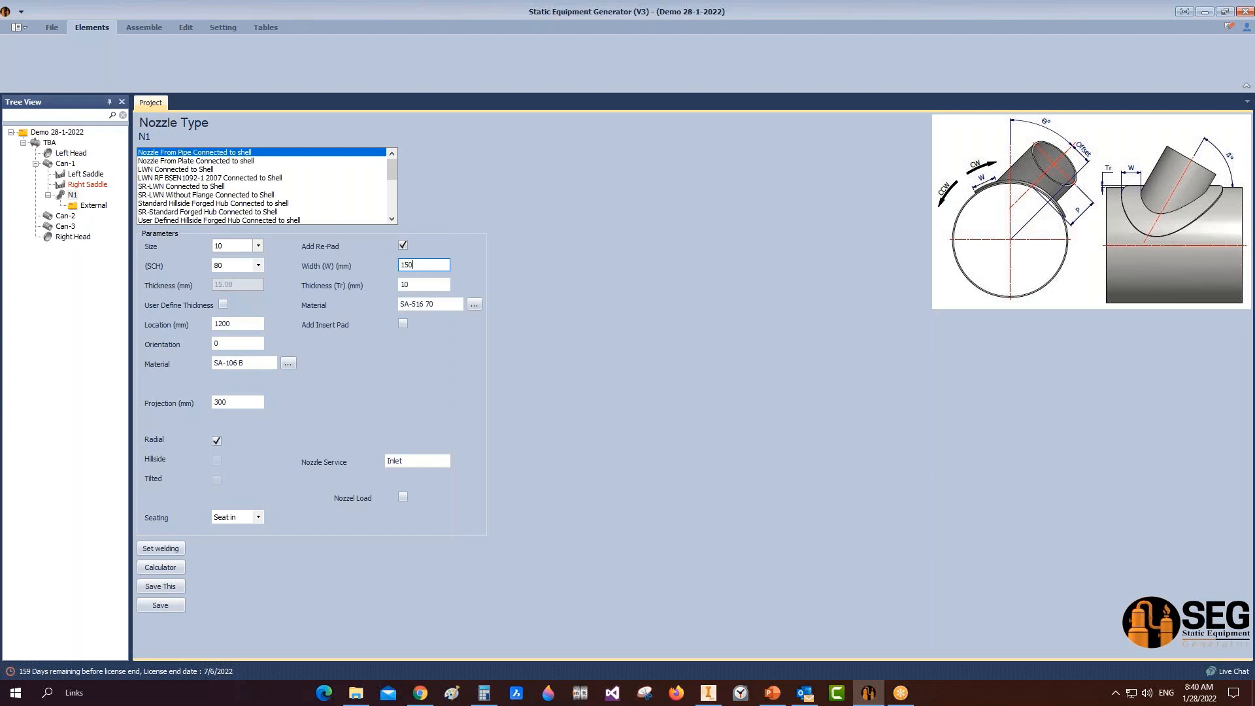
key("Tab")
type("20")
key("Tab")
type("Ga")
Step: Make N1 tilted instead of radial at 91° and save
left_click(217, 440)
left_click(217, 481)
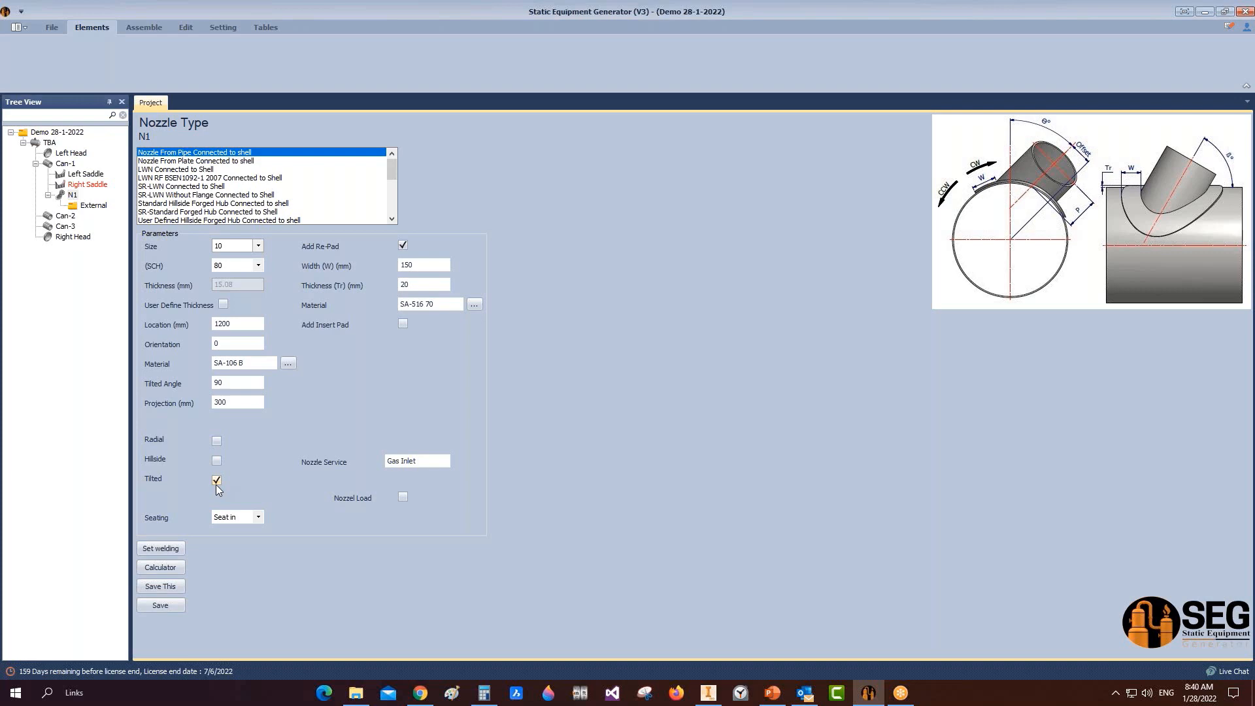
left_click(228, 384)
type("1")
left_click(175, 605)
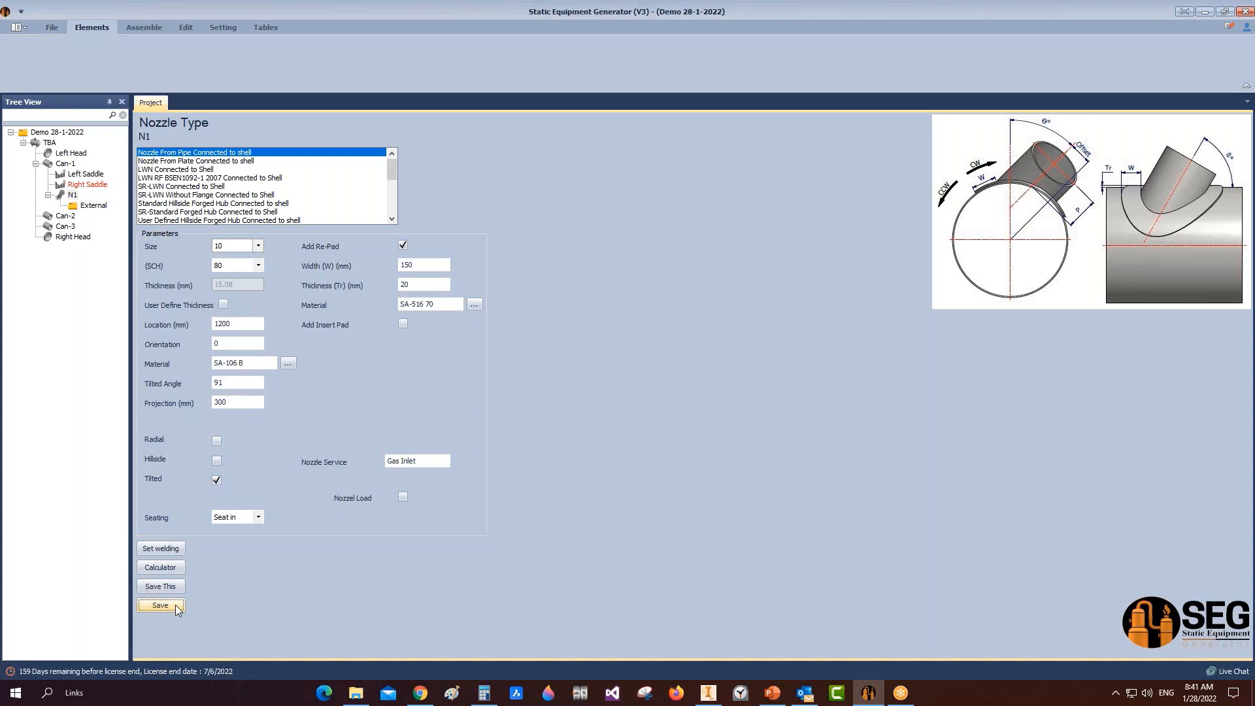
left_click(98, 207)
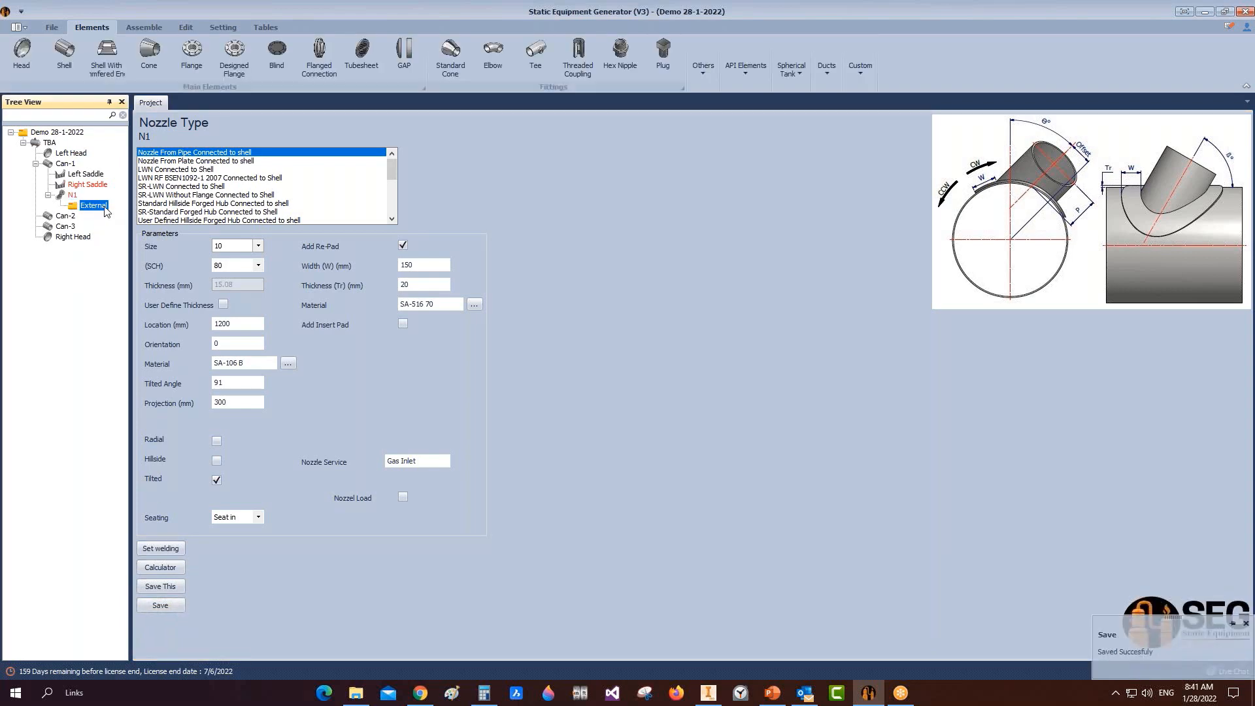
Step: Add N1-Flange to nozzle N1 as a WN-RF ASME B16.5 flange
left_click(204, 59)
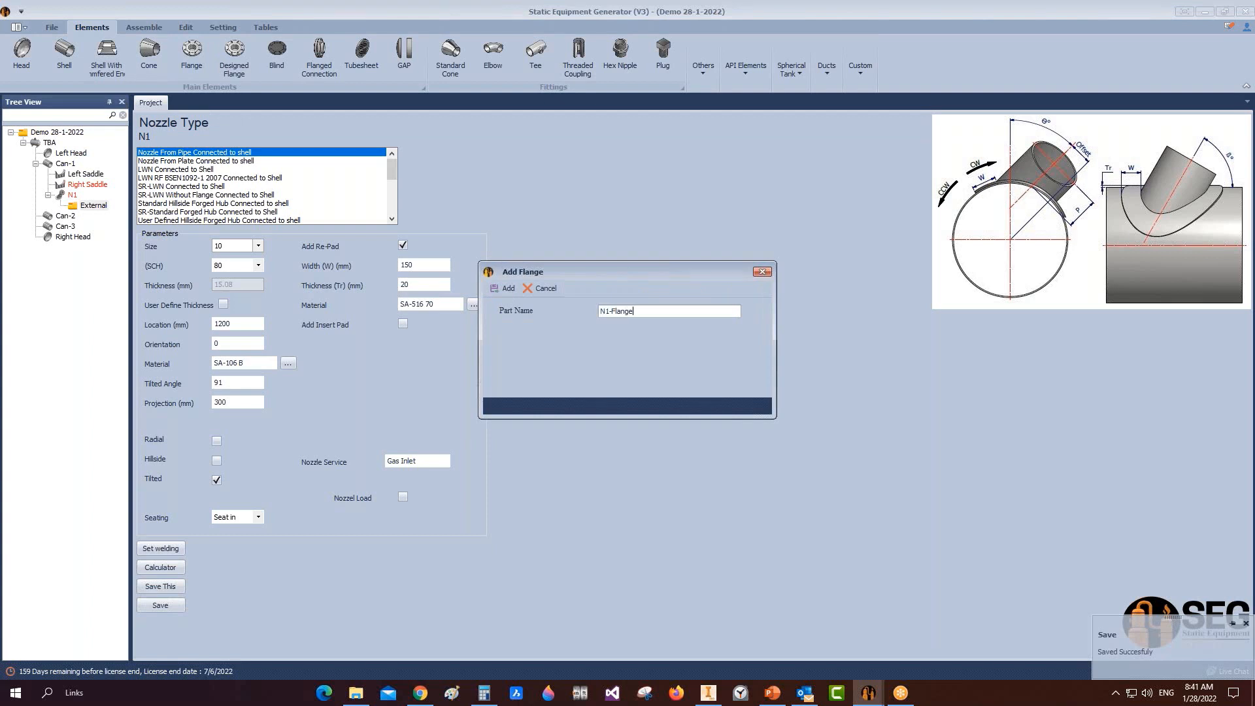
left_click(504, 289)
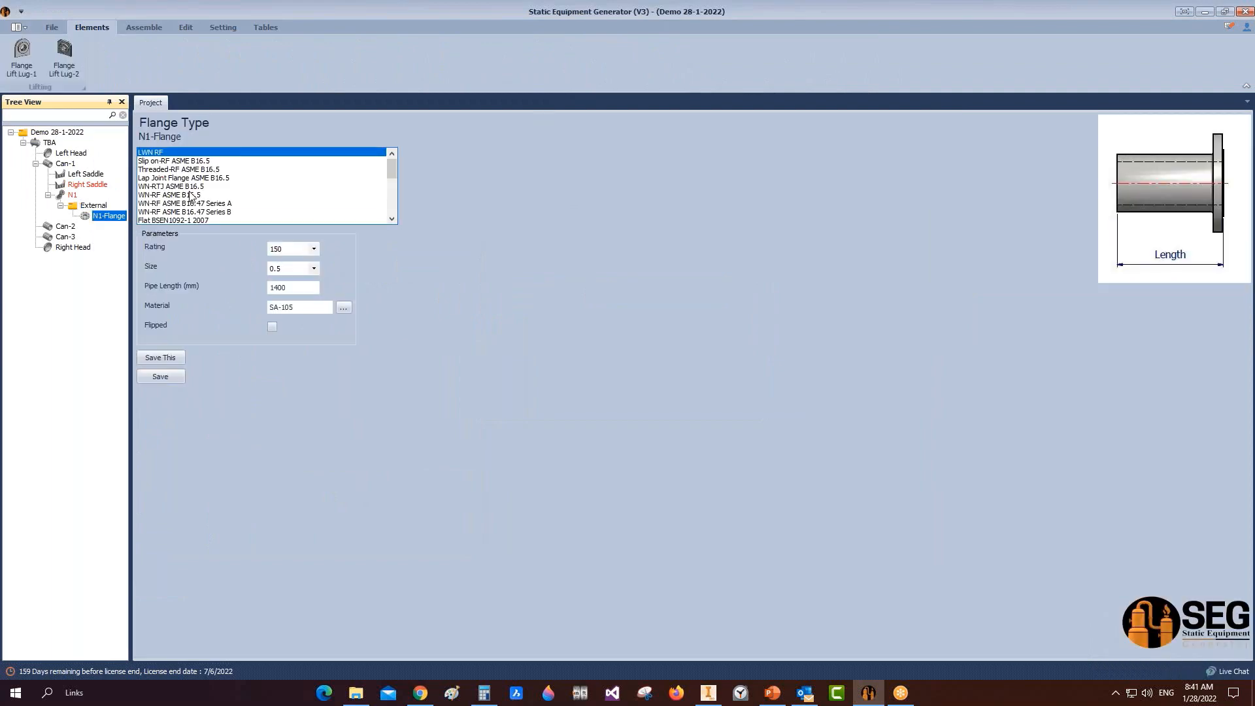
left_click(191, 195)
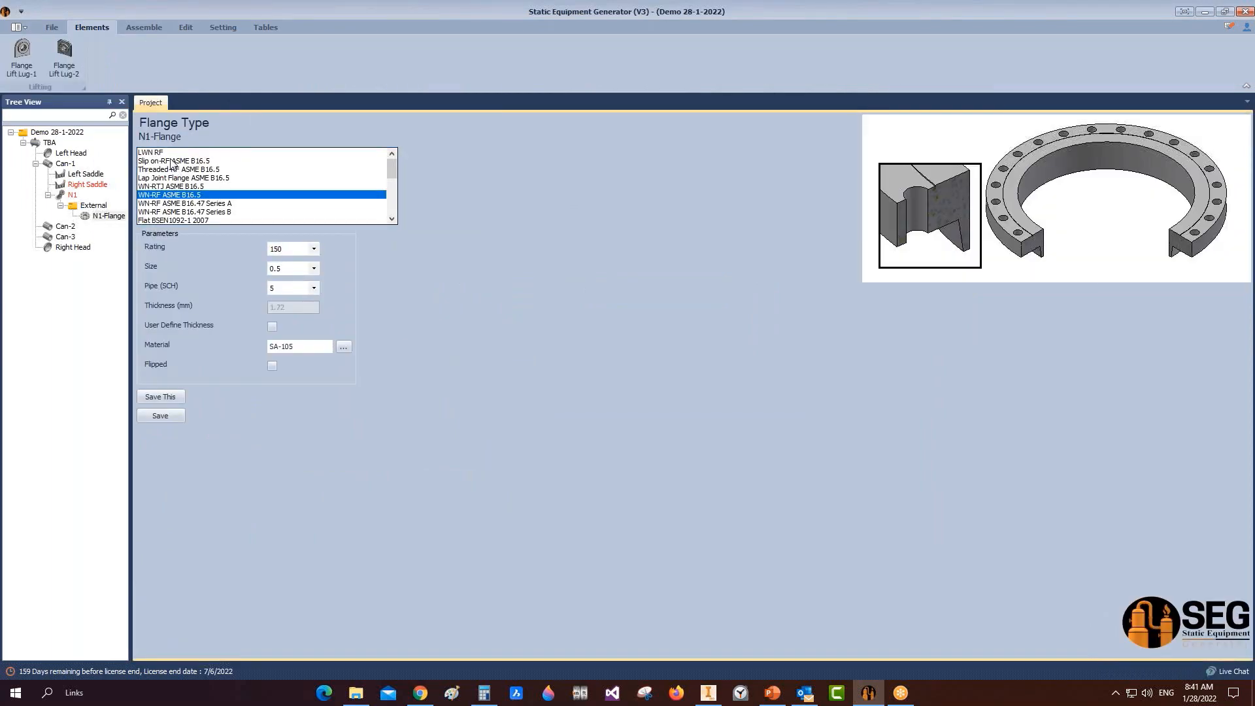
scroll(192, 176, "down", 5)
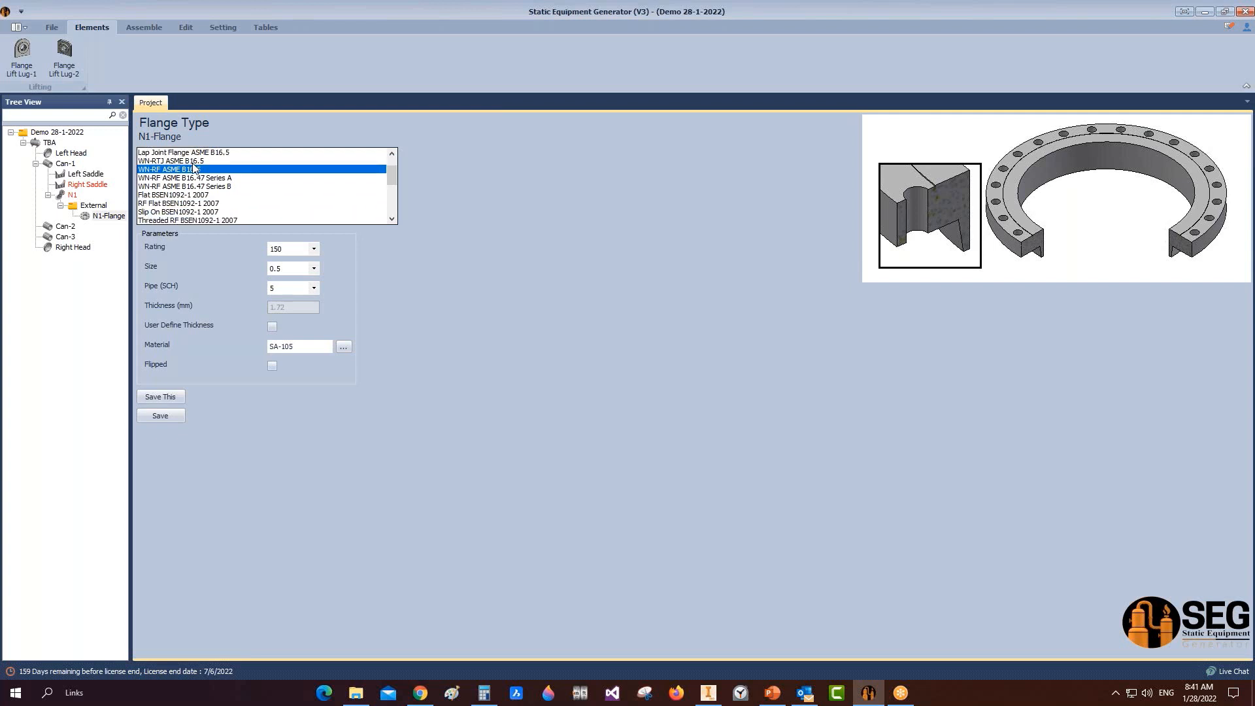
scroll(195, 180, "up", 5)
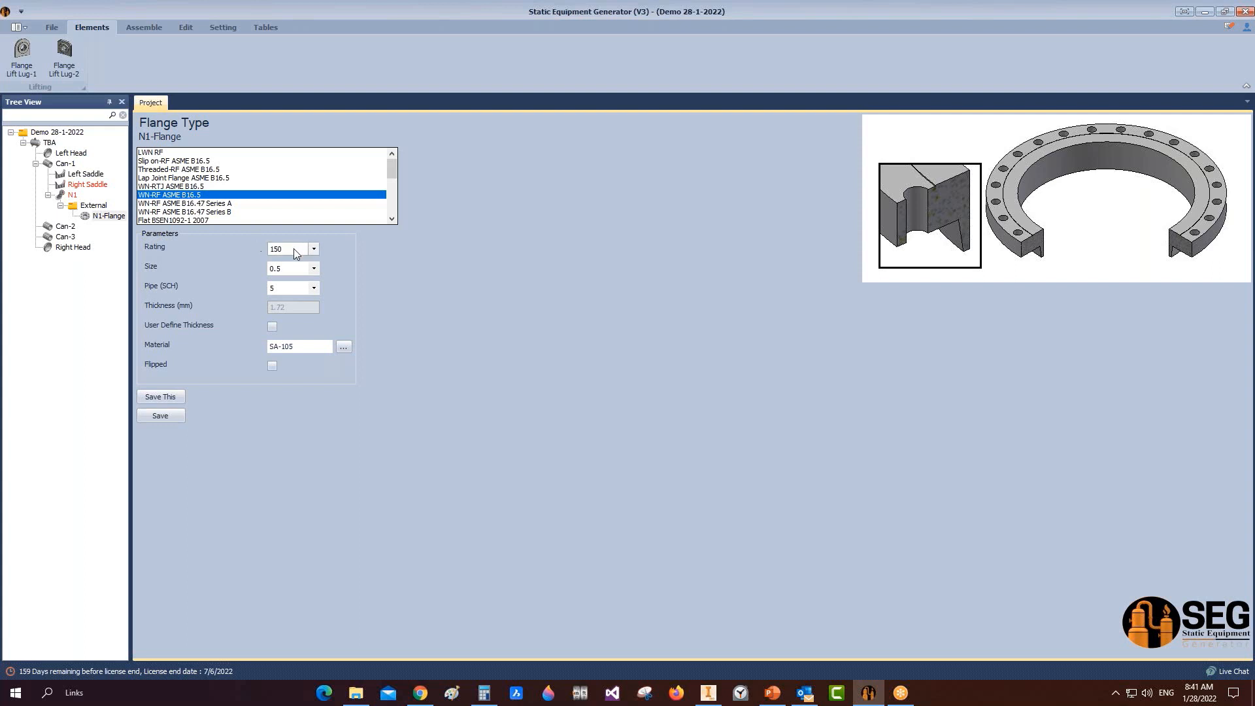
Step: Set the flange to rating 300, size 10, schedule 80 and save it
left_click(314, 250)
left_click(315, 268)
left_click(316, 267)
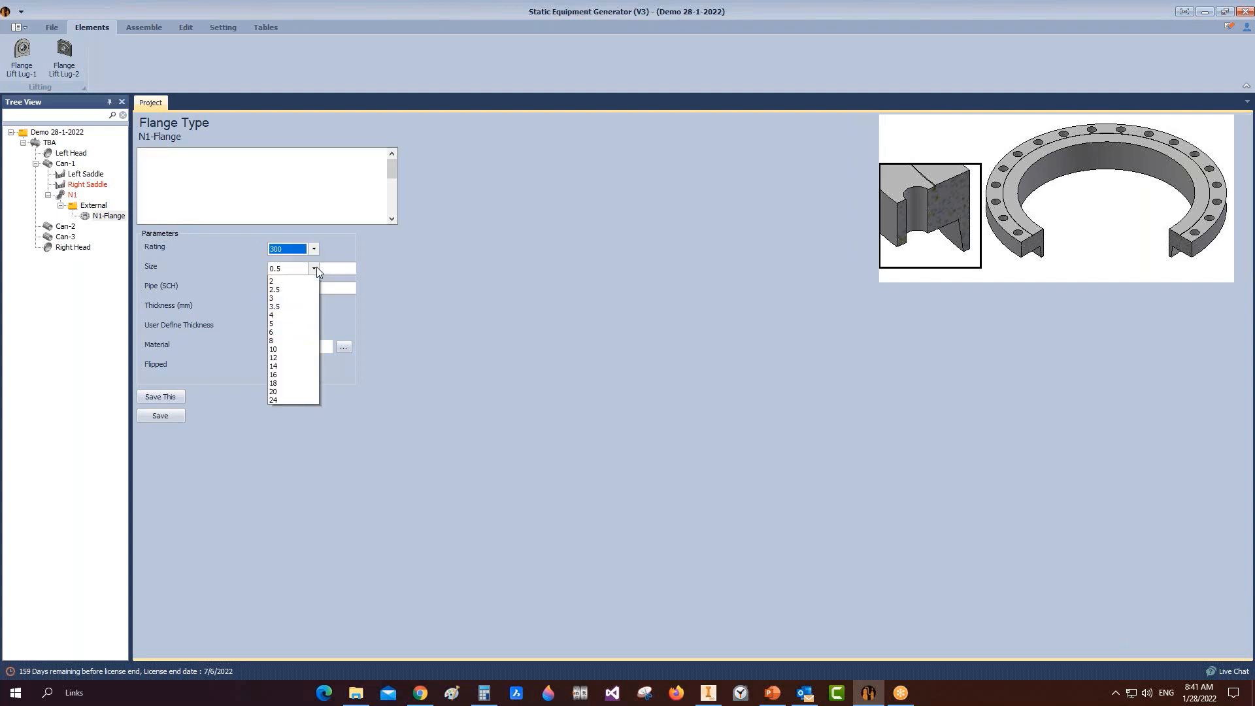
left_click(297, 395)
left_click(314, 289)
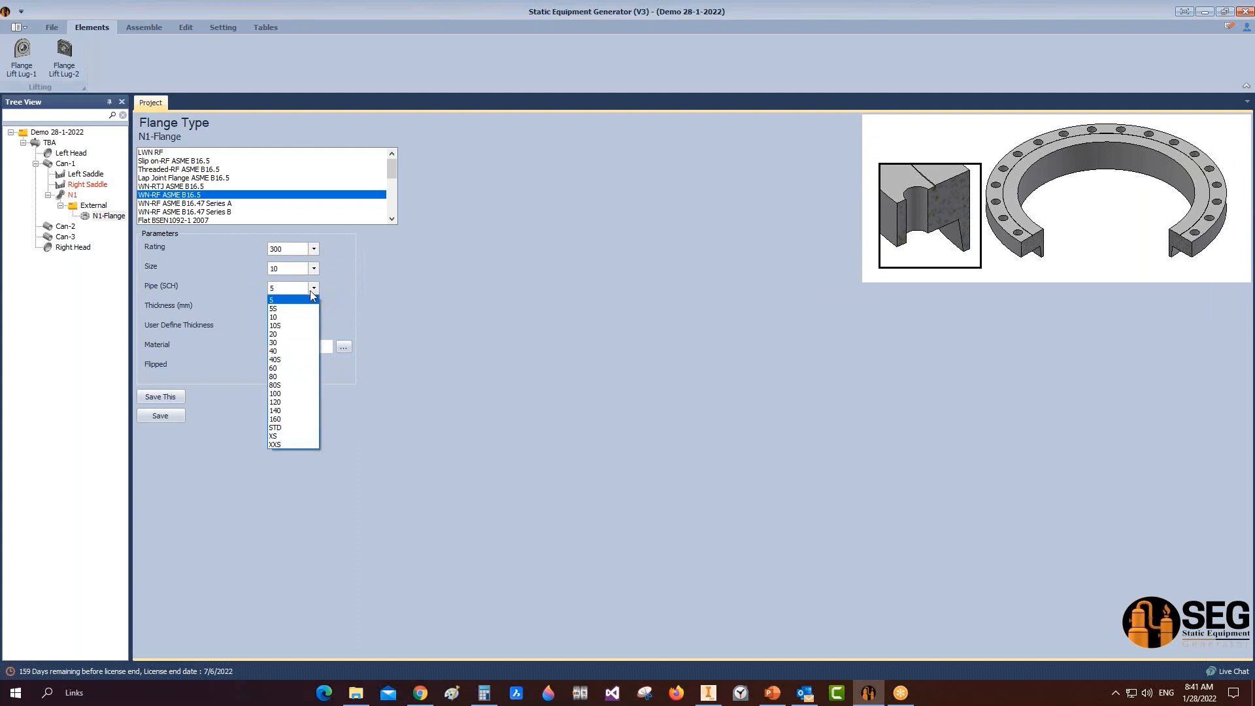
left_click(288, 376)
left_click(171, 413)
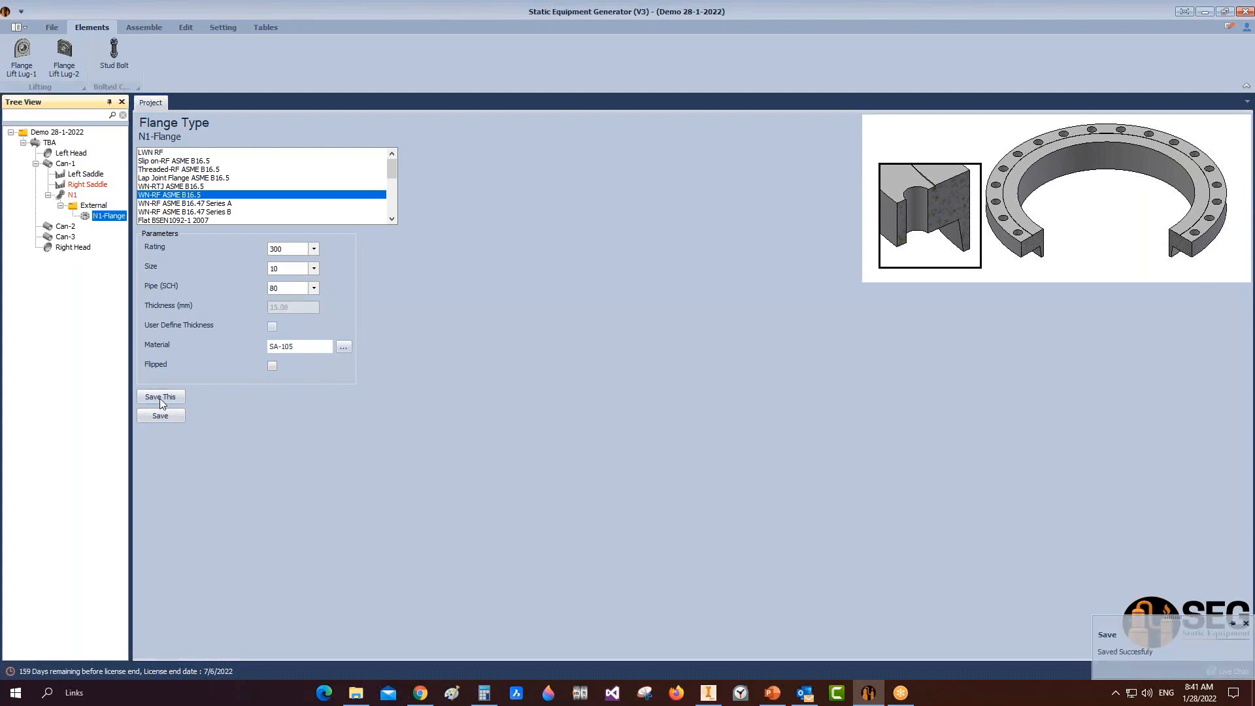
left_click(69, 196)
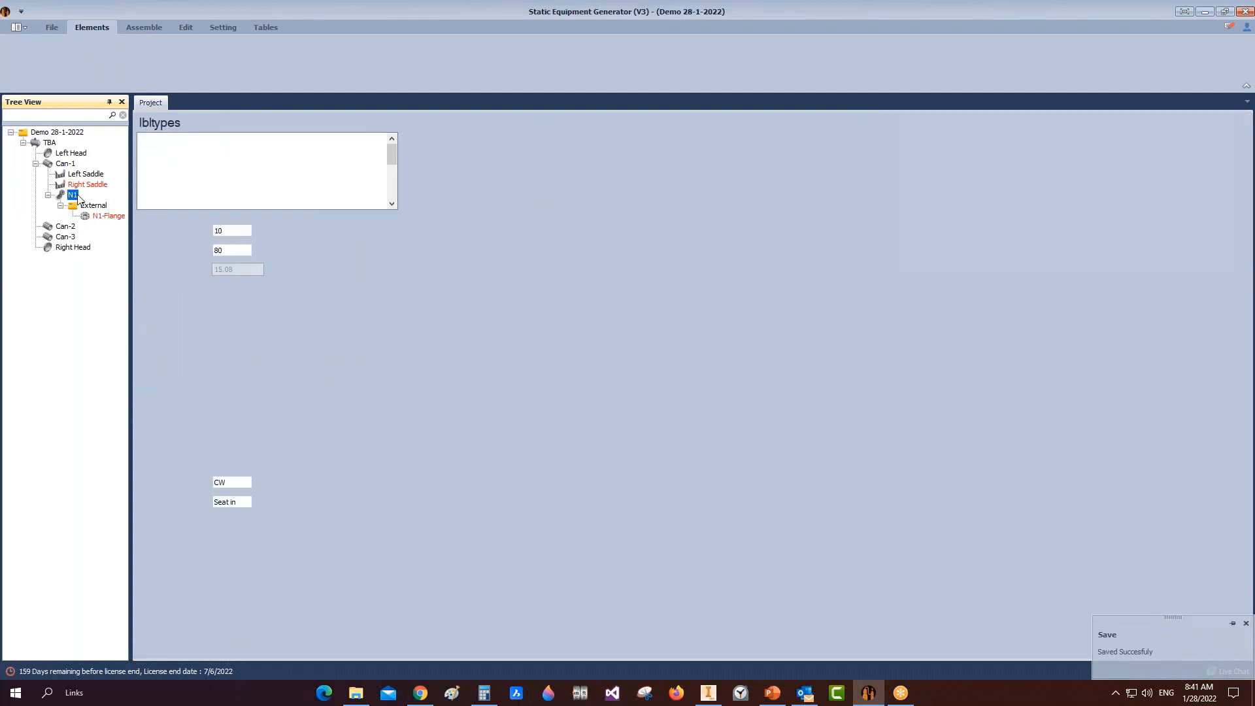
Step: In the tilted-nozzle calculator enter reference-point location 800 and centreline projection 1600
left_click(162, 567)
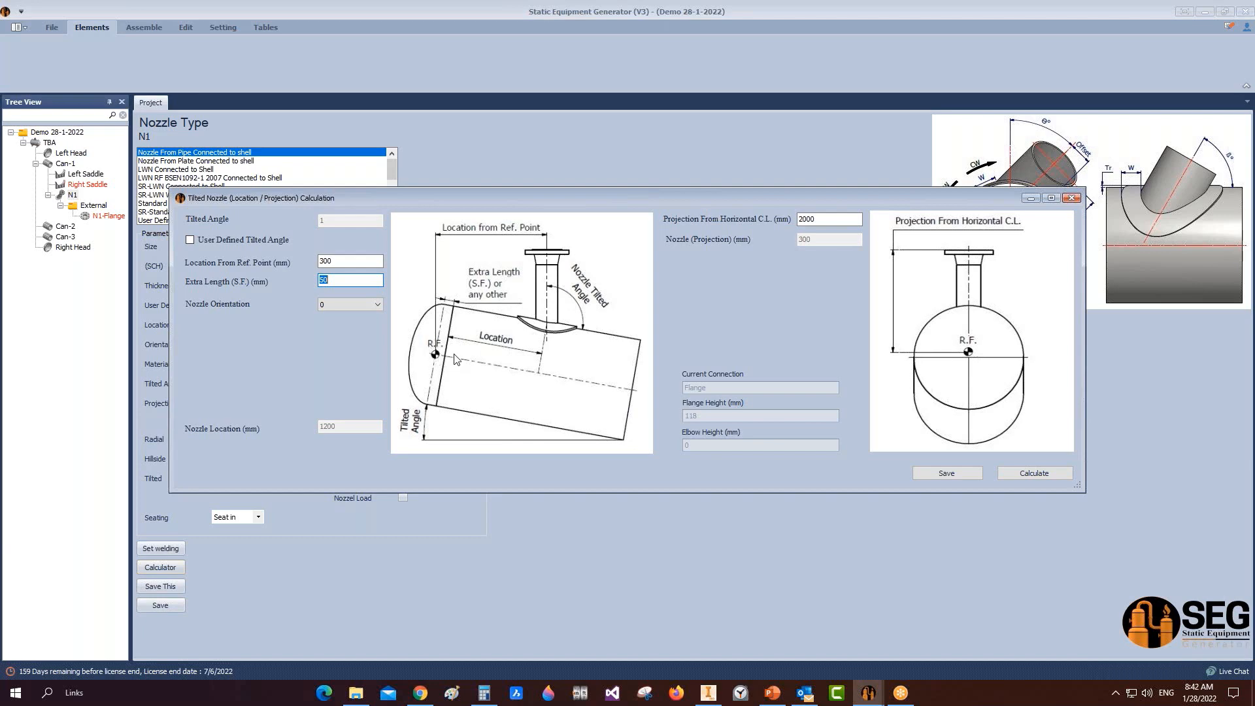
double_click(358, 262)
type("800")
double_click(327, 280)
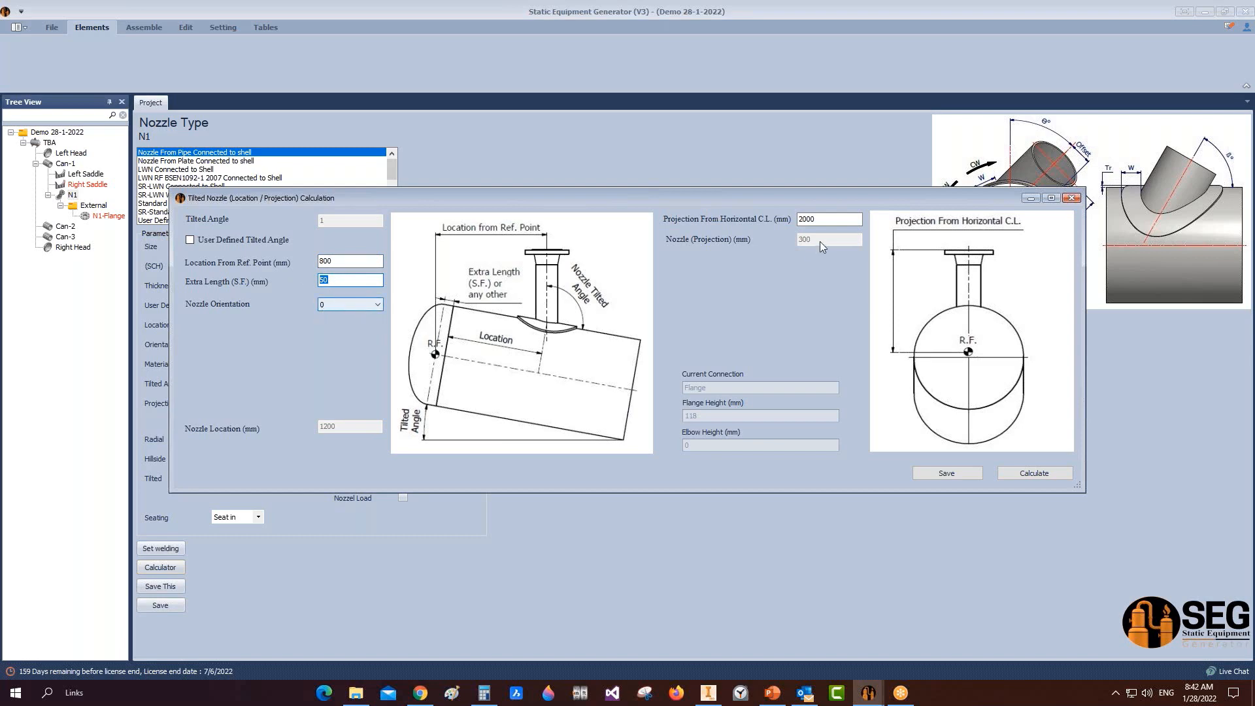
left_click_drag(829, 221, 770, 213)
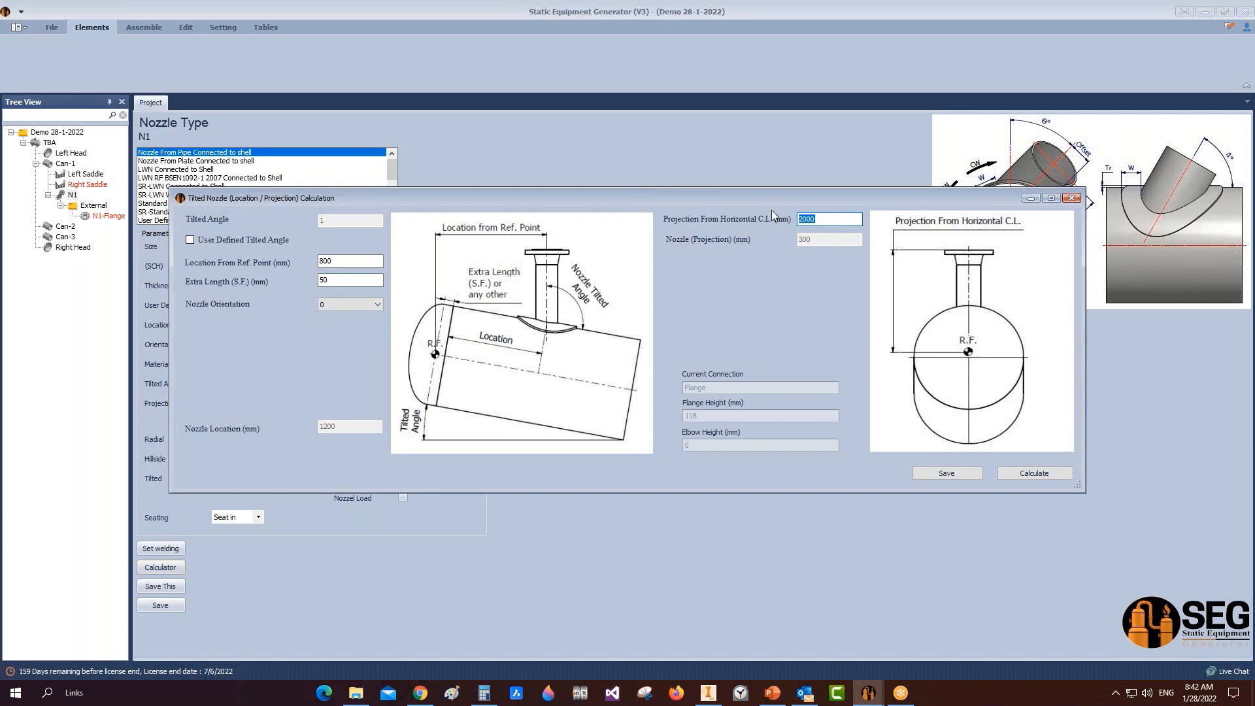
type("16")
Step: Calculate N1's location 727.95 mm and projection 225.77 mm, and save them
left_click(1057, 477)
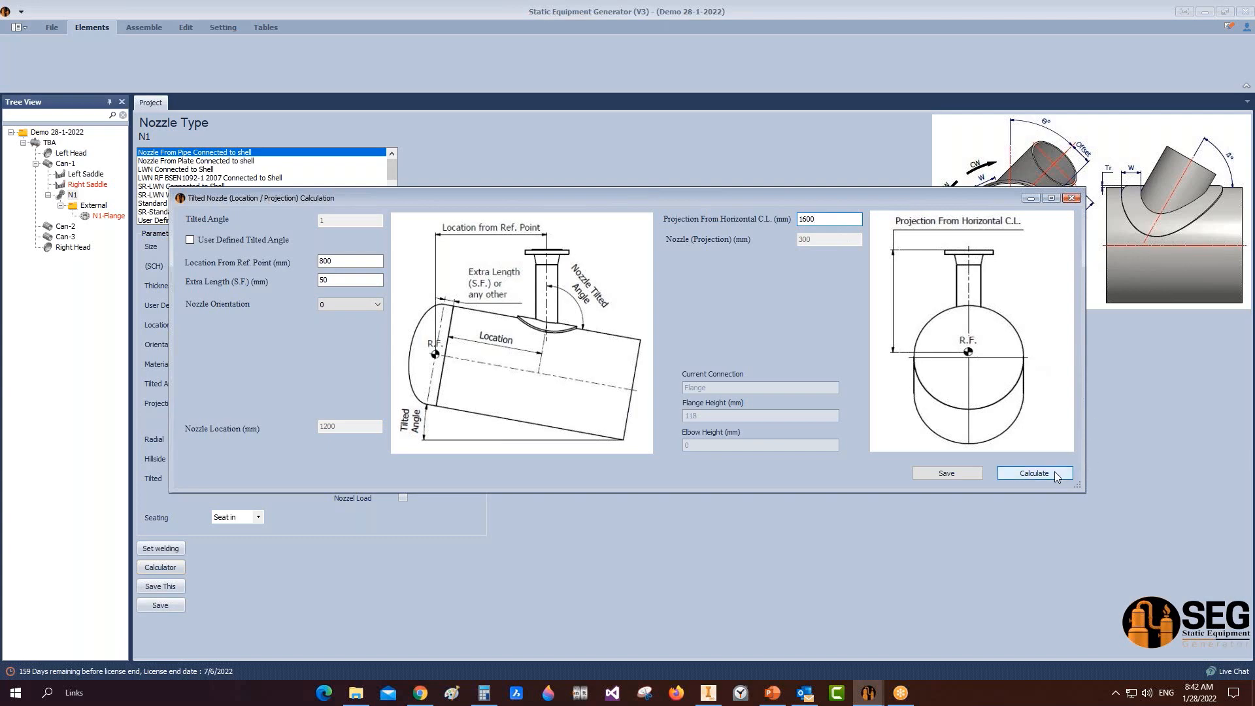
mouse_move(718, 692)
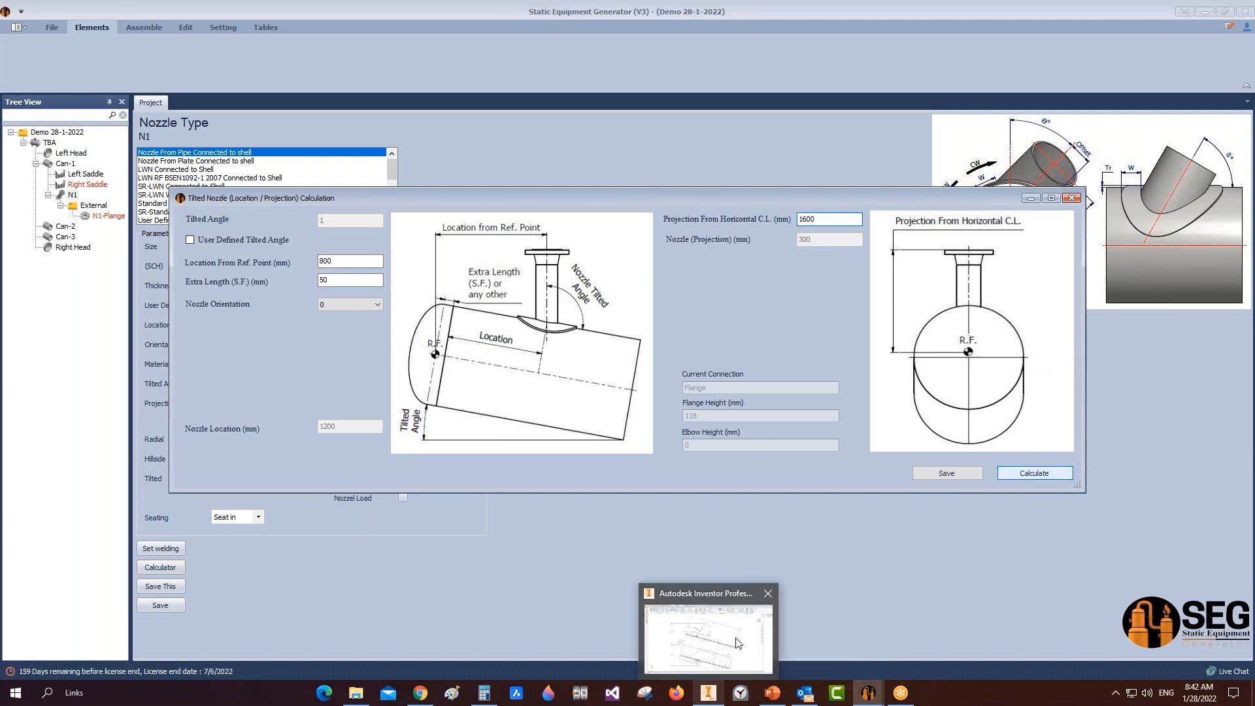
mouse_move(736, 639)
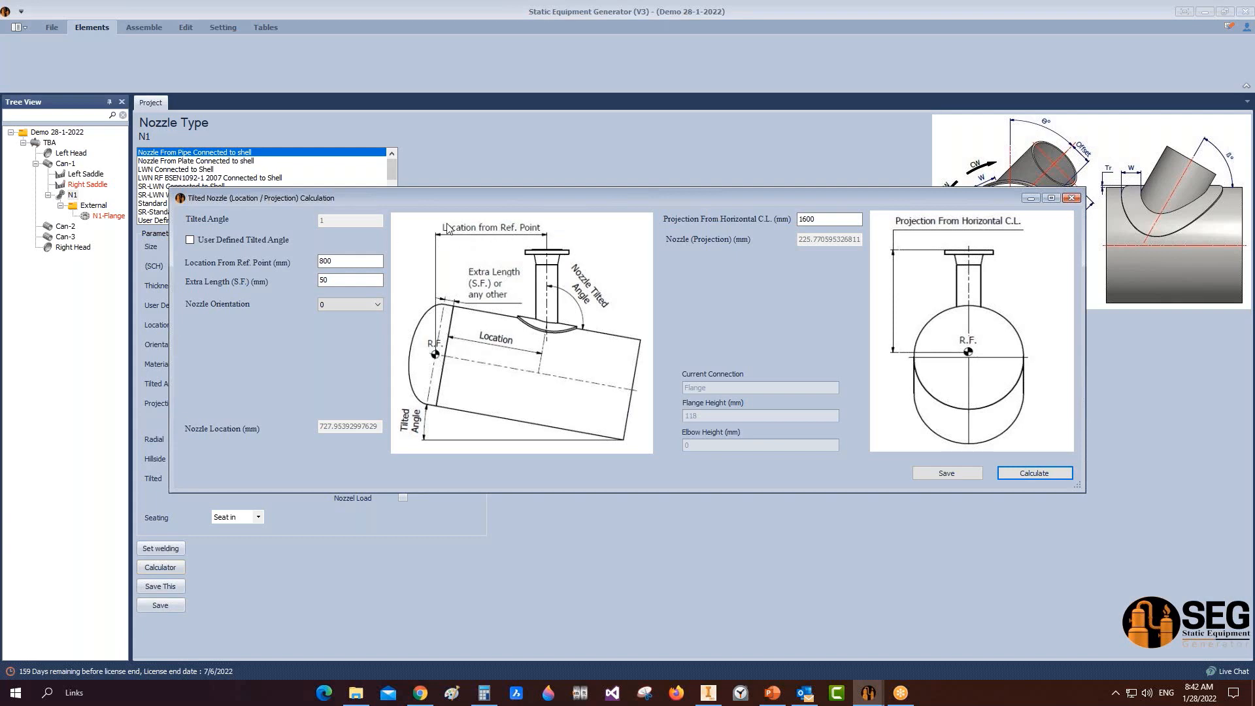
left_click(937, 476)
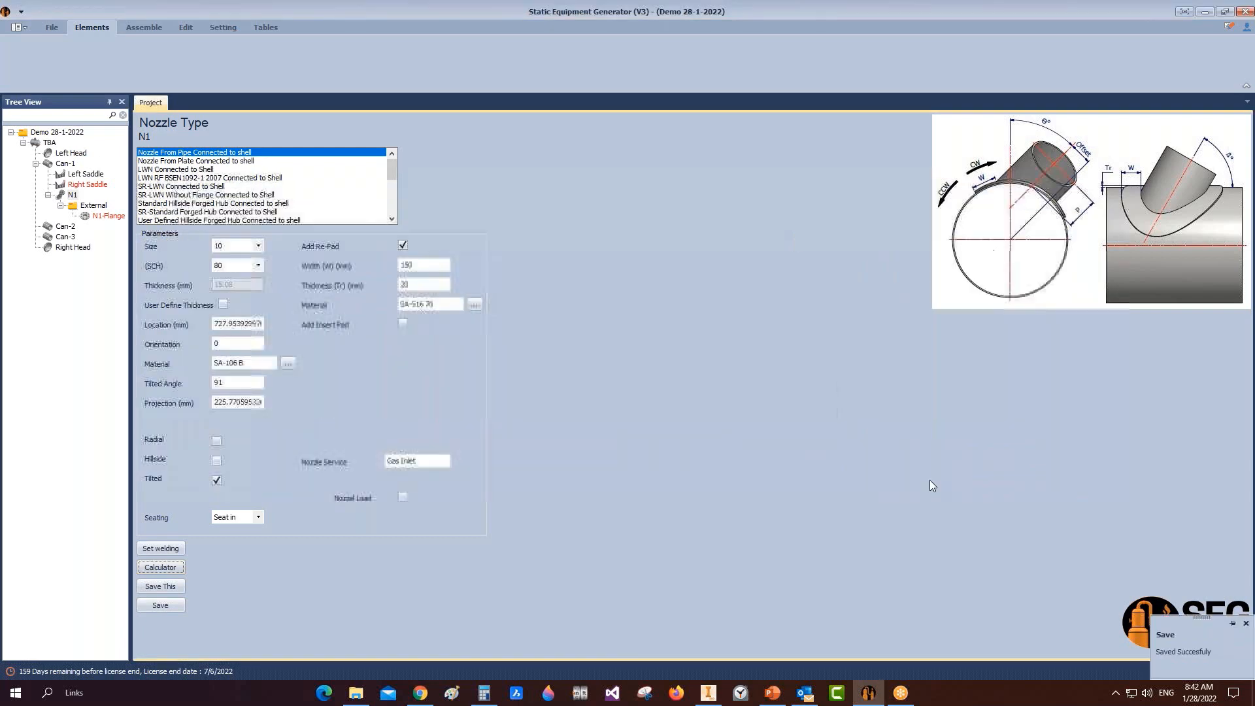
Step: Generate the vessel assembly in Inventor and save the Right Saddle and TBA - N1 assemblies
left_click(143, 29)
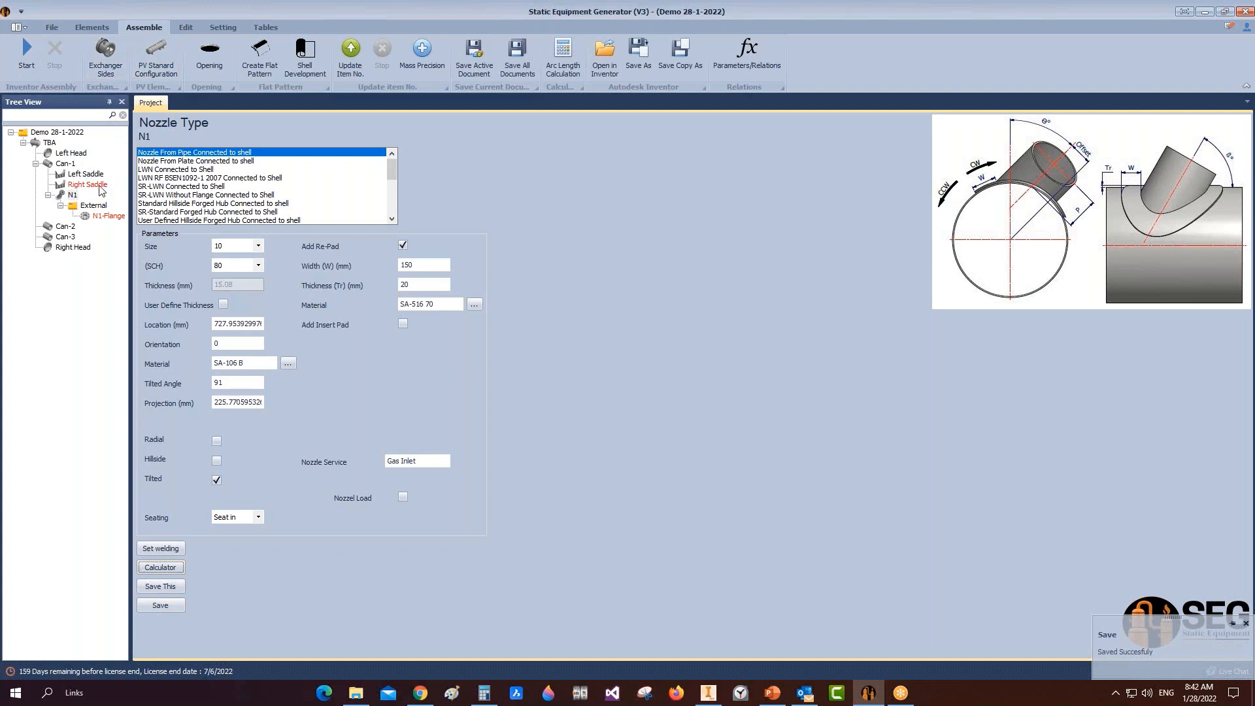
left_click(38, 66)
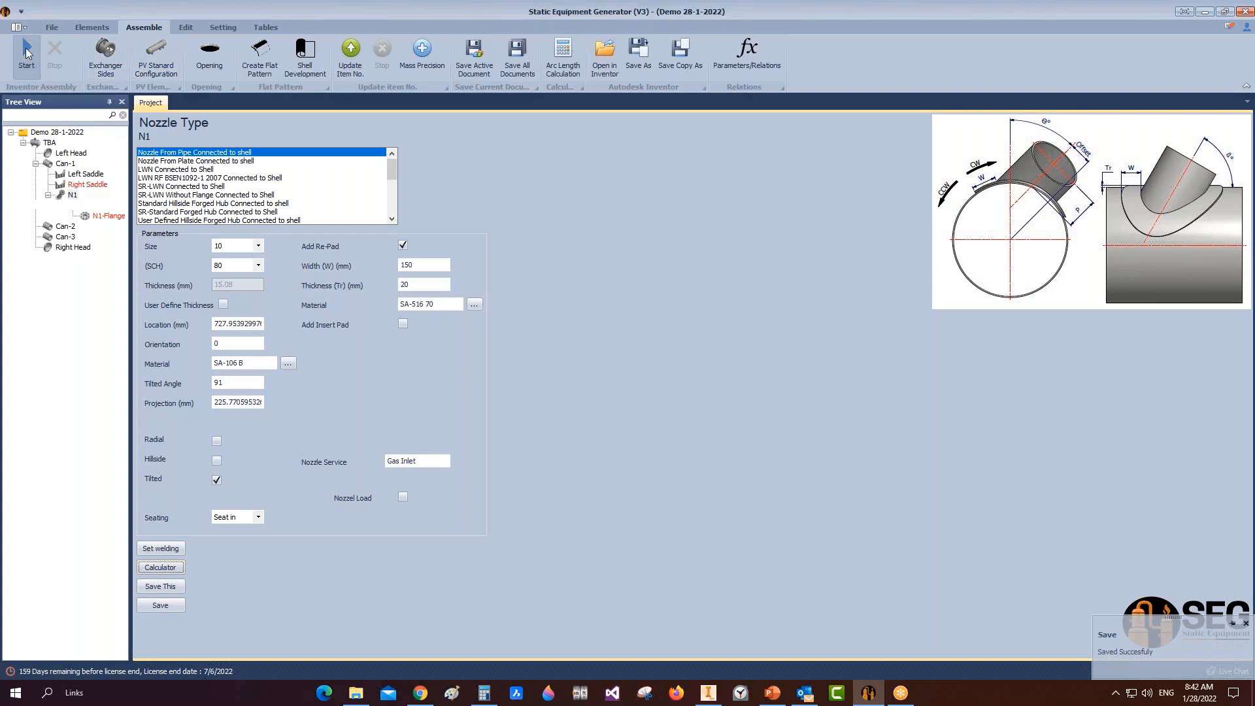
mouse_move(708, 693)
mouse_move(705, 630)
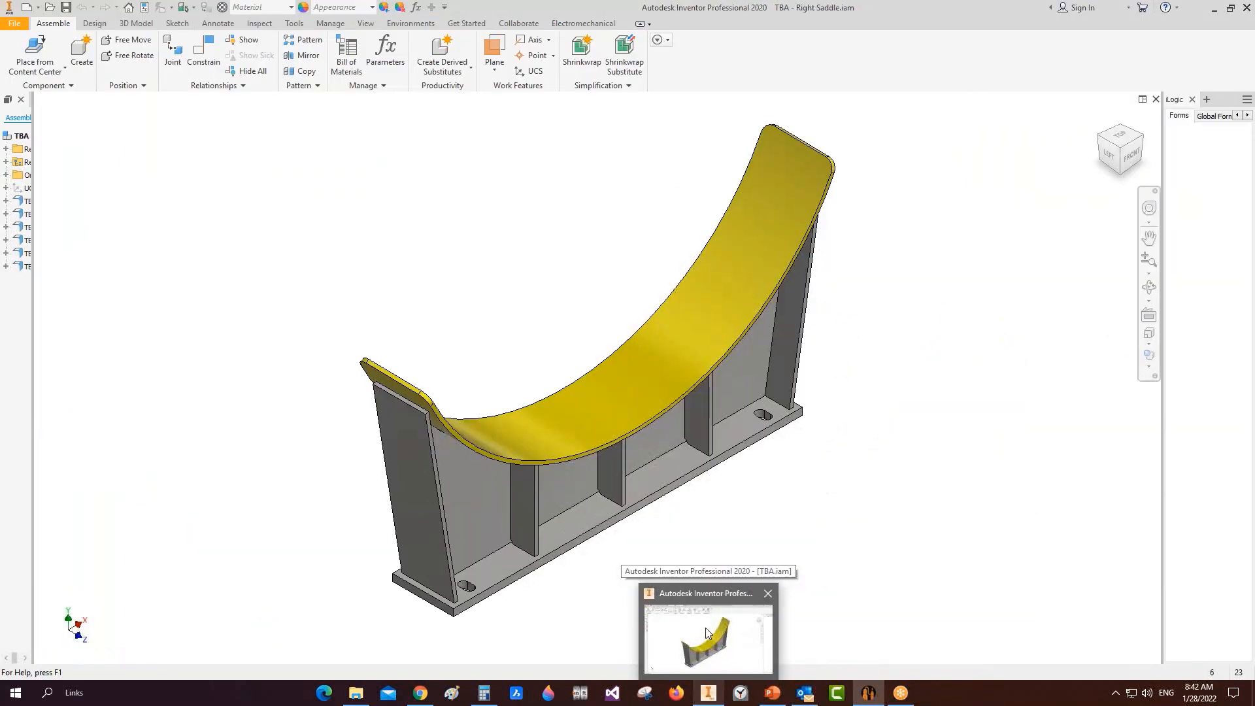
left_click(705, 628)
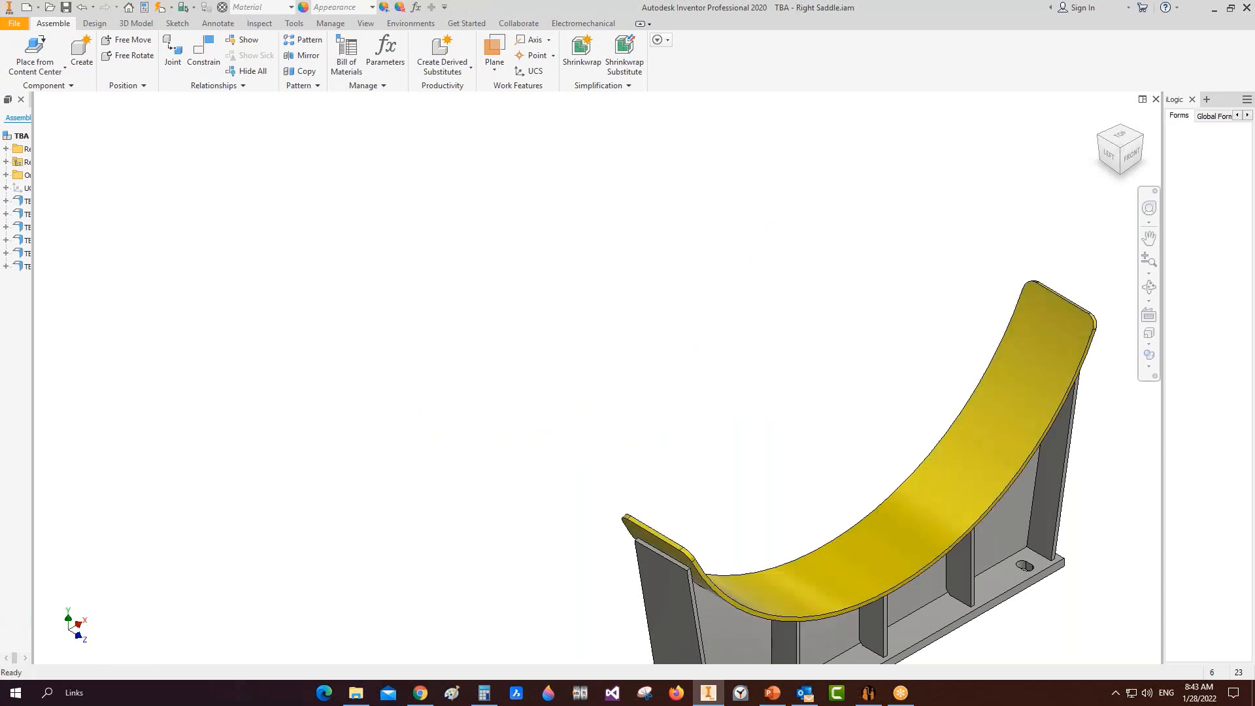
key("ctrl+s")
key("ctrl+s")
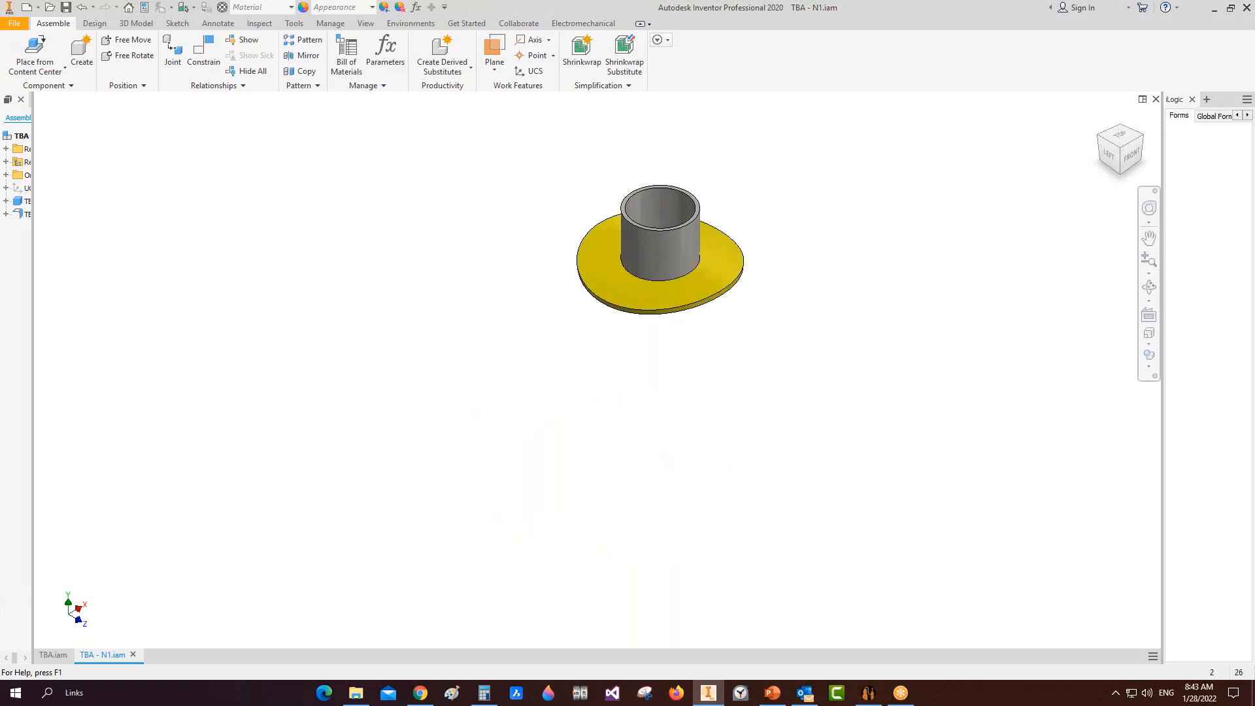
key("ctrl+s")
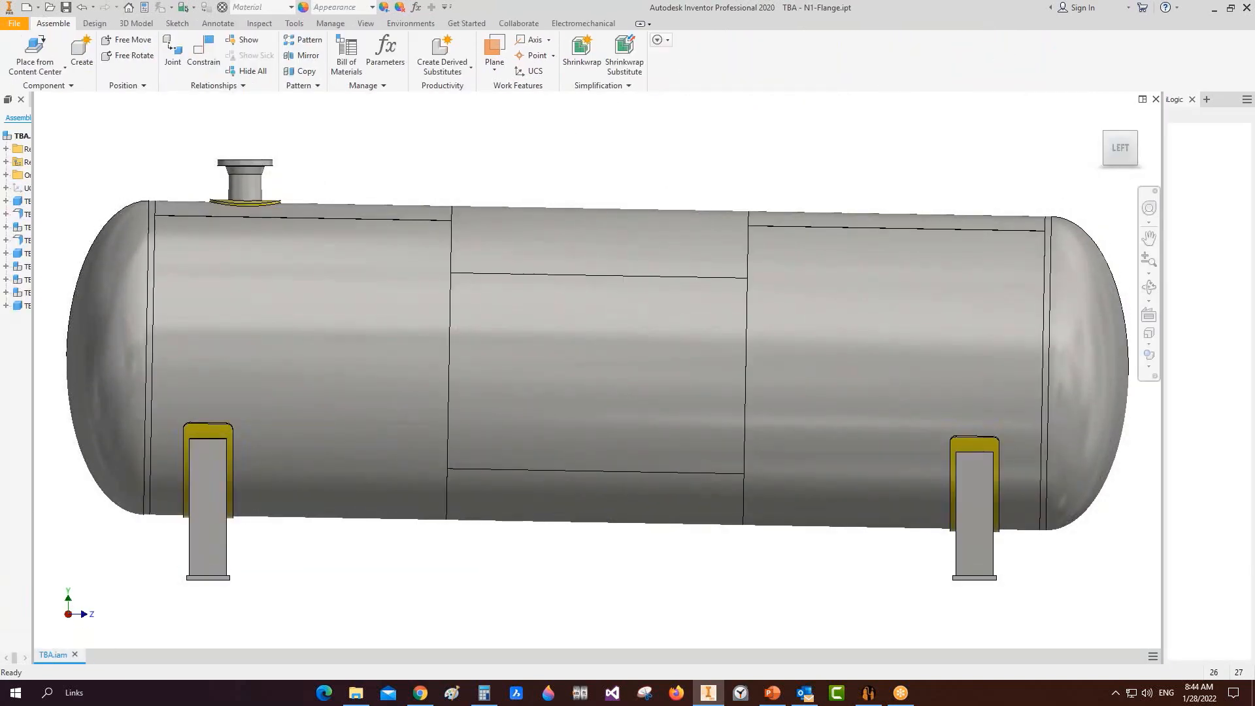
Step: Save TBA.iam, inspect flanged nozzle N1 up close, then zoom all and return to SEG
key("ctrl+s")
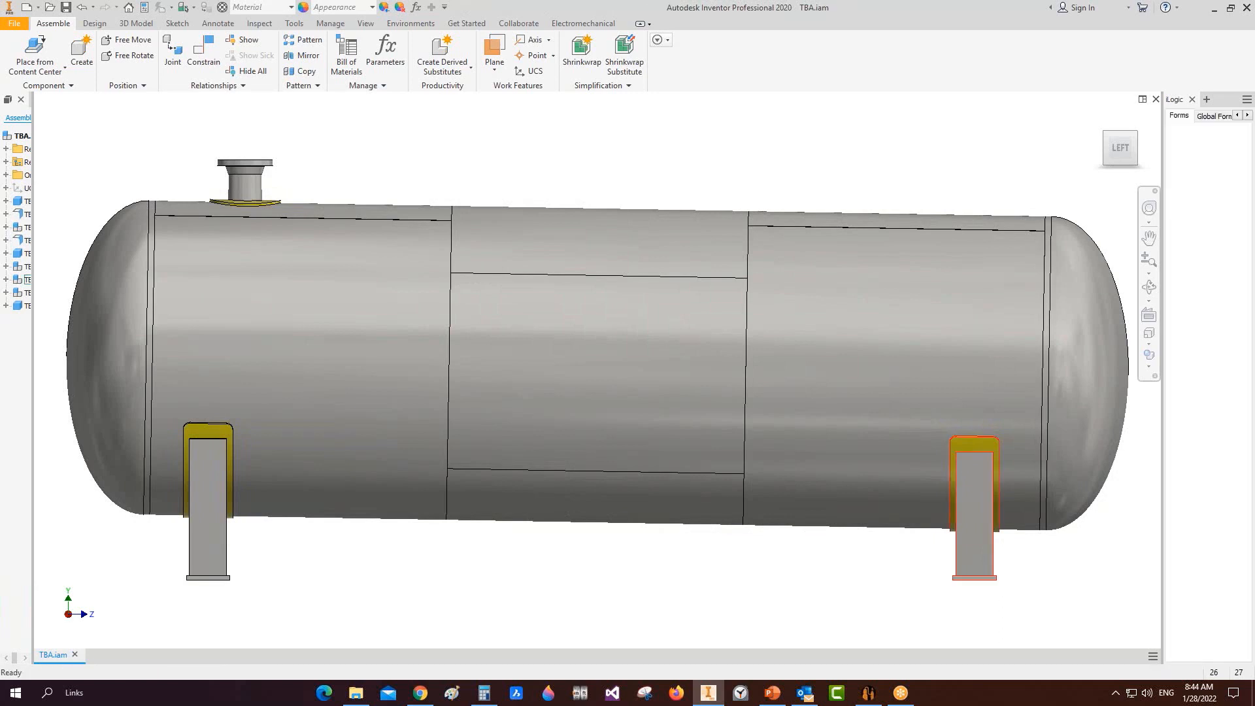
scroll(209, 223, "down", 5)
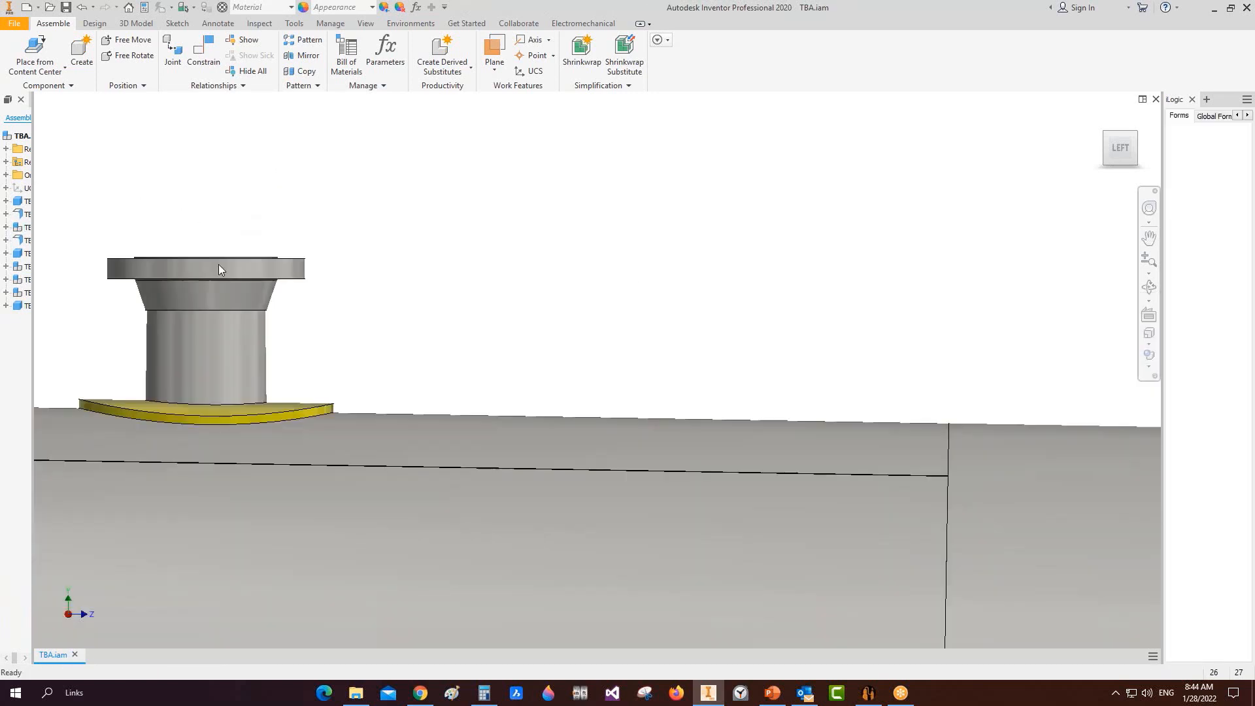
middle_click_drag(248, 264, 622, 216)
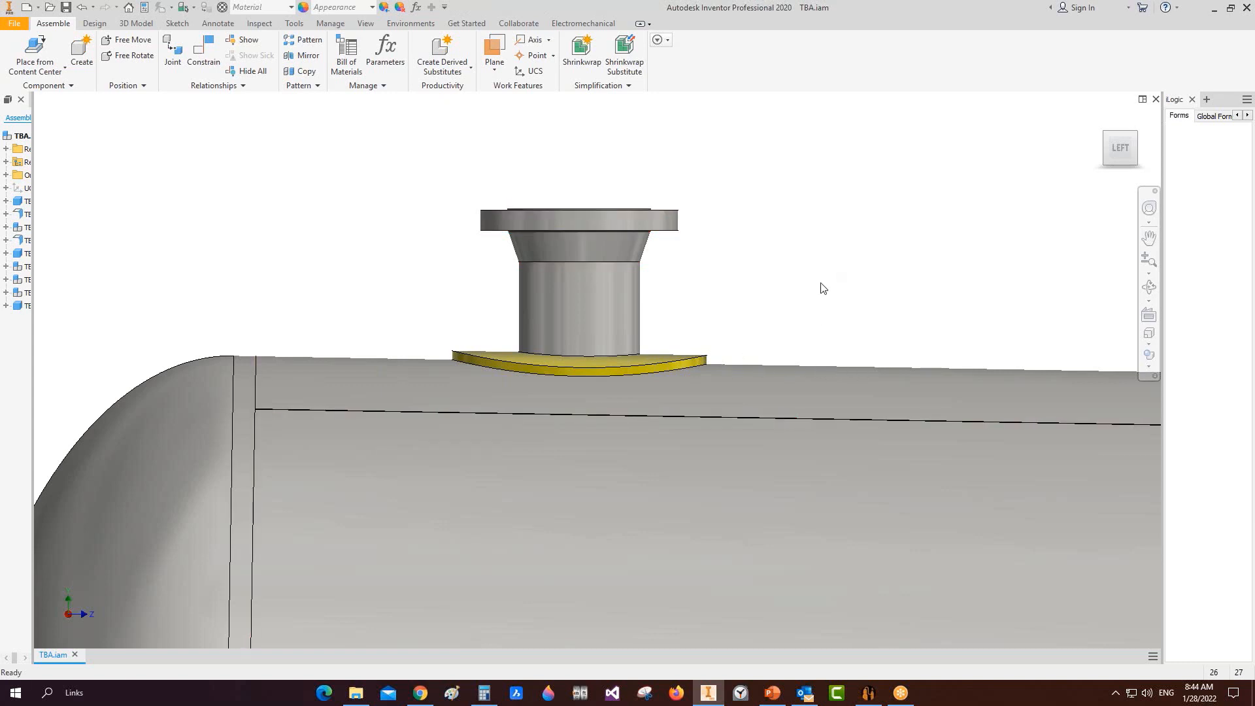
key("Home")
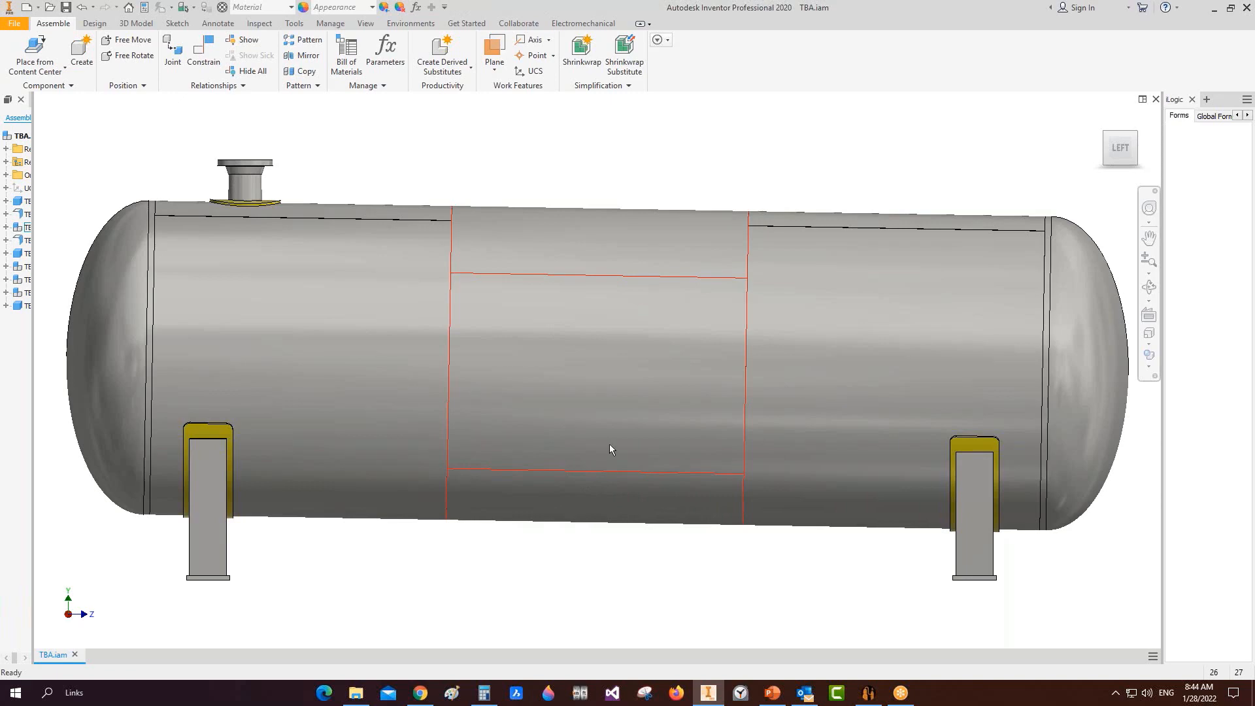
left_click(869, 693)
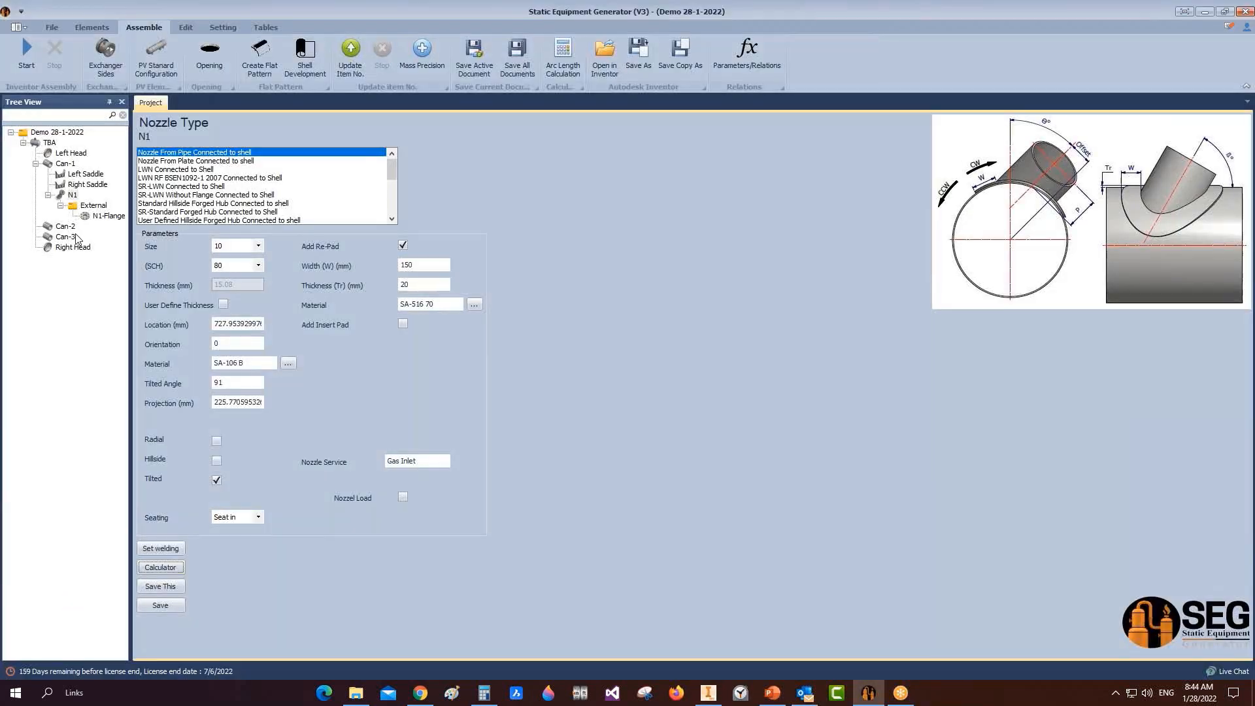
Step: Add a shell nozzle named 'Sump Nozzle' to Can-1 and open its settings
left_click(66, 227)
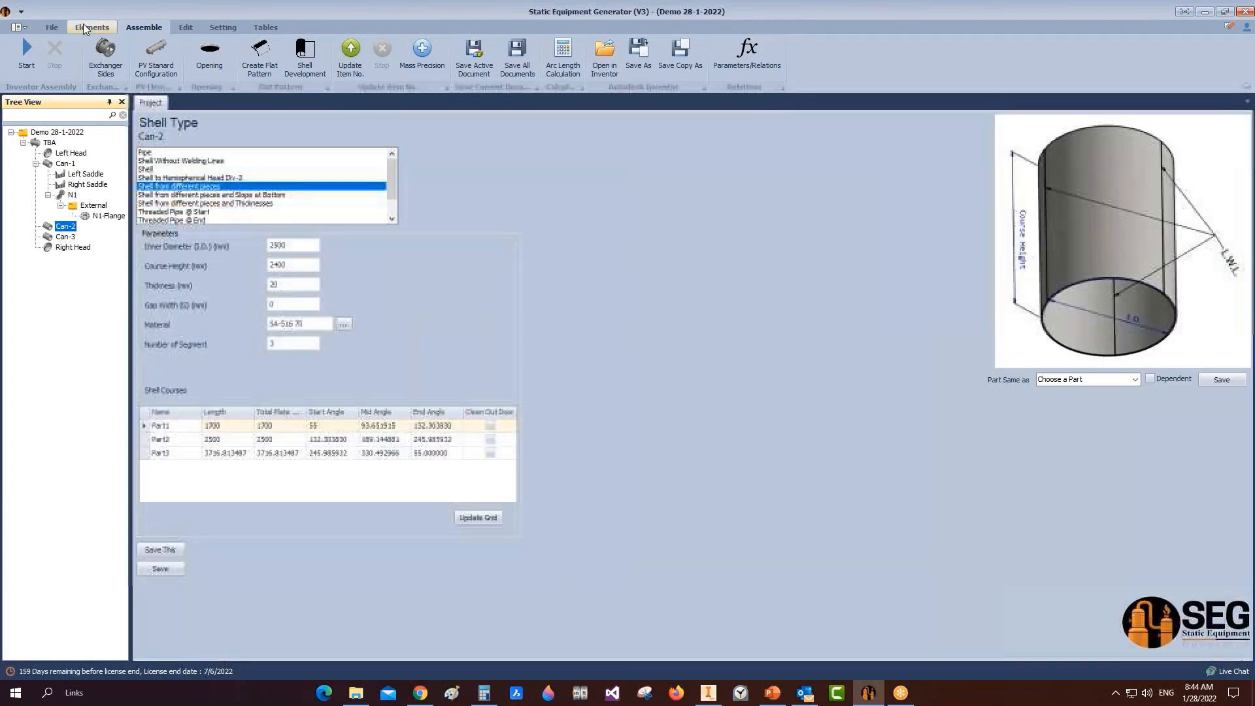
left_click(69, 164)
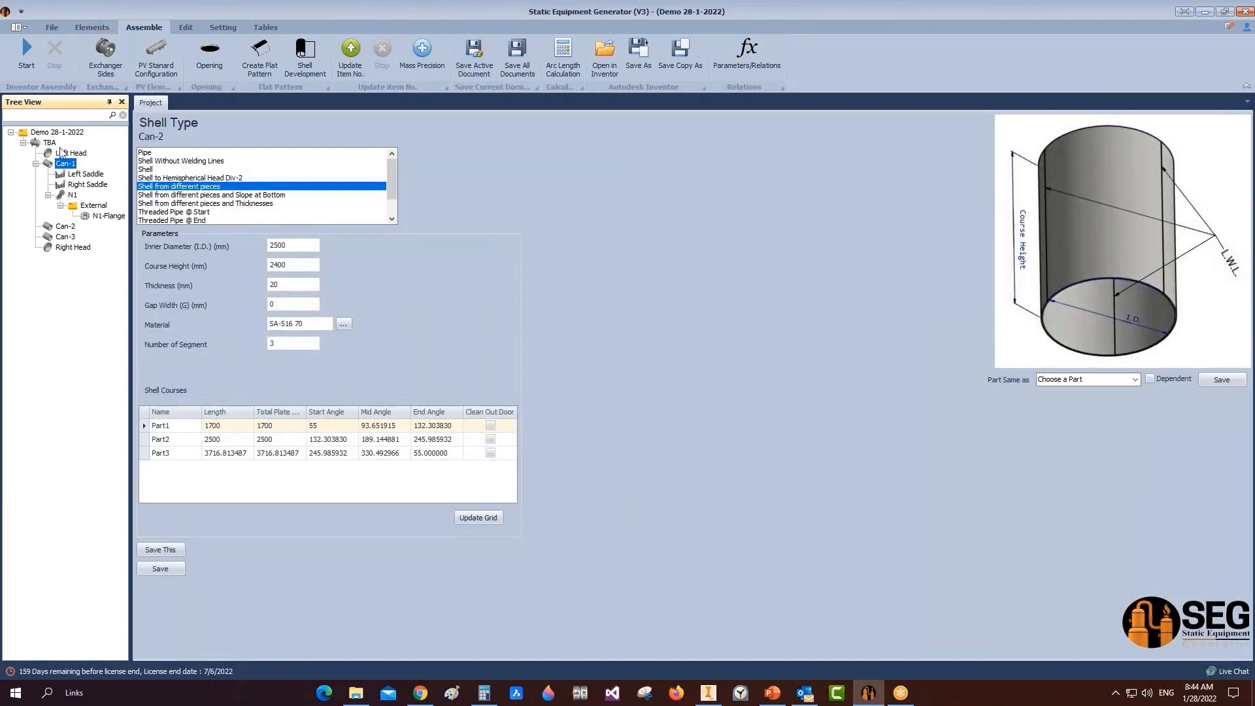
left_click(89, 26)
left_click(324, 55)
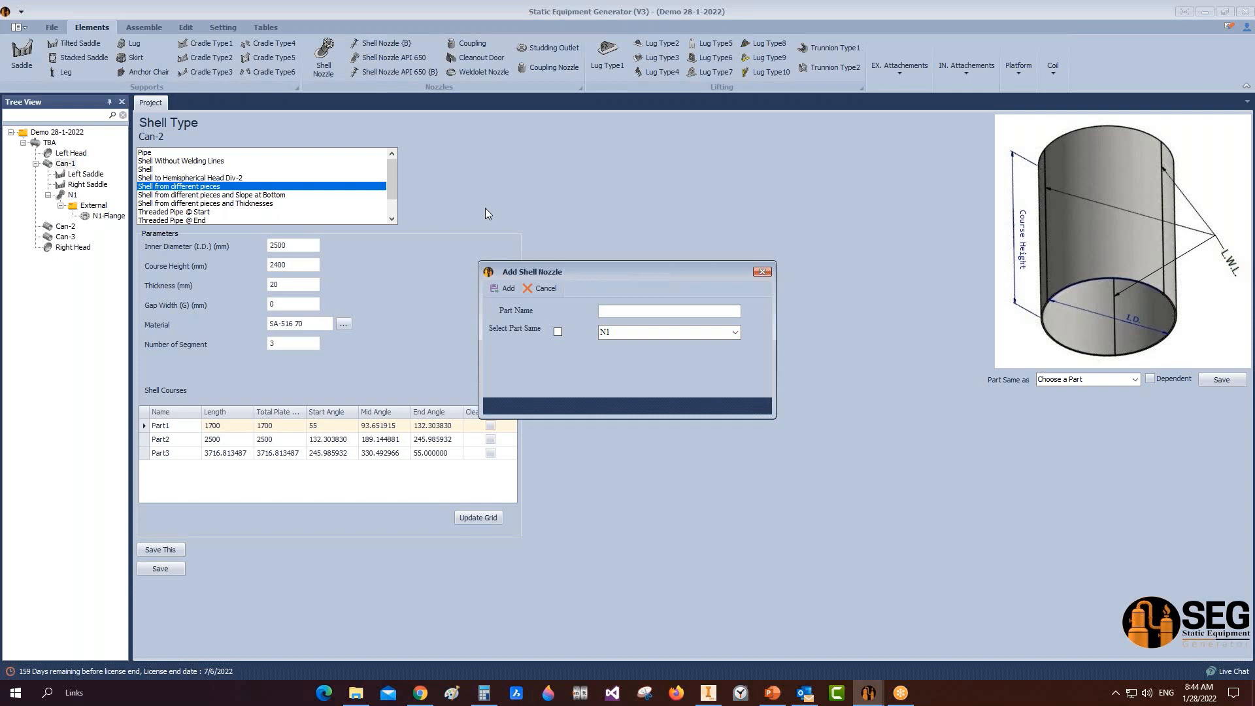
type("N")
type("Su")
type("mp N")
type("ozzlw")
left_click(505, 288)
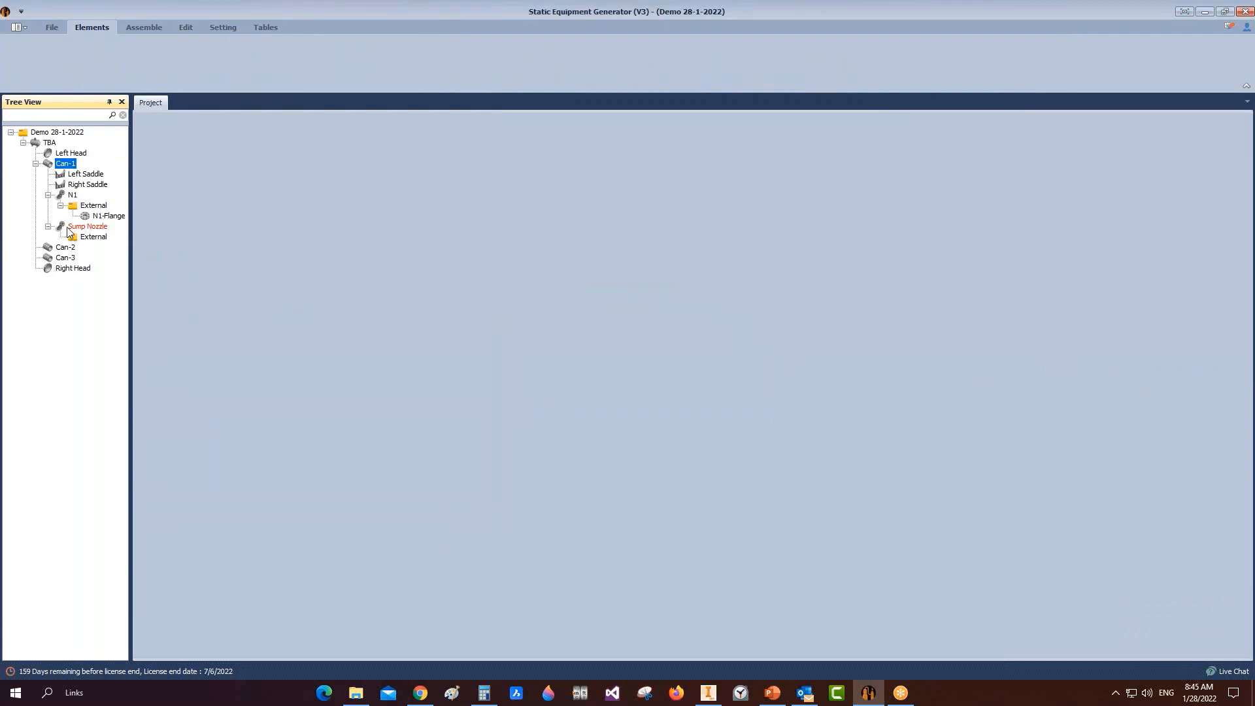
left_click(72, 226)
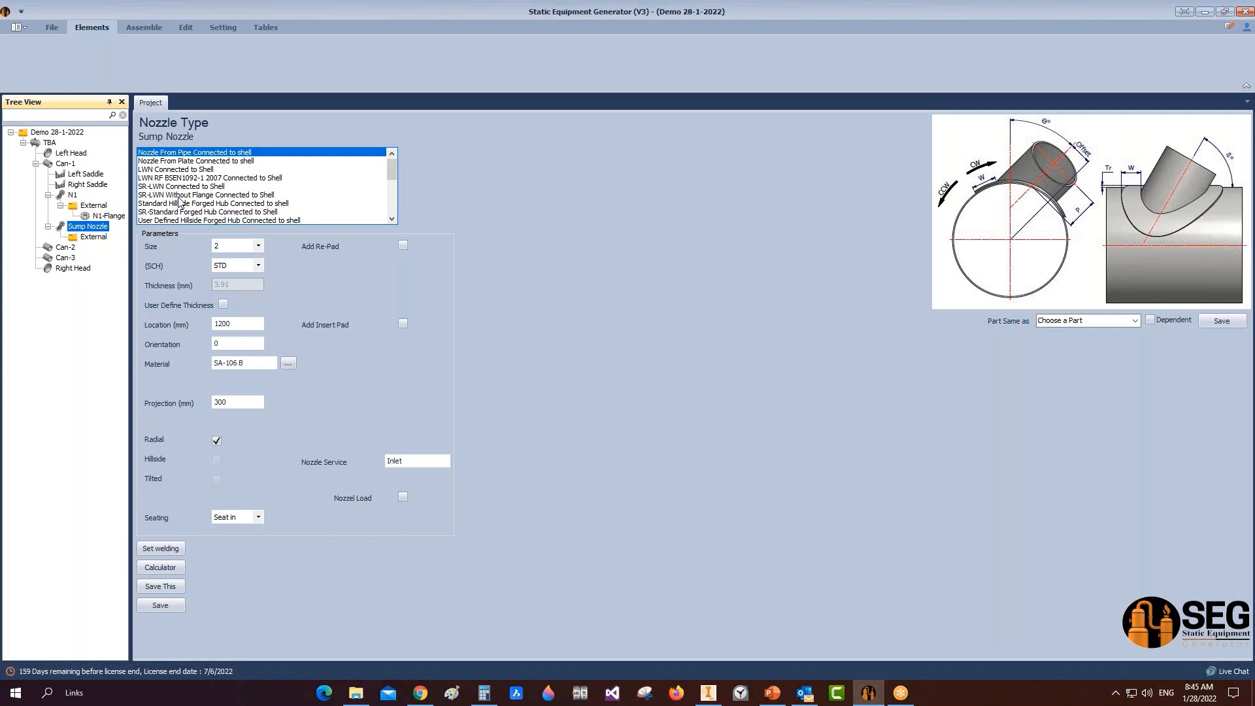
Step: Make the Sump Nozzle a size 40 Standard Hillside Forged Hub with a user-defined 20 mm thickness
left_click(180, 203)
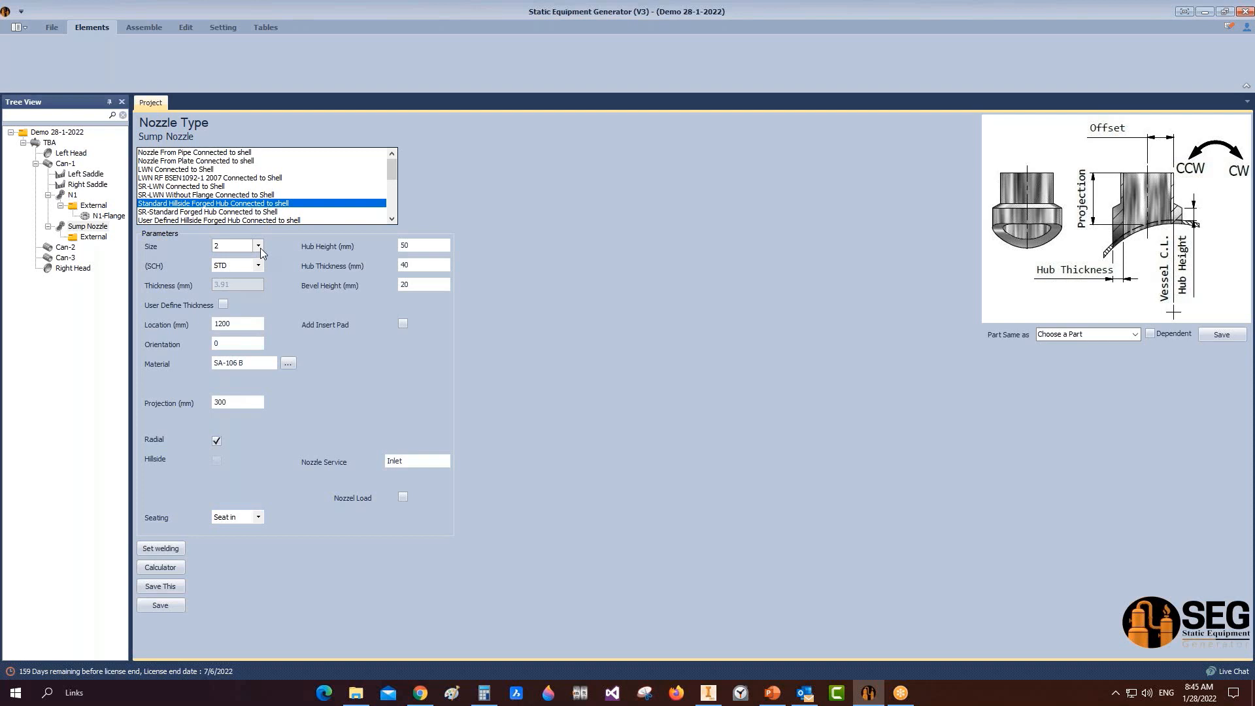
left_click(259, 246)
left_click(218, 445)
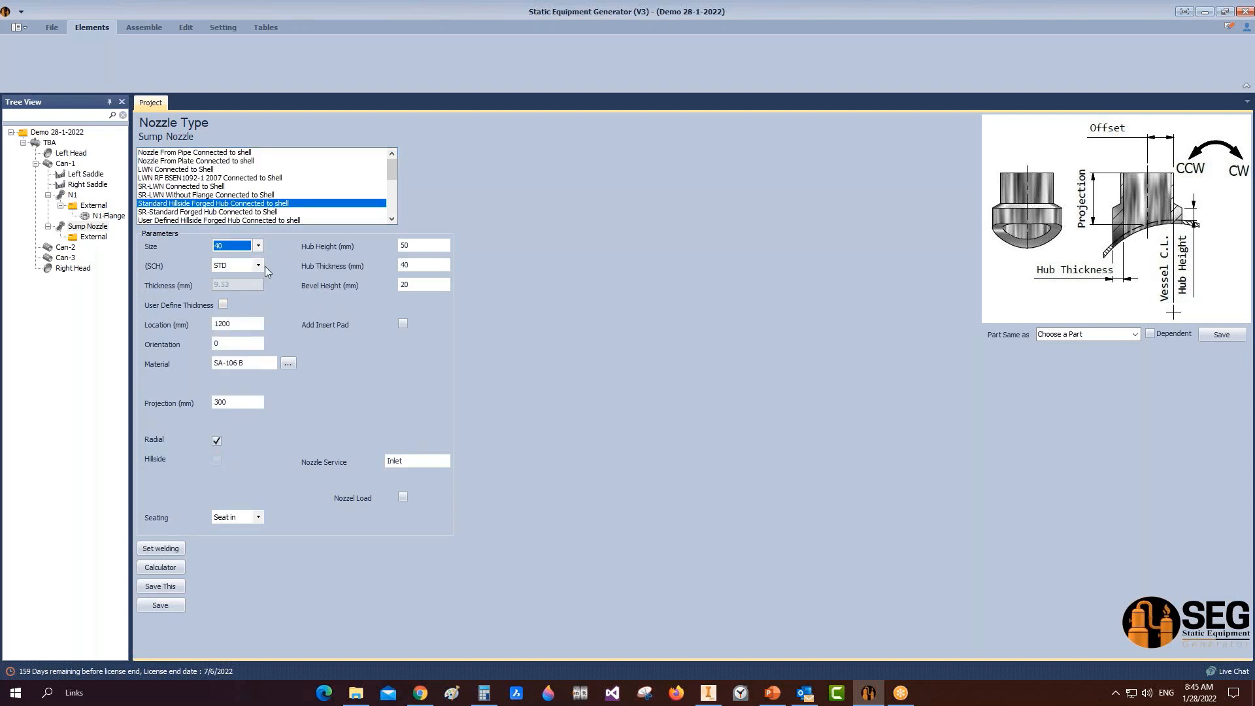
left_click(224, 305)
left_click_drag(247, 285, 200, 291)
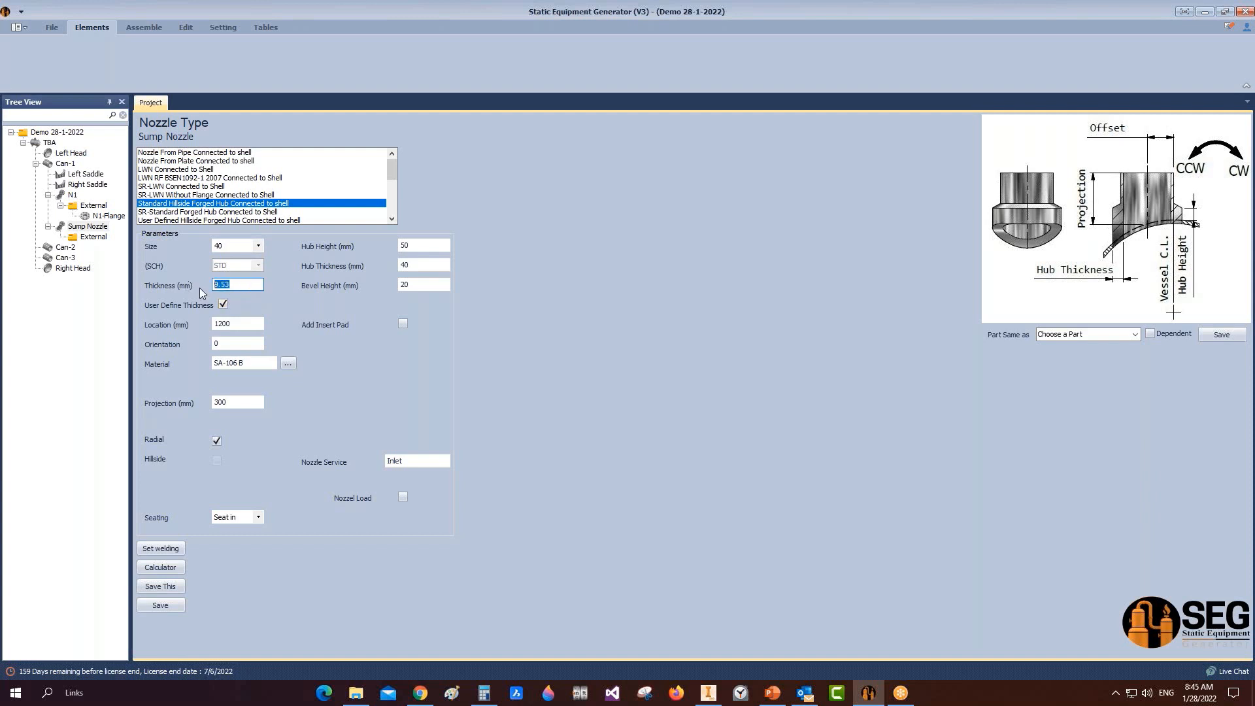
type("20")
Step: Set hub height 150, hub thickness 100 and bevel 80 mm, and make the nozzle non-radial
left_click_drag(427, 246, 362, 243)
type("150")
key("Tab")
type("100")
key("Tab")
type("80")
left_click(217, 441)
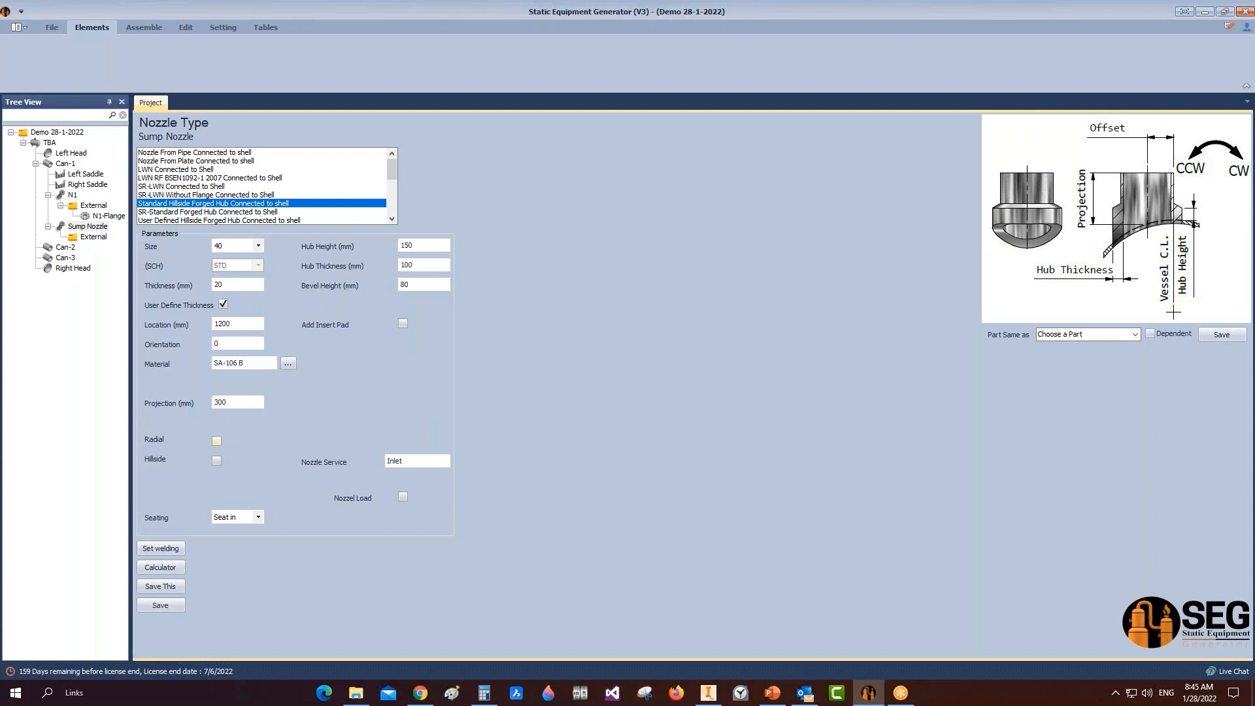
Step: Switch the Sump Nozzle to a size 40 SR-Standard Forged Hub Connected to Shell, 20 mm thick
left_click(211, 213)
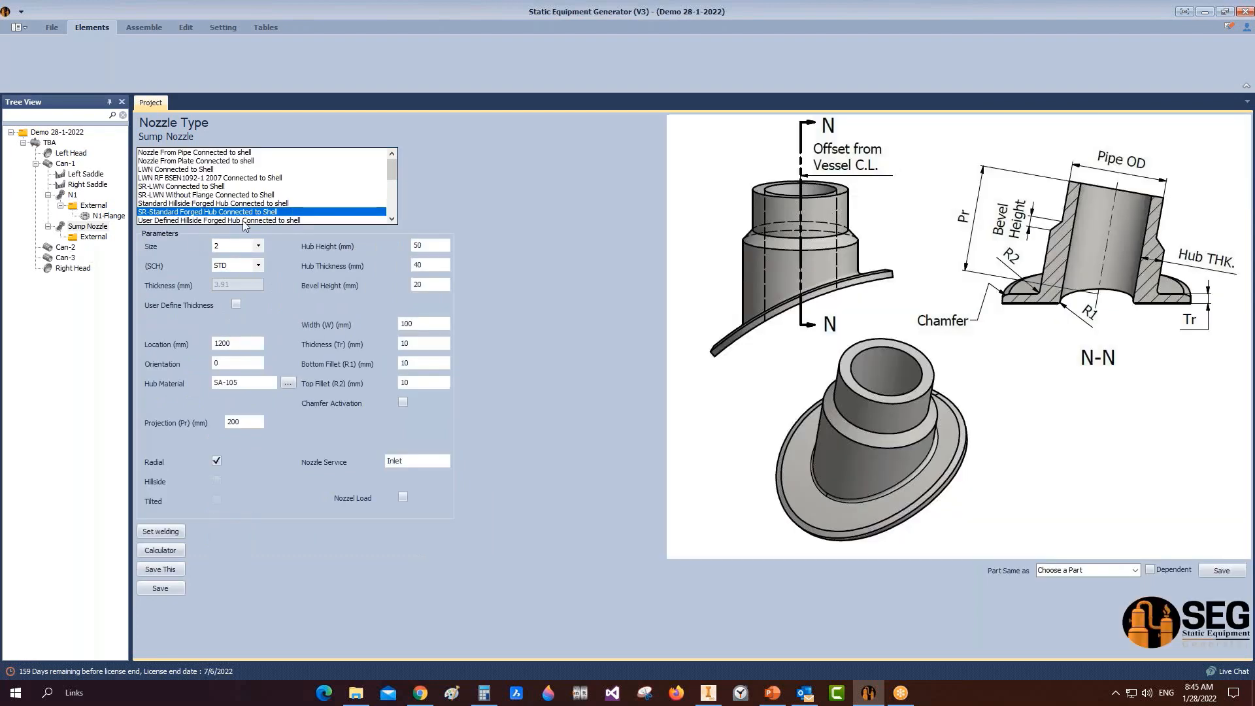
left_click(259, 246)
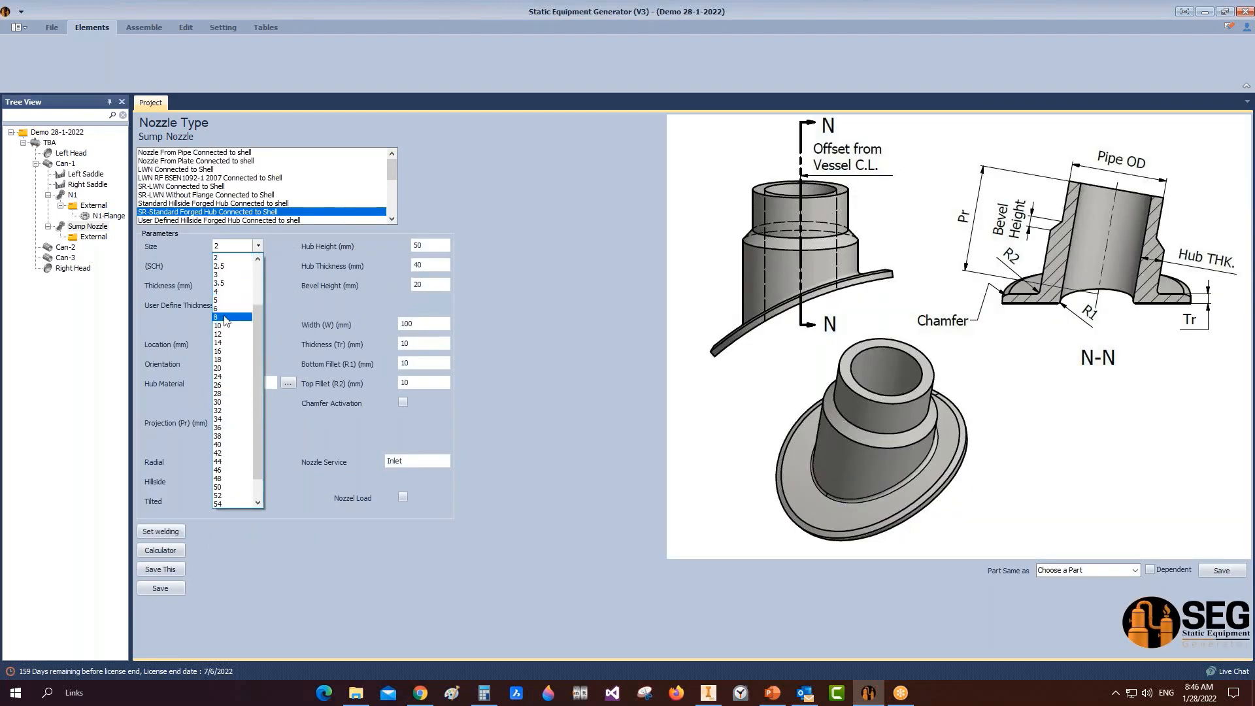
left_click(229, 445)
left_click(258, 265)
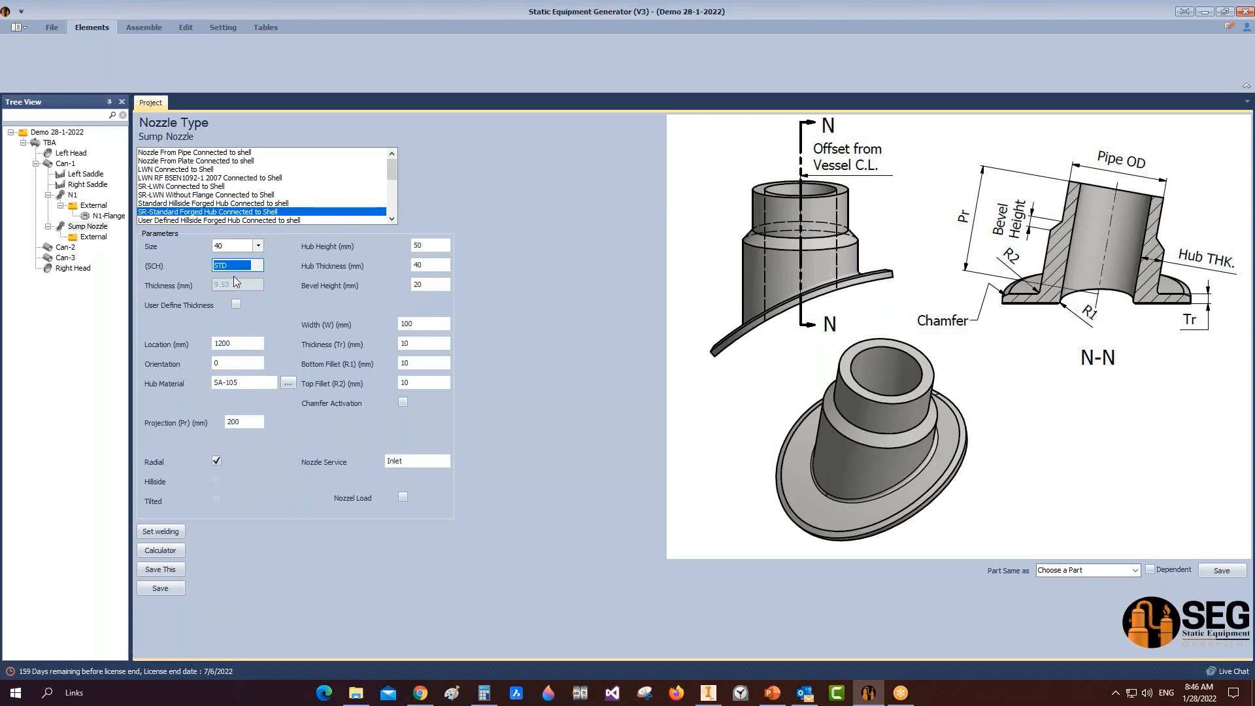
double_click(232, 286)
type("20")
Step: Set hub height 150, hub thickness 100, bevel 80 and pad thickness Tr 20 mm
double_click(438, 245)
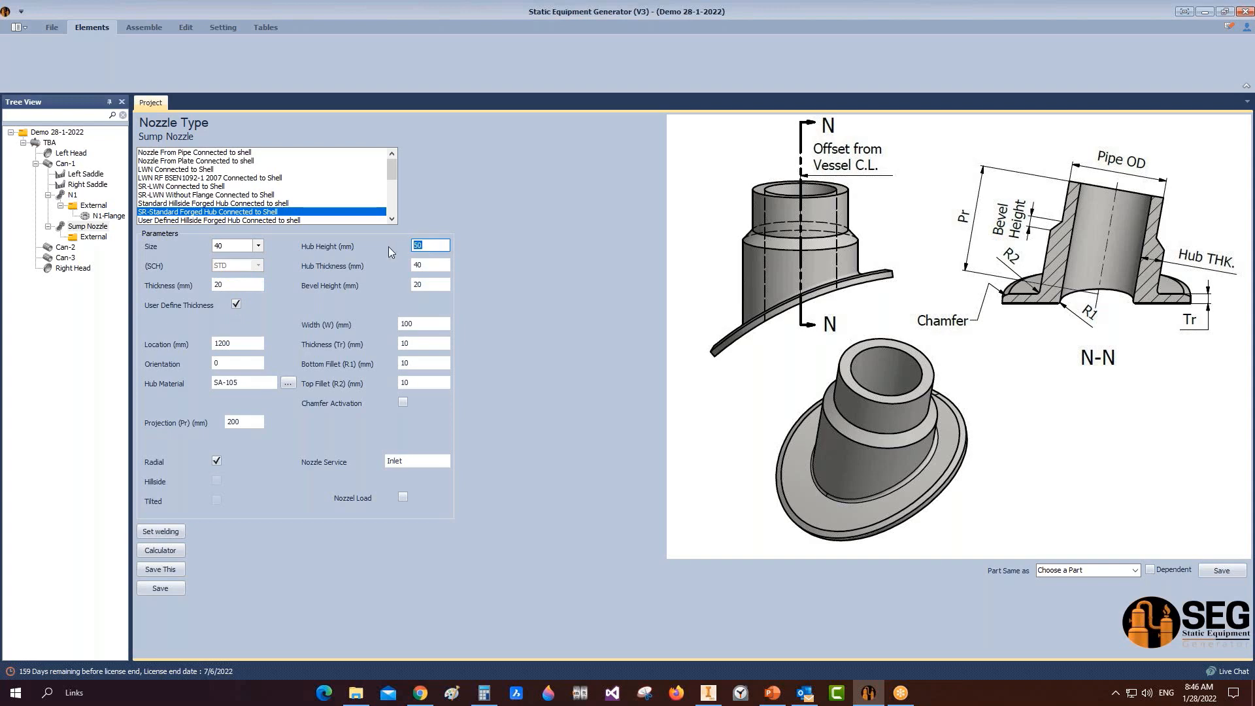
type("150")
key("Tab")
type("100")
key("Tab")
type("80")
double_click(406, 344)
type("20")
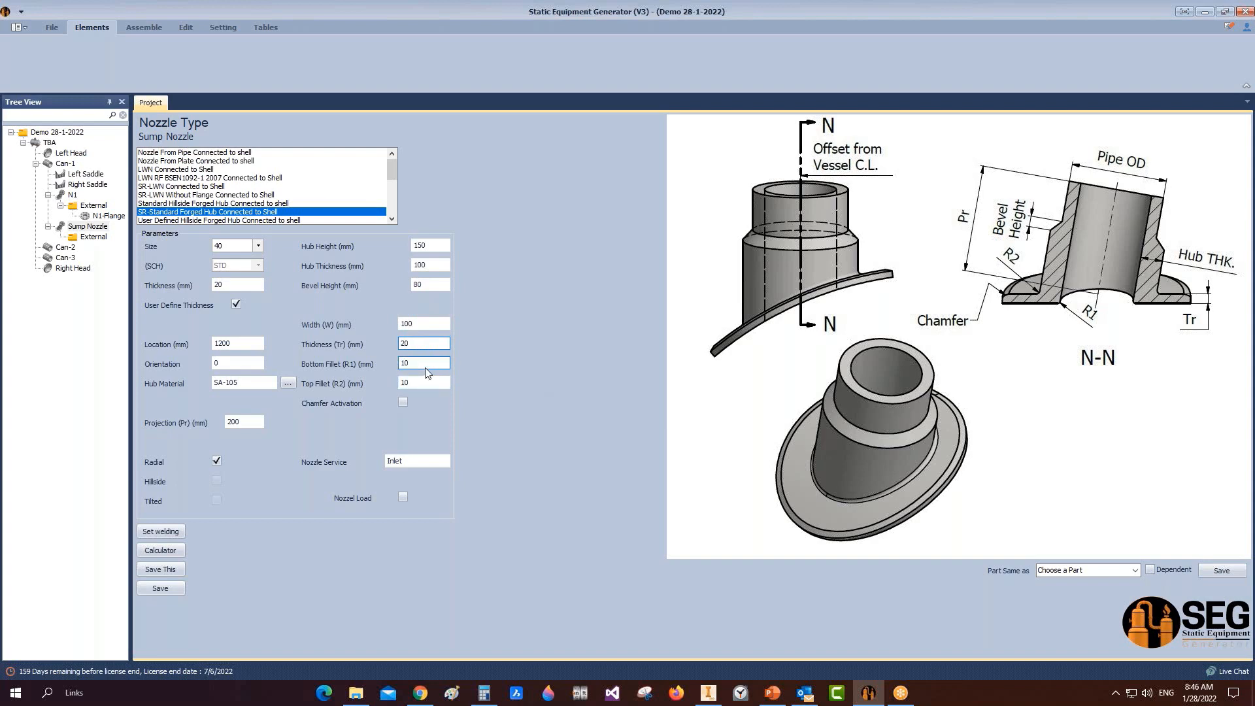
Step: Give the nozzle service 'Sump', tilt it at 89° instead of radial, and save it
key("Tab")
key("Tab")
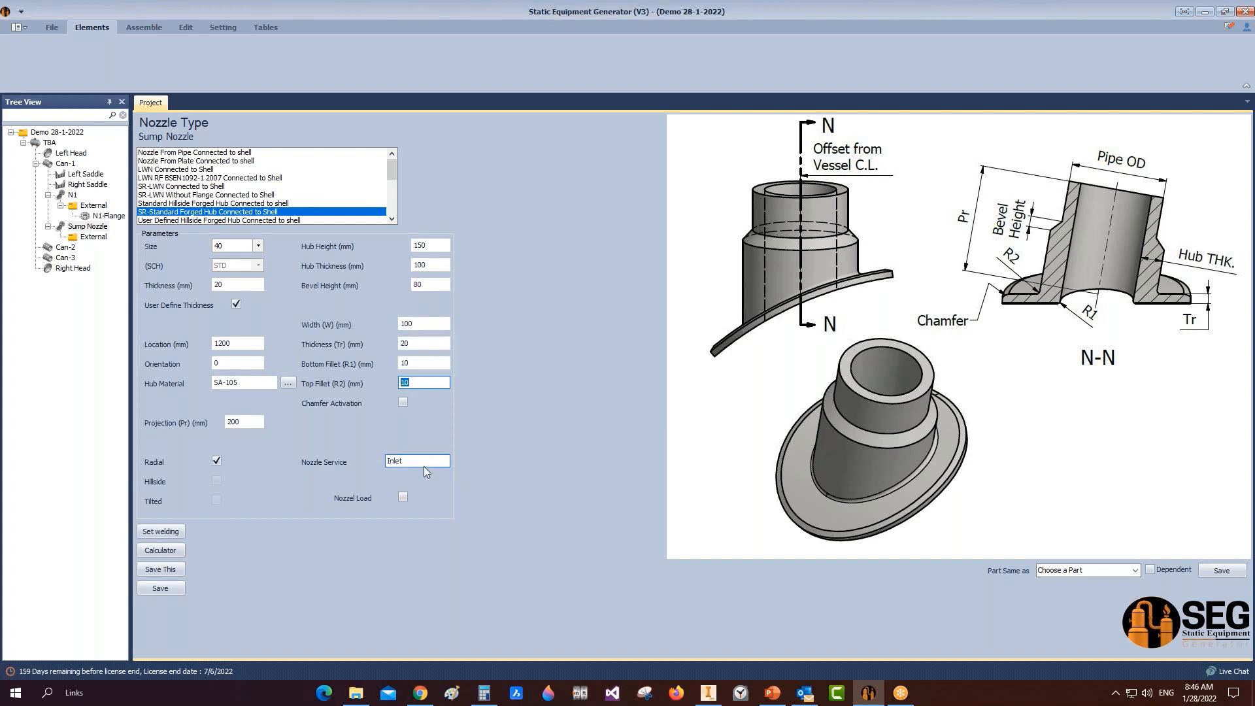
key("Tab")
type("Sump")
left_click(216, 460)
left_click(218, 500)
left_click(232, 402)
double_click(232, 402)
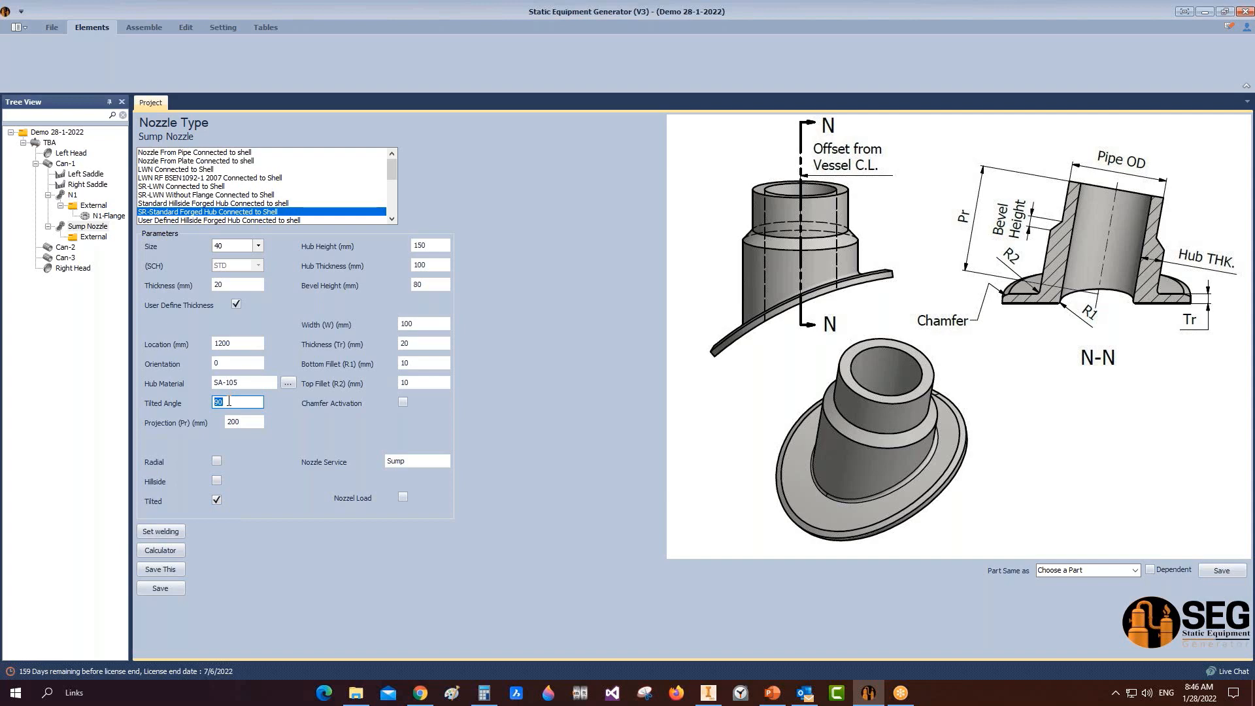
type("89")
left_click(159, 589)
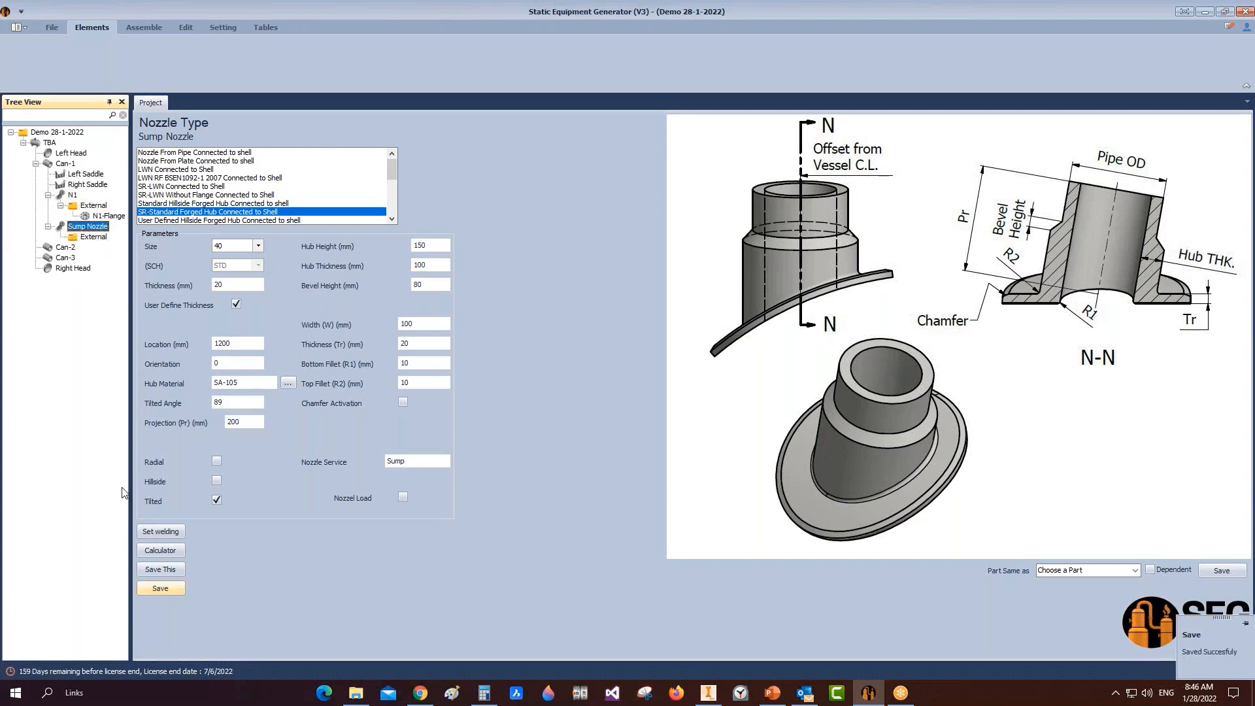
Step: Open the tilted nozzle calculation and work out 2400 + 1200 = 3600 in Calculator
left_click(160, 550)
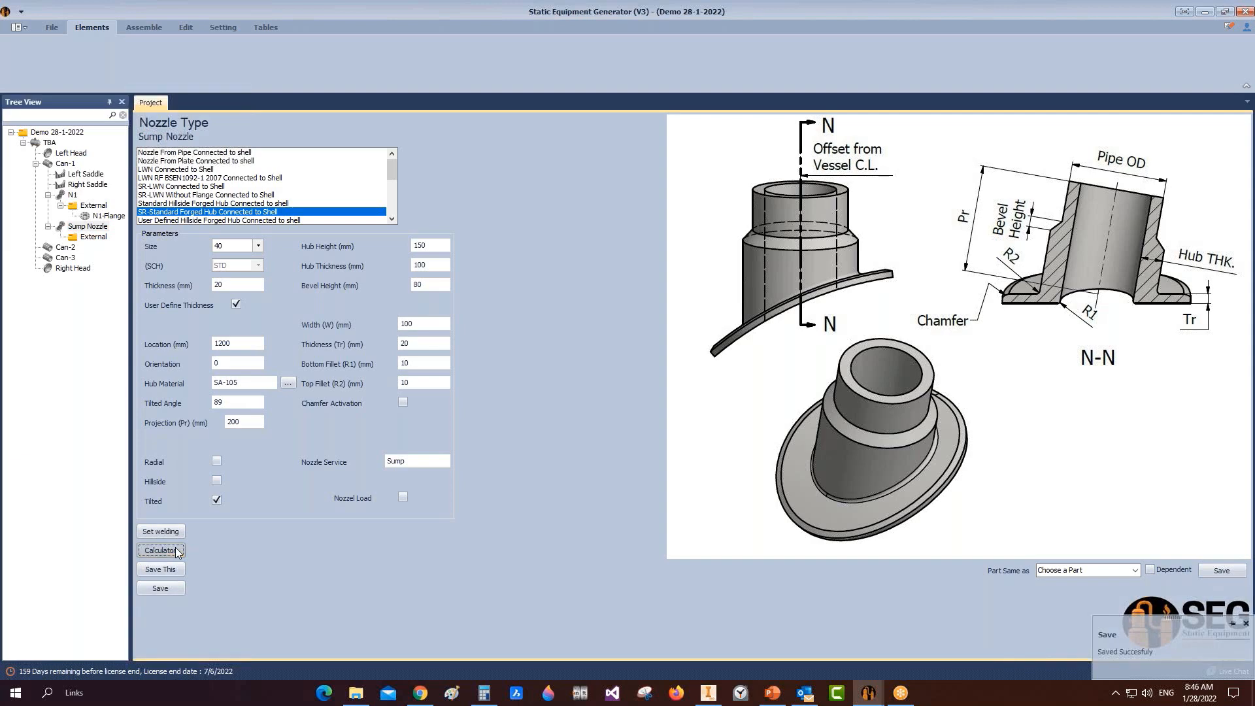
key("shift+Tab")
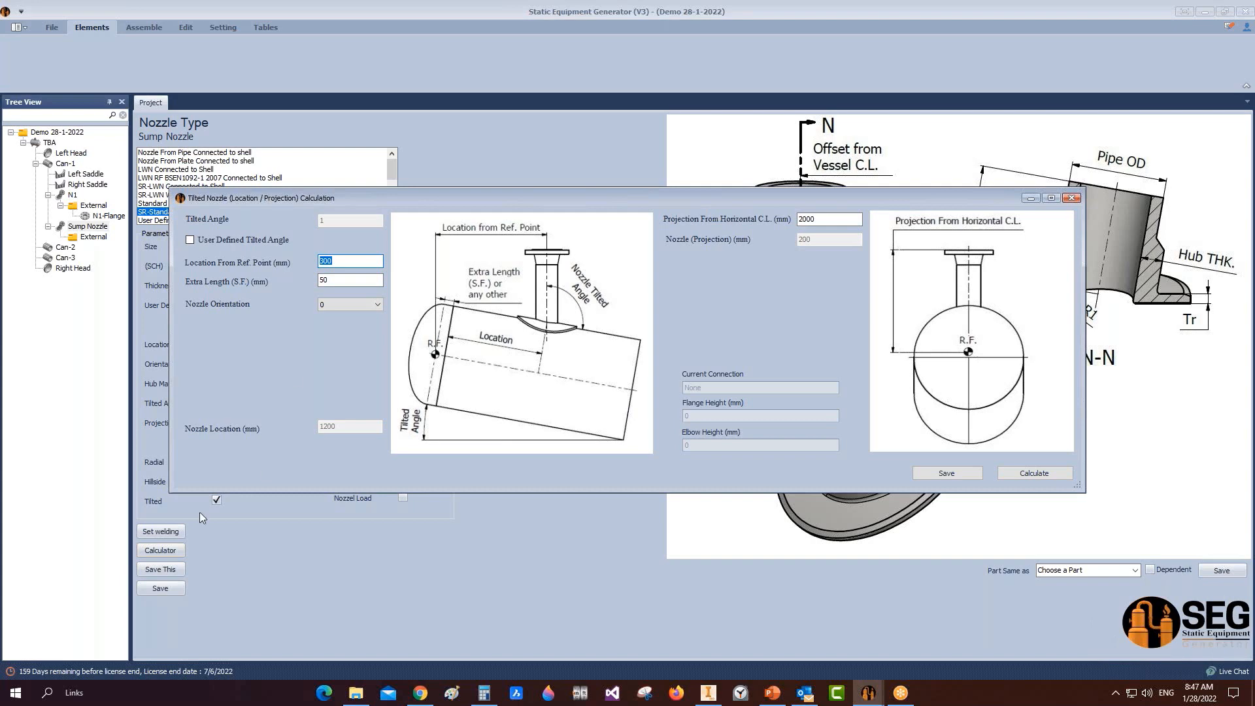
left_click(484, 693)
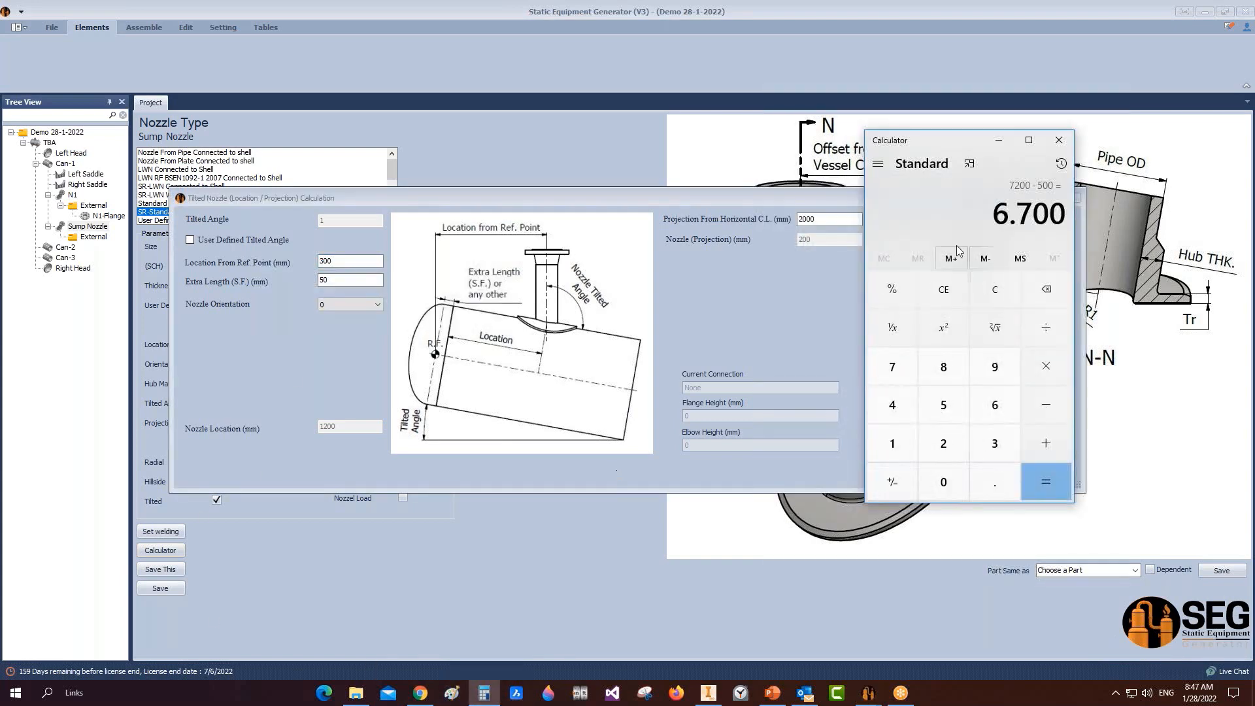
key("Escape")
type("2")
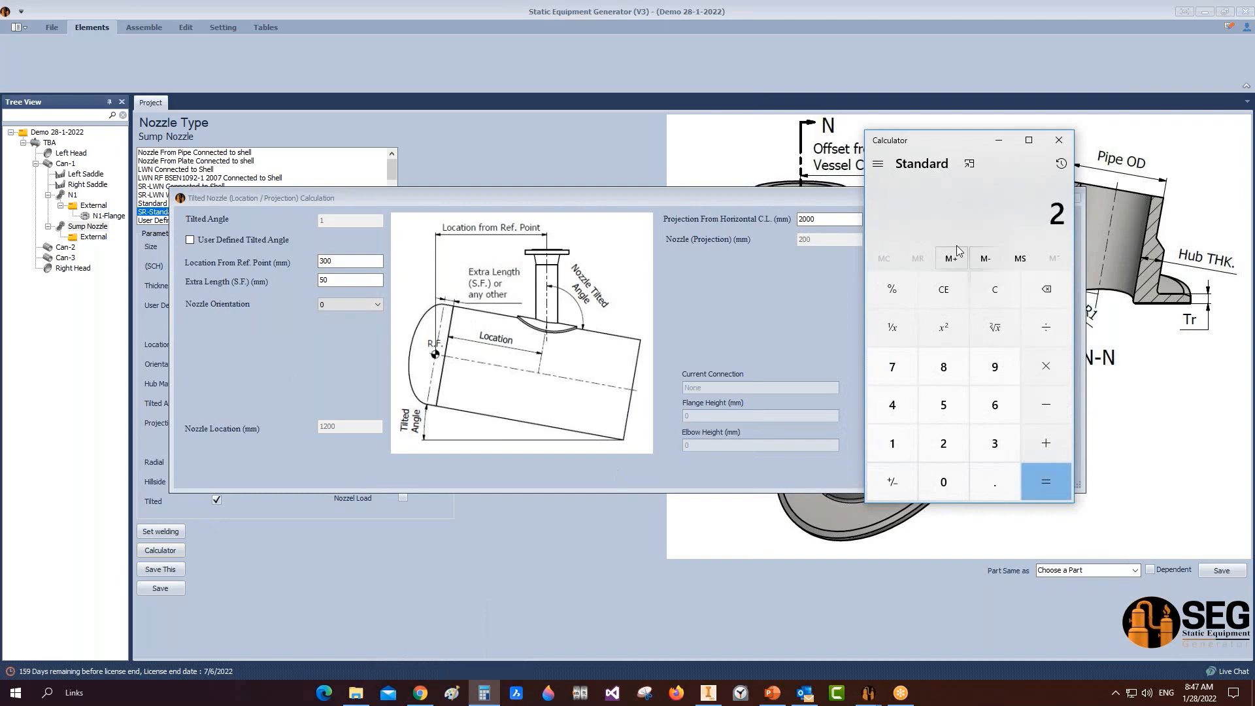
type(".400")
key("plus")
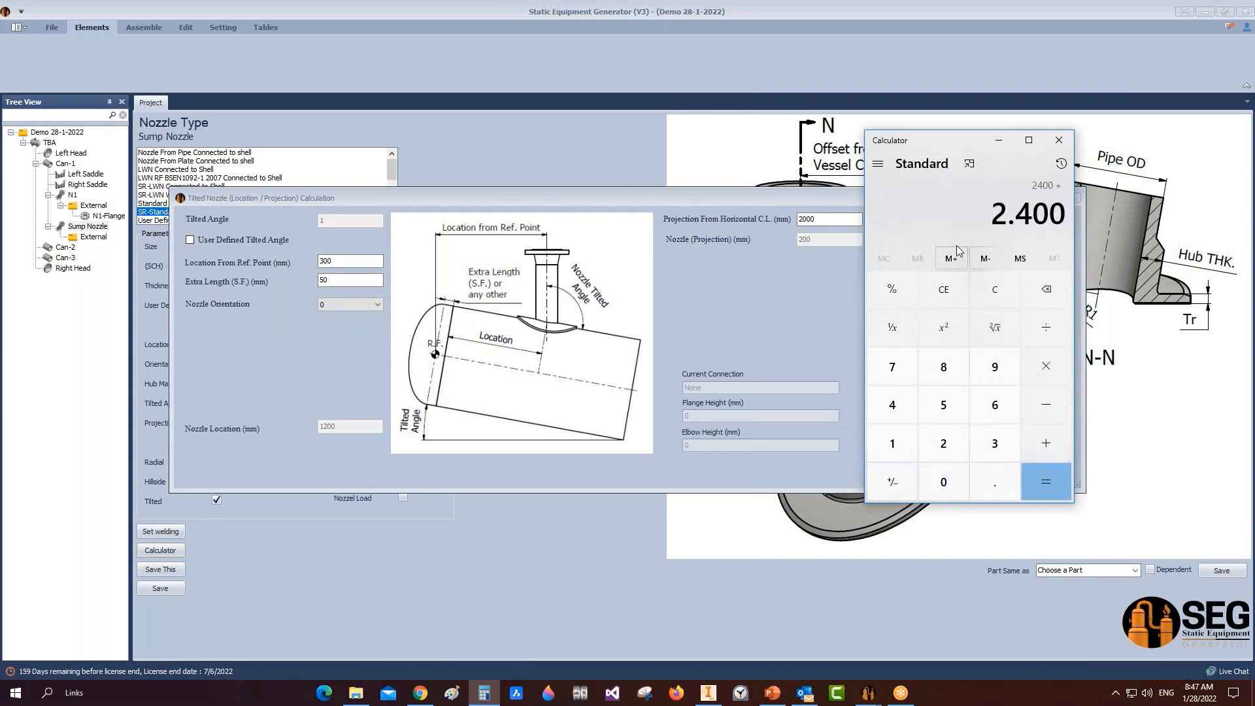
type("1200")
key("Return")
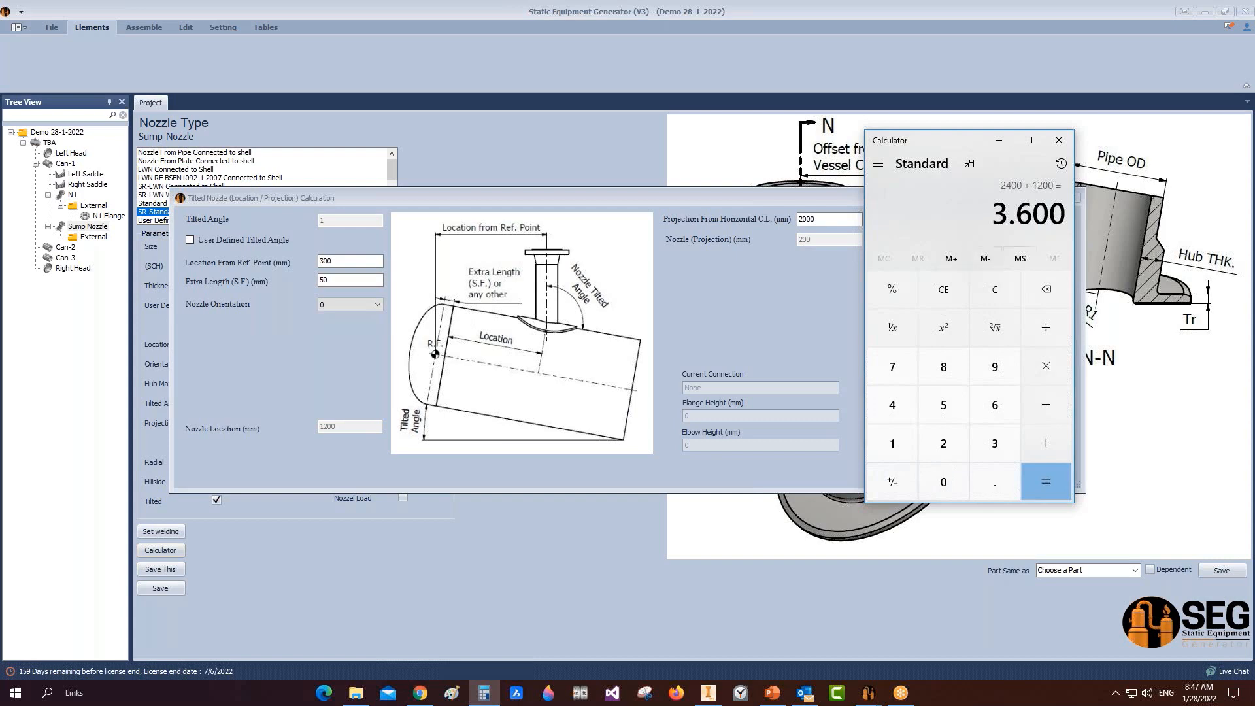
left_click(1000, 140)
Step: Enter location 3600, orientation 180 and projection 1700 mm, then calculate the tilted nozzle position
type("3")
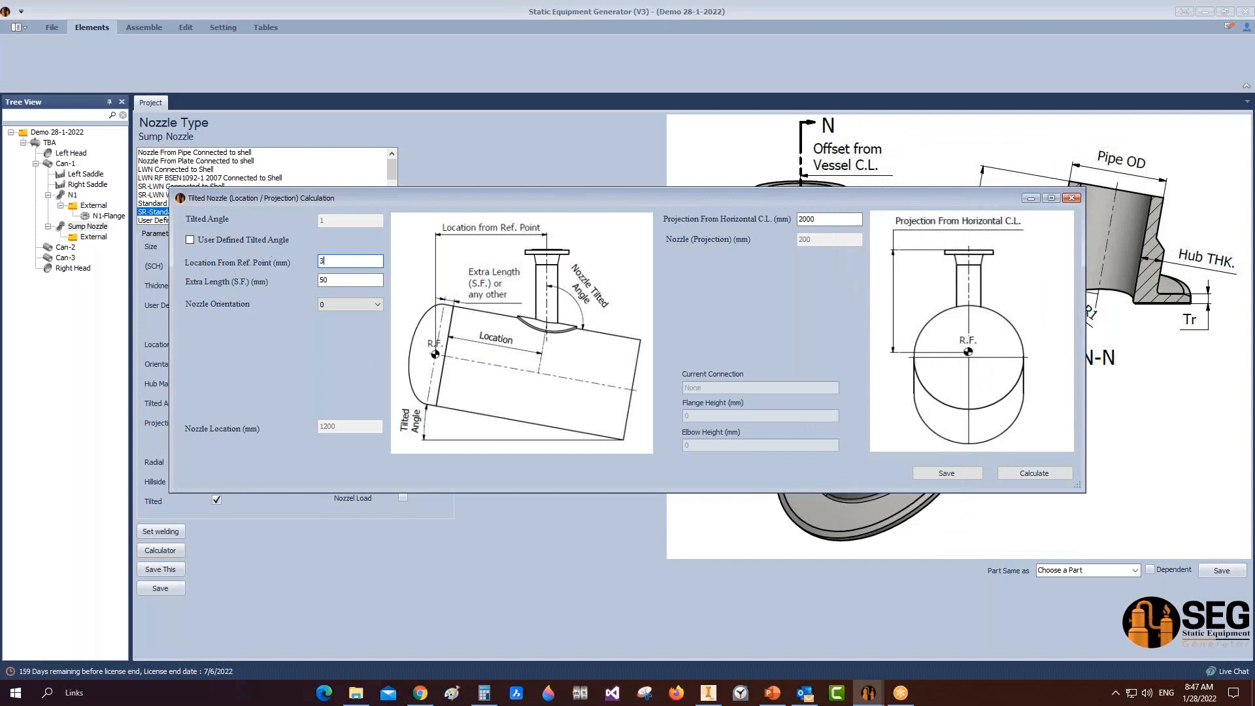
type("600")
left_click(318, 282)
left_click(367, 303)
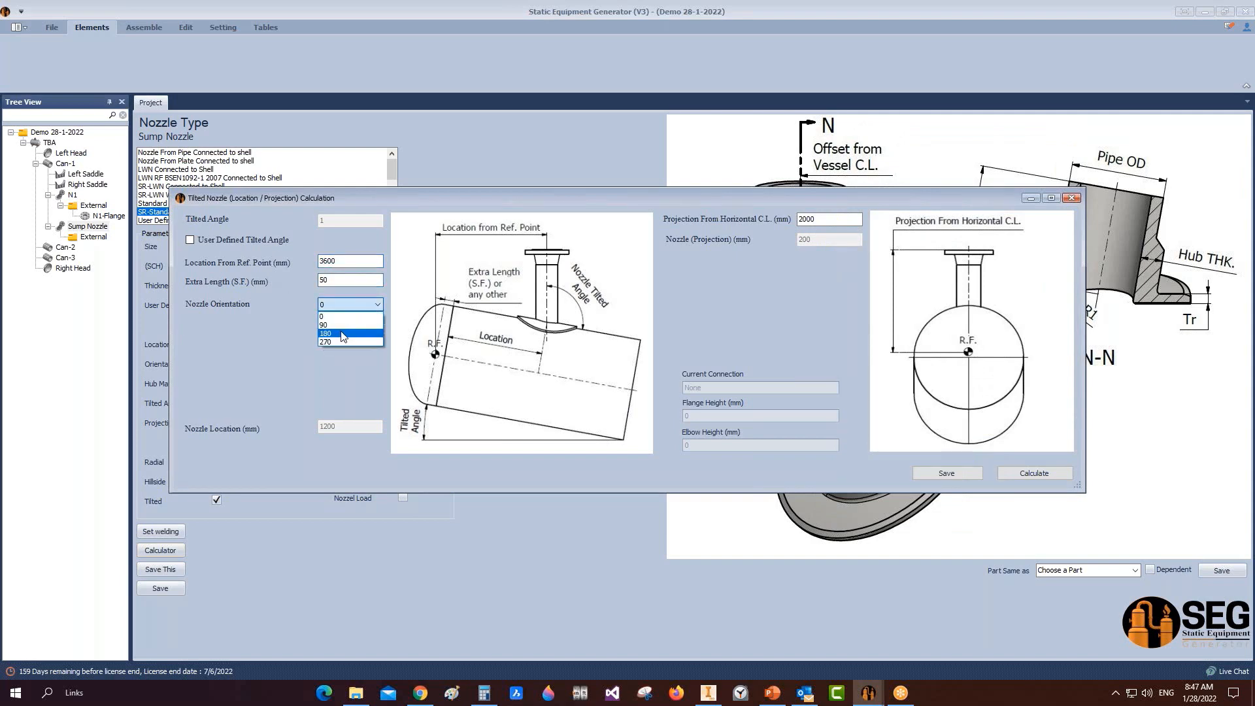
left_click(344, 332)
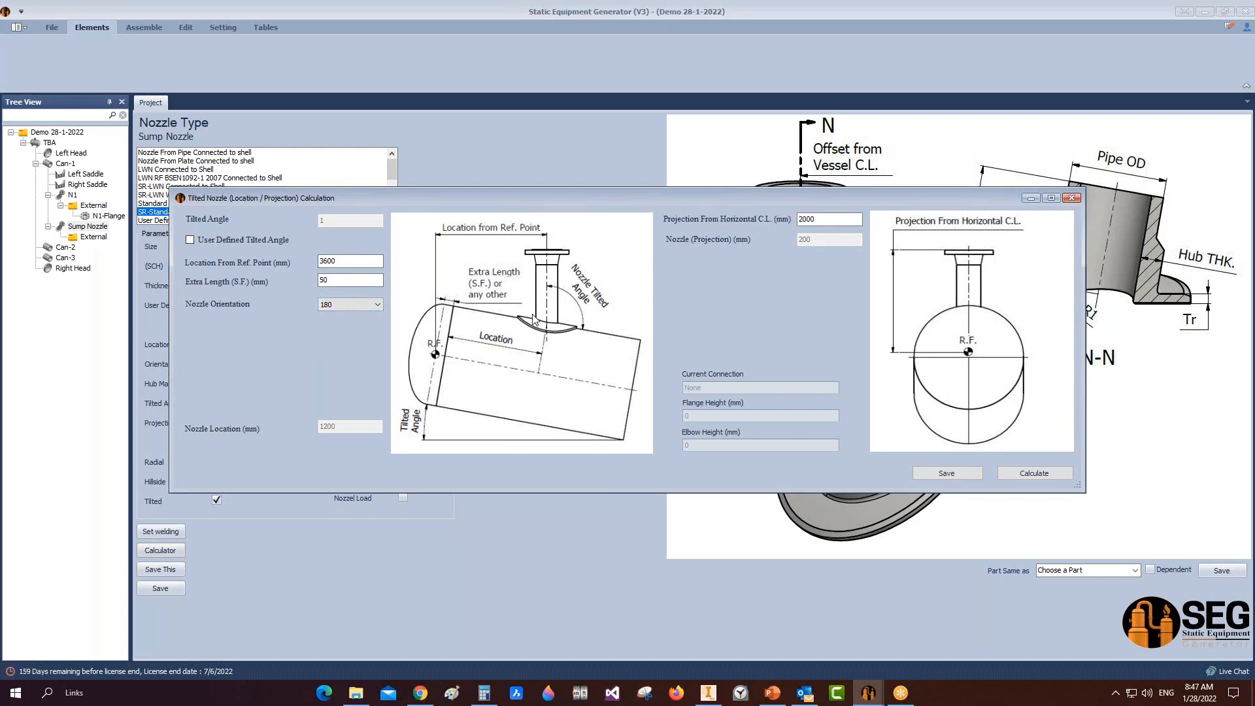
left_click_drag(823, 219, 799, 219)
type("1700")
left_click(1035, 473)
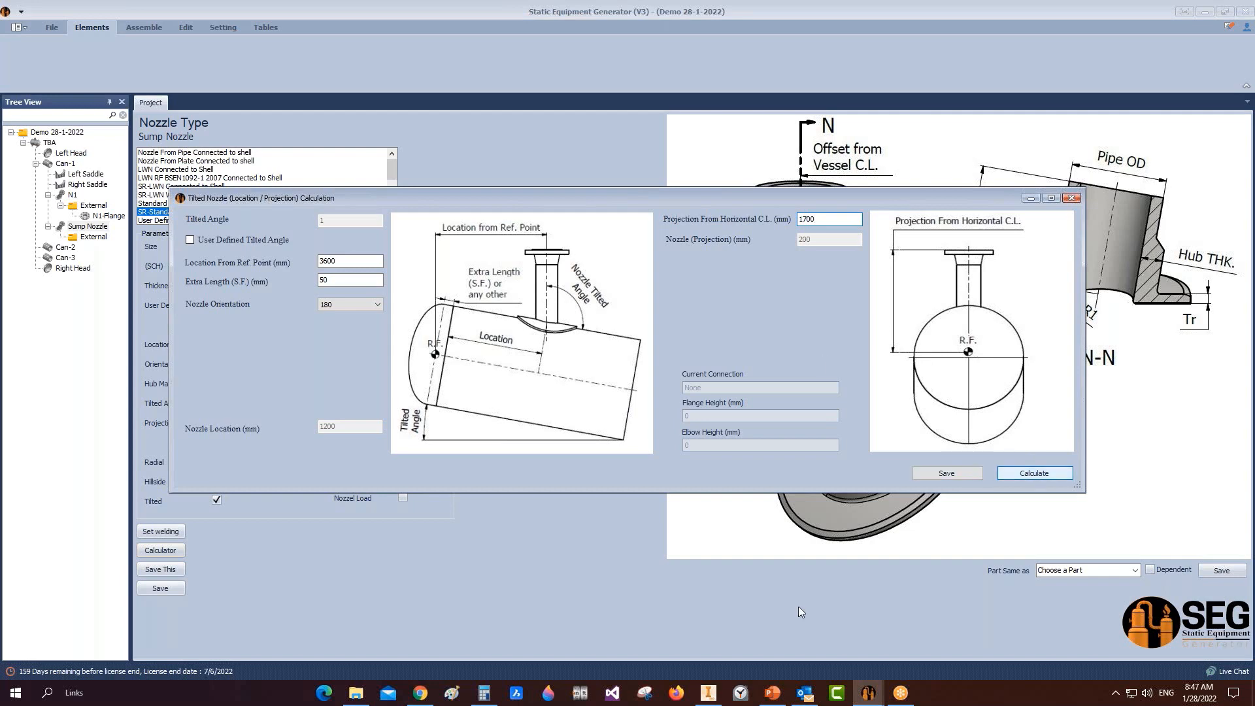
Step: Check the tilted sketch in Inventor, then save the calculation and the Sump Nozzle
left_click(709, 693)
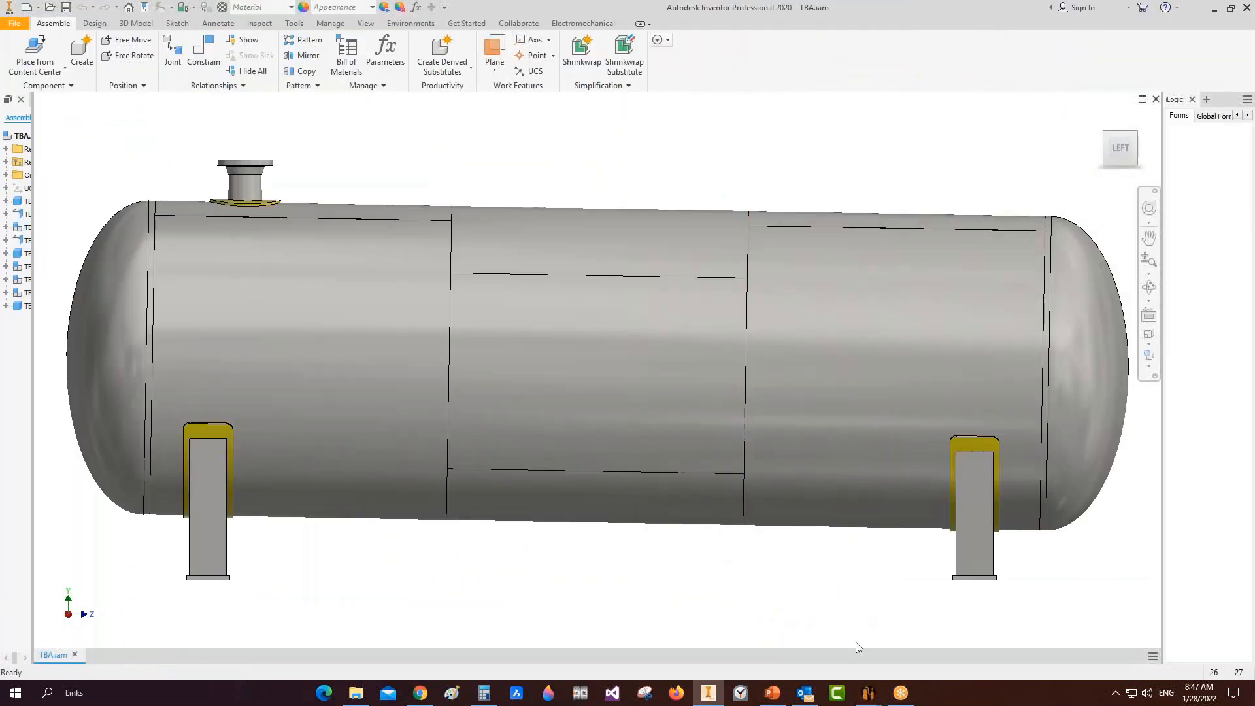
mouse_move(868, 692)
left_click(941, 638)
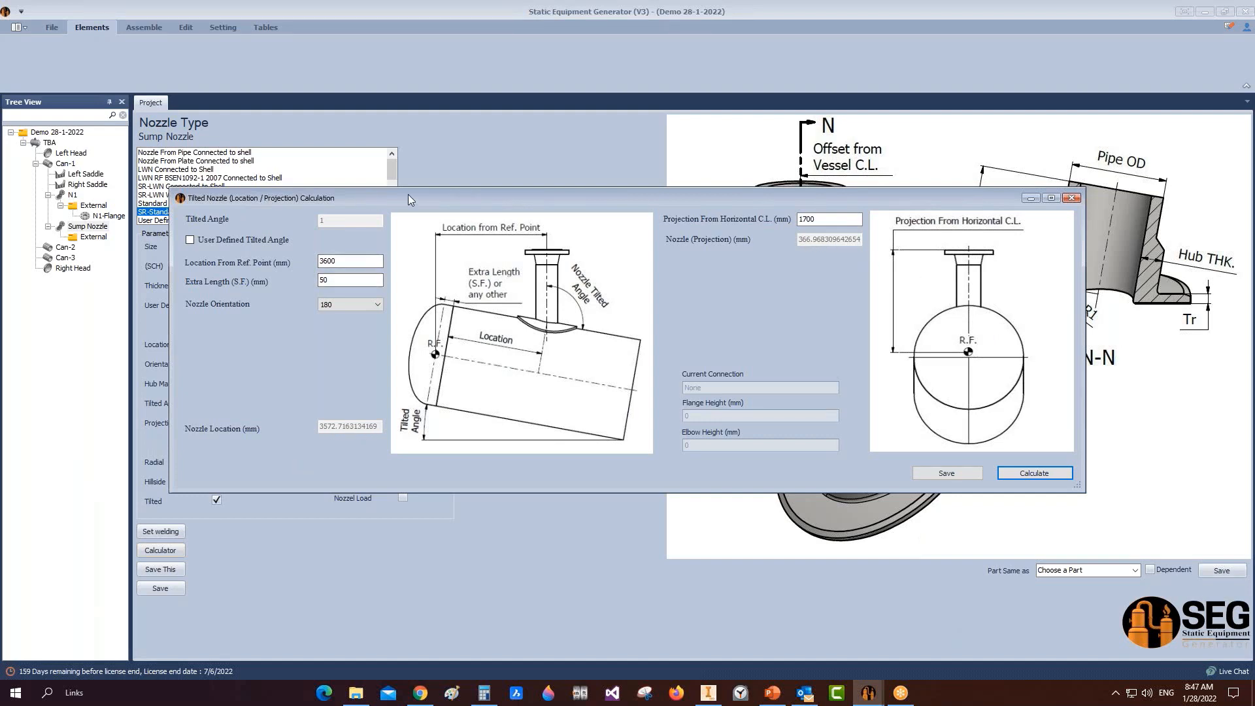
left_click_drag(408, 194, 451, 136)
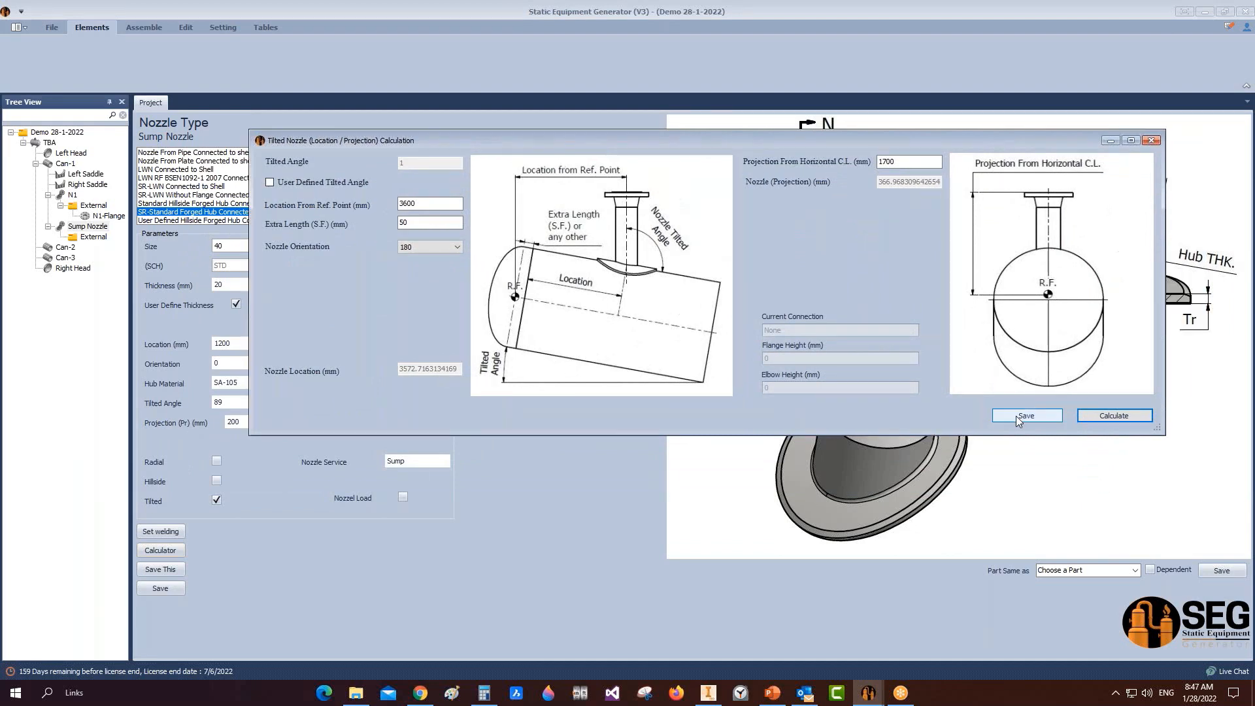
left_click(1026, 416)
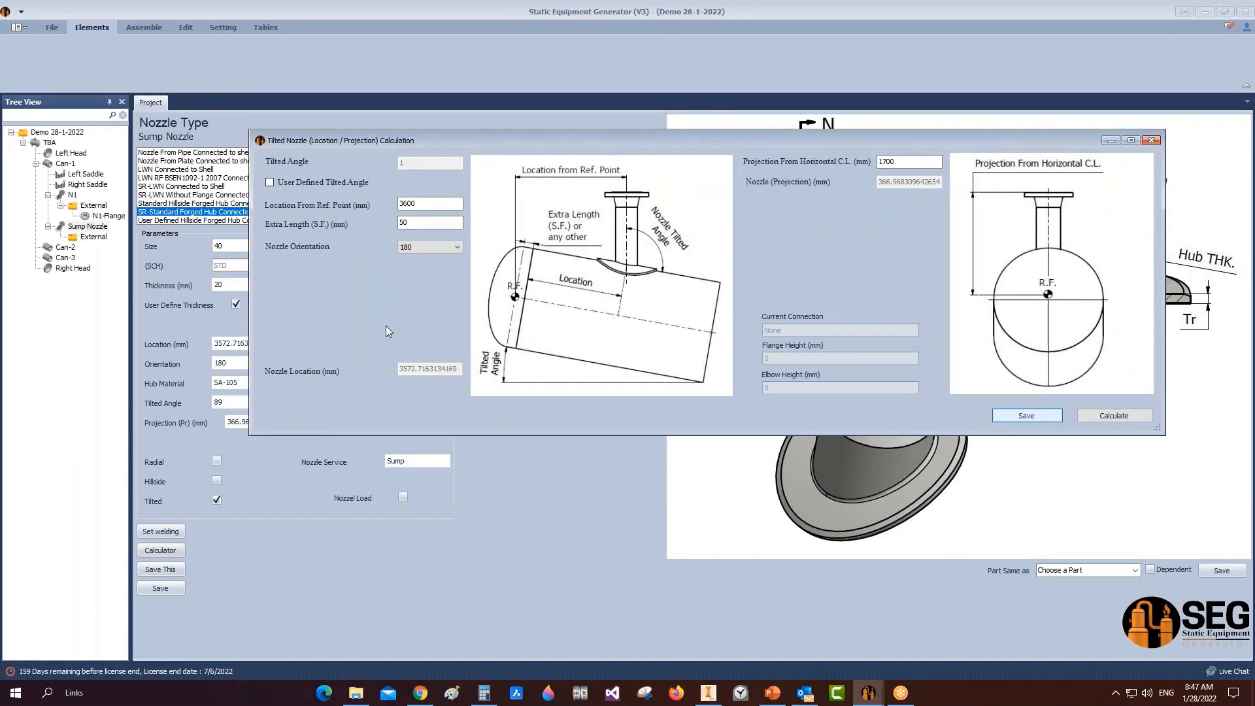
left_click(88, 237)
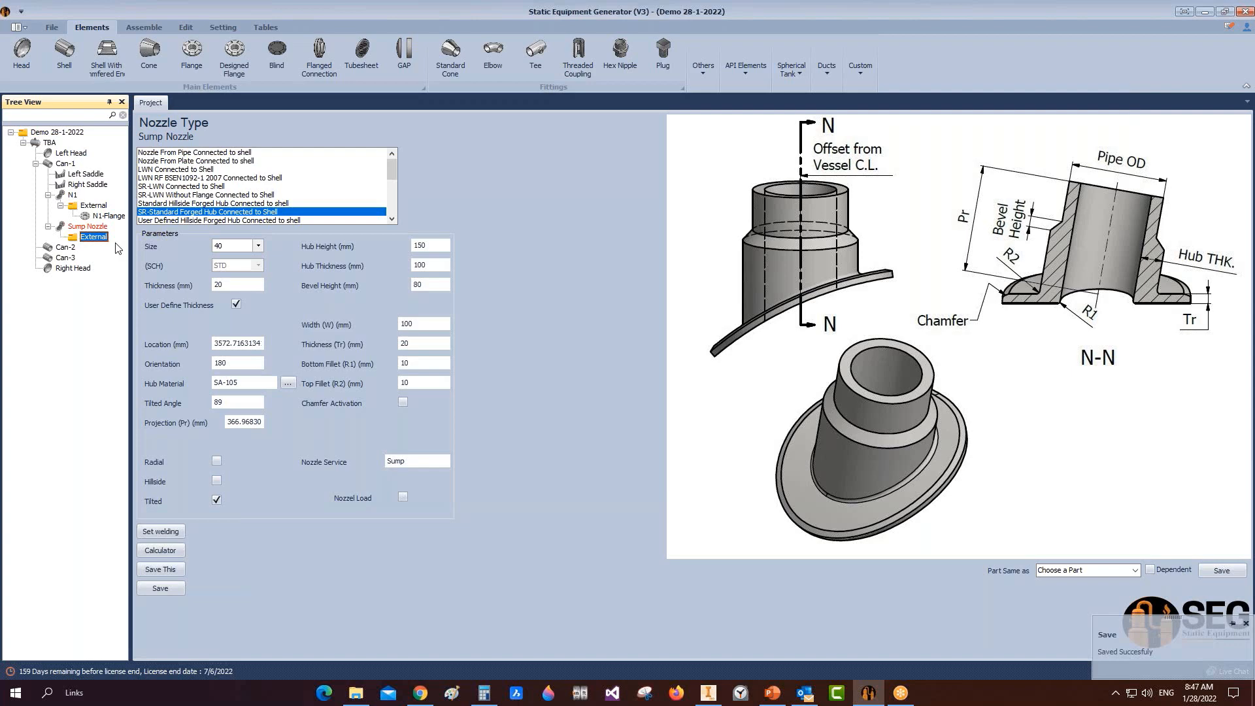
Step: Add a shell part named 'Sump-Can' under the Sump Nozzle
left_click(67, 51)
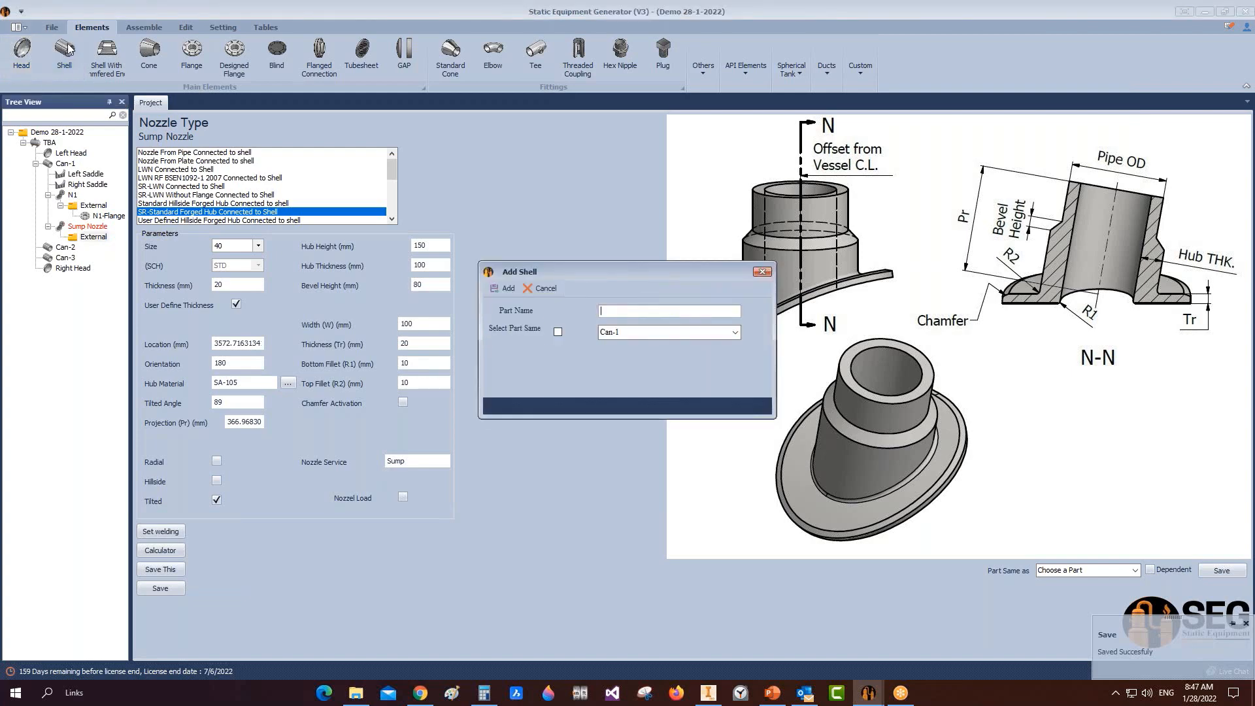
type("Sump")
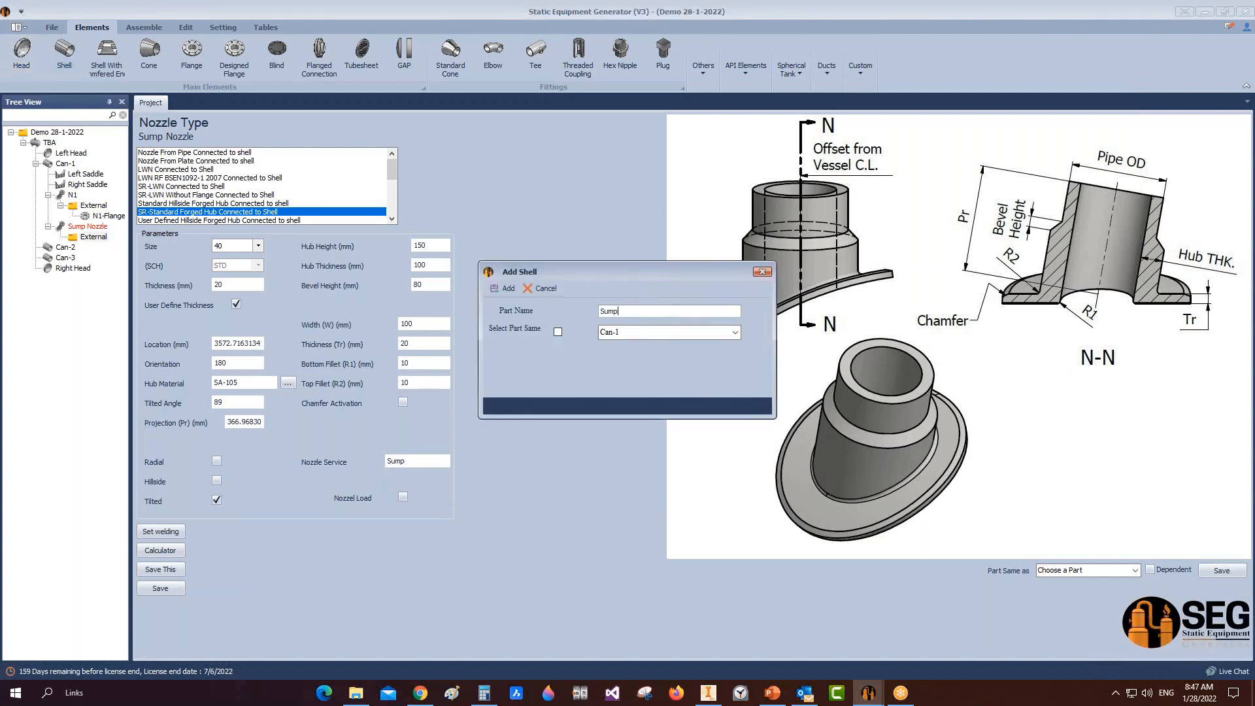
type("-Can")
left_click(487, 289)
left_click(108, 248)
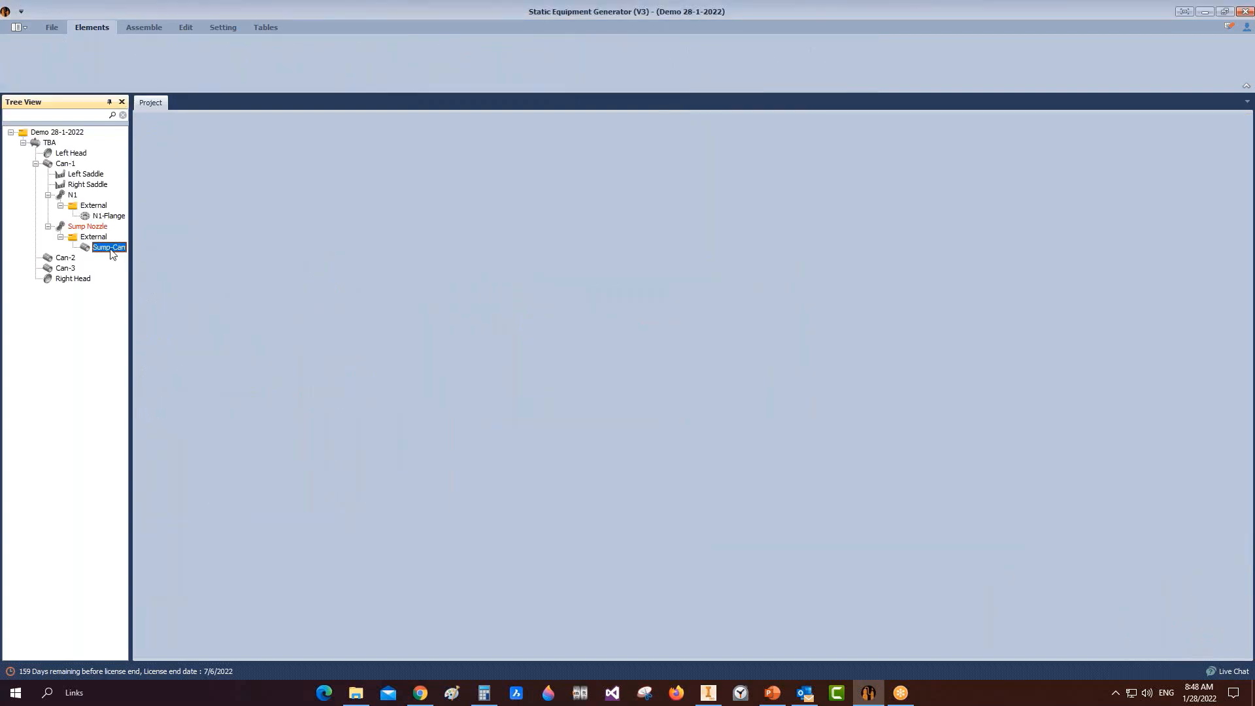
left_click(94, 237)
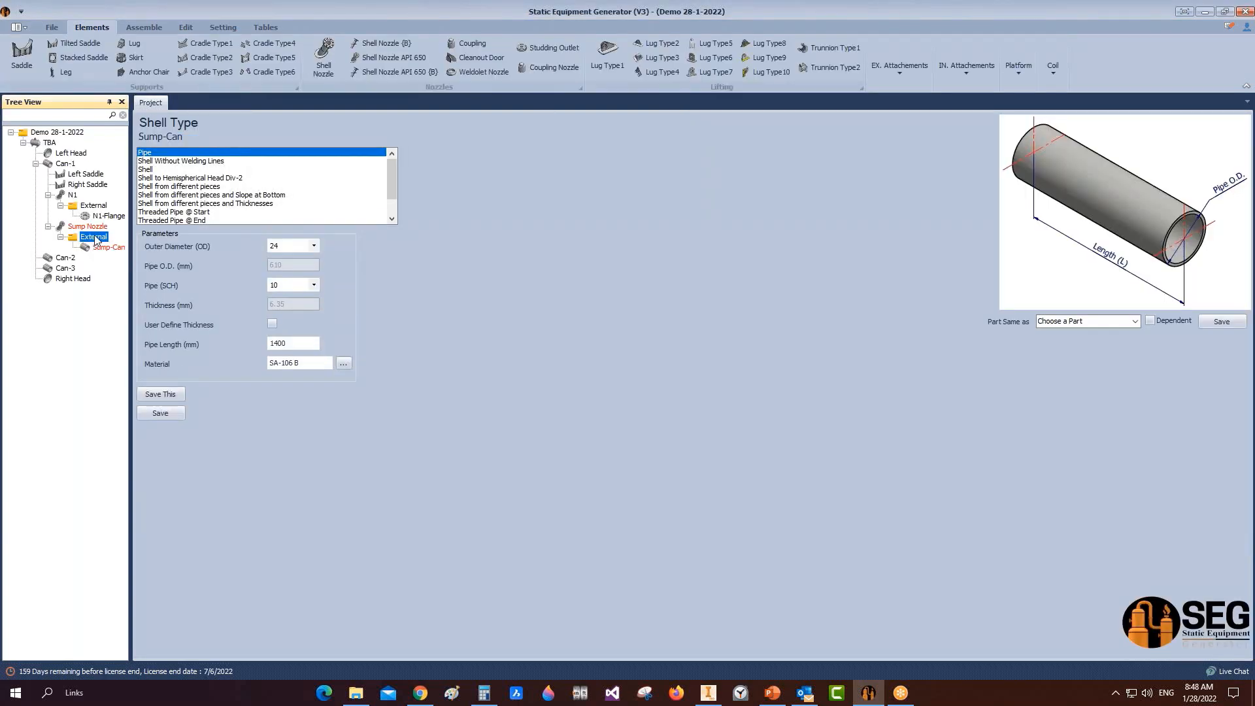
left_click_drag(131, 240, 158, 240)
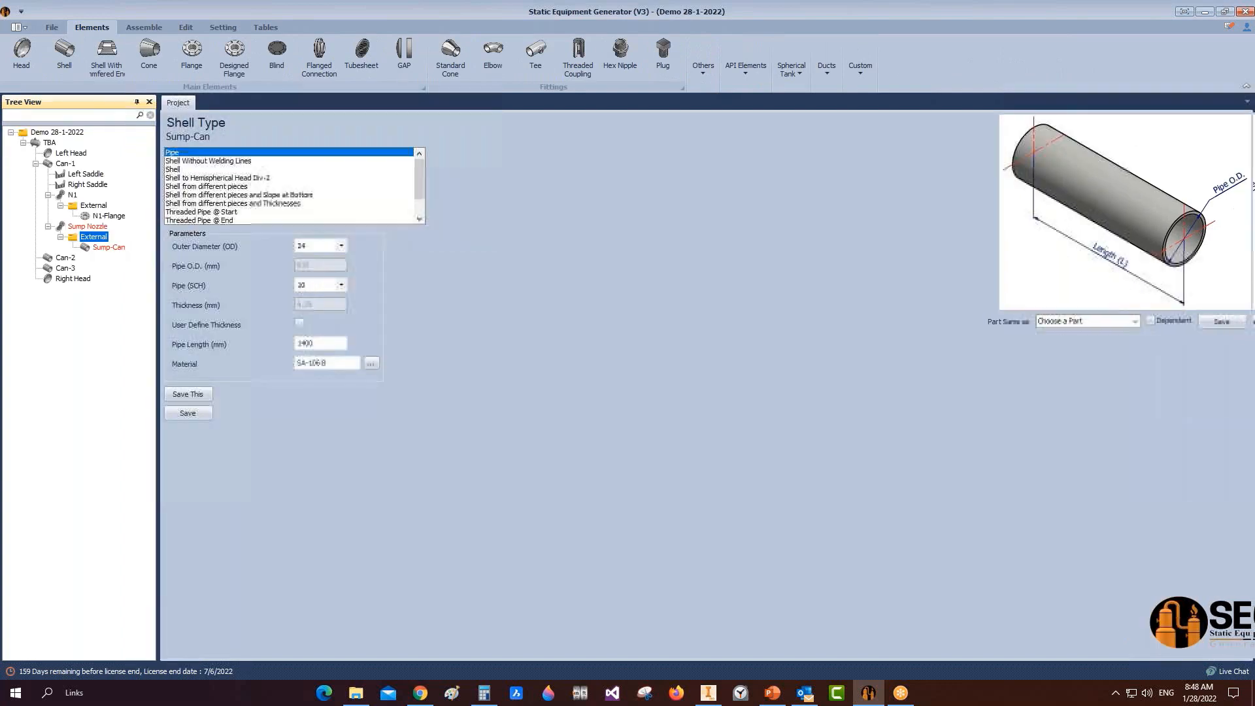
Step: Make Sump-Can a plain shell with I.D. 976, thickness 20 and length 1500 mm, and save
left_click(113, 251)
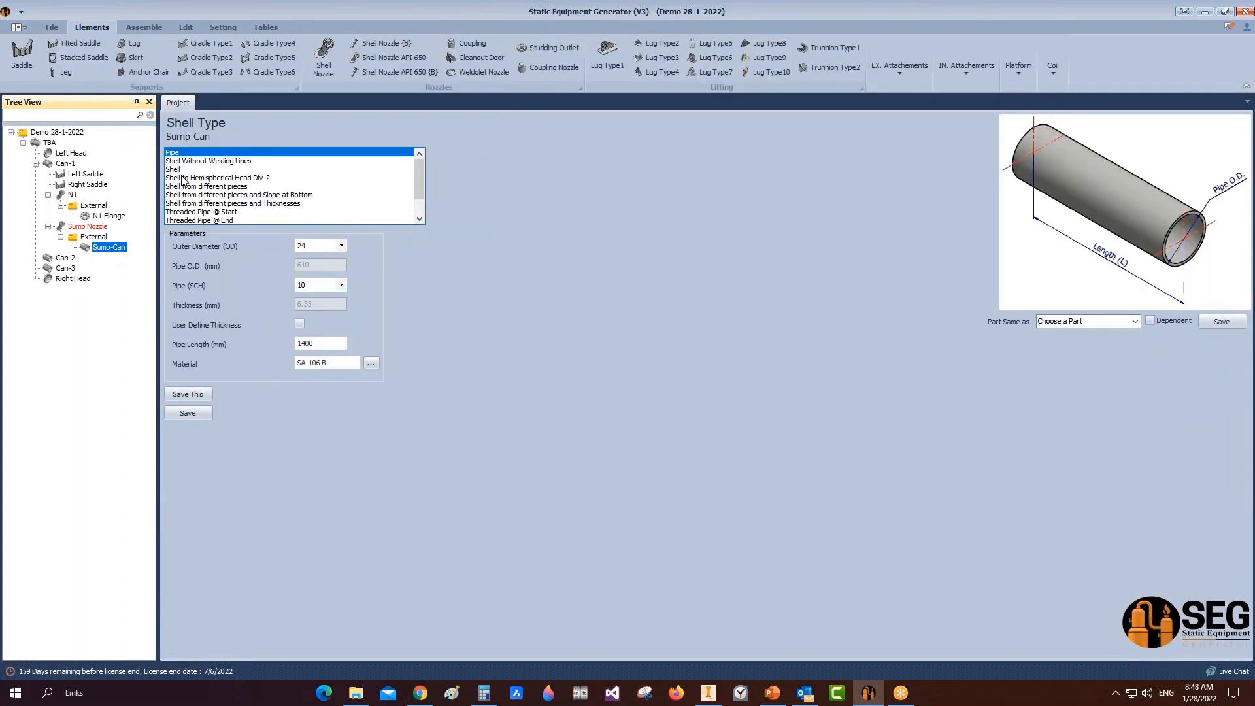
left_click(180, 169)
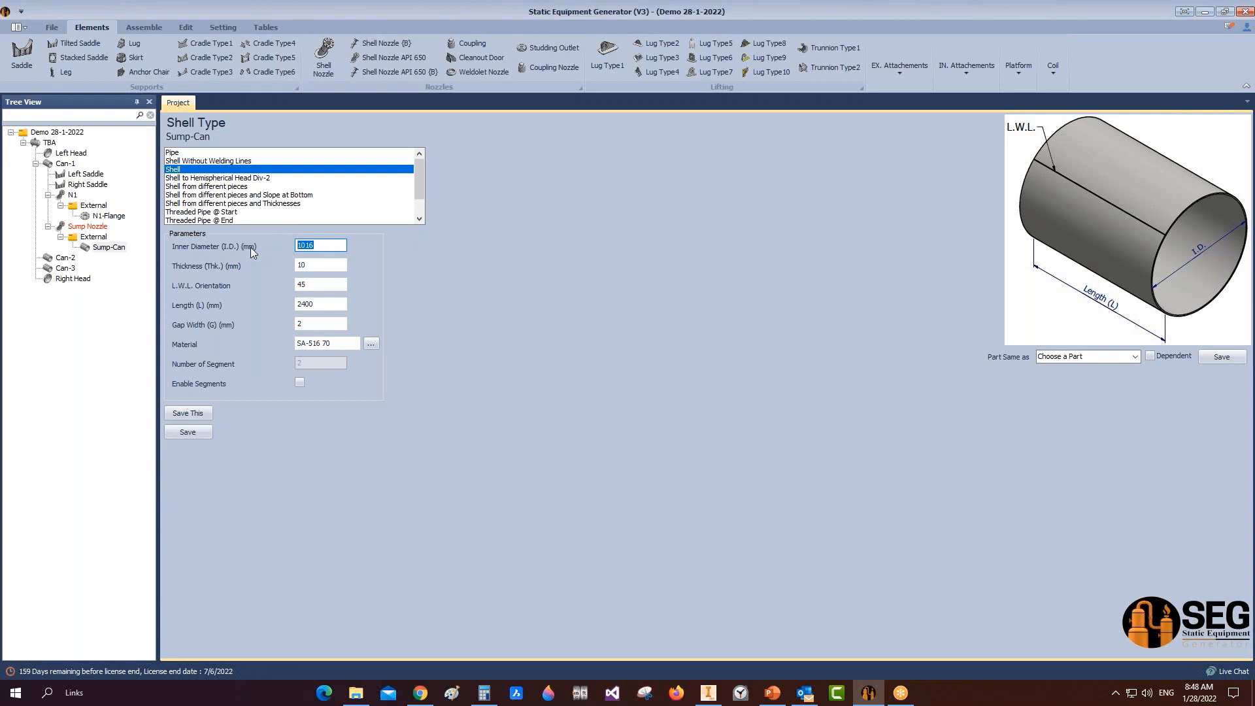
type("976")
key("Tab")
type("20")
key("Tab")
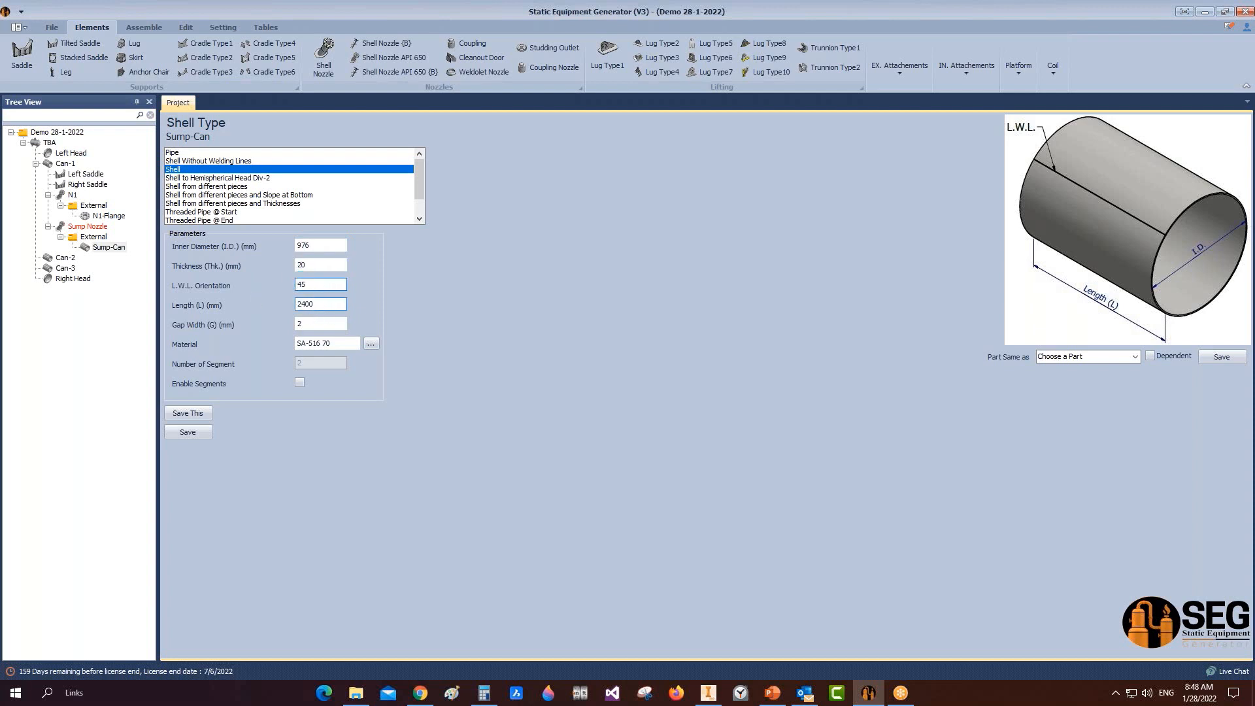
key("Tab")
type("1500")
left_click(206, 437)
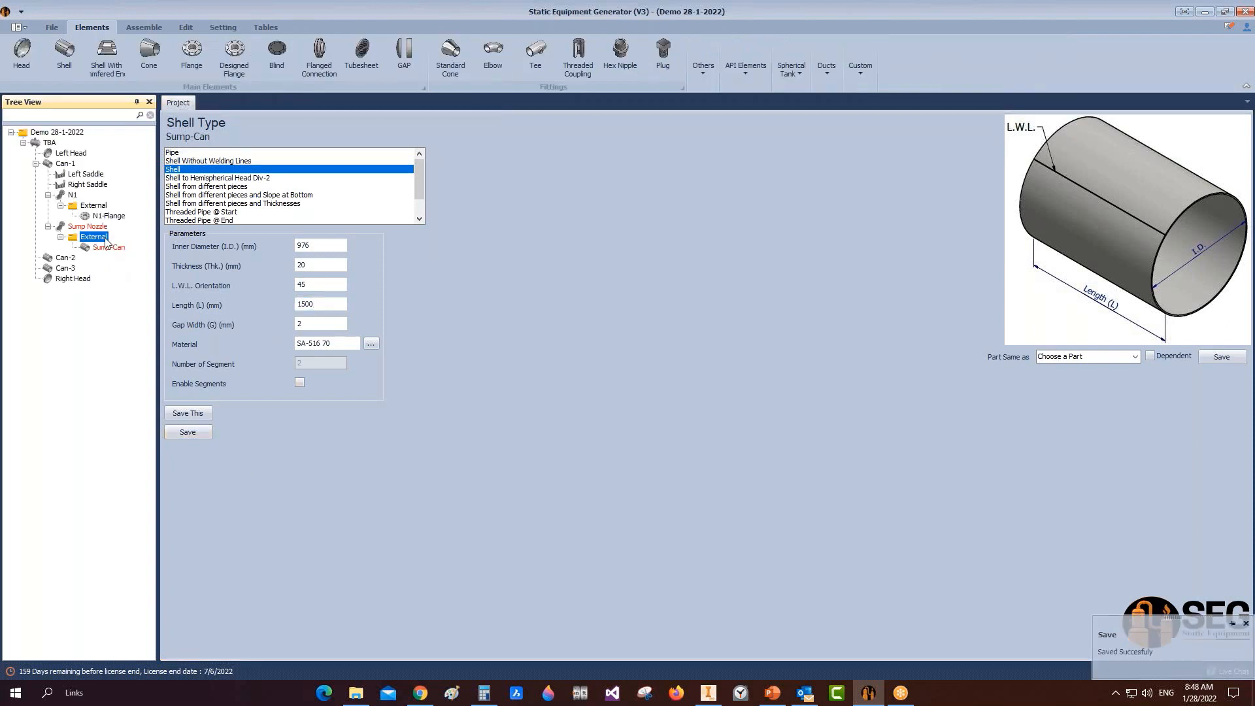
Step: Add a 'Sump Head' with I.D. 976, thickness 20, straight flange 50 and minimum thickness 17 mm
left_click(22, 62)
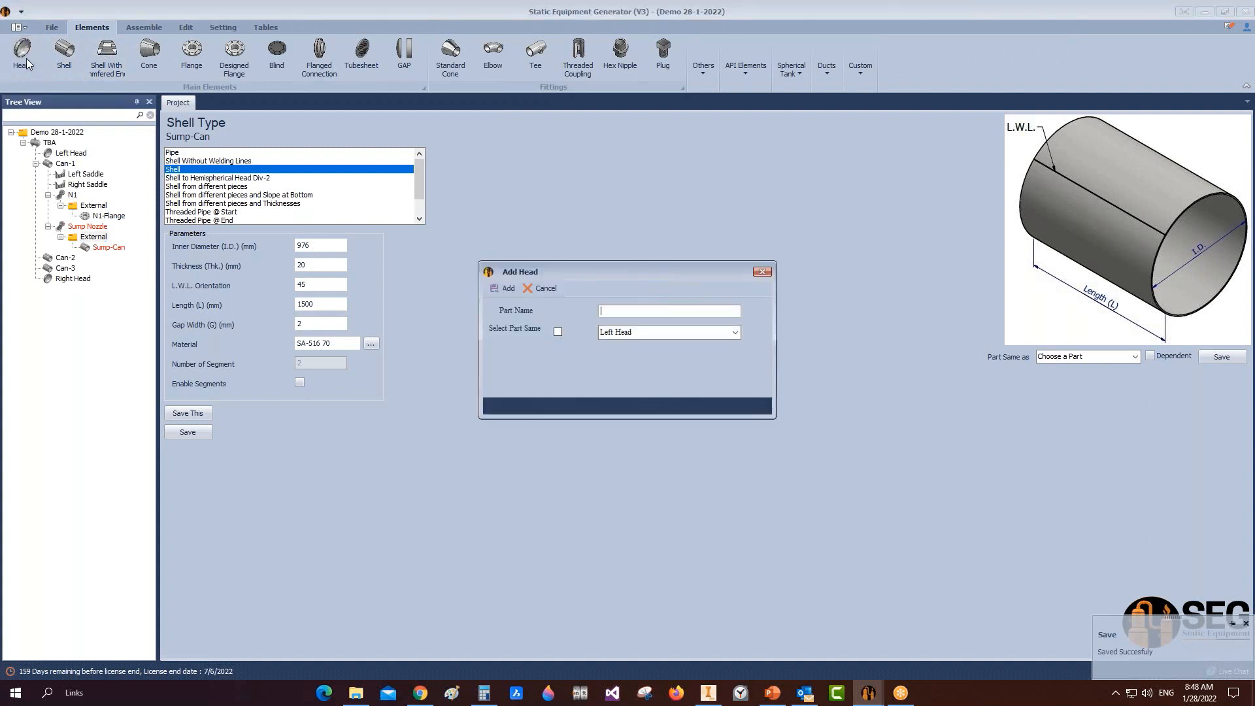
type("Sump Head")
left_click(504, 289)
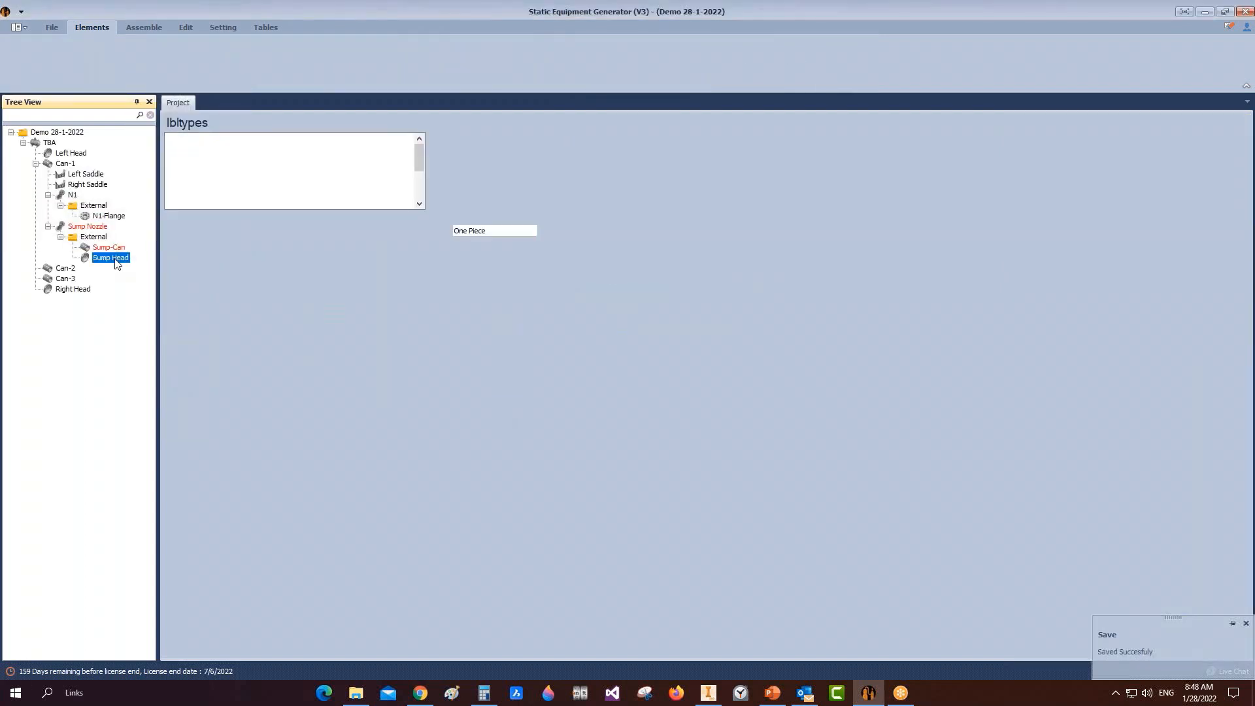
left_click_drag(318, 246, 252, 244)
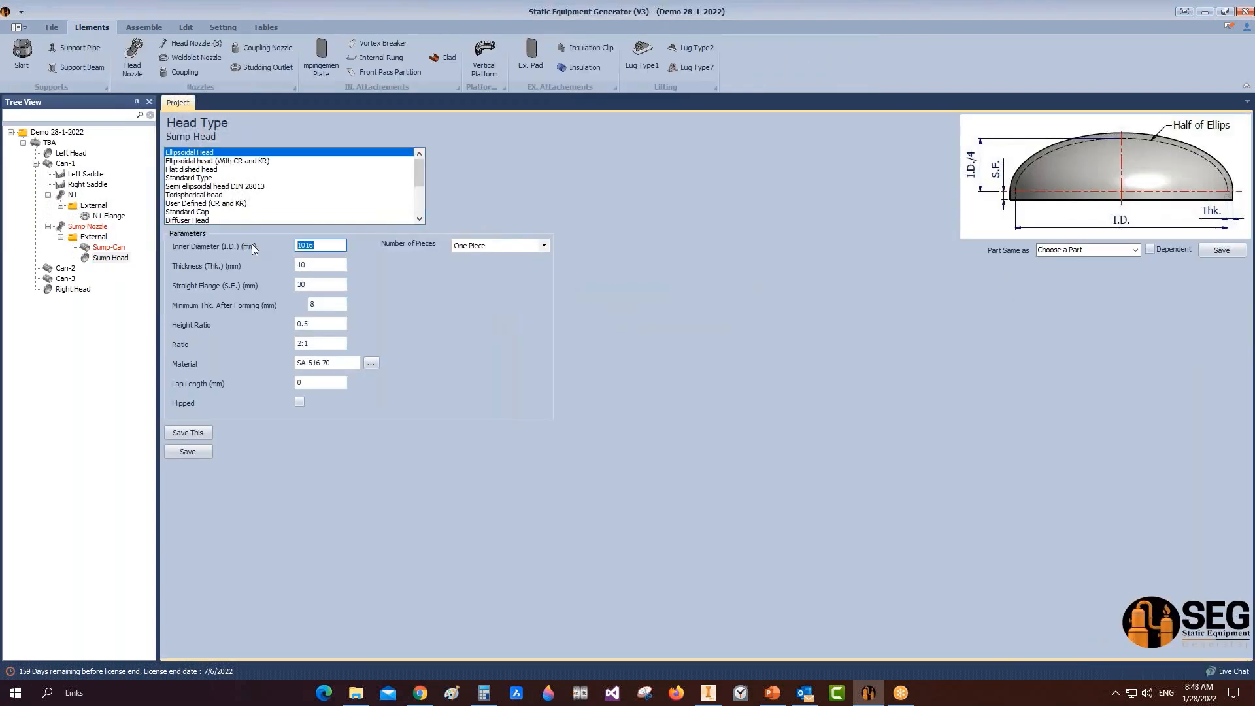
type("976")
key("Tab")
type("20")
key("Tab")
type("50")
key("Tab")
type("17")
Step: Flip the Sump Head, save it, and start assembling the vessel model in Inventor
left_click(299, 404)
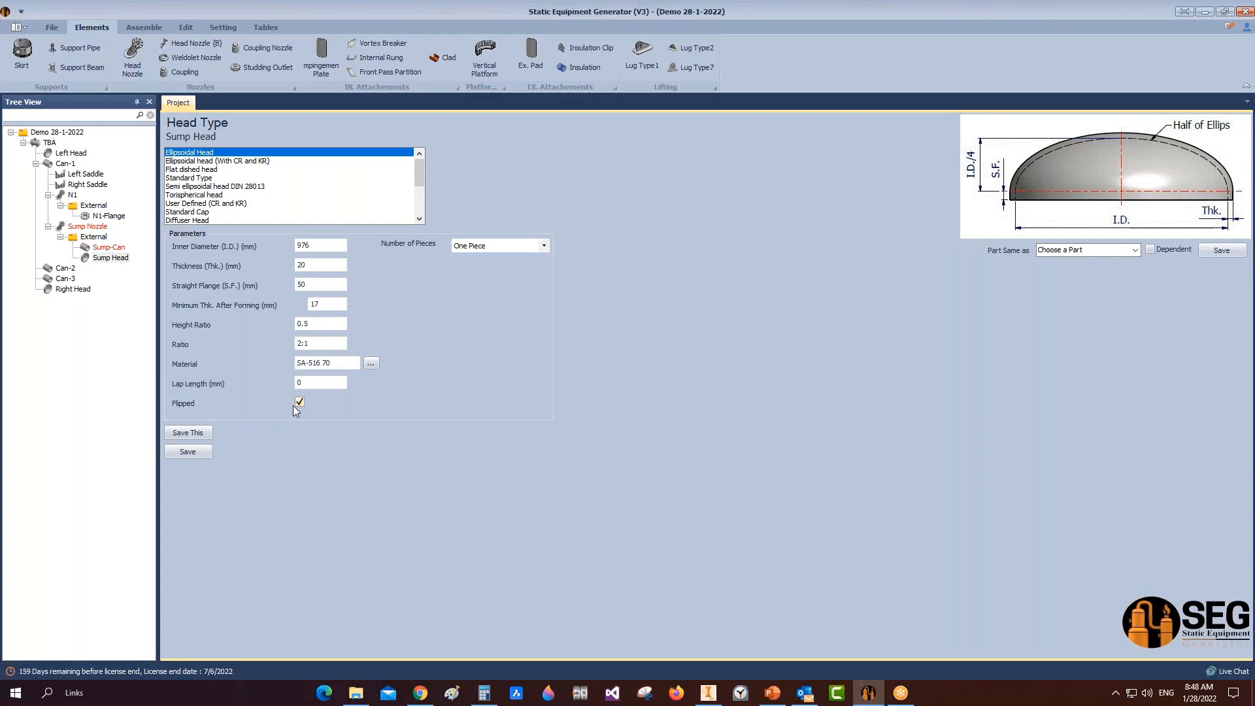
left_click(189, 453)
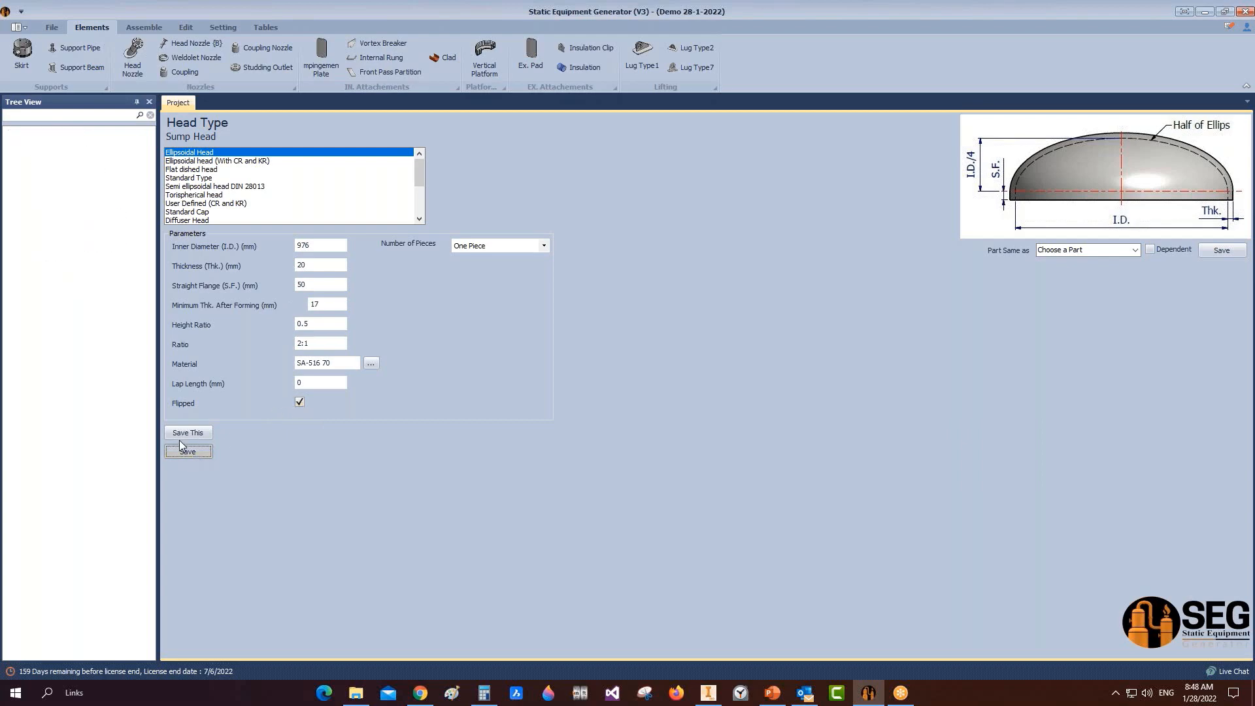
left_click(136, 29)
left_click(23, 54)
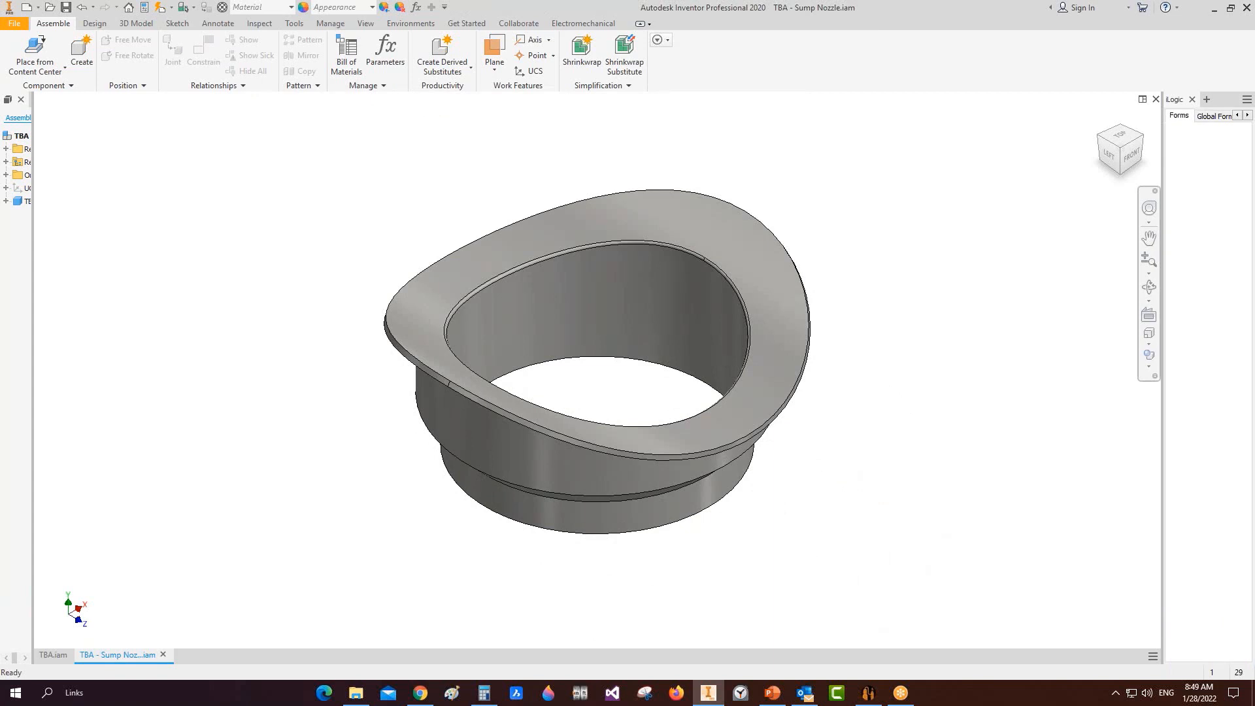
Step: Save the generated TBA assembly in Inventor, orbit to view the sump can and head, and return to the generator
left_click(868, 693)
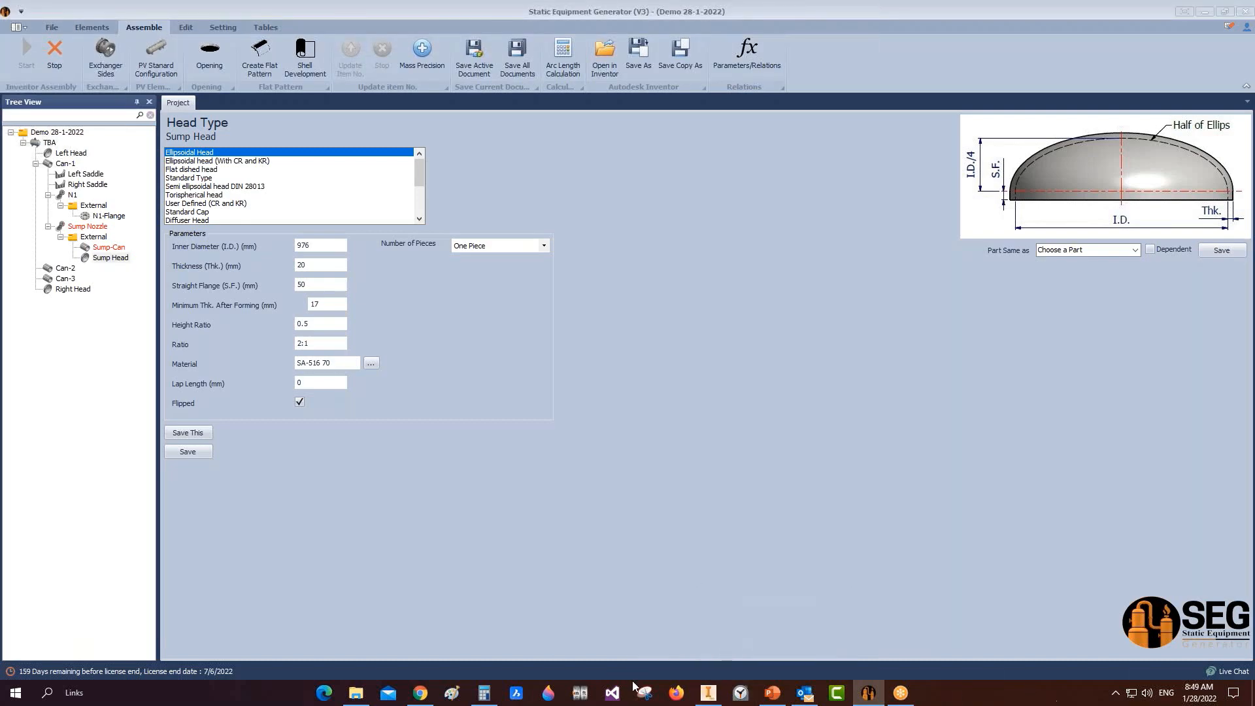
left_click(708, 693)
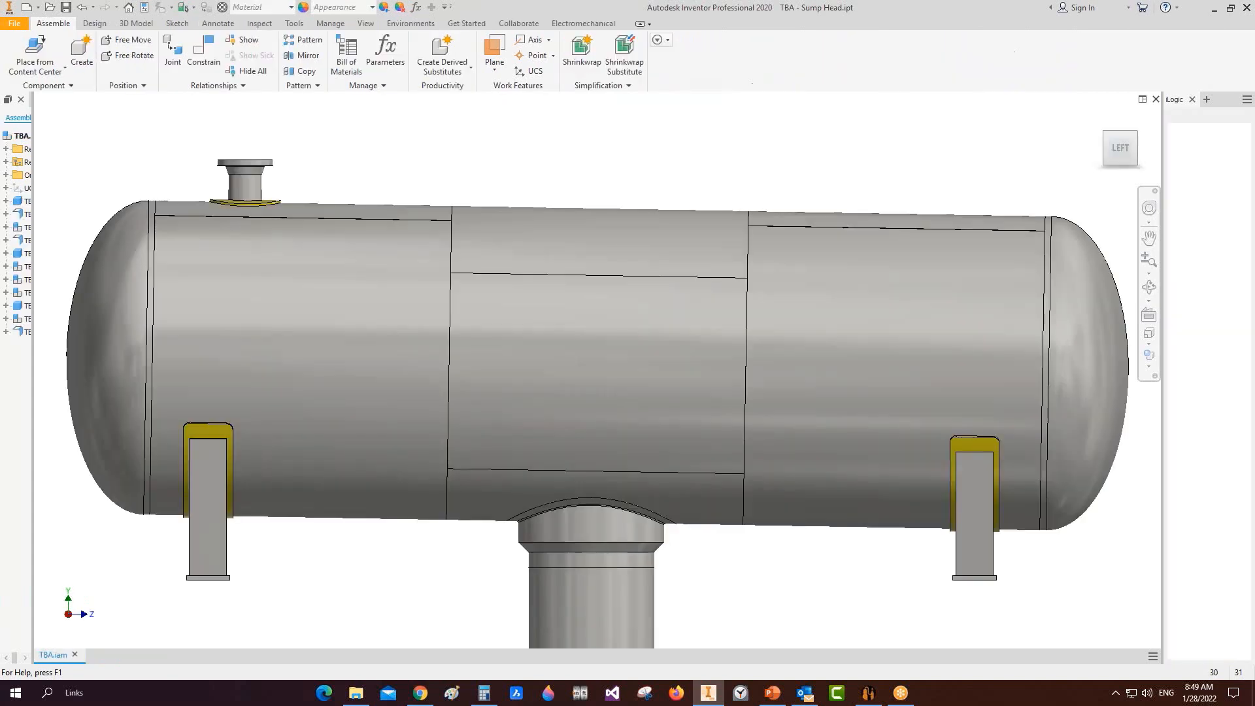
key("ctrl+s")
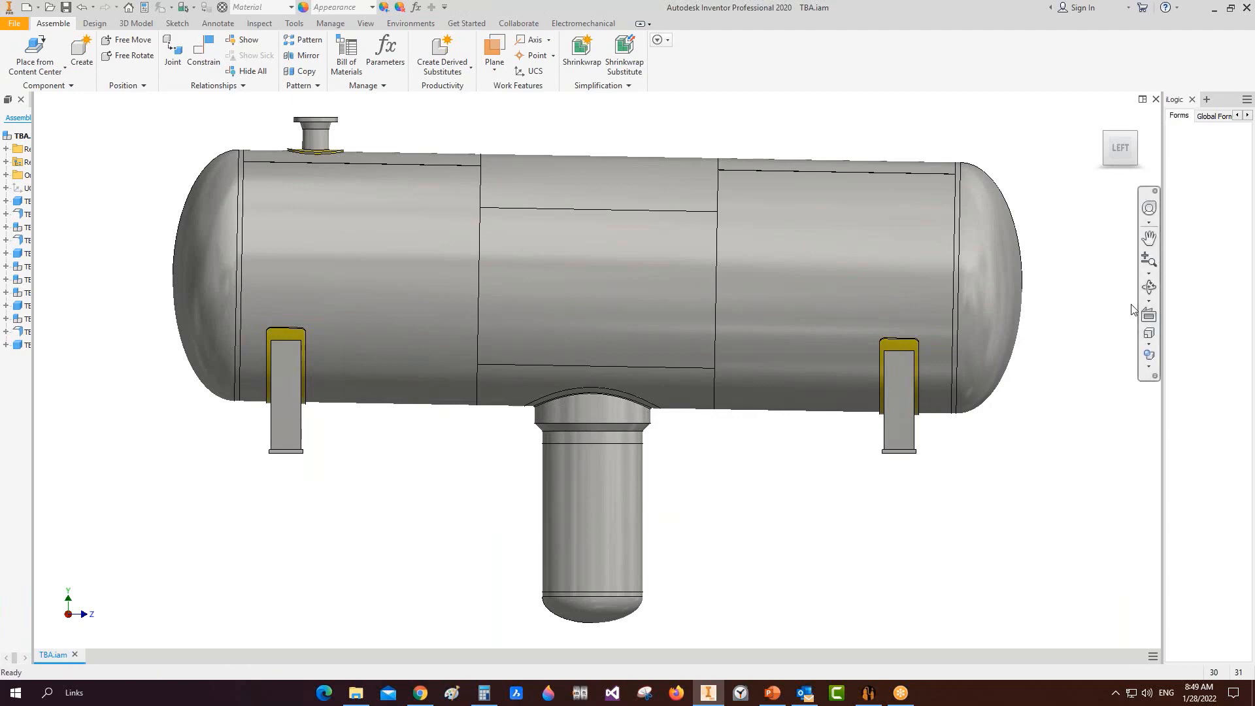
left_click(1149, 286)
left_click_drag(681, 397, 693, 458)
scroll(633, 405, "up", 2)
scroll(613, 389, "down", 4)
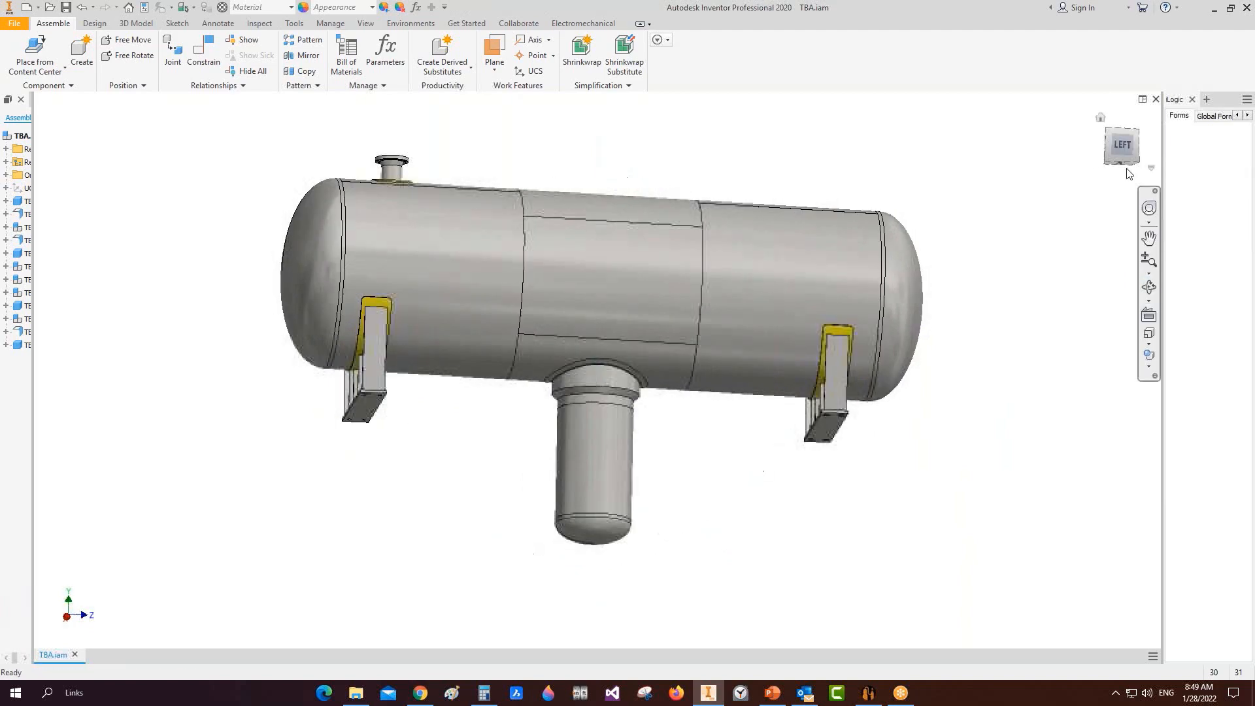
left_click(869, 693)
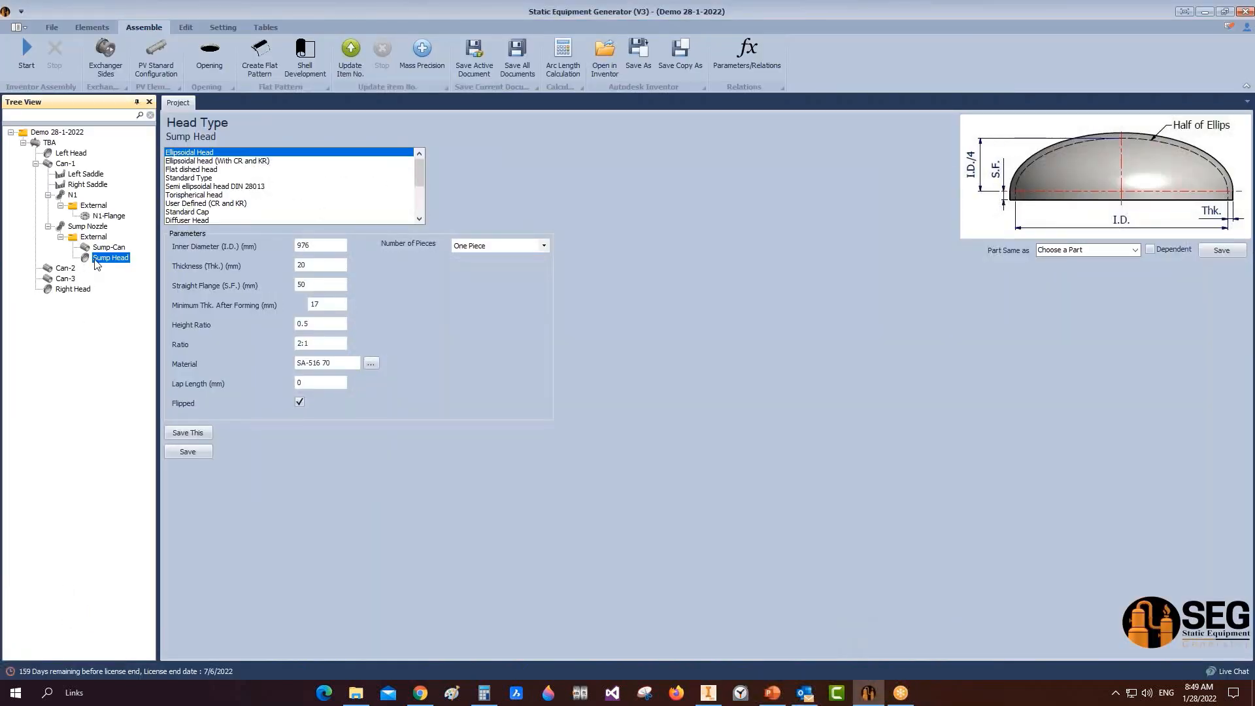
Step: Add a nozzle named 'D' to the Sump Head
scroll(108, 52, "up", 1)
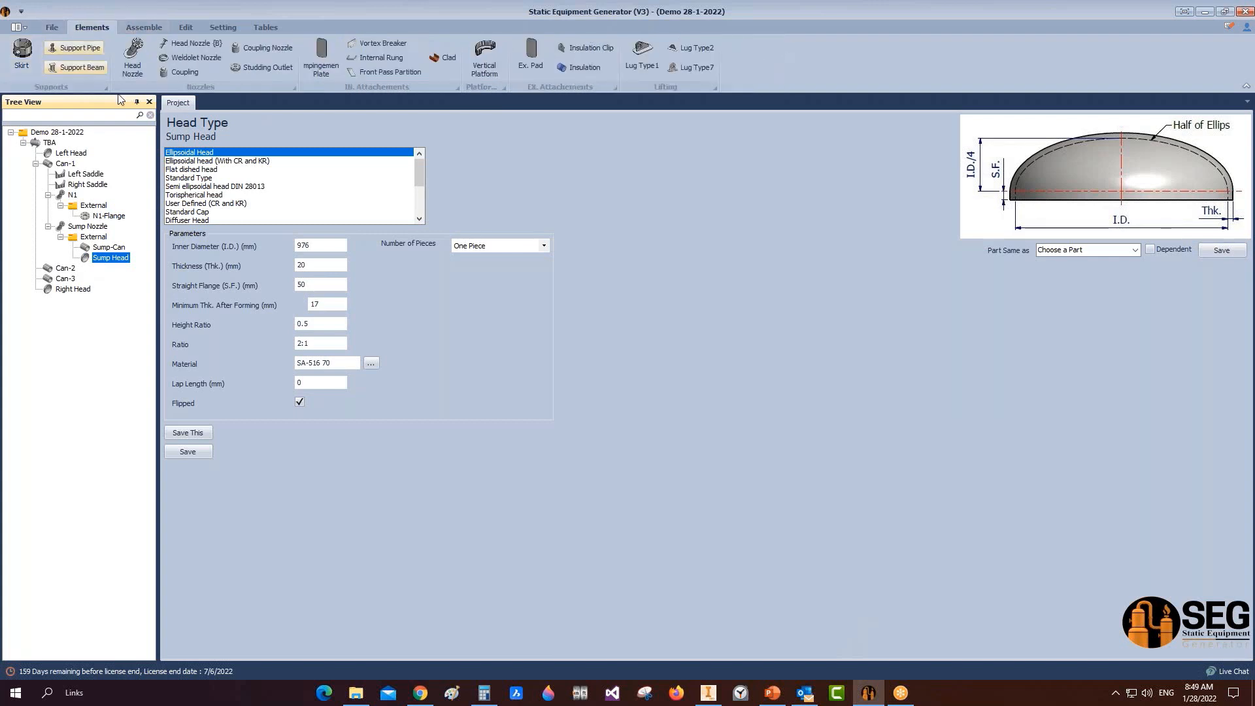
left_click(134, 56)
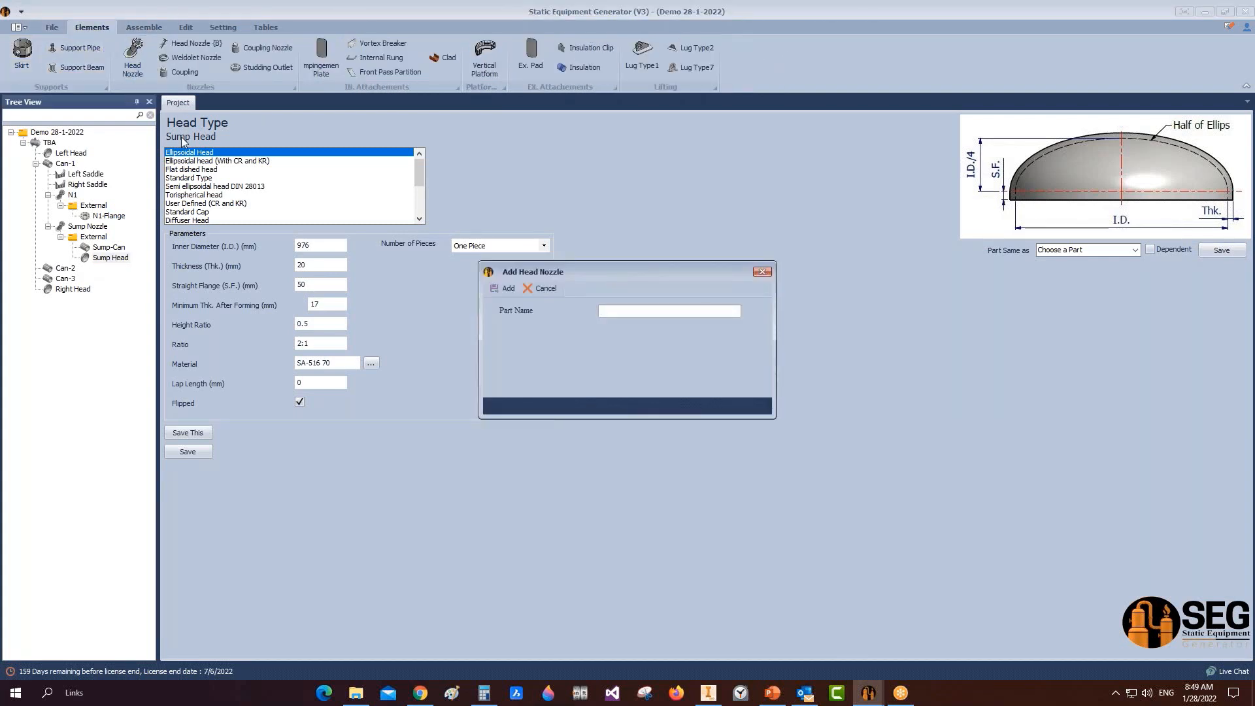
type("D")
left_click(503, 288)
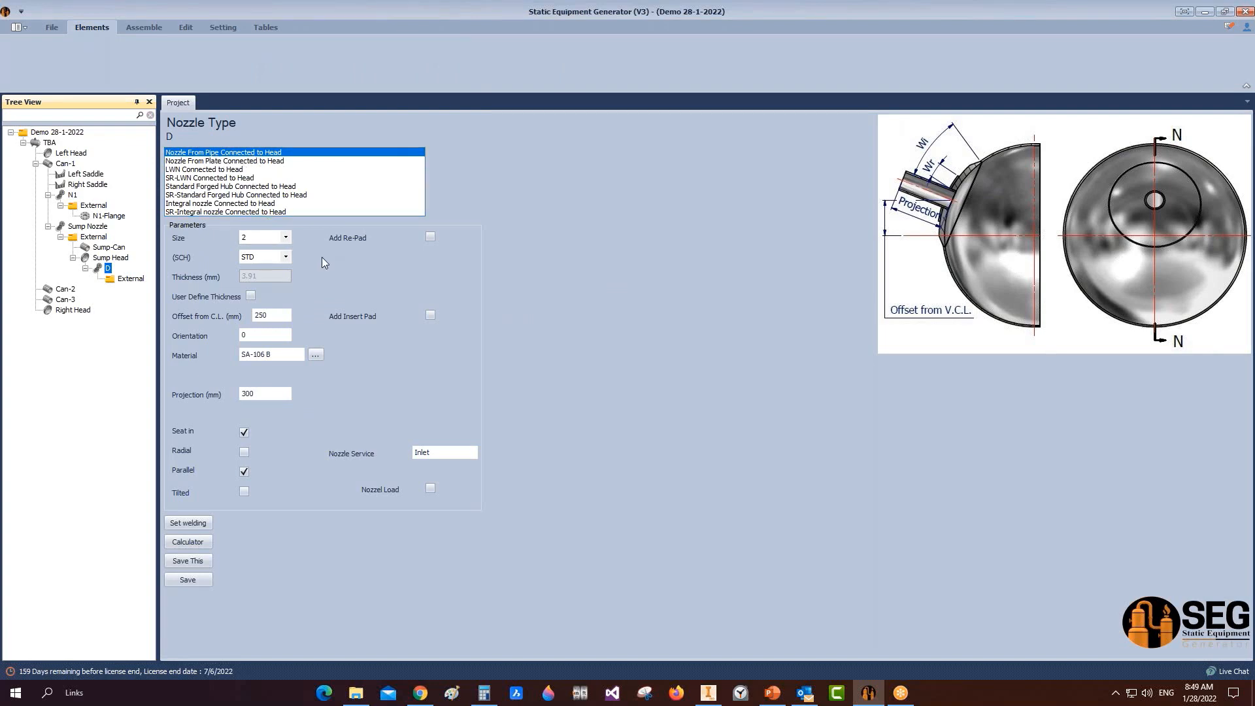
Step: Give nozzle D schedule 160, offset 0 and service 'Drain Nozzle', and save it
left_click(286, 256)
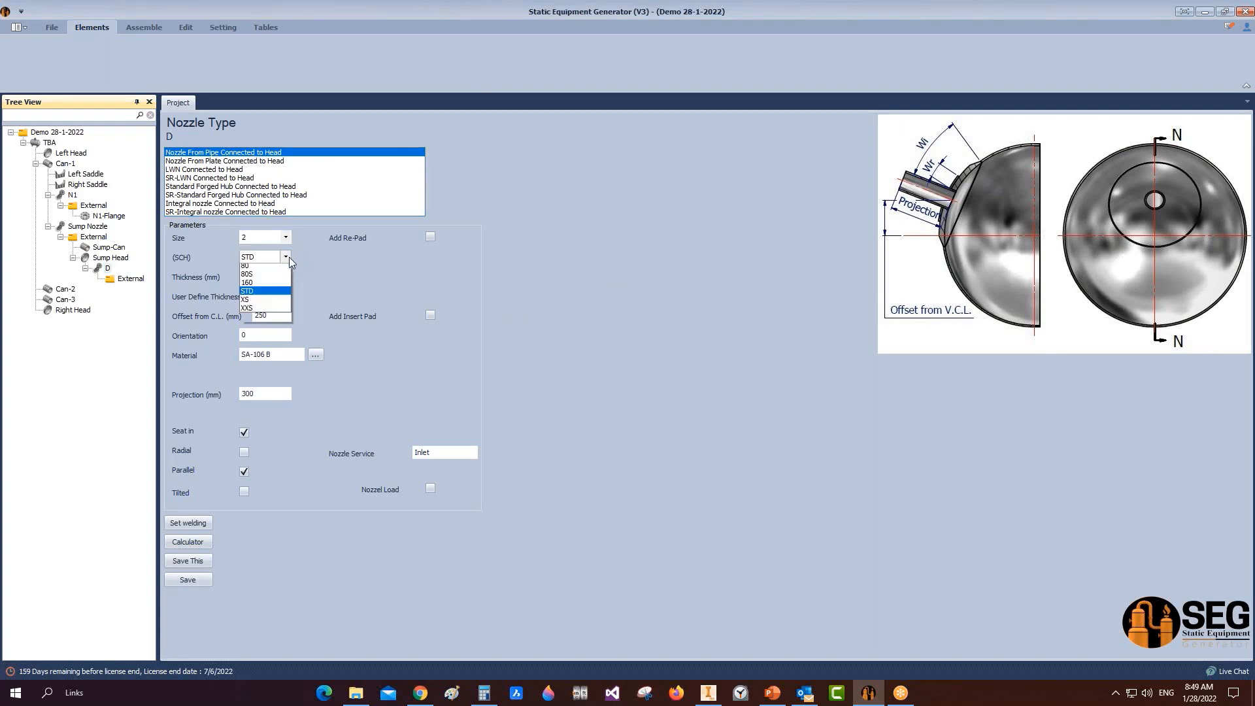
left_click(265, 346)
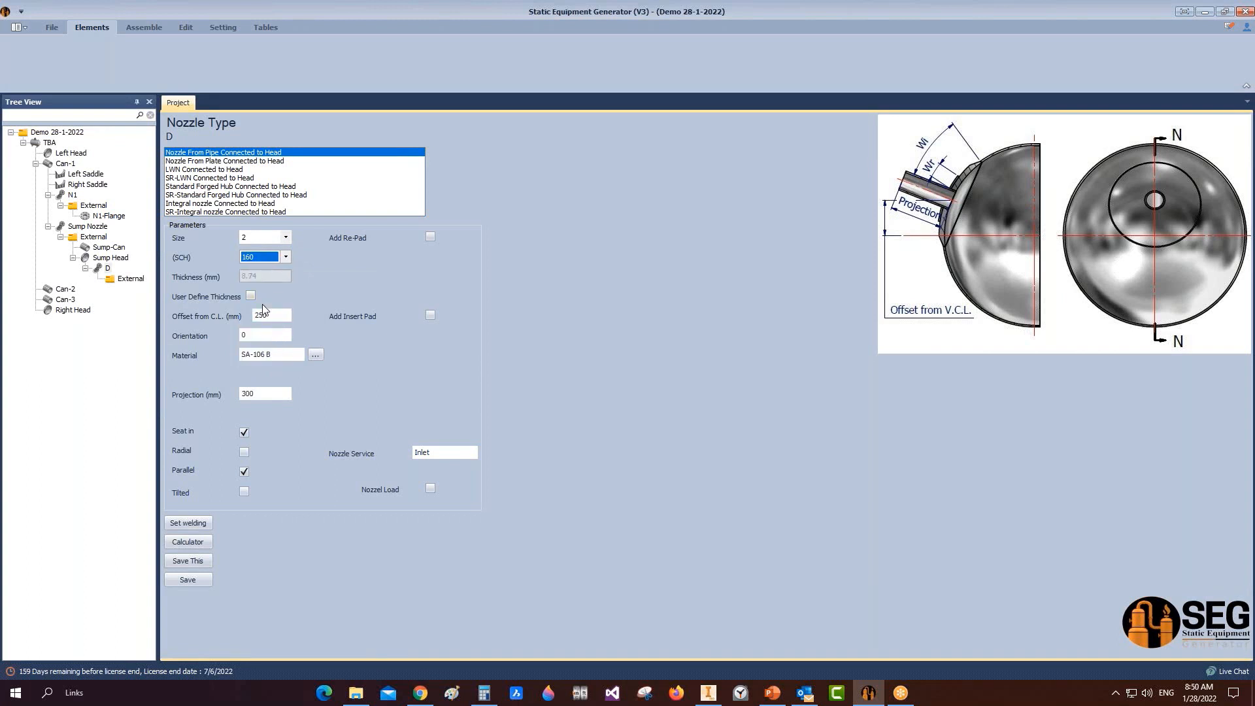
double_click(272, 315)
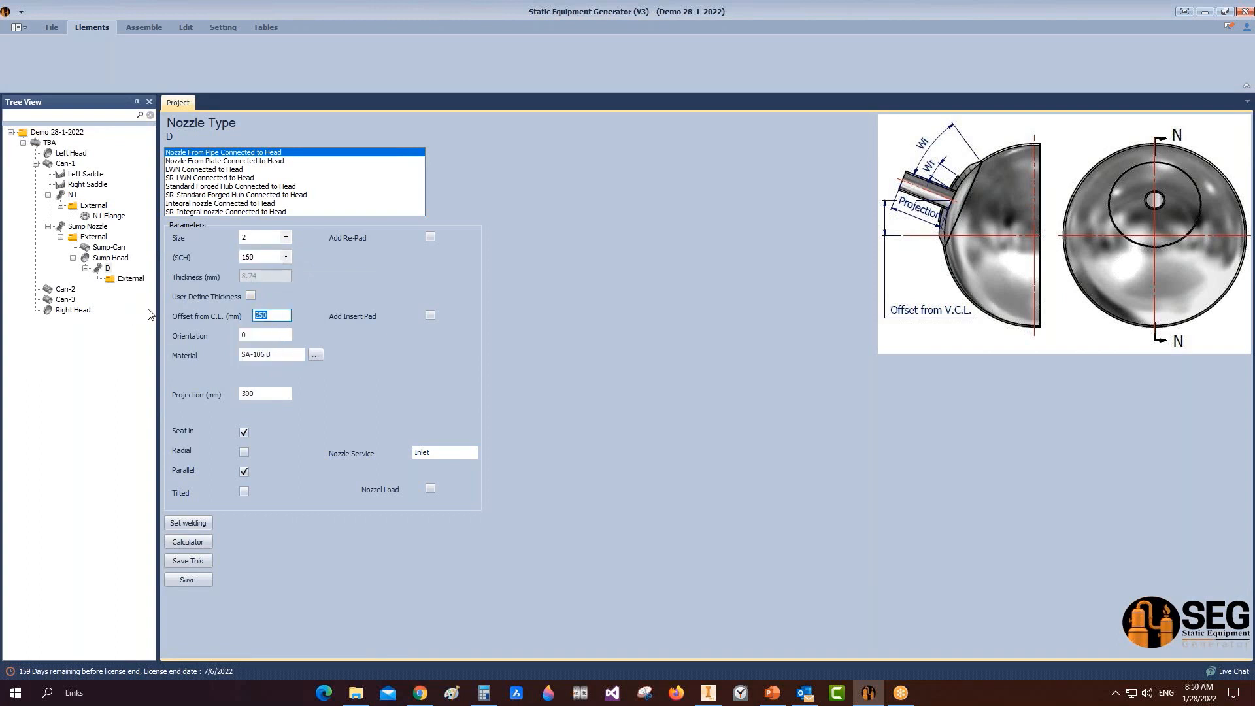
type("0")
double_click(431, 454)
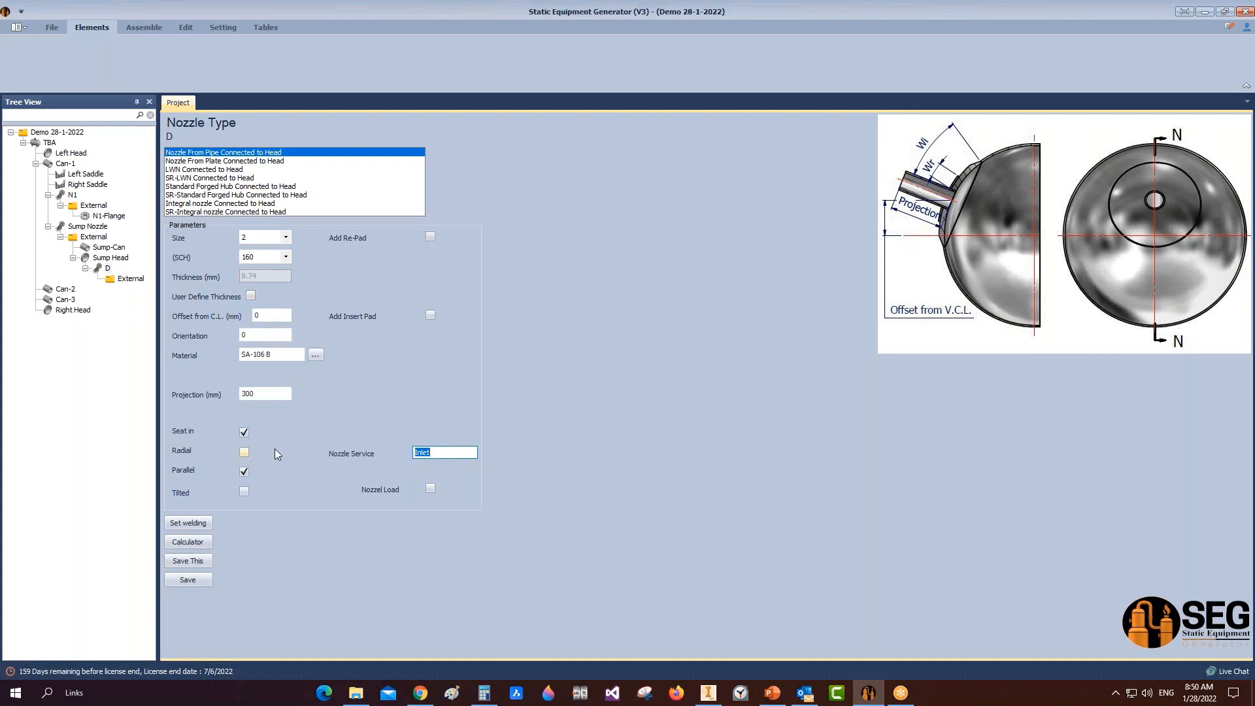
type("Drain Nozz")
left_click(188, 580)
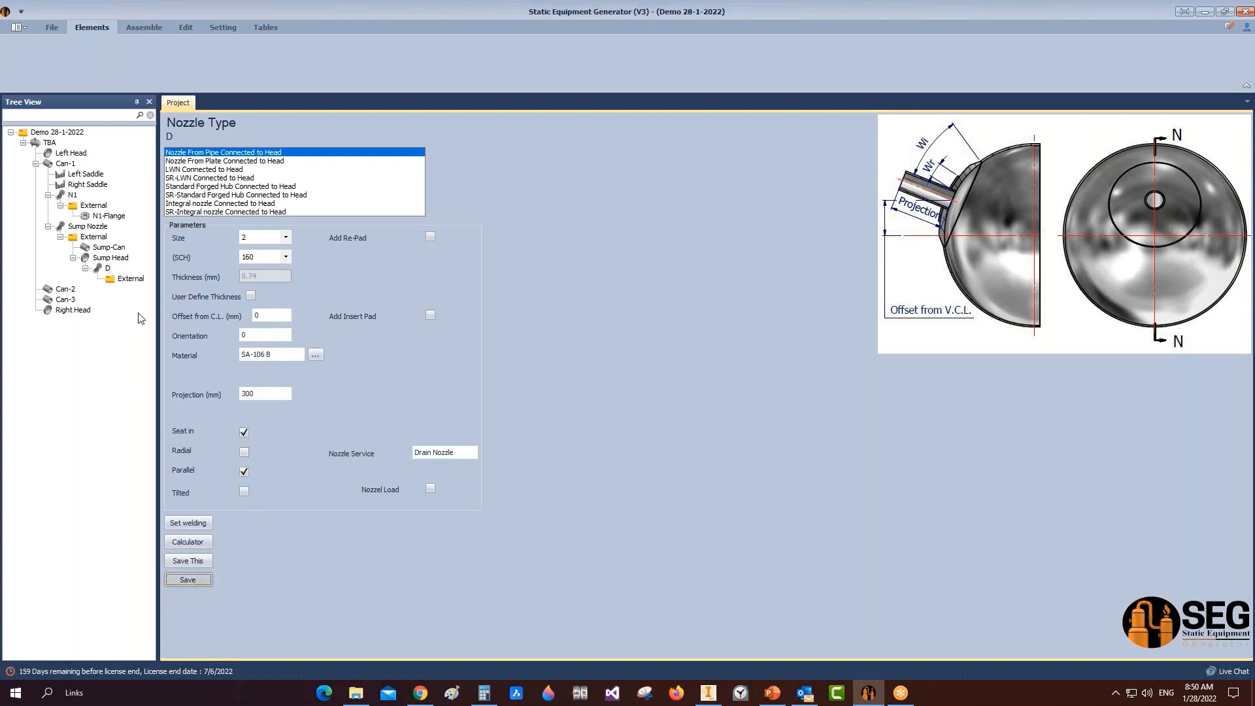
left_click(139, 282)
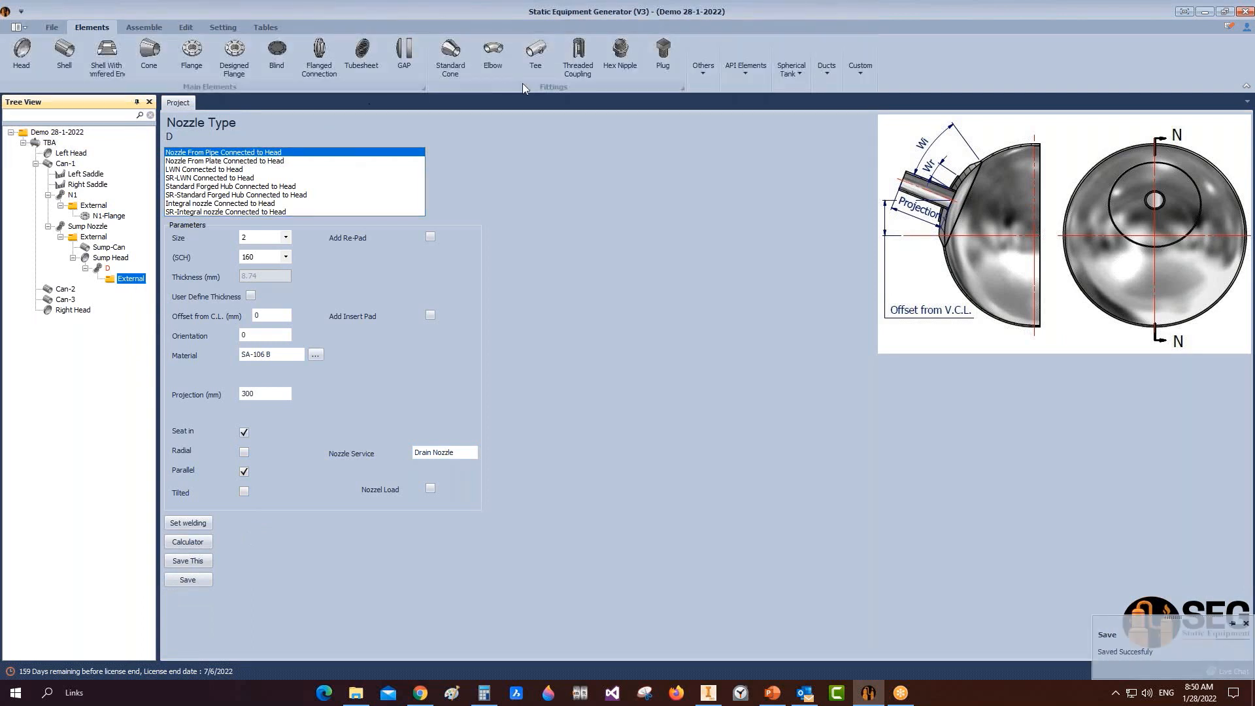
Step: Create D-Elbow under nozzle D as an Elbow 90 LR with schedule 160, and save it
left_click(502, 54)
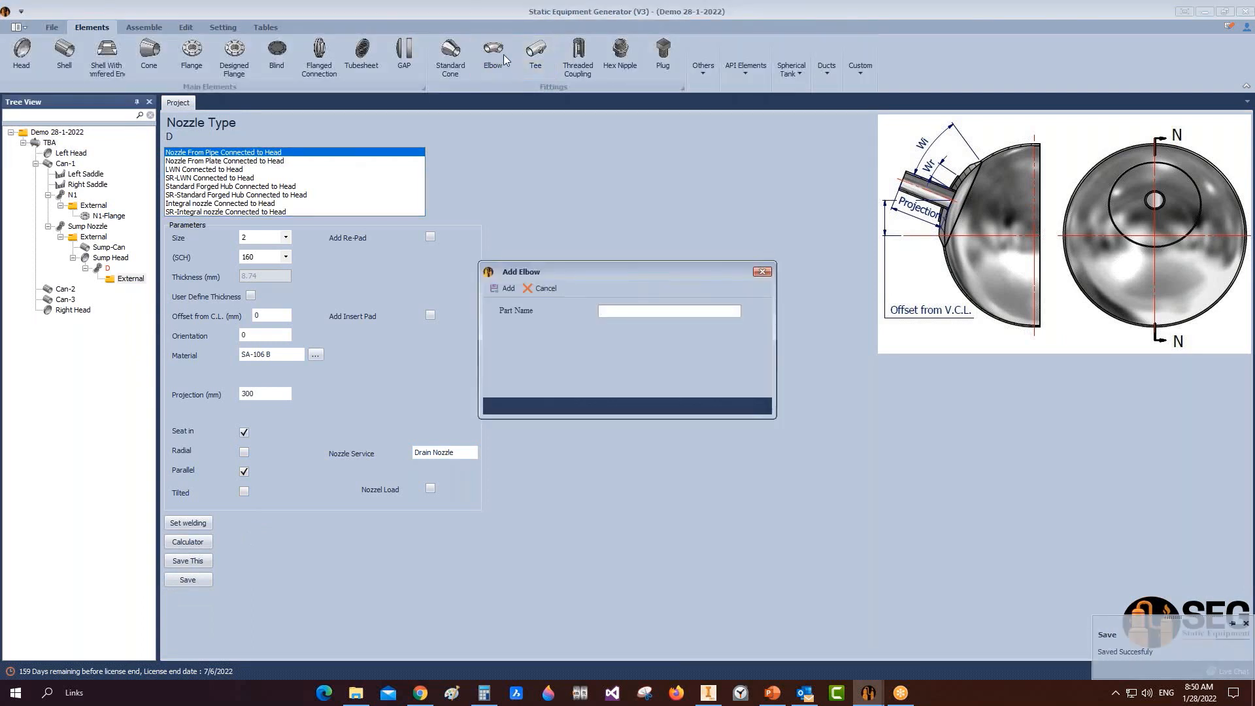
left_click(491, 290)
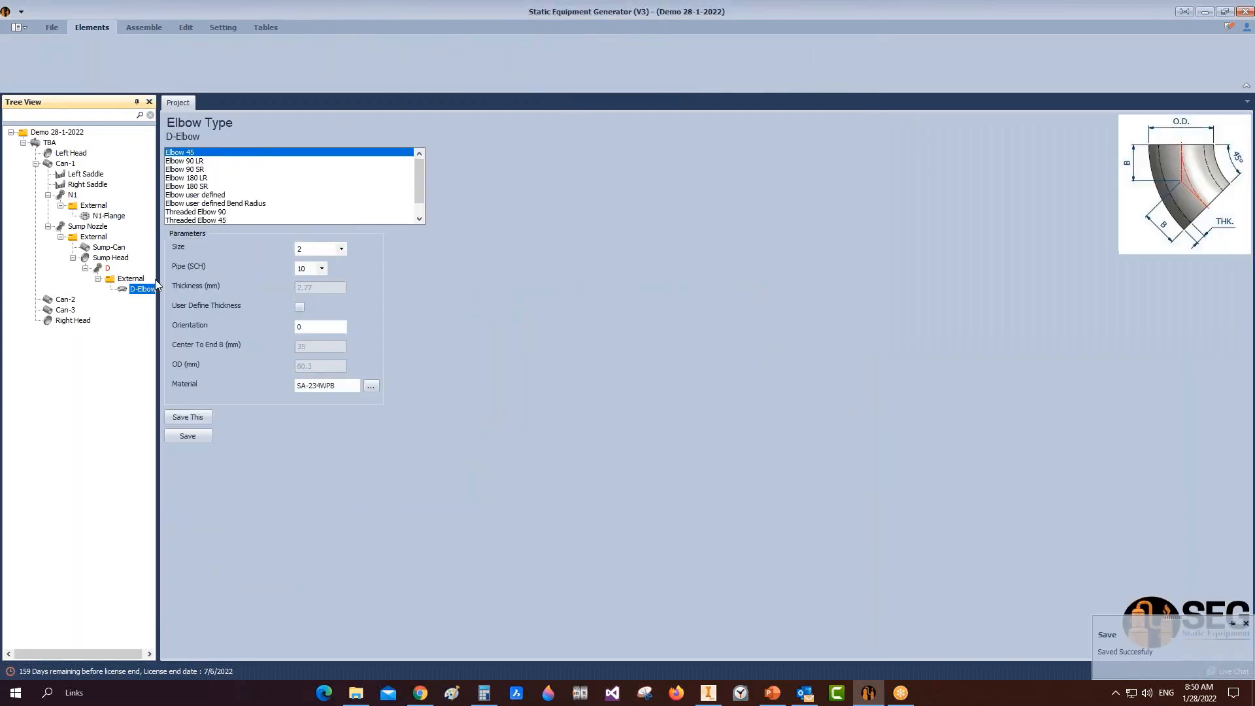
left_click_drag(158, 285, 215, 285)
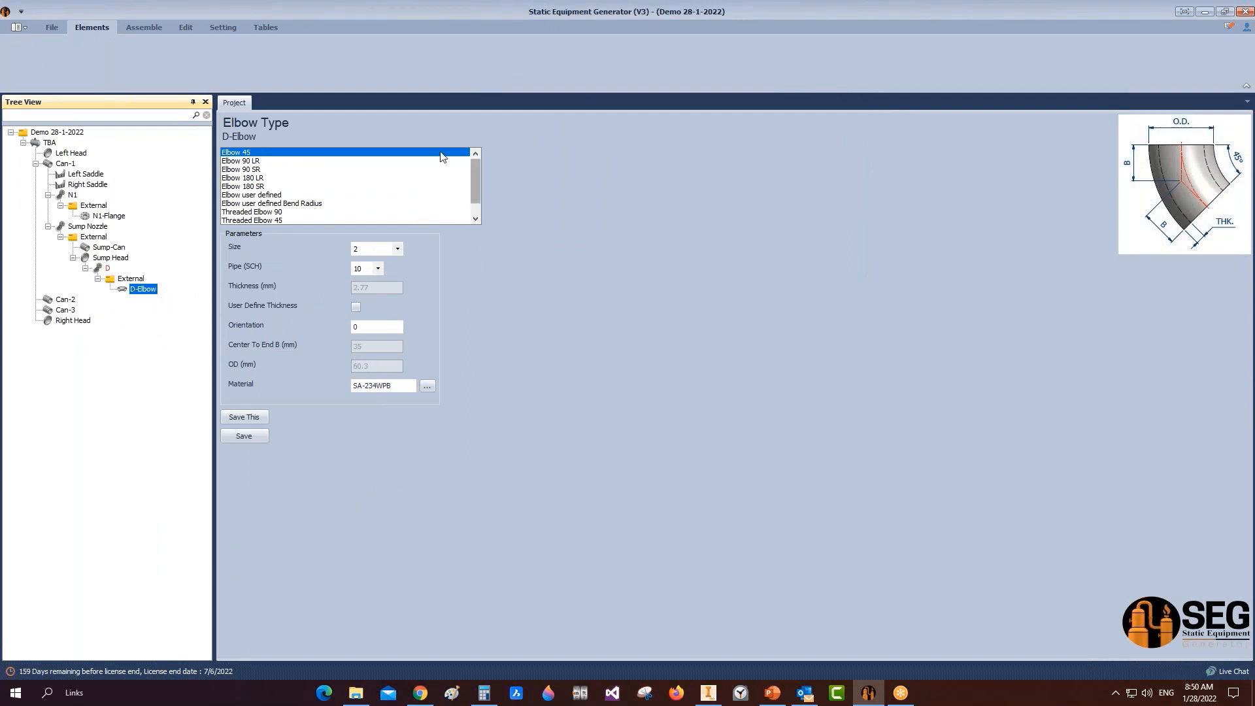
left_click(253, 160)
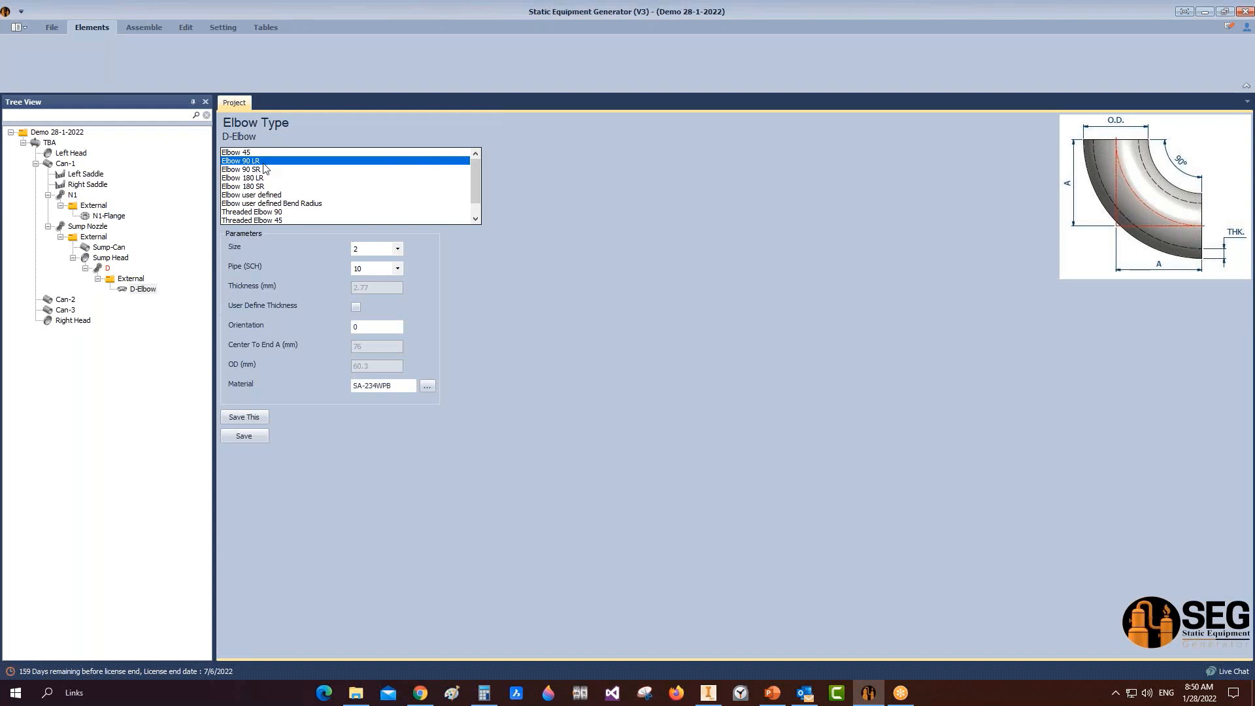
left_click(398, 268)
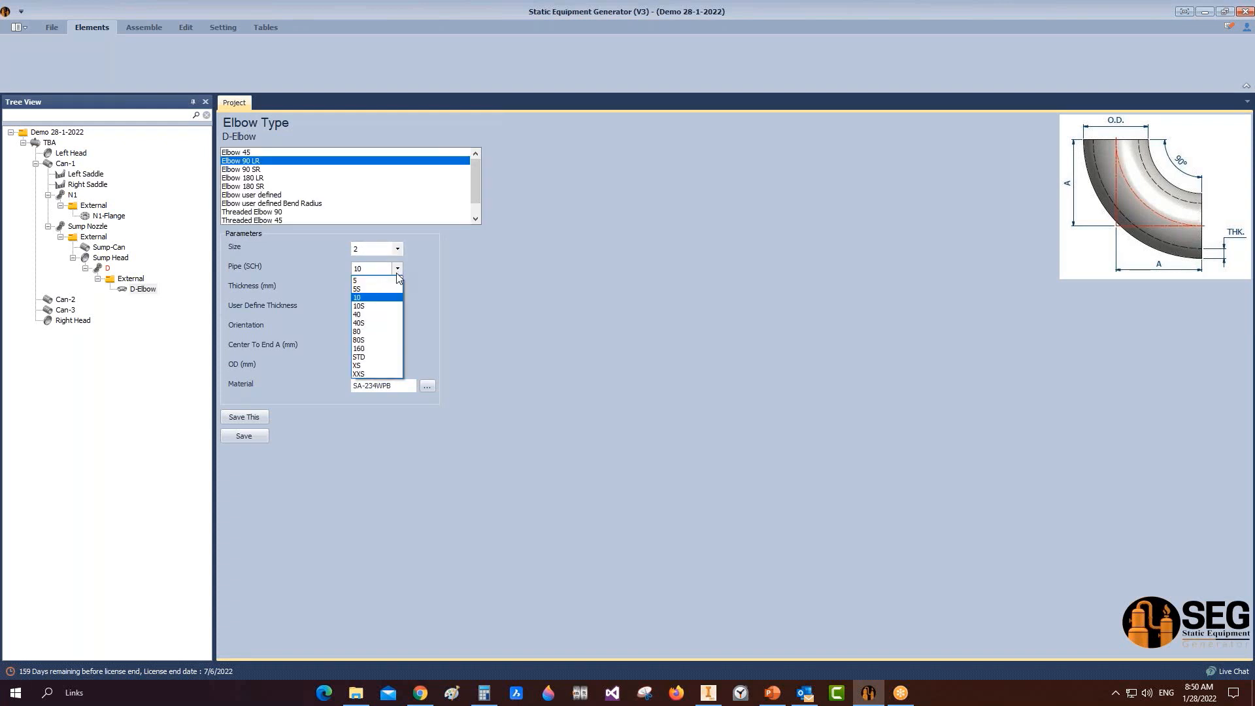
left_click(369, 348)
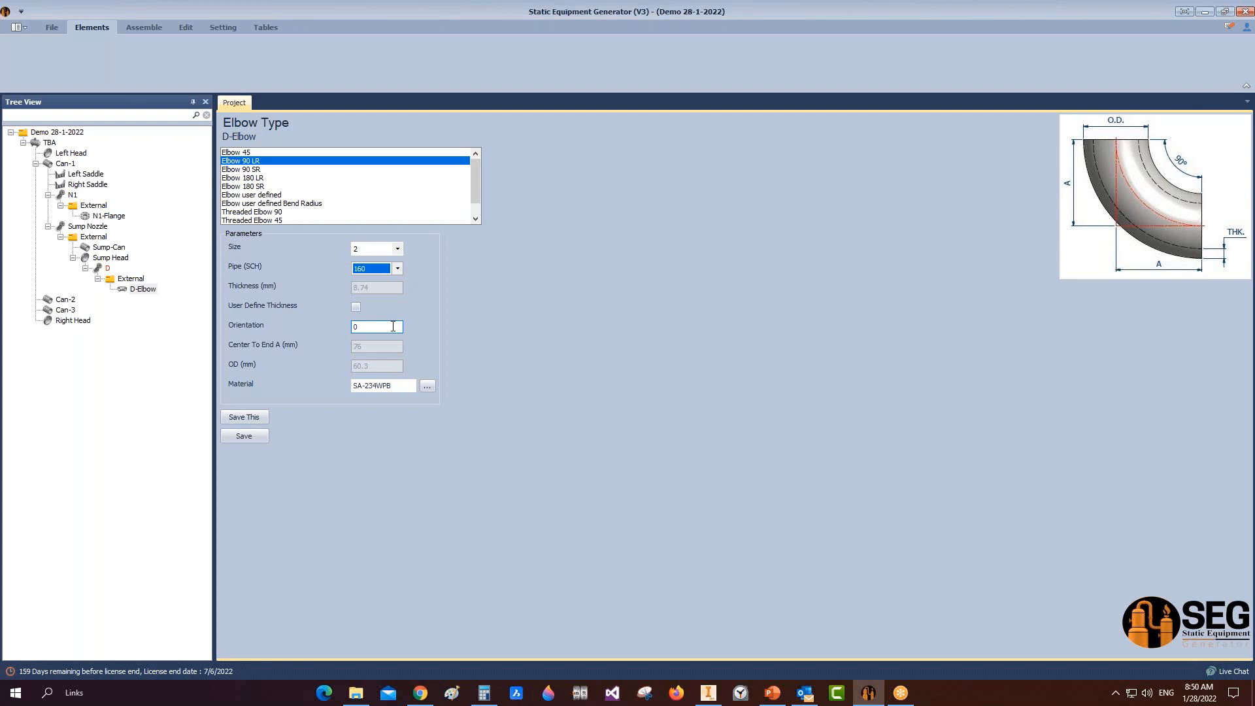
left_click(262, 436)
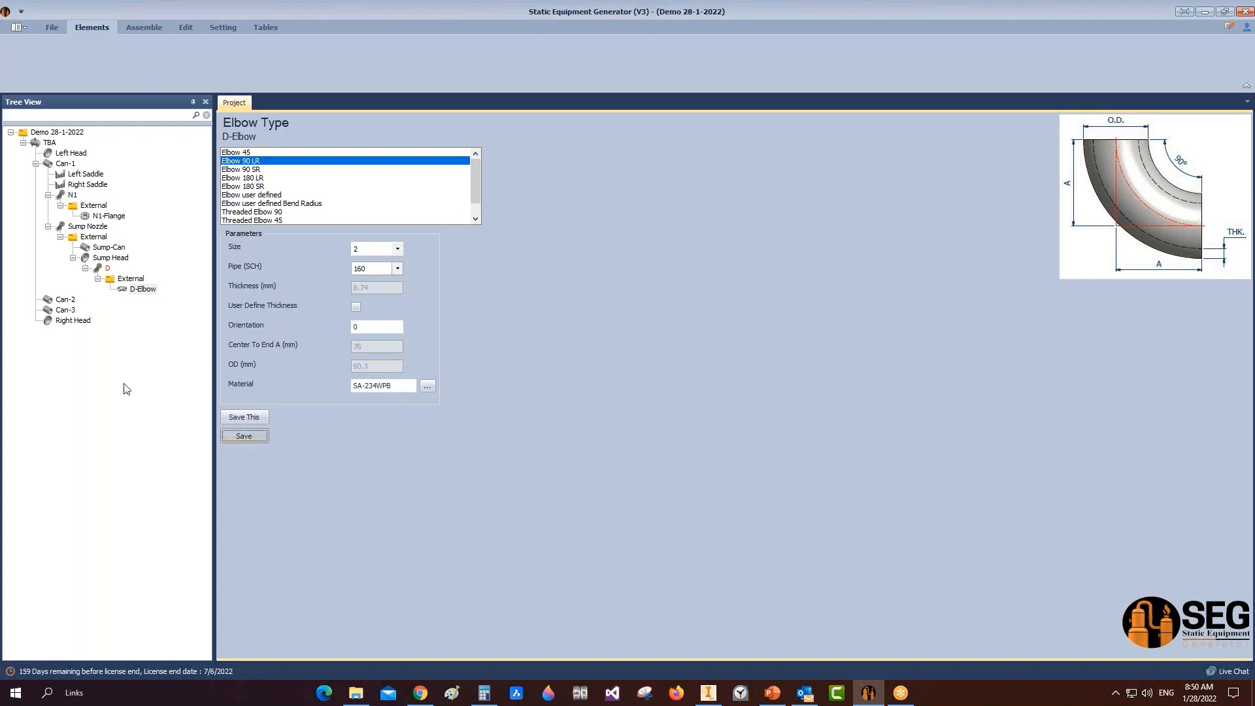
left_click(136, 269)
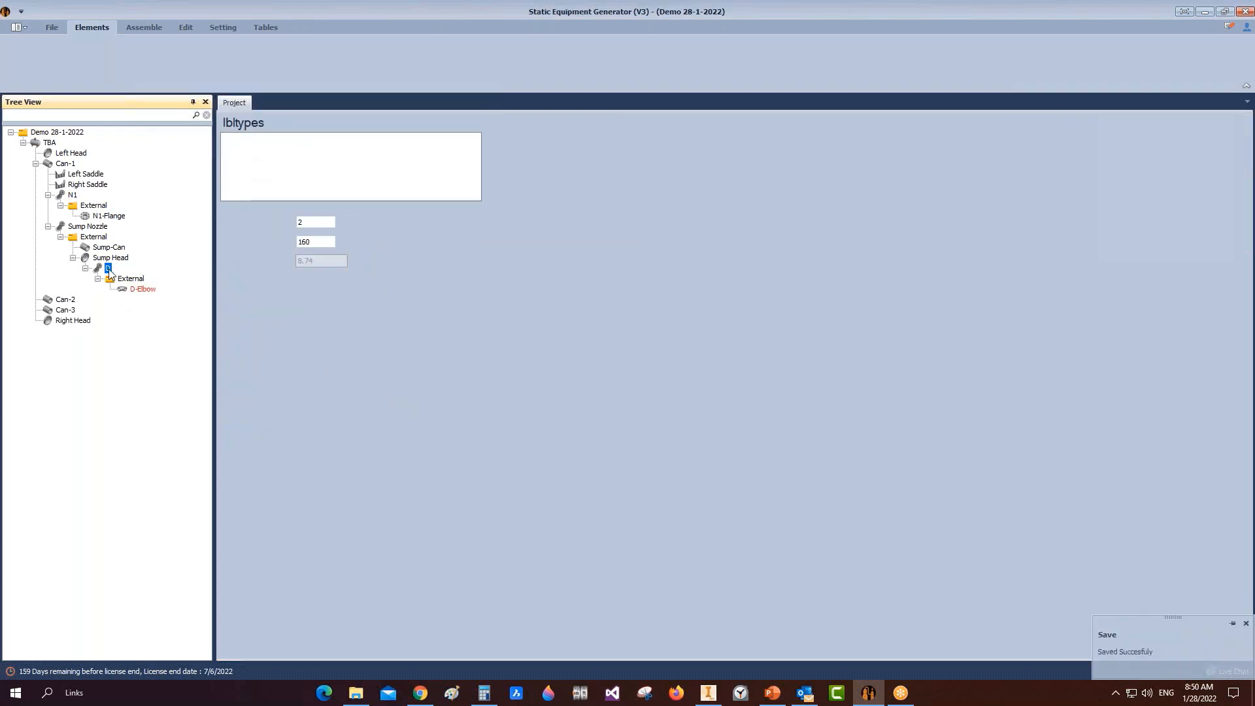
Step: Recompute nozzle D's projection from its centreline distance and apply the resulting 80 mm projection
left_click(244, 543)
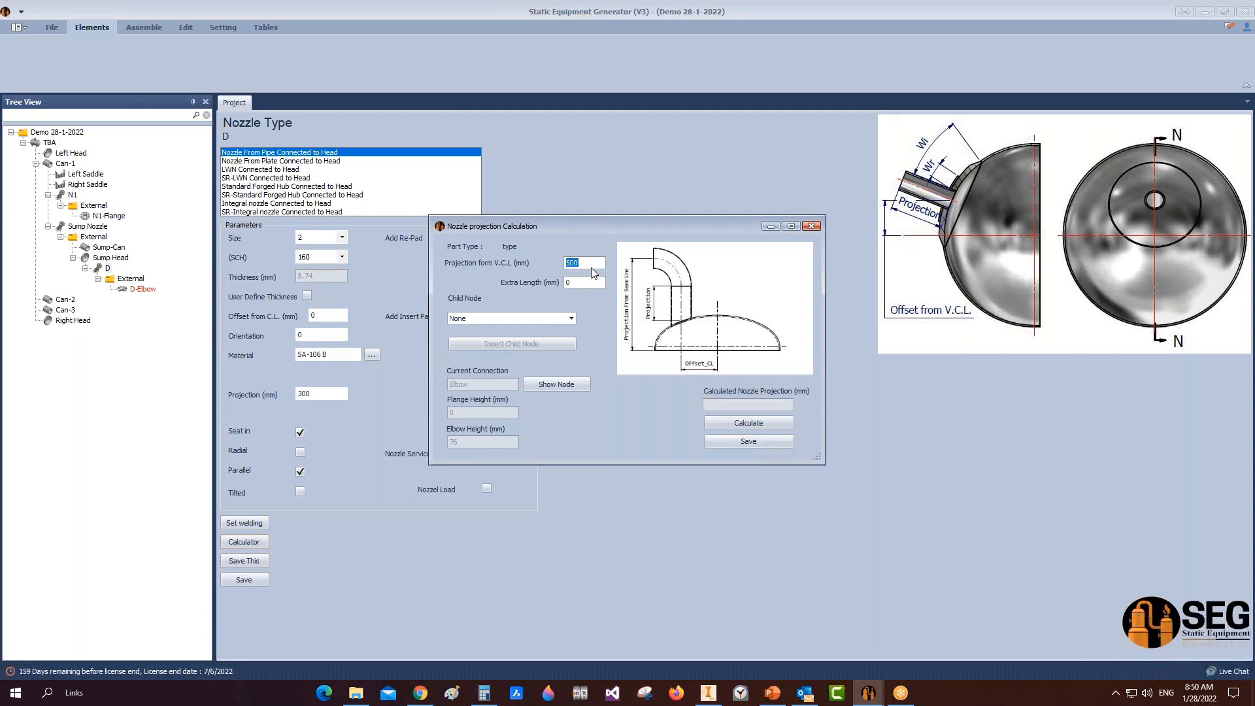
type("400")
left_click(738, 426)
mouse_move(708, 694)
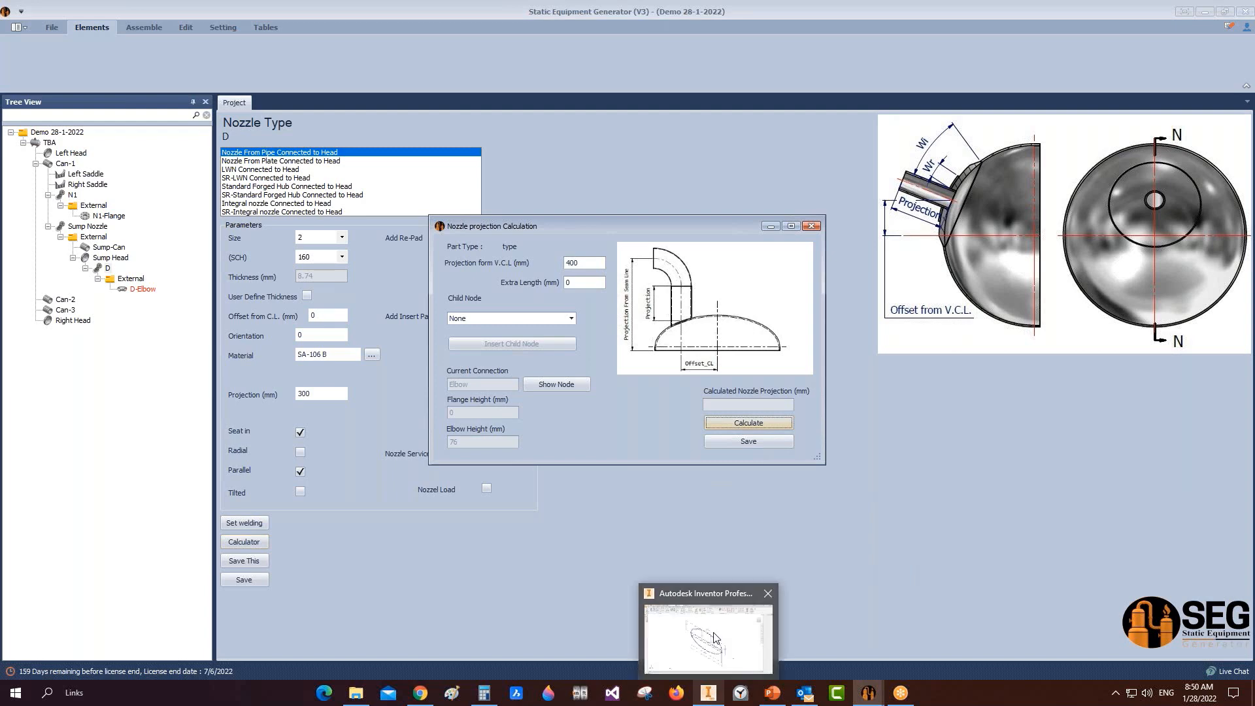
mouse_move(713, 636)
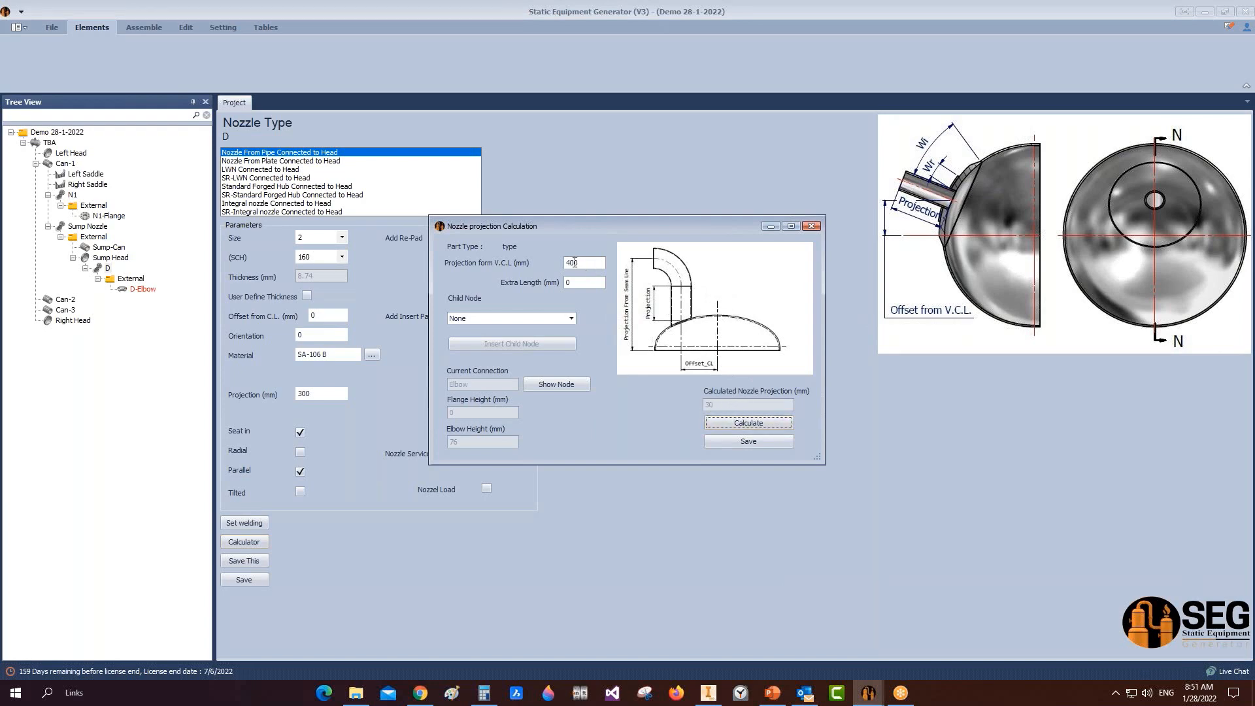
left_click(571, 262)
left_click(728, 423)
left_click(758, 445)
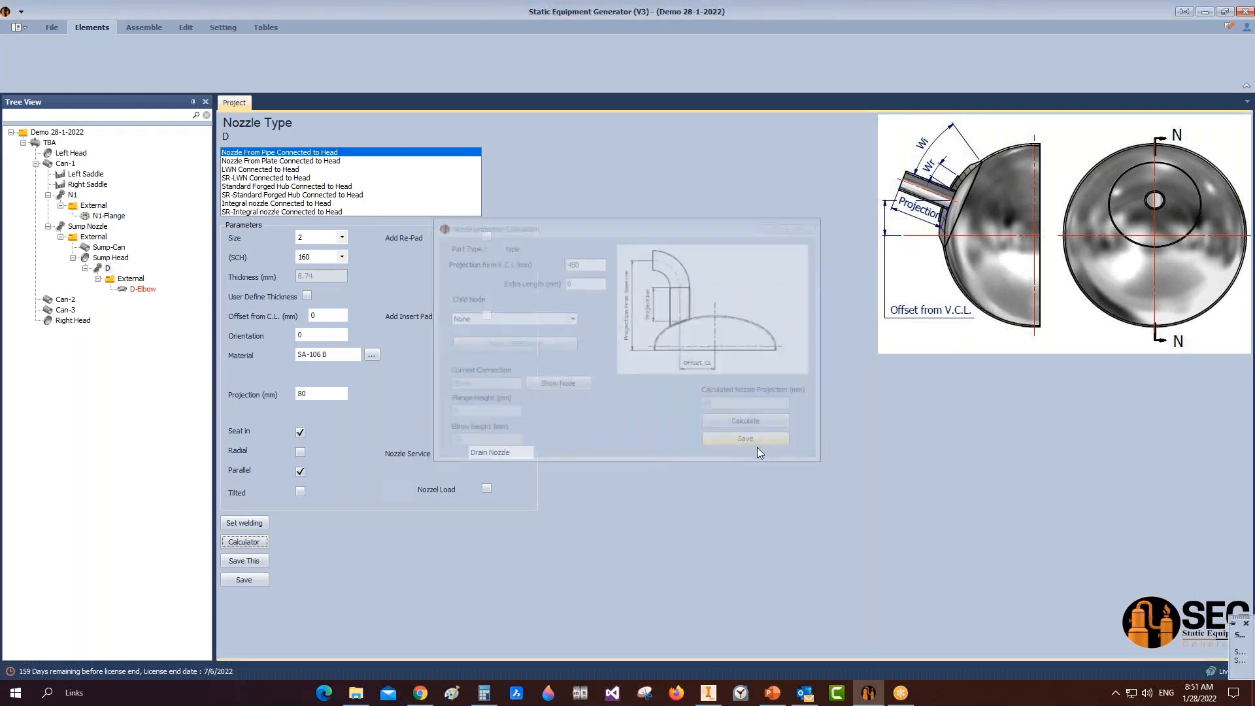
left_click(131, 280)
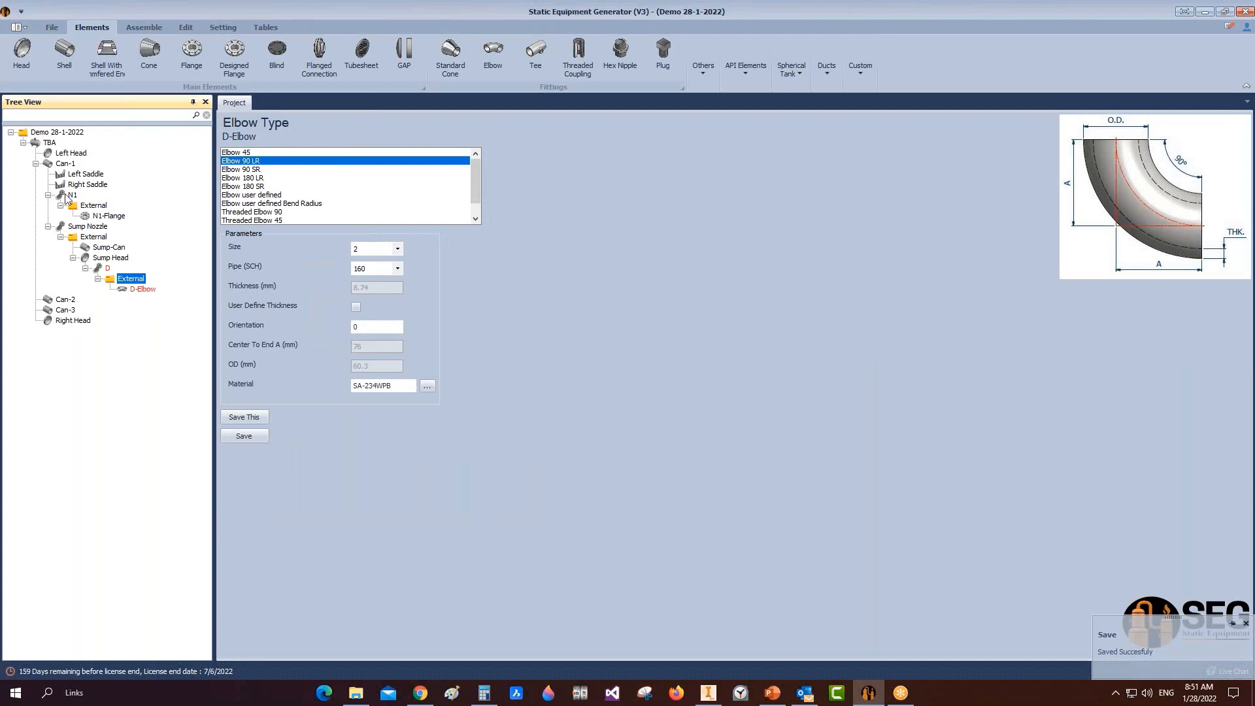
Step: Create a pipe part named D-Pipe under the drain's External group
left_click(64, 52)
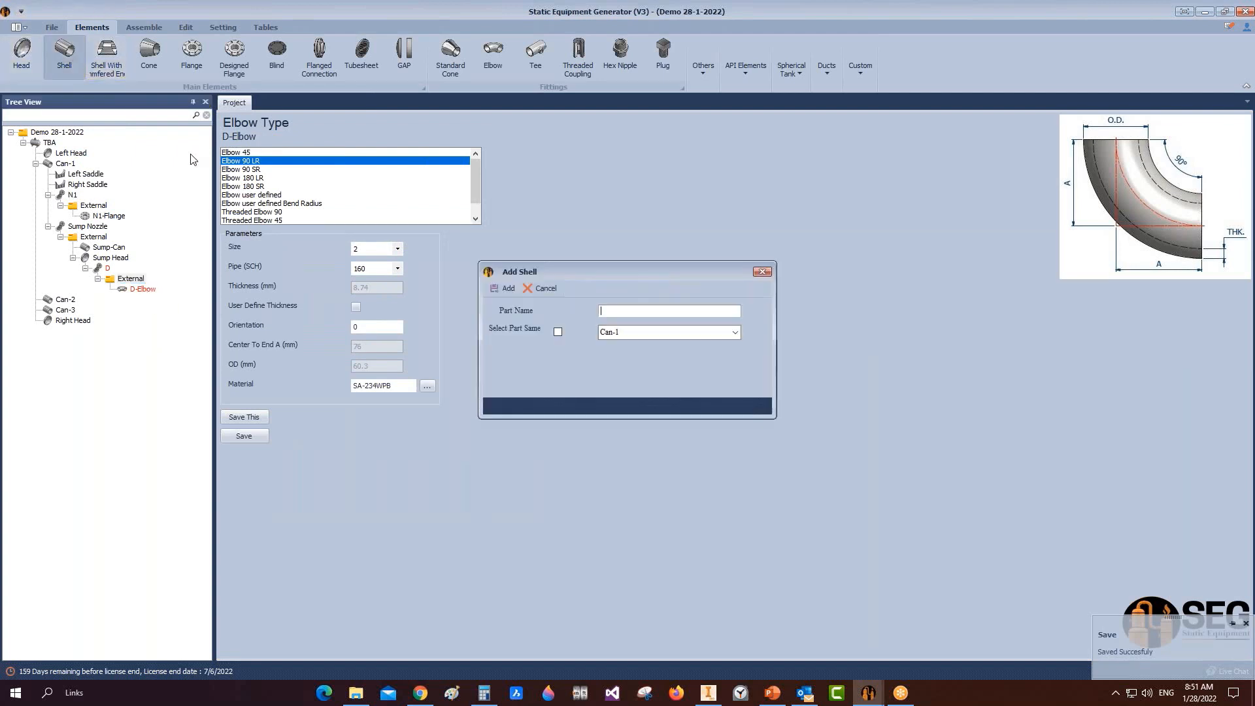
type("D-")
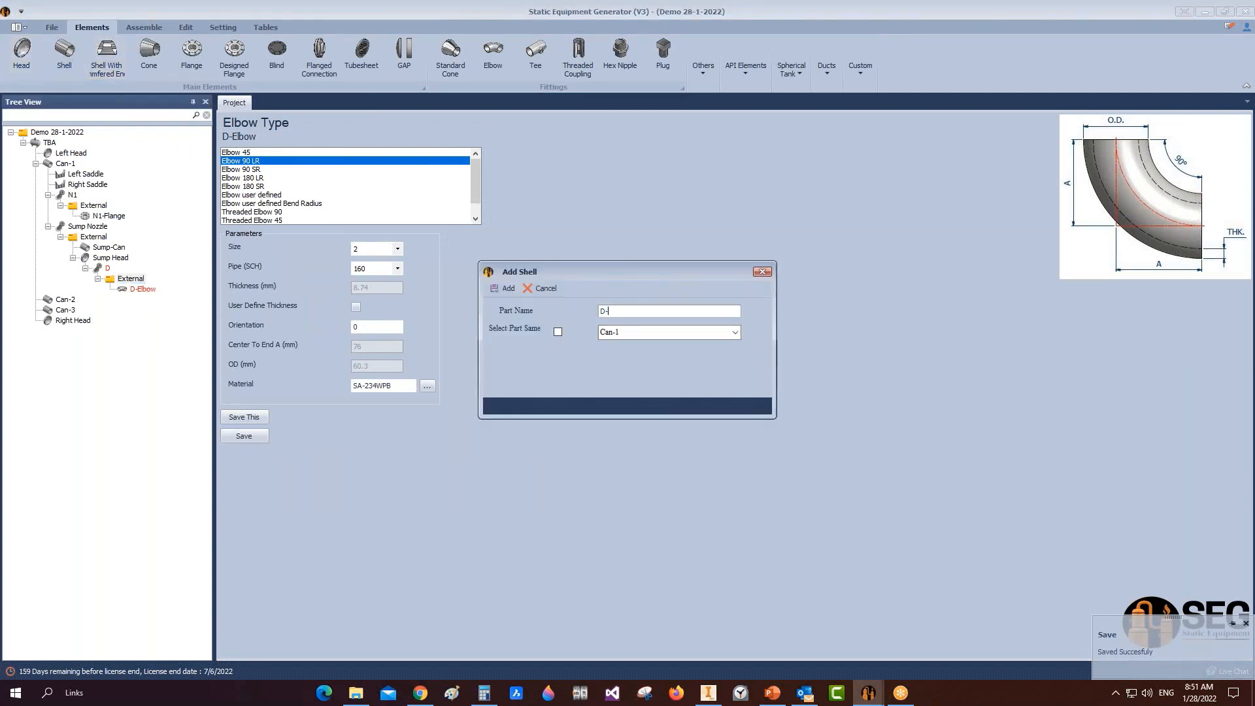
type("Pipe")
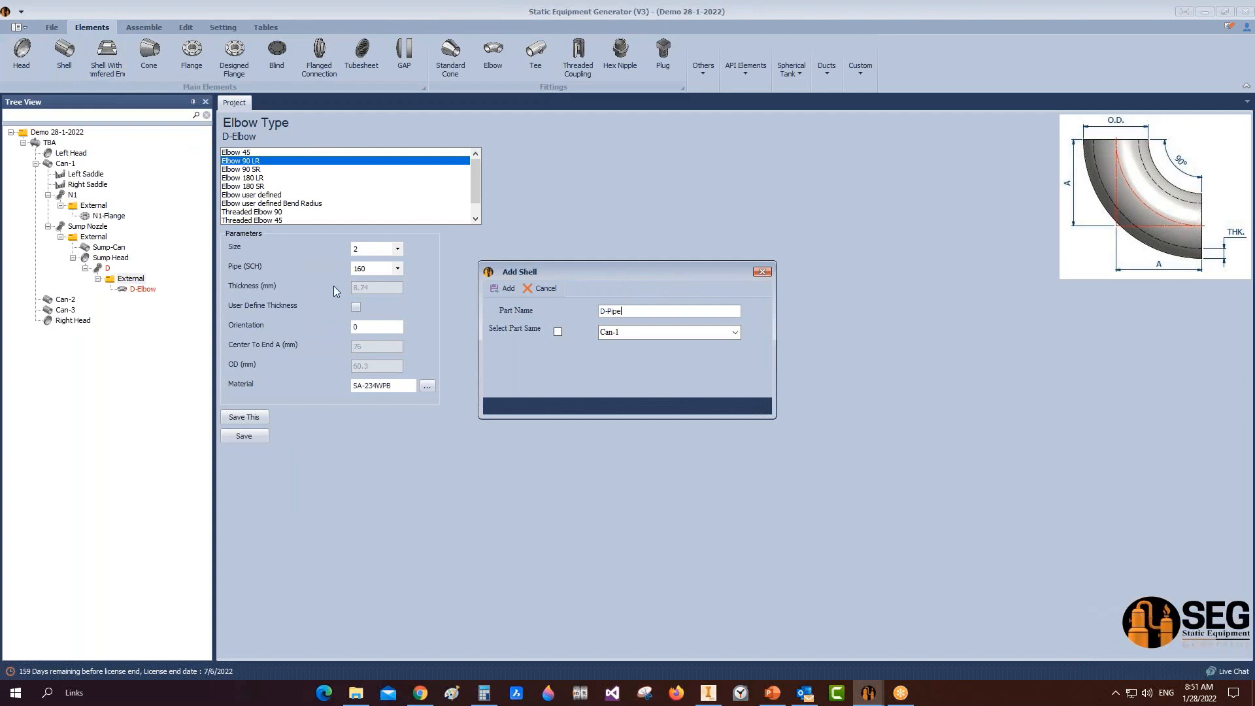
left_click(505, 288)
left_click(148, 301)
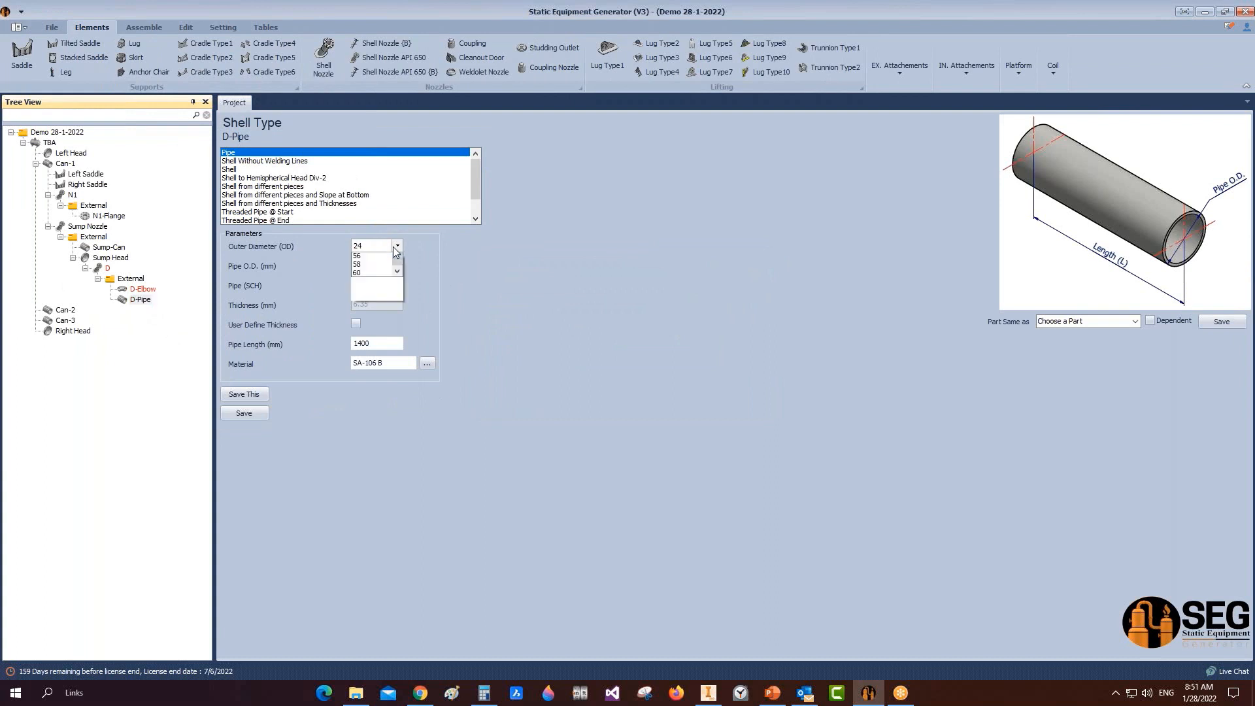
Step: Set D-Pipe to outer diameter 2, schedule 160, length 300 mm, and save it
left_click(371, 246)
left_click(402, 285)
left_click(397, 285)
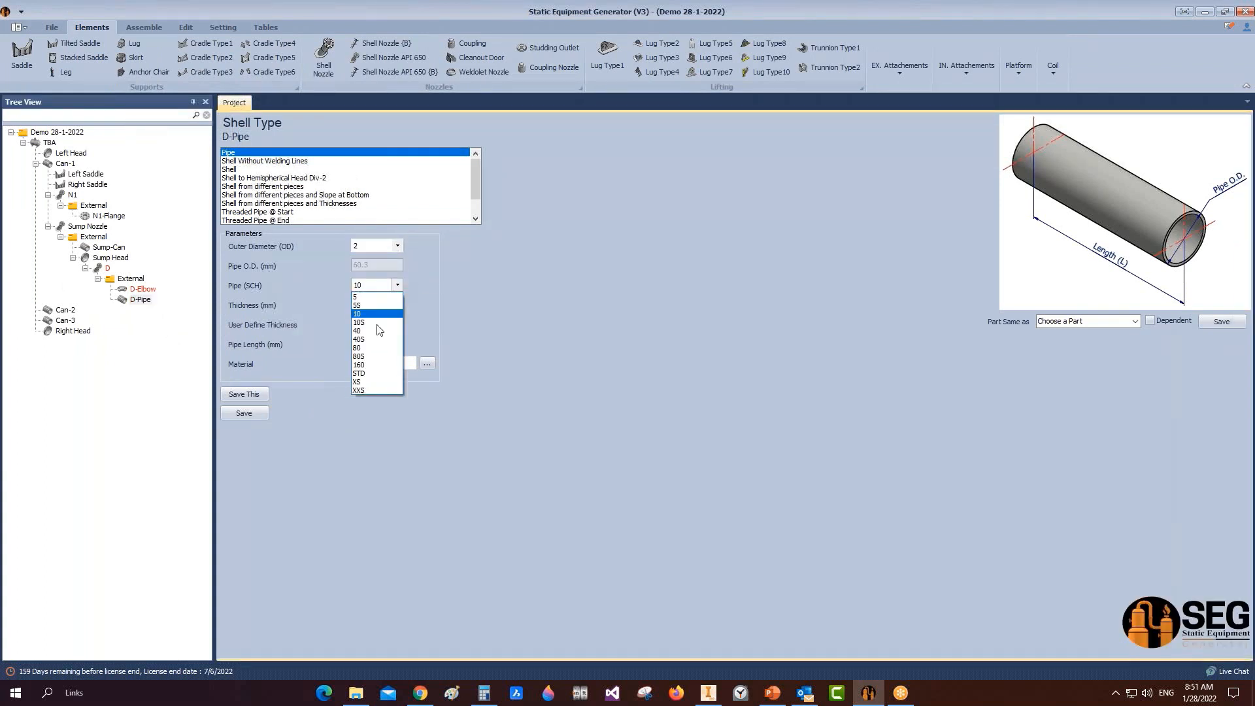
left_click(372, 377)
left_click(370, 345)
left_click_drag(370, 344, 287, 338)
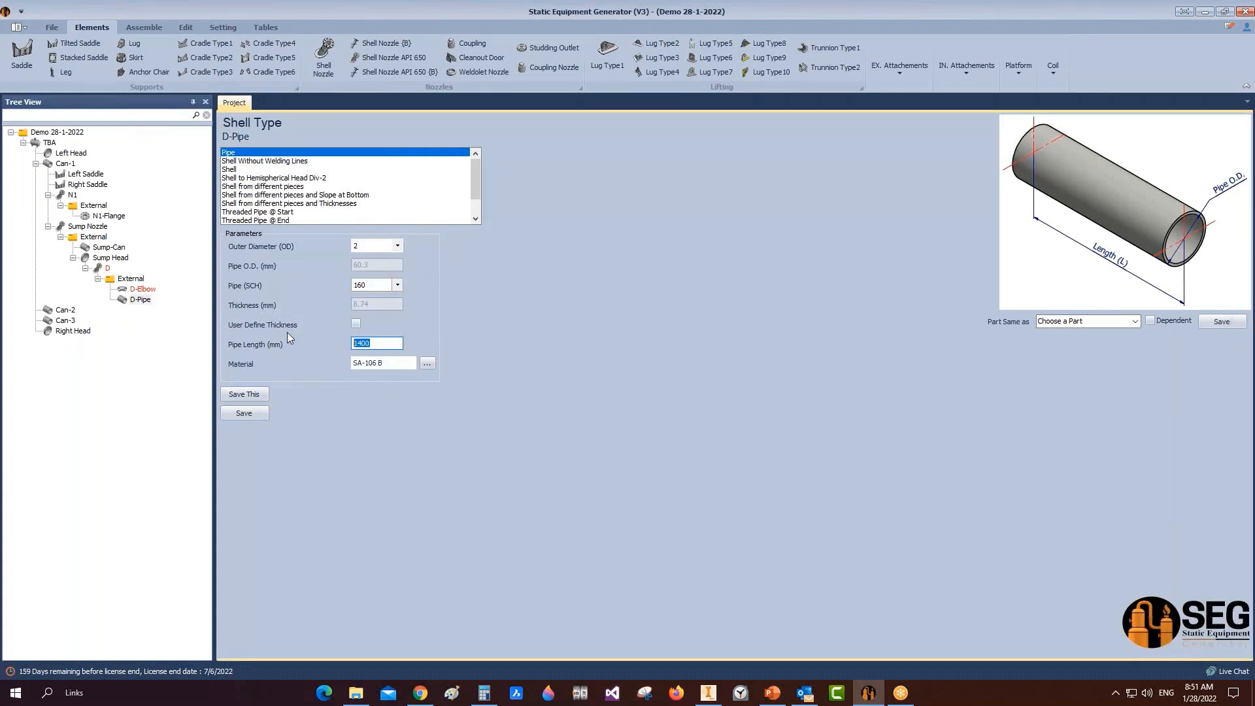
type("300")
left_click(244, 413)
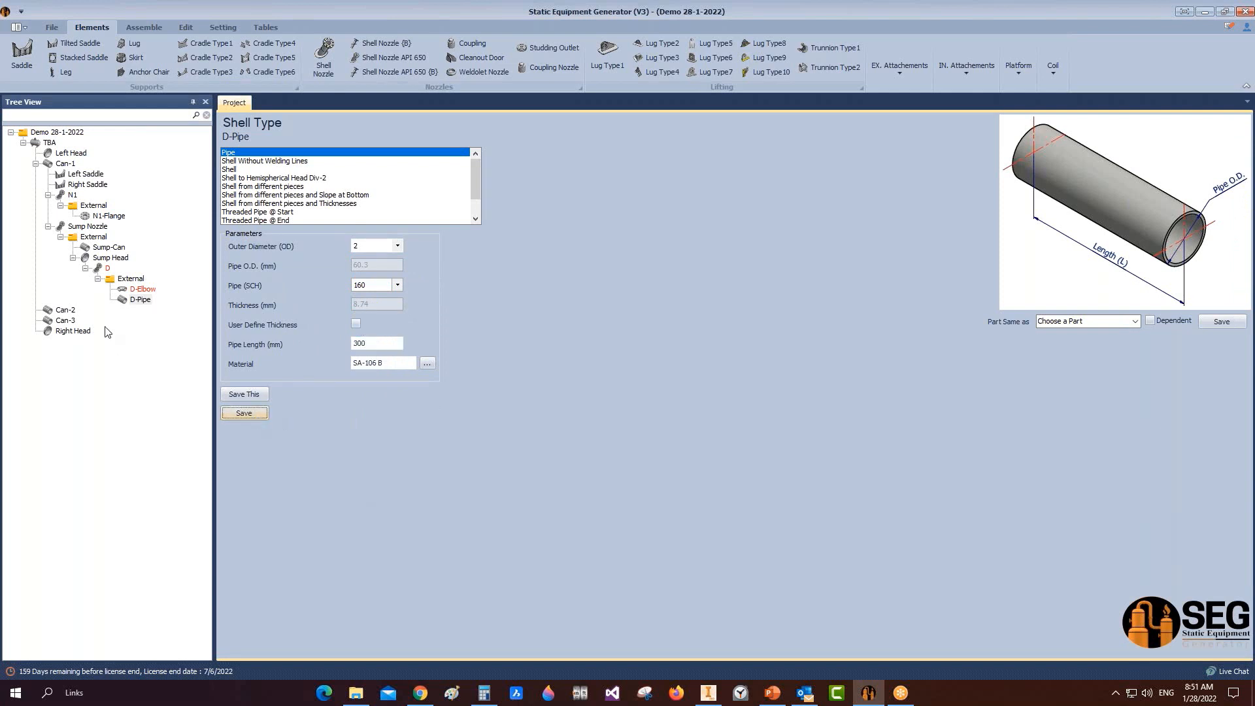
left_click(122, 281)
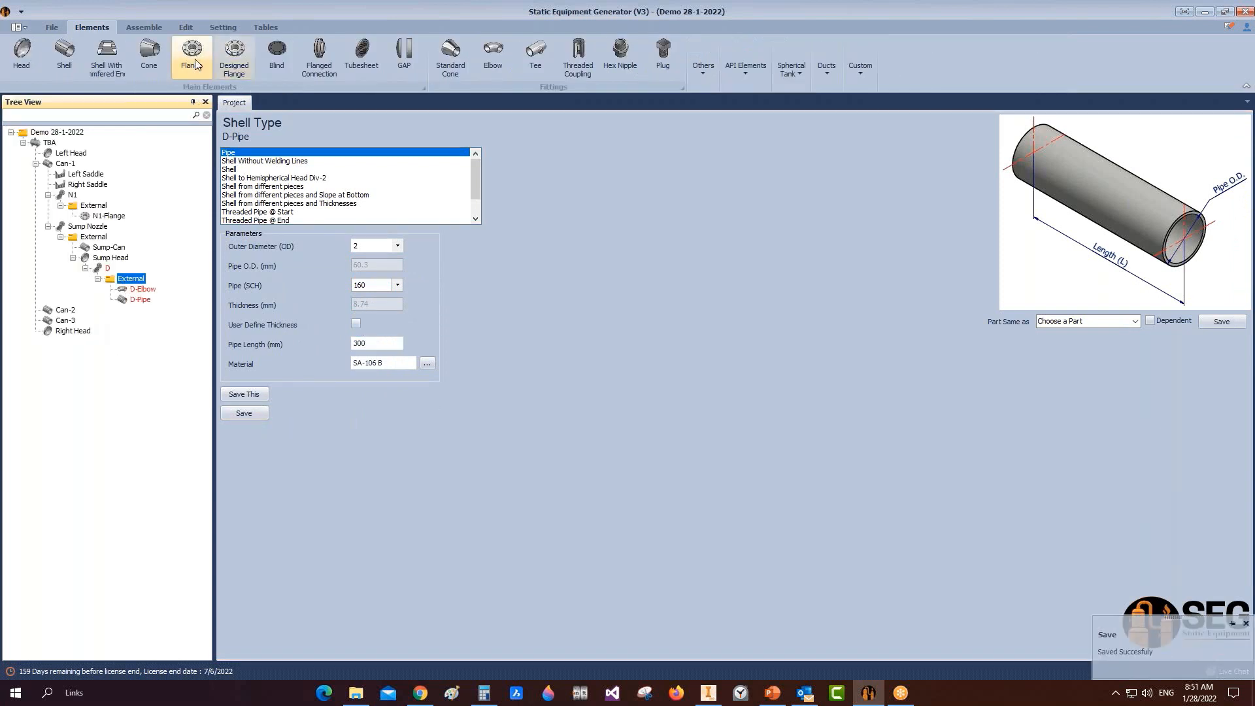
Step: Create a flange named D-Flange under External as a Slip on-RF ASME B16.5 type
left_click(192, 59)
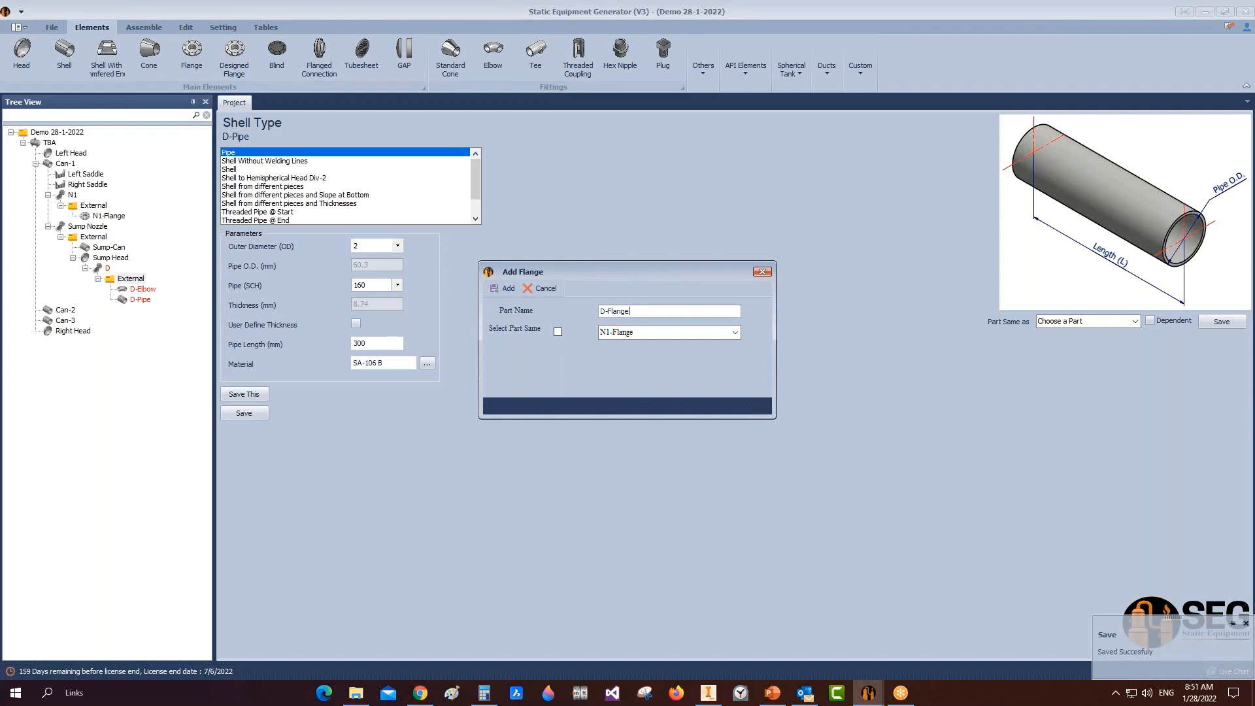
left_click(503, 288)
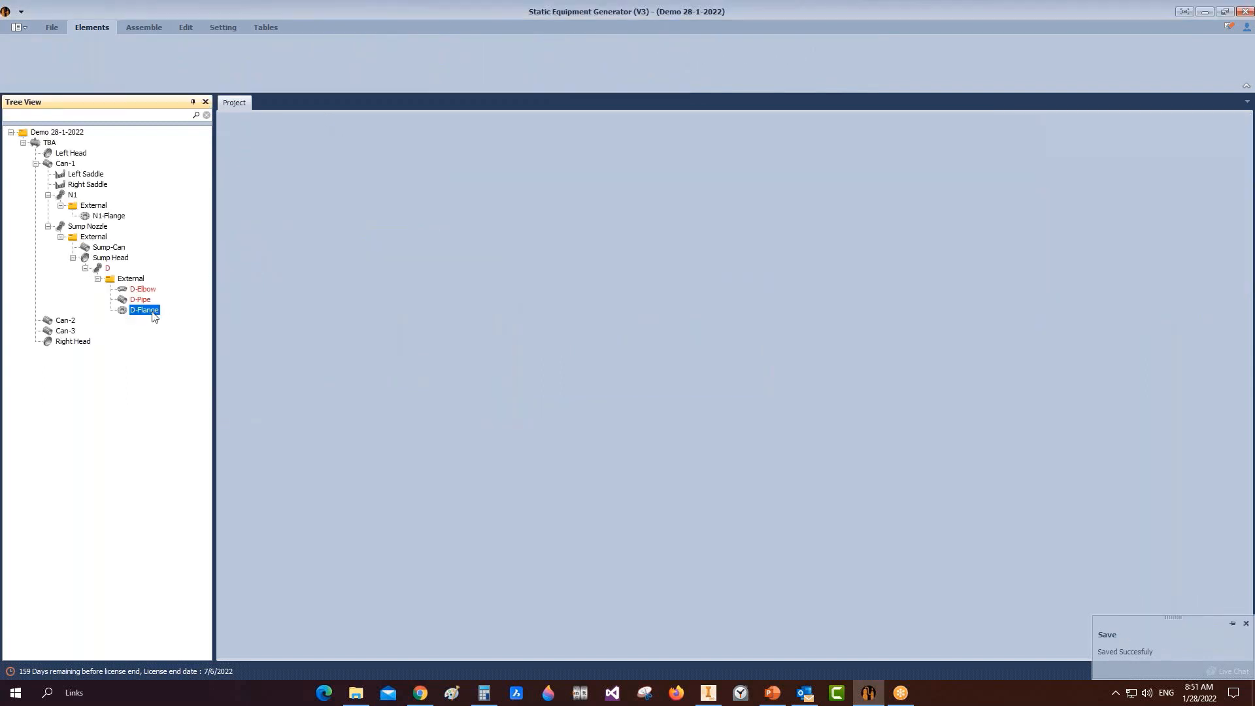
left_click(283, 196)
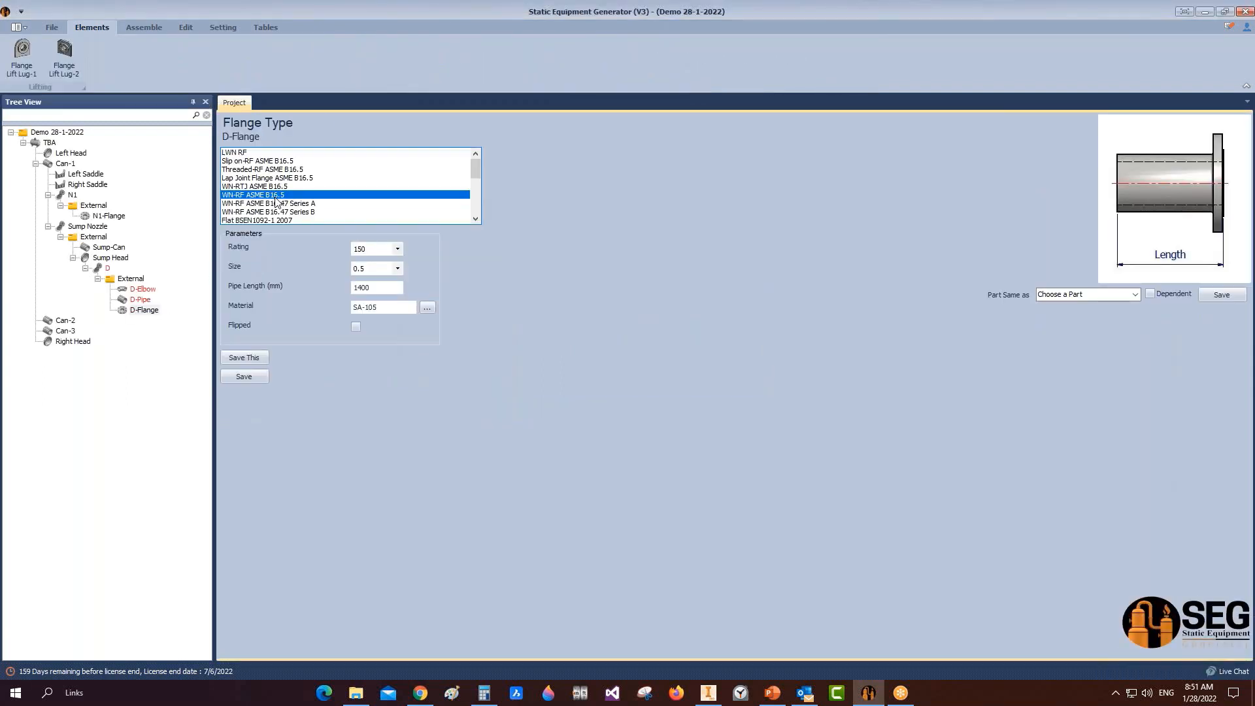
left_click(261, 161)
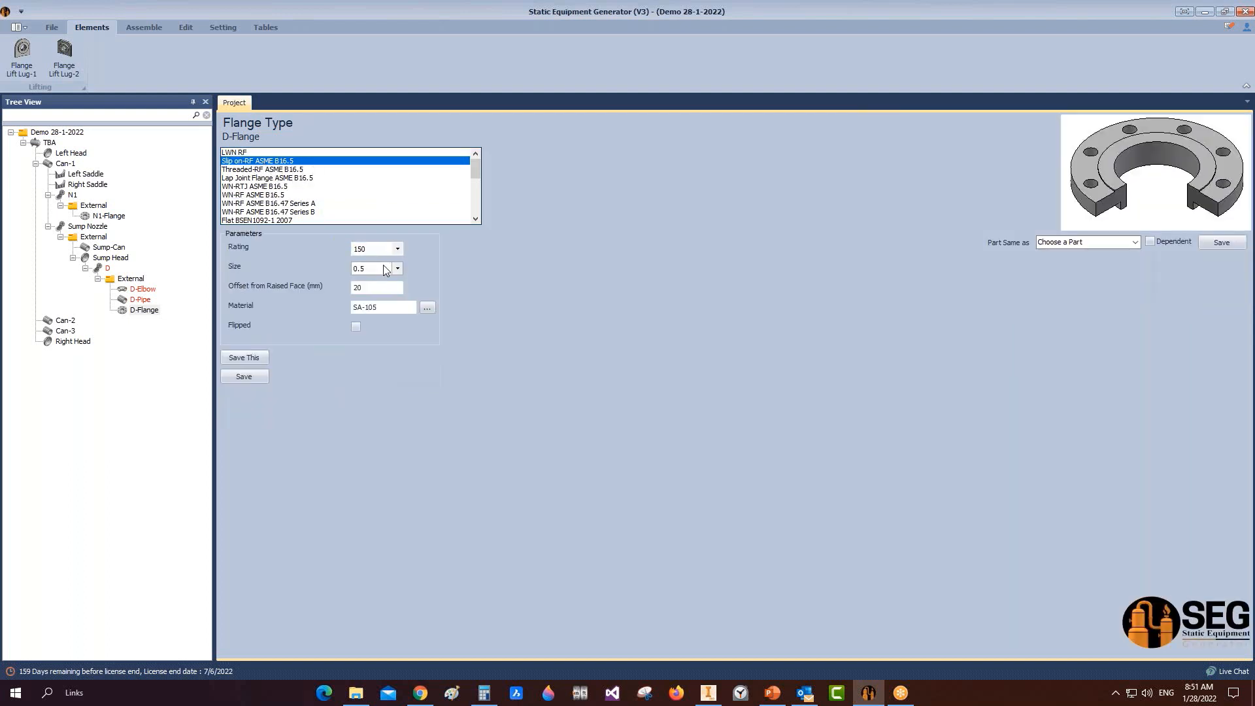
Step: Give D-Flange rating 300, size 2 and 5 mm offset, save it, and start generation
left_click(398, 249)
left_click(386, 268)
left_click(398, 269)
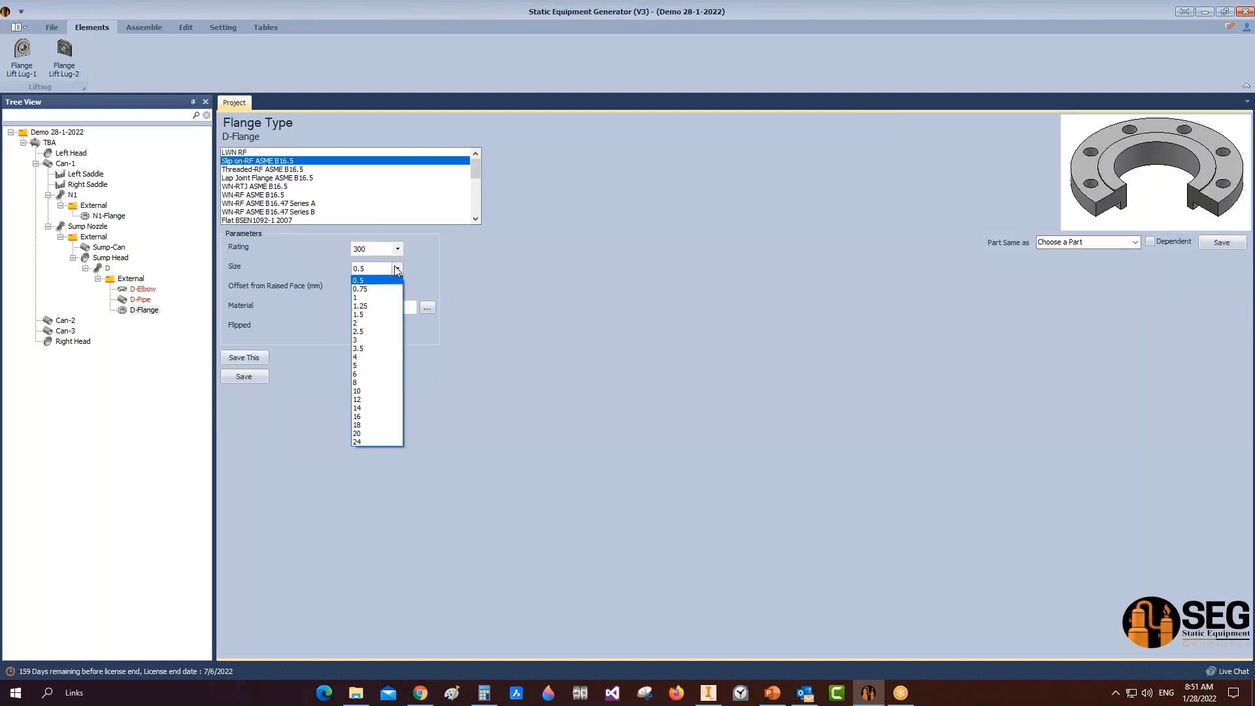
left_click(374, 324)
key("Tab")
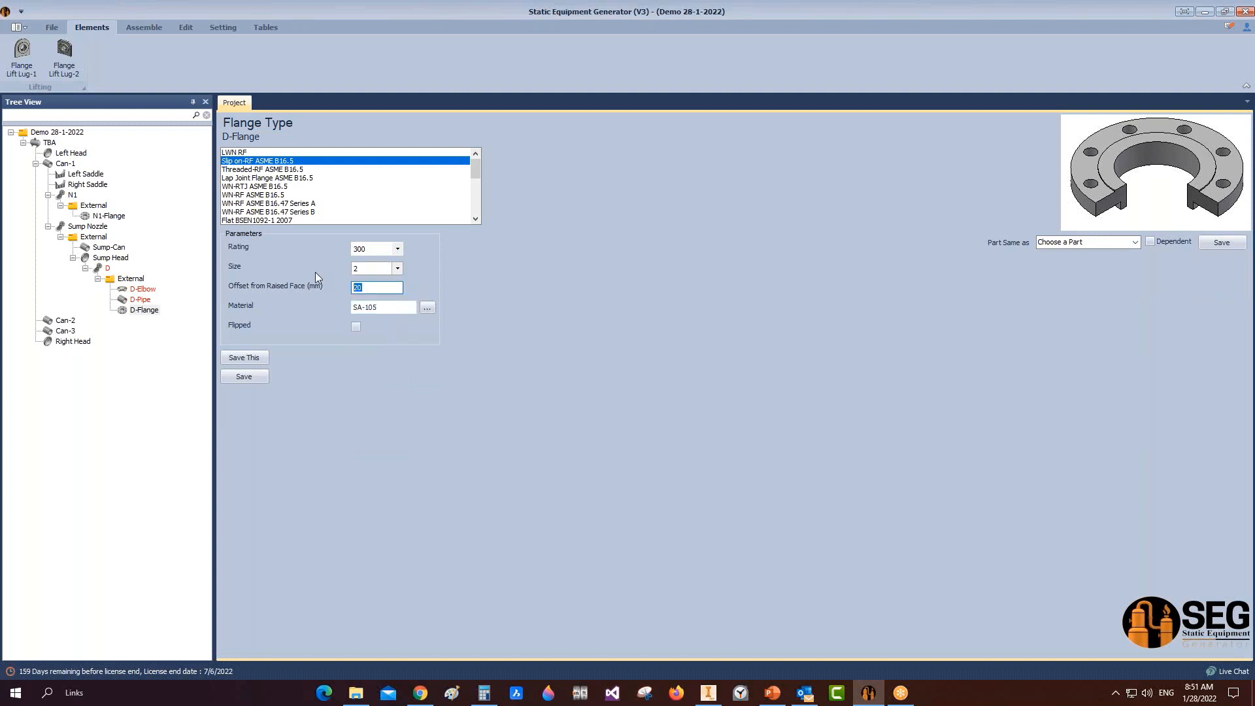
type("5")
left_click(255, 378)
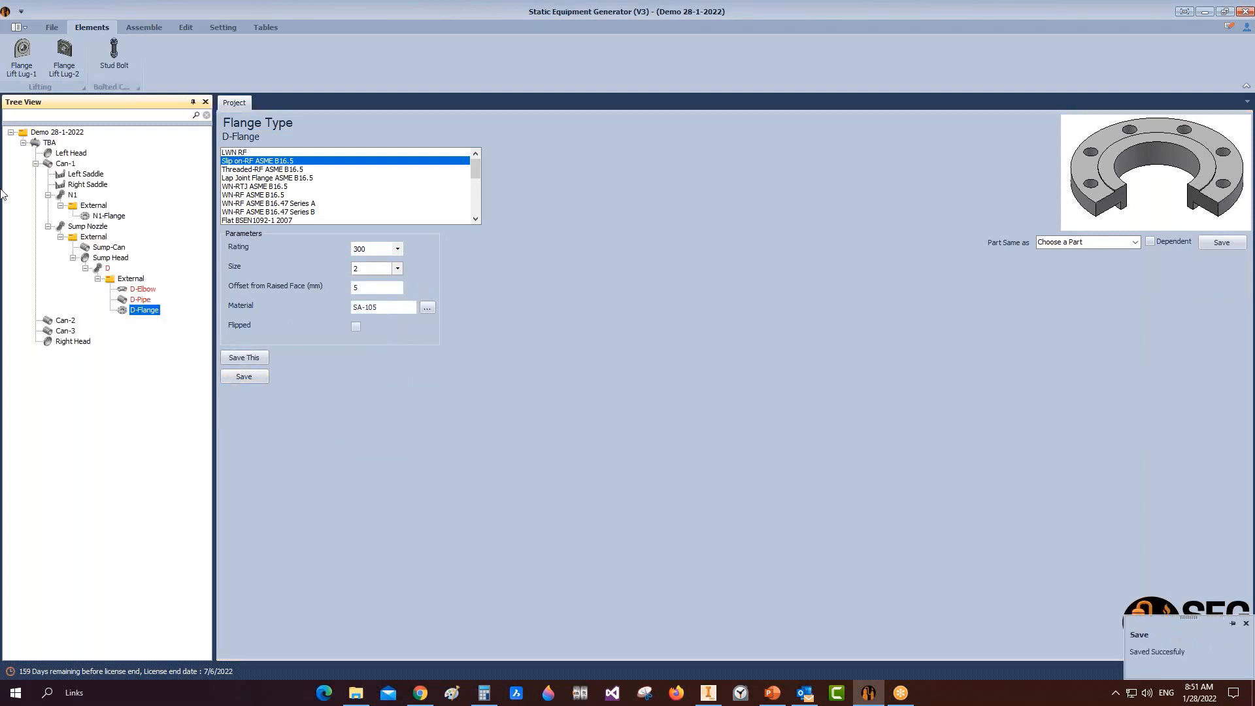
left_click(142, 30)
left_click(25, 55)
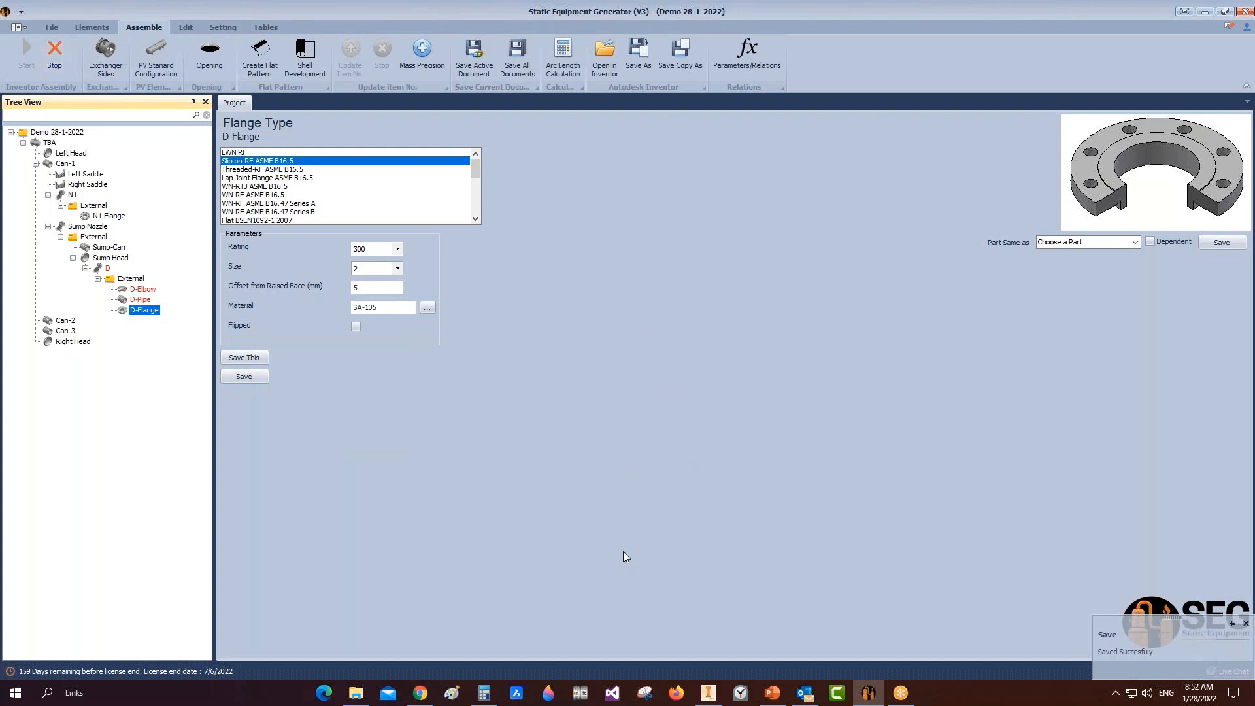
Step: Let Inventor generate the D-Pipe, D-Elbow and D-Flange, then save TBA.iam
left_click(710, 691)
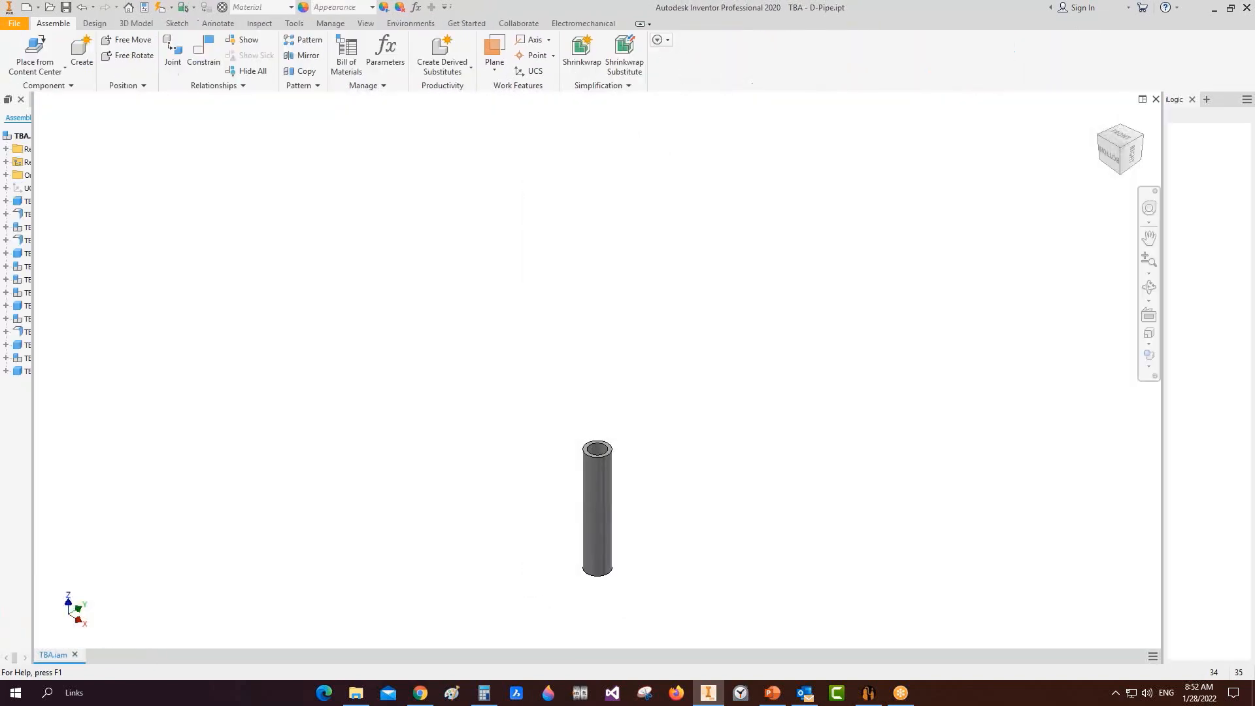
key("ctrl+s")
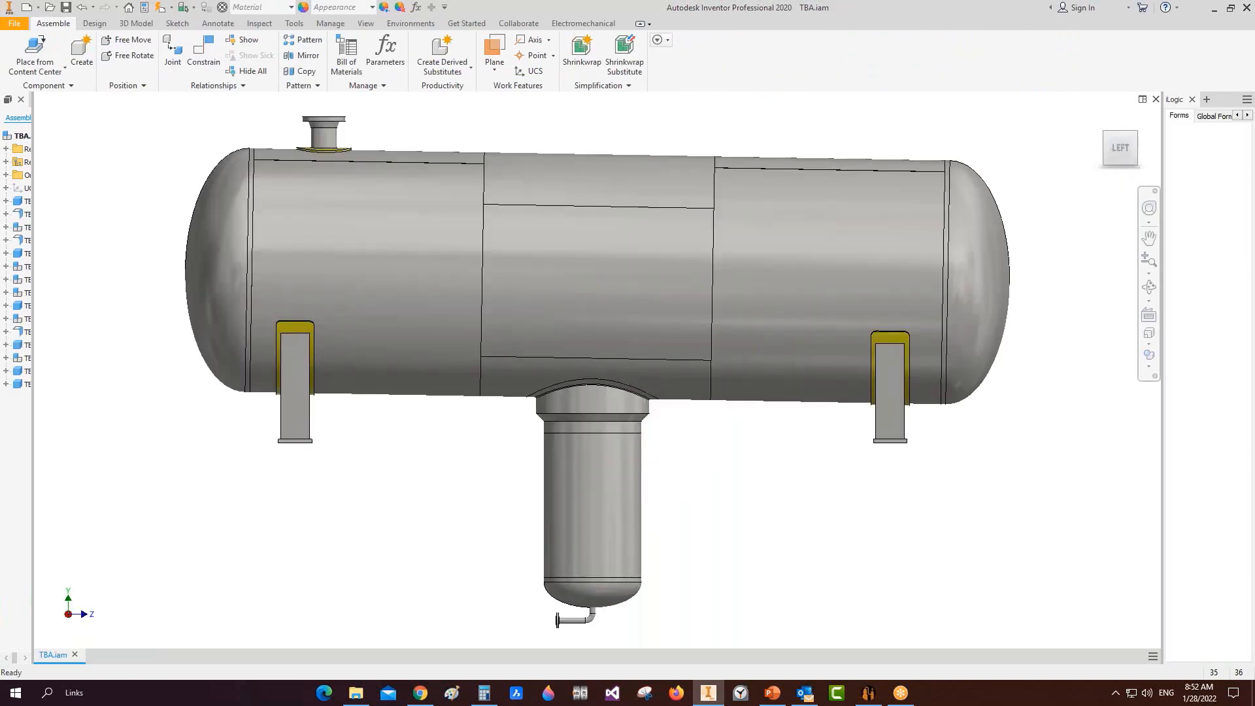
key("ctrl+s")
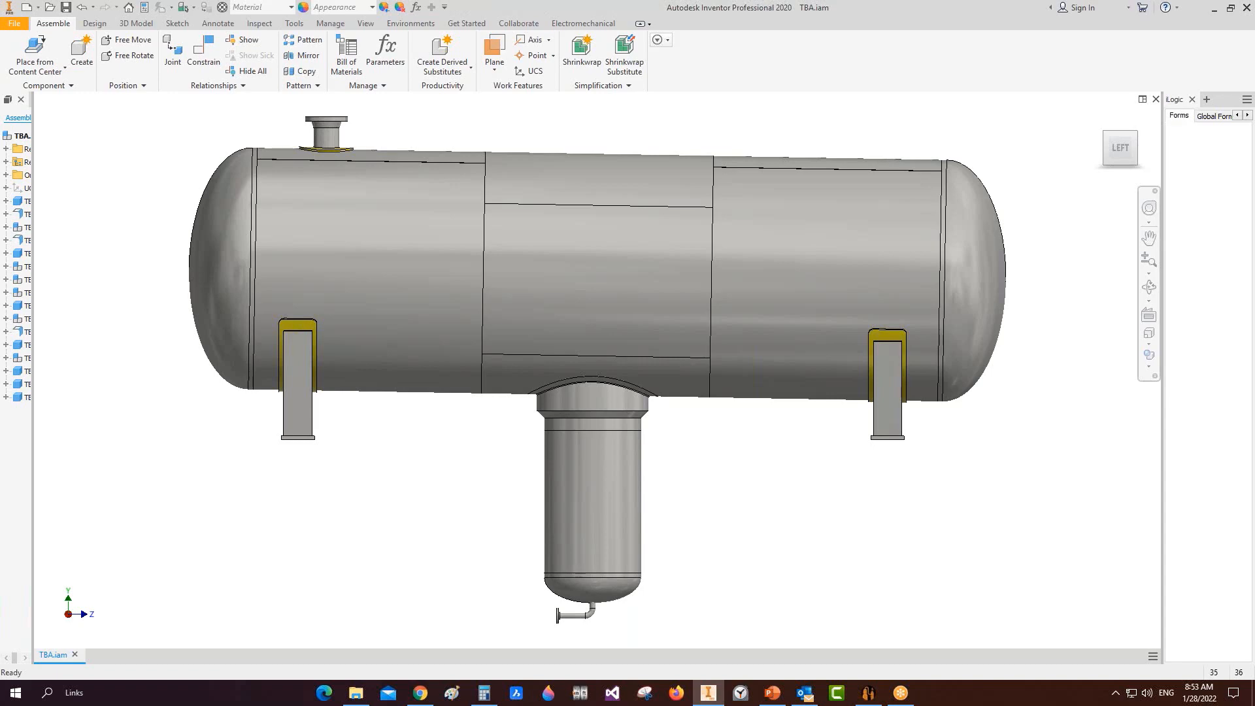
Step: Create a head nozzle named N3 on the Left Head
left_click(869, 692)
left_click(72, 153)
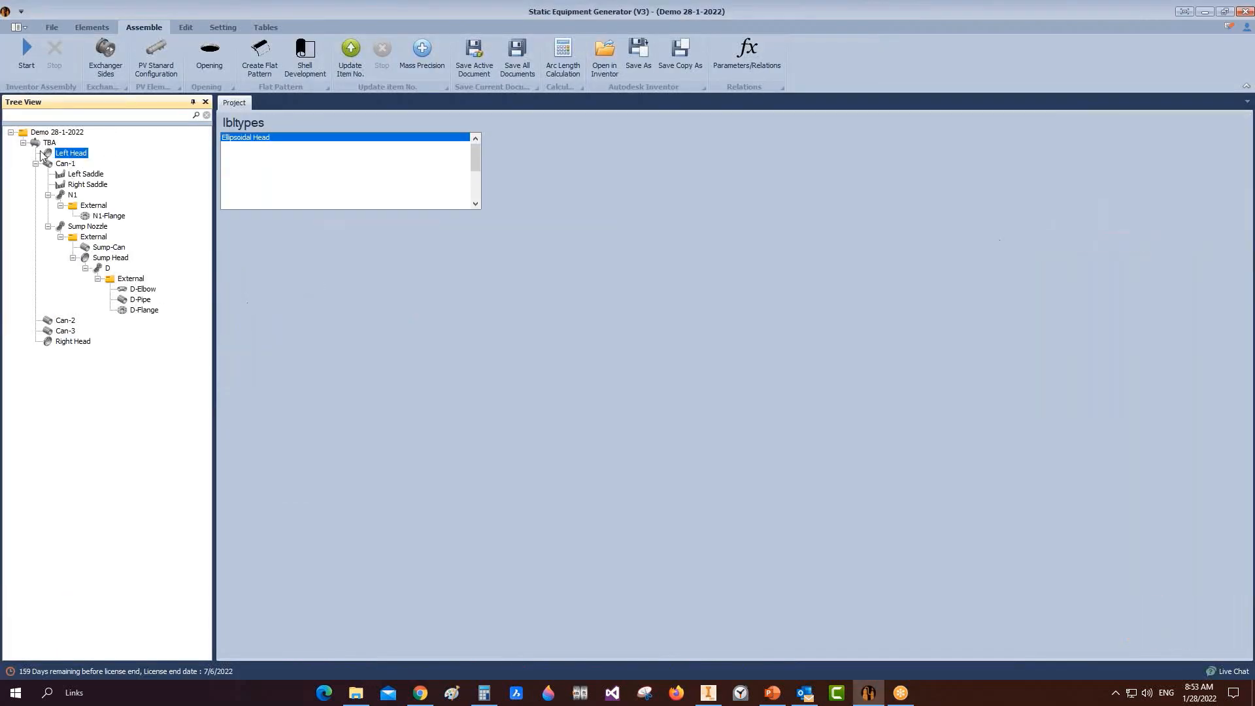
left_click(87, 28)
left_click(132, 57)
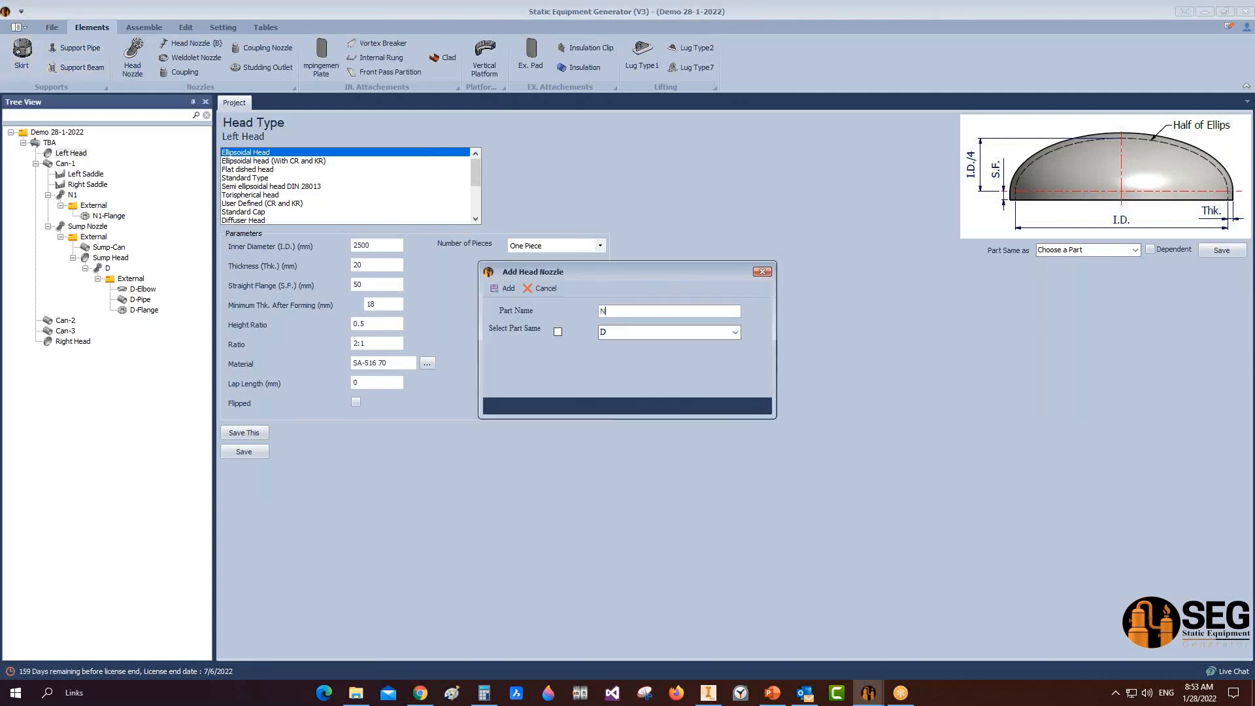
type("N3")
left_click(509, 288)
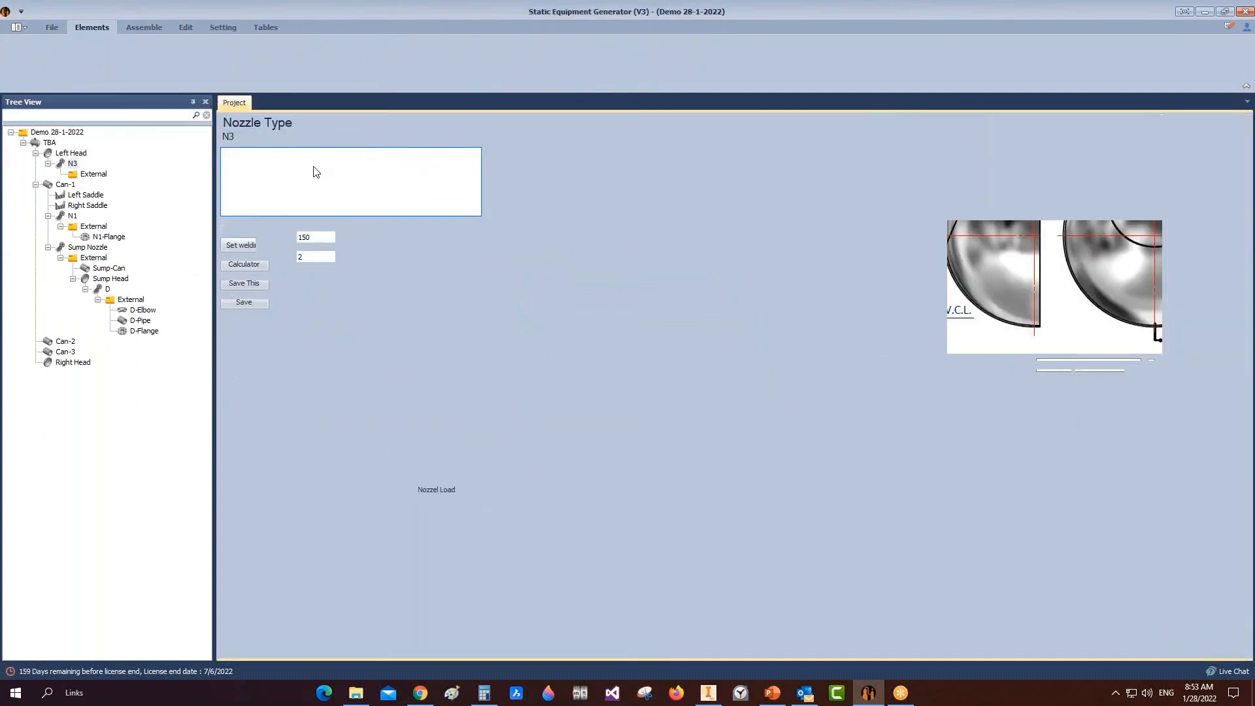
Step: Set N3 to rating 300, size 4, 300 mm offset, tilted at 60°
left_click(342, 239)
left_click(320, 259)
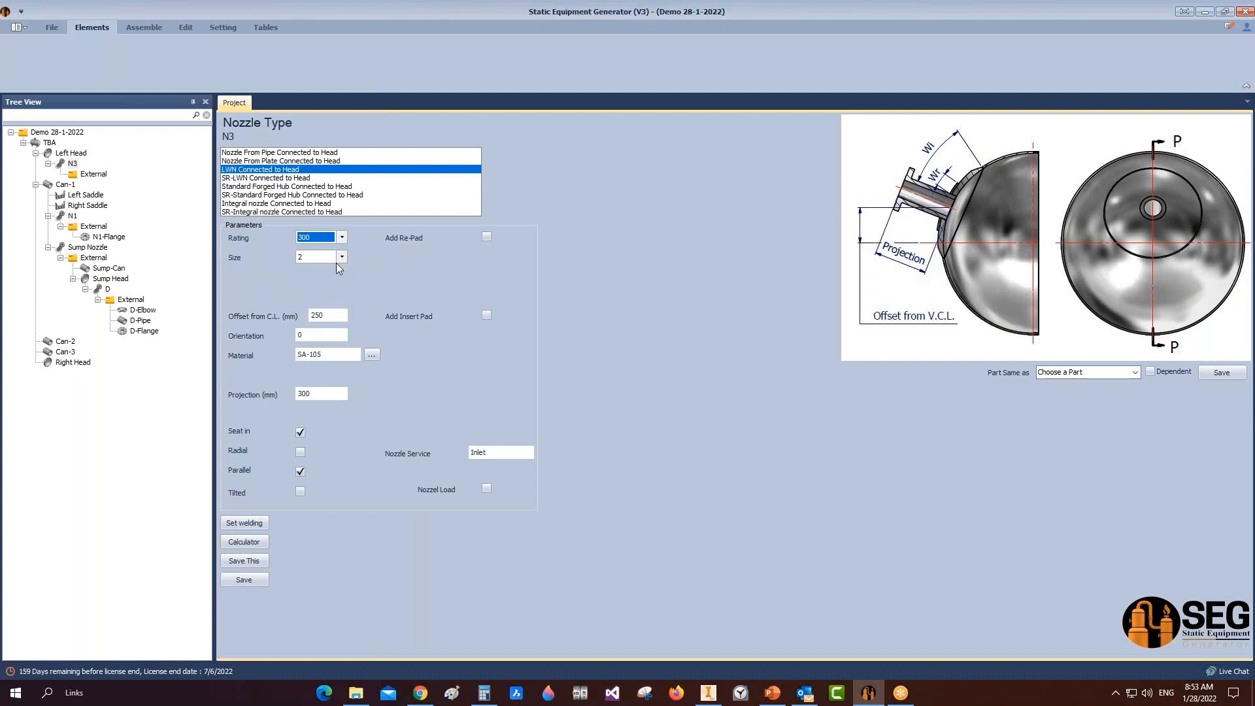
left_click(341, 257)
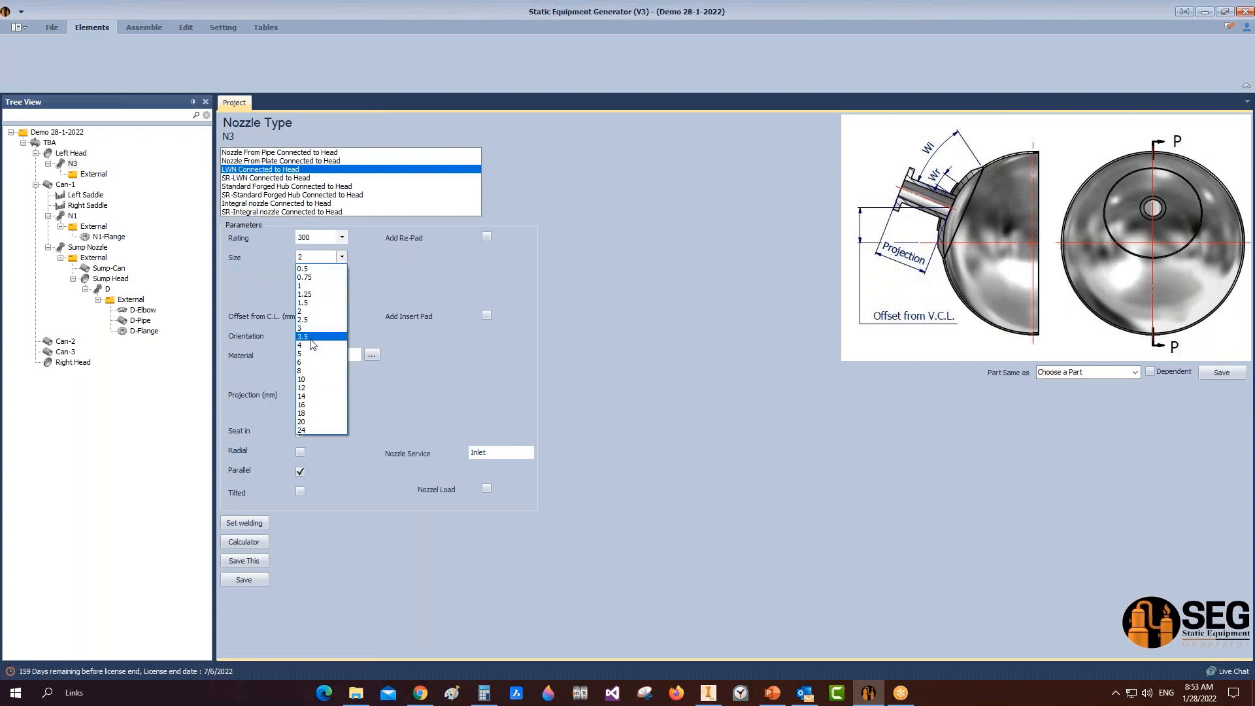
left_click(308, 346)
left_click(339, 319)
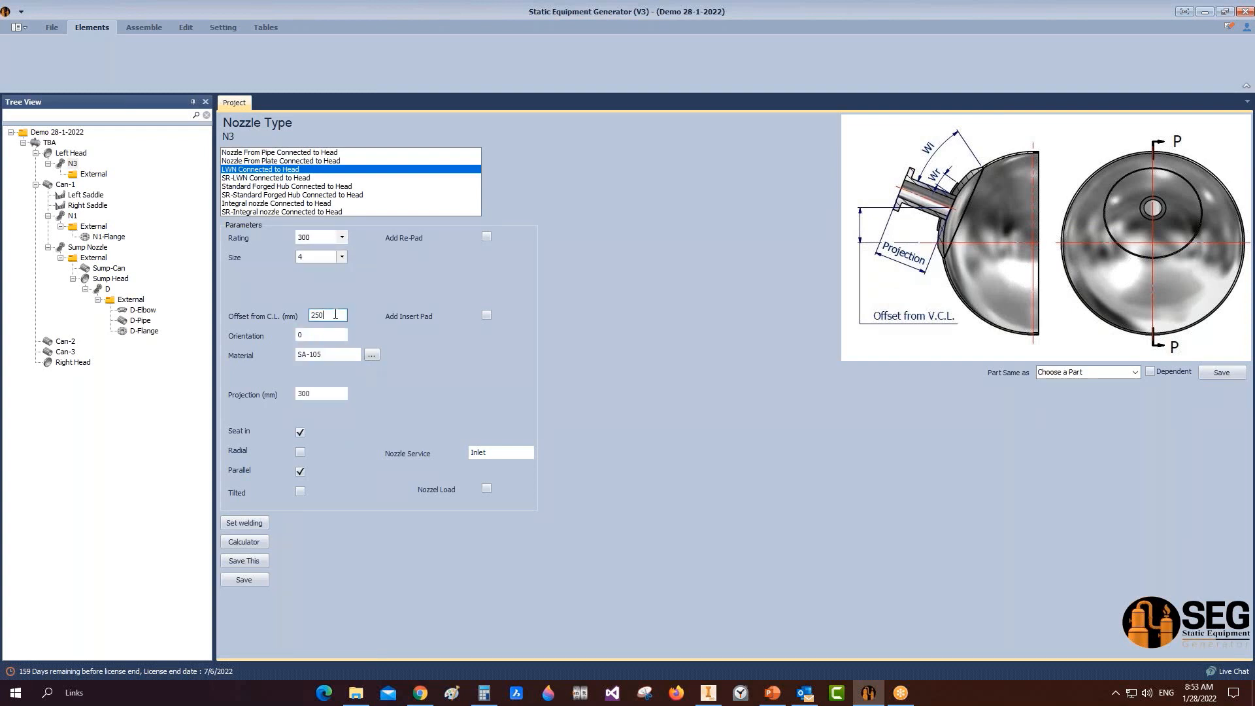
type("300")
left_click(301, 472)
left_click(300, 493)
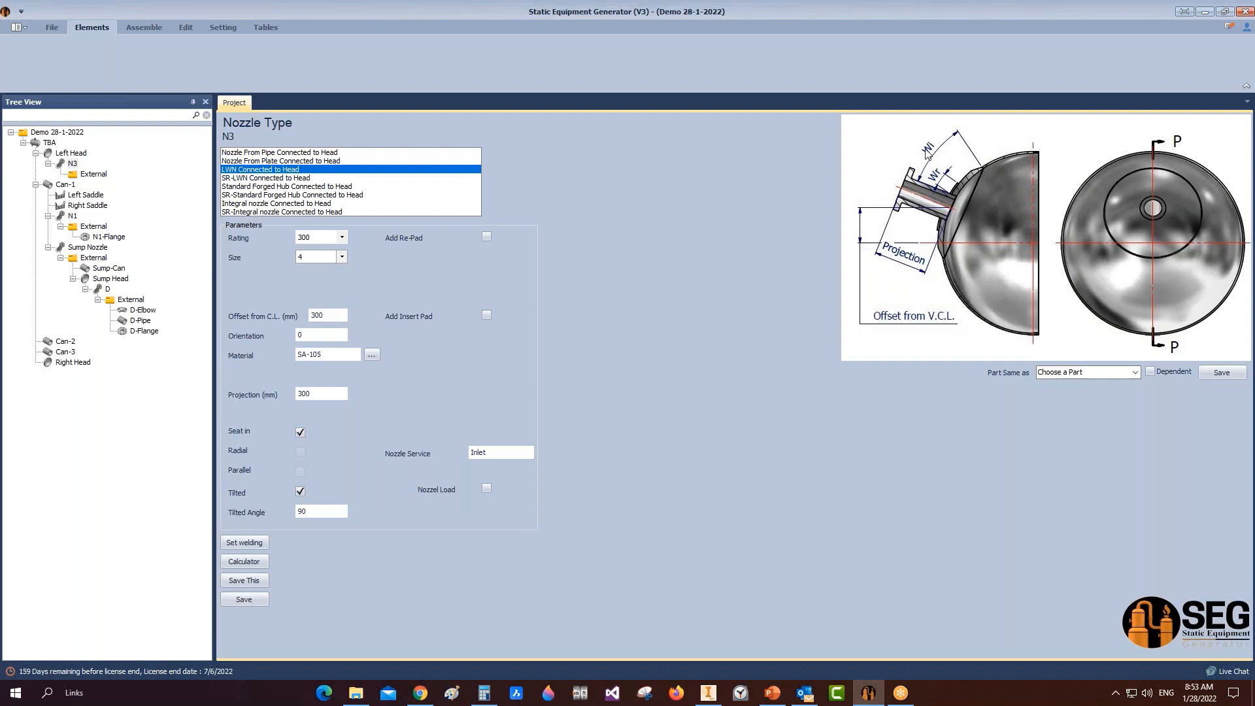
left_click(327, 335)
double_click(312, 511)
type("6")
Step: Add a 50×20 re-pad, set service to 'Water inlet', and save N3
left_click(487, 237)
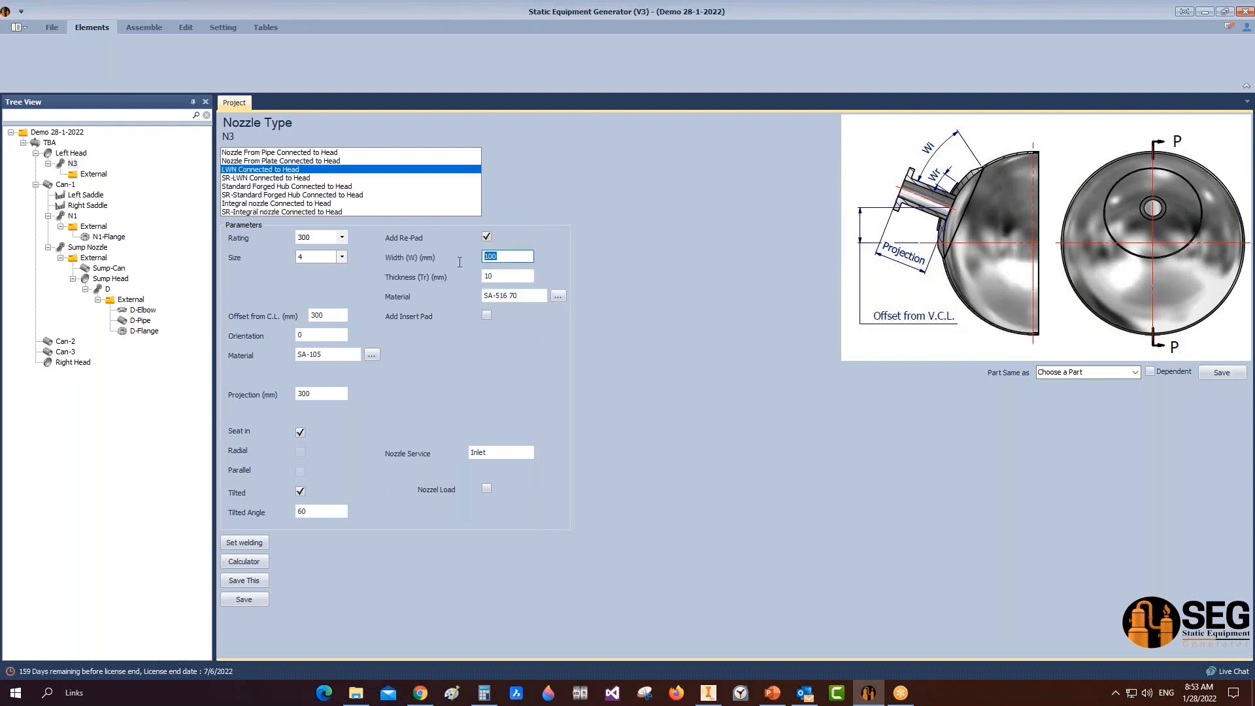
type("50")
key("Tab")
type("20")
left_click(472, 453)
double_click(497, 454)
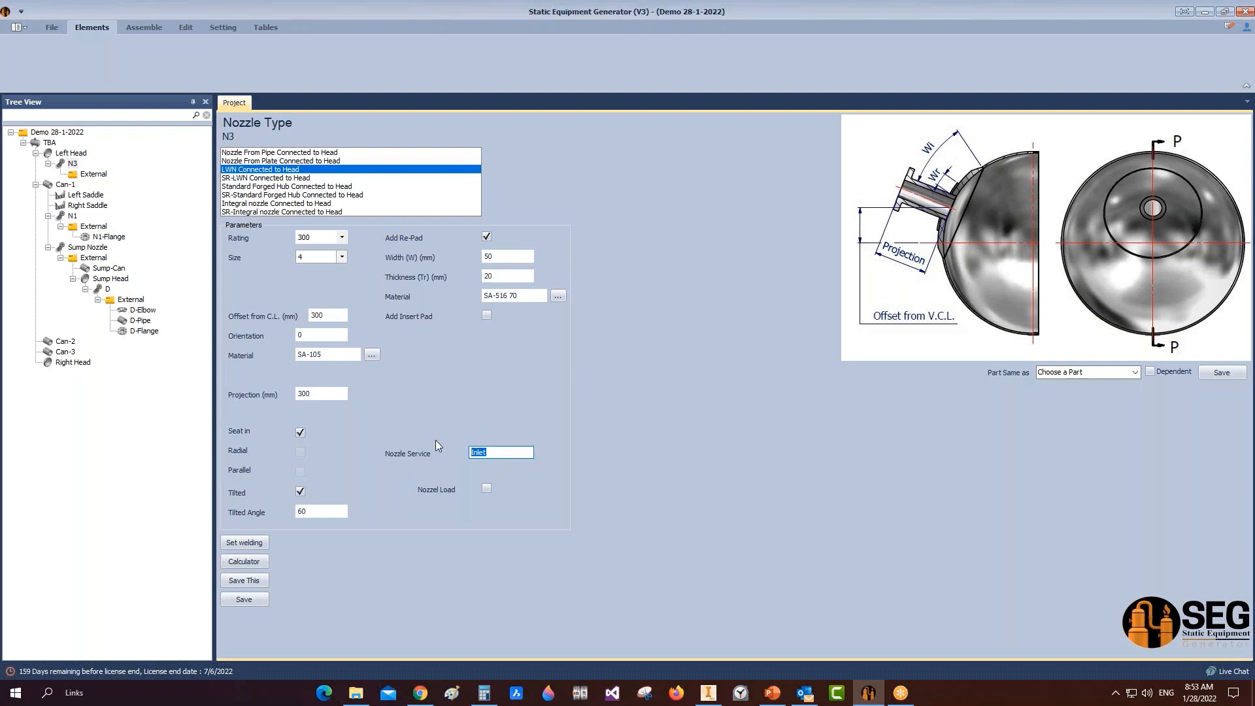
type("Water inlet")
left_click(245, 600)
left_click(146, 27)
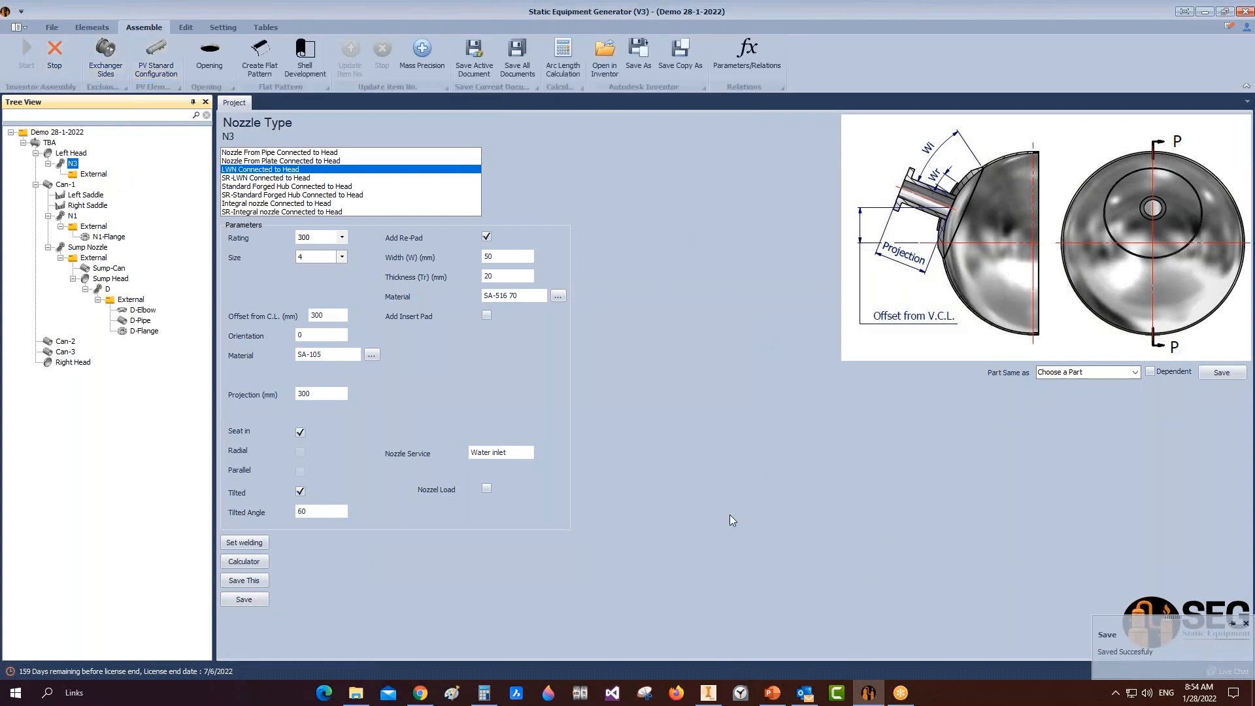
Step: View the generated N3 nozzle in Inventor, save it, and zoom over the TBA tank
mouse_move(711, 693)
left_click(710, 638)
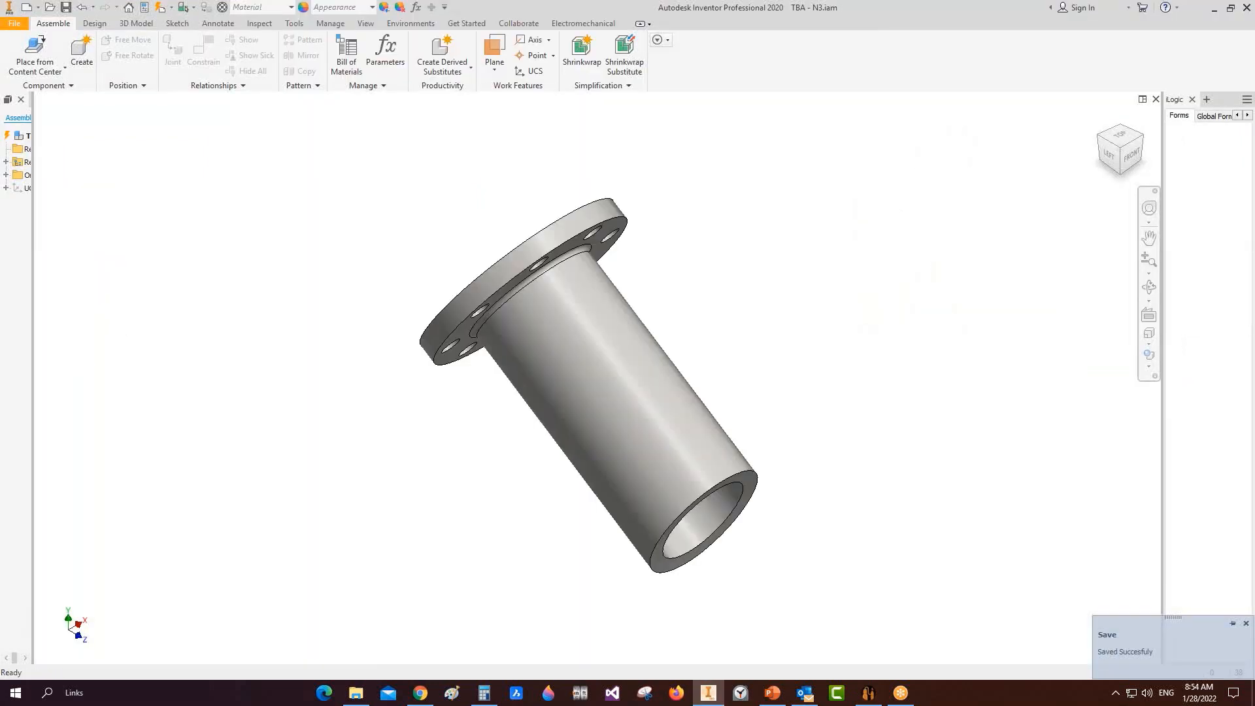
left_click(1110, 160)
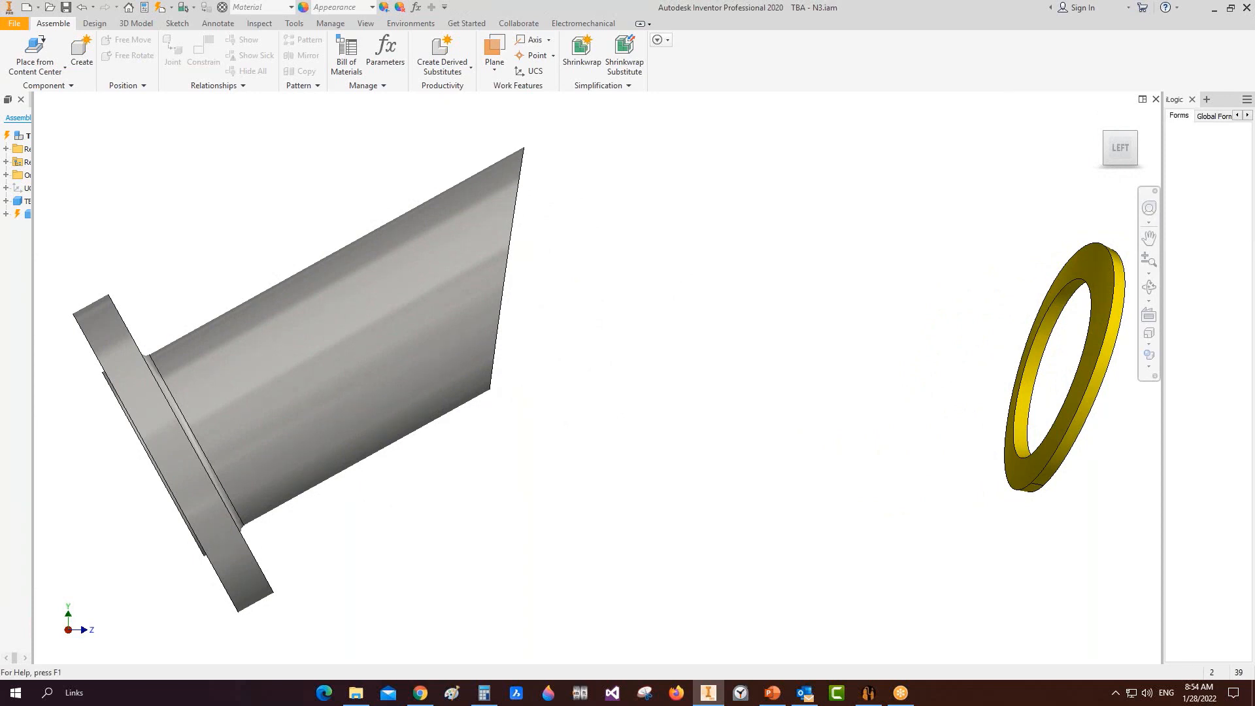
key("ctrl+s")
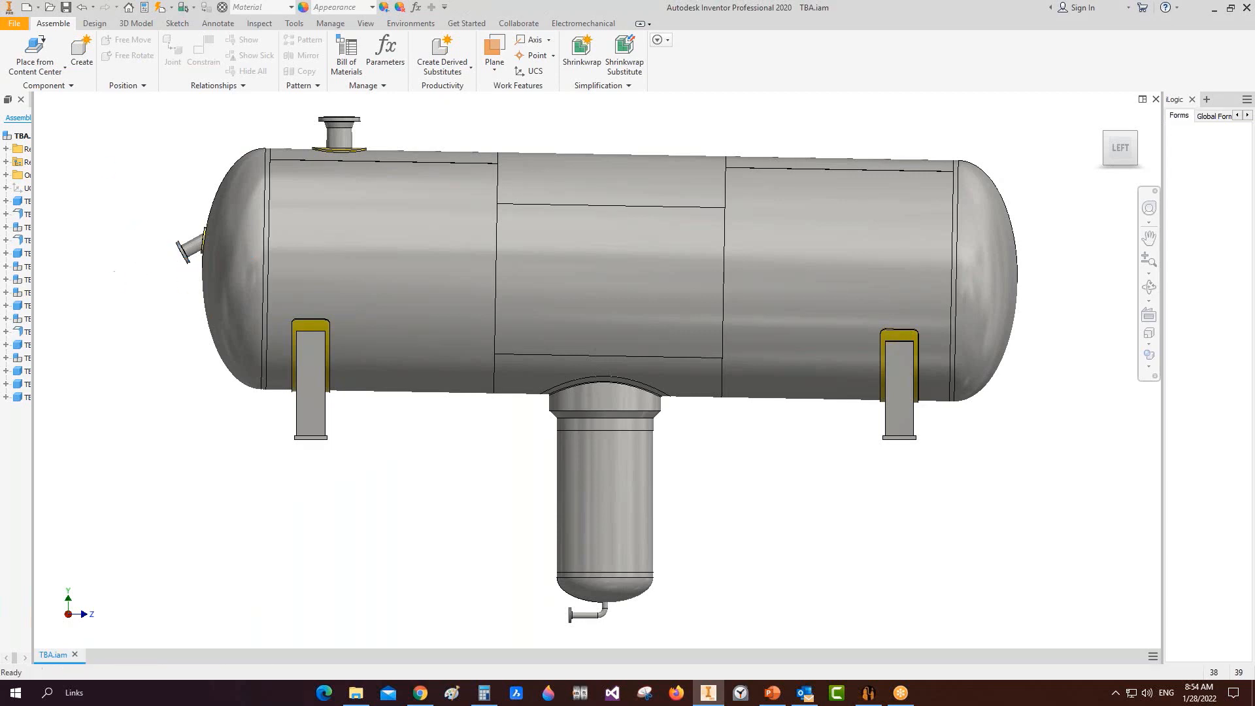
scroll(167, 253, "up", 4)
scroll(169, 253, "down", 3)
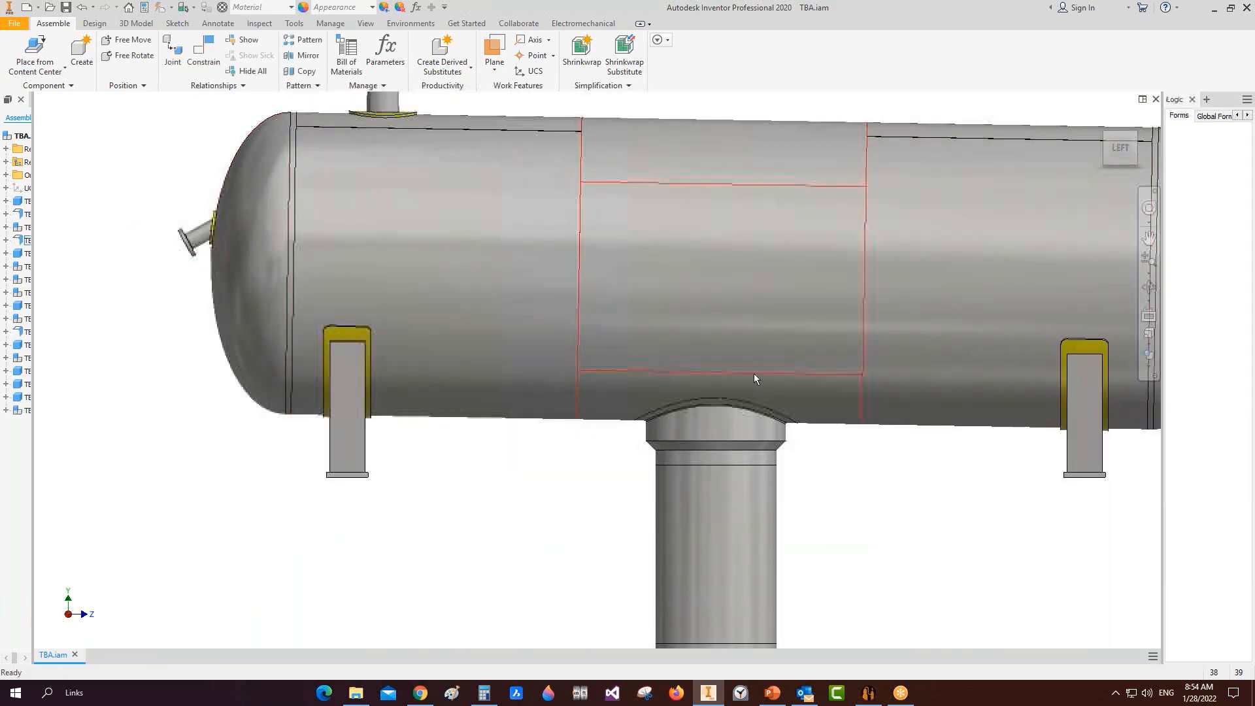
scroll(908, 413, "up", 2)
scroll(785, 387, "up", 3)
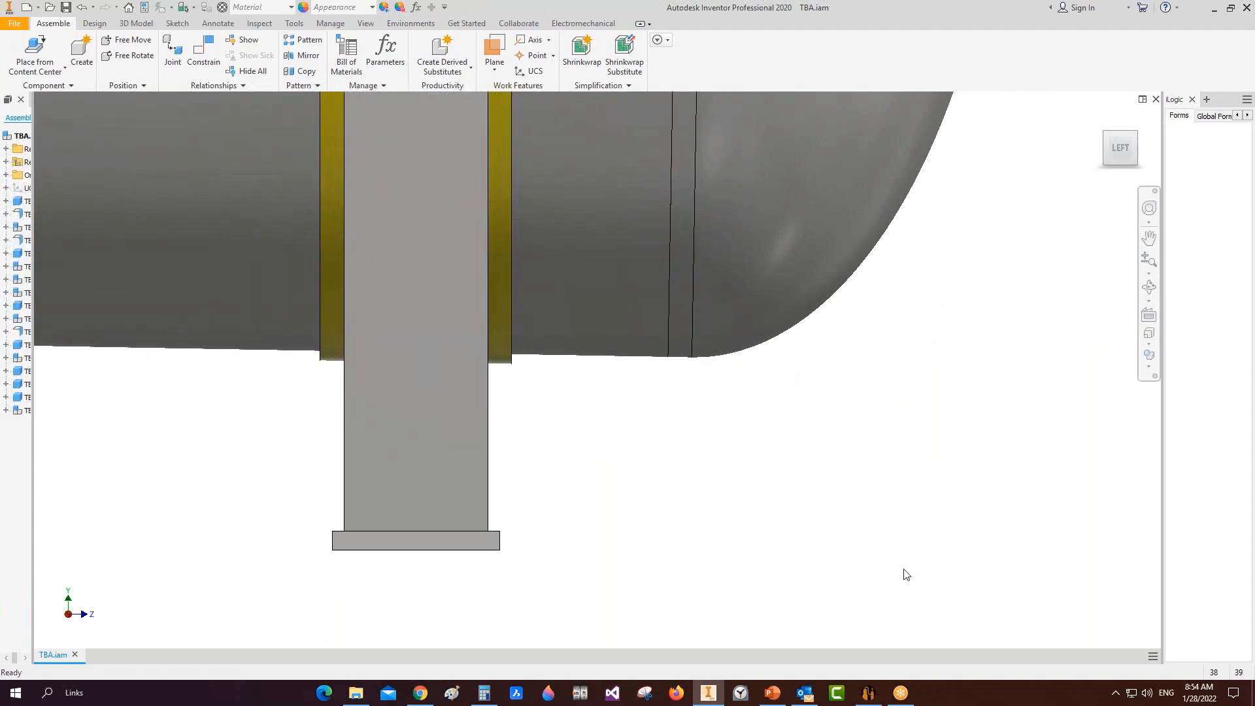
mouse_move(866, 699)
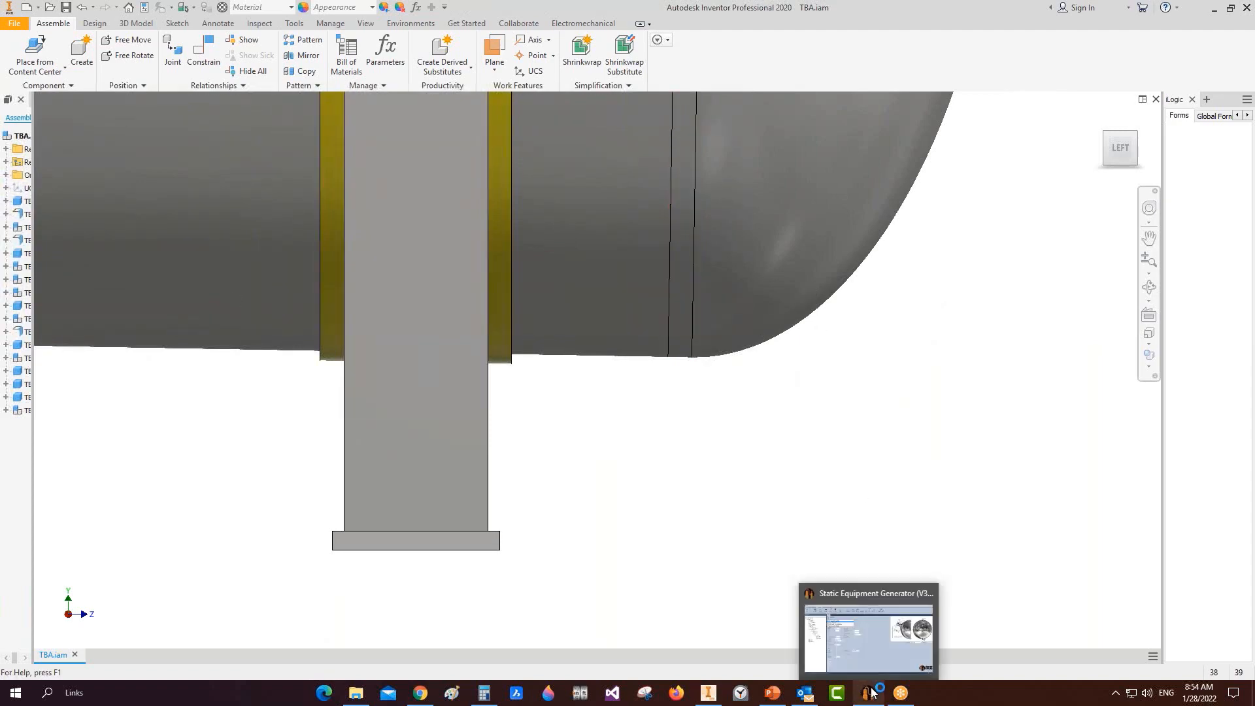
Step: Select the Right Head in the vessel tree and choose Elements > Head Nozzle
left_click(881, 619)
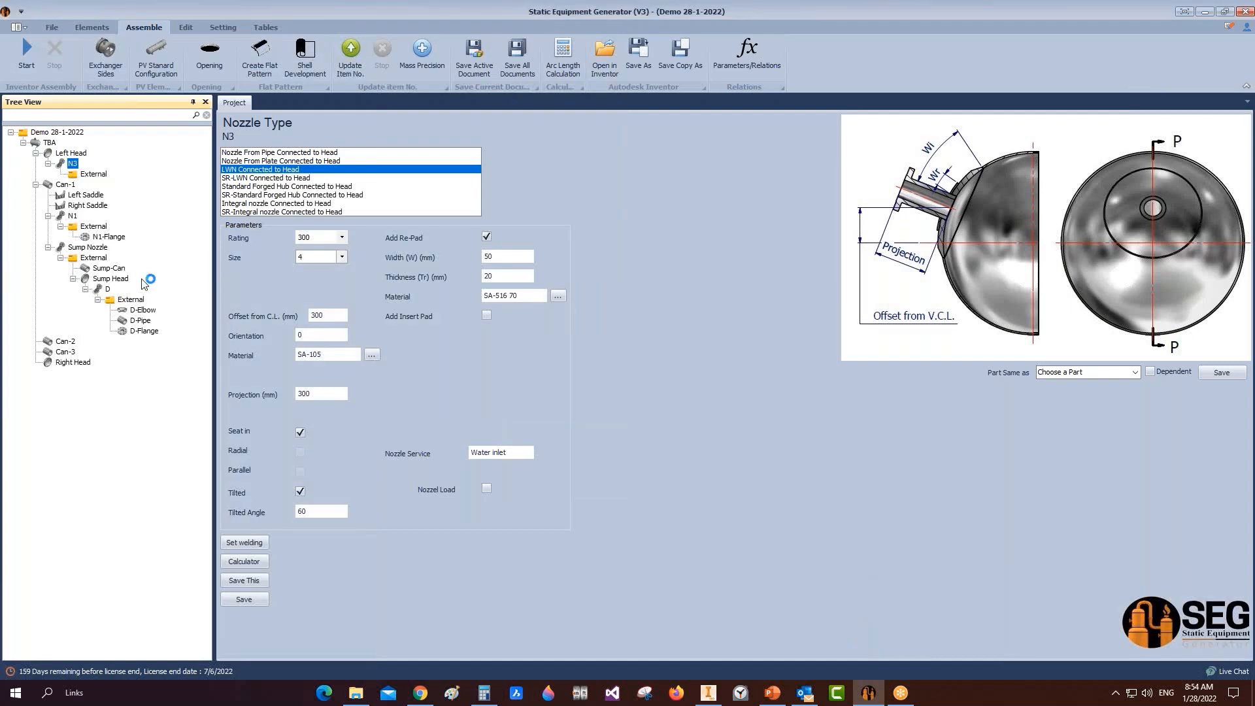
left_click(73, 363)
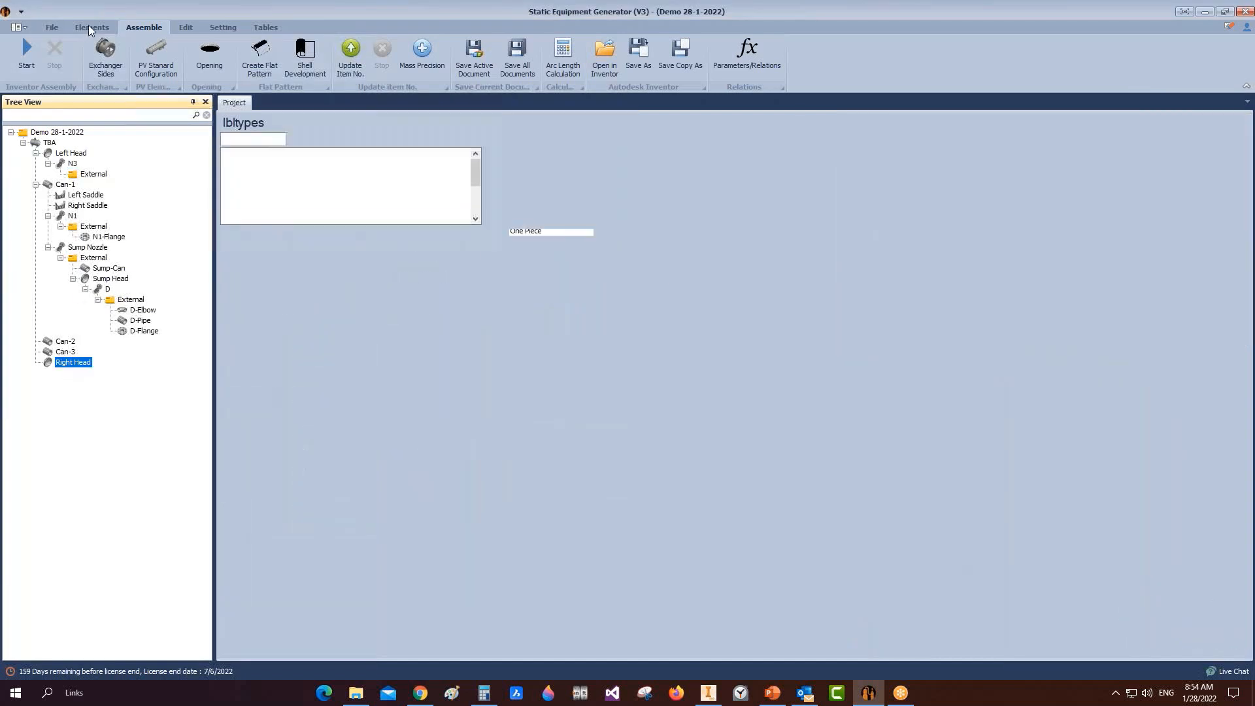
left_click(95, 28)
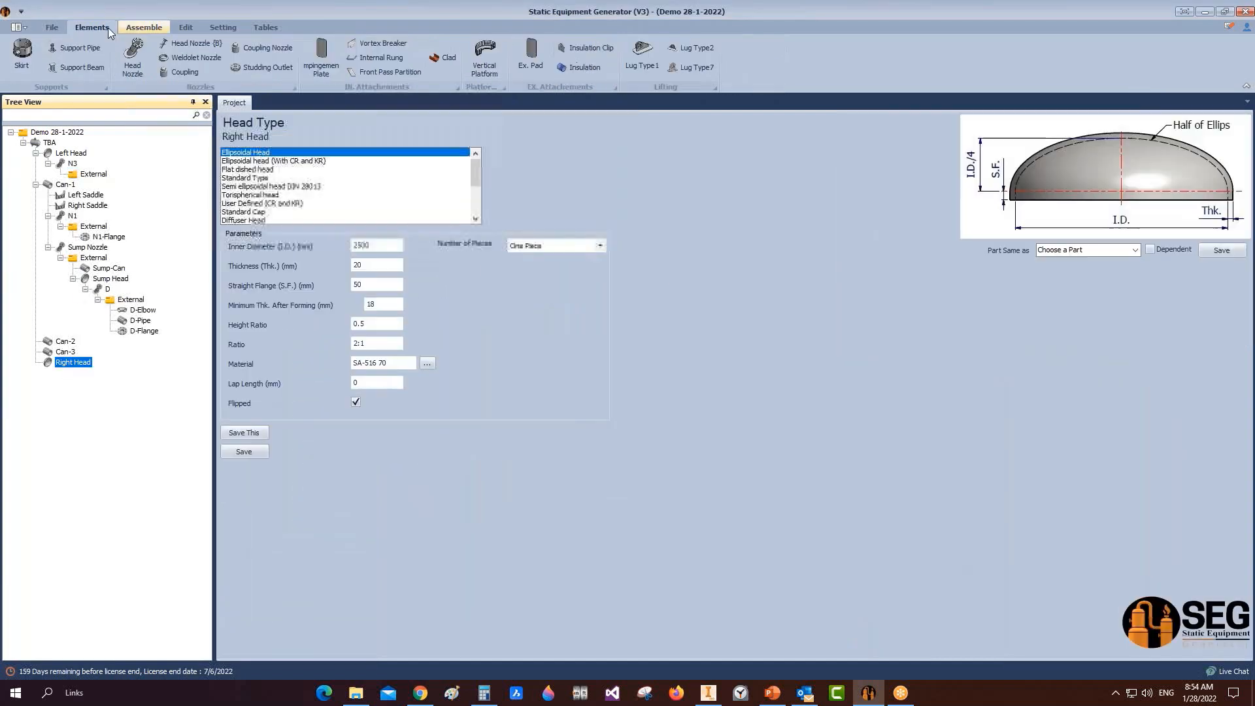
left_click(133, 57)
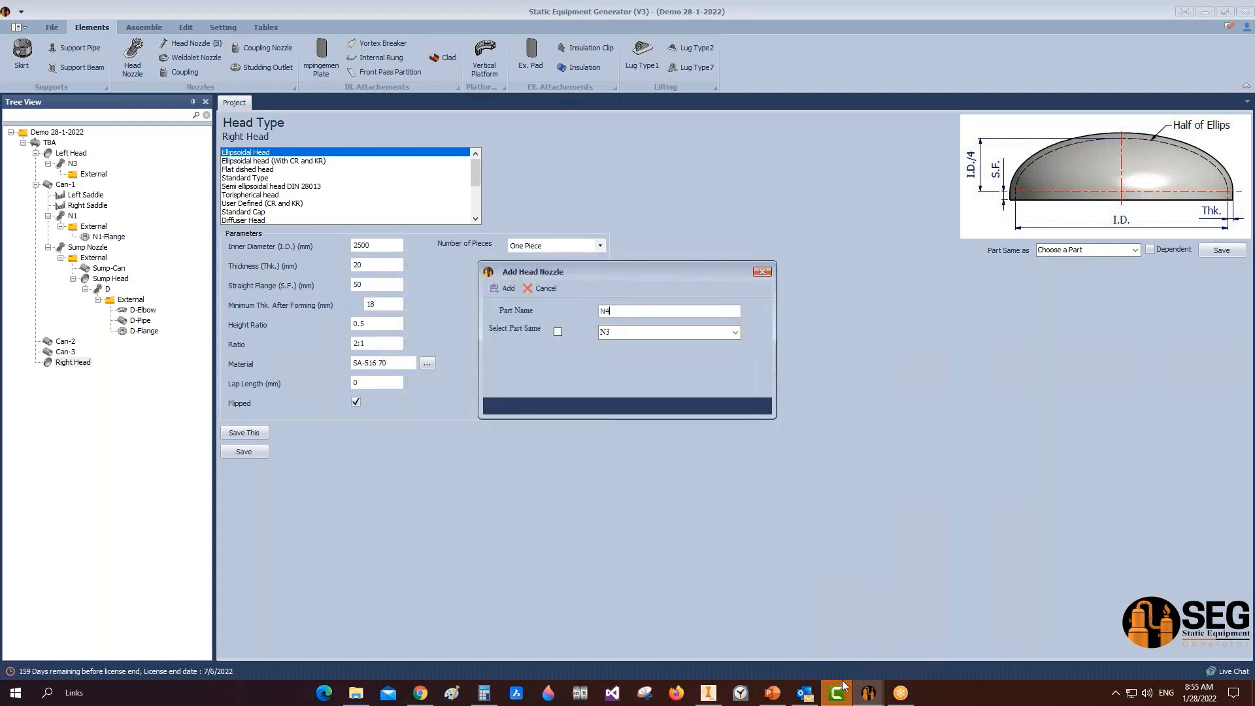
Step: Add head nozzle N4 to the Right Head and select it to show its Nozzle Type parameters
mouse_move(837, 692)
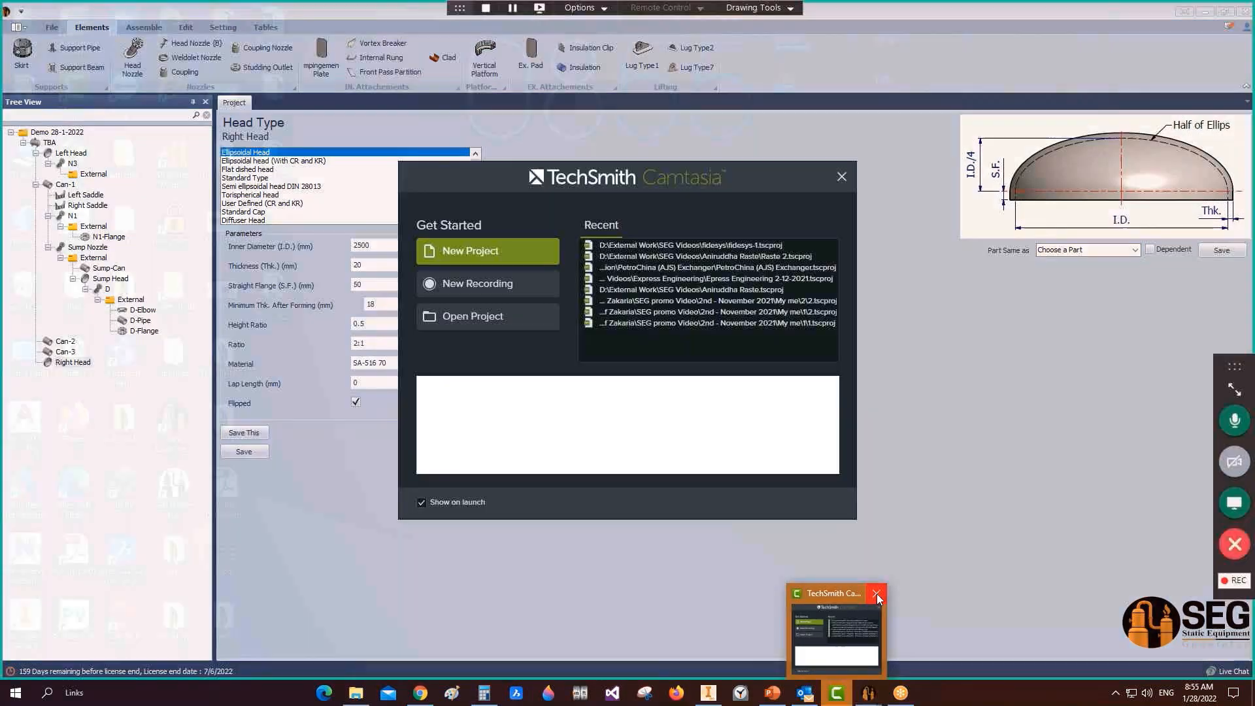
left_click(877, 594)
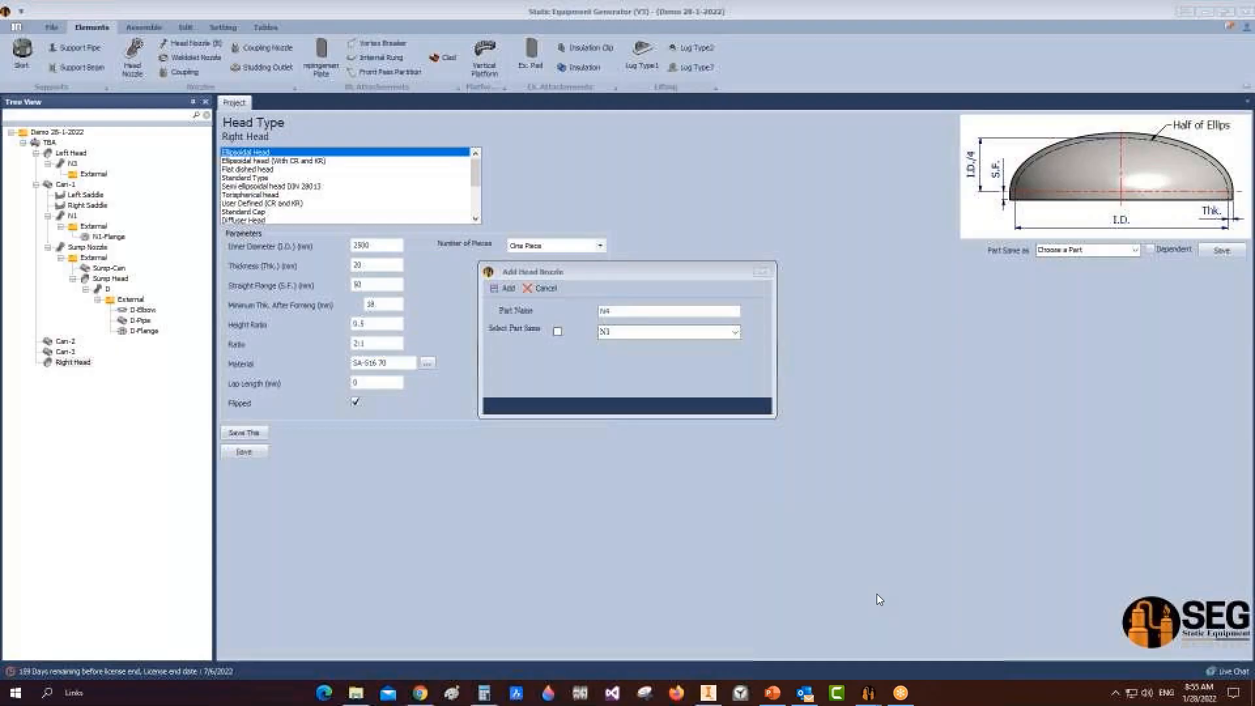
left_click(503, 288)
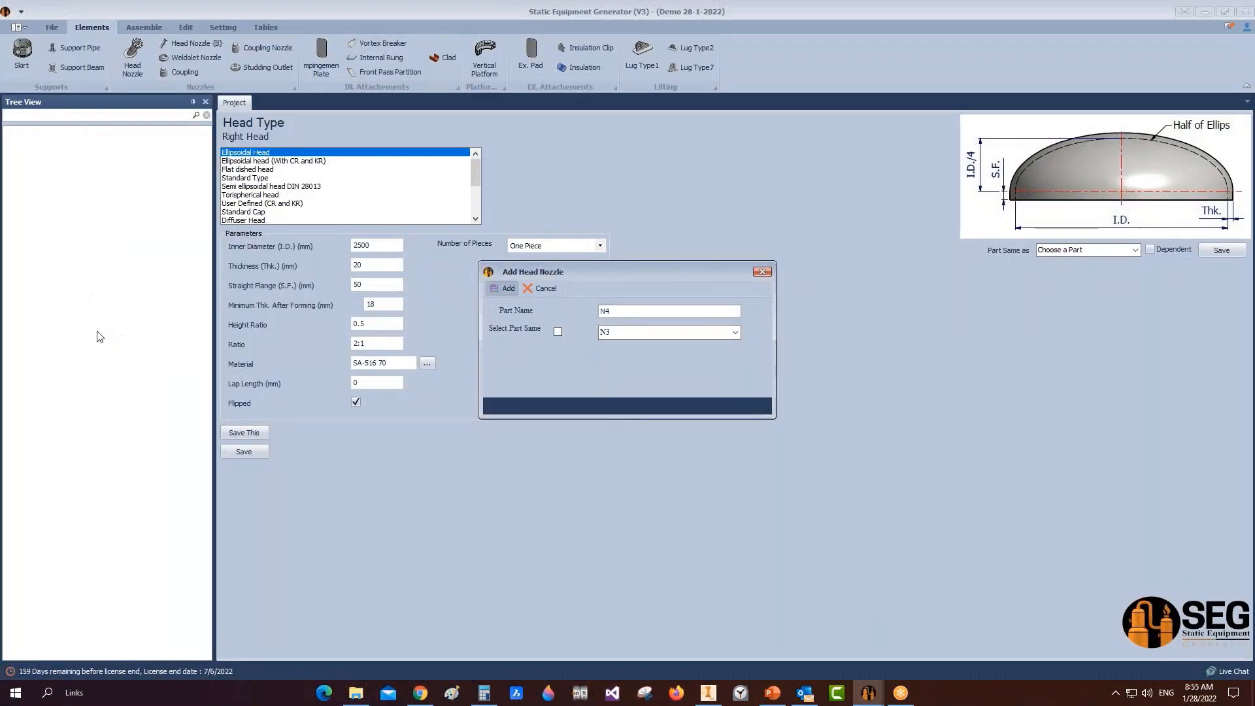
left_click(75, 374)
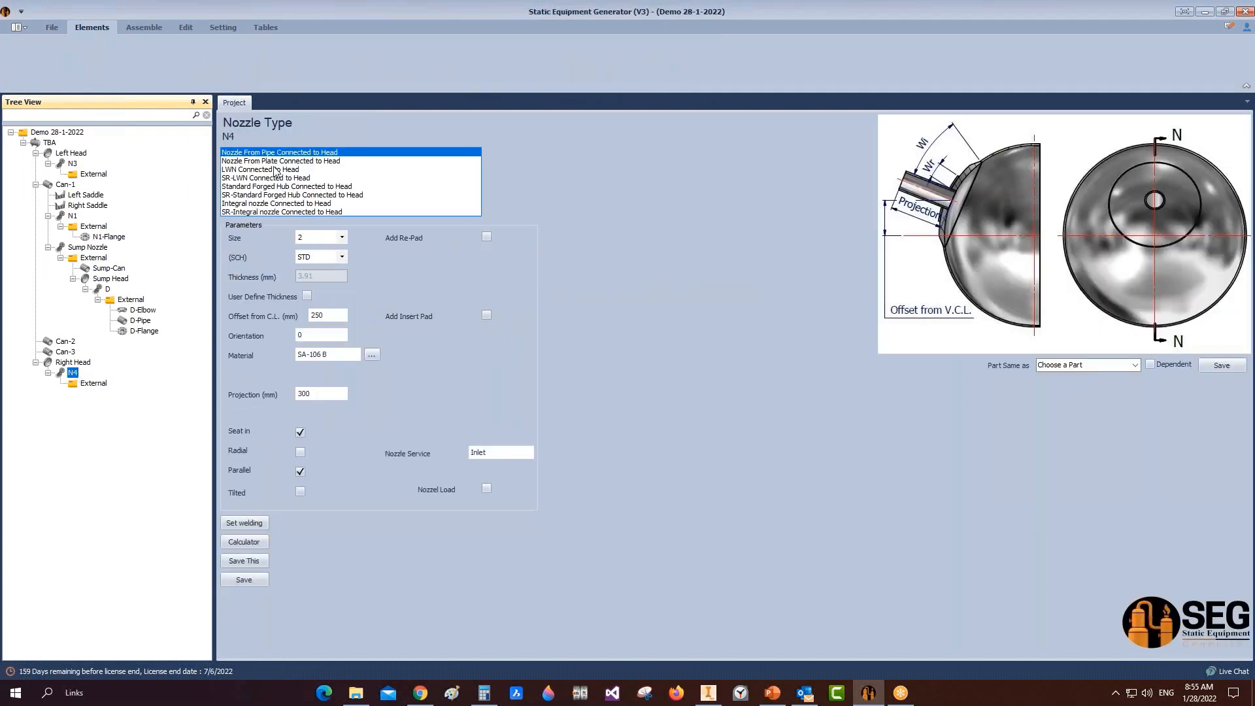
Step: Make N4 an LWN nozzle connected to head with a 300 flange rating
left_click(276, 170)
left_click(343, 238)
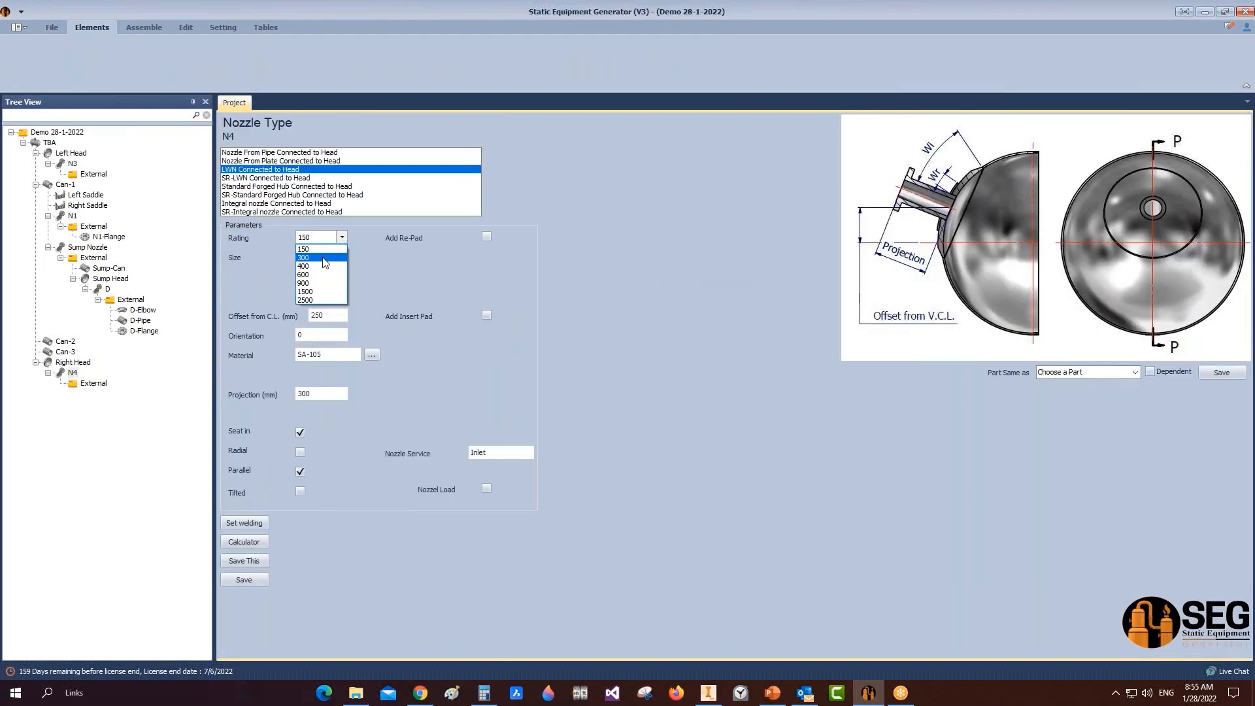
left_click(324, 249)
left_click(342, 239)
left_click(322, 258)
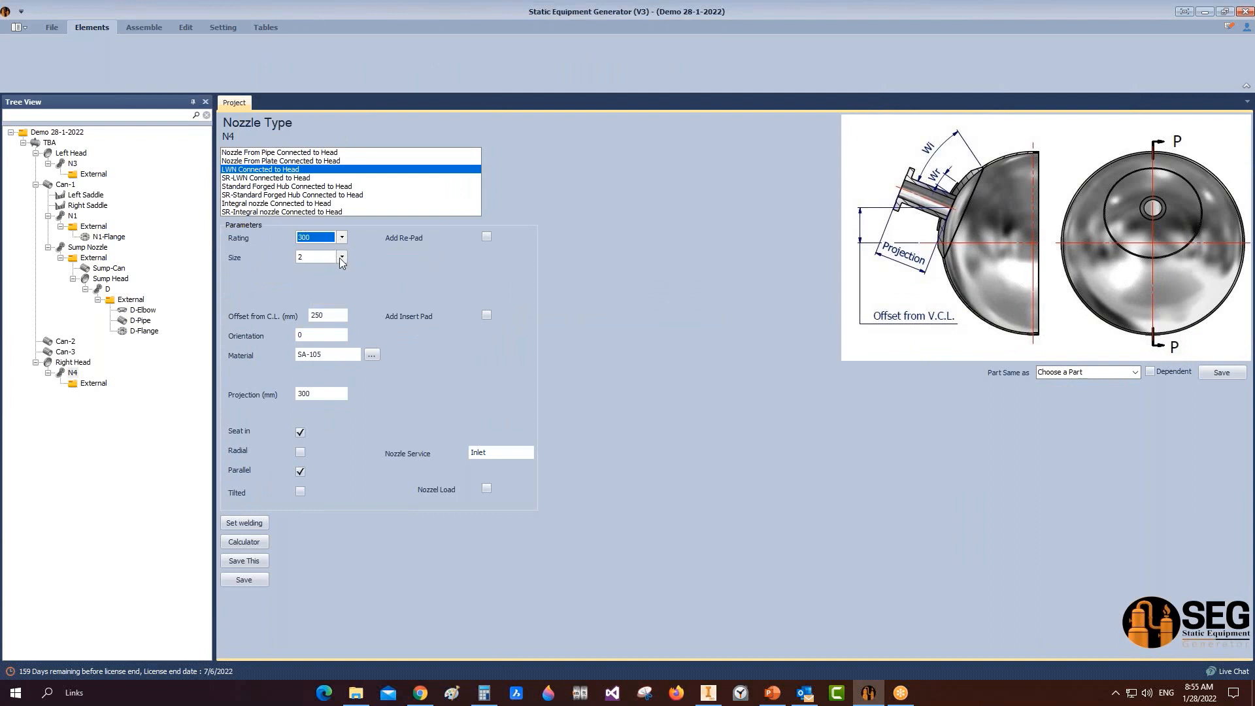
left_click(340, 258)
left_click(340, 259)
Step: Set N4's offset to 900 mm and its orientation to 180°
left_click_drag(334, 315, 260, 305)
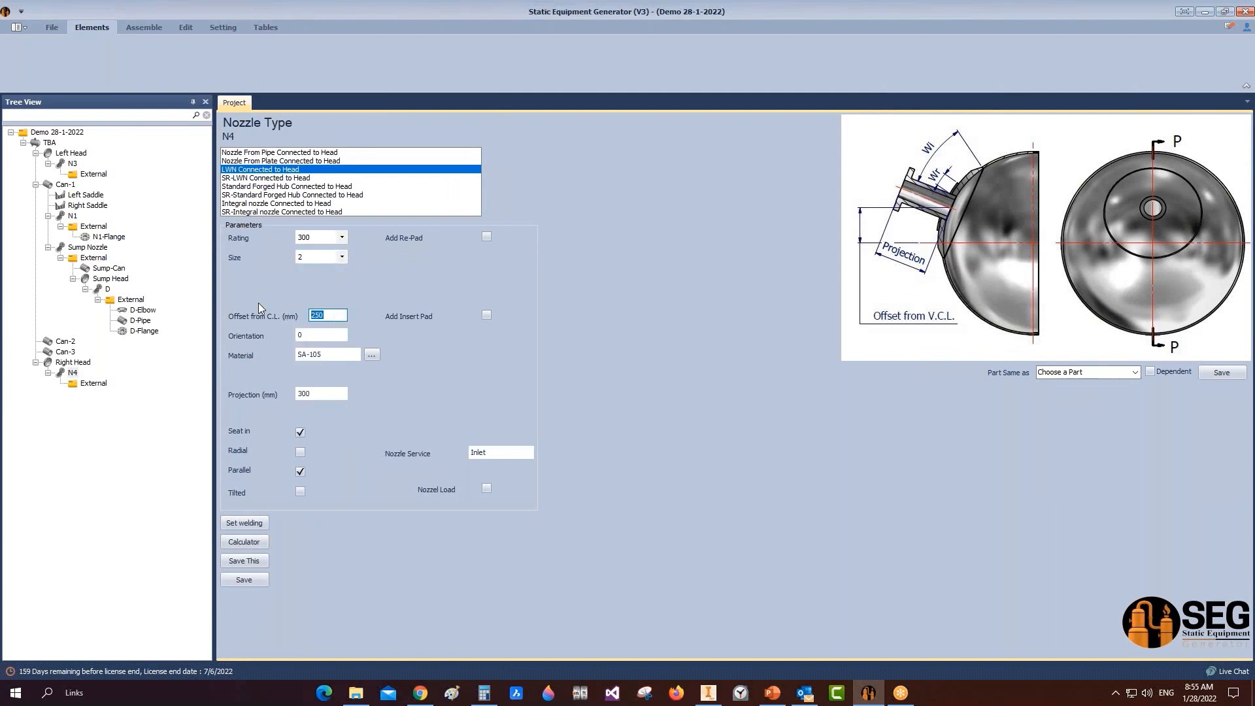
type("900")
key("Tab")
type("180")
Step: Tilt N4 at a 180° angle, set its service to Drain, and save it
left_click(300, 472)
left_click(300, 491)
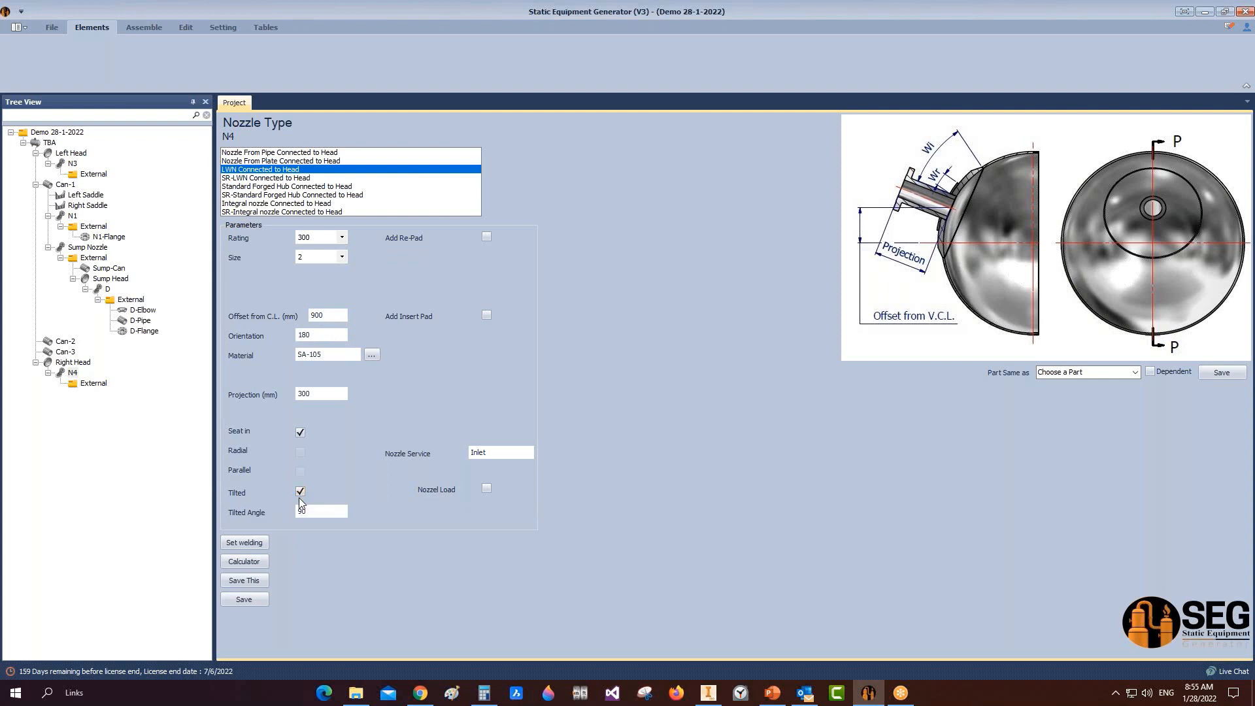
left_click(326, 513)
double_click(331, 514)
type("18")
key("Tab")
type("Dr")
left_click(248, 599)
left_click(139, 28)
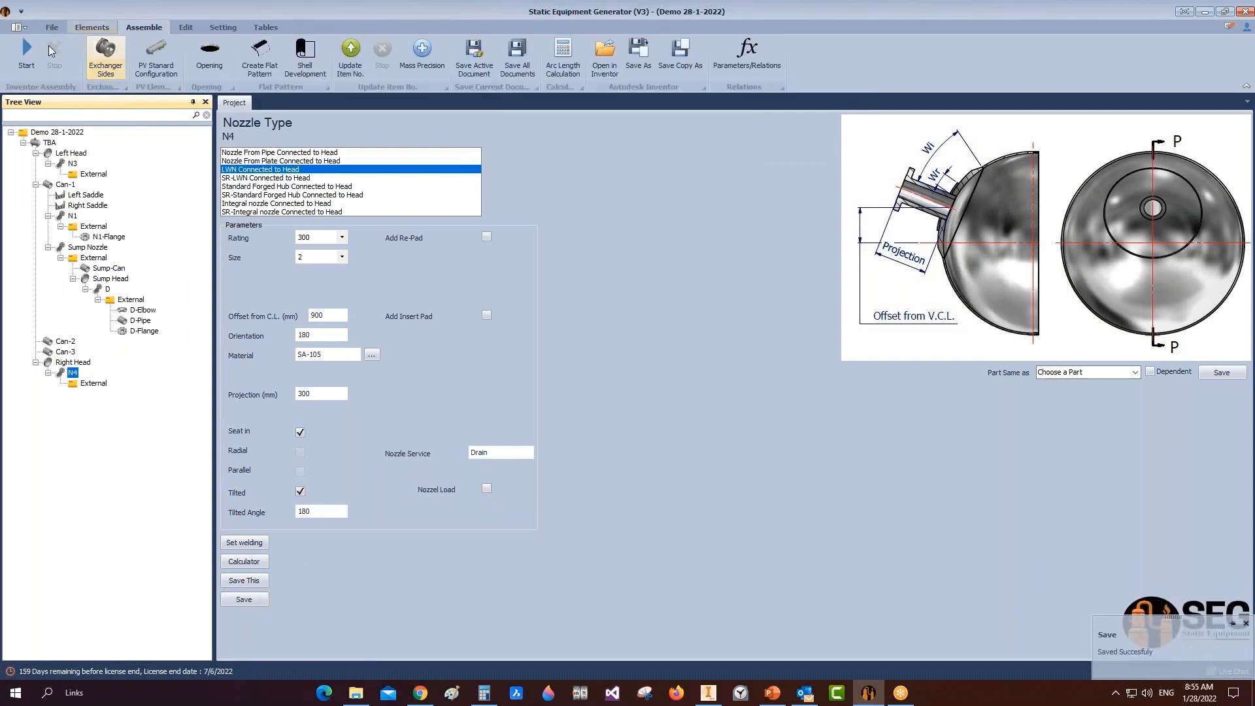
Step: Rebuild the TBA assembly in Inventor, check N4 below the right head, then revisit its offset
left_click(26, 52)
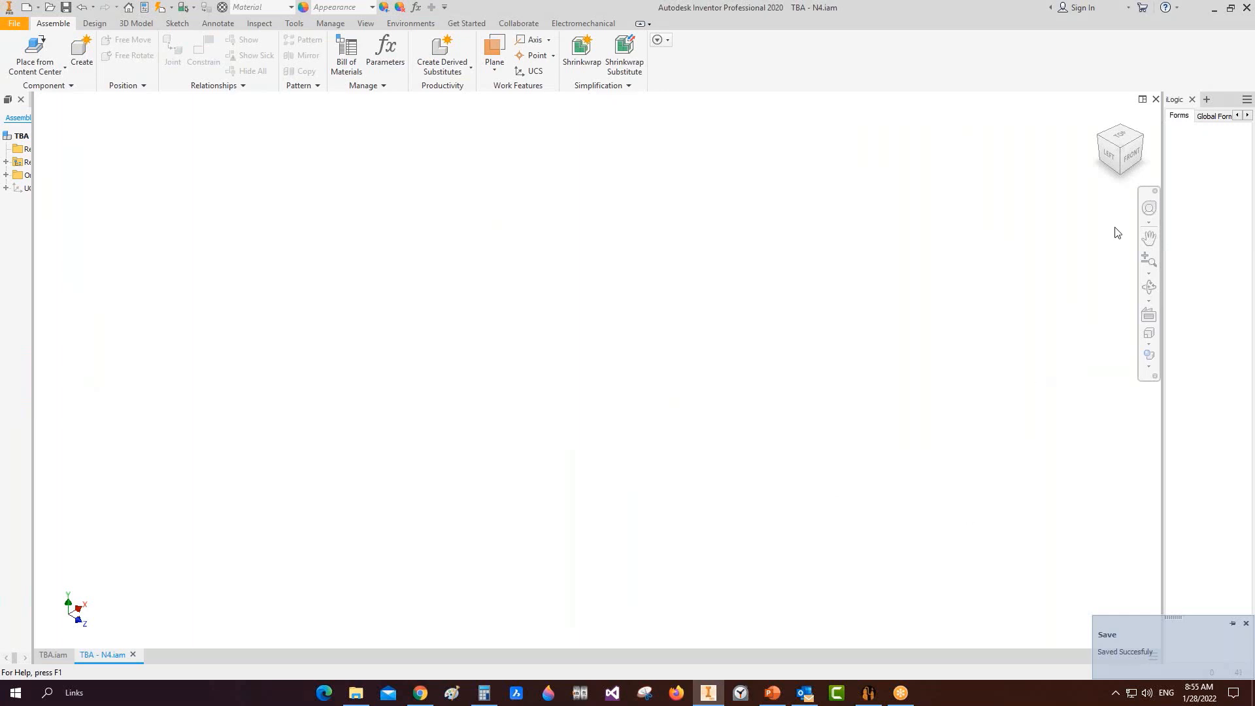
left_click(1110, 156)
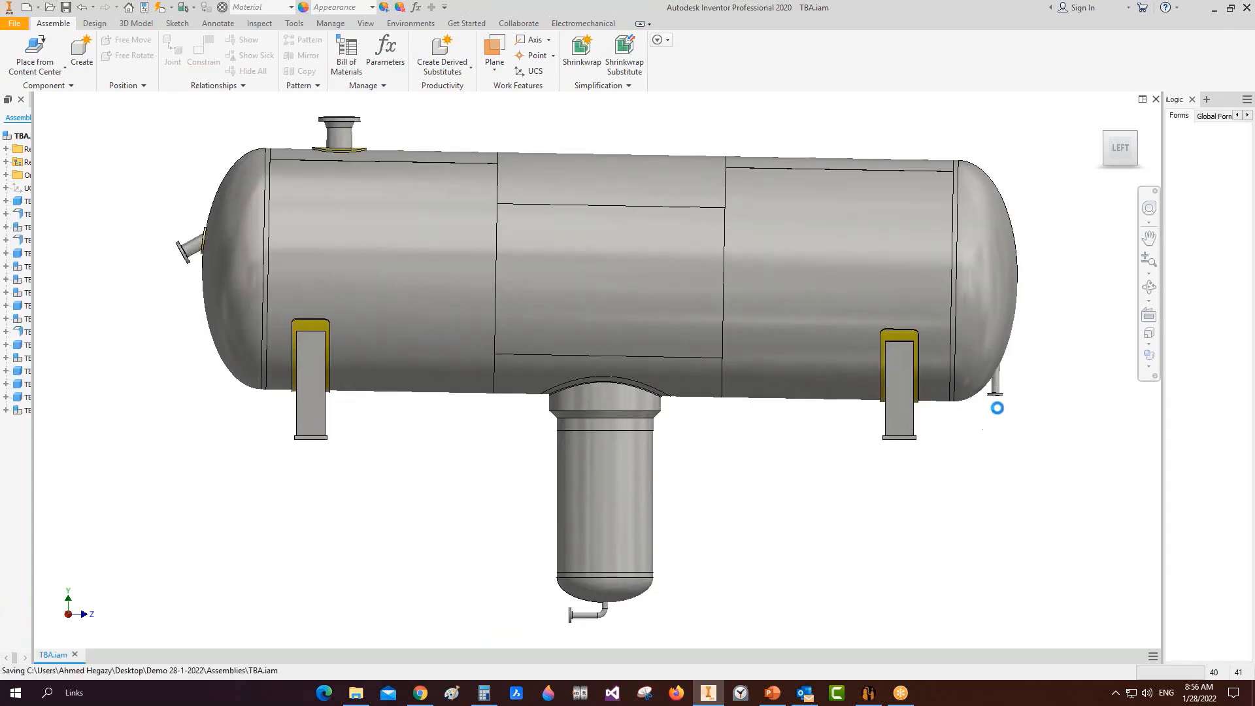
scroll(998, 368, "down", 3)
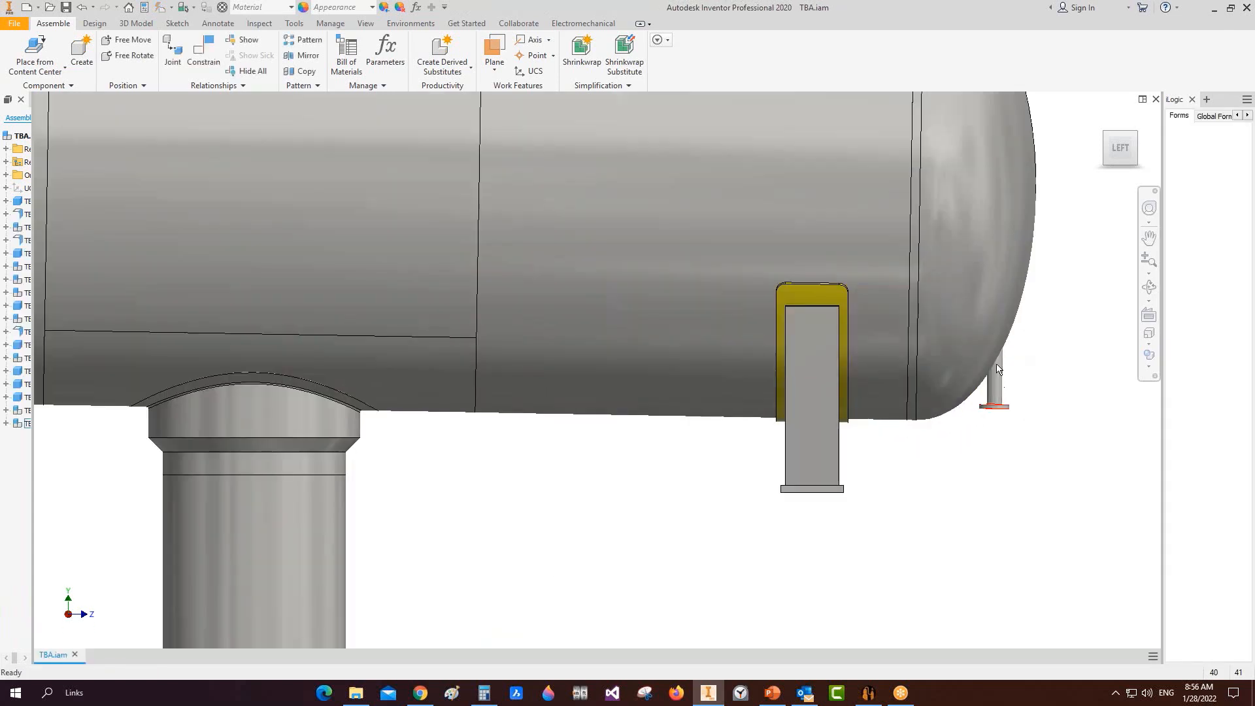
scroll(994, 392, "down", 2)
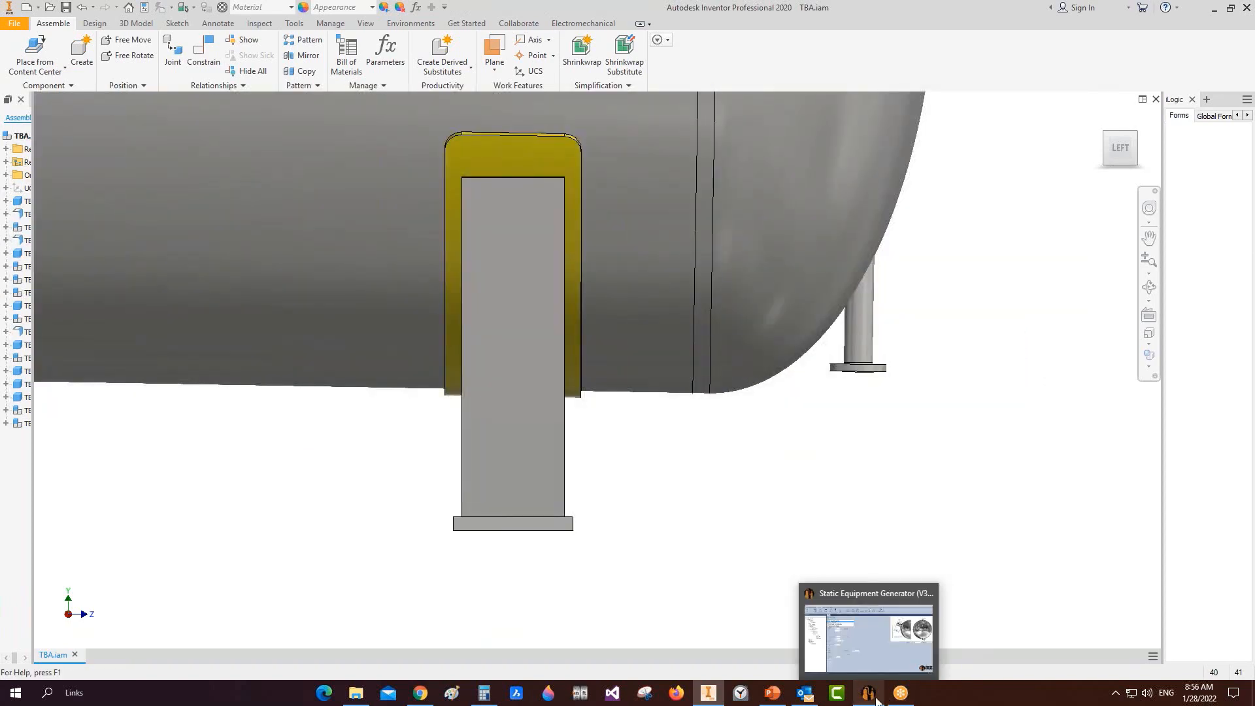
left_click(876, 701)
left_click(317, 316)
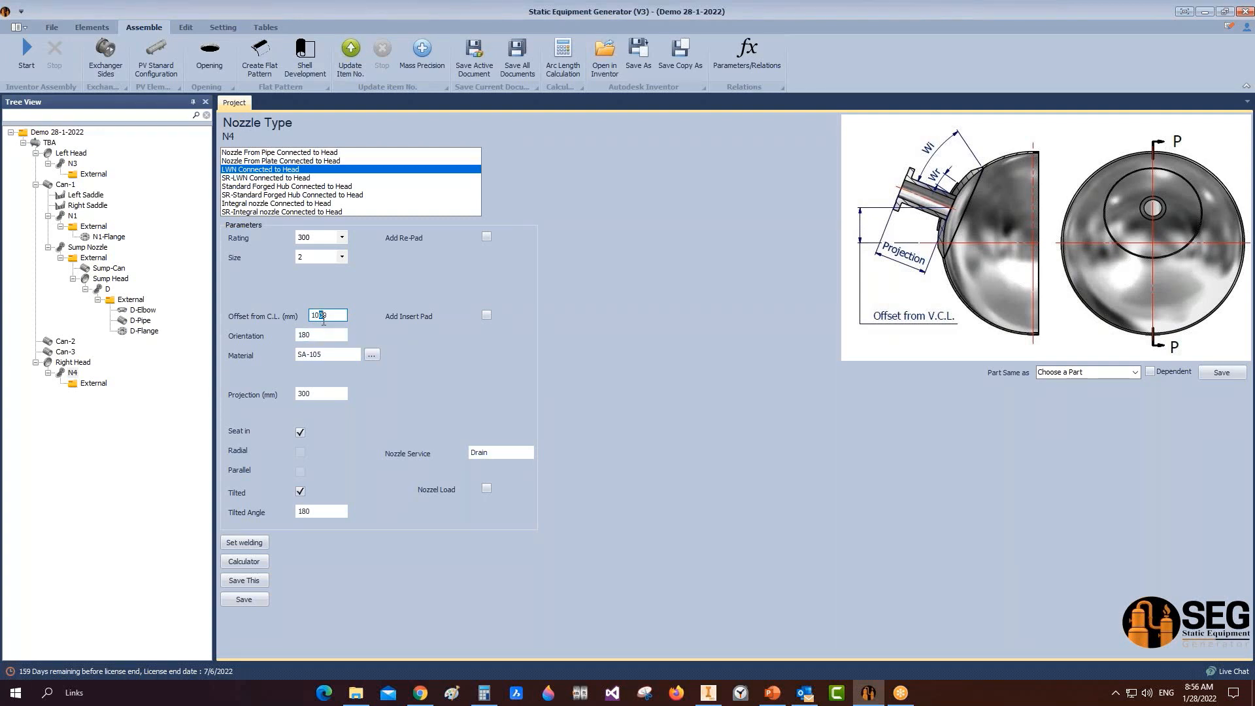
Step: Save N4 with a 1050 mm offset, rebuild, and save the Inventor assembly
left_click(240, 599)
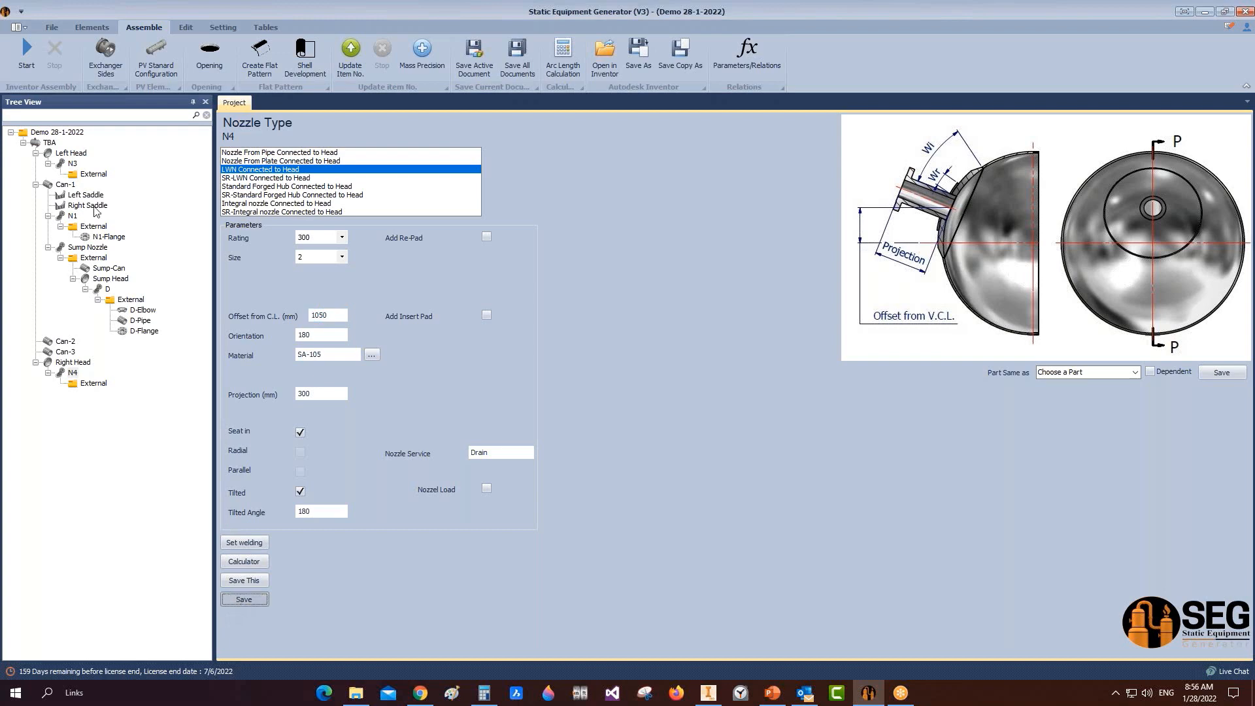
left_click(708, 693)
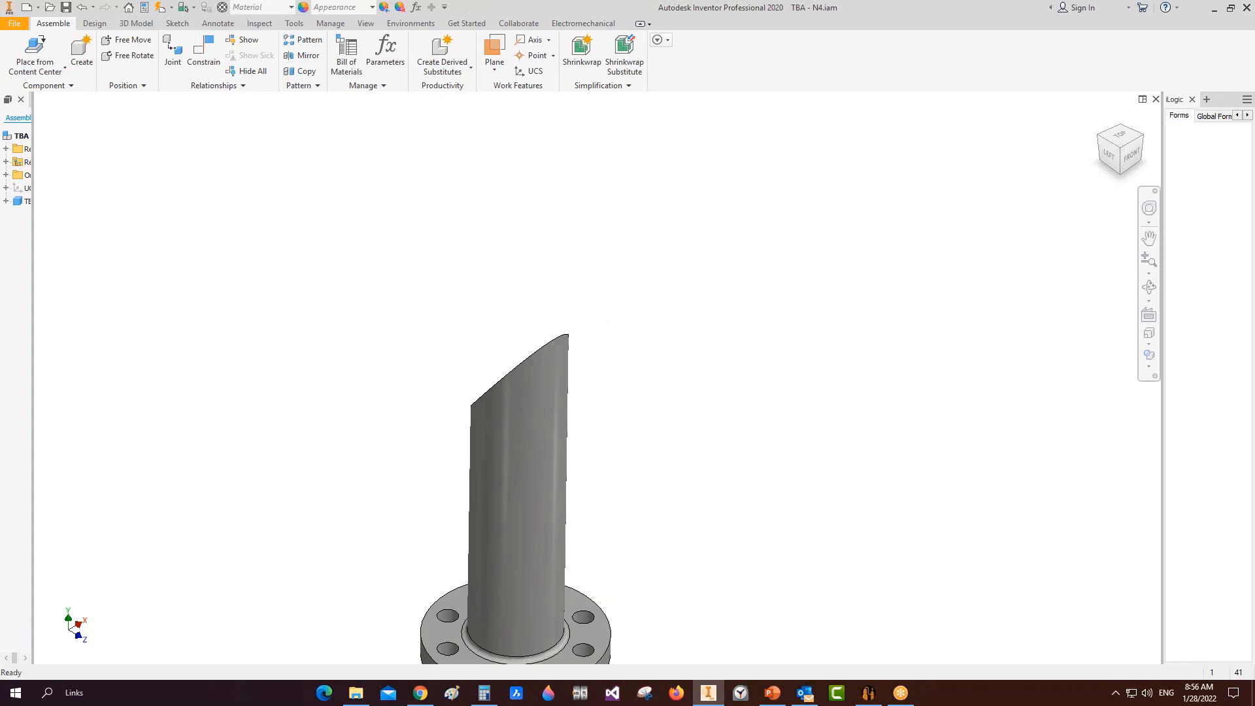
key("ctrl+s")
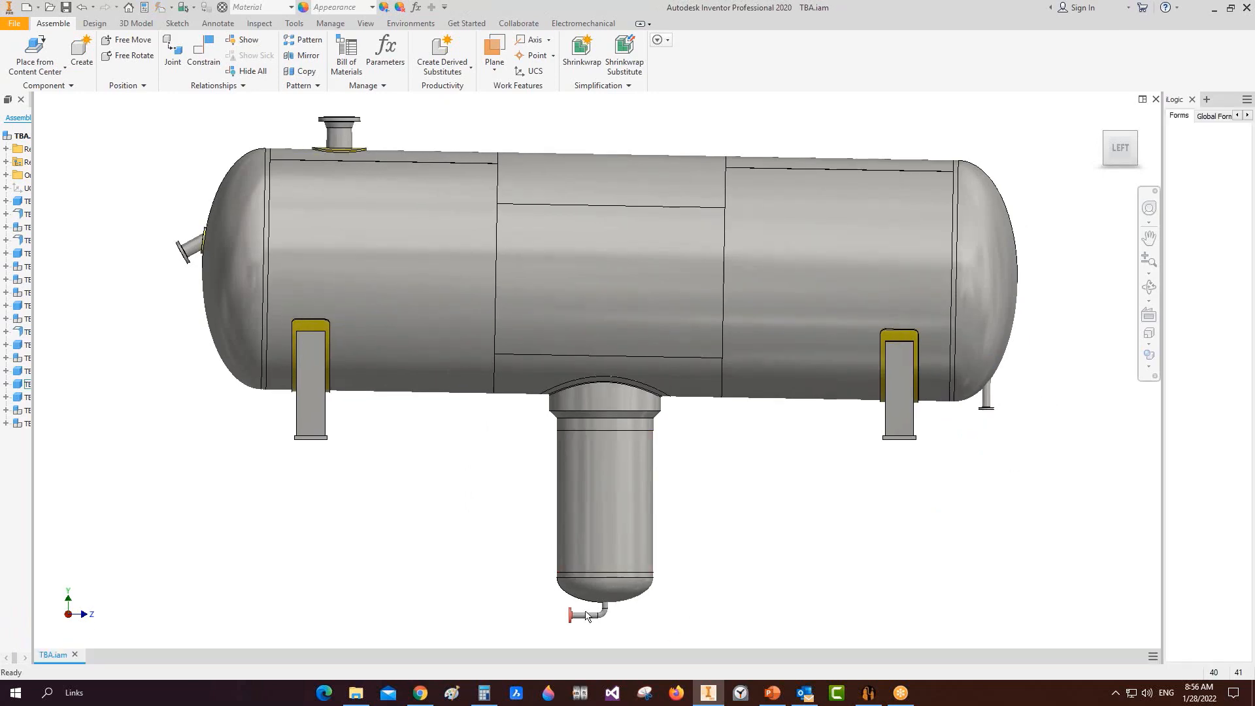
left_click(865, 694)
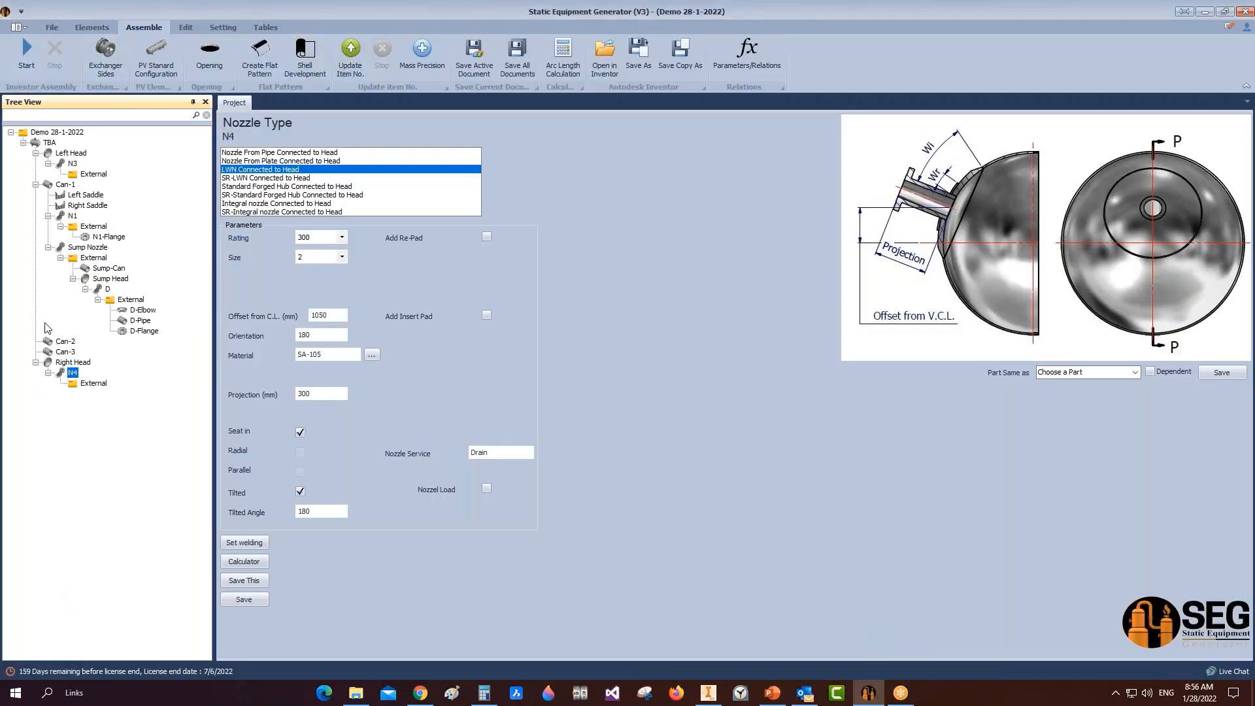
left_click(105, 279)
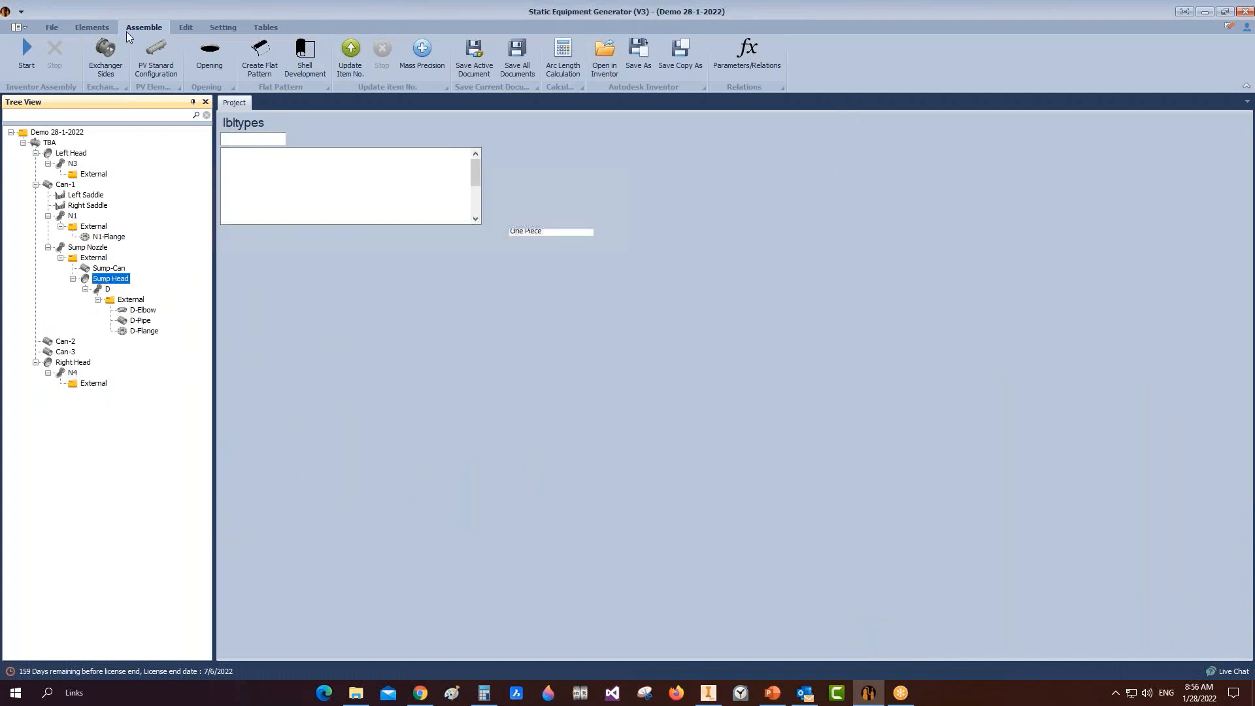
Step: Add a vortex breaker named VB under the Sump Head and select it
left_click(92, 26)
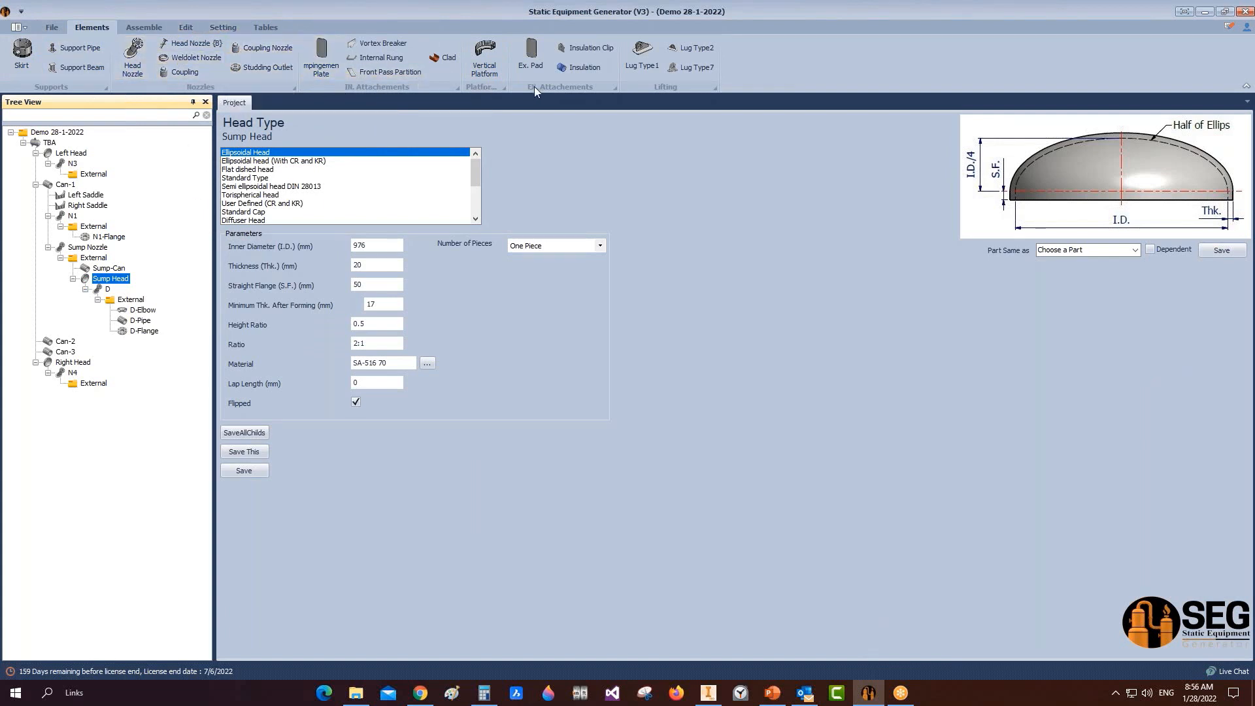
left_click(380, 43)
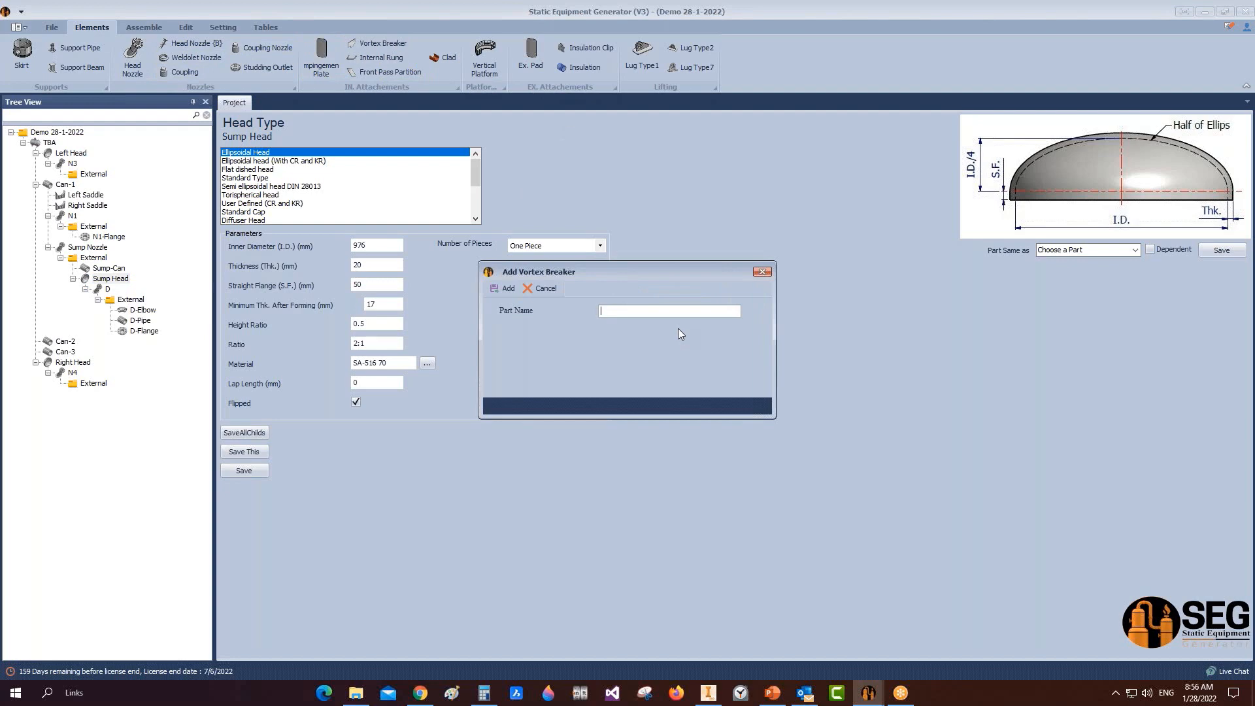
type("VB")
left_click(490, 292)
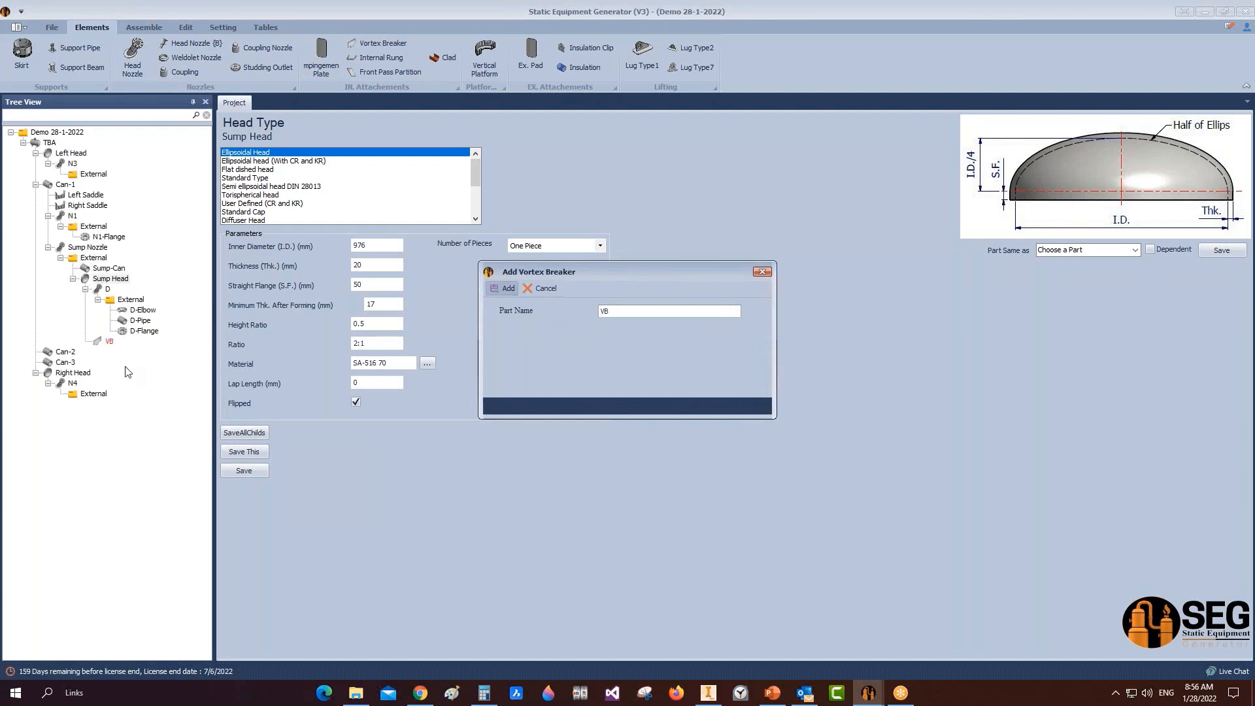
left_click(109, 341)
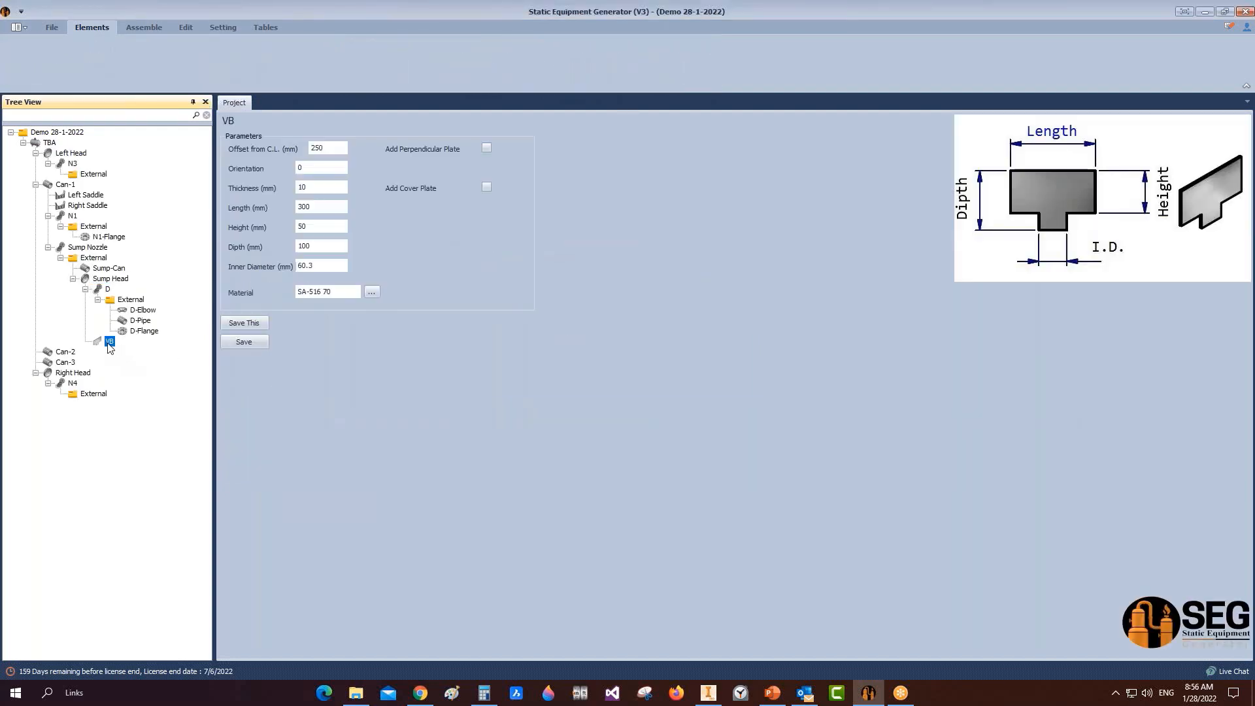
Step: Set VB's offset to 0, thickness 6, length 150, height 80 and depth 50 mm
left_click(338, 150)
left_click_drag(337, 150, 290, 149)
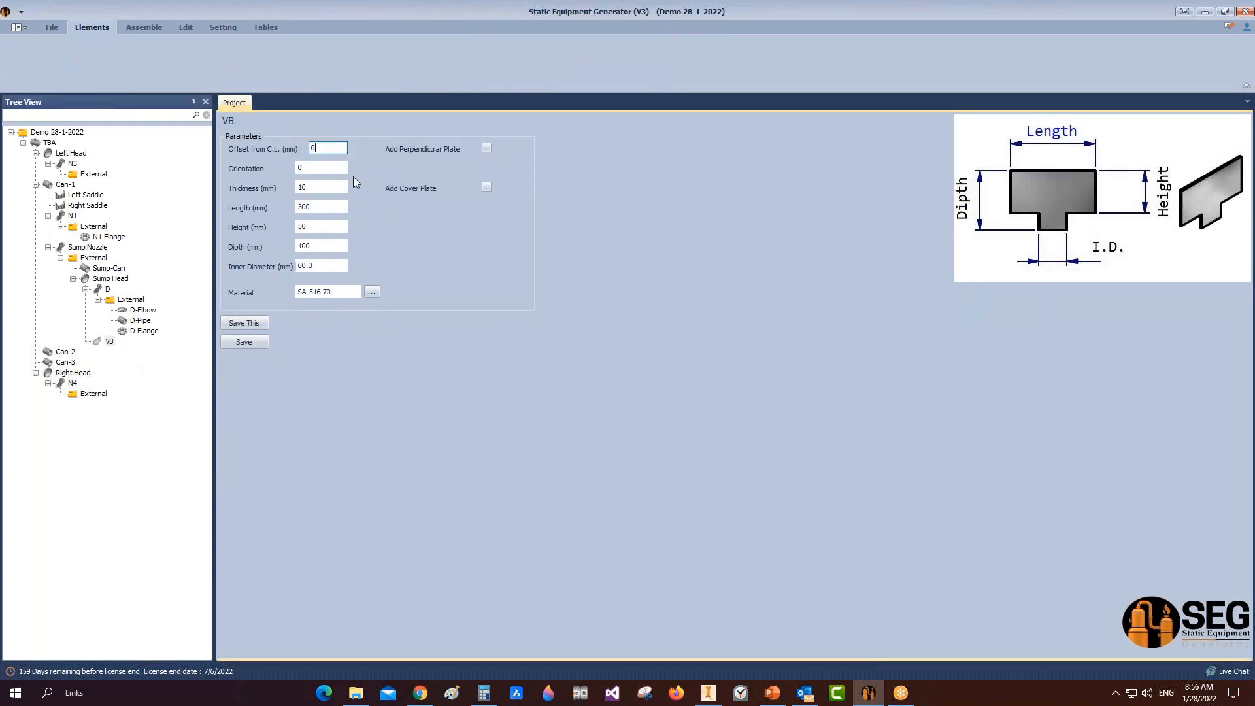
key("Tab")
key("Tab")
key("Tab")
type("1")
left_click(315, 227)
key("Tab")
key("shift+Tab")
type("80")
key("Tab")
type("50")
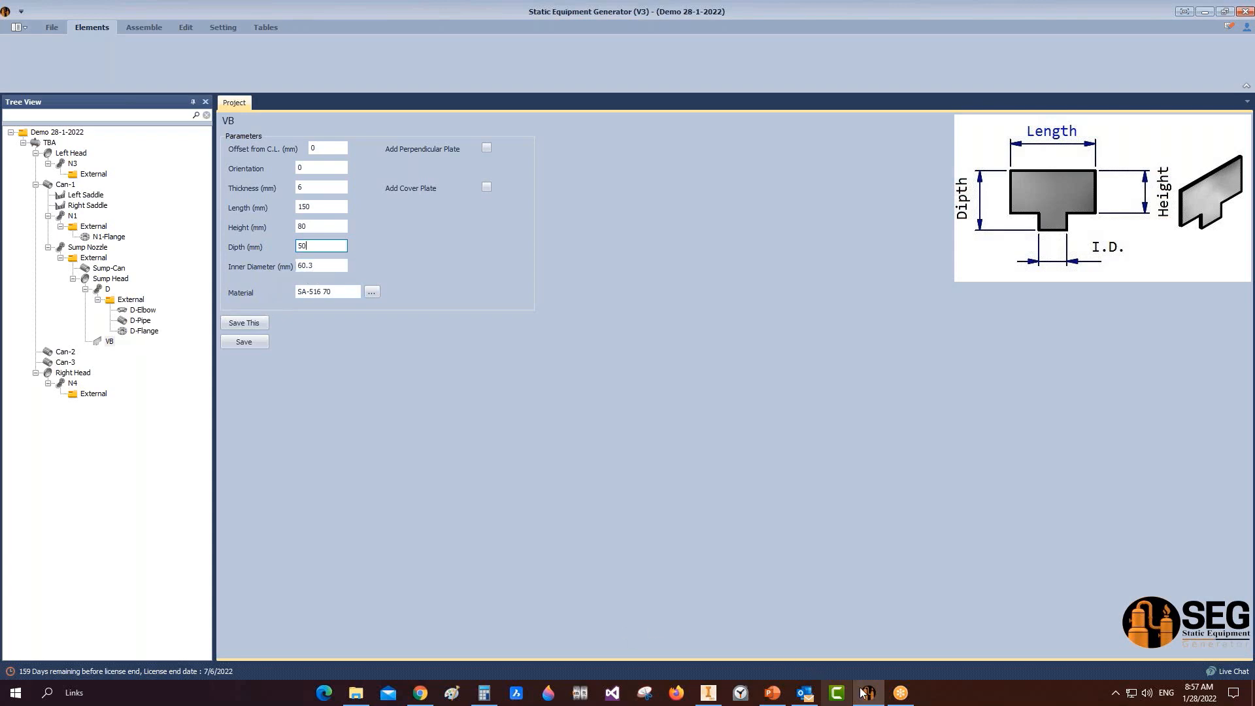
Step: Show a half section of the vessel in Inventor along an origin plane
left_click(708, 693)
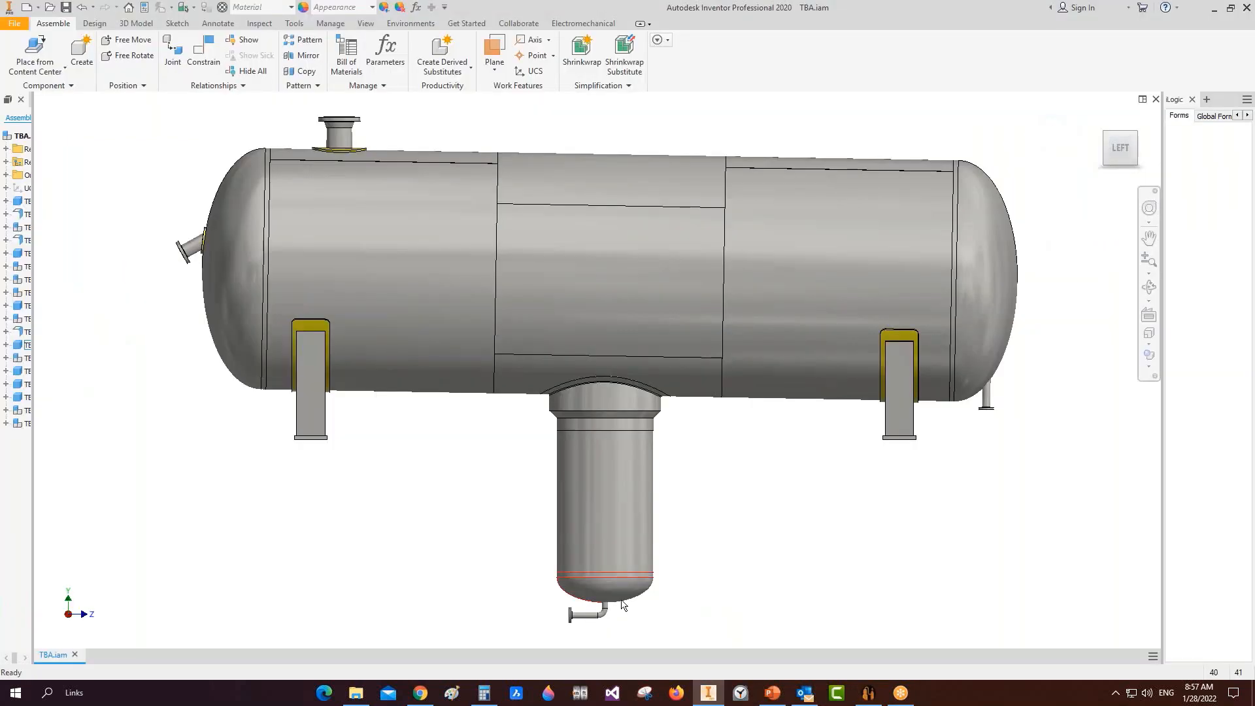
scroll(622, 605, "up", 3)
left_click(365, 23)
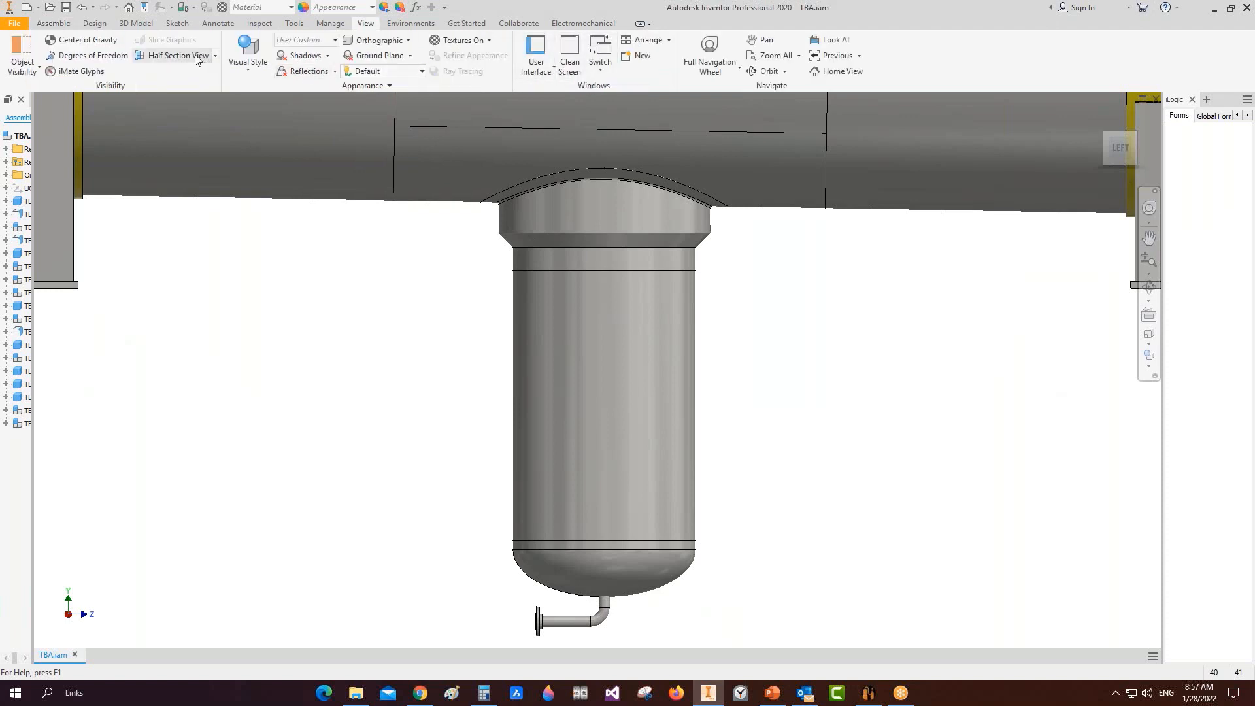
left_click(196, 56)
left_click(6, 174)
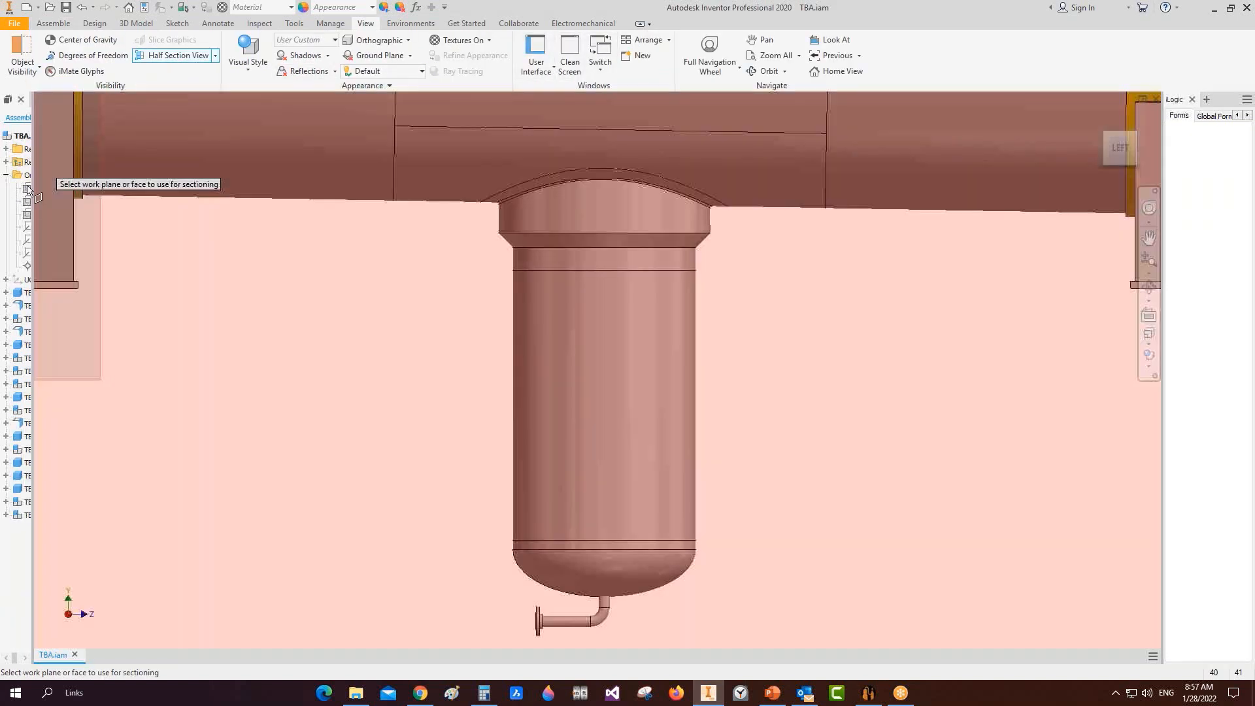
left_click(27, 189)
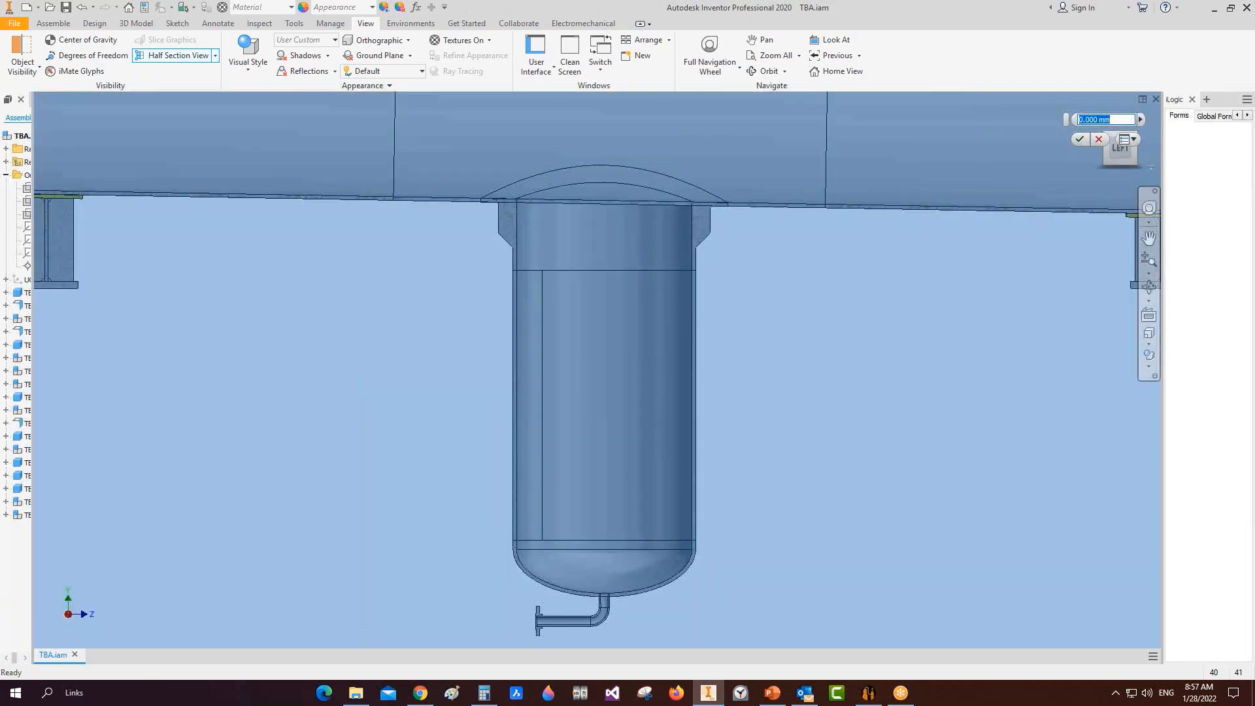
left_click(1080, 139)
left_click(1149, 288)
left_click_drag(608, 535, 651, 528)
scroll(616, 603, "up", 6)
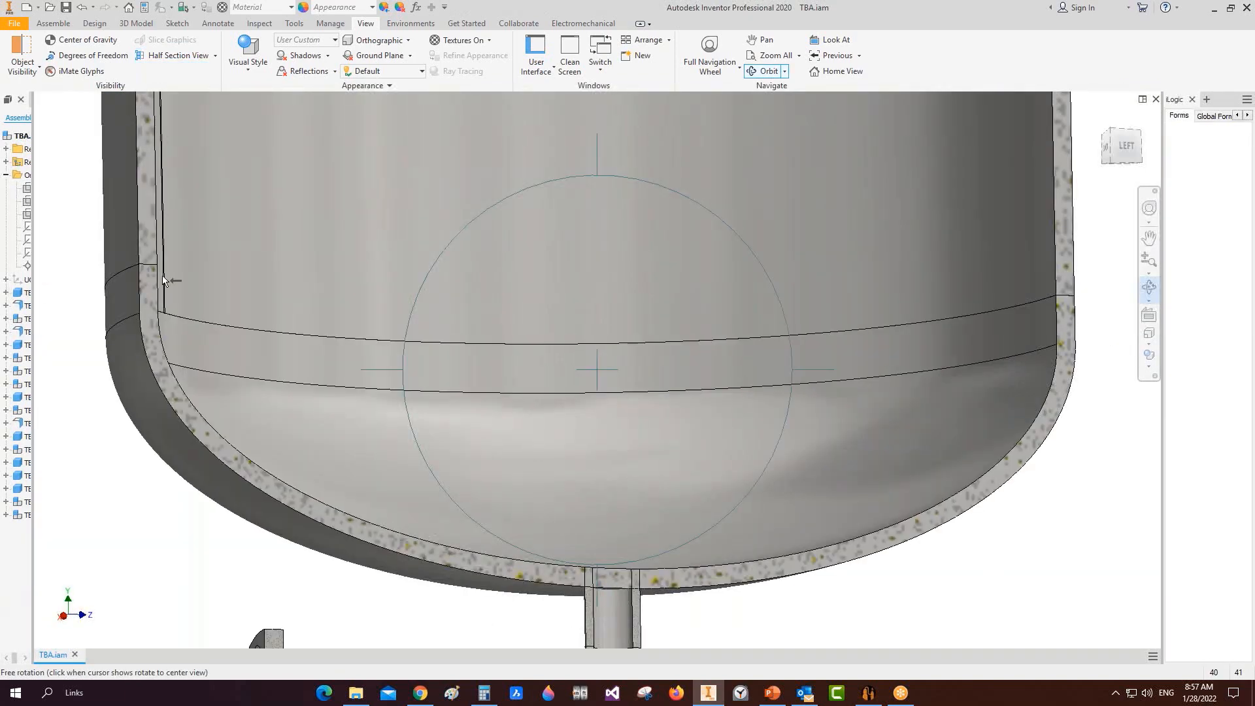
Step: Measure the sump's drain pipe opening, reading a 42.820 mm diameter
left_click(289, 24)
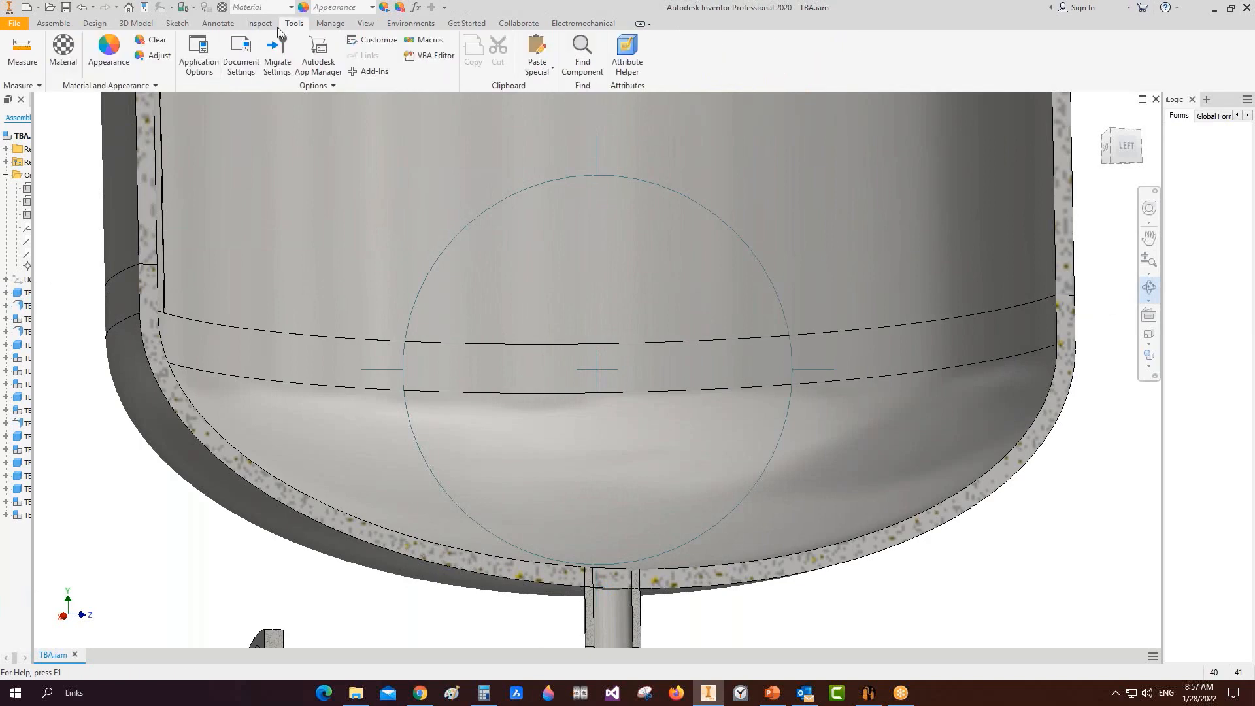
left_click(23, 49)
scroll(657, 378, "down", 5)
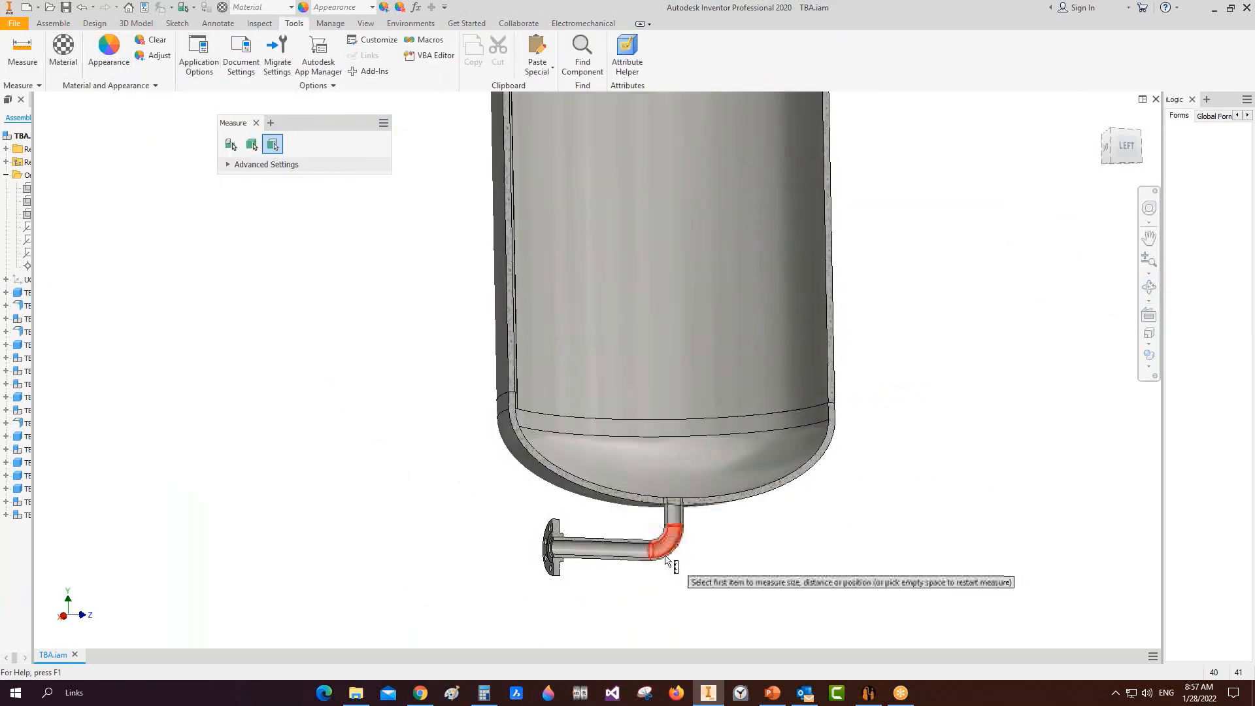
scroll(647, 560, "up", 6)
left_click(648, 512)
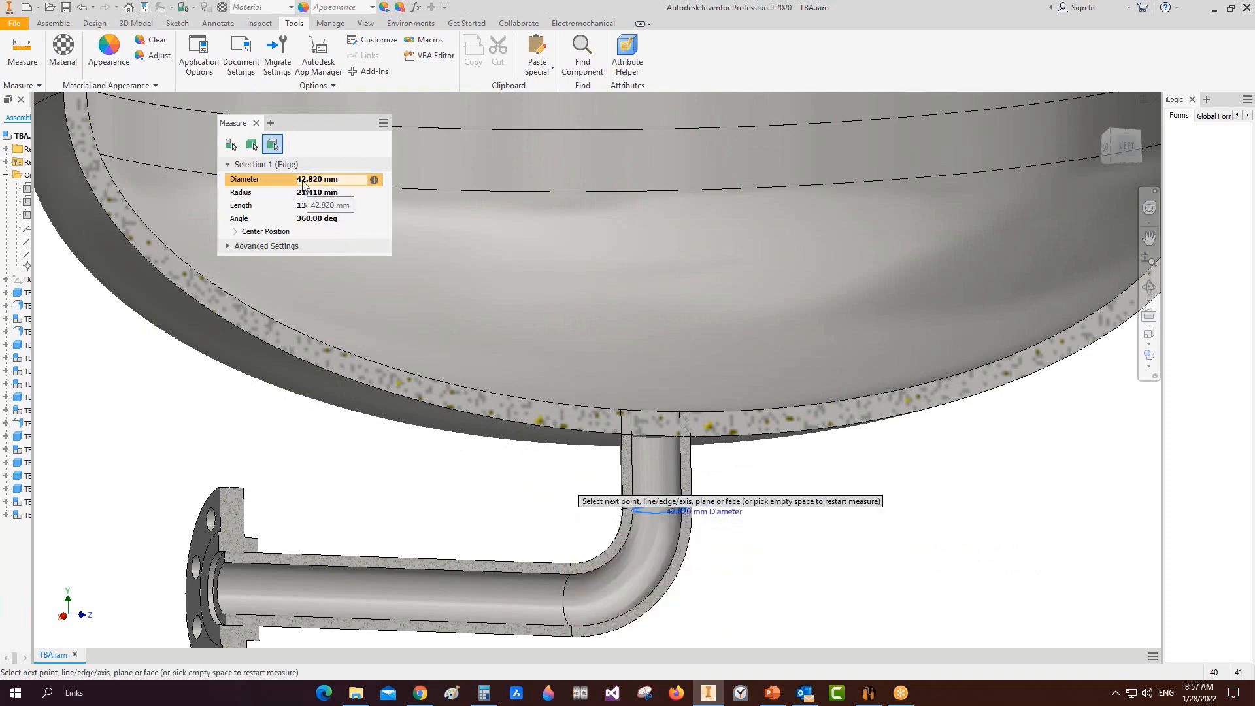
left_click(868, 693)
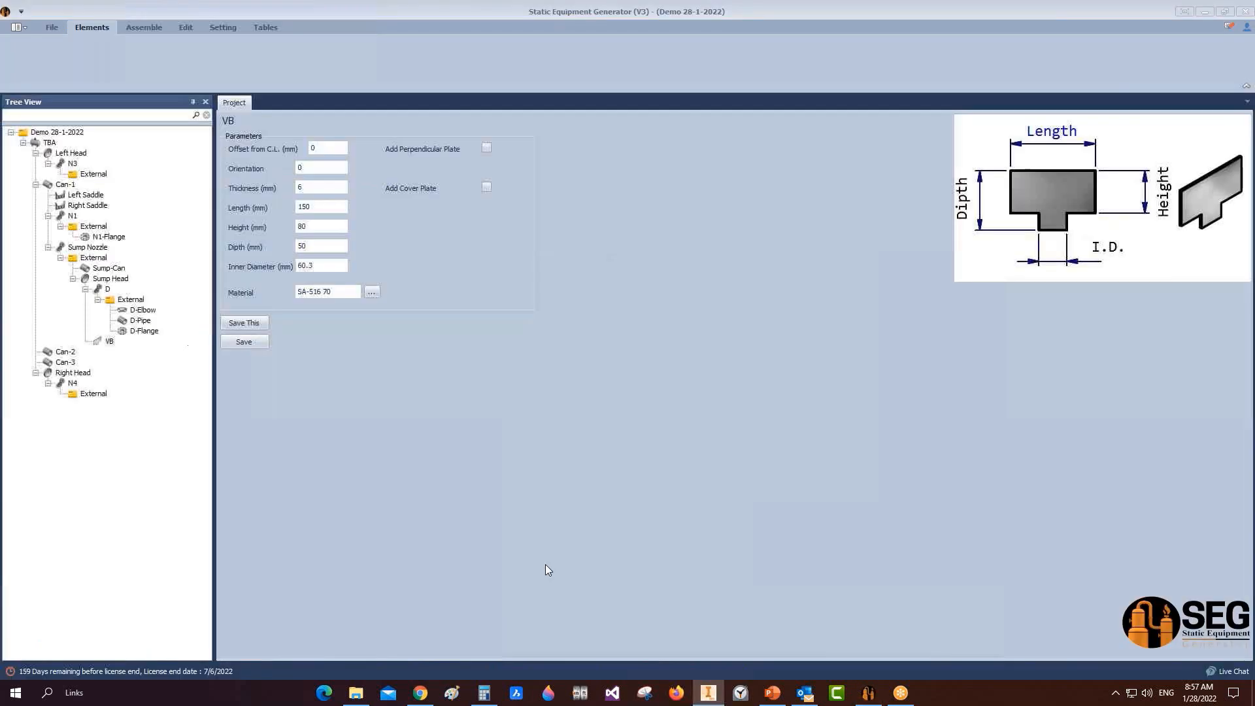
Step: Give VB a 42 mm inner diameter plus perpendicular and 170 mm cover plates, 6 mm thick, and save
left_click(319, 265)
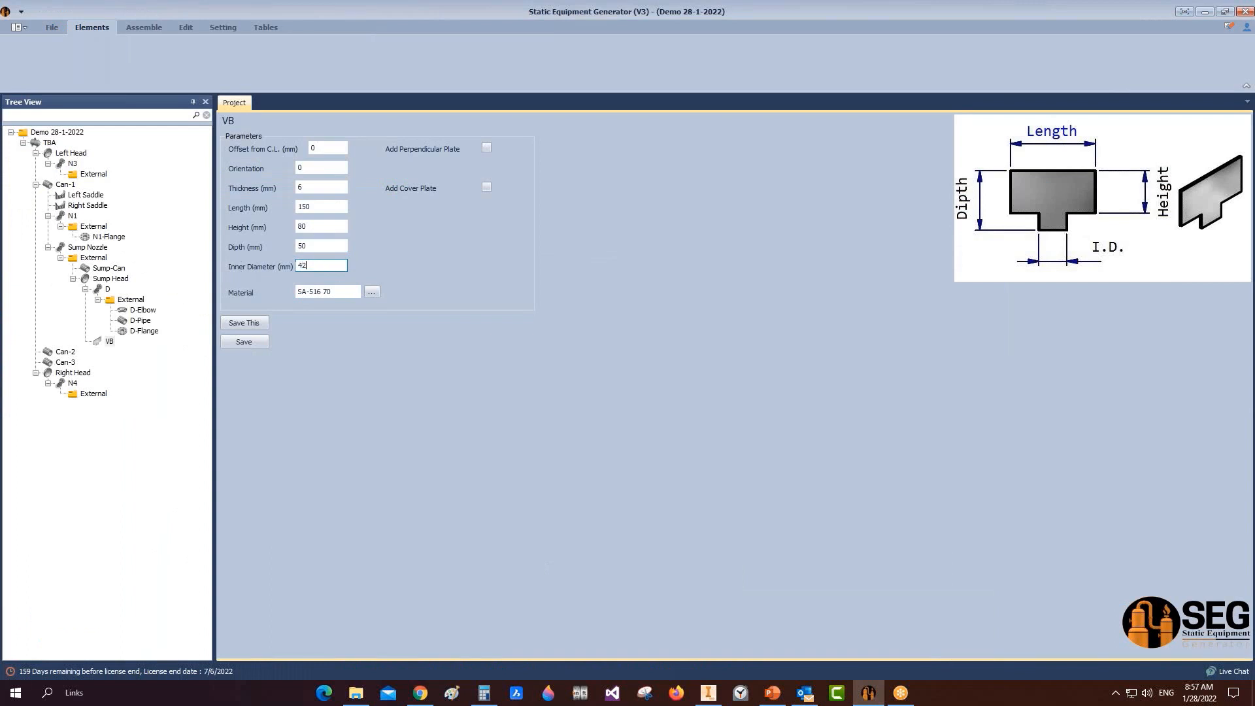
type("42")
left_click(487, 148)
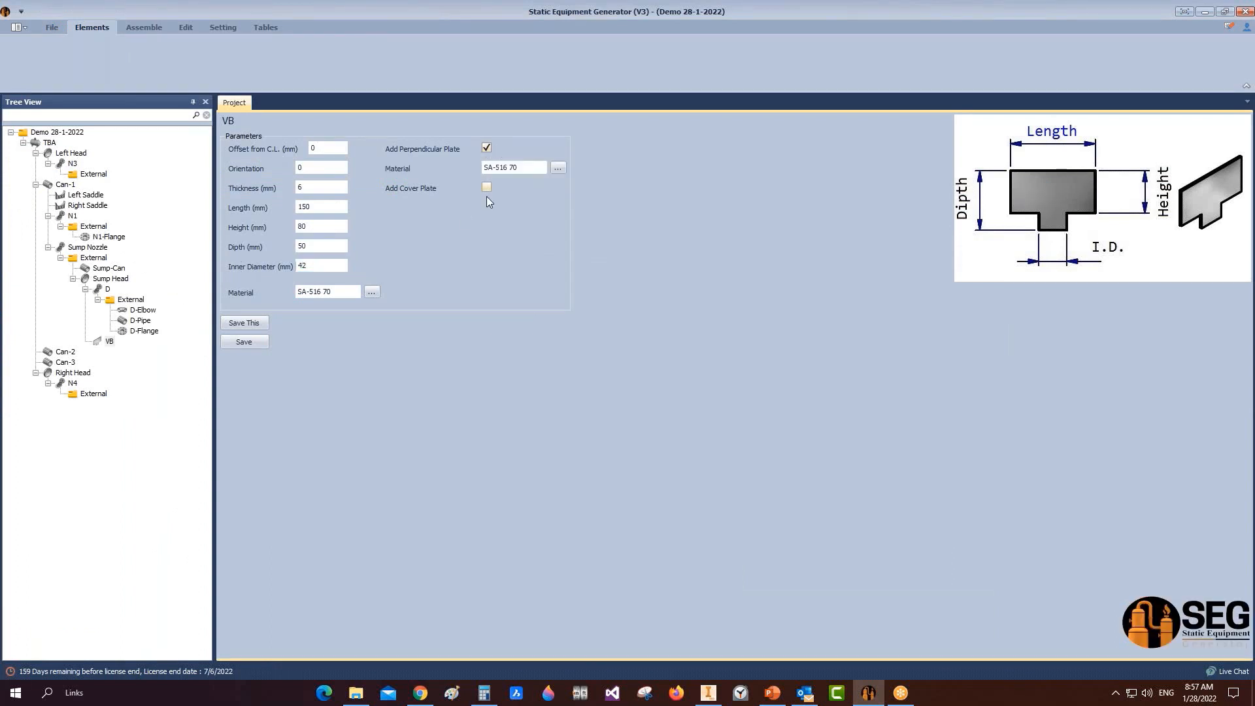
left_click(487, 188)
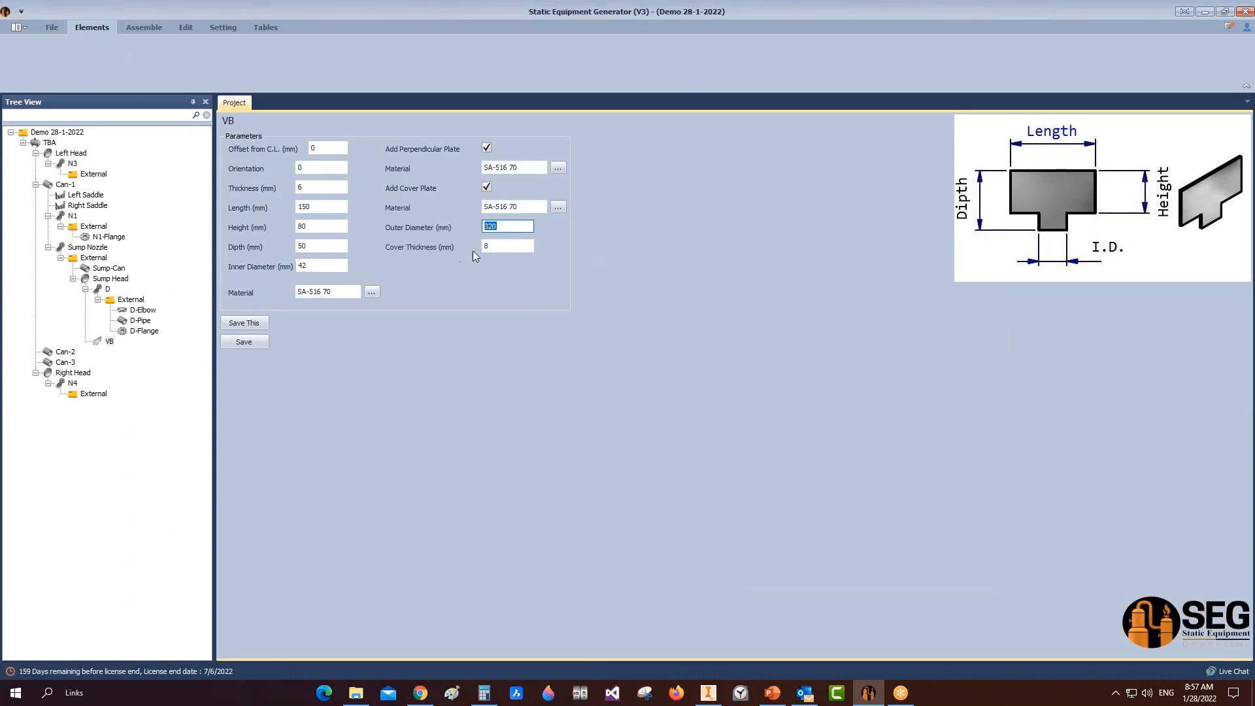
type("170")
key("Tab")
left_click(238, 342)
left_click(142, 26)
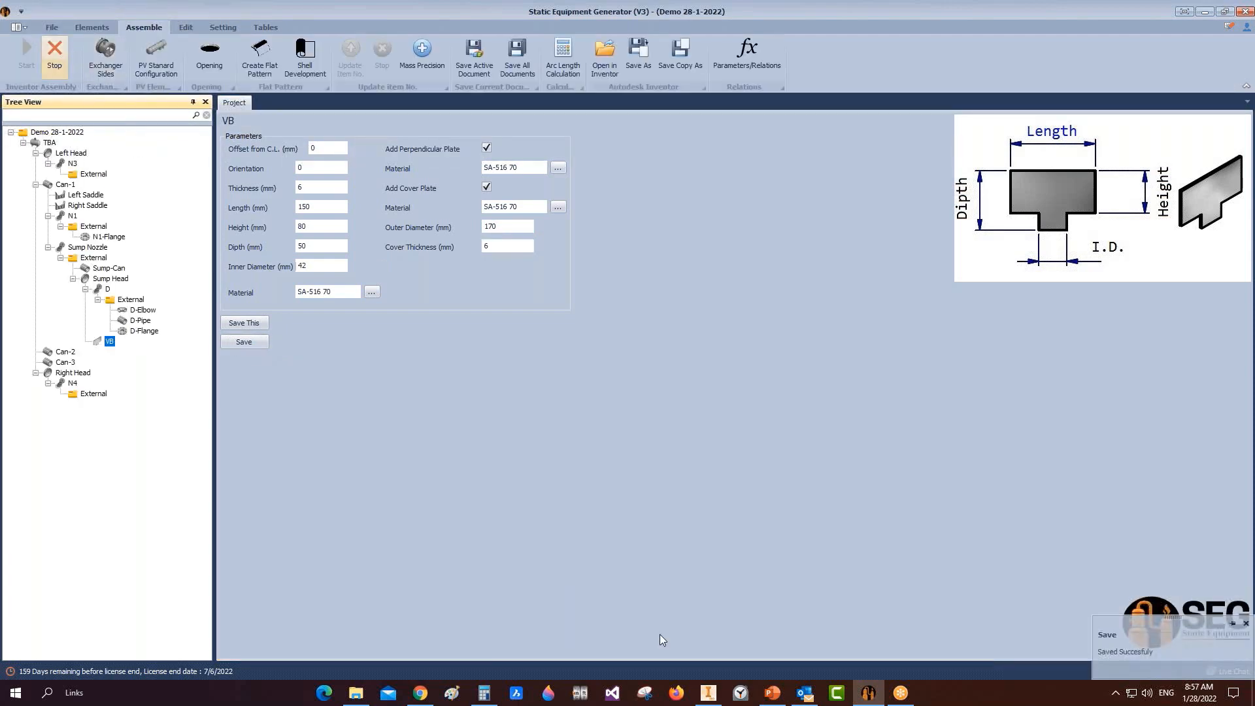
Step: Review and save the rebuilt TBA - VB.iam vortex breaker assembly in Inventor
left_click(709, 692)
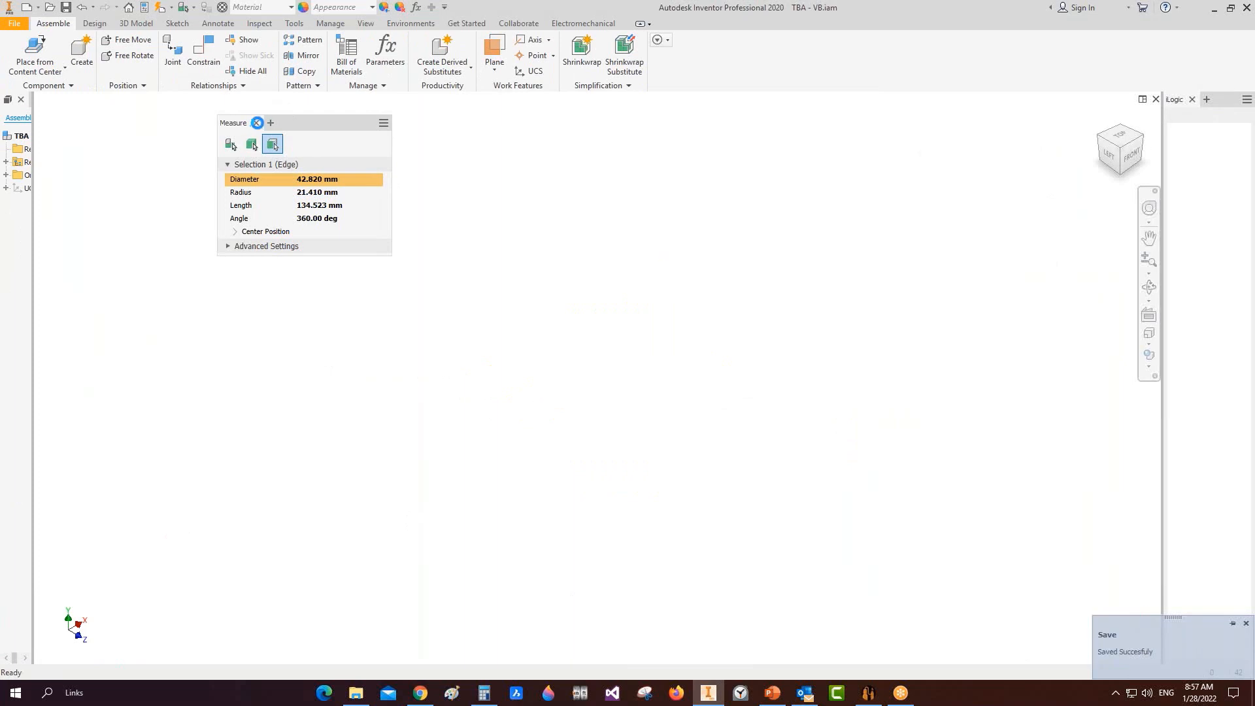
left_click(258, 123)
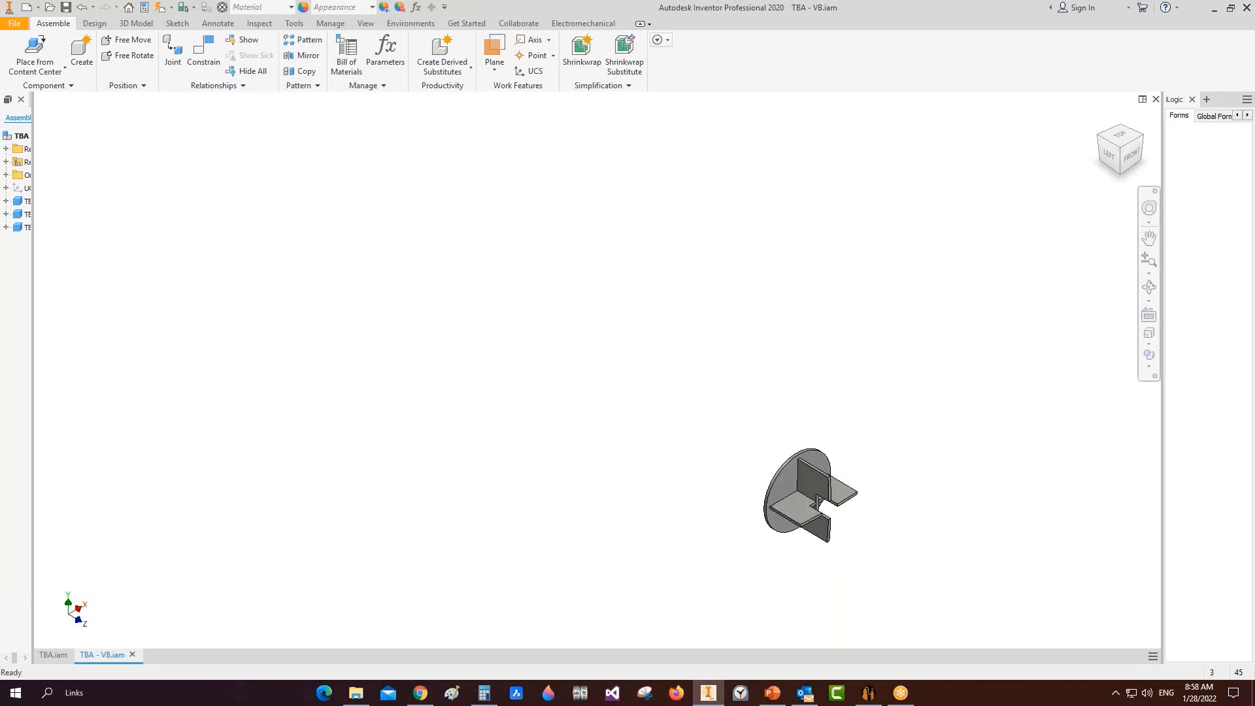
key("ctrl+s")
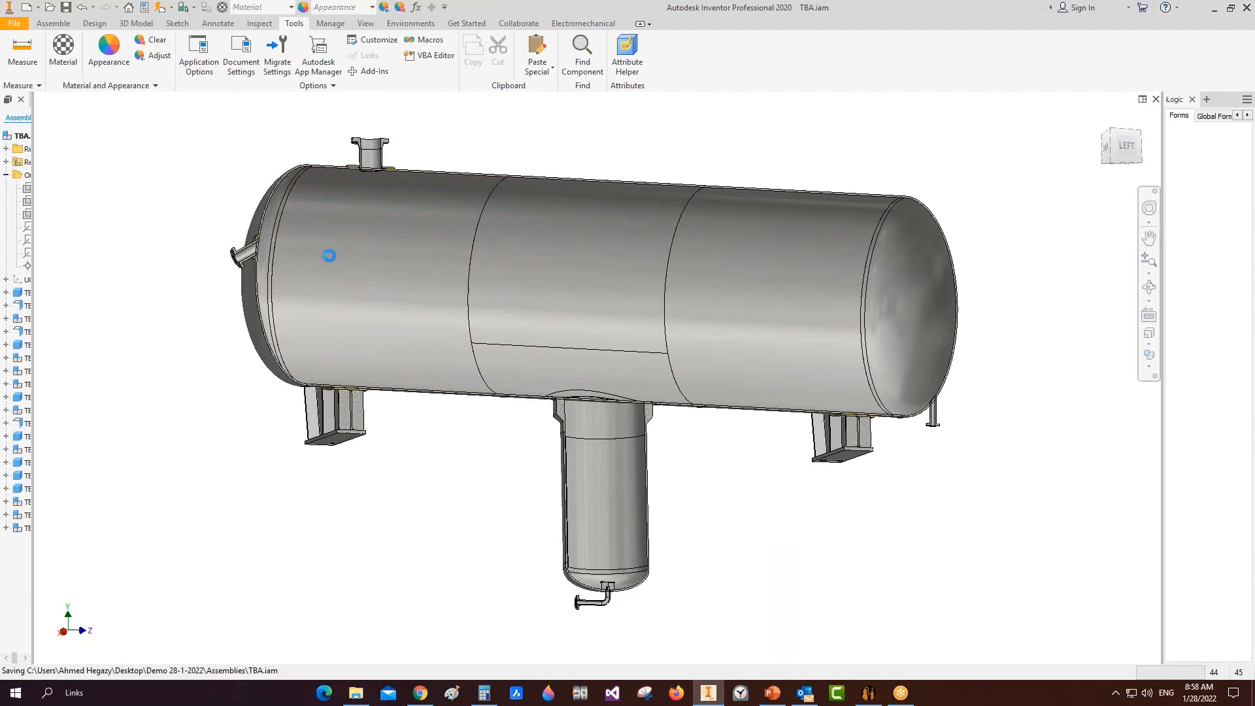
Step: Orbit the vessel toward the bottom outlet pipe and widen the model tree
left_click(1149, 287)
left_click_drag(692, 482, 612, 530)
scroll(610, 564, "up", 5)
middle_click_drag(544, 514, 592, 413)
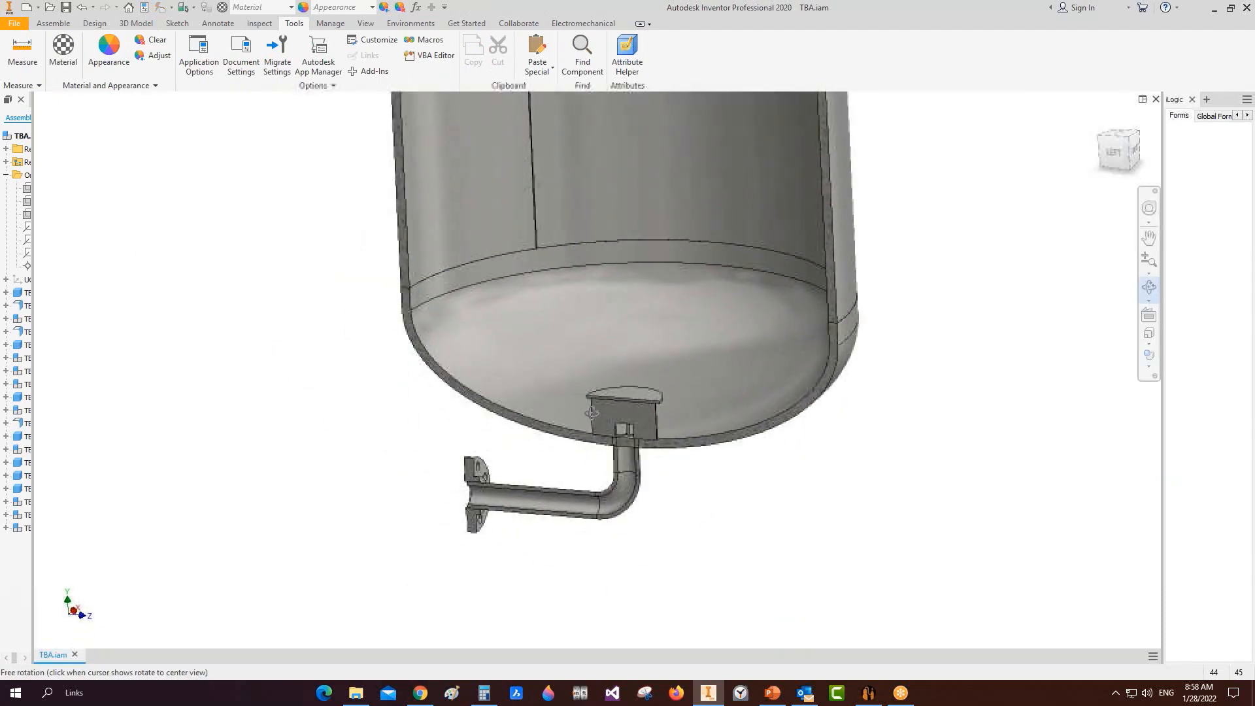
key("Escape")
left_click_drag(33, 124, 96, 124)
Step: Cut a half section on the YZ Plane and rotate to see the vortex breaker in the sump
left_click(365, 24)
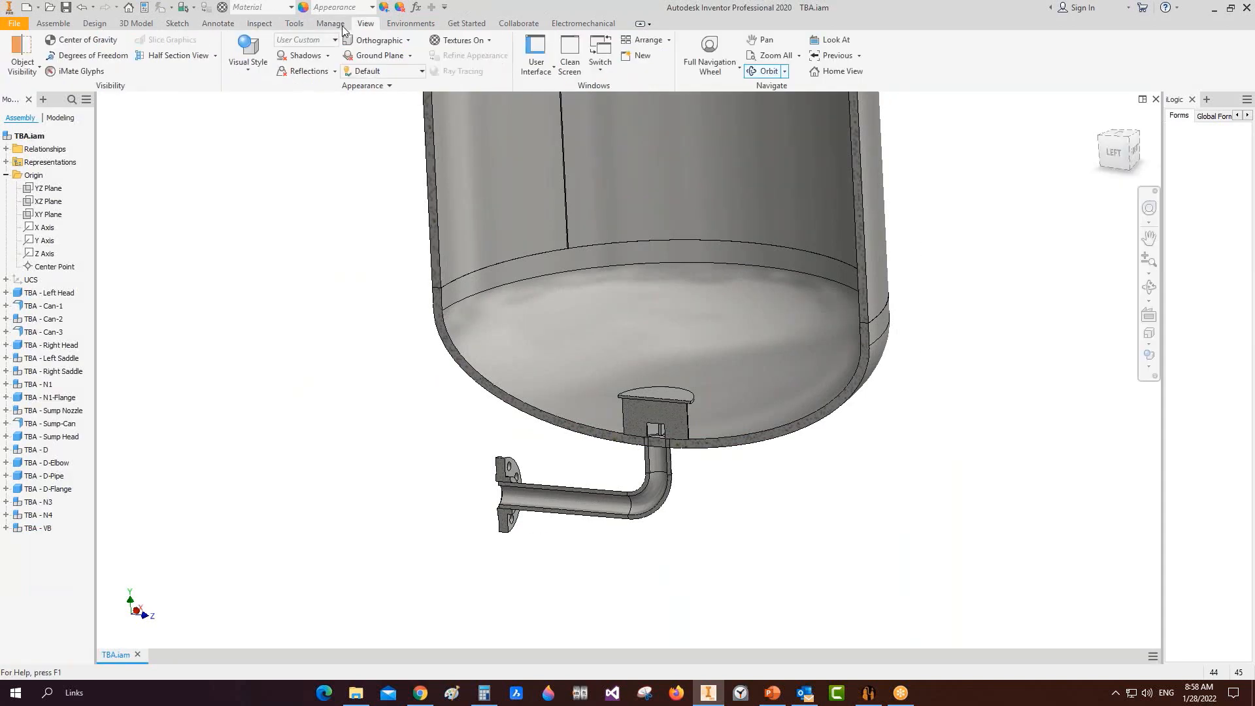
left_click(178, 56)
left_click(59, 190)
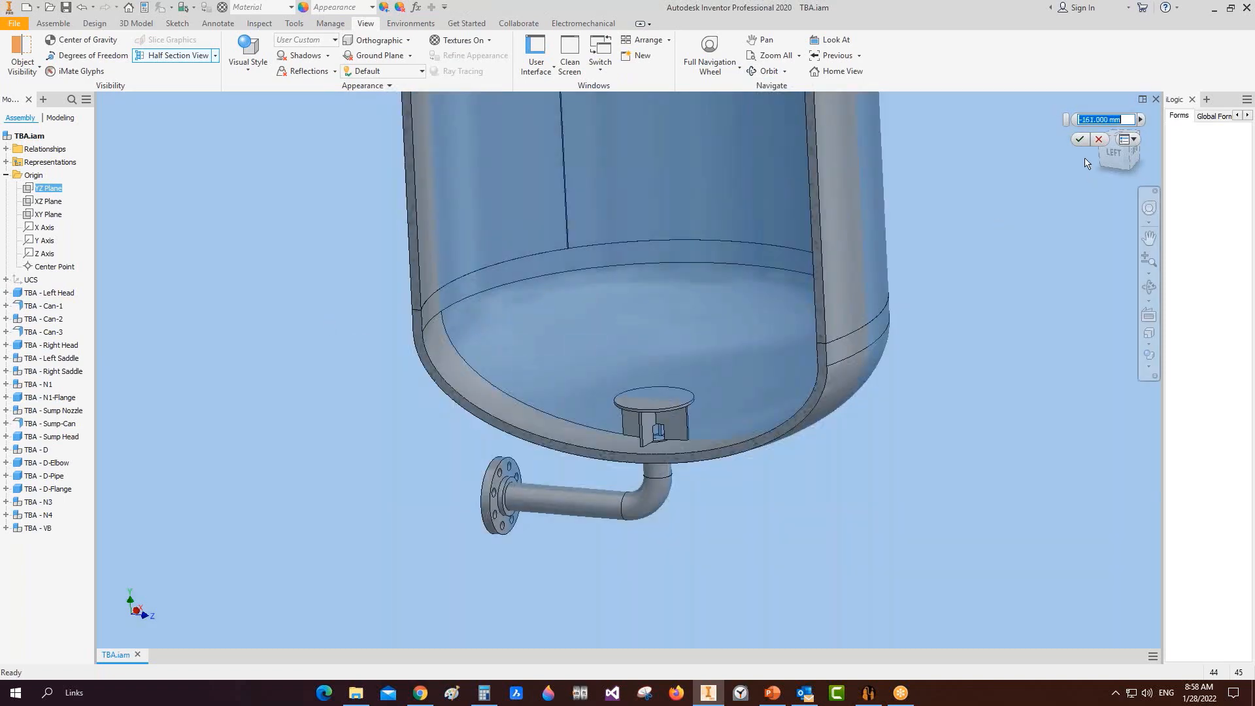
left_click(1080, 139)
left_click(1151, 287)
scroll(631, 311, "up", 2)
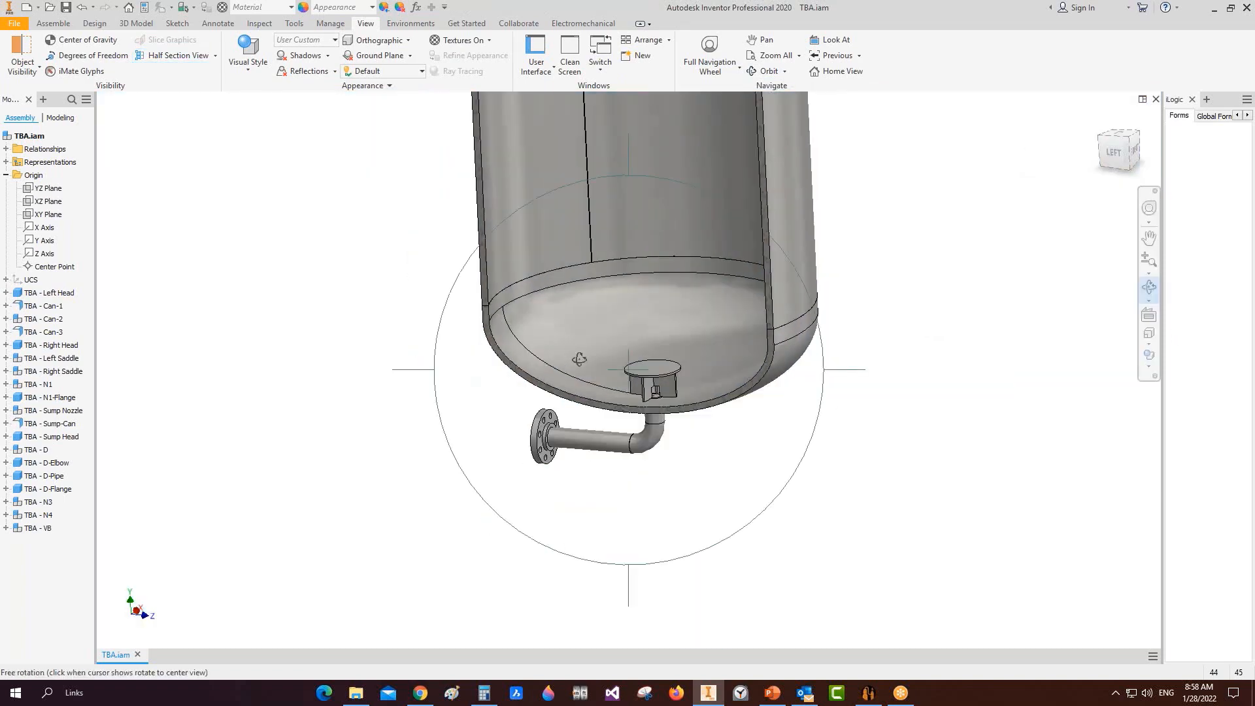
left_click_drag(580, 359, 633, 359)
key("Escape")
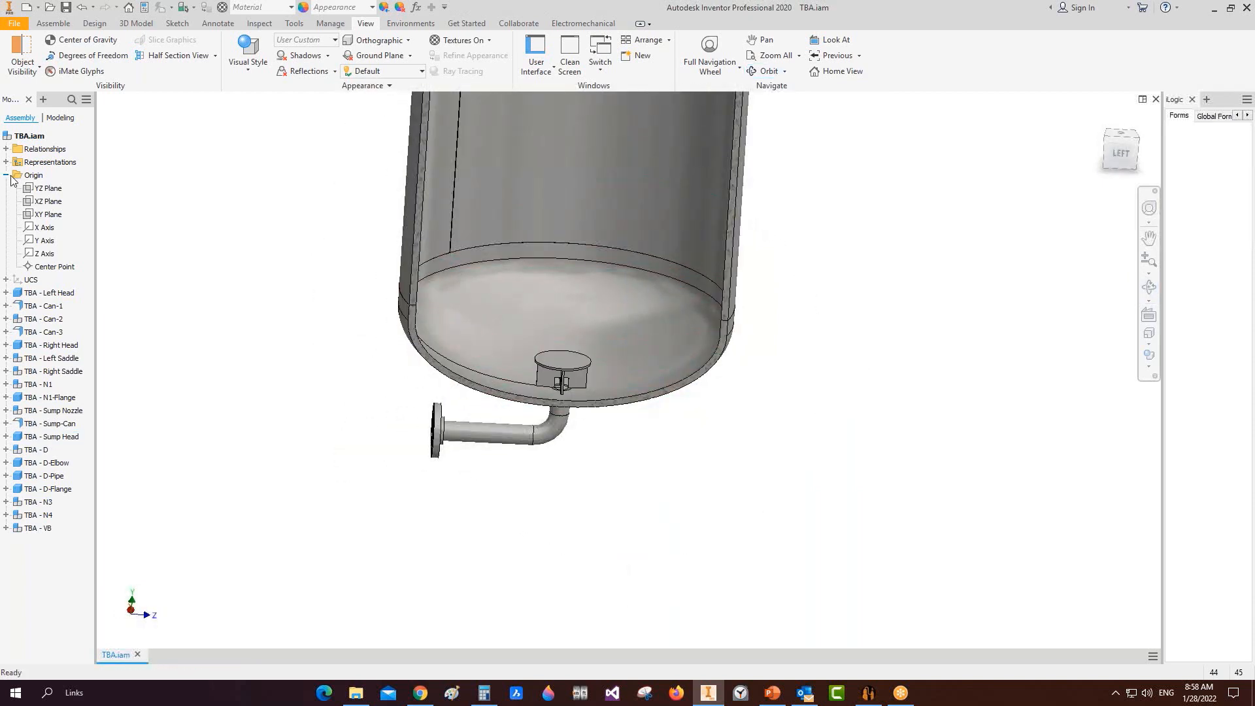
Step: End the section view and show the whole vessel from the left
left_click(6, 176)
left_click(216, 60)
left_click(208, 157)
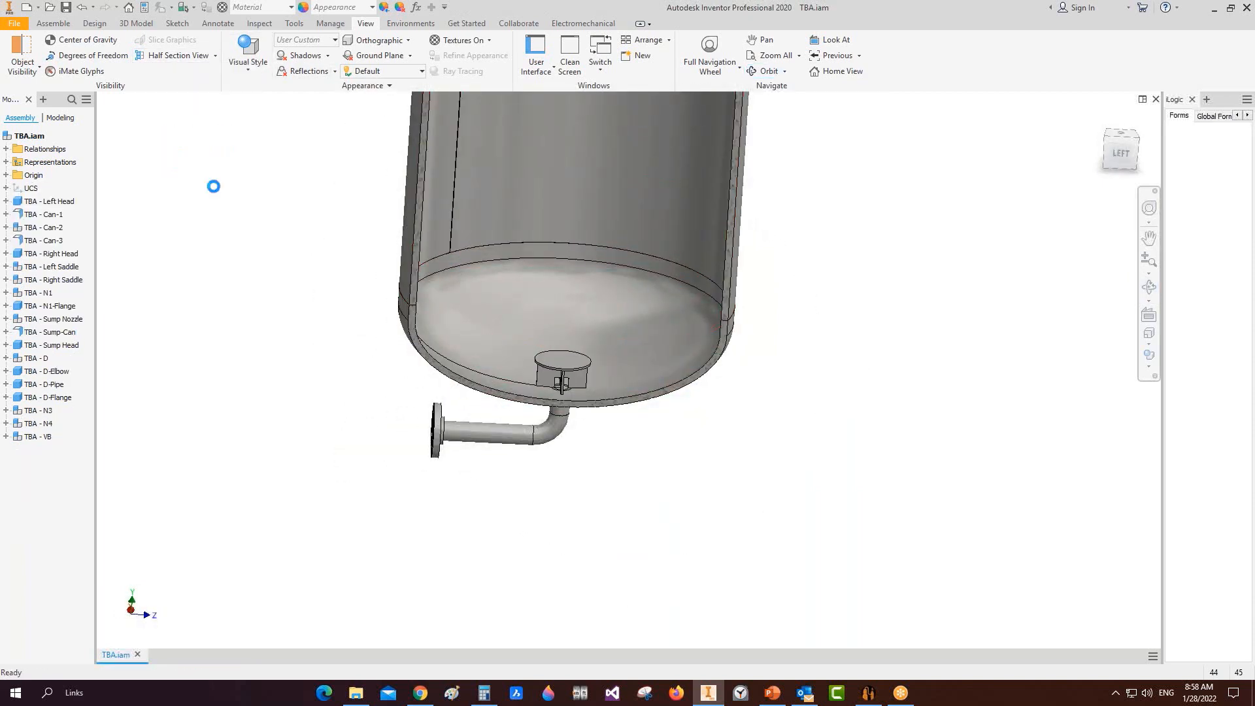
left_click(1121, 157)
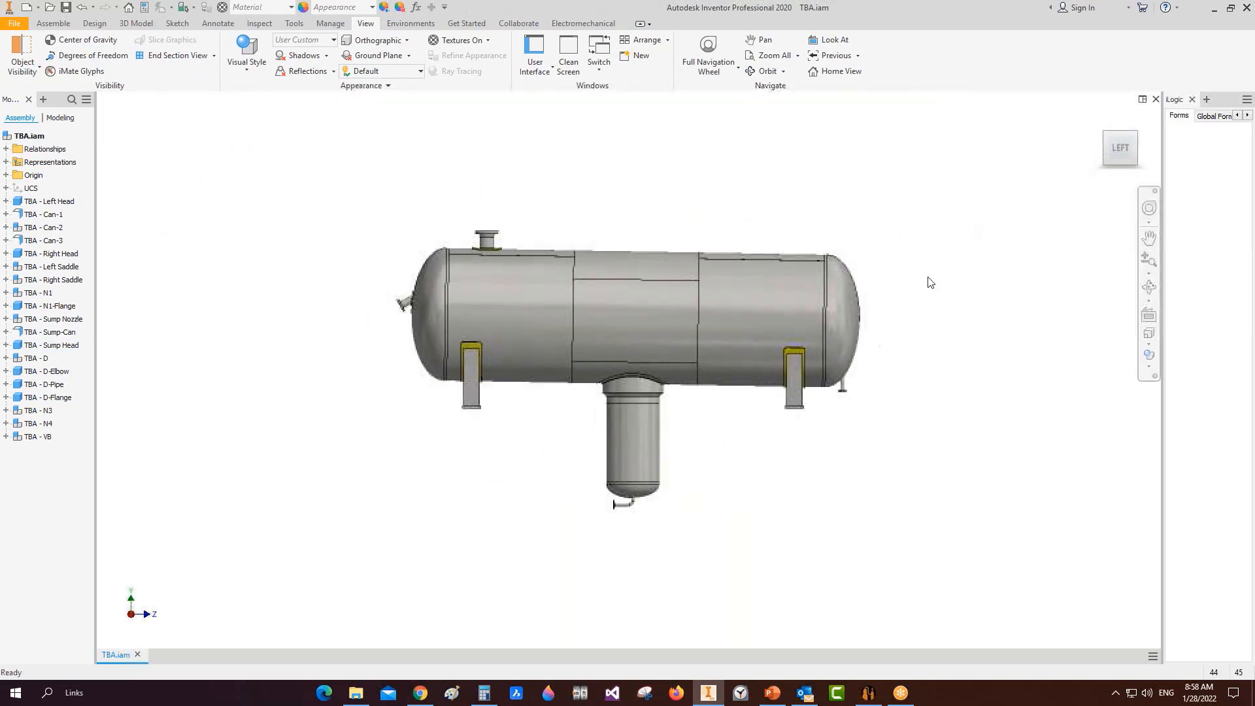
Step: Open the Bill of Materials table and narrow its QTY. column
left_click(870, 697)
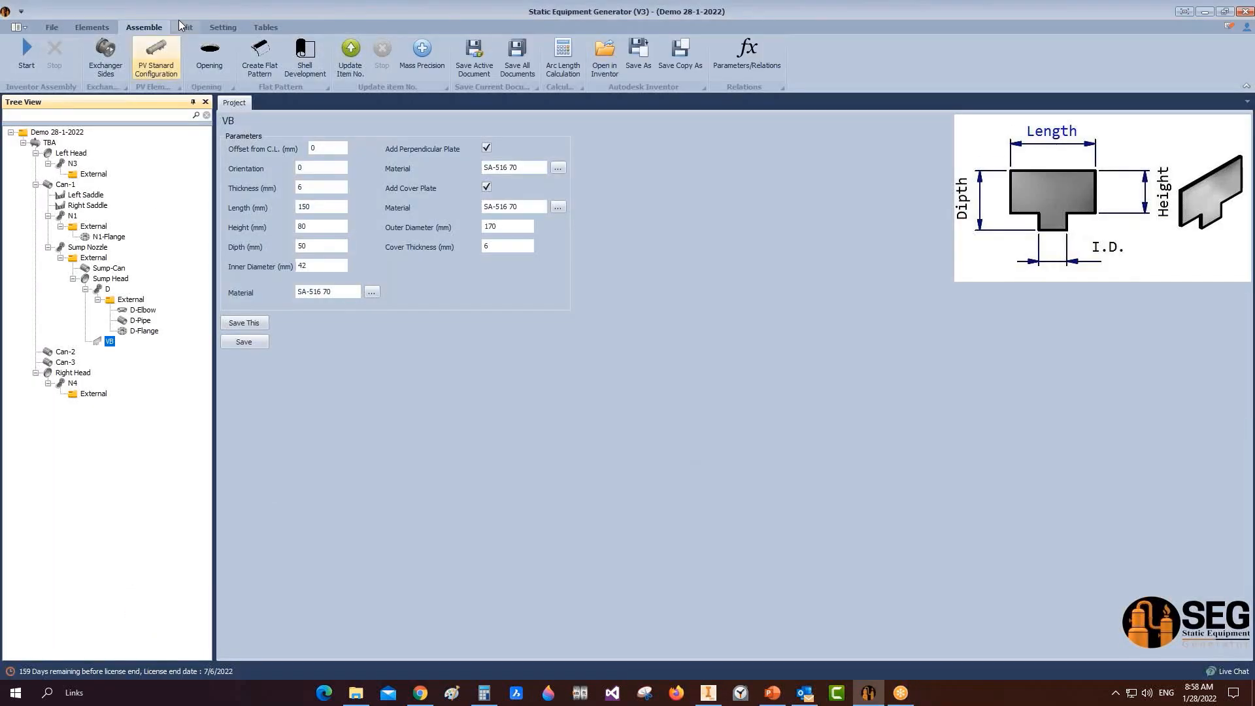
left_click(265, 27)
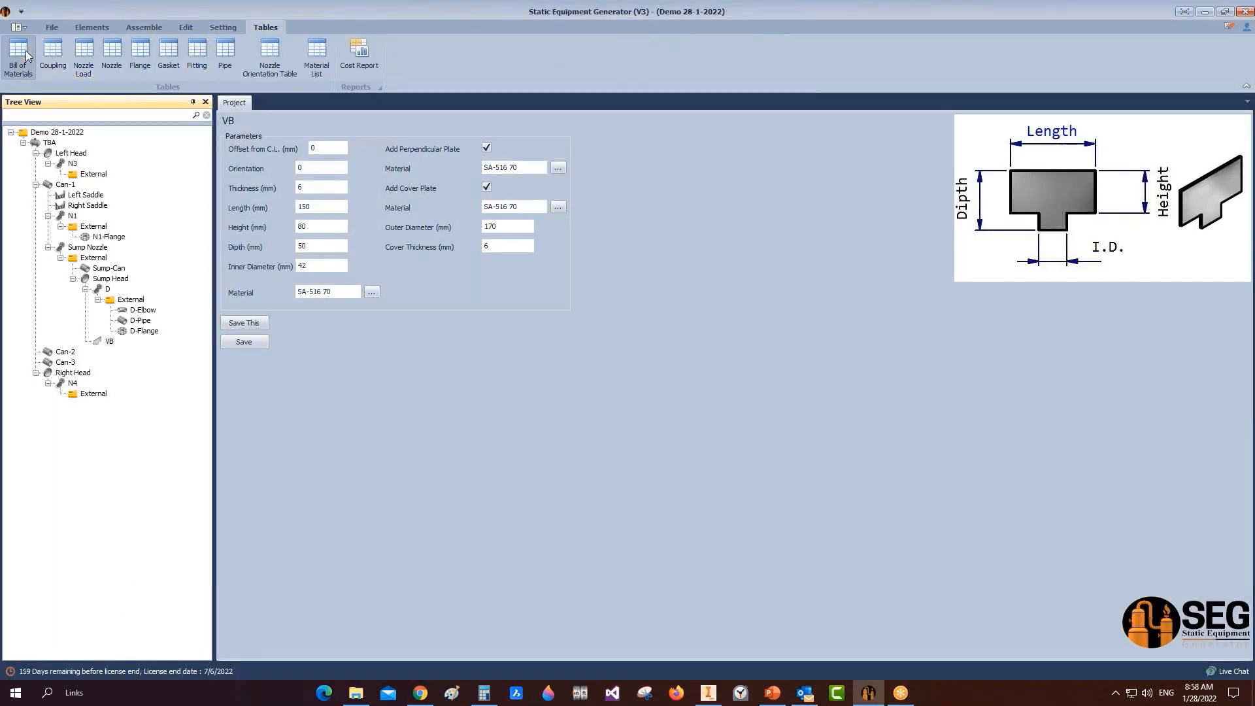
left_click(26, 52)
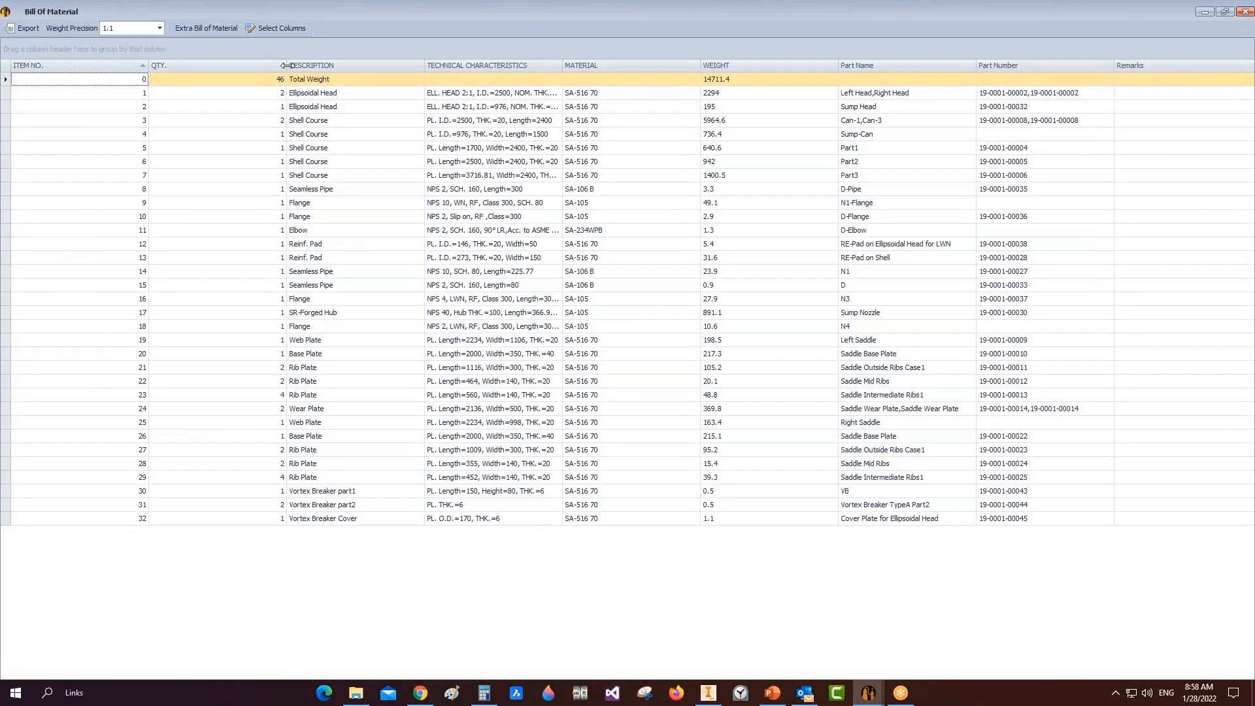
left_click_drag(287, 65, 177, 66)
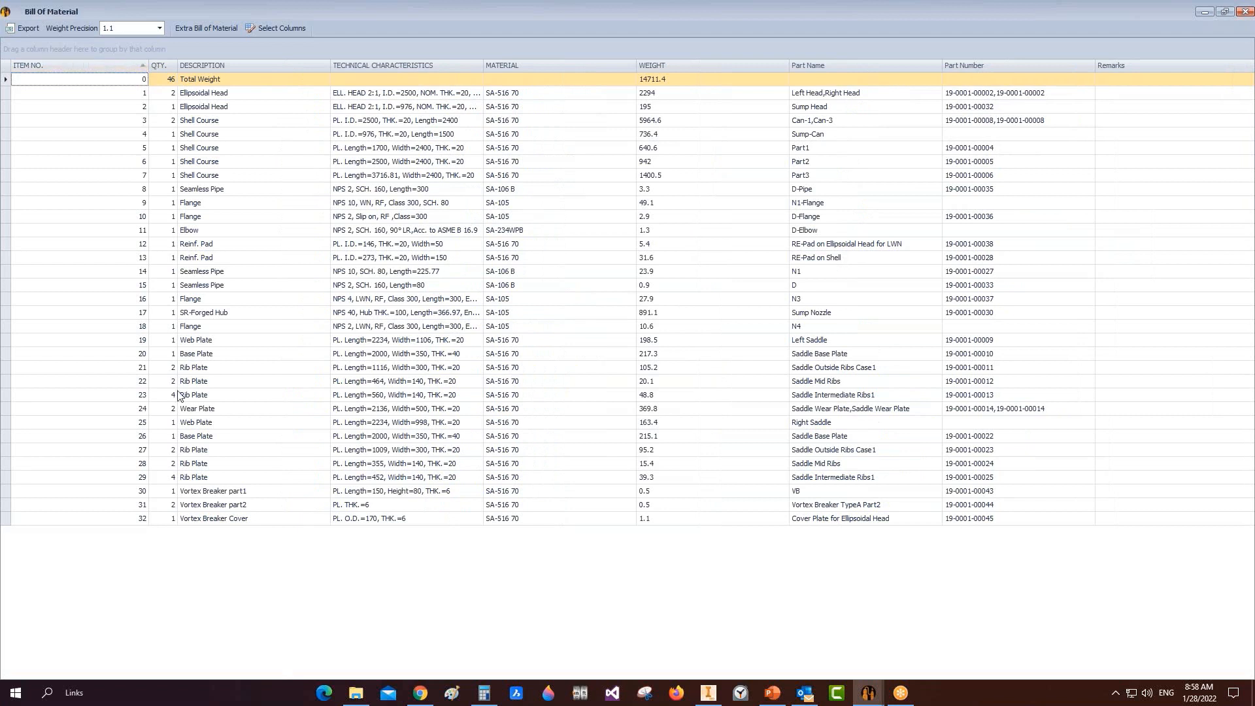
Step: Review the BOM rows including the Vortex Breaker parts, enter quantity 4 in row 29, and close it
left_click(144, 93)
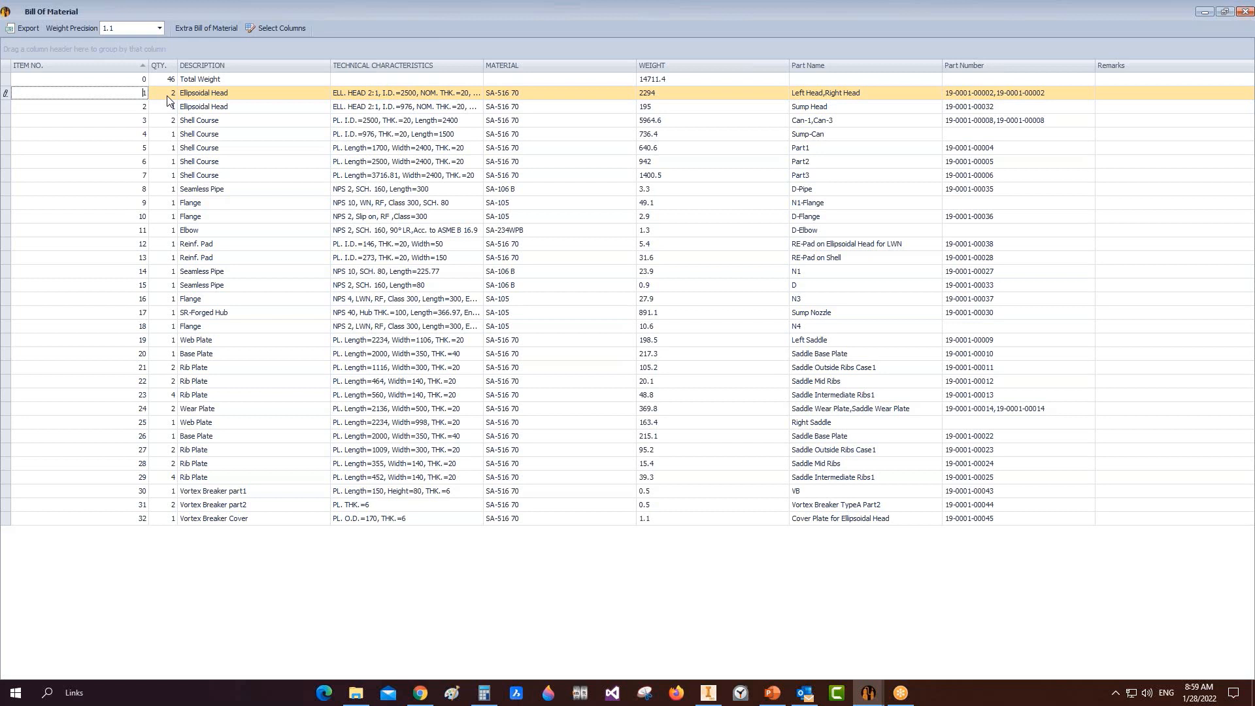
left_click(171, 95)
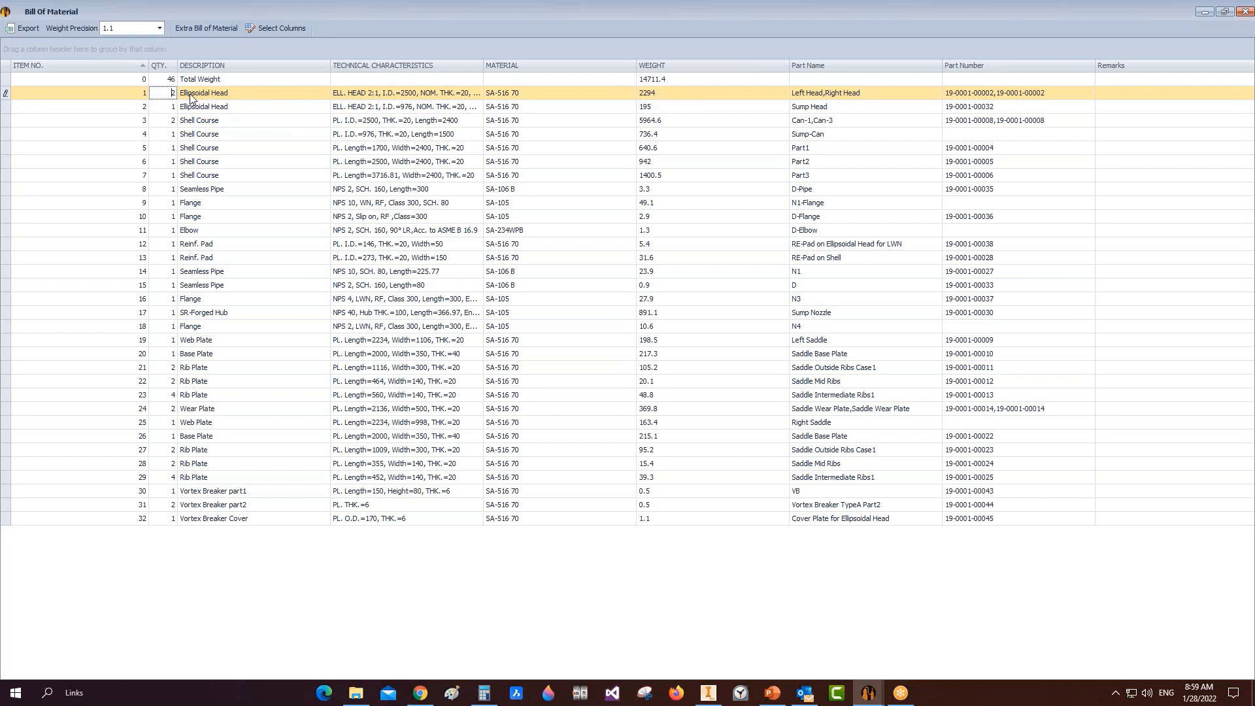
left_click(145, 93)
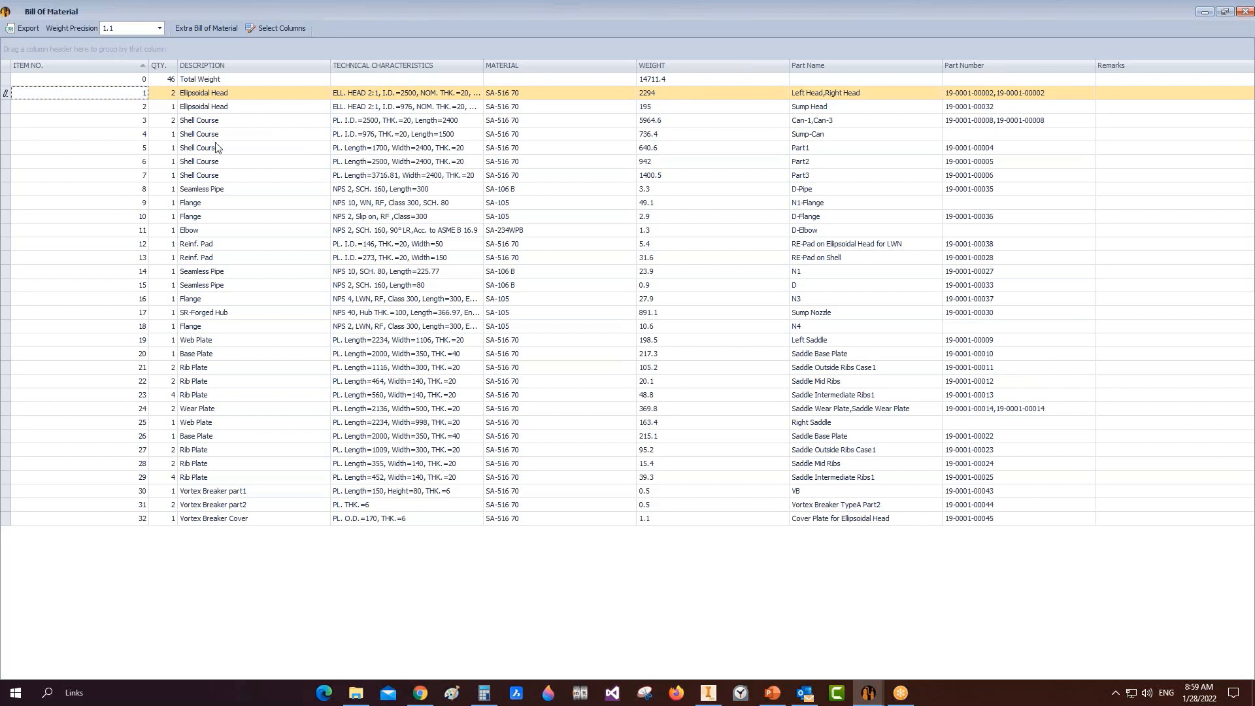
left_click(131, 506)
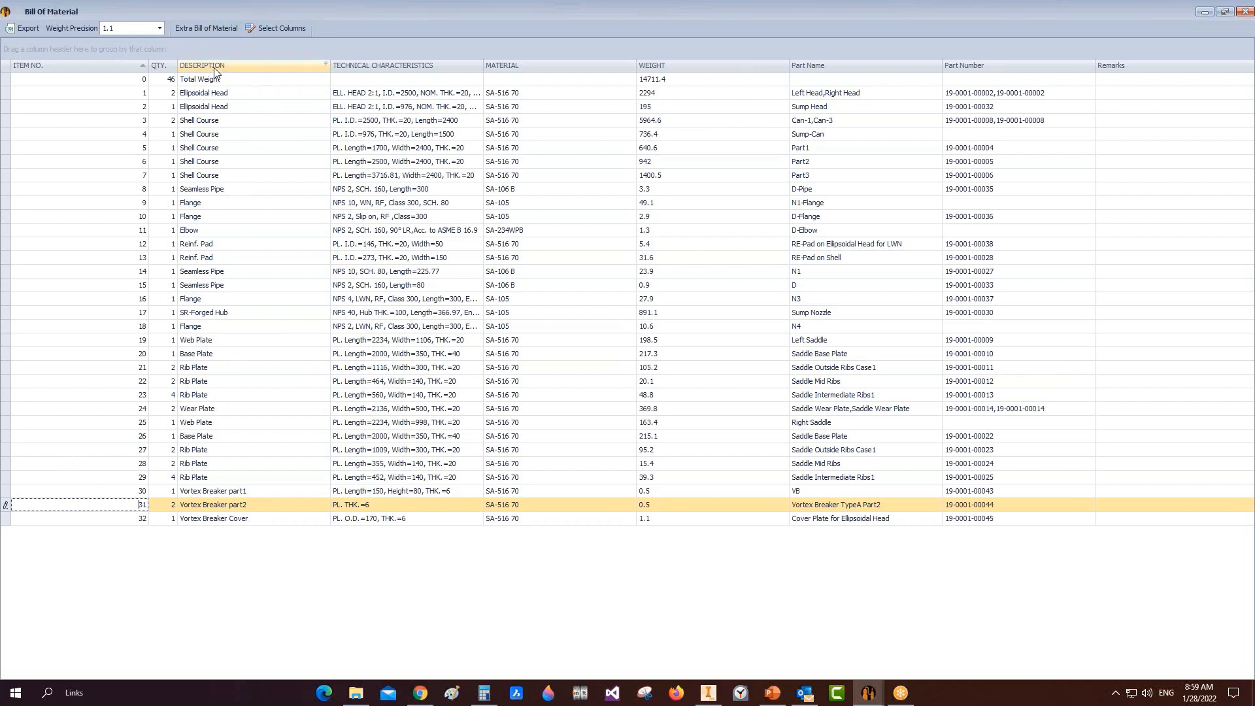
left_click(168, 395)
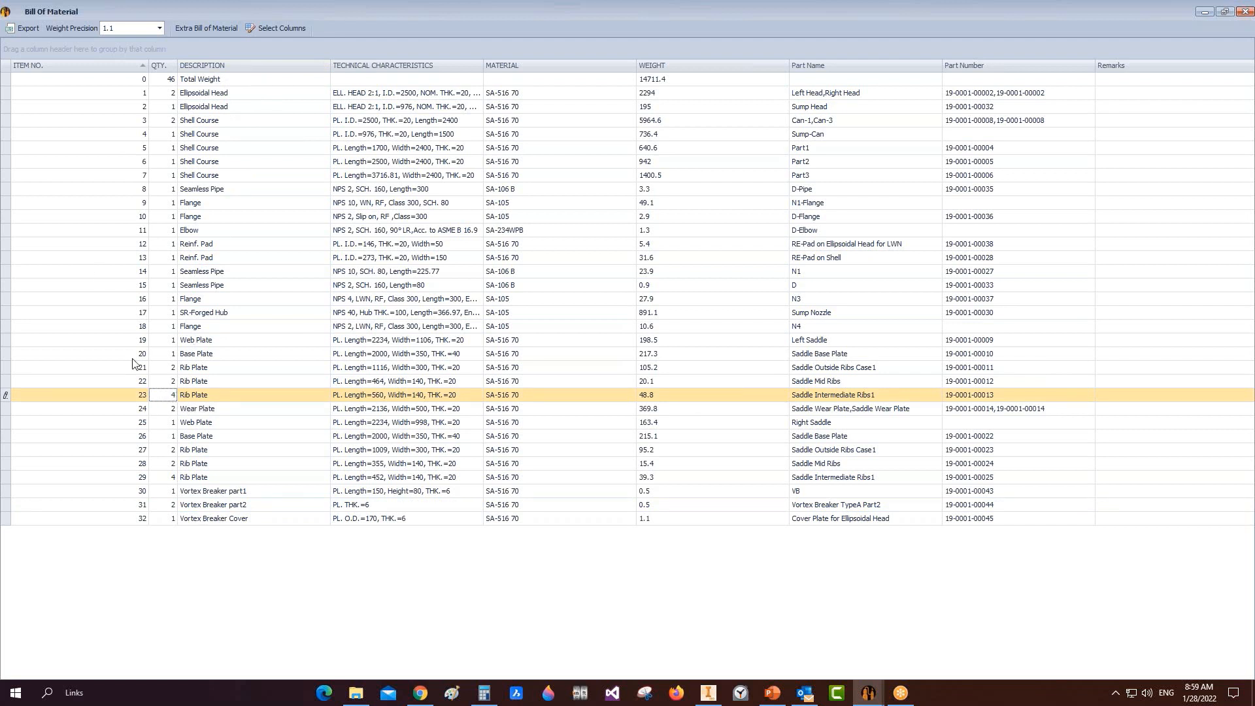
left_click(167, 478)
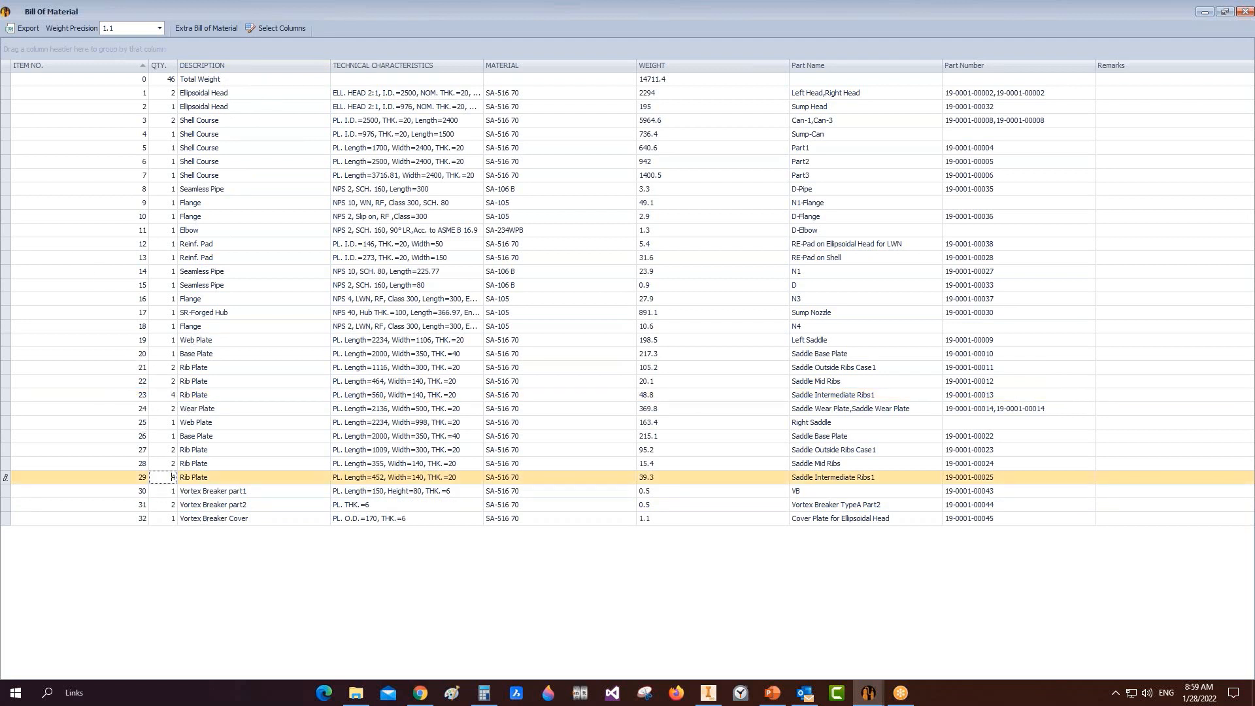
type("4")
left_click(1244, 13)
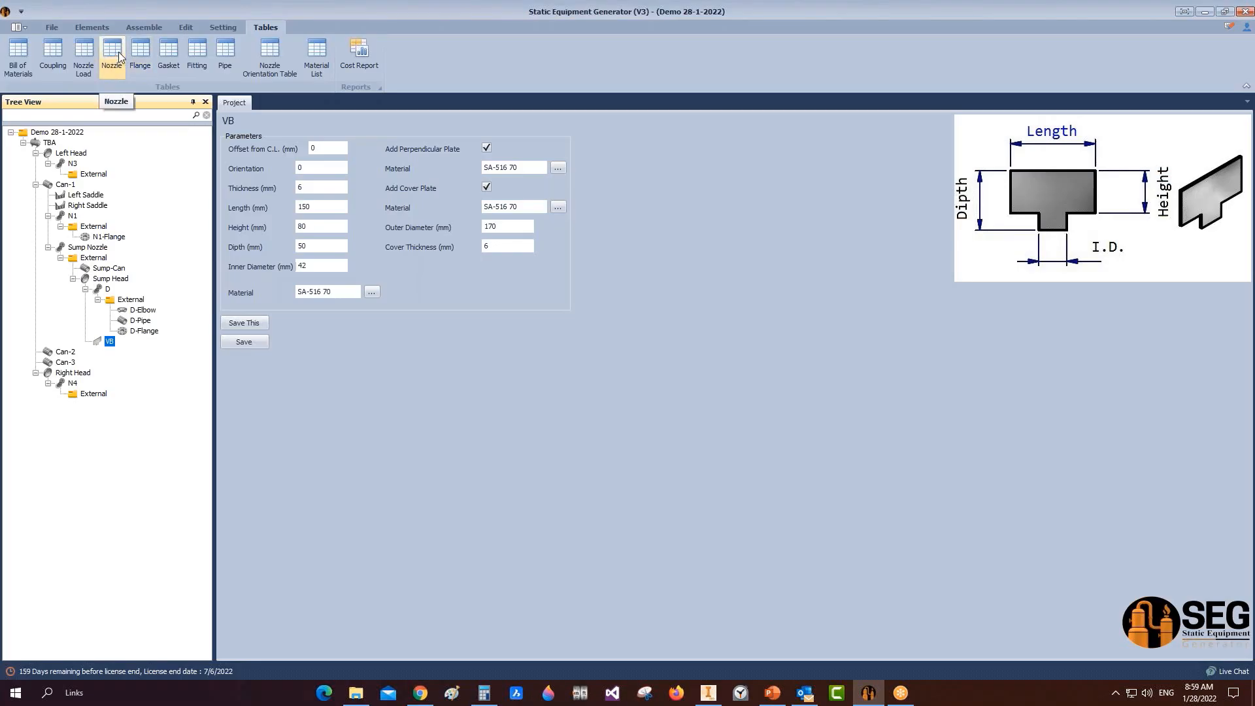
Step: Open the nozzle table and review each nozzle's service and size entries
left_click(116, 50)
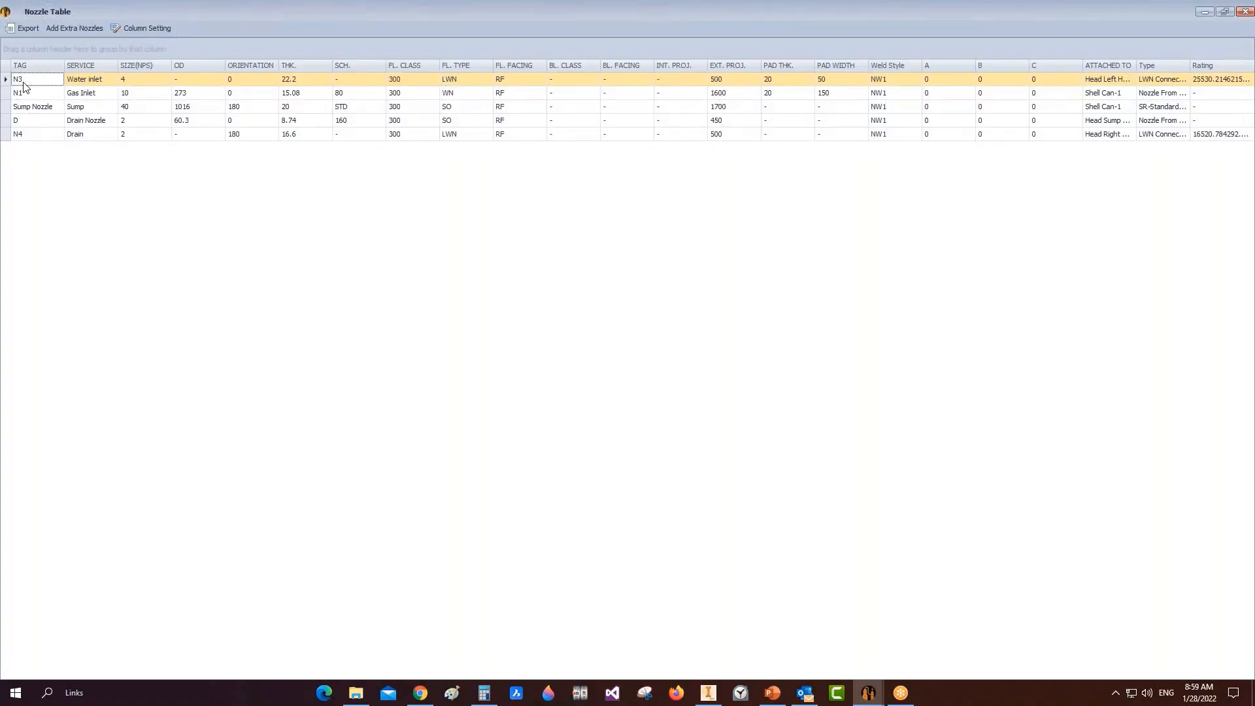
key("Down")
key("Down")
key("Down")
key("Down")
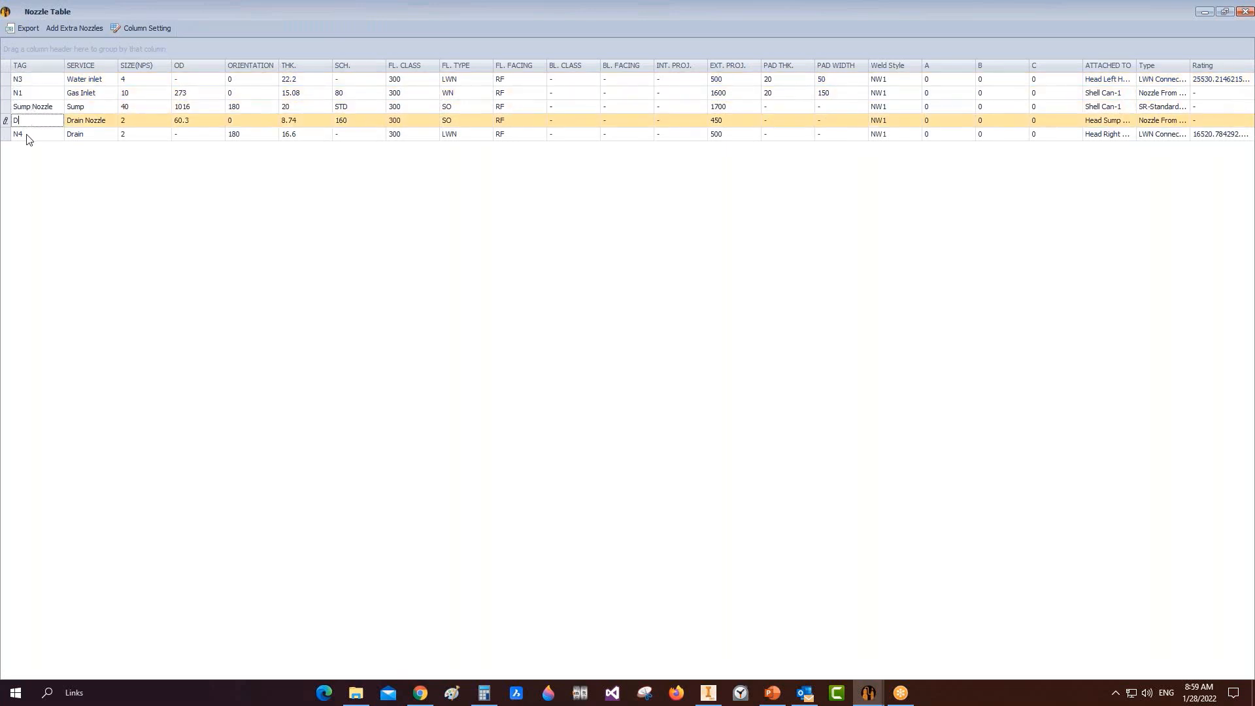
left_click(103, 79)
left_click(100, 94)
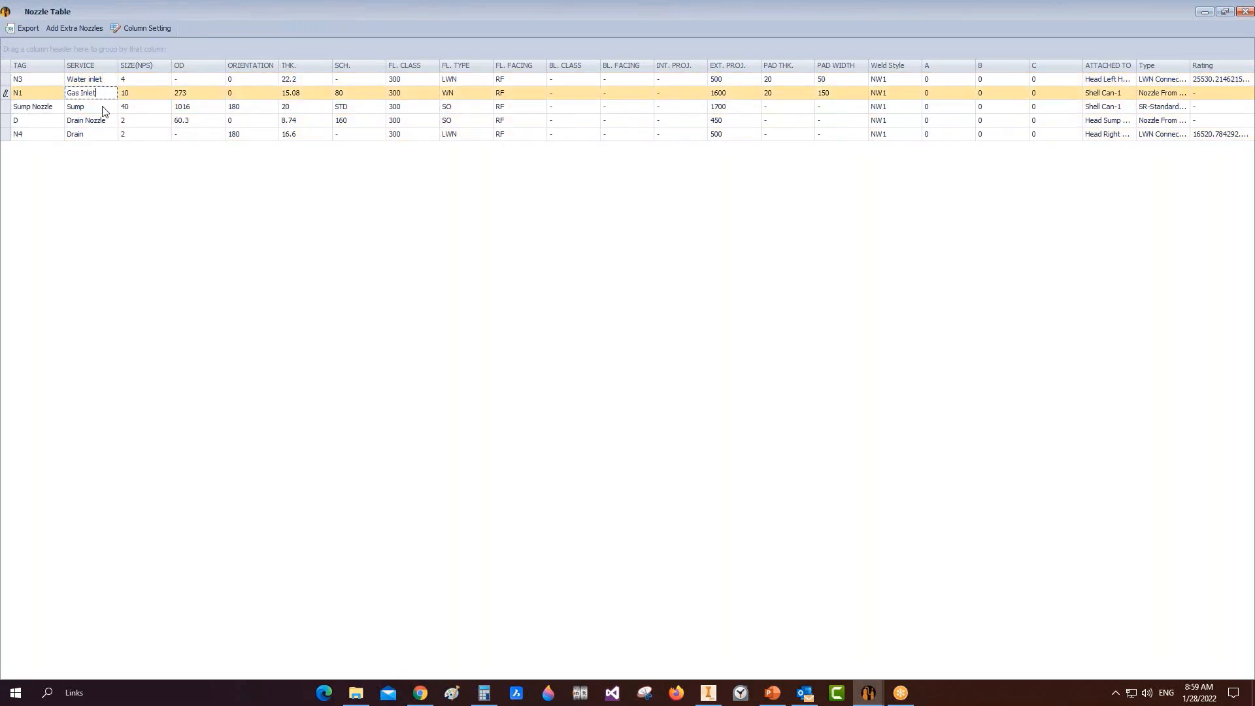
left_click(101, 107)
left_click(100, 121)
left_click(101, 135)
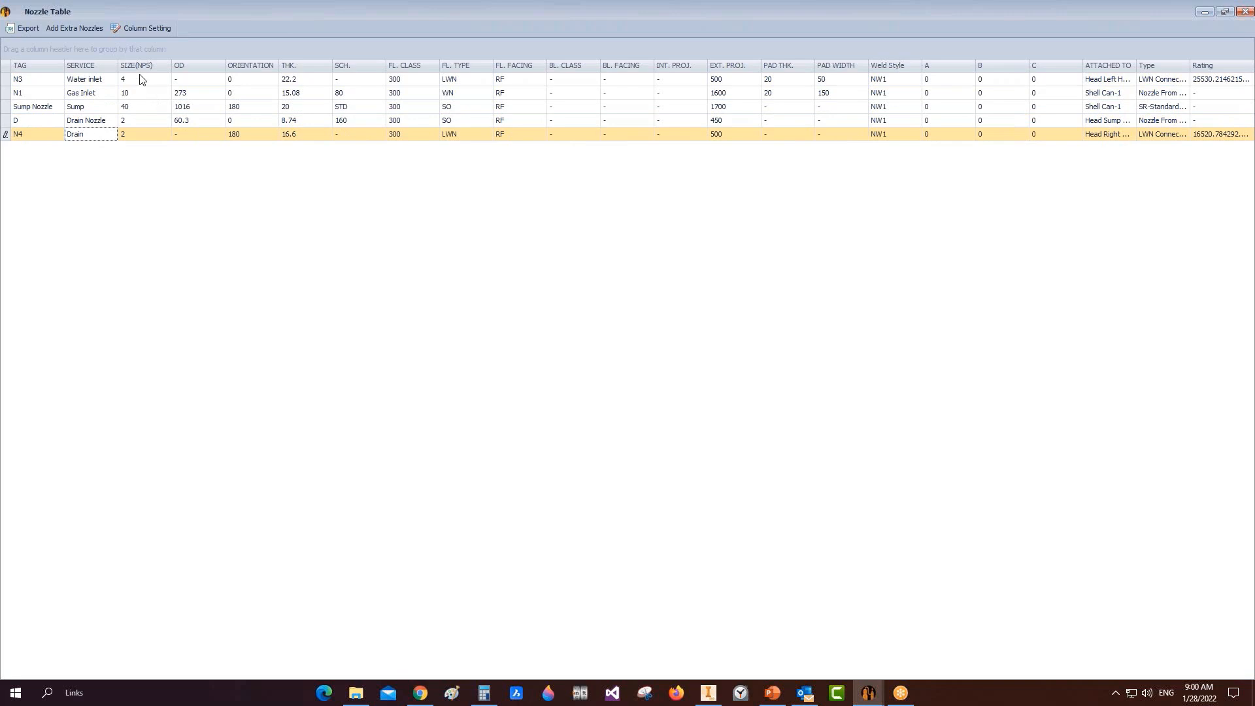
left_click(141, 79)
left_click(141, 93)
left_click(139, 109)
left_click(139, 123)
left_click(140, 135)
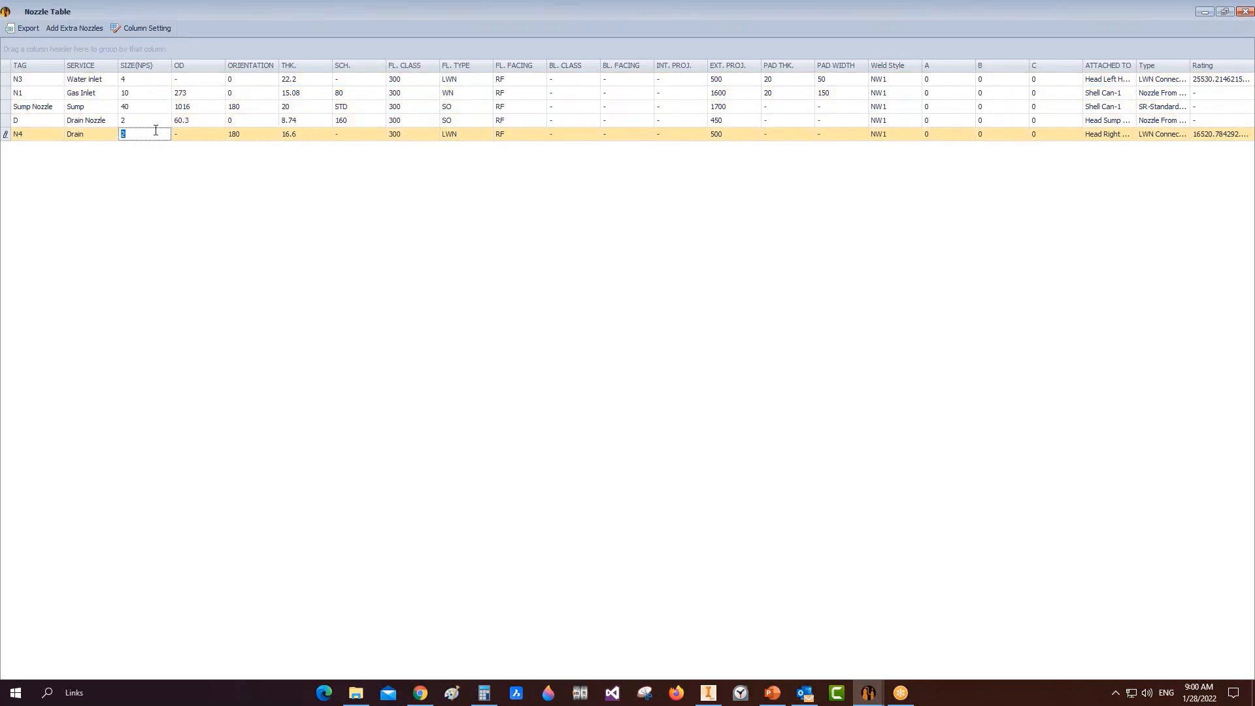
Step: Check the nozzle orientations, including Drain at 180, and schedules such as Gas Inlet's 80
left_click(189, 93)
left_click(196, 134)
left_click(244, 80)
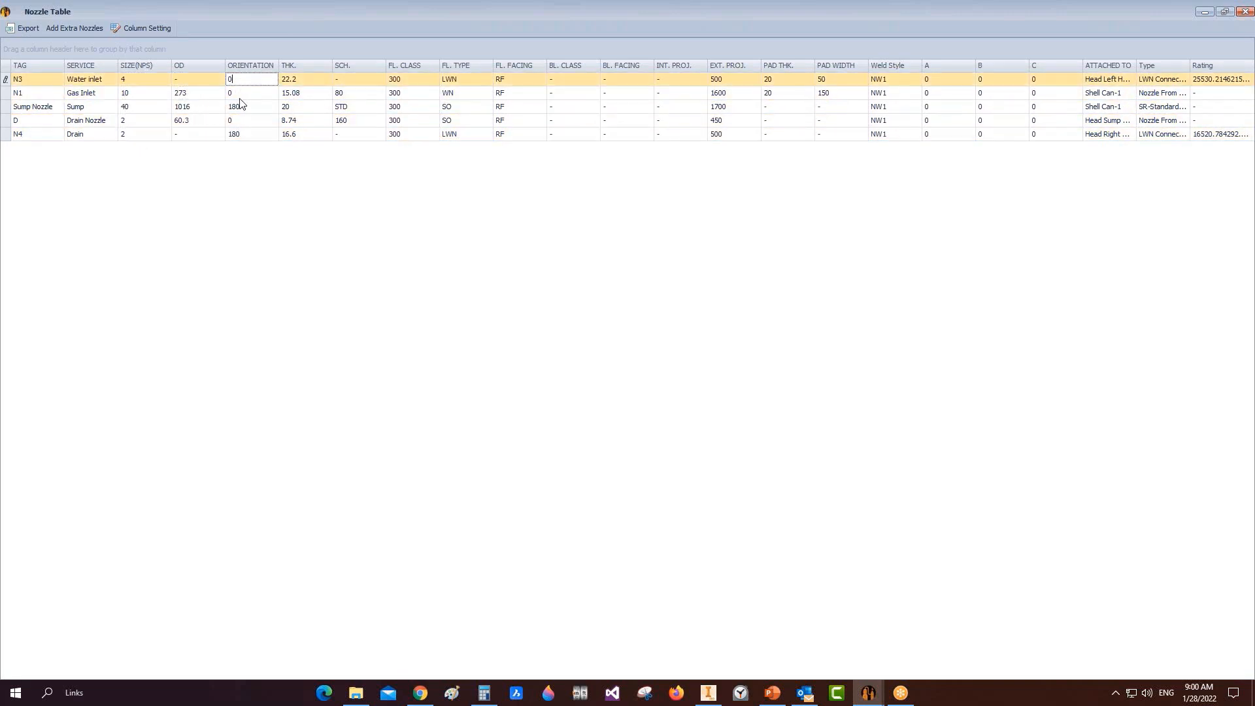
left_click(248, 93)
left_click(251, 134)
left_click(302, 79)
left_click(308, 120)
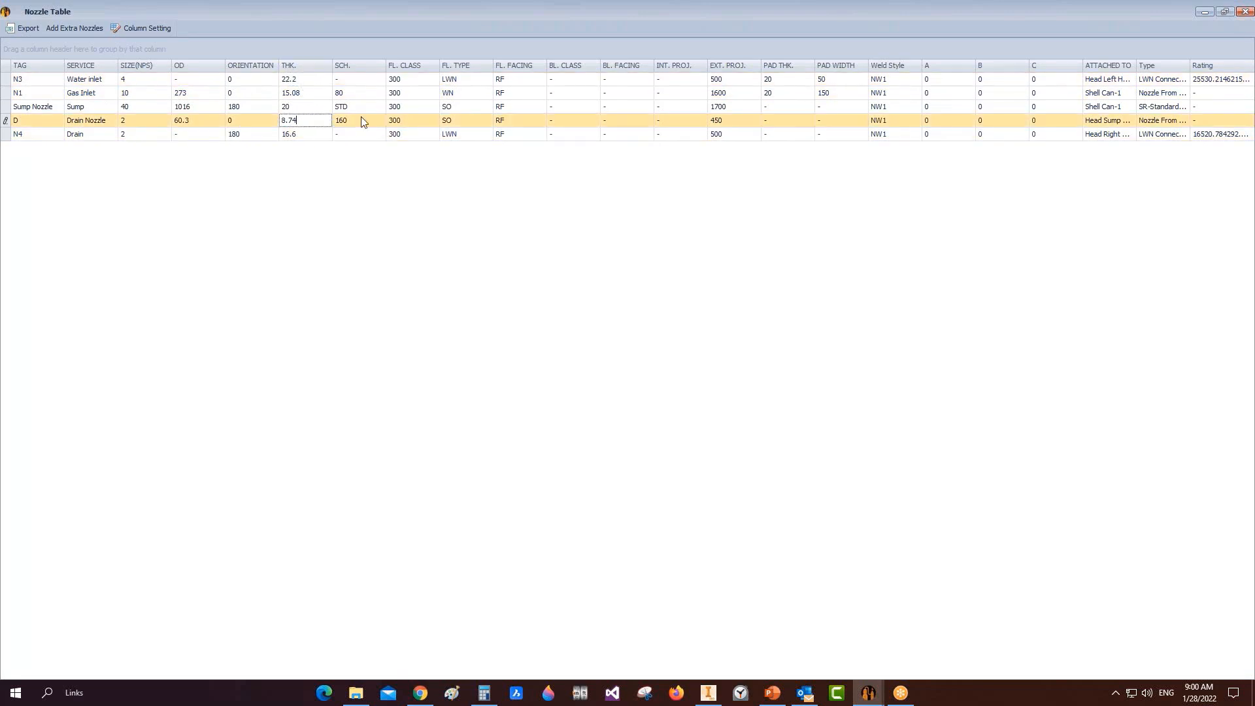
left_click(356, 79)
left_click(348, 97)
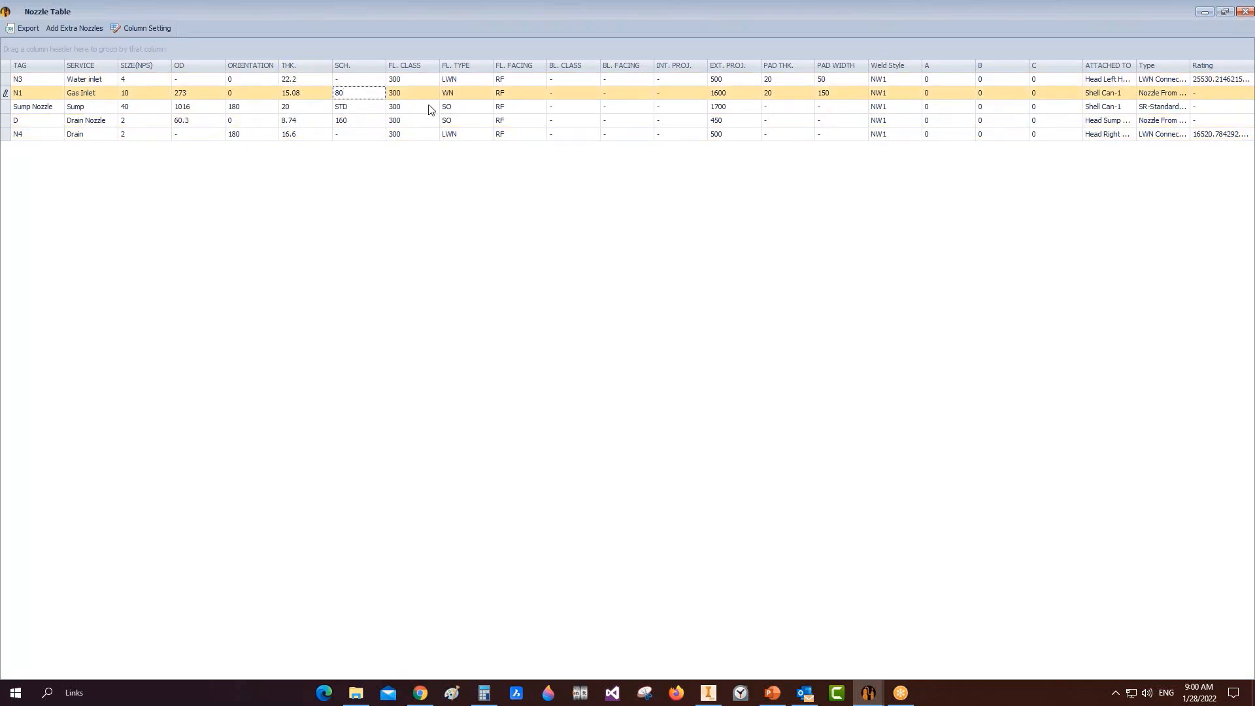
Step: Review flange classes, types (LWN, WN, SO) and the Water inlet's RF facing
left_click(412, 83)
left_click(412, 95)
left_click(408, 109)
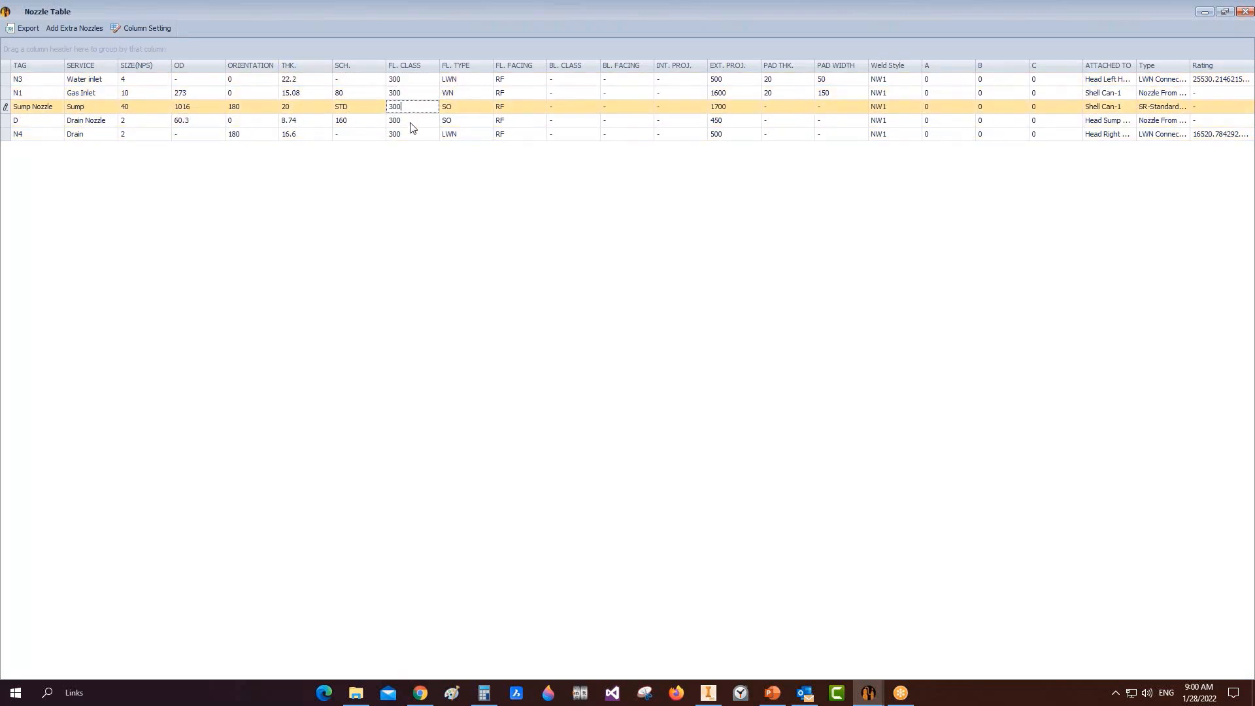
left_click(411, 122)
left_click(469, 79)
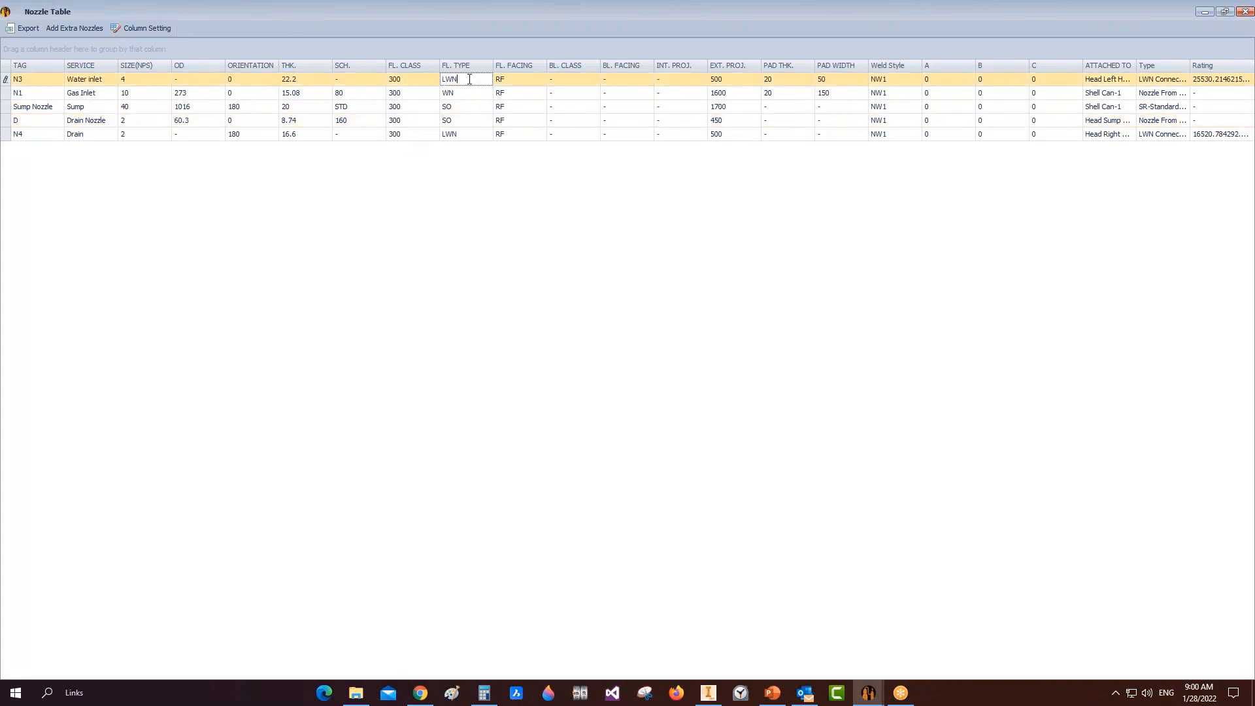
left_click(464, 94)
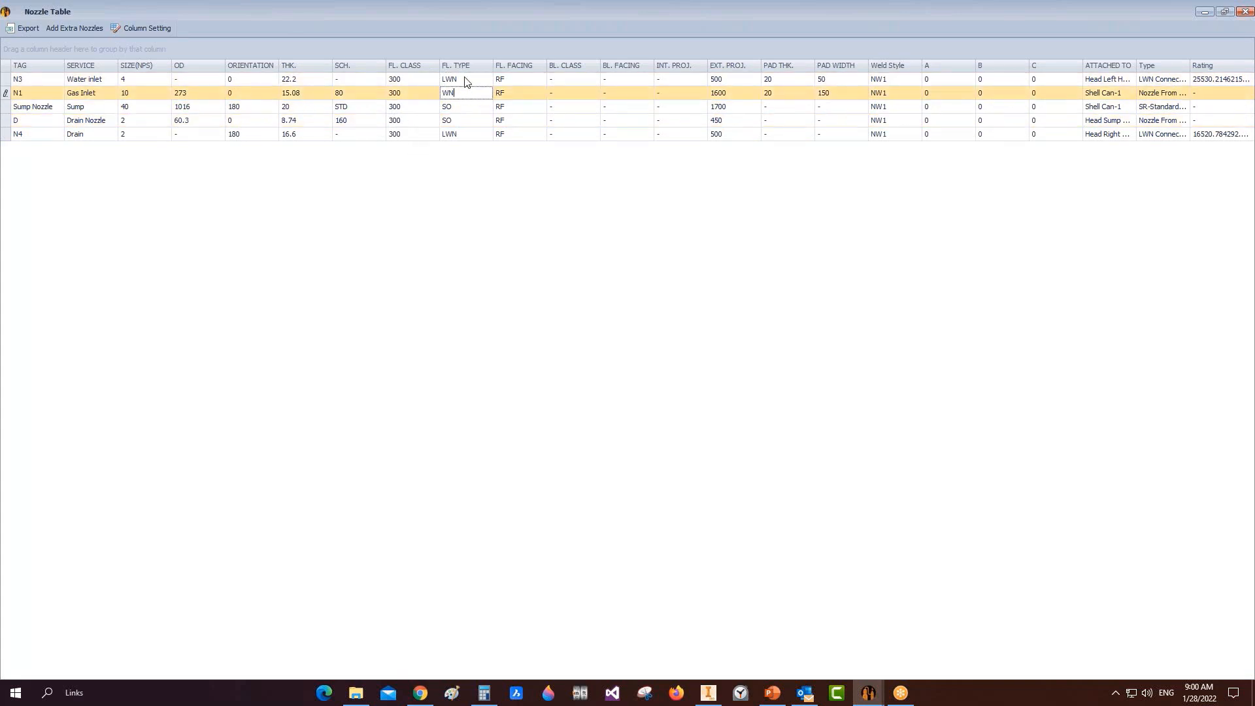
left_click(465, 79)
left_click(463, 95)
left_click(457, 108)
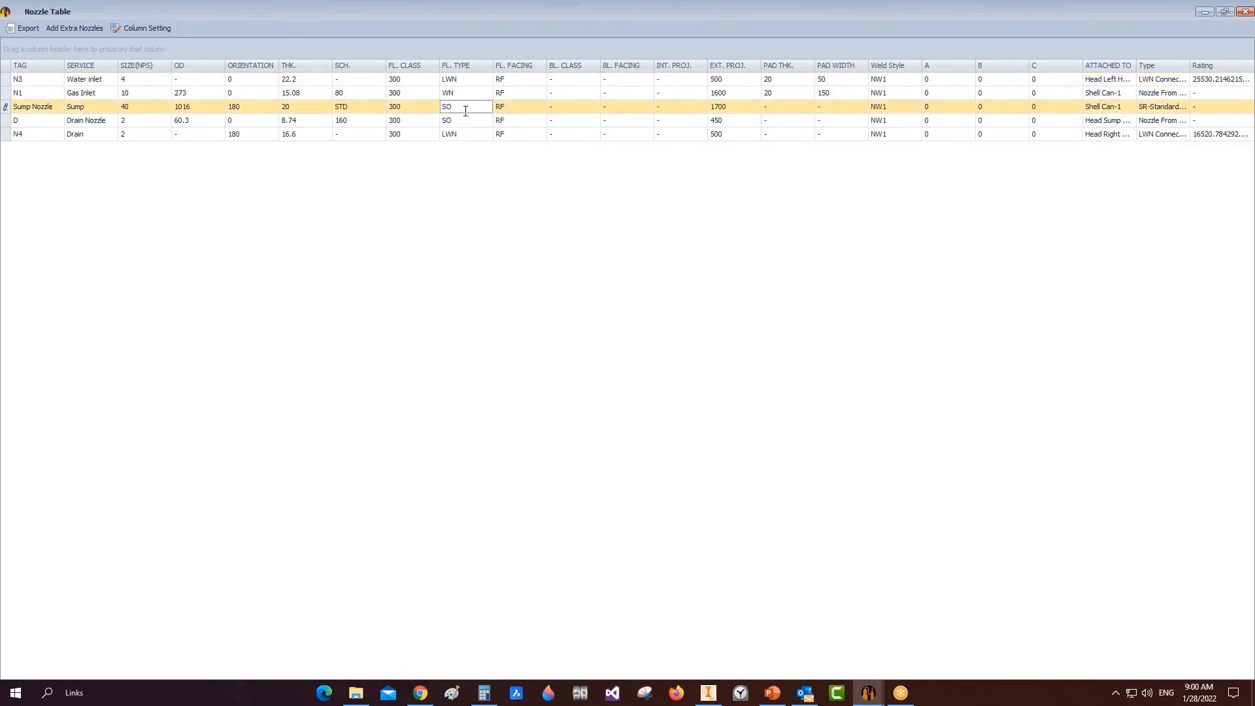
left_click(467, 134)
left_click(509, 80)
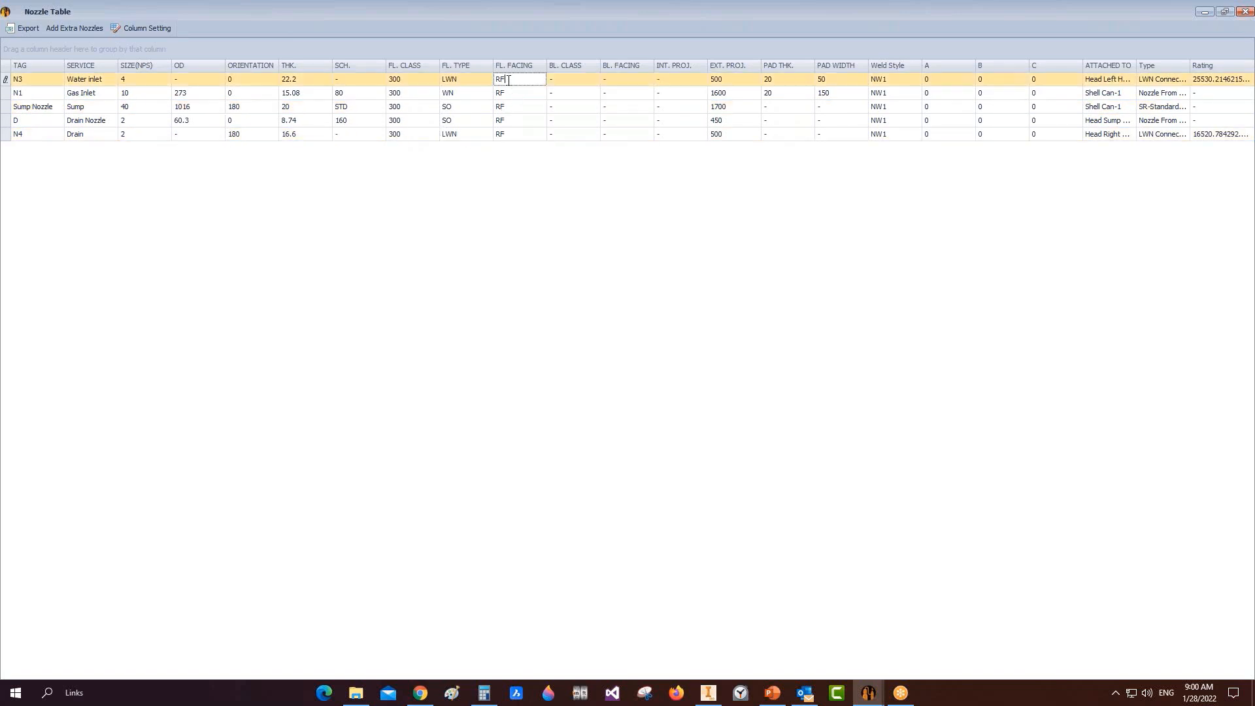
left_click(453, 109)
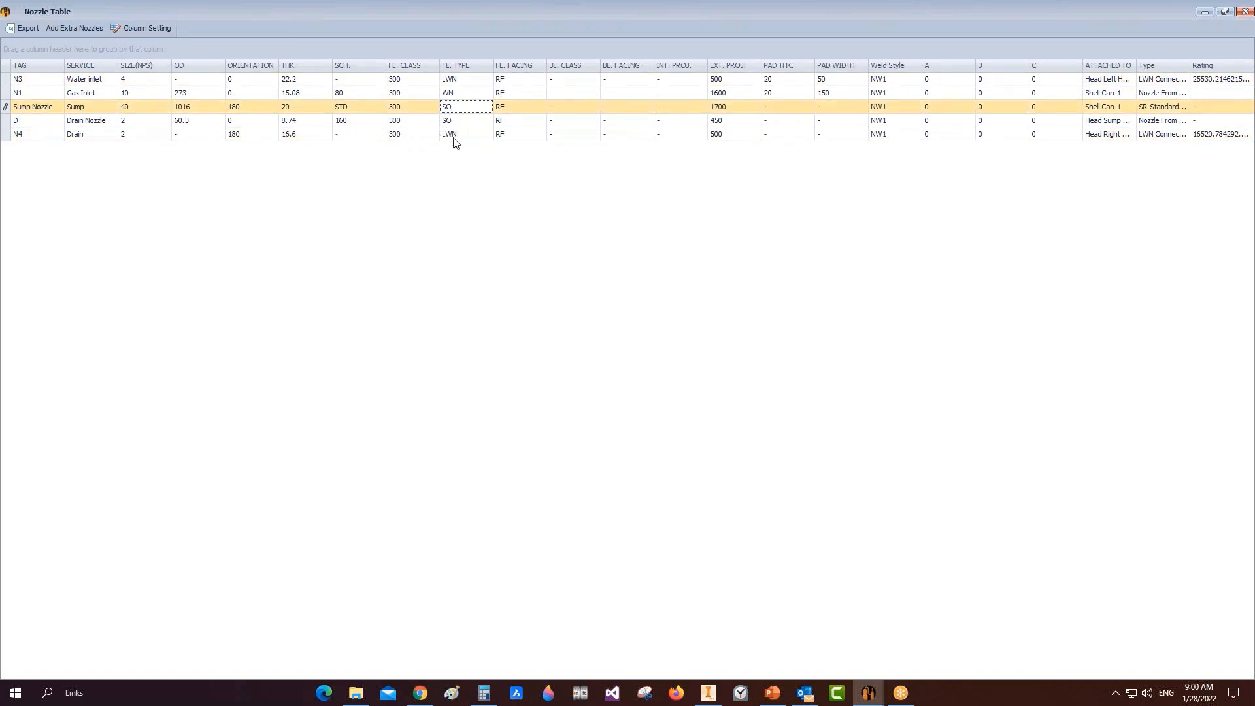
left_click(513, 81)
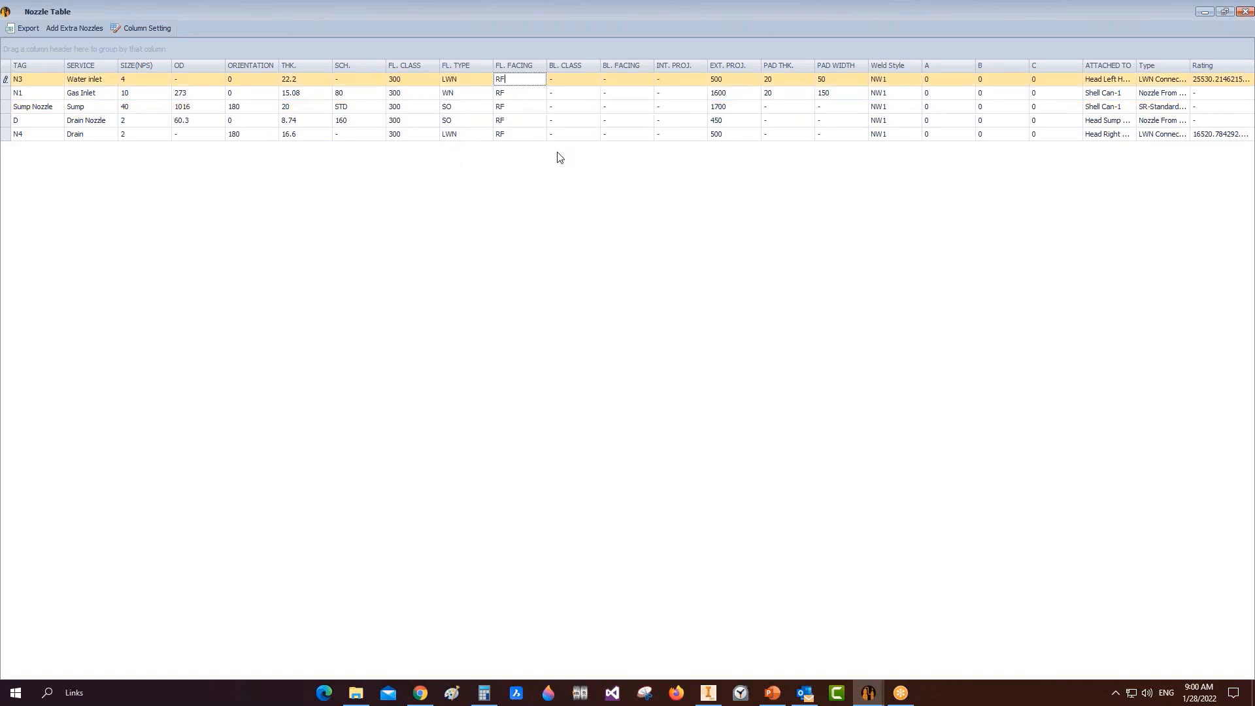
key("Tab")
key("Tab")
key("Tab")
left_click(631, 82)
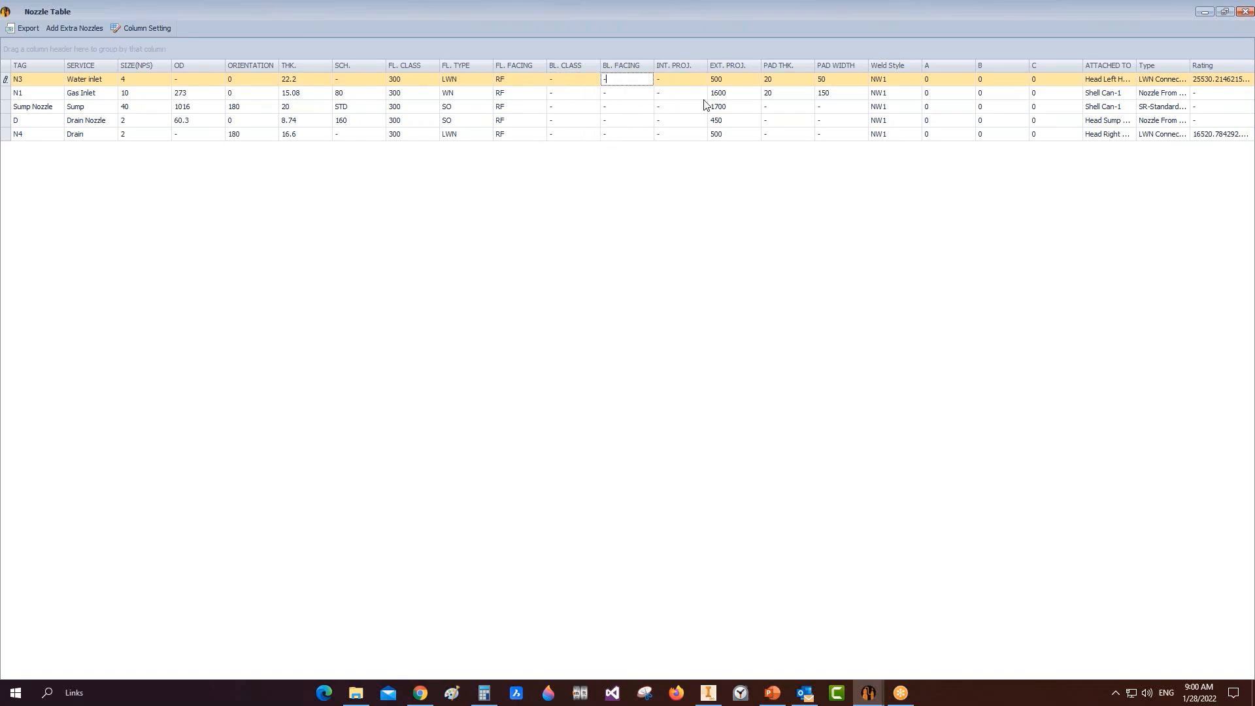
Step: Sort the nozzle table by the EXT. PROJ. column, then reverse the order
left_click(693, 83)
left_click(745, 69)
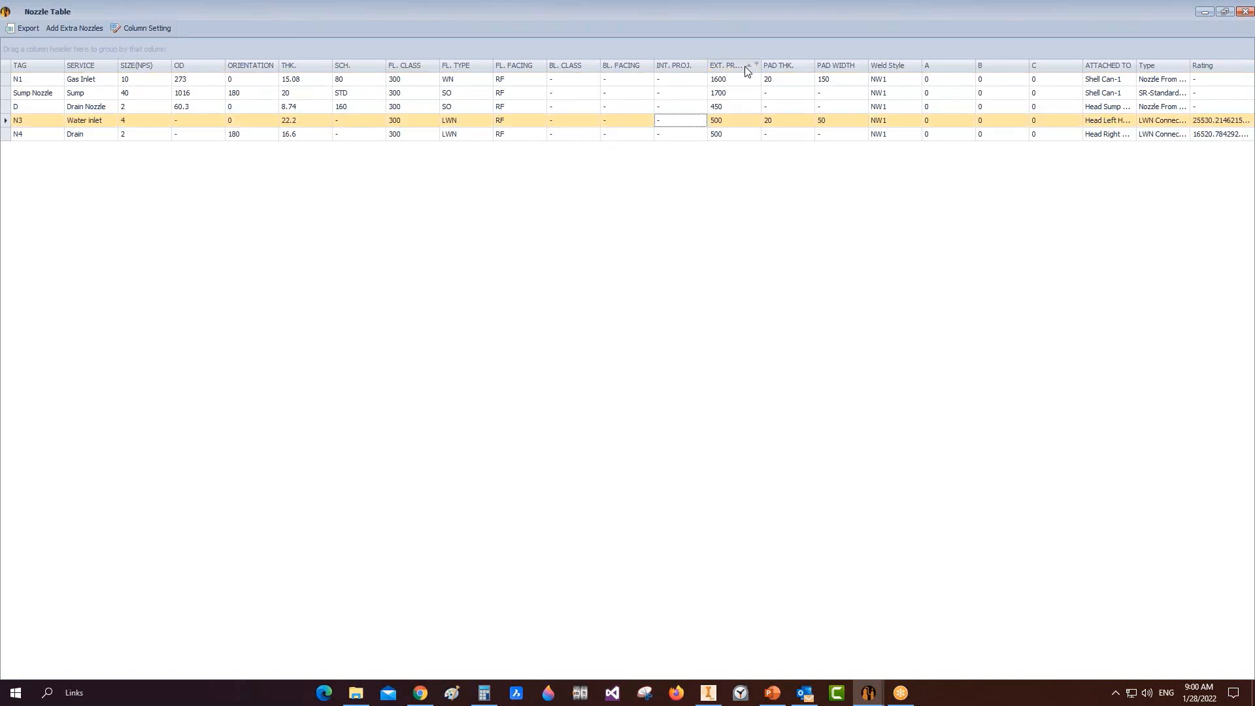
left_click(741, 69)
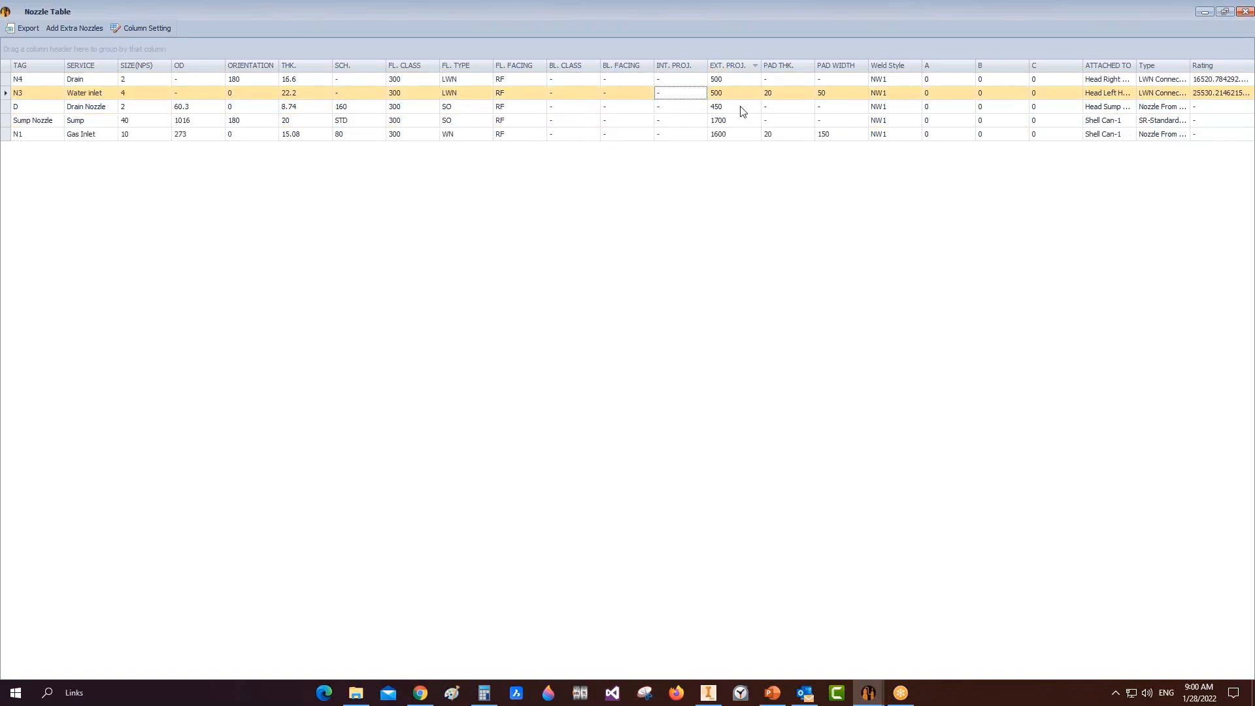
Step: Check re-pad thickness (Gas Inlet 20), pad width and weld style NW1, then close the table
left_click(789, 81)
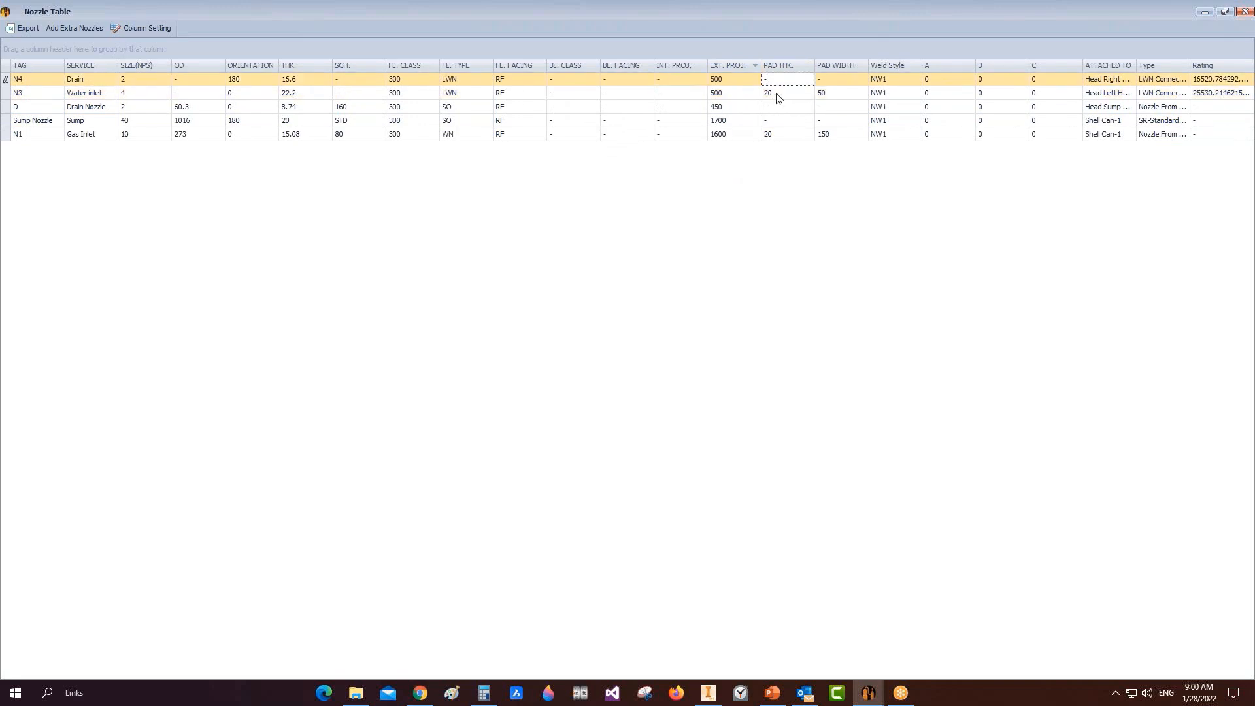
left_click(781, 97)
left_click(782, 135)
left_click(786, 97)
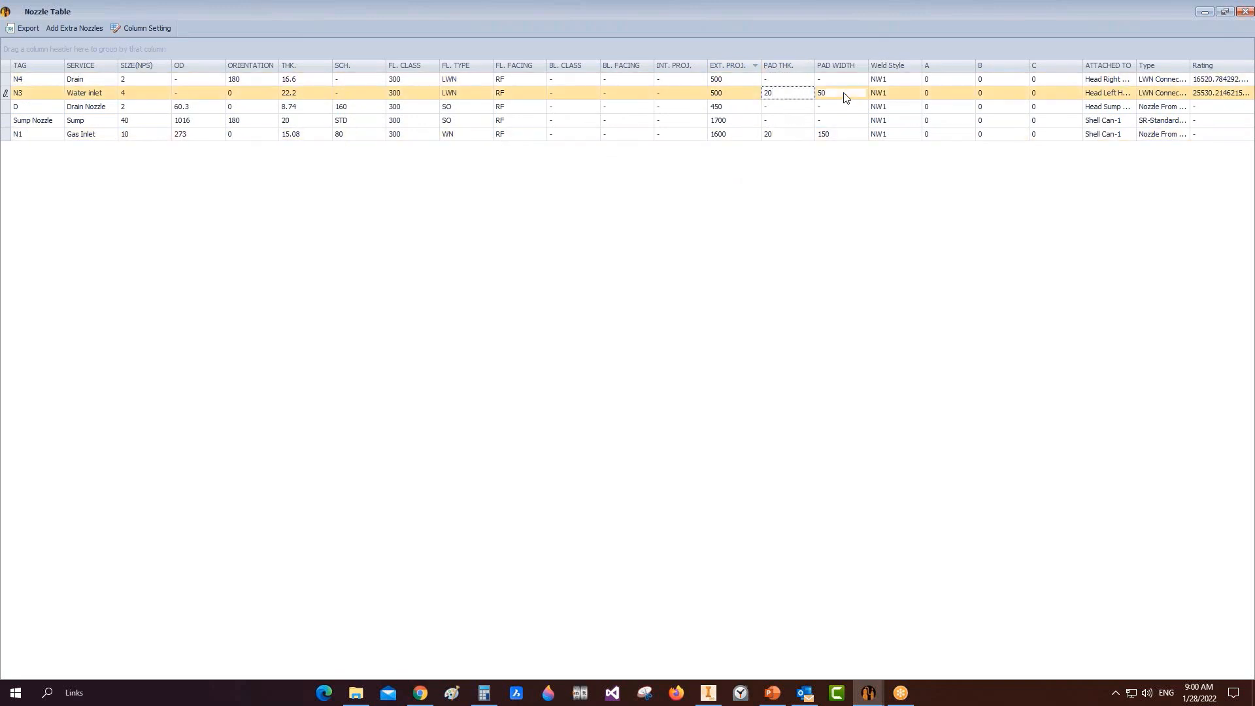
left_click(844, 95)
left_click(889, 135)
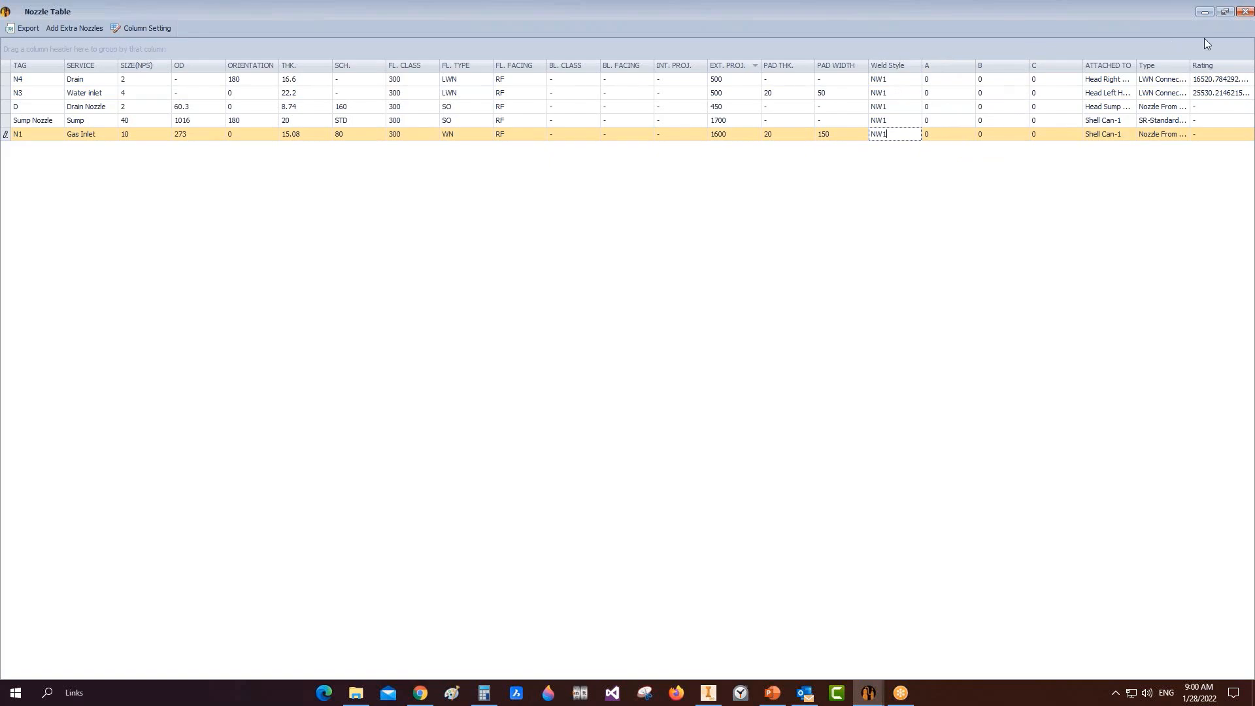
left_click(1247, 16)
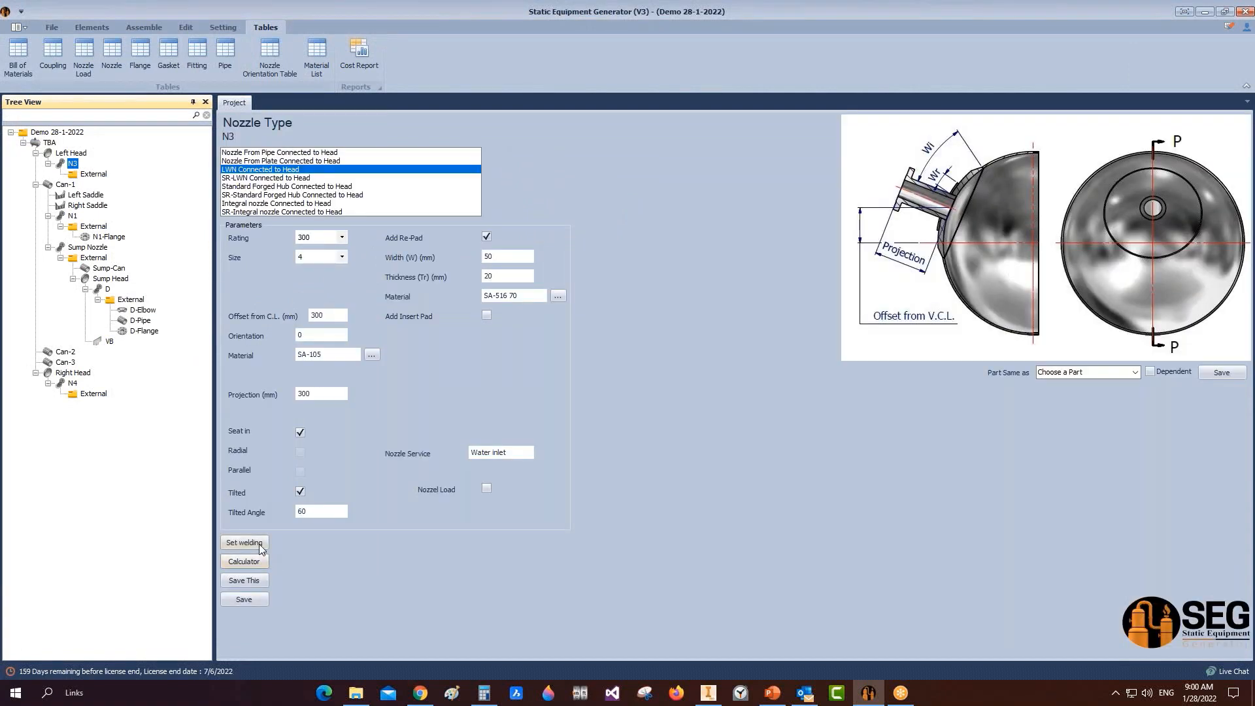
Step: Preview N3's weld details with Double V and the parent and nozzle clad options
left_click(243, 543)
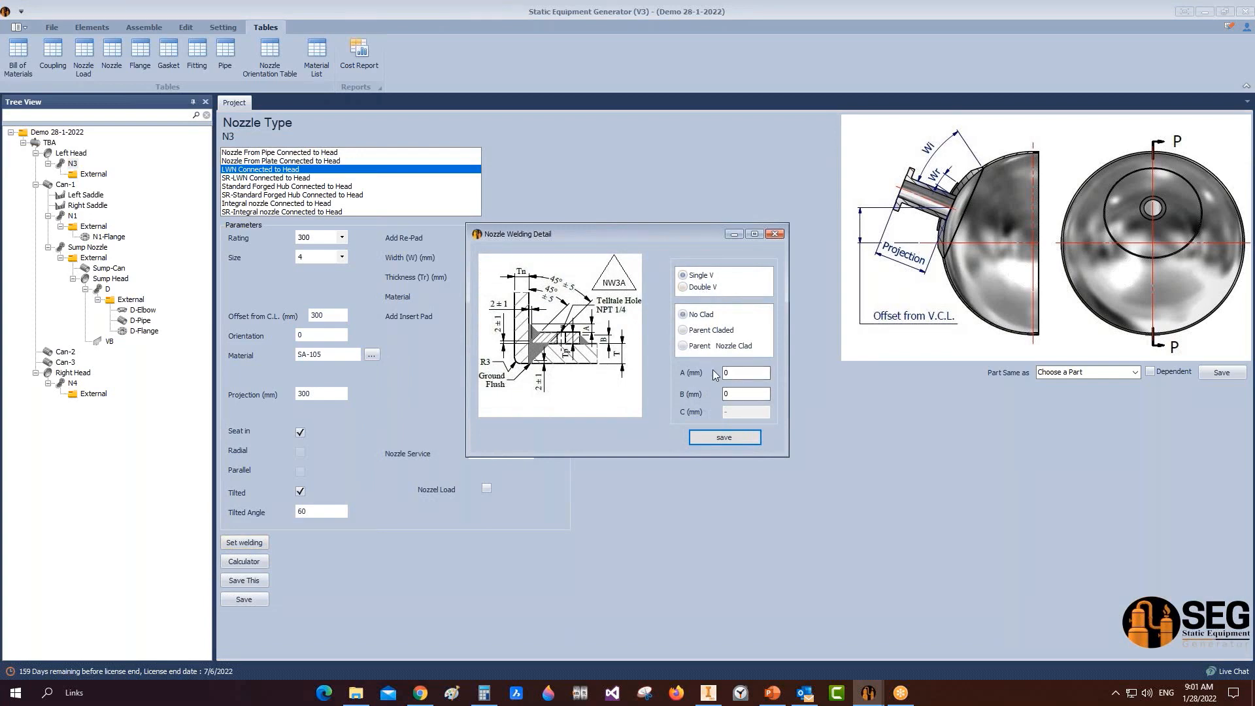
left_click(682, 288)
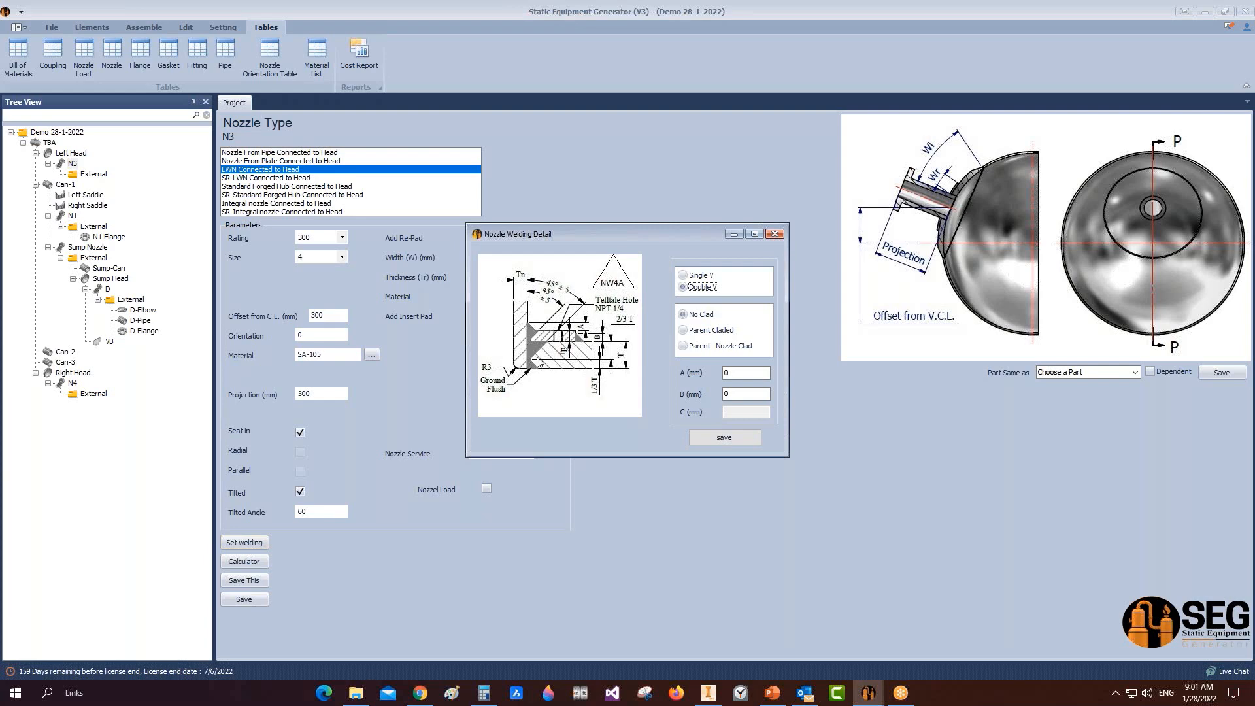
left_click(687, 332)
left_click(693, 317)
left_click(684, 330)
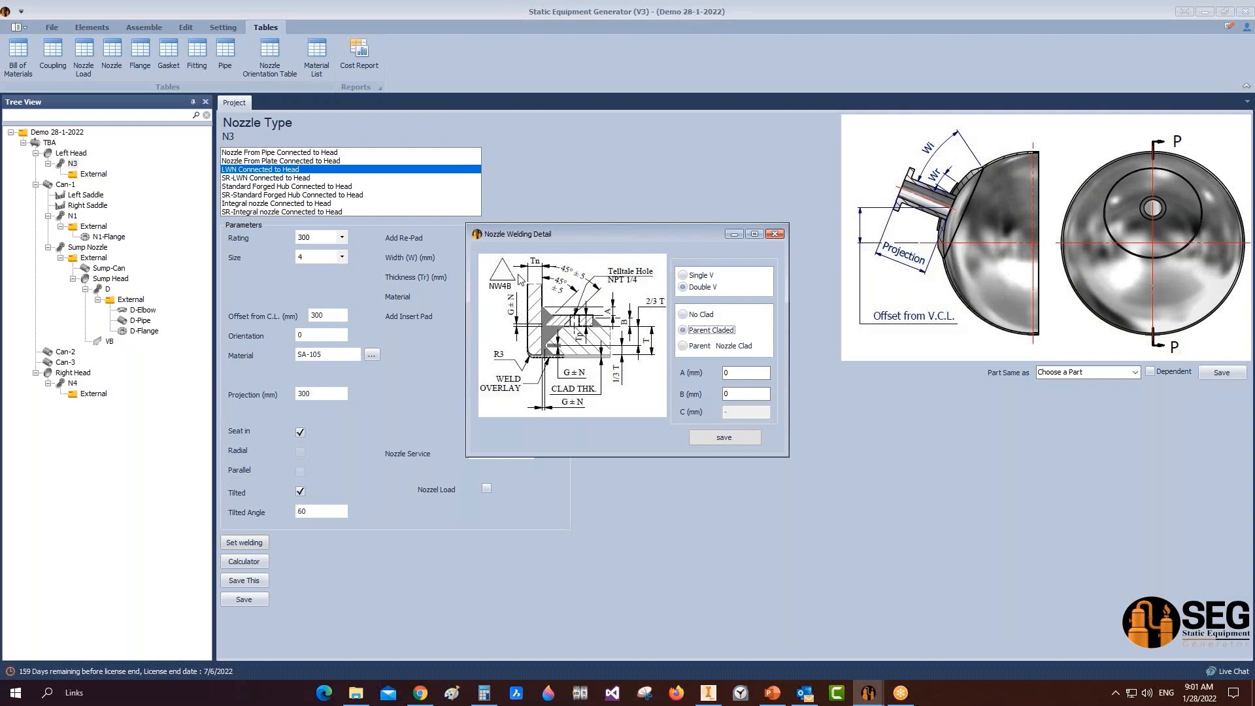
left_click(683, 346)
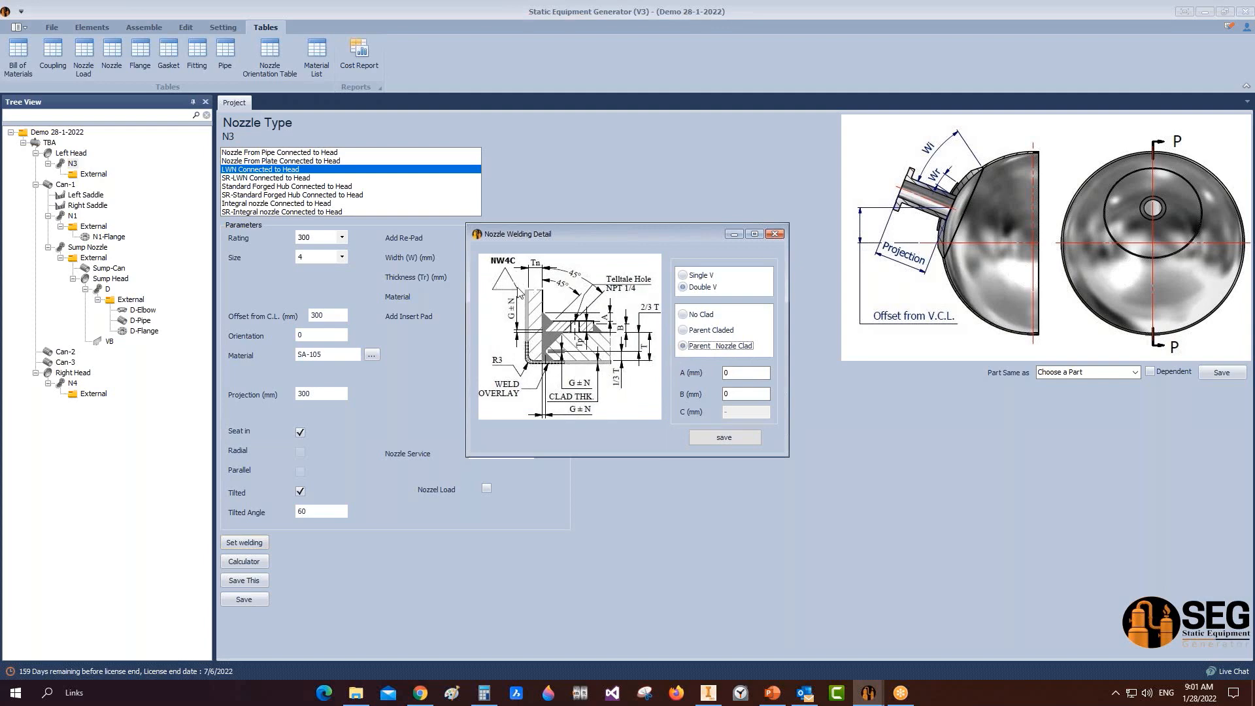
left_click(695, 318)
Step: Set N3's weld to Single V, No Clad, A 14 and B 10, and save it
left_click(695, 276)
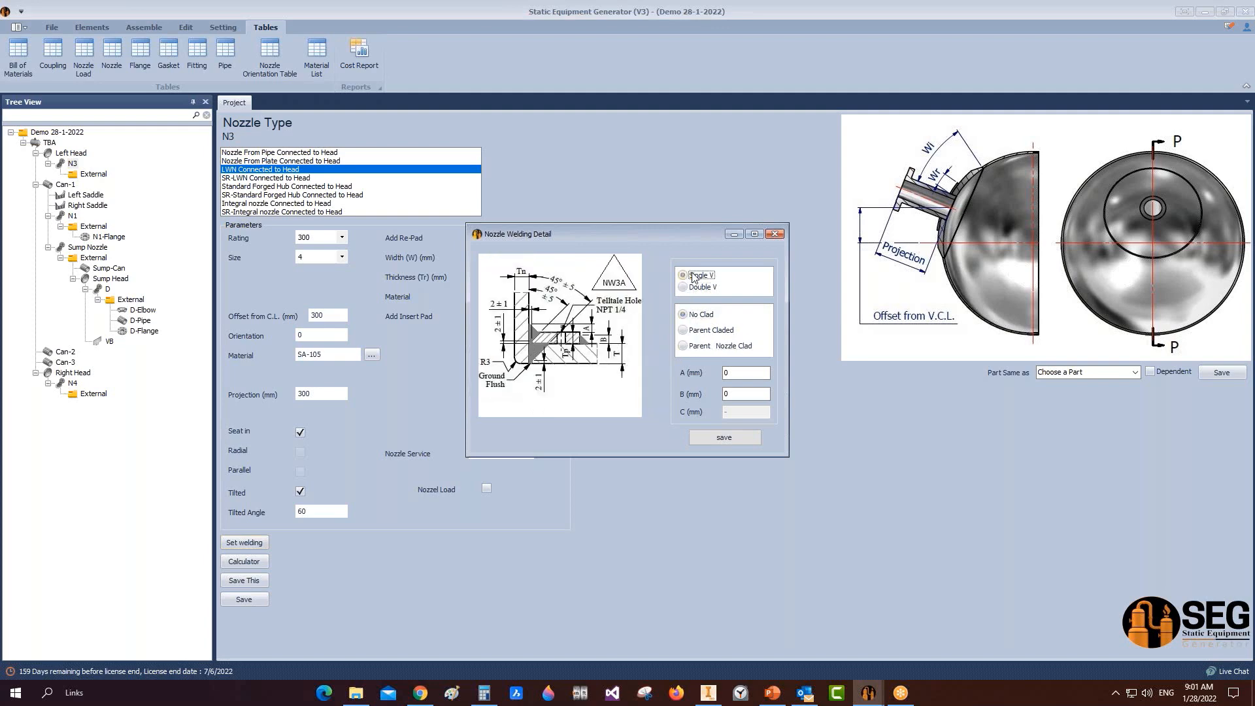
left_click(729, 378)
left_click(736, 395)
type("1")
left_click(753, 444)
left_click(113, 56)
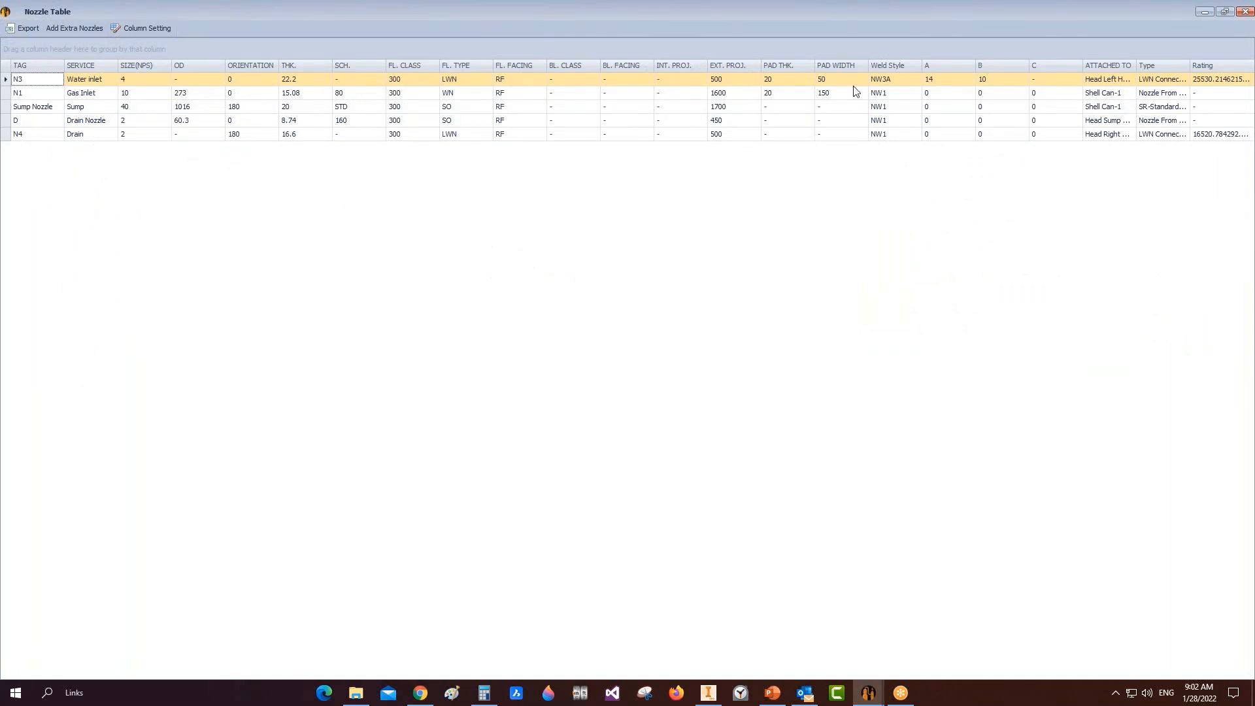
Step: Confirm N3 shows weld NW3A with A 14 and B 10 in the nozzle table, then close it
left_click(883, 80)
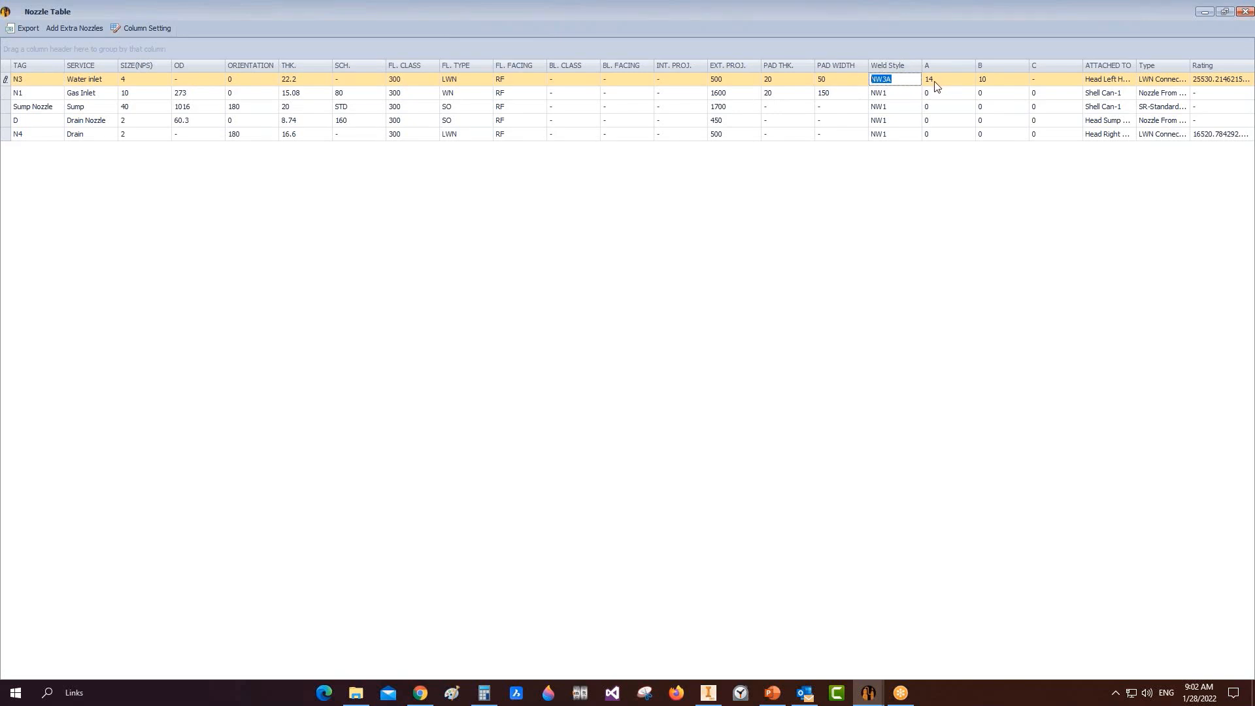
left_click(952, 80)
left_click(1004, 79)
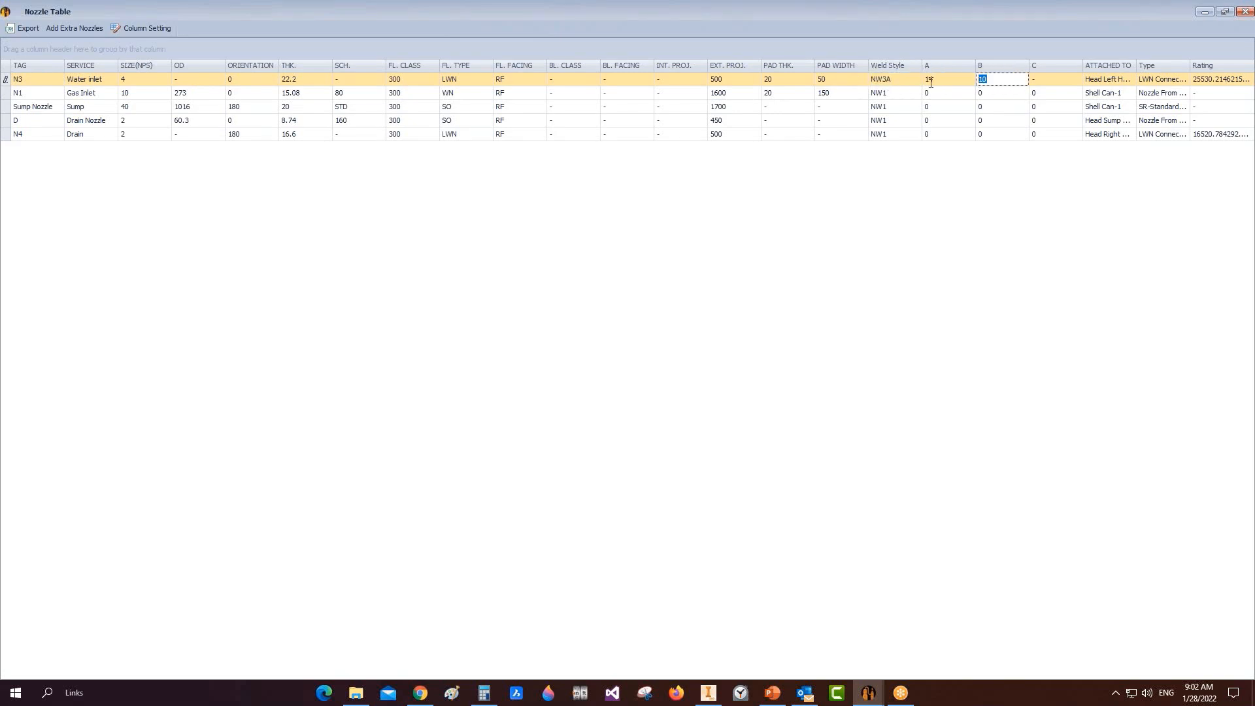
left_click(1043, 82)
left_click(1246, 14)
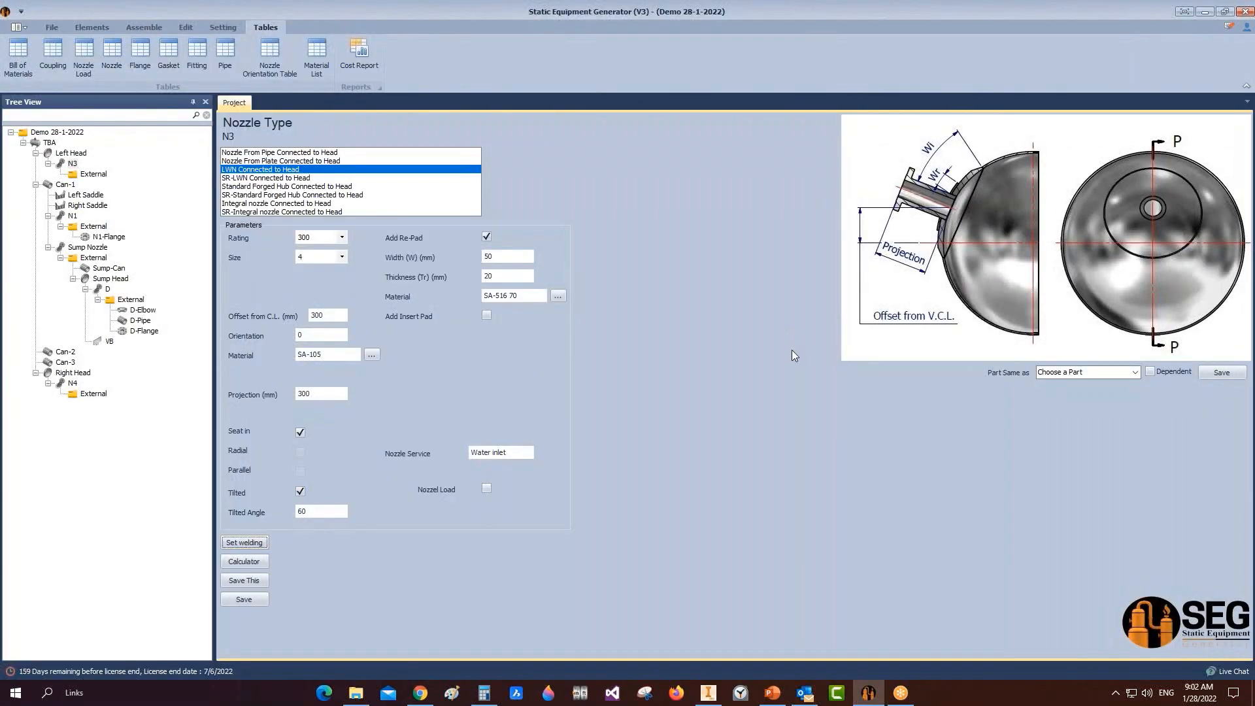
Step: Review and close the flange, gasket, fitting, coupling and empty shell nozzle loads tables
left_click(140, 53)
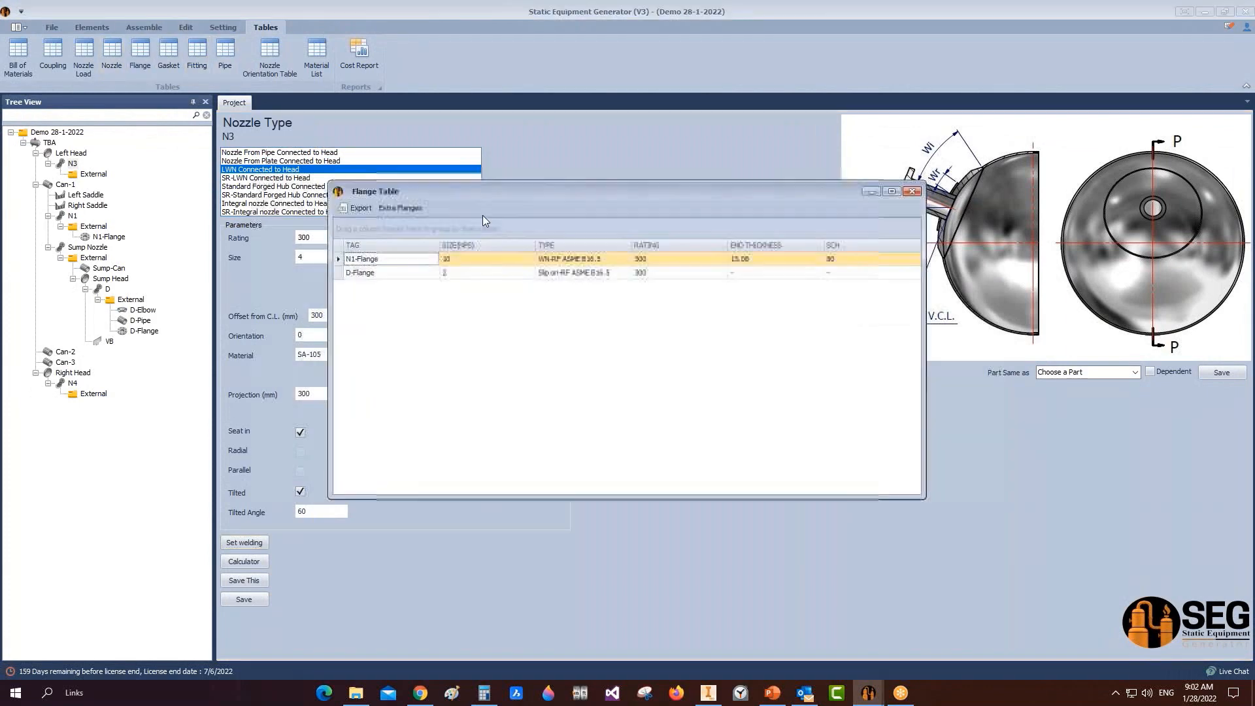
left_click(914, 192)
left_click(168, 53)
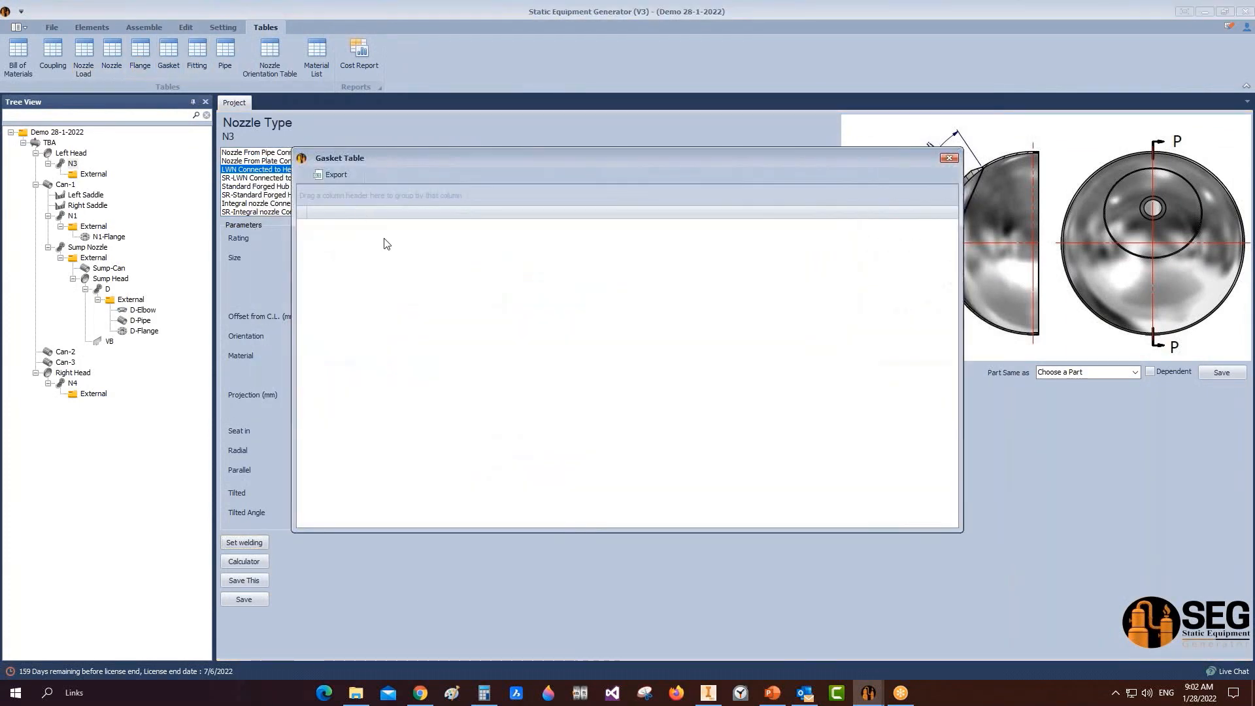
left_click(949, 158)
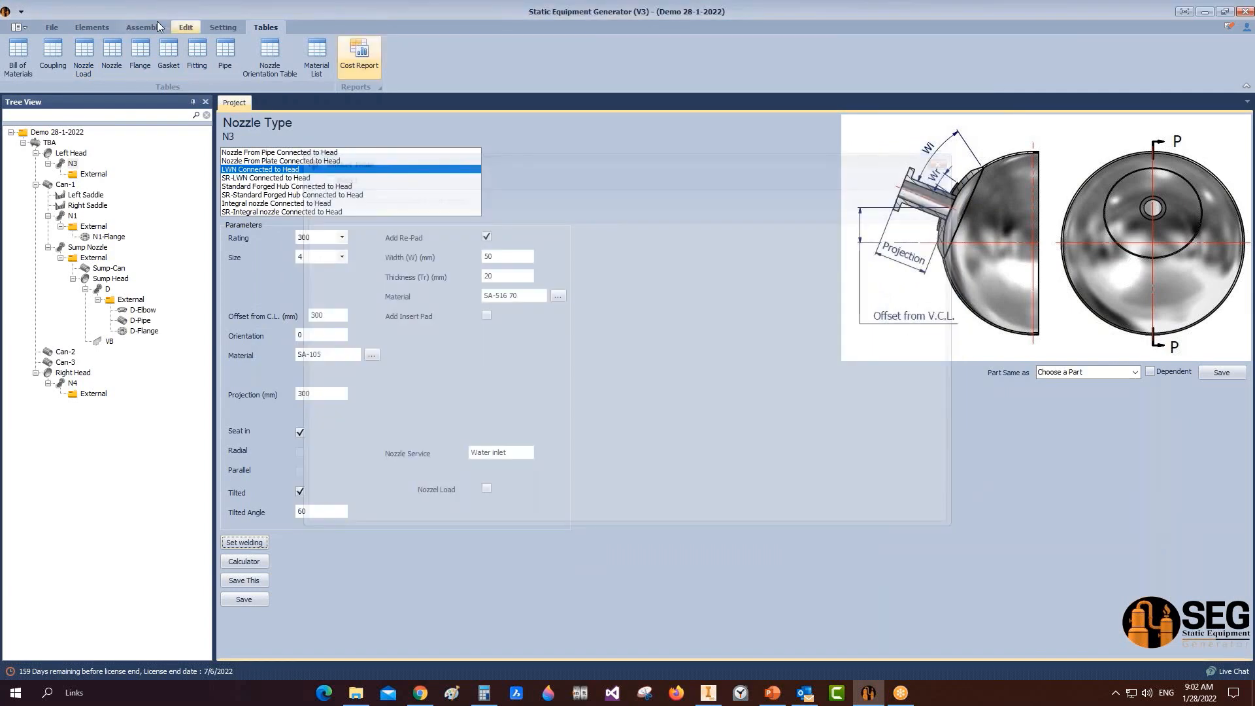
left_click(197, 52)
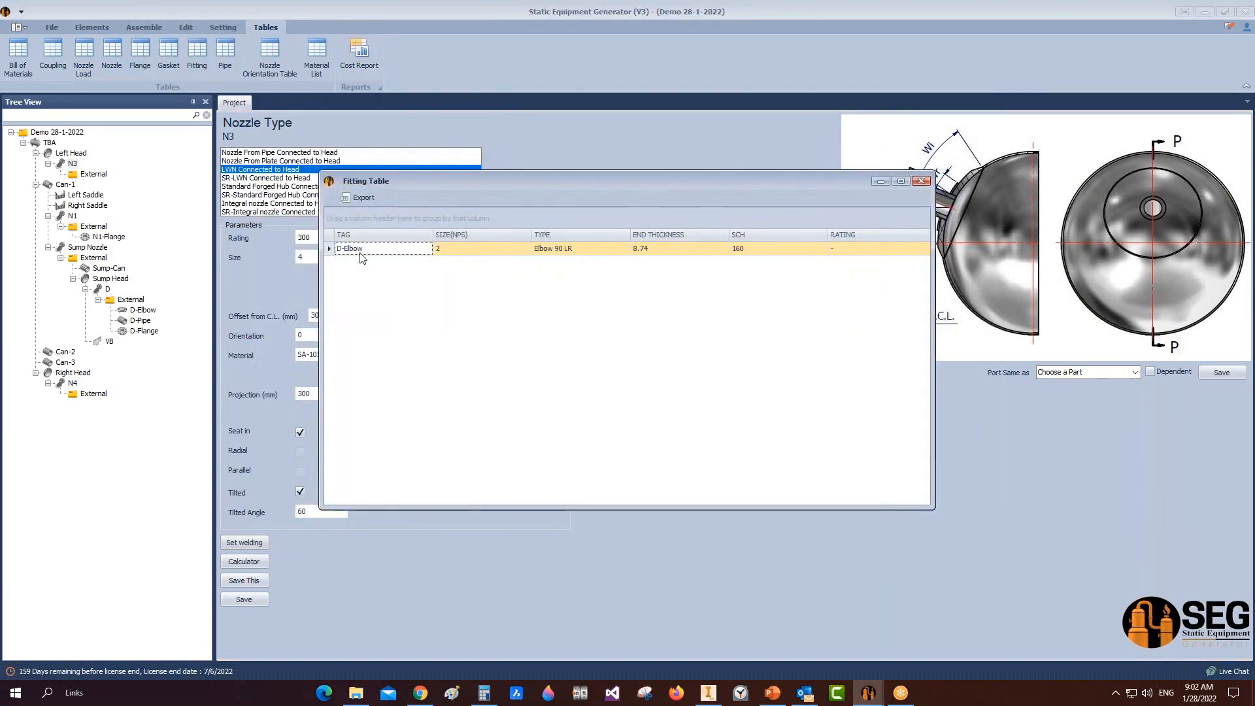
left_click(920, 182)
left_click(52, 53)
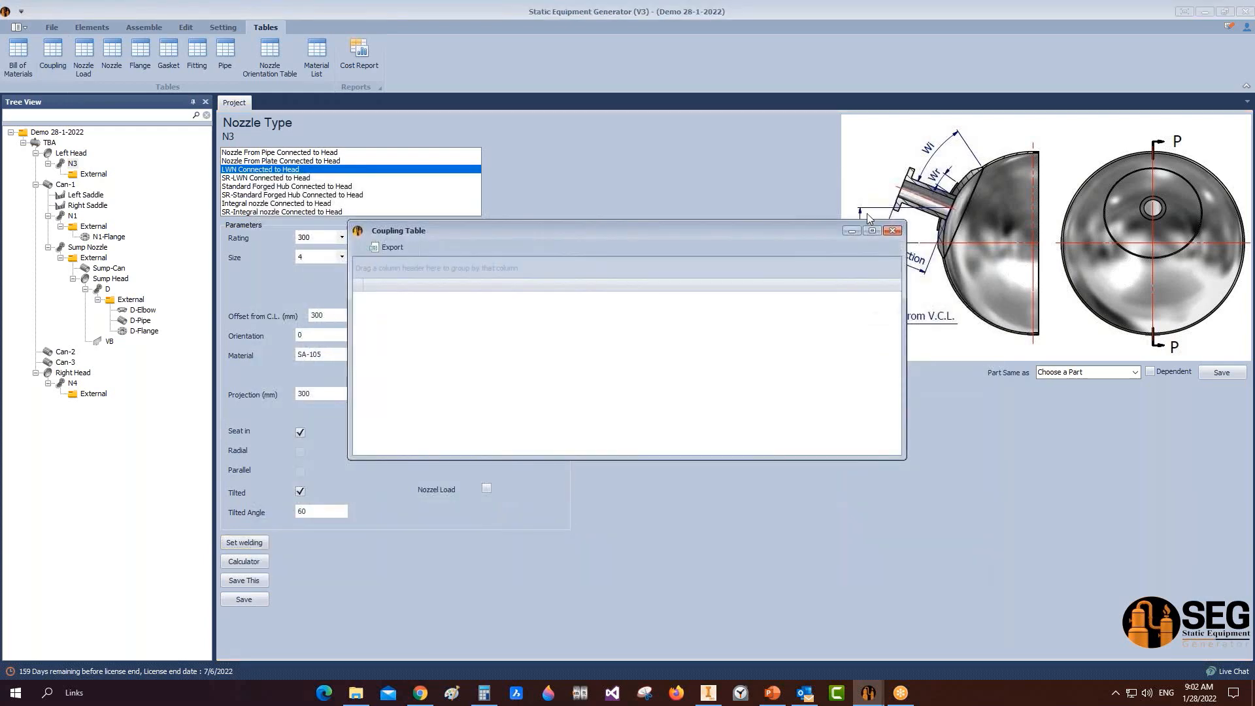
left_click(892, 230)
left_click(83, 59)
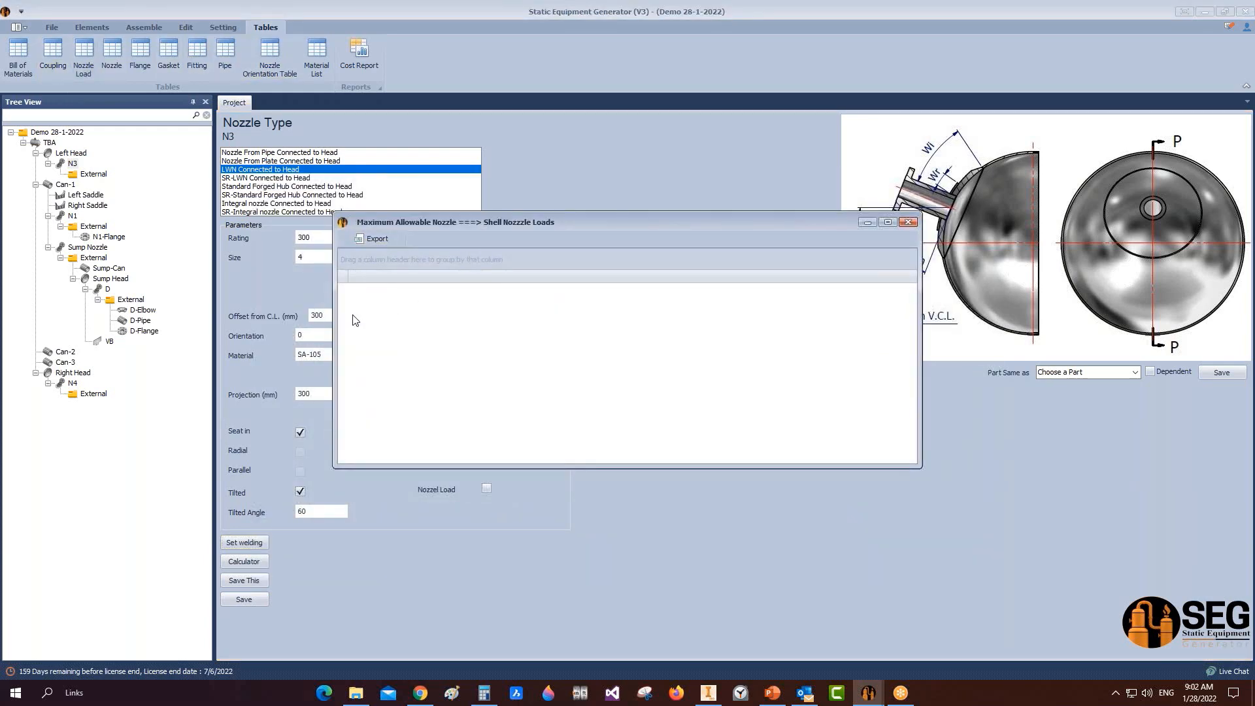
left_click(909, 222)
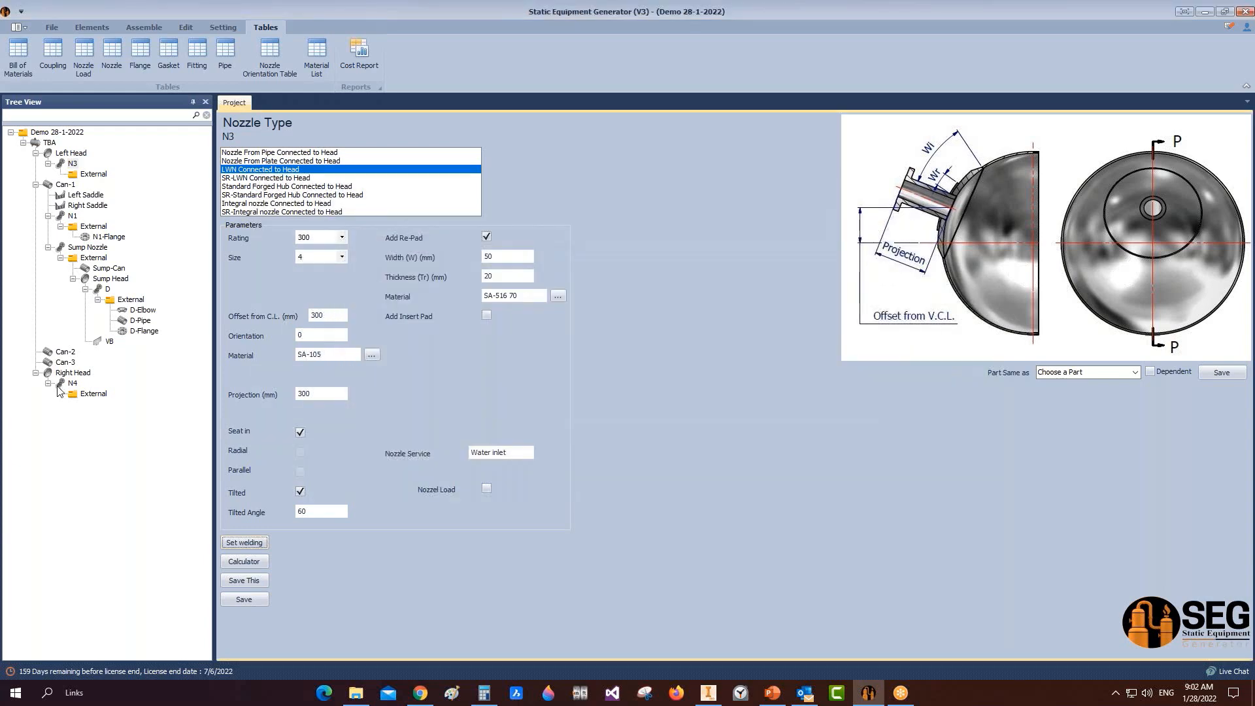
Step: Enable Nozzel Load on N4 and enter forces P 10, Vc 20 and Vl 20
left_click(72, 383)
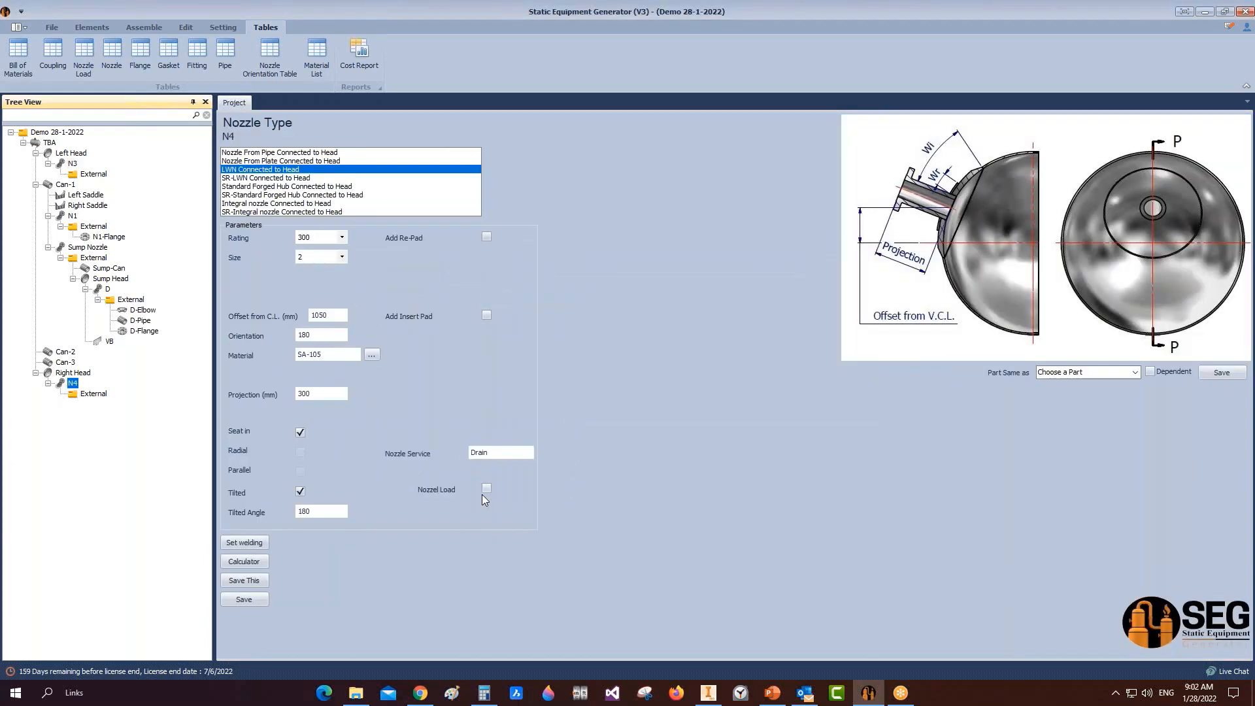
left_click(485, 488)
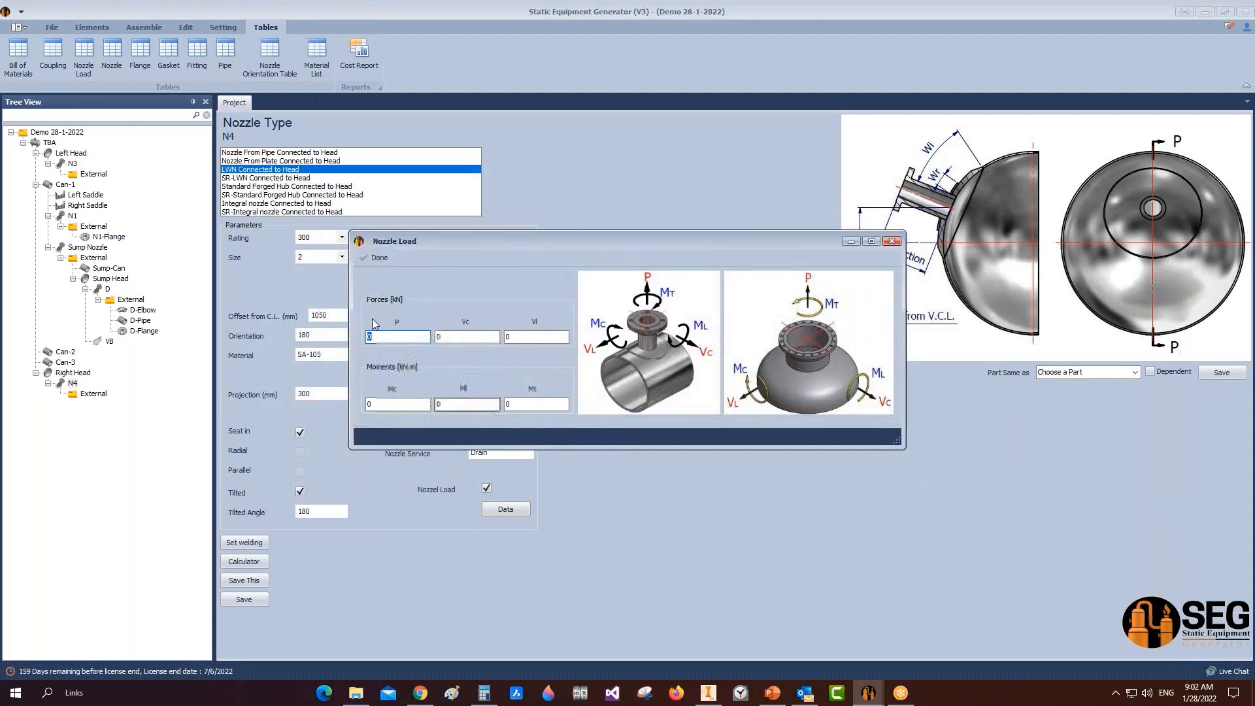
type("1")
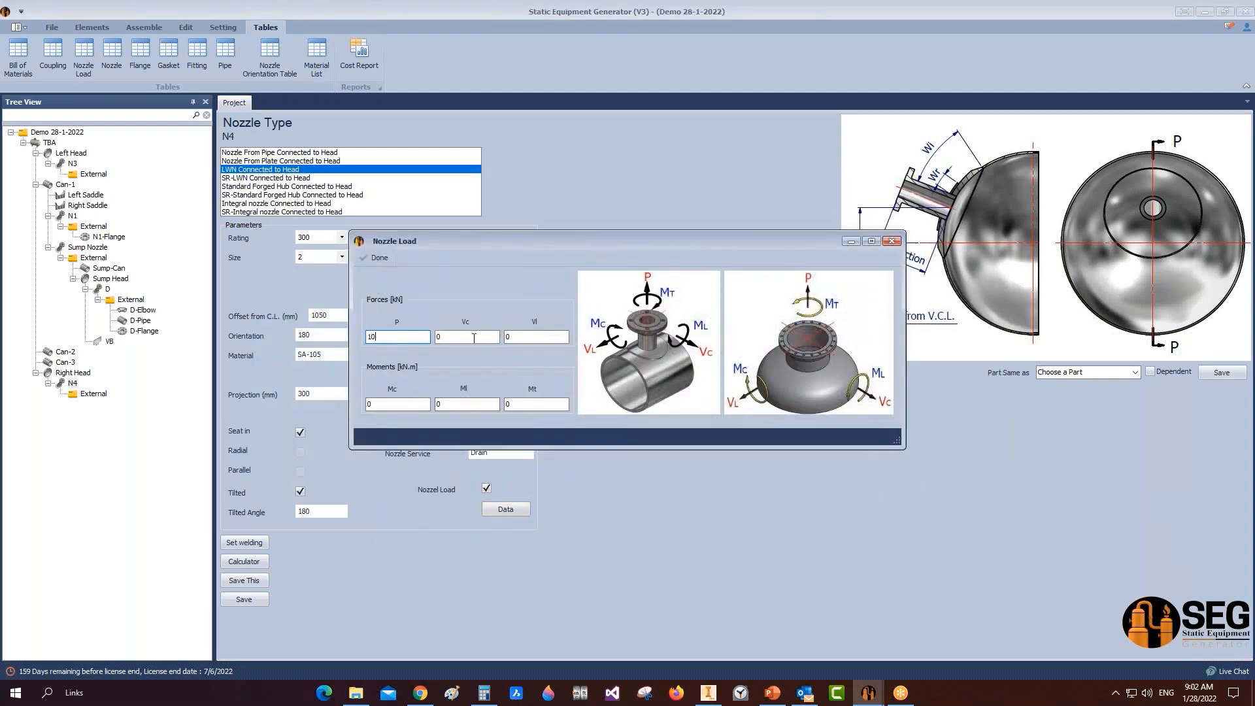
type("0")
left_click(474, 337)
type("20")
key("Tab")
type("2")
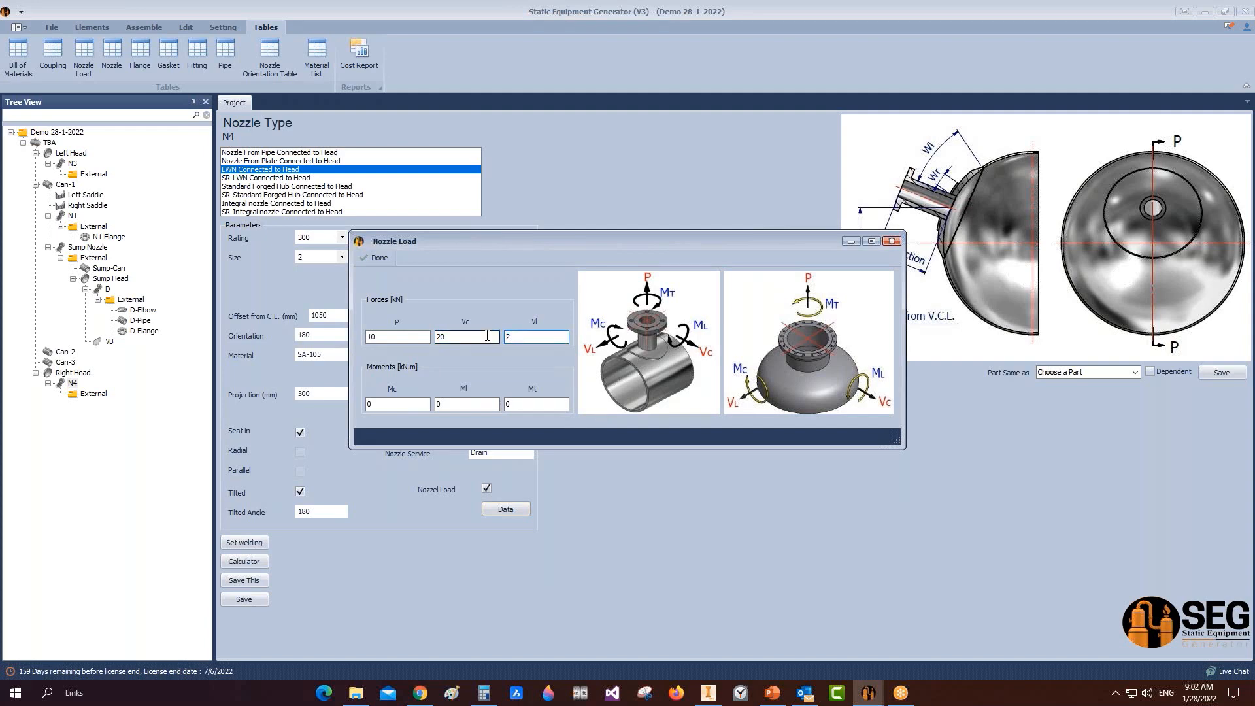
type("0")
Step: Enter moments Mc 5, Ml 4 and Mt 4, confirm, and show the nozzle load table
key("Tab")
type("5")
left_click(474, 404)
type("4")
key("Tab")
left_click(364, 256)
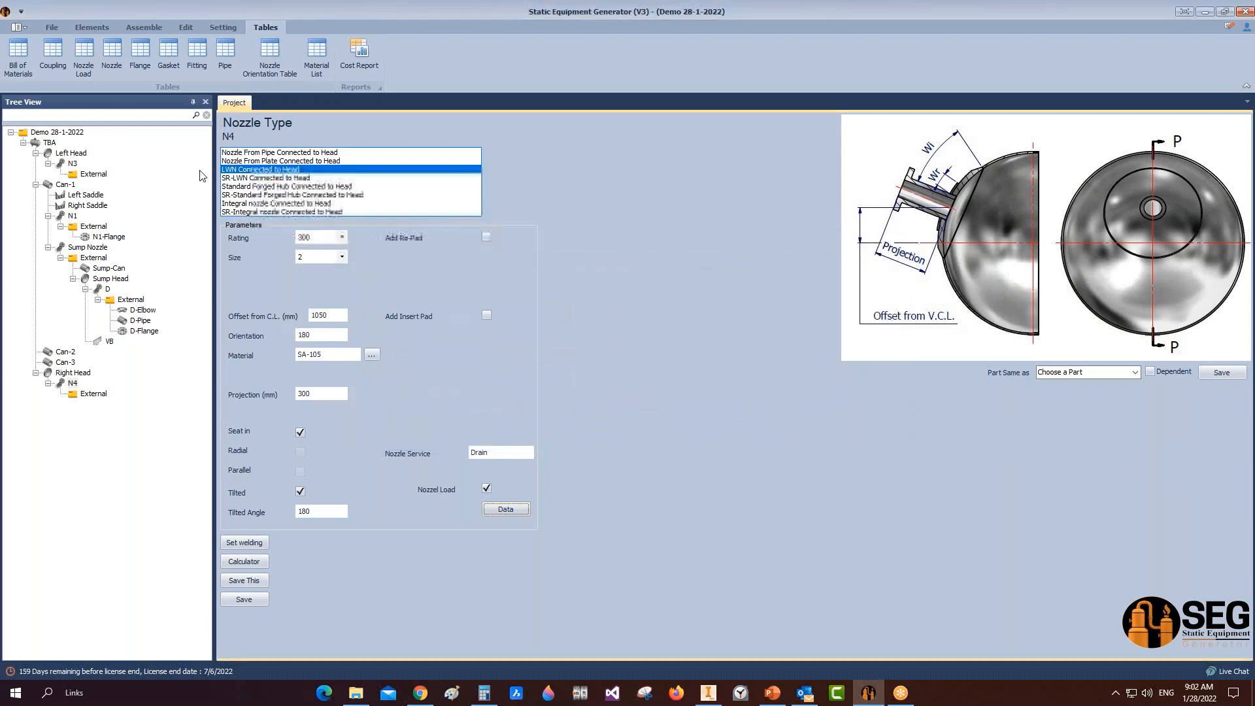
left_click(73, 67)
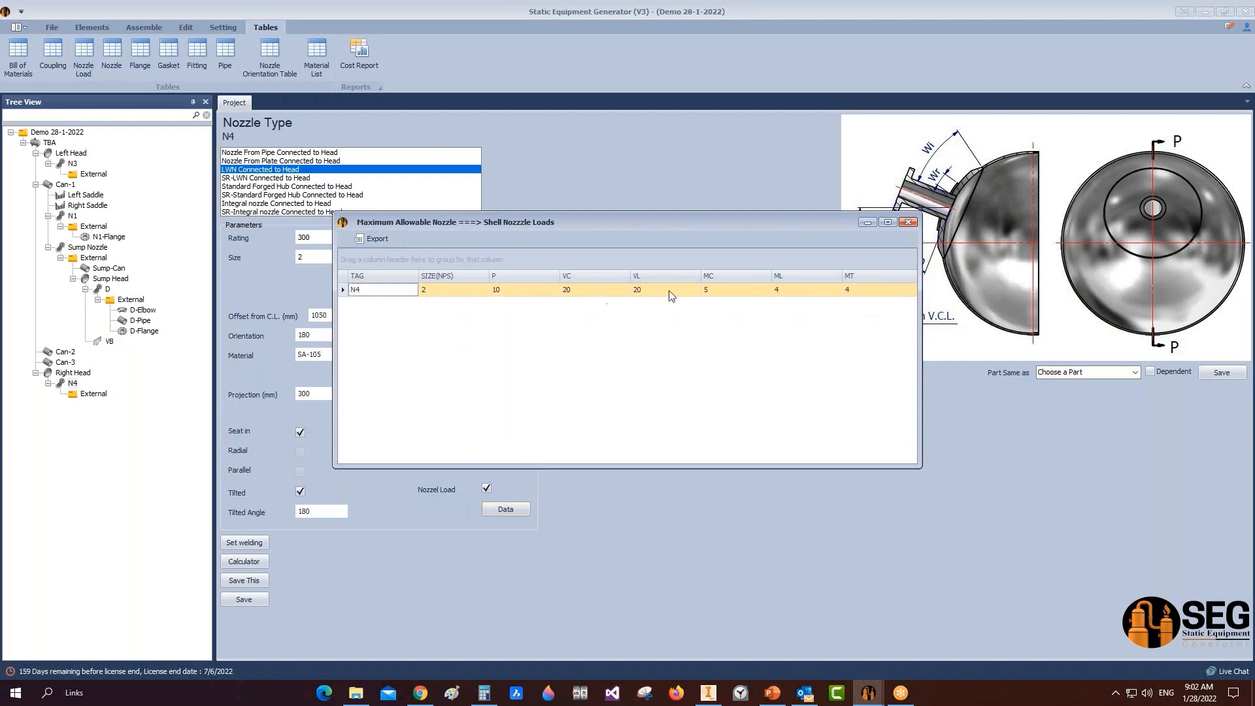
Step: Close the loads table and run Update Item No. to renumber all vessel parts
left_click(909, 222)
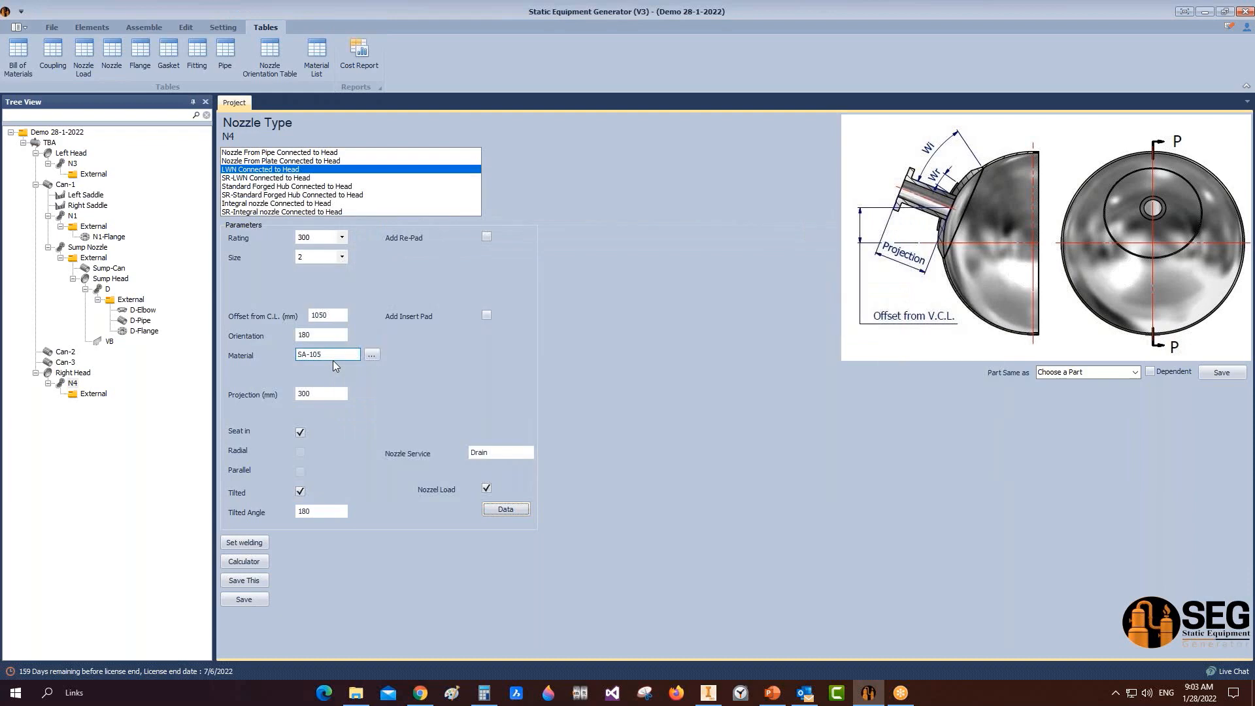
left_click(230, 30)
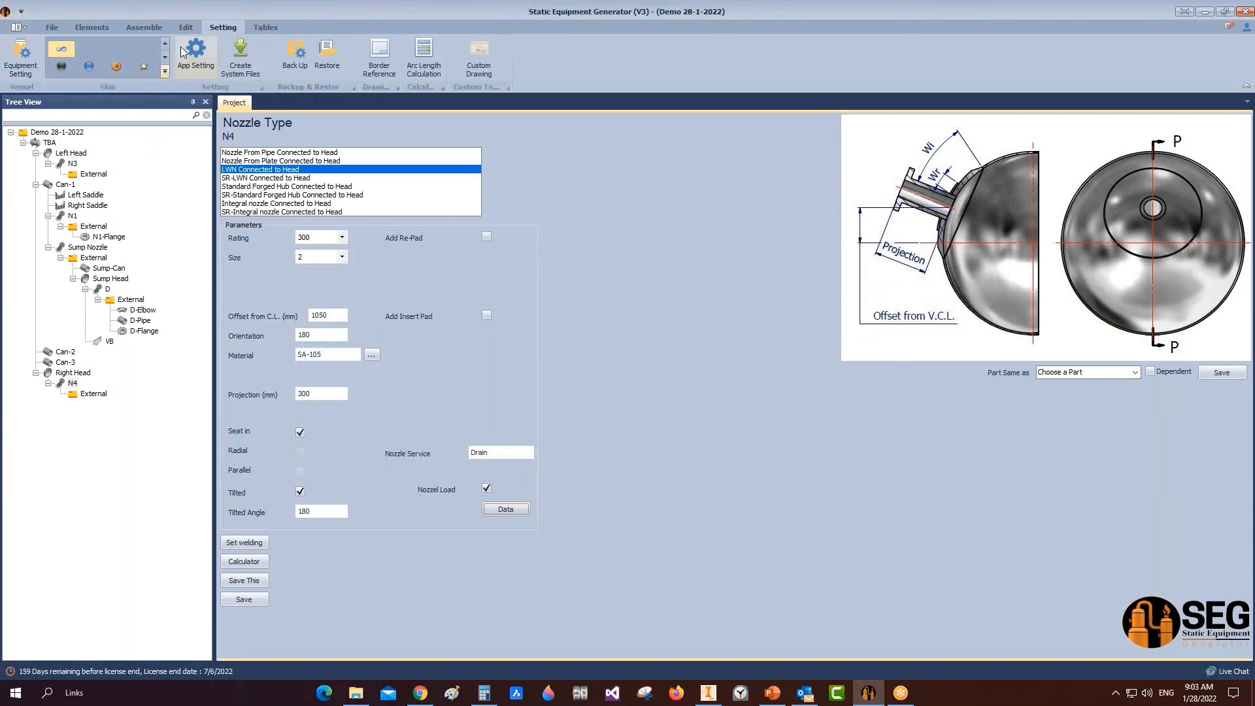
left_click(145, 29)
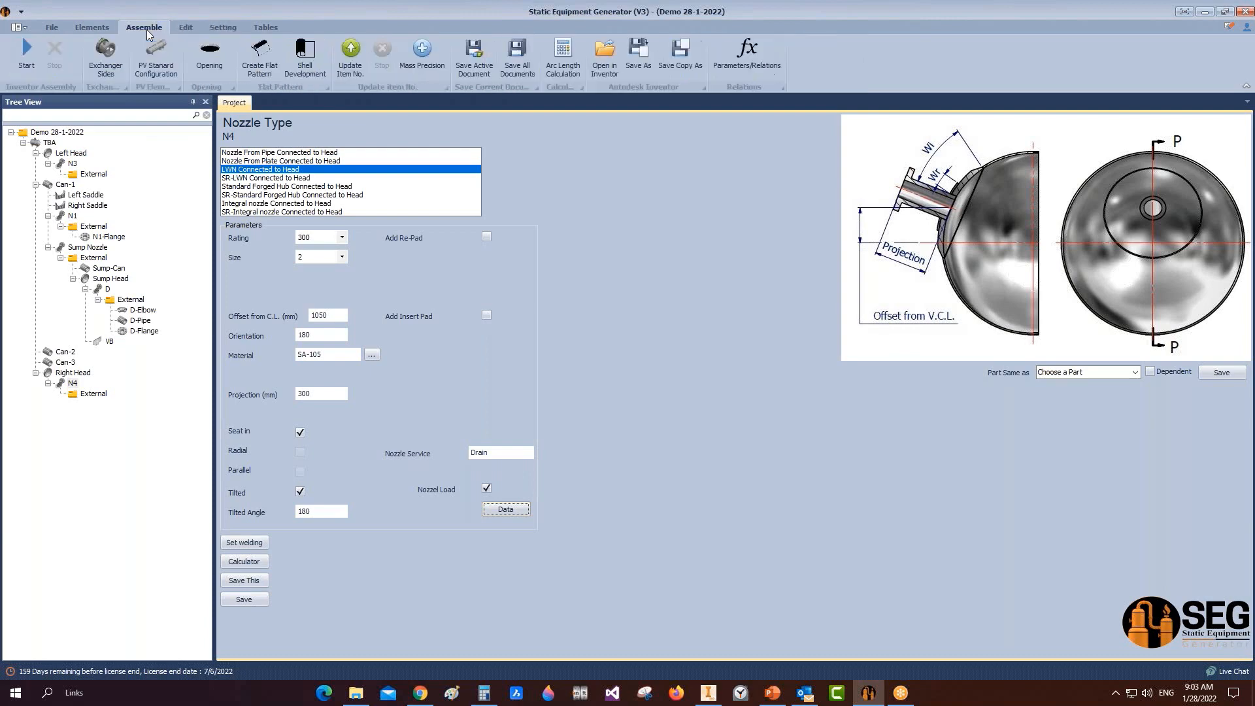
left_click(350, 64)
left_click(266, 26)
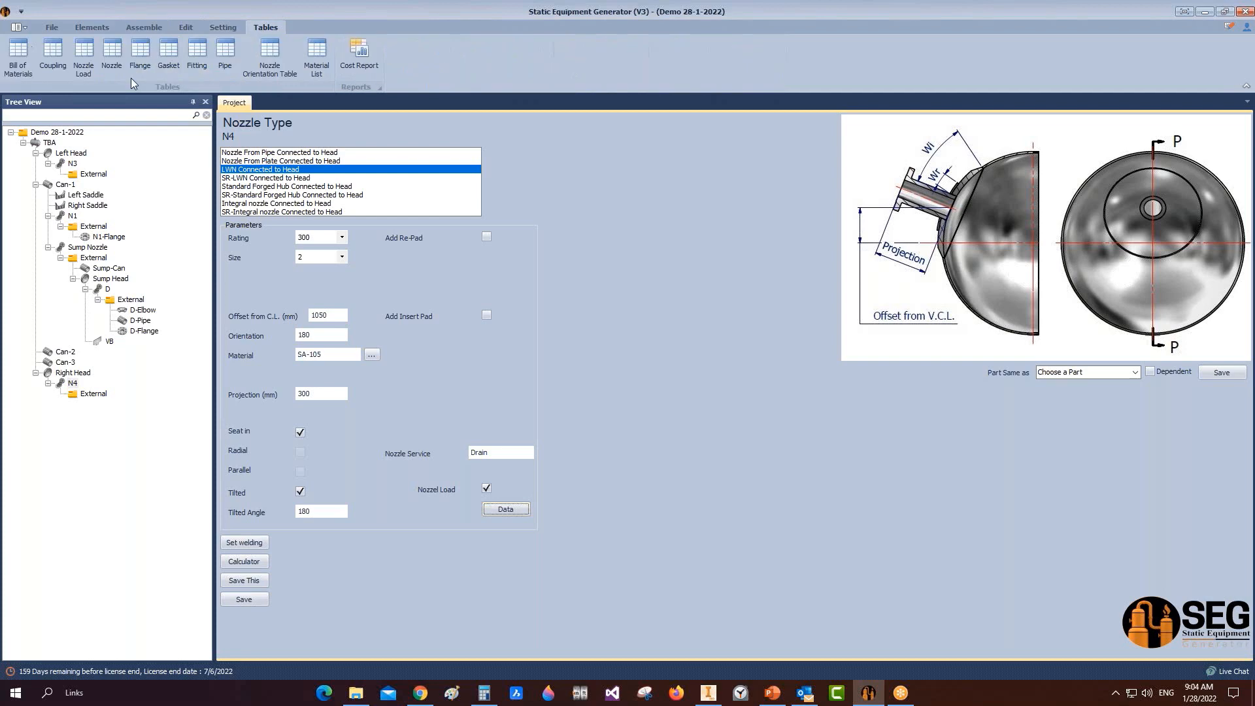
left_click(8, 68)
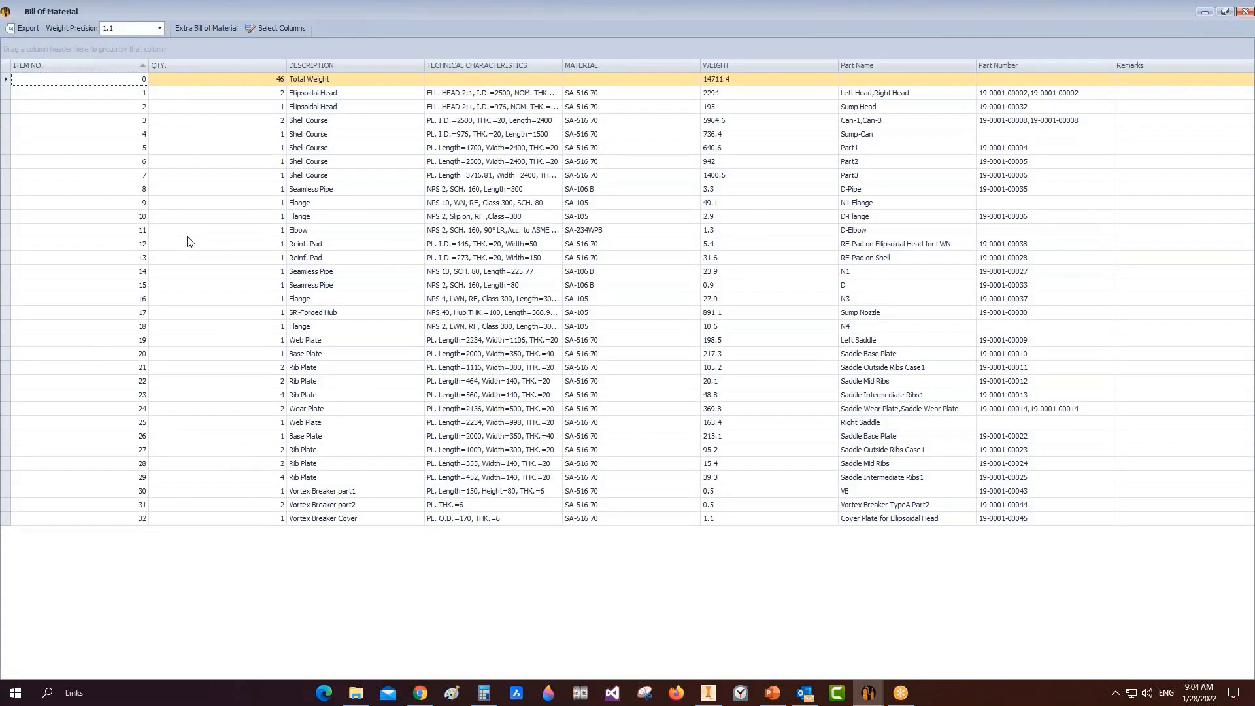
left_click(334, 191)
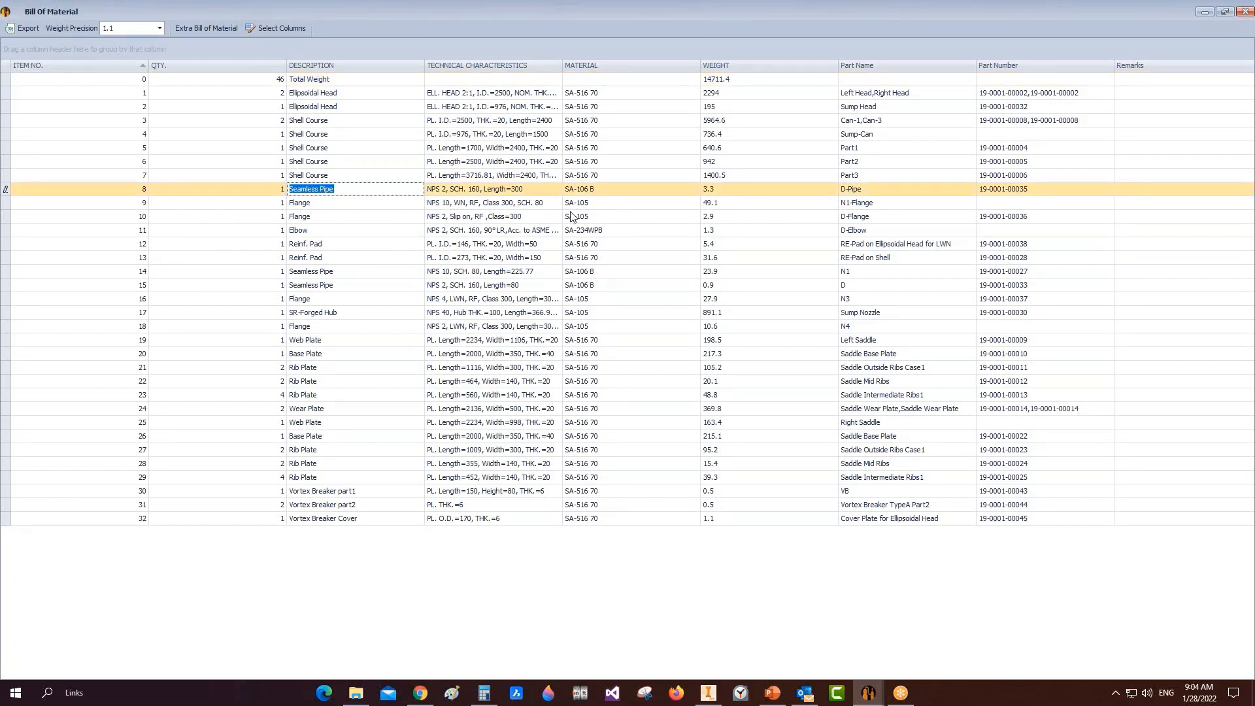
left_click(849, 189)
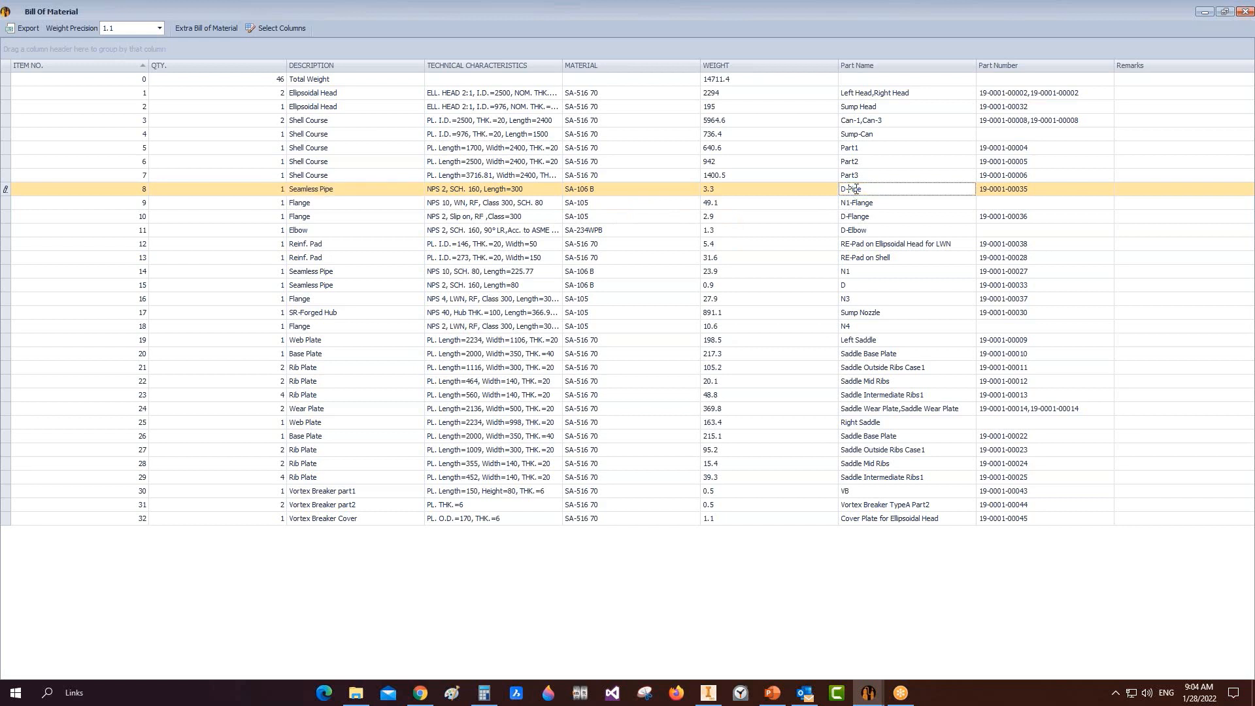
mouse_move(850, 189)
left_mouse_down()
mouse_move(865, 189)
mouse_move(839, 190)
left_mouse_up()
left_click(118, 191)
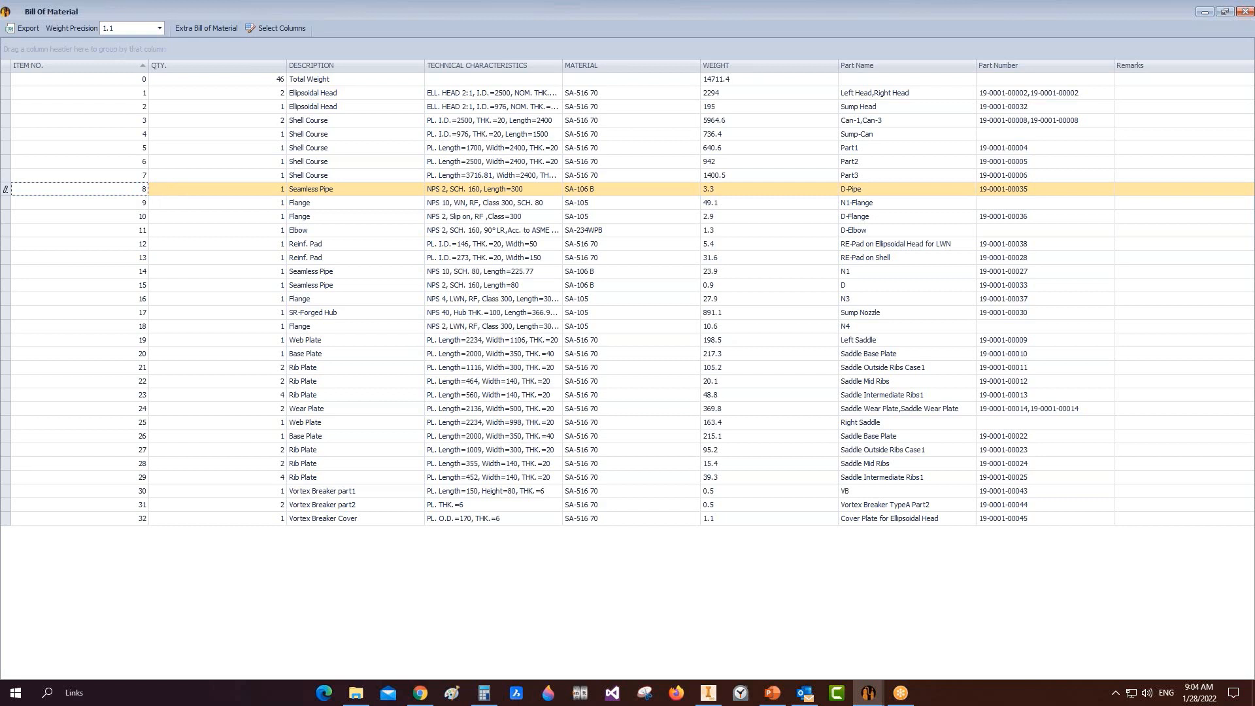
left_click(1245, 11)
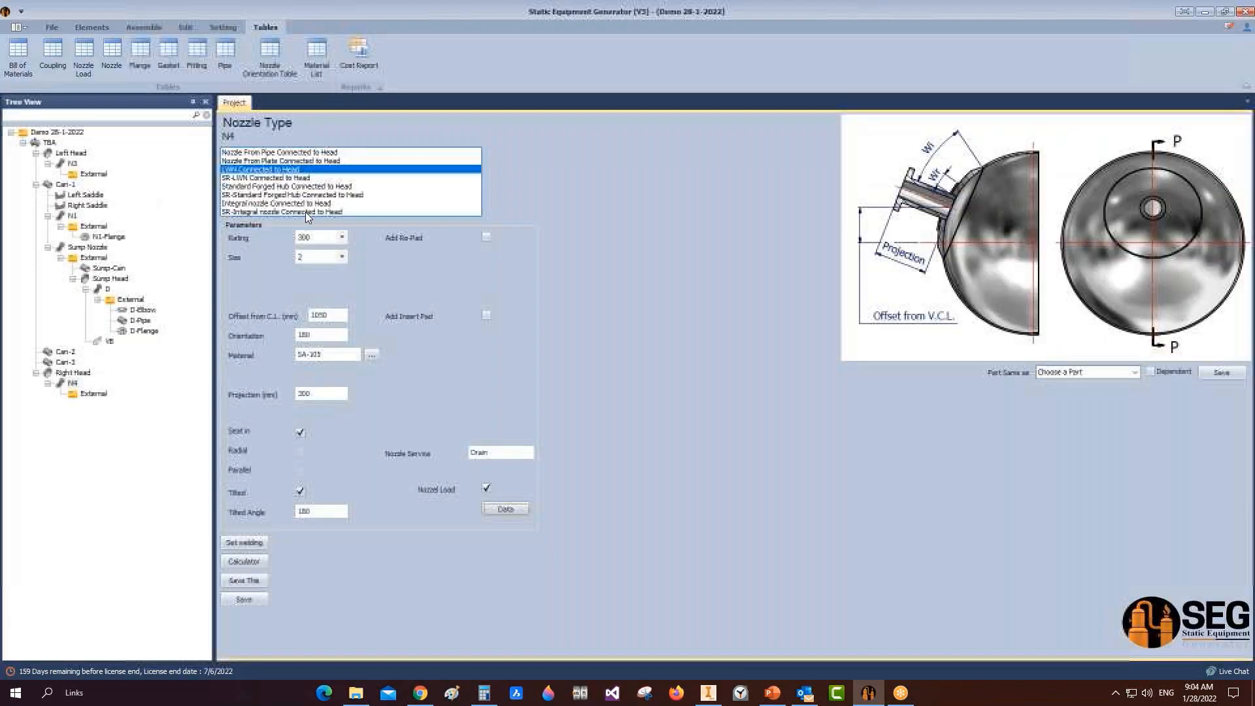
Step: Create a drawing of the TBA vessel on an A1 sheet
left_click(51, 143)
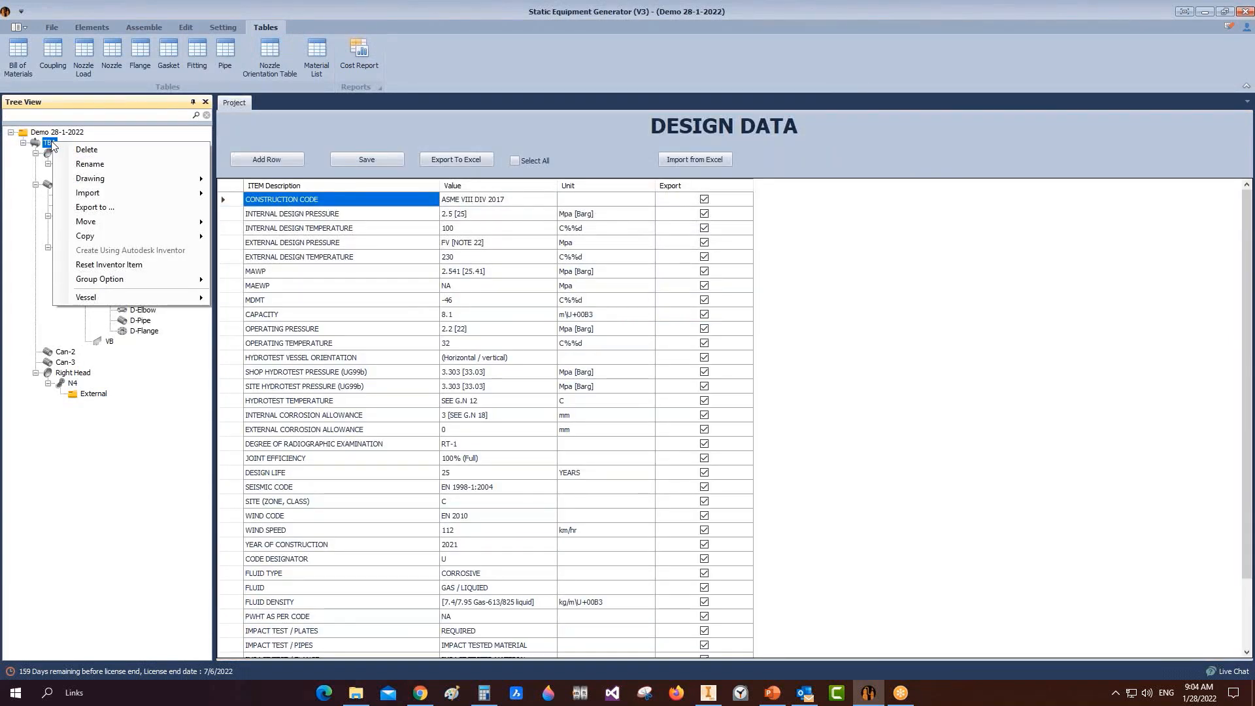
mouse_move(124, 179)
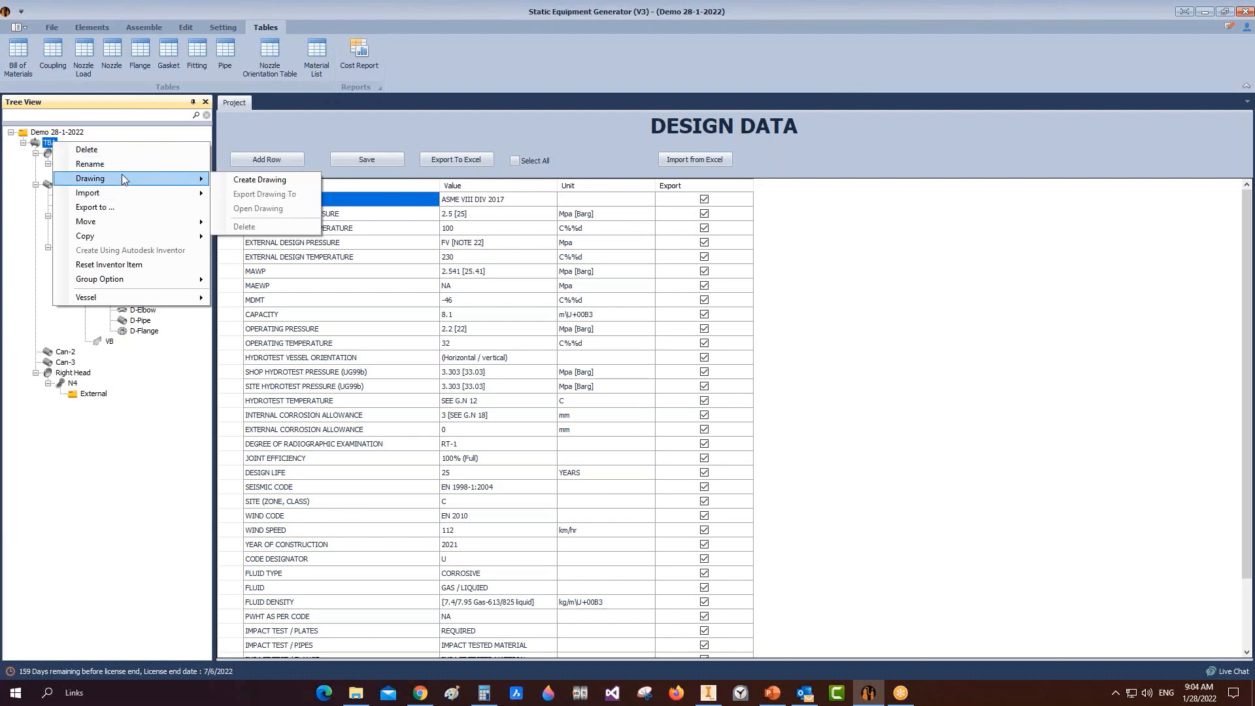
left_click(279, 183)
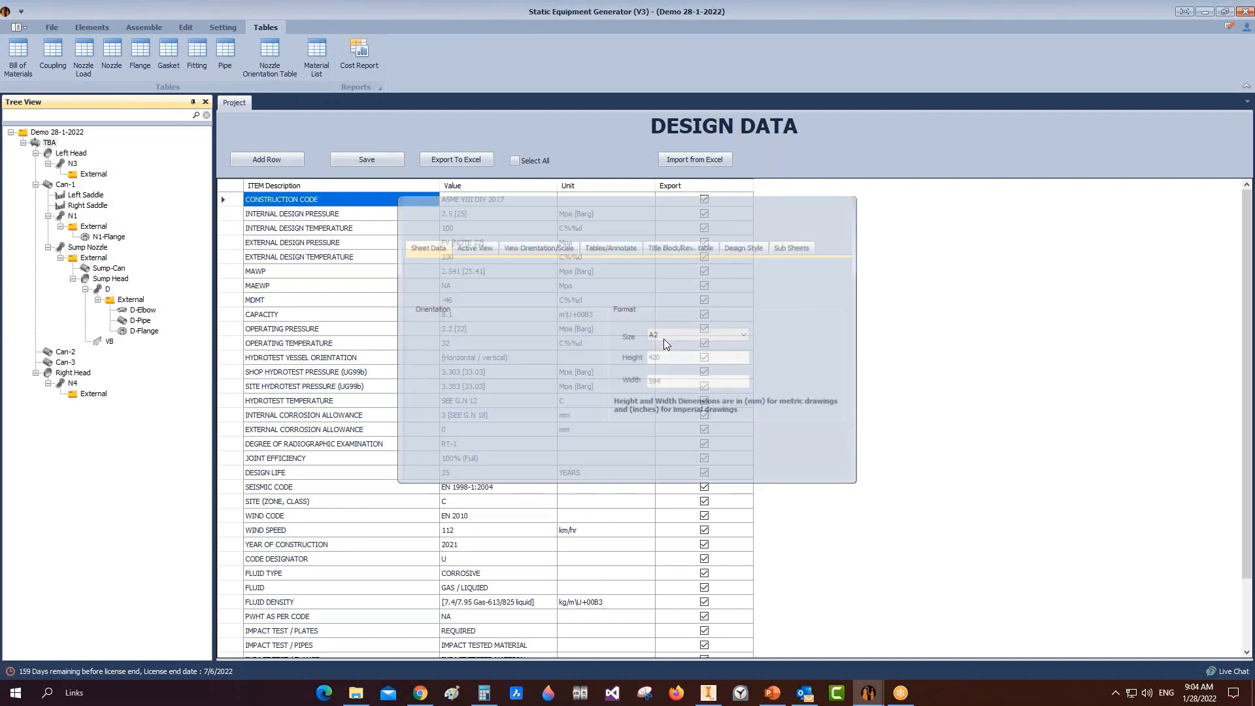
left_click(716, 336)
left_click(670, 370)
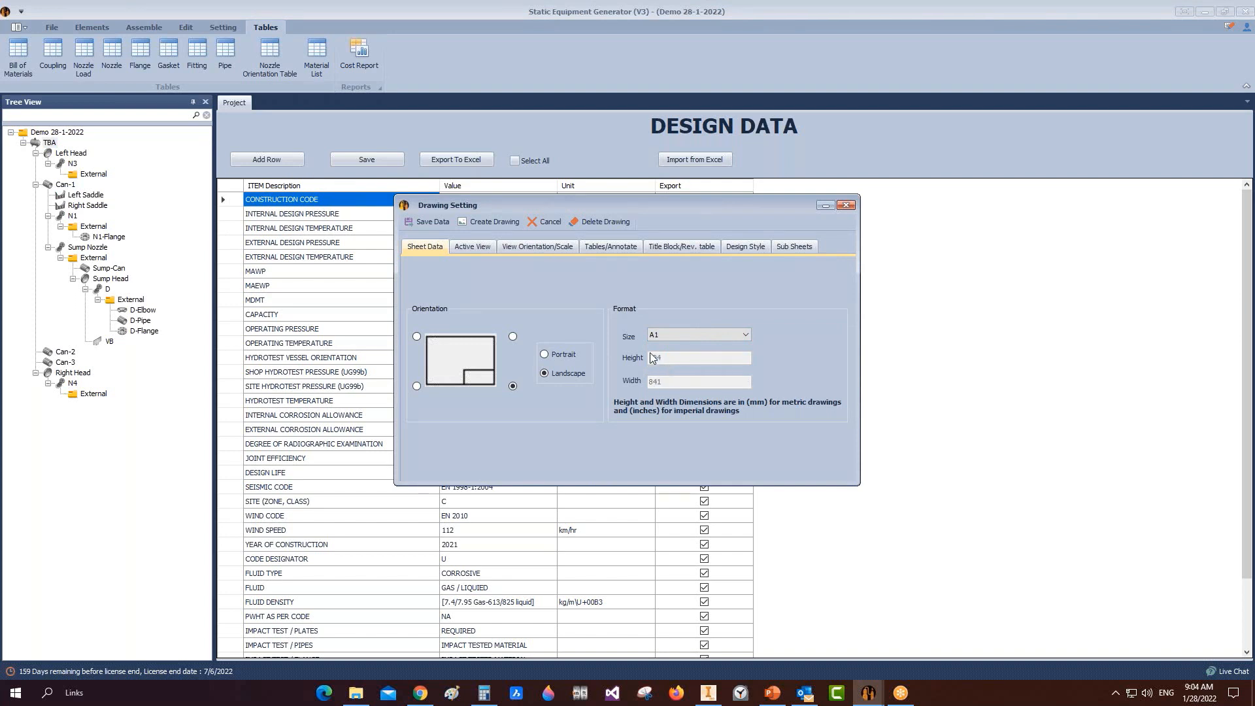
left_click(692, 335)
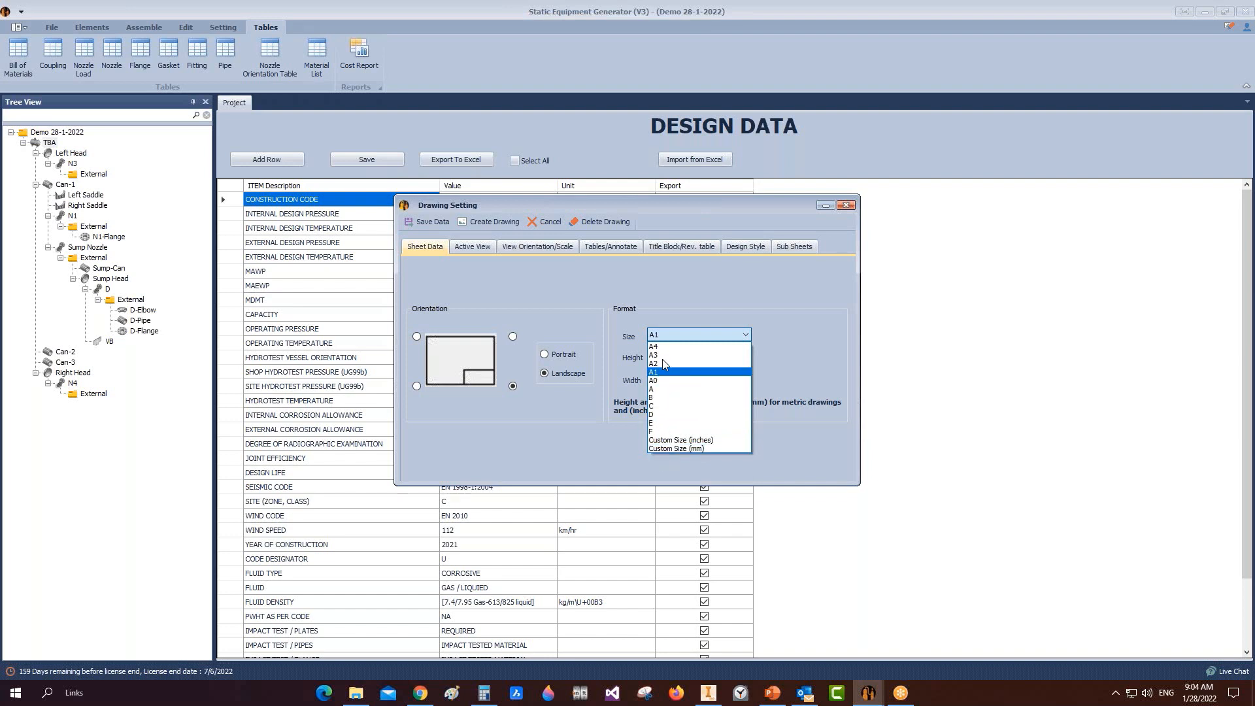
left_click(712, 280)
Step: Place the title block bottom-right on a landscape sheet
left_click(417, 386)
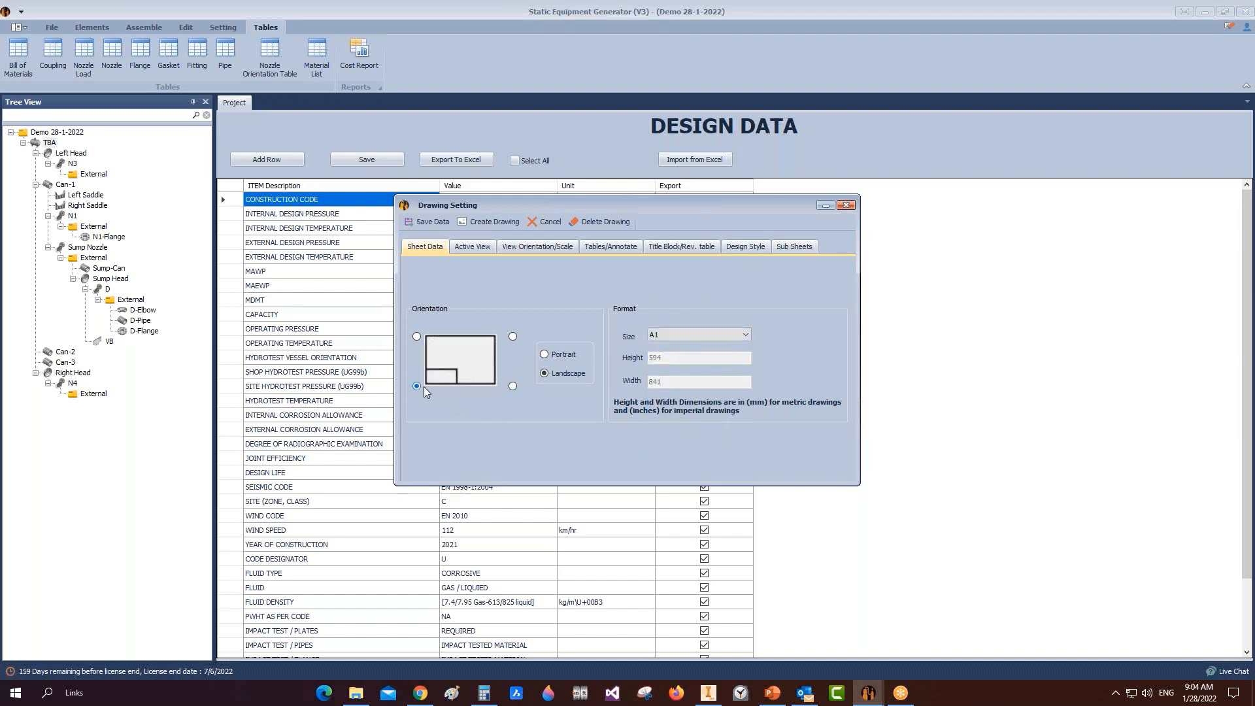
left_click(513, 386)
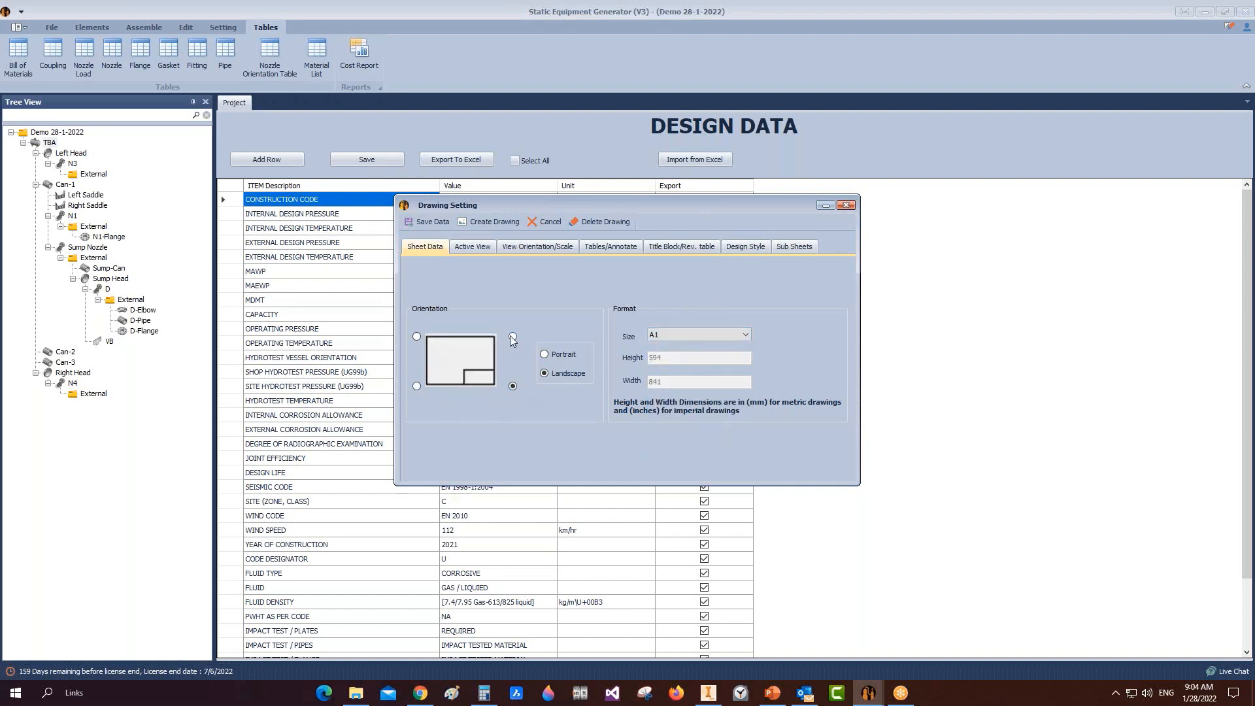
left_click(513, 336)
left_click(513, 387)
left_click(555, 356)
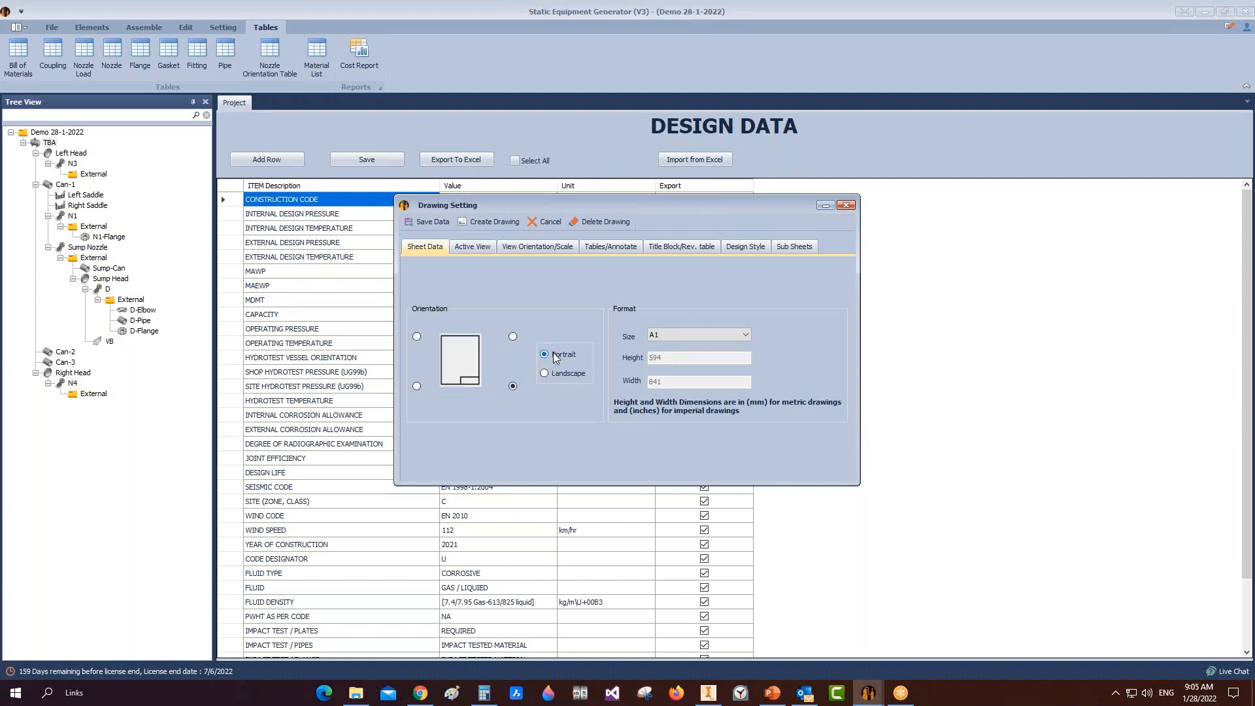
left_click(552, 375)
left_click(470, 248)
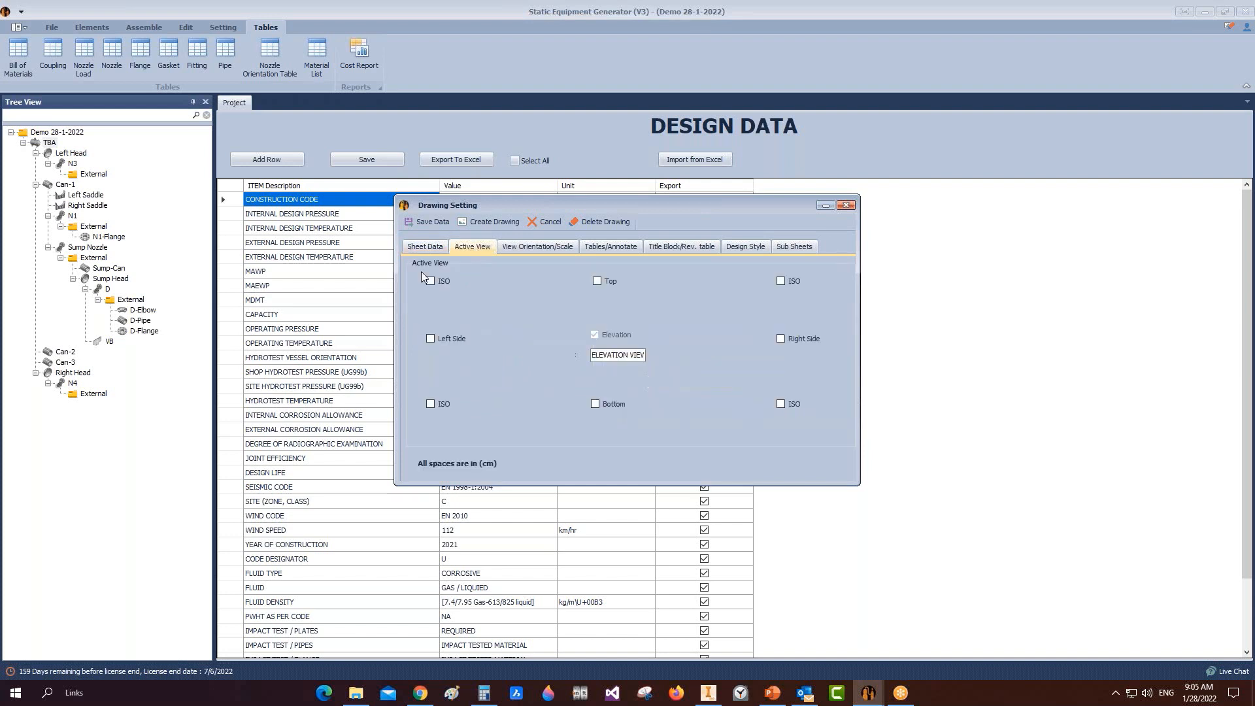
Step: Add a right-side BACK VIEW placed 4 cm from the elevation
left_click(635, 355)
left_click(781, 338)
left_click(782, 338)
left_click(781, 339)
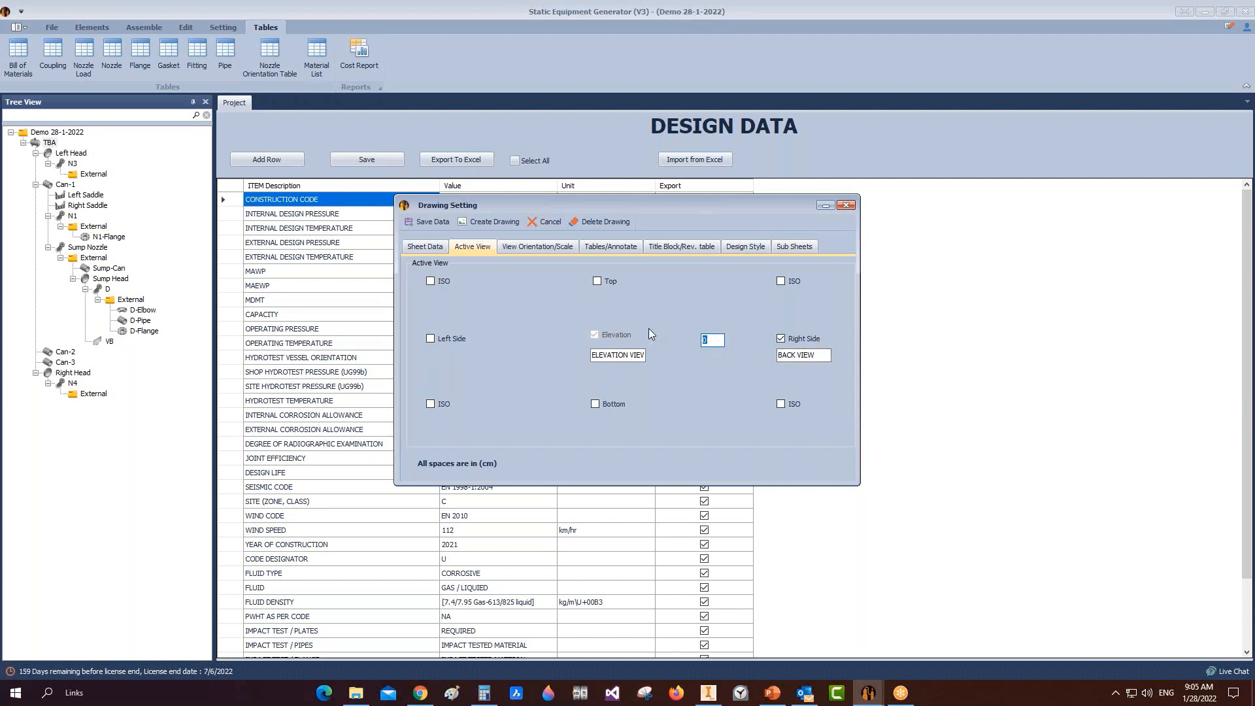
type("4")
Step: Check the elevation's orientation and scale settings, then bring Inventor forward
left_click(551, 247)
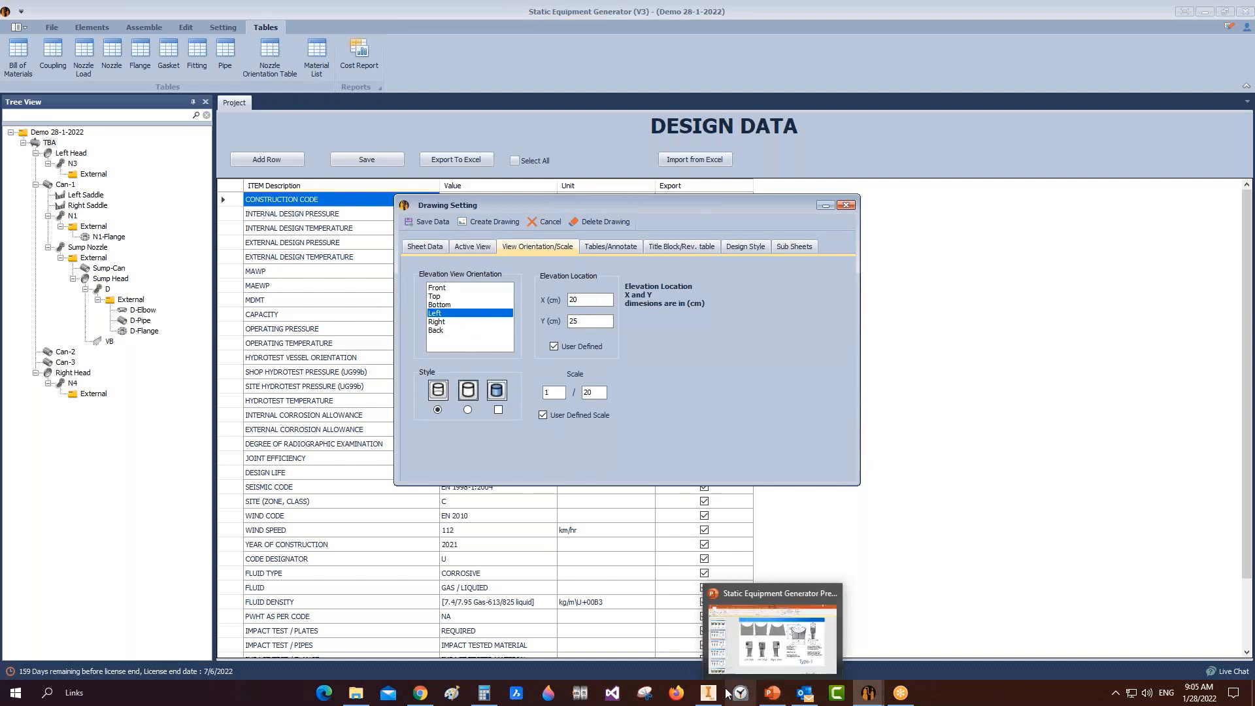
left_click(474, 247)
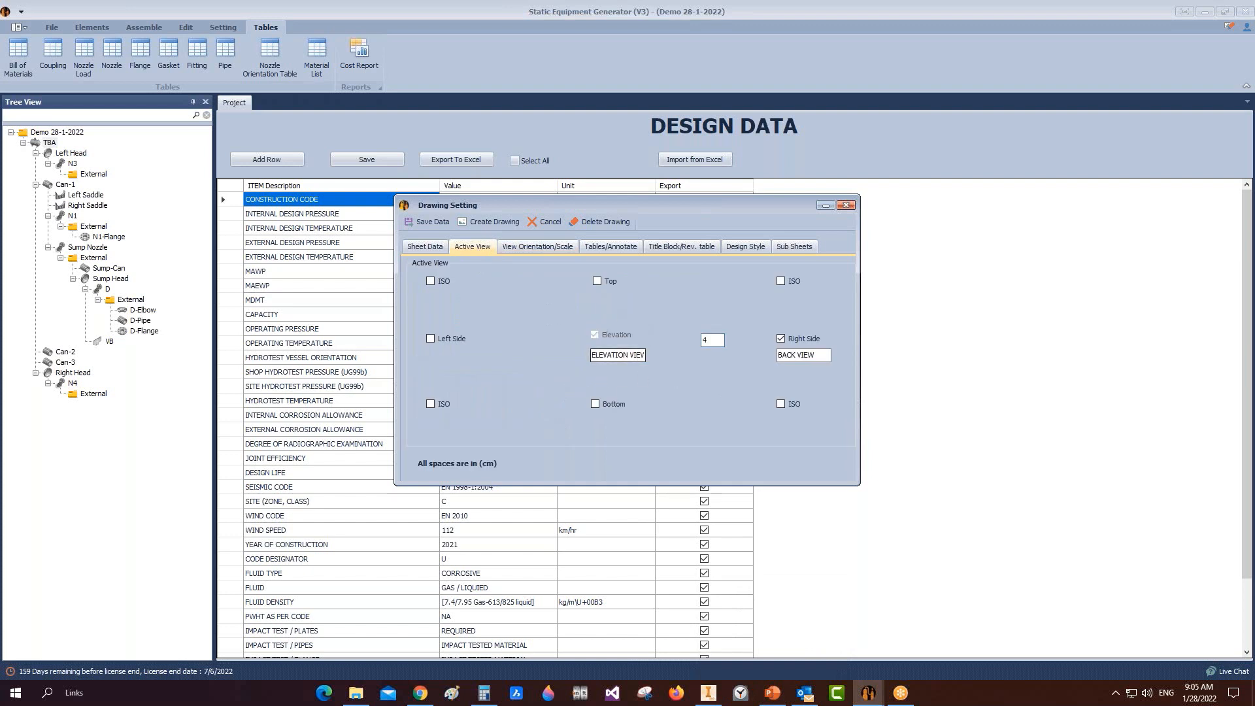
left_click(527, 248)
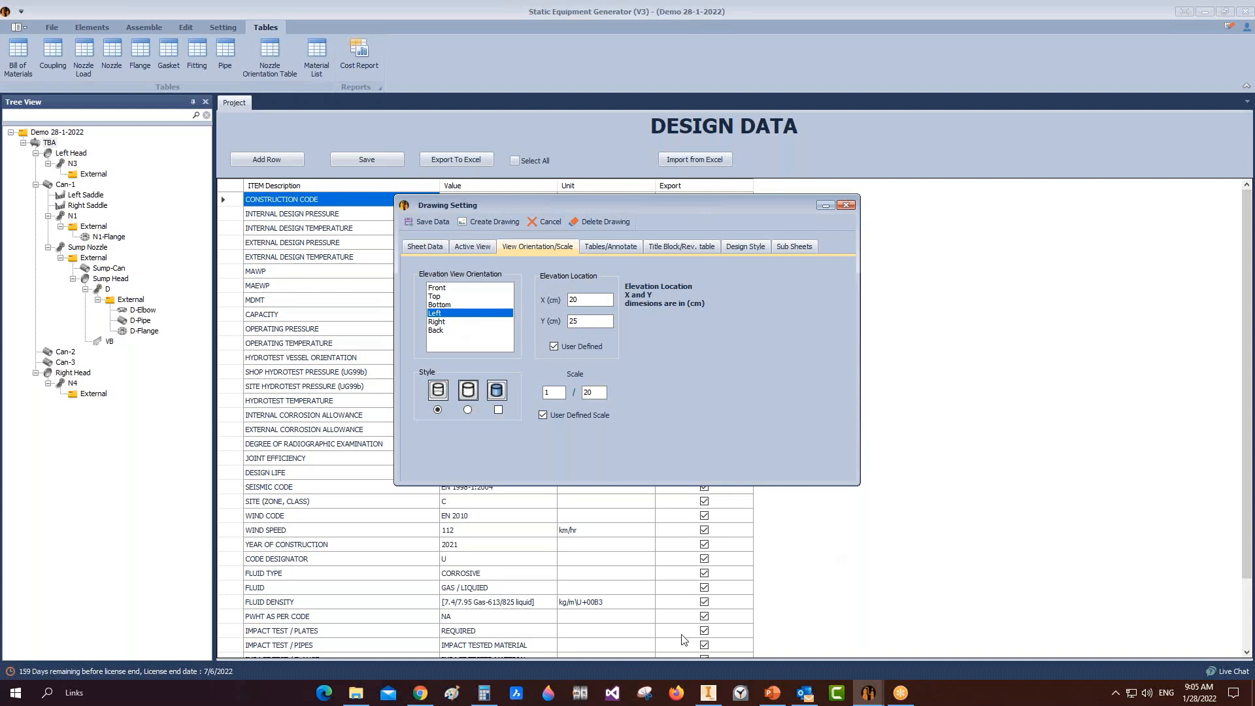
left_click(713, 692)
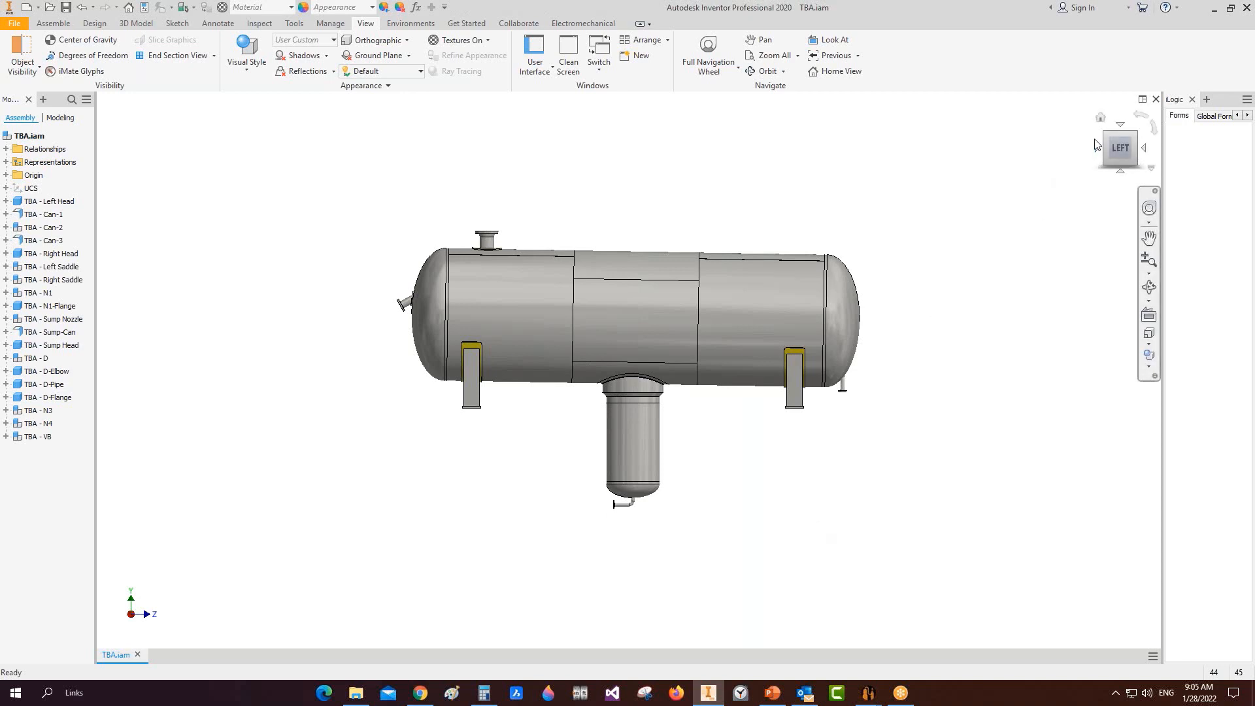
Step: Rotate the TBA vessel from its back to its left side, then return to Drawing Setting
left_click_drag(280, 176, 992, 598)
left_click(873, 416)
left_click(1097, 149)
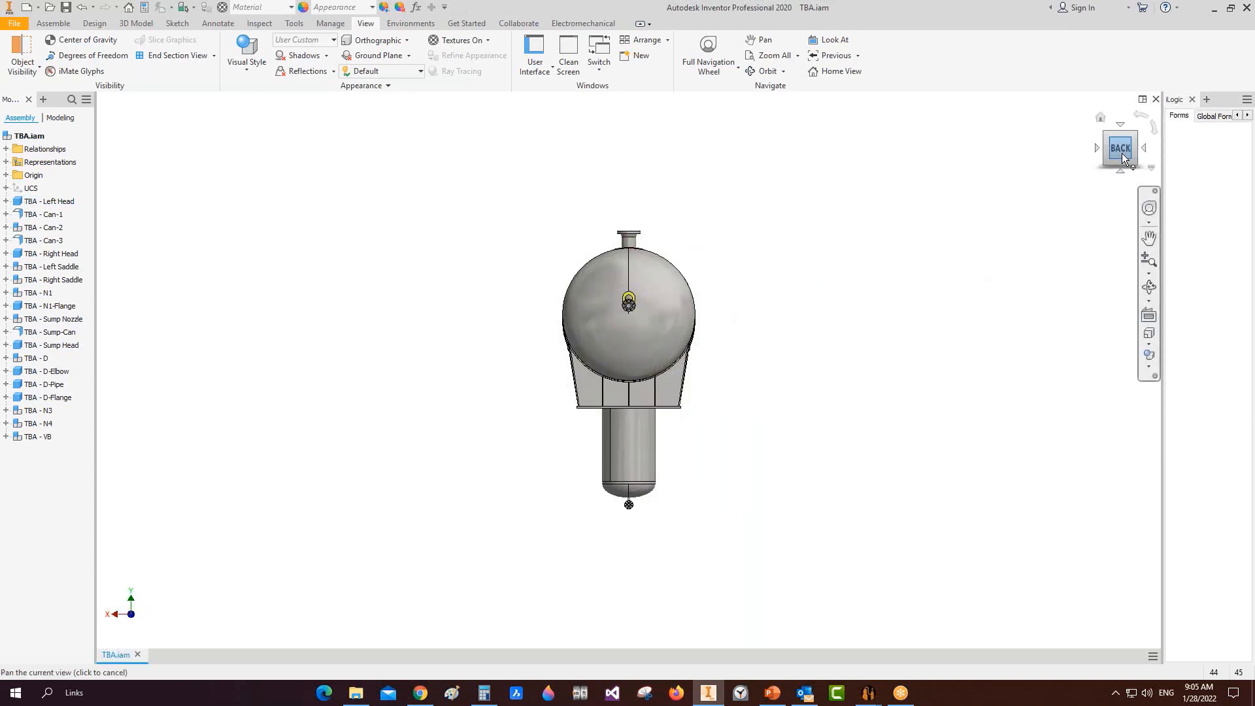
left_click(1144, 148)
mouse_move(870, 694)
left_click(806, 637)
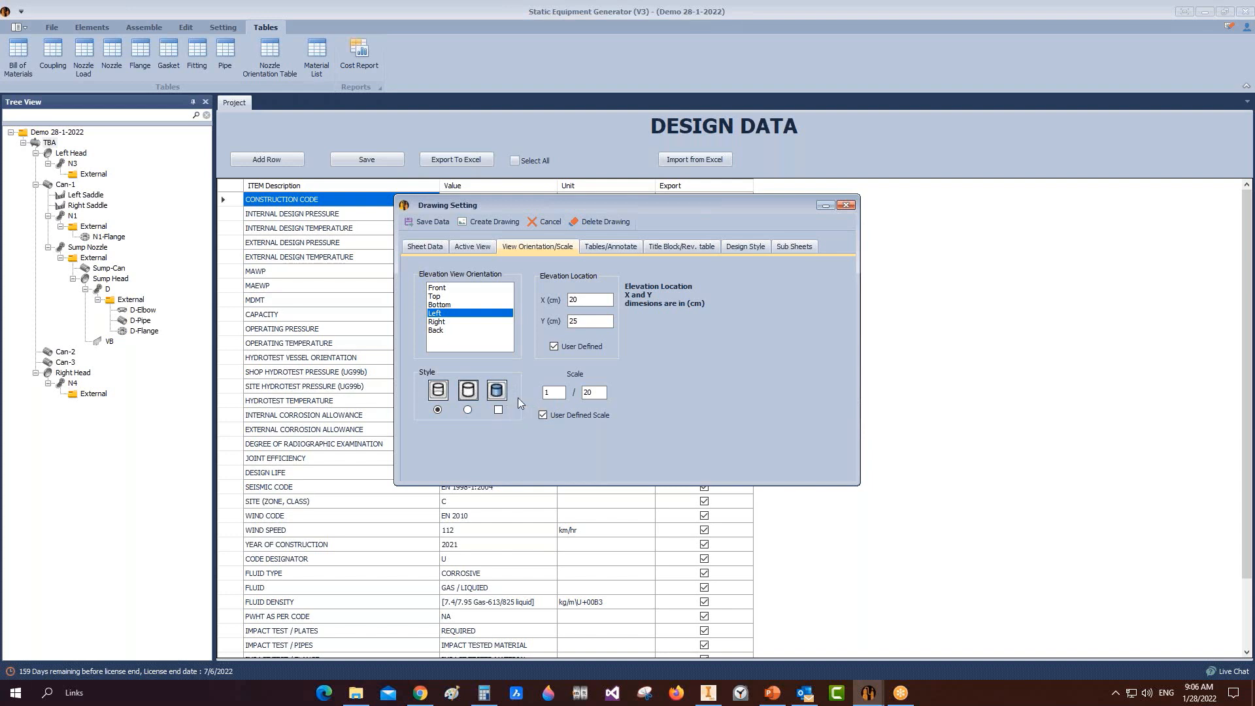
left_click(708, 693)
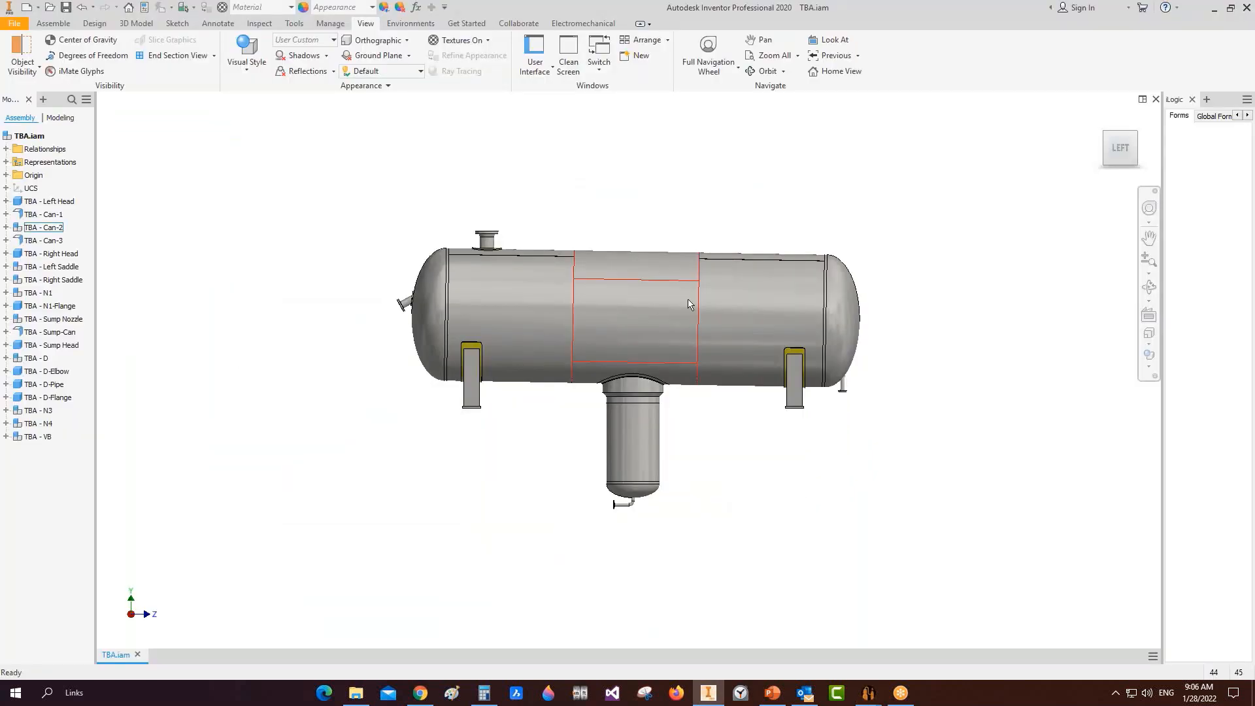
mouse_move(868, 693)
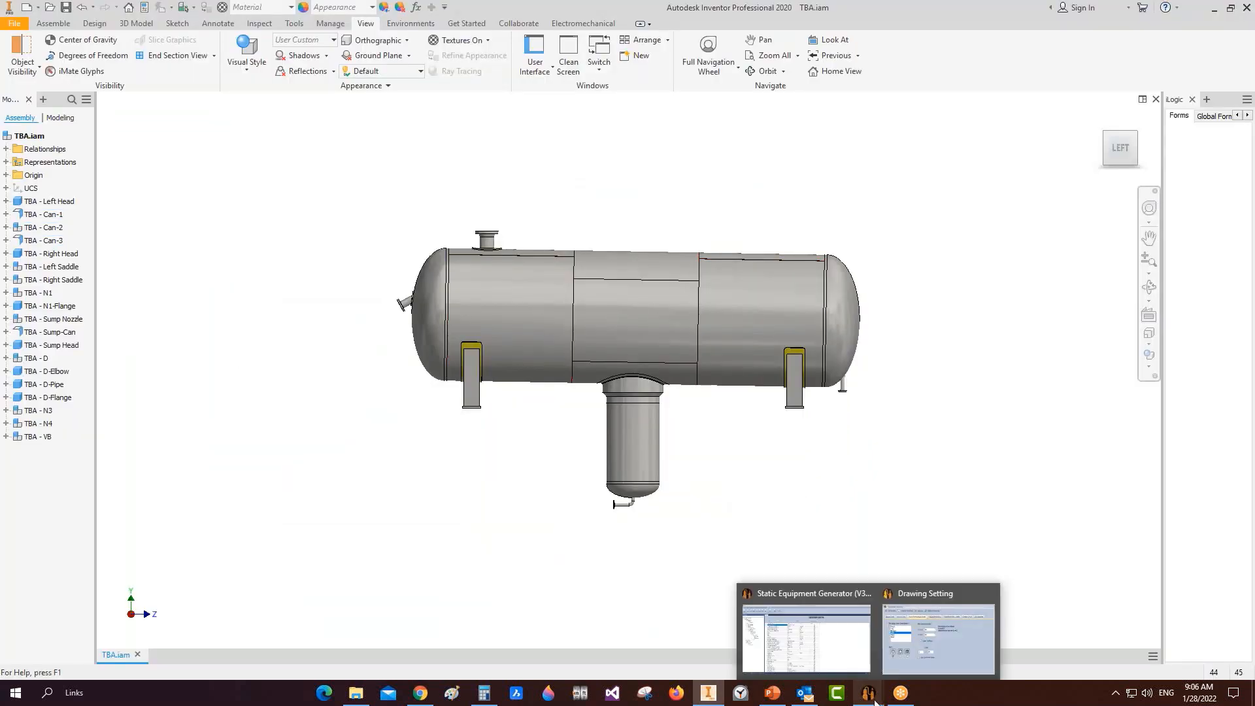
left_click(917, 645)
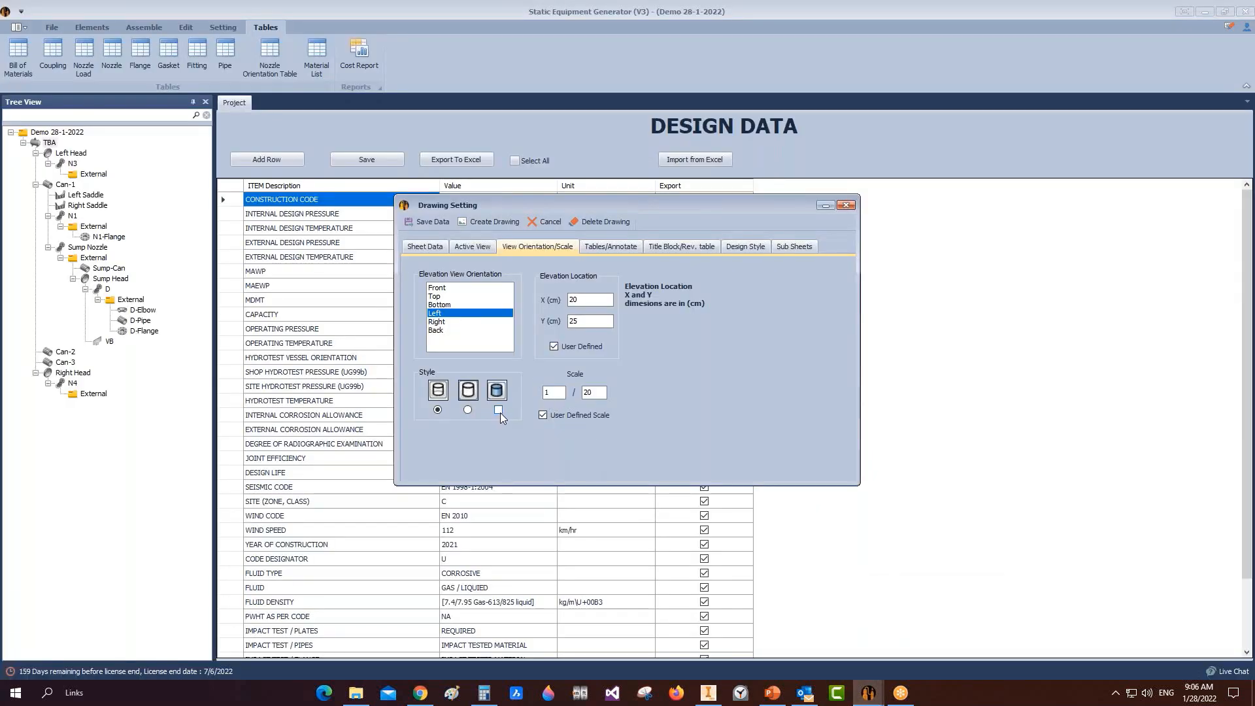
Step: Change the elevation's X location from 20 to 30 cm, keeping Y 25 and scale 1:20
left_click_drag(583, 299, 563, 300)
type("30")
left_click_drag(595, 321, 549, 325)
left_click_drag(603, 393, 561, 389)
left_click(608, 247)
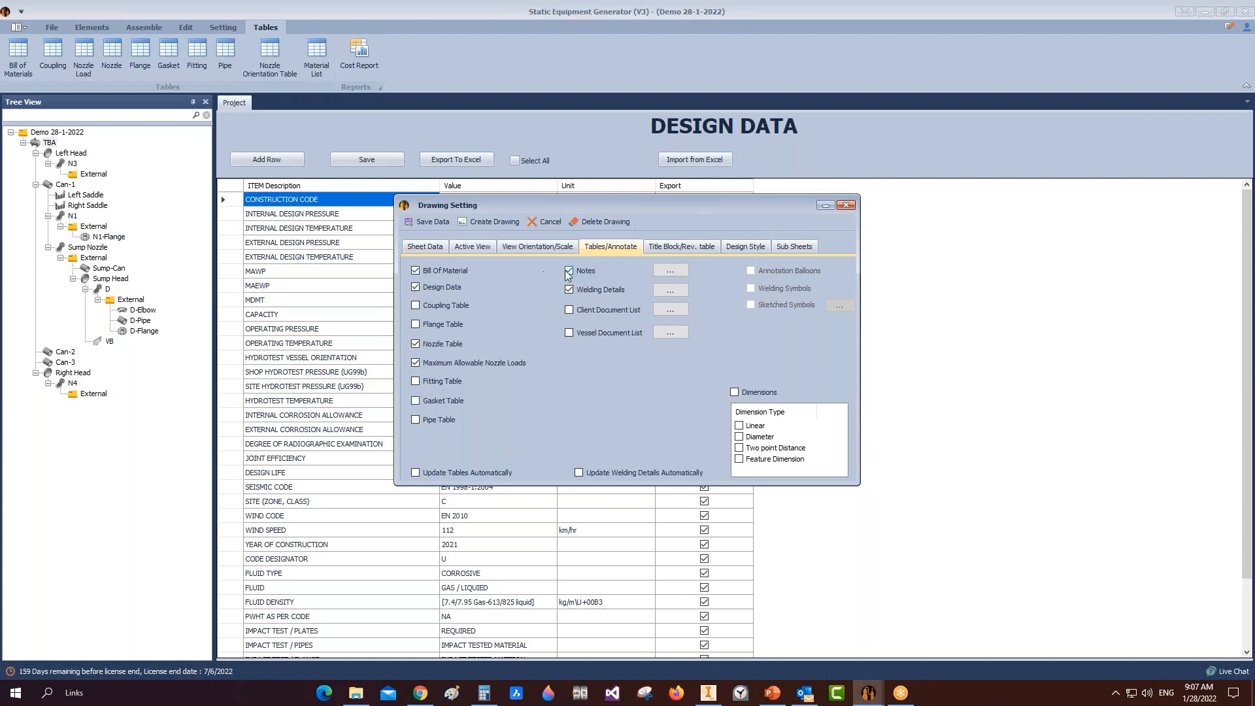
left_click(666, 274)
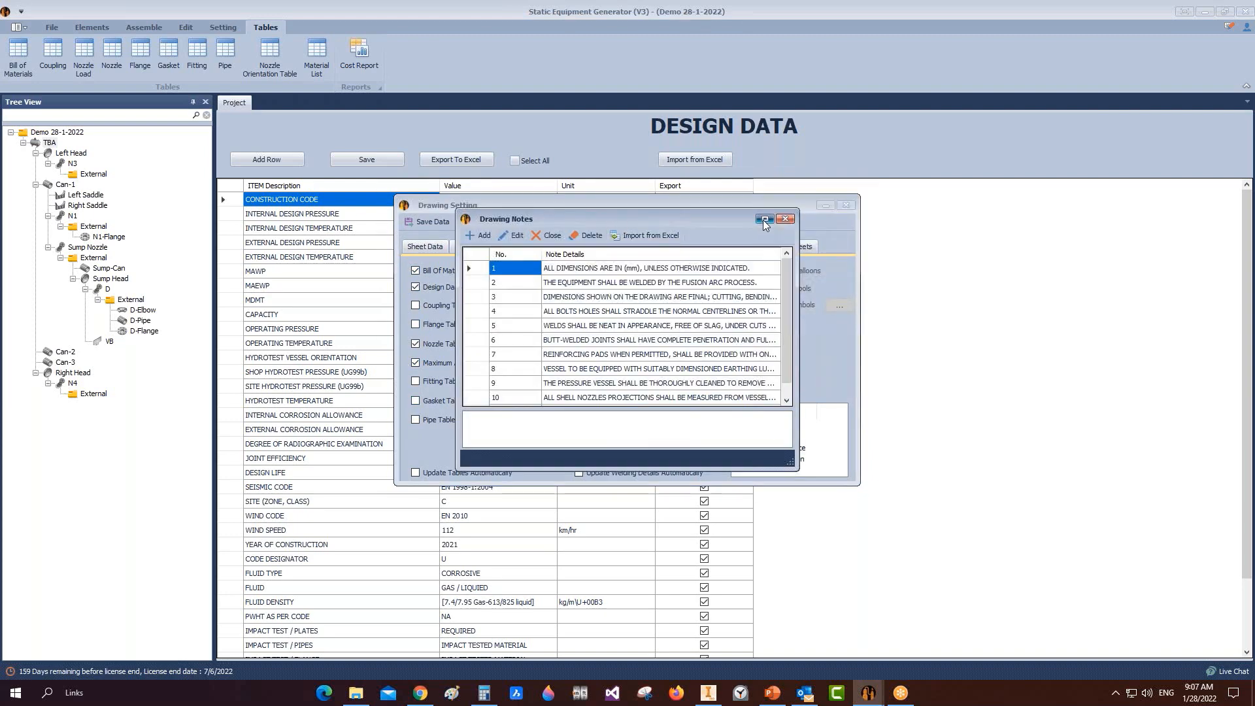
double_click(763, 220)
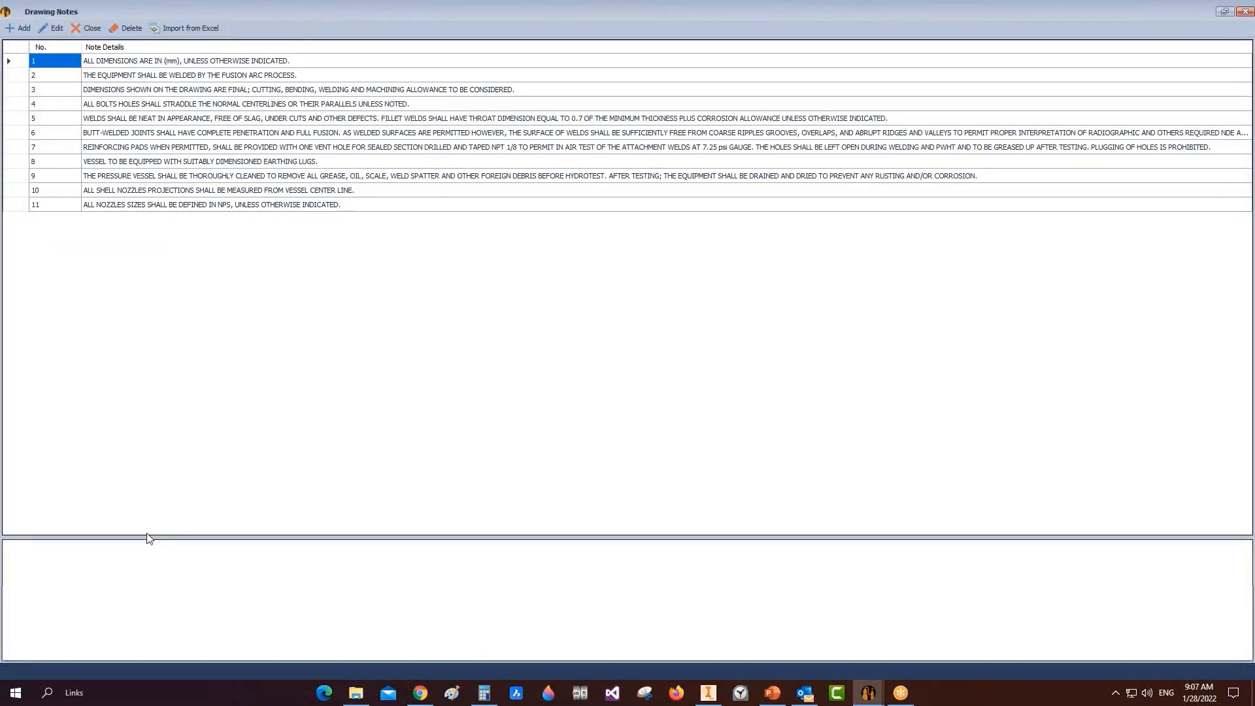
left_click(135, 553)
type("rtyh")
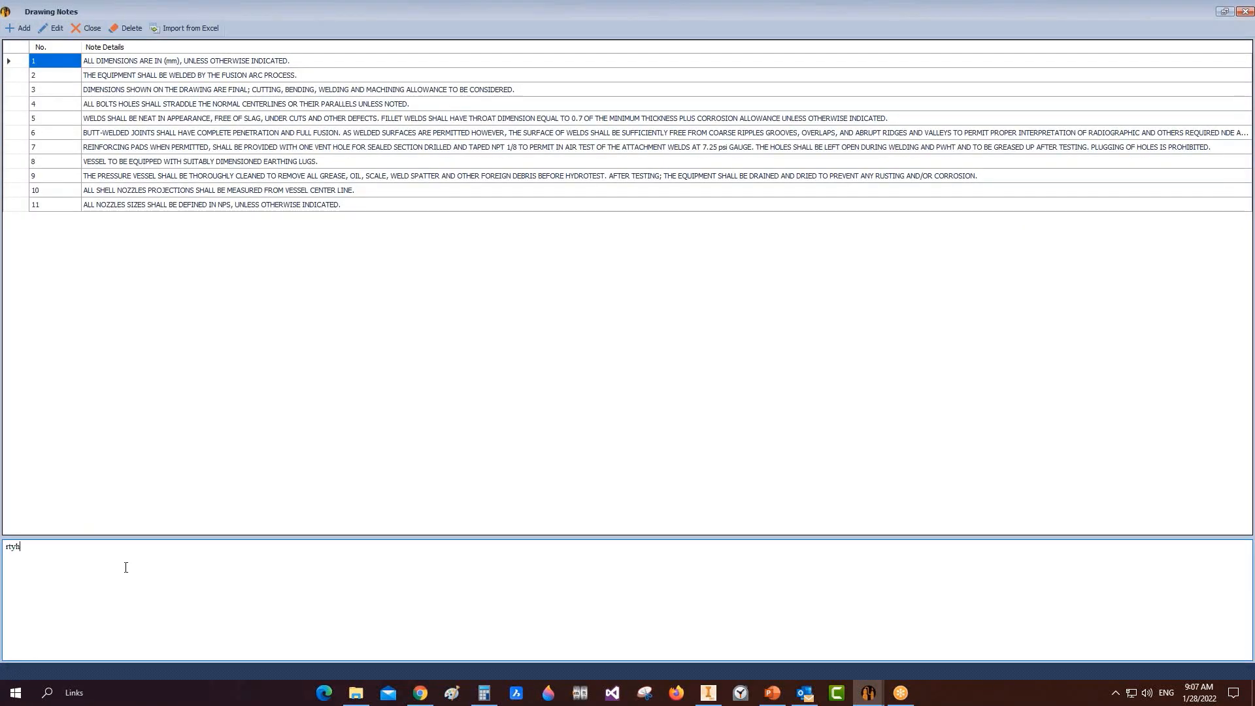
type("tr 6 u56u6 56563w 6")
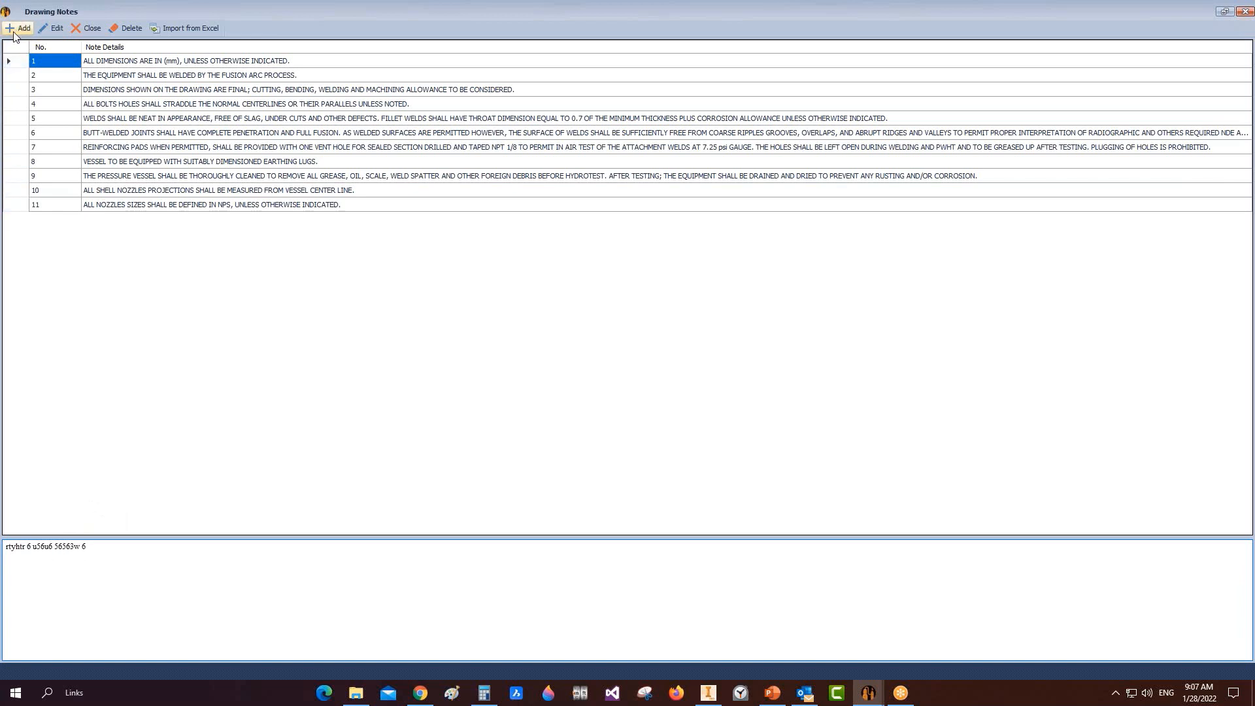
left_click(20, 28)
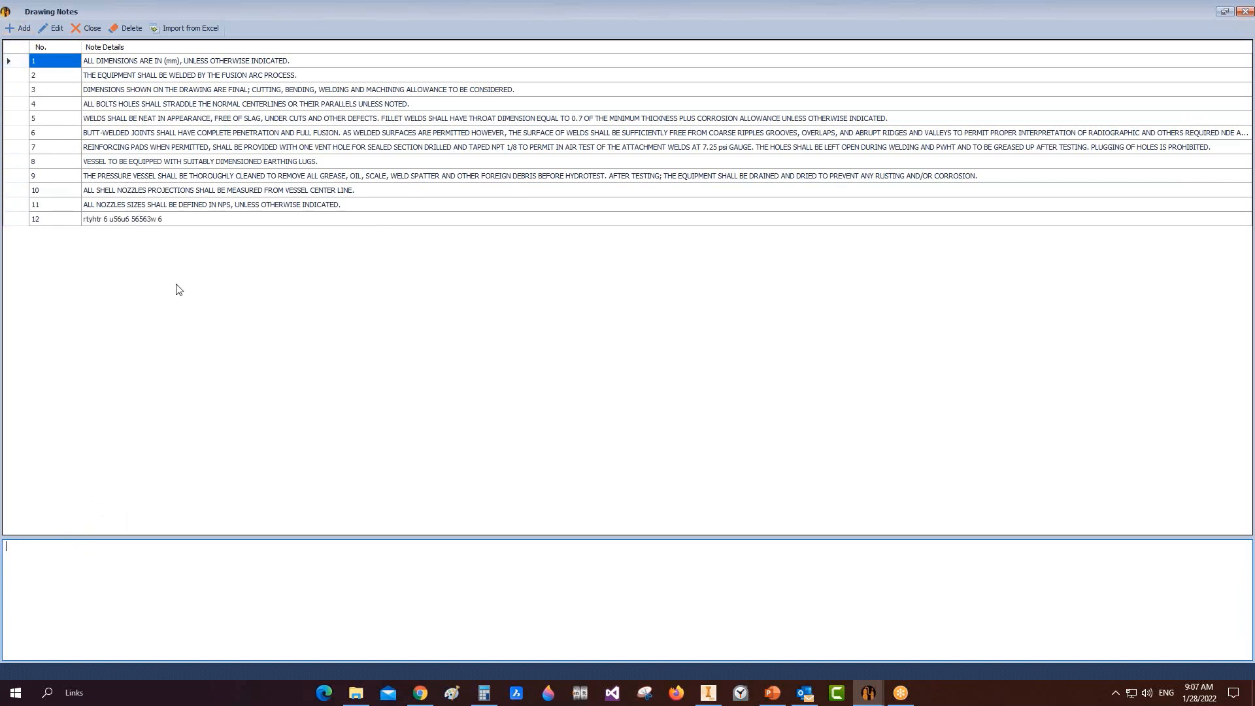
left_click(89, 221)
left_click(25, 221)
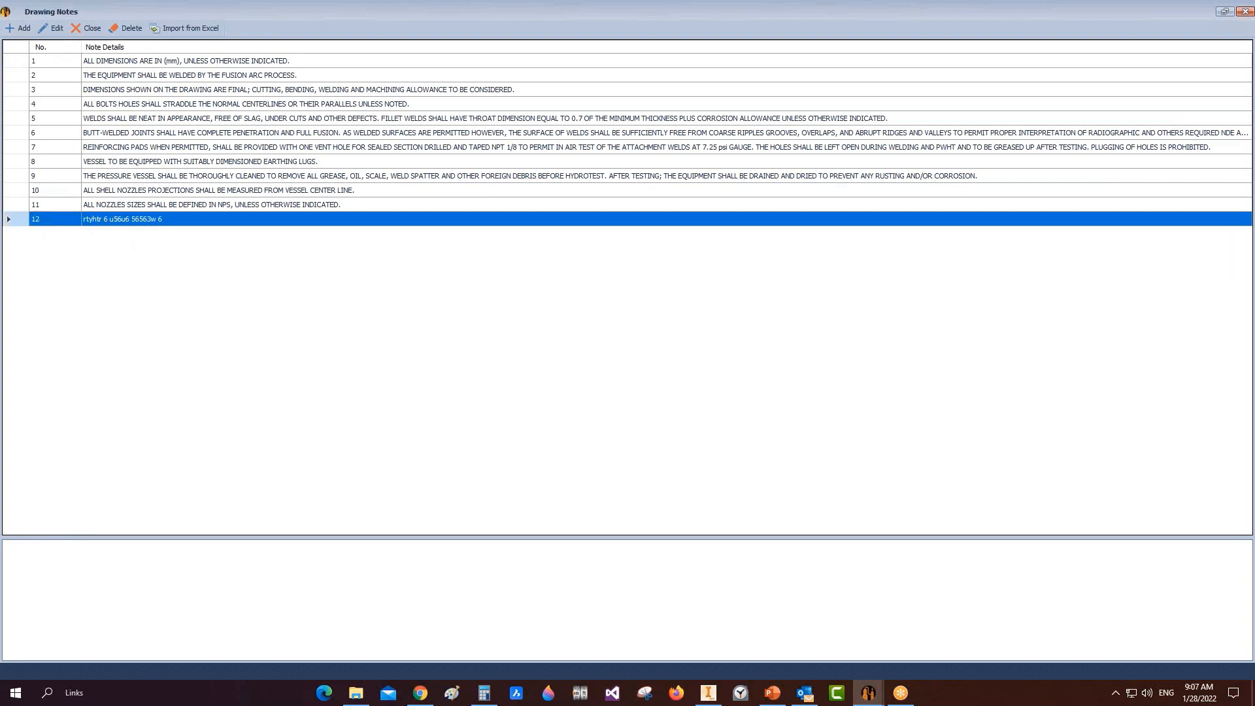
left_click(53, 28)
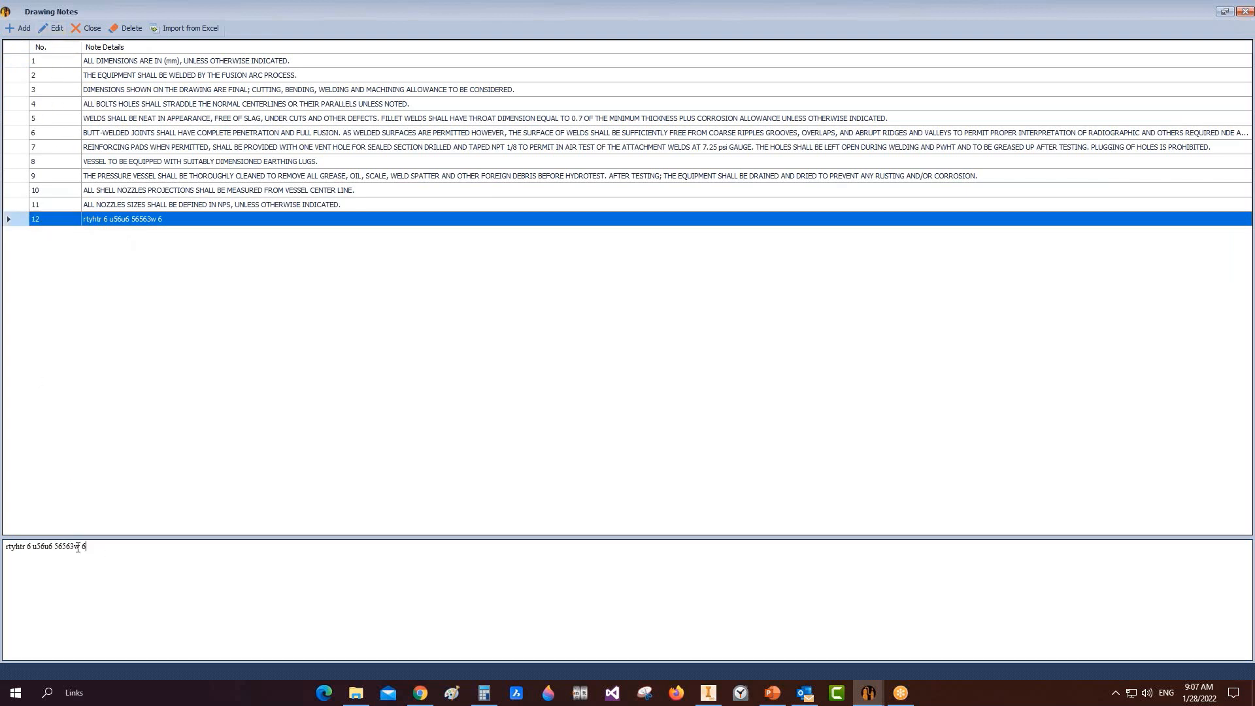
left_click_drag(89, 546, 5, 546)
left_click(18, 29)
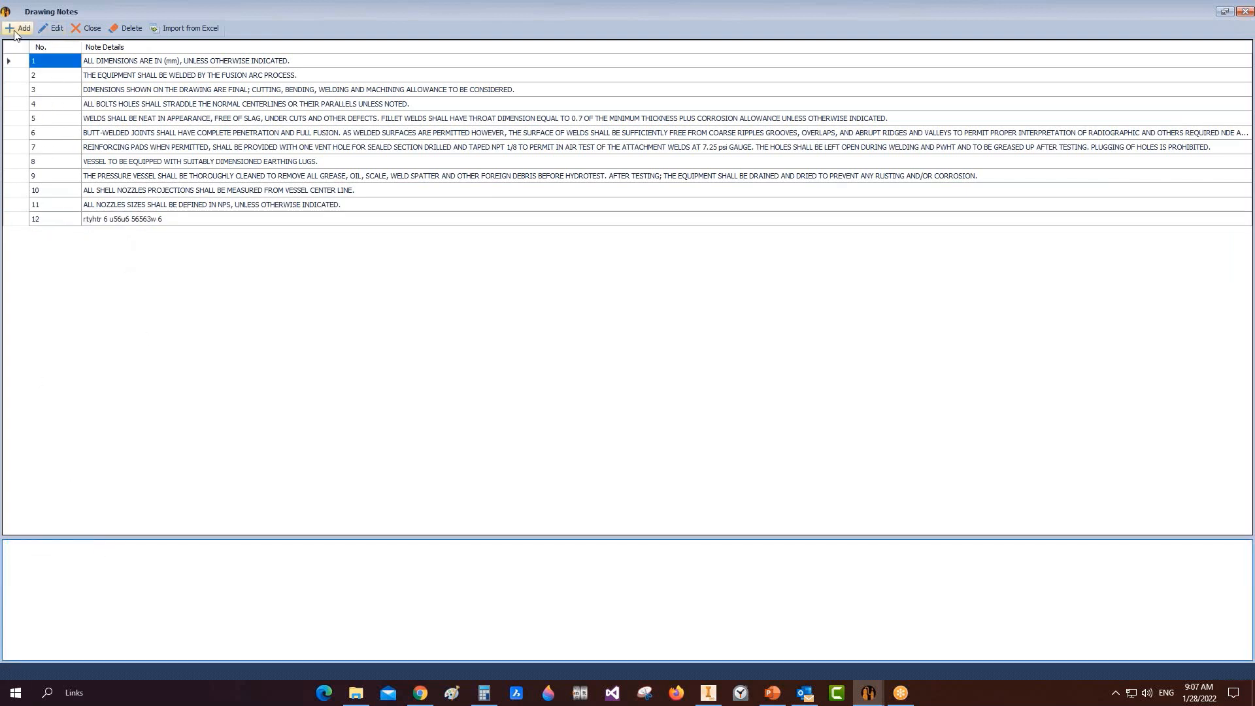
left_click(6, 218)
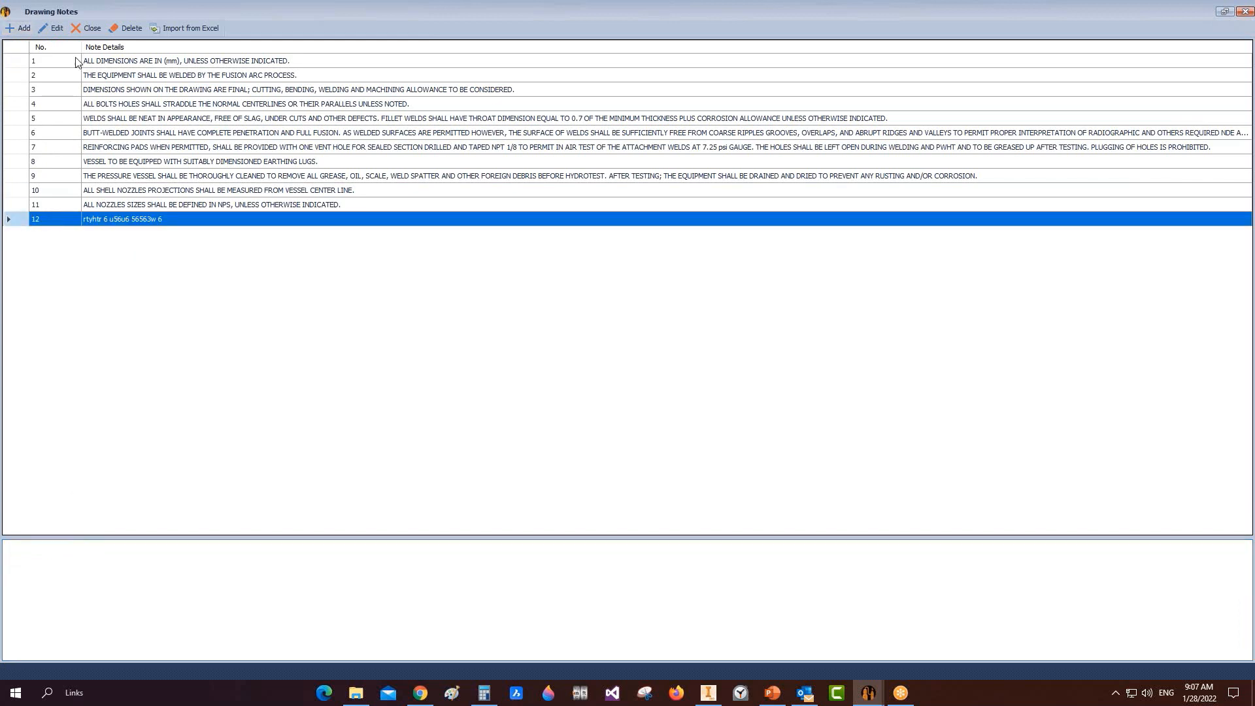
left_click(129, 29)
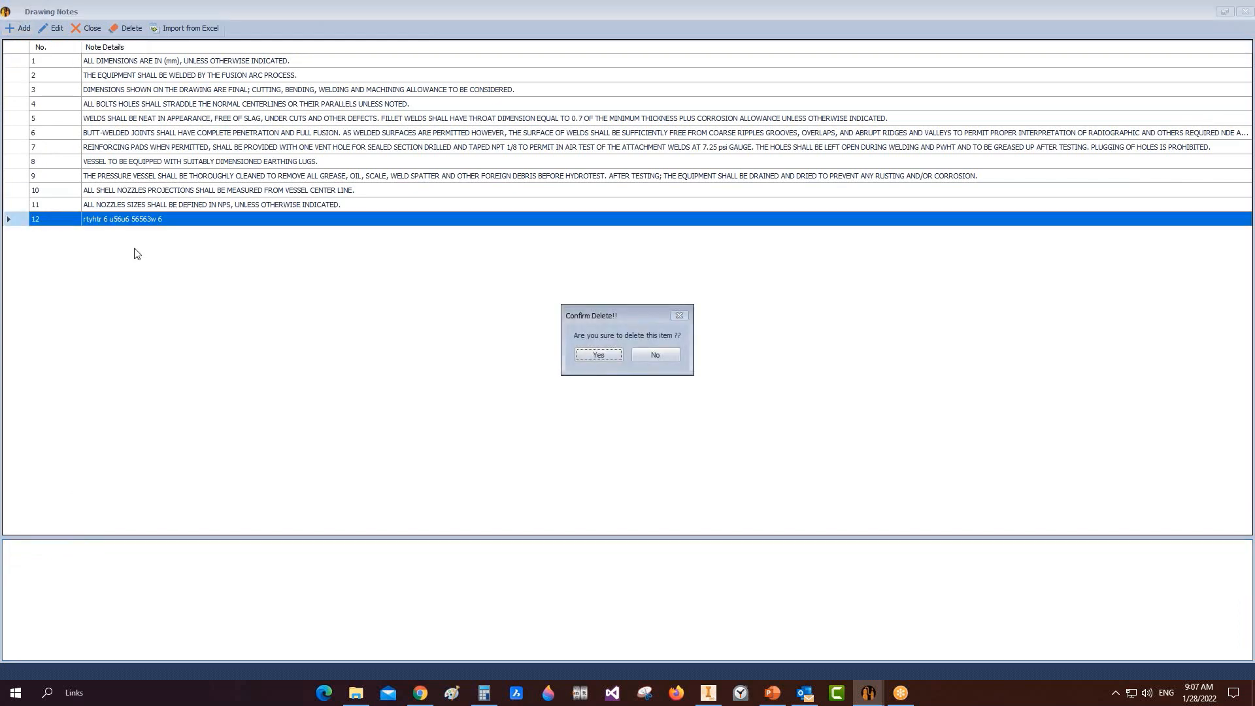
left_click(600, 357)
left_click(9, 176)
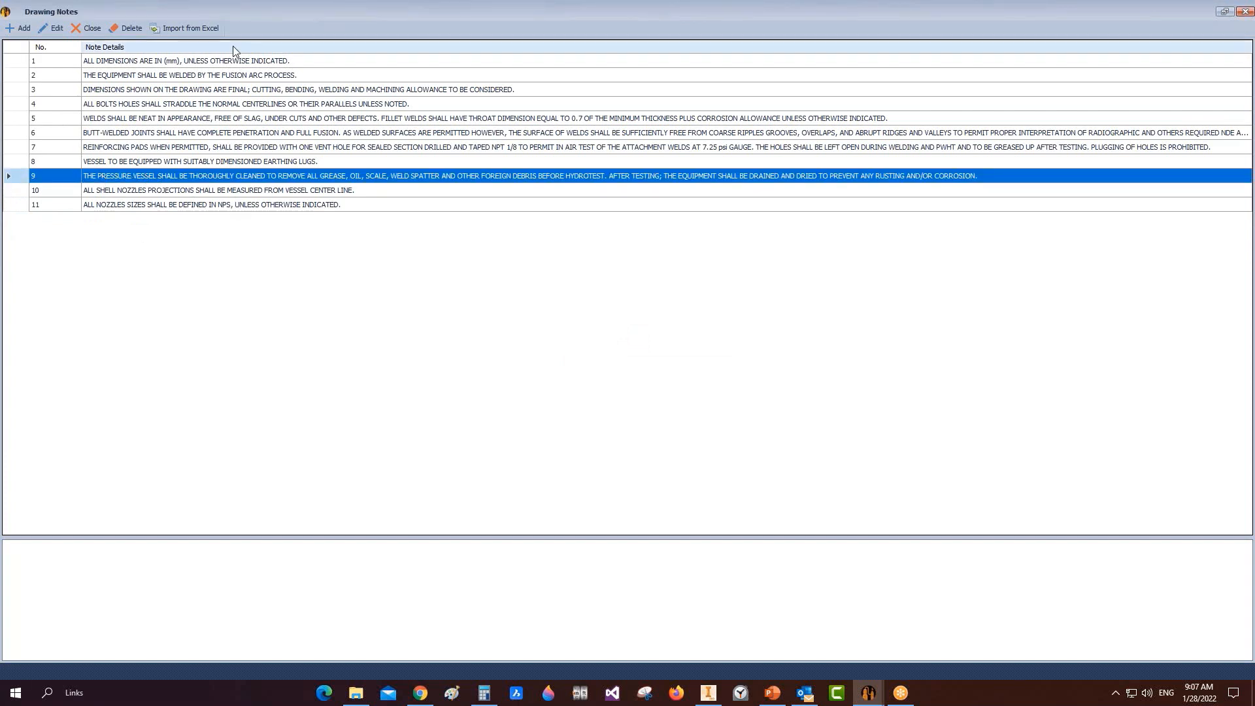
left_click(195, 30)
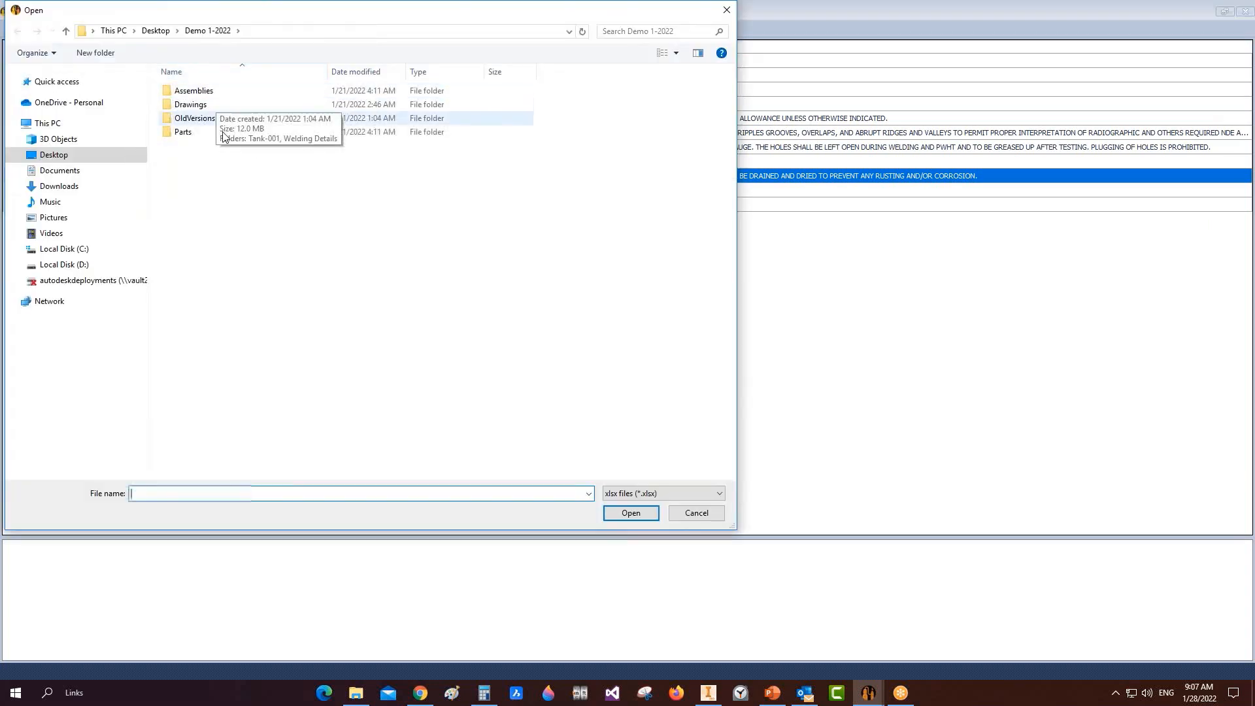
left_click(693, 514)
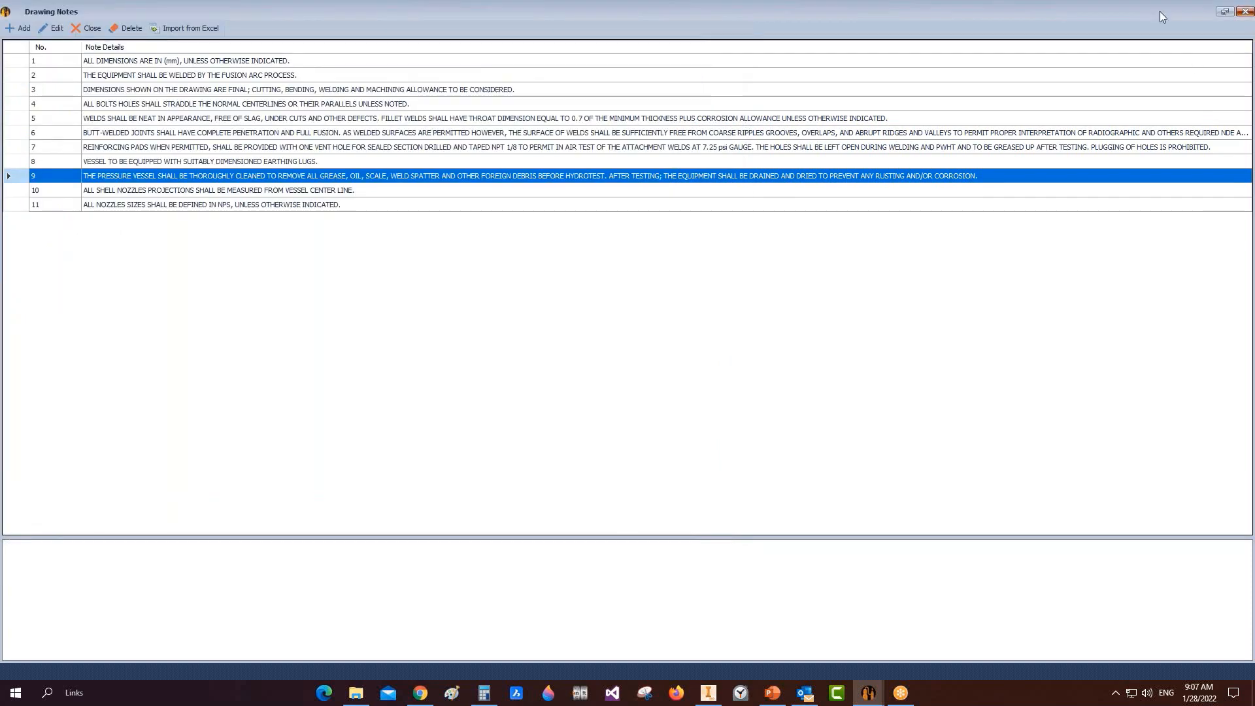
left_click(1245, 11)
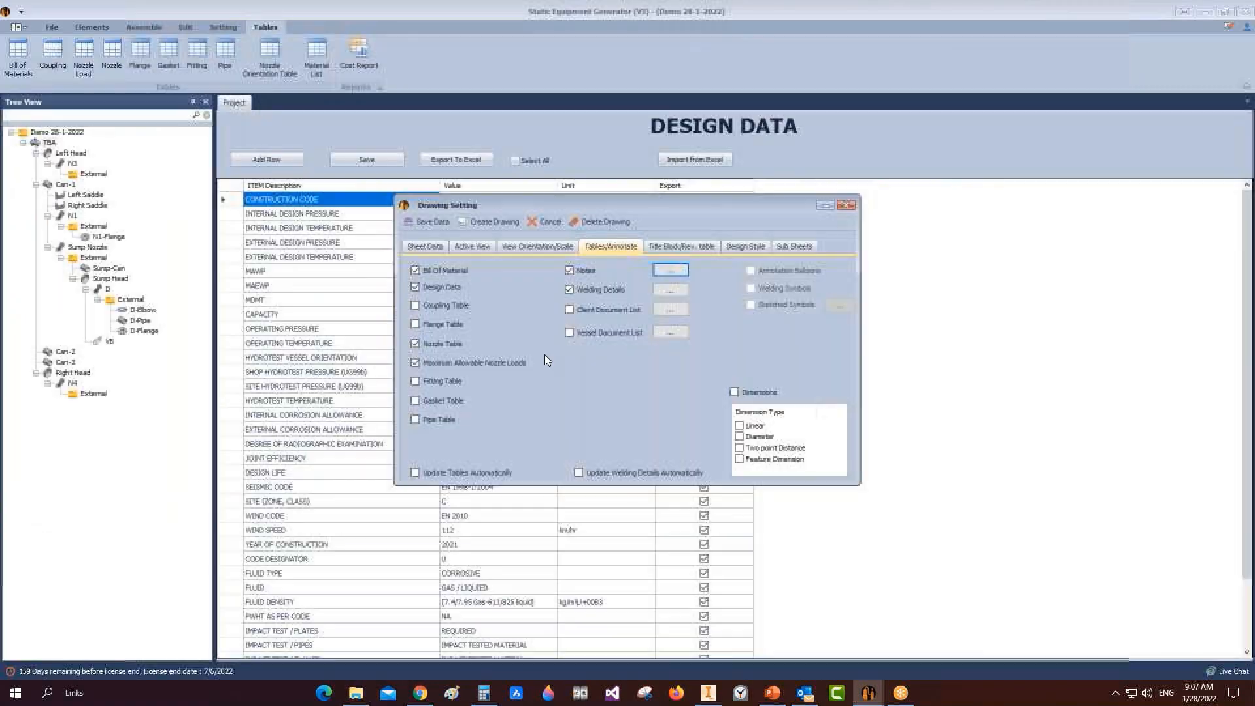
Step: In the welding details gallery, choose the Re-Pad to Shell (Fillet Weld) detail
left_click(671, 293)
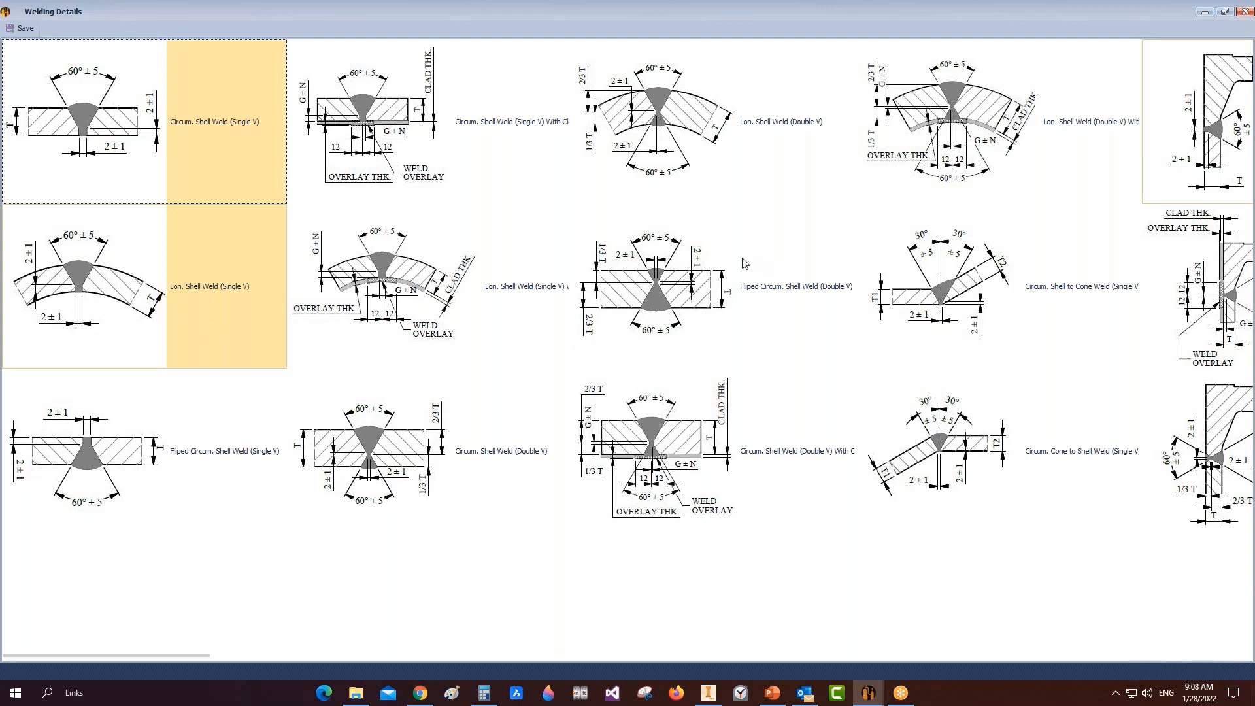
scroll(741, 263, "down", 1)
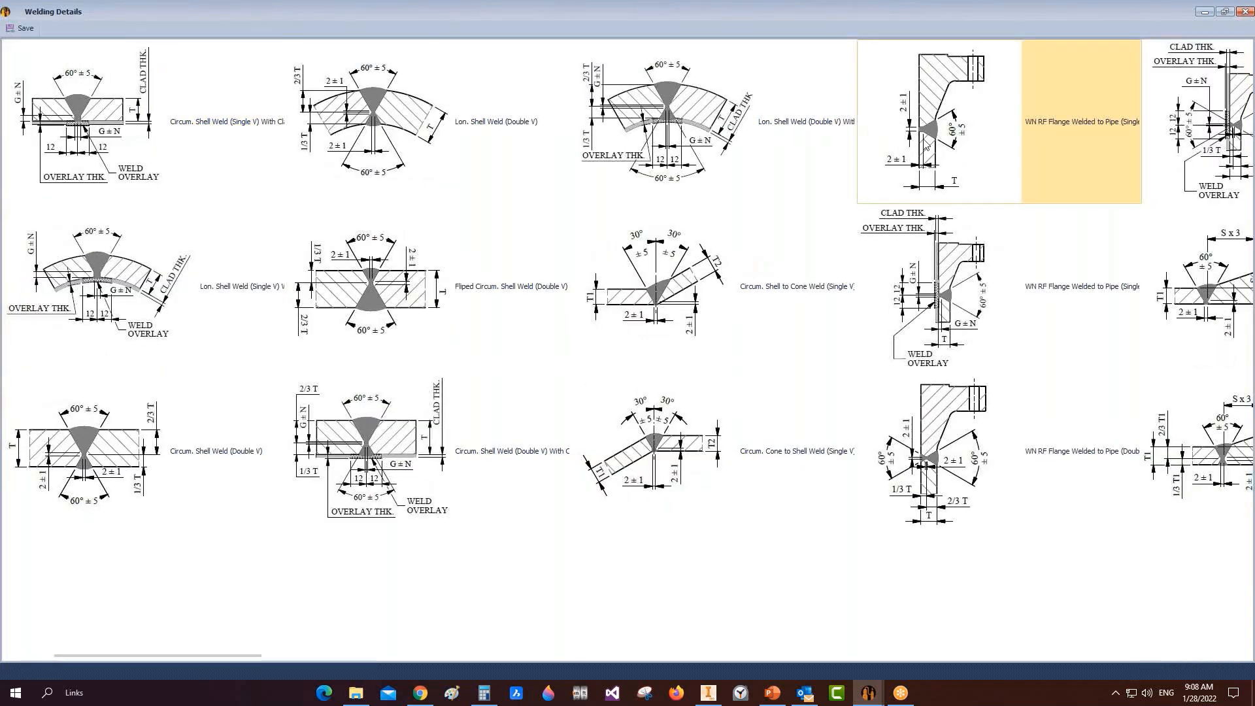
scroll(918, 125, "down", 1)
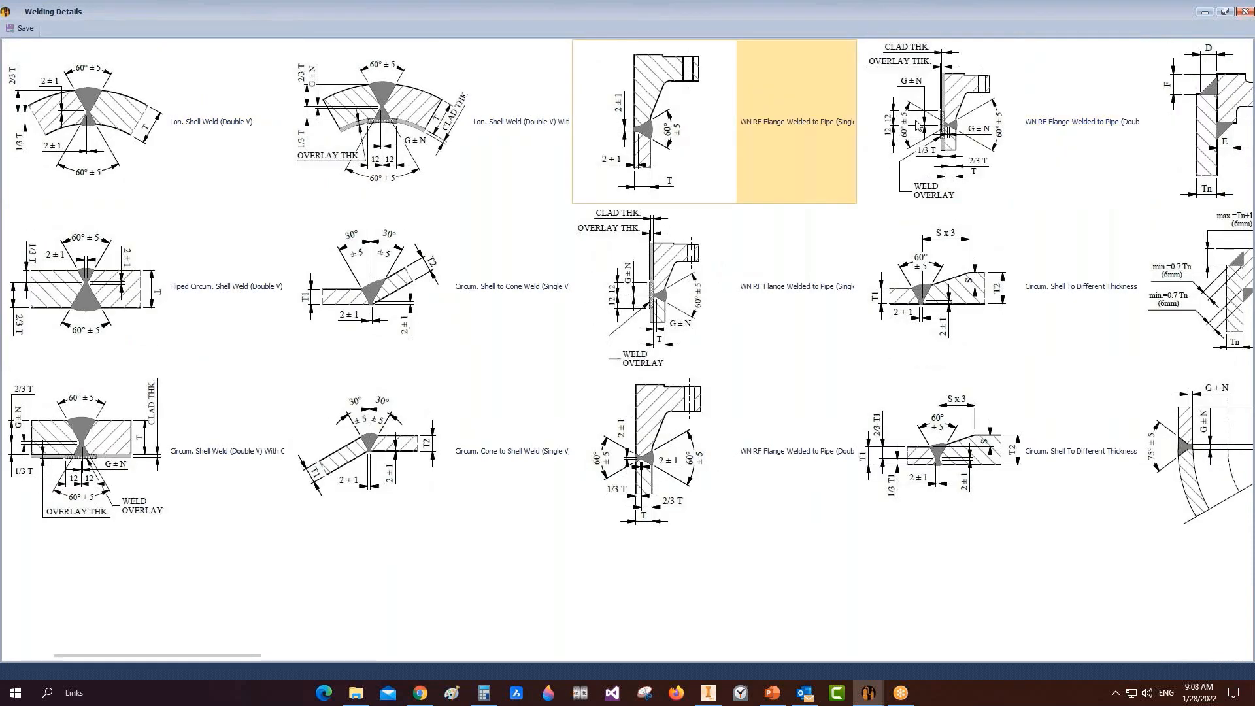
scroll(918, 126, "down", 1)
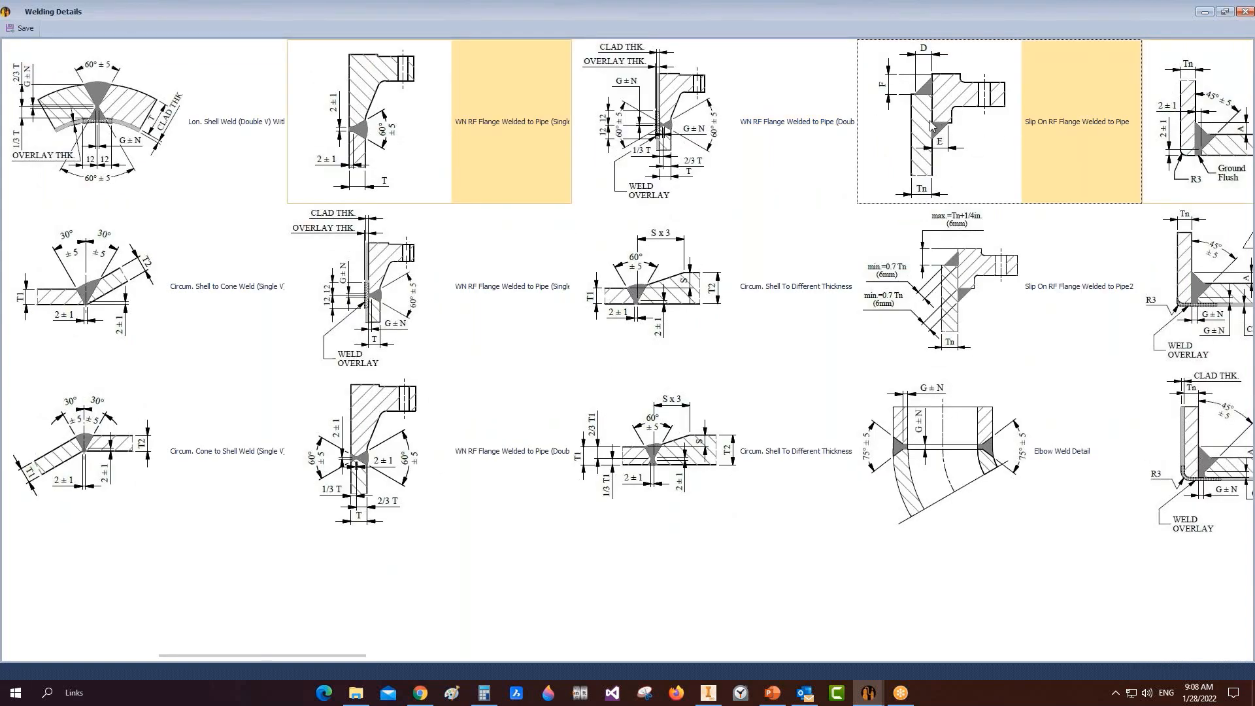
scroll(933, 126, "down", 1)
scroll(750, 307, "down", 1)
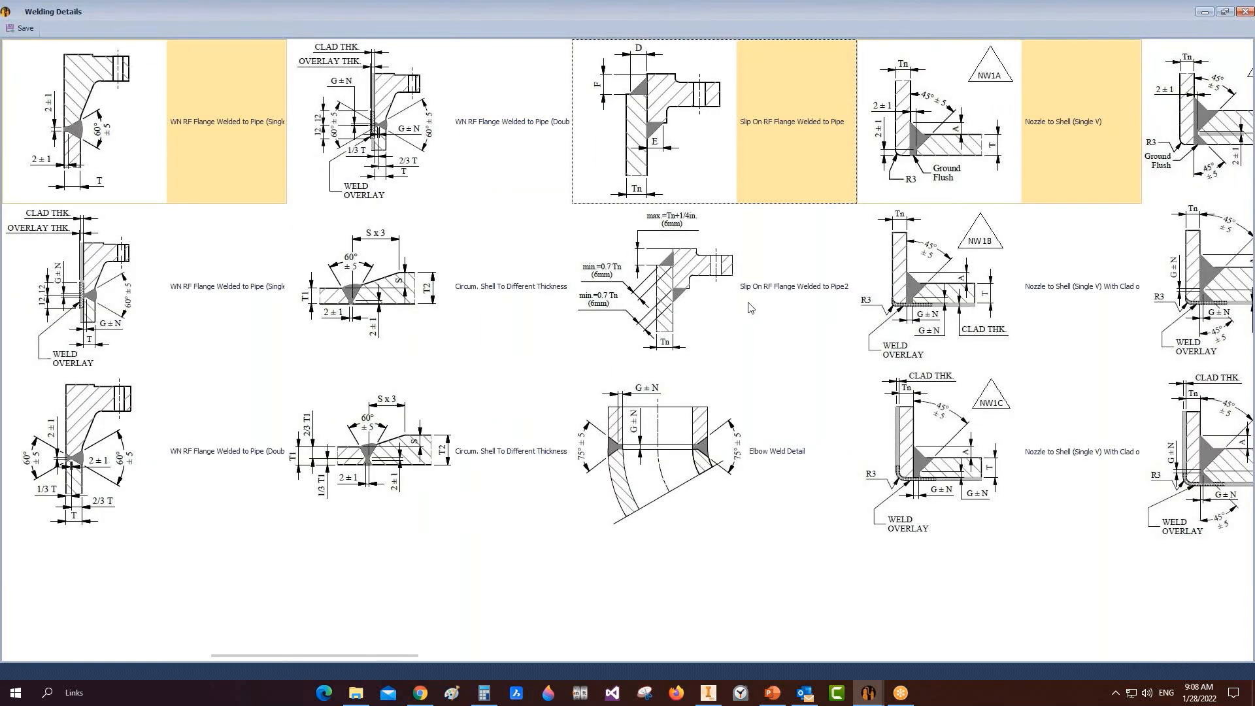
scroll(751, 308, "down", 2)
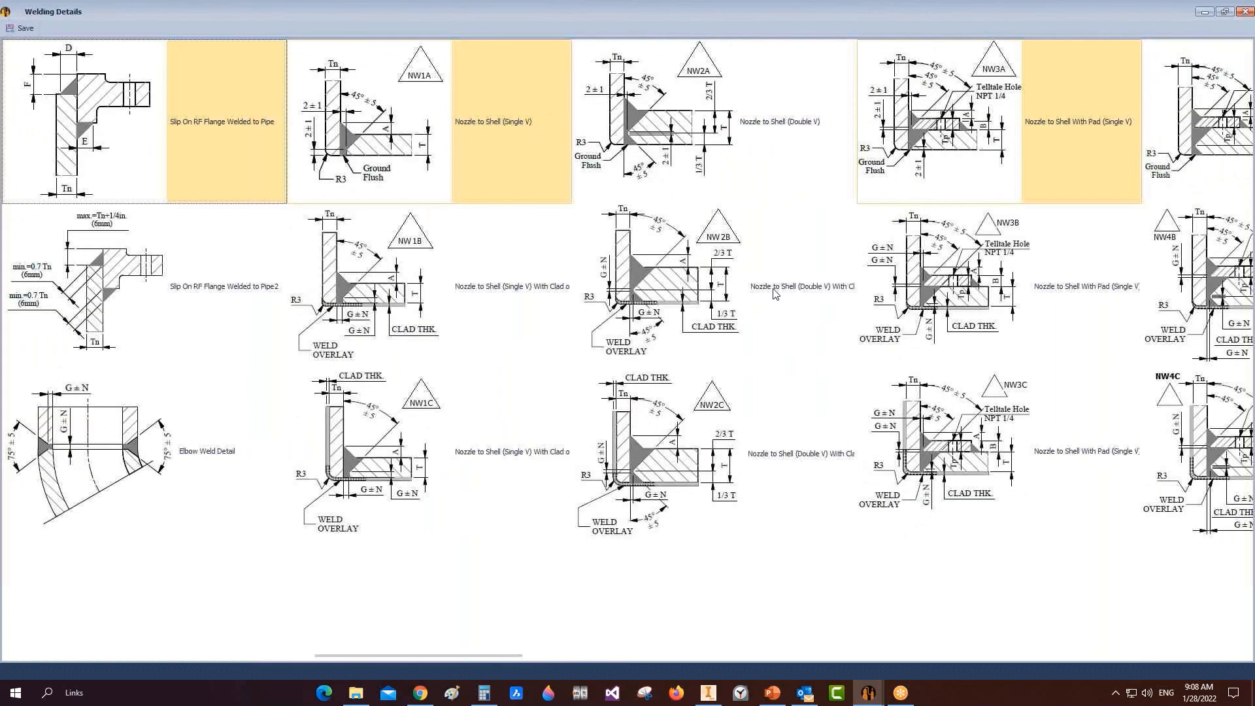
scroll(768, 336, "down", 4)
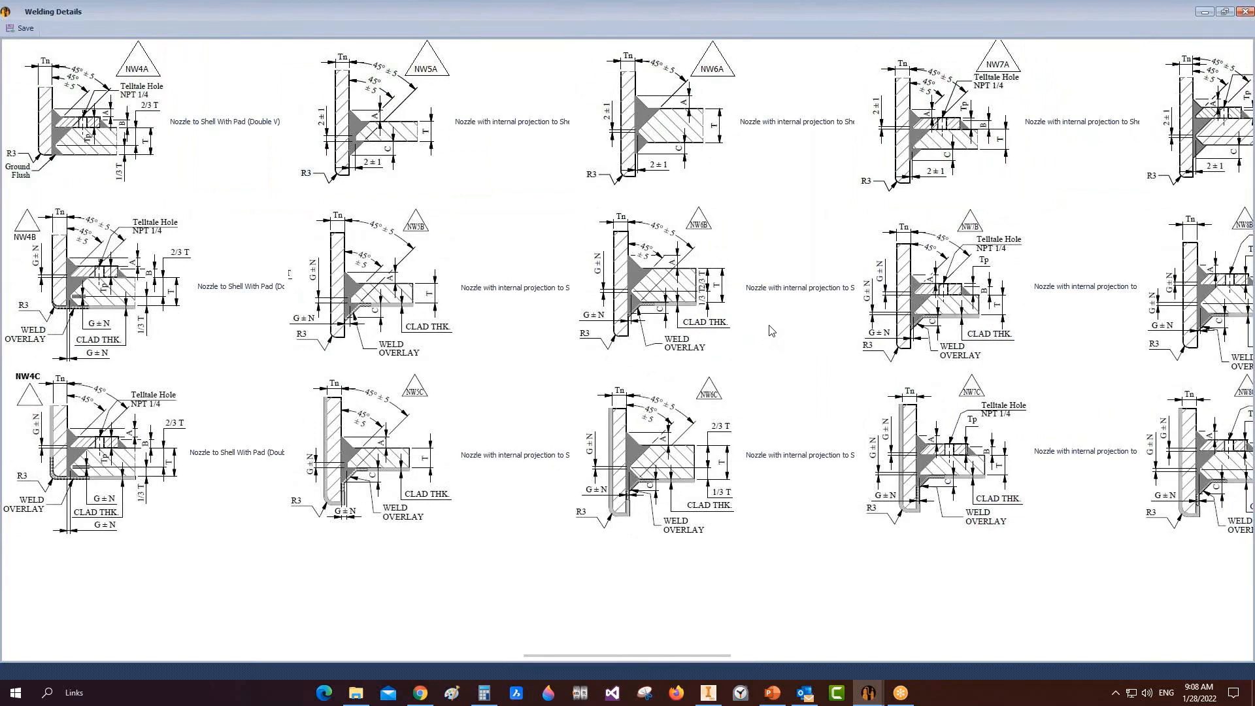
scroll(340, 451, "down", 4)
left_click(340, 452)
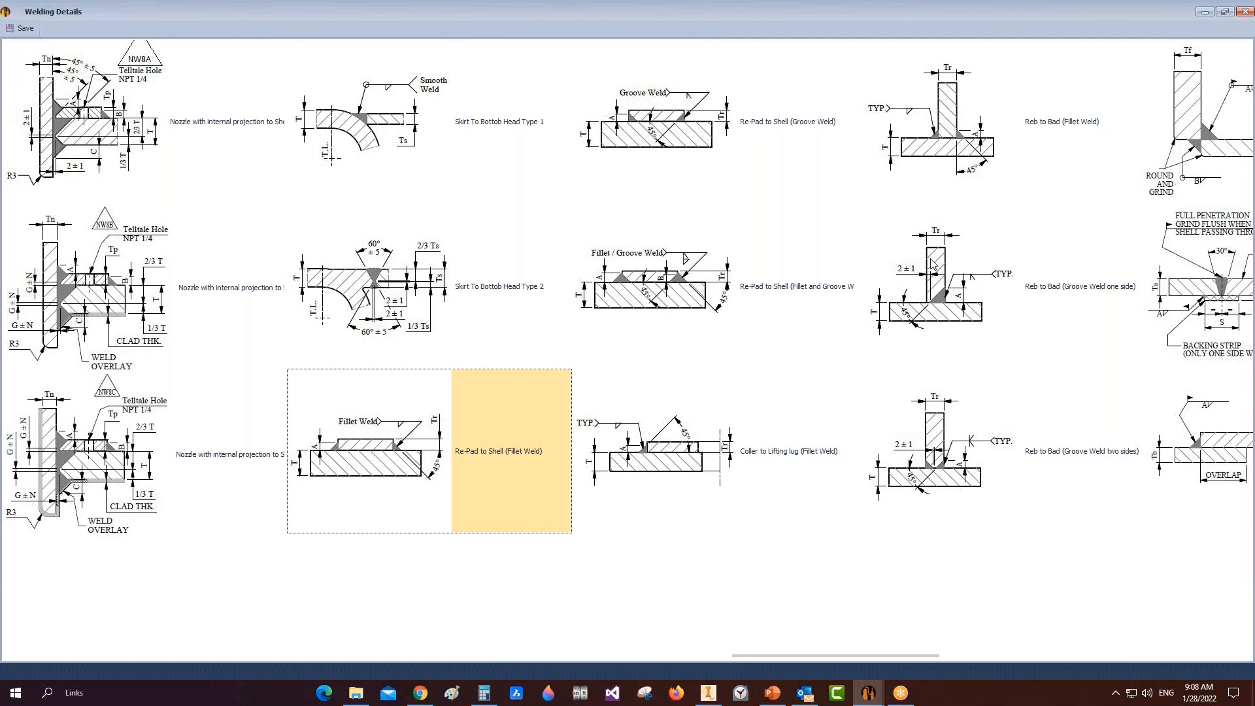
Step: Also choose the Reb to Bad (Fillet Weld) detail and save both welding details
left_click(930, 157)
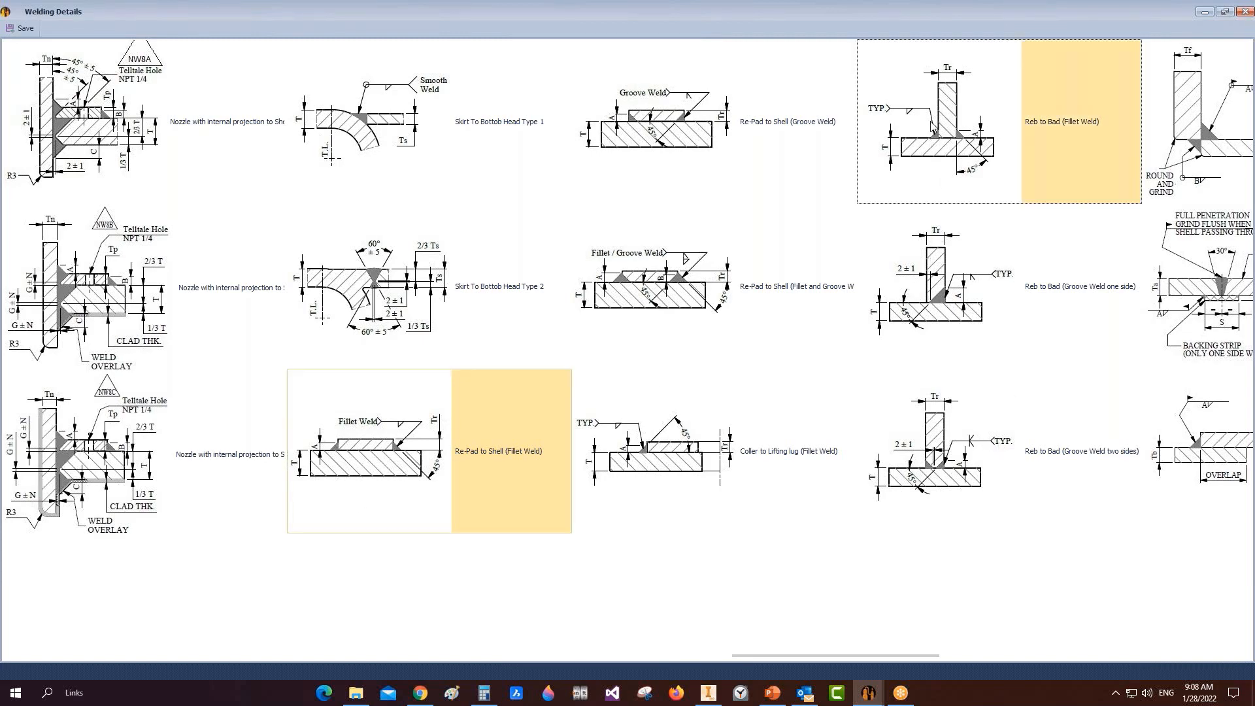
scroll(945, 147, "right", 1)
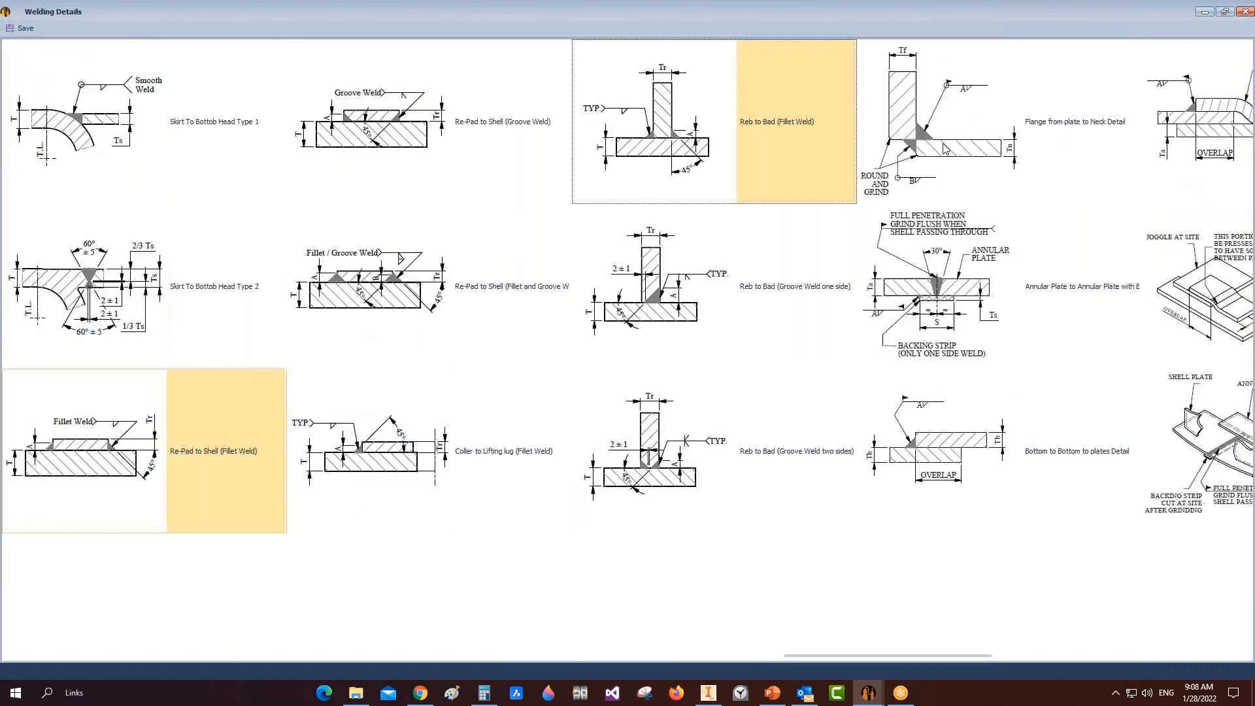
scroll(814, 124, "right", 2)
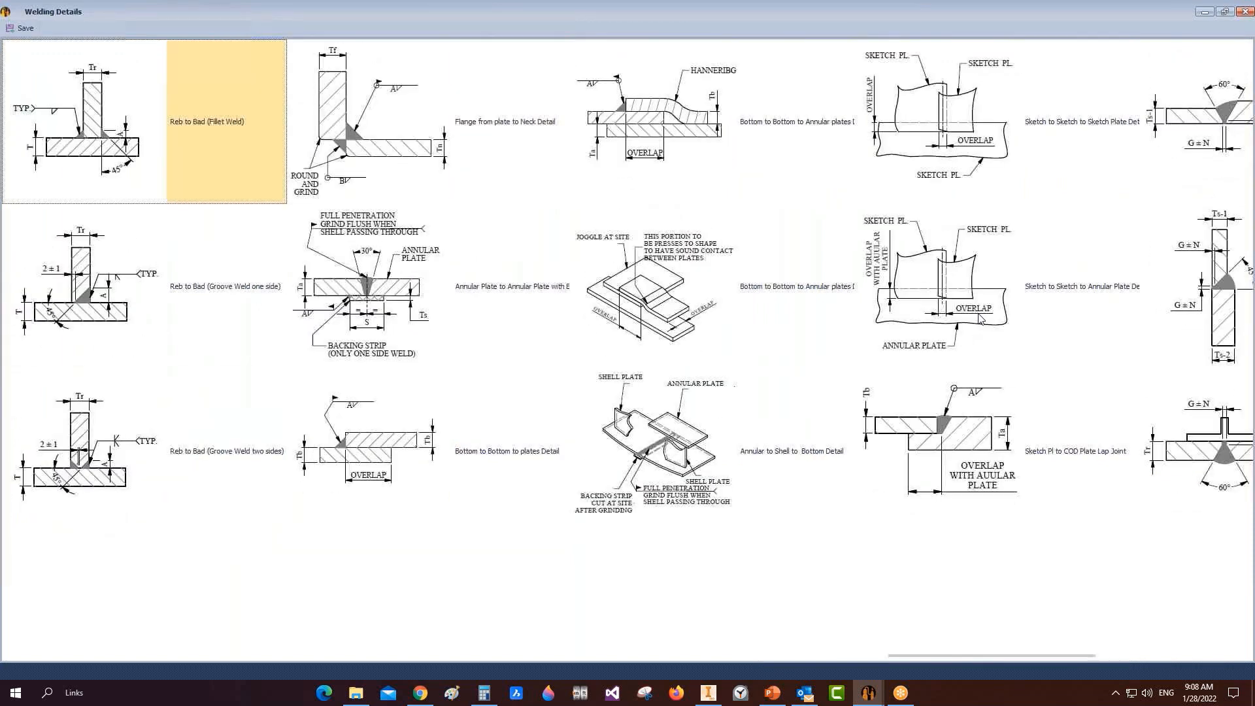
scroll(979, 318, "right", 3)
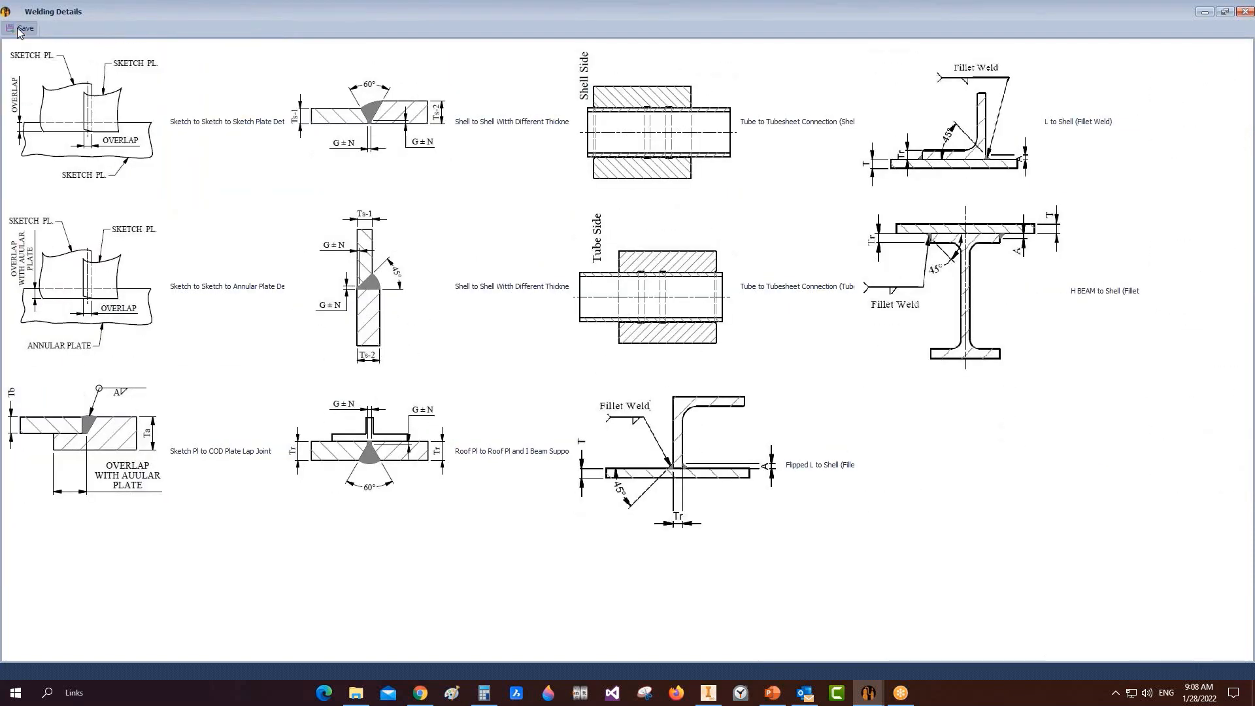
left_click(24, 28)
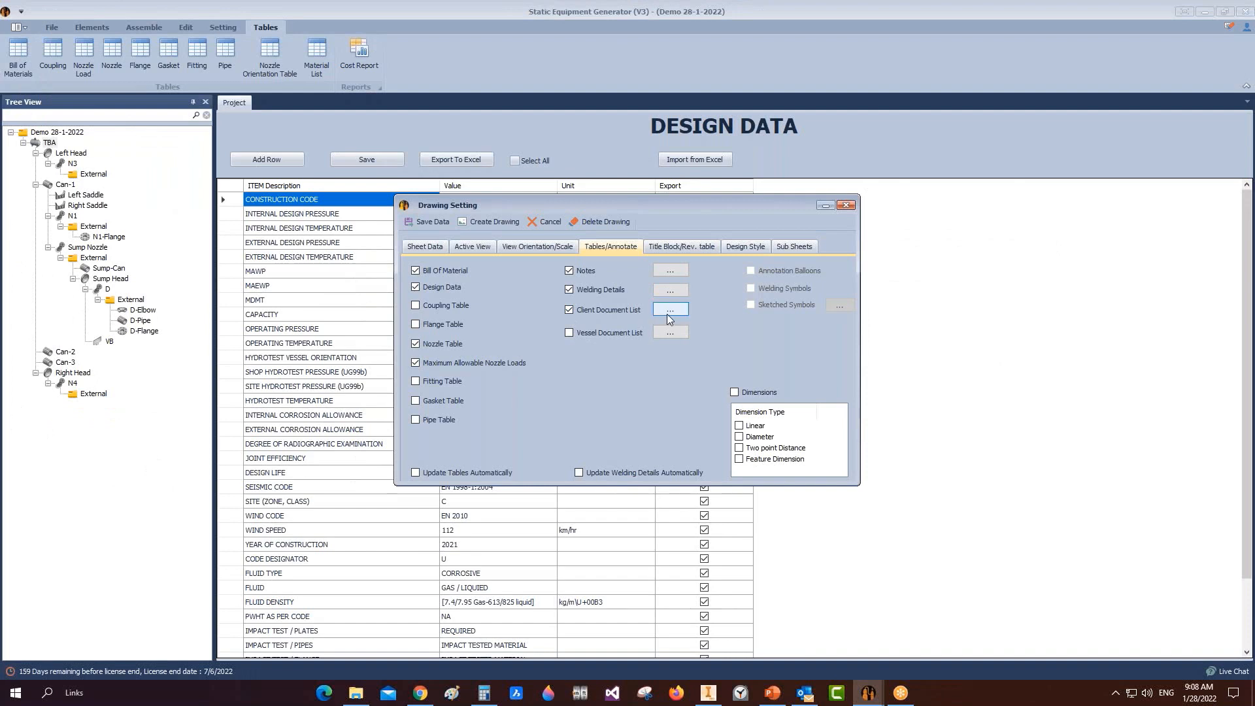
Step: Add 'mechanical data sheet' numbered 0.11010 to the client document list
left_click(670, 318)
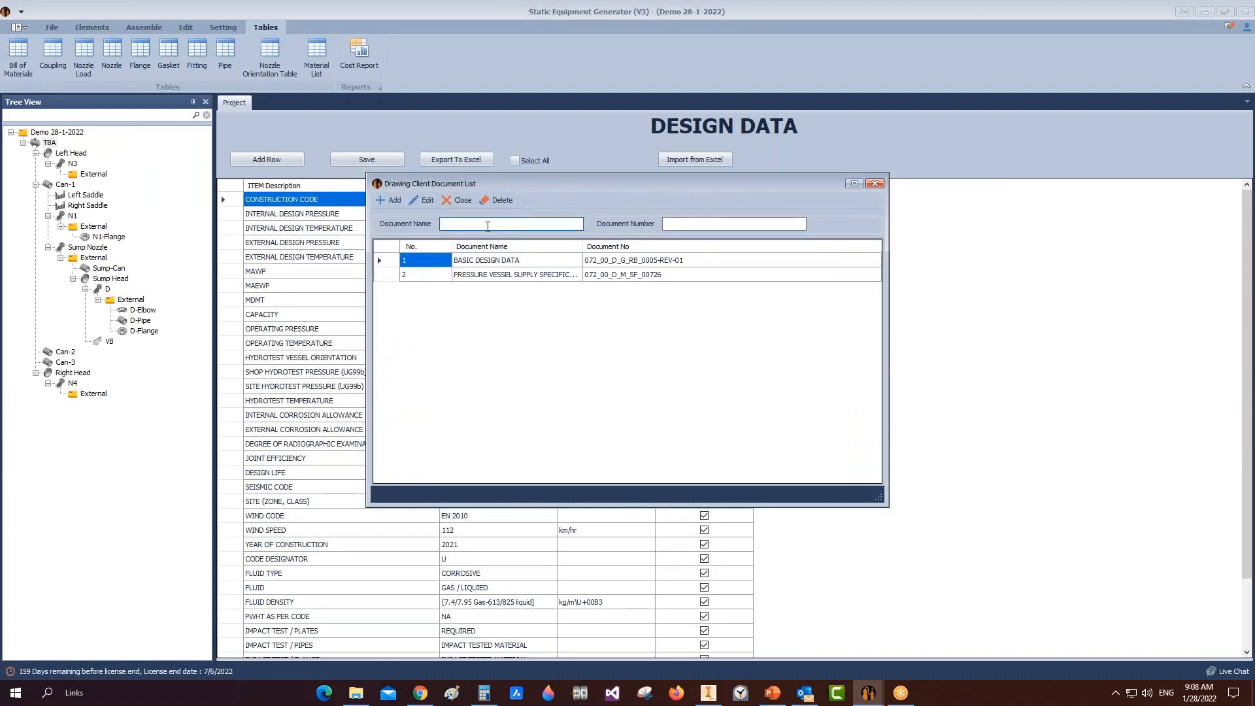
left_click(488, 224)
type("mechanical data sheet")
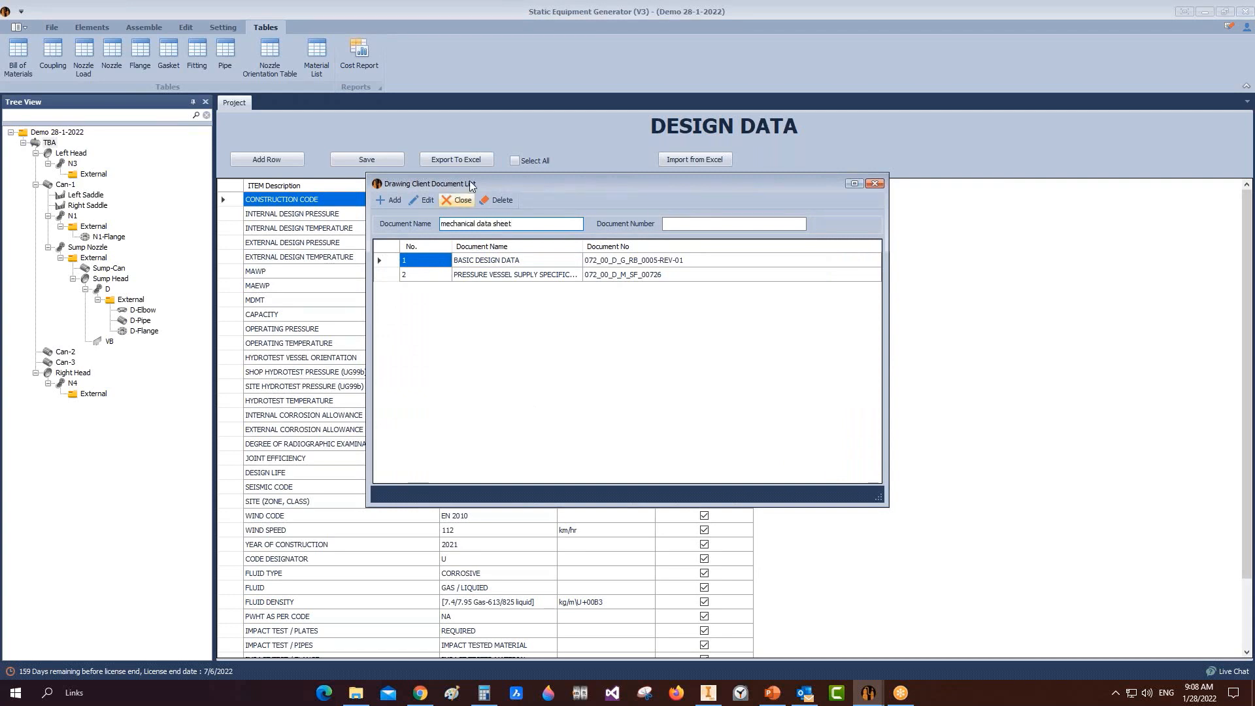
left_click(687, 223)
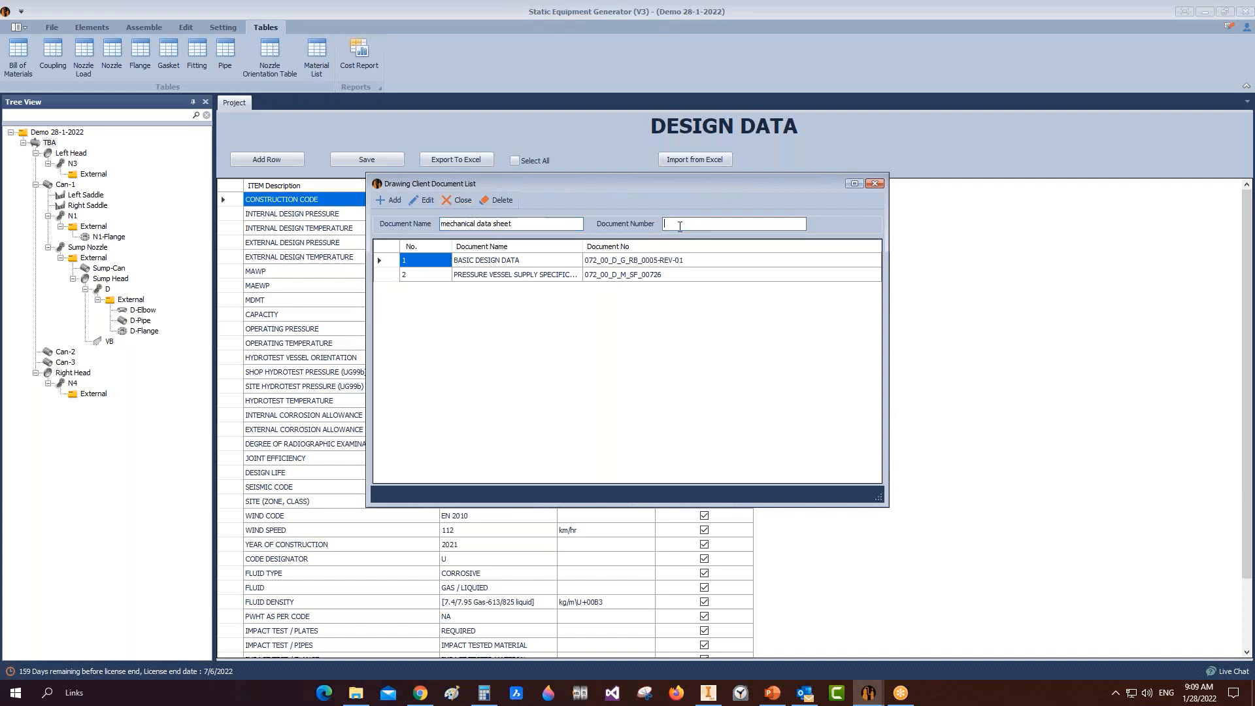
type("0.11010")
left_click(389, 202)
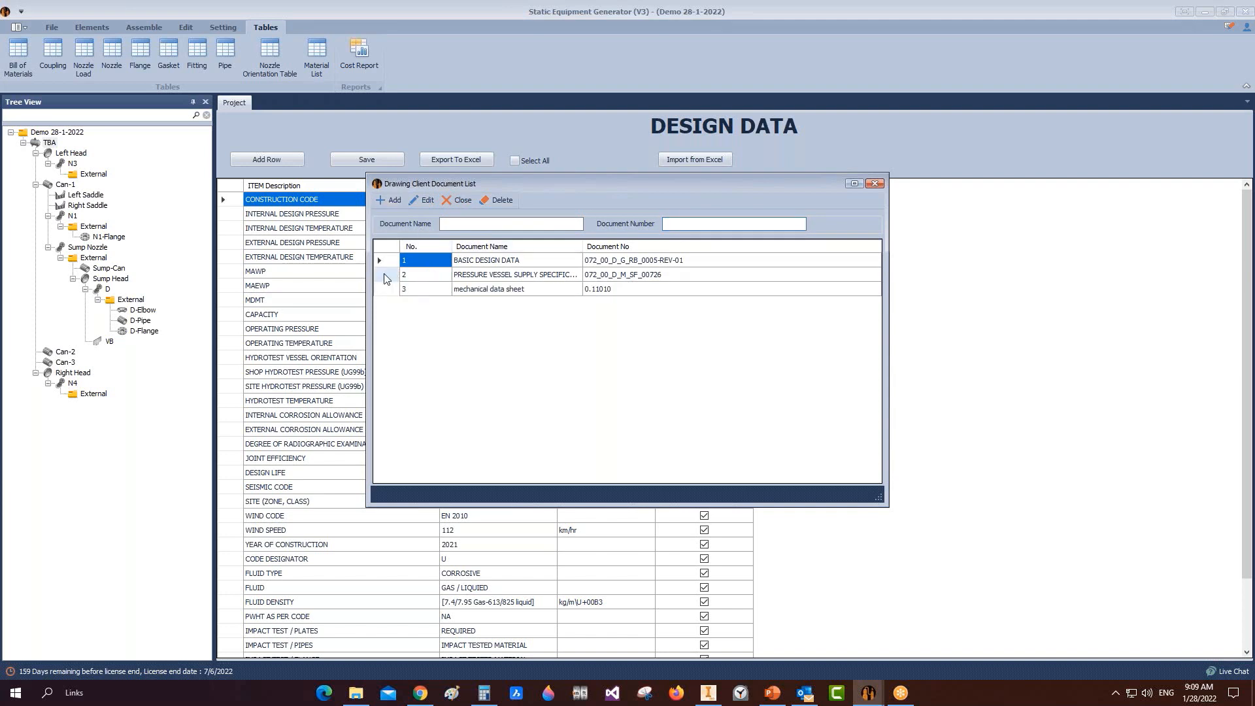
left_click(404, 275)
left_click(875, 183)
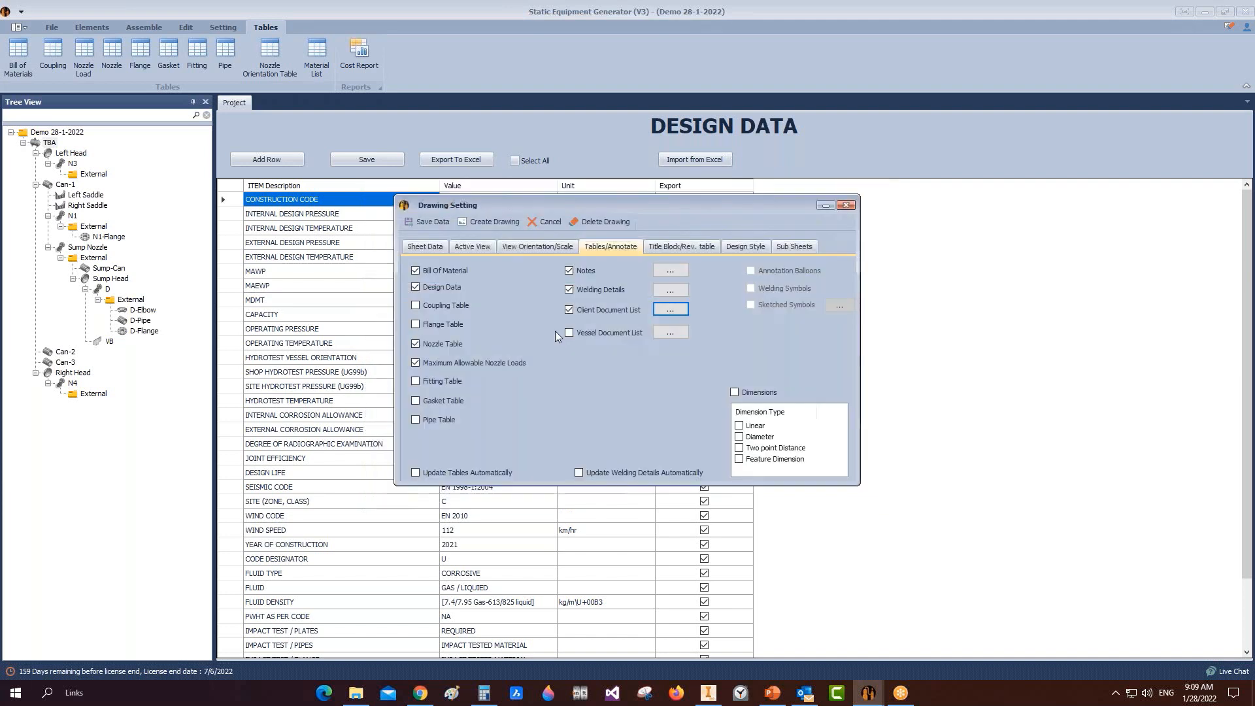
Step: Add 'mechanical calculation report' with number DOC-1002 to the vessel document list
left_click(669, 332)
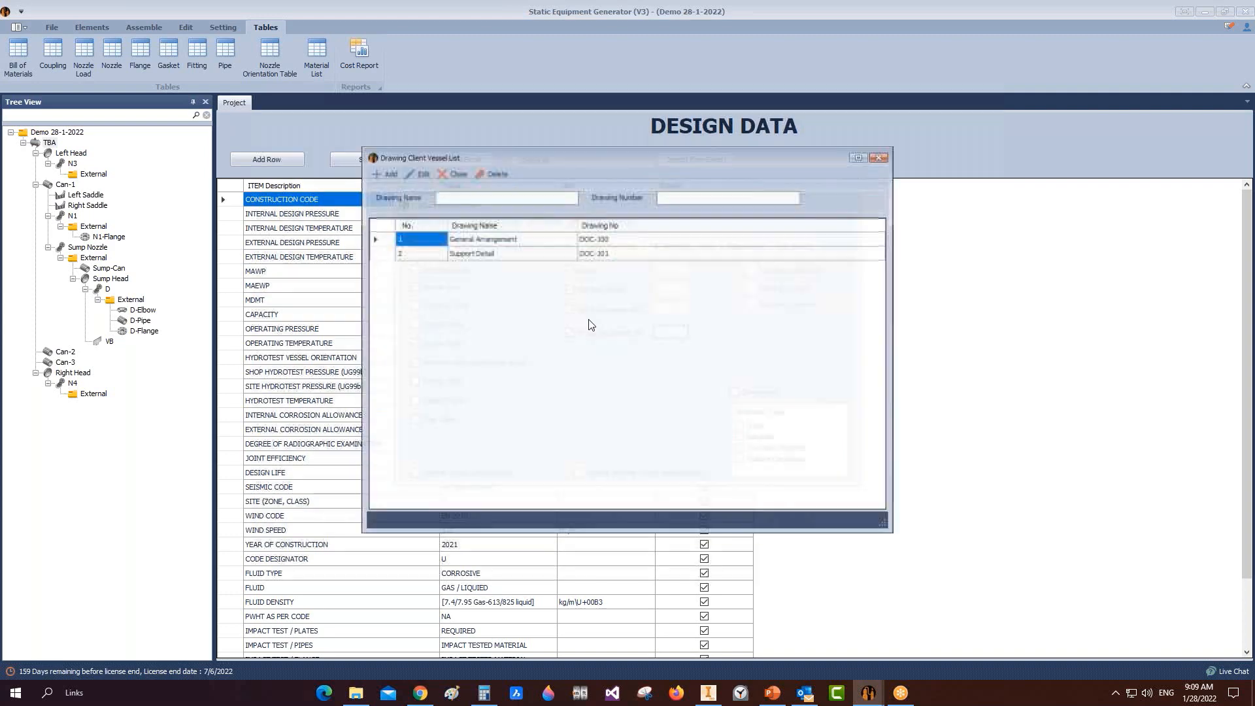
left_click(495, 199)
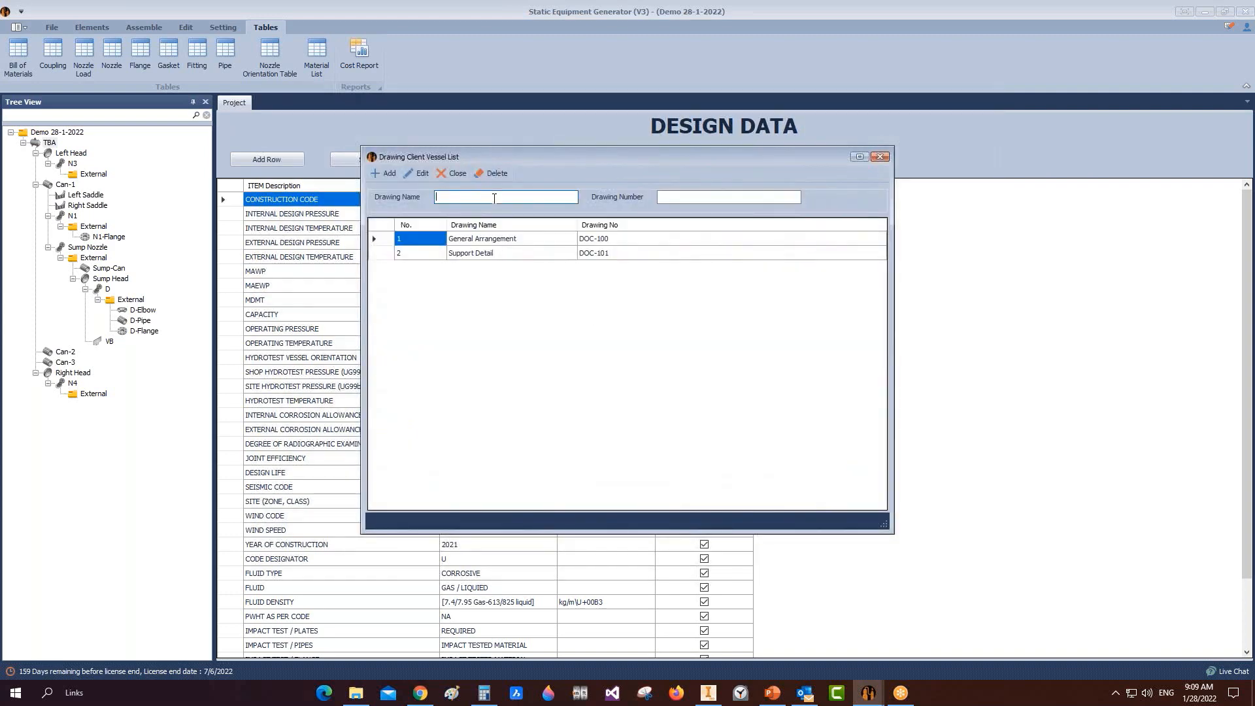
type("mechanical calculation report")
left_click(506, 197)
left_click(708, 198)
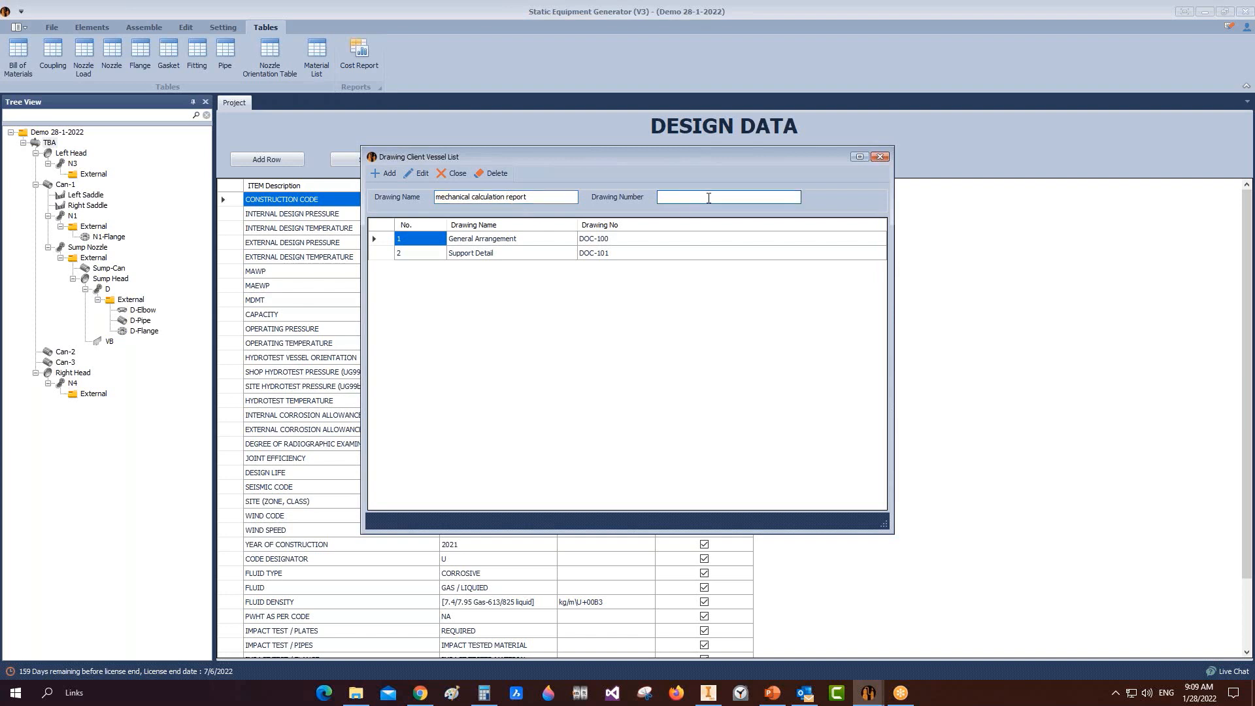
type("DOC-1002")
left_click(382, 172)
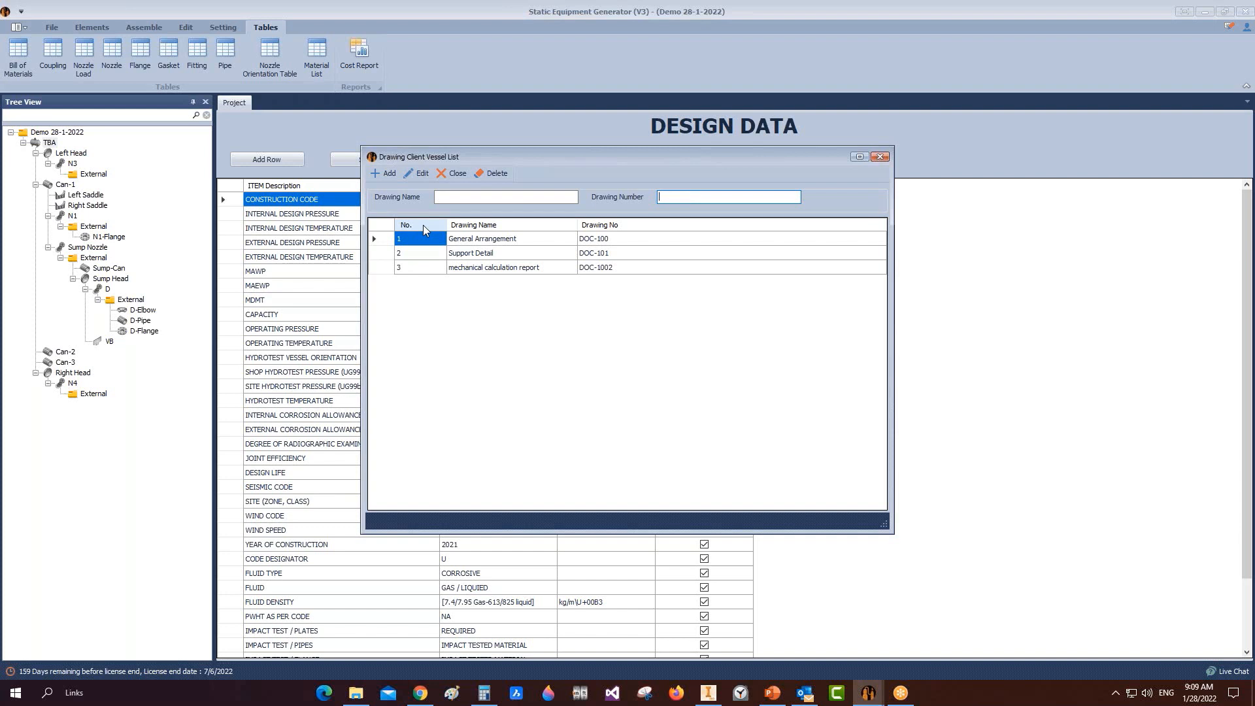
Step: Revise the calculation report's number to DOC-1002 (REV.2)
left_click(387, 268)
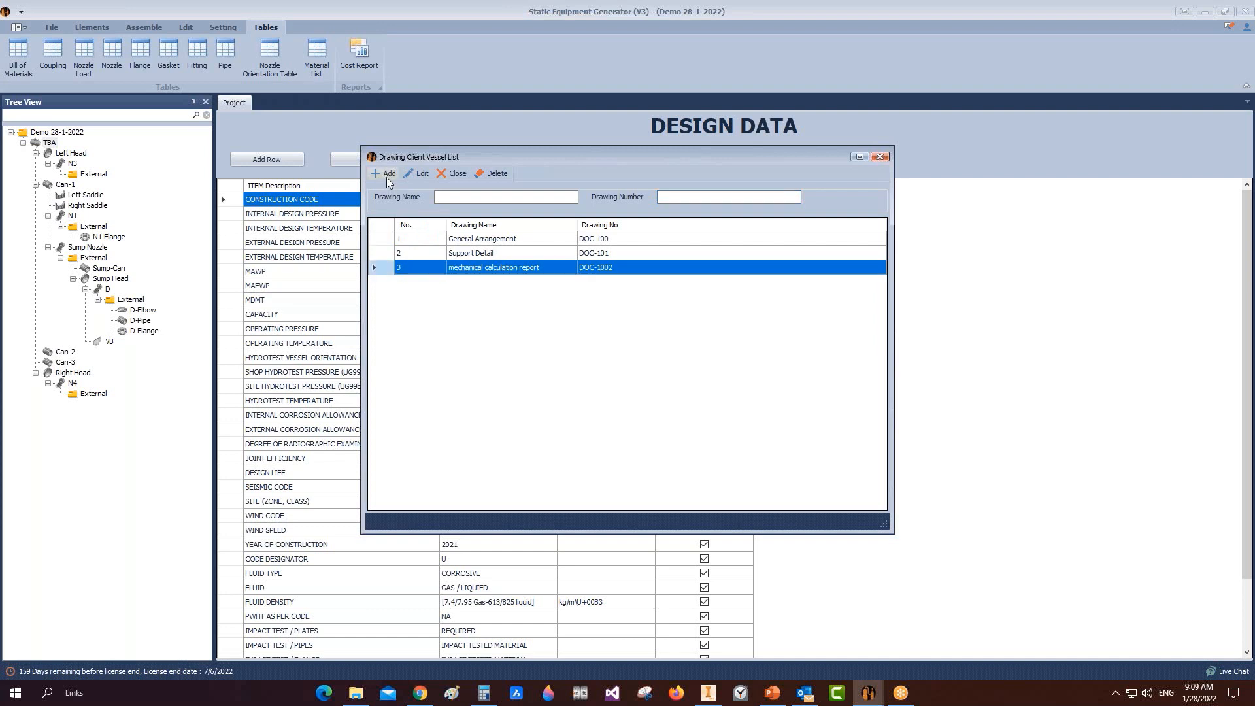
left_click(418, 173)
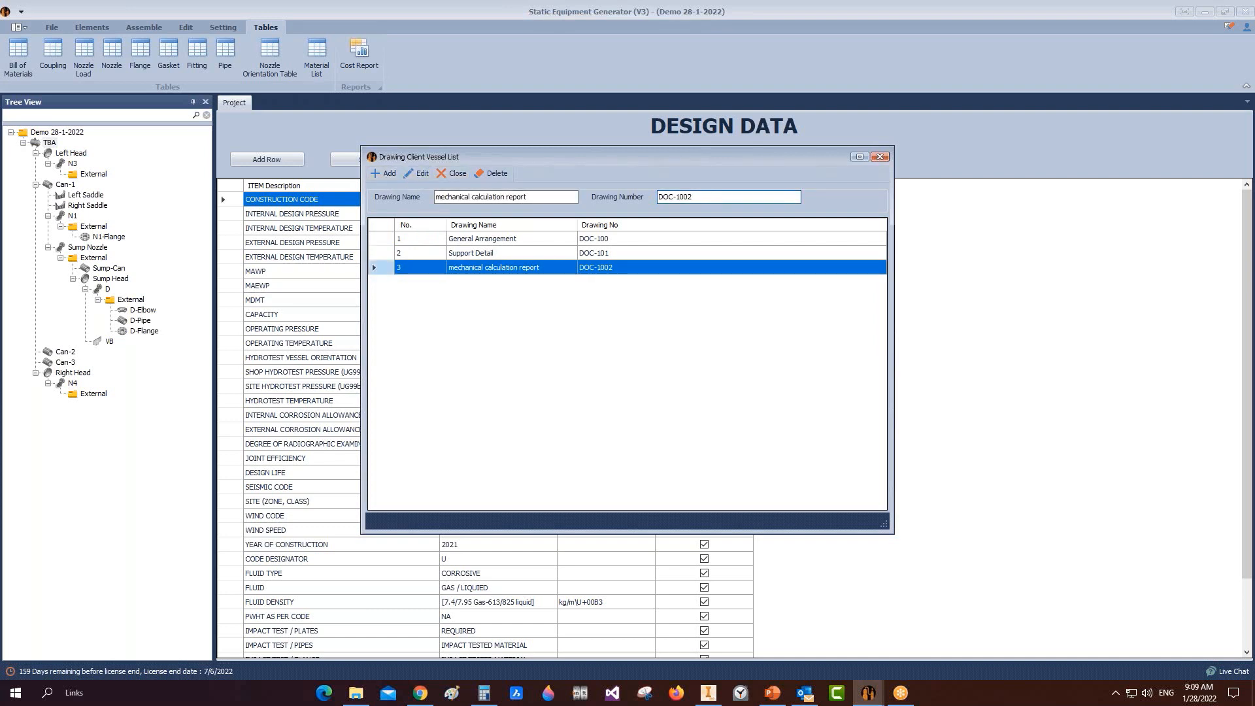
type("(REV.2)")
left_click(393, 171)
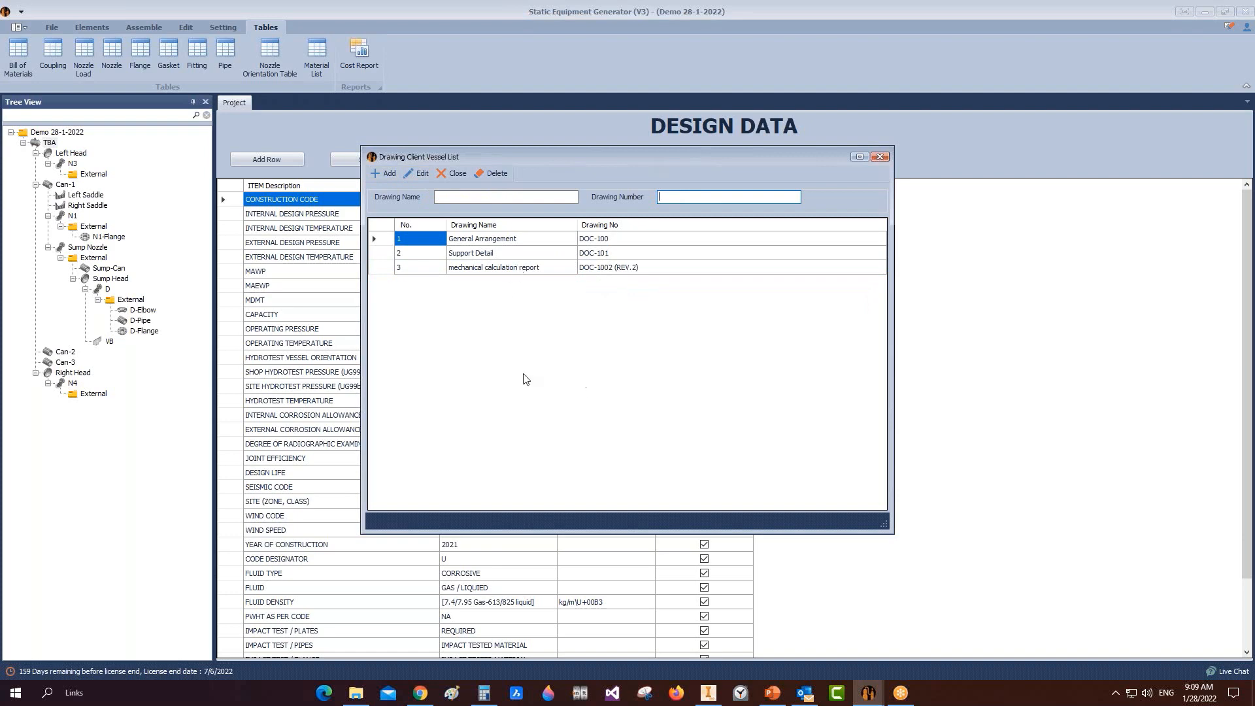
left_click(878, 158)
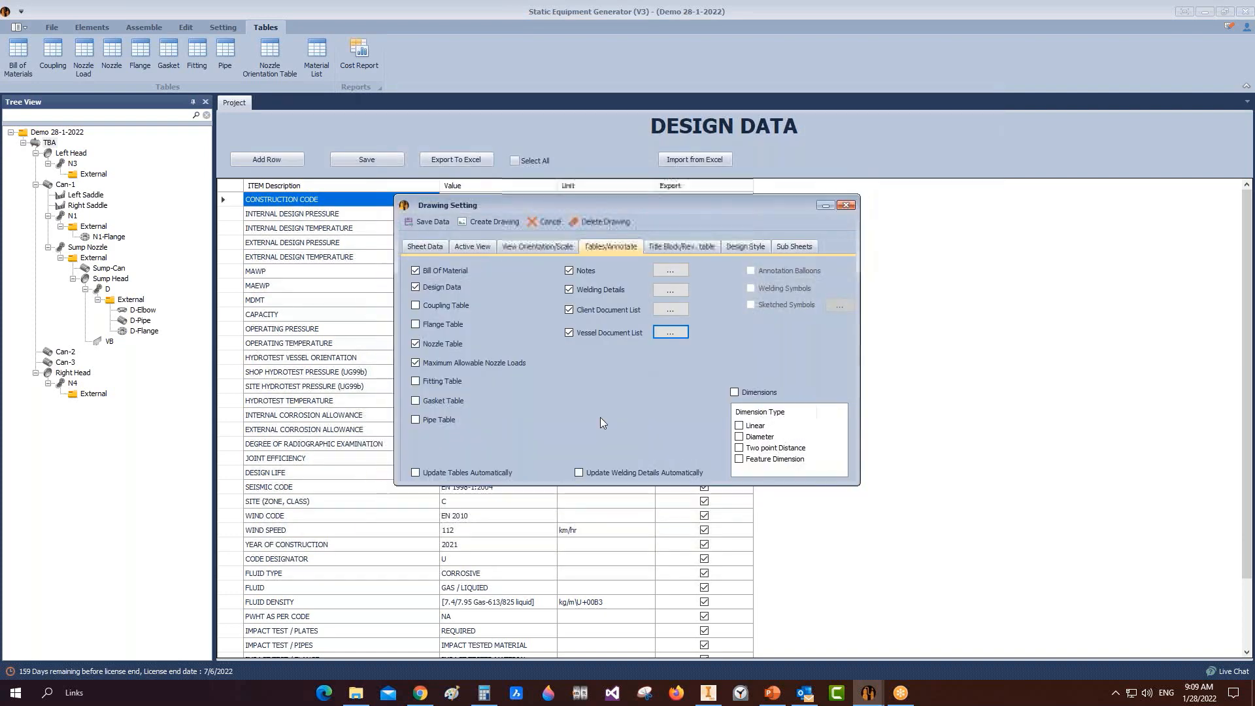
Step: Name the drawing 'General Arrangement' with drawing number DWG-001
left_click(673, 247)
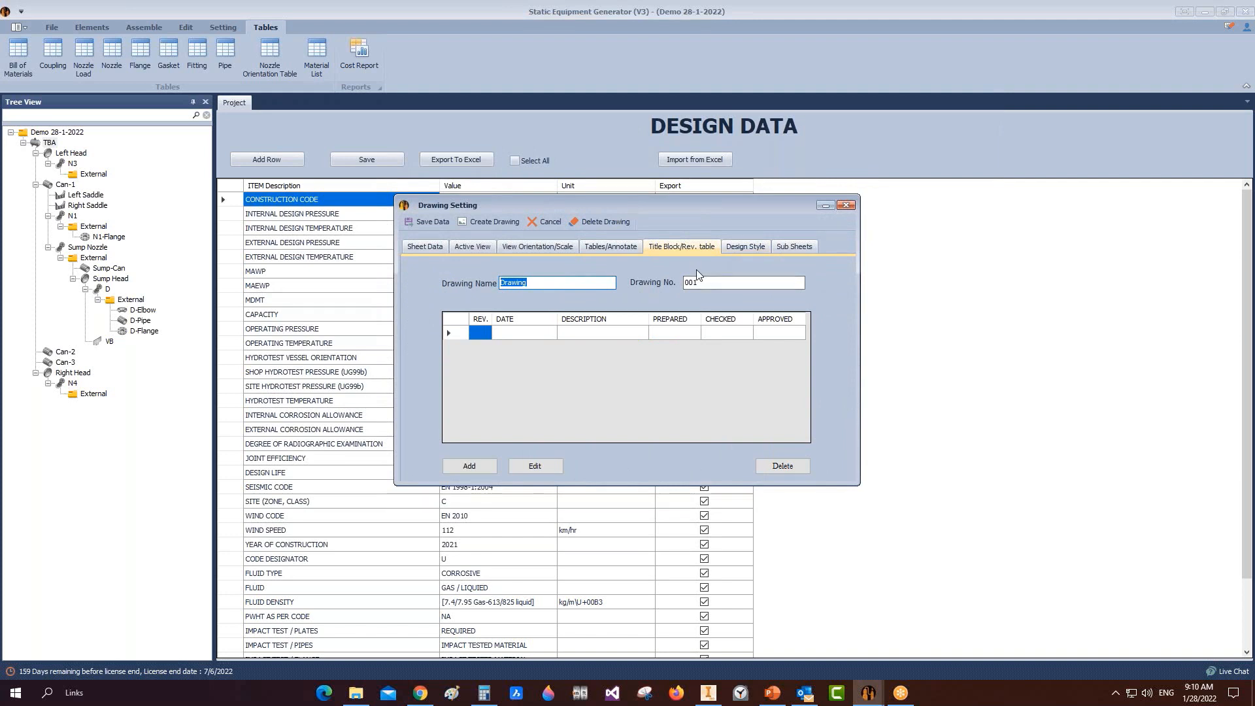
type("General Arrangement")
key("Tab")
type("DWG-")
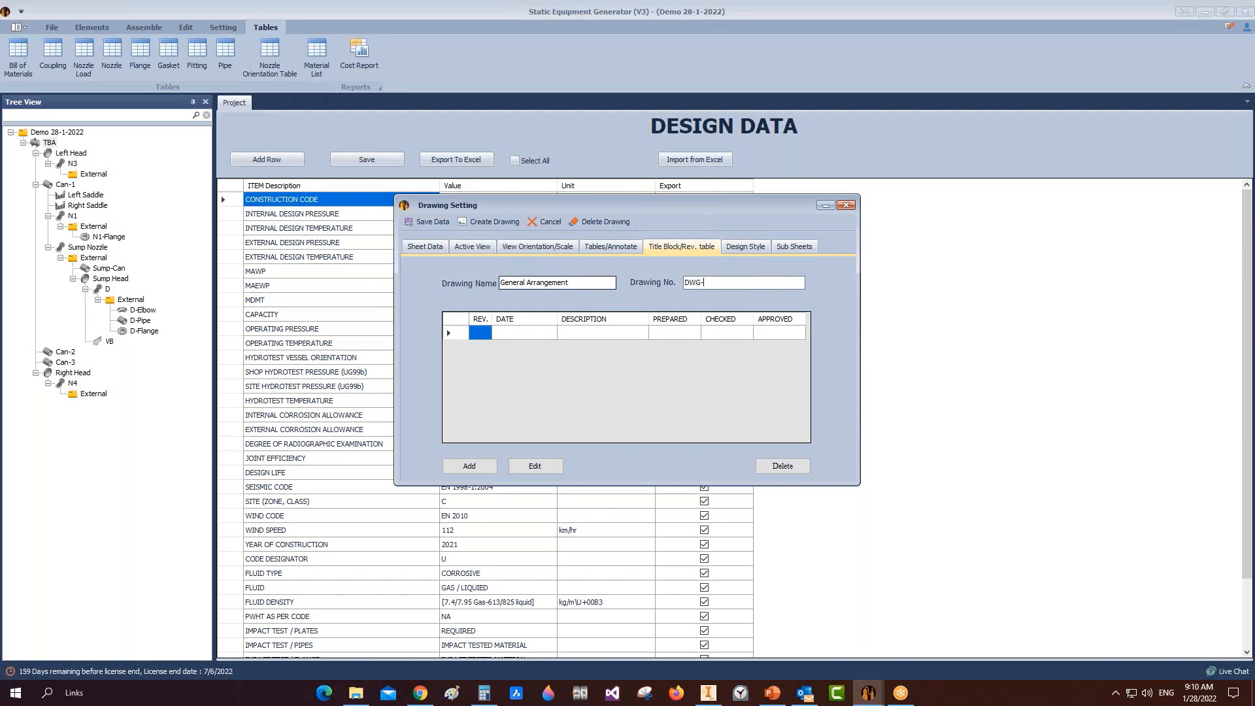
type("001")
Step: Record revision 0, 'Issued for review', with the preparer's initials in the revision table
left_click(460, 335)
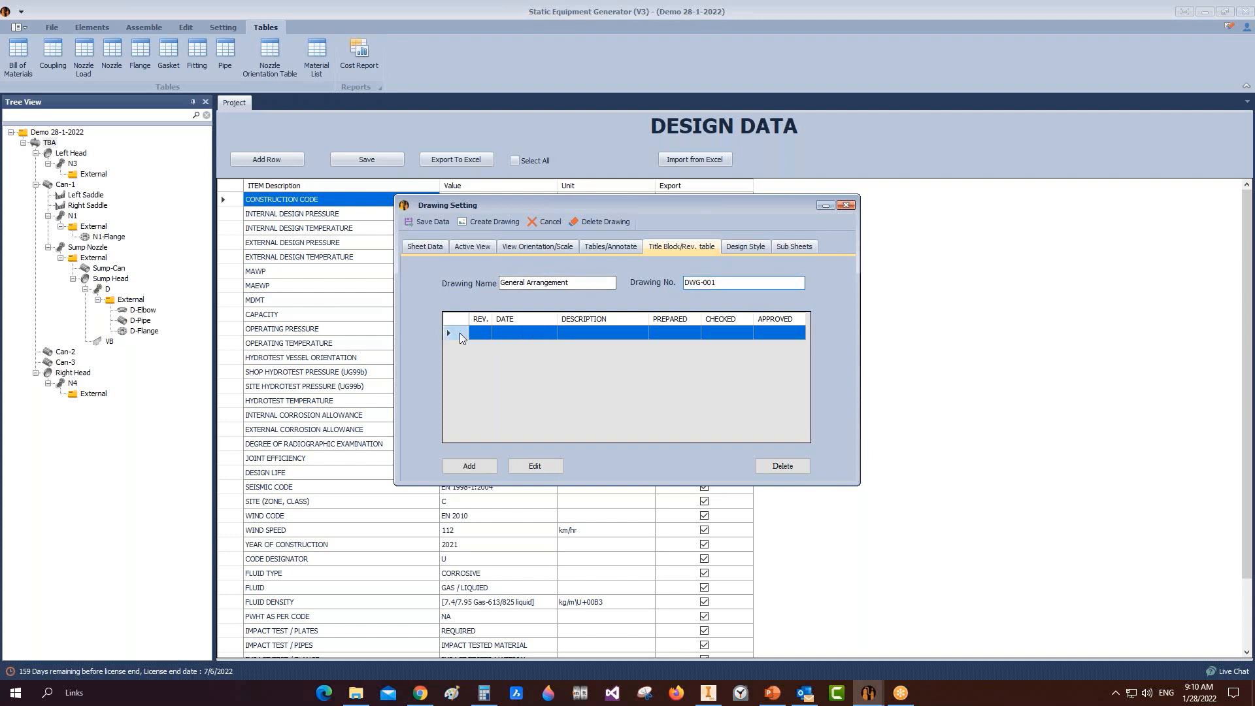
left_click(535, 465)
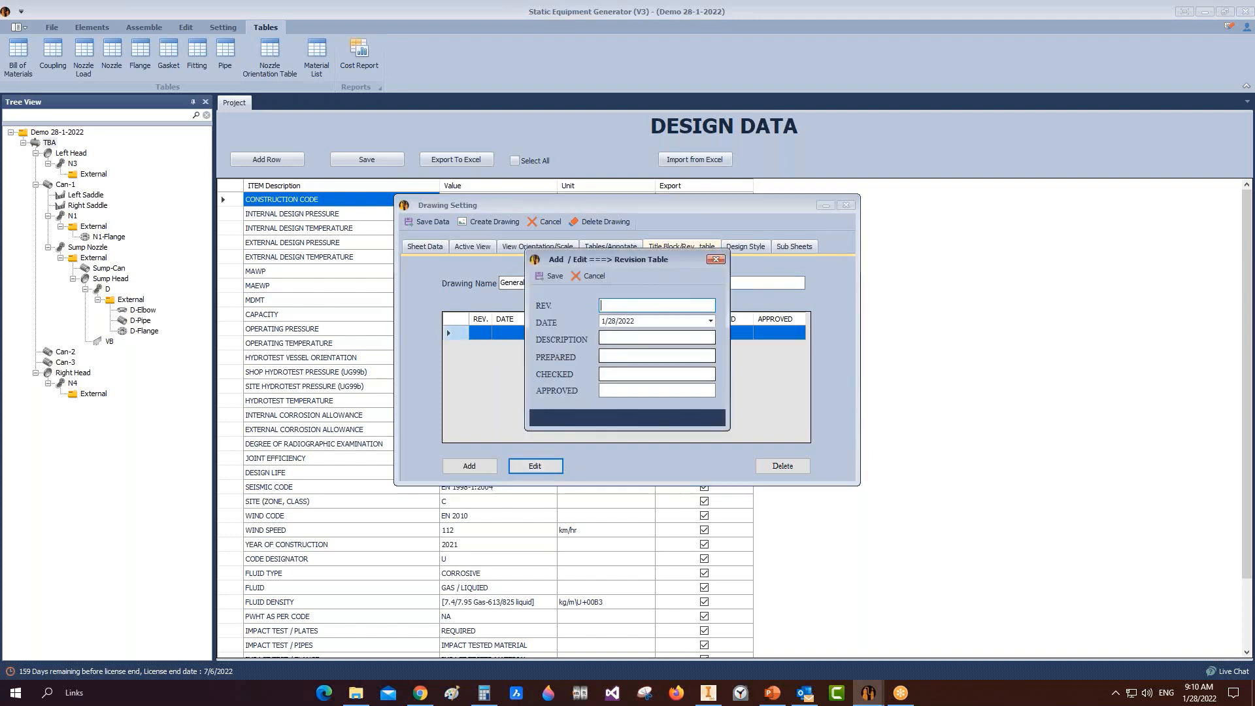
type("0")
left_click(633, 338)
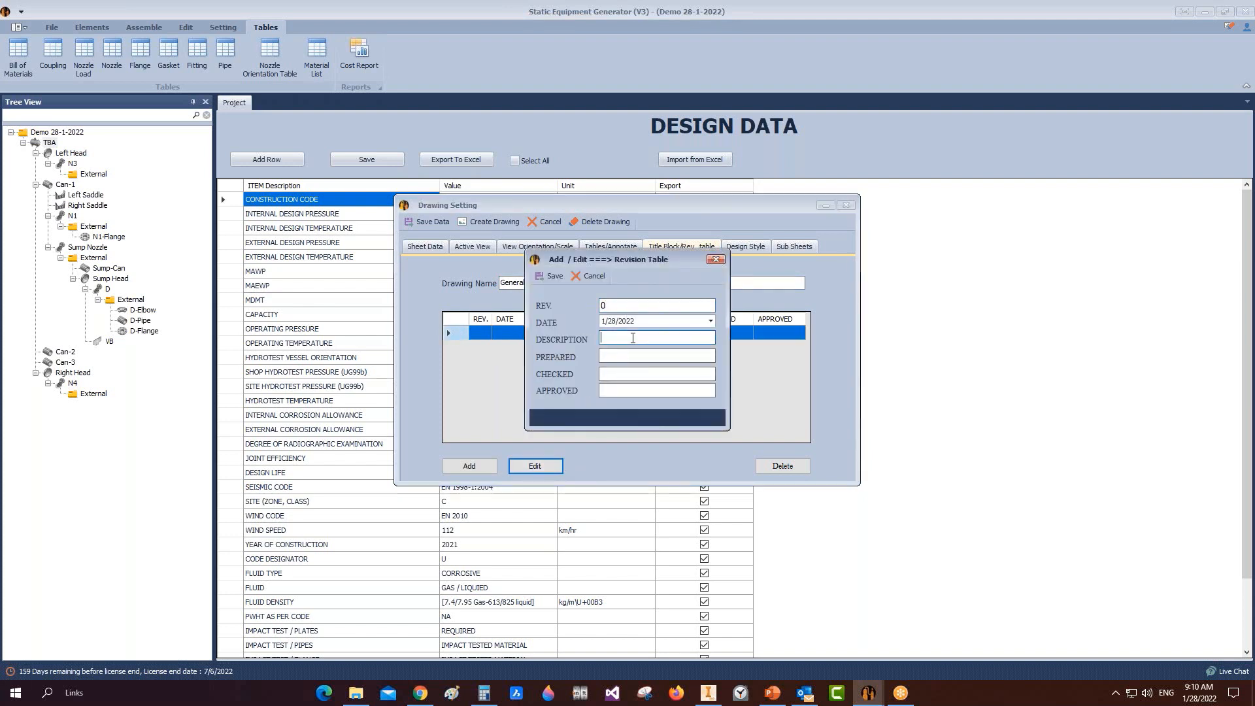
type("Issued for review")
left_click(627, 357)
type("A.H.")
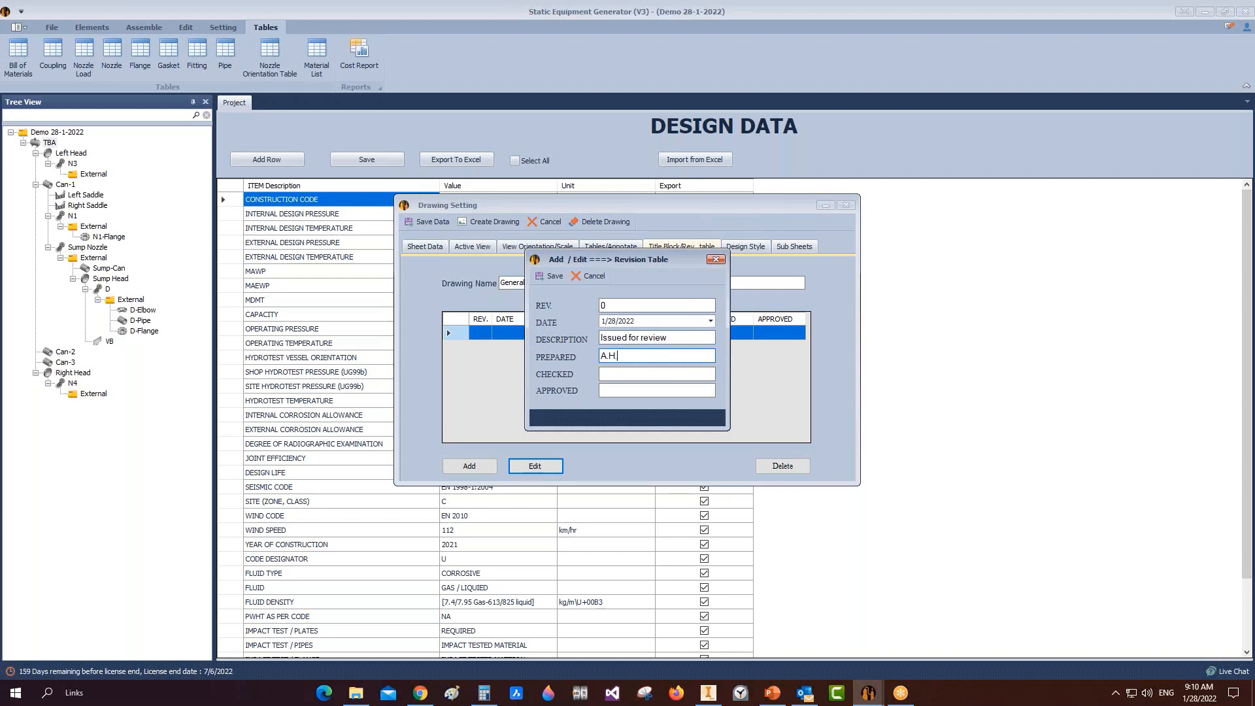
left_click(557, 275)
Step: Save two further blank revision entries and move to the design style settings
left_click(475, 468)
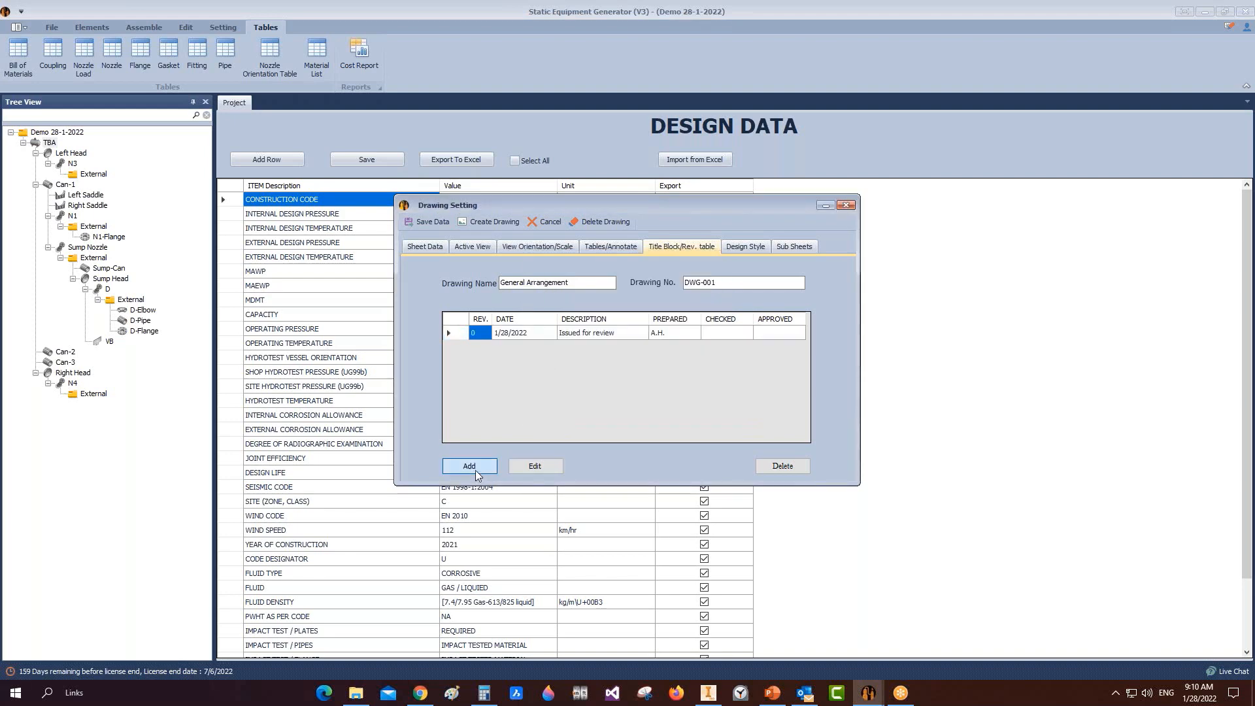
left_click(555, 278)
left_click(469, 466)
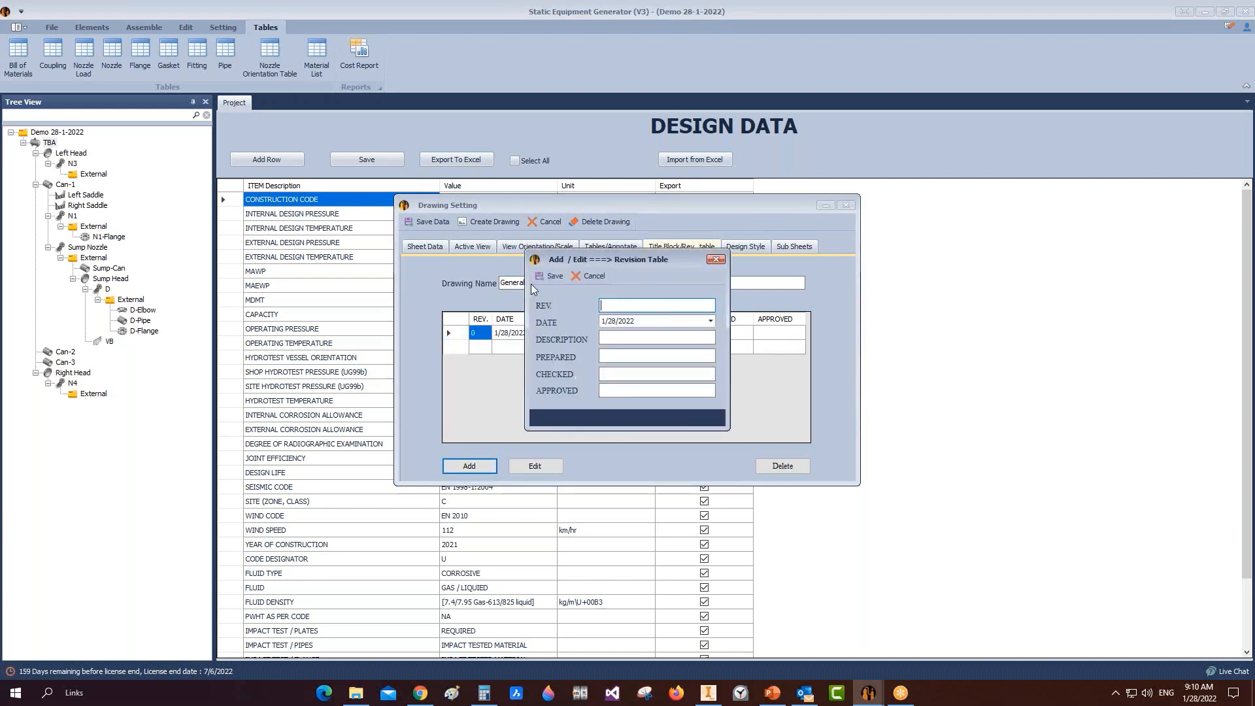
left_click(554, 278)
left_click(746, 248)
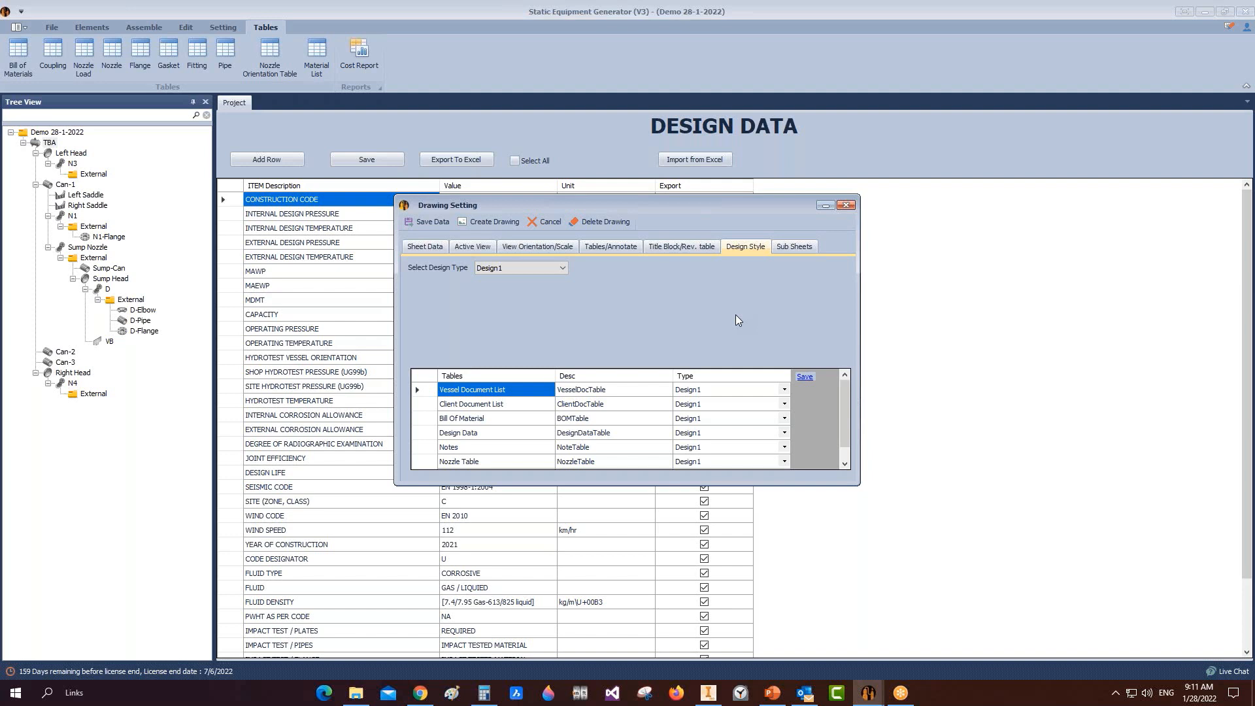
Step: Keep Design1, set the Vessel Document List style to Design1, save, and generate the drawing
left_click(558, 267)
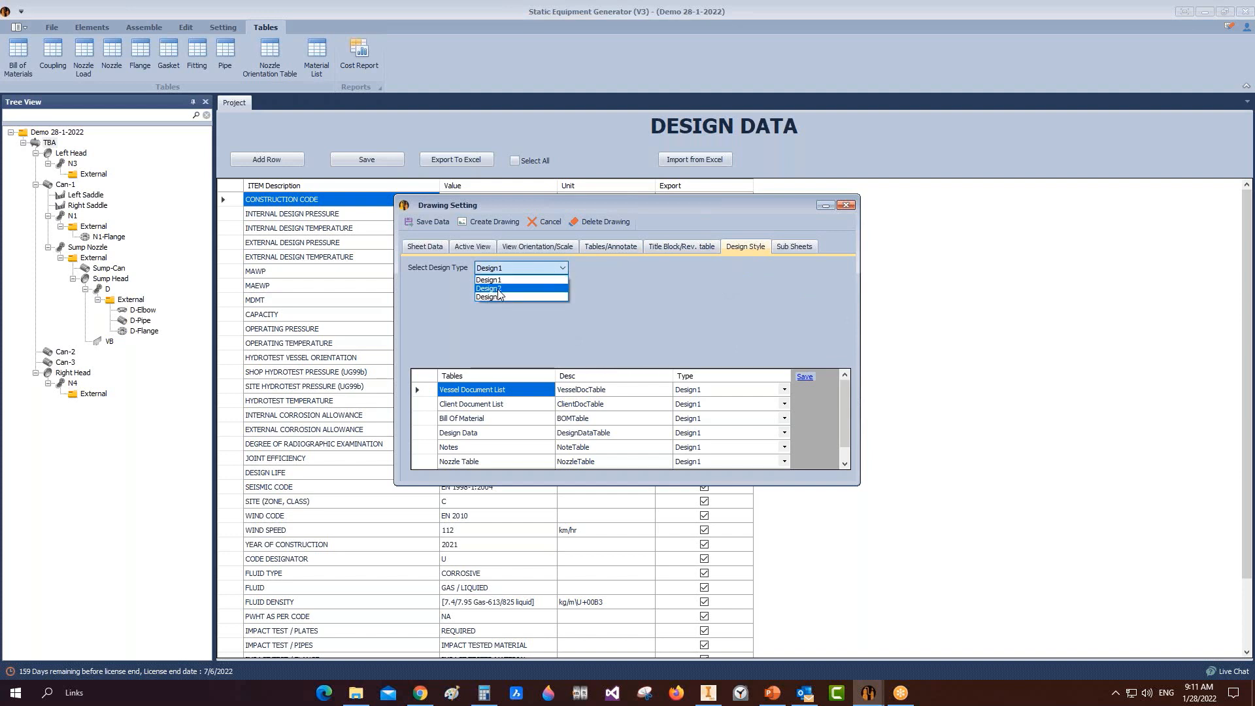
left_click(669, 323)
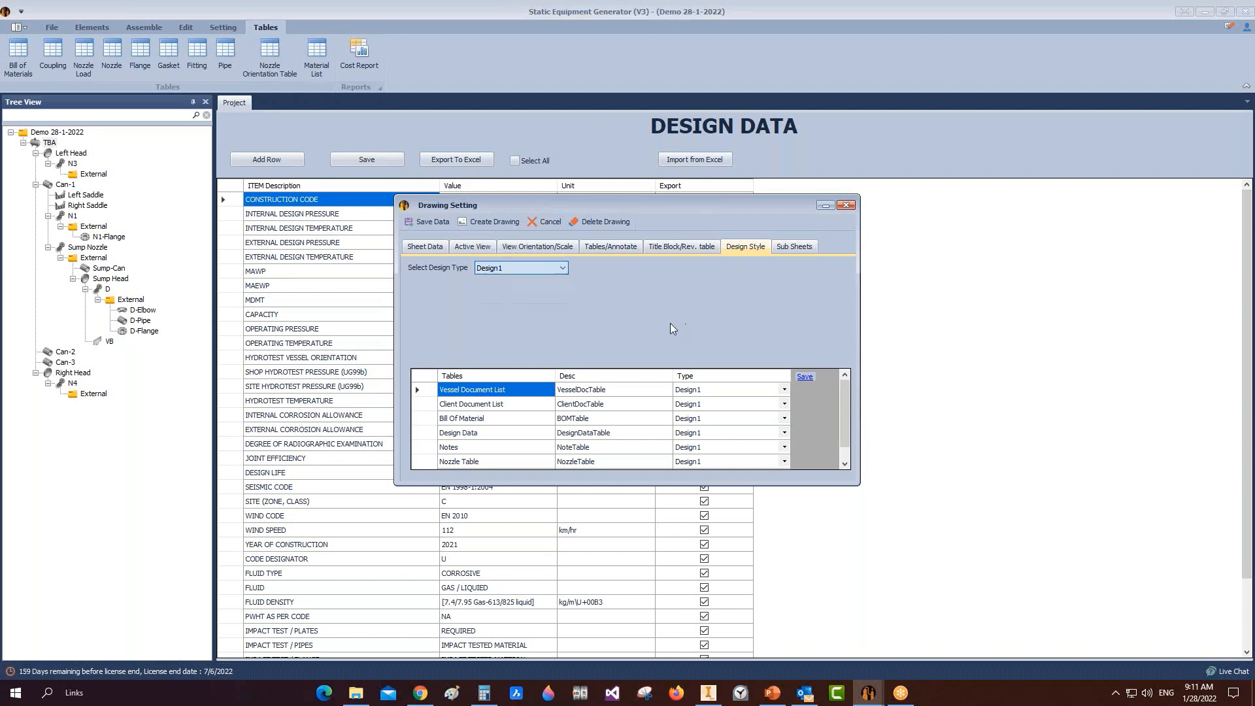
left_click(787, 391)
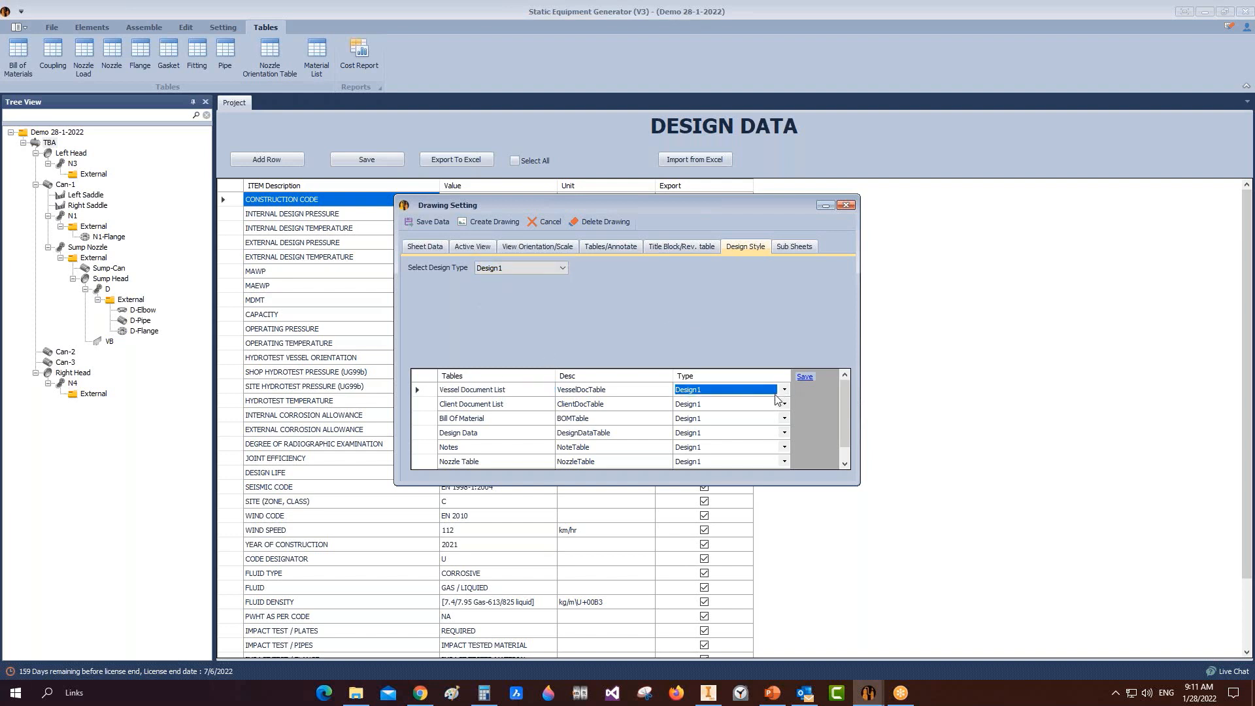
left_click(782, 392)
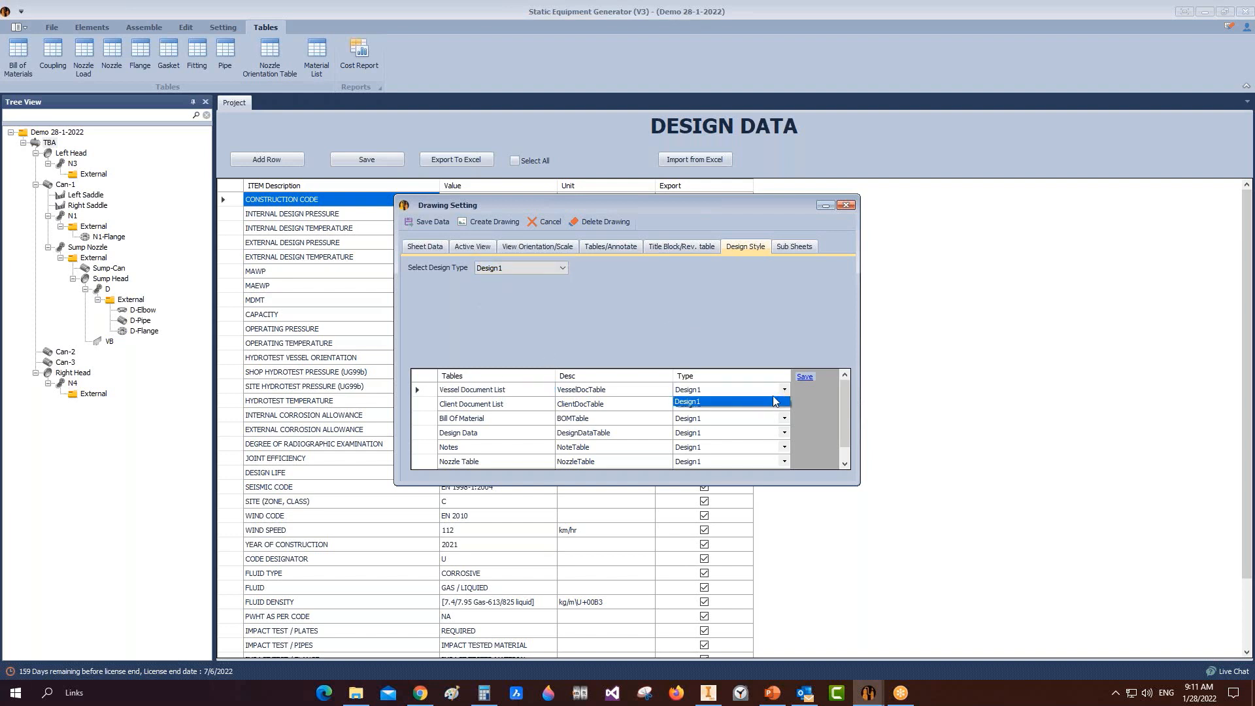
left_click(776, 392)
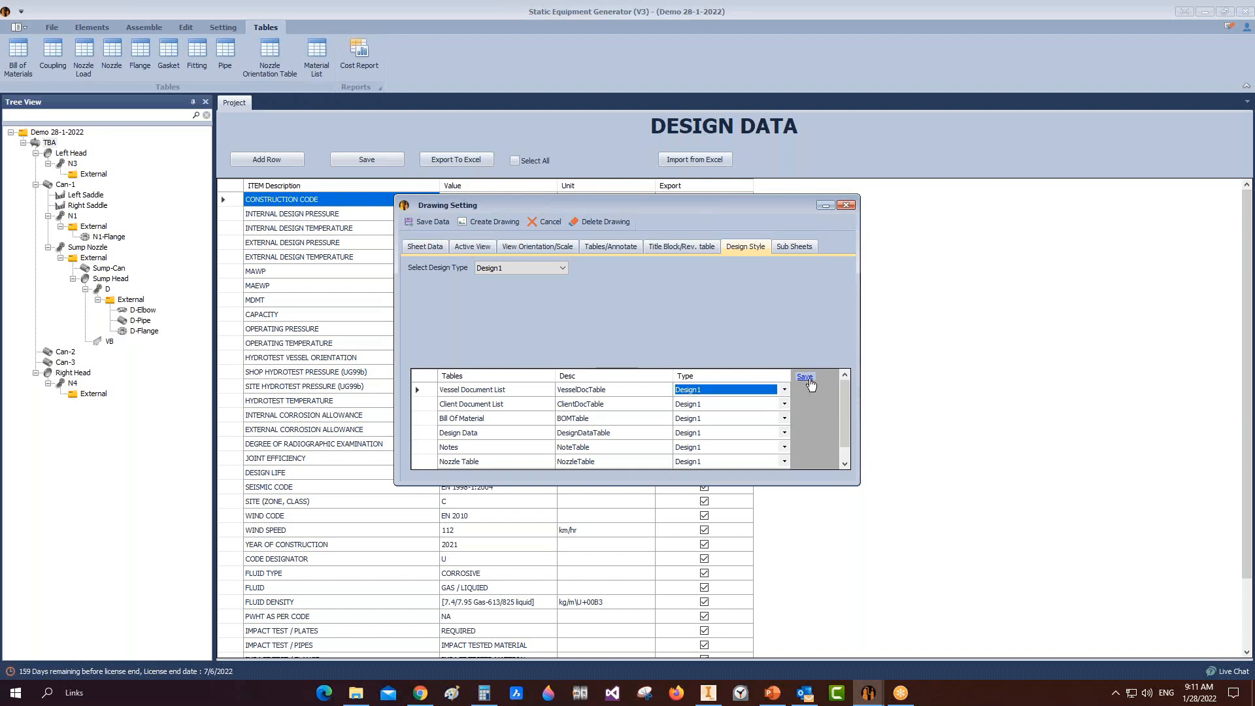
left_click(806, 378)
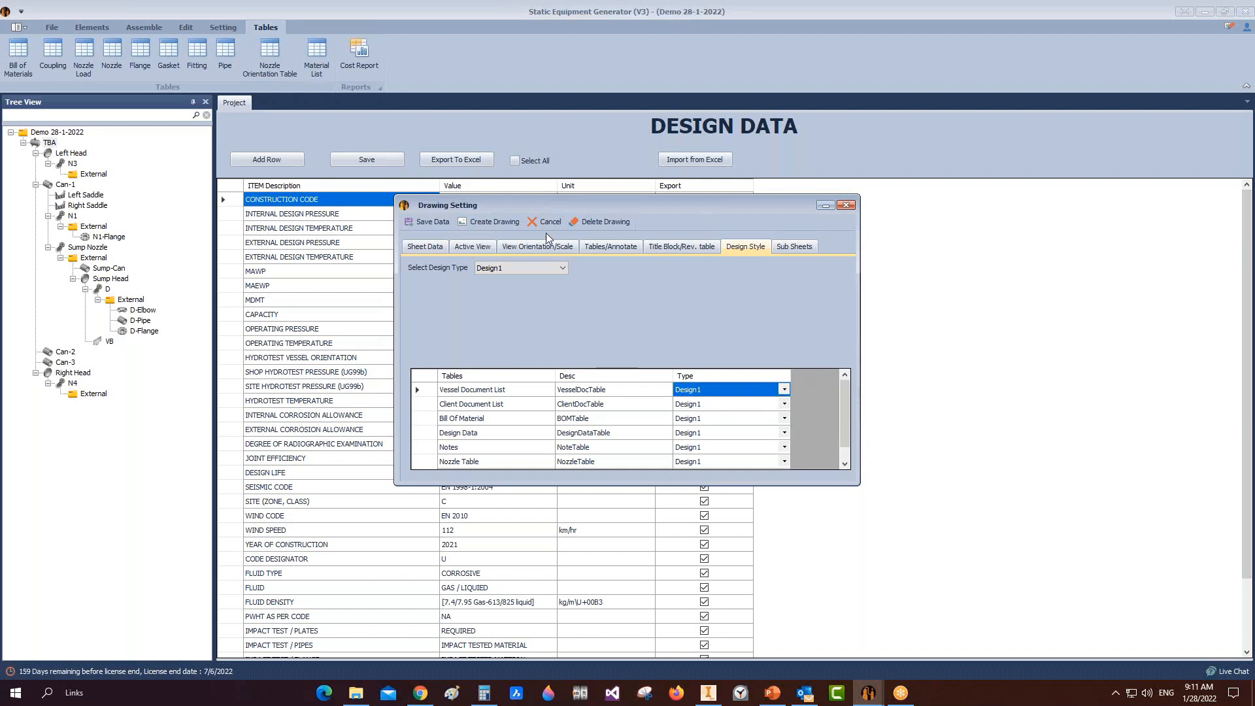
left_click(489, 222)
Step: Return to the Inventor drawing and select the material list table on the sheet
mouse_move(724, 692)
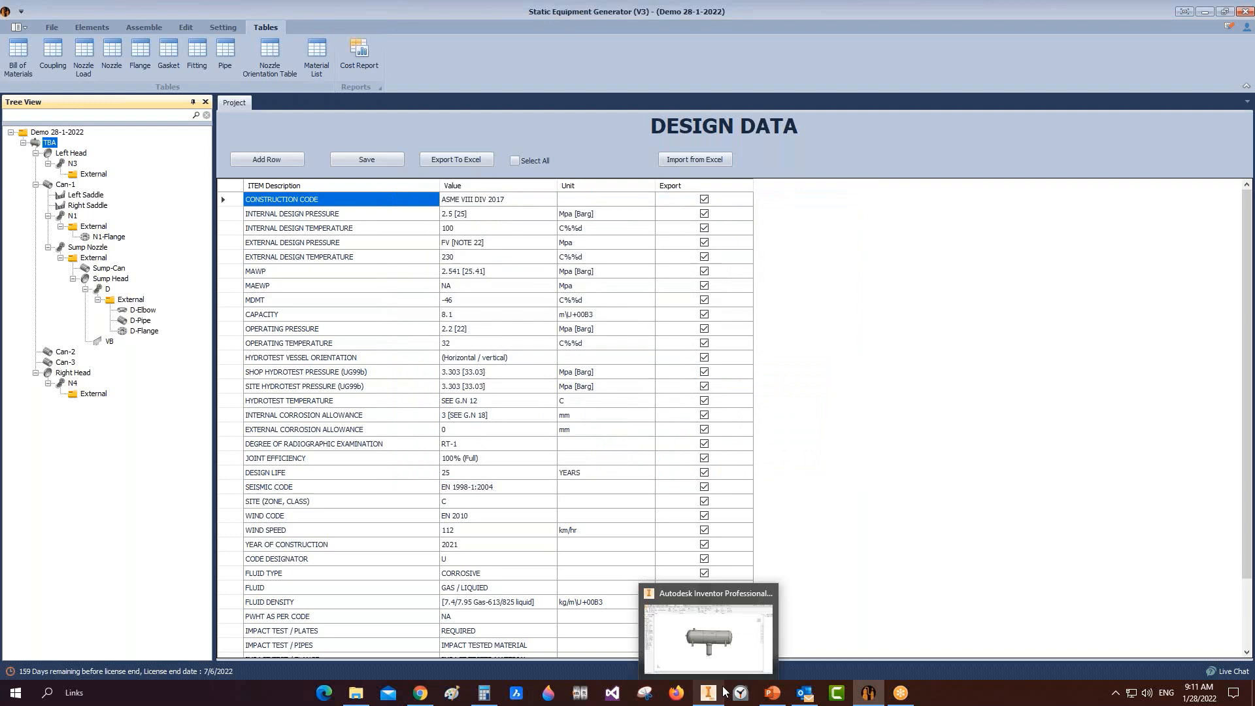
left_click(720, 630)
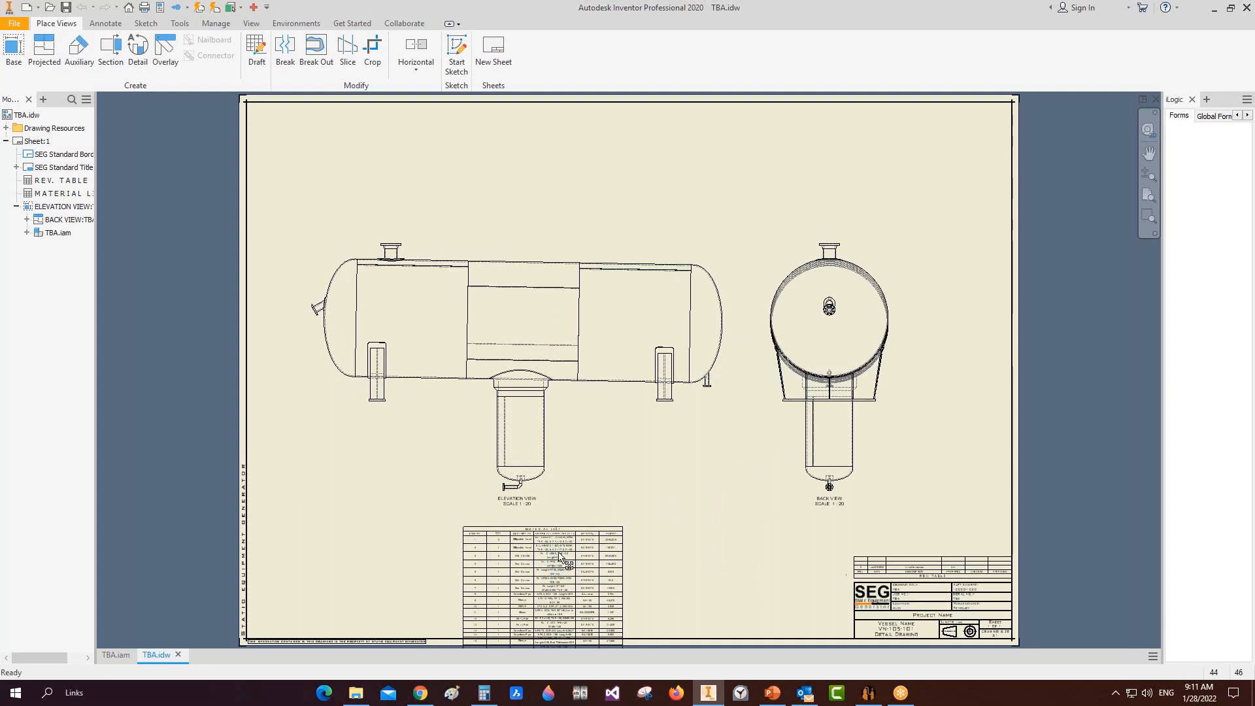
left_click(561, 570)
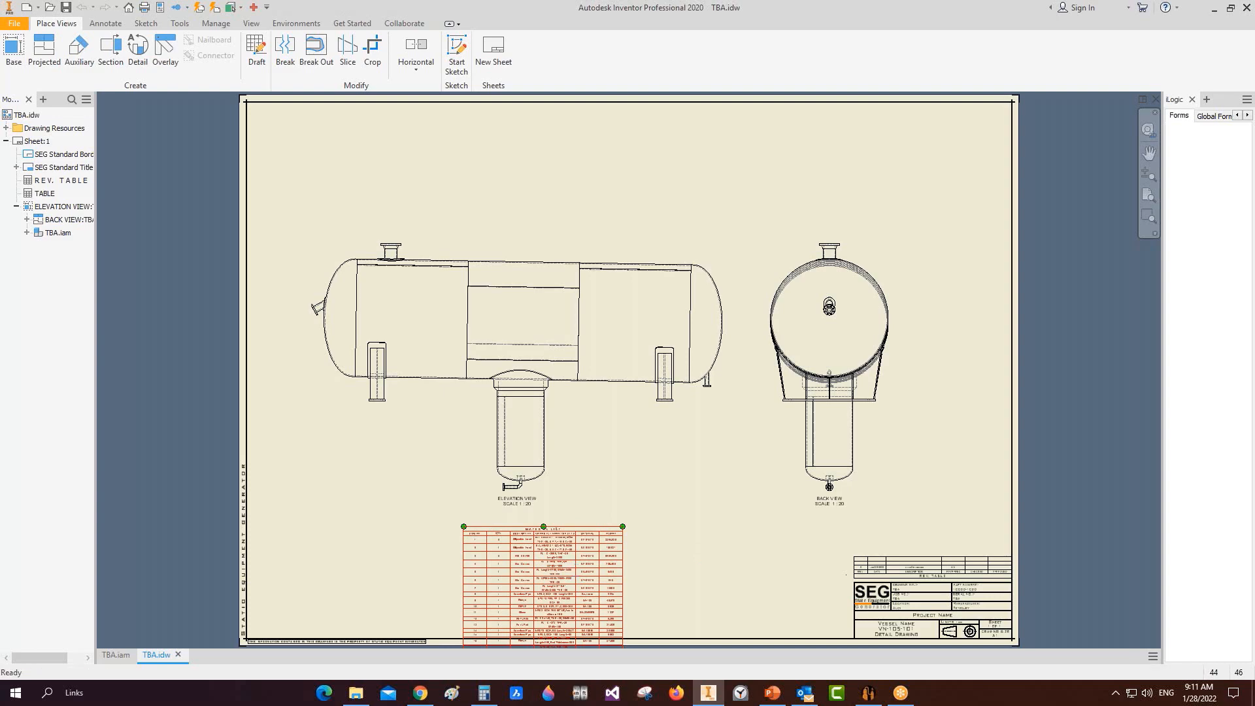
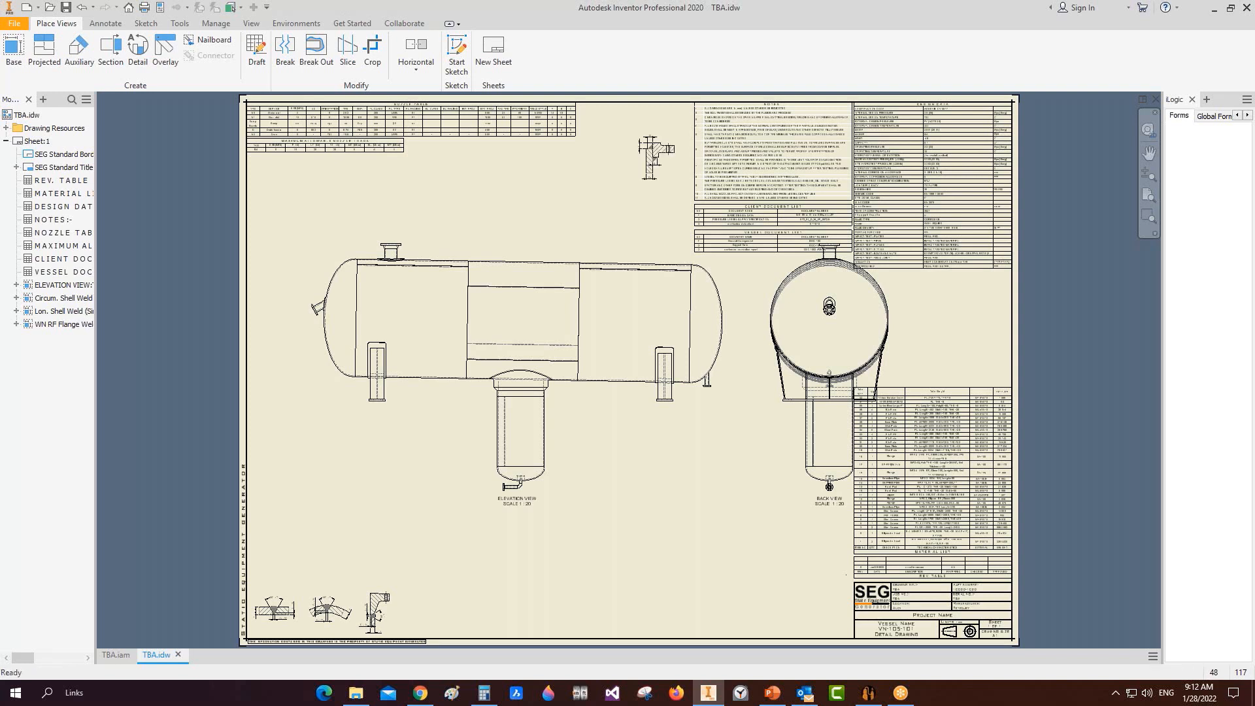
Step: Drag two more weld detail views into the bottom row beside the existing detail views
left_click_drag(656, 157, 428, 610)
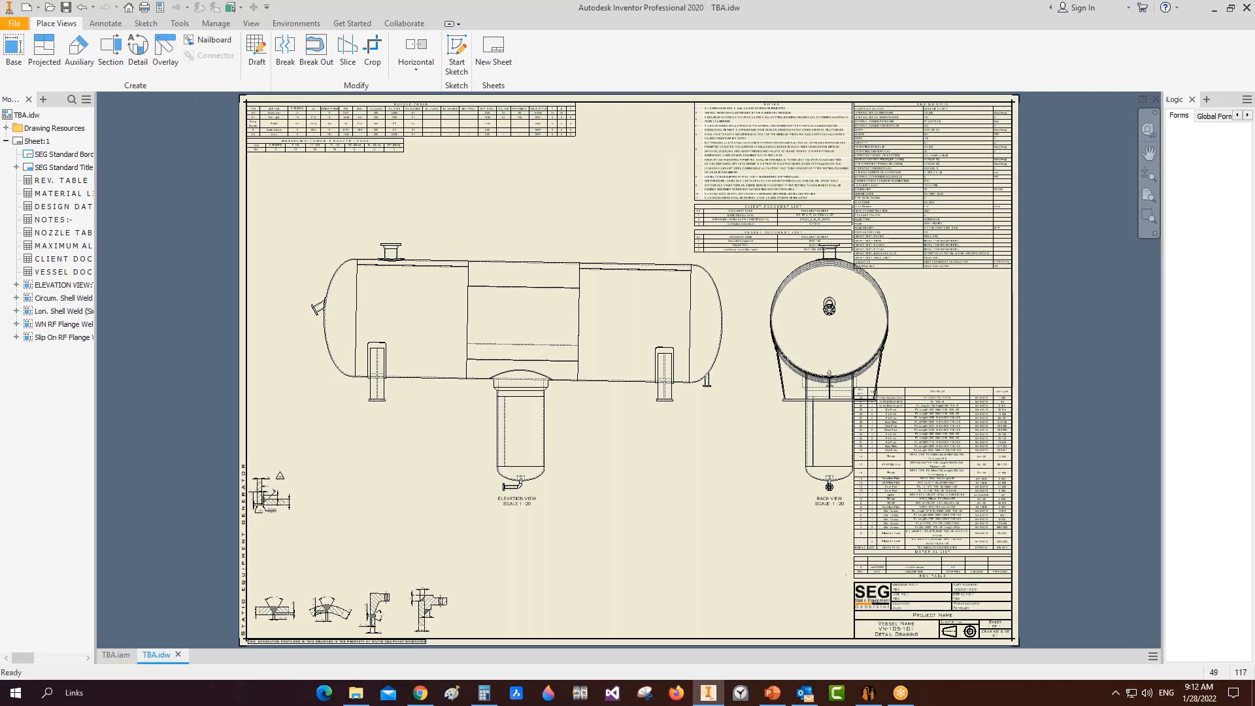
left_click_drag(270, 495, 486, 611)
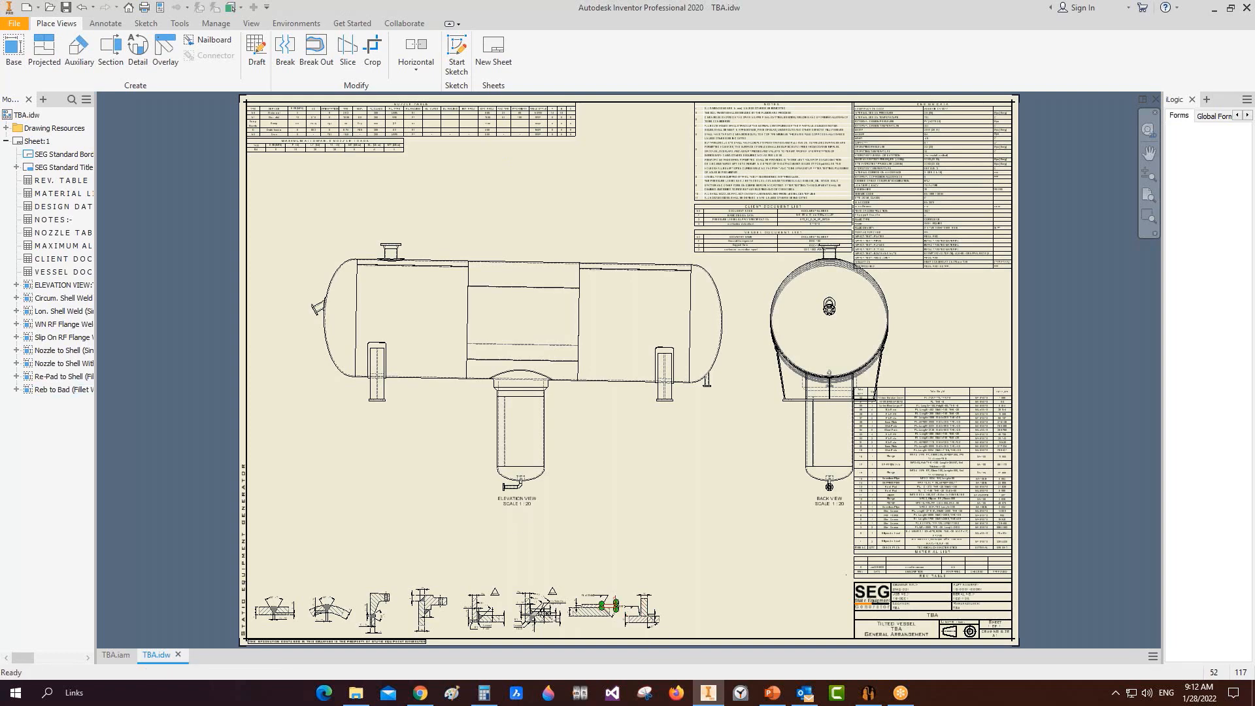
Step: Regenerate the TBA vessel drawing from SEG with view scale 1/24 instead of 1/20
left_click(869, 693)
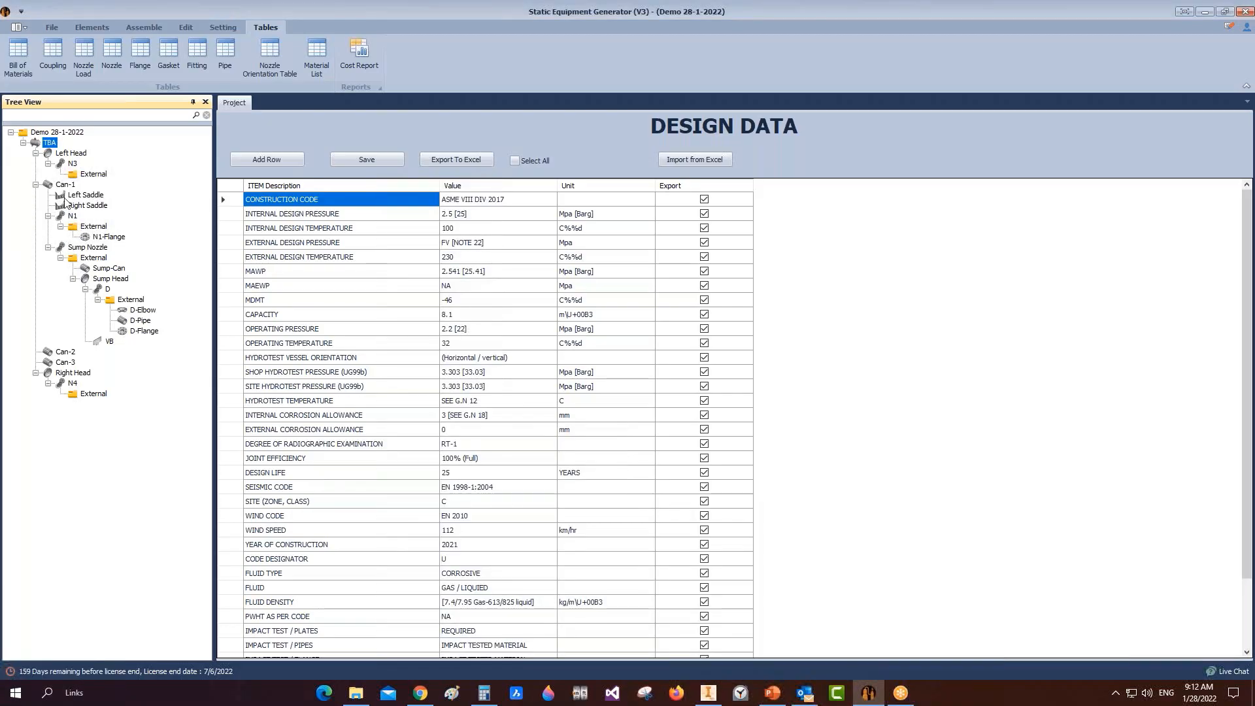
right_click(55, 147)
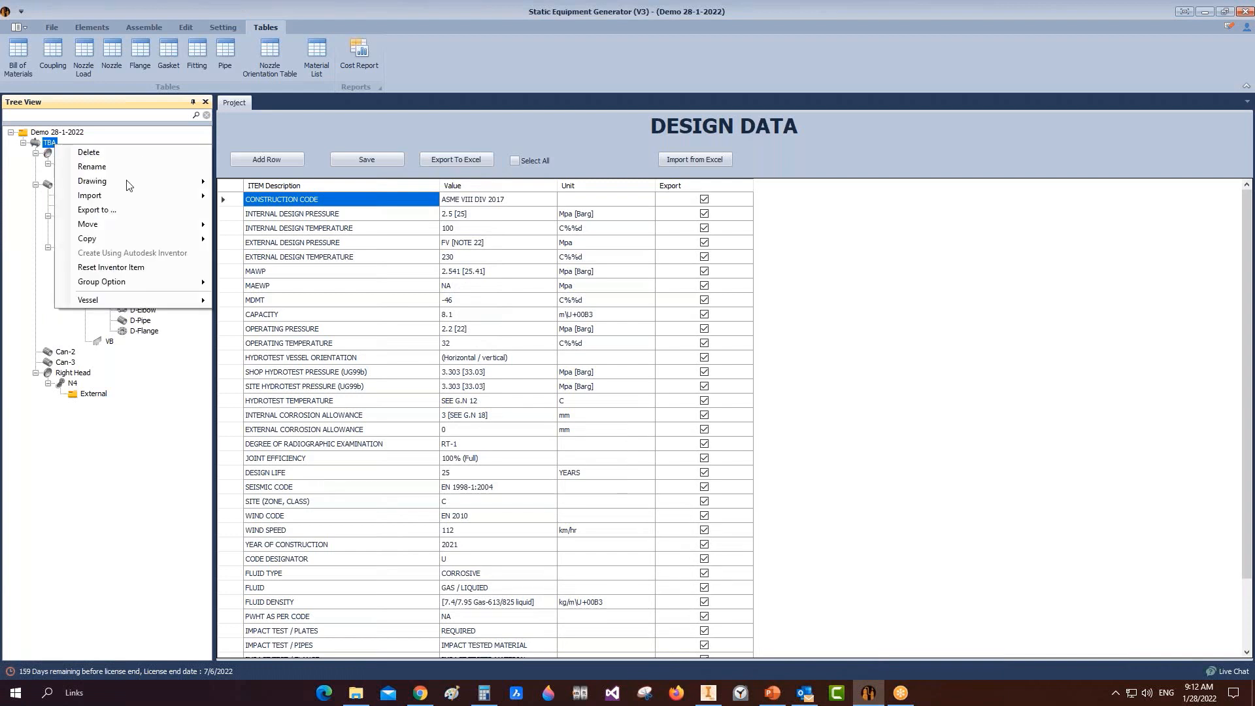
mouse_move(129, 186)
left_click(255, 183)
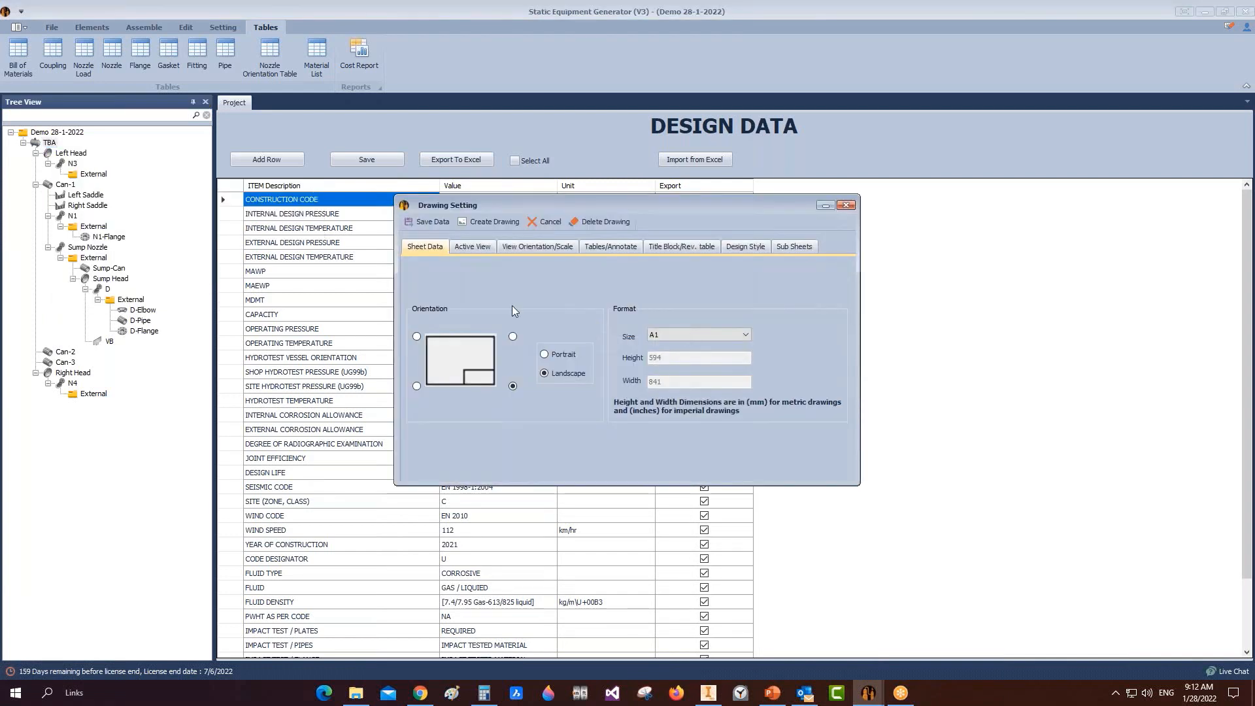
left_click(471, 249)
left_click(543, 249)
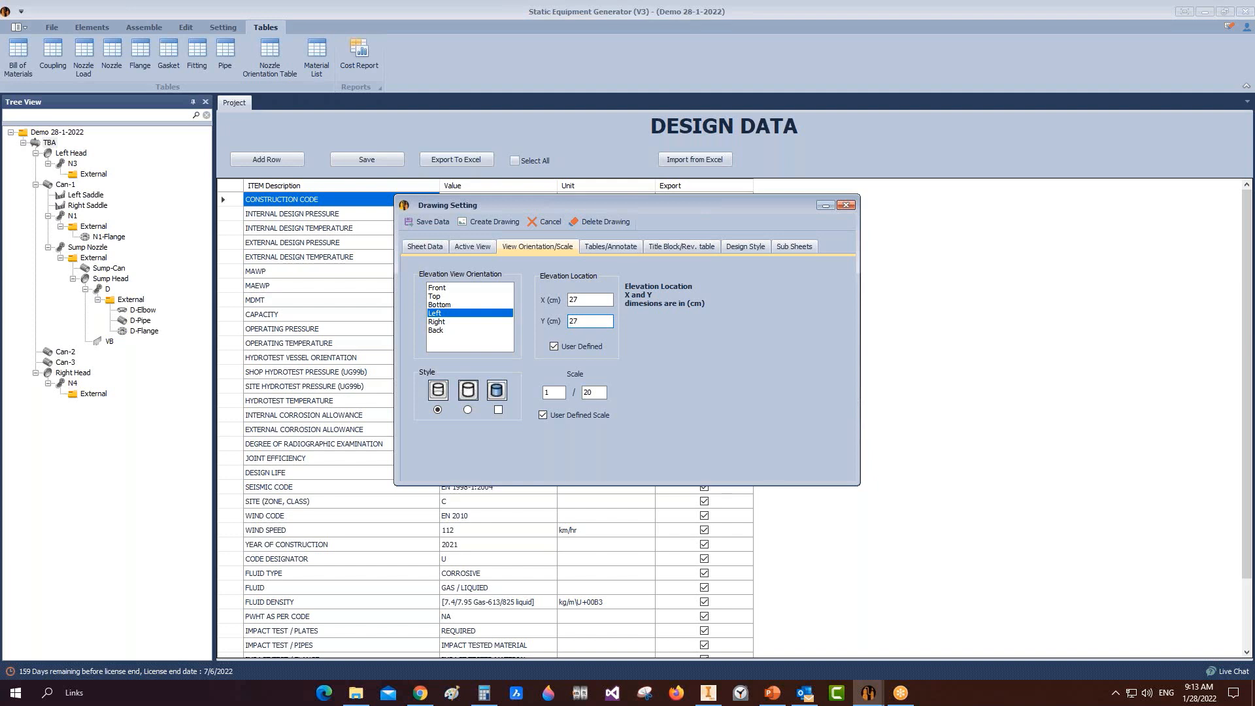
type("4")
left_click(496, 221)
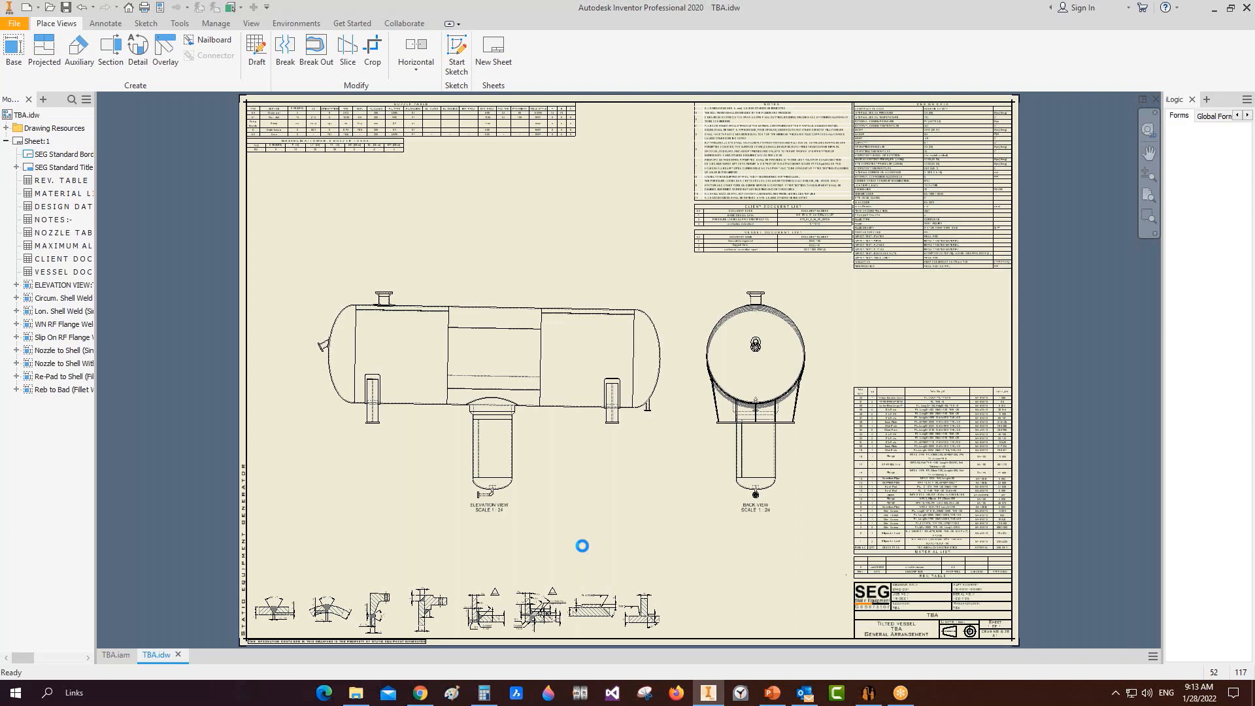
Step: Draw a centerline down to the shell's lower edge in the elevation view
left_click(106, 23)
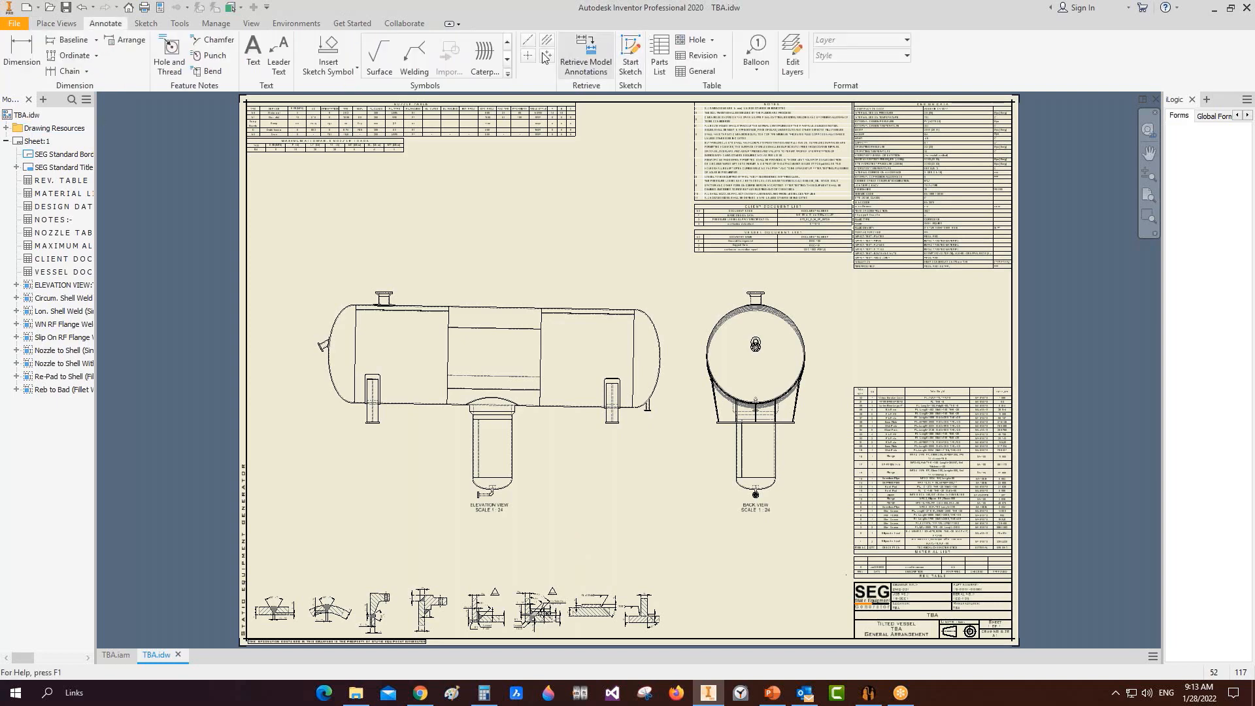
left_click(547, 41)
scroll(437, 271, "down", 8)
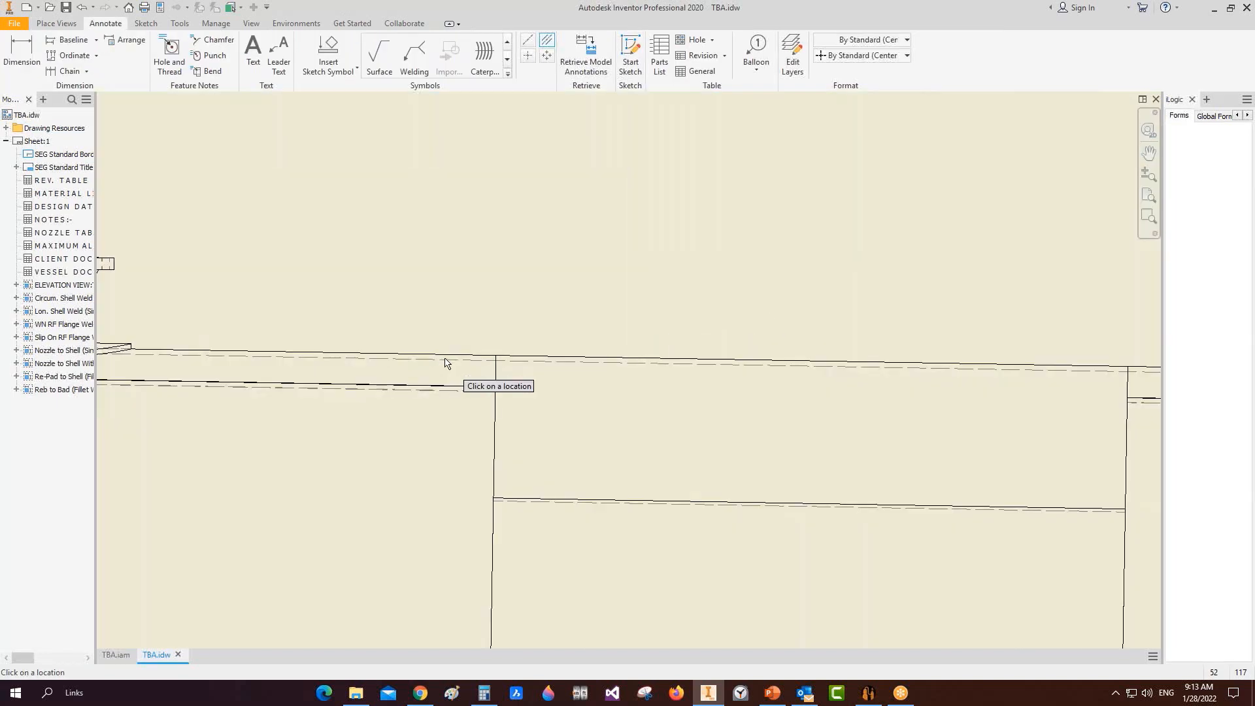
scroll(457, 340, "up", 5)
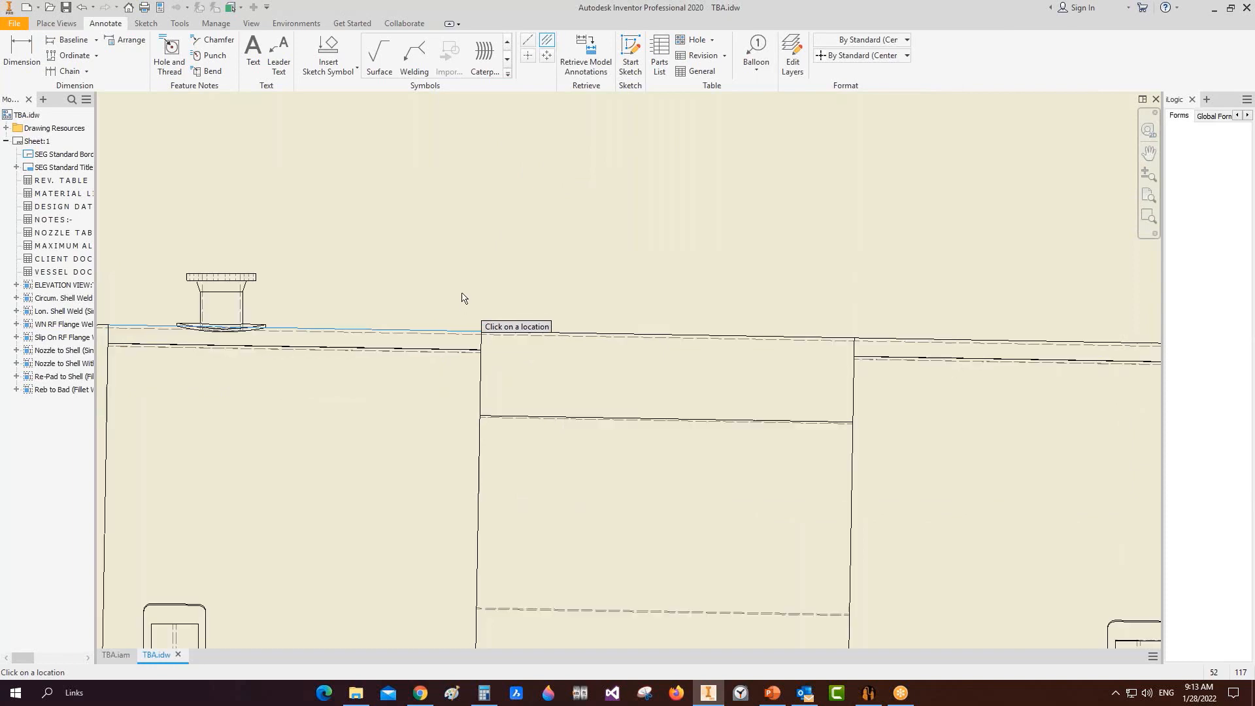
scroll(455, 563, "down", 3)
scroll(469, 517, "up", 3)
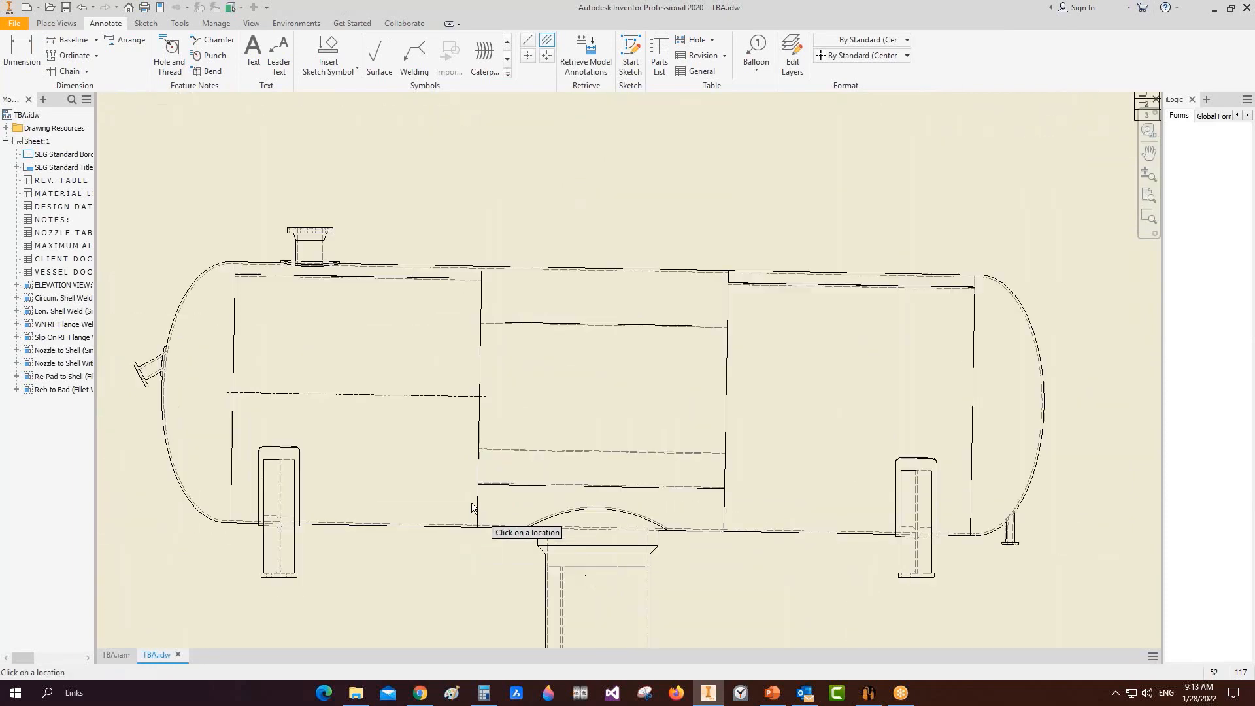
left_click(528, 40)
scroll(248, 287, "down", 5)
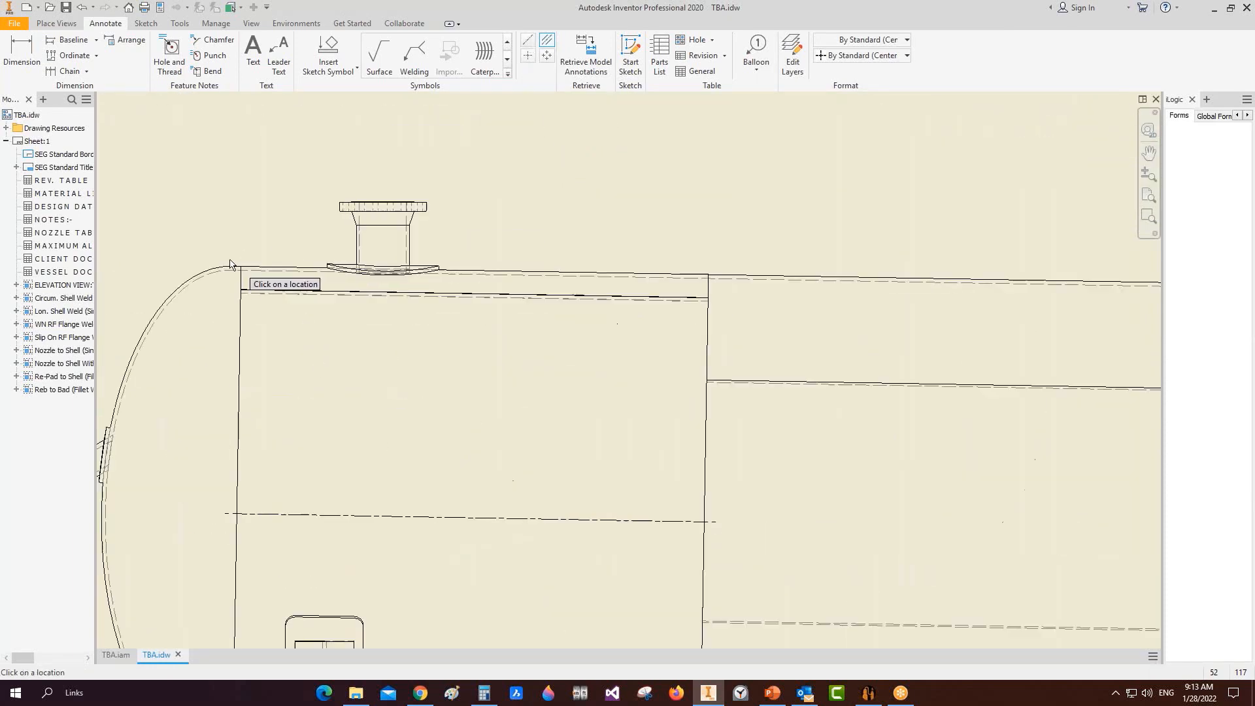
scroll(288, 359, "up", 5)
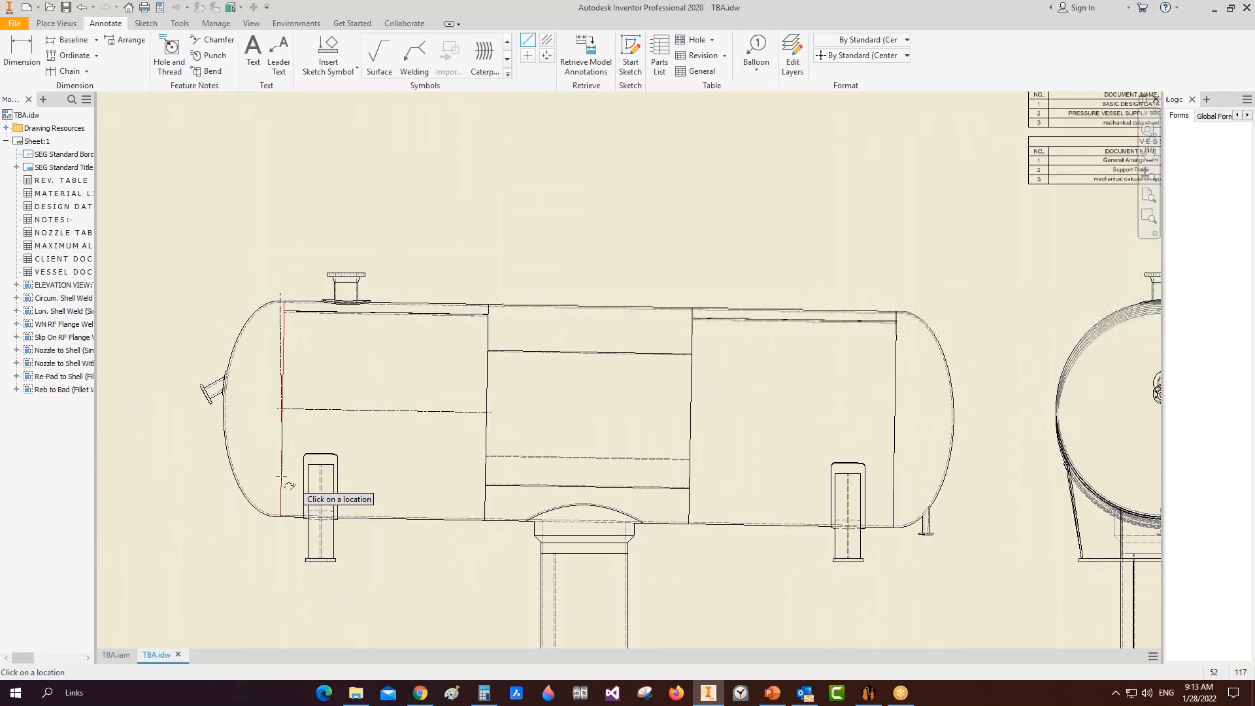
scroll(298, 457, "down", 5)
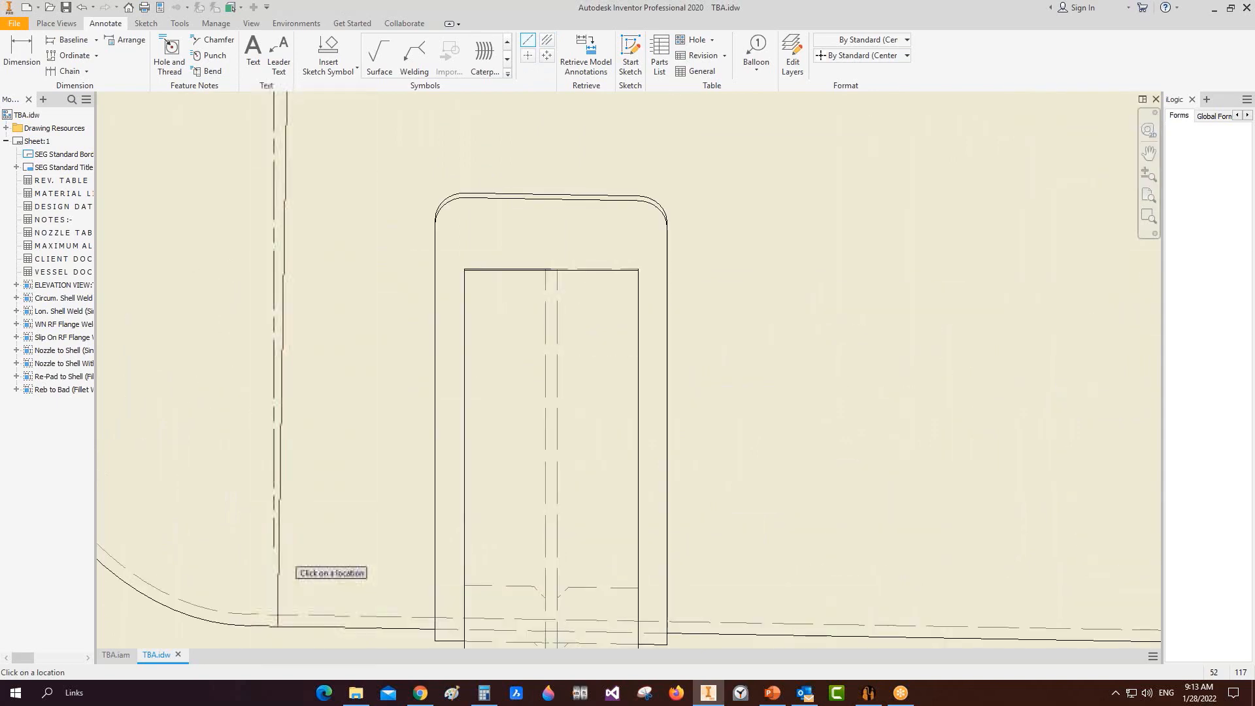
left_click(257, 627)
right_click(333, 501)
left_click(368, 502)
scroll(418, 420, "up", 5)
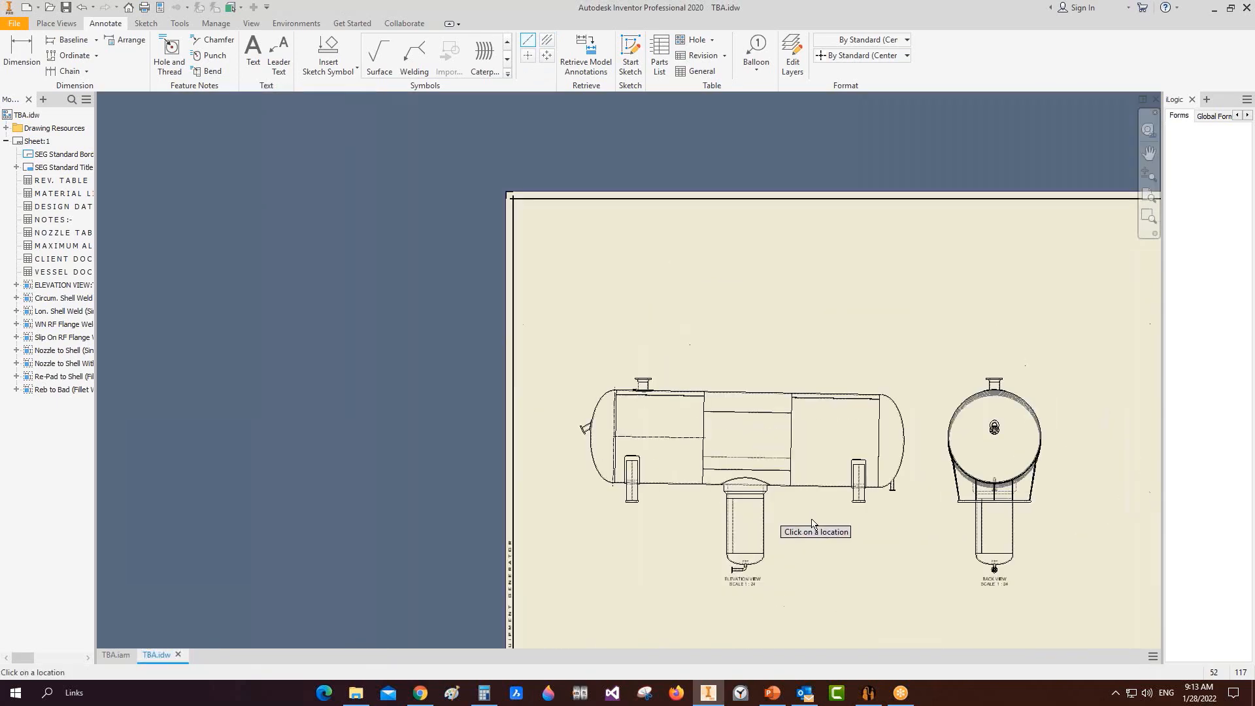
scroll(735, 559, "down", 6)
Step: Add a tangent line across the left head's edge
left_click(623, 543)
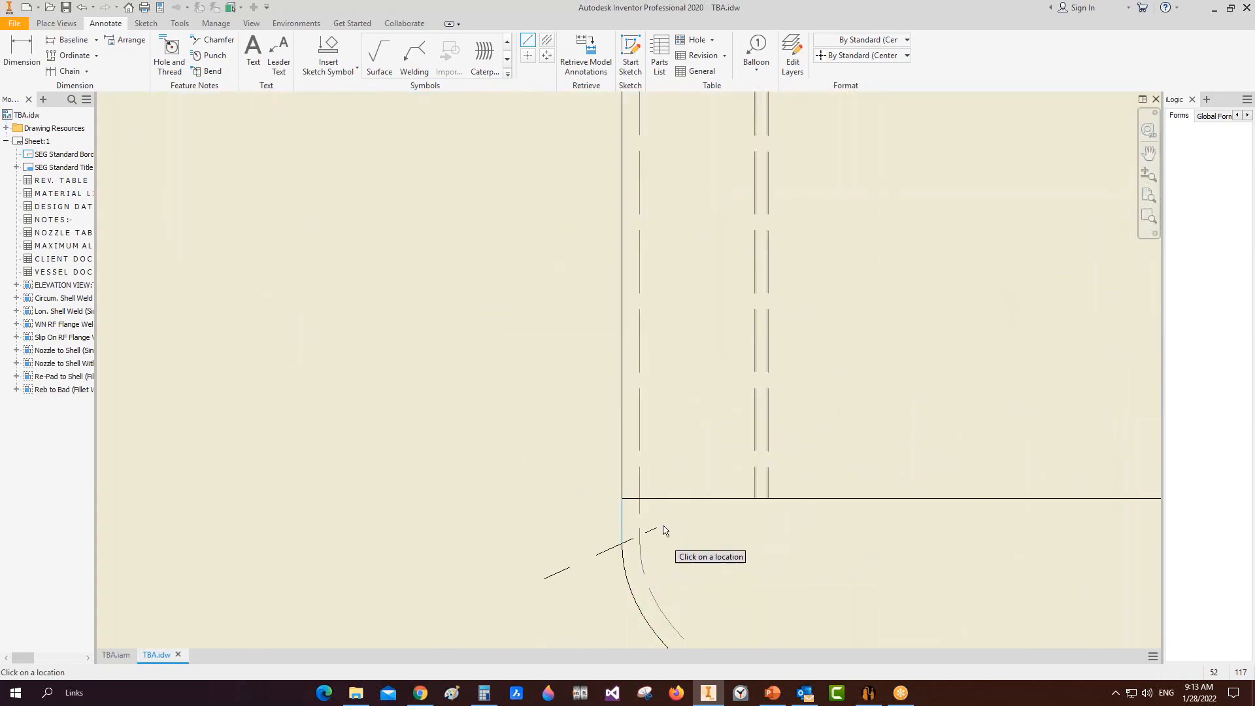
scroll(670, 592, "up", 5)
scroll(879, 537, "down", 5)
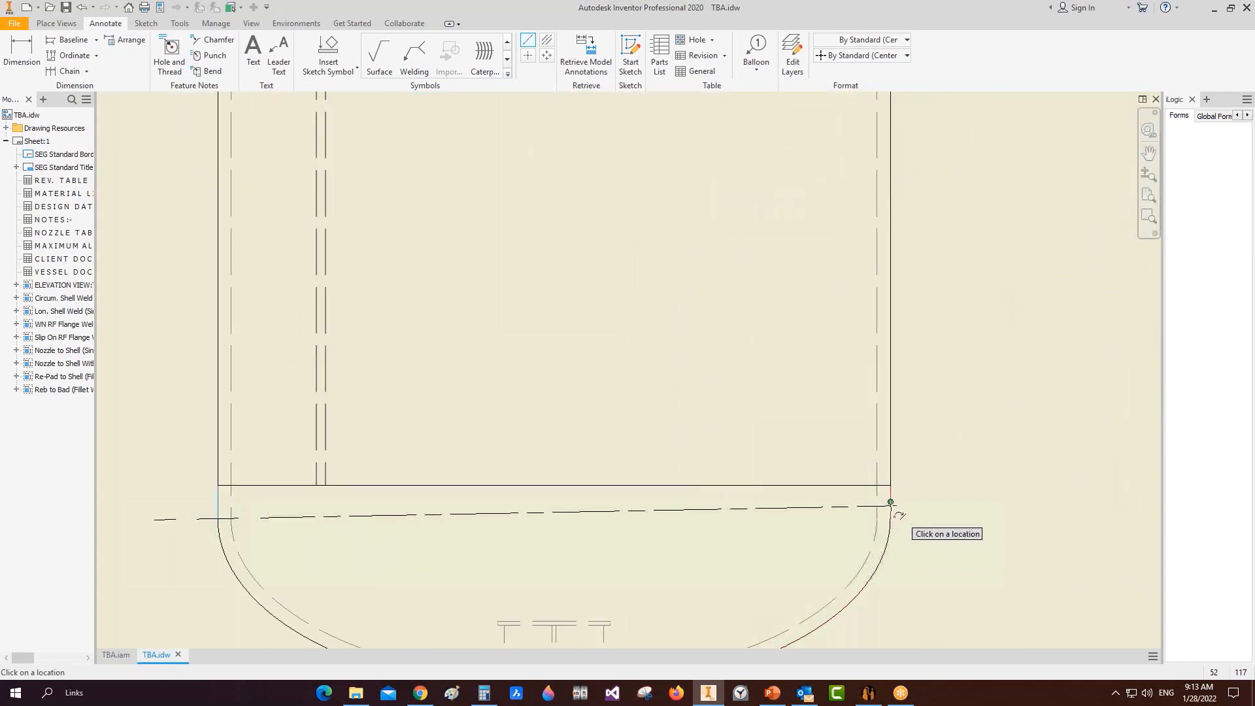
right_click(891, 491)
left_click(928, 489)
scroll(807, 383, "up", 5)
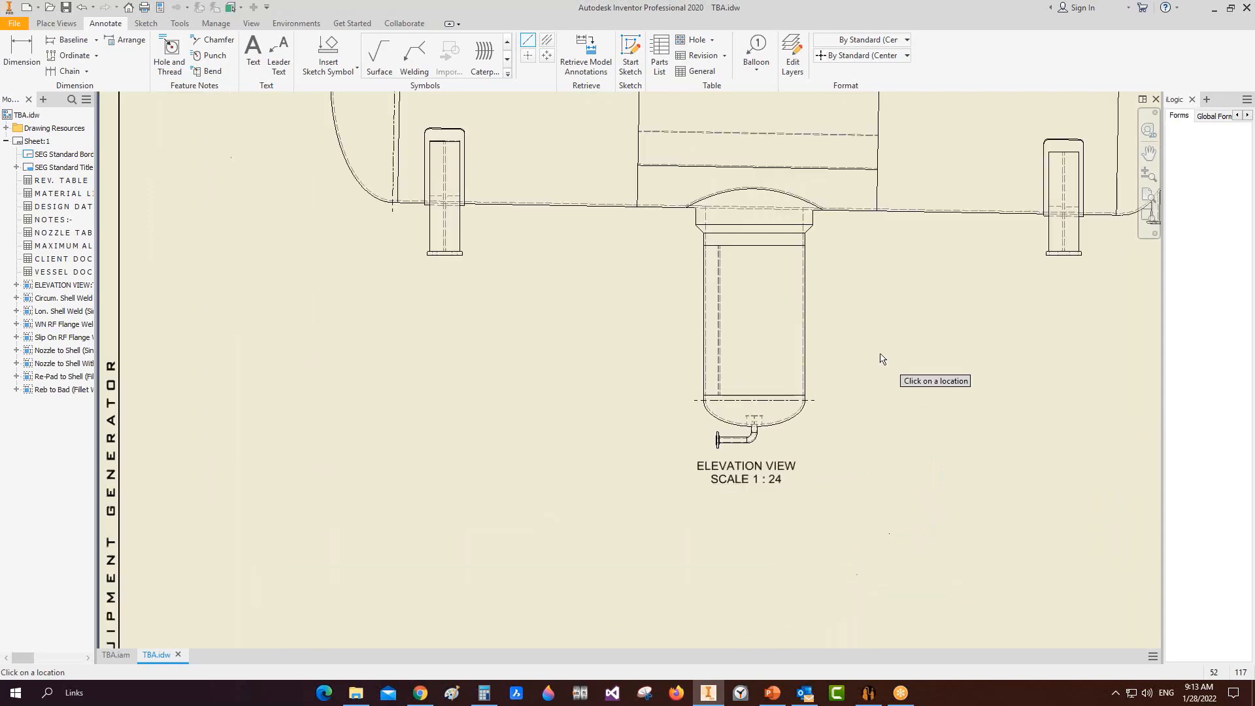
Step: Add a tangent line at the right head's tangent corner
middle_click_drag(848, 378, 393, 510)
scroll(665, 383, "down", 5)
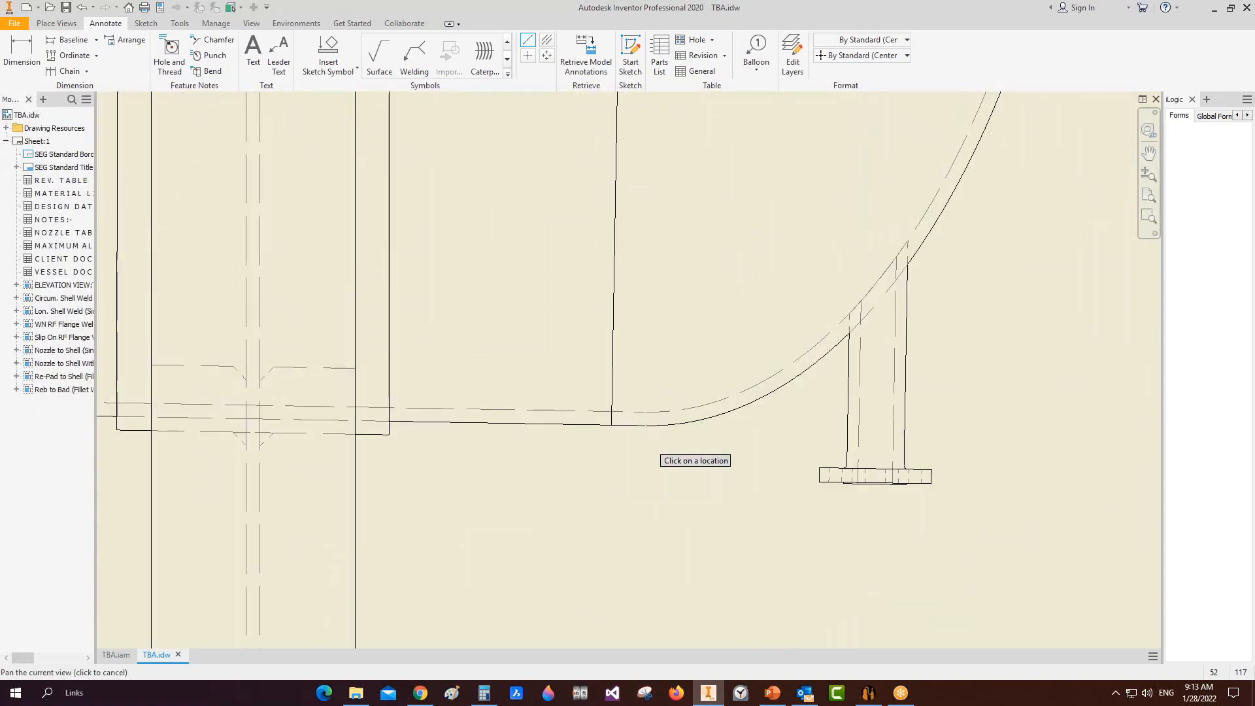
scroll(645, 425, "up", 3)
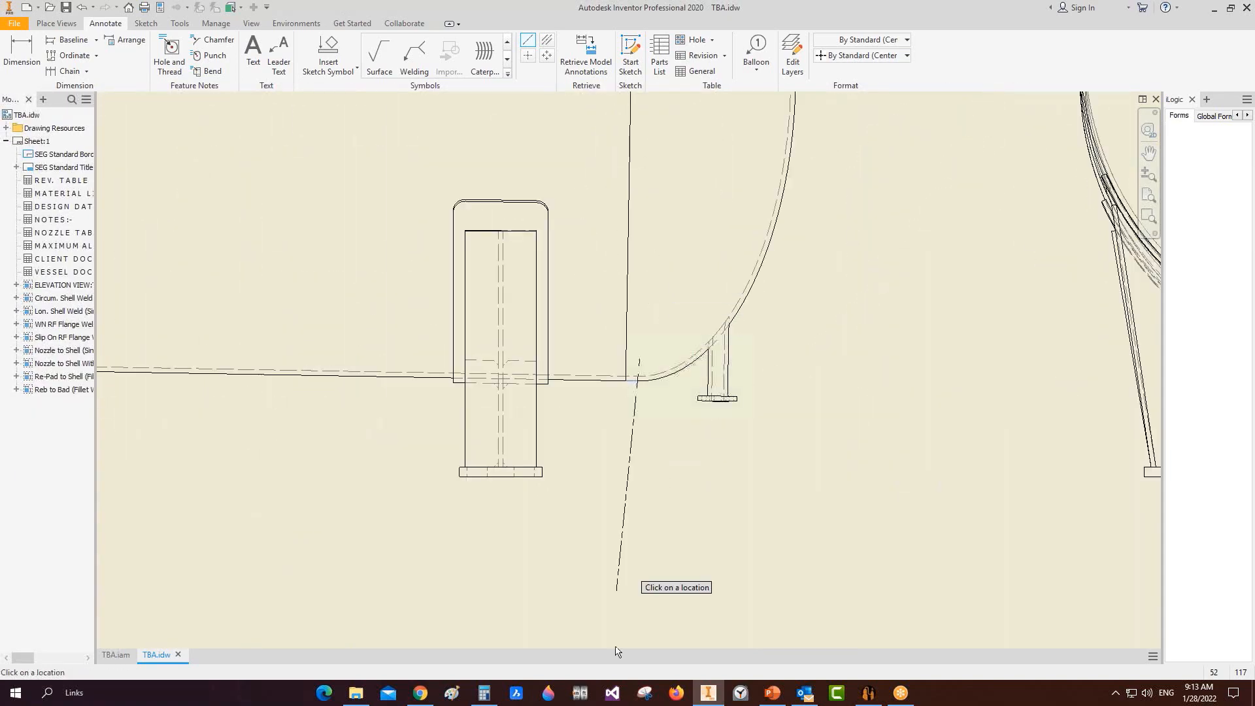
scroll(654, 562, "up", 3)
scroll(652, 293, "down", 3)
scroll(653, 294, "down", 5)
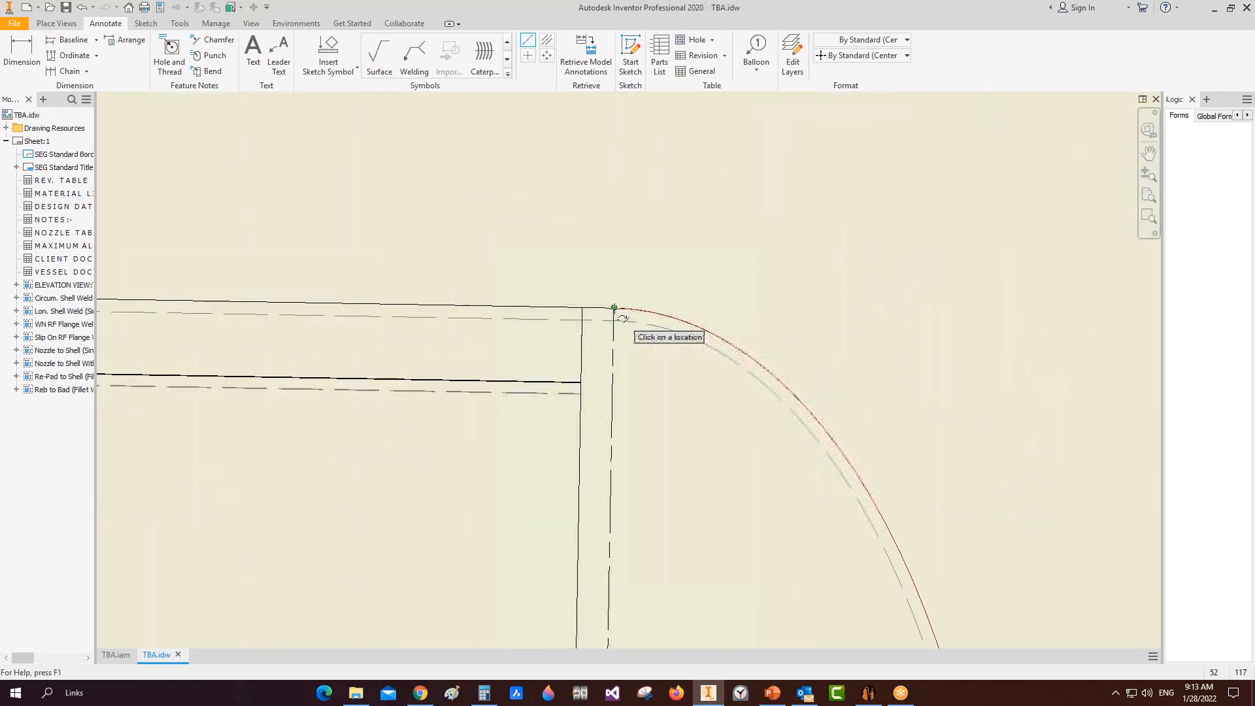
left_click(614, 308)
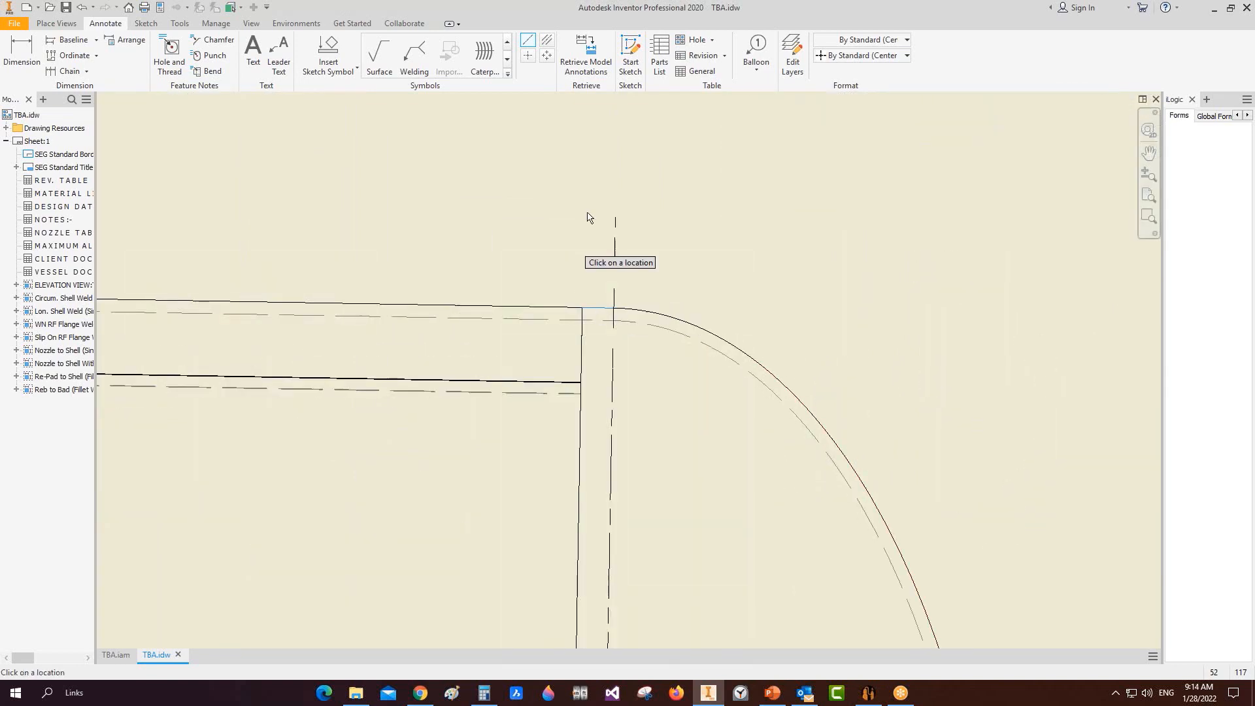
right_click(587, 213)
left_click(619, 210)
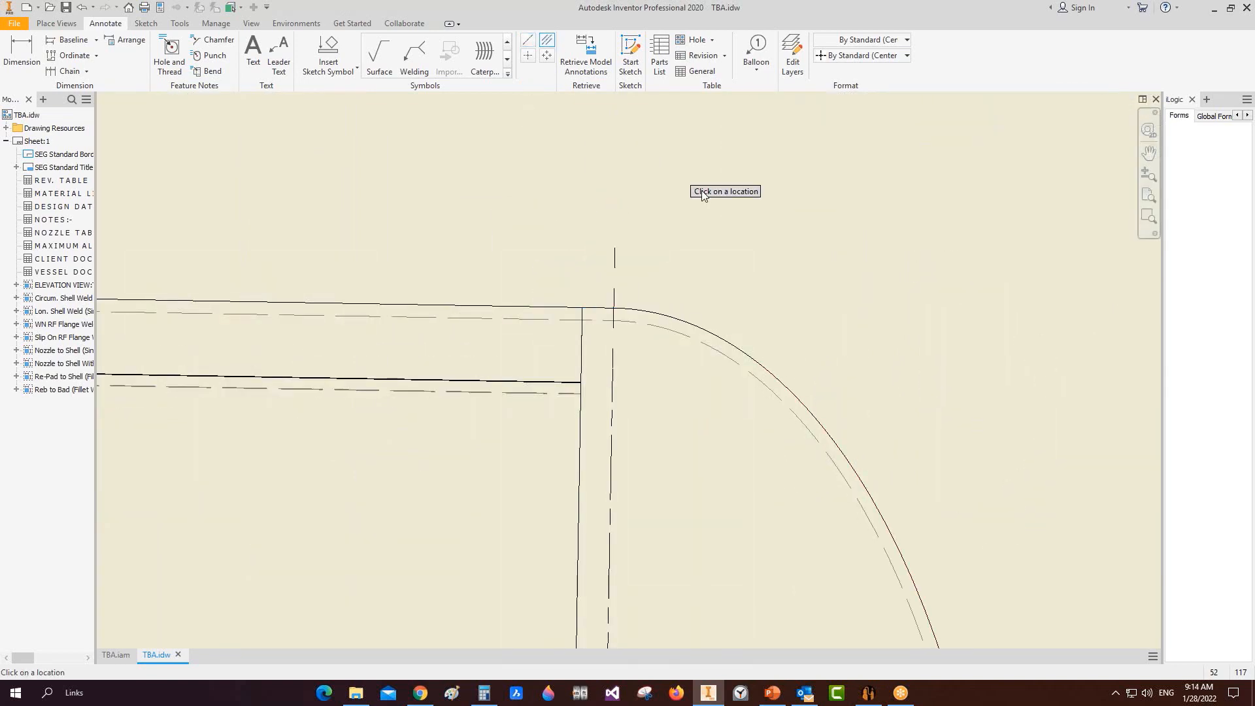
scroll(703, 196, "up", 5)
scroll(295, 366, "down", 1)
Step: Add a centerline midway between the top nozzle's left and right edges
middle_click_drag(291, 257, 788, 269)
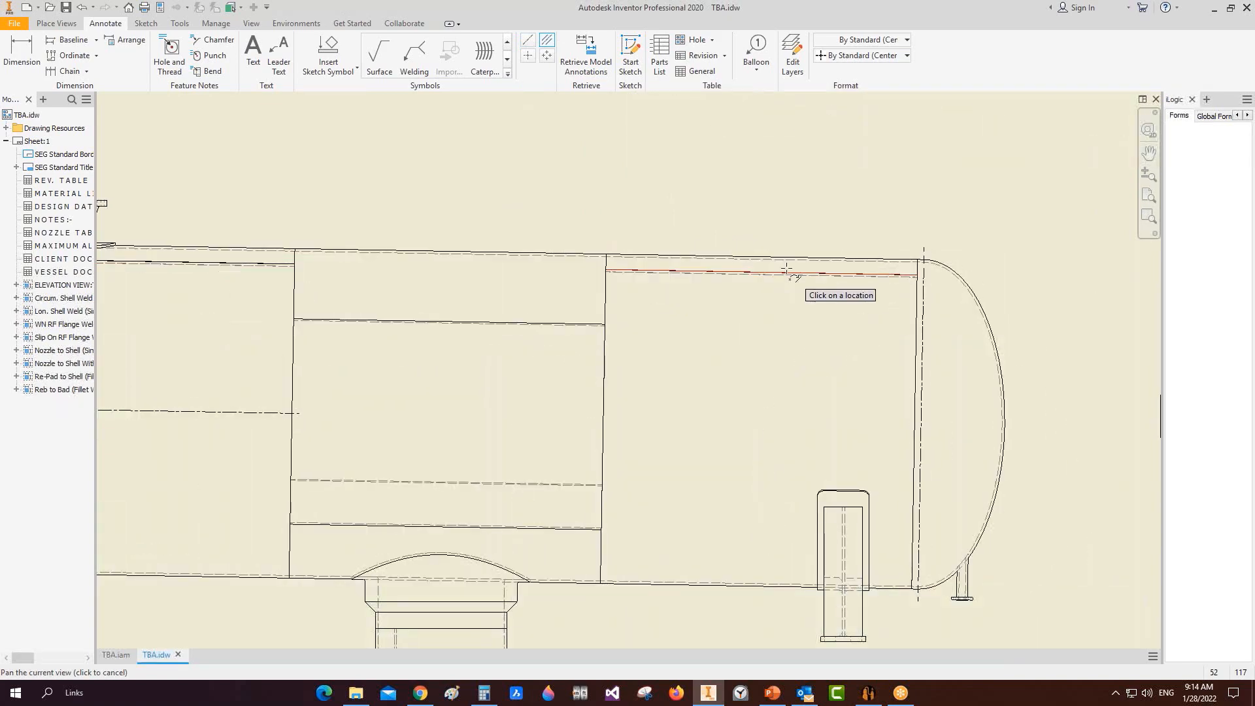
middle_click_drag(371, 262, 821, 279)
scroll(545, 235, "down", 5)
left_click(540, 255)
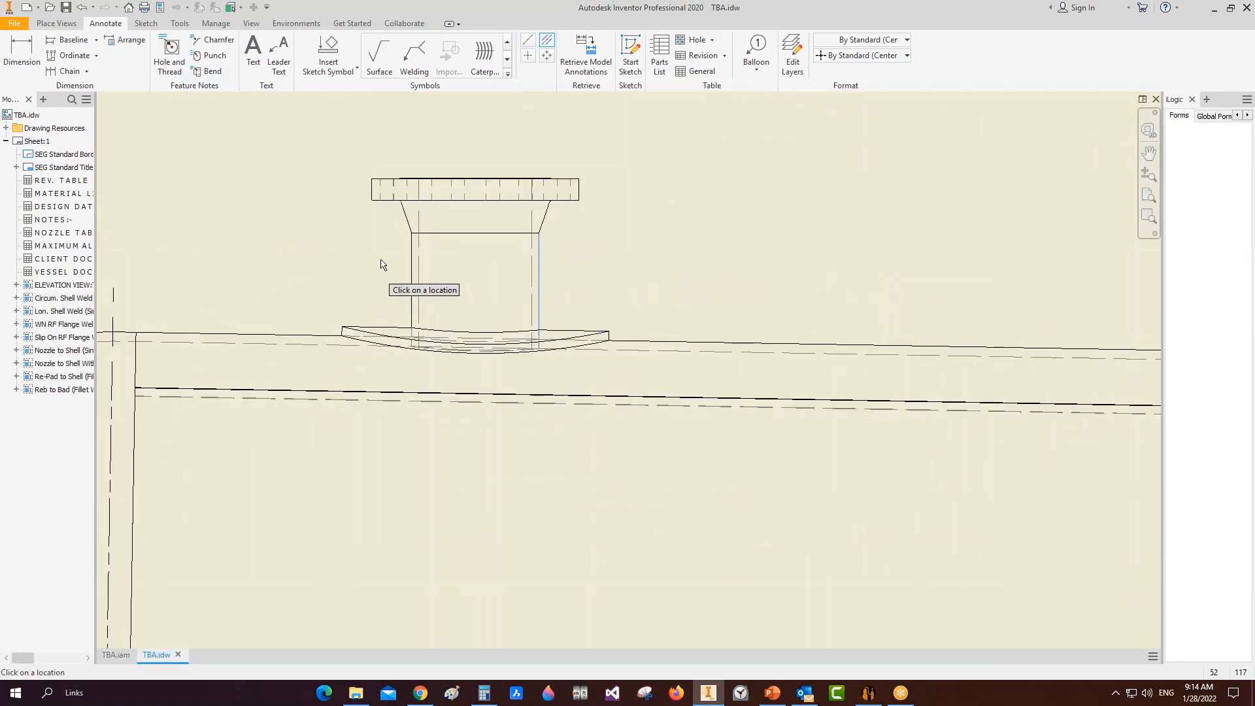
left_click(415, 257)
scroll(422, 252, "up", 4)
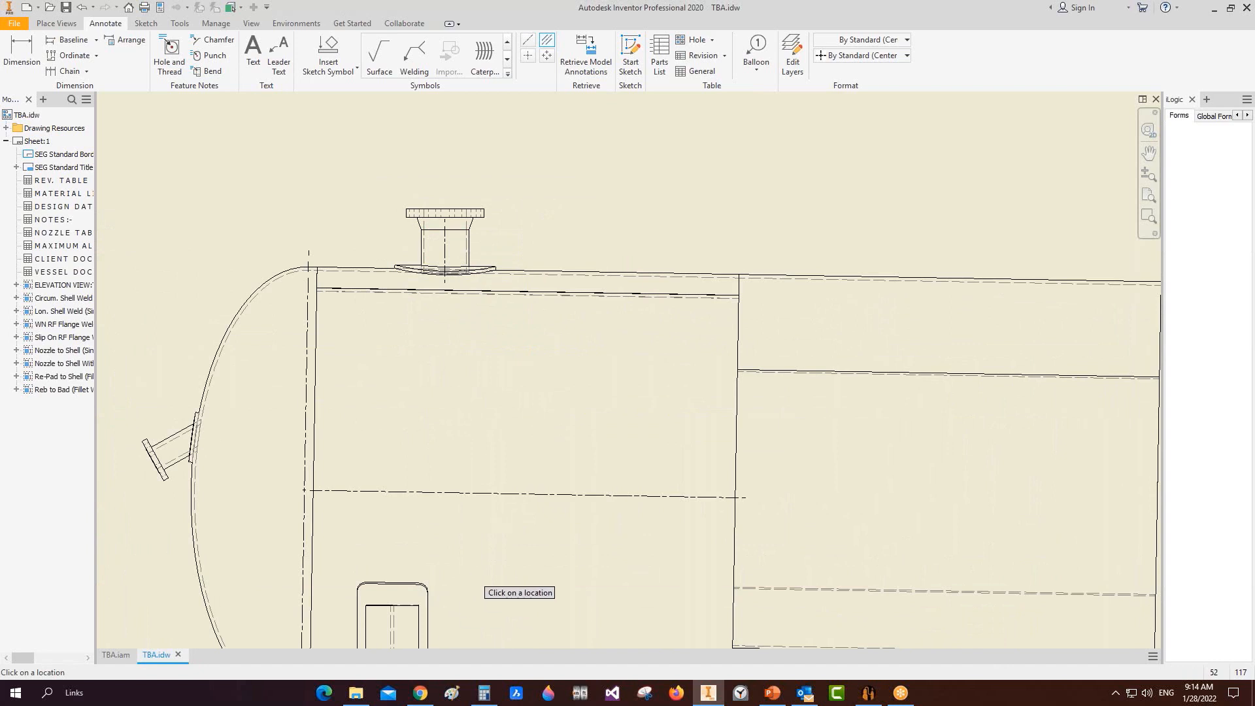
Step: Add centerlines at the vessel's left end, the right support and the small nozzle
middle_click_drag(484, 575, 527, 208)
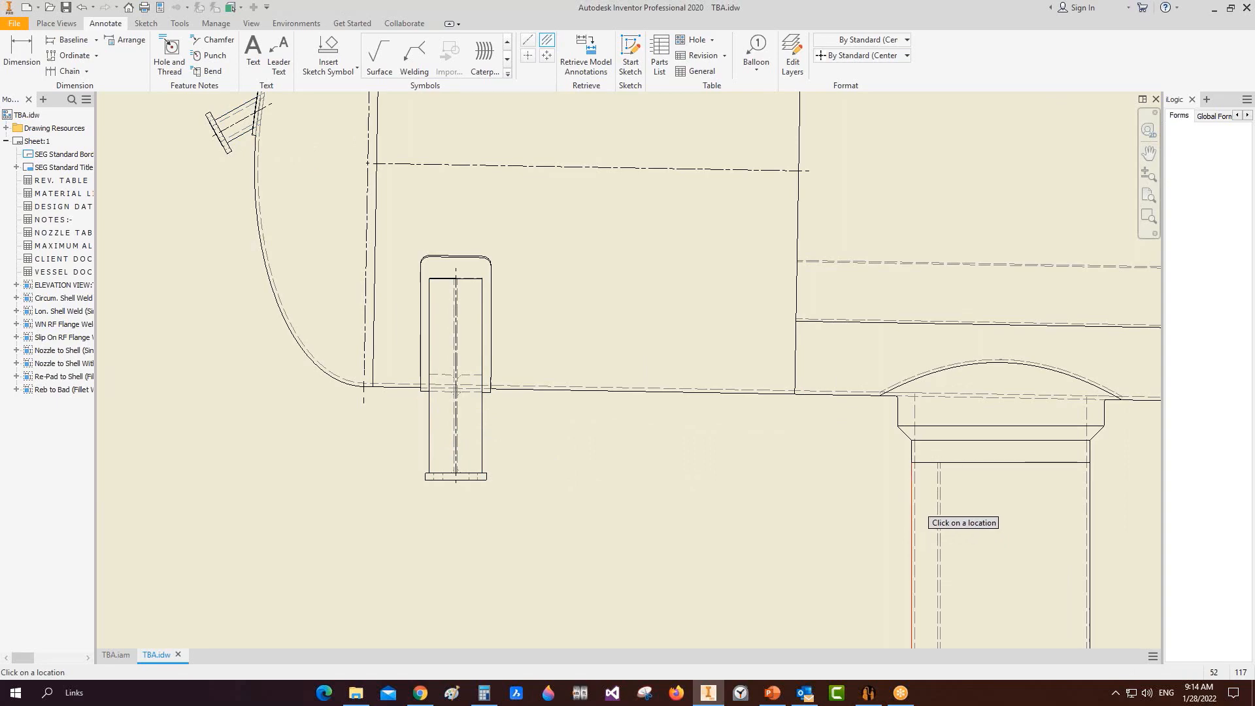
left_click(913, 501)
scroll(1018, 436, "down", 4)
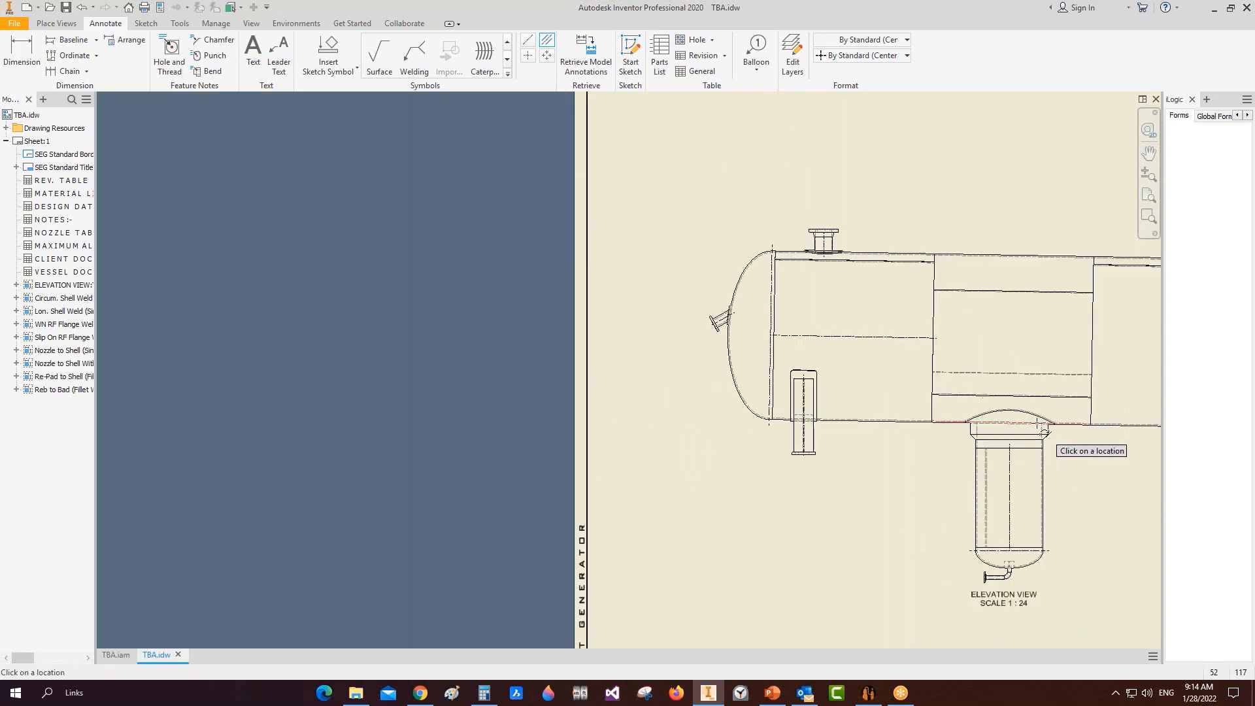
middle_click_drag(1048, 429, 462, 429)
scroll(618, 453, "up", 6)
left_click(646, 432)
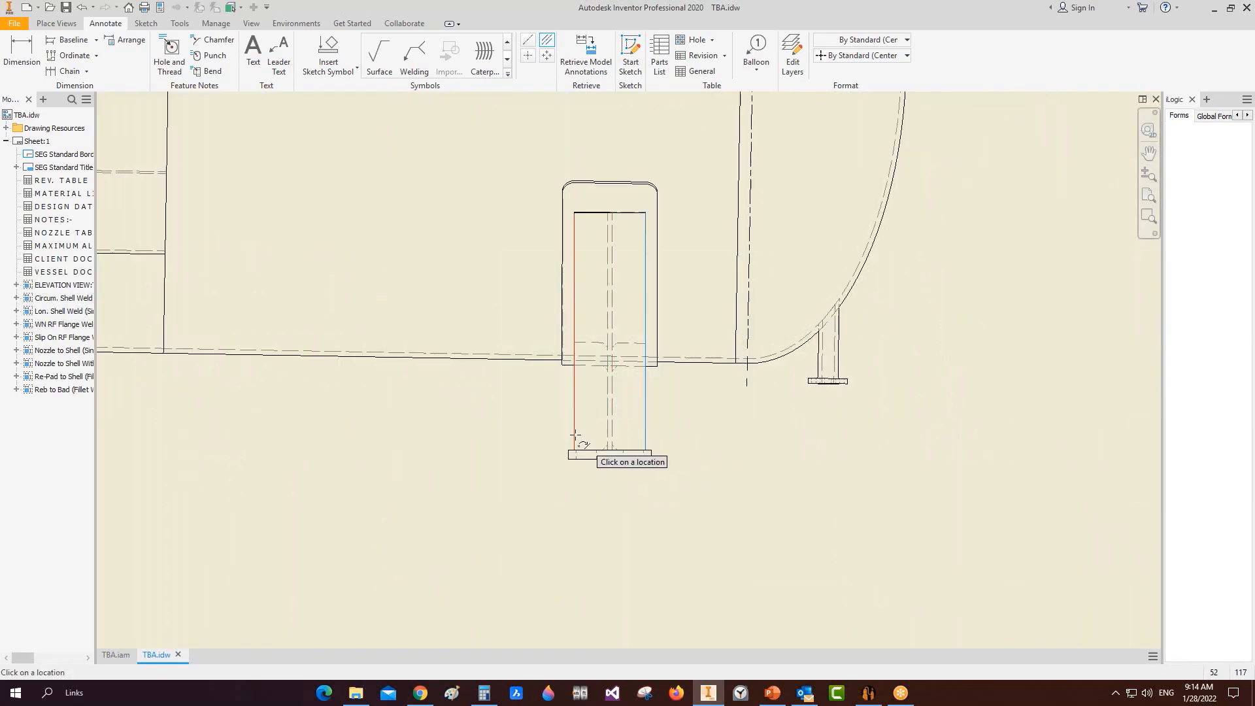
scroll(827, 364, "up", 2)
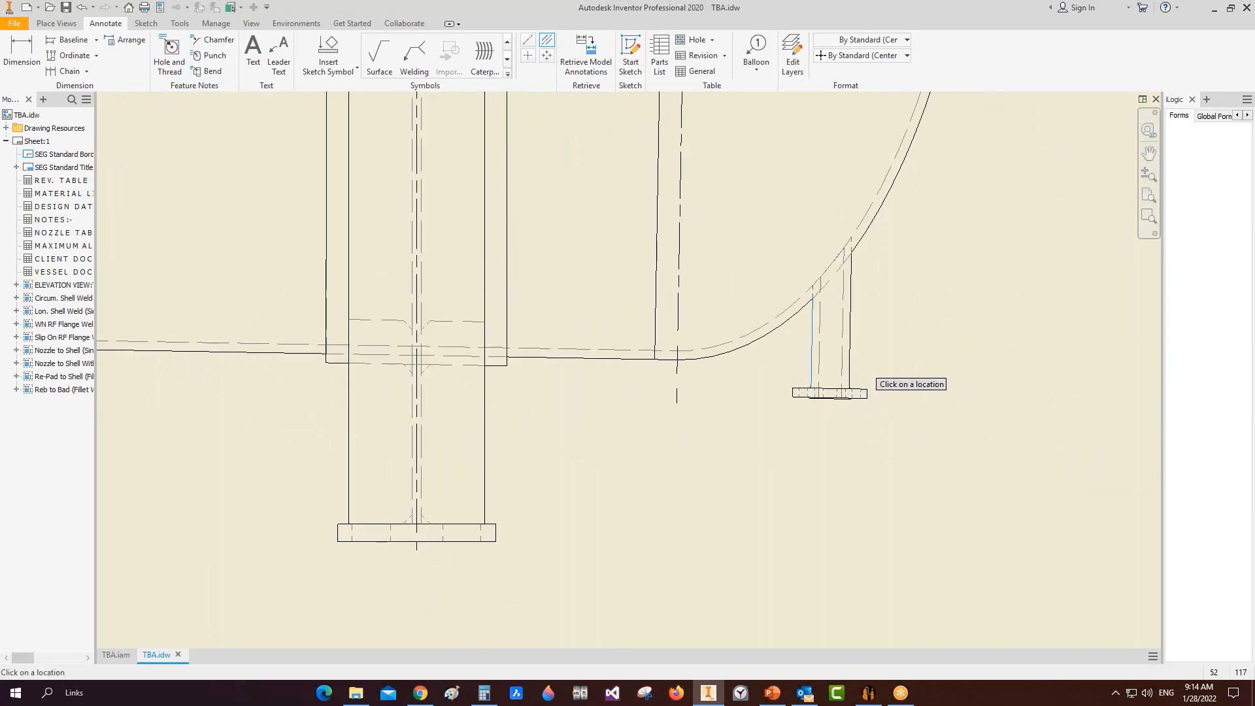
left_click(851, 362)
scroll(942, 365, "down", 6)
Step: Pan so the elevation and back views sit centred on the sheet
middle_click_drag(939, 398, 847, 386)
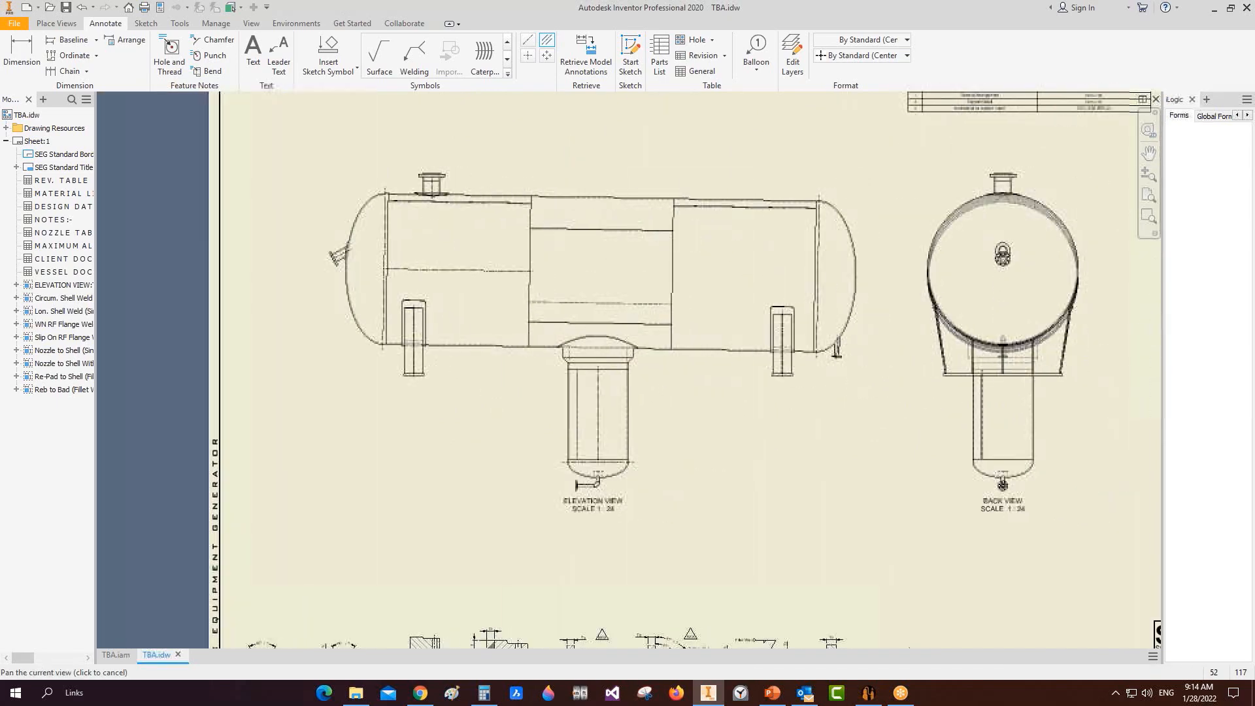
middle_click_drag(643, 423, 737, 423)
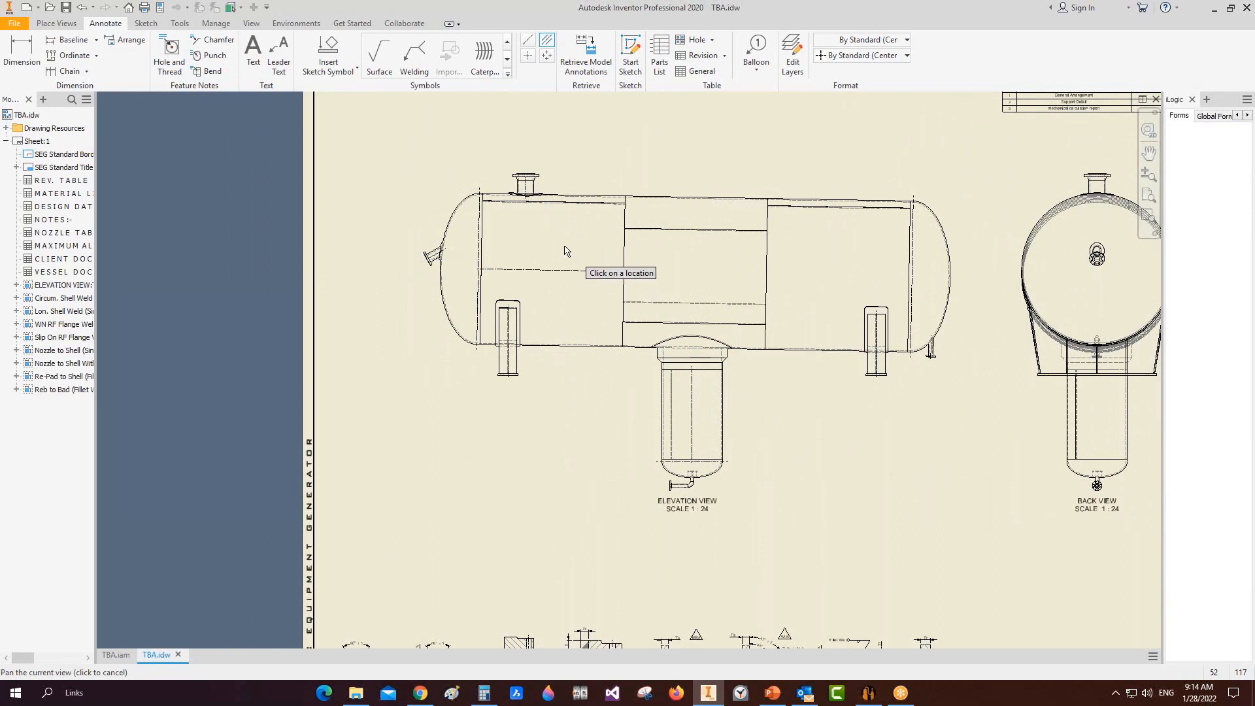
key("Escape")
Step: Insert the R.F. POINT sketch symbol at the left head tangent line in the elevation view
left_click(6, 129)
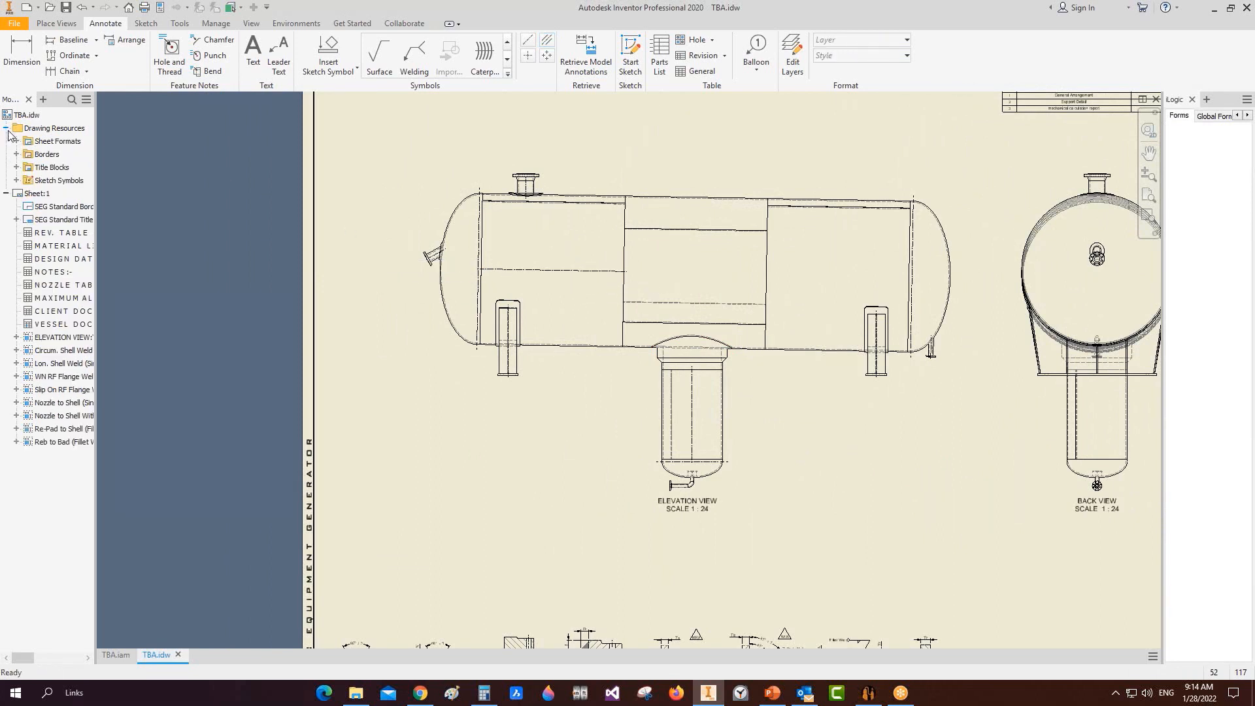
left_click(17, 180)
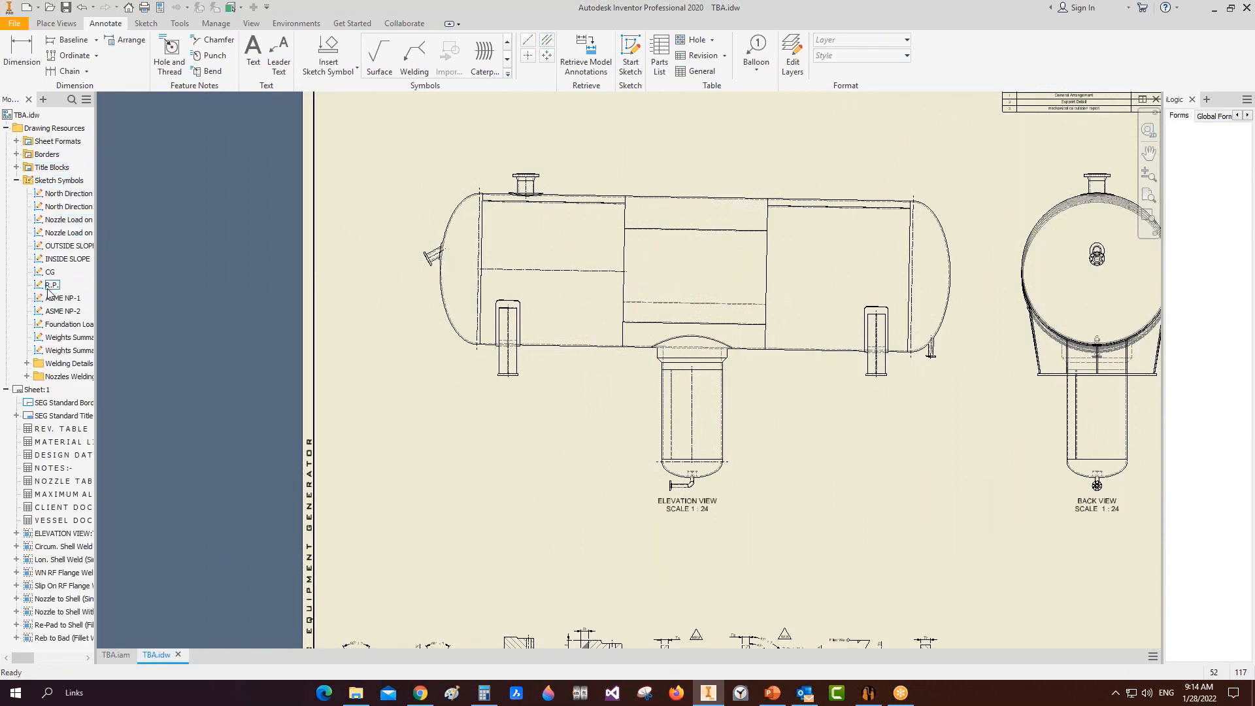
scroll(507, 273, "up", 5)
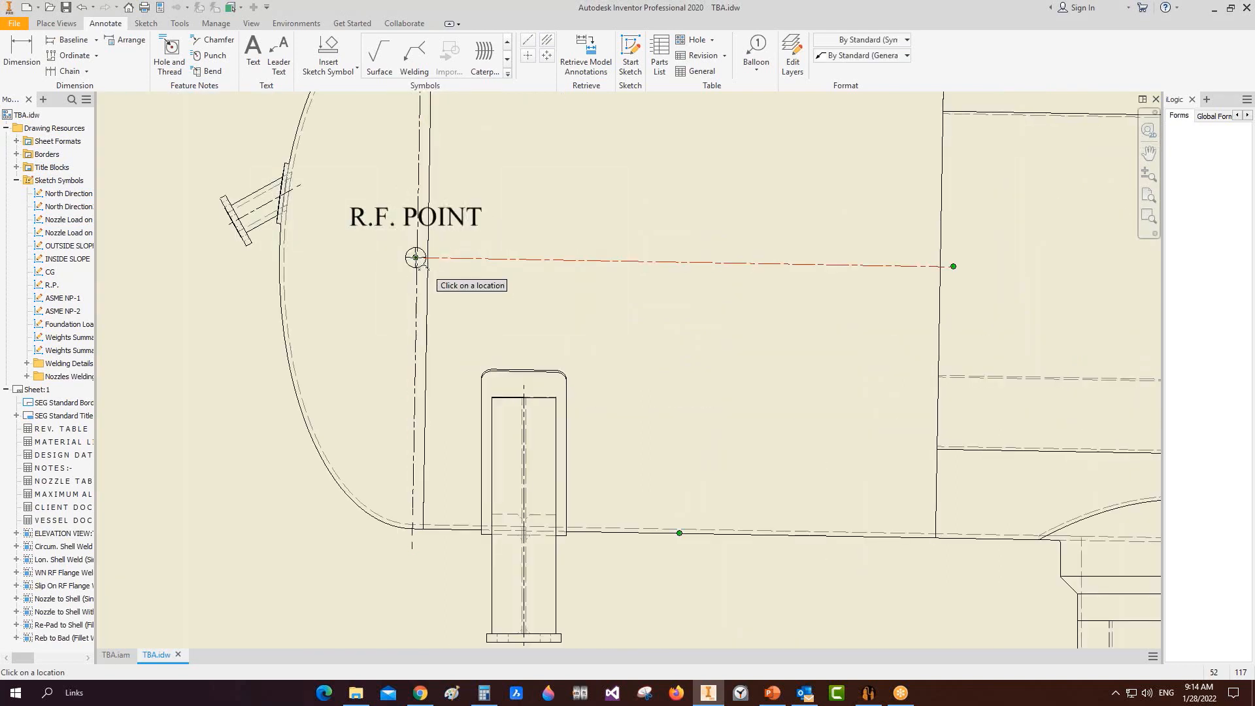
left_click(415, 257)
right_click(476, 233)
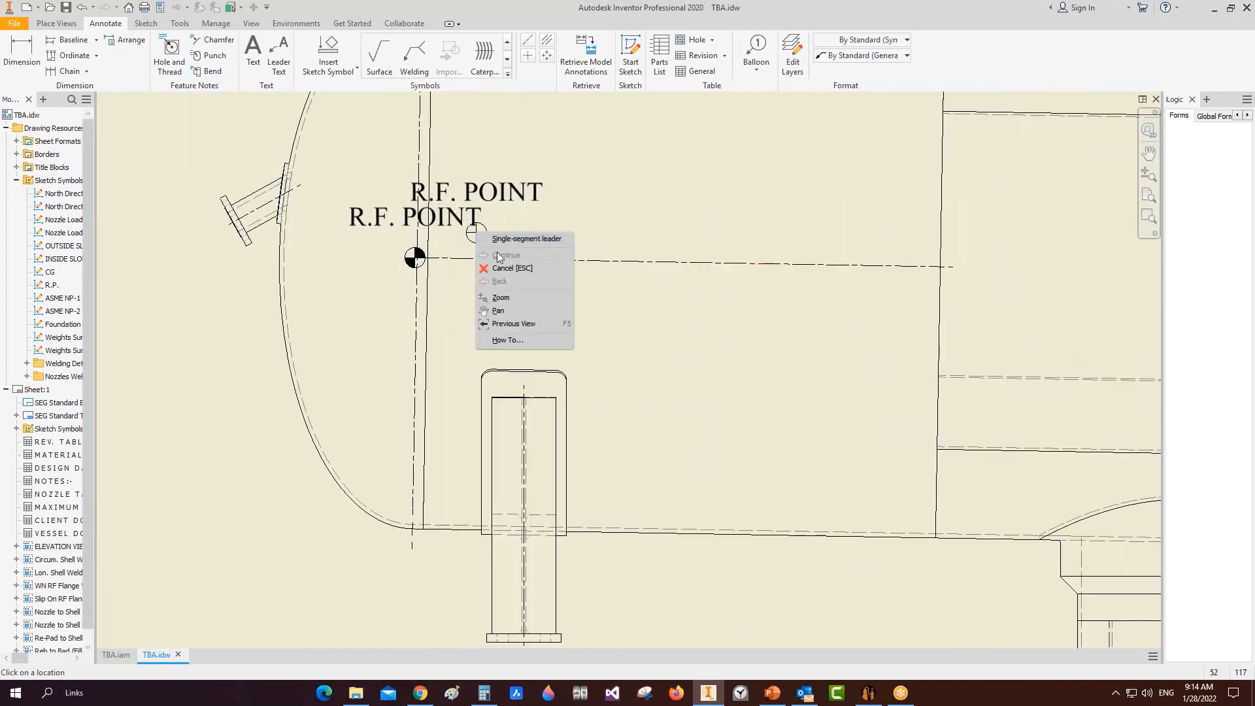
left_click(505, 269)
scroll(344, 244, "up", 4)
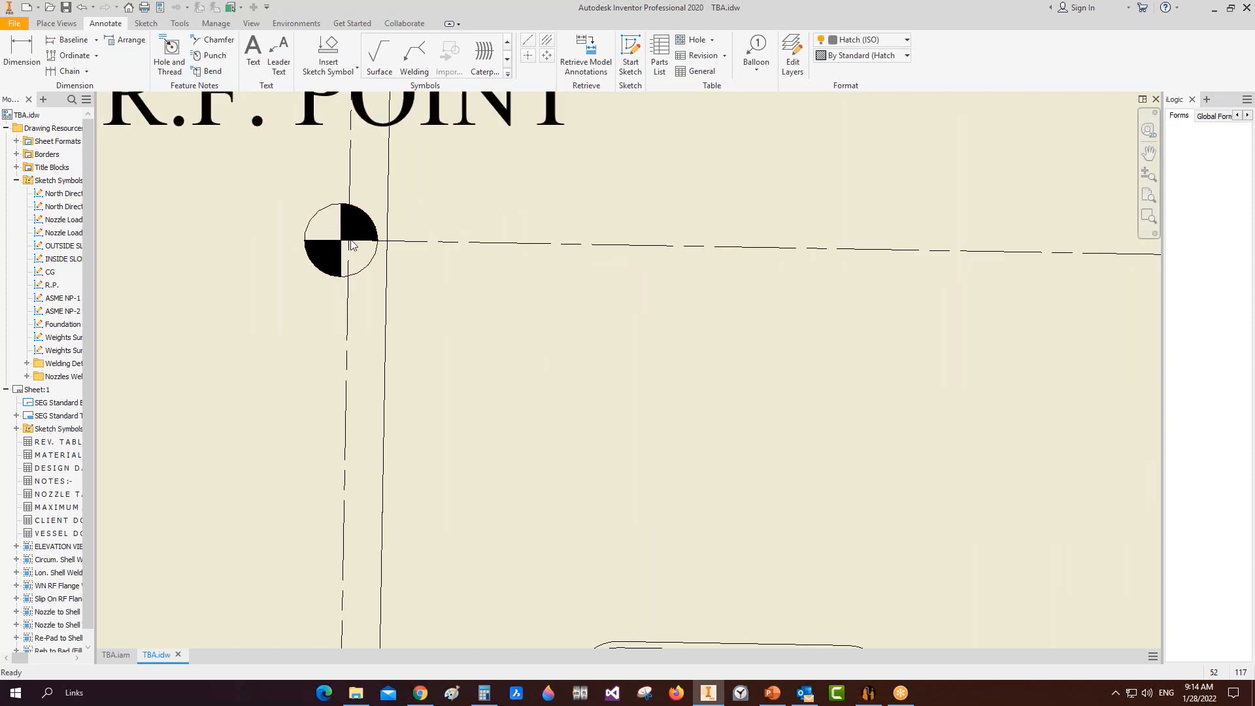
left_click_drag(339, 241, 449, 248)
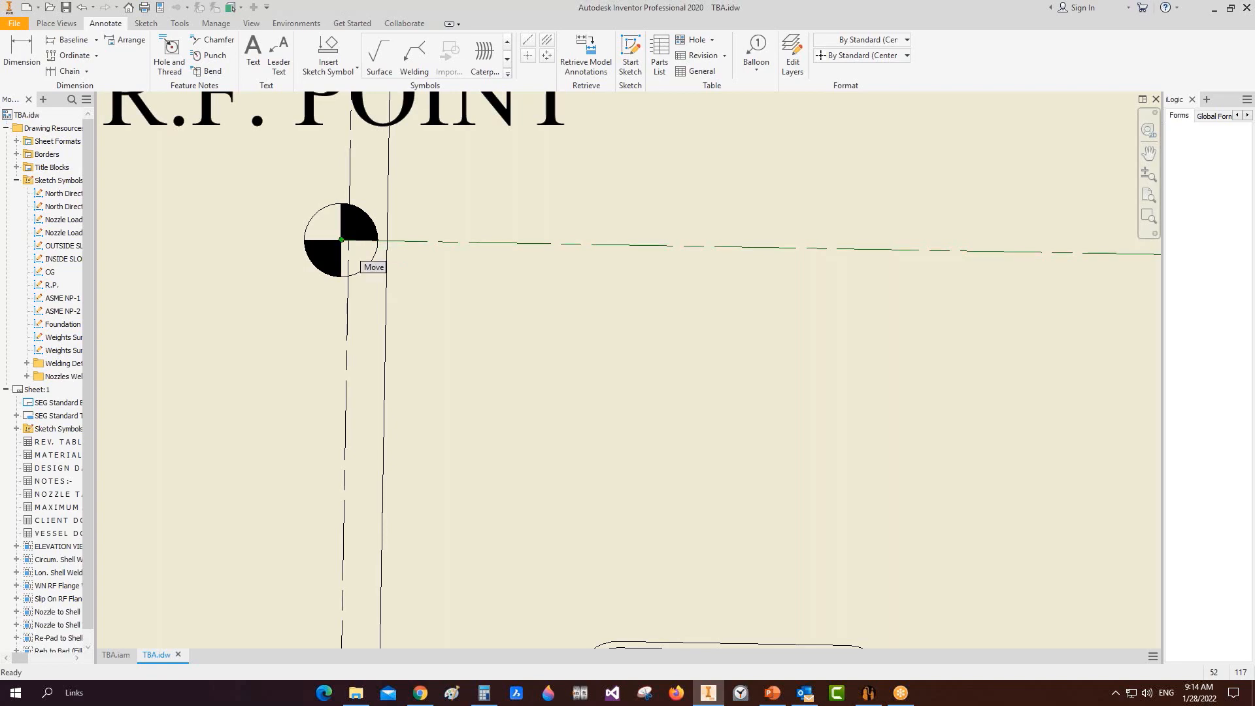
scroll(484, 225, "down", 5)
scroll(493, 317, "down", 3)
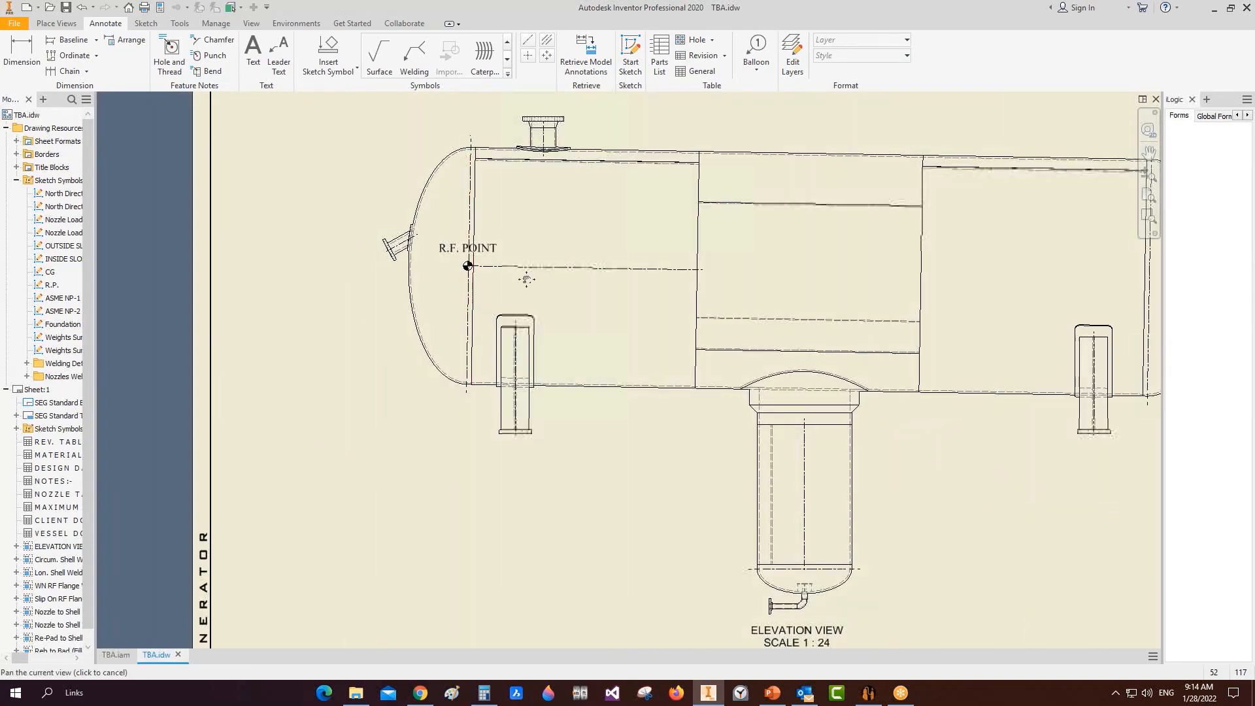
middle_click_drag(527, 279, 510, 293)
Step: Place an 800 dimension from the R.F. POINT to the top nozzle centerline
key("d")
left_click(527, 154)
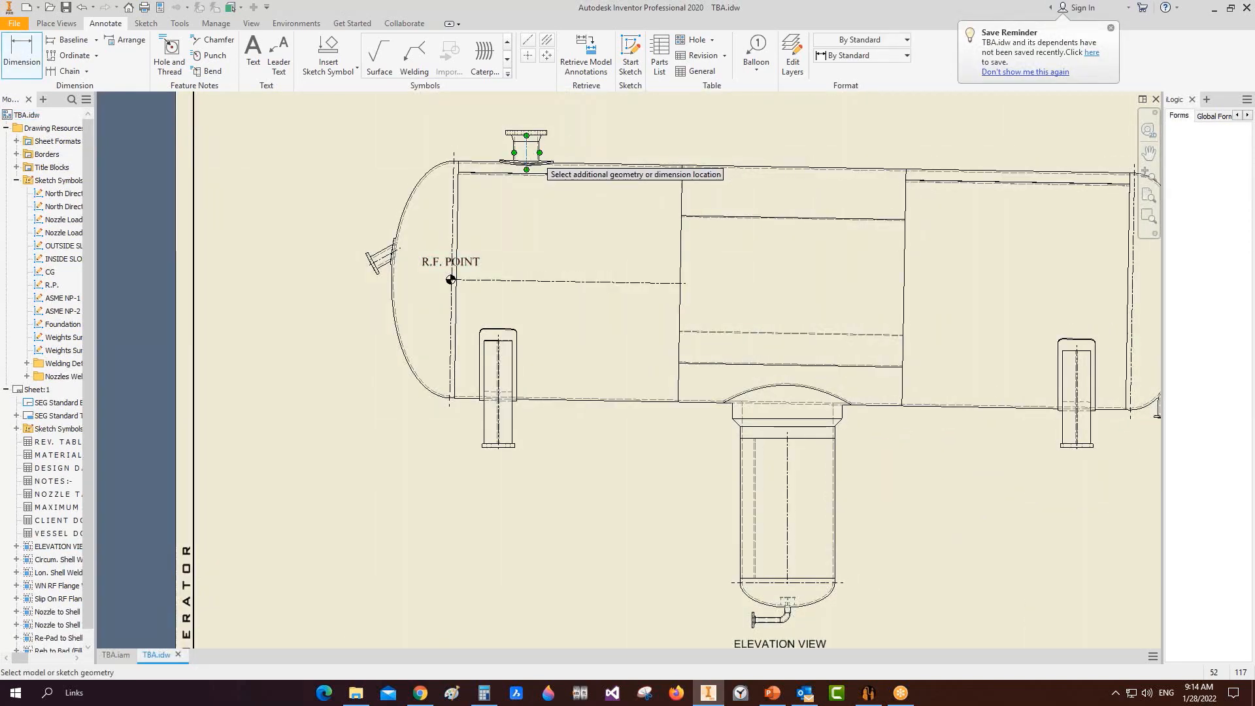
scroll(489, 250, "up", 5)
left_click(379, 351)
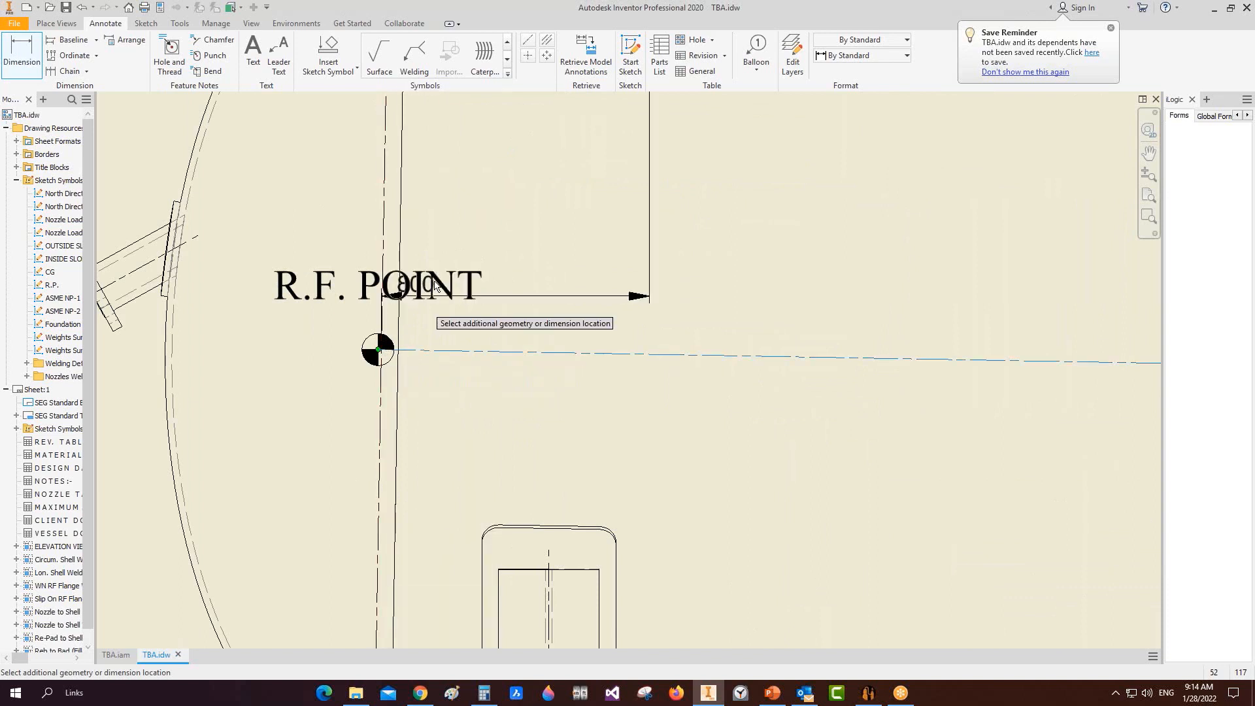
scroll(457, 249, "down", 5)
middle_click_drag(514, 149, 527, 337)
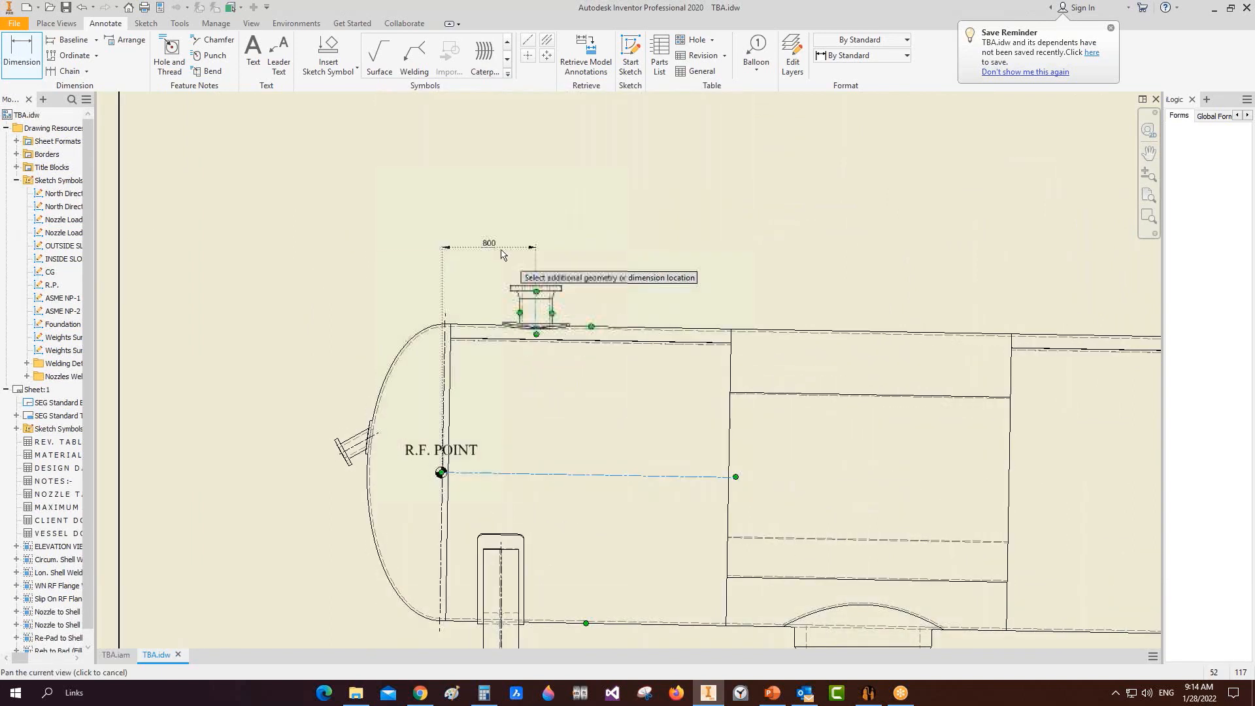
left_click(507, 248)
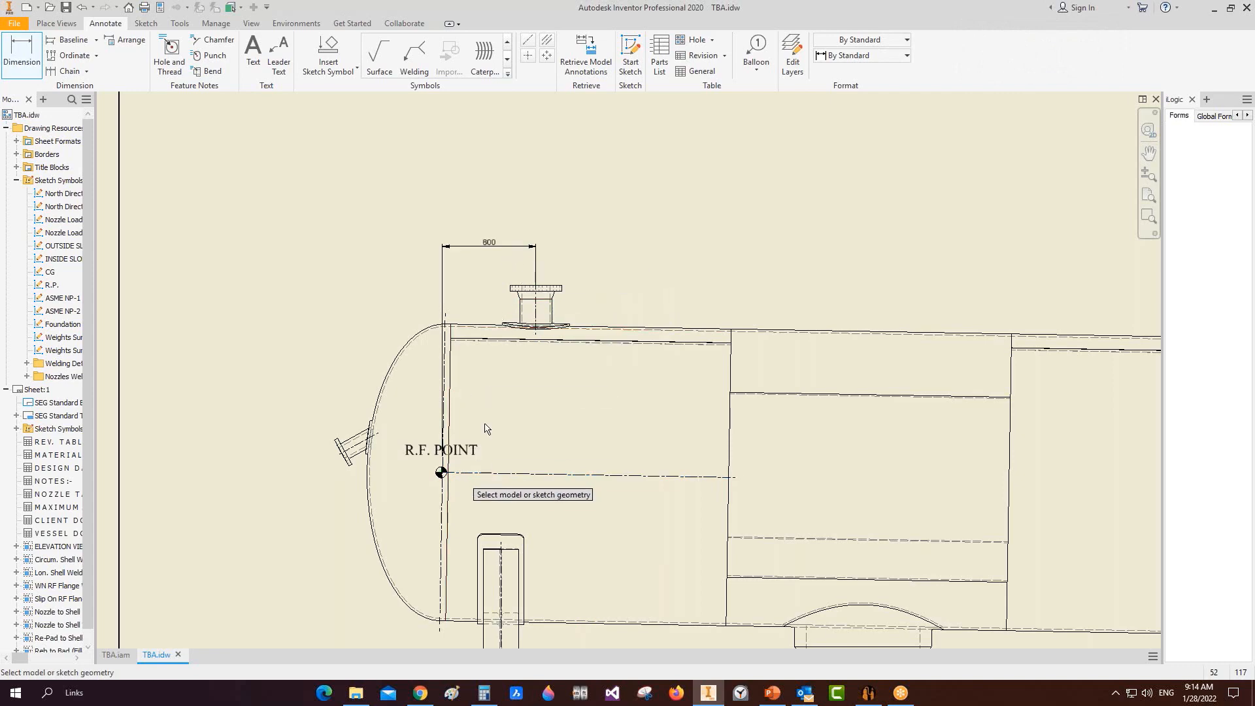
Step: Add a 1600 dimension from the R.F. POINT centerline to the nozzle flange top
scroll(561, 266, "up", 10)
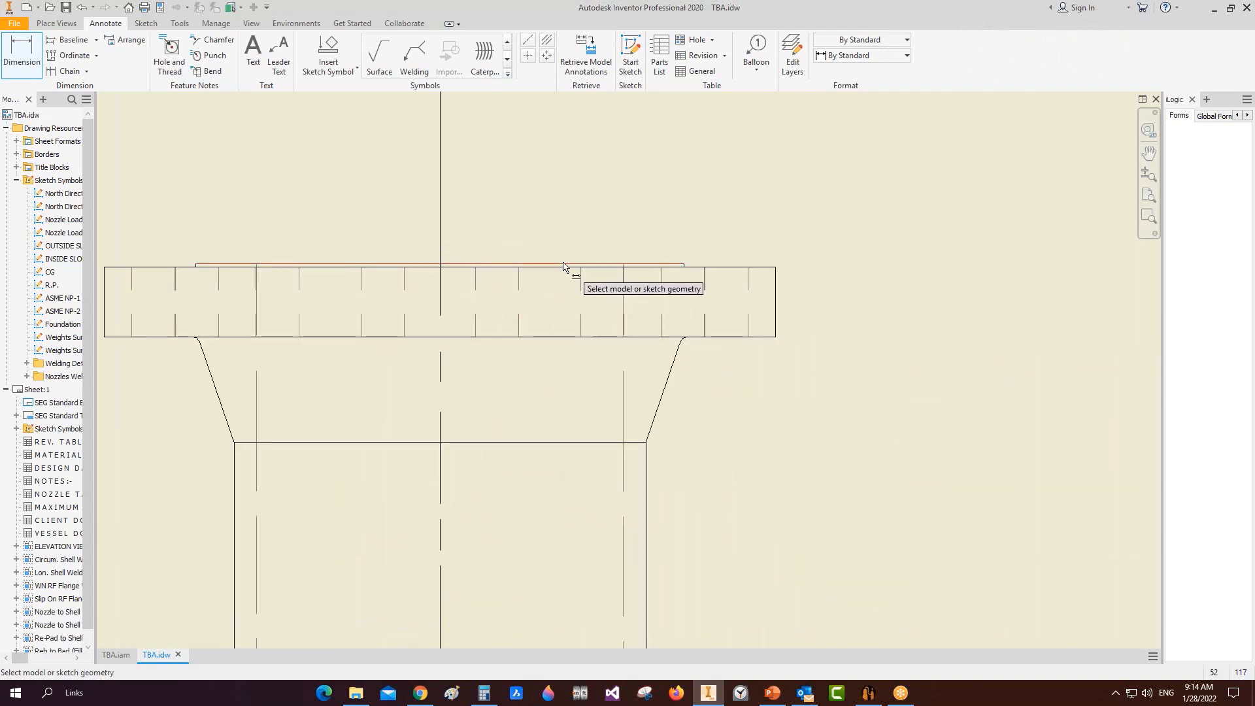
left_click(564, 265)
scroll(561, 261, "down", 10)
scroll(467, 433, "up", 8)
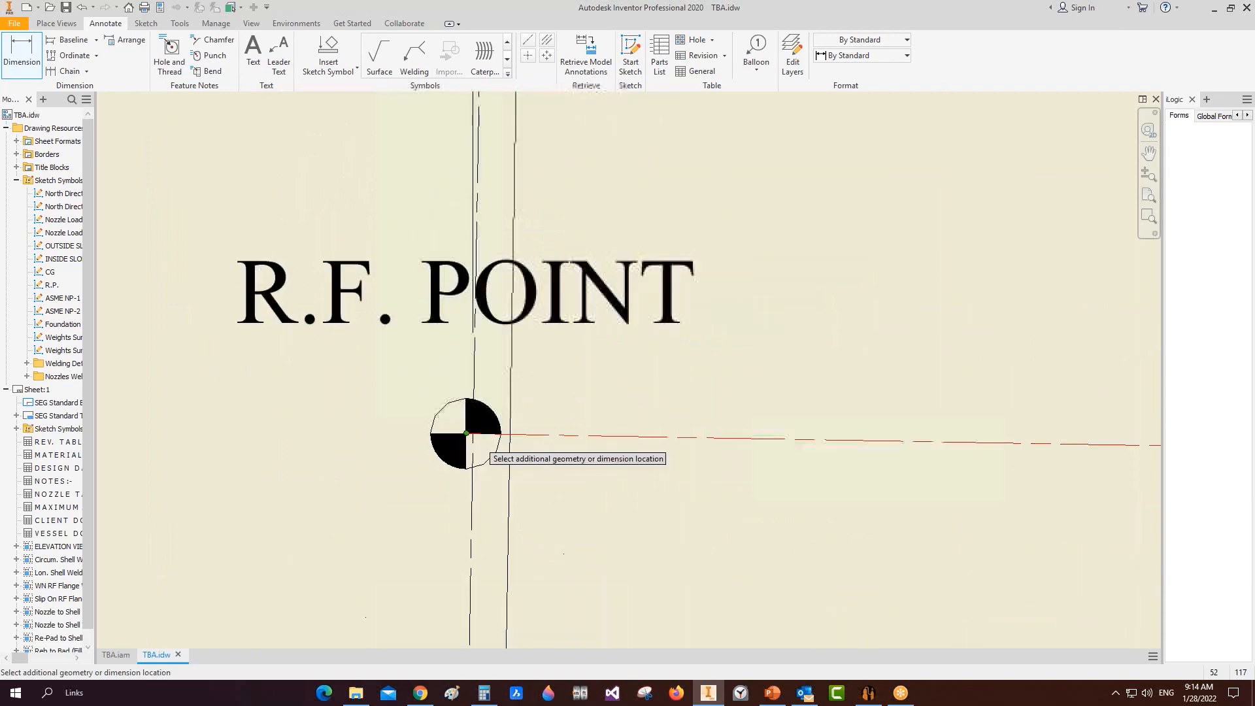
left_click(467, 435)
scroll(470, 393, "down", 8)
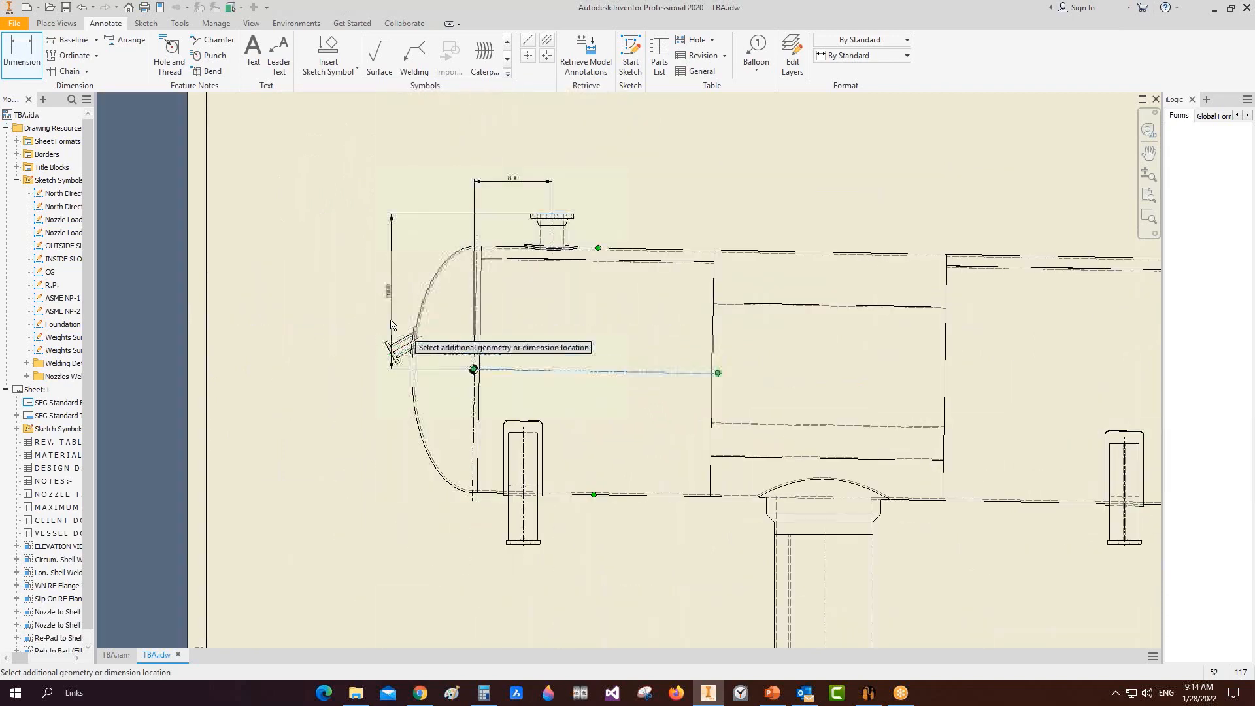
scroll(340, 314, "up", 4)
left_click(410, 262)
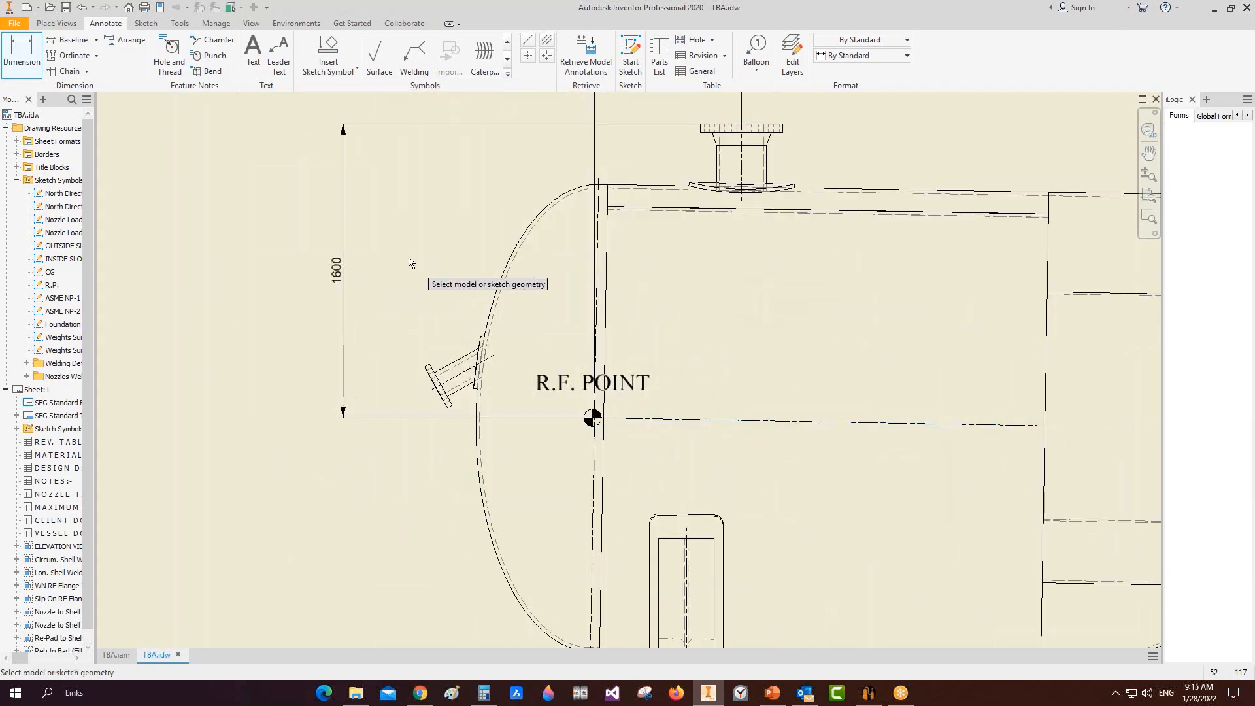
Step: Start a dimension from the left saddle leg centerline to the R.F. POINT
middle_click_drag(410, 262, 377, 361)
scroll(759, 153, "up", 1)
middle_click_drag(627, 311, 555, 202)
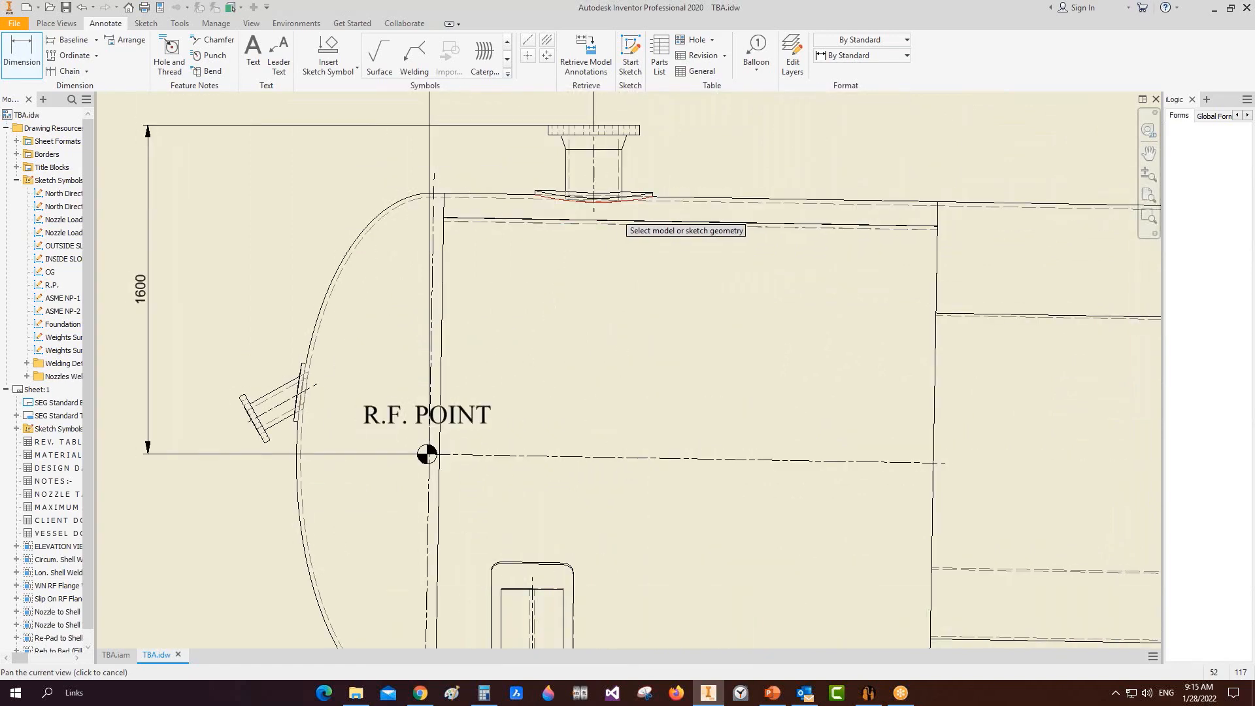
scroll(601, 189, "up", 3)
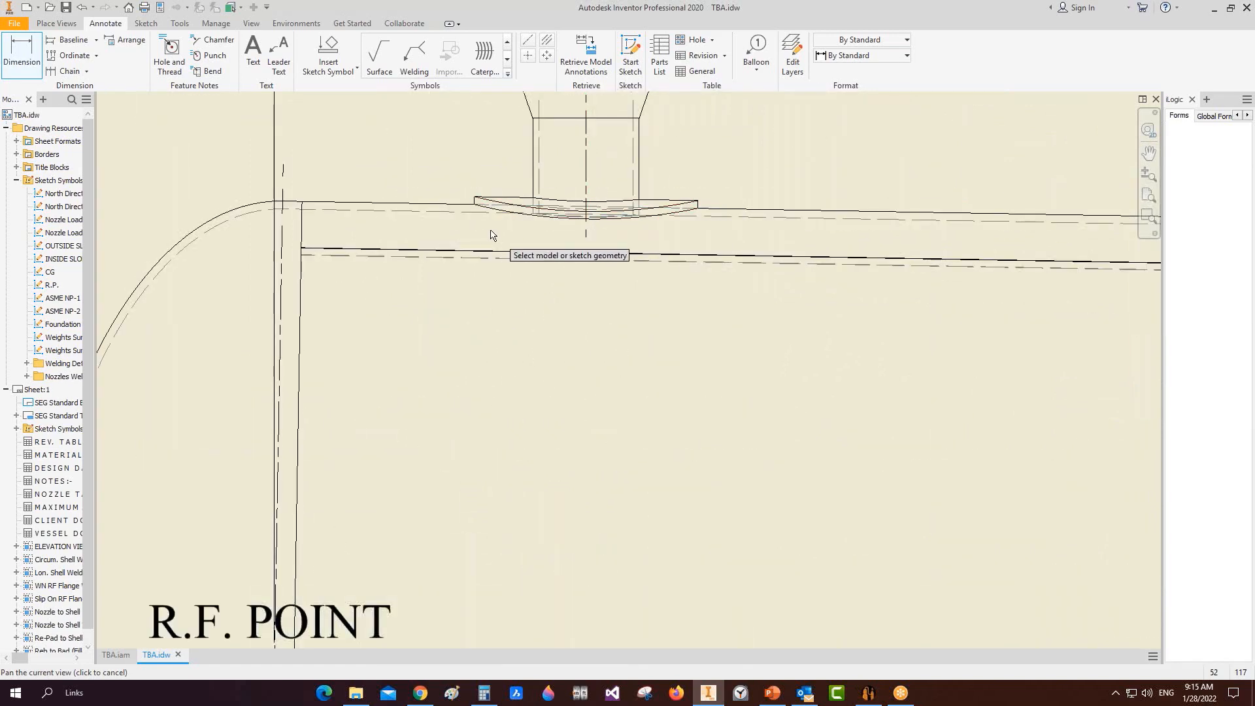
scroll(520, 268, "down", 5)
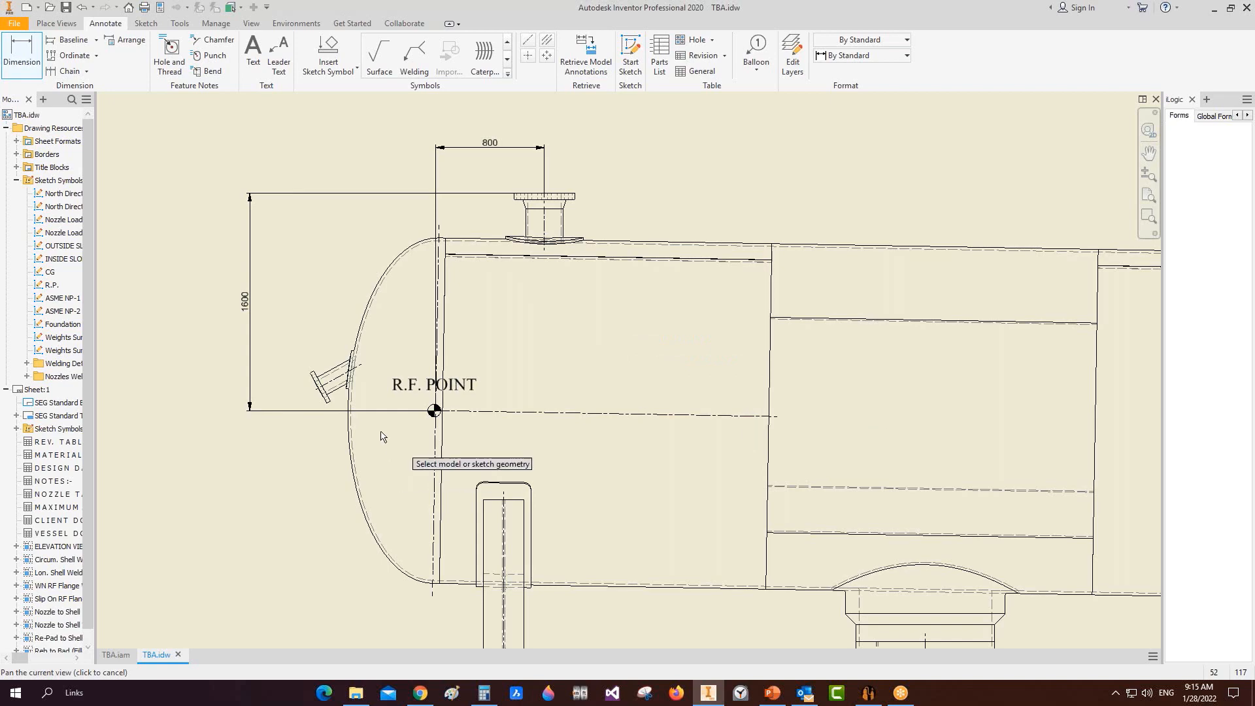
scroll(481, 528, "up", 7)
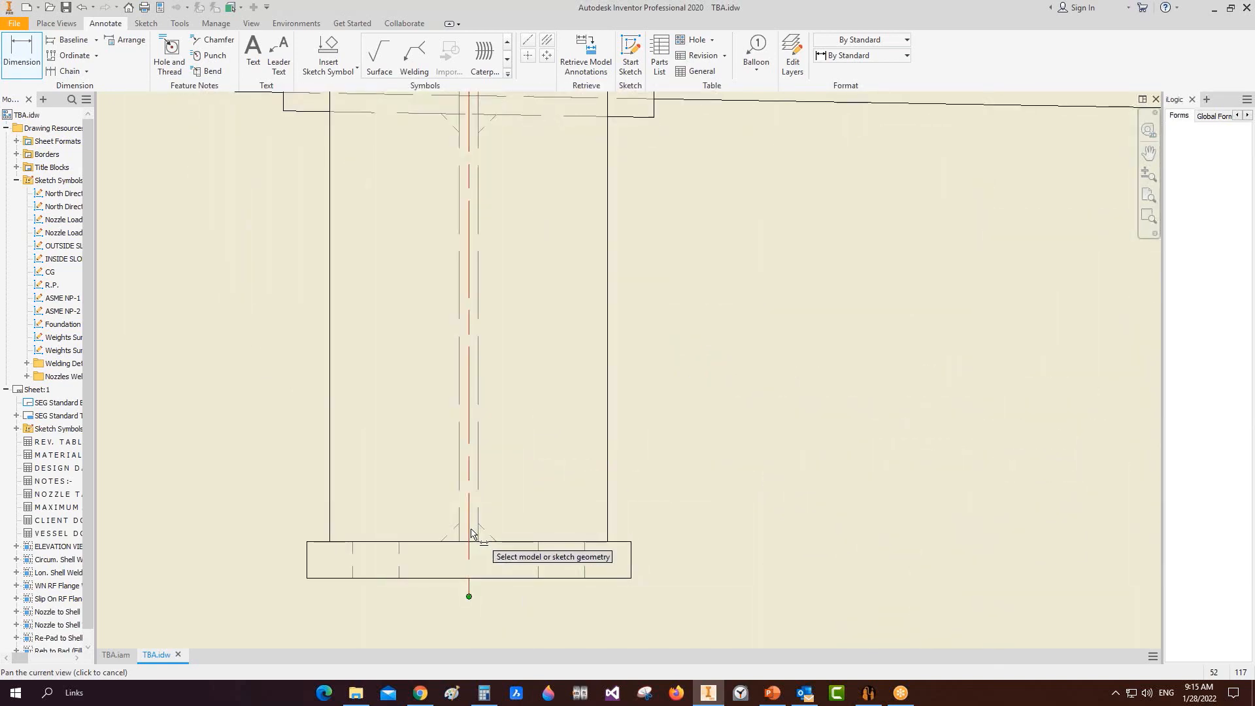
left_click(472, 533)
scroll(415, 300, "down", 5)
scroll(327, 229, "up", 4)
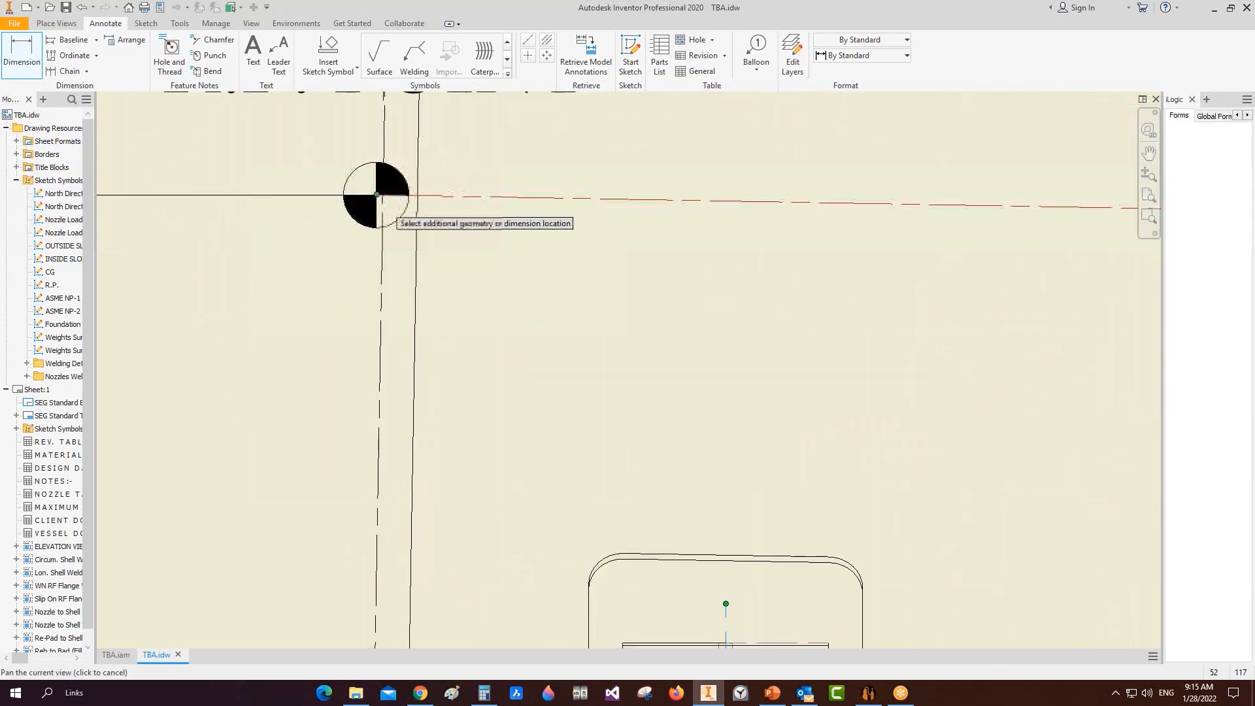
left_click(327, 234)
scroll(412, 242, "down", 6)
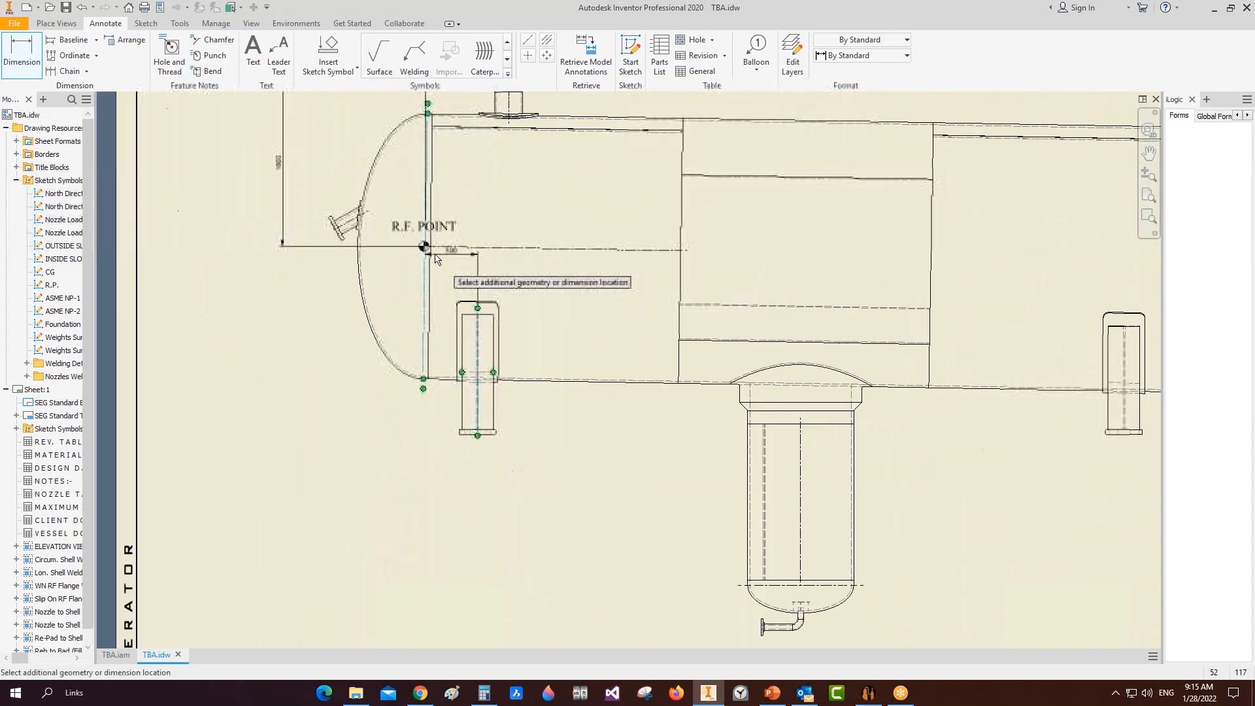
scroll(431, 389, "up", 4)
scroll(461, 382, "down", 4)
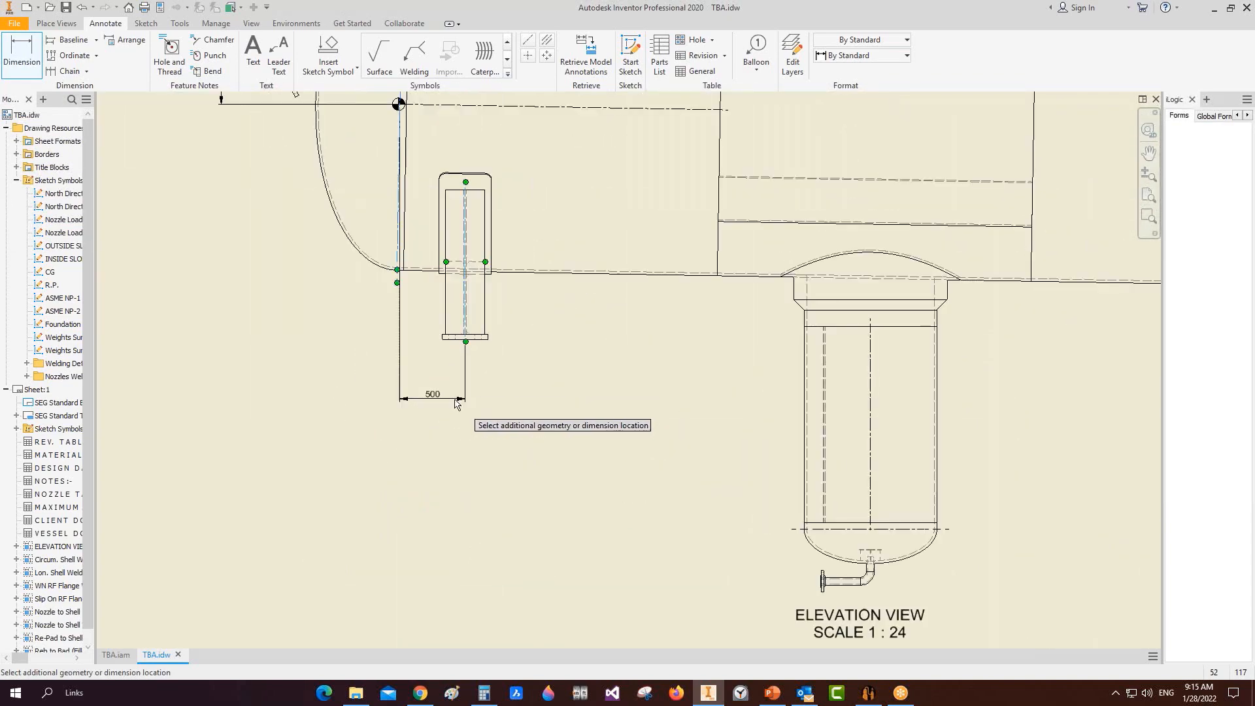
scroll(461, 445, "down", 2)
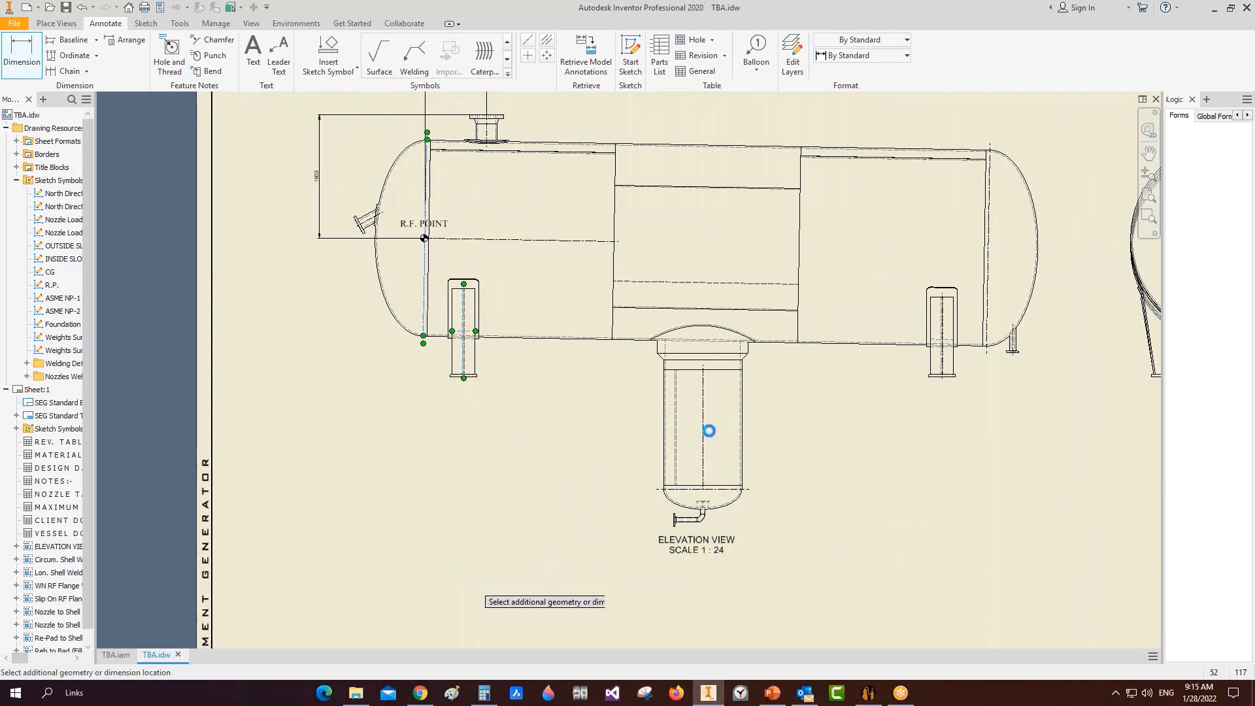
scroll(435, 240, "up", 4)
scroll(397, 242, "up", 3)
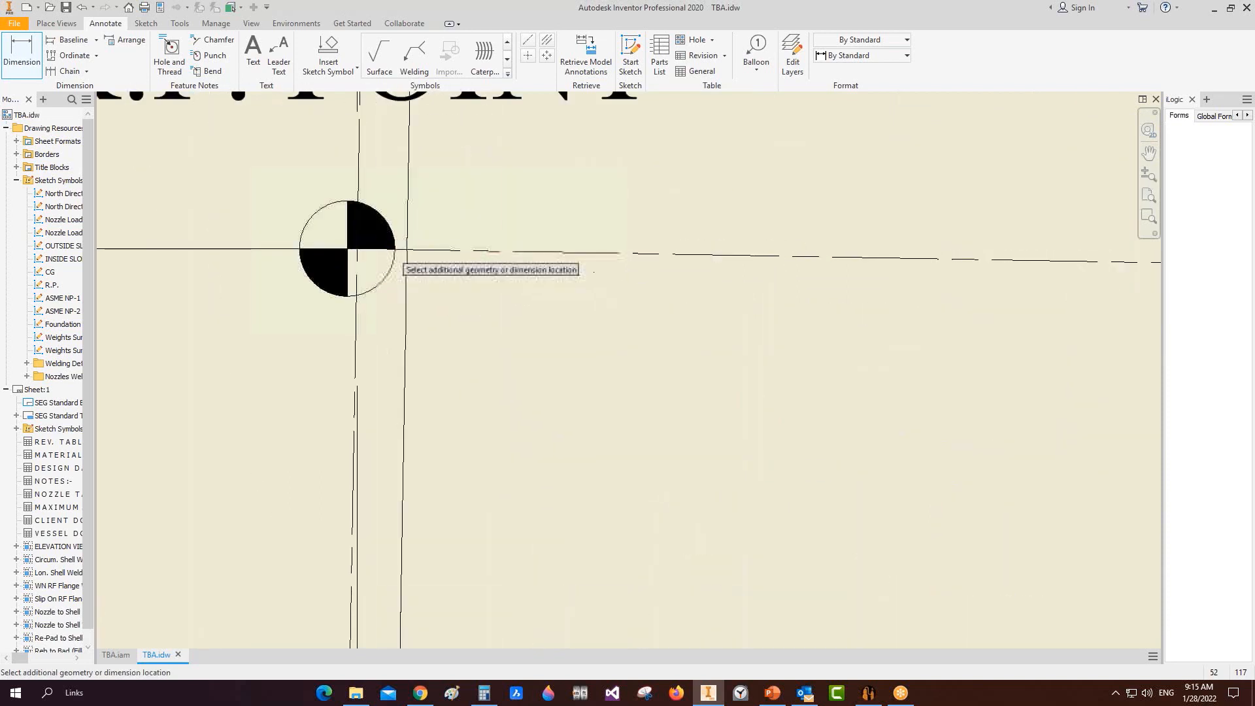
scroll(358, 251, "down", 7)
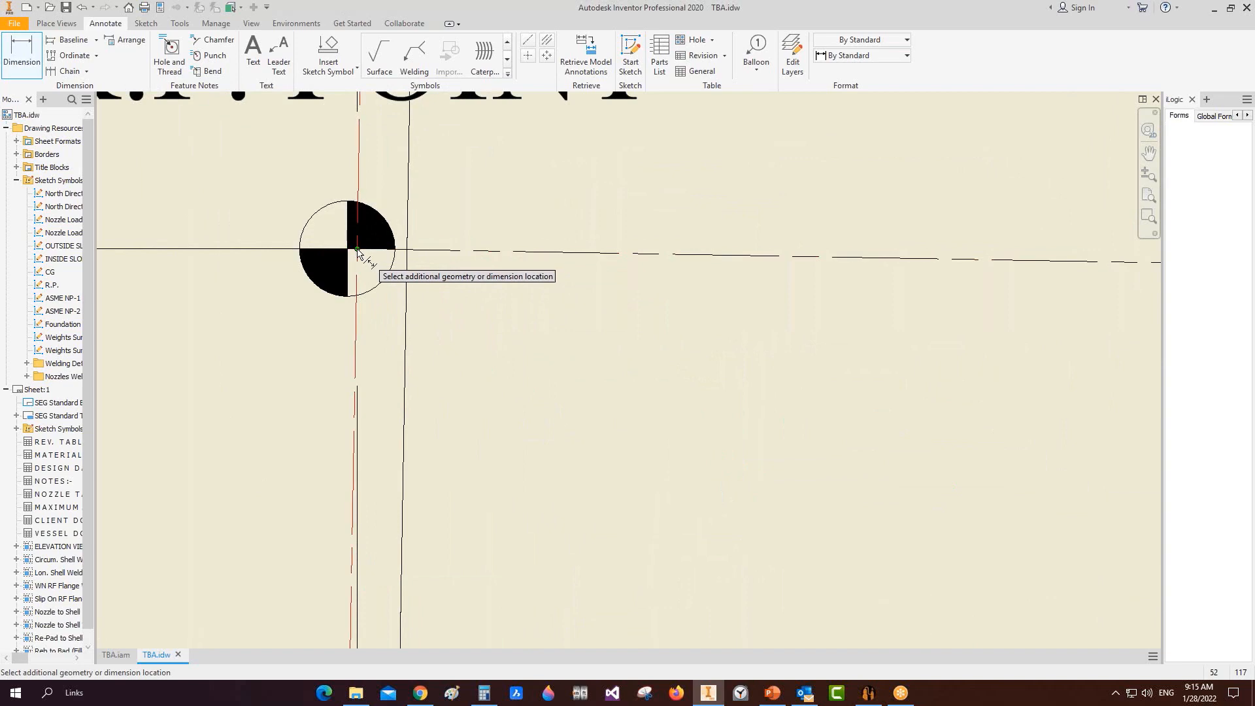
scroll(558, 456, "up", 5)
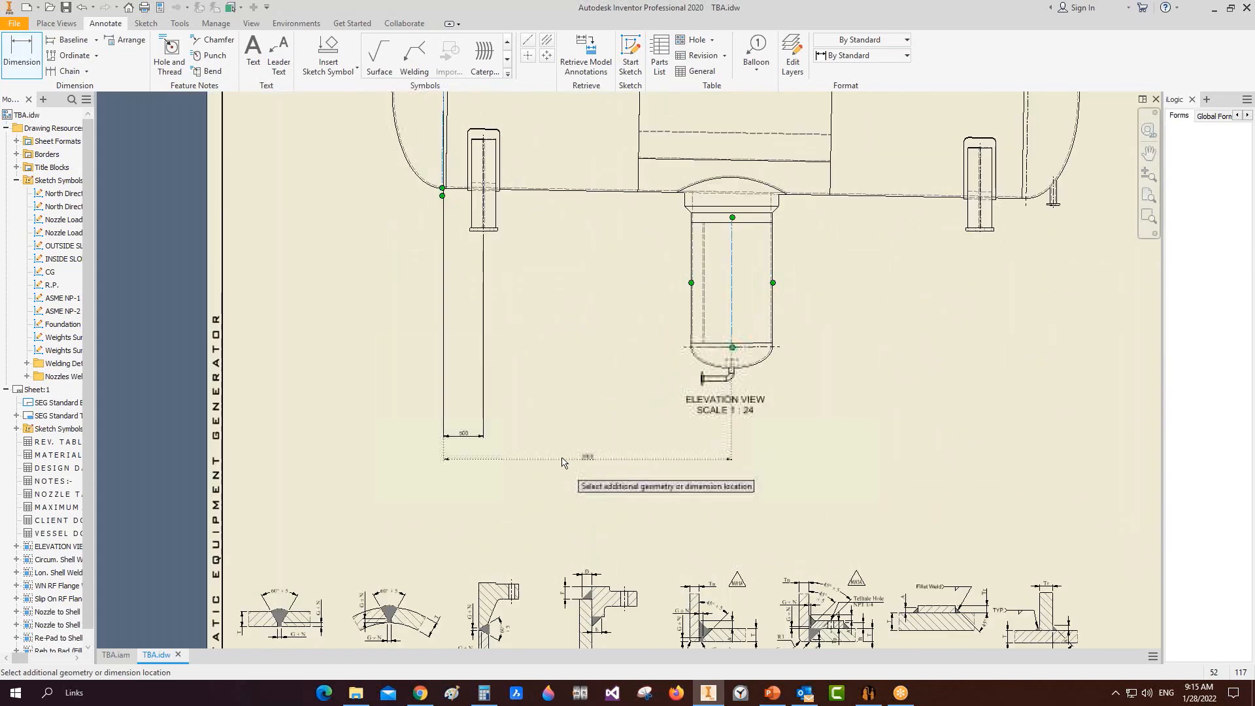
left_click(566, 457)
scroll(991, 232, "up", 3)
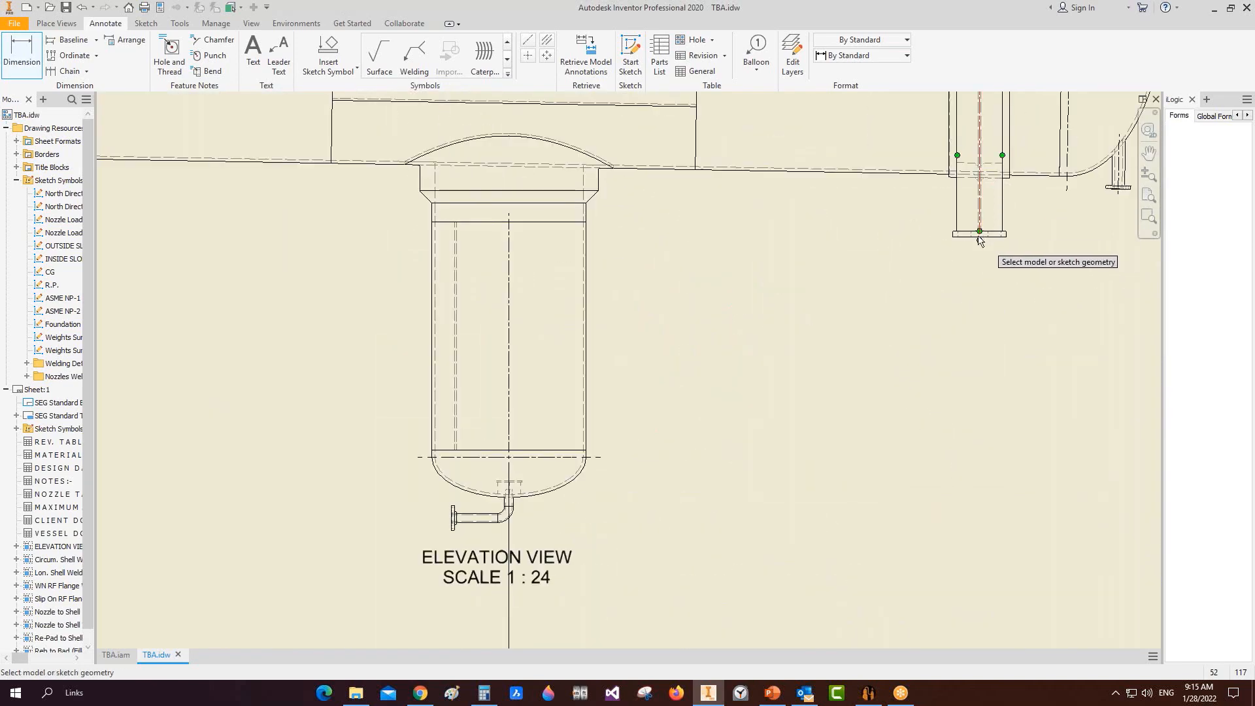
left_click(979, 240)
scroll(898, 260, "down", 3)
left_click(390, 248)
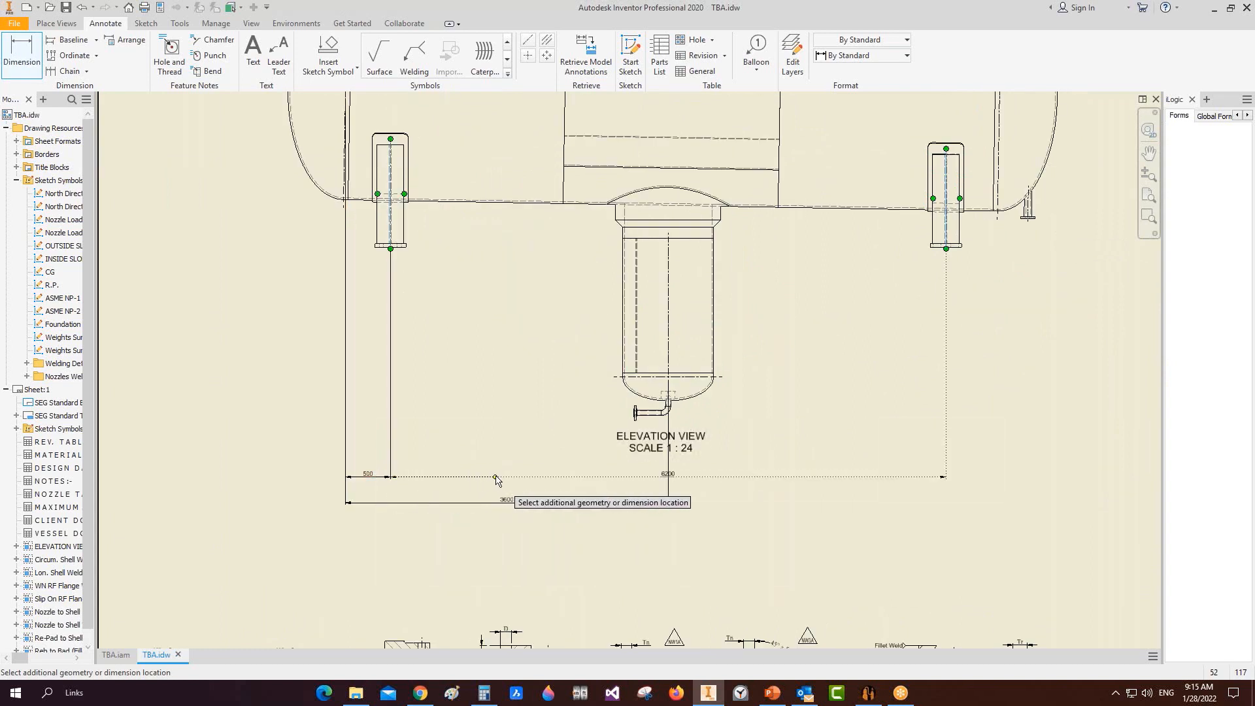
left_click(496, 479)
scroll(1039, 213, "up", 6)
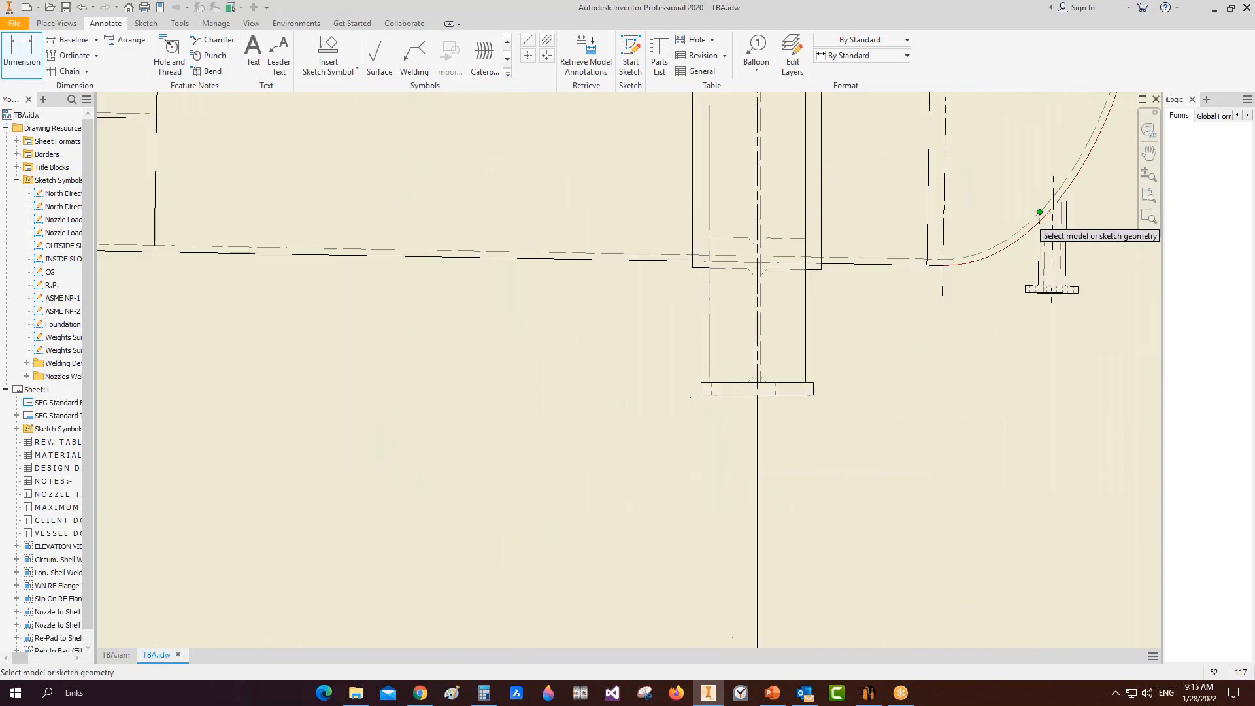
scroll(986, 252, "up", 3)
scroll(884, 336, "up", 3)
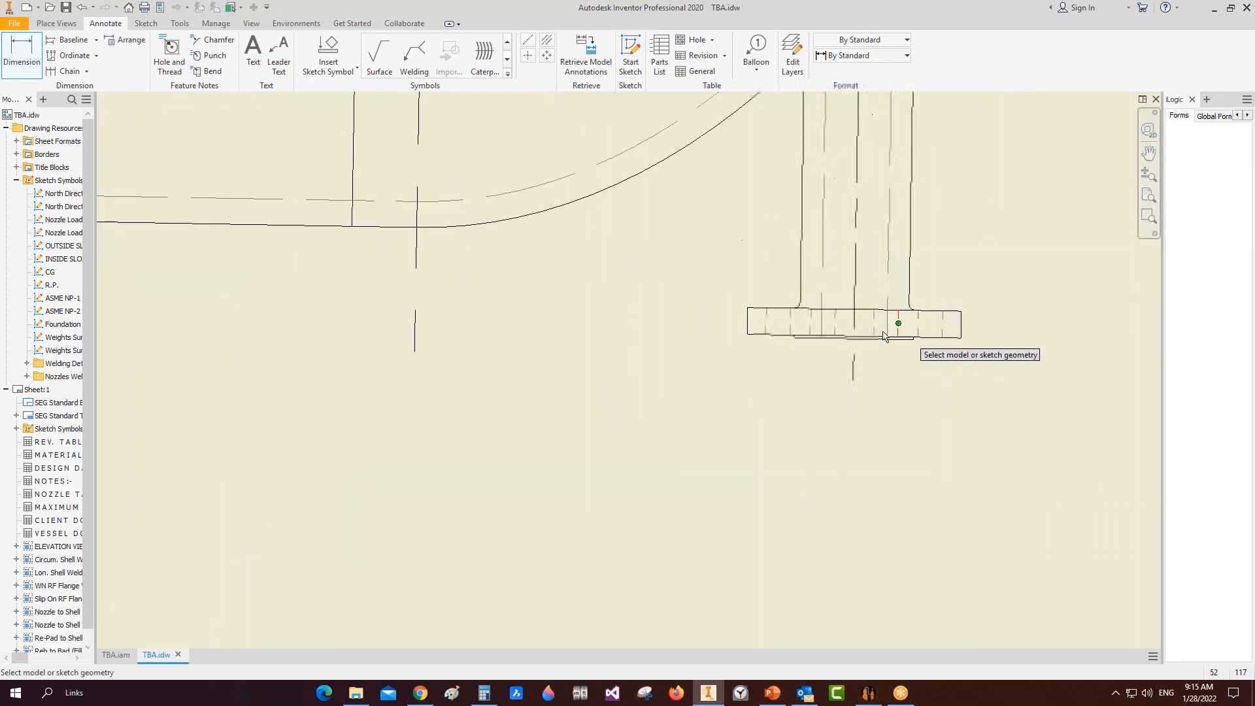
scroll(889, 337, "down", 5)
middle_click_drag(920, 280, 792, 303)
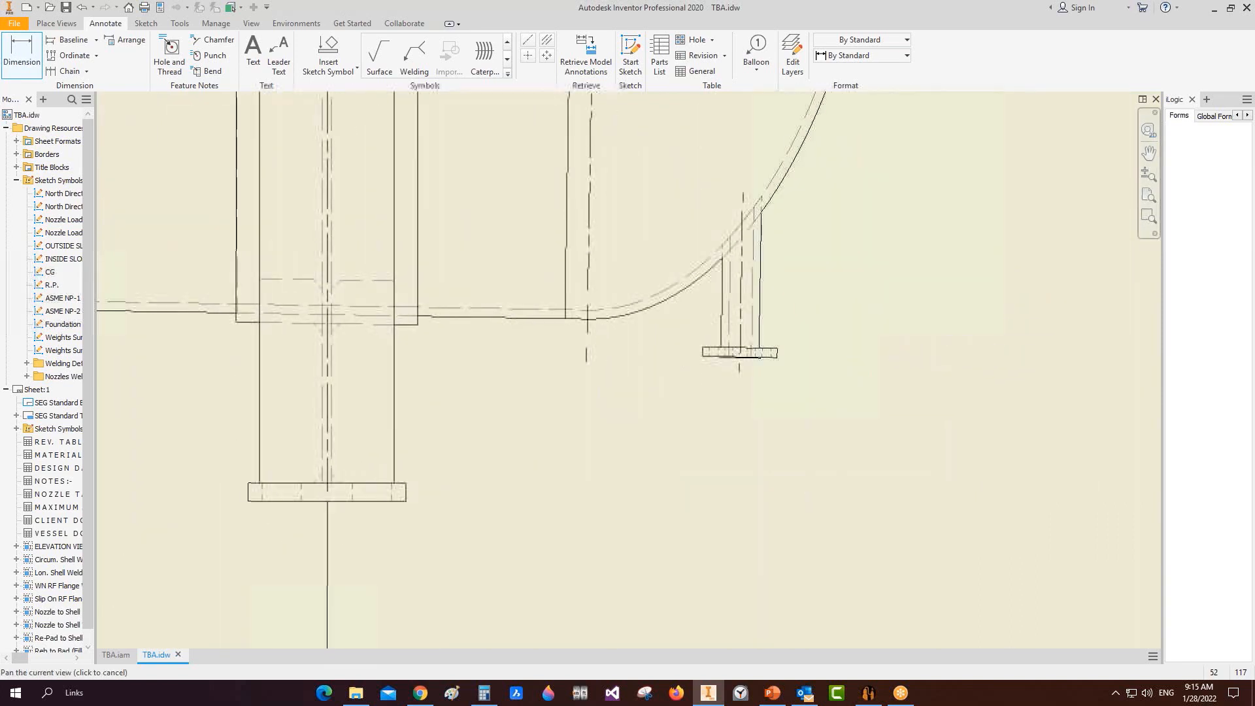
scroll(828, 433, "down", 2)
Step: Set nozzle N4's Tilted Angle to 179 in SEG, save it, and go back to Inventor
left_click(866, 695)
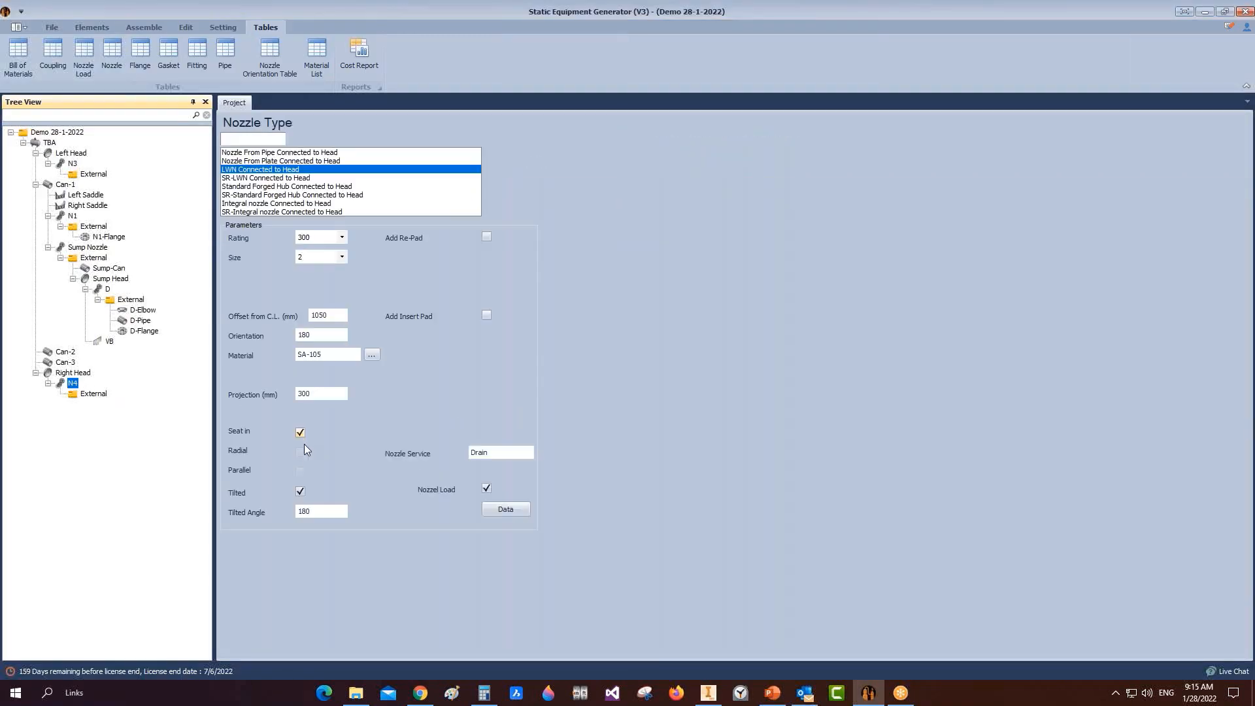
left_click(307, 512)
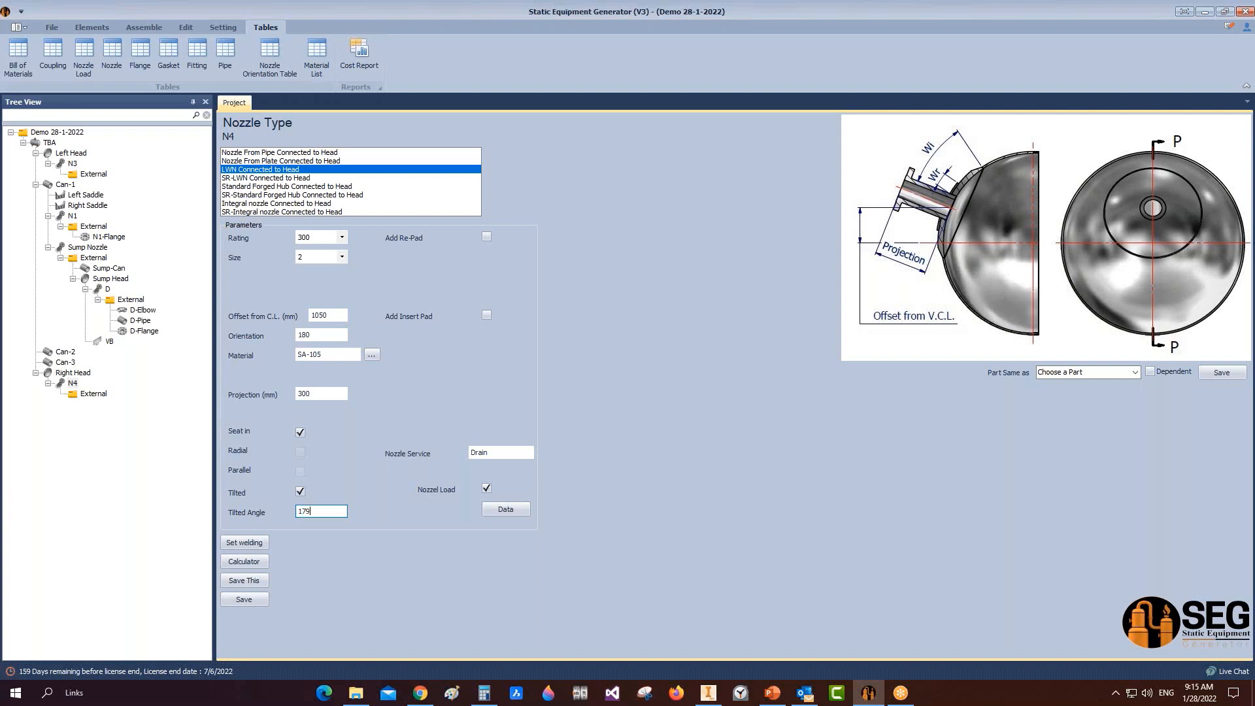
left_click(244, 600)
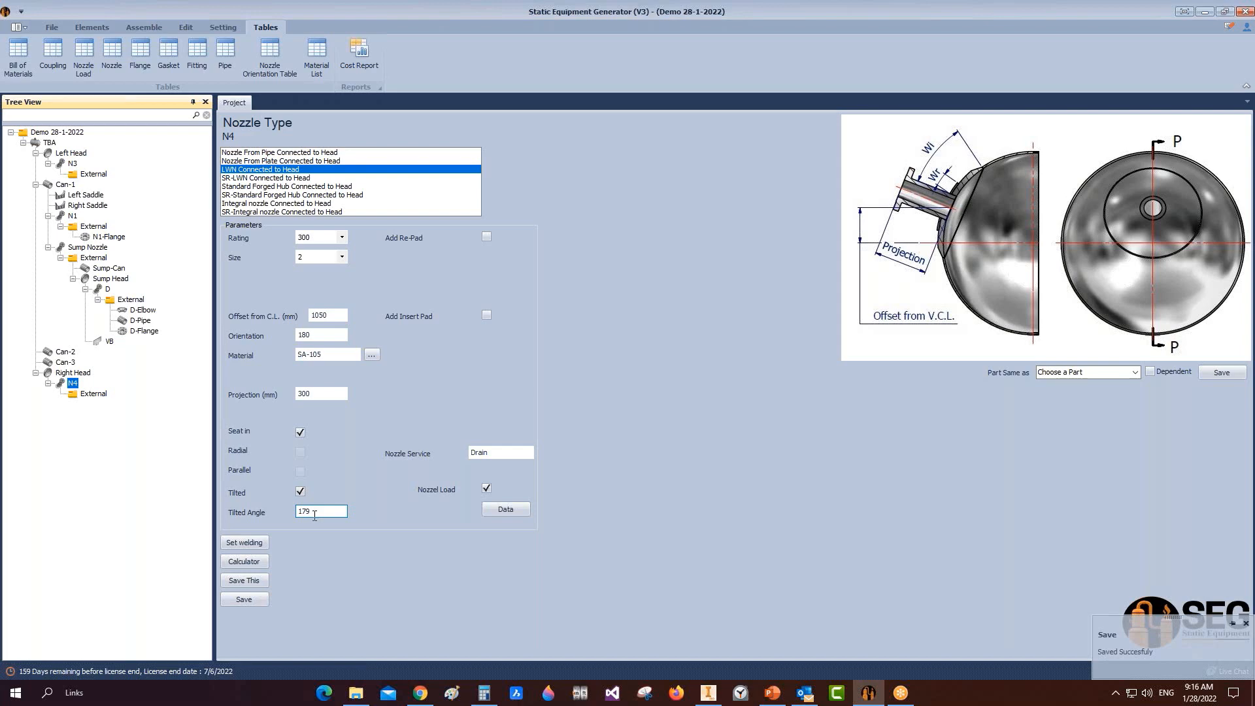
left_click(135, 30)
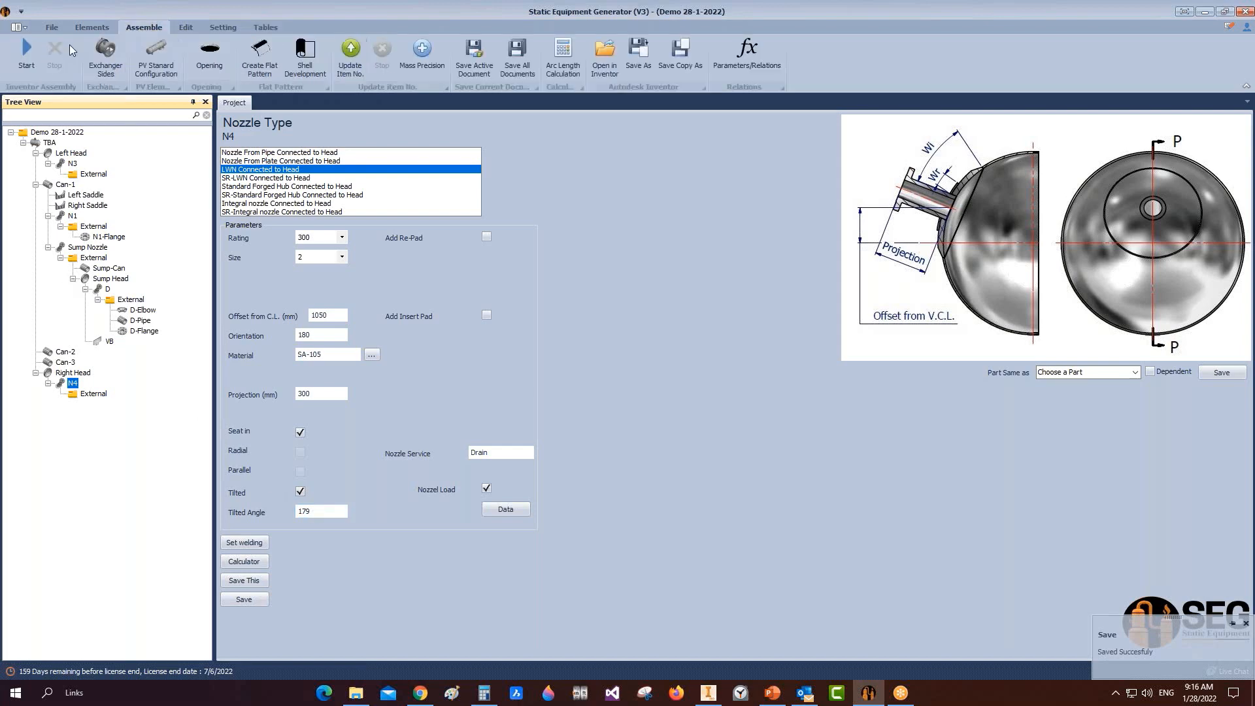
mouse_move(708, 692)
left_click(731, 633)
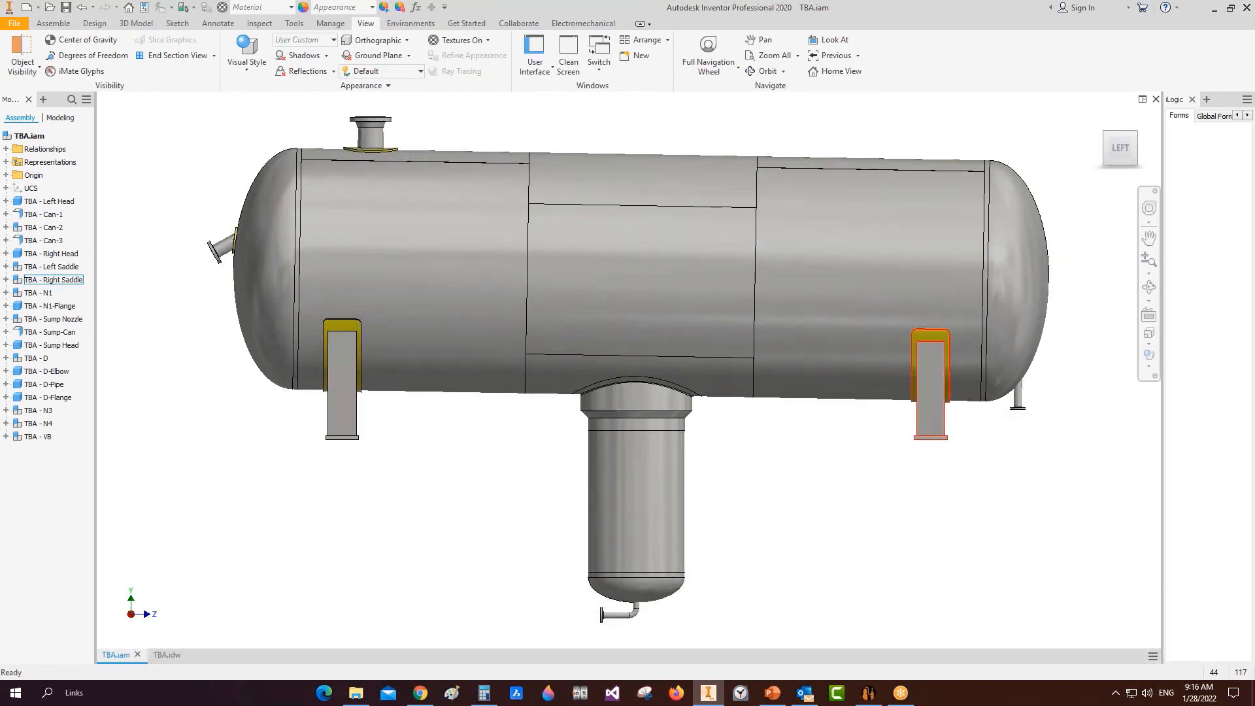
Step: After reviewing the updated TBA.iam assembly, return to the TBA.idw drawing
left_click(167, 654)
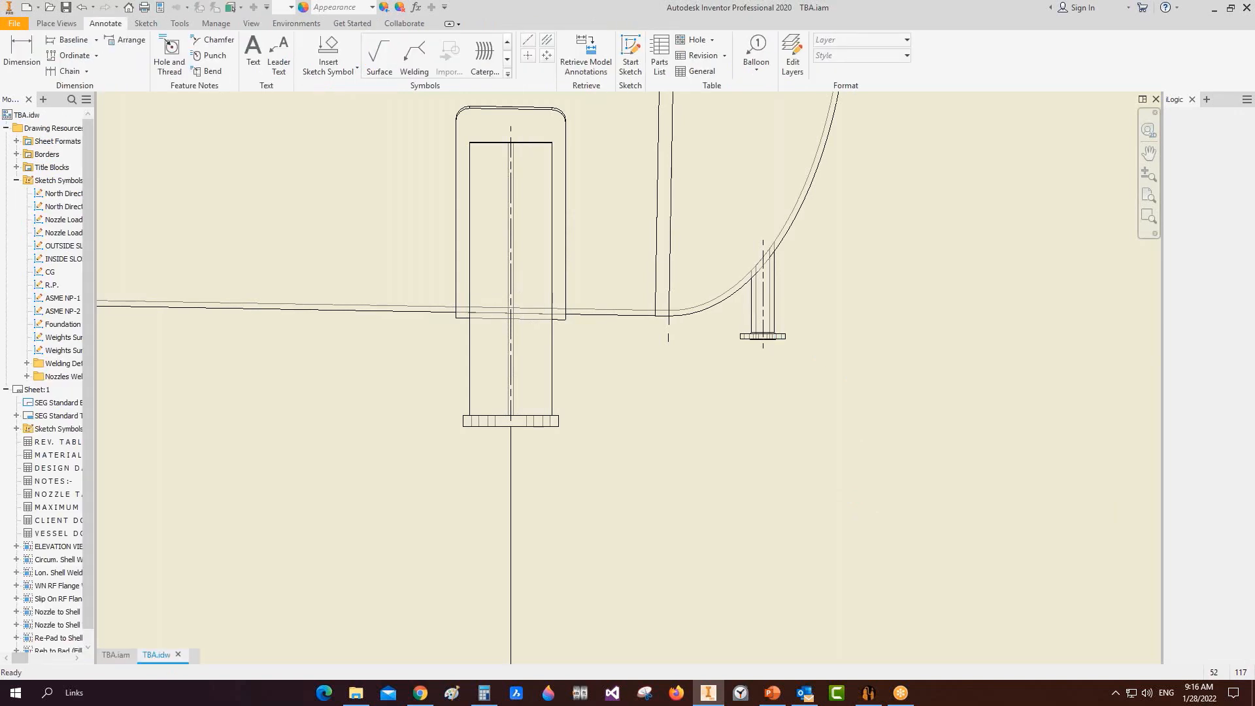
Step: Try a Nozzle Tag No. balloon on the top nozzle with Parts Only BOM view, then cancel it
scroll(771, 306, "up", 3)
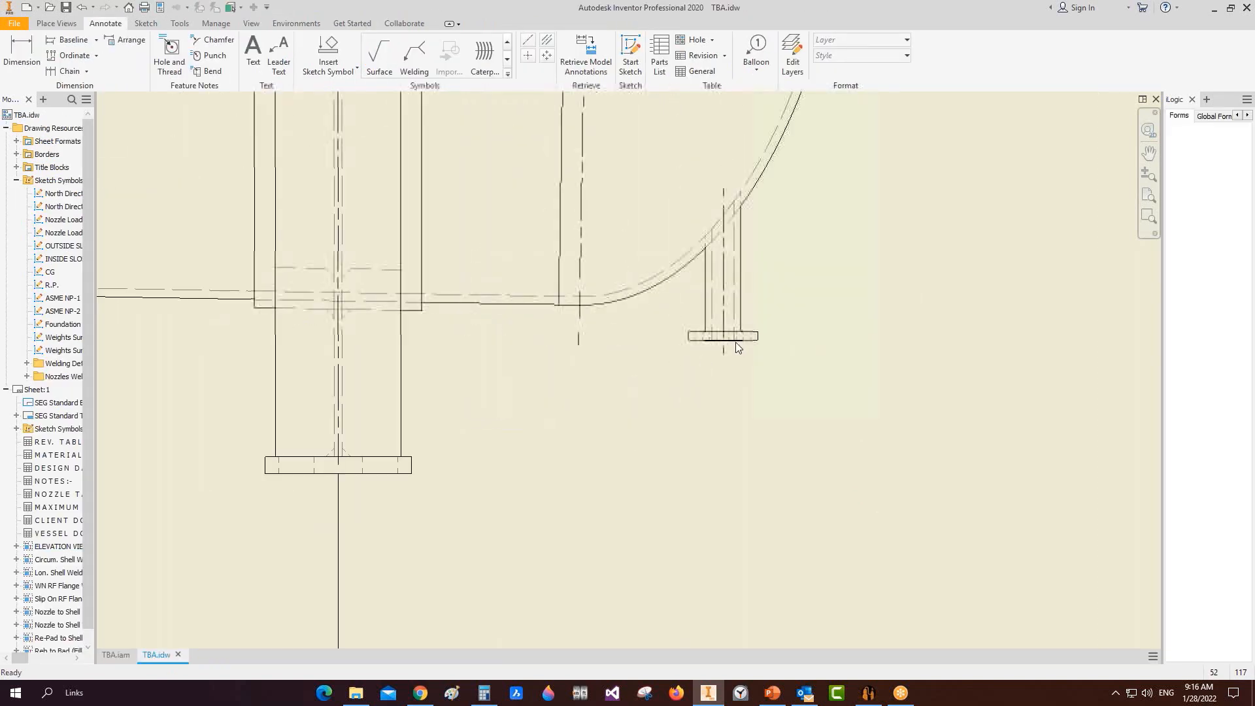
scroll(670, 386, "down", 4)
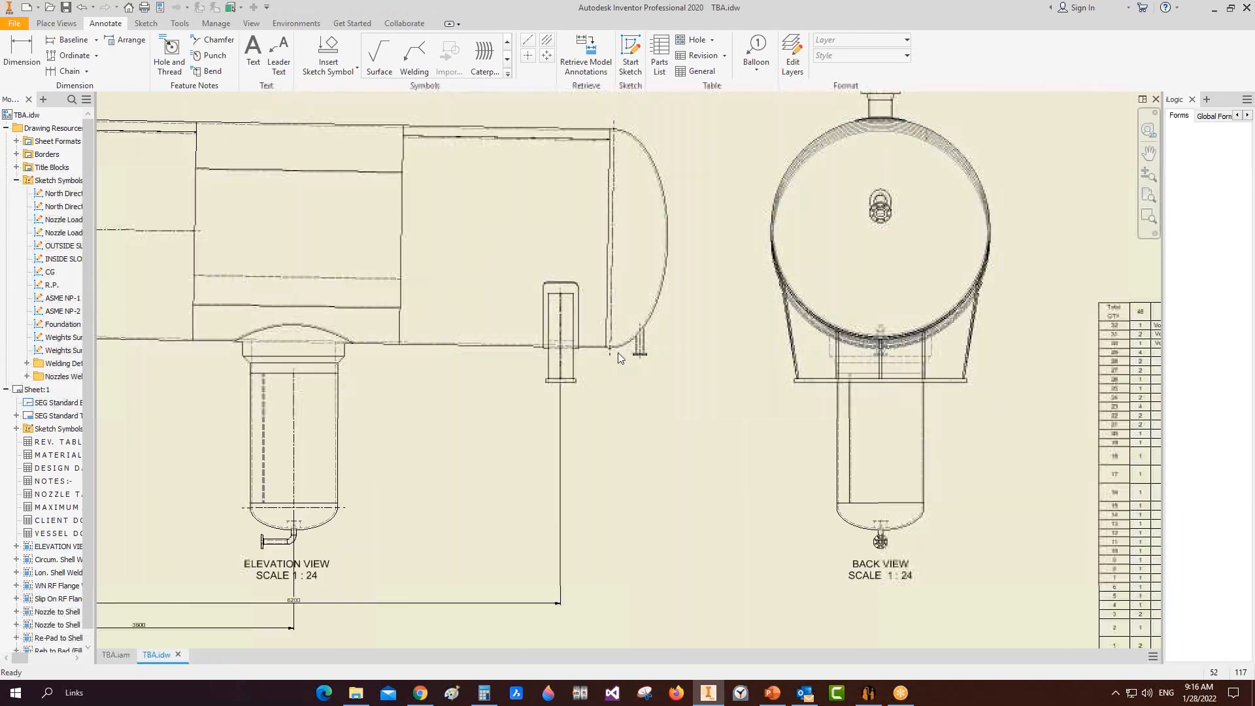
scroll(674, 317, "down", 5)
scroll(607, 248, "up", 3)
left_click(757, 49)
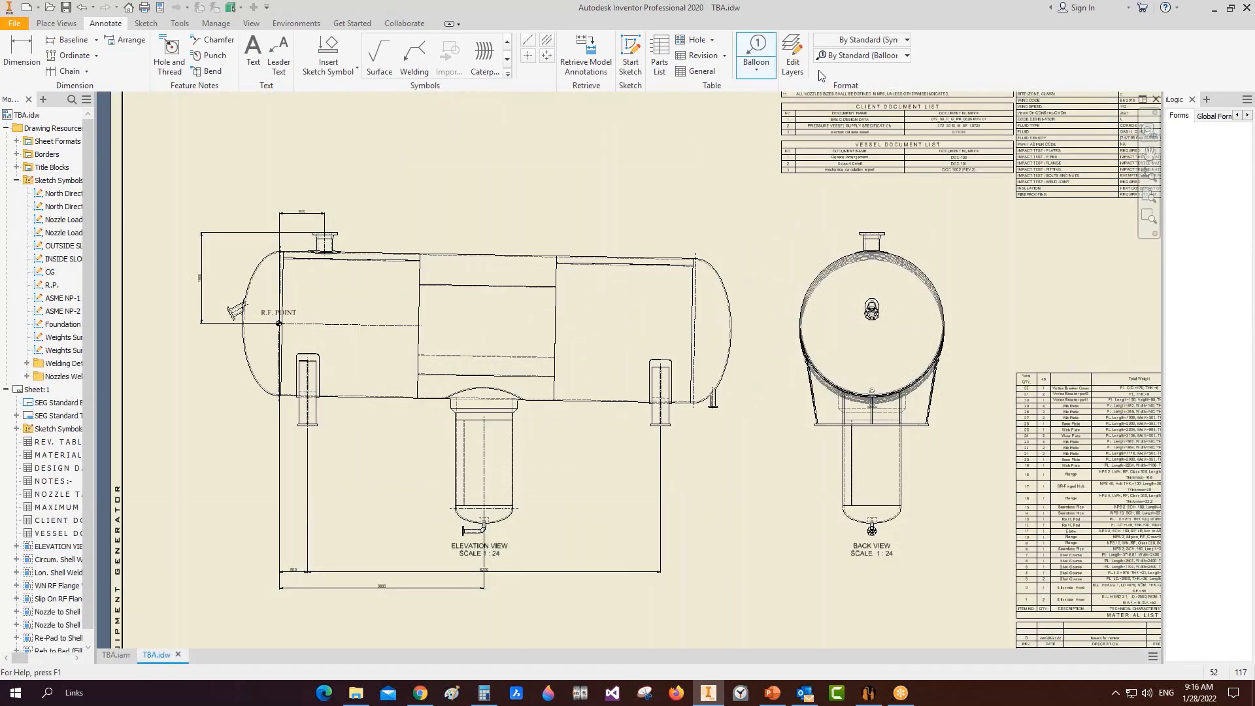
left_click(837, 59)
left_click(850, 178)
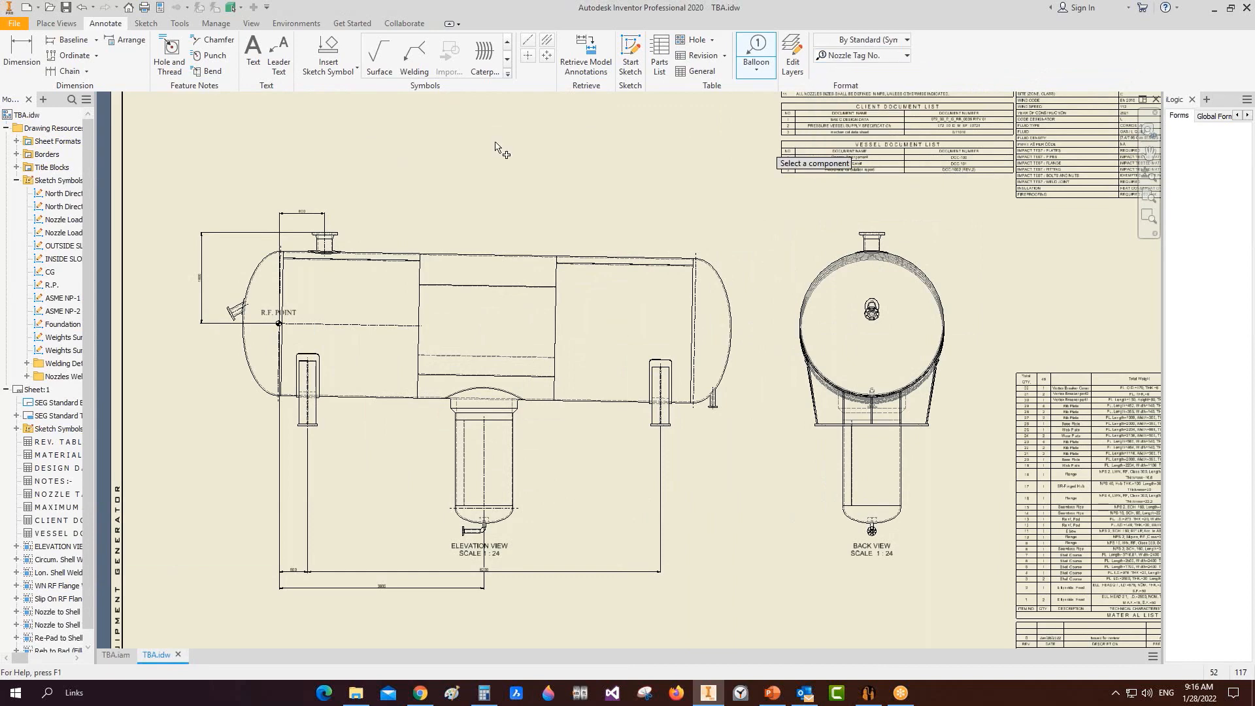
scroll(307, 236, "up", 2)
scroll(307, 237, "up", 5)
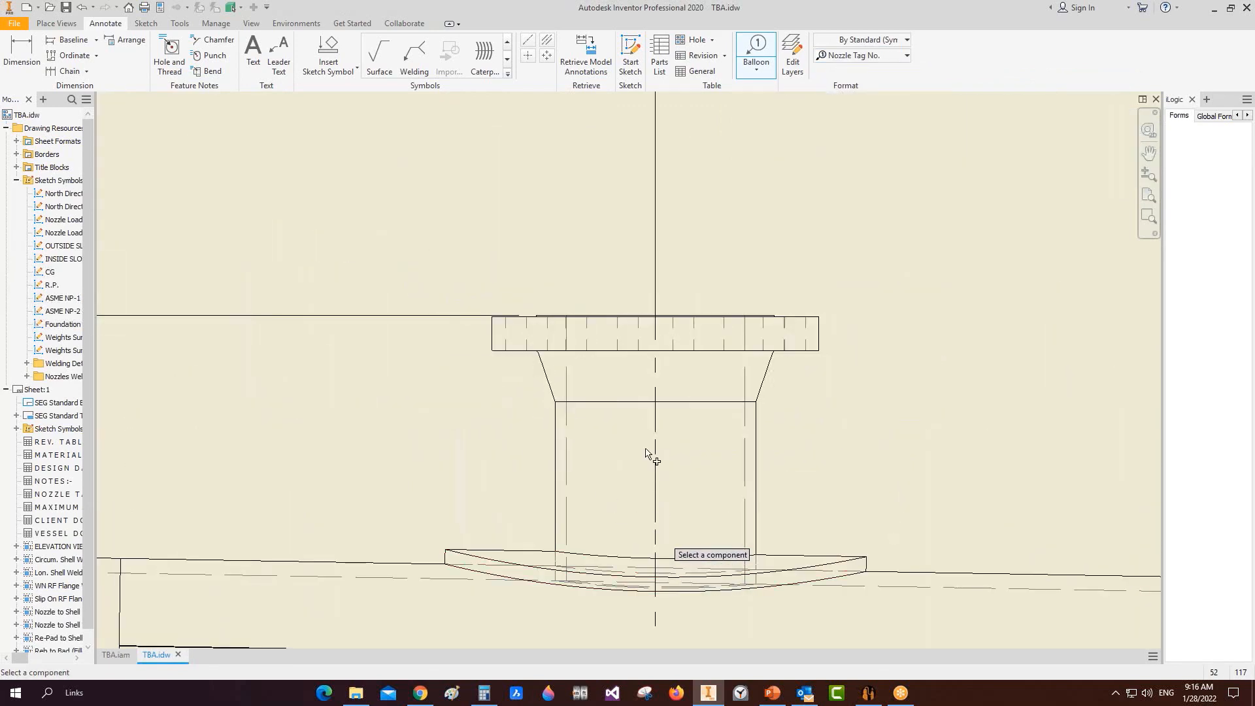
left_click(659, 413)
left_click(195, 203)
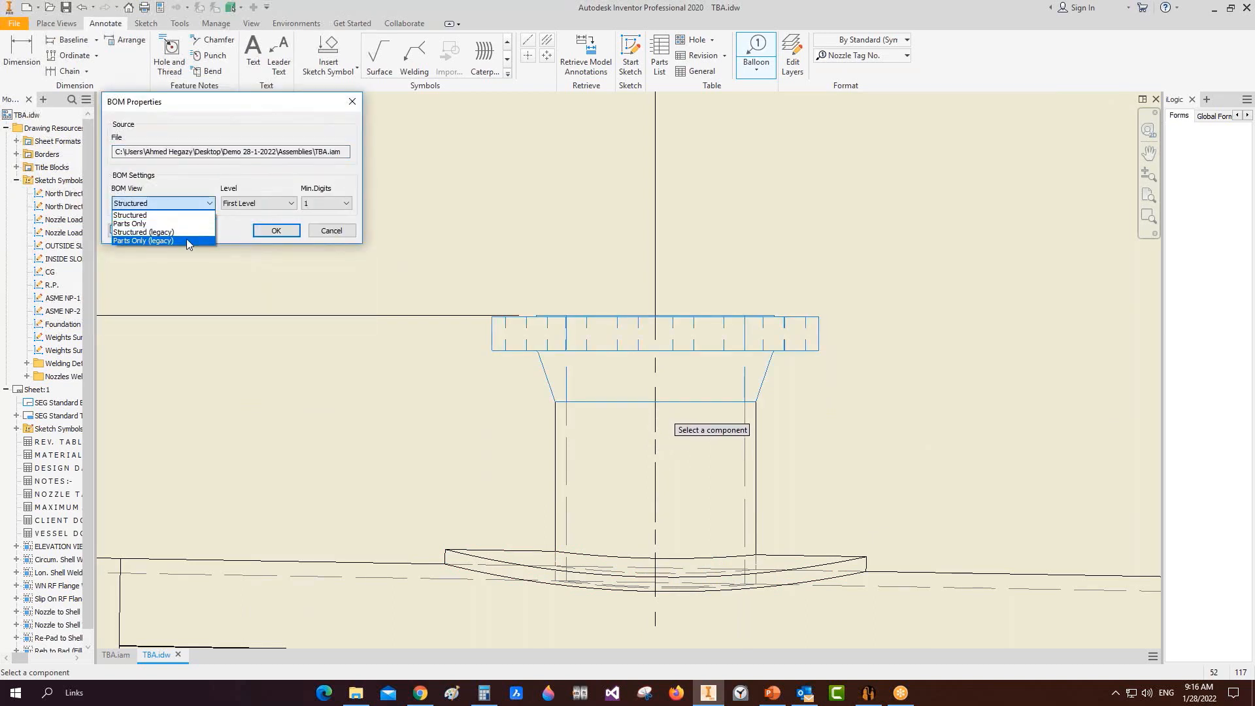
left_click(186, 239)
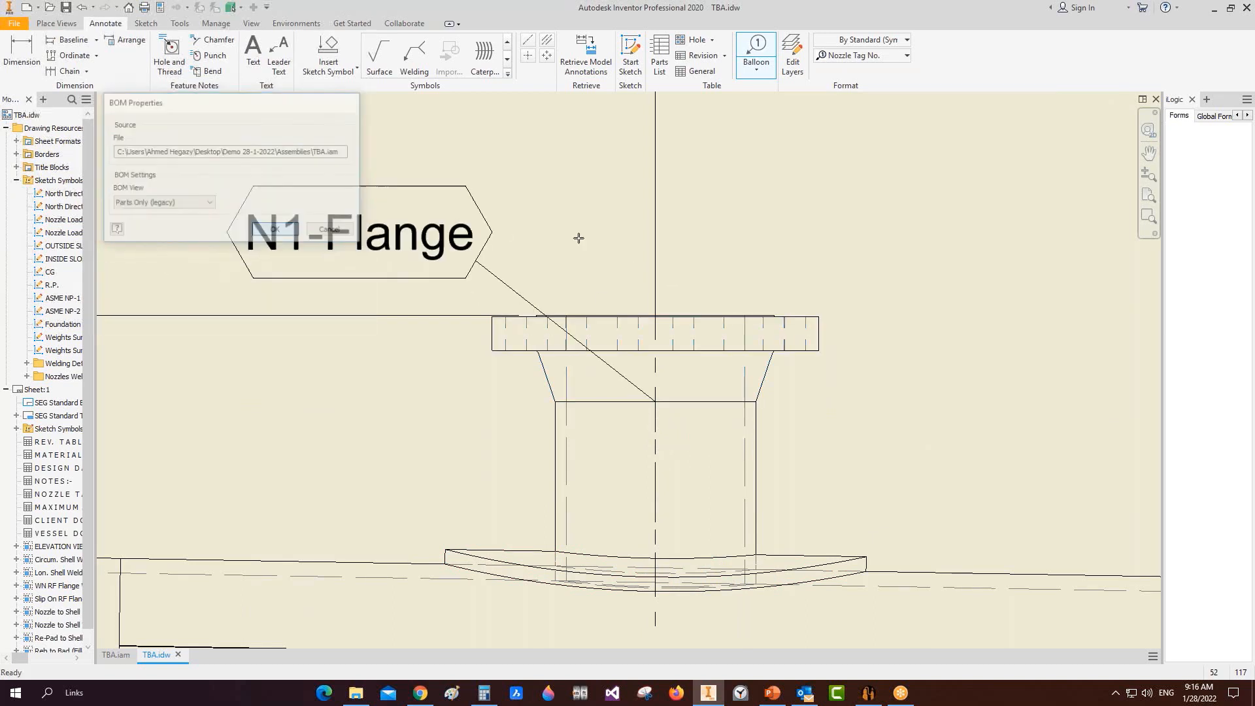
scroll(577, 236, "down", 3)
middle_click_drag(577, 236, 622, 275)
scroll(621, 191, "up", 2)
right_click(621, 192)
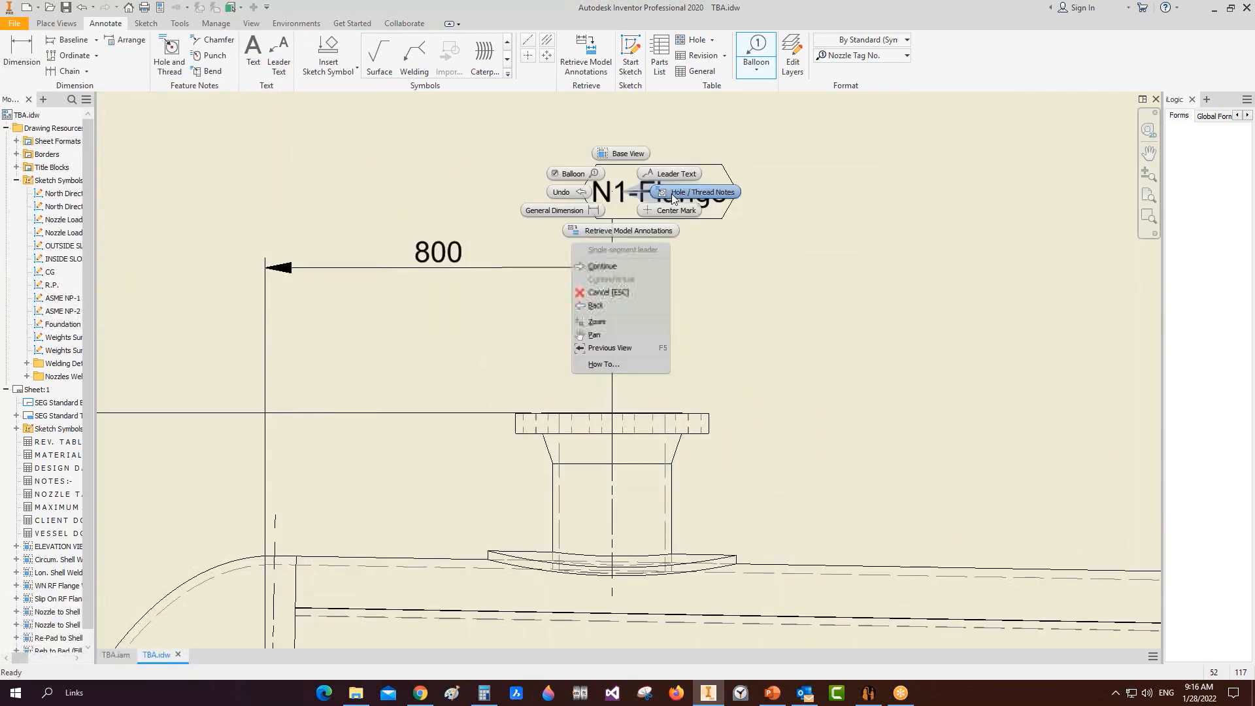
left_click(725, 196)
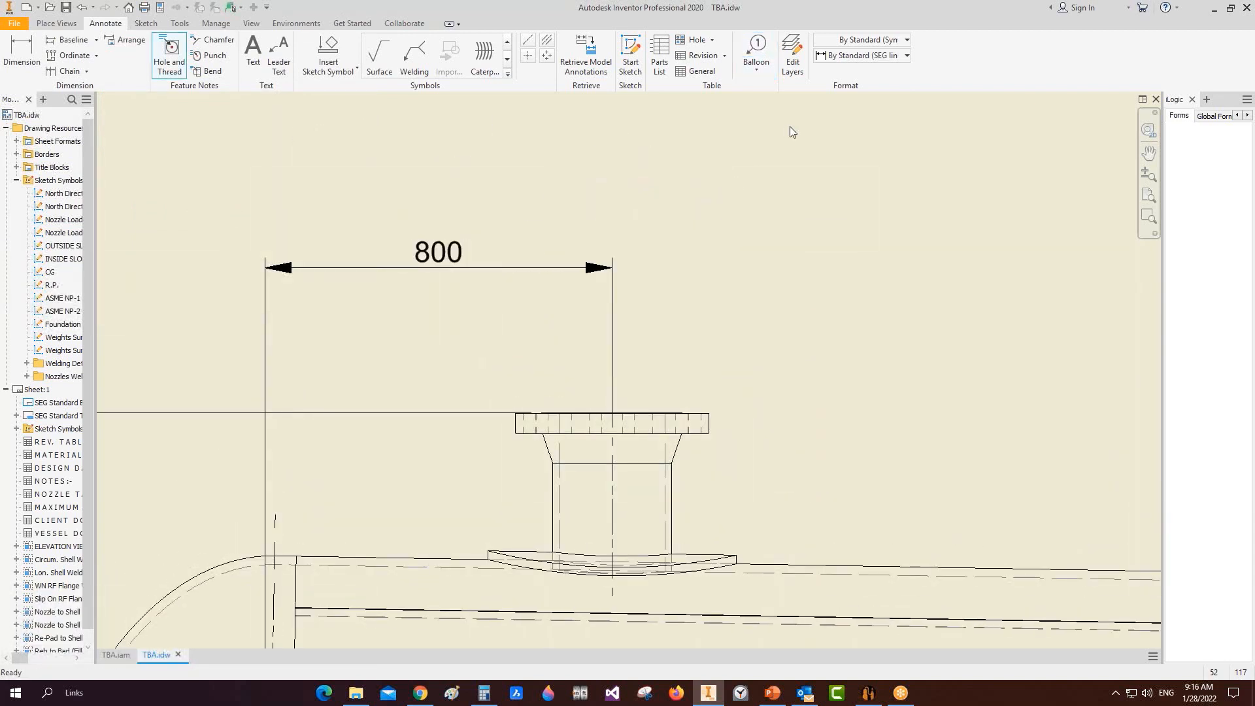
Step: Place a Nozzle Tag No. balloon on the top nozzle, accepting the BOM settings
left_click(825, 55)
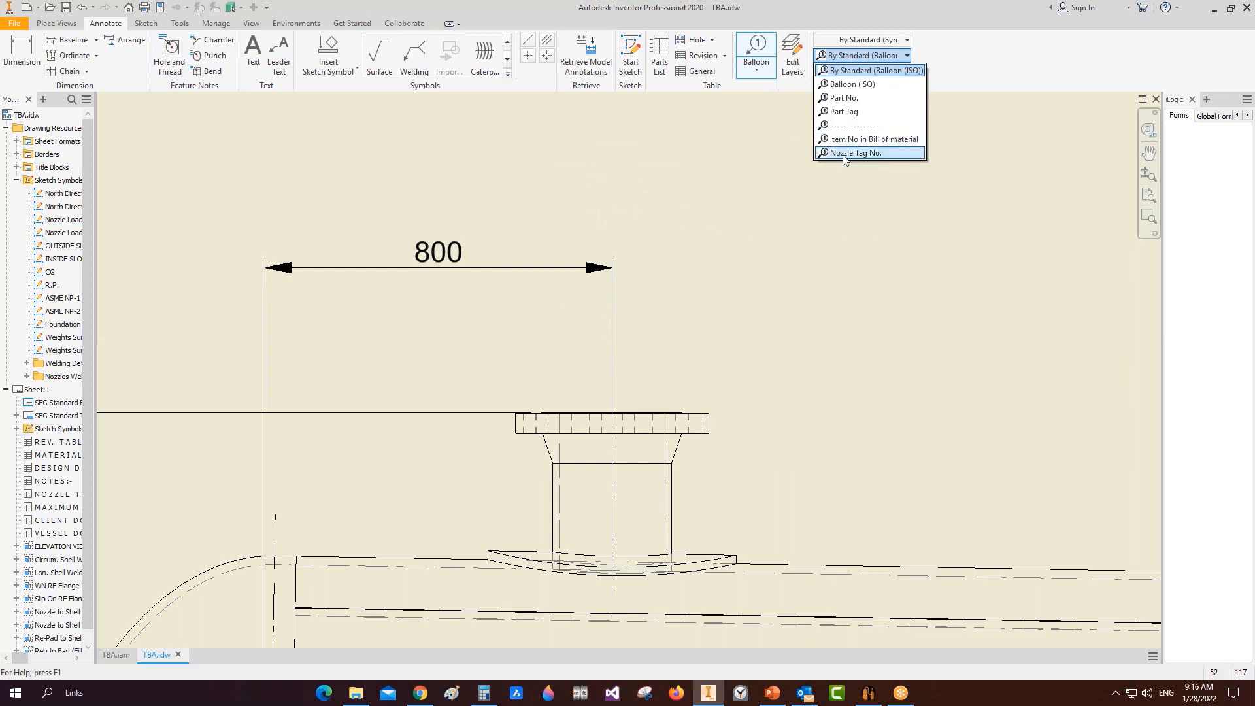
left_click(850, 156)
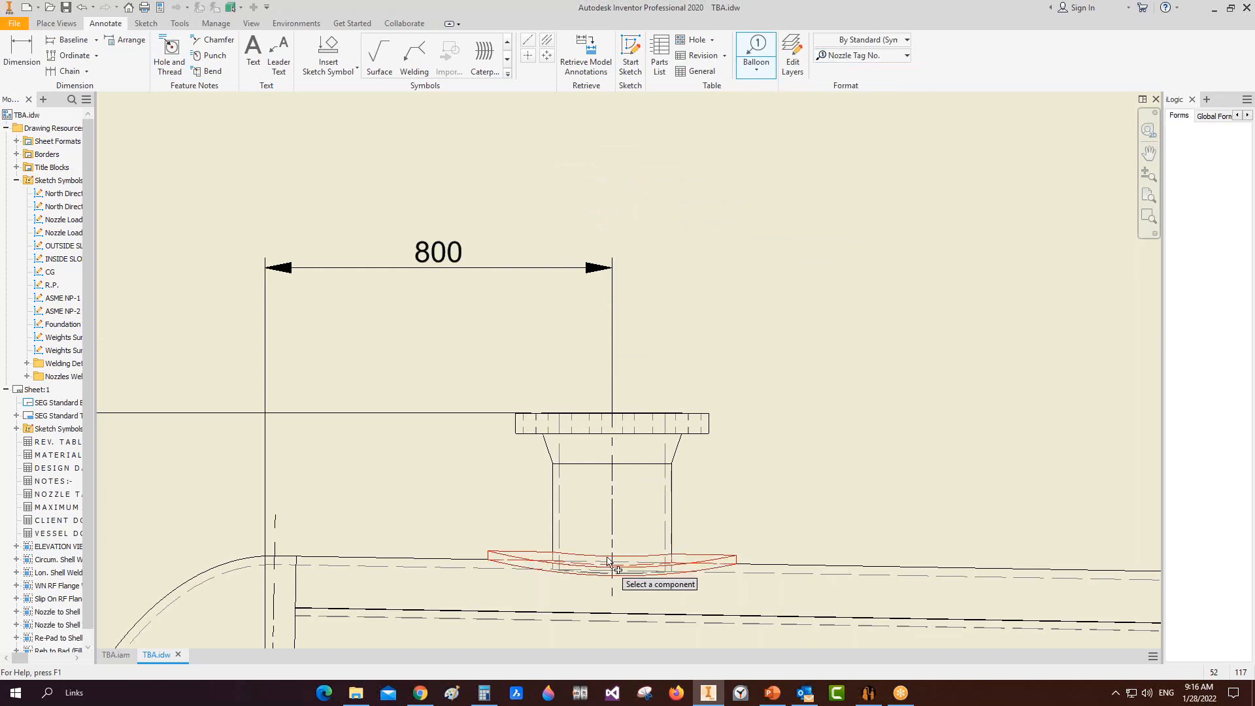
left_click(613, 467)
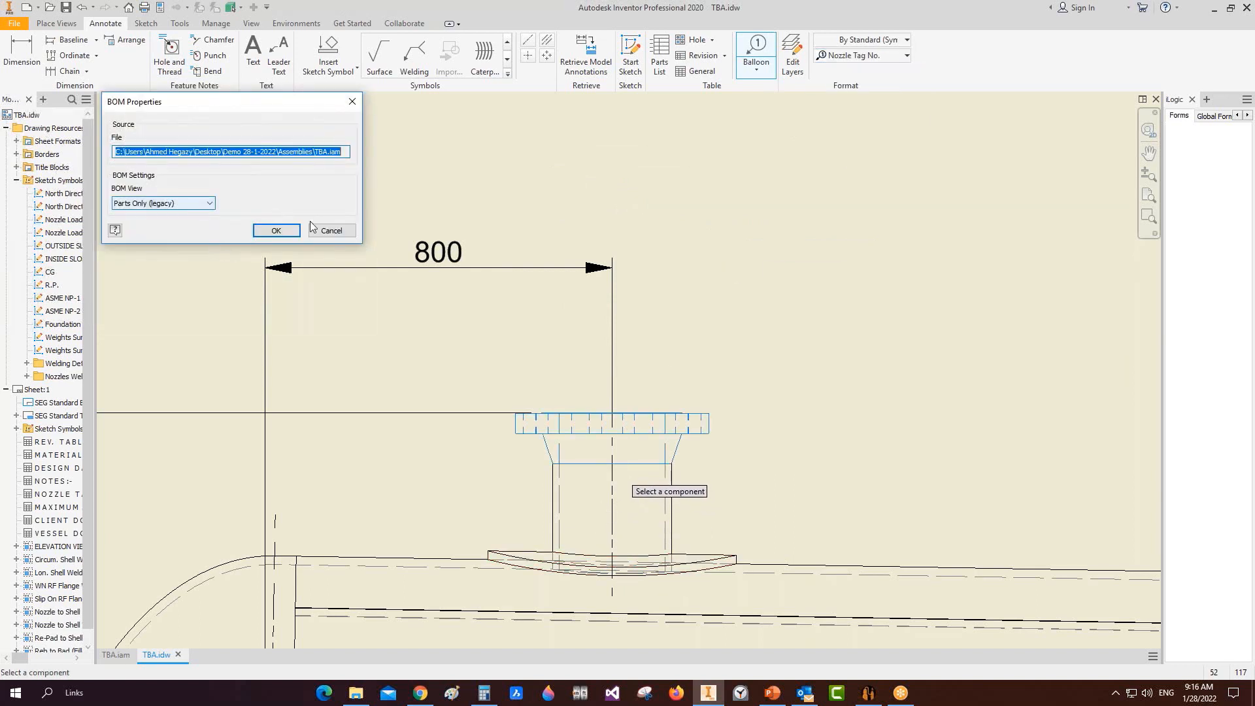
left_click(276, 230)
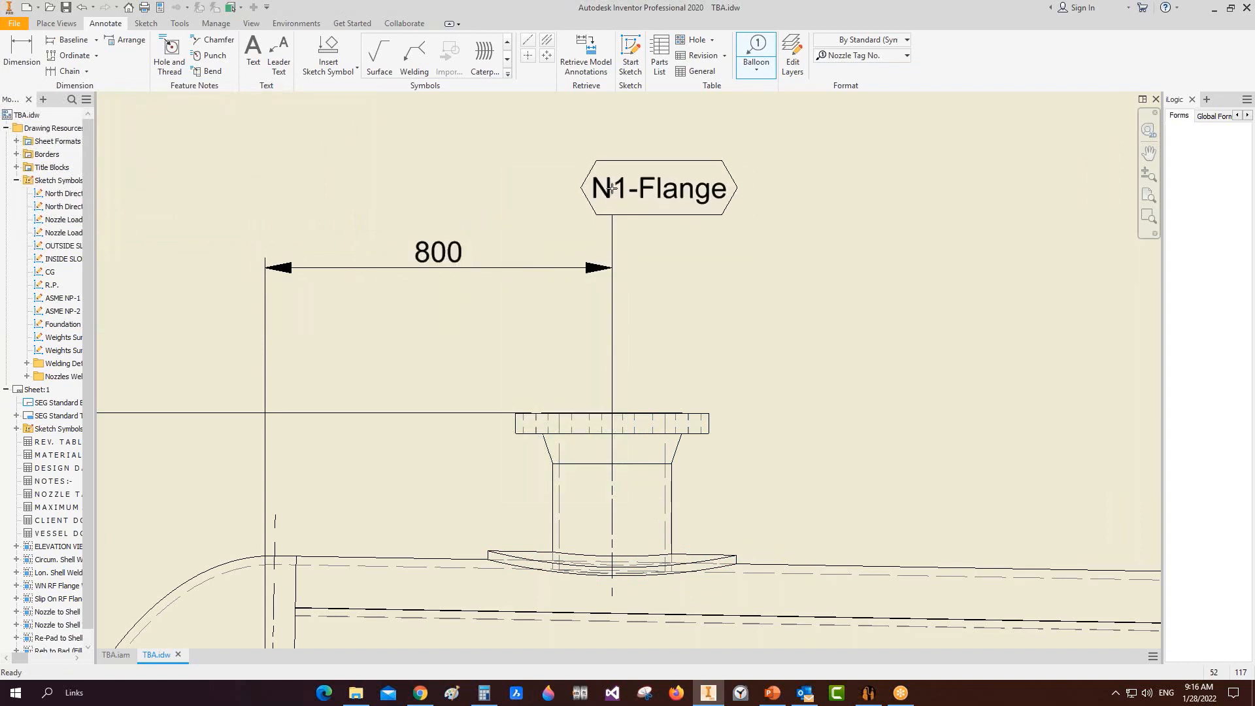
right_click(611, 188)
left_click(654, 191)
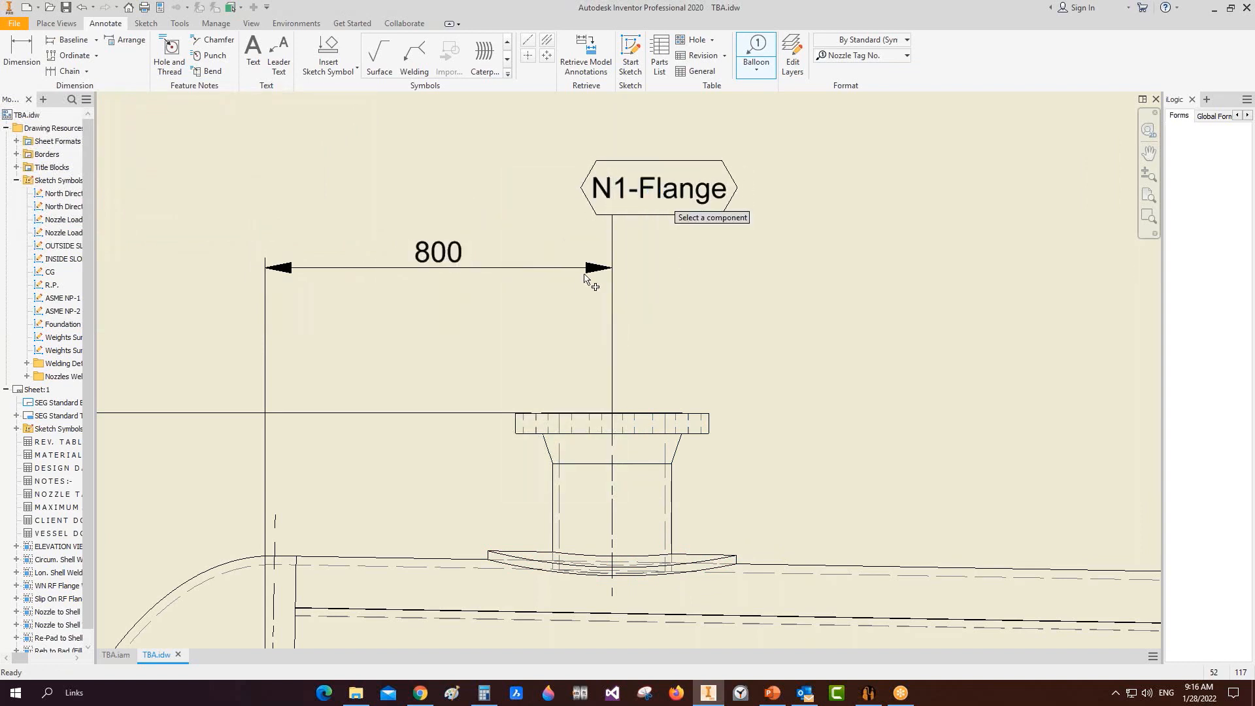
Step: Attach an N1 tag to the balloon and delete the N1-Flange tag
right_click(612, 216)
left_click(655, 281)
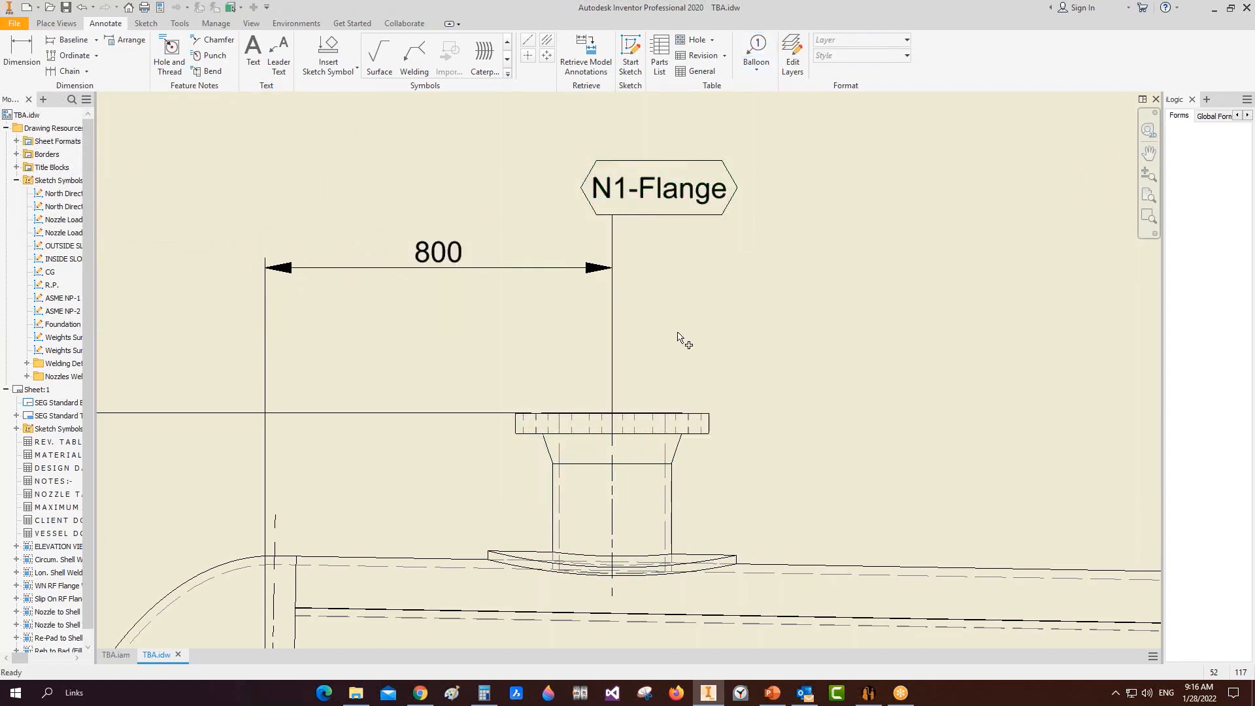
left_click(678, 510)
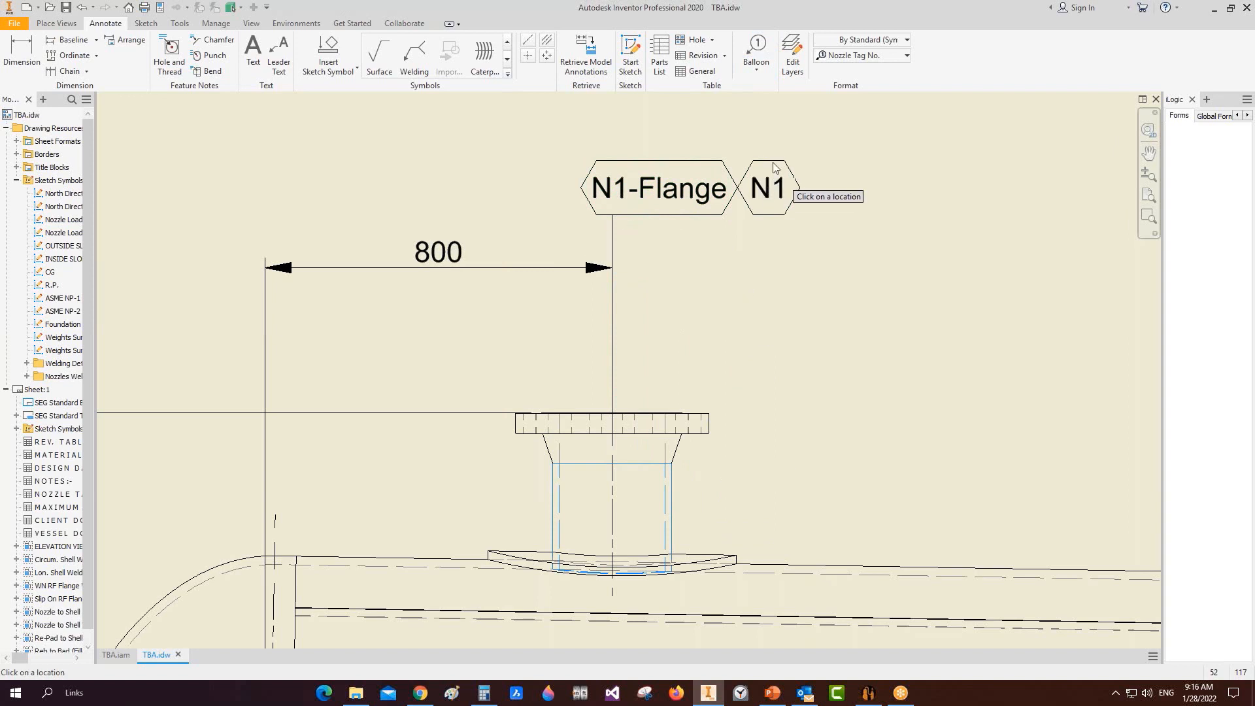
right_click(613, 189)
left_click(674, 266)
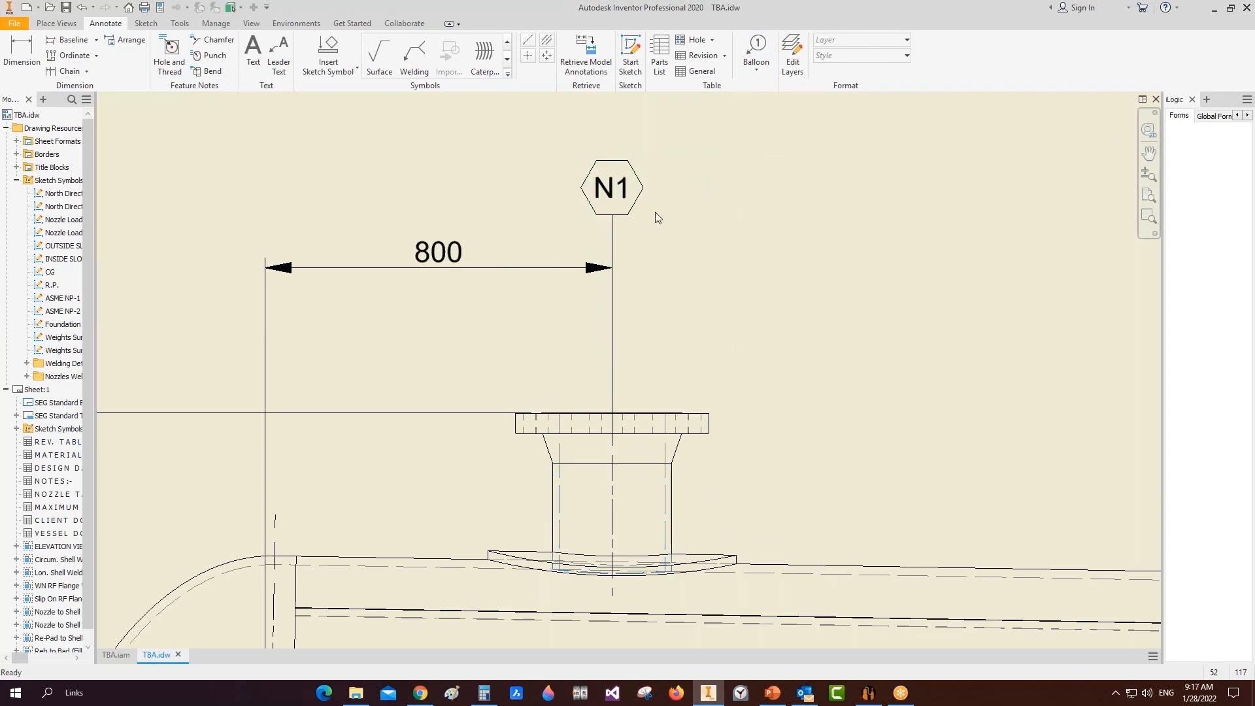
Step: Tag the angled nozzle on the left head with an N3 balloon in the Nozzle Tag No. style
middle_click_drag(636, 257, 631, 235)
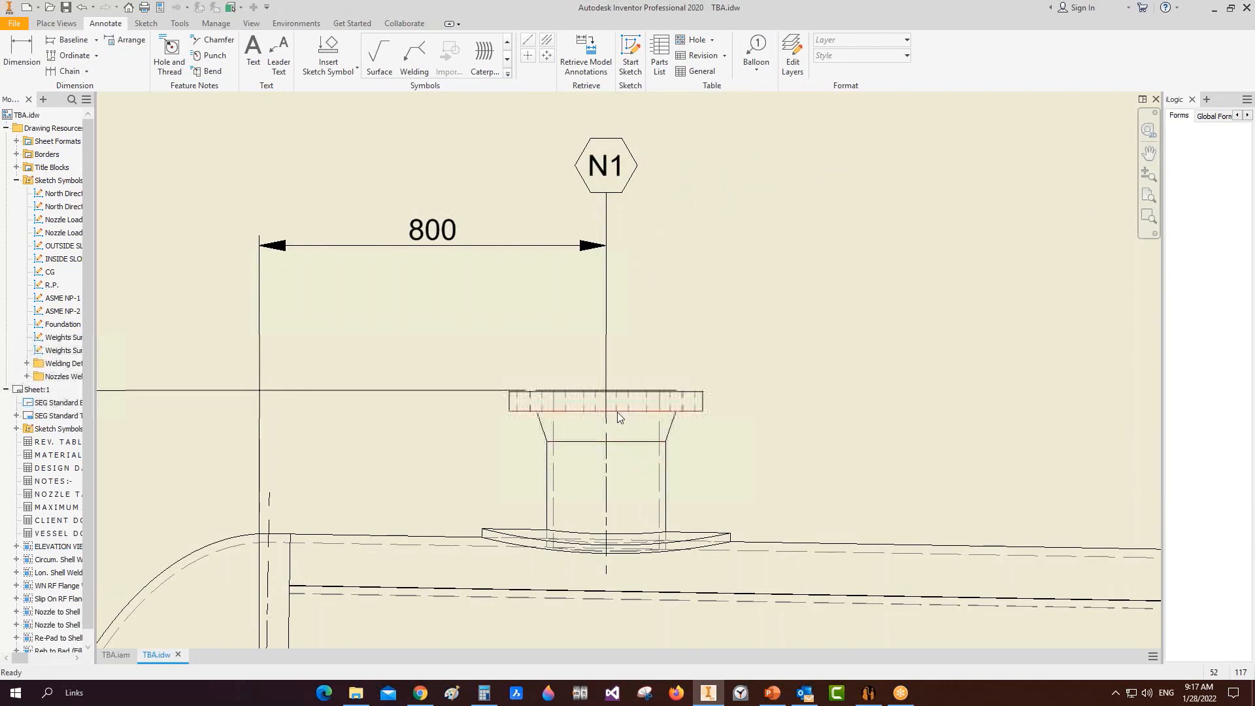
scroll(618, 412, "up", 3)
scroll(366, 412, "down", 4)
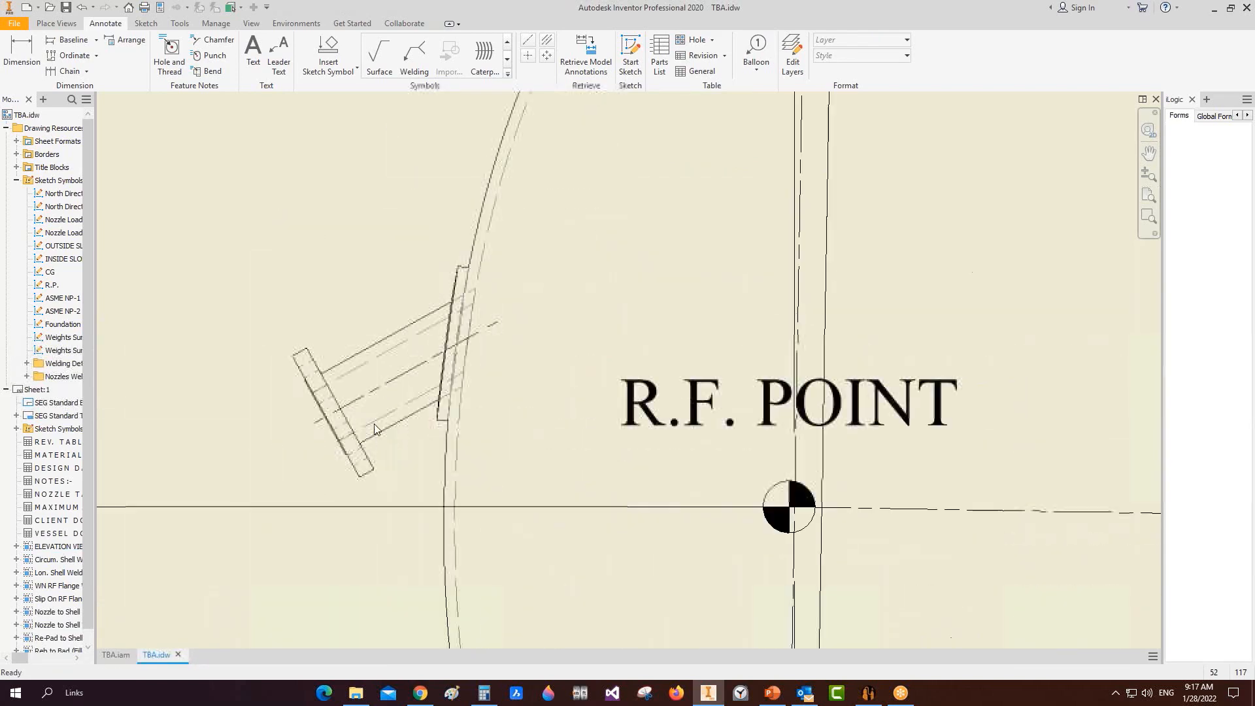
left_click(759, 53)
left_click(907, 56)
left_click(856, 155)
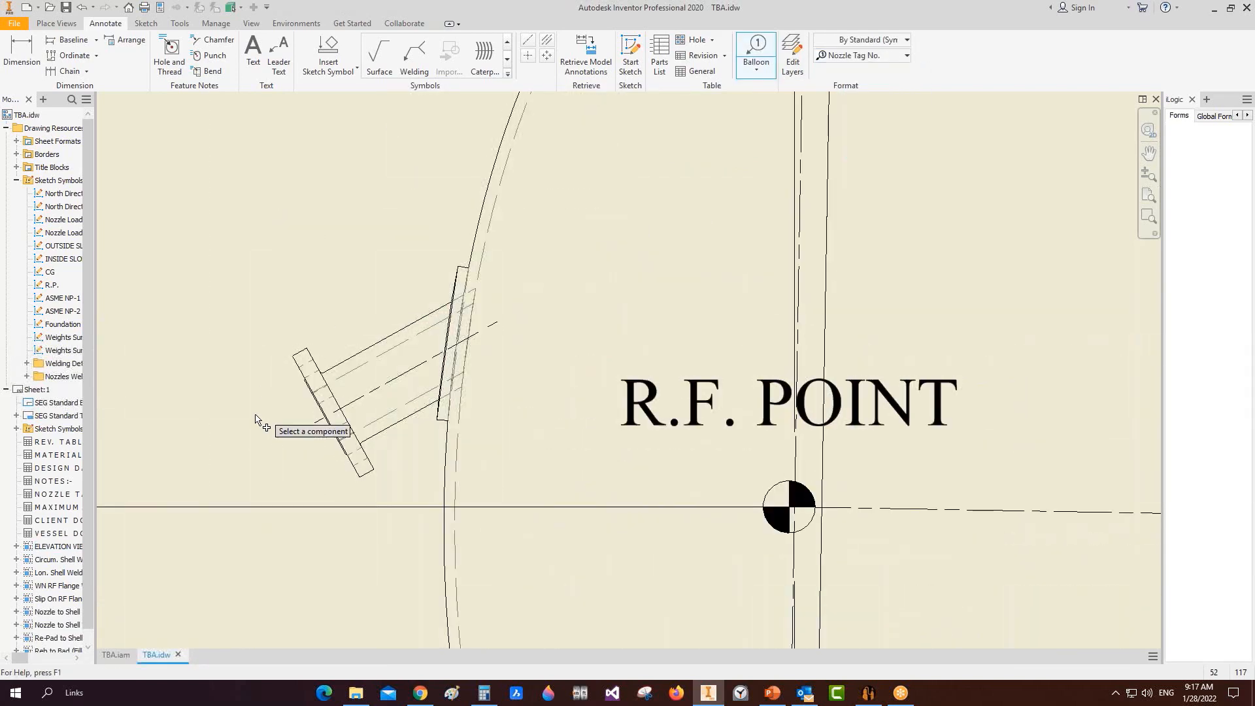
left_click(330, 413)
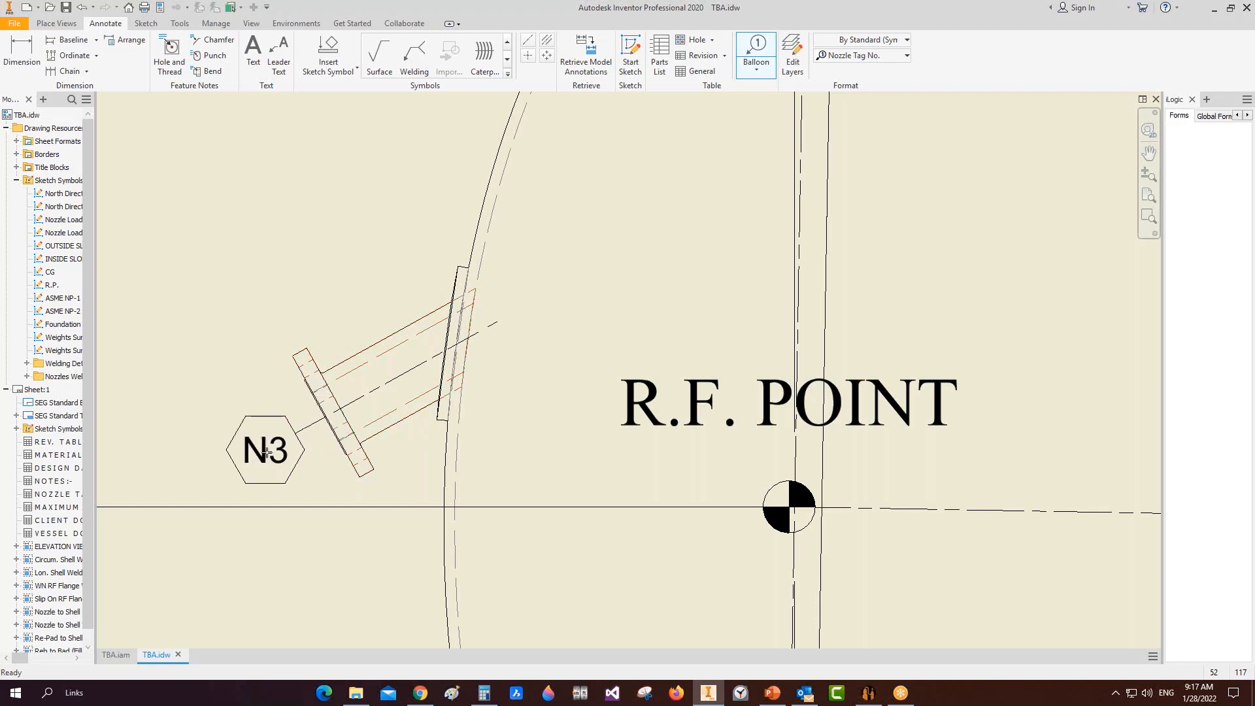
left_click(269, 450)
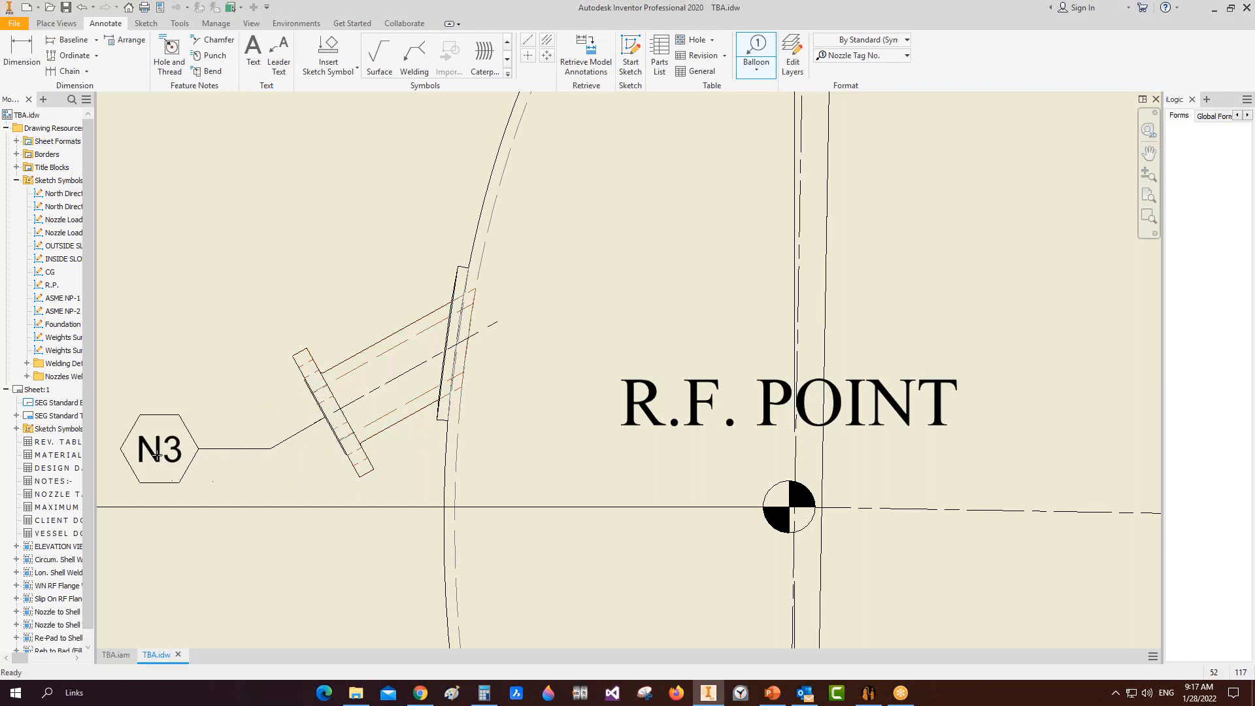
right_click(149, 457)
left_click(202, 459)
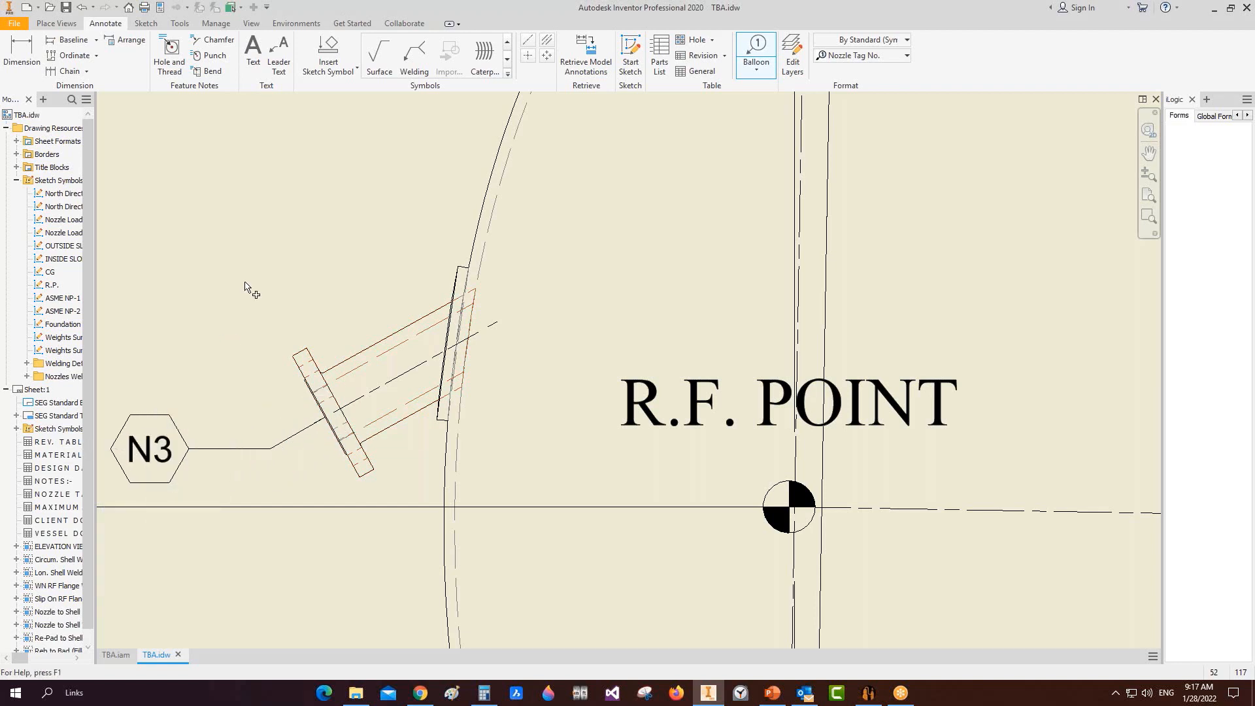
Step: Place the N4 nozzle-tag balloon below the small nozzle at the bottom of the right head
scroll(245, 280, "down", 5)
scroll(589, 317, "down", 5)
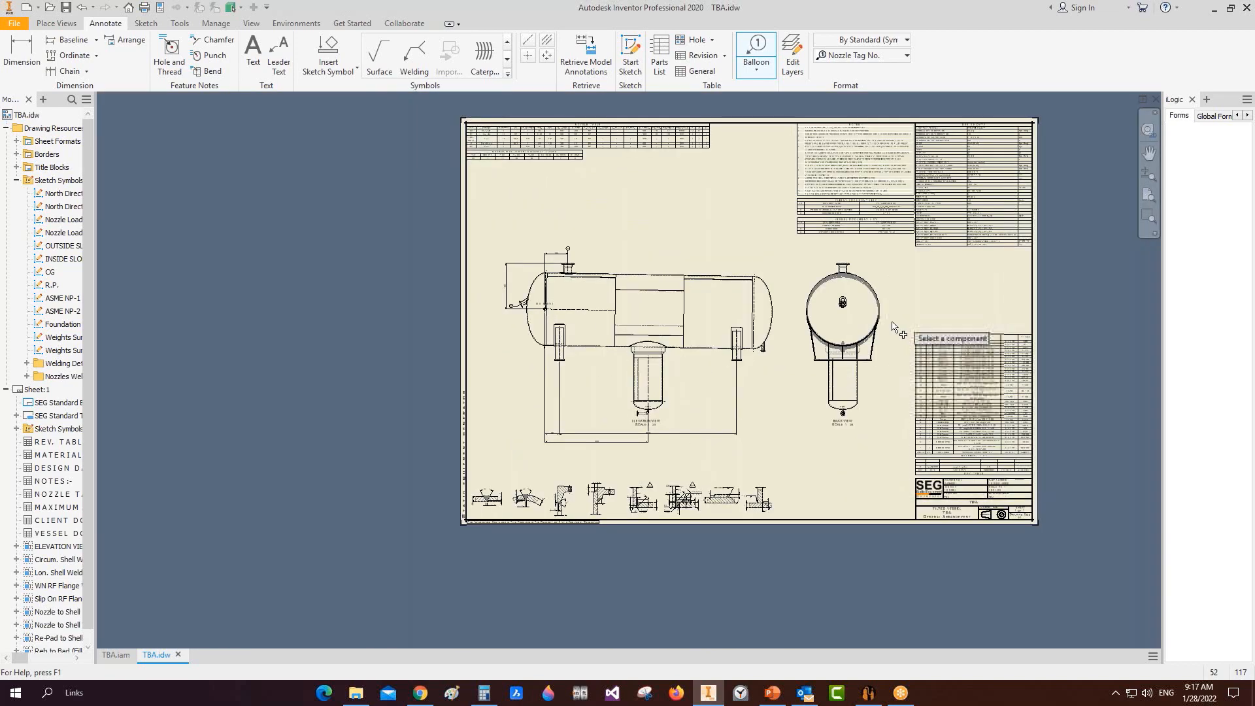
scroll(505, 418, "up", 7)
scroll(357, 432, "up", 3)
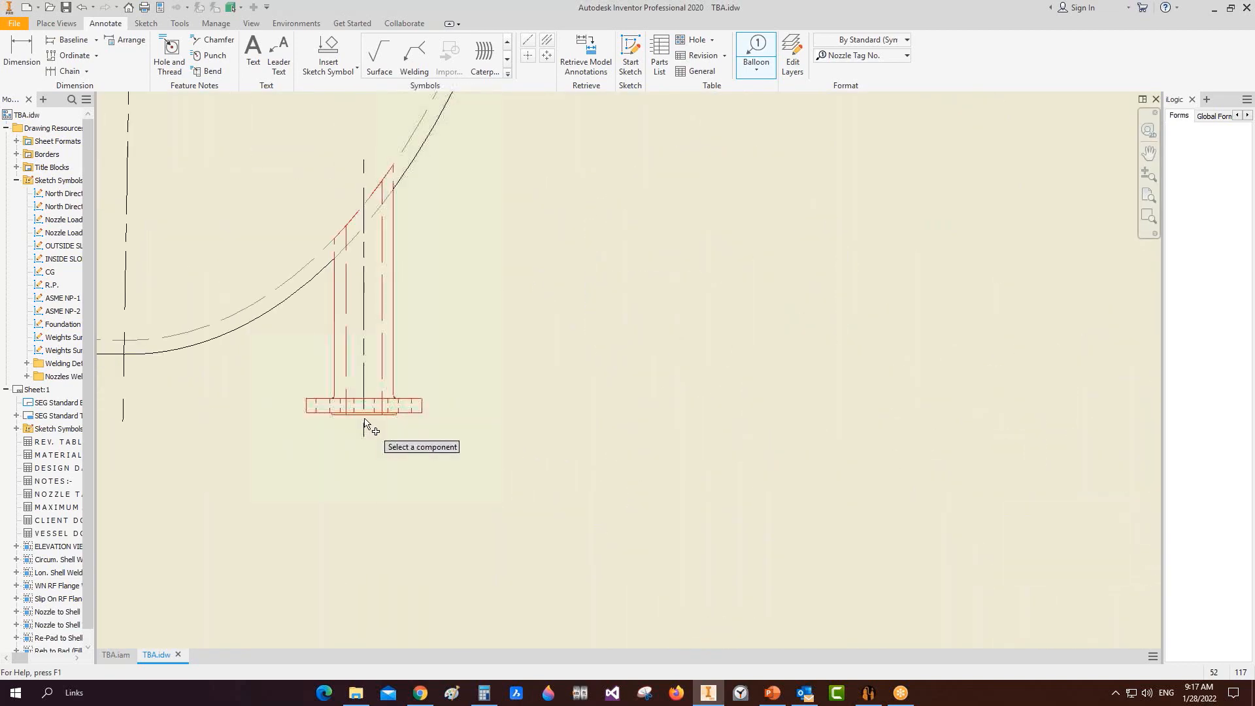
left_click(368, 429)
scroll(362, 444, "down", 3)
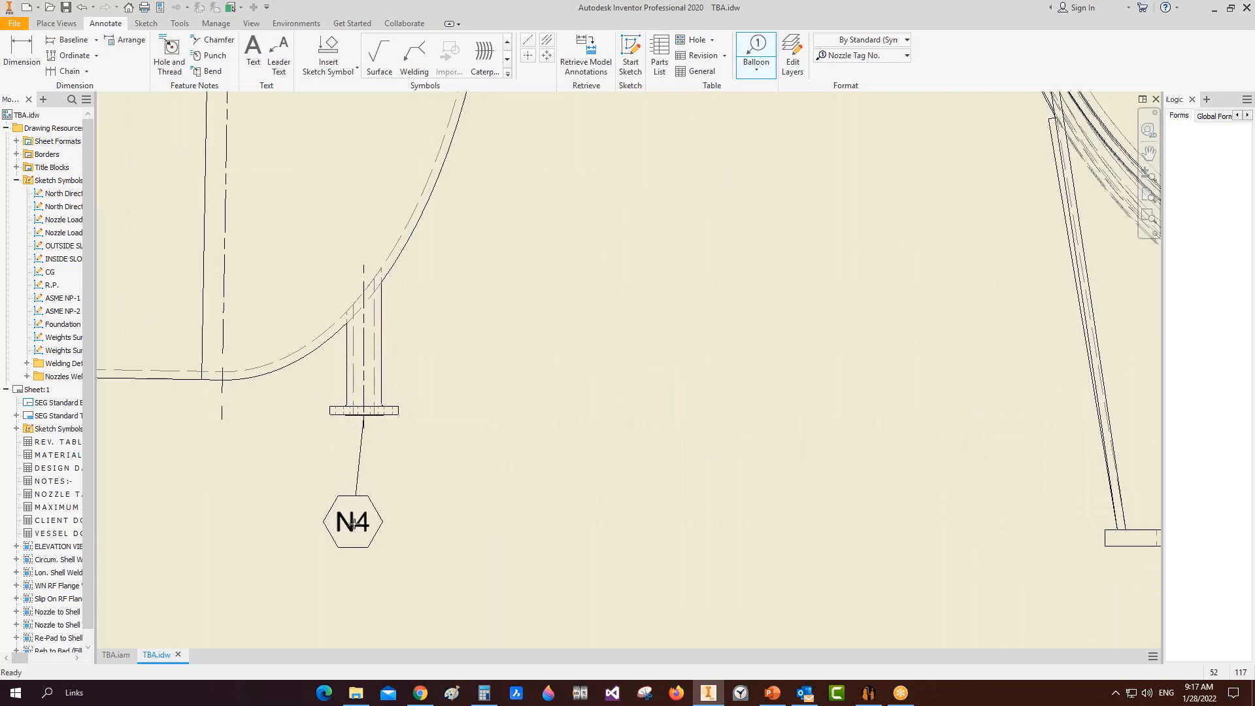
right_click(358, 528)
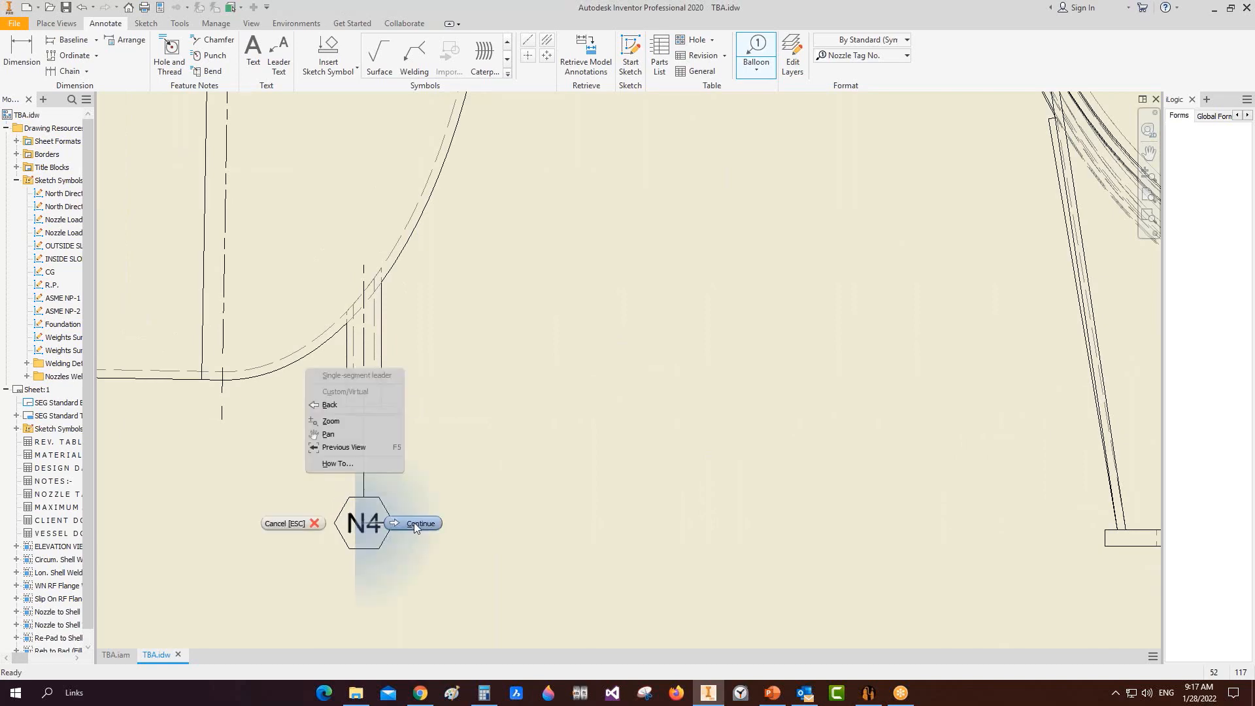
left_click(415, 527)
scroll(444, 380, "down", 4)
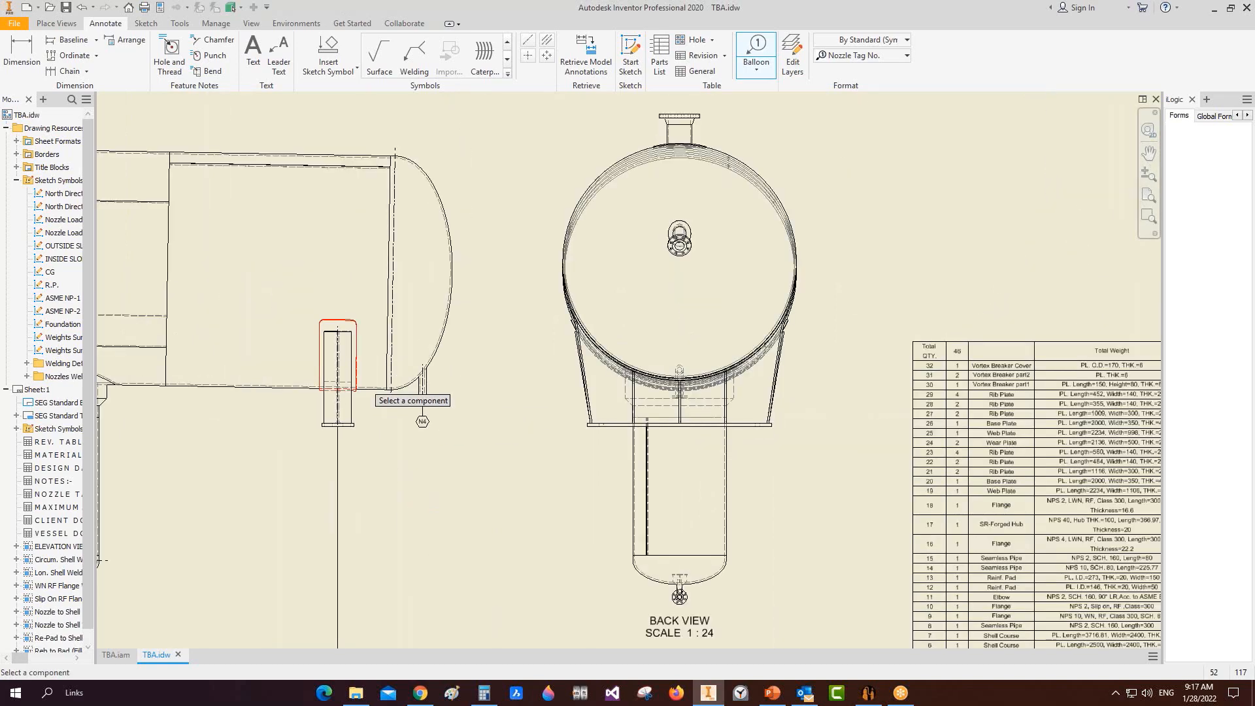
scroll(376, 392, "down", 4)
left_click(868, 693)
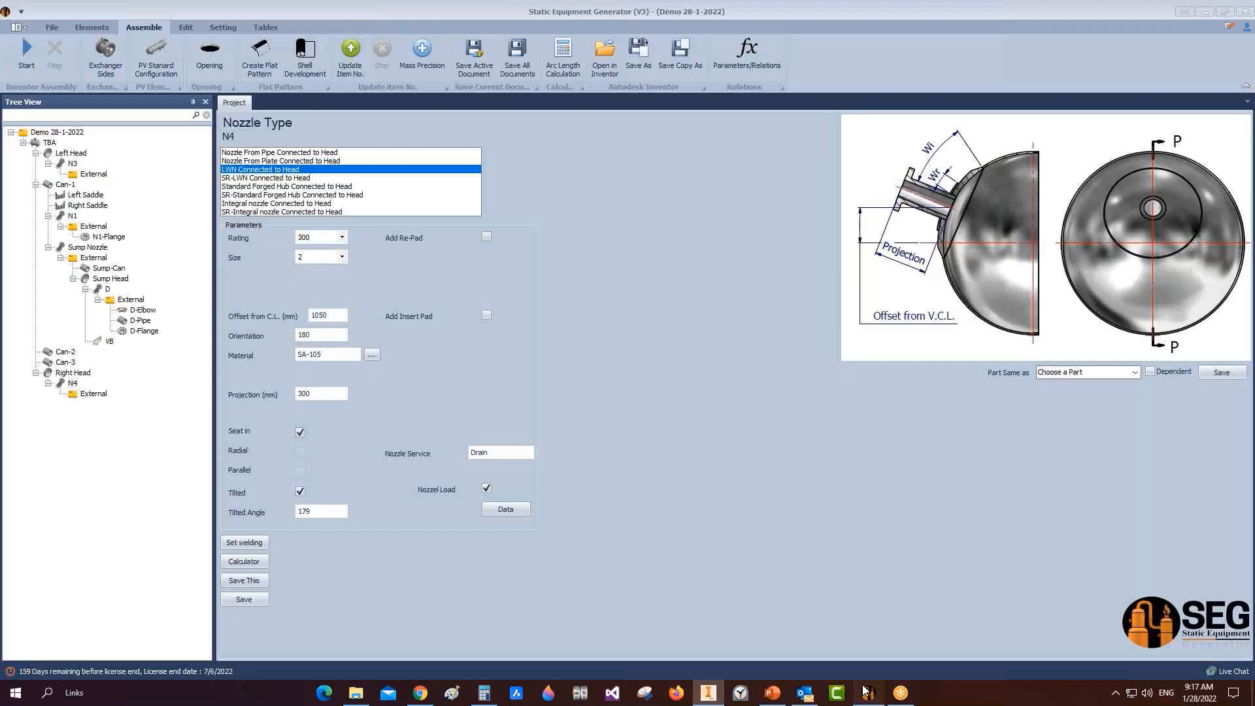
left_click(70, 165)
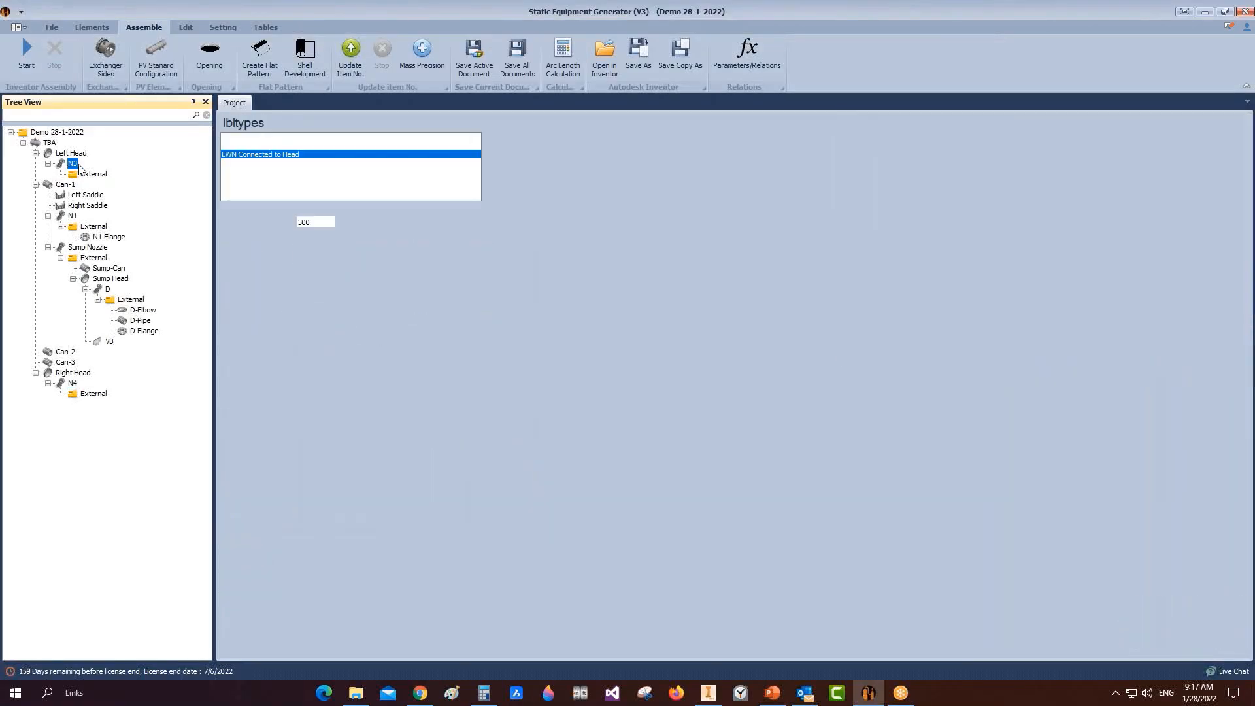
left_click(72, 216)
left_click(72, 383)
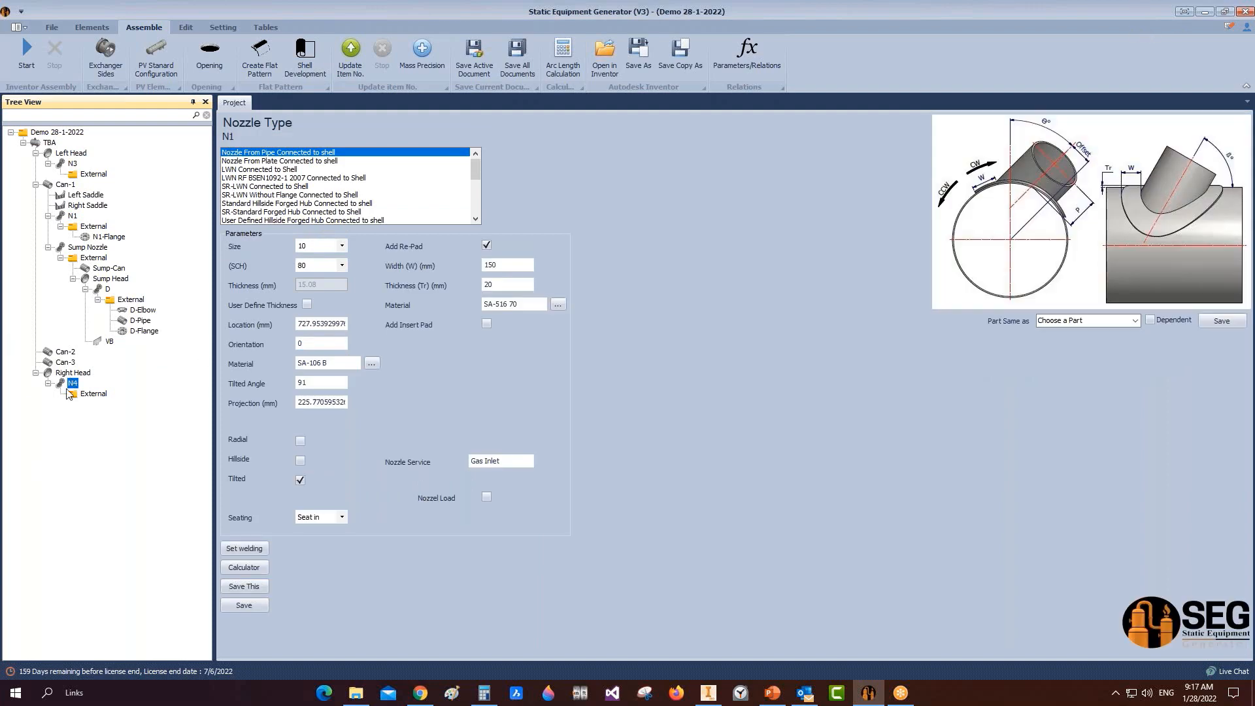
left_click(708, 693)
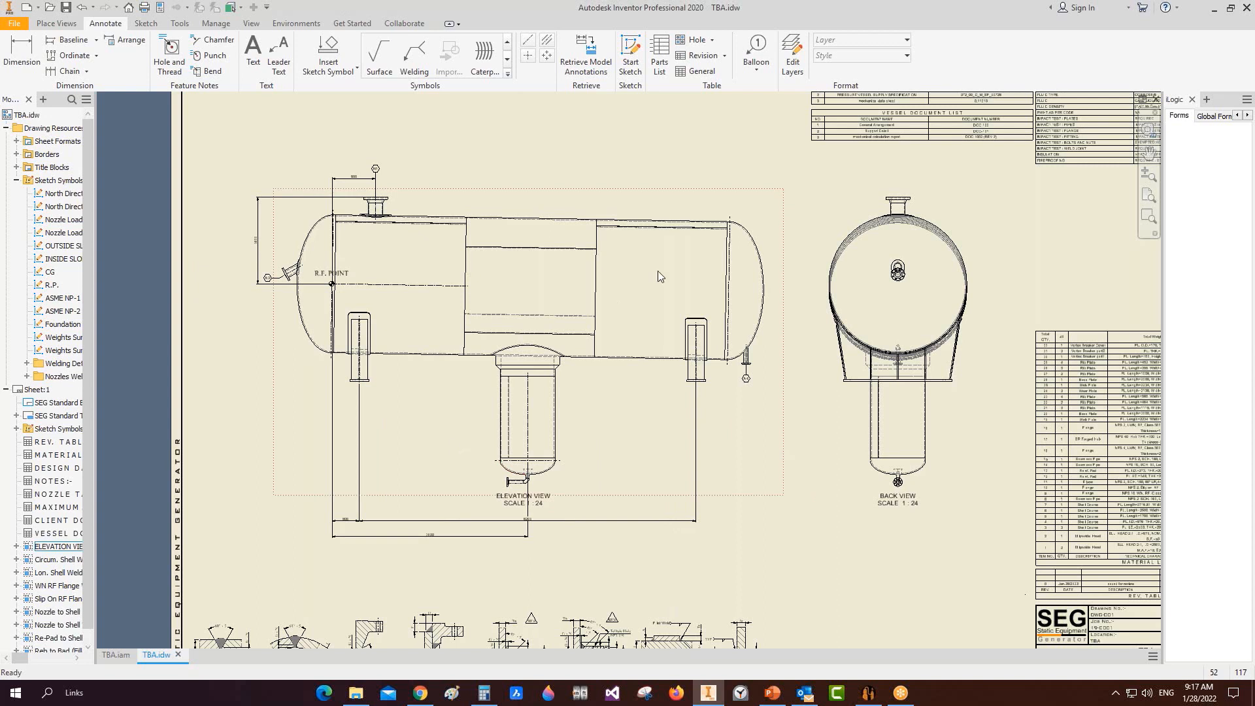
Step: Place item balloon 1 on the right head using the 'Item No in Bill of material' style
left_click(757, 52)
left_click(878, 57)
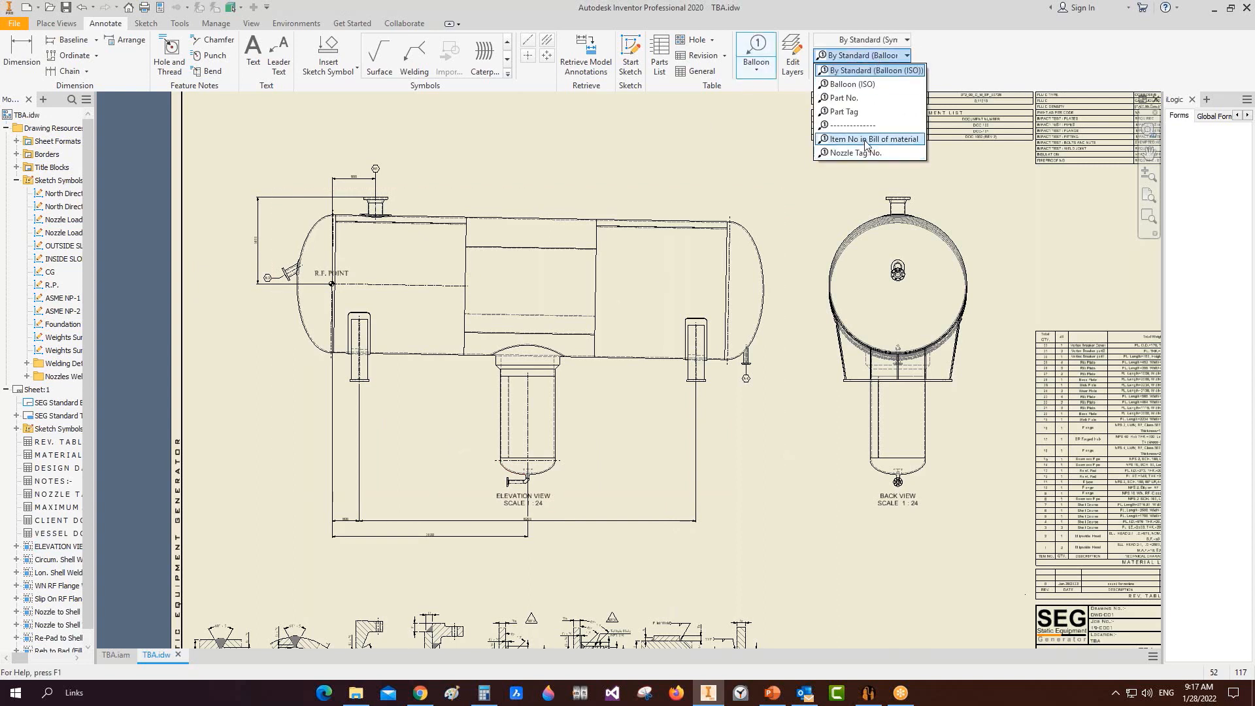
left_click(866, 139)
scroll(748, 213, "down", 6)
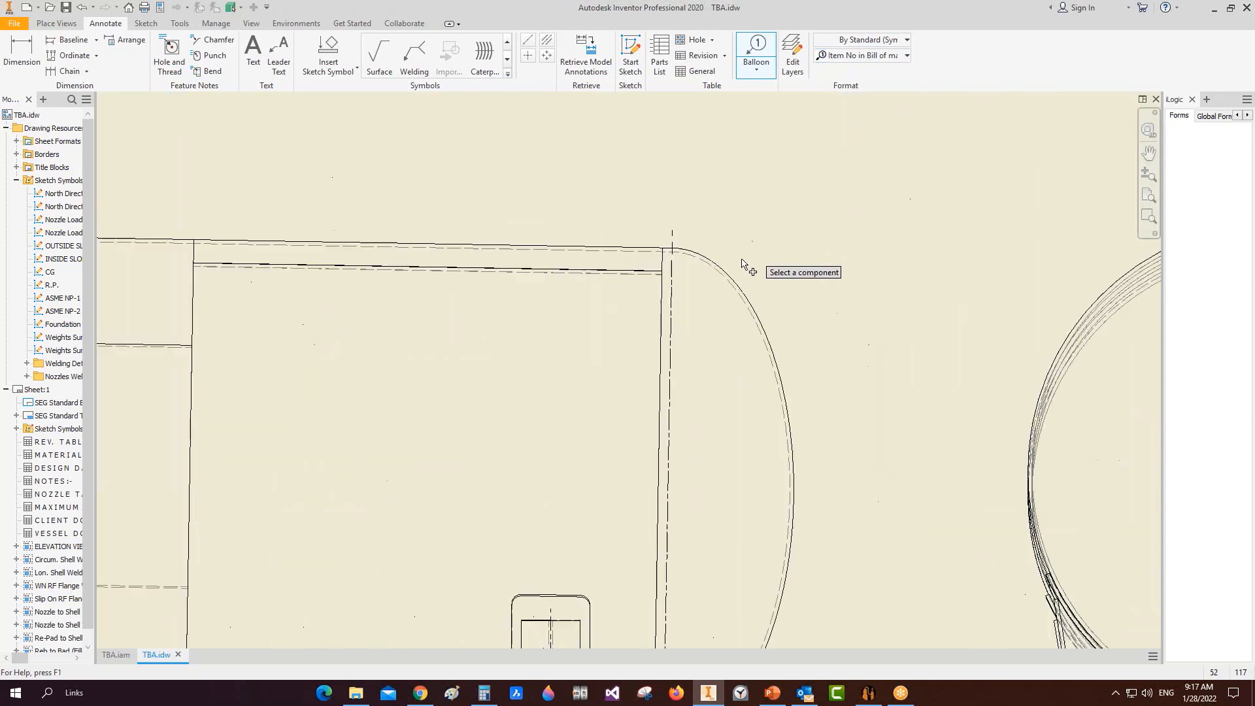
left_click(731, 268)
right_click(780, 220)
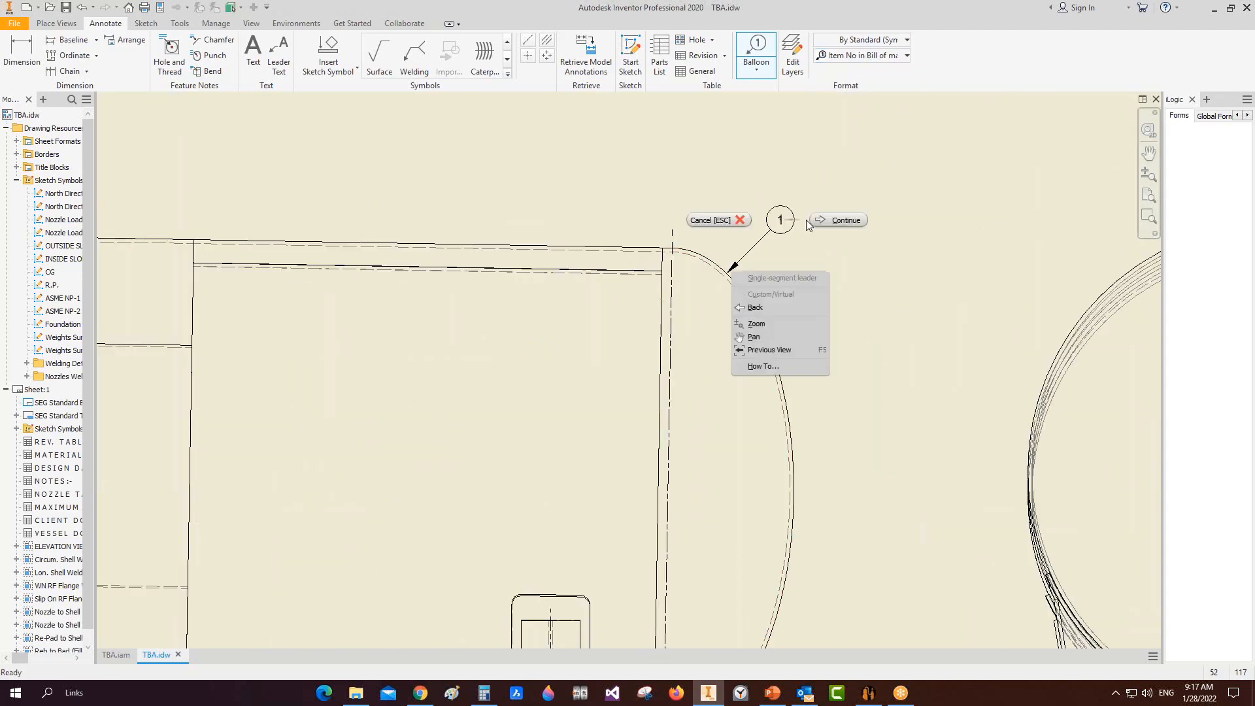
left_click(811, 219)
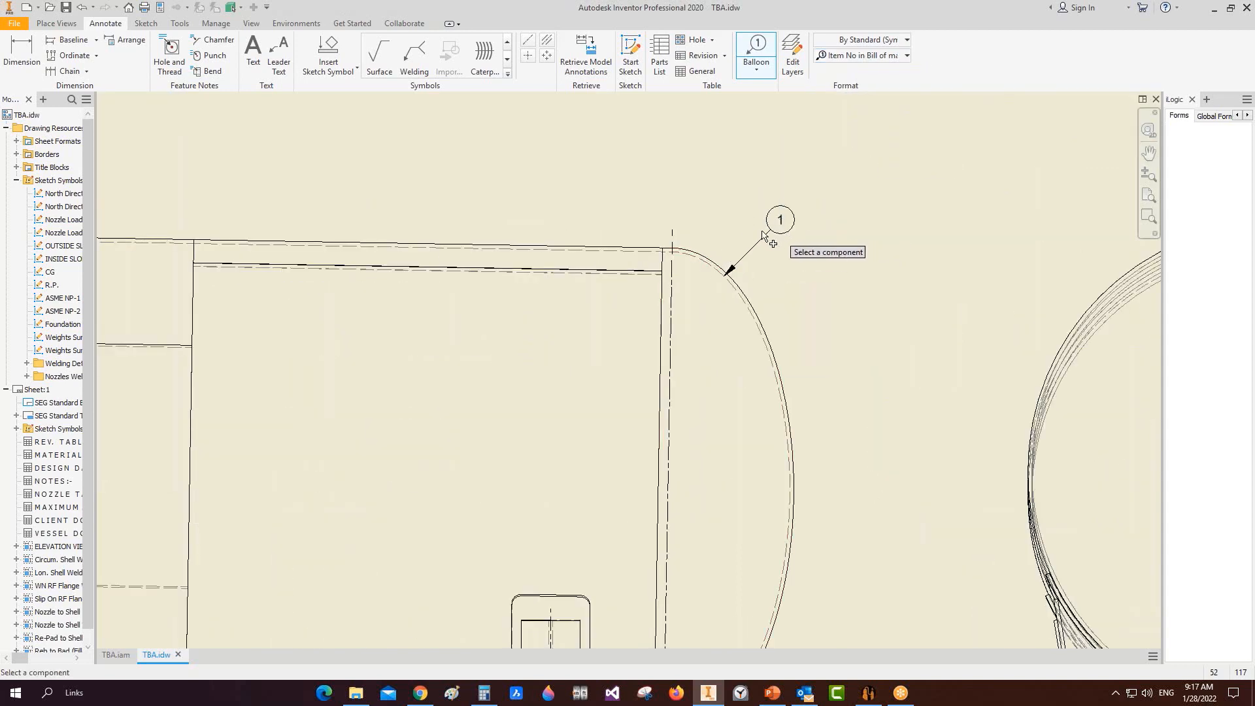
Step: Add item balloon 27 beside the right support and end the balloon command
scroll(673, 262, "up", 3)
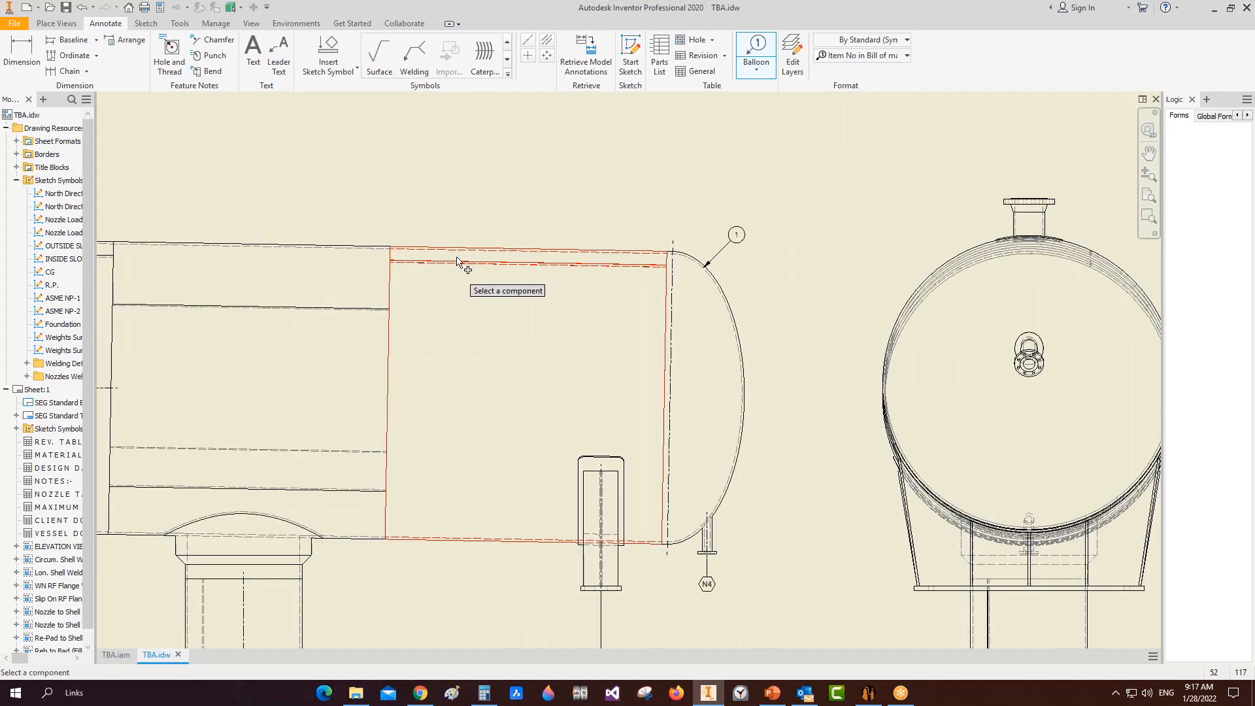
left_click(582, 570)
right_click(537, 581)
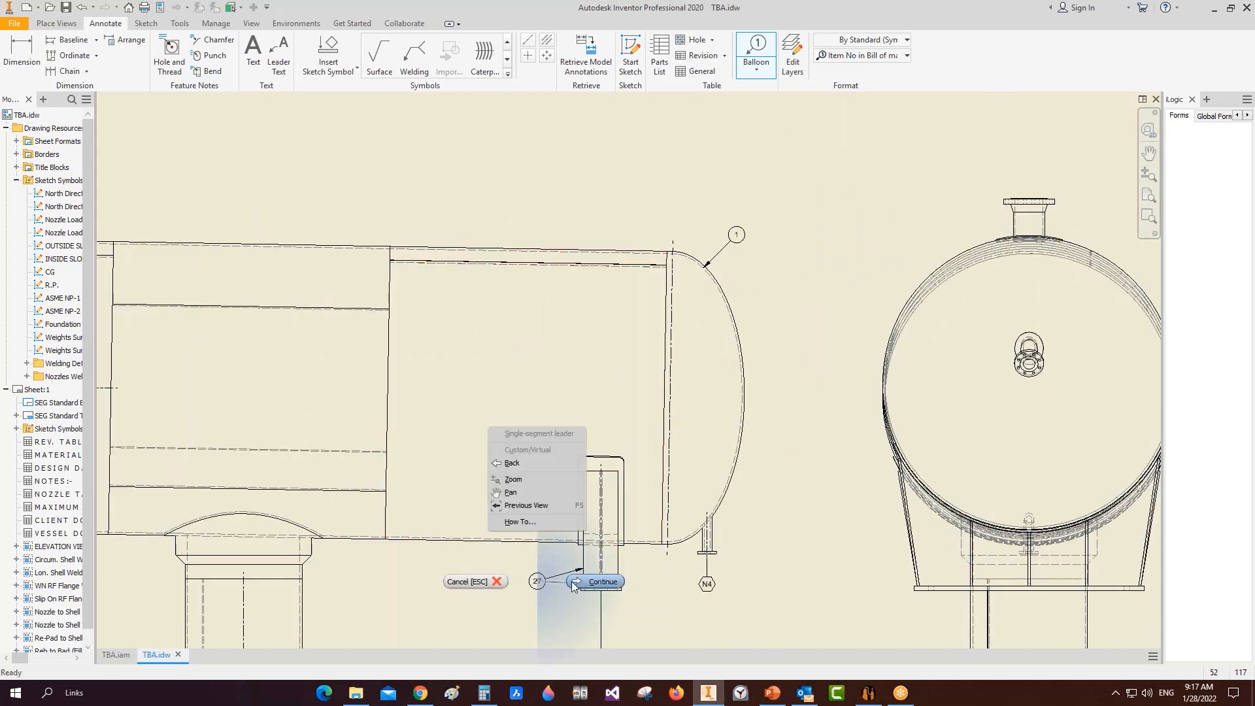
left_click(573, 583)
key("Escape")
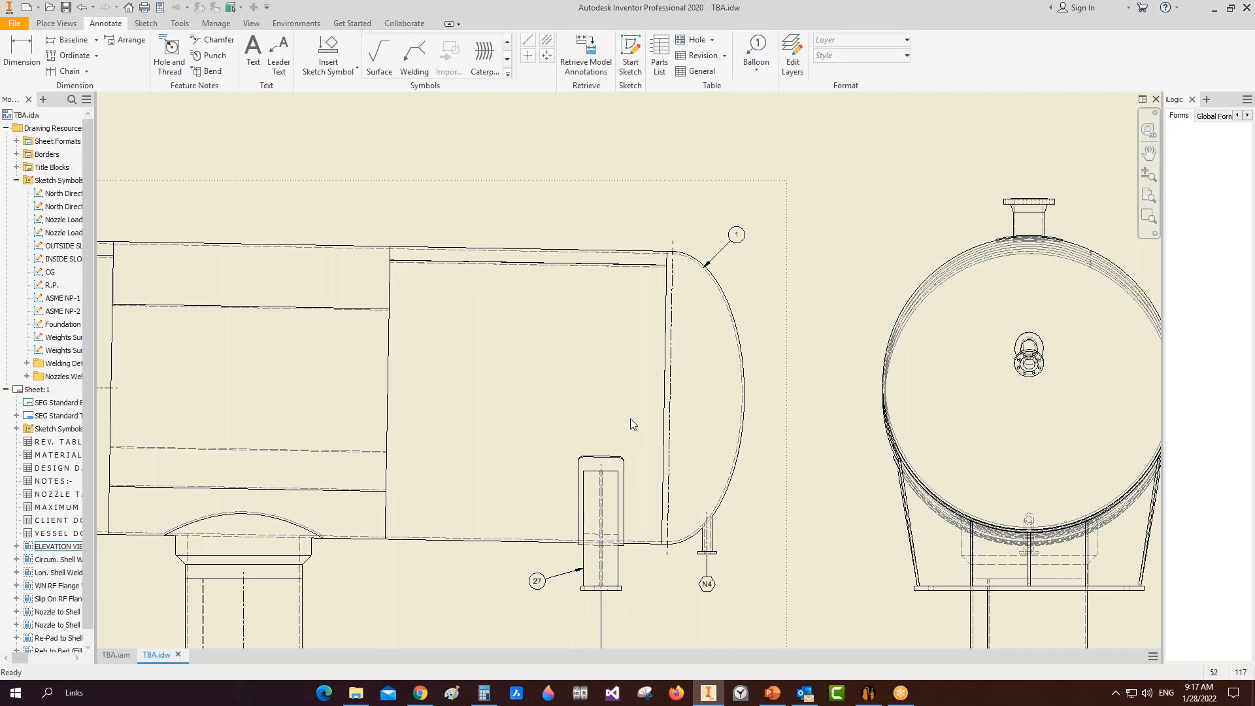
scroll(726, 251, "up", 5)
Step: Pan to the material list and select it to check item 1, Ellipsoidal Head, then return to the full sheet
scroll(712, 250, "down", 9)
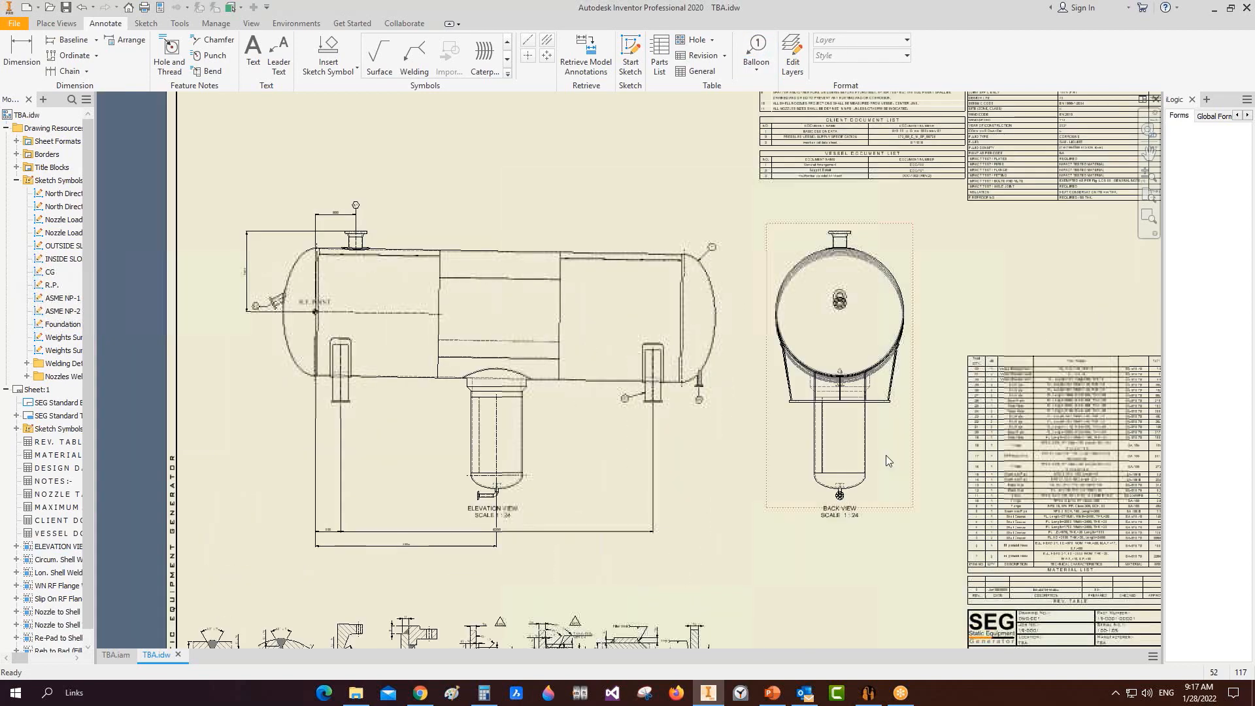
middle_click_drag(877, 437, 516, 278)
scroll(664, 412, "up", 7)
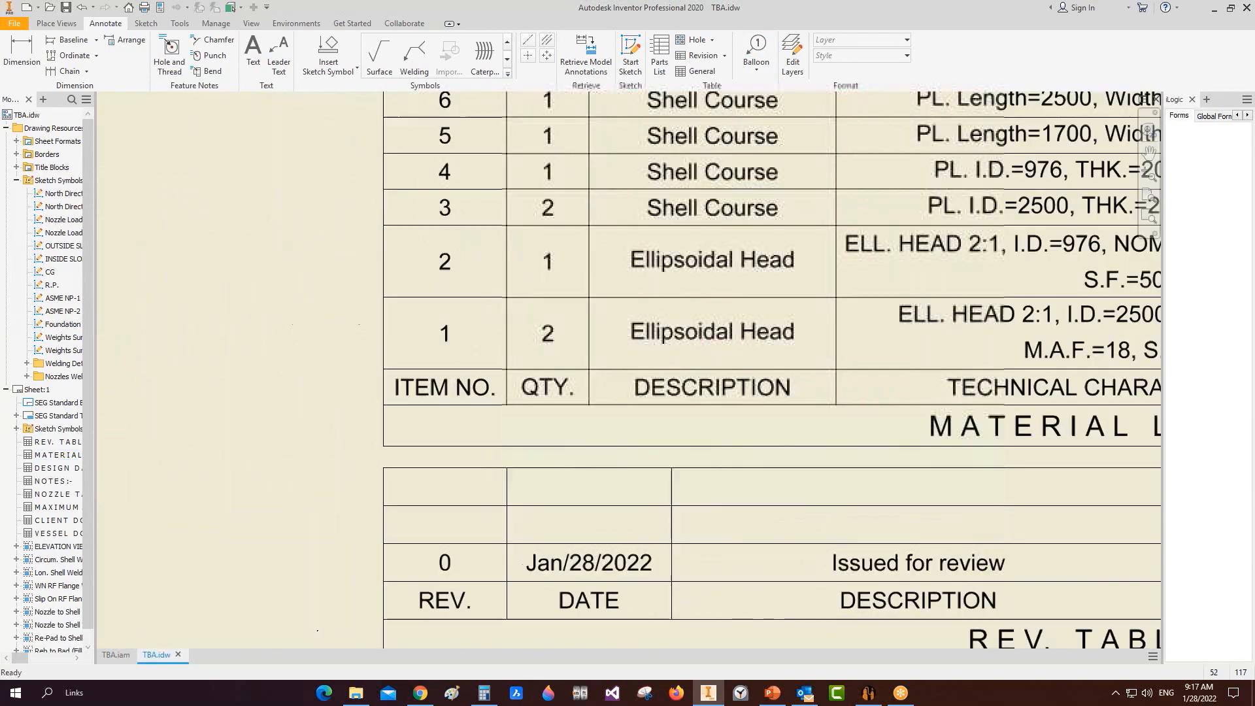
scroll(610, 414, "down", 6)
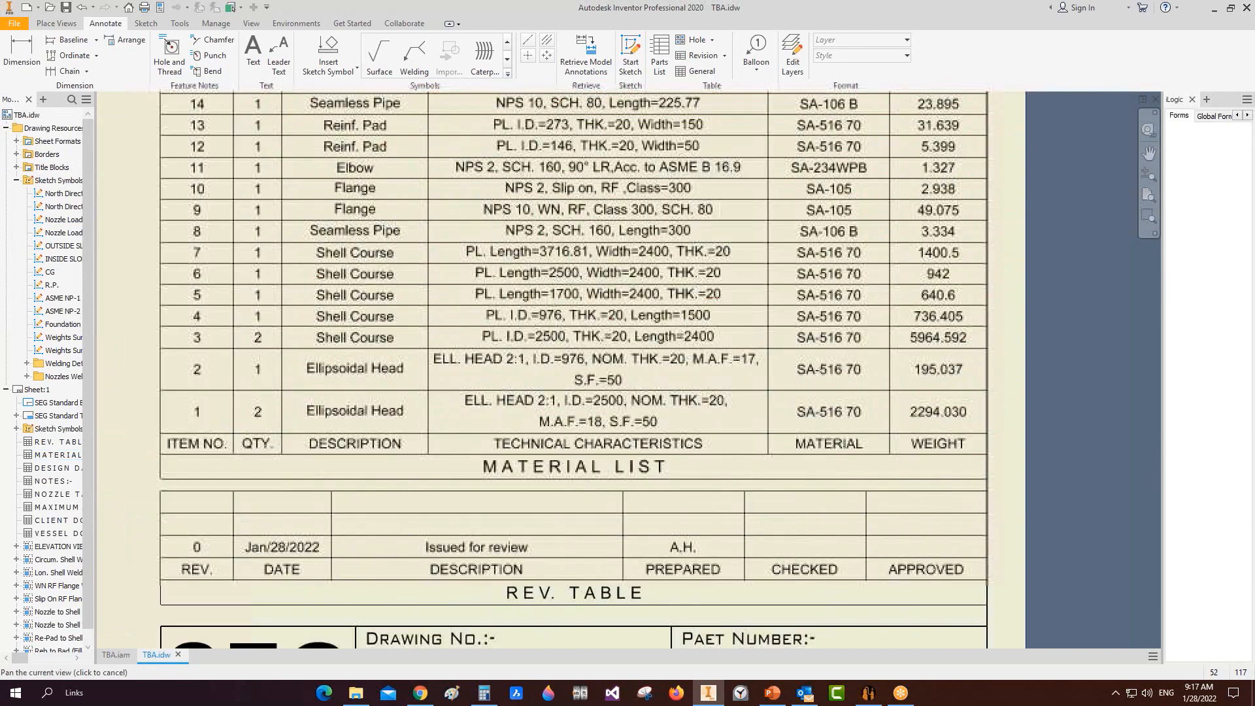
left_click(339, 417)
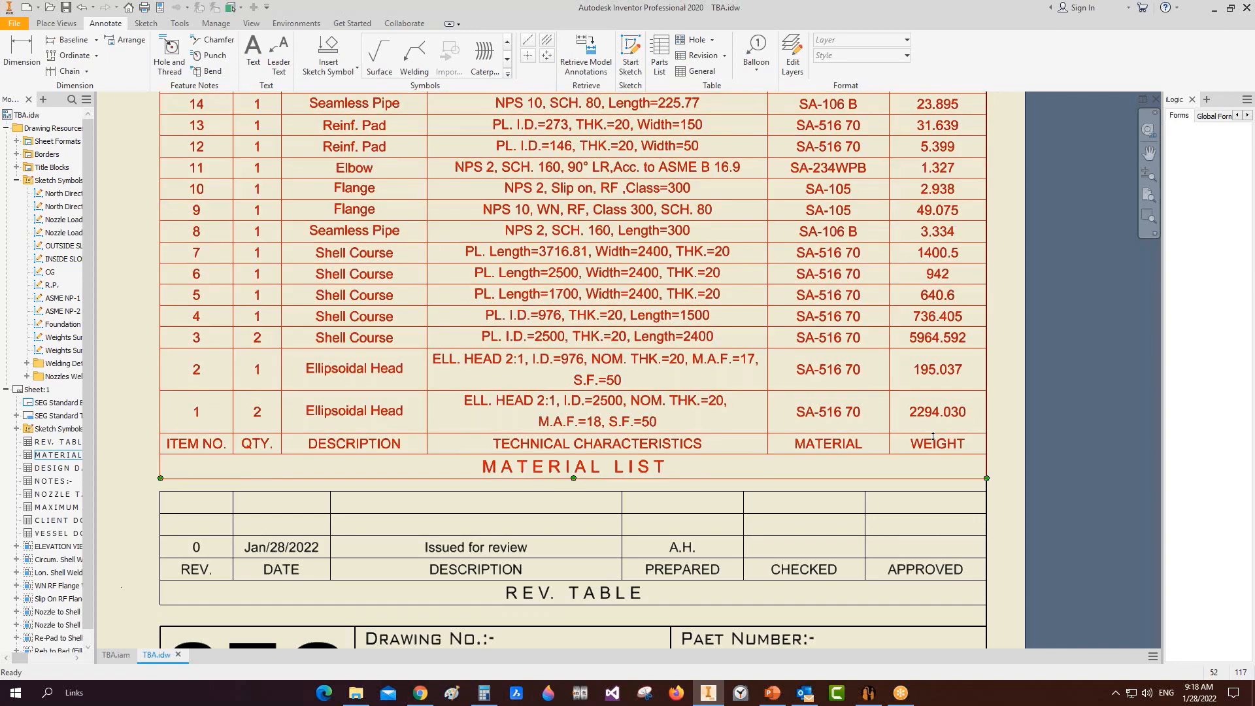
key("Home")
Step: Add item balloon 1 beside the left head with the 'Item No in Bill of material' style
left_click(756, 56)
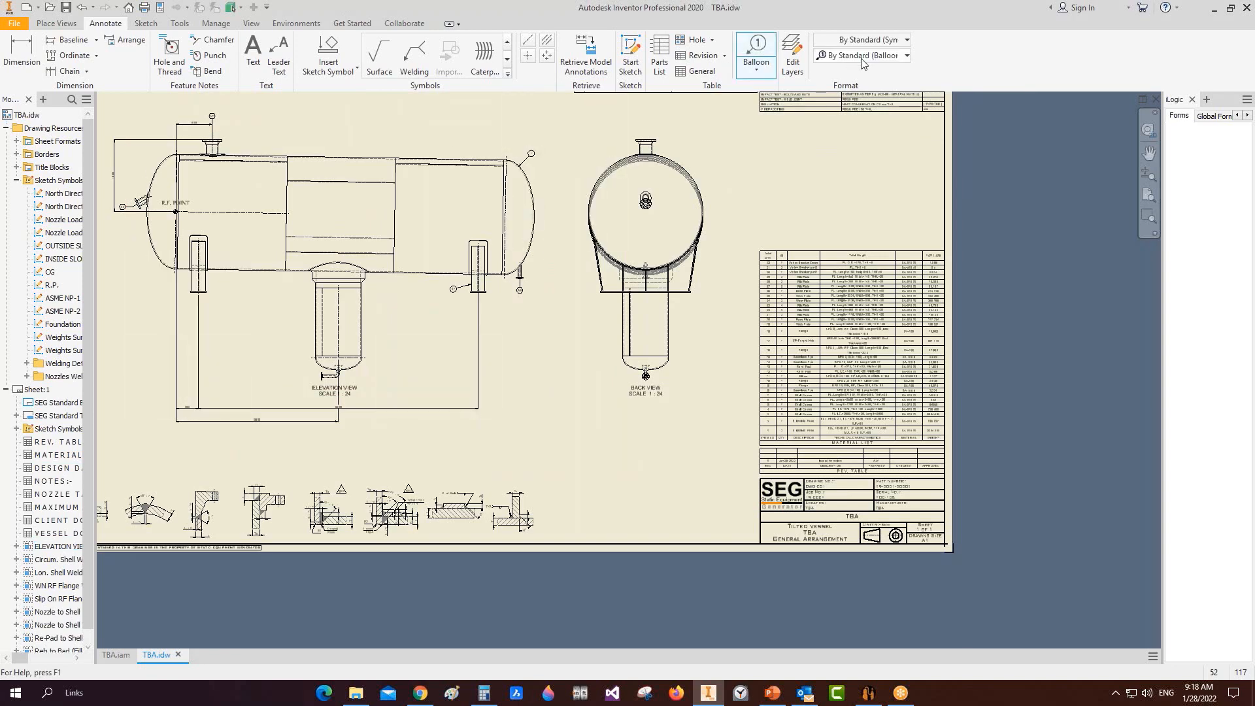
left_click(862, 55)
left_click(874, 138)
scroll(163, 186, "up", 3)
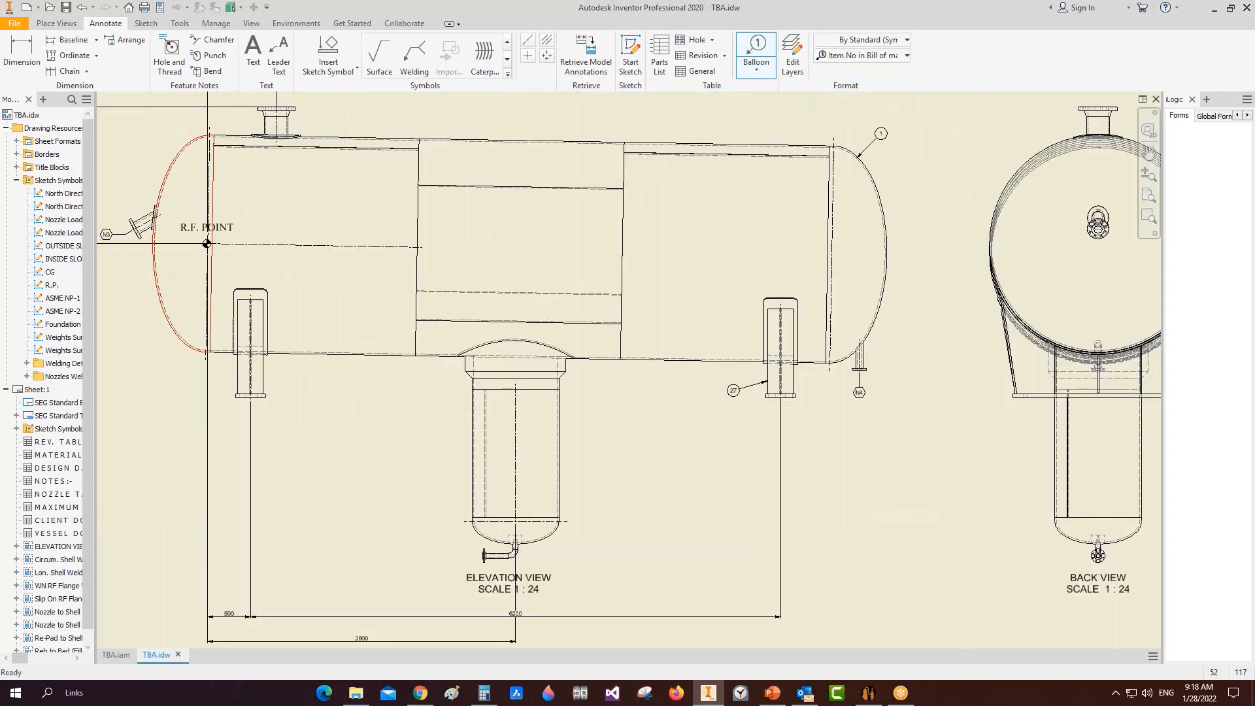
left_click(158, 144)
right_click(157, 144)
left_click(171, 142)
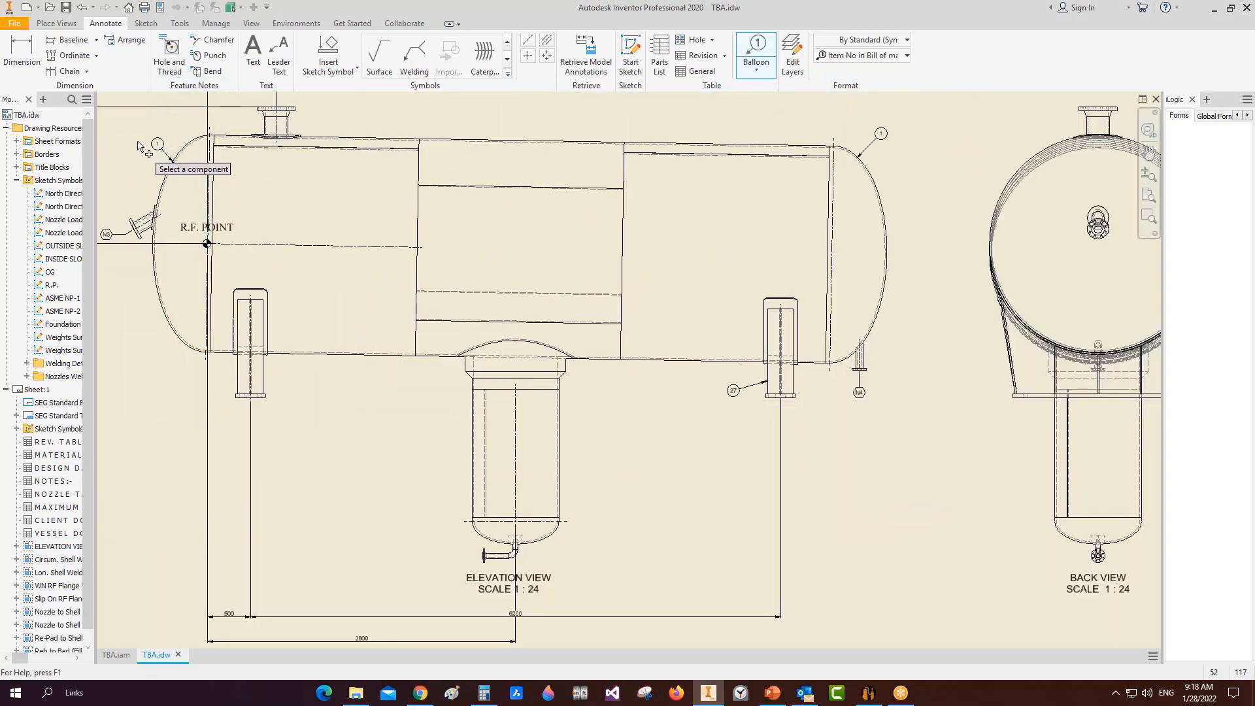
scroll(784, 438, "up", 4)
key("Escape")
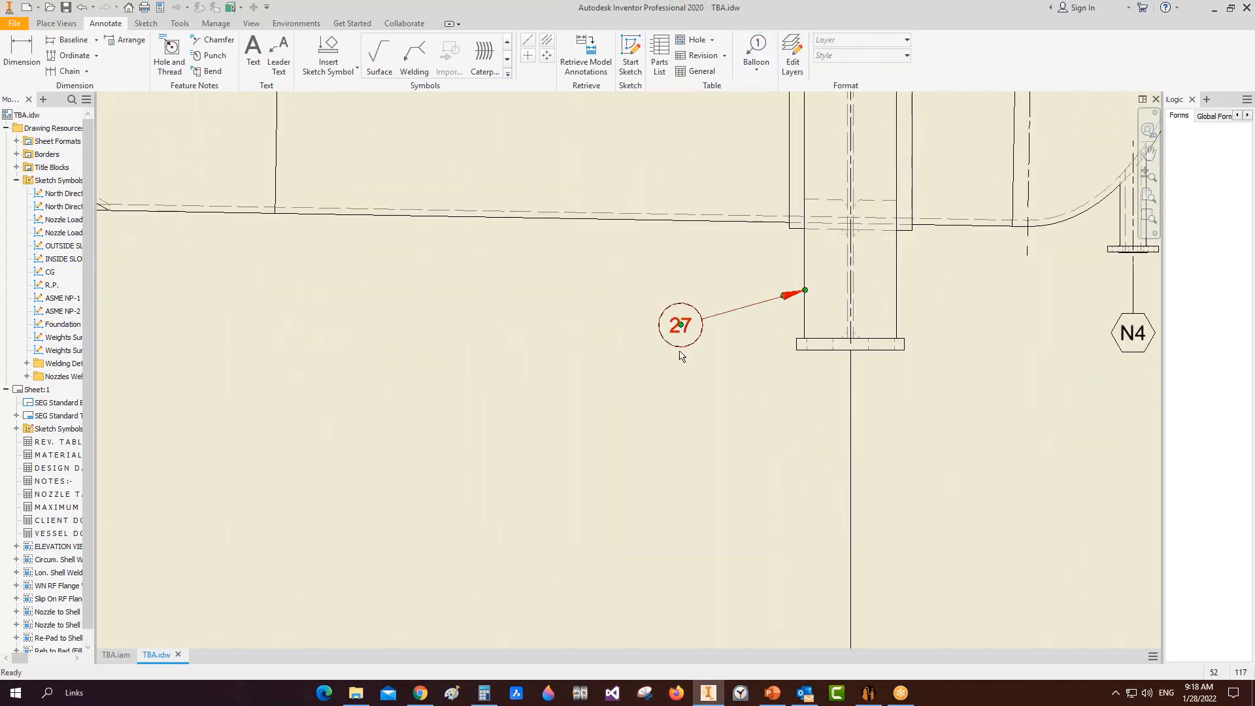
Step: Zoom and pan across the material list rows to check item 27, Rib Plate
scroll(801, 394, "down", 5)
middle_click_drag(801, 393, 345, 333)
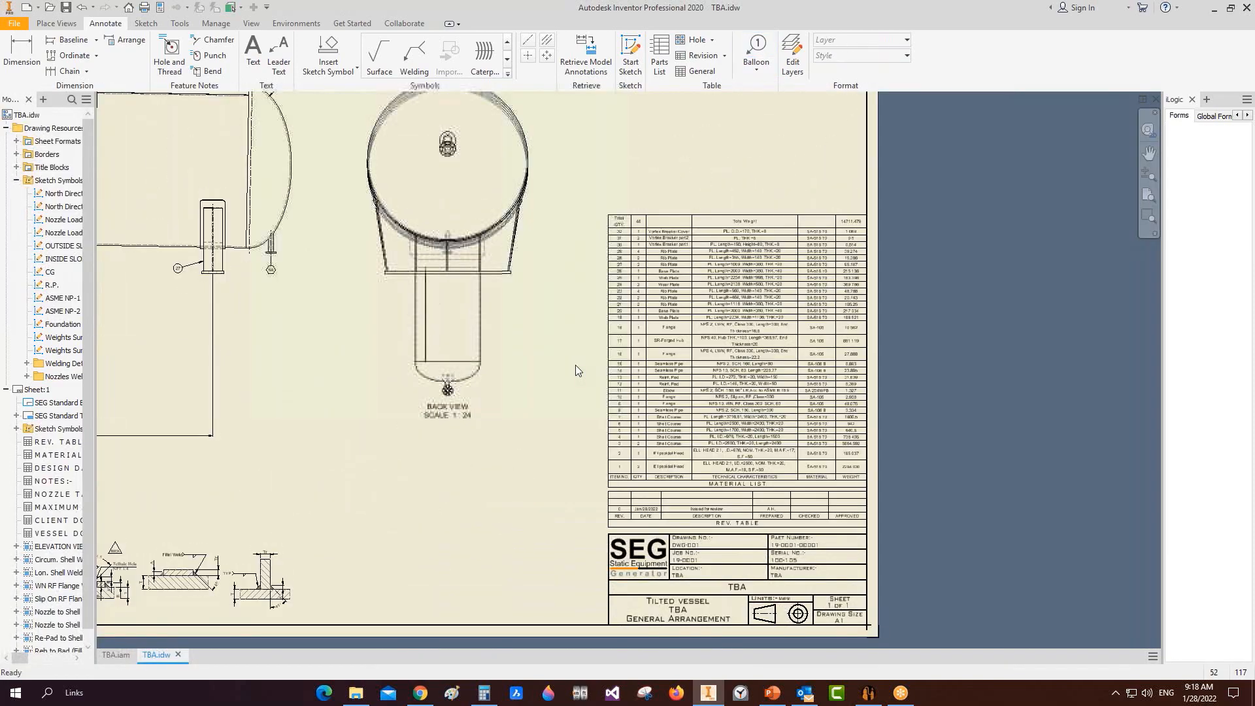
scroll(582, 369, "up", 3)
scroll(386, 435, "up", 4)
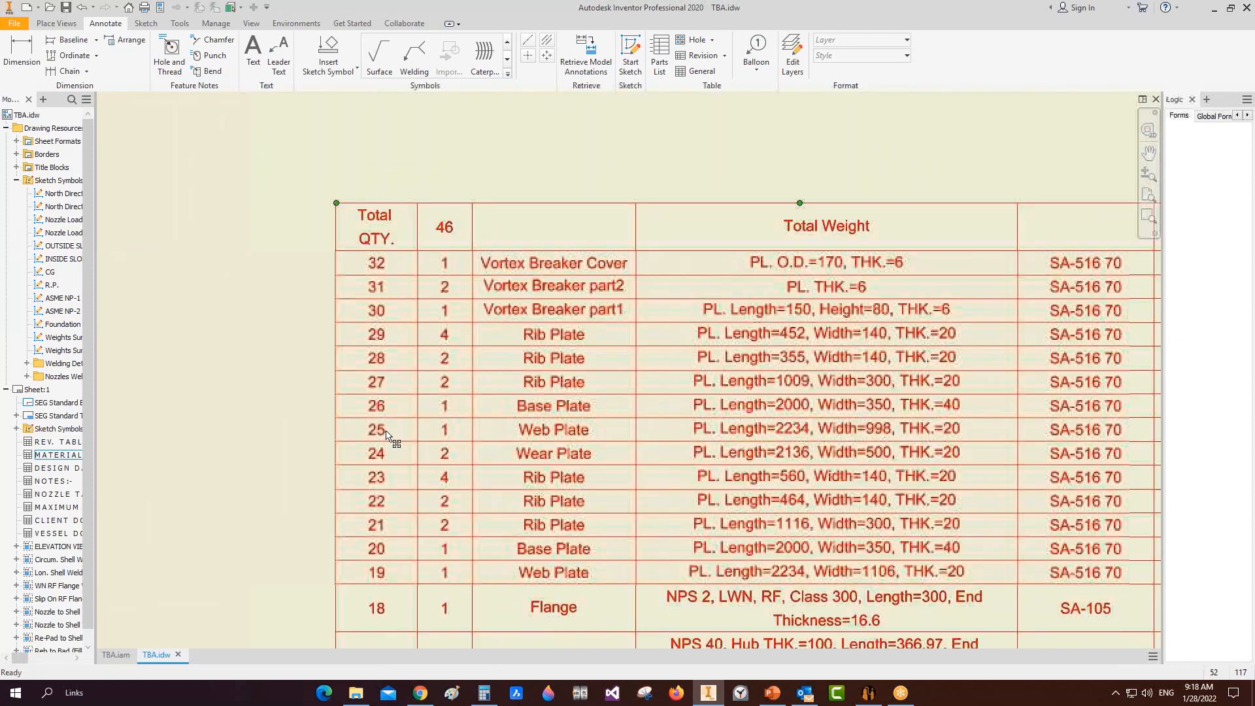
scroll(383, 381, "up", 3)
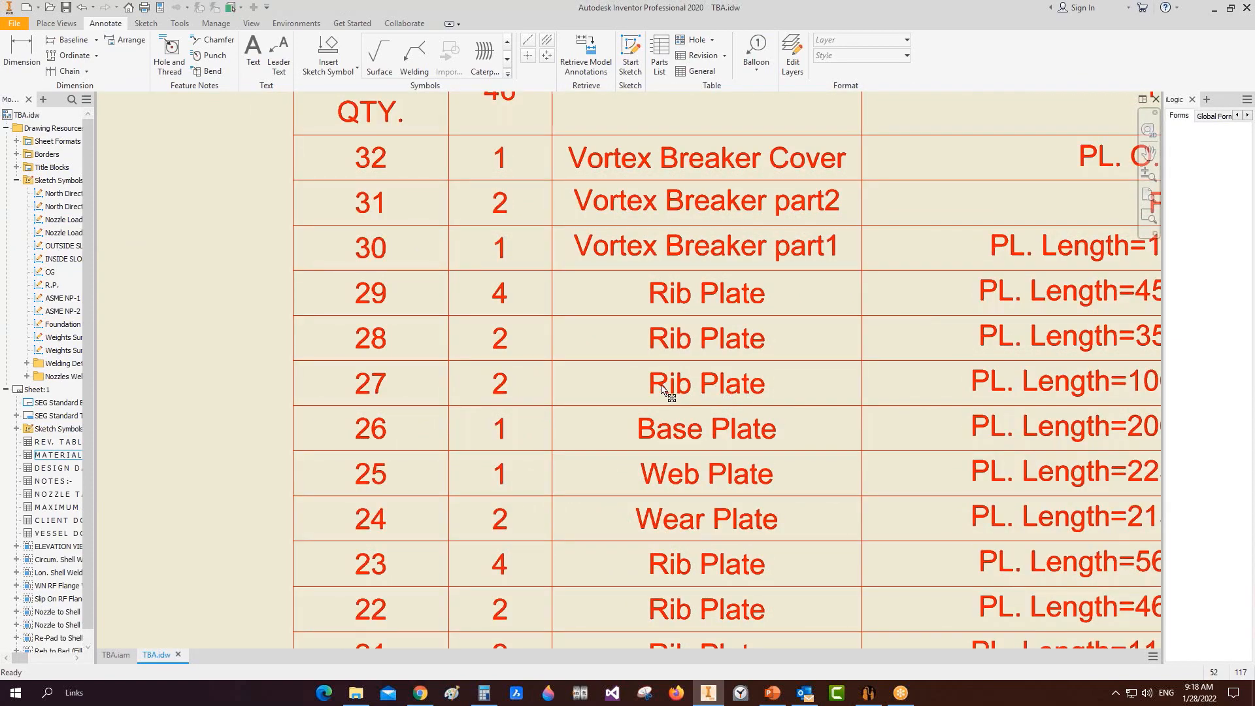
scroll(936, 418, "up", 3)
middle_click_drag(935, 418, 752, 406)
scroll(746, 402, "down", 4)
middle_click_drag(930, 386, 743, 384)
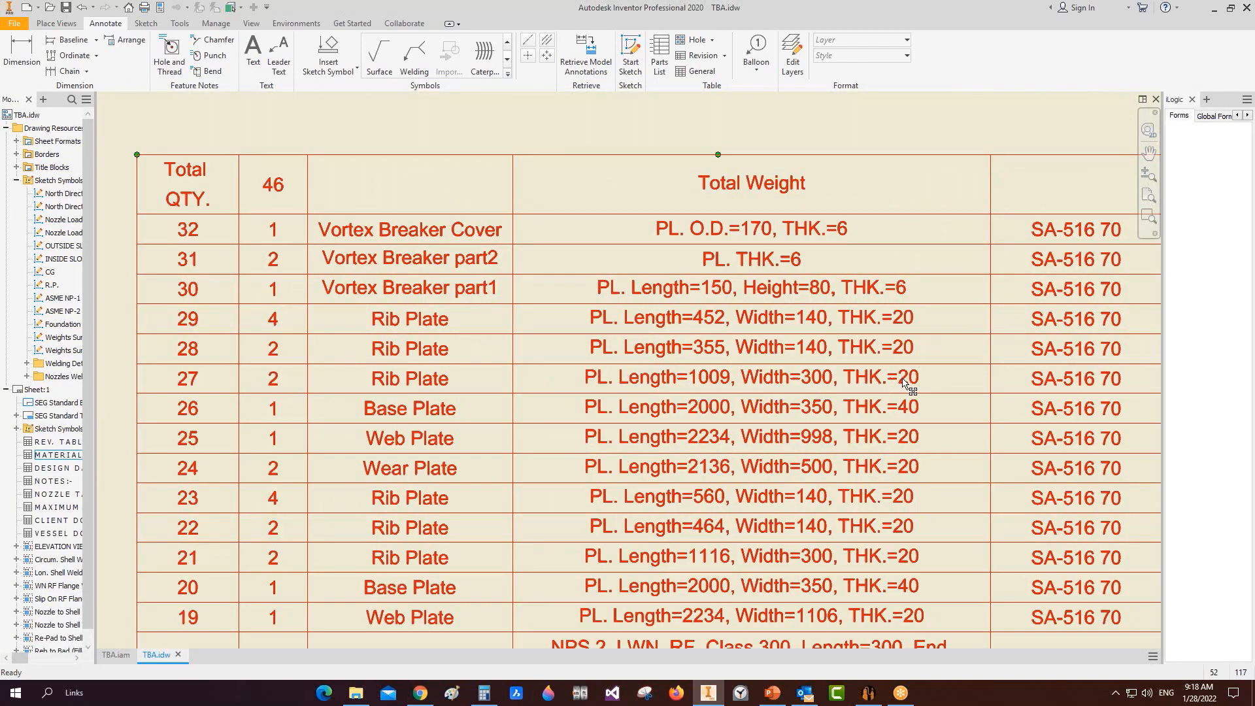
middle_click_drag(937, 386, 620, 382)
scroll(906, 385, "down", 5)
scroll(776, 474, "up", 4)
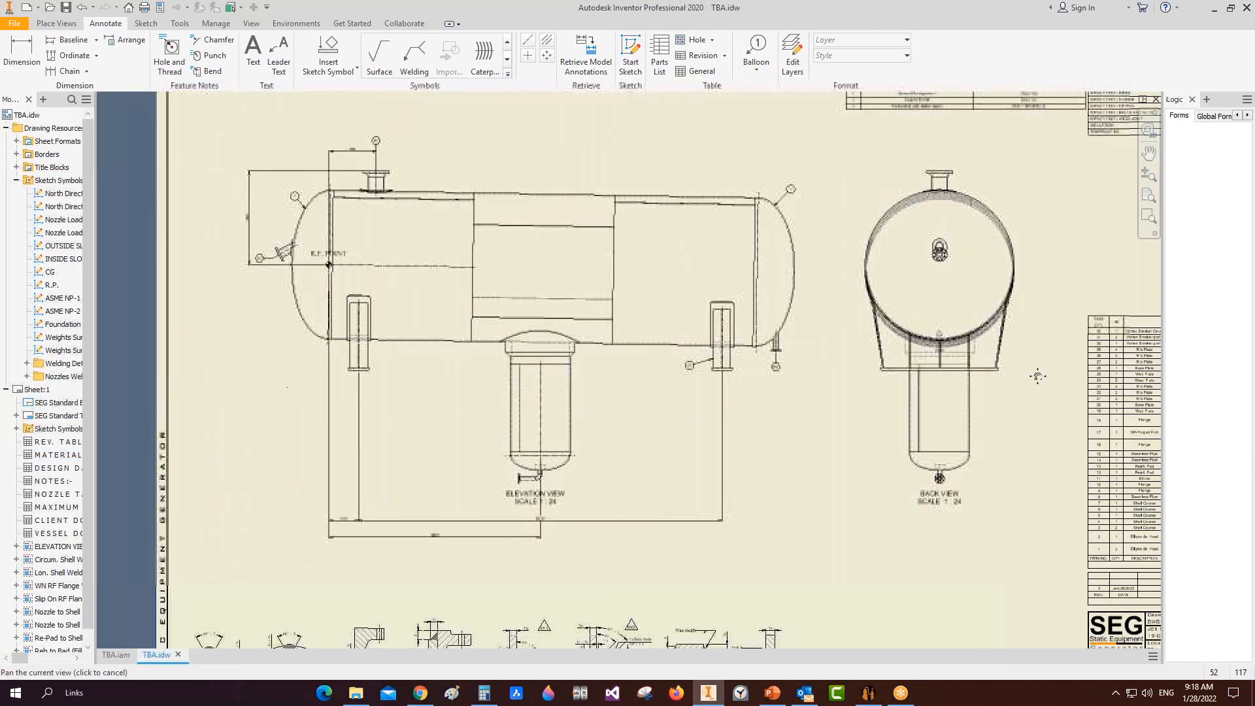
Step: Cancel the dimension started on the top shell line and pan back to the full sheet and parts list
key("d")
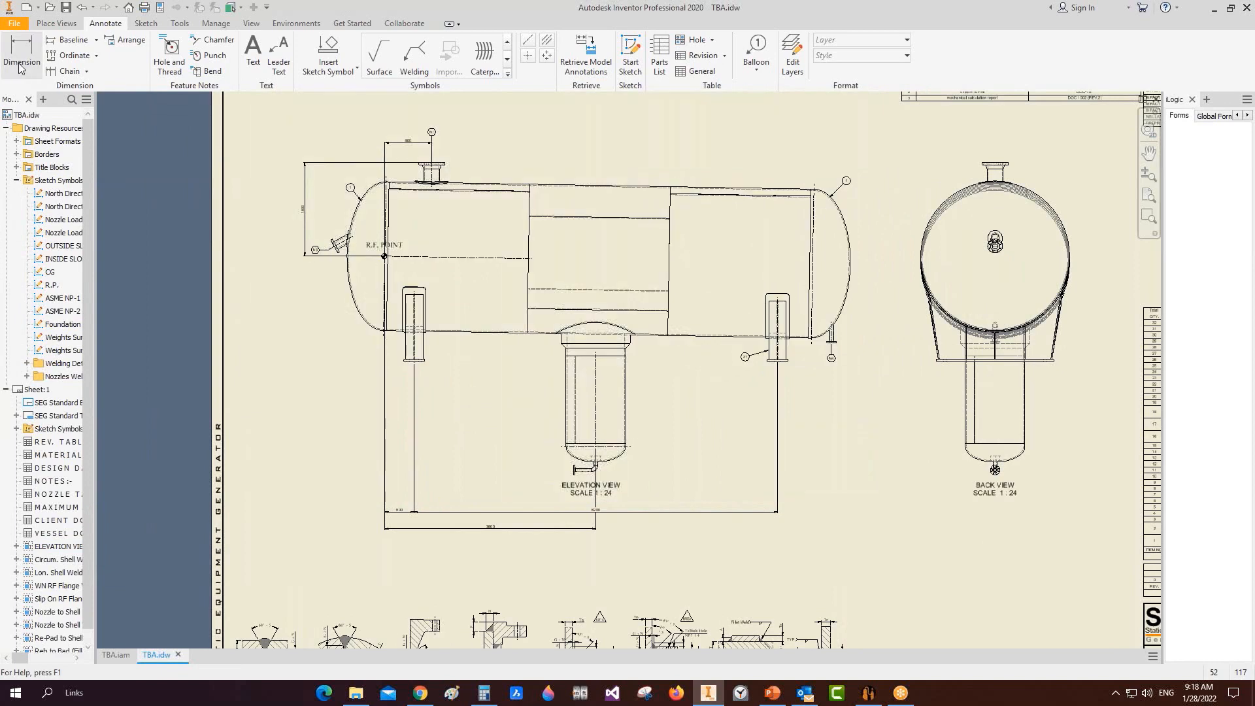
scroll(515, 185, "up", 3)
left_click(515, 185)
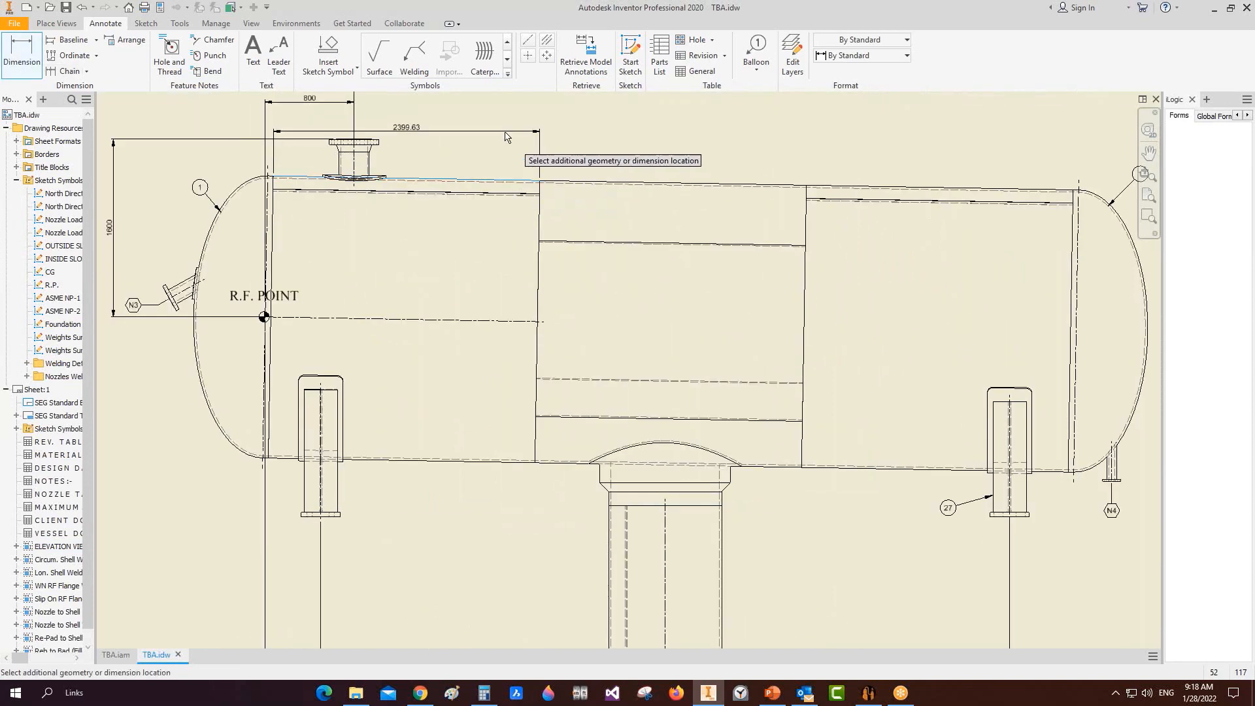
middle_click_drag(460, 253, 447, 453)
scroll(447, 453, "down", 2)
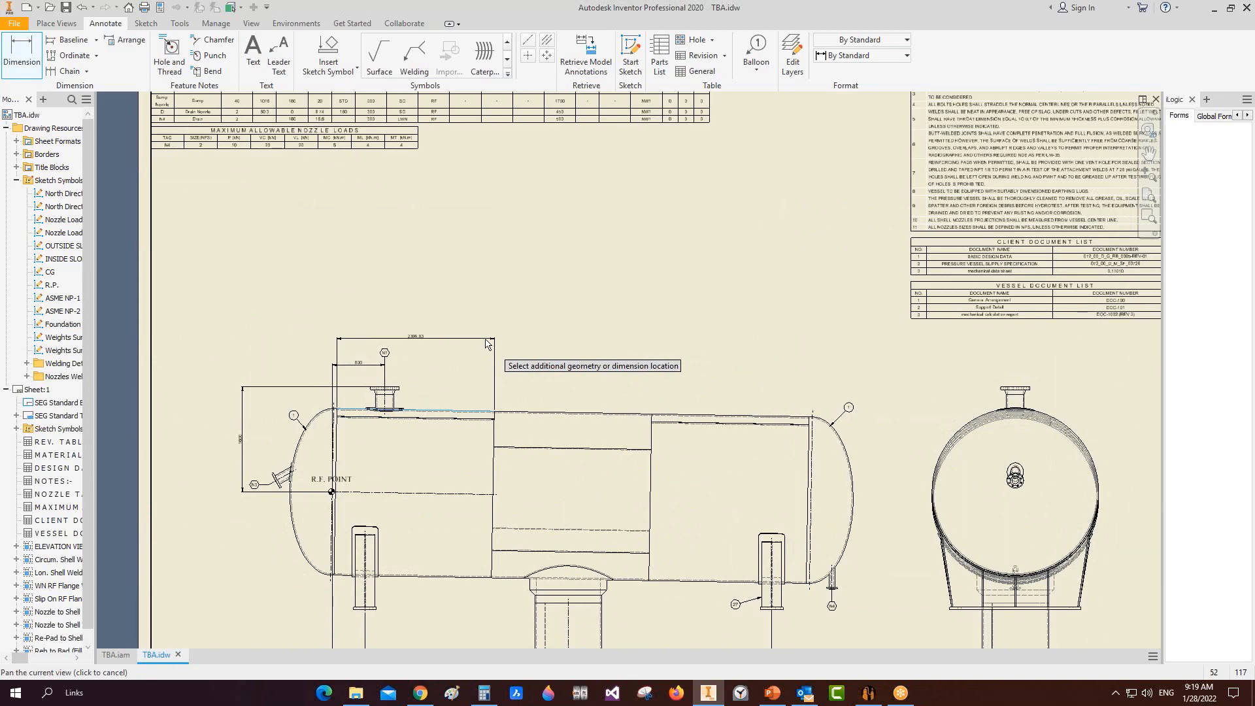
scroll(451, 346, "down", 2)
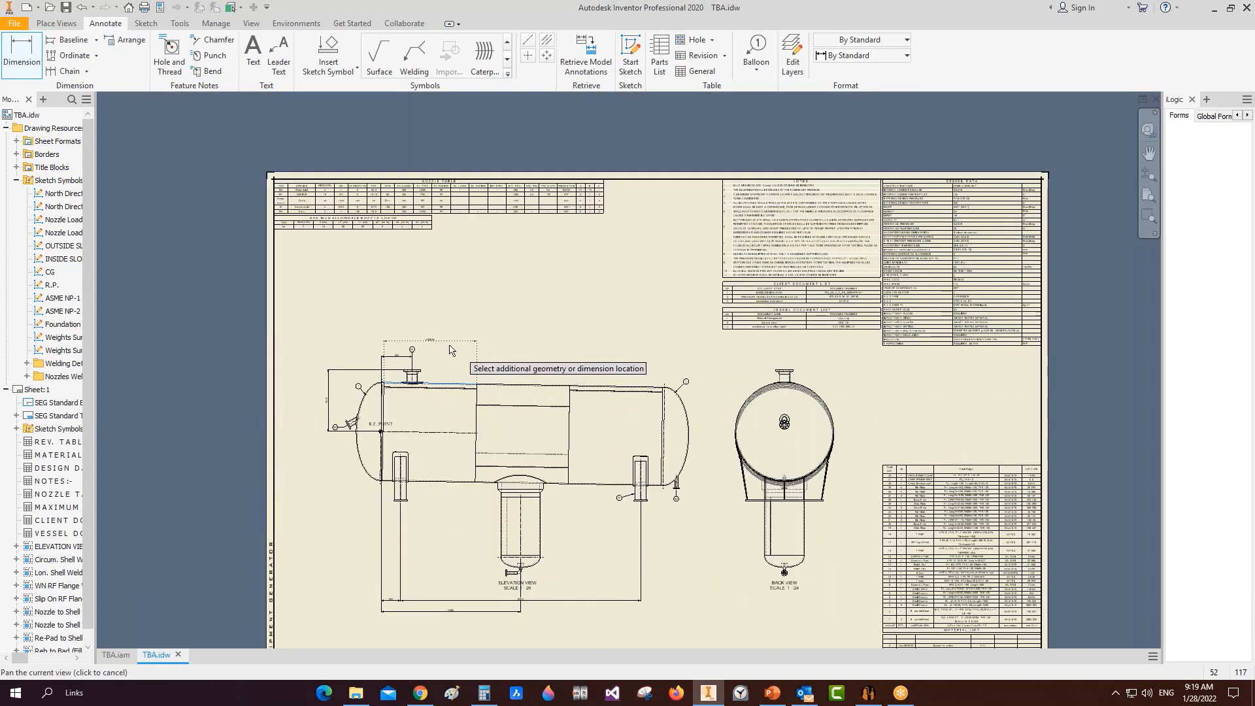
key("Escape")
middle_click_drag(617, 467, 574, 302)
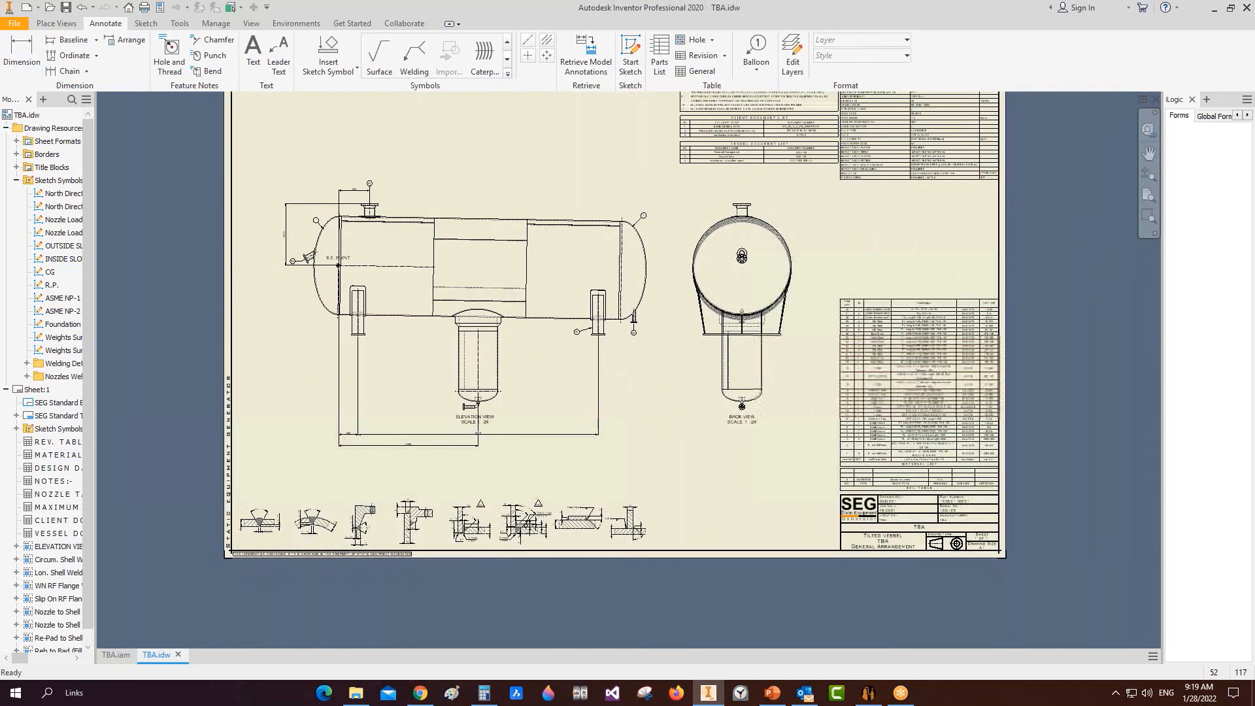
left_click(882, 391)
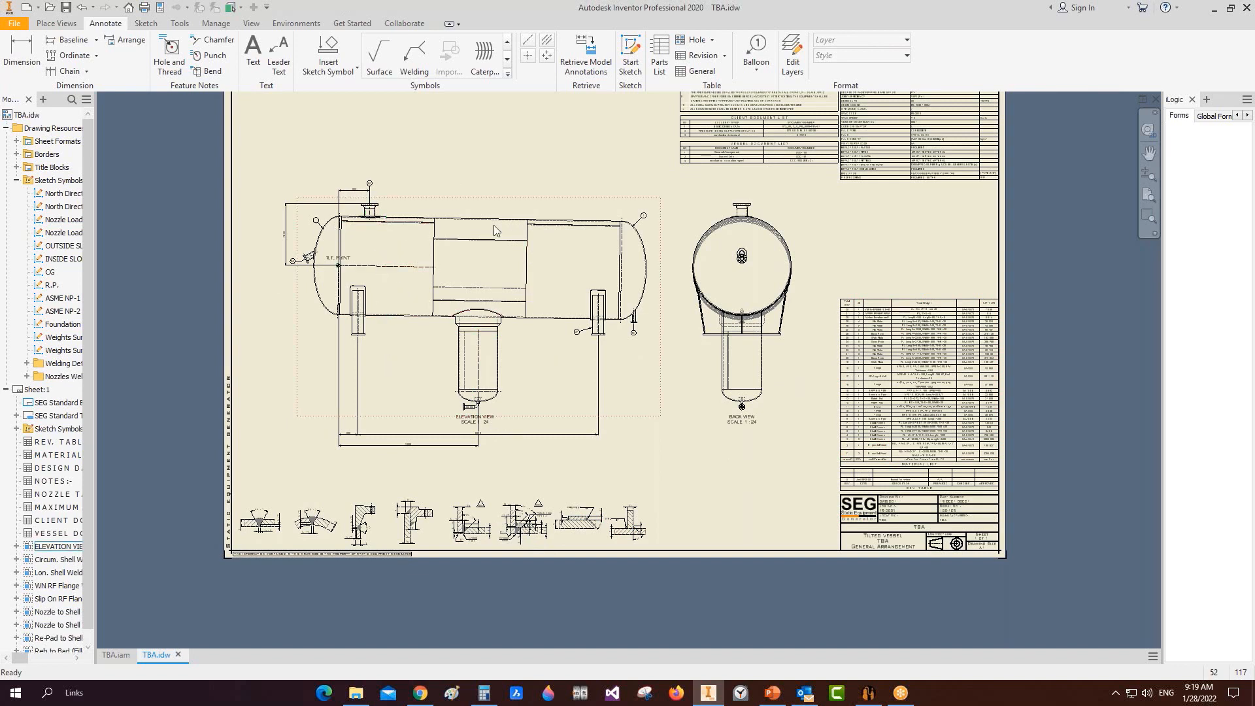
scroll(392, 185, "up", 5)
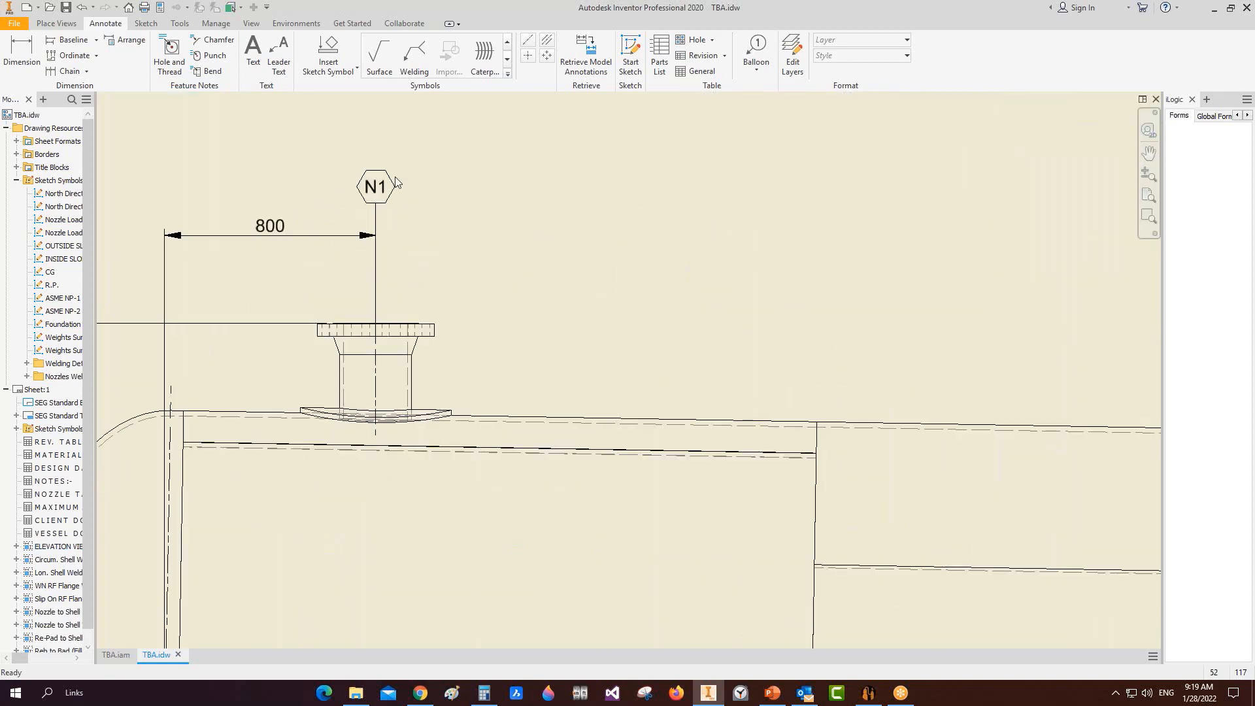
scroll(385, 191, "down", 6)
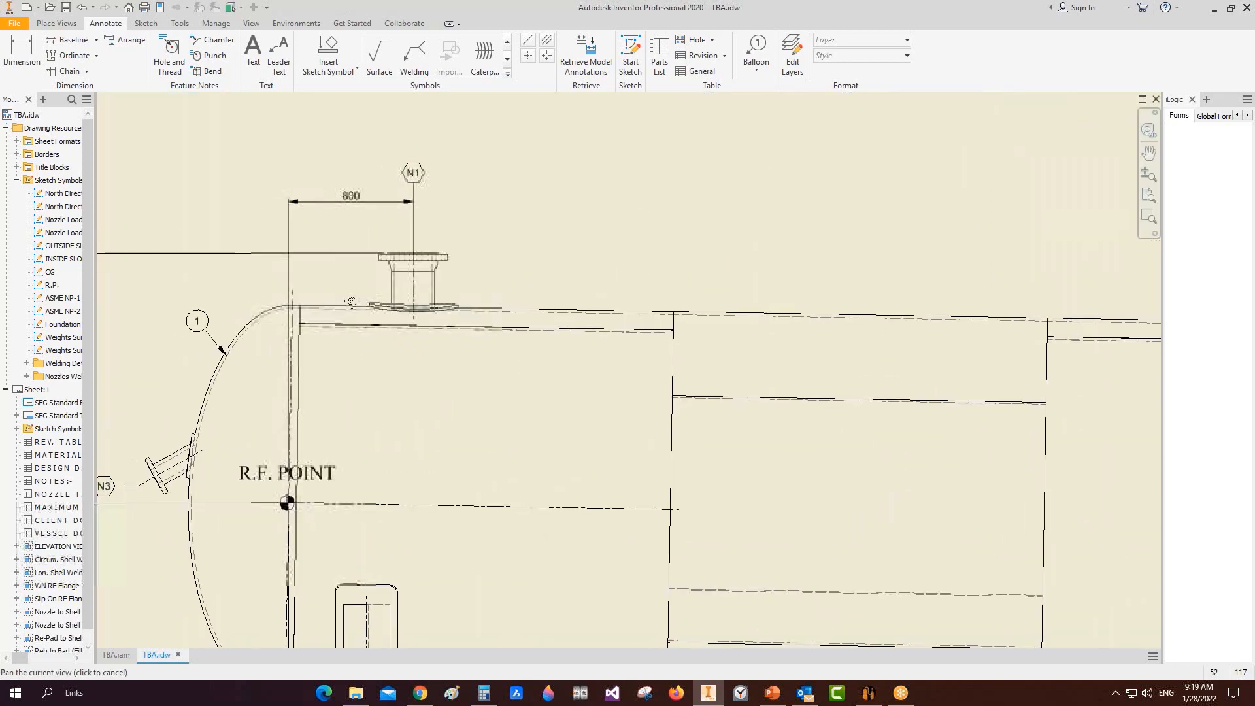
scroll(452, 245, "up", 5)
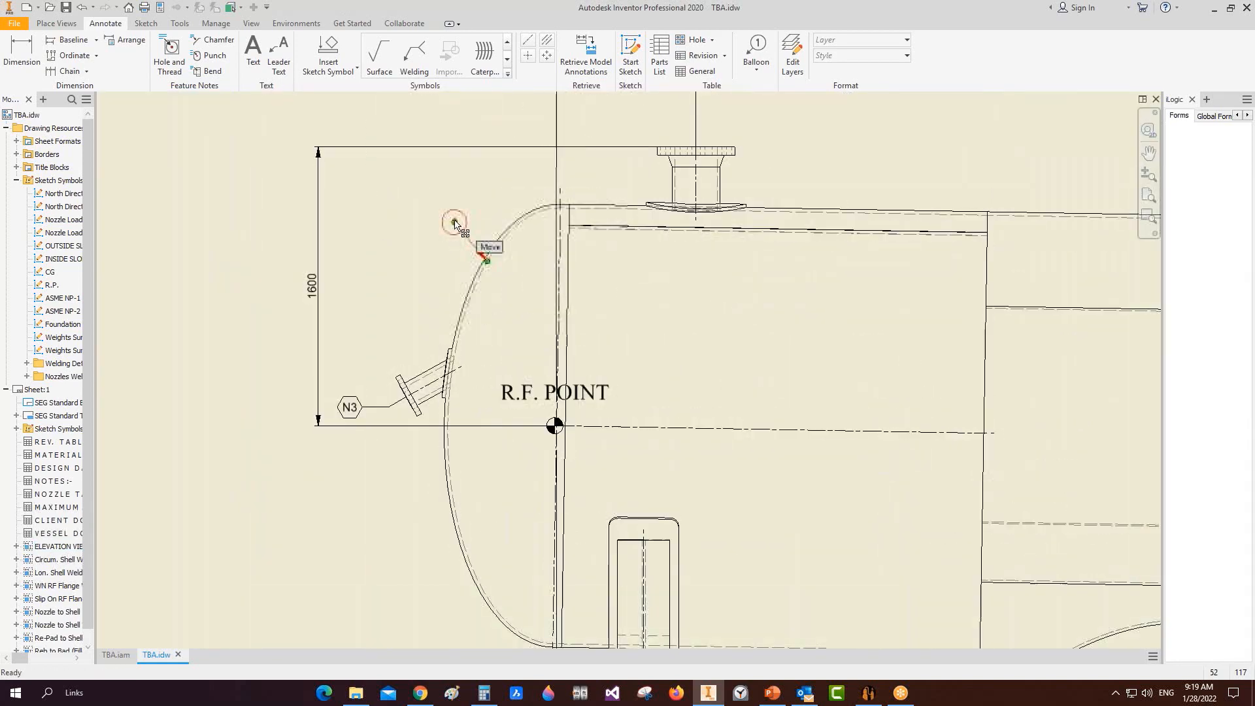
scroll(461, 205, "down", 8)
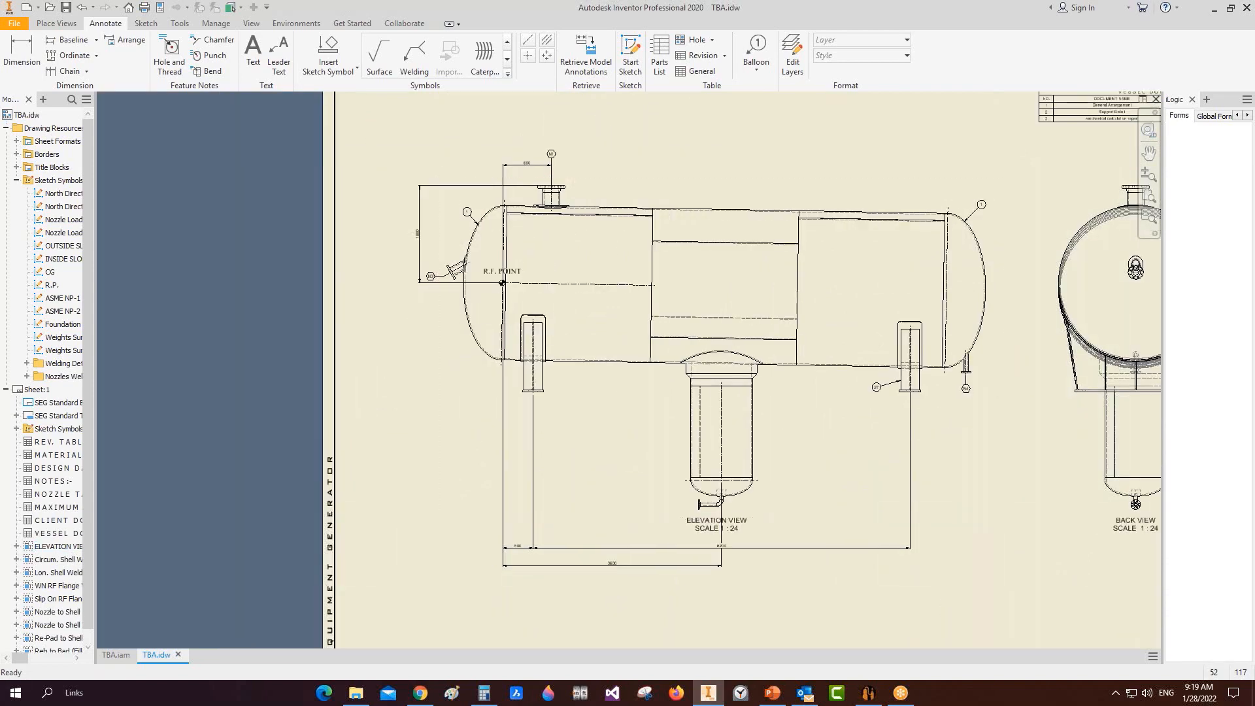
scroll(772, 213, "down", 3)
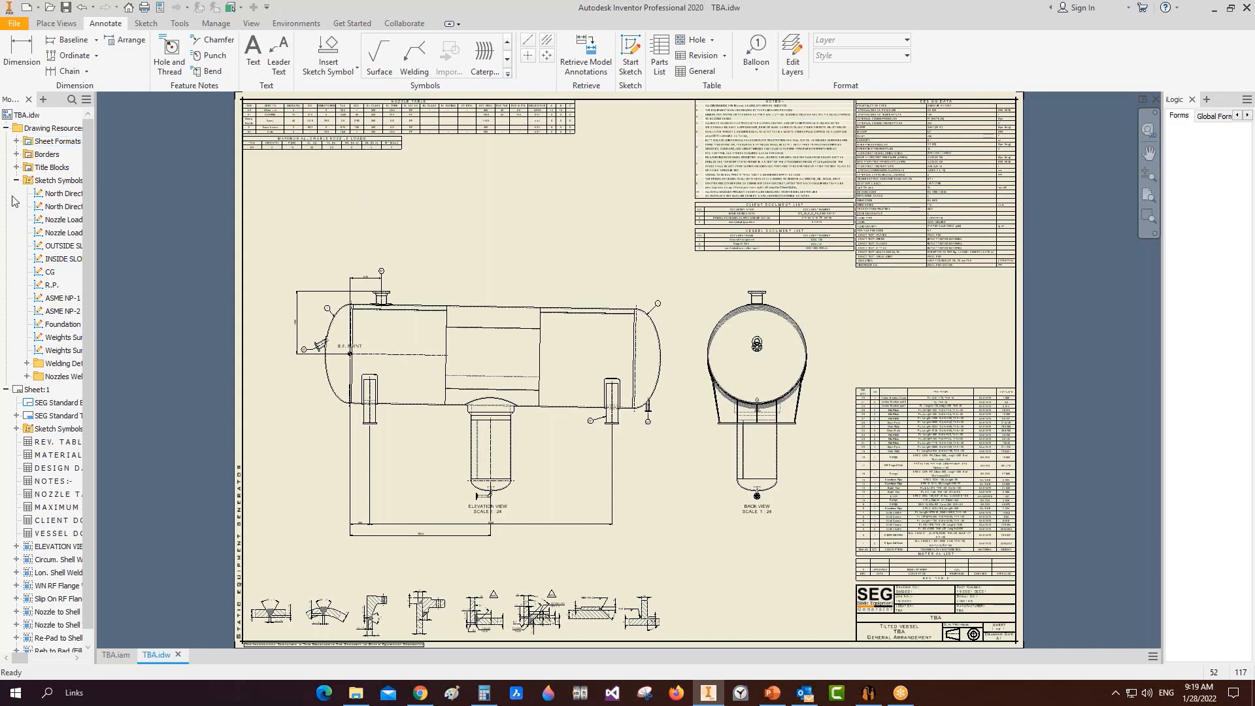
Step: Place the Nozzle Load on Shell sketch symbol under the maximum allowable nozzle loads table
left_click(54, 338)
left_click(27, 364)
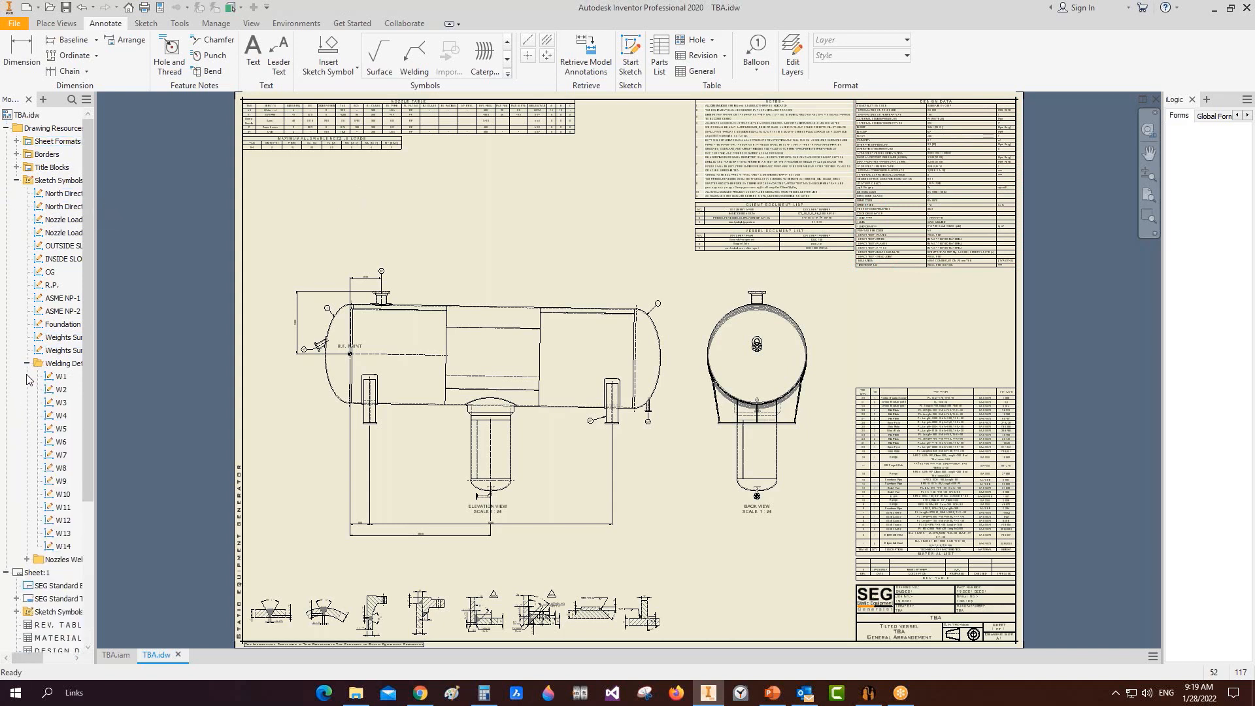
left_click(26, 560)
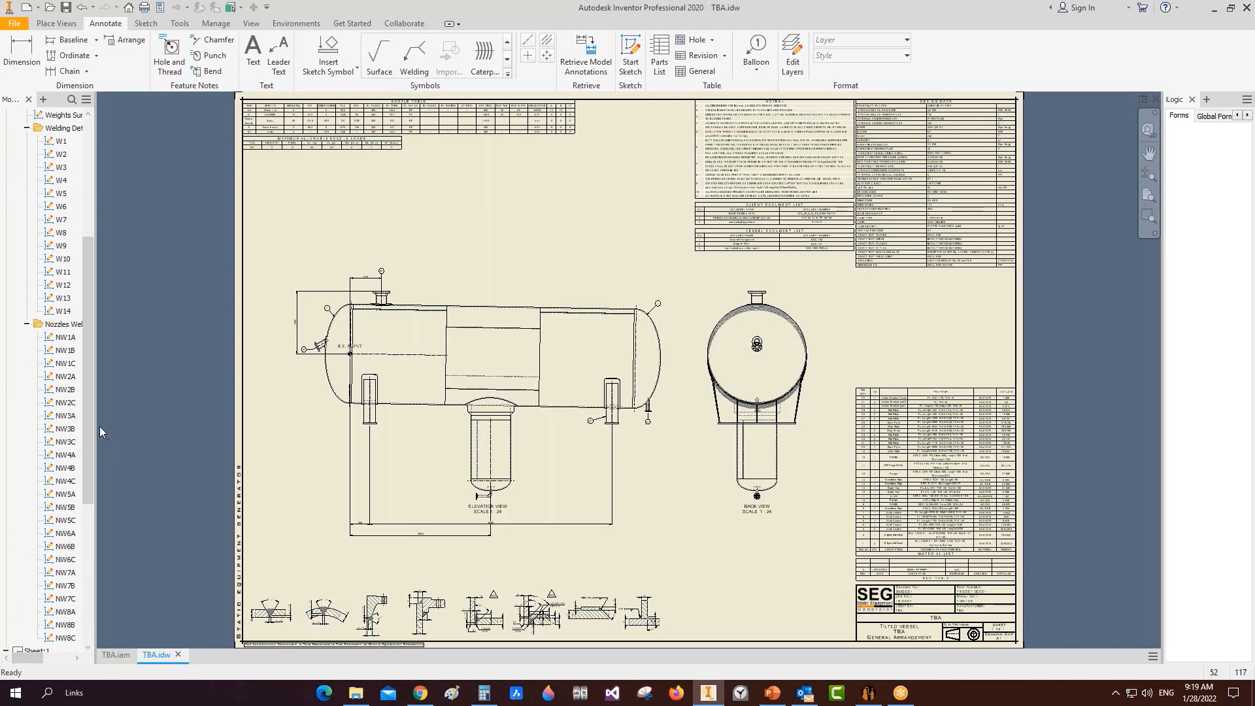
left_click_drag(99, 427, 171, 406)
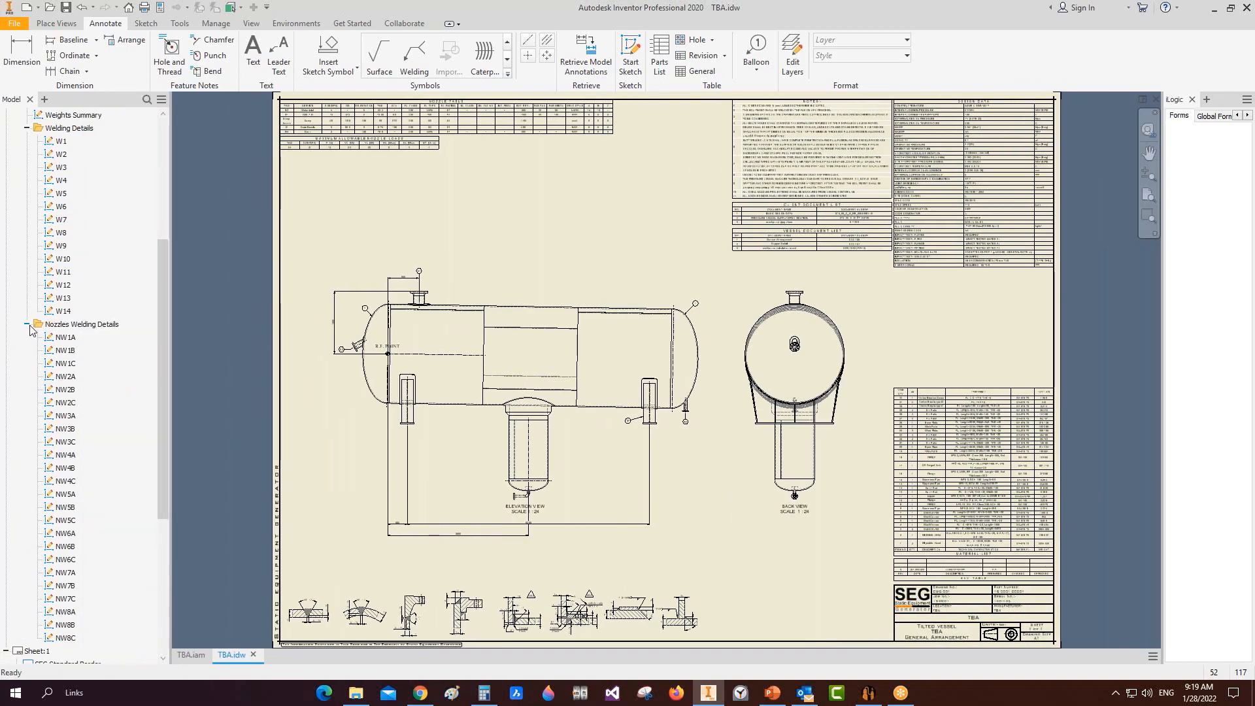
left_click(27, 324)
left_click(27, 182)
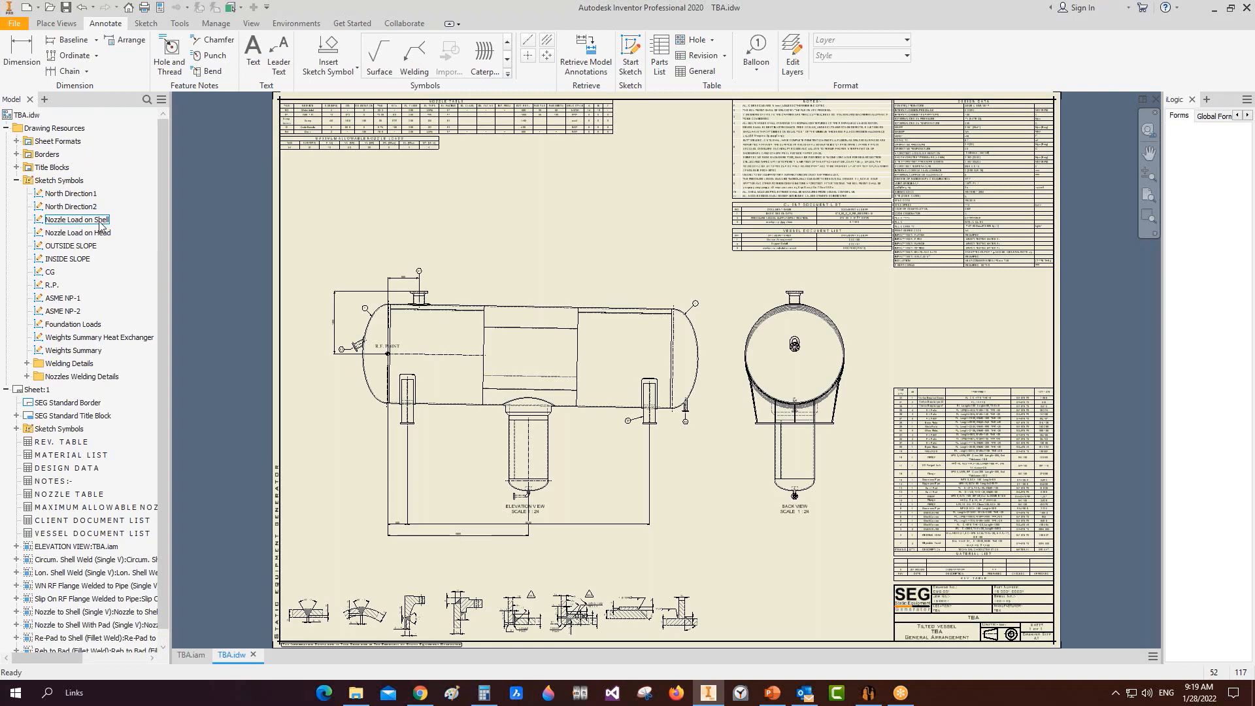
double_click(102, 221)
scroll(327, 196, "up", 4)
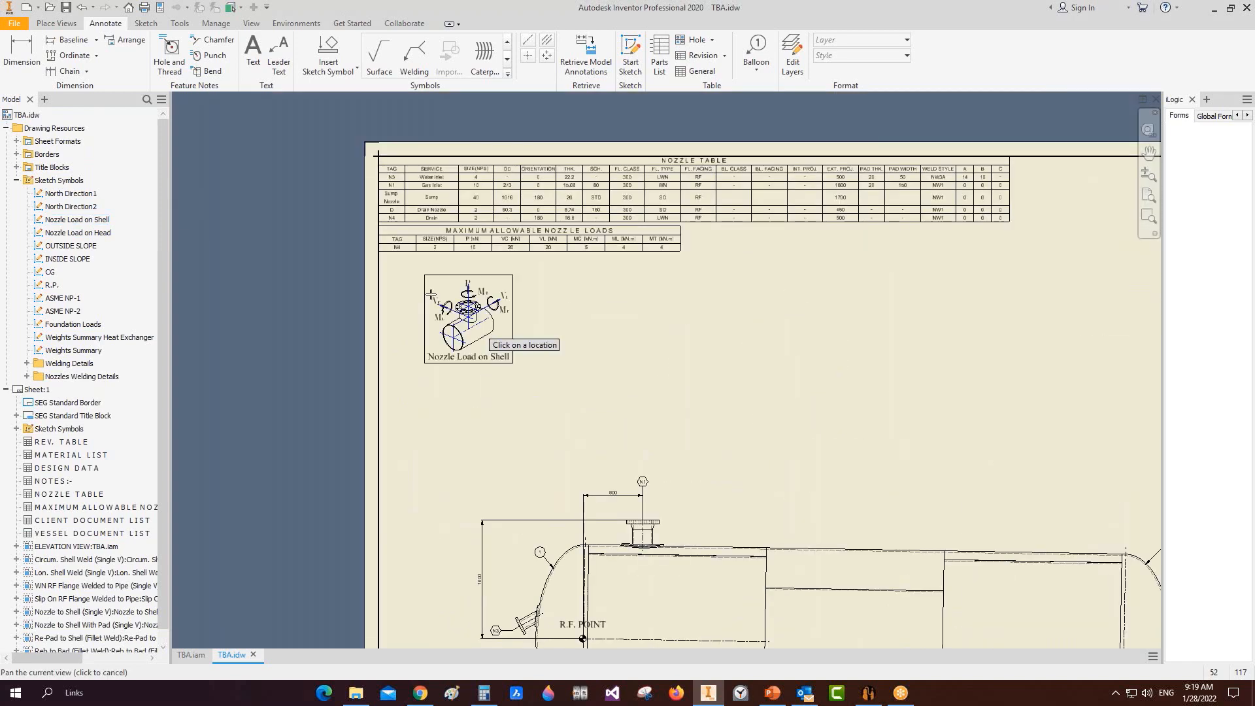
scroll(527, 265, "up", 2)
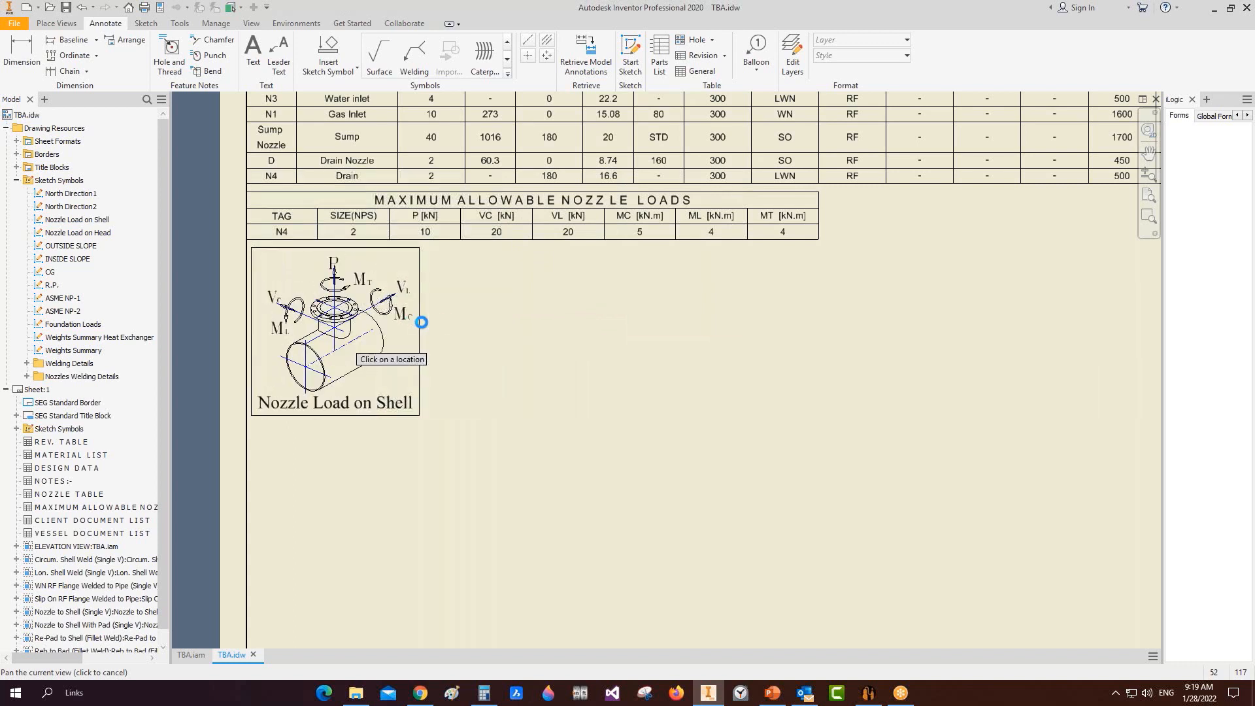
left_click(422, 323)
key("Escape")
Step: Place the Nozzle Load on Head symbol beside the shell symbol
left_click(497, 208)
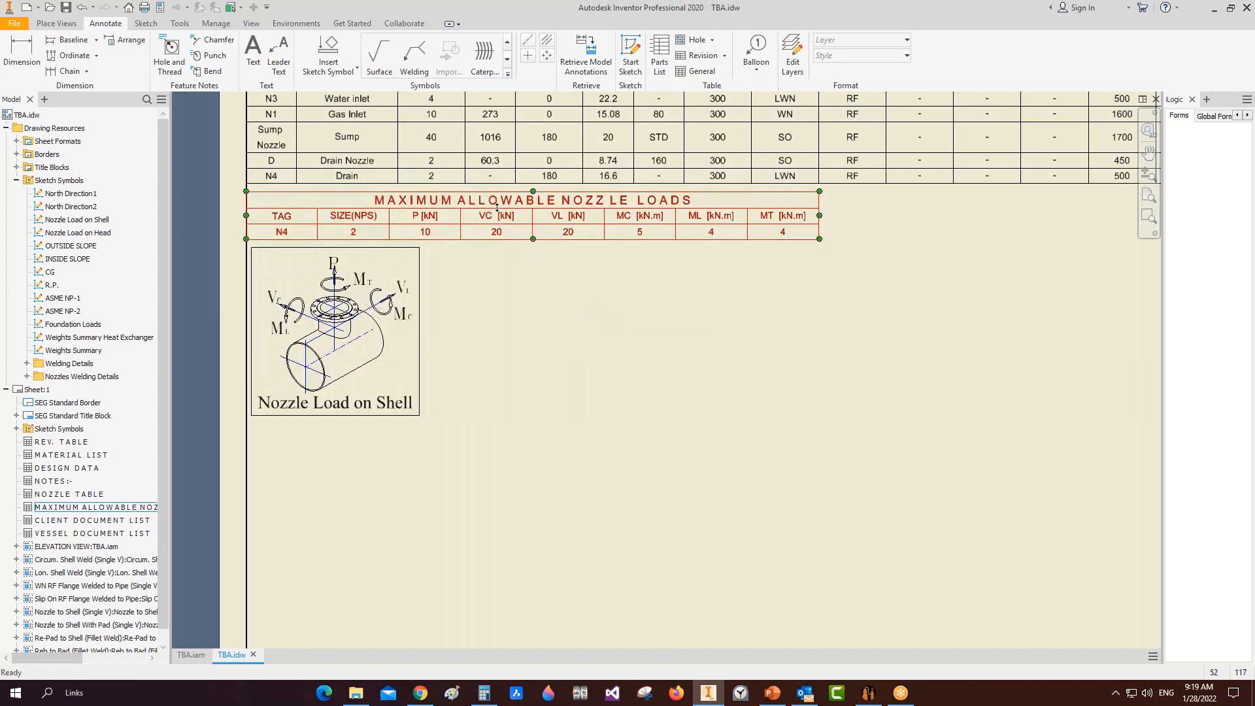
left_click(497, 208)
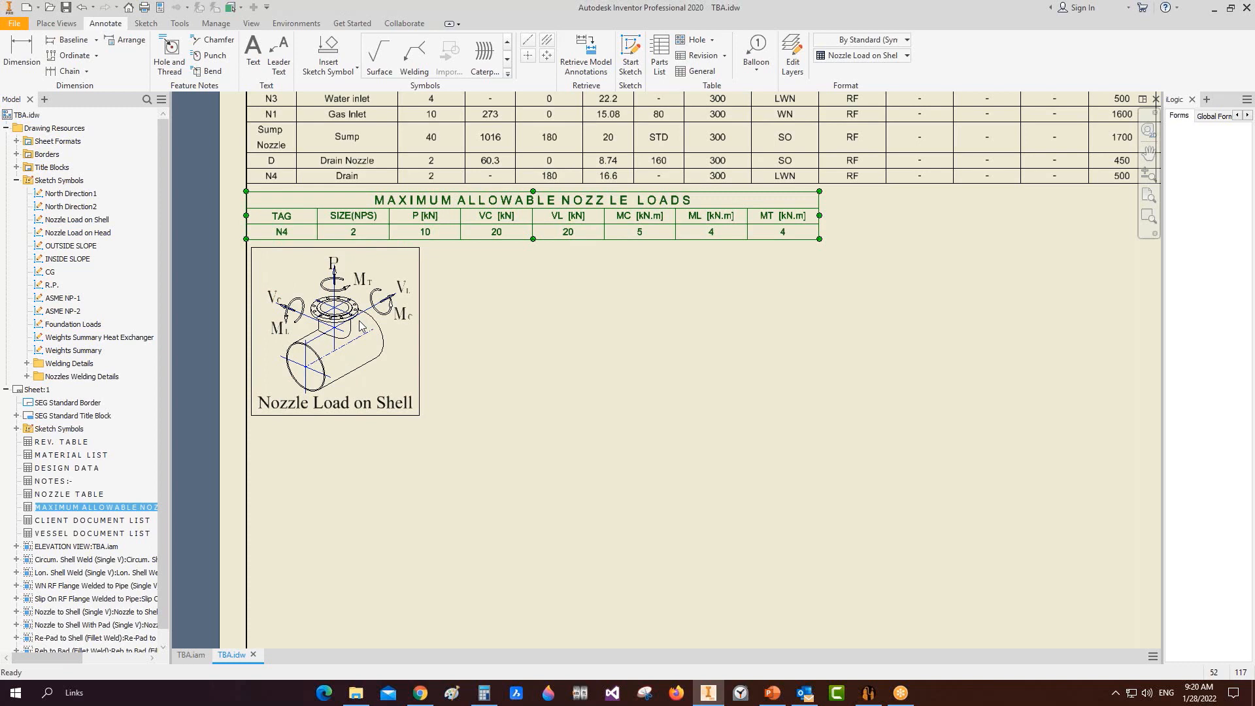
double_click(78, 234)
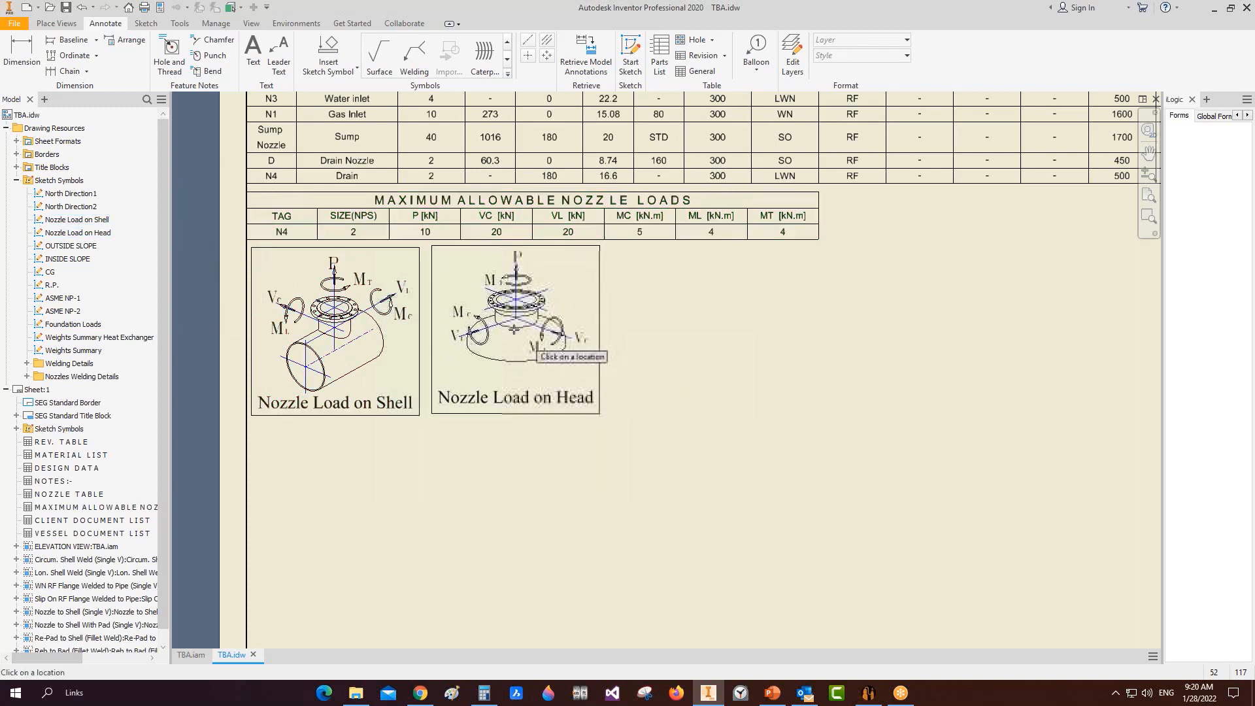
left_click(510, 332)
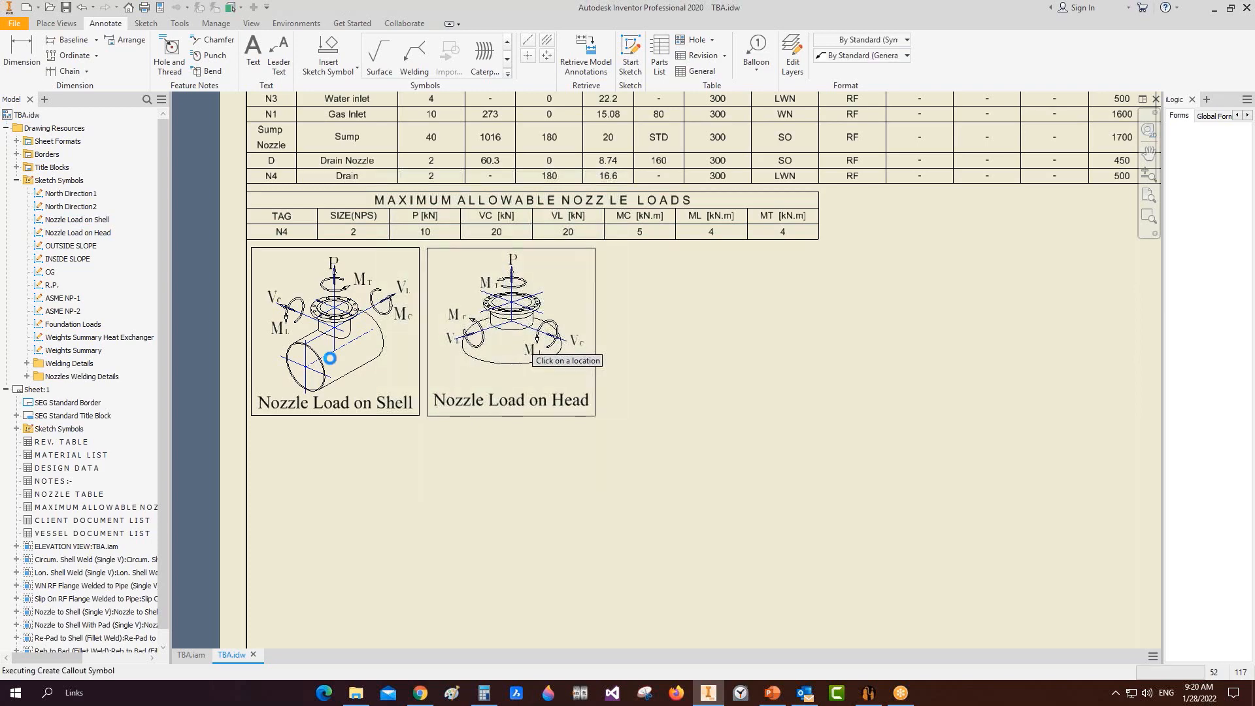
key("Escape")
Step: Project a plan view from the elevation view and set its scale to 1:80
scroll(823, 431, "up", 5)
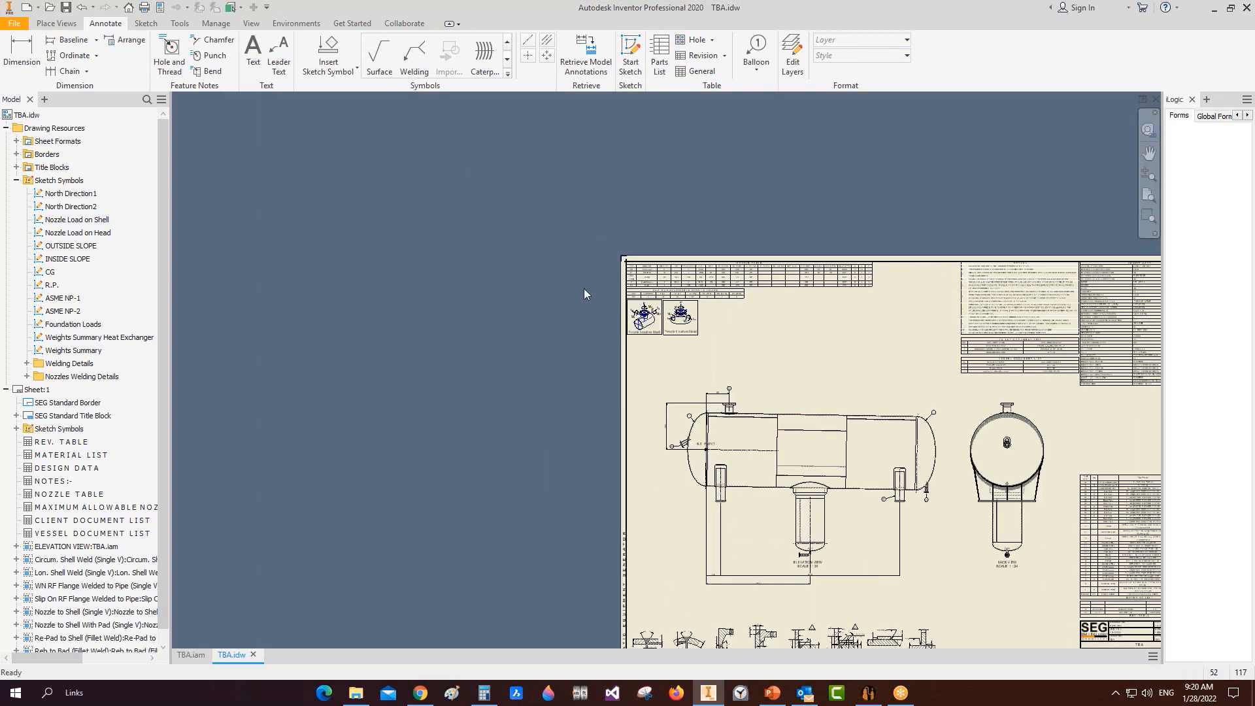
middle_click_drag(743, 450, 420, 259)
scroll(420, 259, "up", 3)
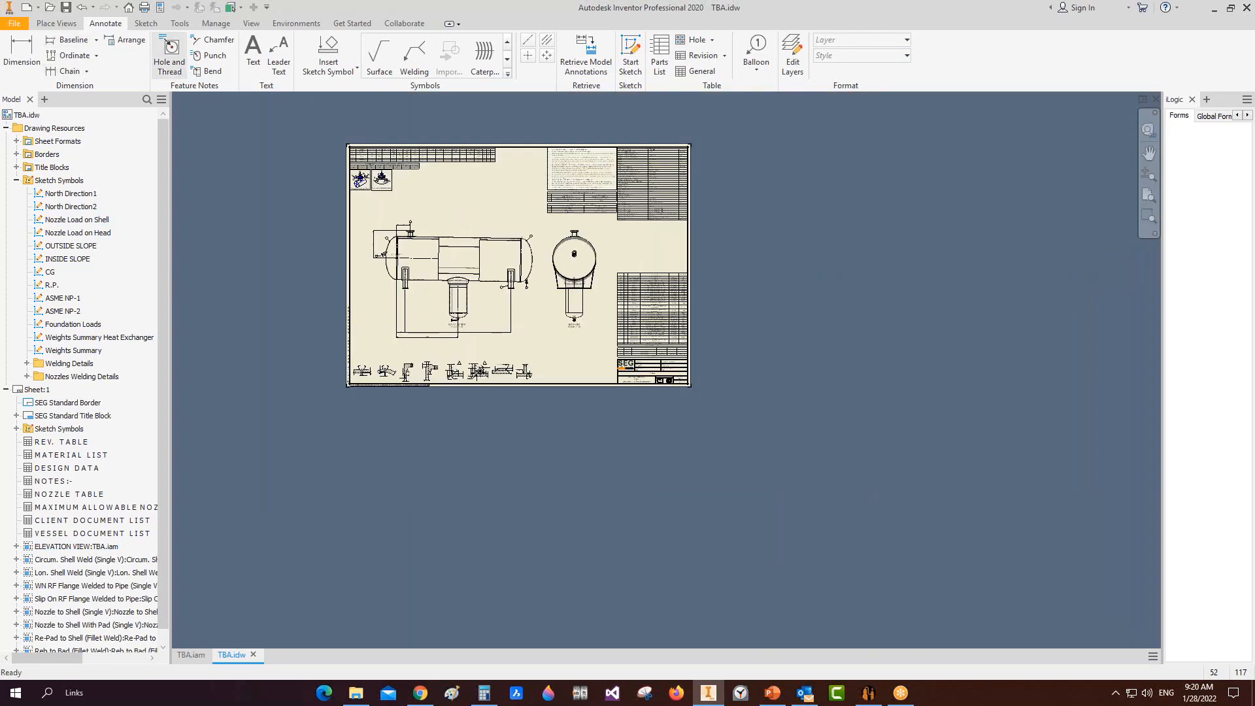
left_click(56, 23)
left_click(44, 53)
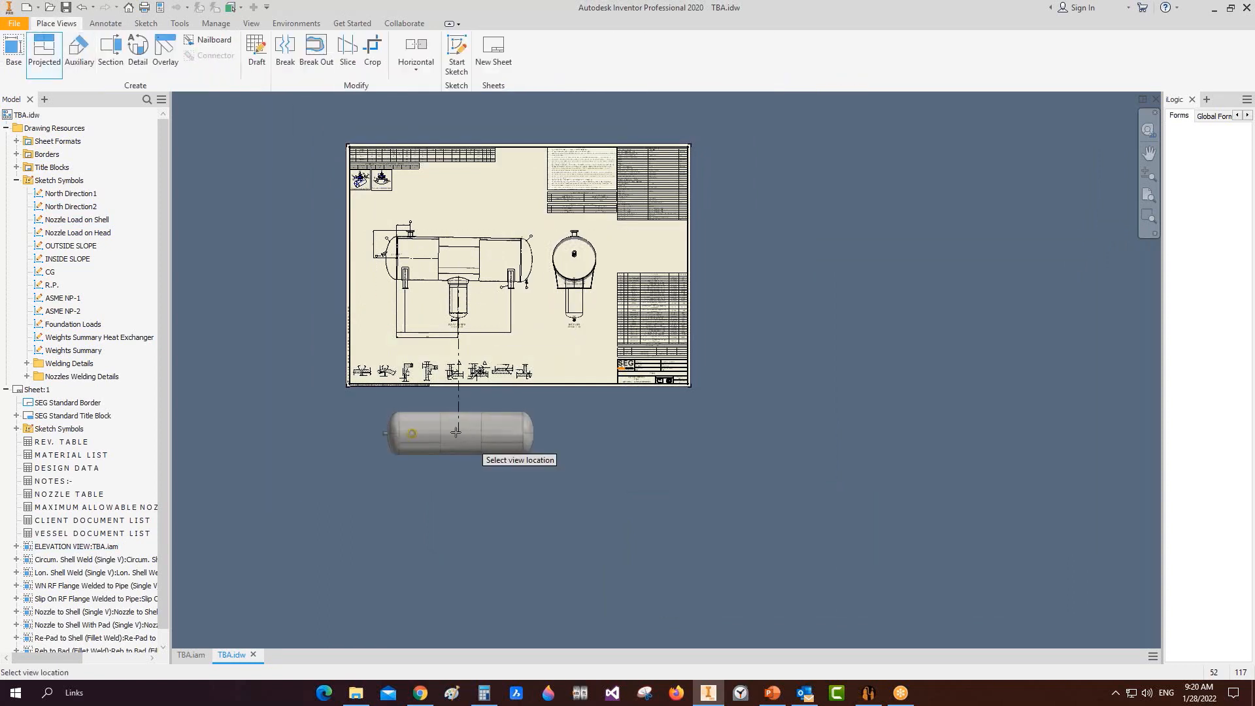
scroll(455, 432, "down", 3)
left_click(504, 428)
right_click(505, 428)
left_click(516, 426)
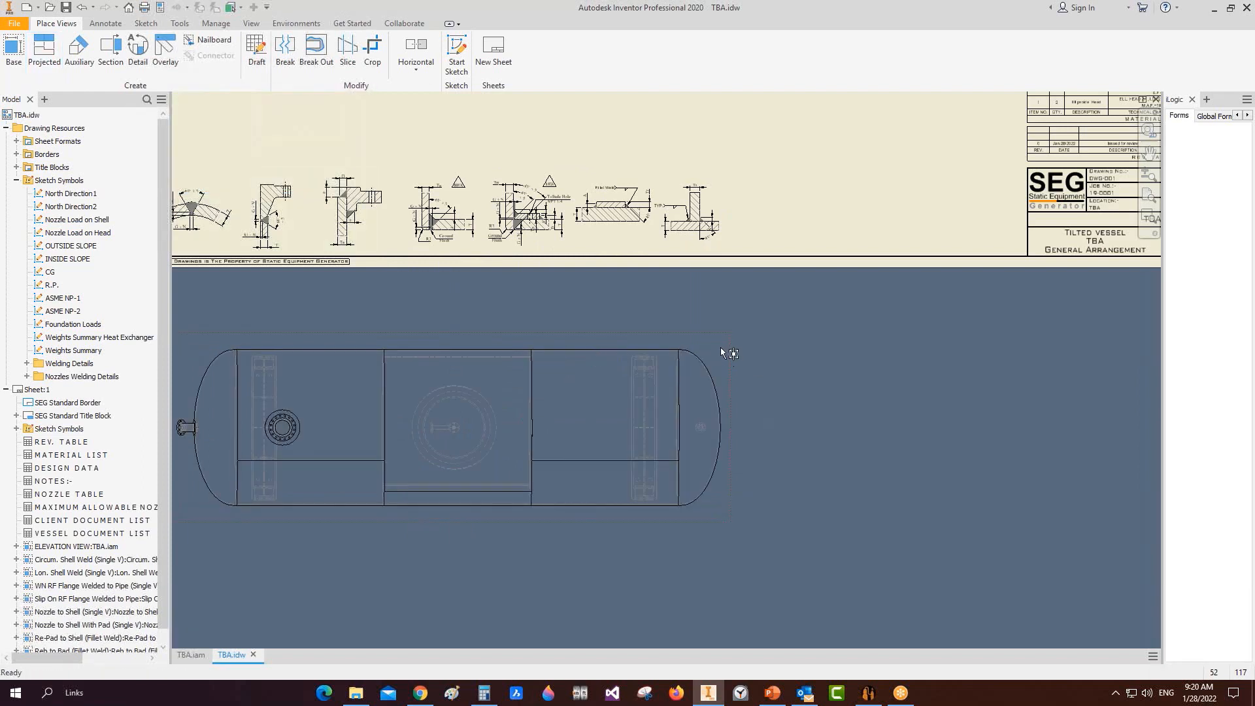
double_click(722, 352)
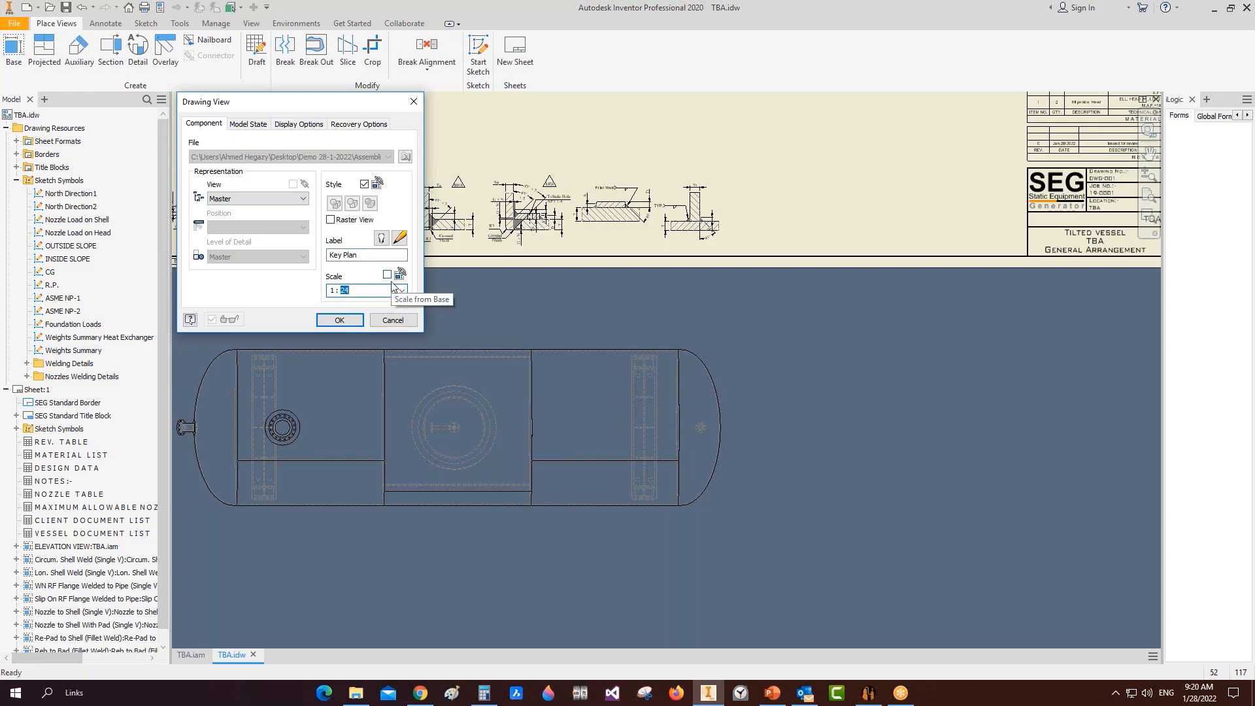
key("Return")
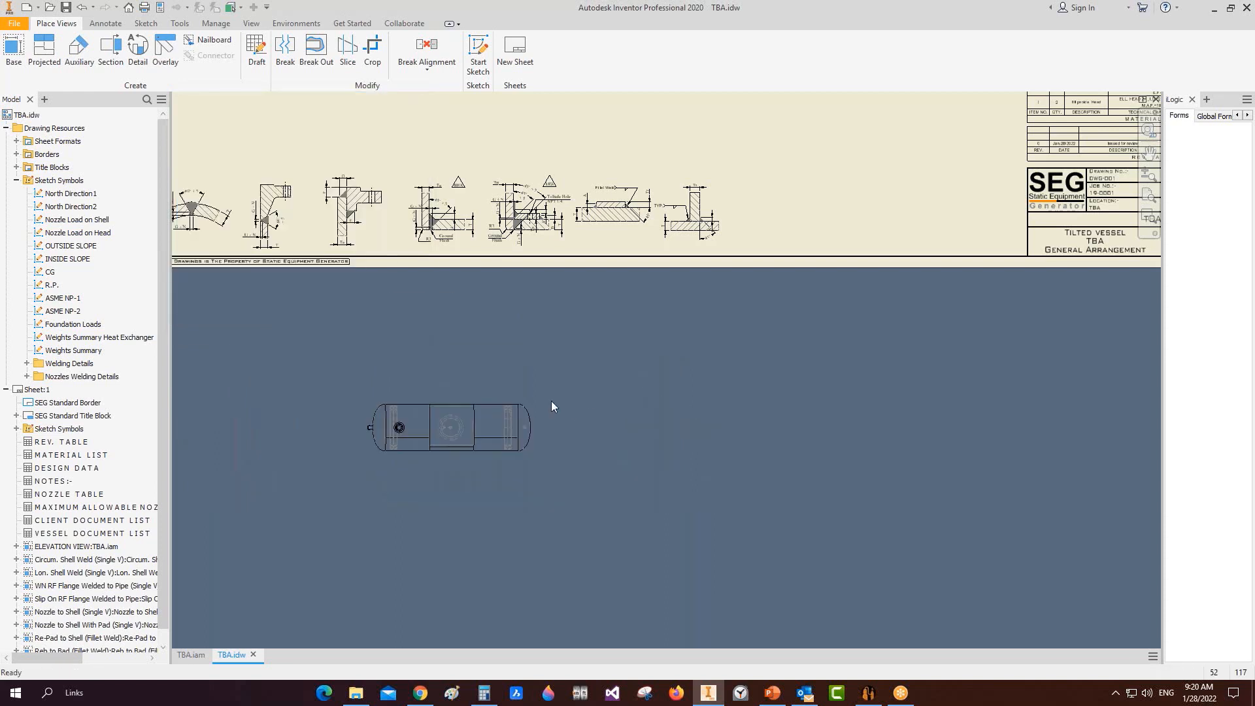
Step: Break the plan view's alignment and move it beside the title block
right_click(539, 401)
mouse_move(564, 442)
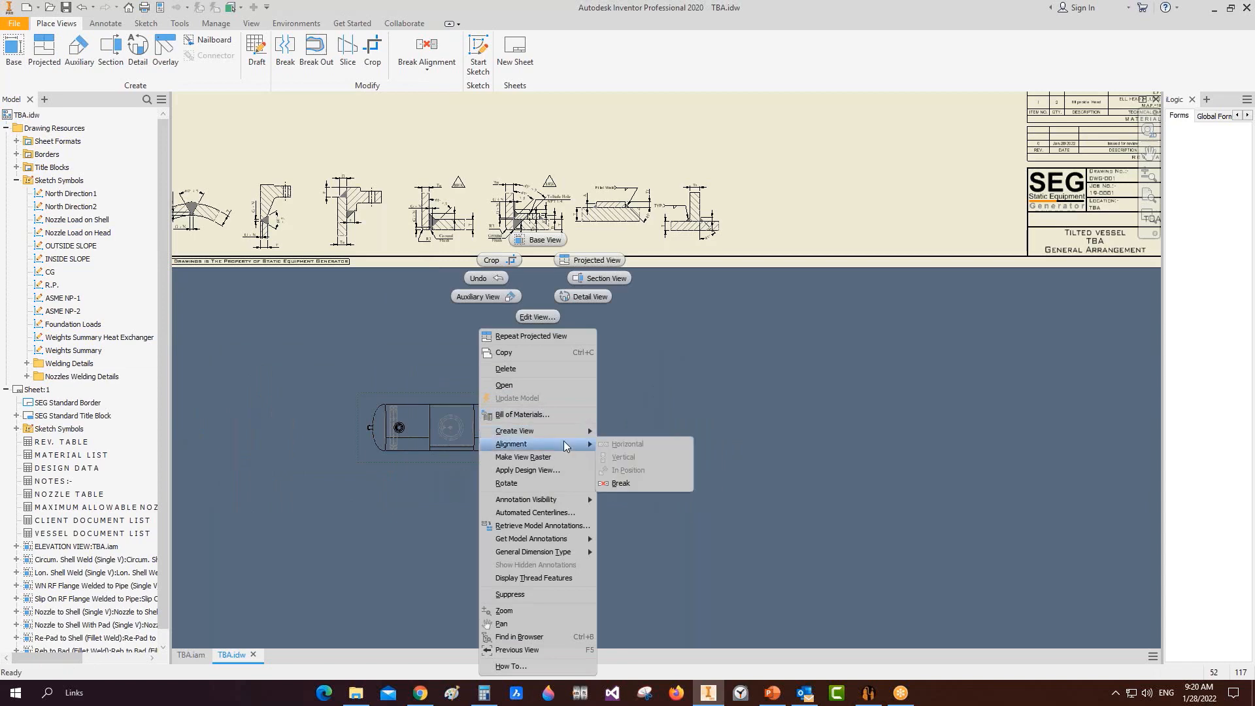
left_click(633, 483)
scroll(565, 437, "up", 5)
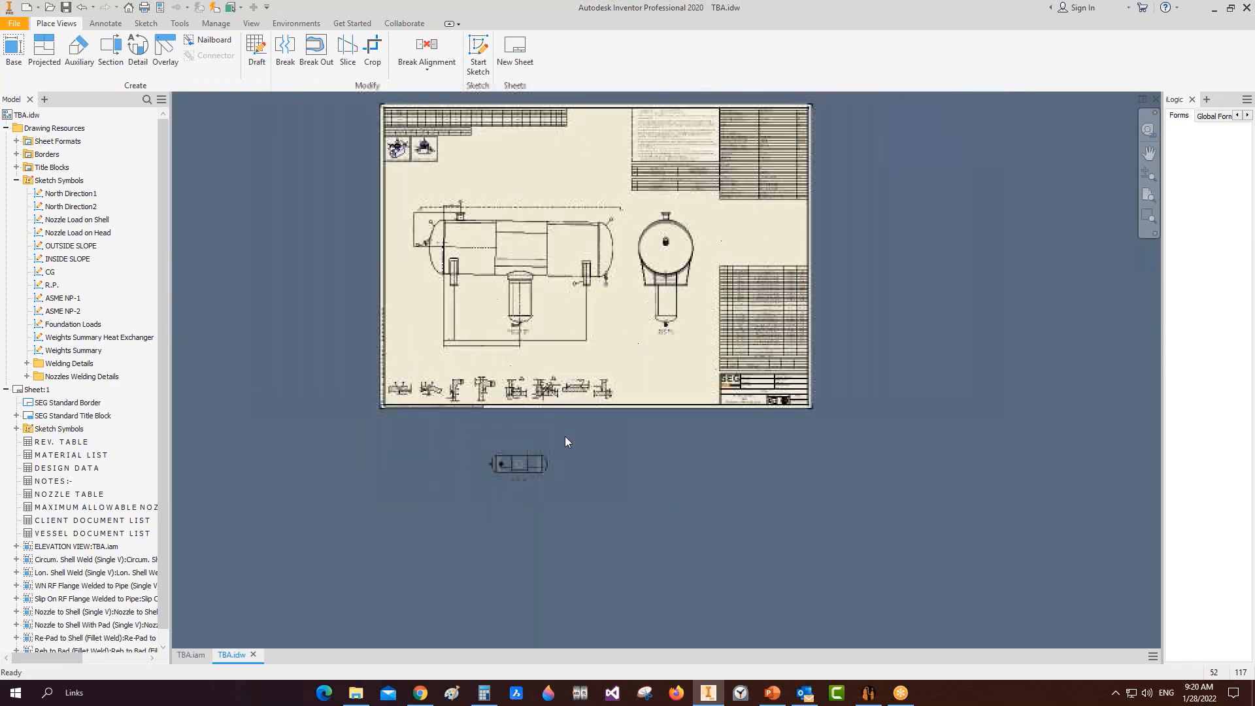
scroll(556, 451, "down", 3)
left_click(534, 481)
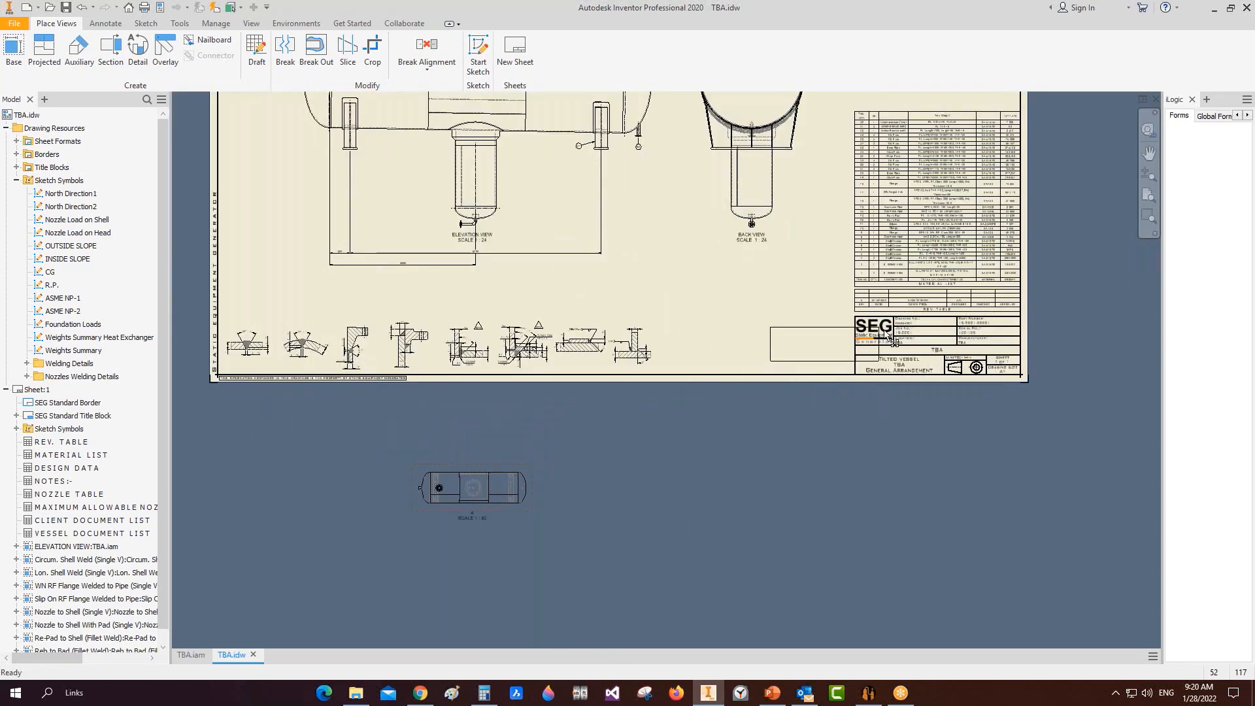
middle_click_drag(549, 251, 533, 528)
left_click_drag(477, 281, 477, 257)
scroll(722, 432, "down", 3)
scroll(722, 428, "down", 3)
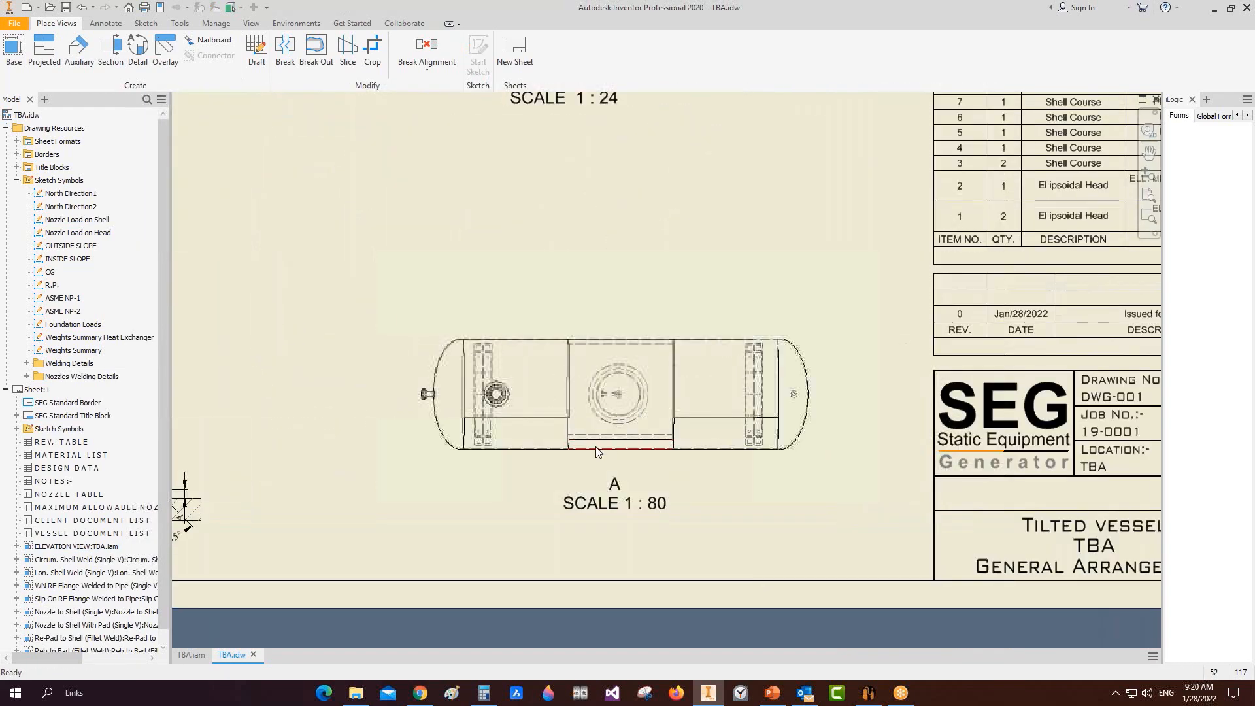
Step: Place the North Direction compass symbol at the vessel's left end
double_click(85, 204)
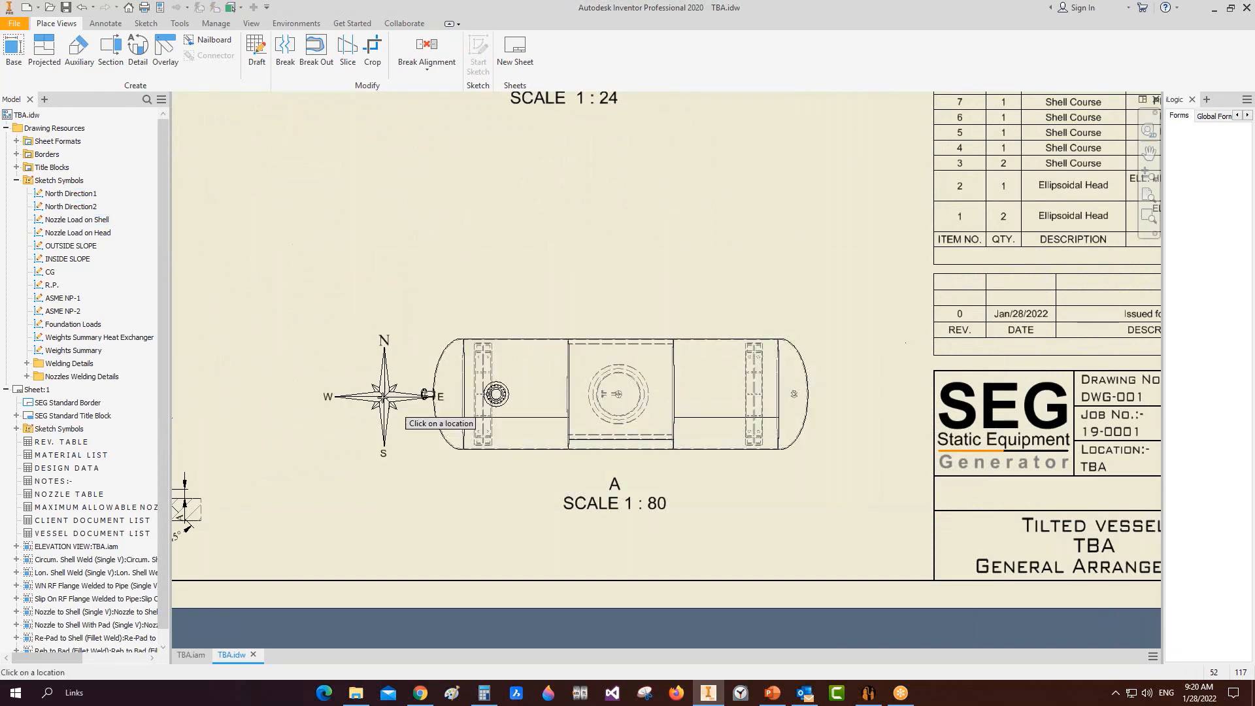
left_click(348, 390)
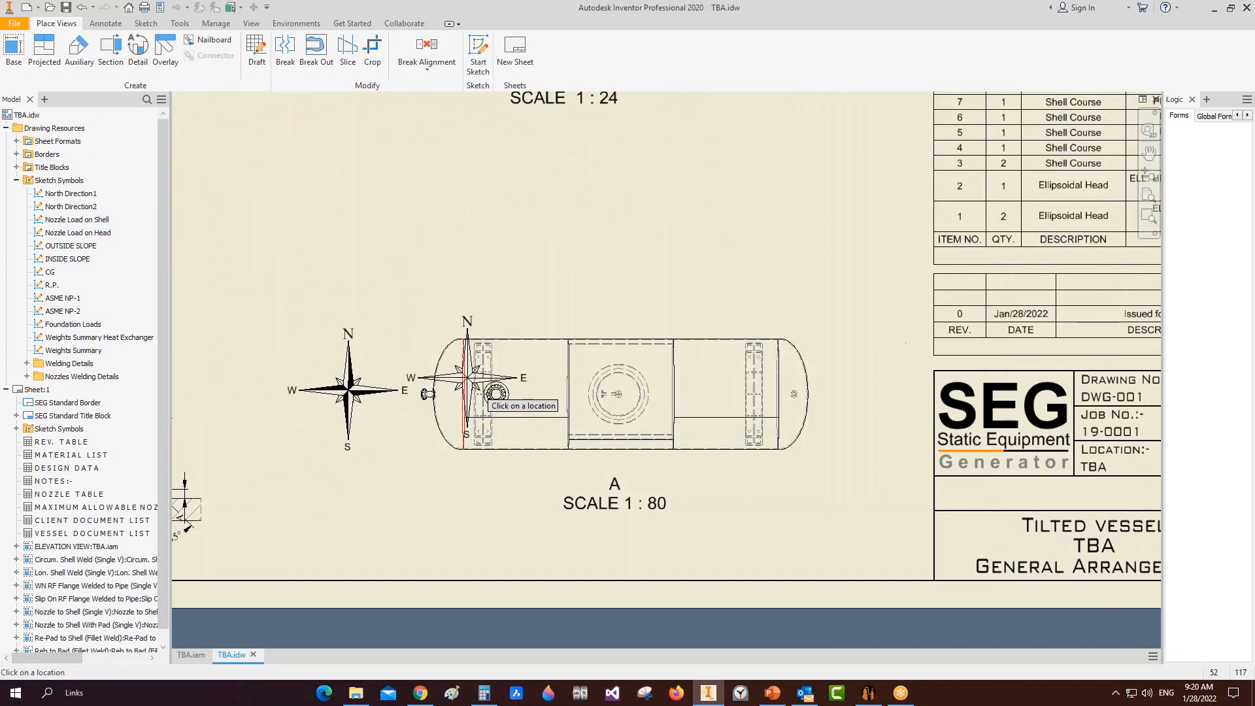
key("Escape")
Step: Tag the Left Saddle and Right Saddle with Nozzle Tag No. style balloons
left_click(98, 24)
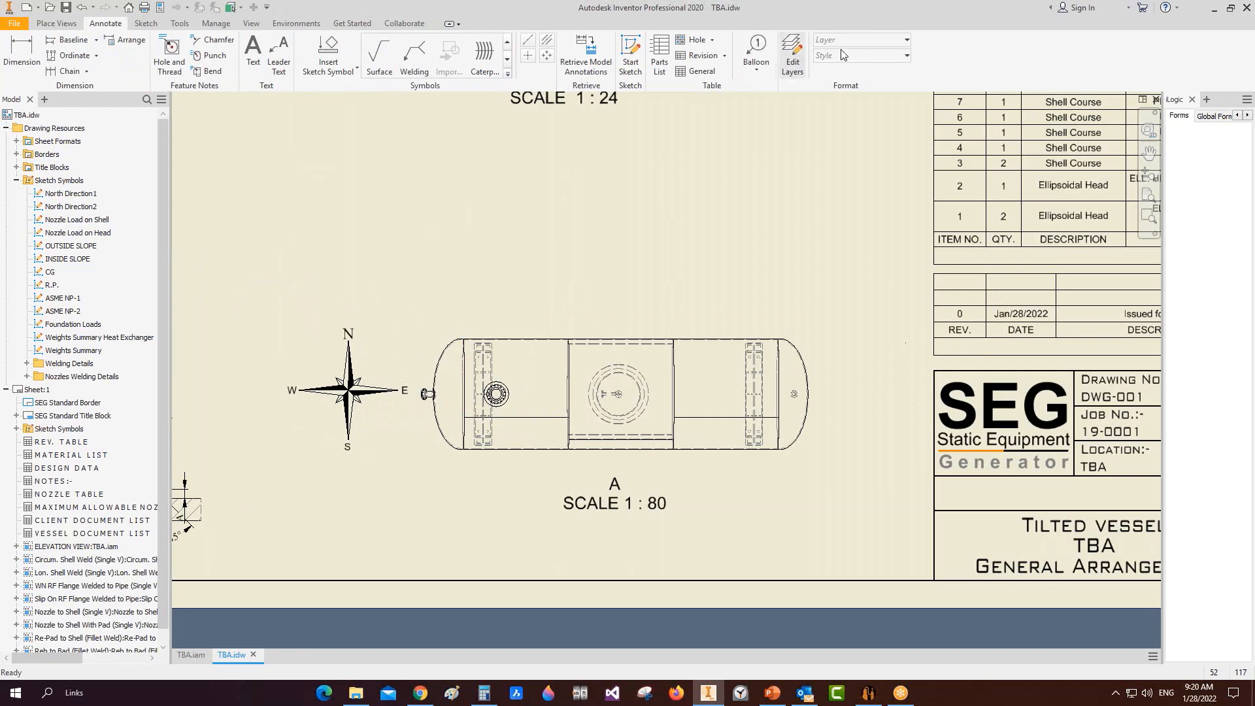
left_click(862, 56)
left_click(870, 152)
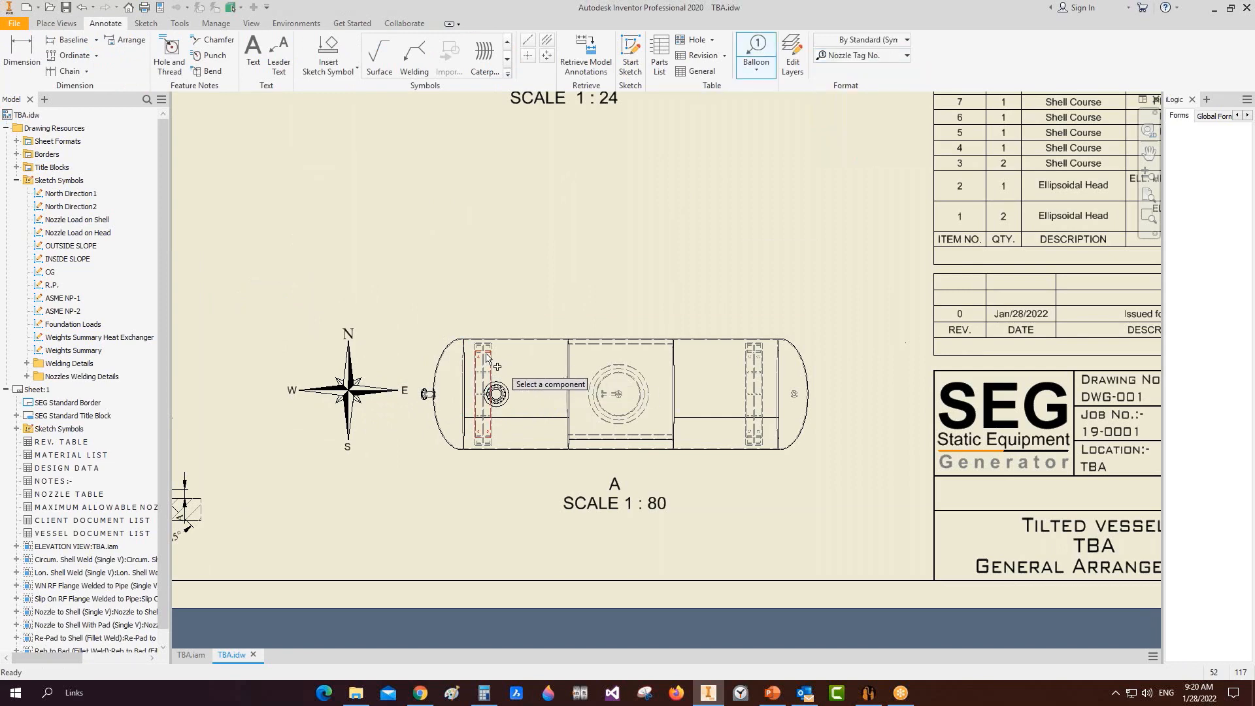
scroll(485, 350, "up", 5)
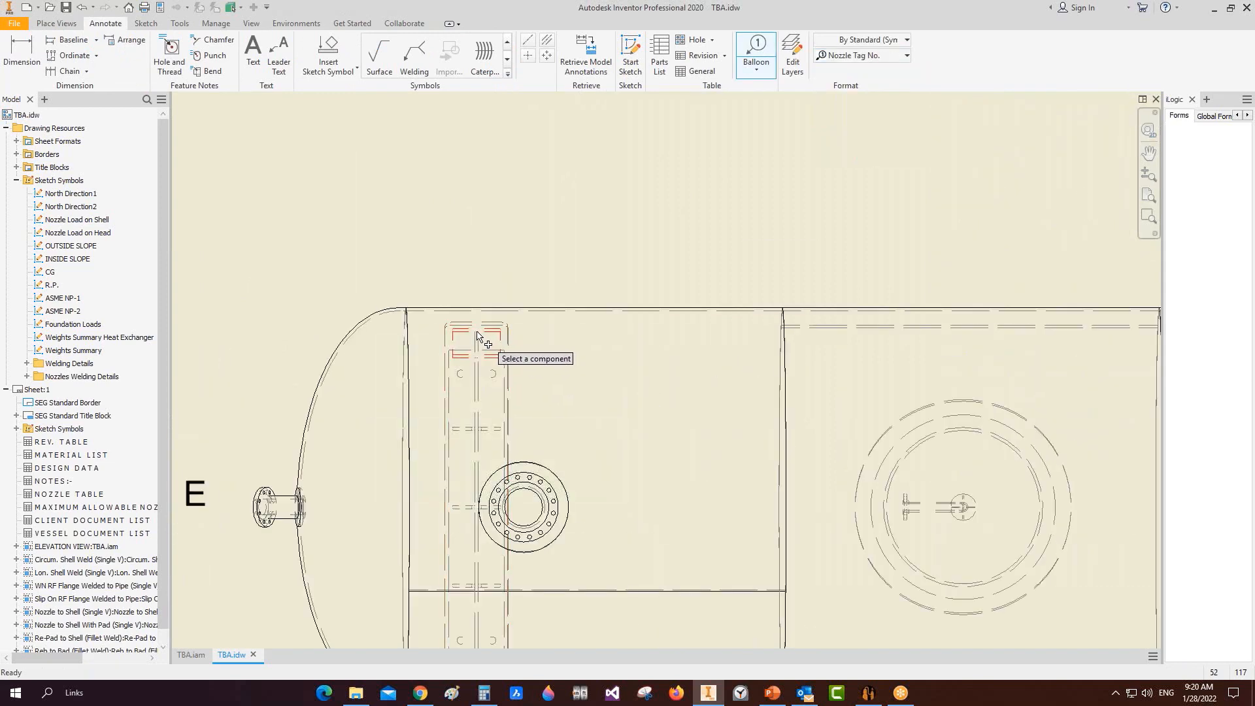
left_click(477, 337)
scroll(479, 330, "down", 5)
right_click(480, 243)
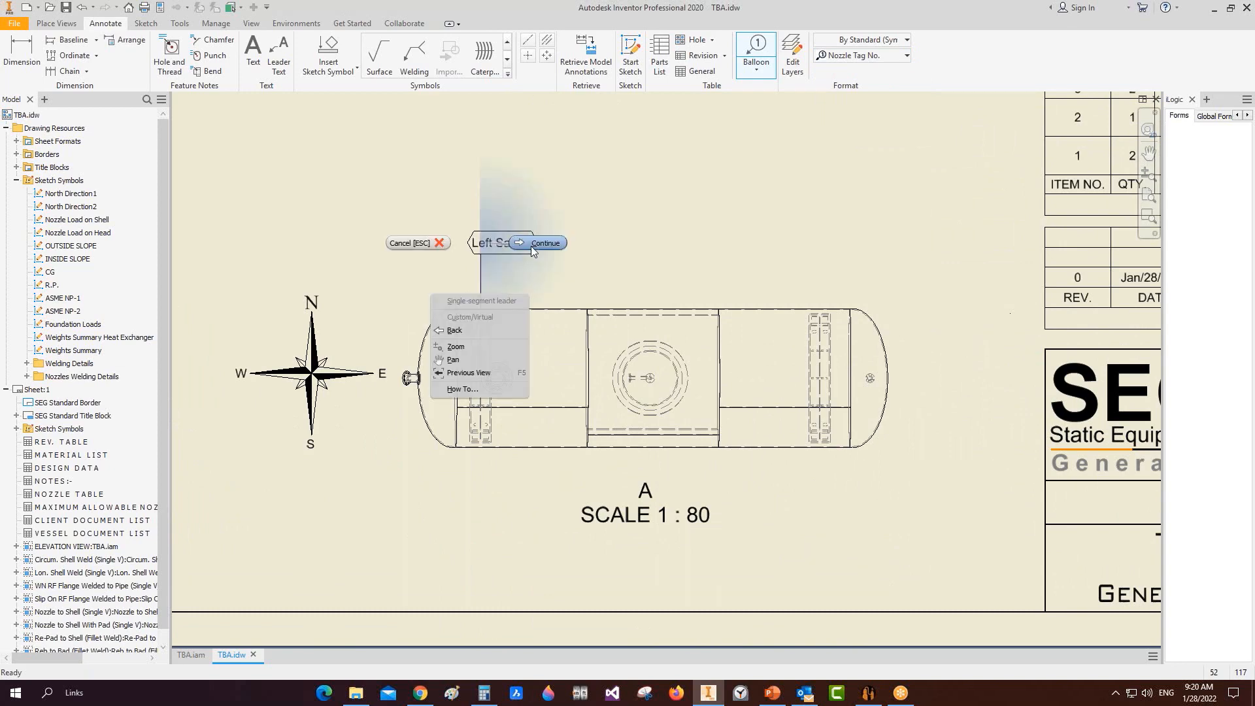
left_click(540, 242)
scroll(813, 310, "up", 5)
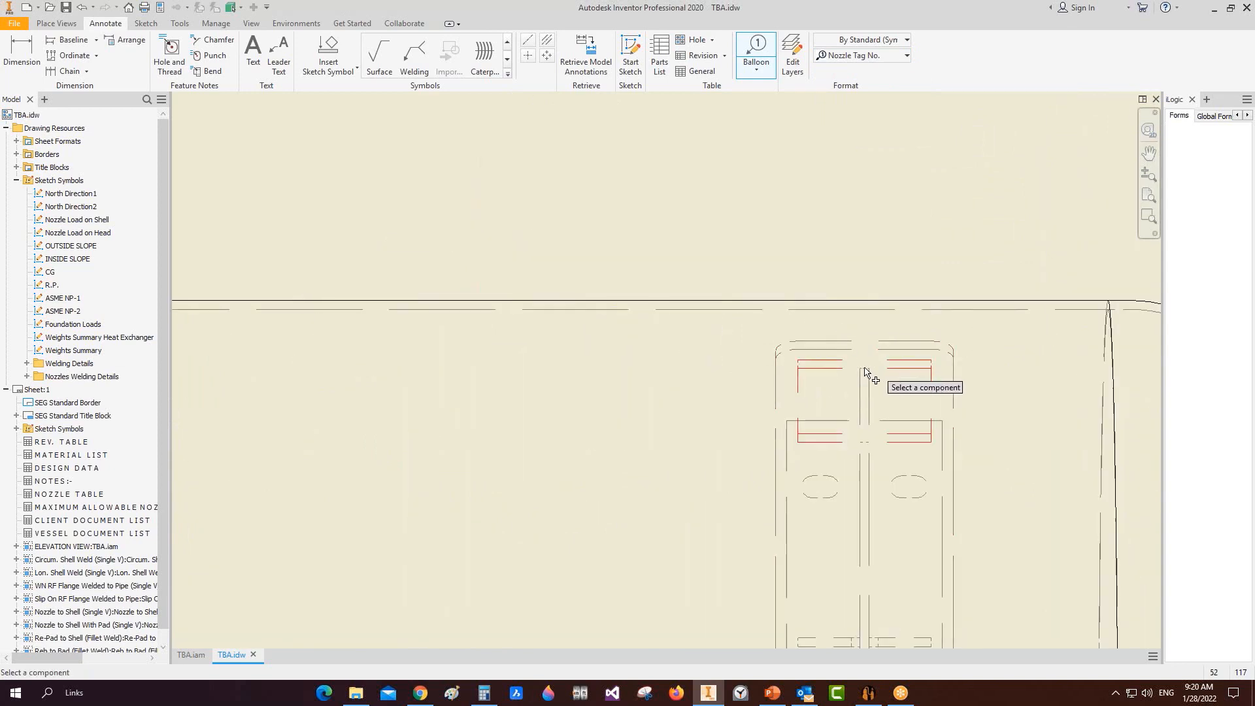
left_click(867, 376)
scroll(868, 314, "up", 3)
scroll(868, 247, "down", 4)
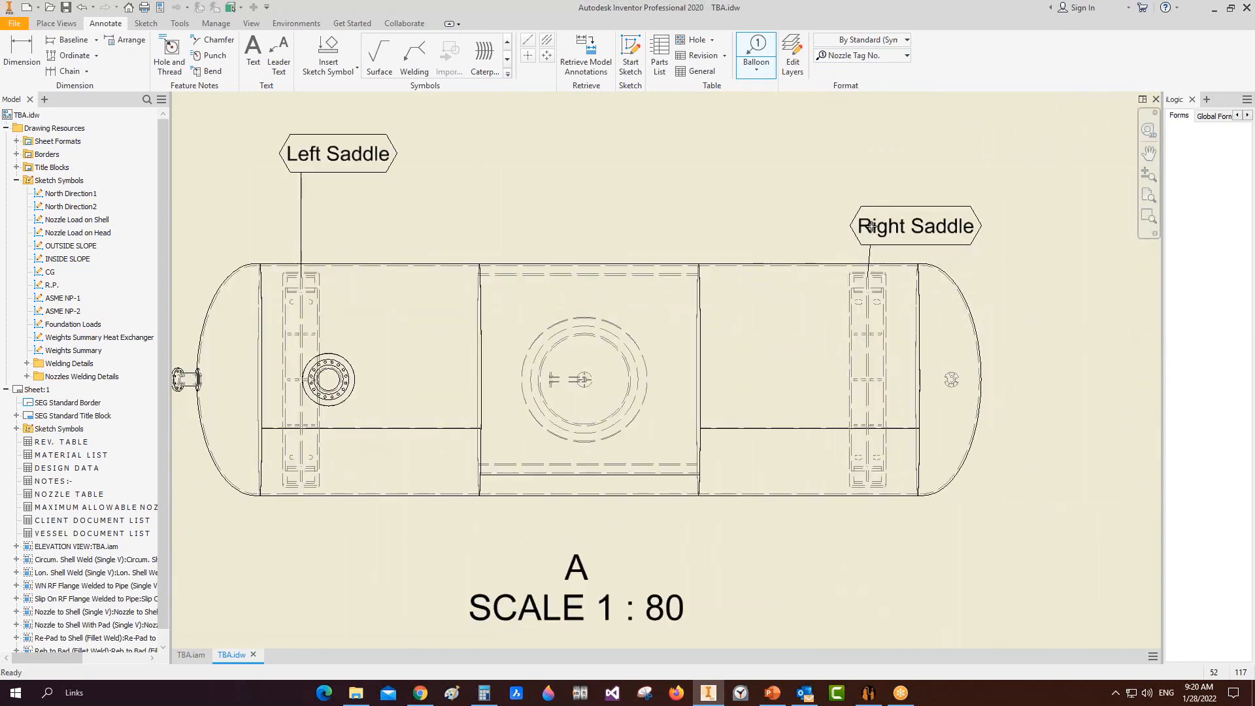
scroll(789, 267, "up", 1)
right_click(880, 216)
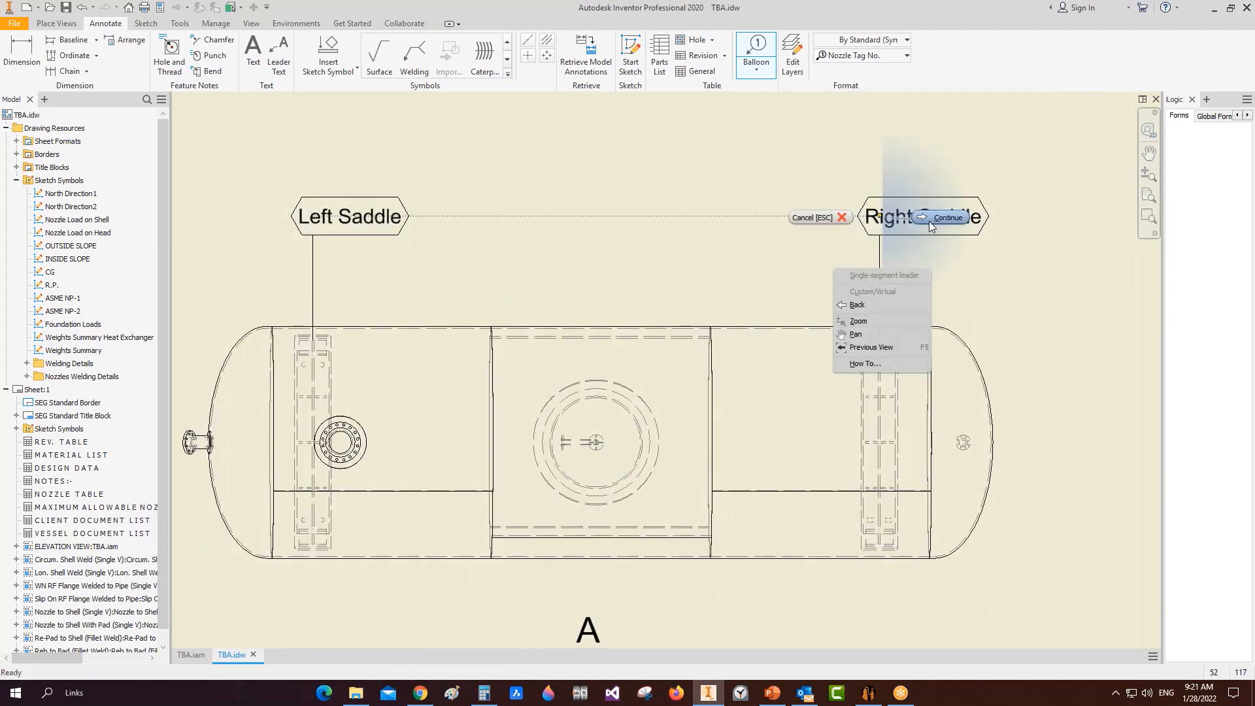
left_click(930, 220)
Step: Add Nozzle Tag No. balloons N1, N4 and N3 to the nozzles
left_click(759, 51)
left_click(834, 57)
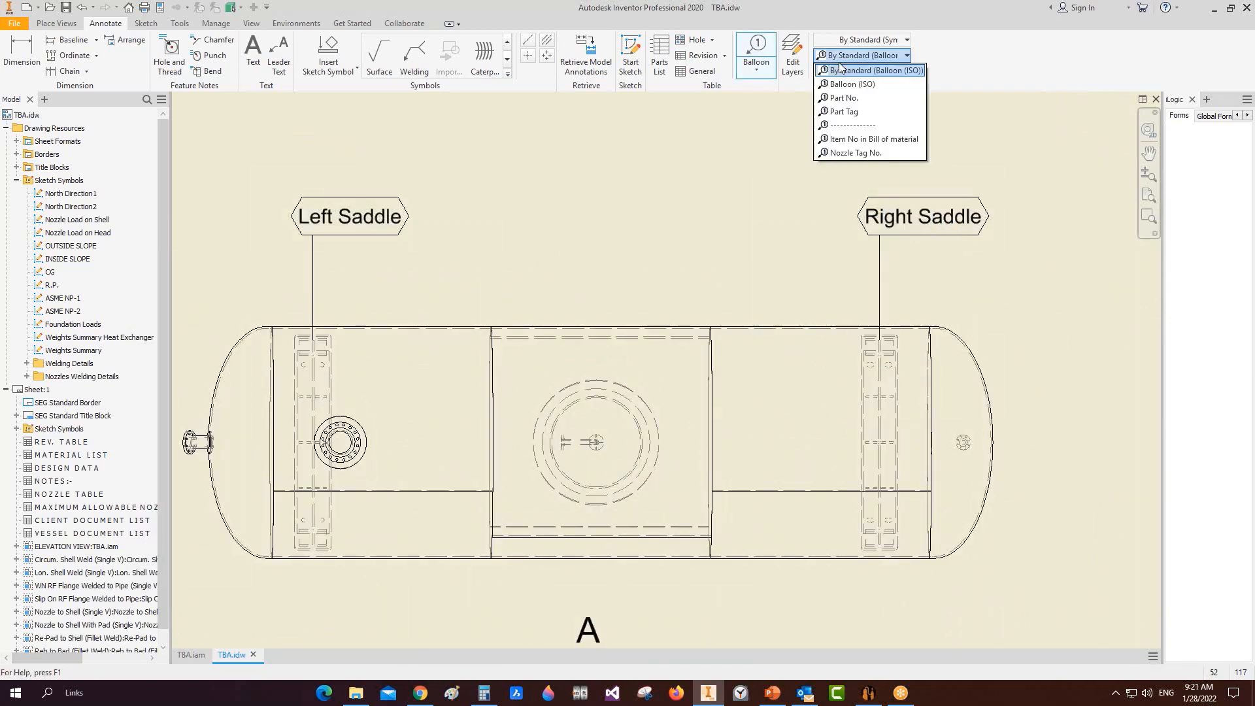
left_click(868, 155)
scroll(337, 441, "up", 2)
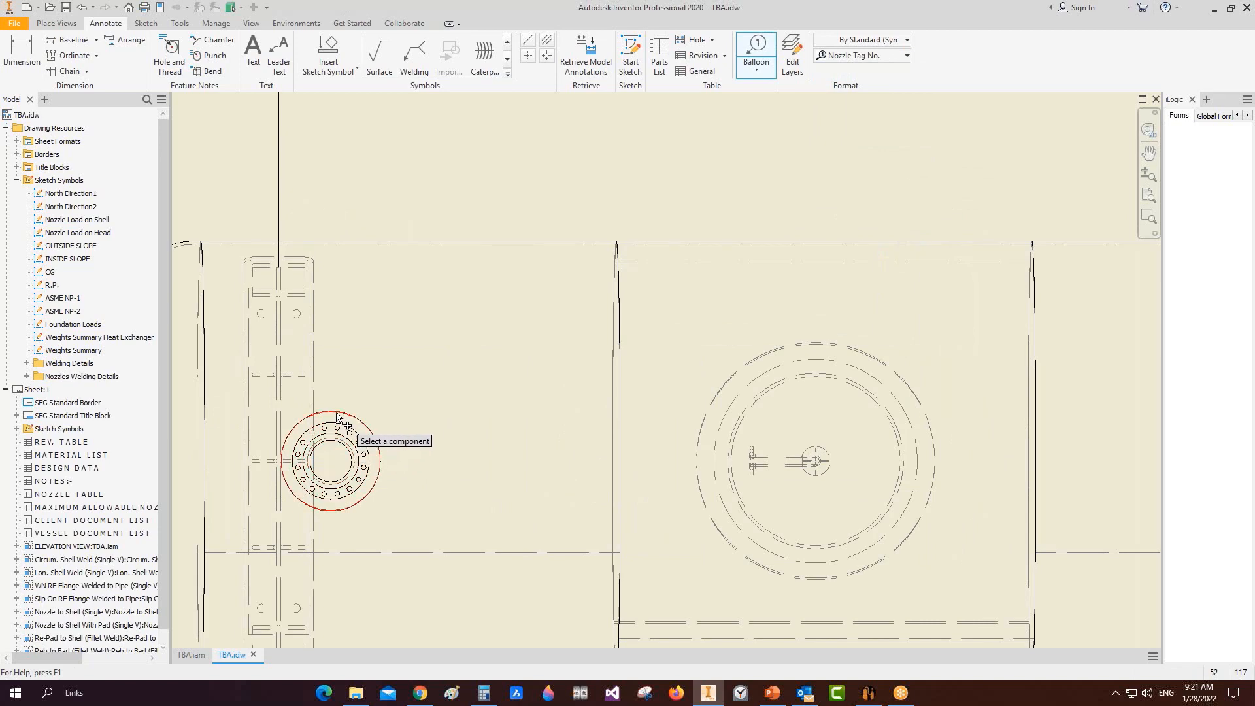
left_click(333, 436)
scroll(330, 353, "down", 3)
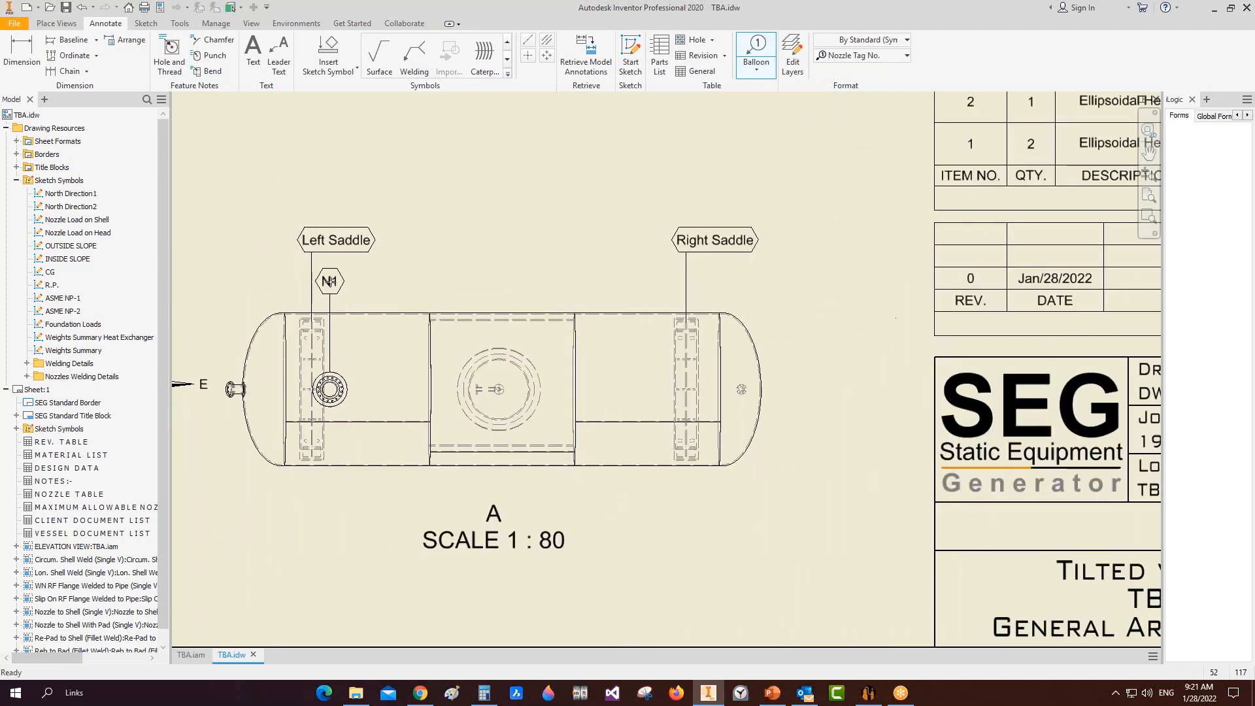
left_click(330, 279)
right_click(807, 392)
left_click(860, 392)
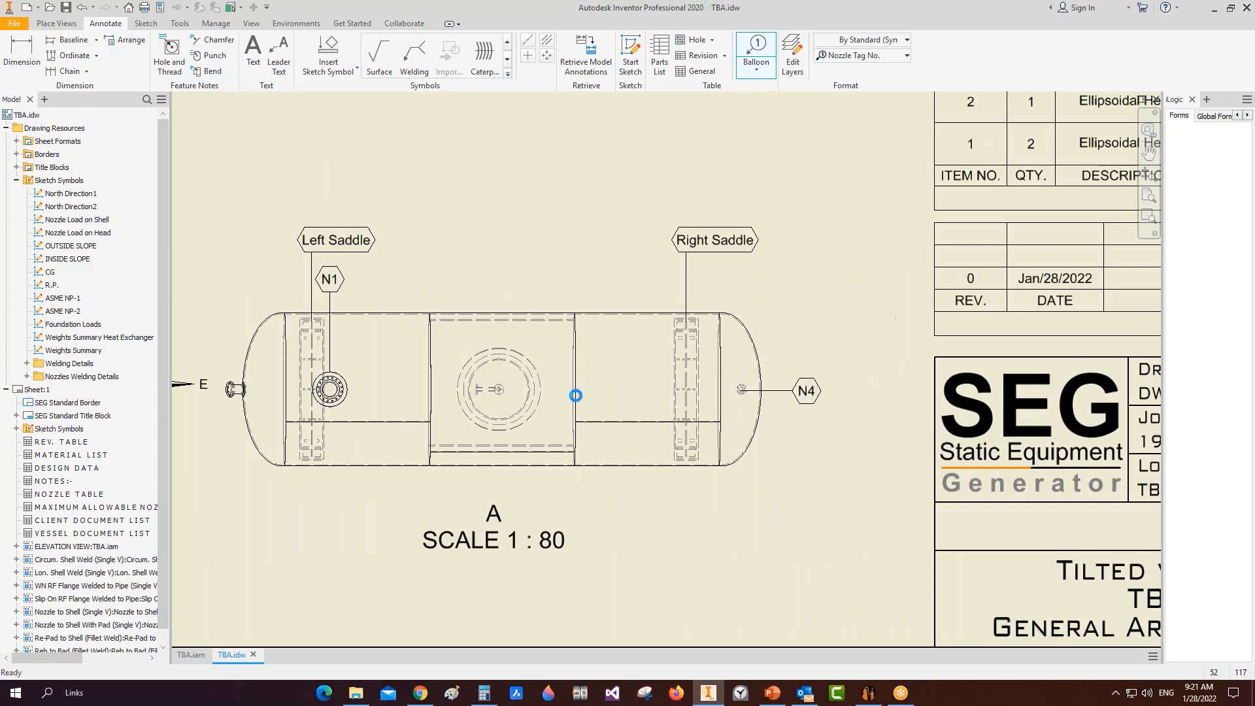
scroll(283, 390, "up", 3)
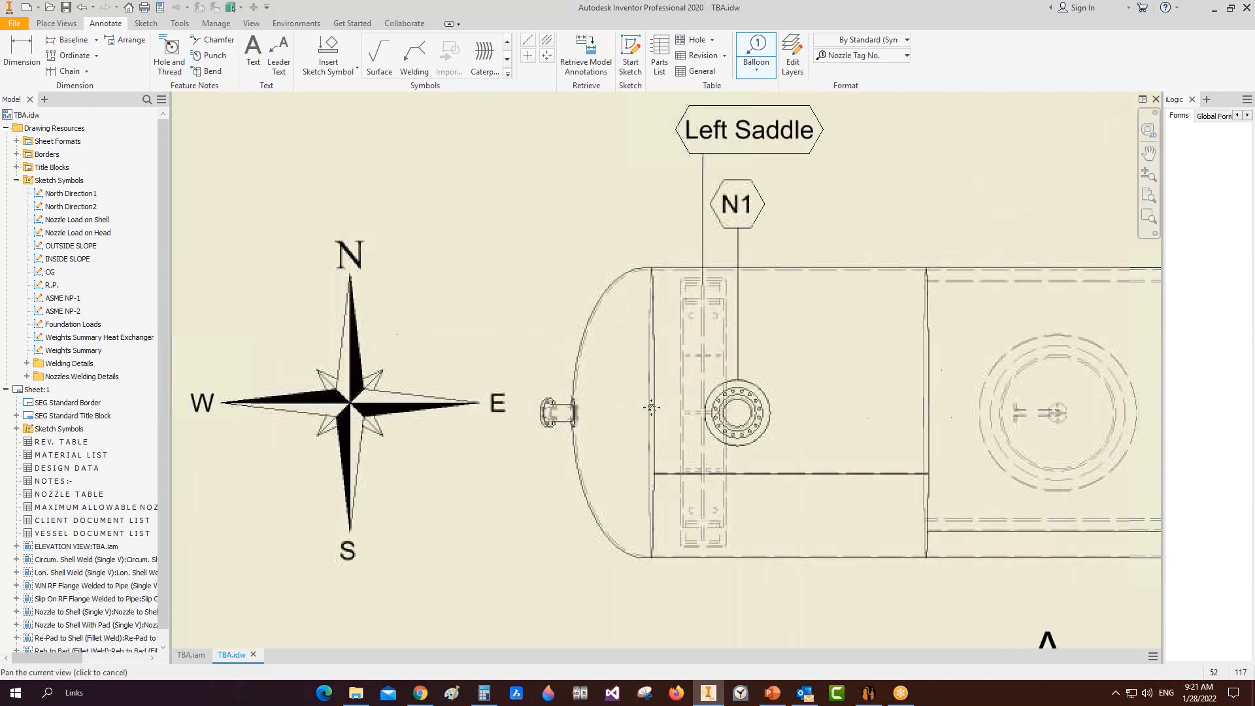
left_click(557, 412)
right_click(457, 410)
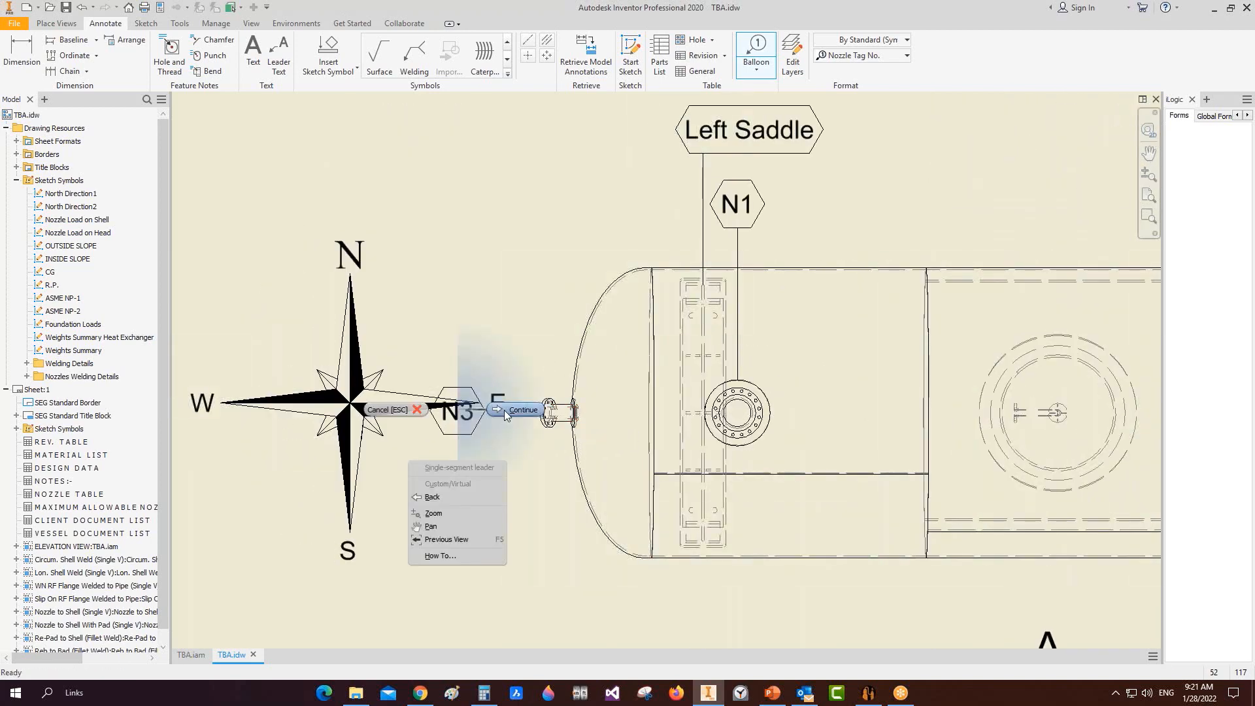
left_click(520, 411)
key("Escape")
Step: Move the compass symbol below the vessel and bring the elevation view into sight
scroll(431, 400, "down", 4)
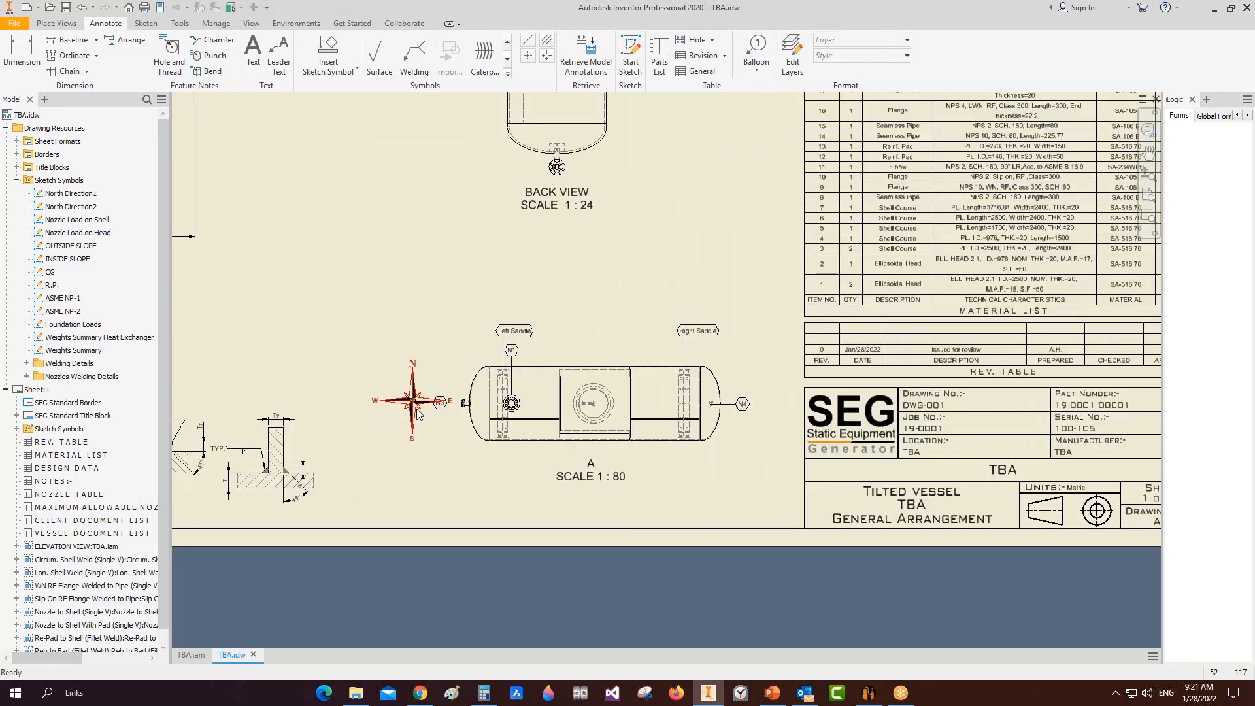
left_click_drag(416, 406, 453, 470)
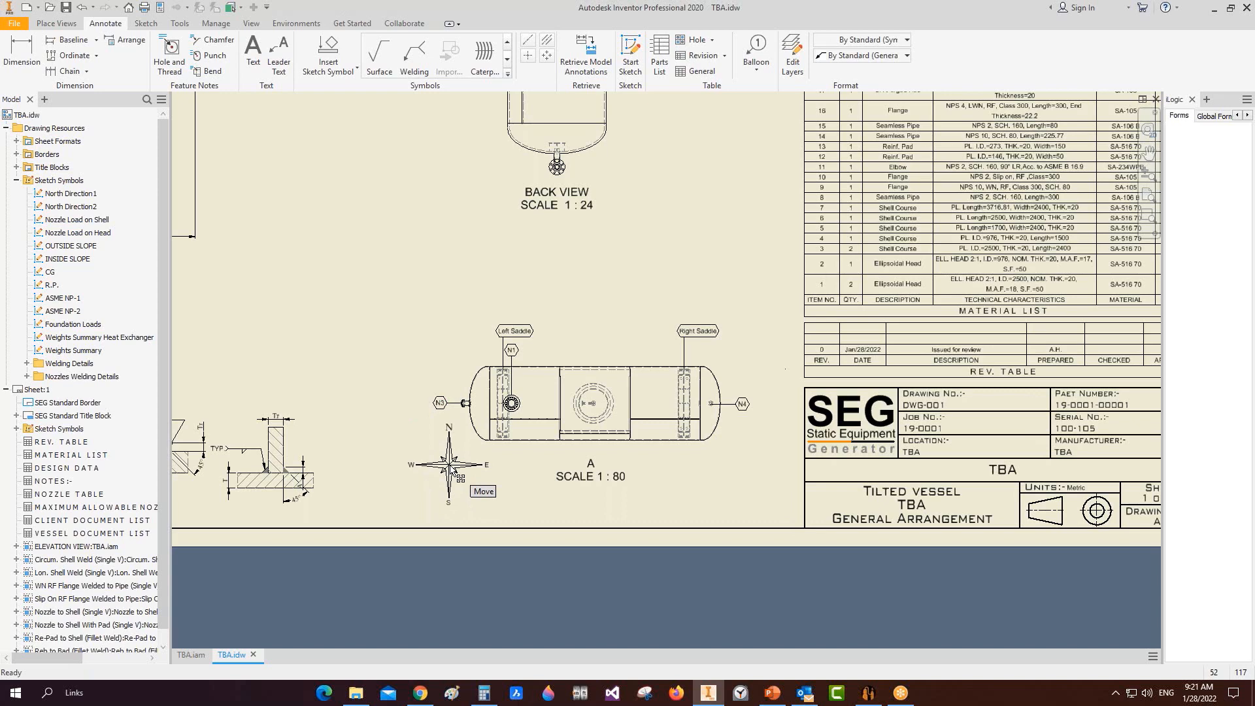
scroll(469, 339, "down", 3)
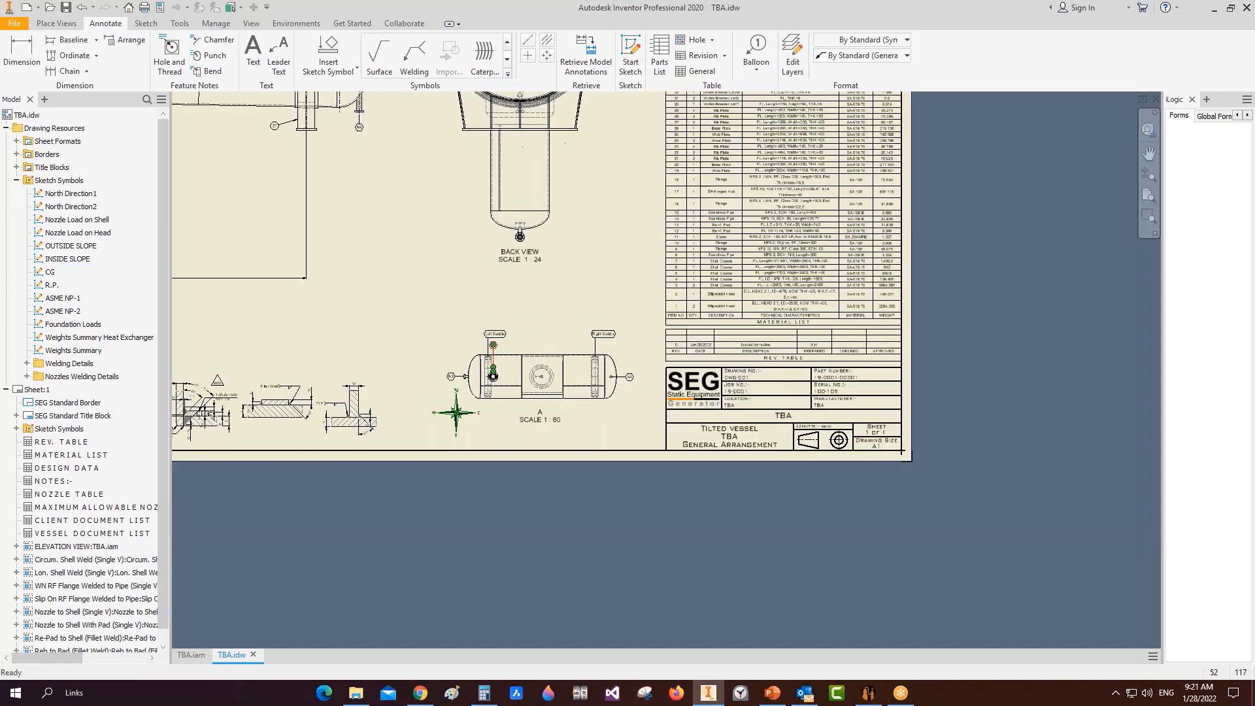
mouse_move(358, 280)
middle_mouse_down()
mouse_move(743, 431)
mouse_move(785, 475)
middle_mouse_up()
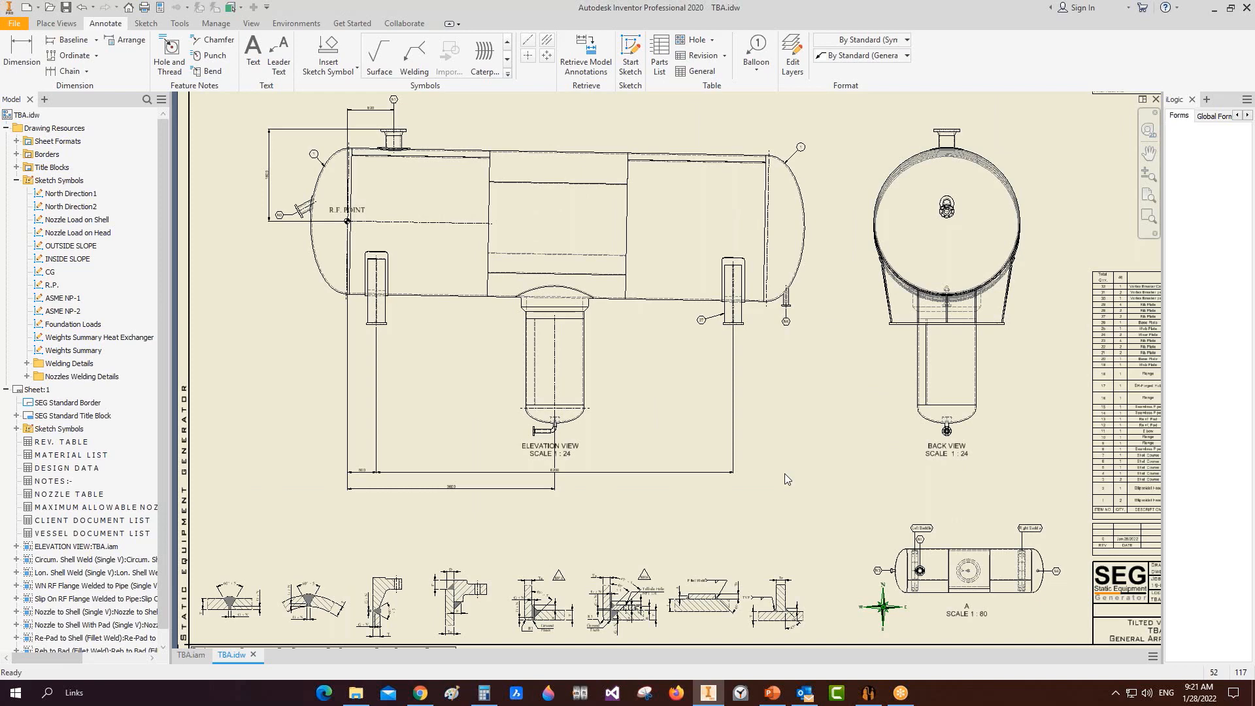
Step: From the TBA.iam vessel assembly, open the Sump Nozzle assembly and its part
scroll(560, 286, "up", 5)
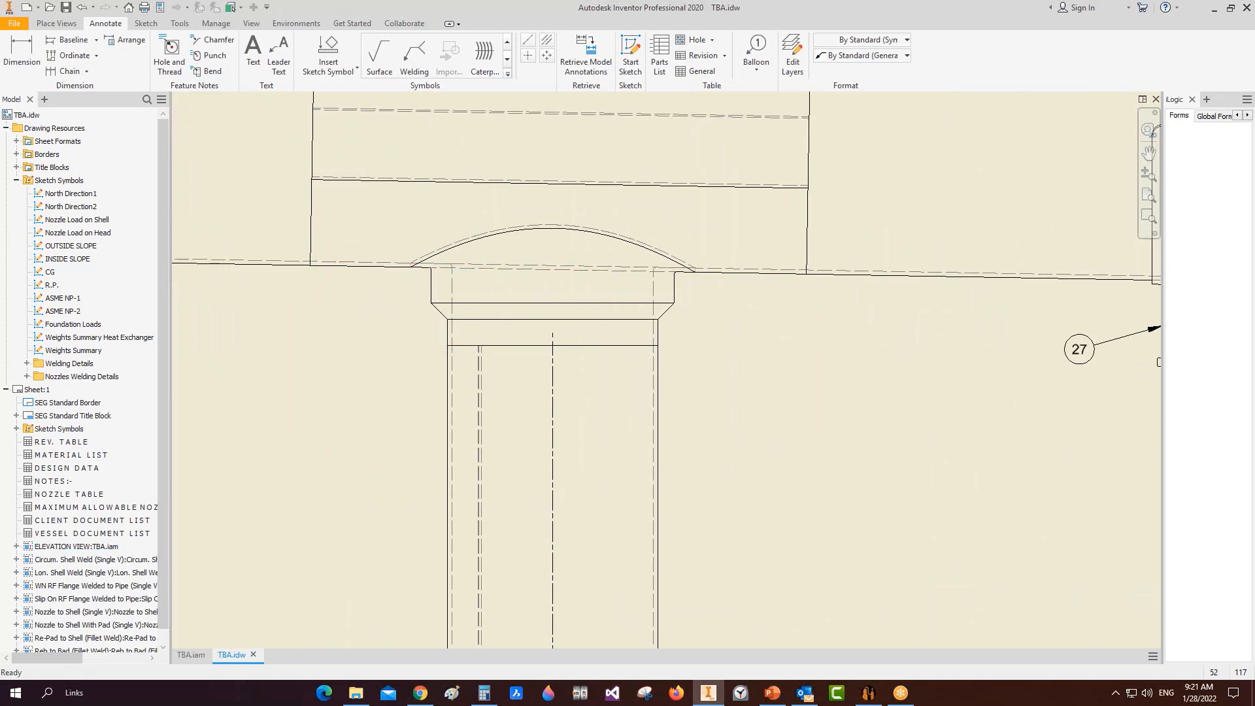
left_click(200, 654)
right_click(710, 402)
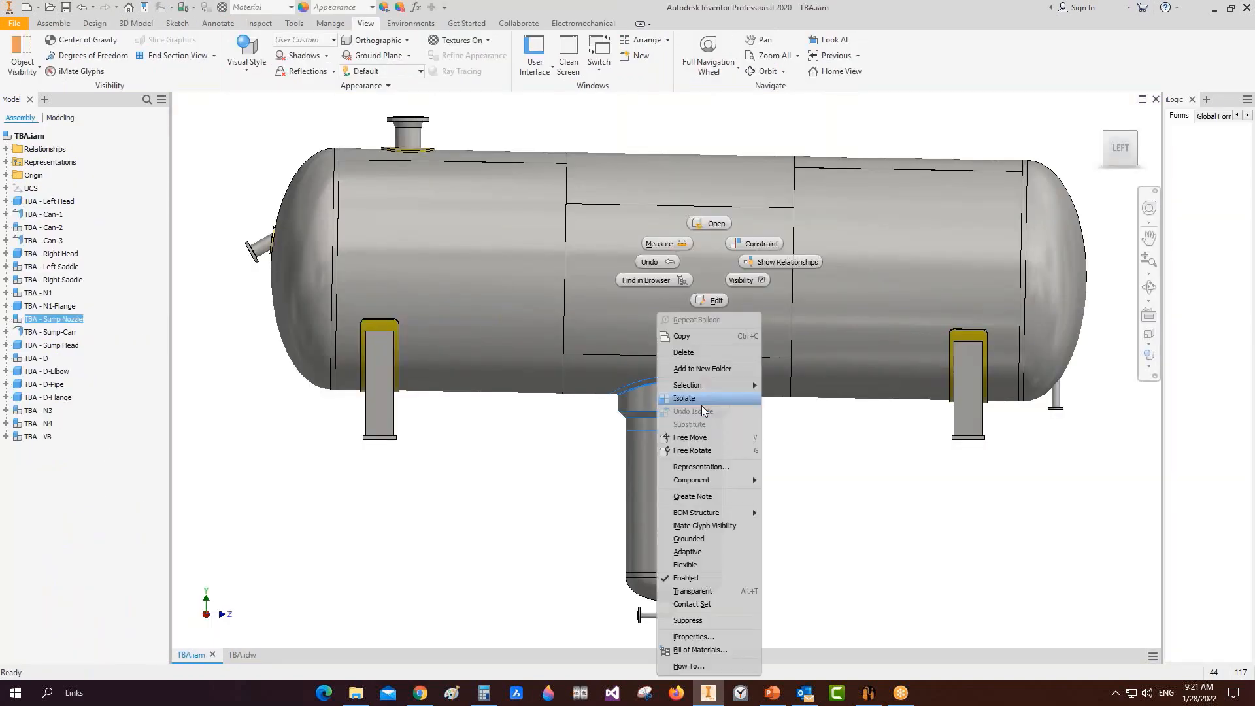
left_click(710, 223)
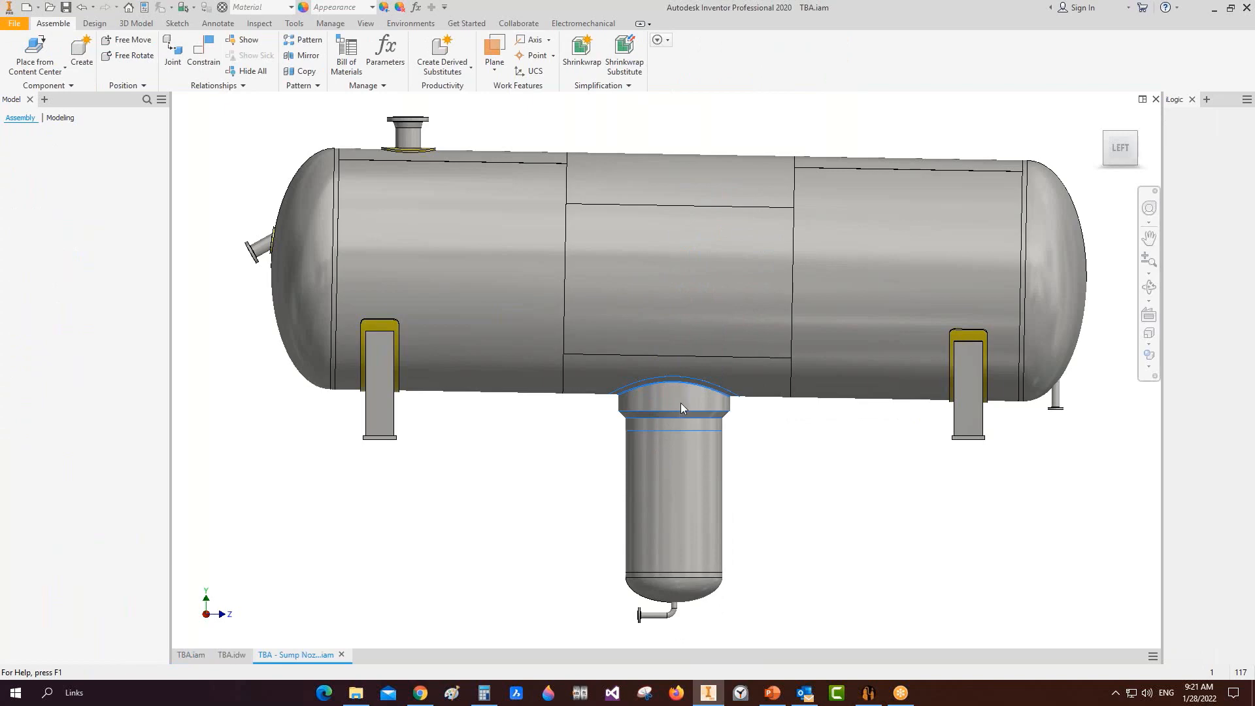
right_click(722, 467)
left_click(725, 433)
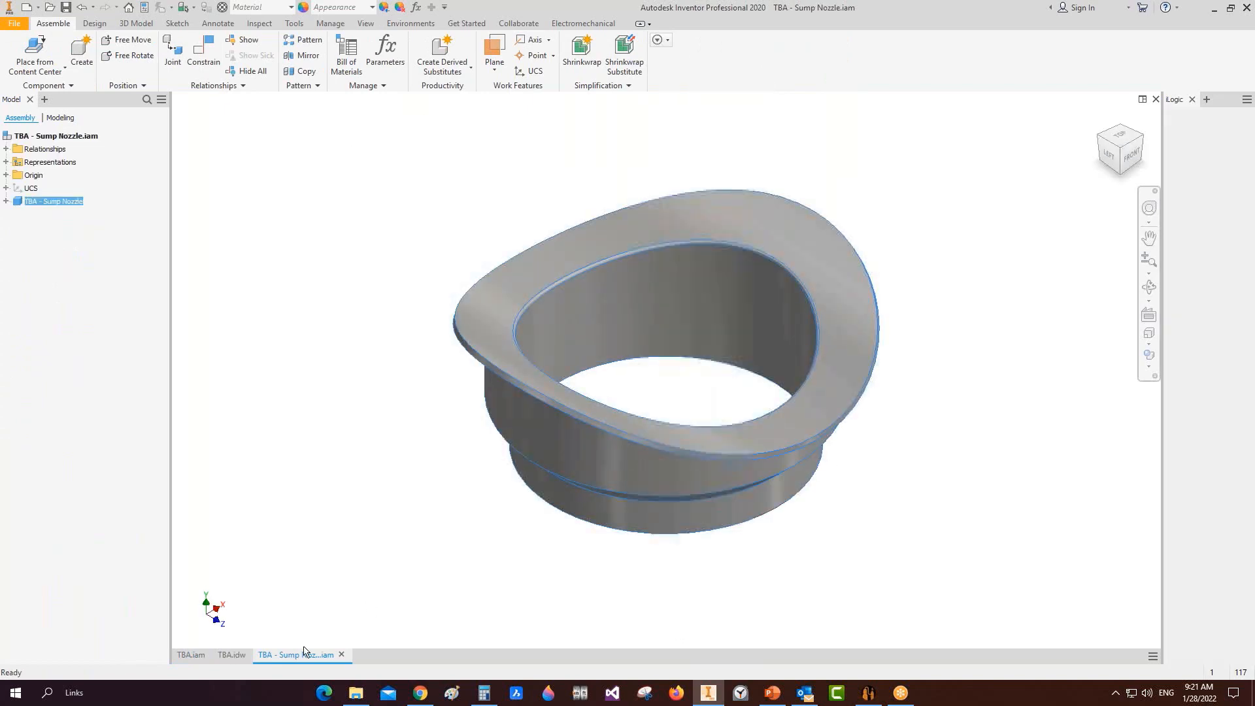
Step: Back in TBA.idw, start placing a new base view
left_click(235, 655)
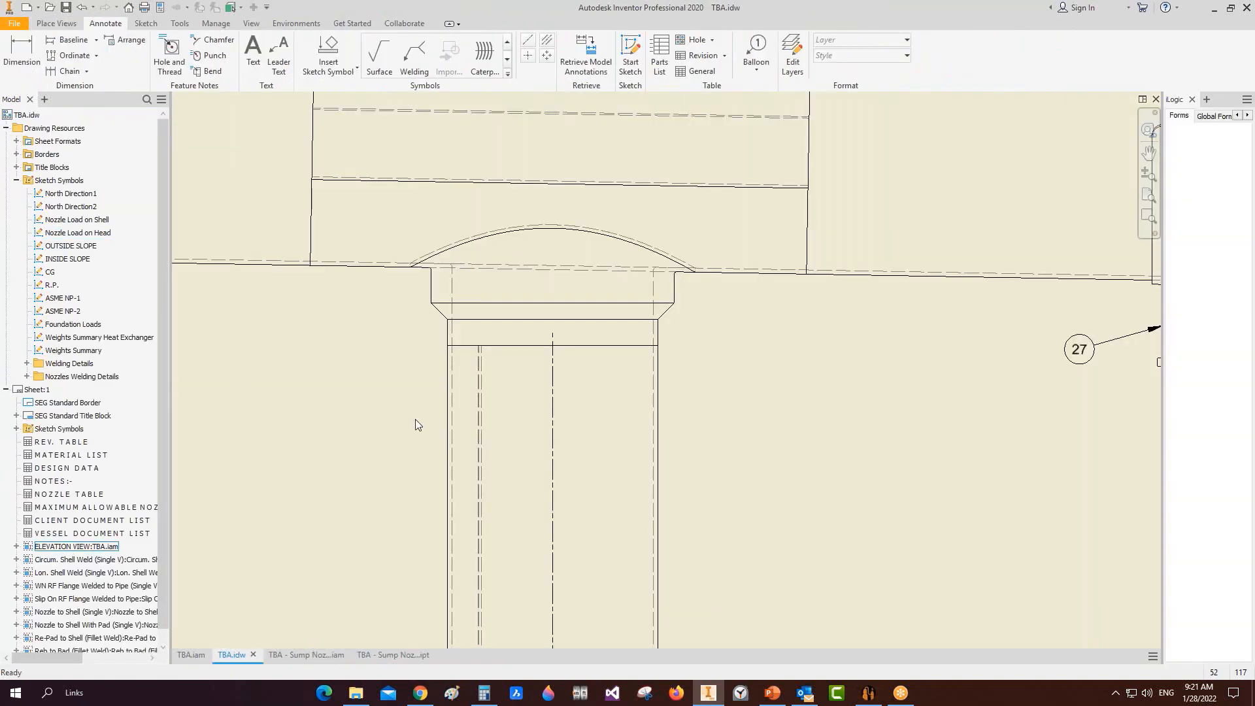
scroll(416, 424, "down", 8)
scroll(497, 173, "up", 5)
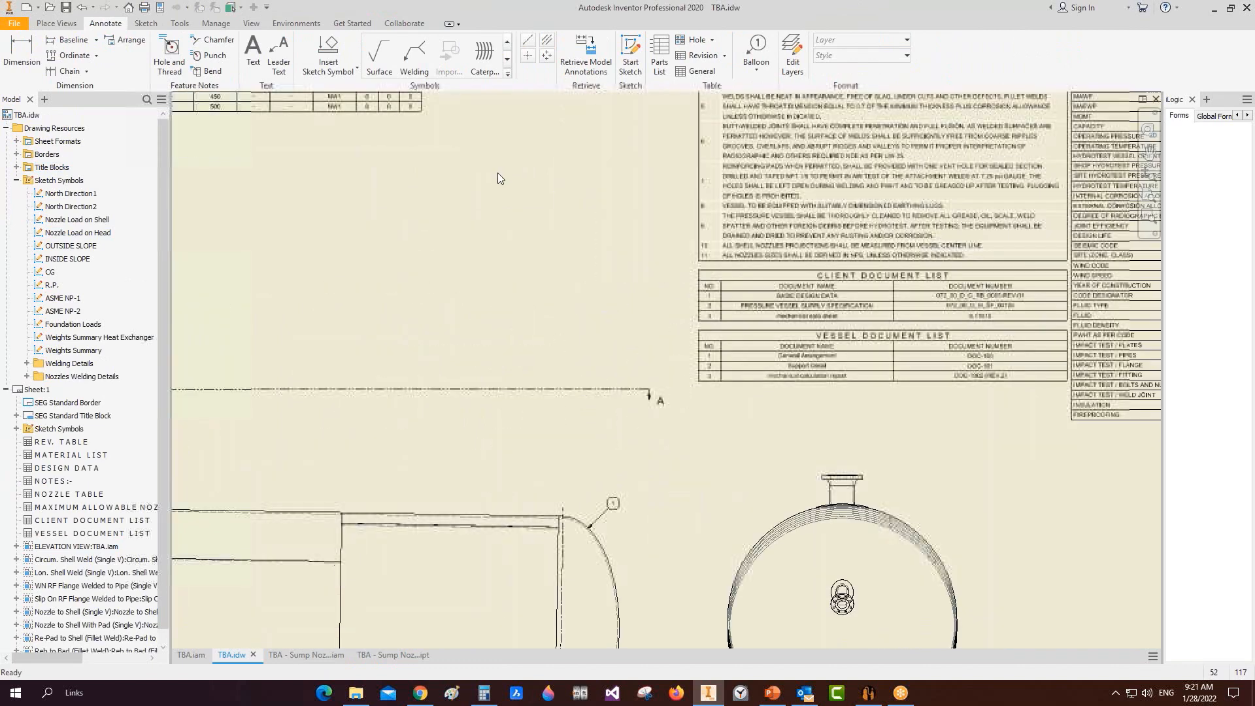
left_click(57, 23)
key("b")
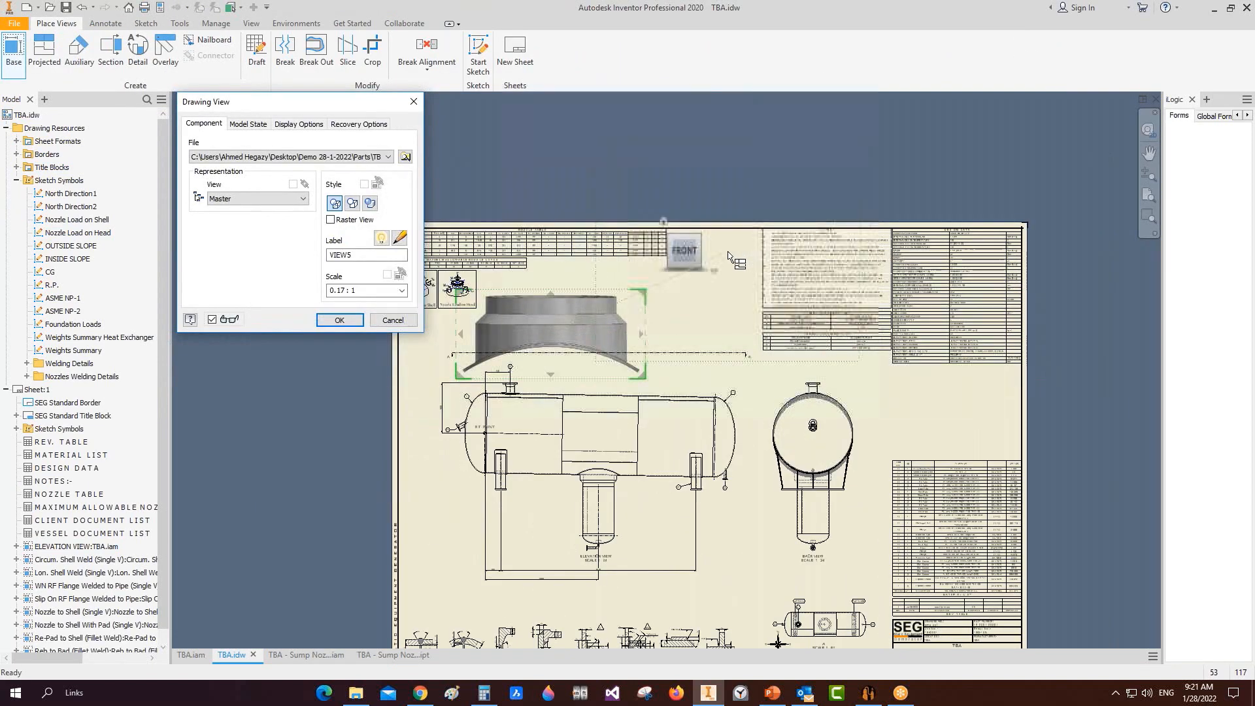
Step: Set a custom top-down orientation for the sump nozzle and place it above the sheet at 1/10
right_click(669, 223)
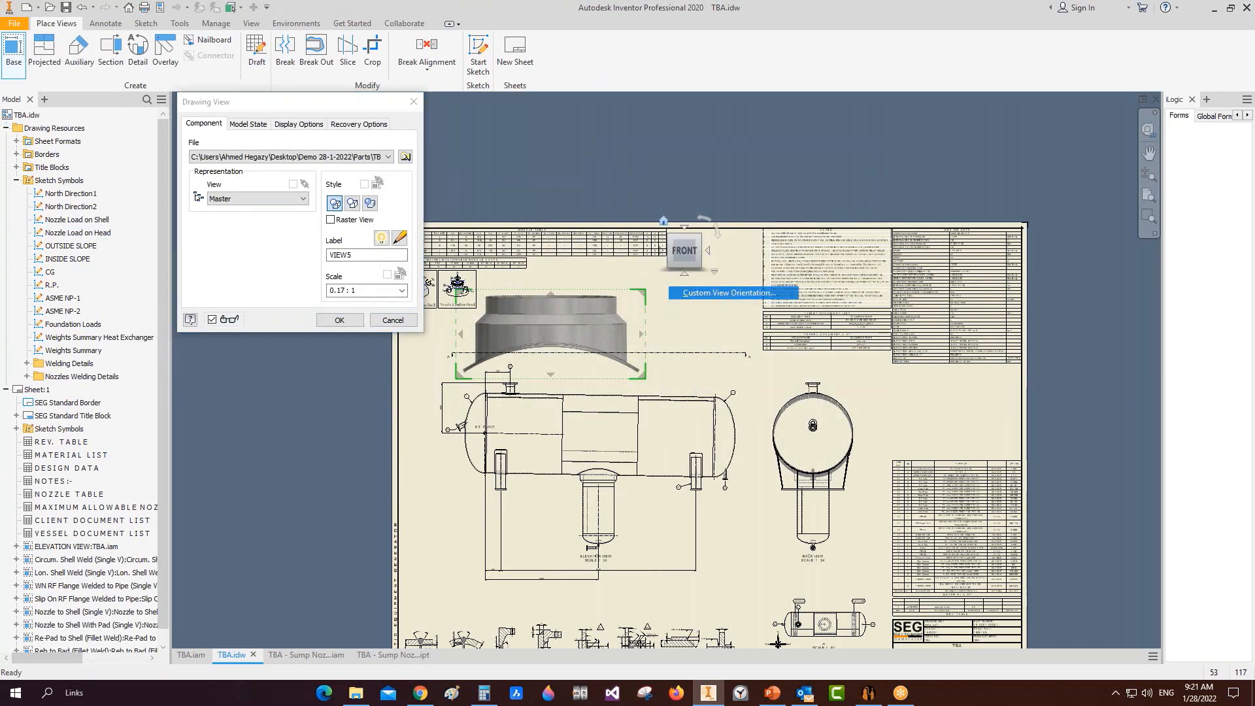
left_click(729, 292)
left_click(1149, 314)
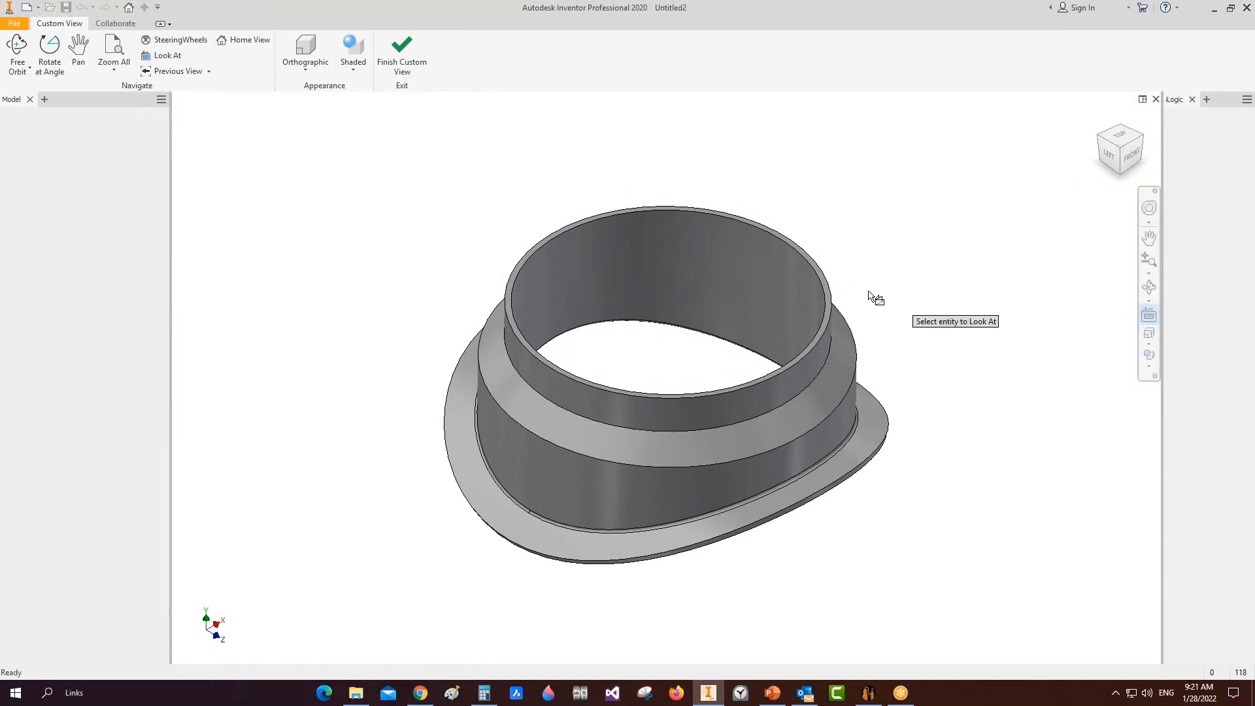
left_click(830, 291)
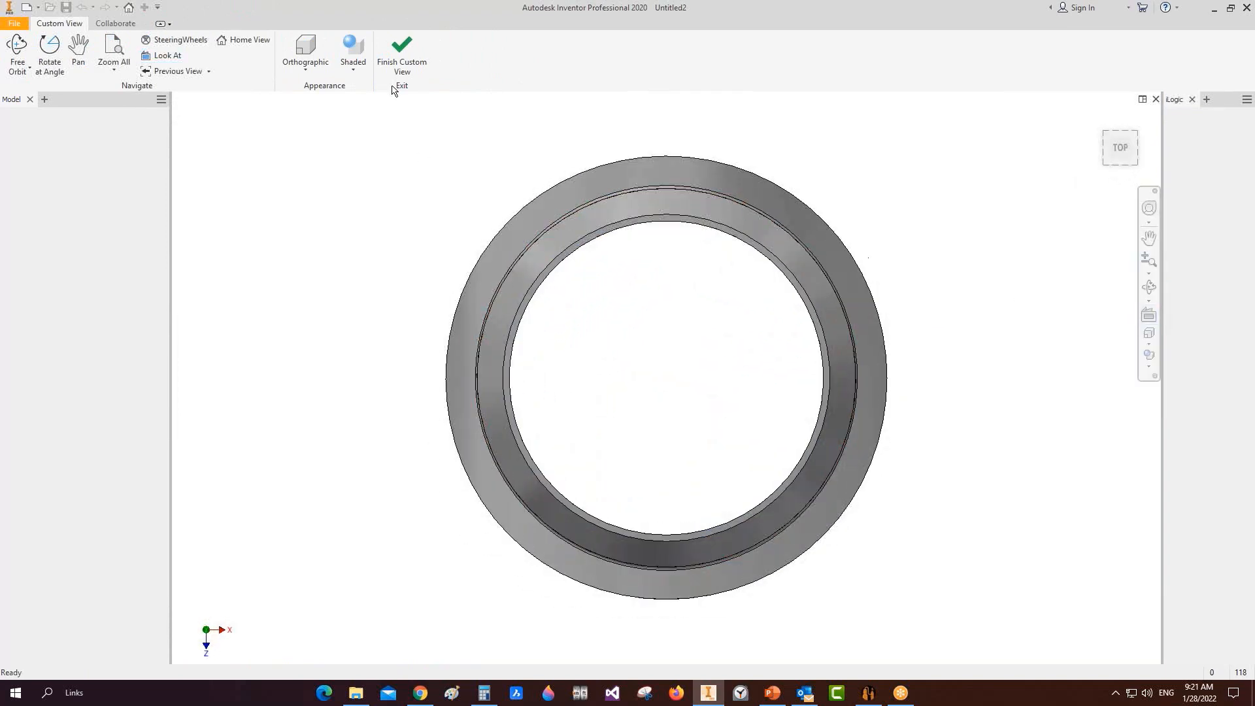
left_click(402, 49)
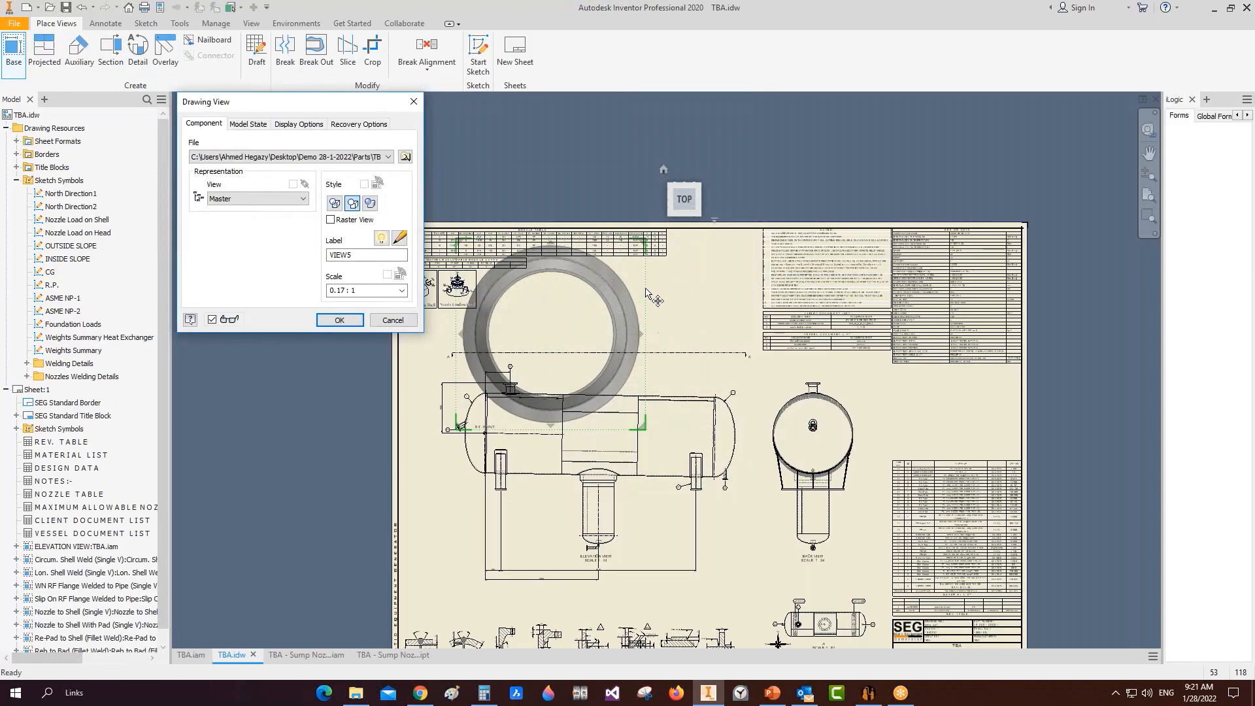
left_click(370, 290)
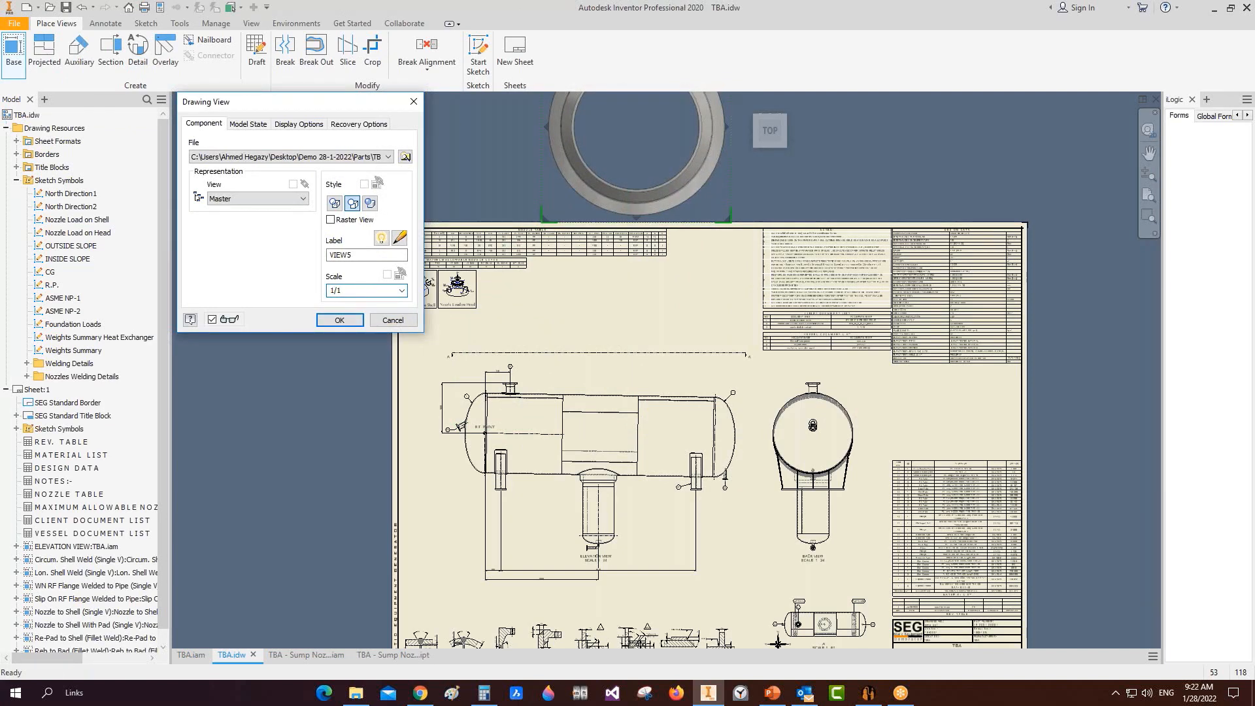
type("1/10")
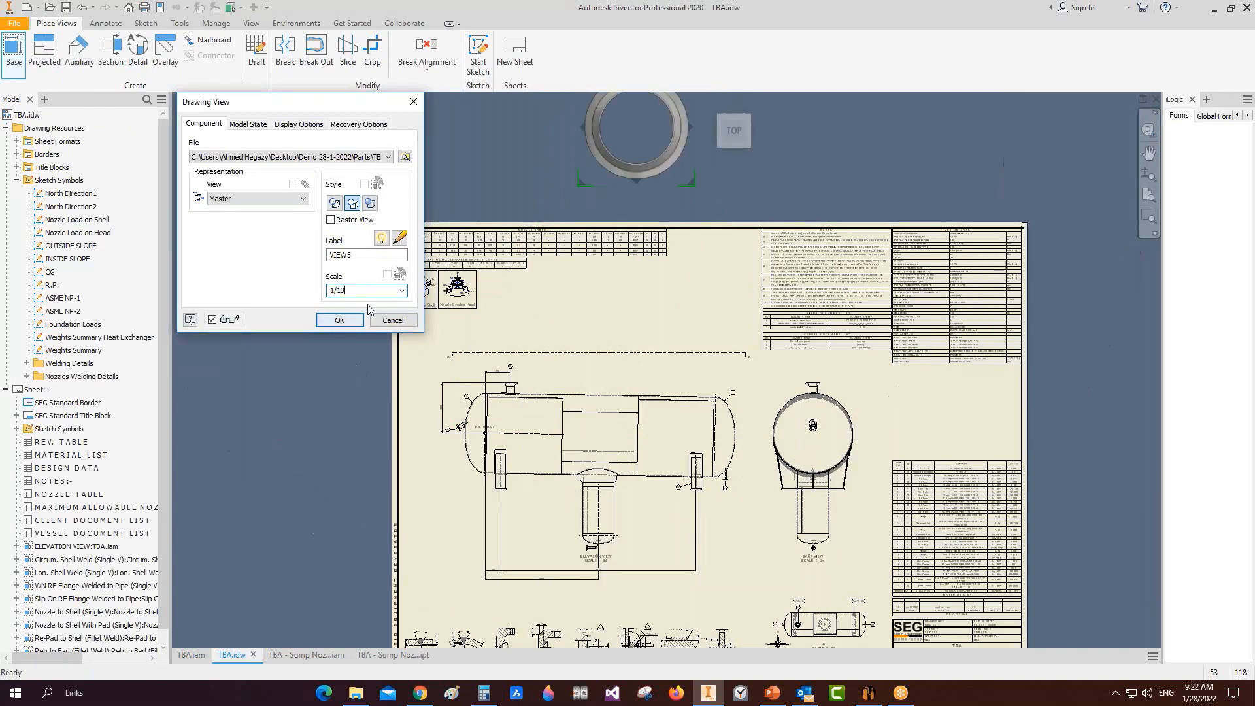
left_click(340, 320)
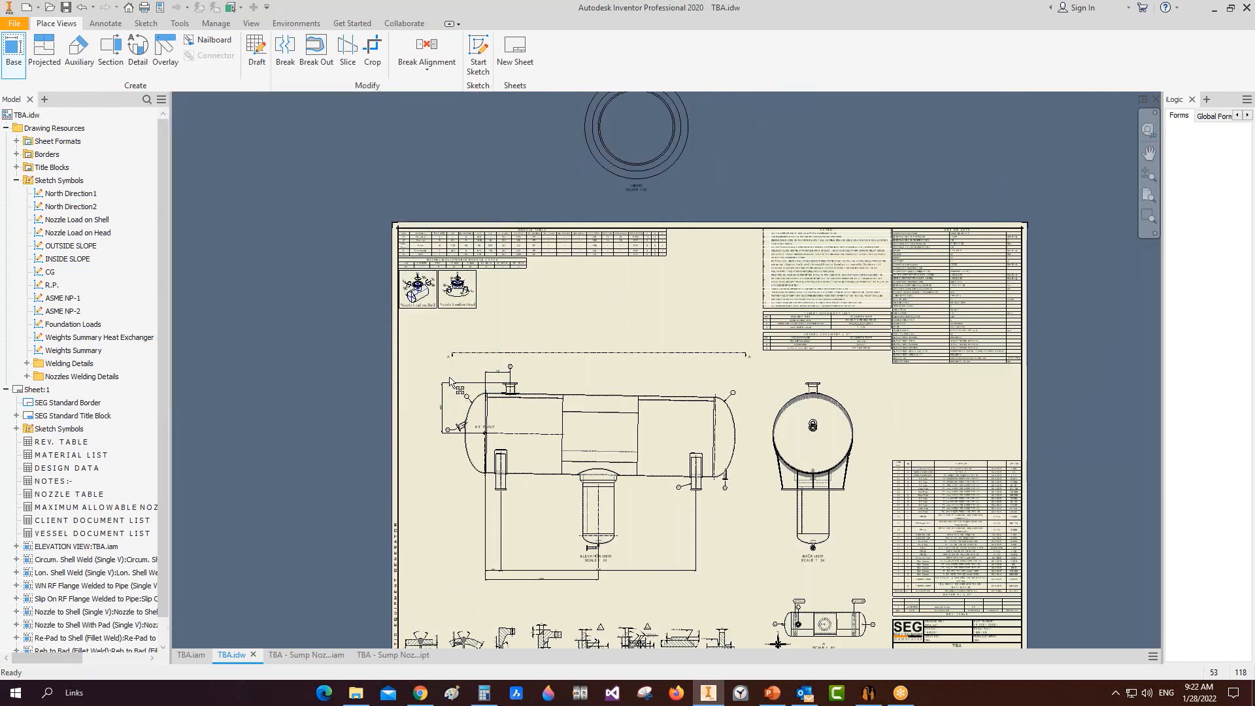
middle_click_drag(718, 155, 500, 335)
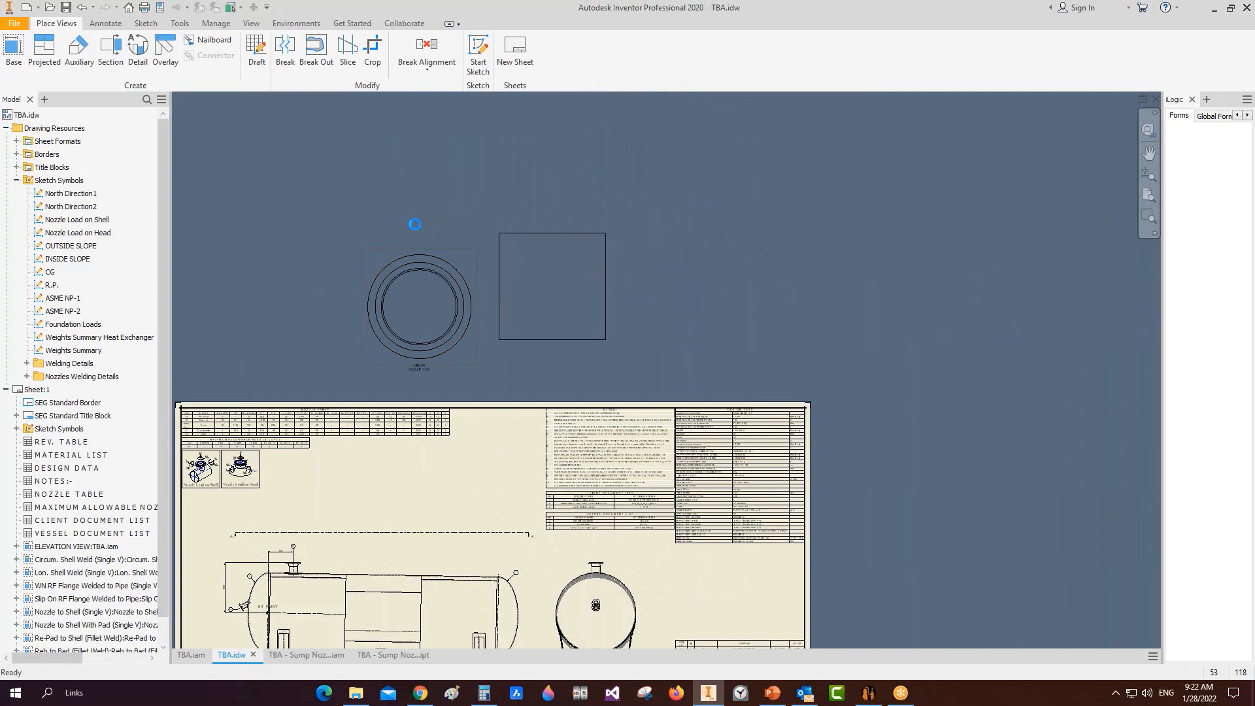
Step: Cut section B-B horizontally through the ring view, place it, and arrange both views
left_click(120, 53)
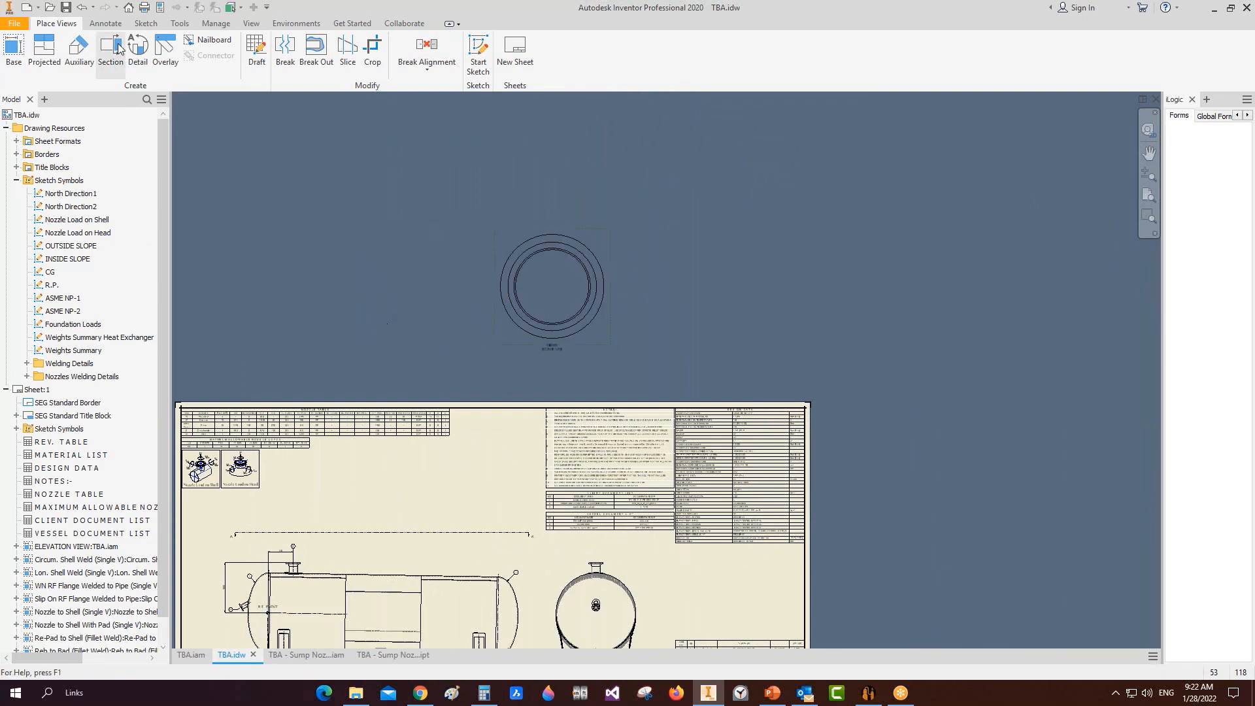
left_click(619, 288)
left_click(490, 287)
right_click(490, 287)
left_click(527, 287)
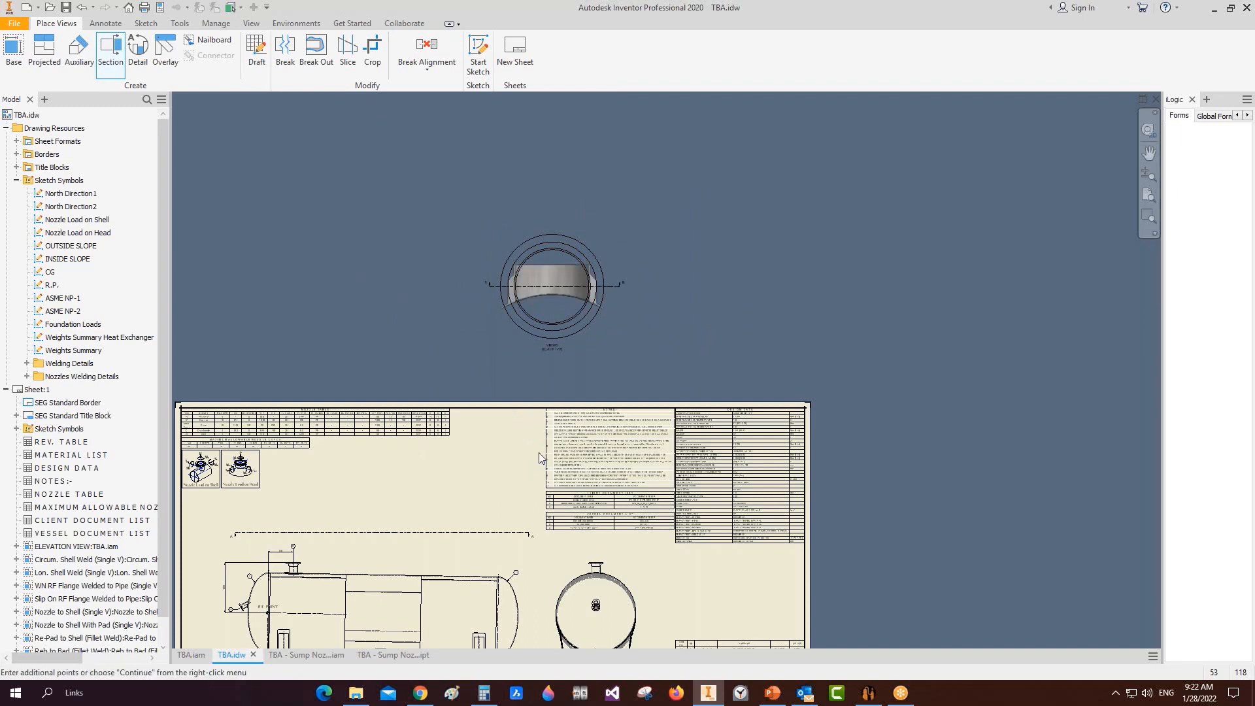
left_click(533, 443)
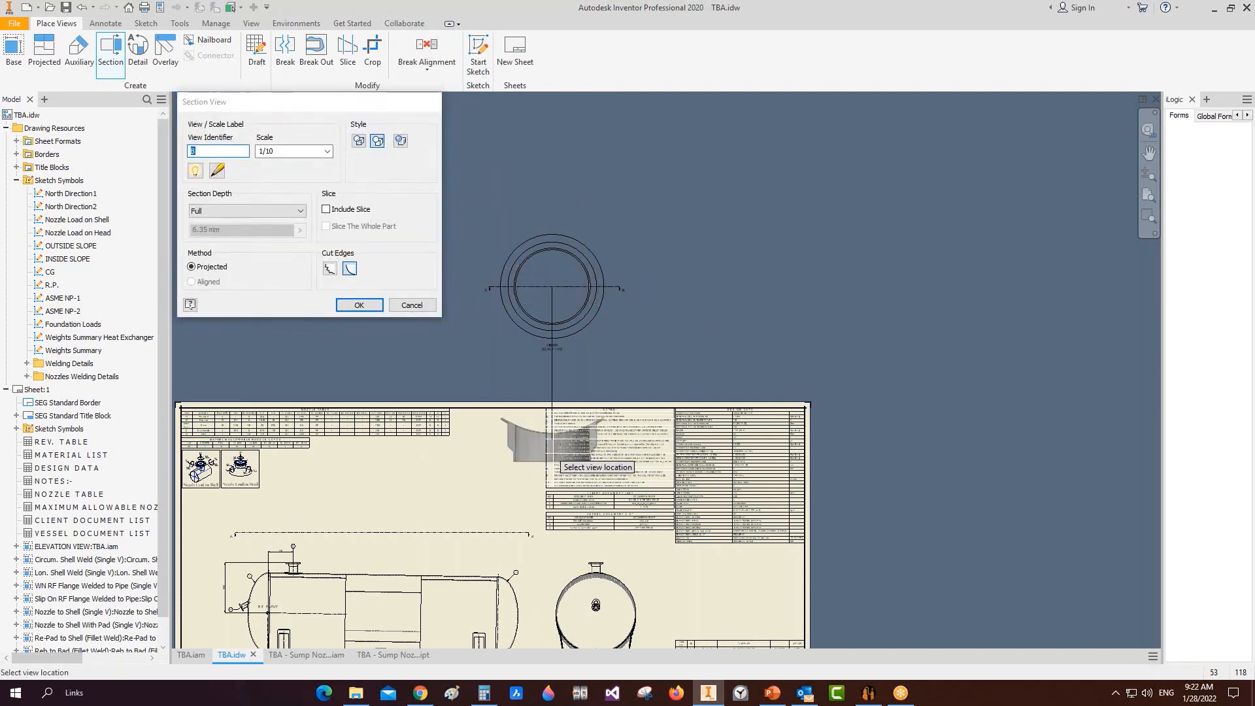
left_click_drag(499, 334, 420, 320)
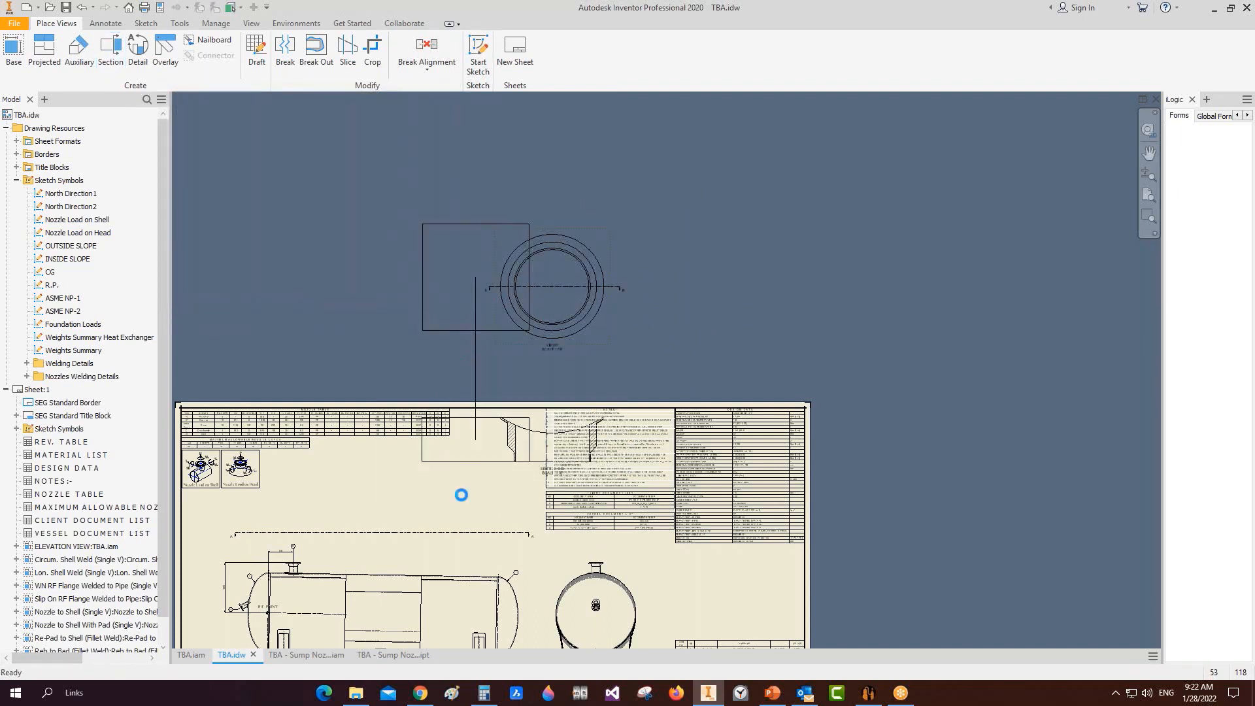
left_click_drag(512, 467, 502, 508)
left_click(111, 47)
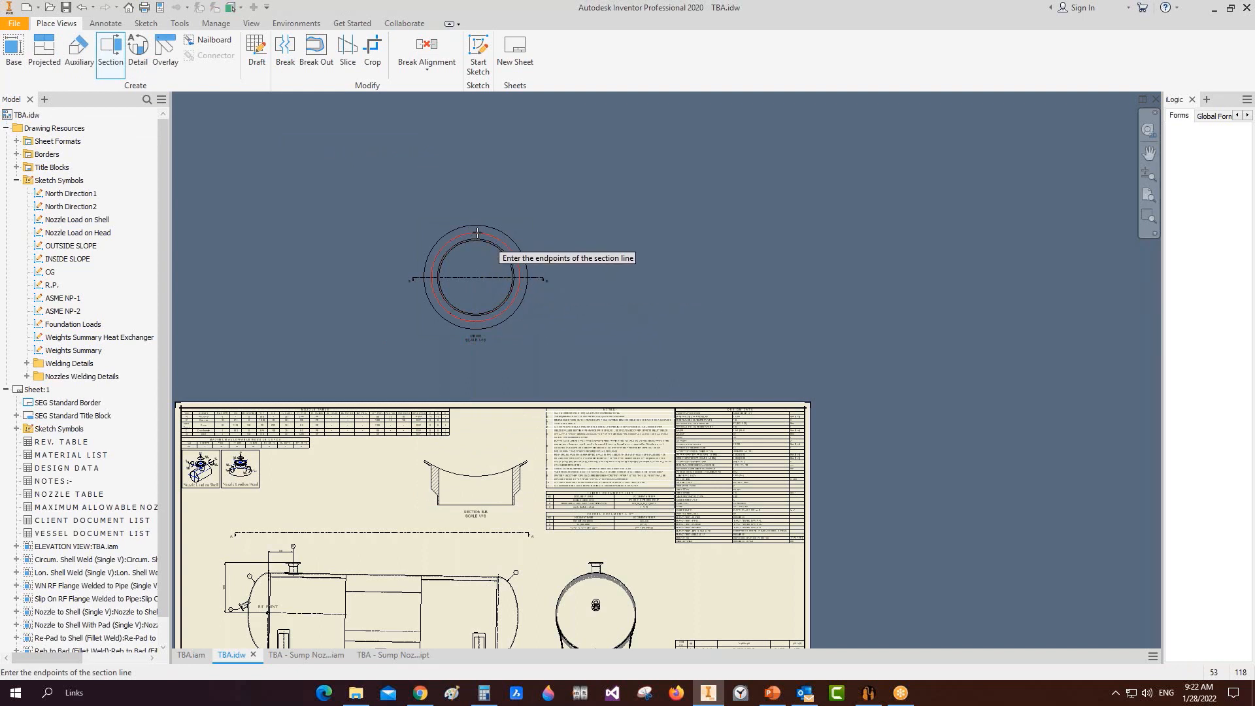
Step: Create aligned section C-C from a bent cut line through the ring and move it lower
key("Escape")
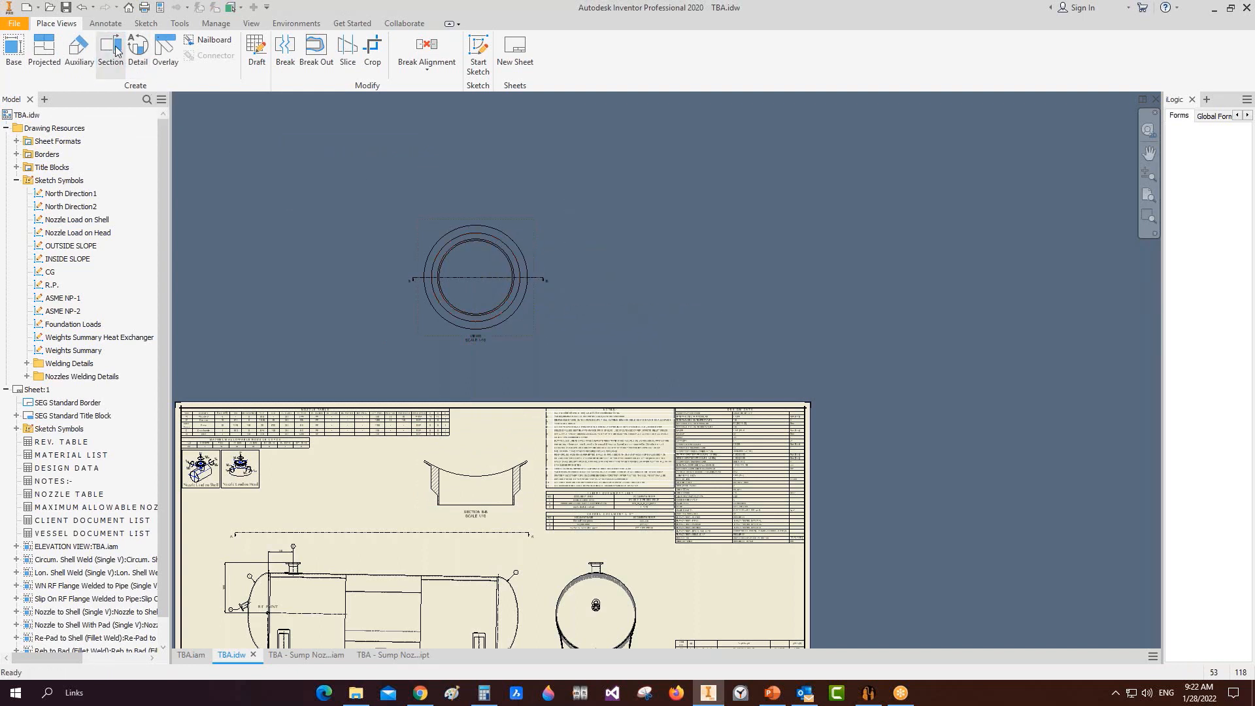
left_click(115, 50)
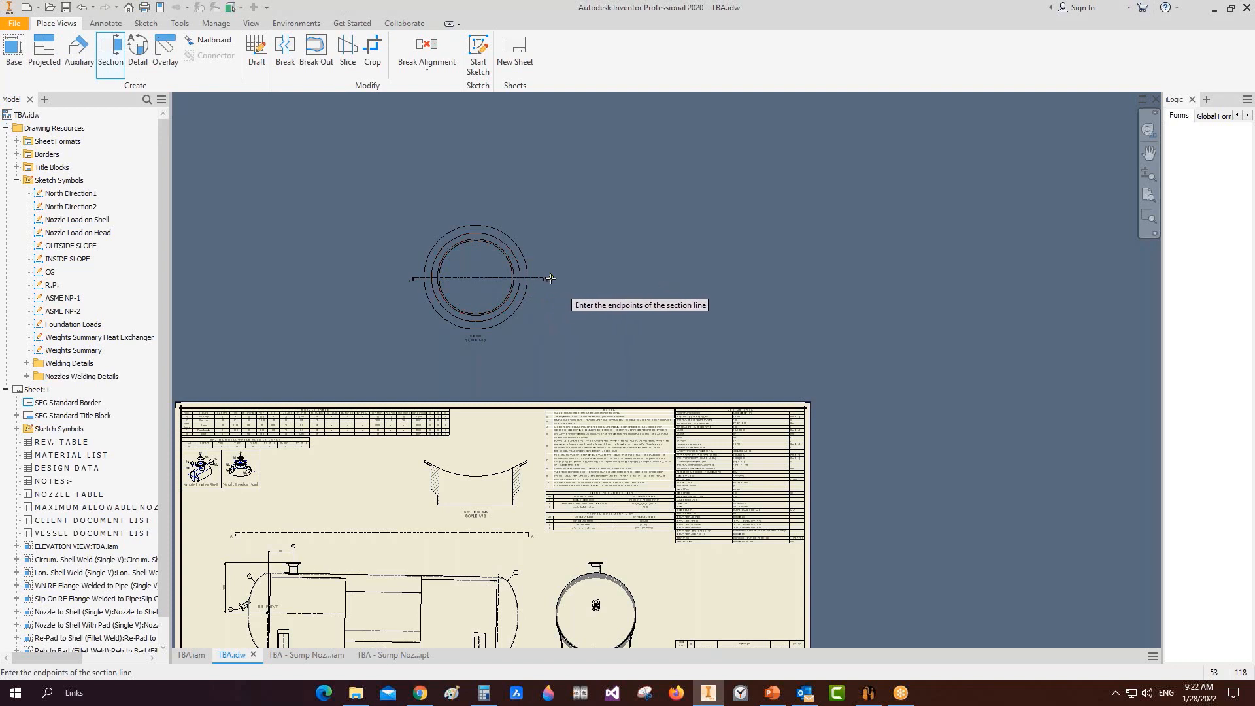
left_click(552, 279)
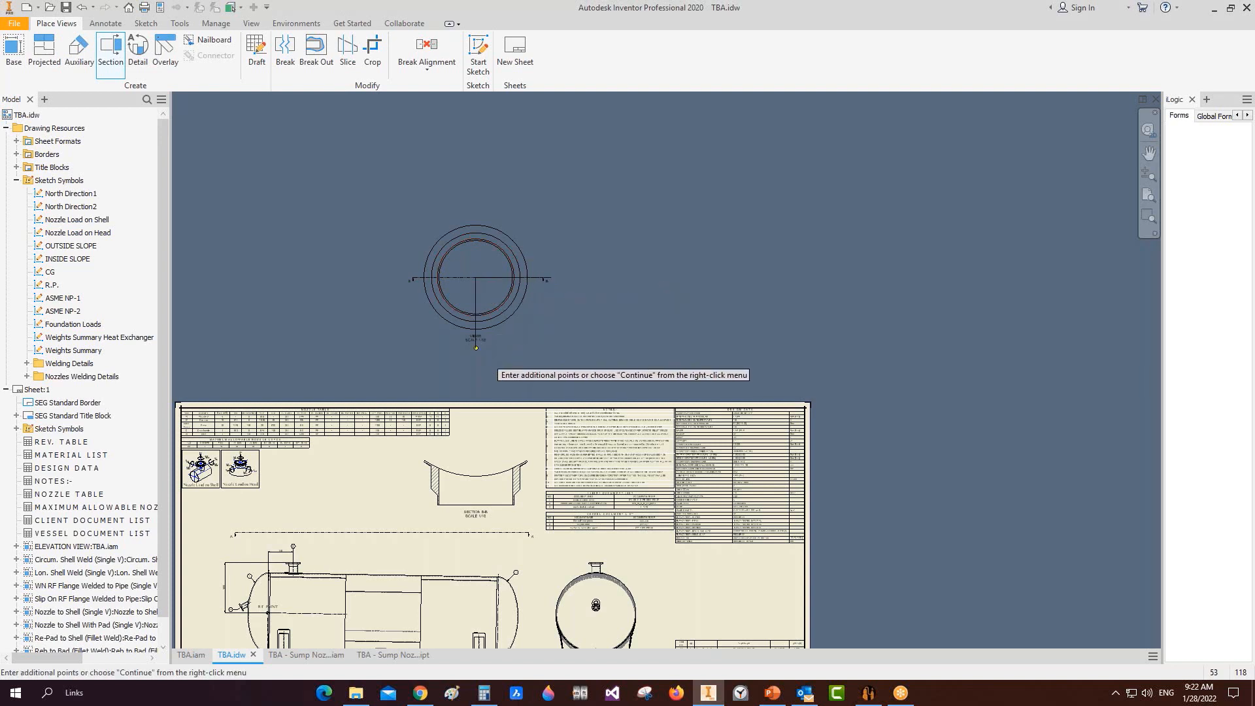
right_click(477, 345)
left_click(514, 348)
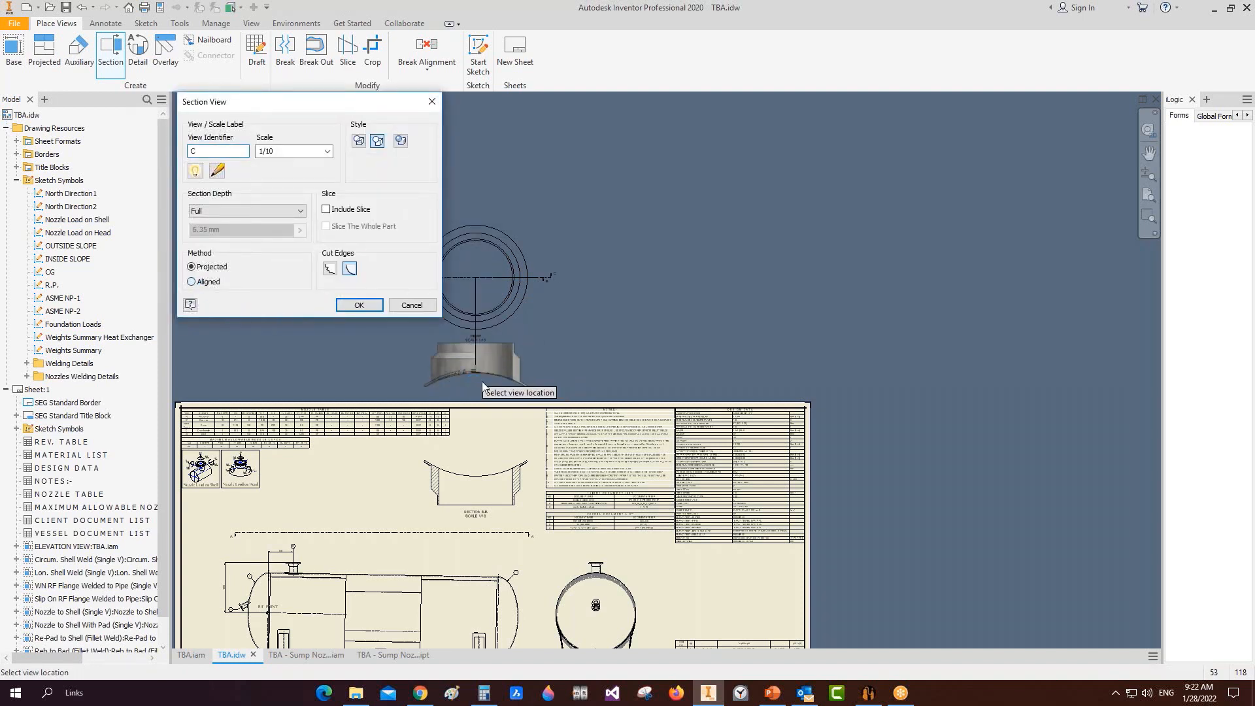
left_click(191, 282)
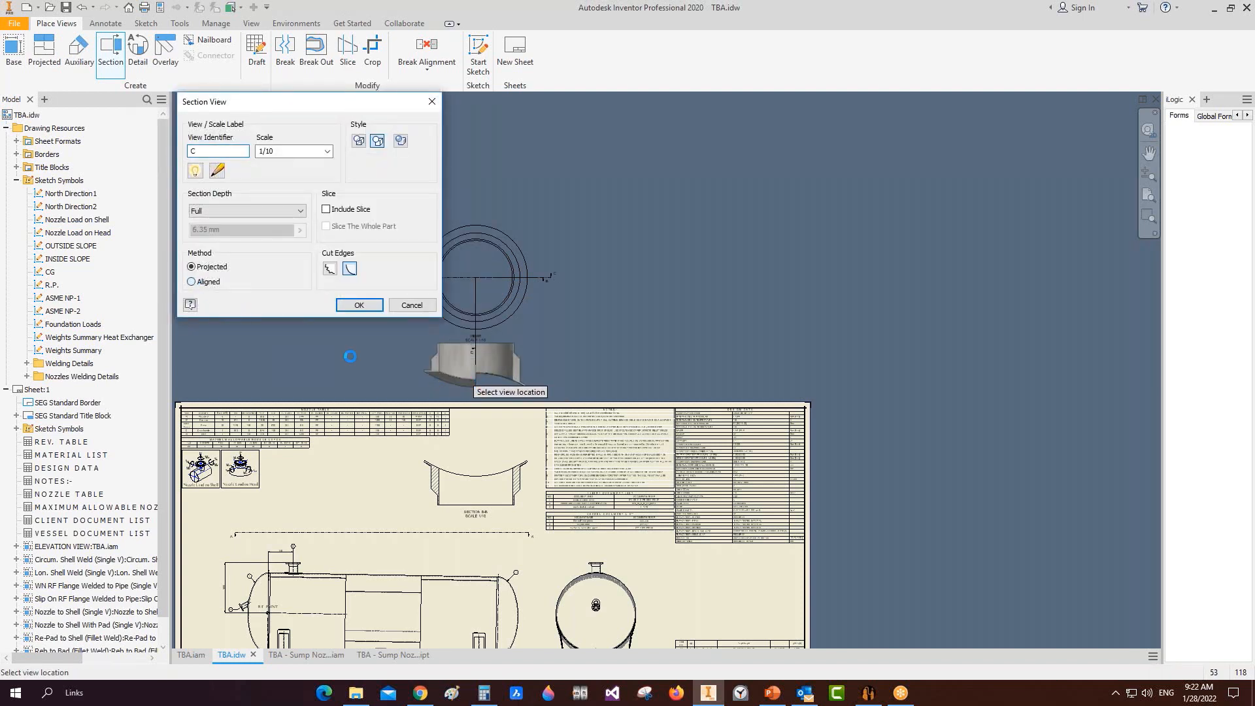
left_click(357, 305)
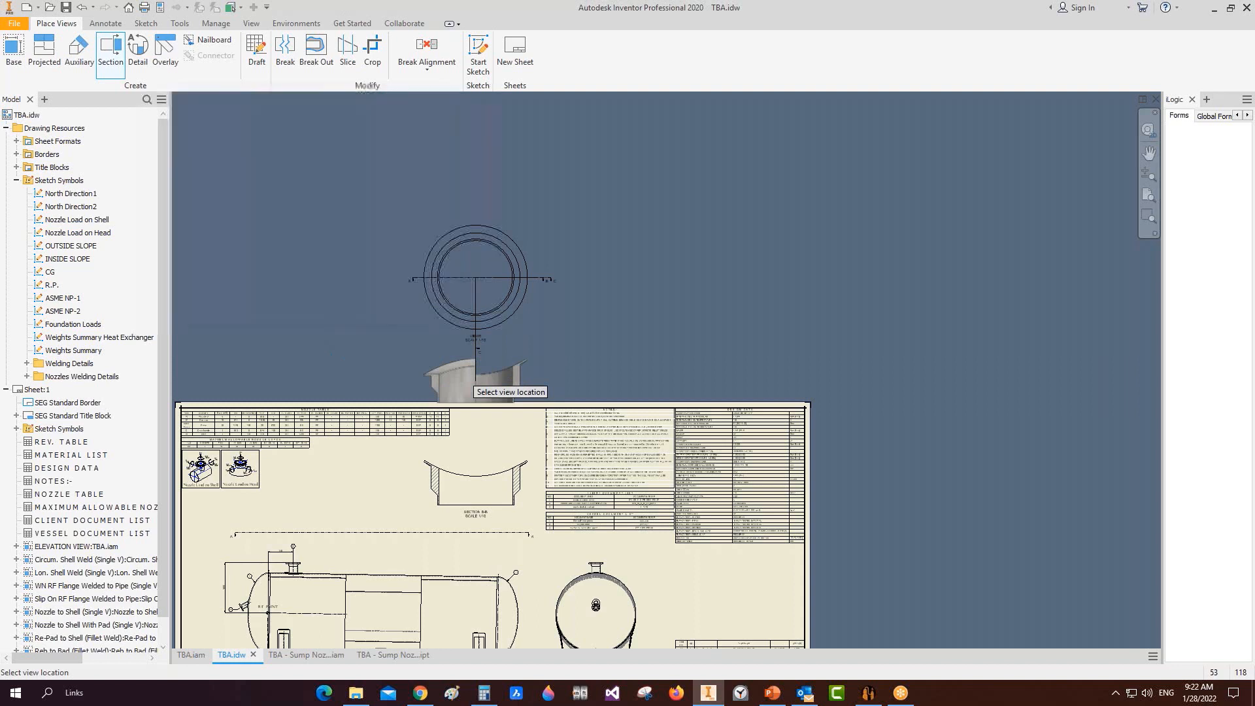
left_click_drag(536, 386, 535, 385)
right_click(530, 379)
key("Escape")
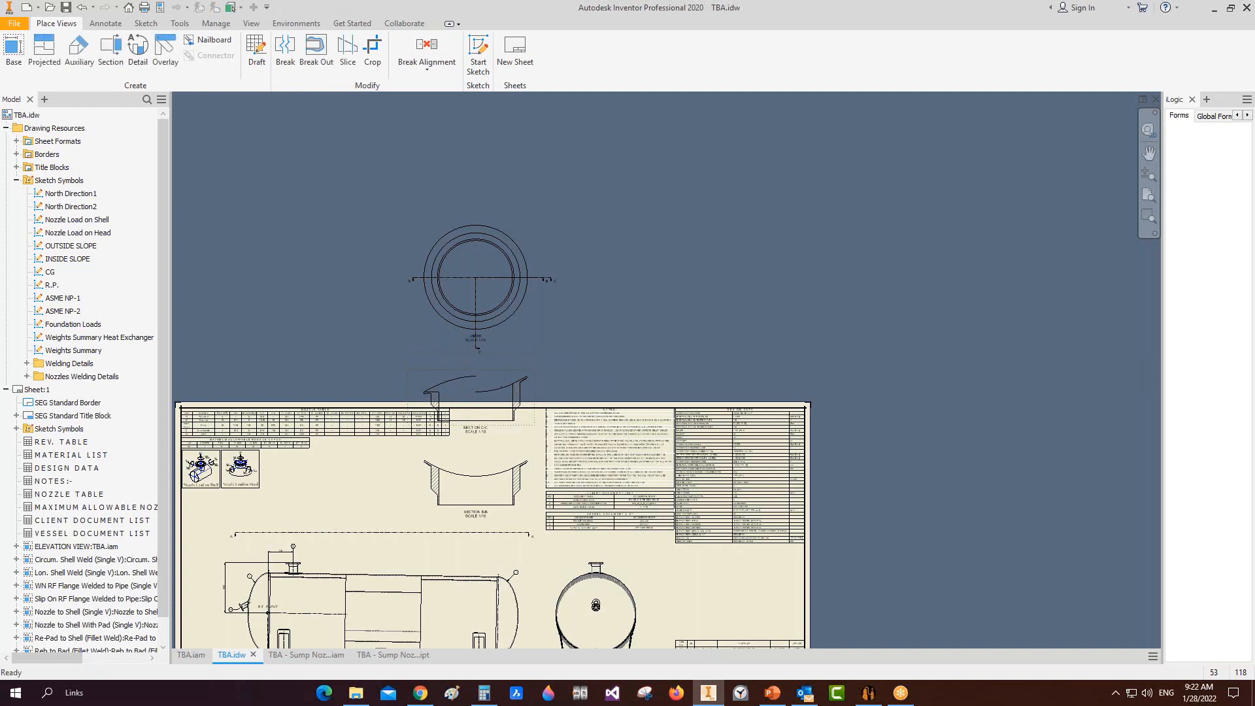
right_click(530, 379)
Step: Break section C-C's alignment and move it beside section B-B
mouse_move(575, 127)
left_click(653, 167)
left_click_drag(534, 397, 412, 485)
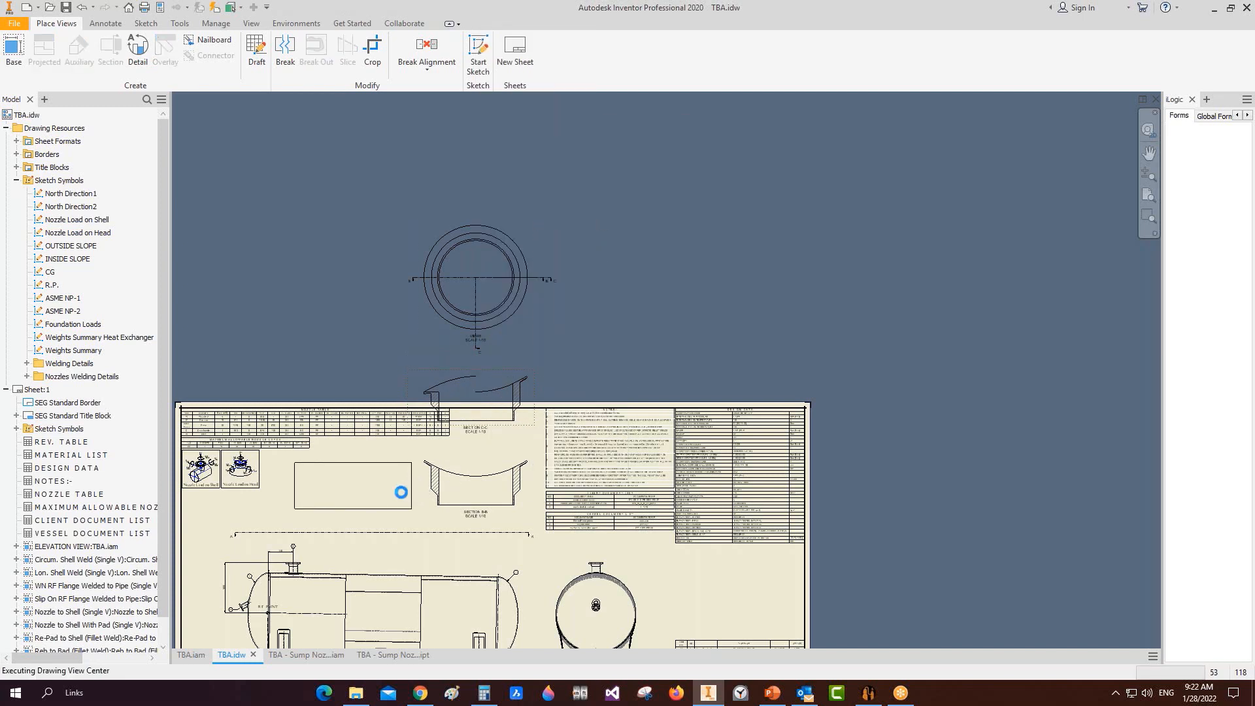
scroll(402, 433, "up", 5)
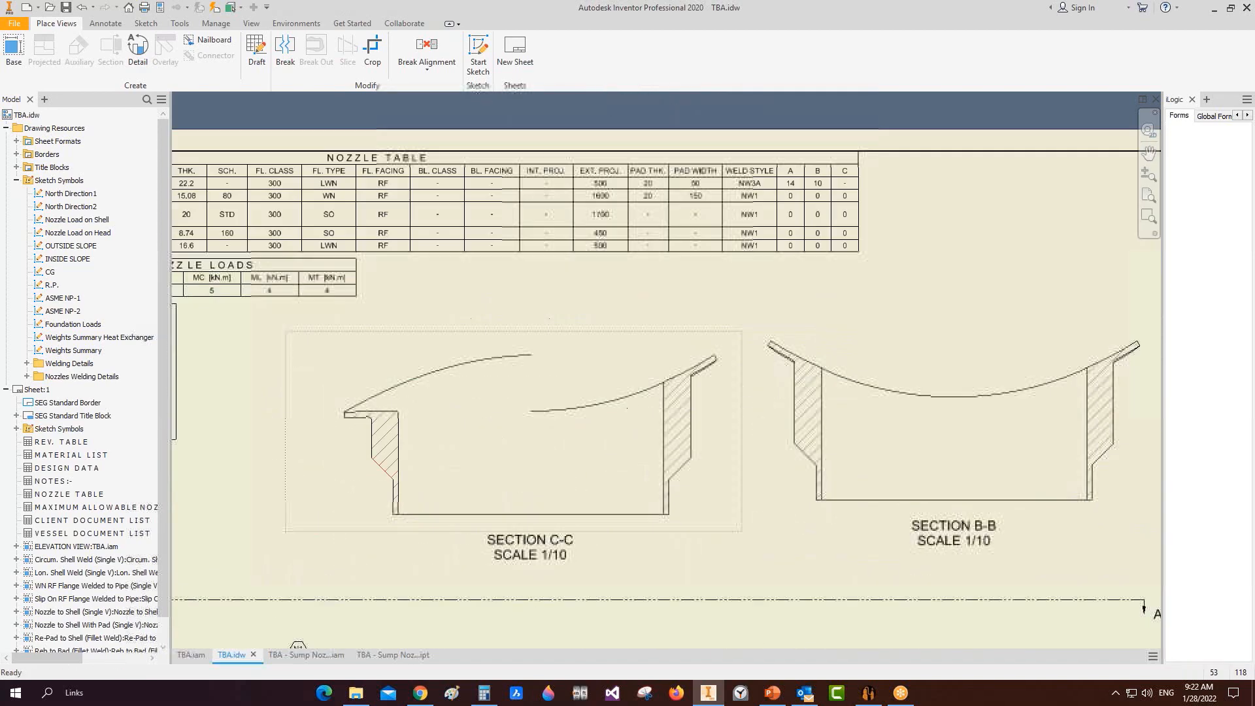
scroll(402, 433, "up", 4)
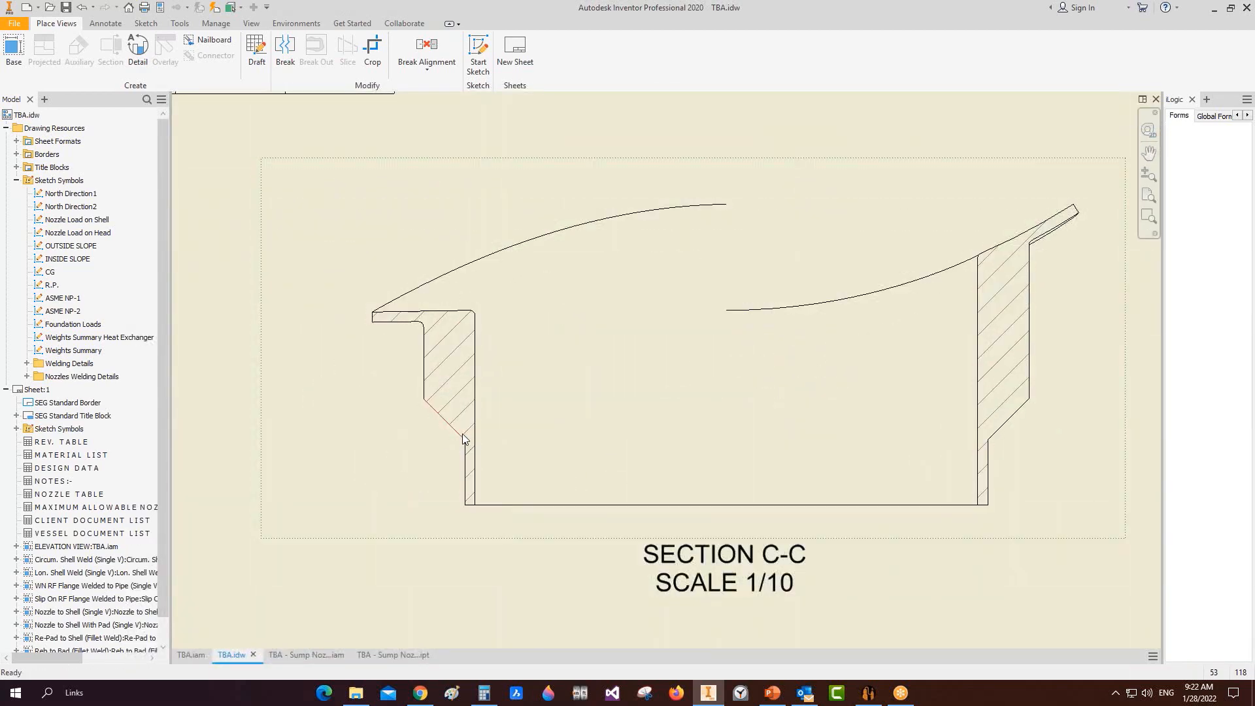
scroll(463, 439, "down", 3)
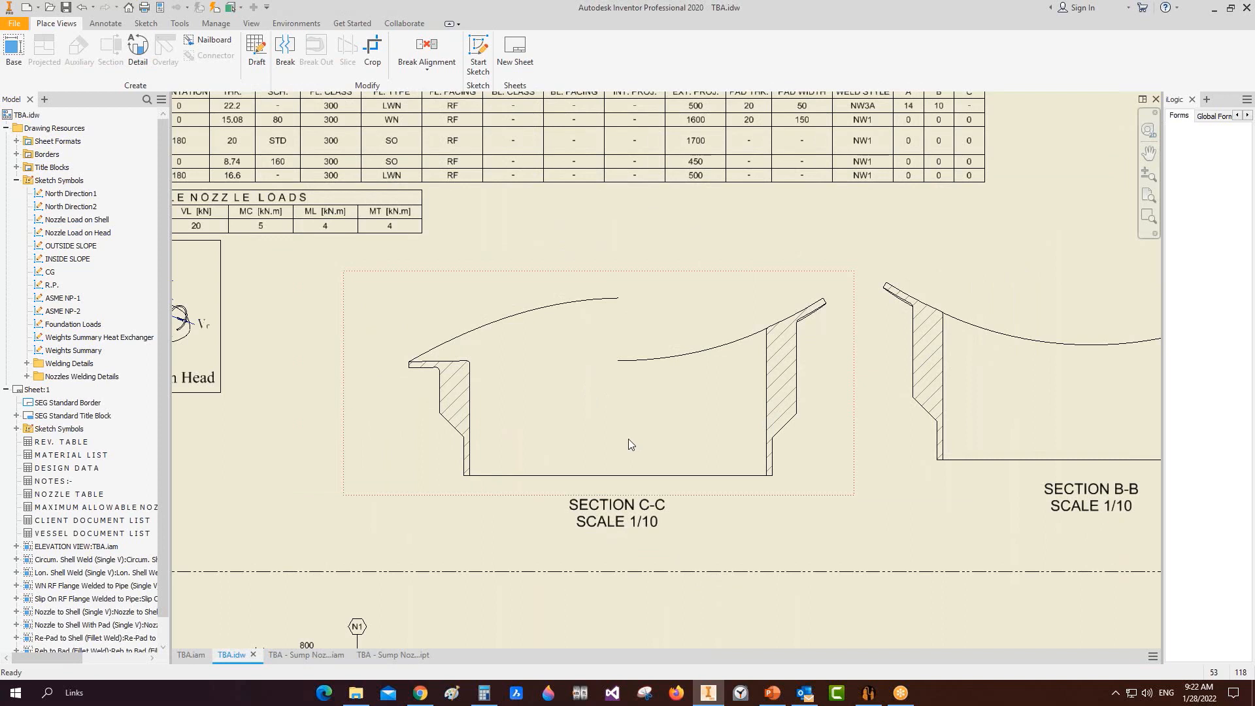
Step: Dimension section C-C with the 976 width and R10 corner radius, then fit the whole sheet
key("d")
left_click(467, 458)
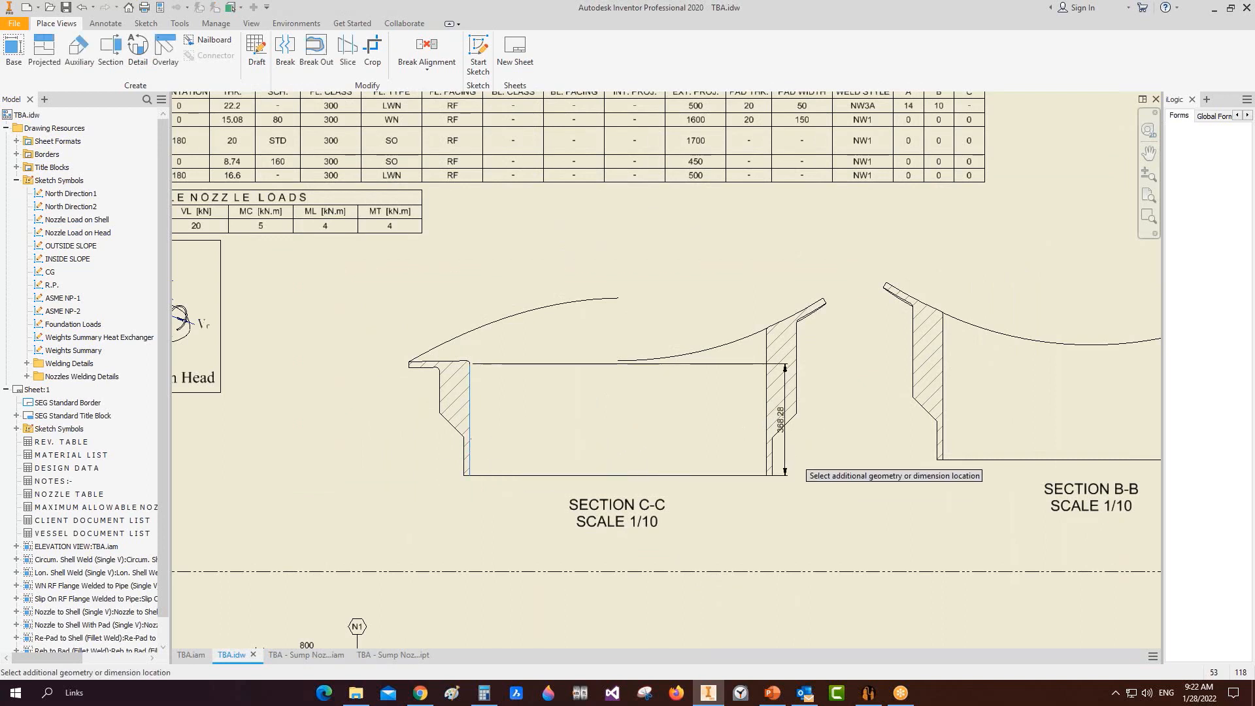
left_click(766, 456)
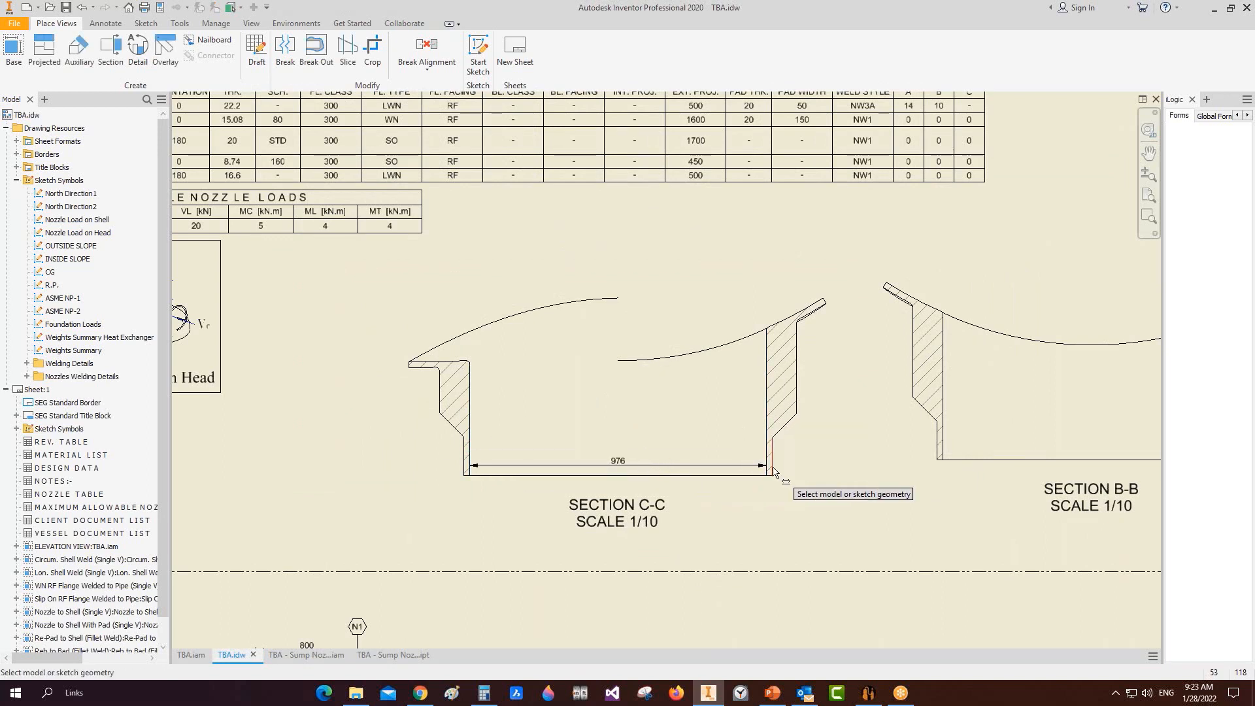
left_click(762, 468)
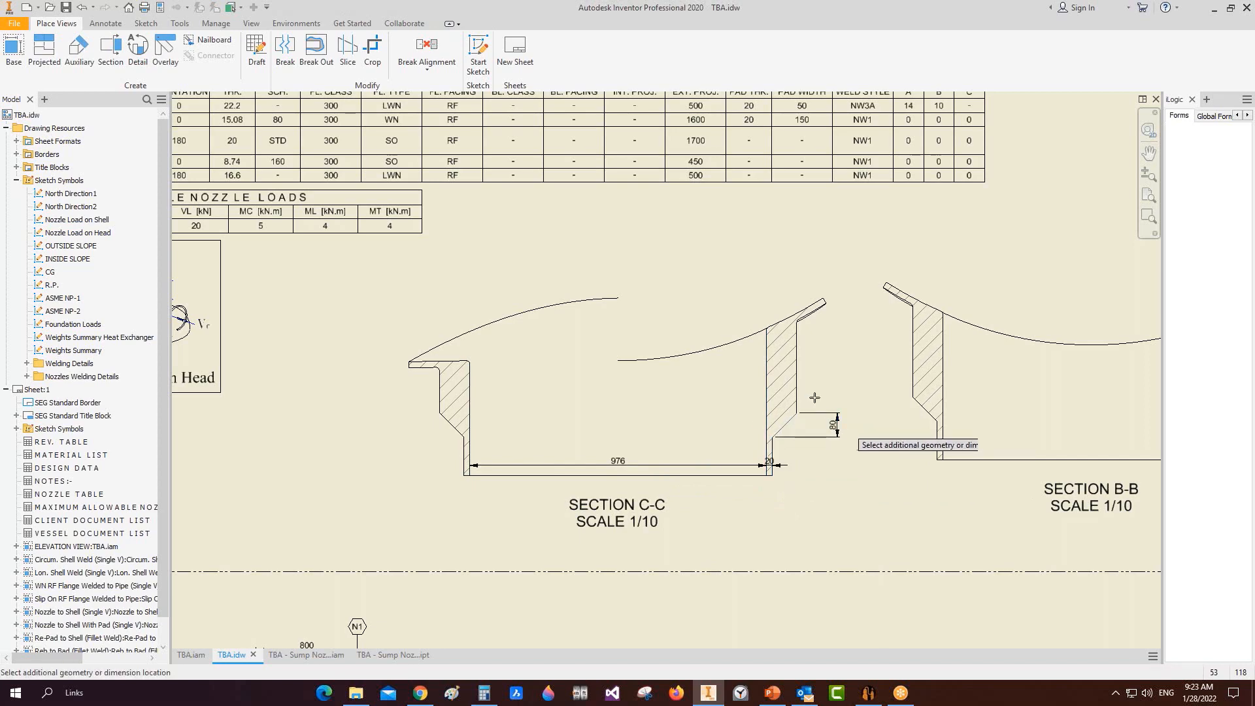
scroll(819, 397, "down", 3)
middle_click_drag(827, 395, 729, 393)
scroll(719, 396, "down", 5)
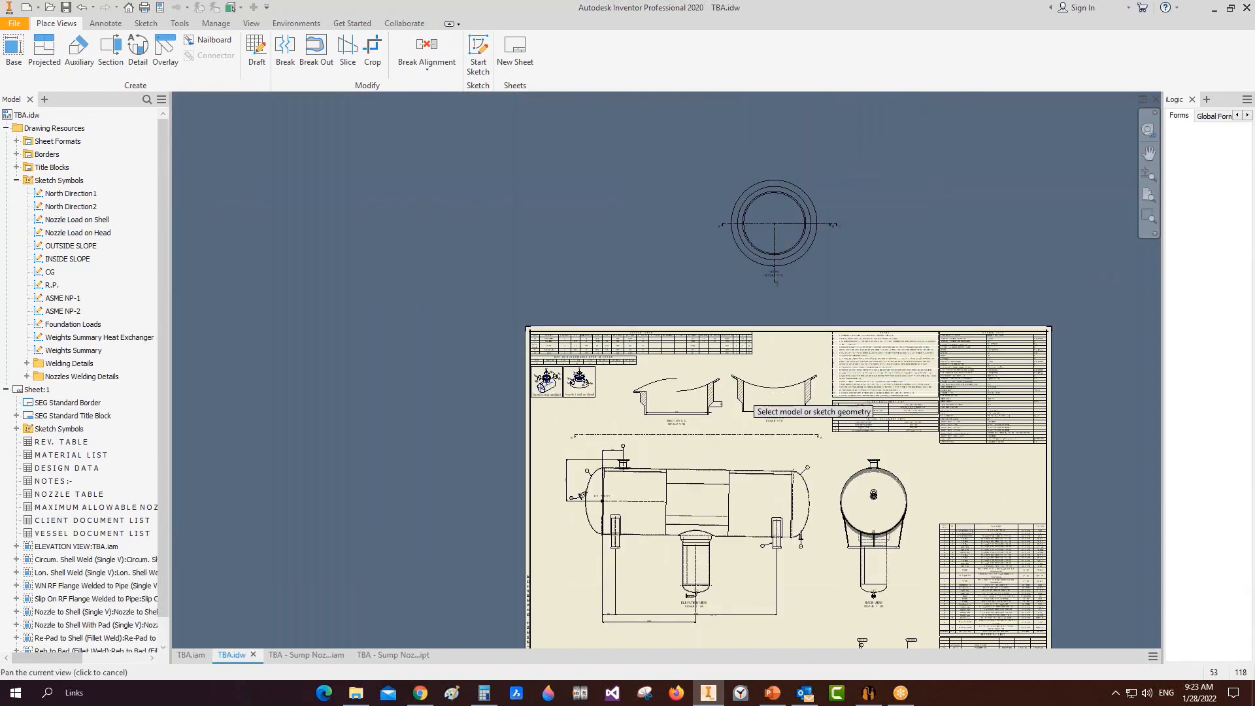
scroll(732, 387, "up", 3)
scroll(684, 392, "up", 8)
left_click(676, 466)
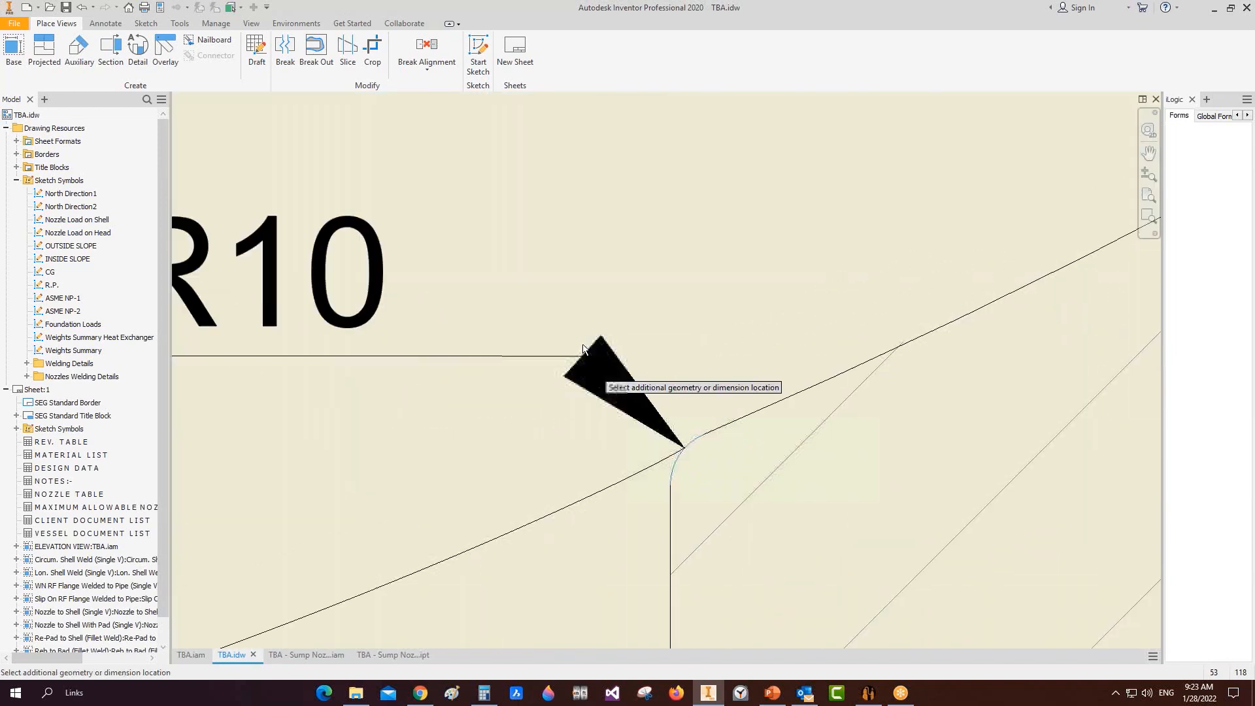
scroll(557, 310, "down", 1)
scroll(533, 283, "down", 7)
left_click(495, 267)
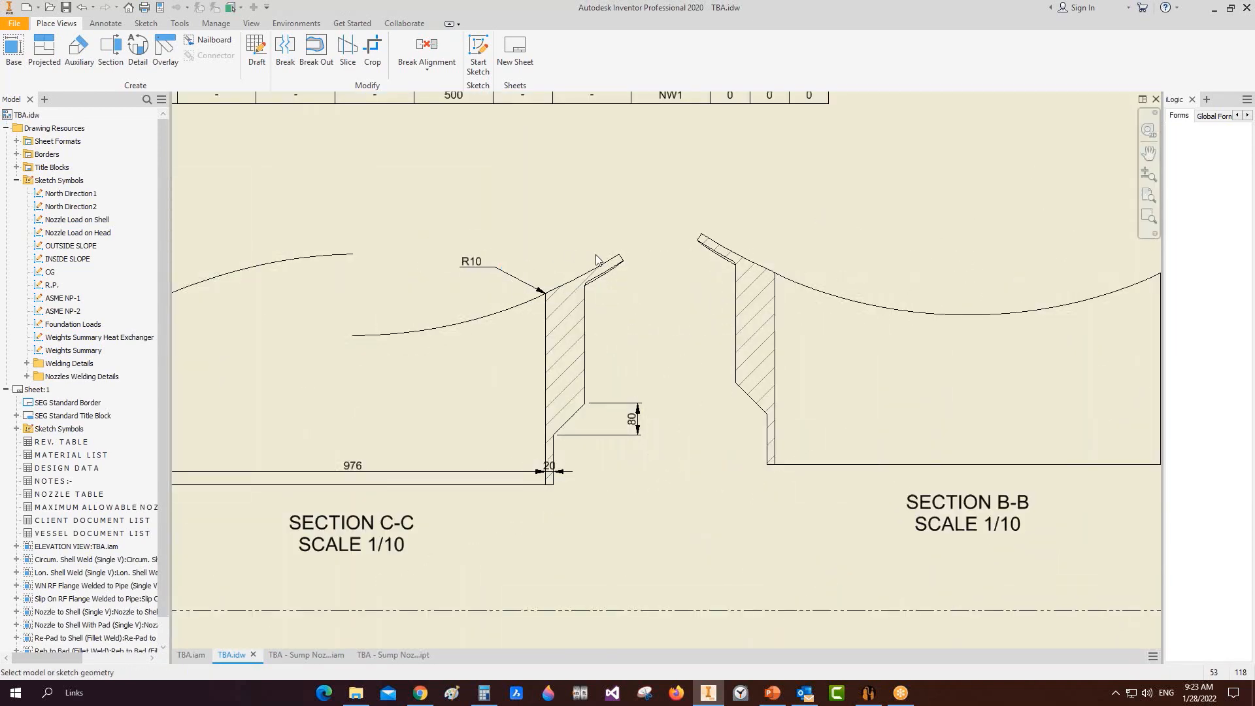
right_click(595, 256)
left_click(587, 313)
scroll(704, 344, "down", 3)
scroll(703, 344, "up", 1)
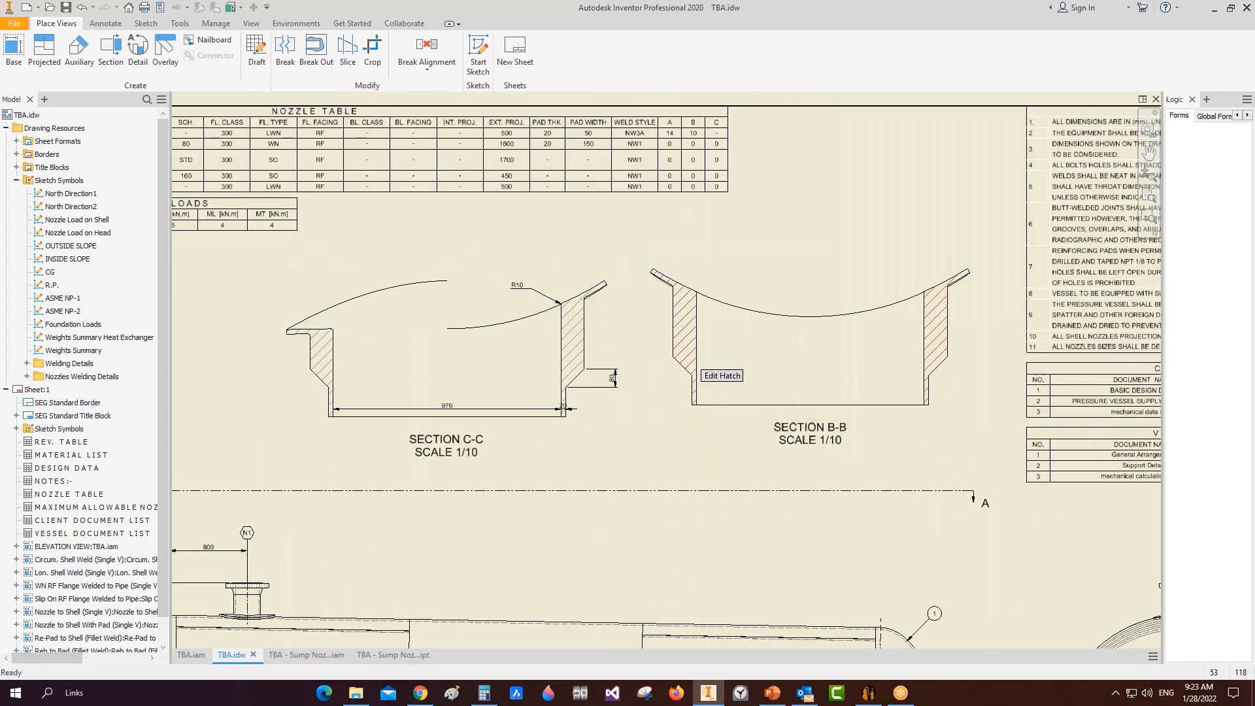
key("Home")
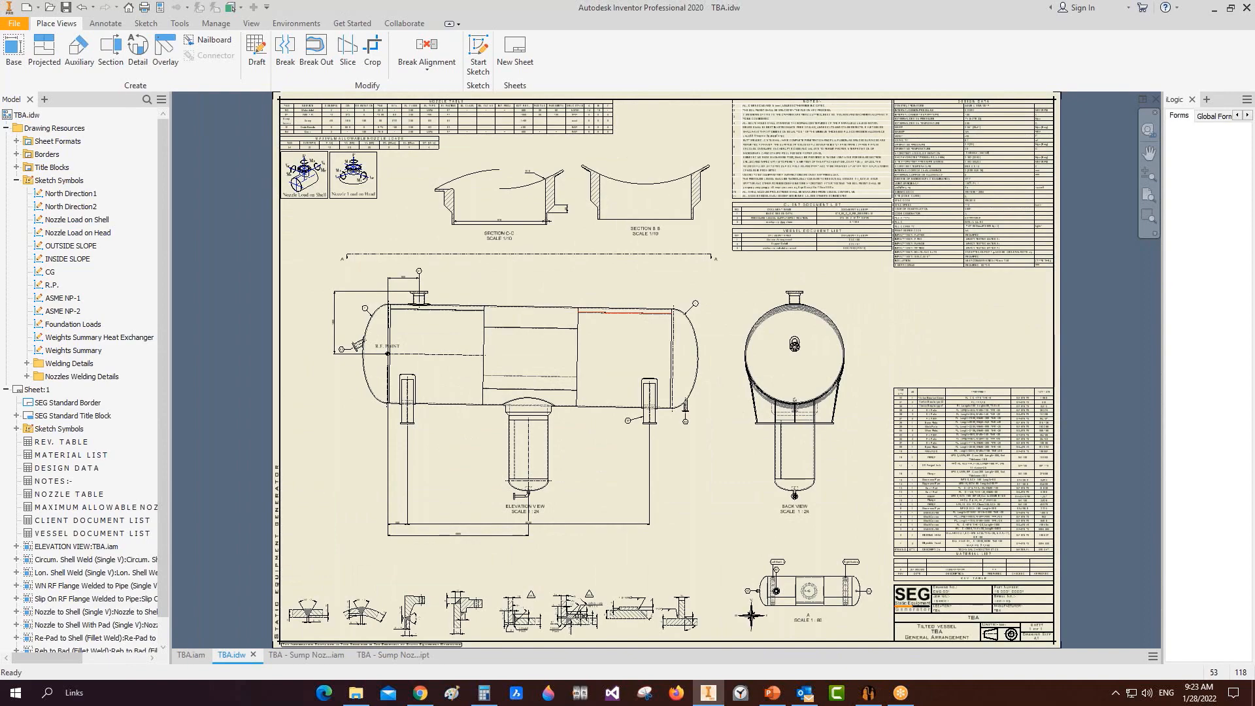
Step: Scroll through the SEG YouTube channel's Videos tab, then minimize the browser
left_click(850, 677)
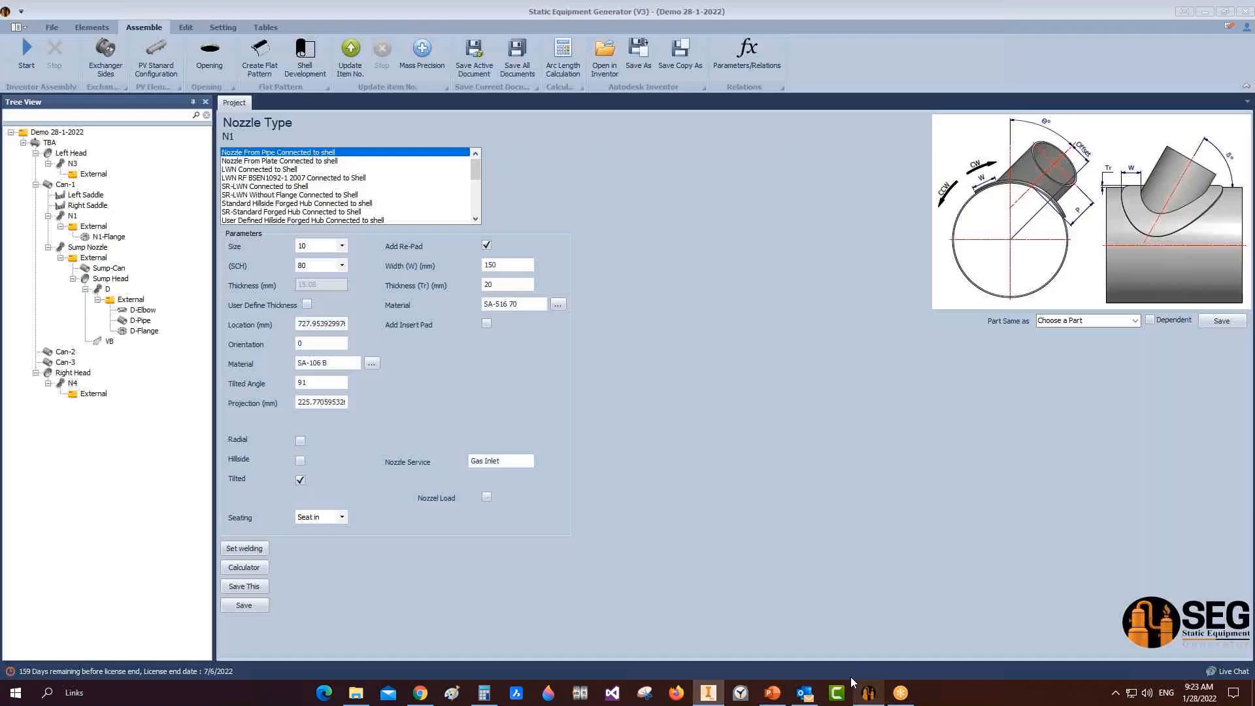
left_click(432, 670)
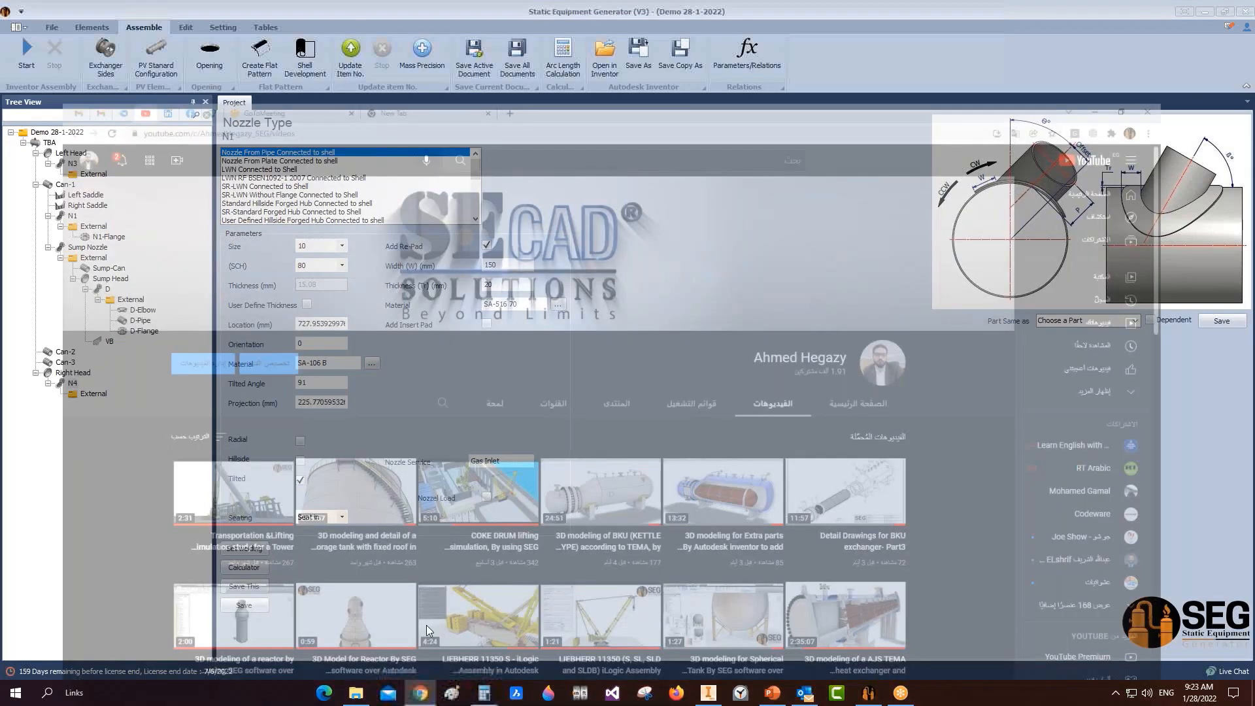
scroll(980, 449, "down", 3)
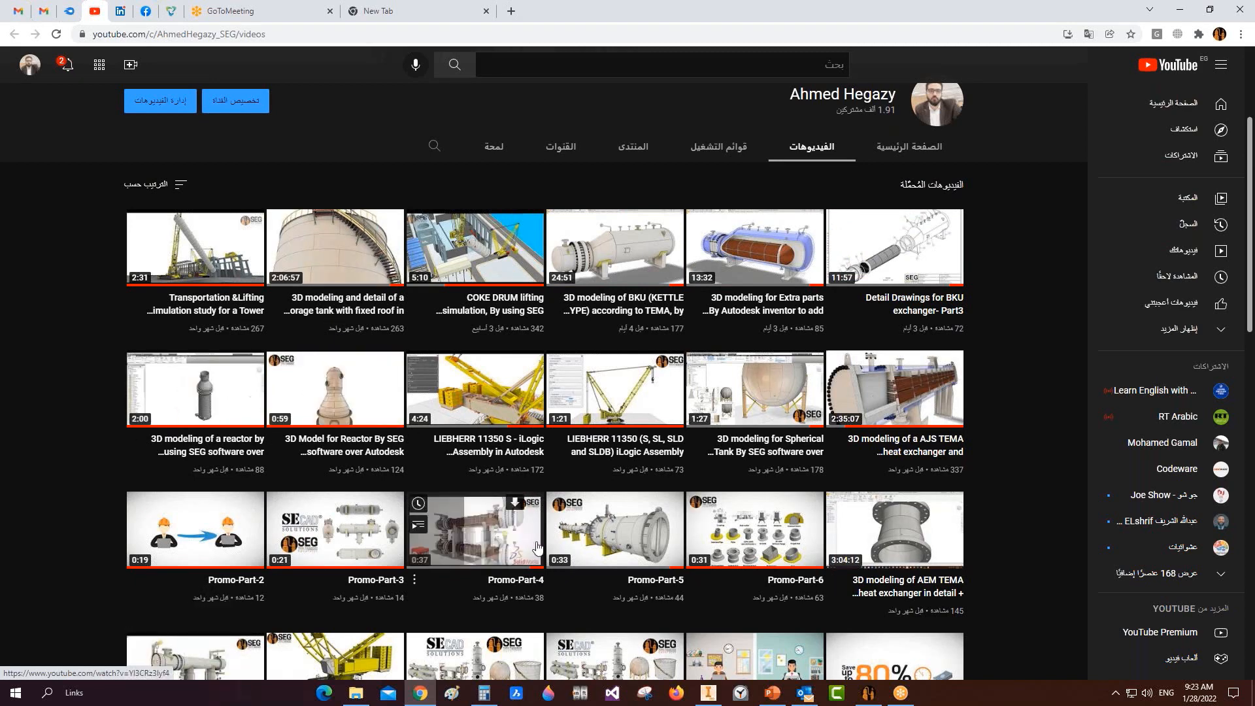
scroll(974, 493, "down", 4)
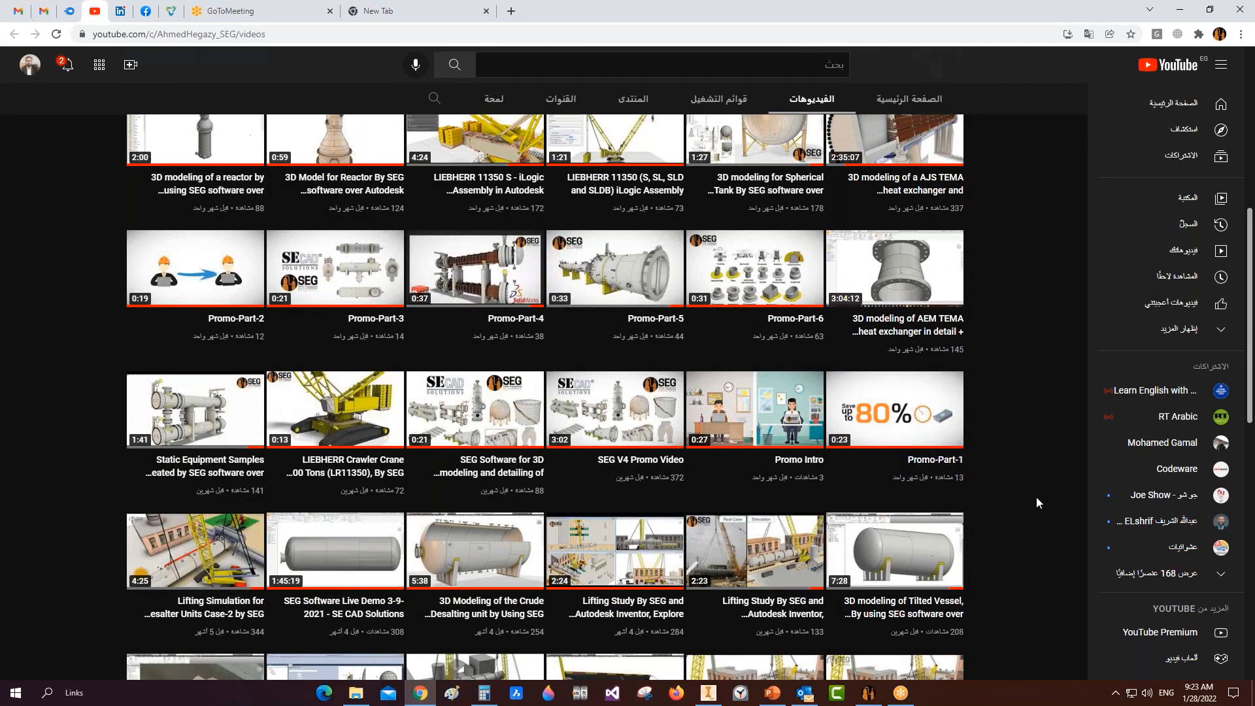
scroll(1037, 501, "down", 3)
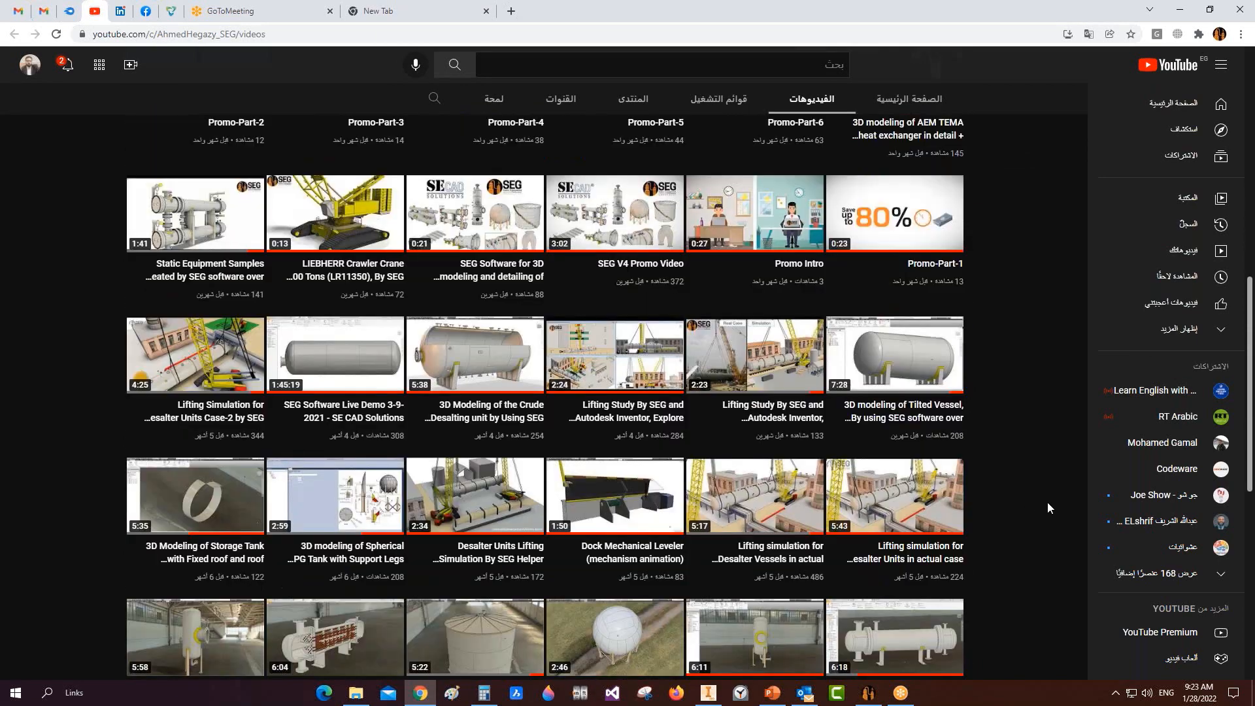
scroll(1048, 508, "down", 4)
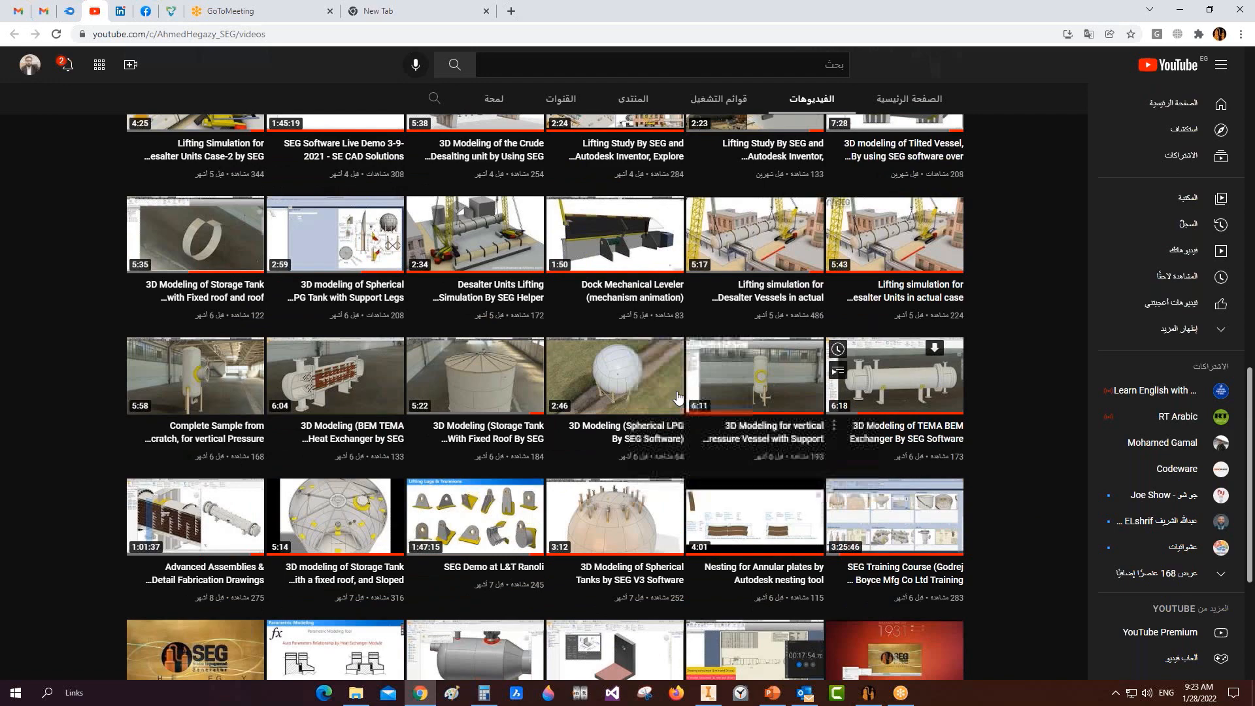
scroll(679, 397, "down", 2)
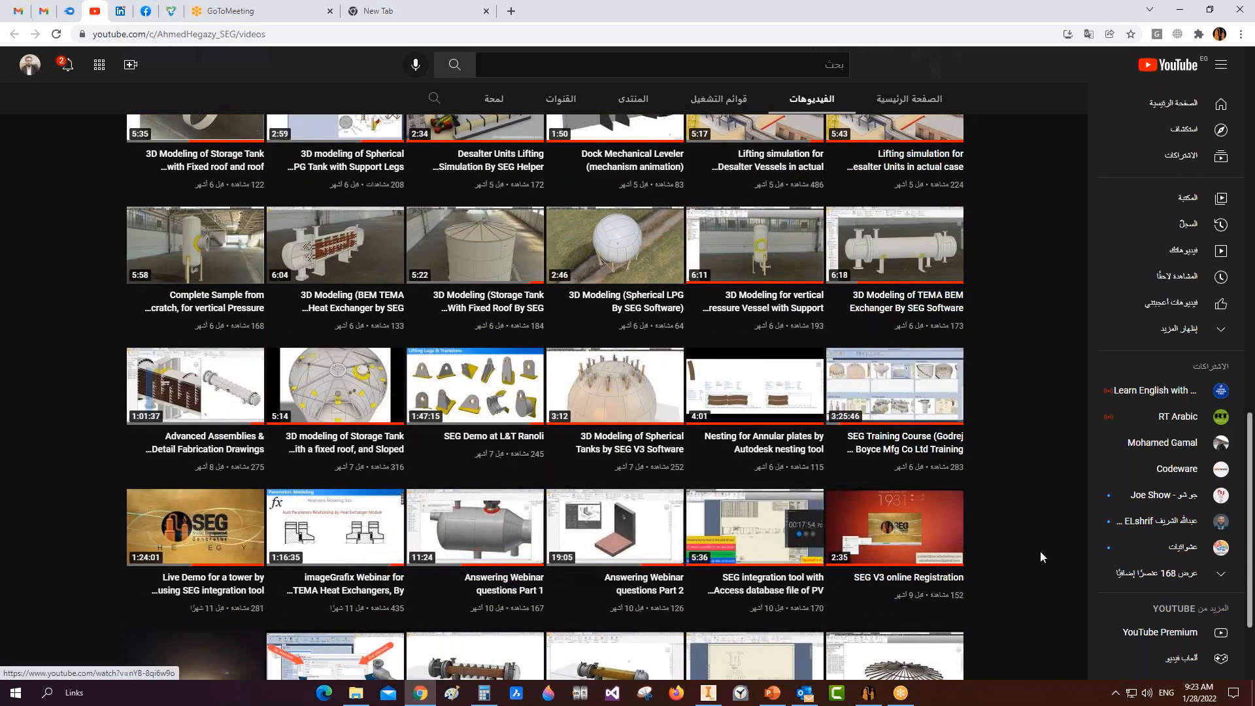
scroll(994, 541, "down", 1)
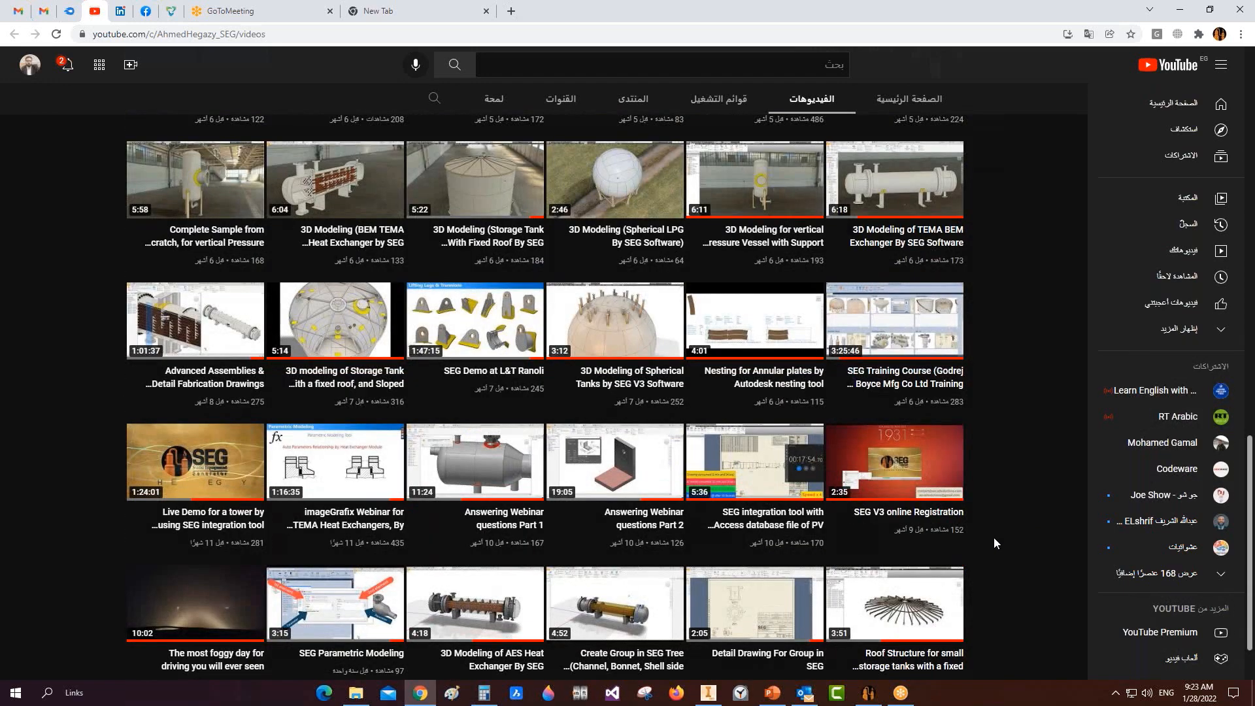
scroll(994, 541, "down", 5)
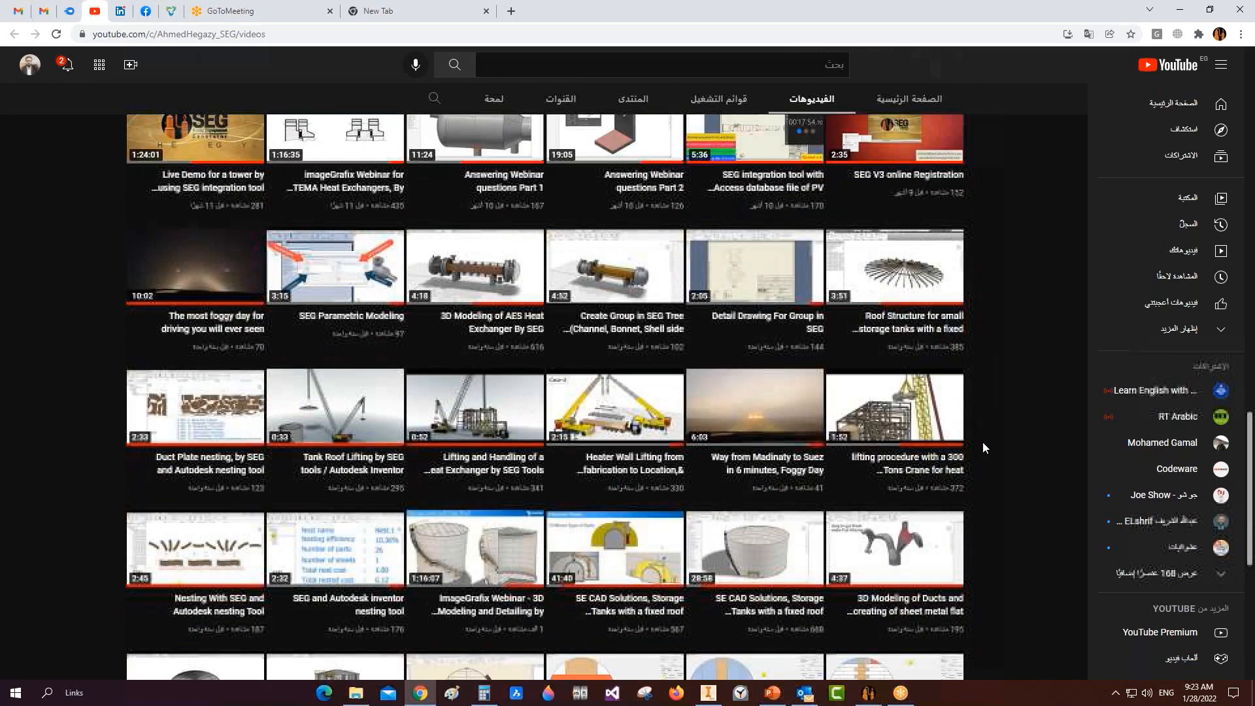
scroll(990, 442, "up", 15)
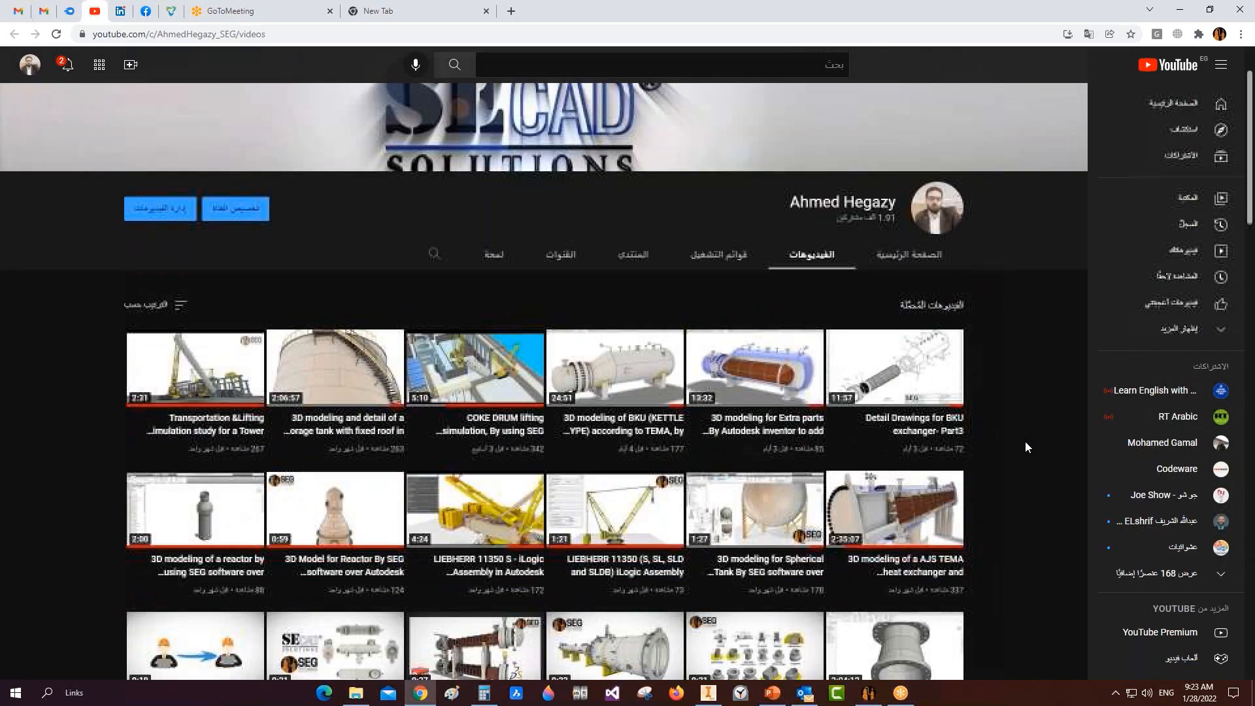
scroll(1025, 447, "up", 1)
left_click(1179, 10)
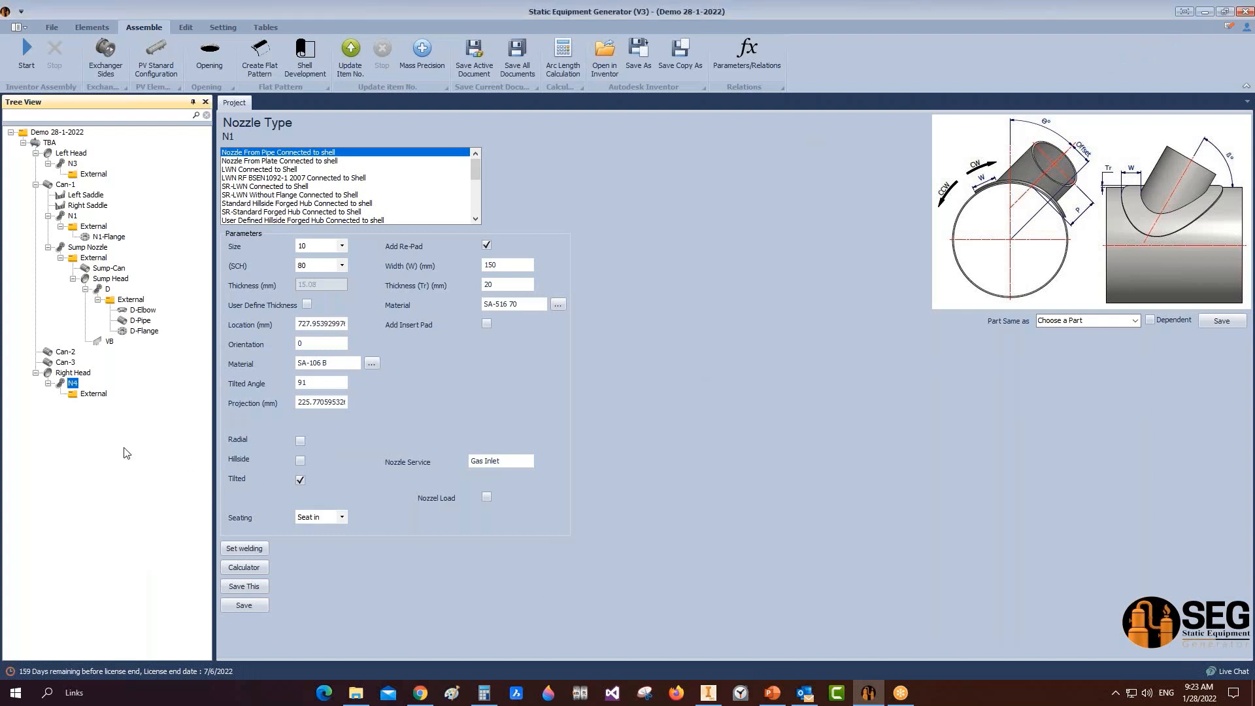
Step: Start a new drawing for the Left Saddle on an A3 sheet
right_click(92, 199)
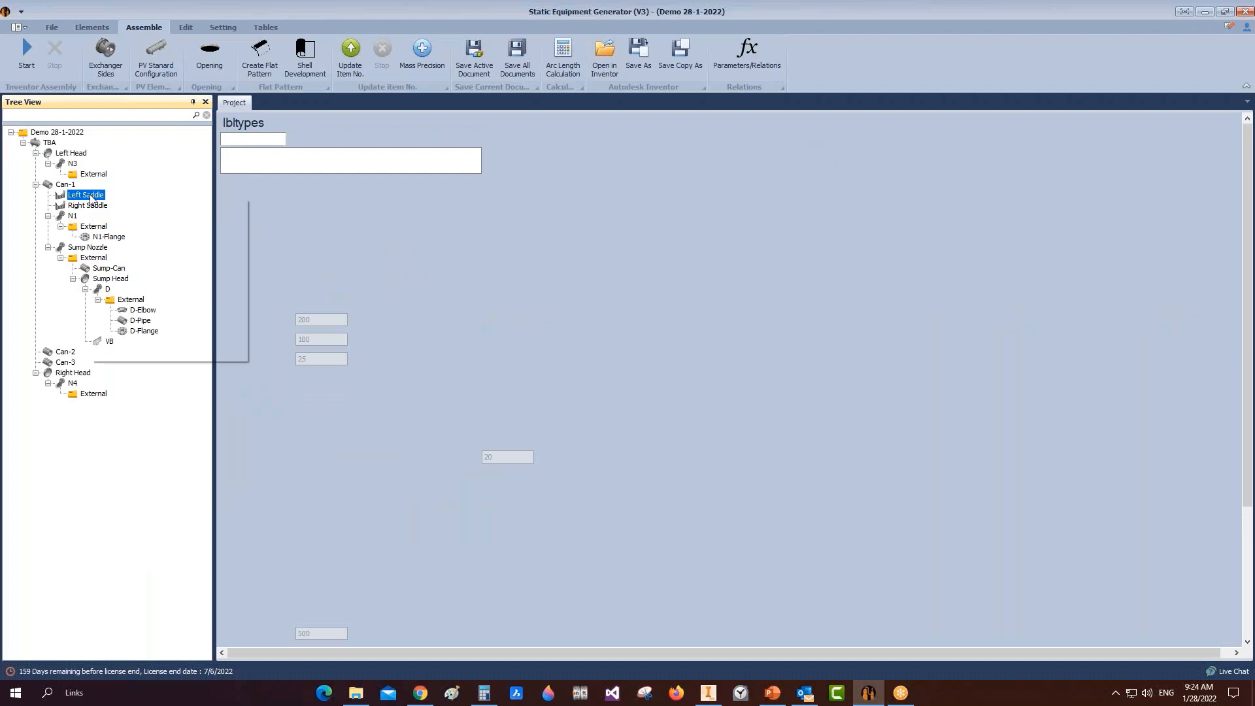
mouse_move(132, 240)
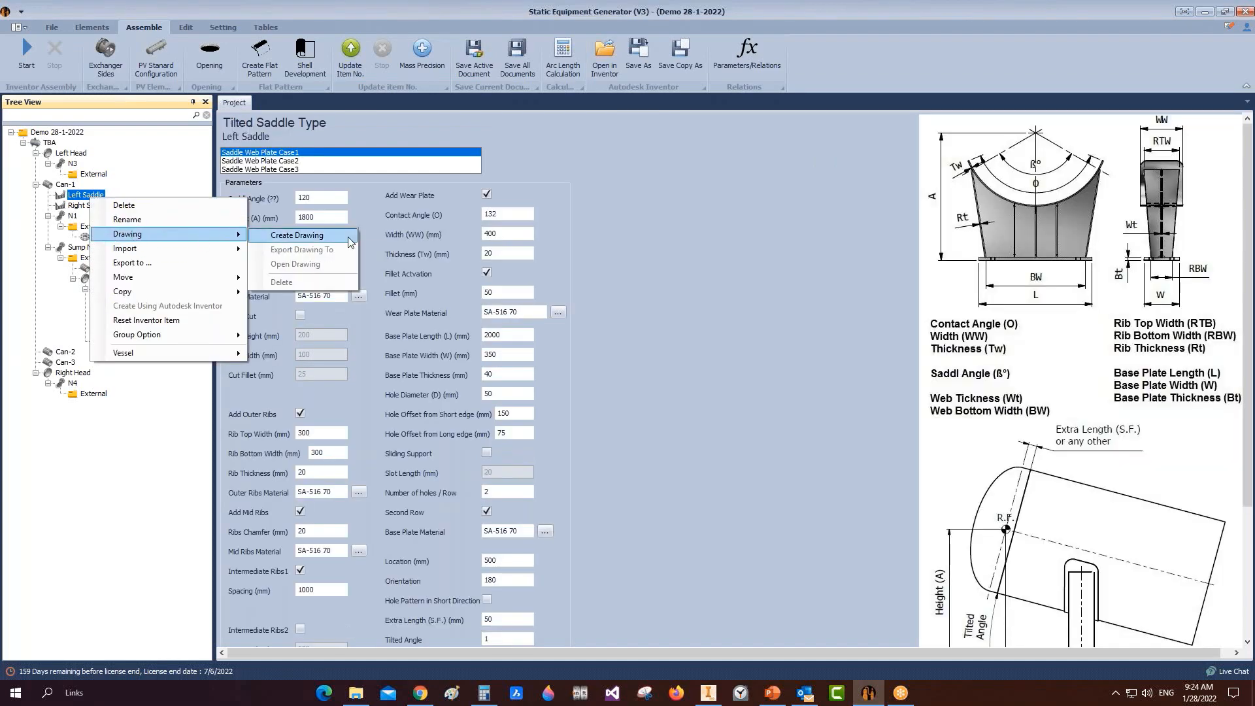
left_click(296, 236)
left_click(695, 337)
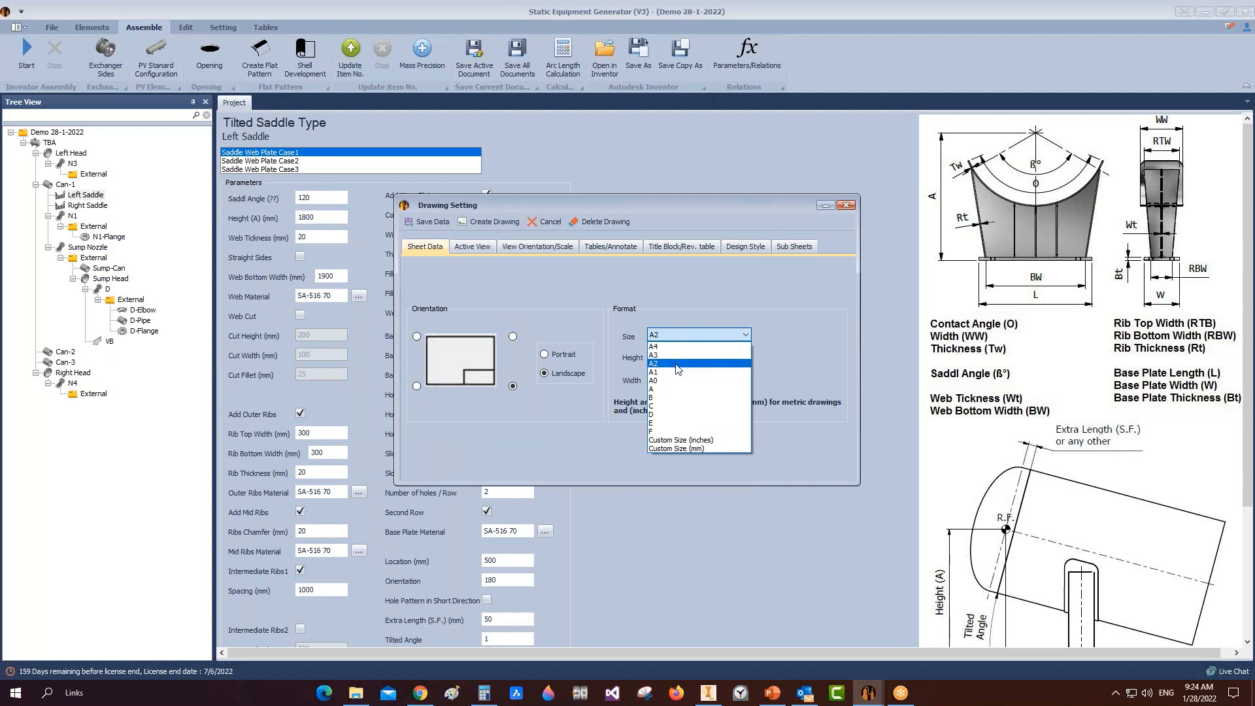
left_click(680, 360)
Step: Include the right side view and set the elevation orientation to Back
left_click(453, 252)
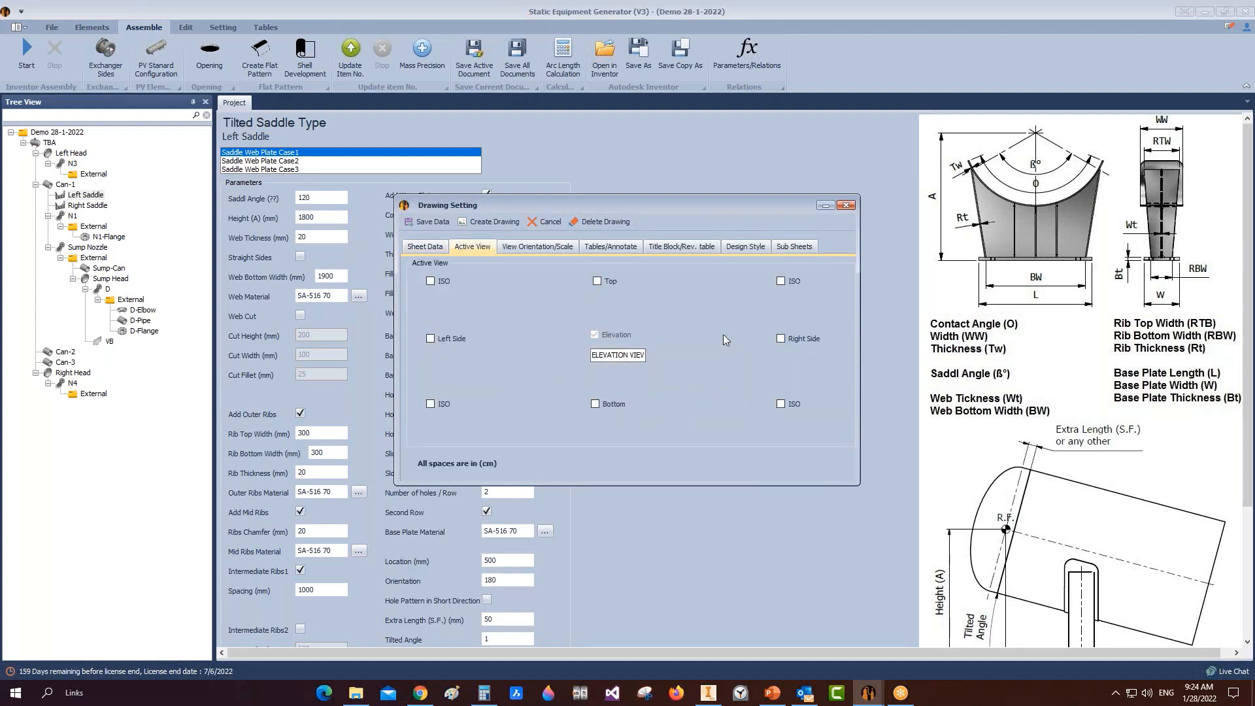
left_click(781, 338)
left_click(538, 246)
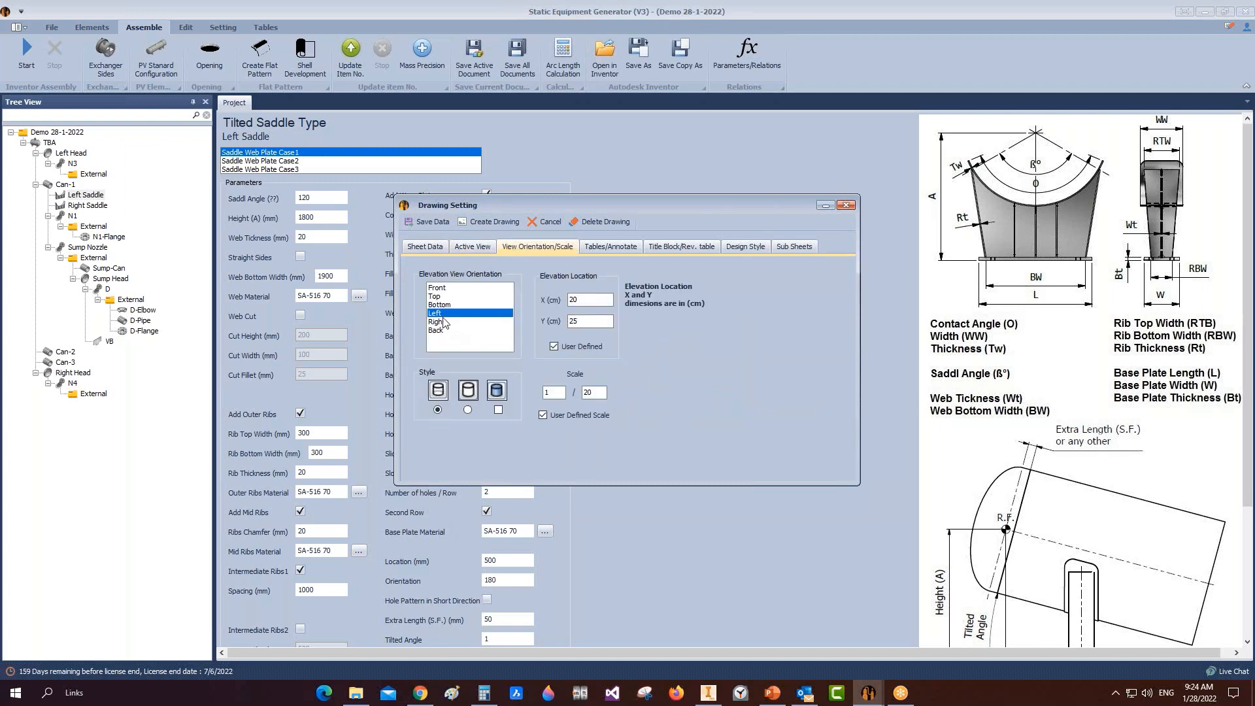
left_click(447, 323)
left_click(441, 331)
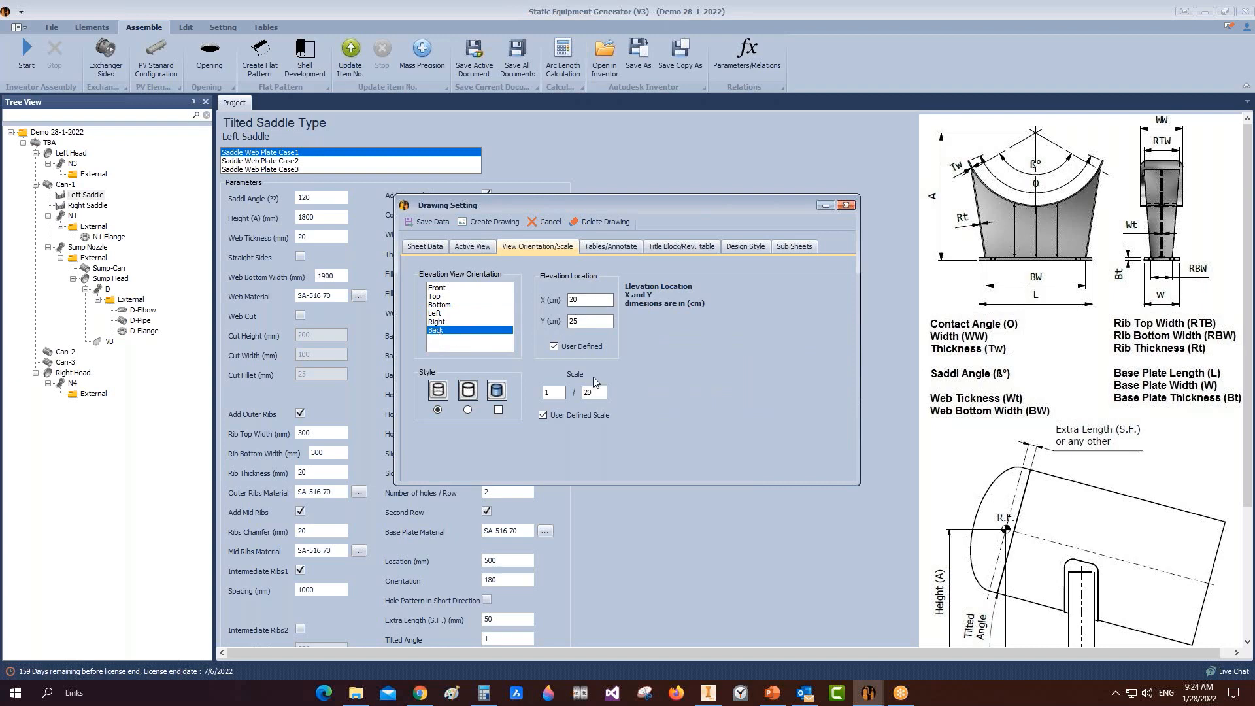
Step: Enter 'Sadd' in the title block settings, generate the drawing and view it in Inventor
left_click(611, 246)
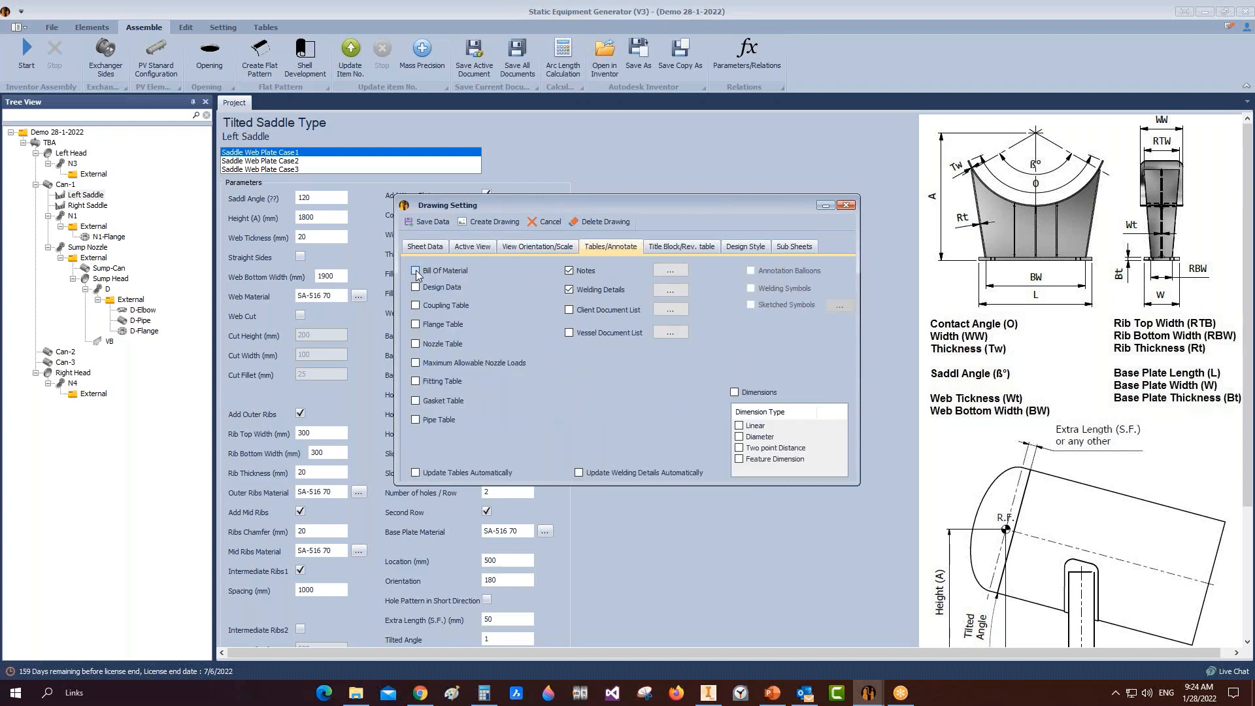
left_click(677, 247)
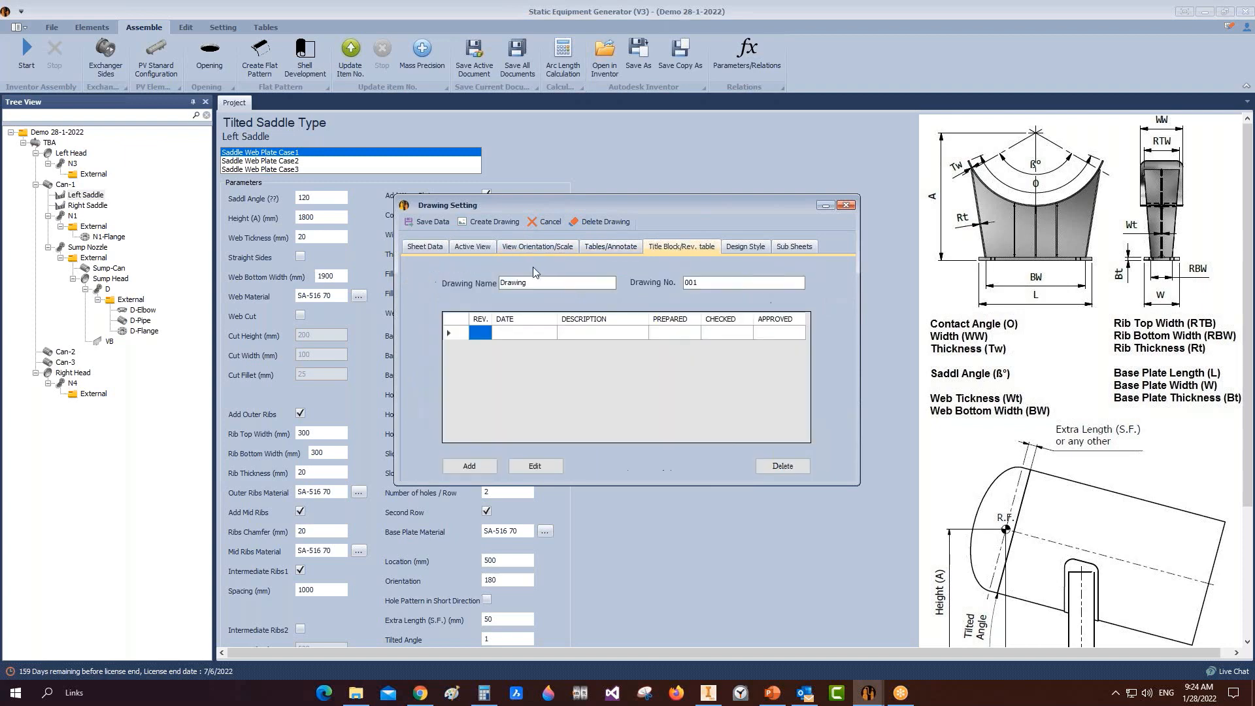
type("Saddle Detail")
left_click(737, 248)
left_click(797, 248)
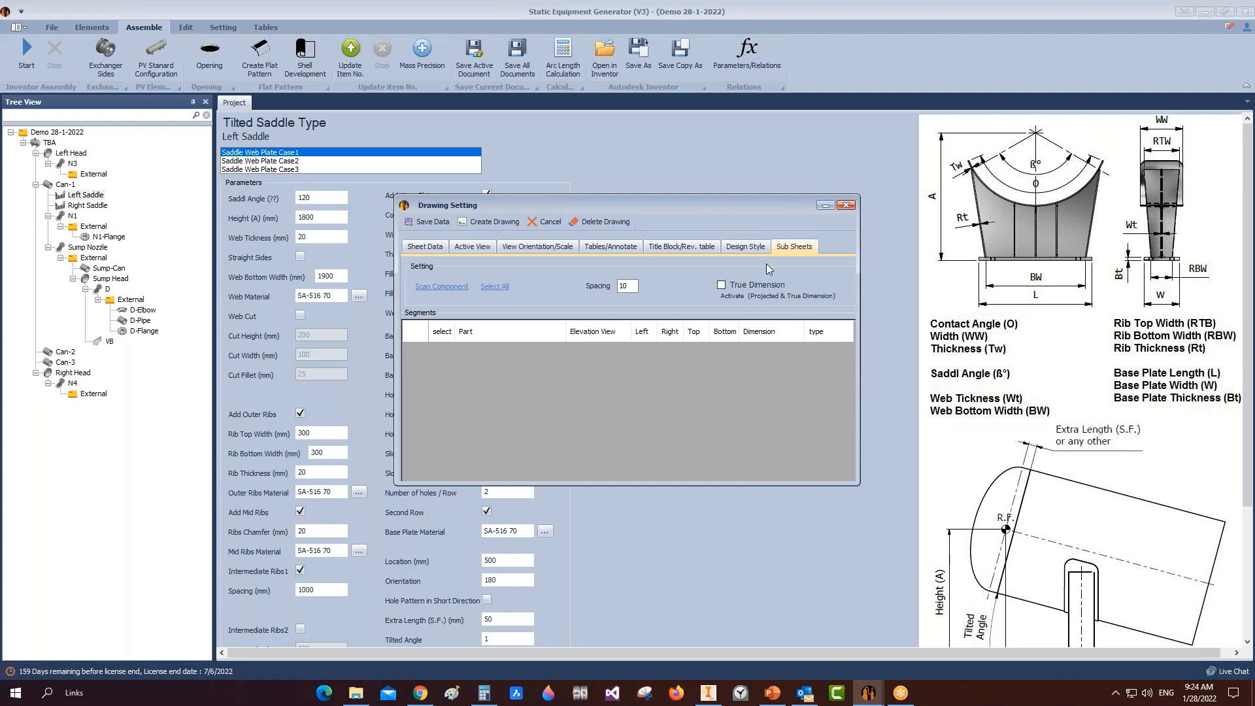
left_click(485, 223)
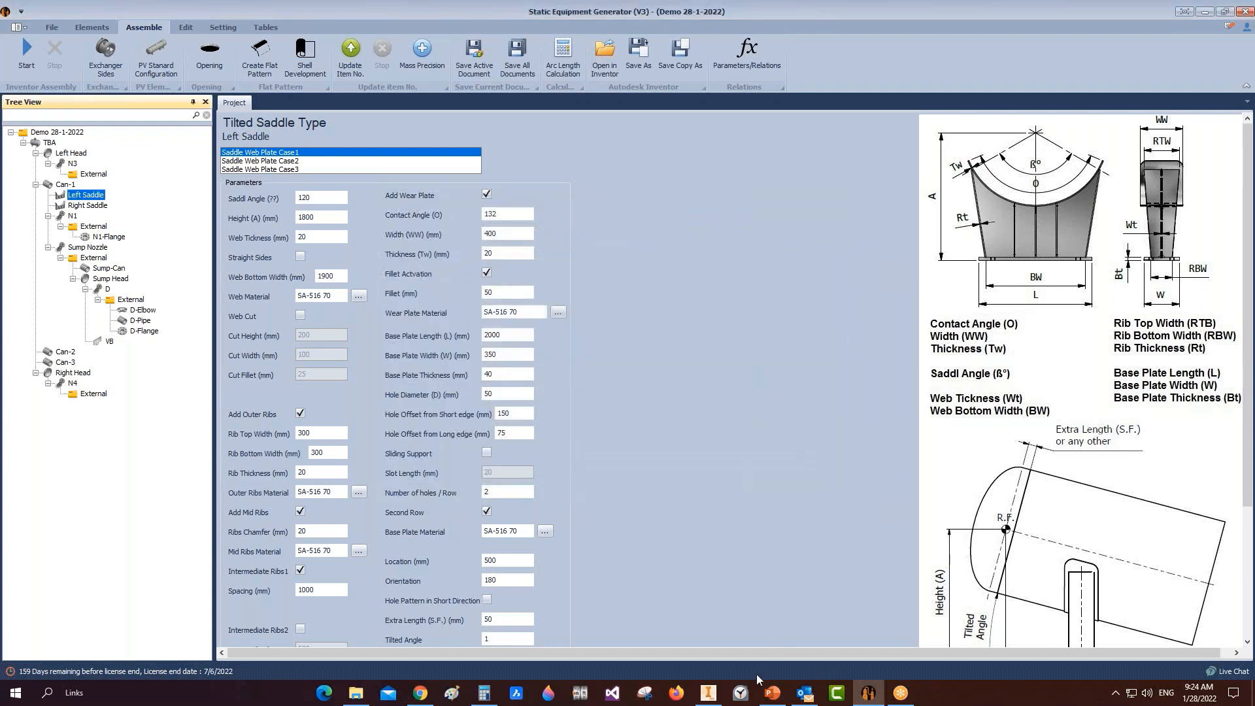
mouse_move(708, 692)
left_click(711, 605)
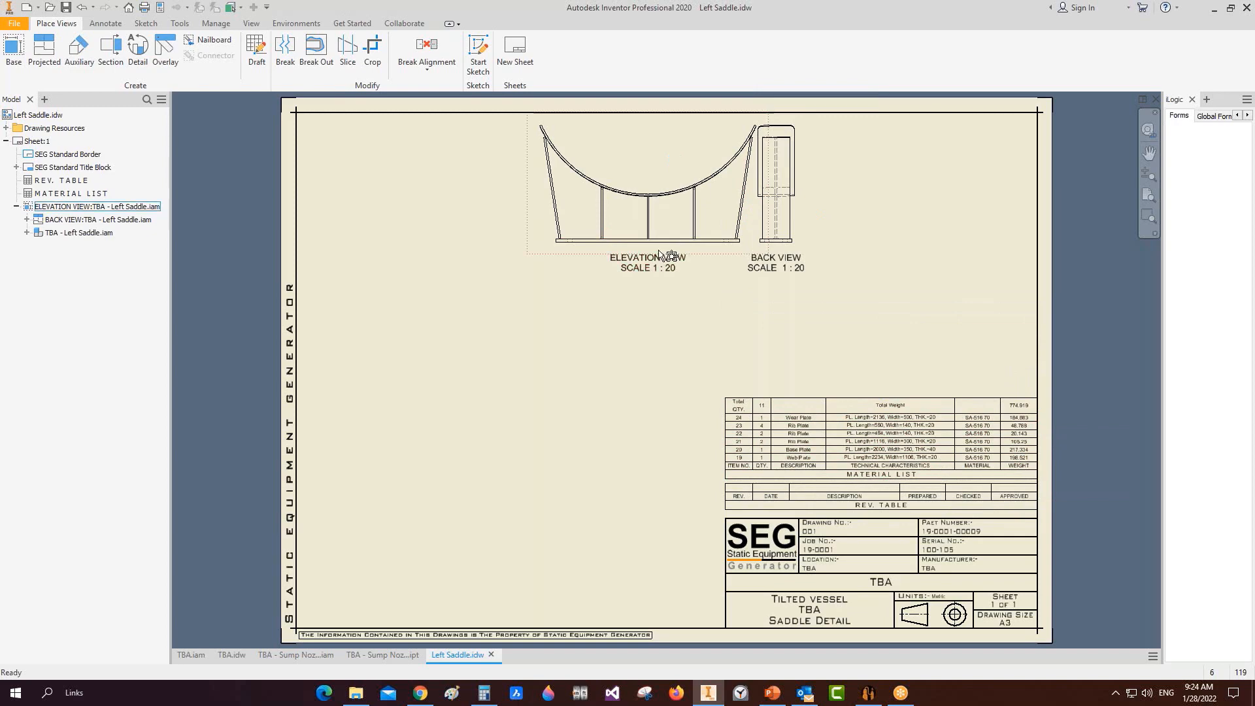
Step: Reopen the Left Saddle drawing settings and regenerate with location 14/16 at scale 1:18
left_click(869, 694)
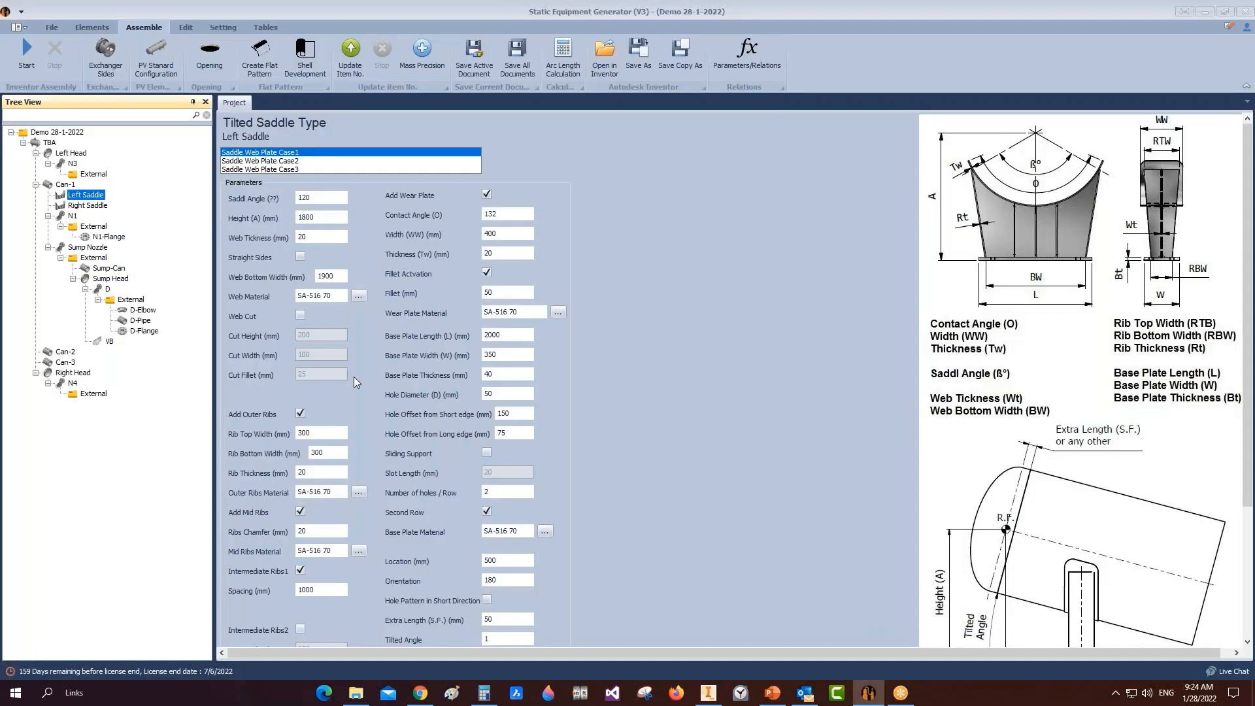
right_click(85, 193)
mouse_move(160, 229)
left_click(274, 230)
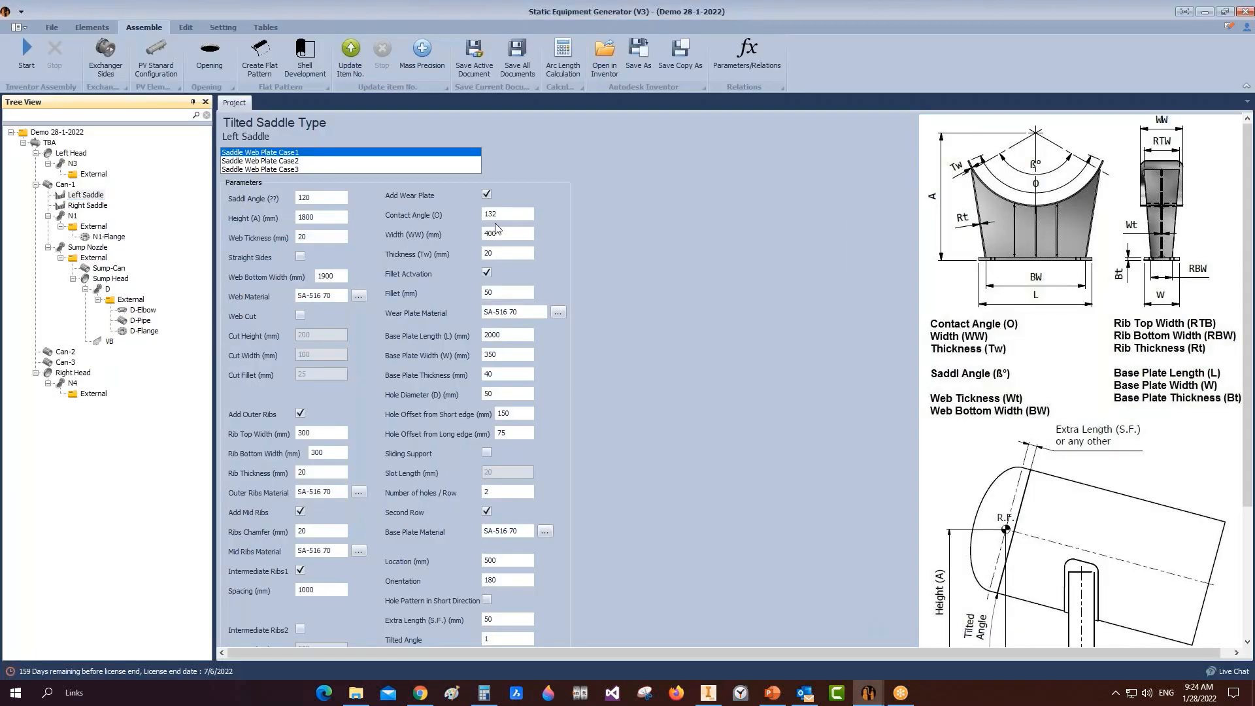
left_click(475, 246)
left_click(537, 246)
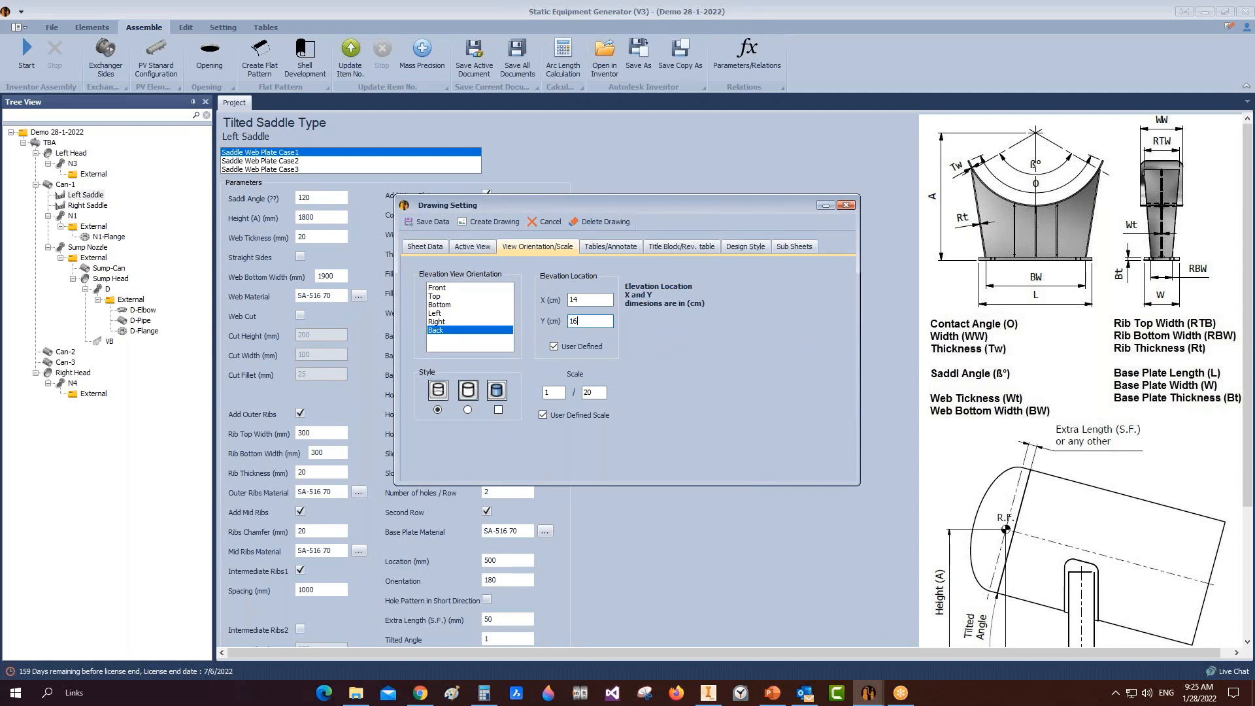
left_click(473, 247)
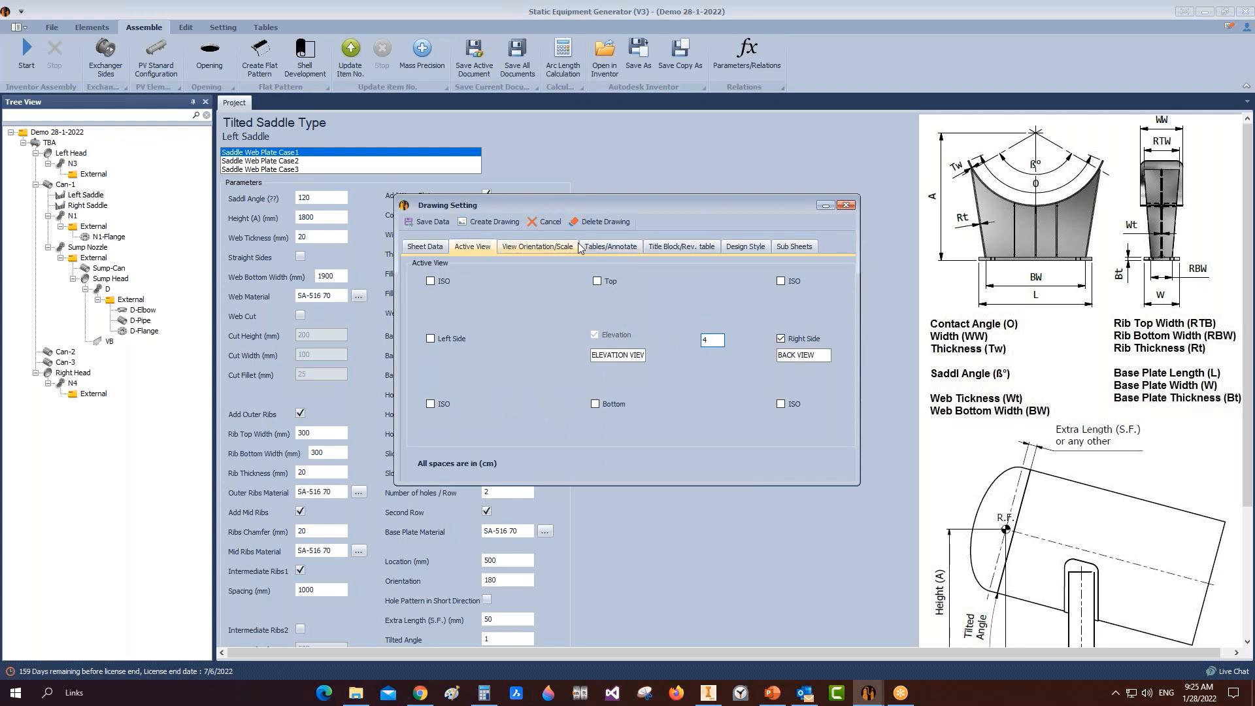
left_click(538, 246)
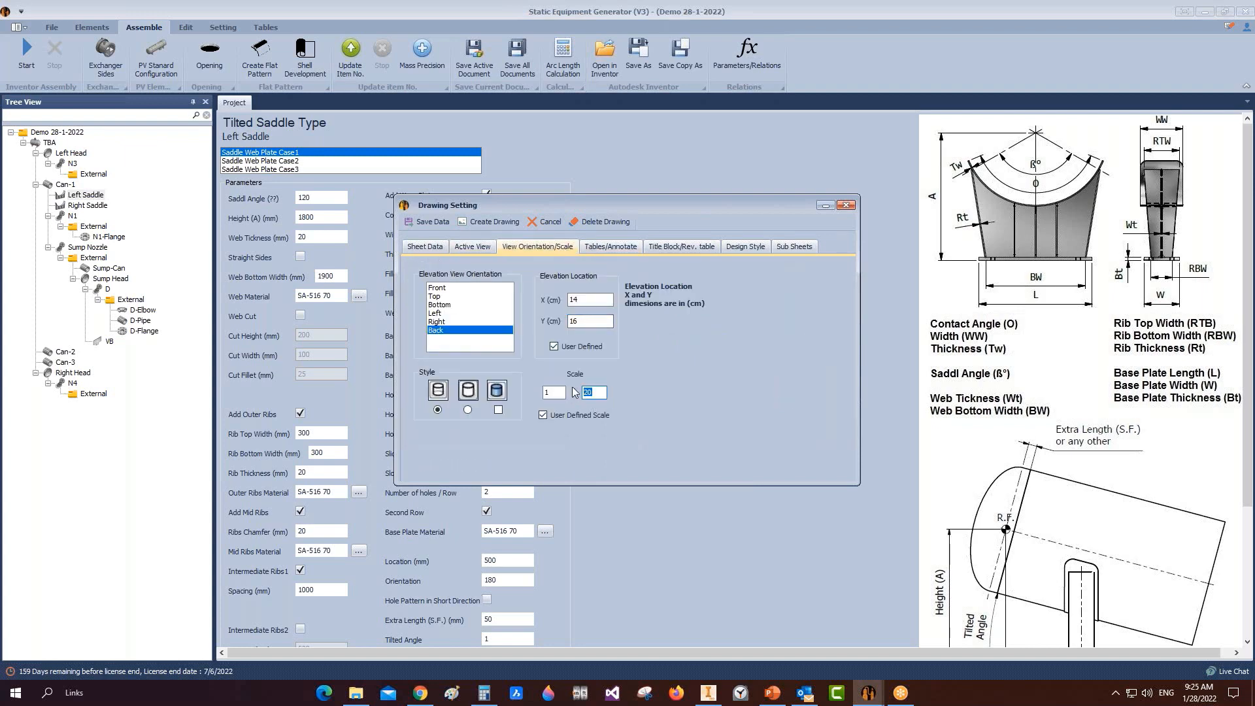
left_click(492, 223)
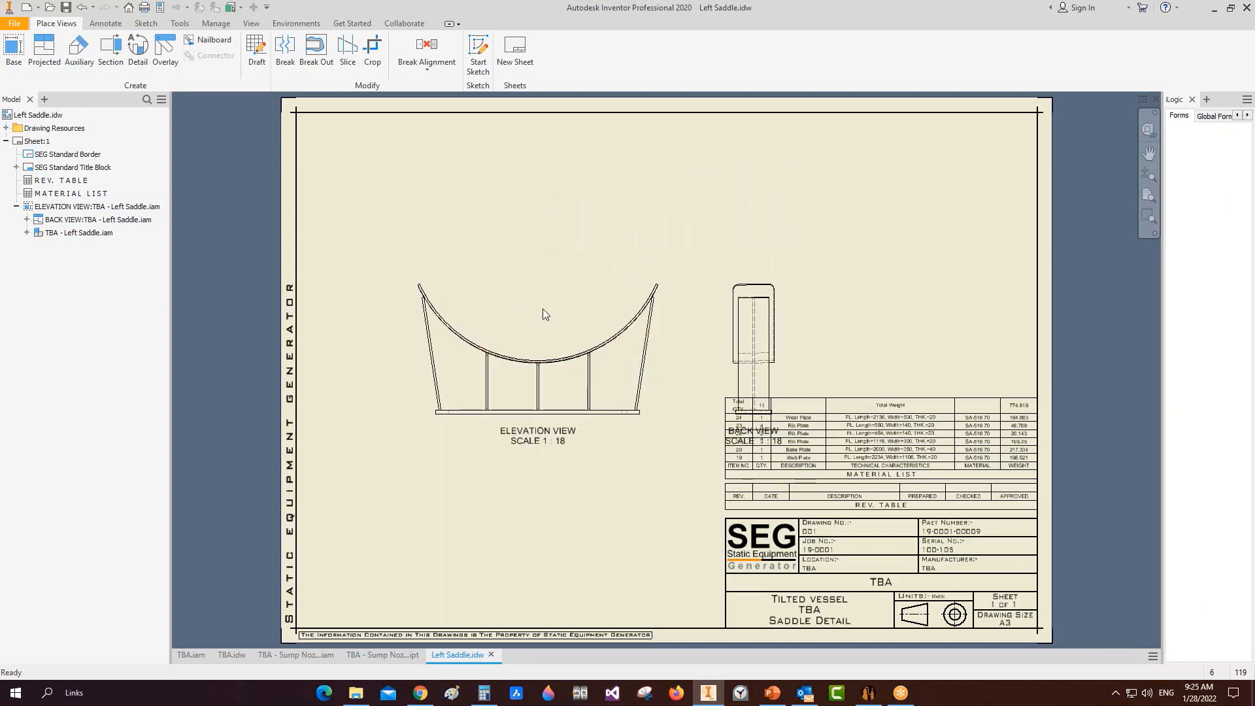
Step: Move the elevation view up and place section A-A across the base plate below it
left_click(495, 293)
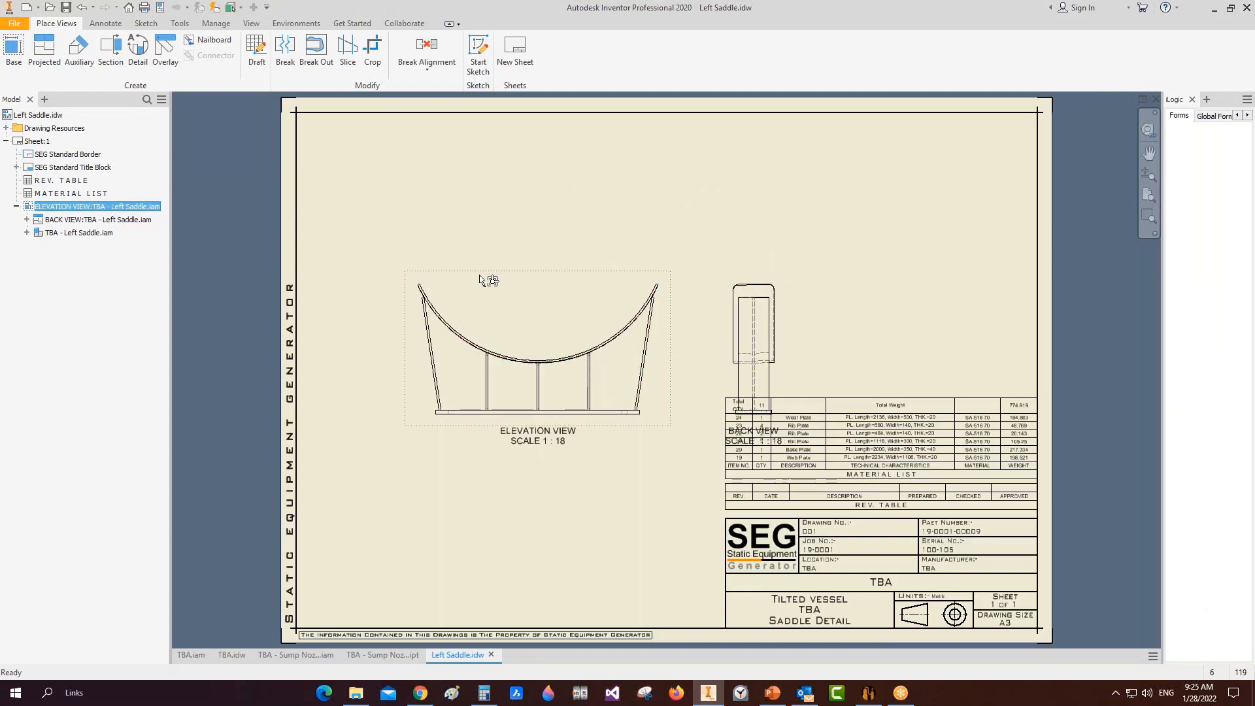
left_click_drag(484, 280, 438, 208)
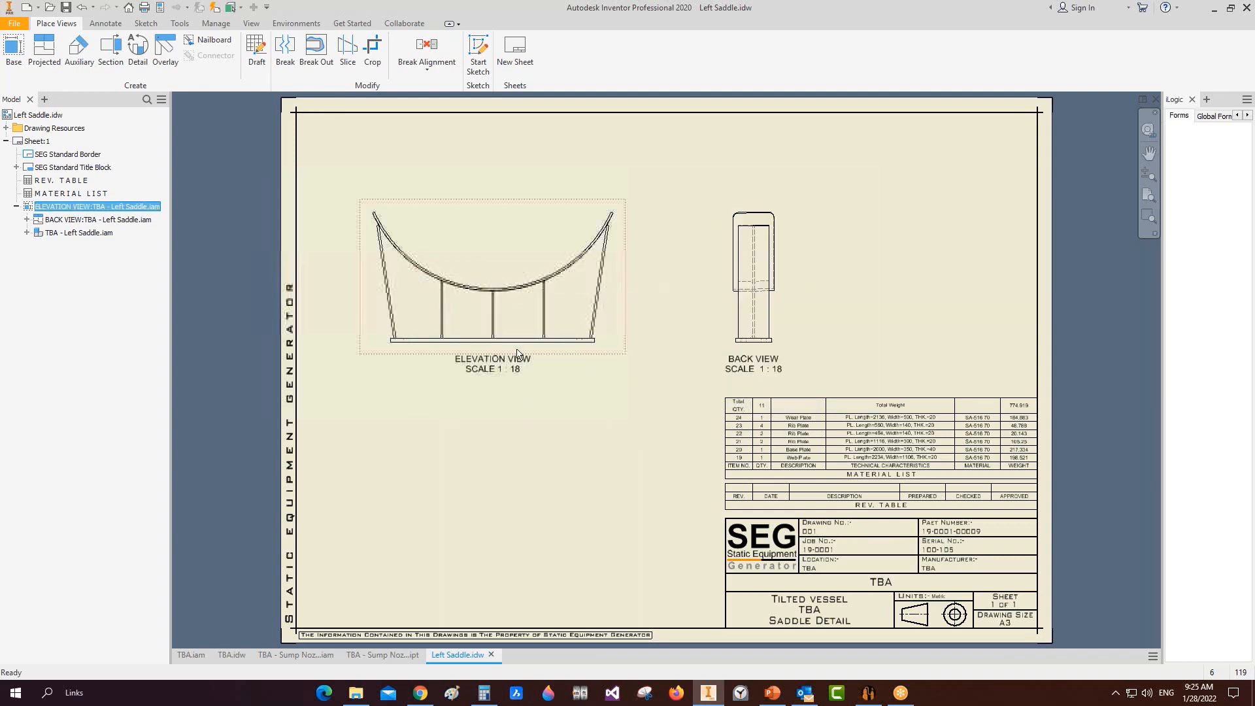
left_click(109, 48)
scroll(482, 347, "up", 3)
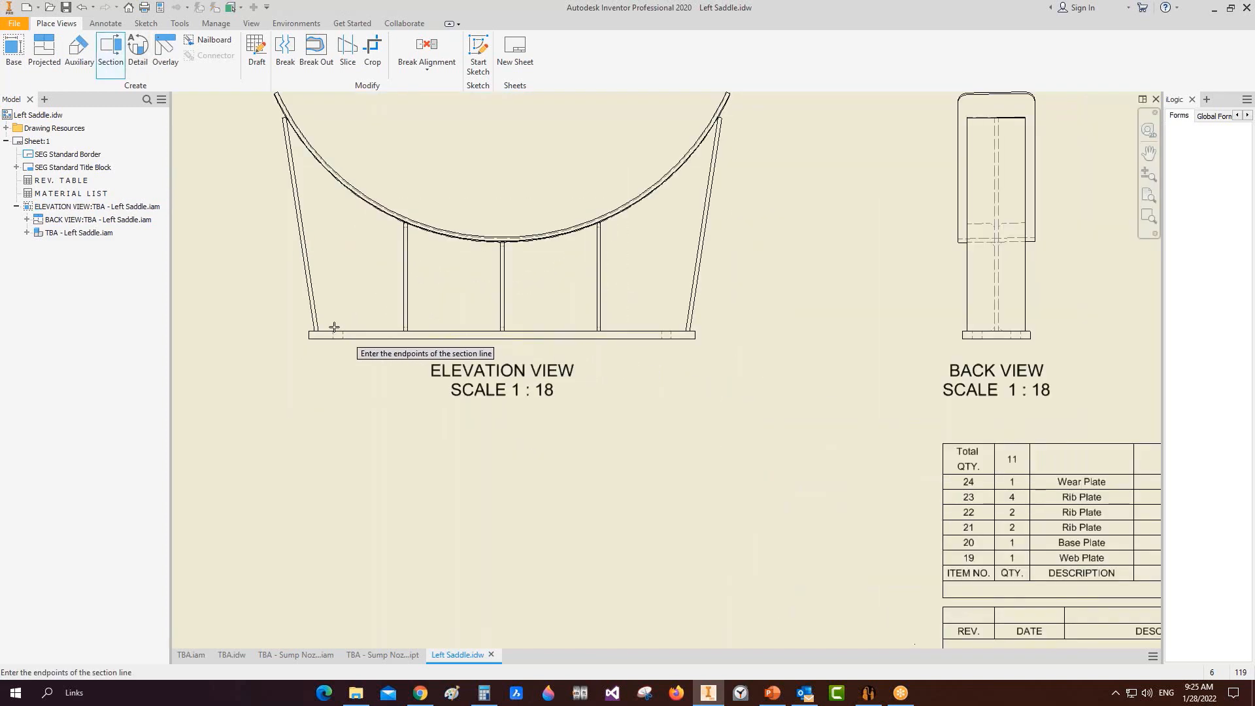
left_click(296, 332)
left_click(725, 332)
right_click(724, 330)
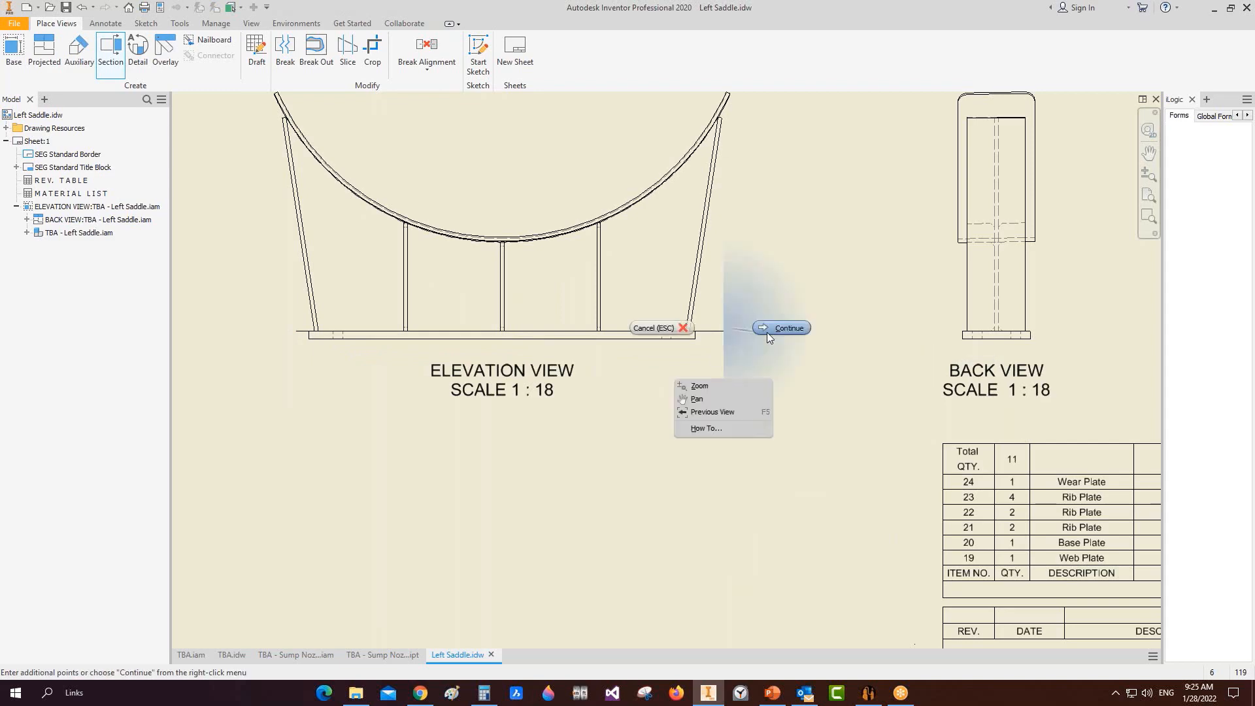
left_click(783, 327)
left_click(611, 543)
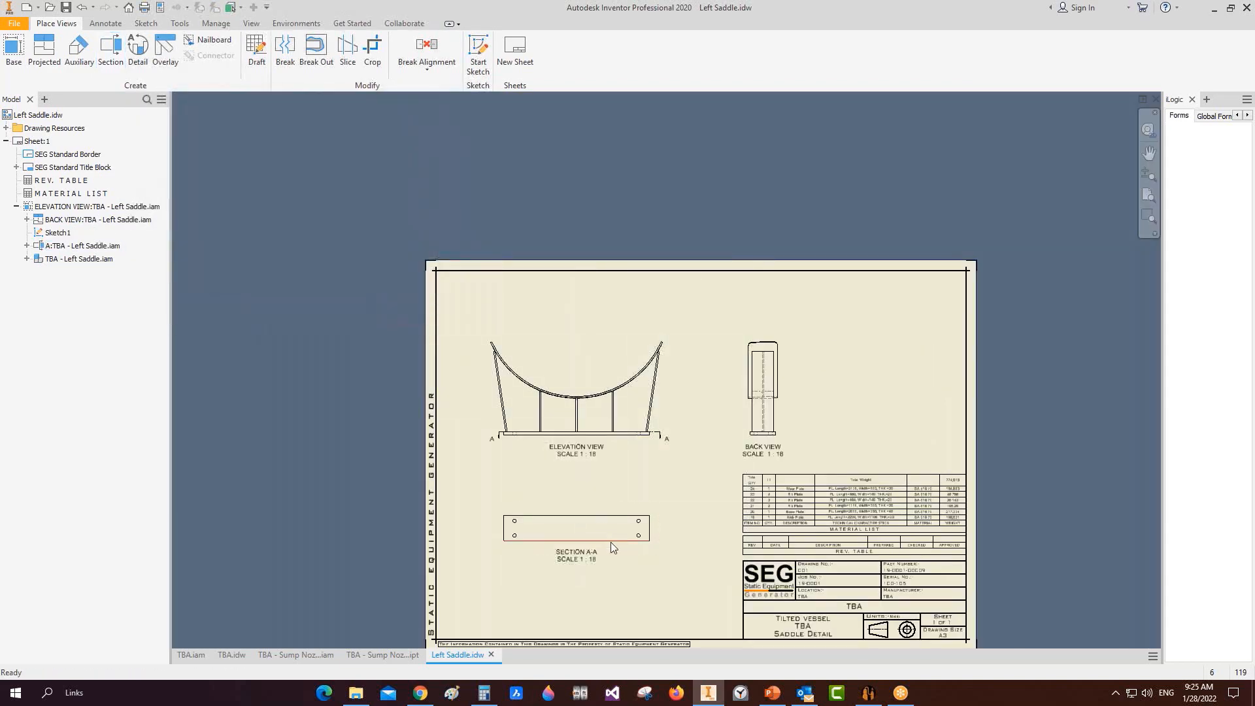
Step: Add automated centre marks to the four holes in section A-A
scroll(611, 543, "up", 3)
left_click(105, 22)
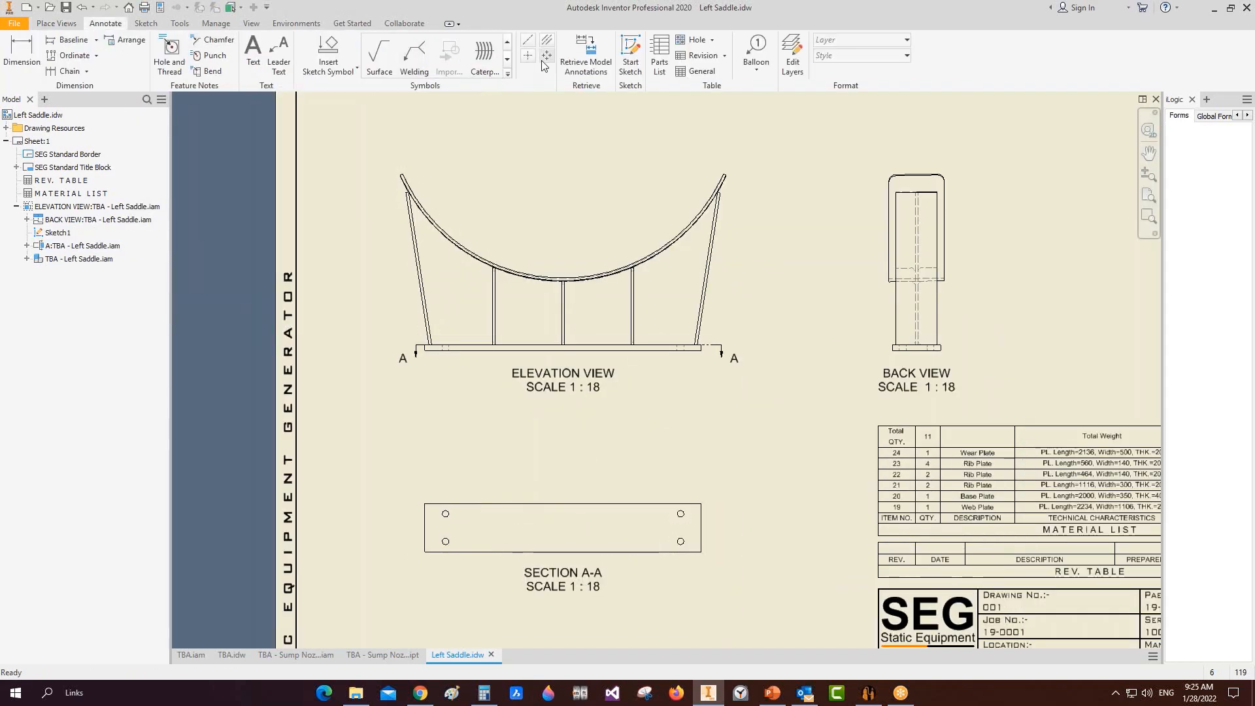
right_click(629, 516)
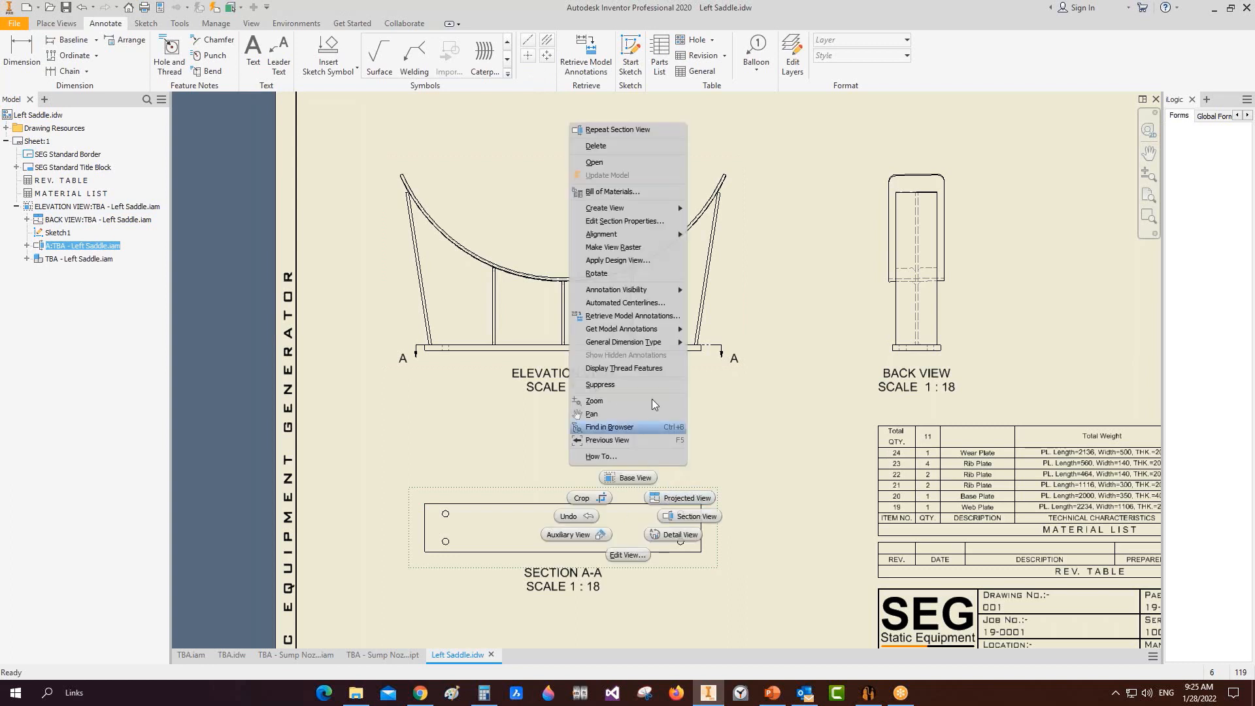
left_click(629, 304)
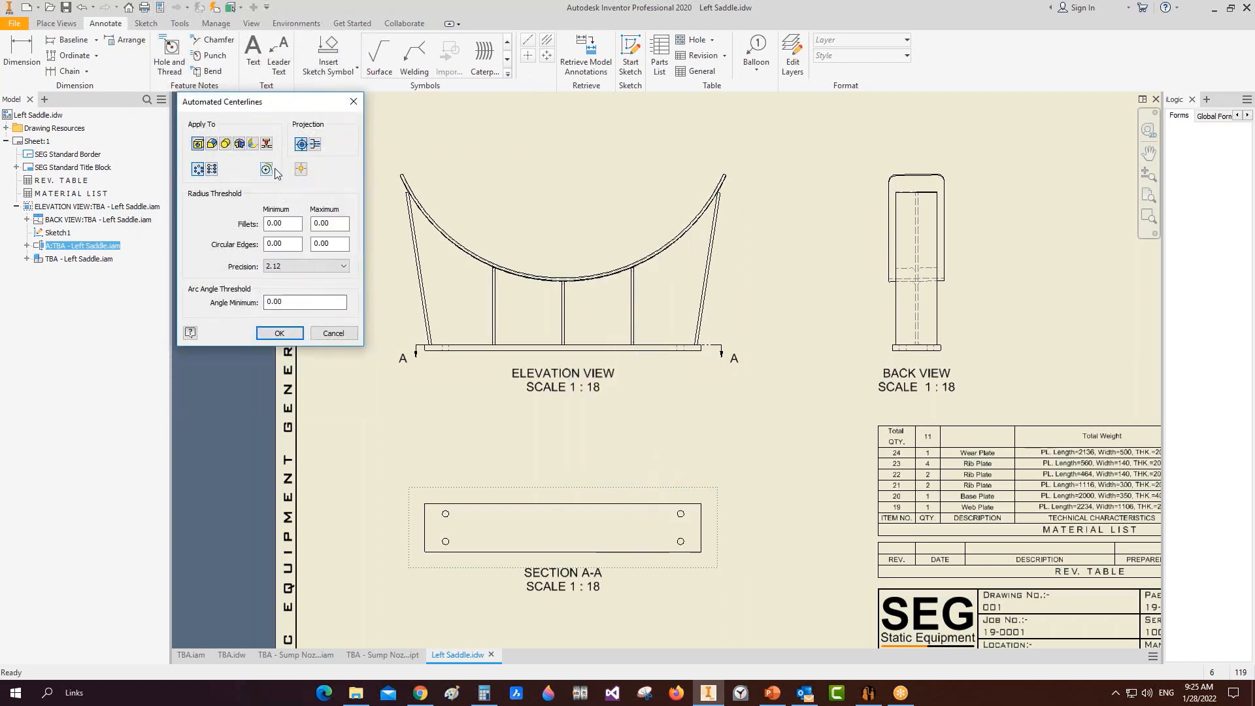
left_click(279, 333)
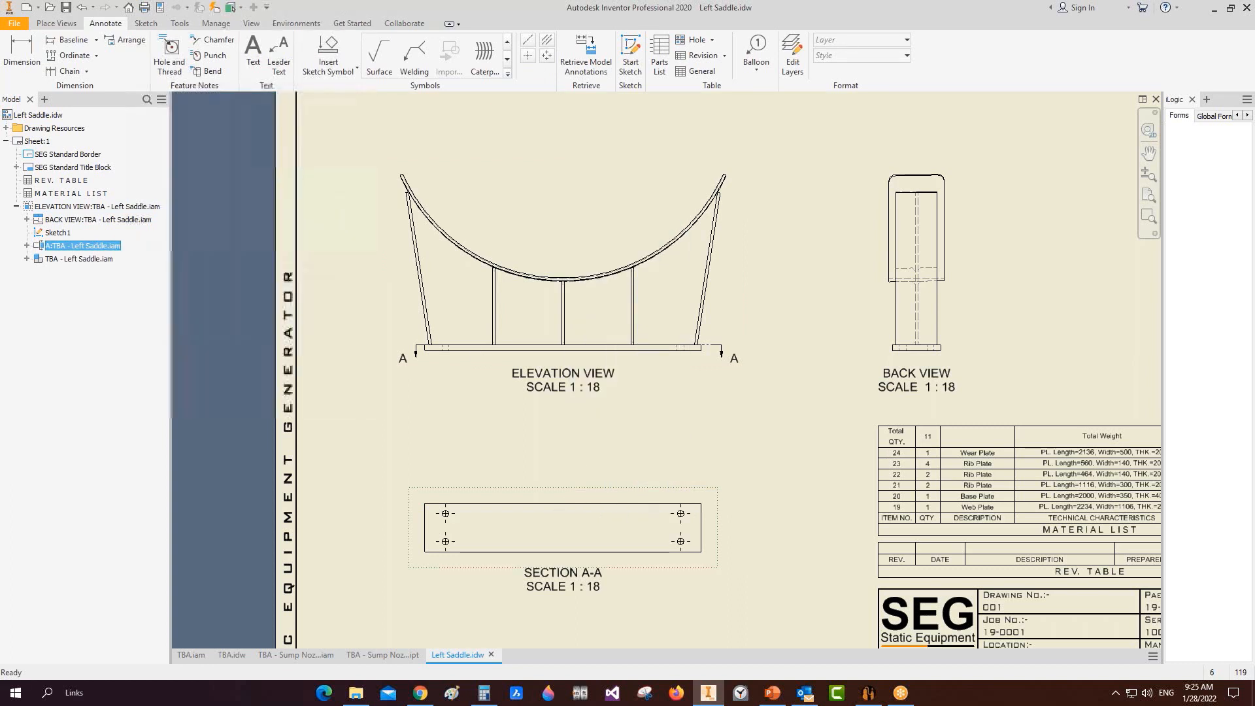
Step: Dimension section A-A with 200 hole spacing, two 75 edge distances and 350 width
key("d")
scroll(415, 504, "up", 4)
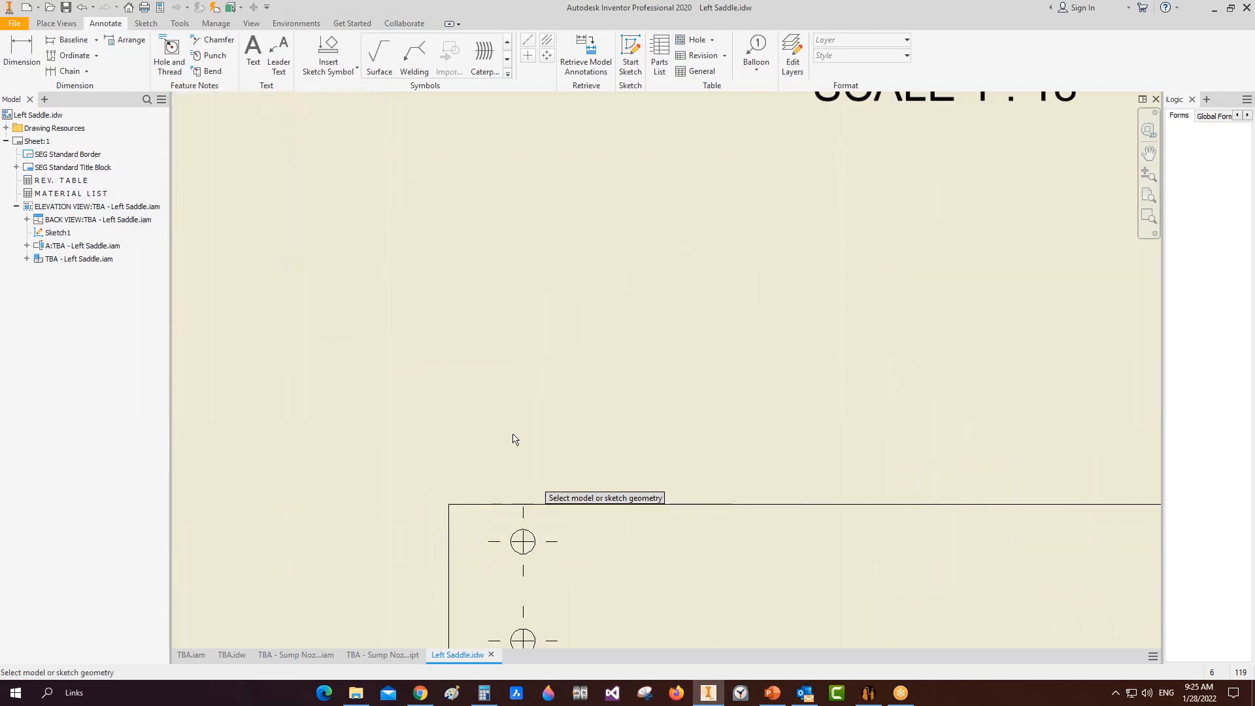
scroll(532, 459, "up", 2)
middle_click_drag(533, 460, 625, 348)
scroll(600, 433, "down", 2)
left_click(600, 498)
left_click(575, 586)
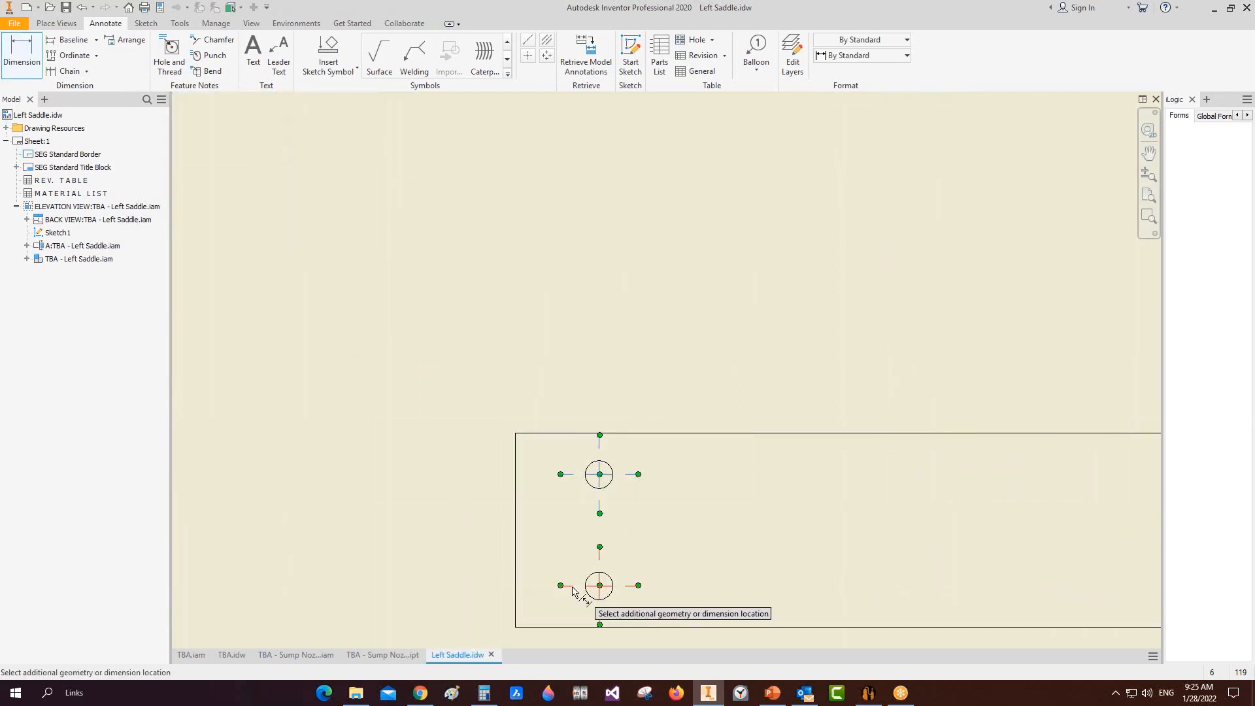
left_click(477, 553)
left_click(572, 475)
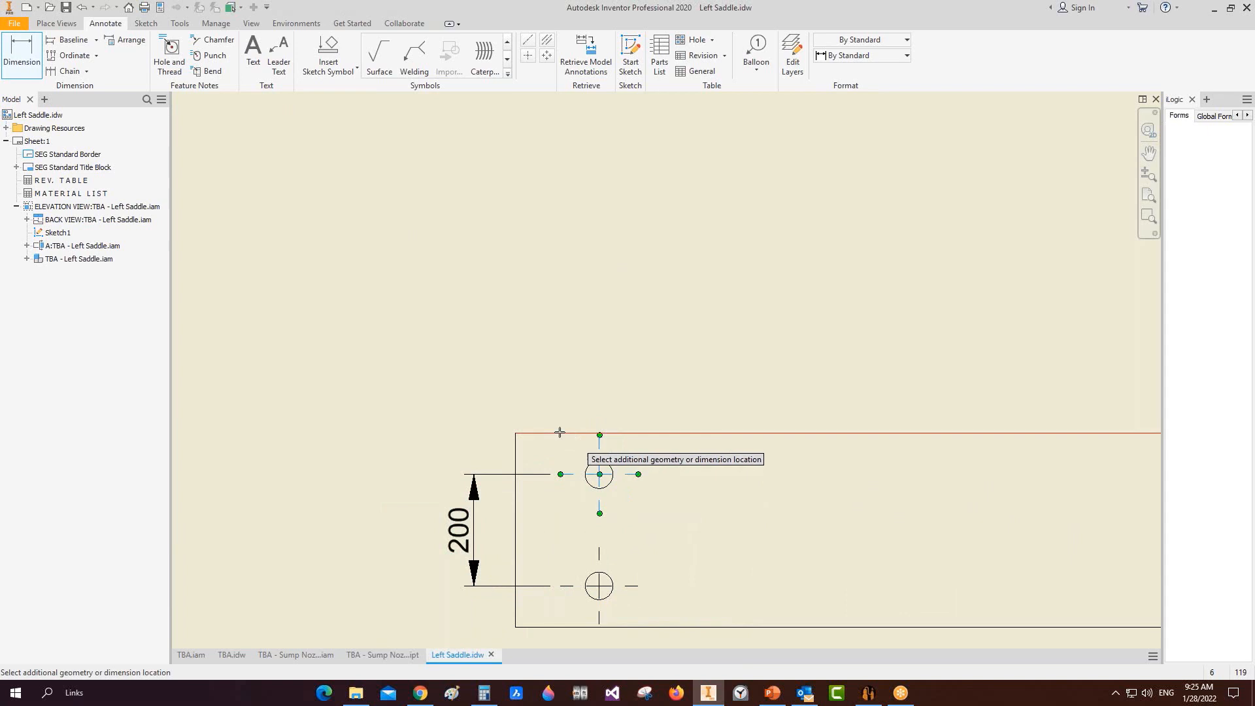
left_click(567, 433)
left_click(479, 478)
left_click(588, 586)
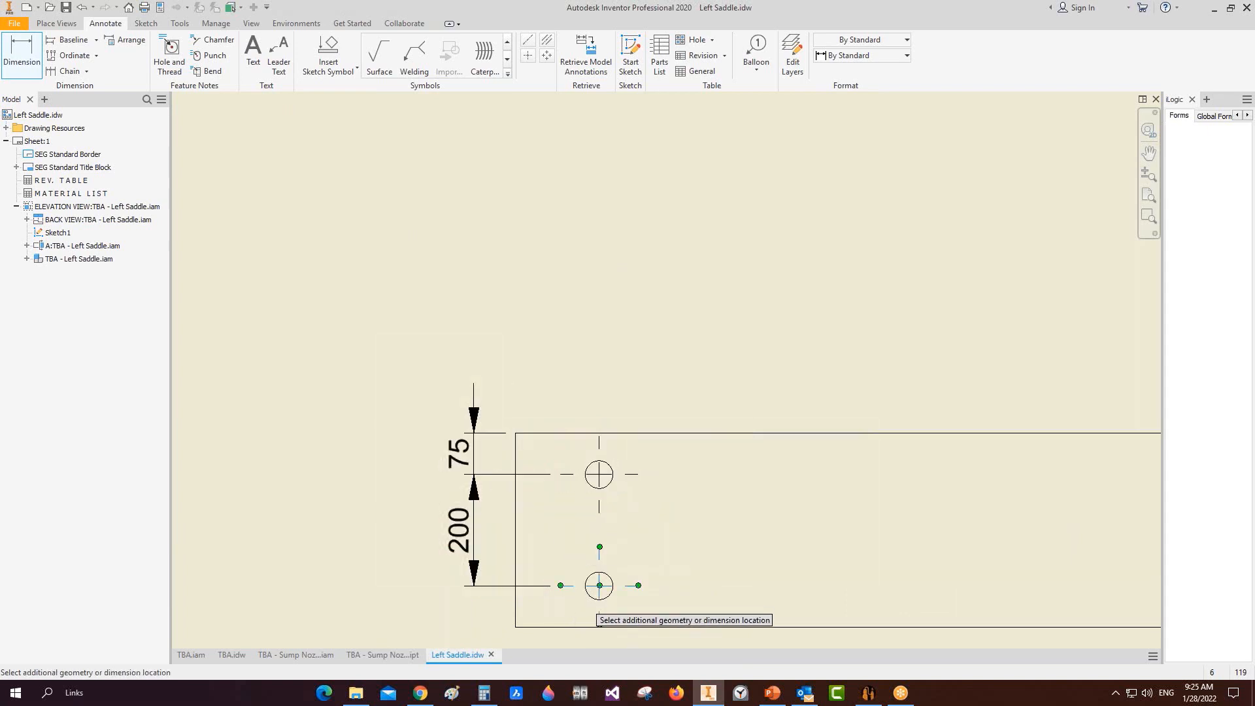
left_click(574, 628)
left_click(475, 605)
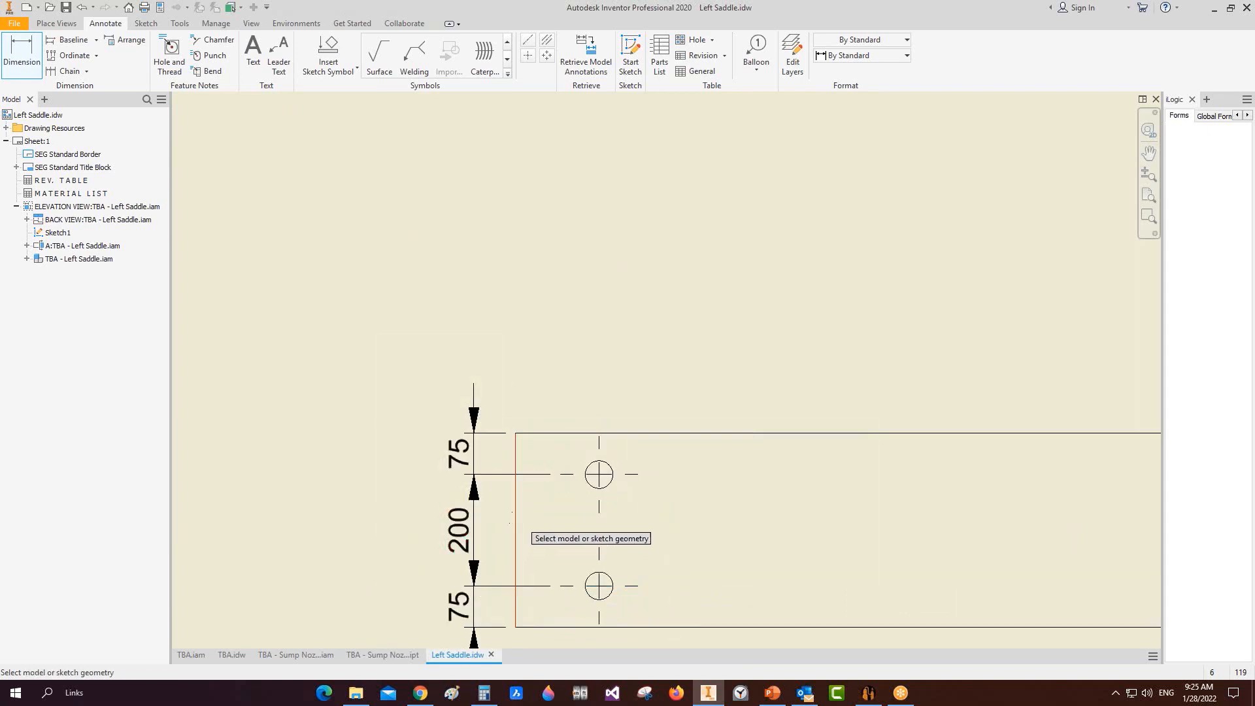
left_click(516, 507)
left_click(362, 505)
Step: Add the 1700 hole-spacing and 2000 overall length dimensions to section A-A
scroll(611, 465, "down", 3)
left_click(610, 468)
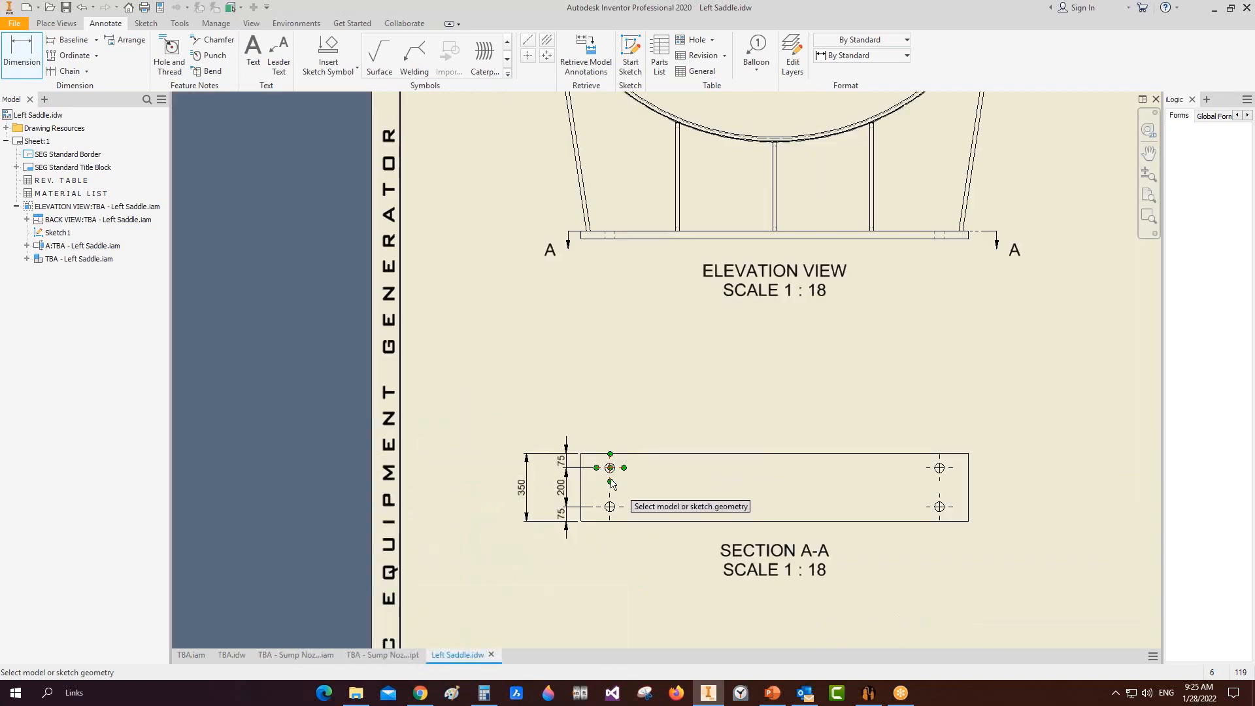
left_click(940, 468)
left_click(834, 448)
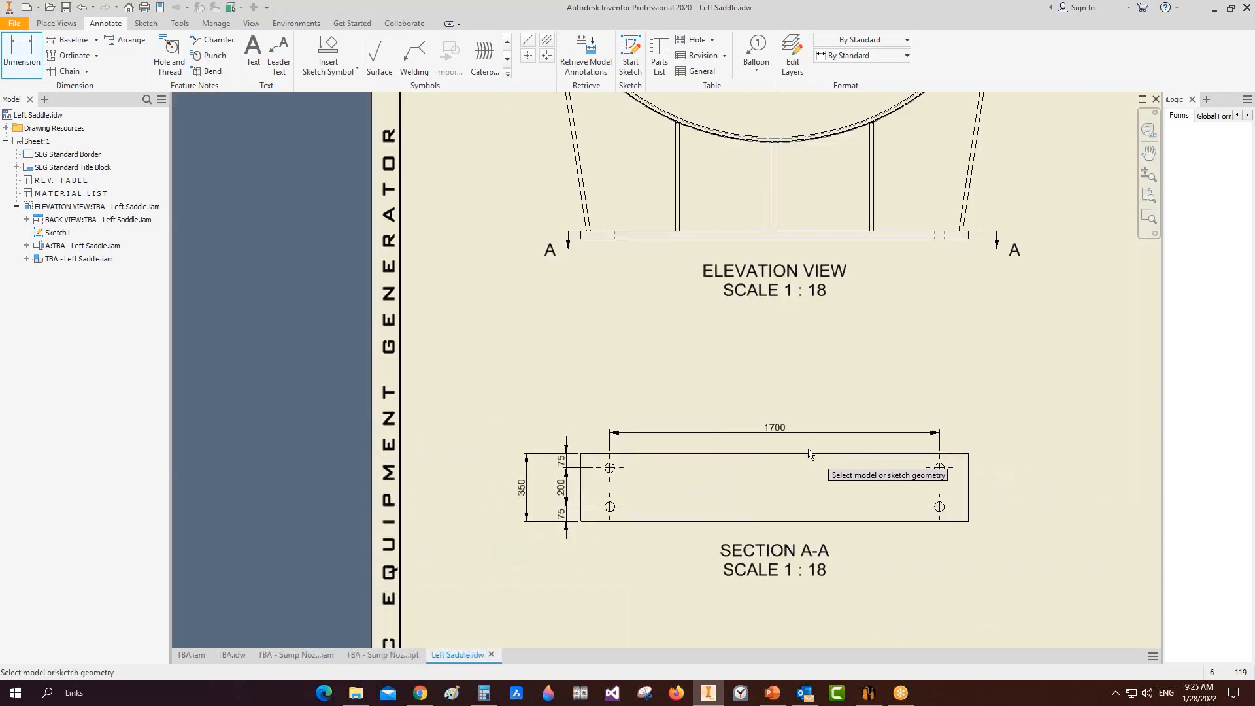
left_click(821, 453)
left_click(803, 406)
Step: Dimension the elevation view's 40 base plate thickness and 20 centre rib thickness
scroll(850, 412, "up", 2)
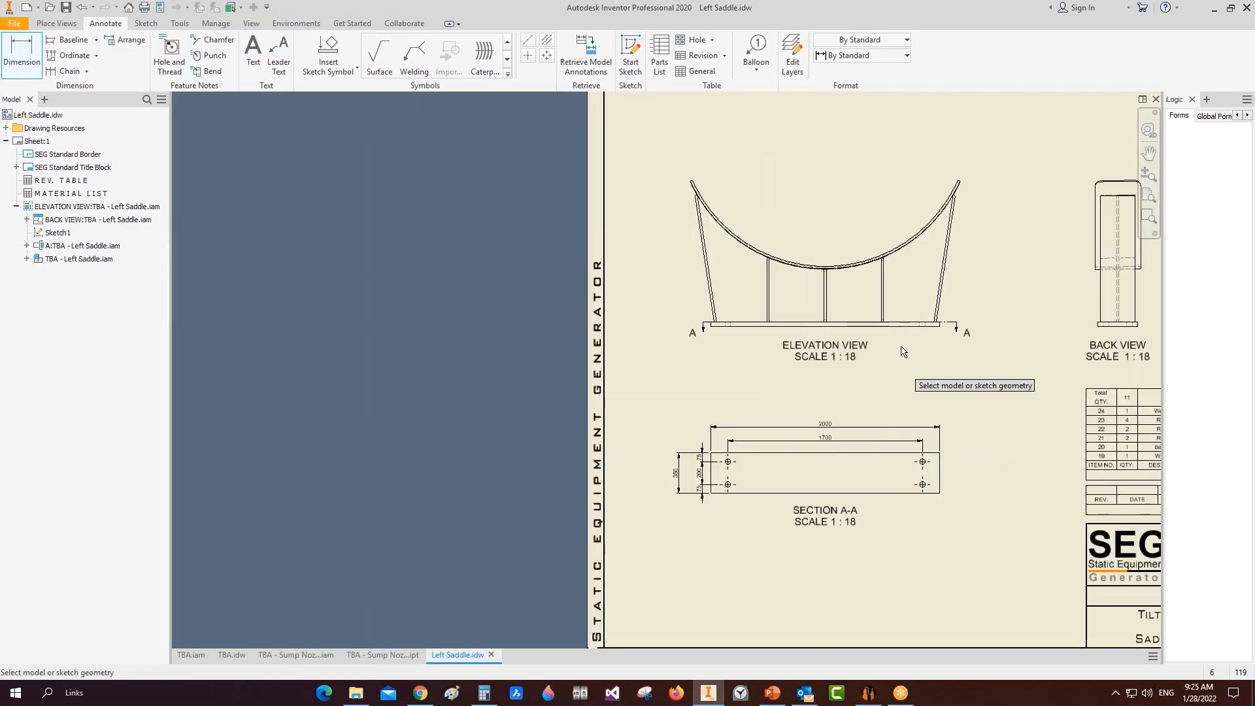
scroll(795, 327, "down", 5)
scroll(901, 345, "down", 3)
left_click(853, 344)
scroll(493, 342, "up", 5)
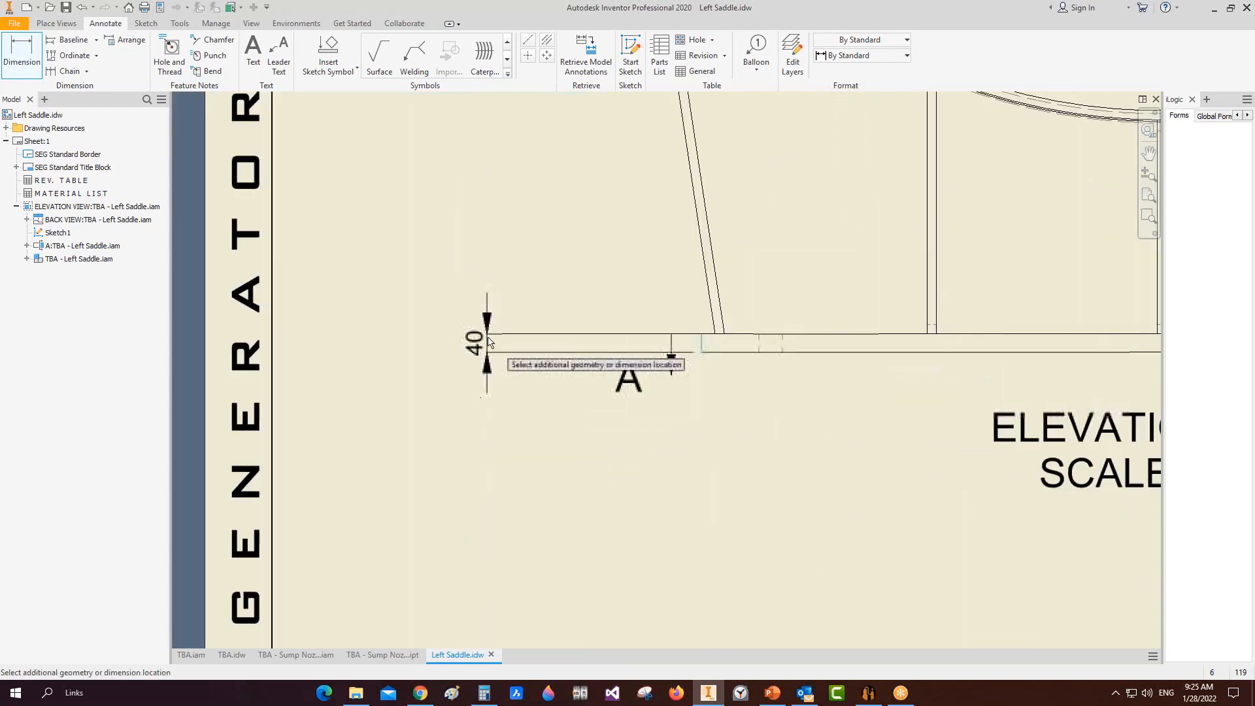
left_click(496, 341)
left_click(644, 344)
scroll(691, 345, "up", 4)
scroll(752, 294, "down", 5)
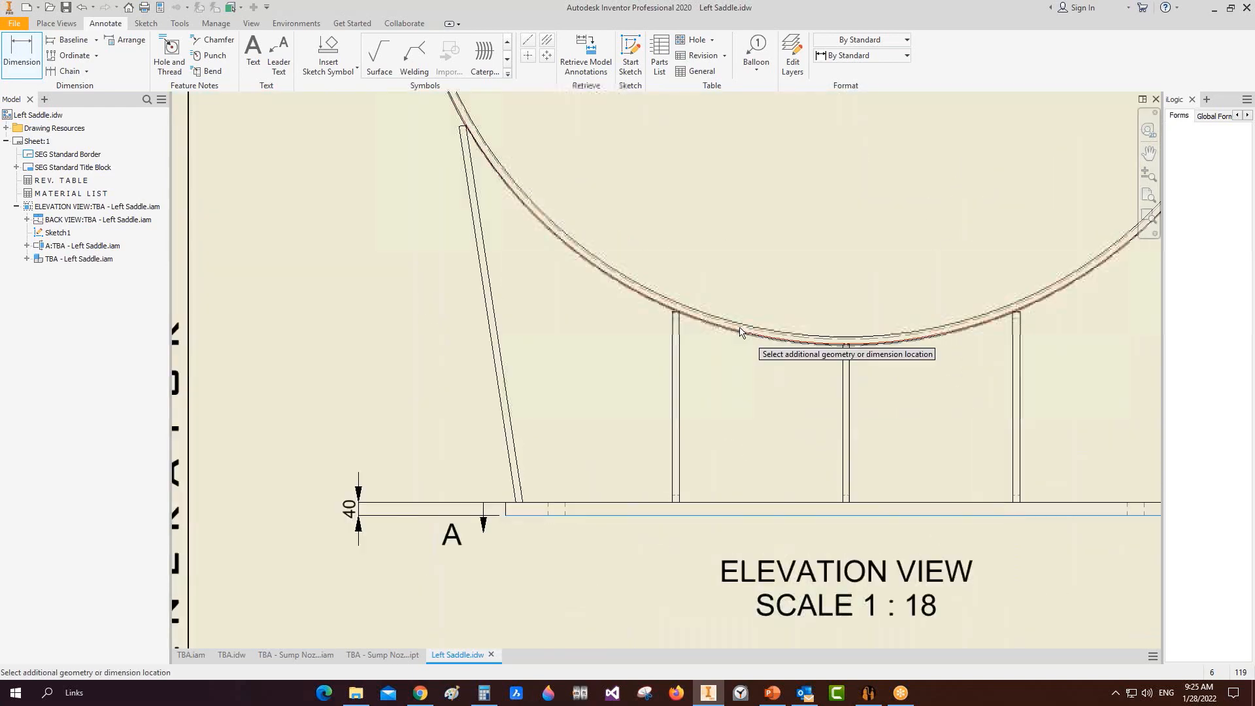
scroll(542, 330, "up", 2)
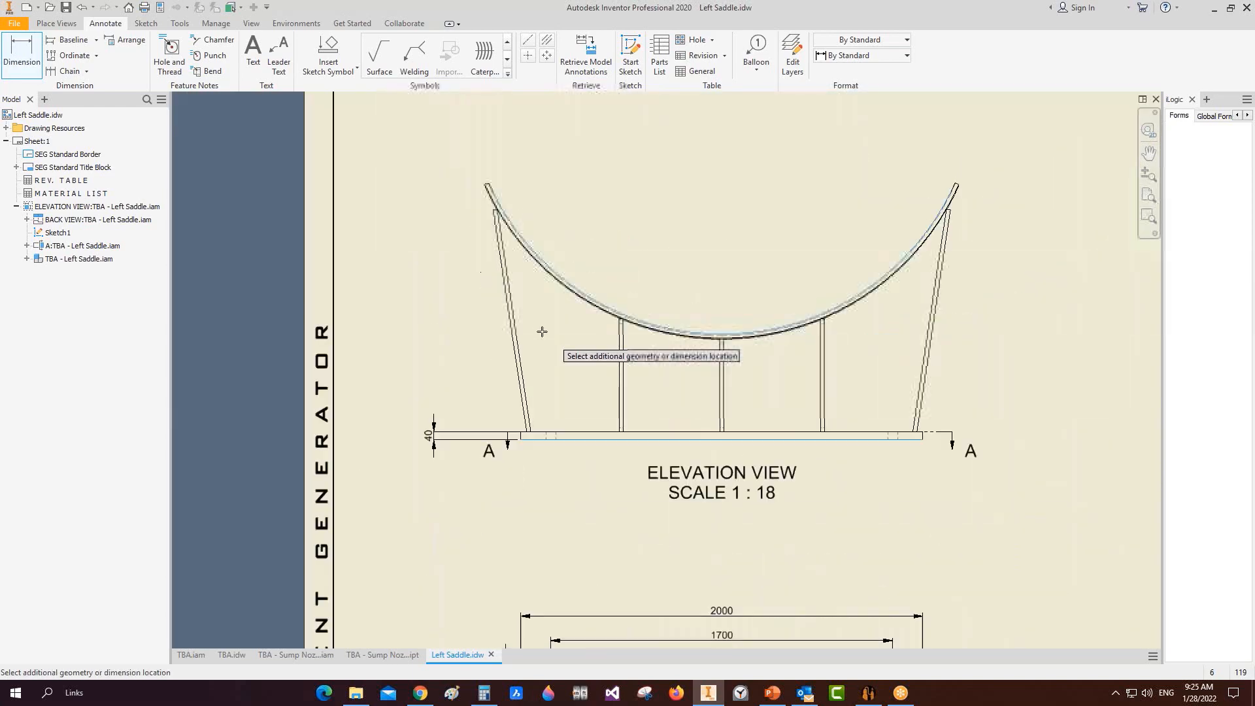
left_click(622, 395)
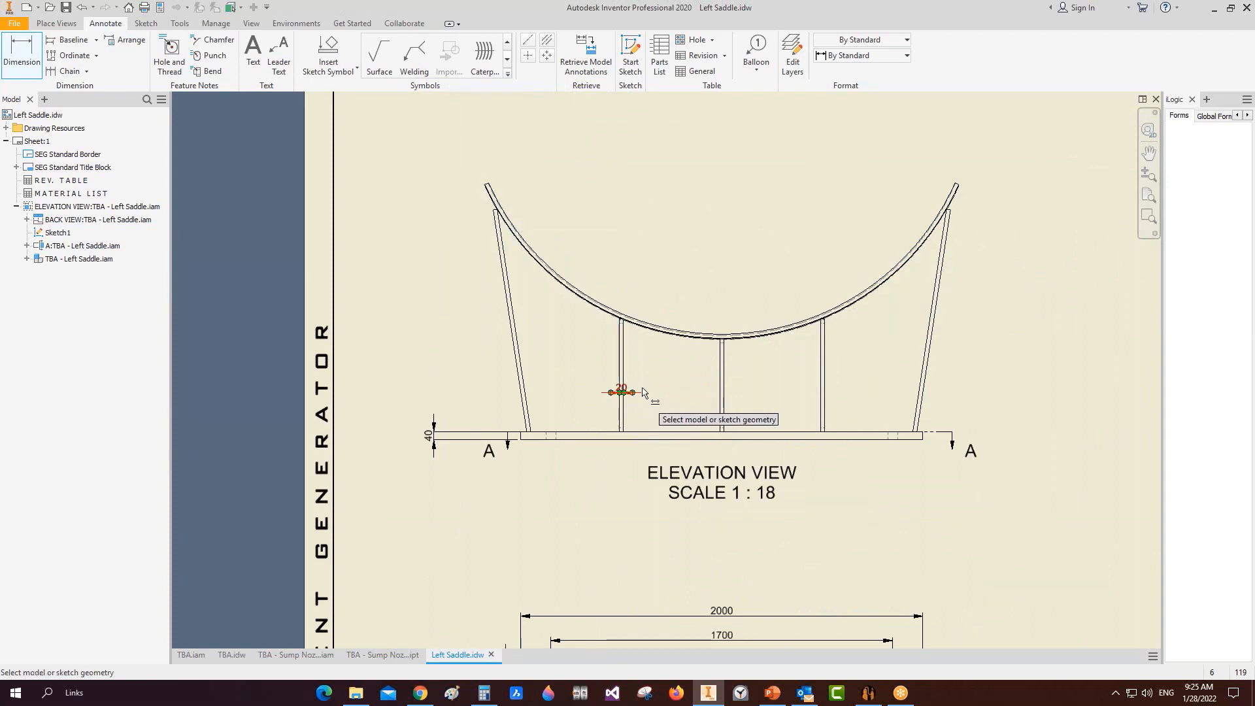
scroll(722, 387, "up", 3)
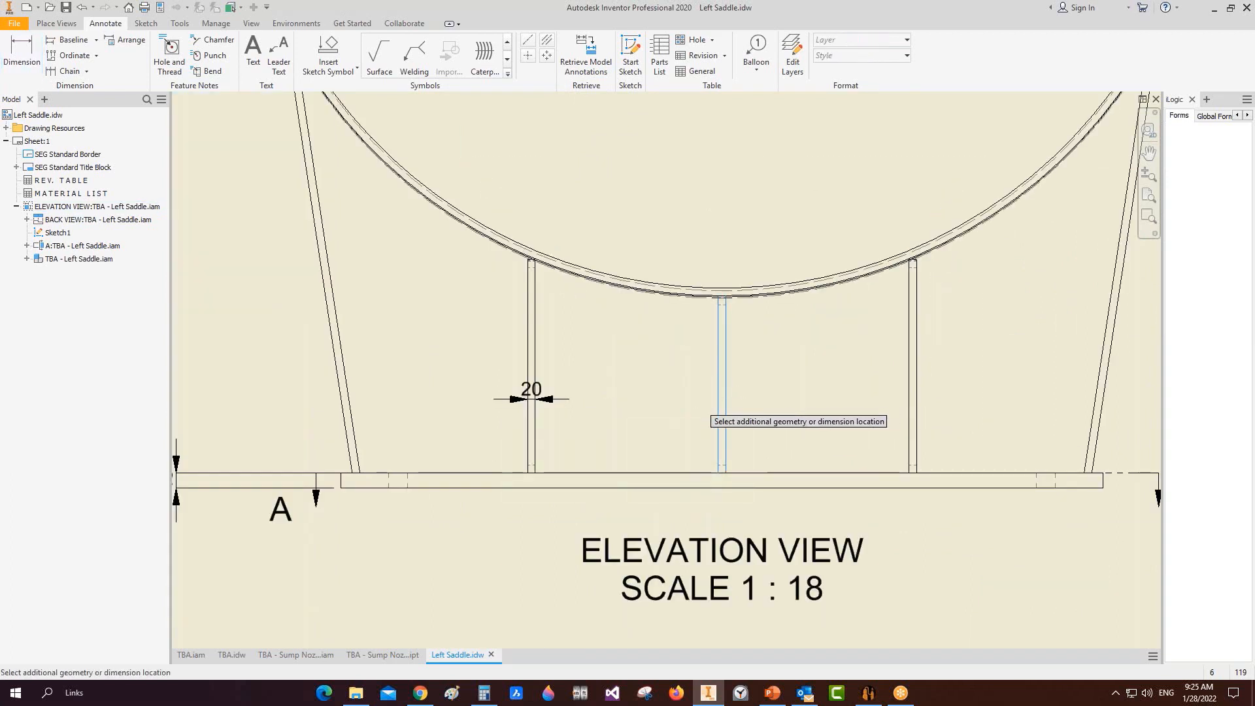
left_click(713, 392)
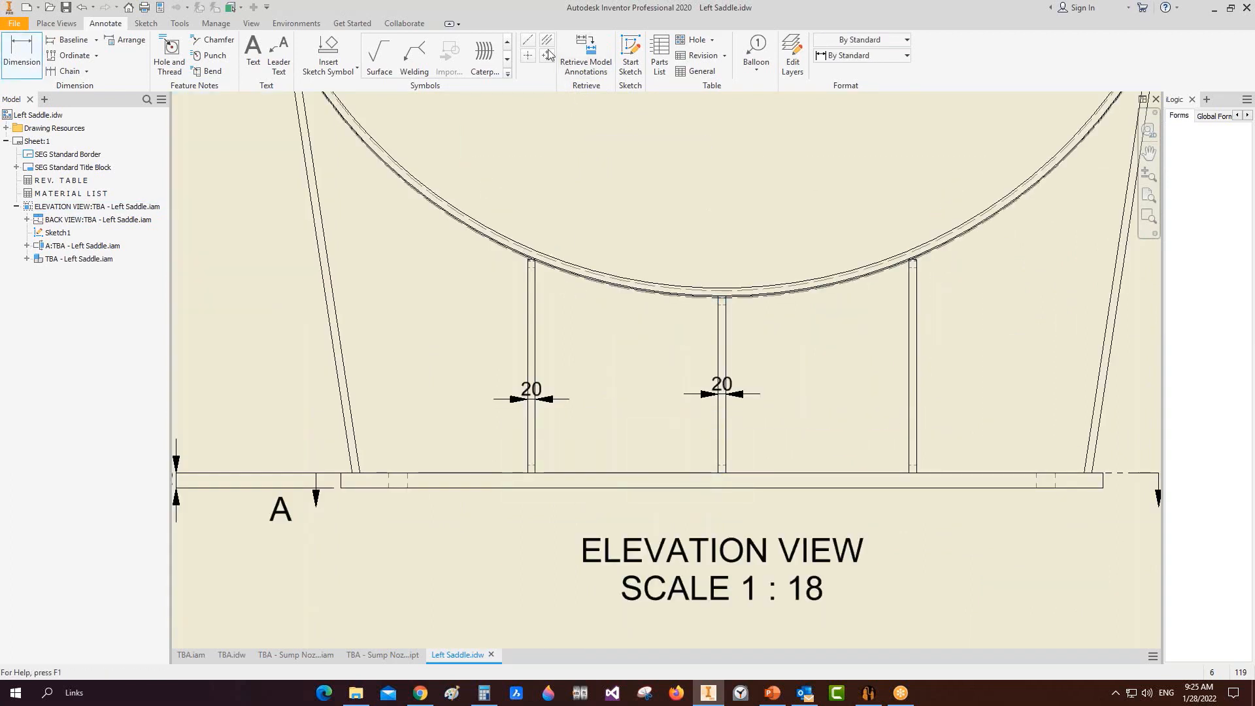
Step: Attach an 8 TYP. weld symbol with a leader to the centre rib
left_click(507, 58)
left_click(422, 60)
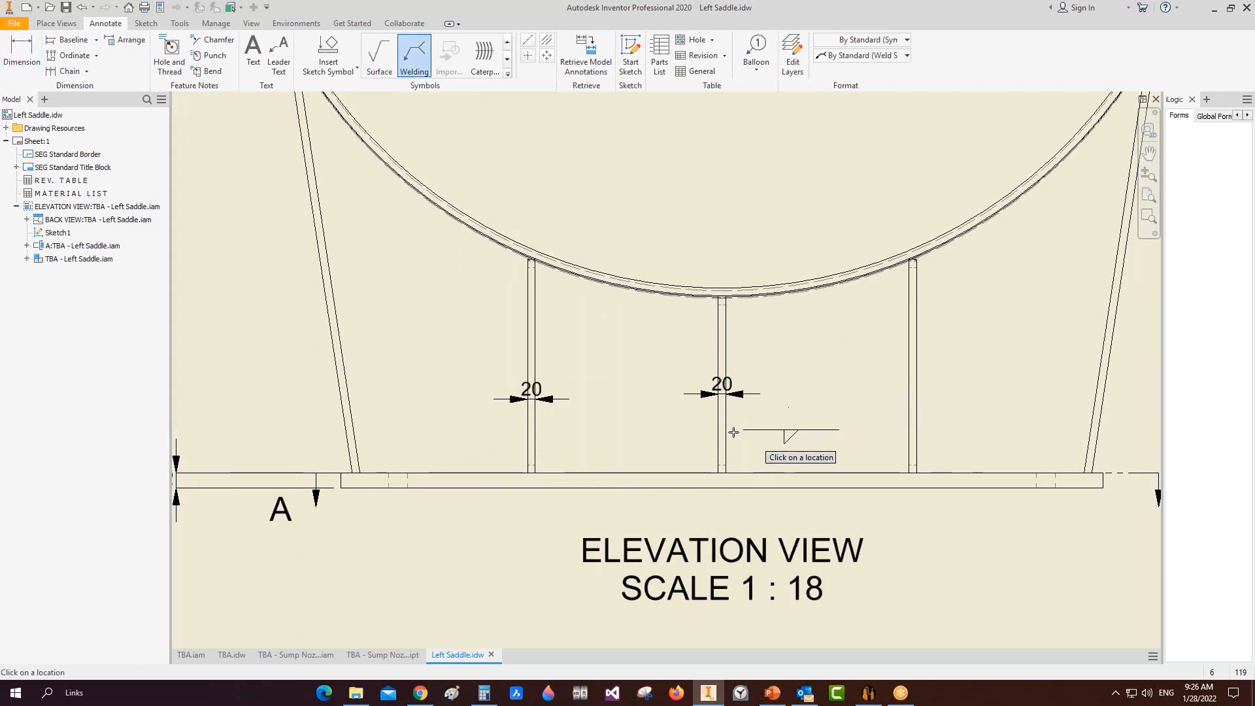
left_click(728, 416)
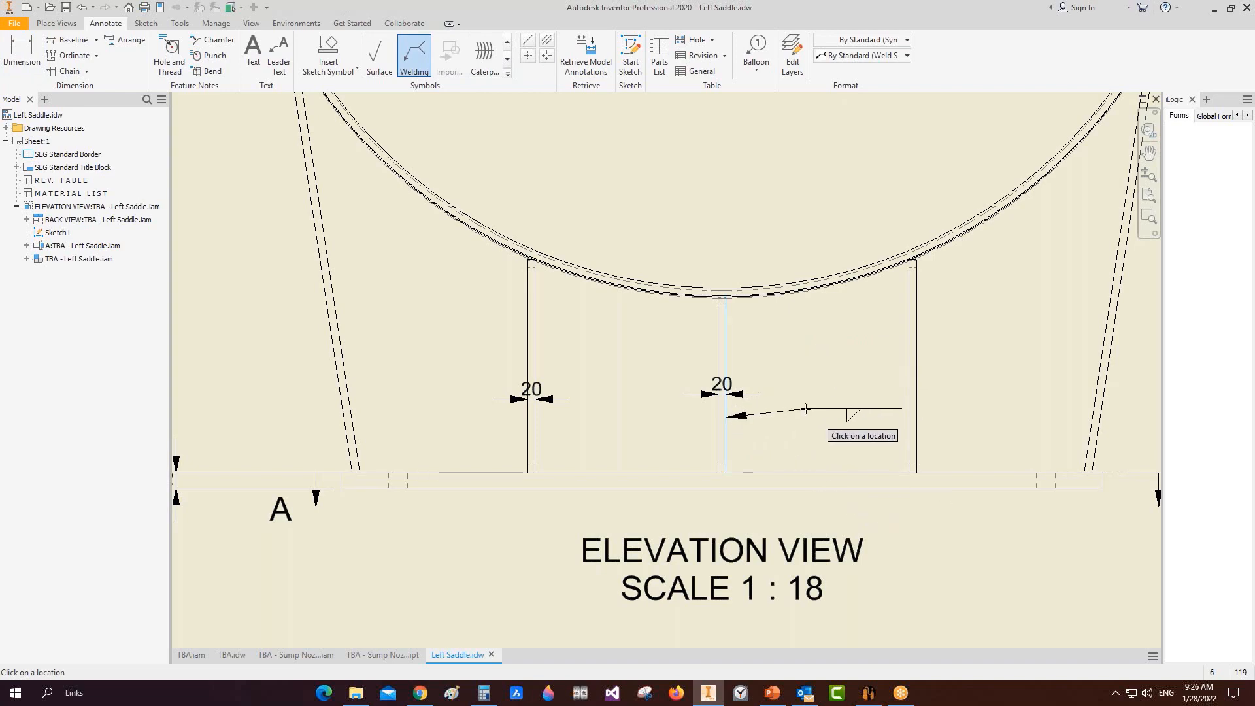
left_click(803, 384)
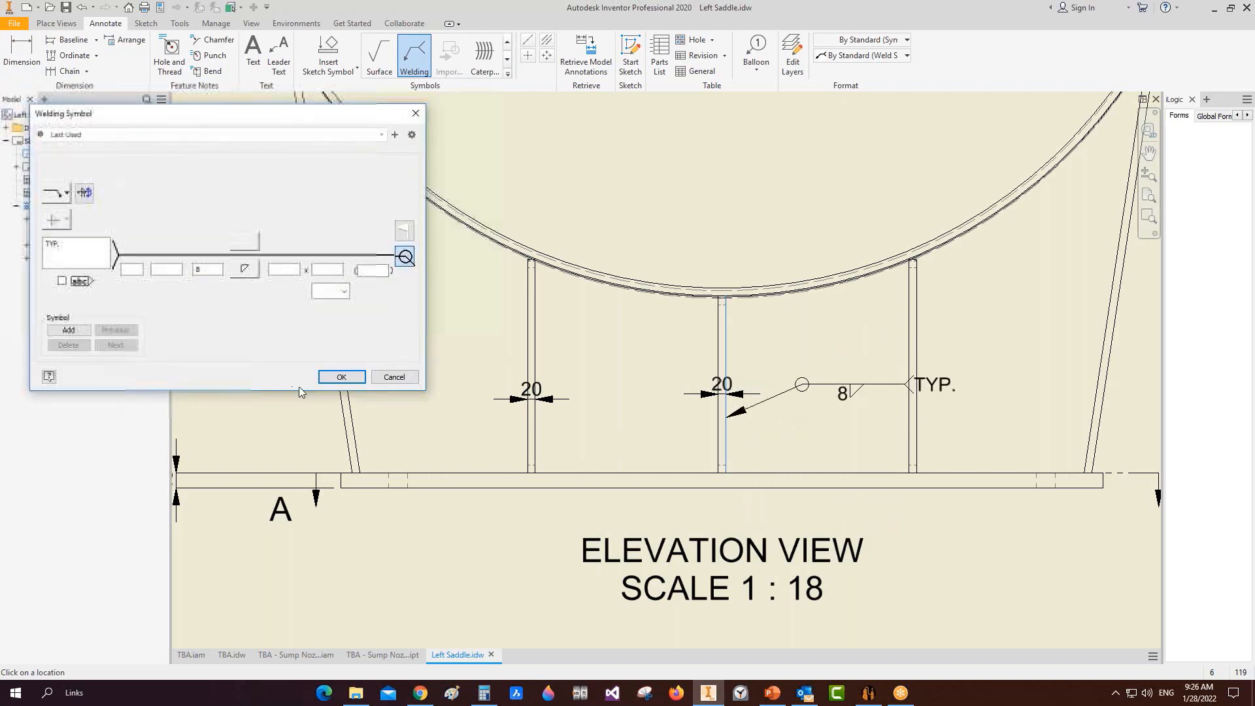
left_click(342, 377)
scroll(459, 371, "down", 5)
scroll(594, 581, "up", 3)
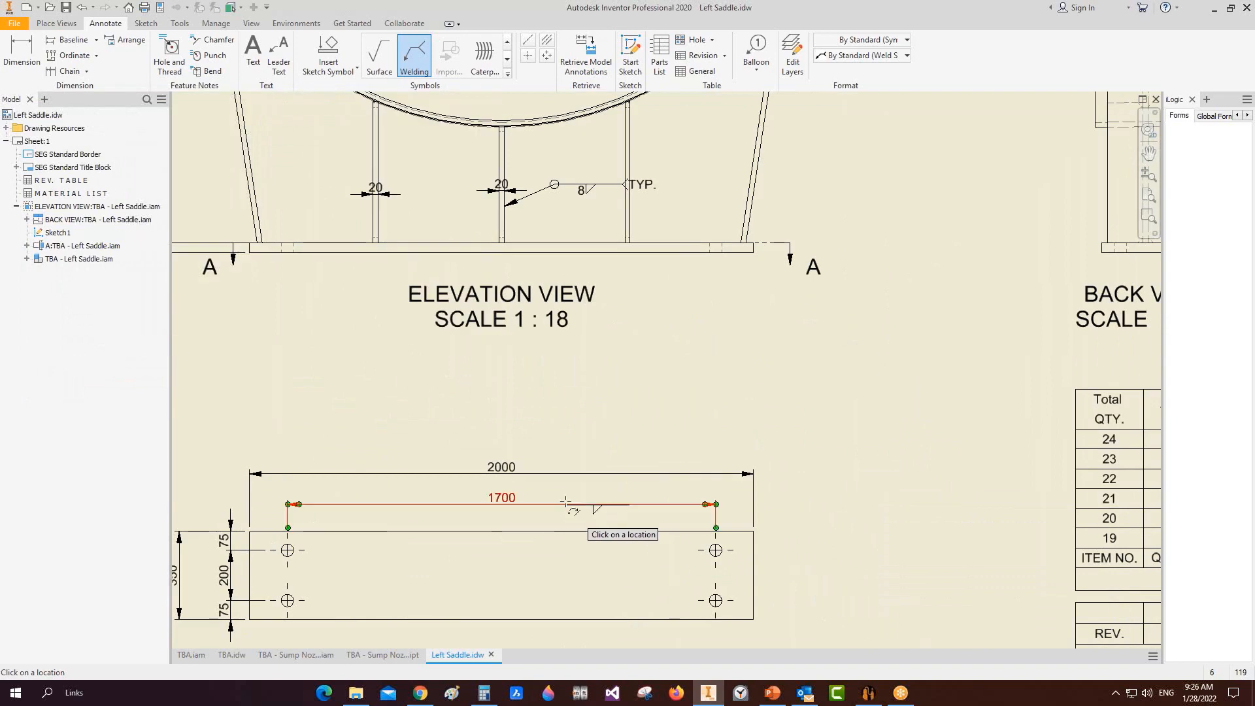
scroll(667, 523, "down", 7)
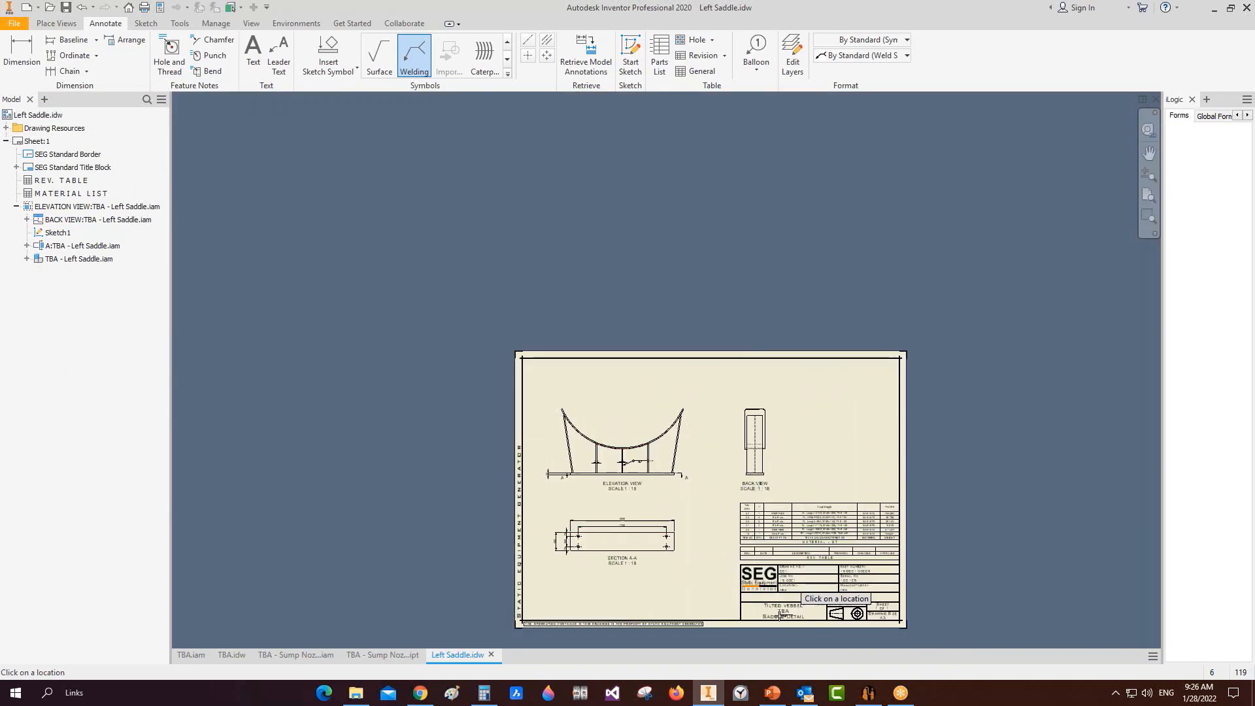
key("Escape")
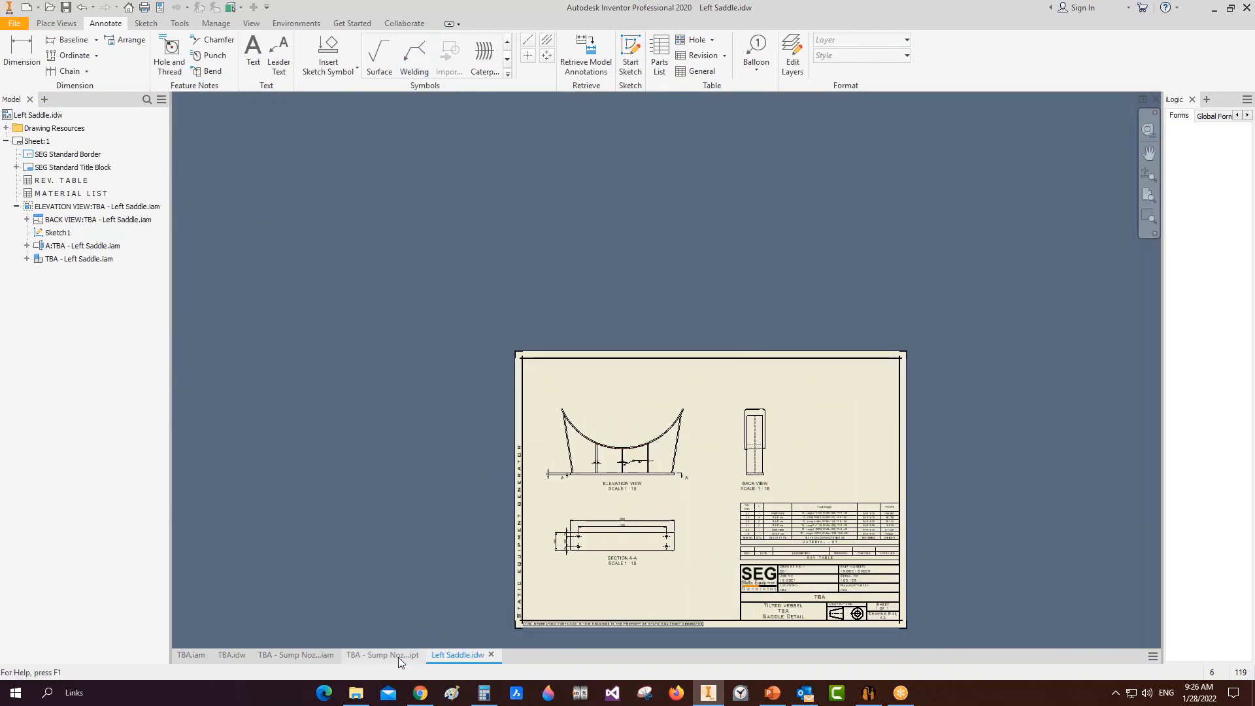
Step: Close the sump nozzle part, Left Saddle drawing and sump nozzle assembly, leaving TBA.iam open
left_click(398, 657)
left_click(427, 655)
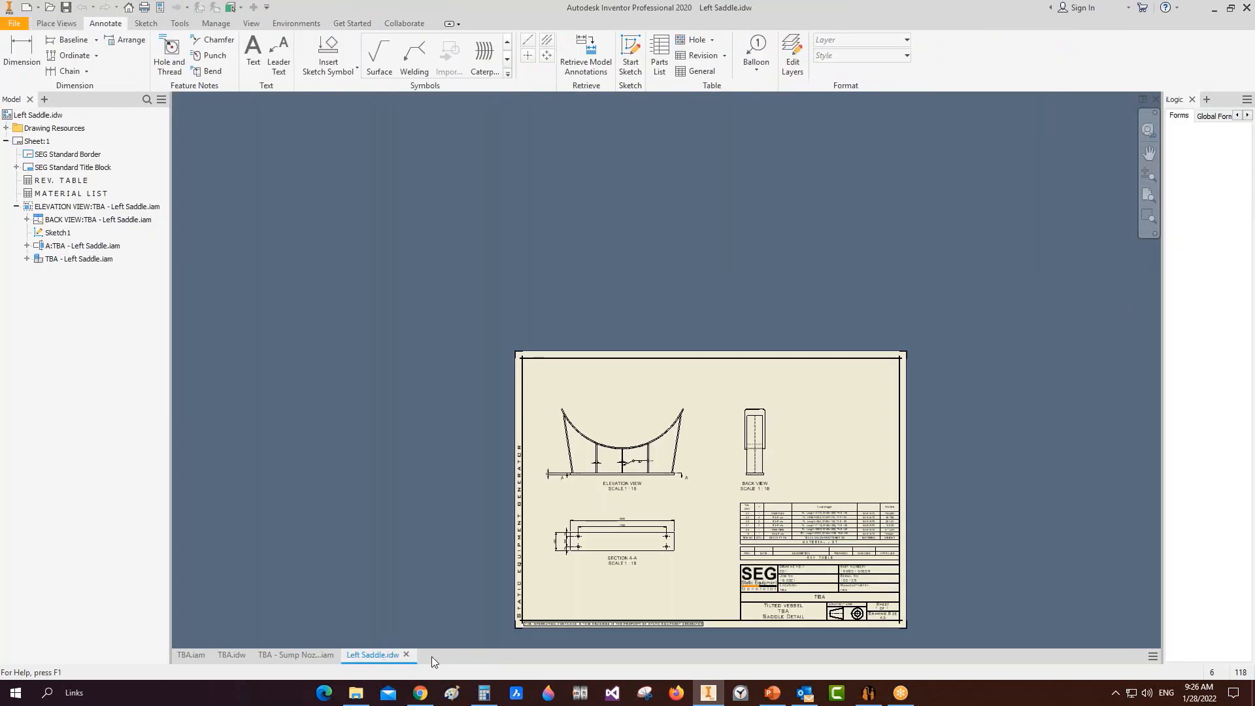
left_click(406, 655)
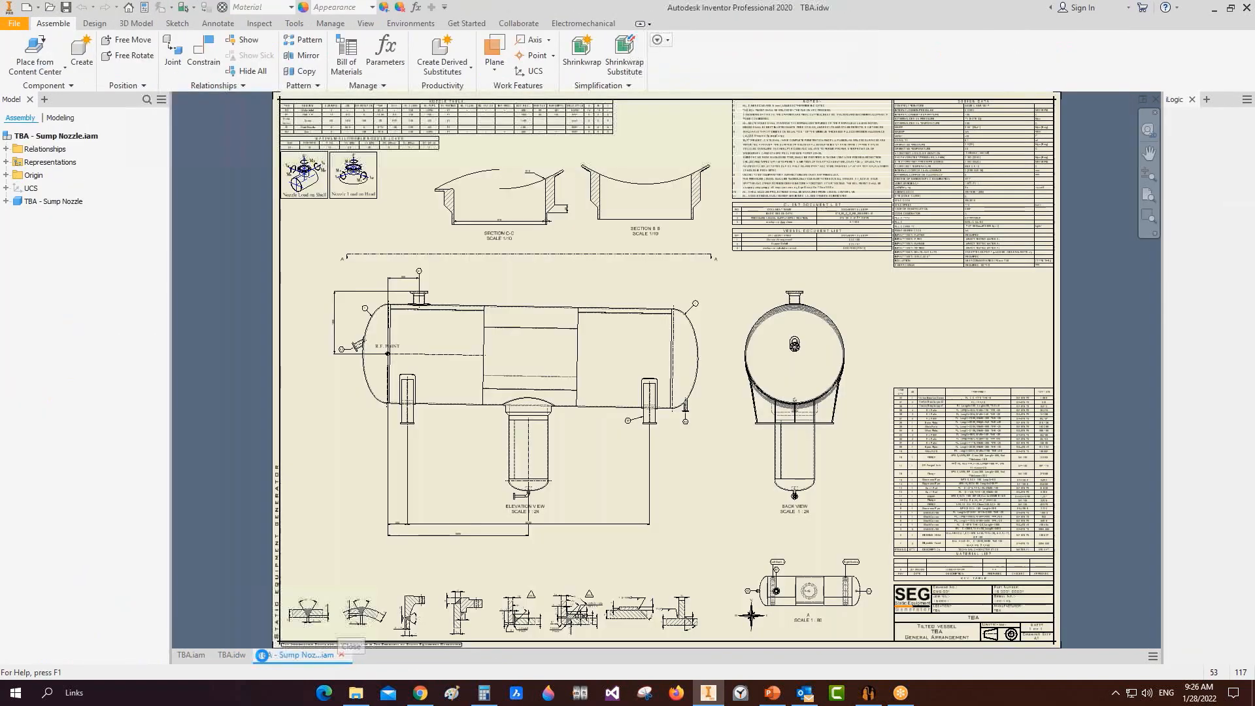
left_click(341, 654)
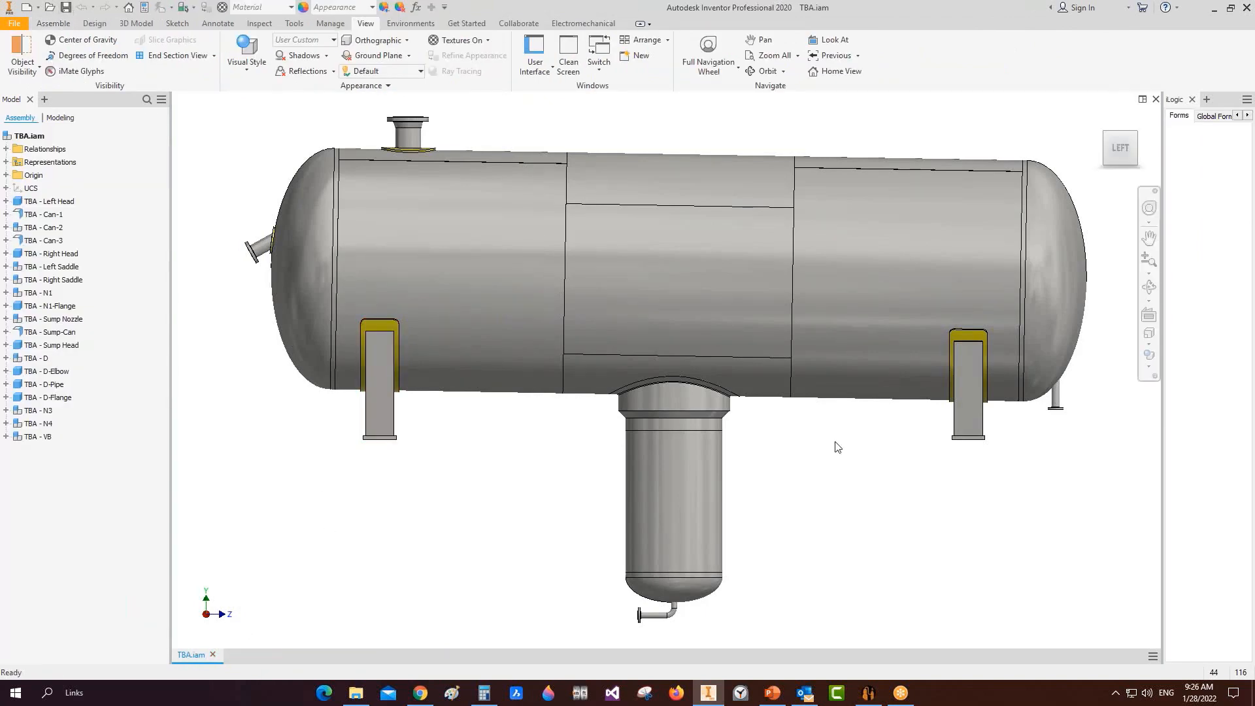
Step: Switch to Static Equipment Generator, open the Create New Projects dialog, then dismiss it
left_click(869, 695)
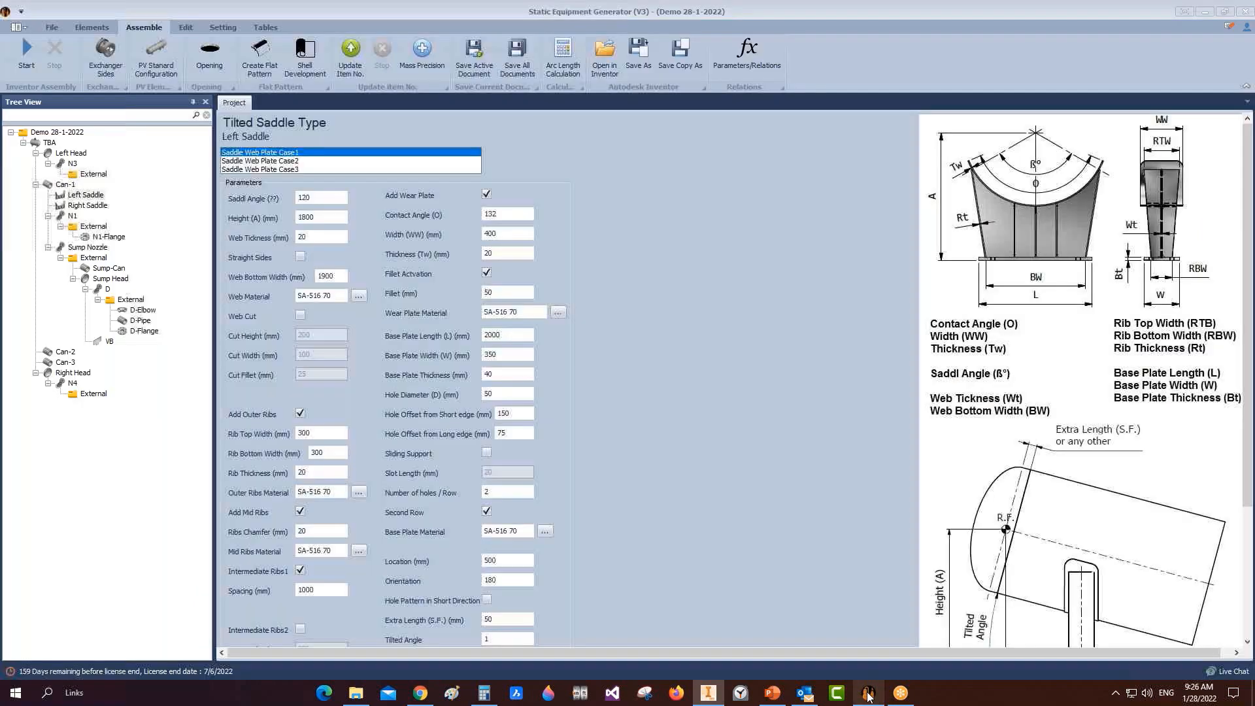
left_click(52, 27)
left_click(13, 56)
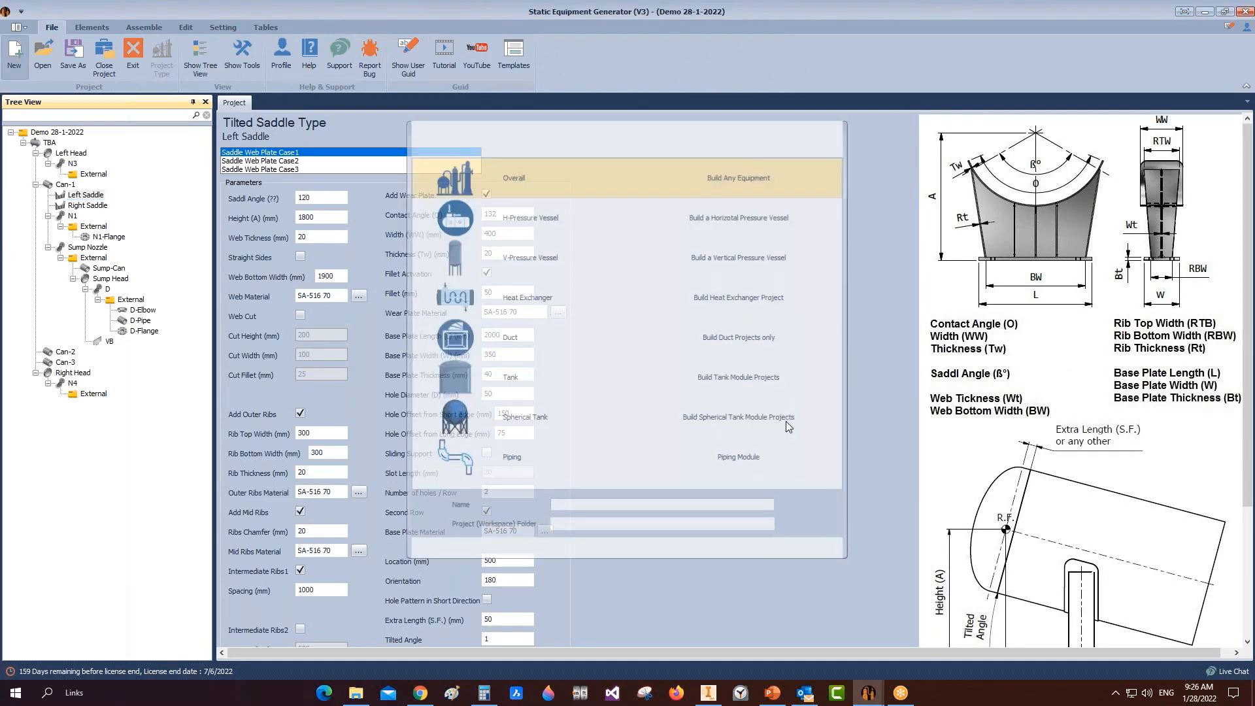
left_click(837, 130)
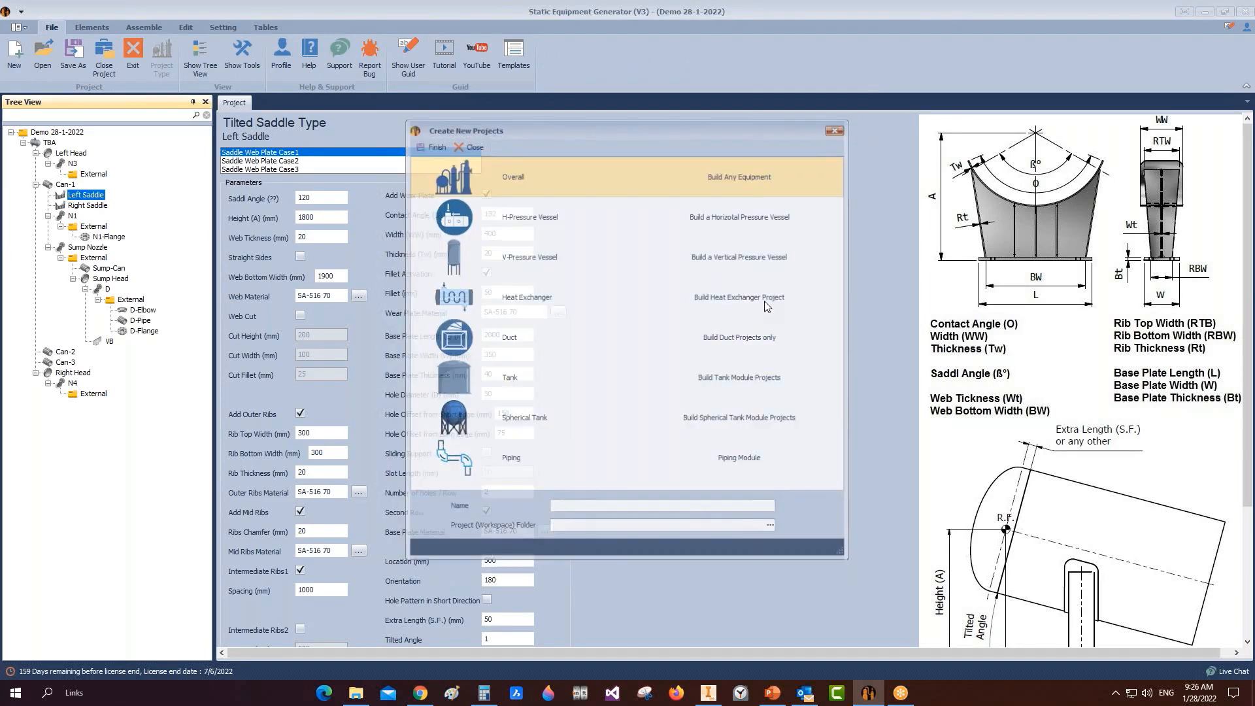
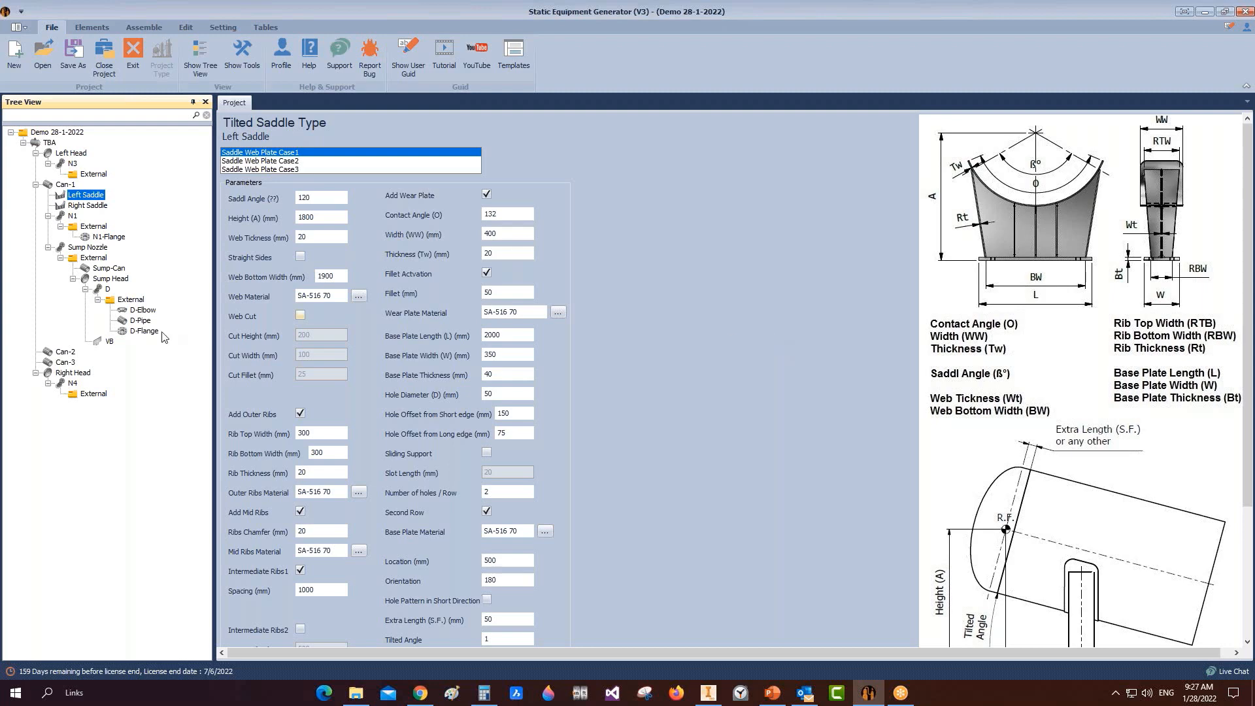
Step: Start a new drawing for the Right Head from the project tree
left_click(77, 373)
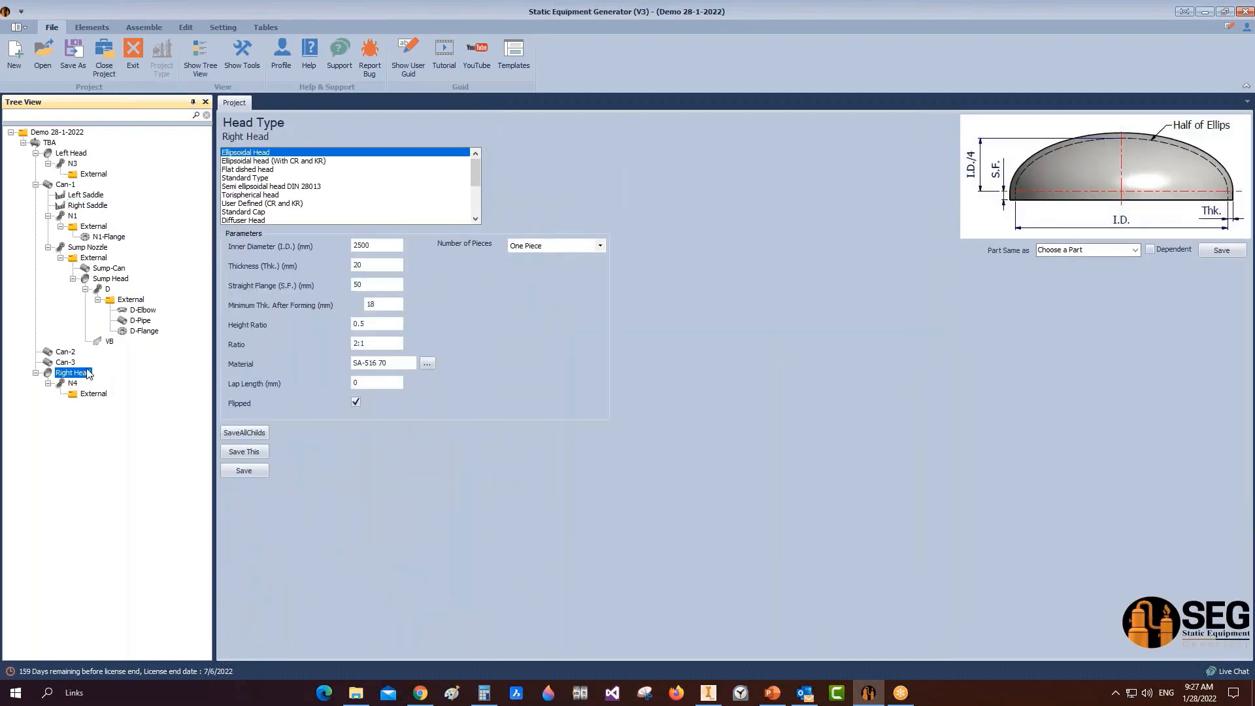
right_click(87, 377)
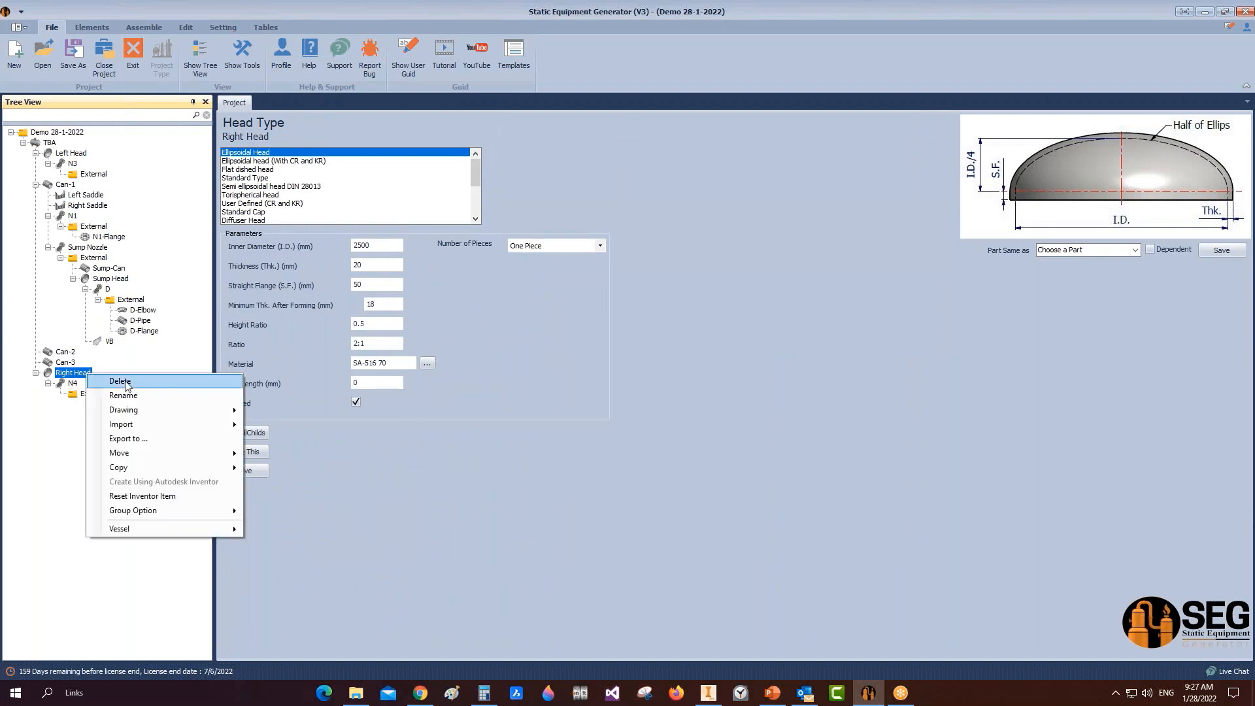
mouse_move(173, 412)
left_click(296, 412)
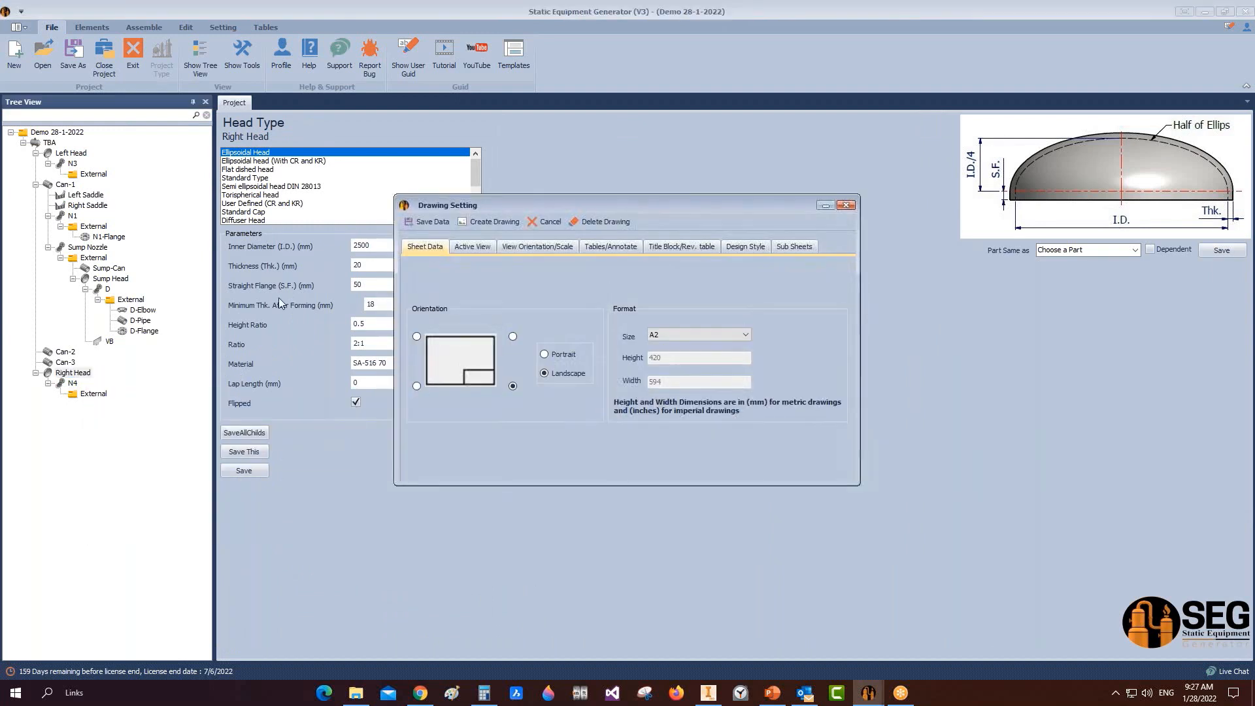
Step: Add a right-side view and set the elevation orientation to Back
left_click(470, 247)
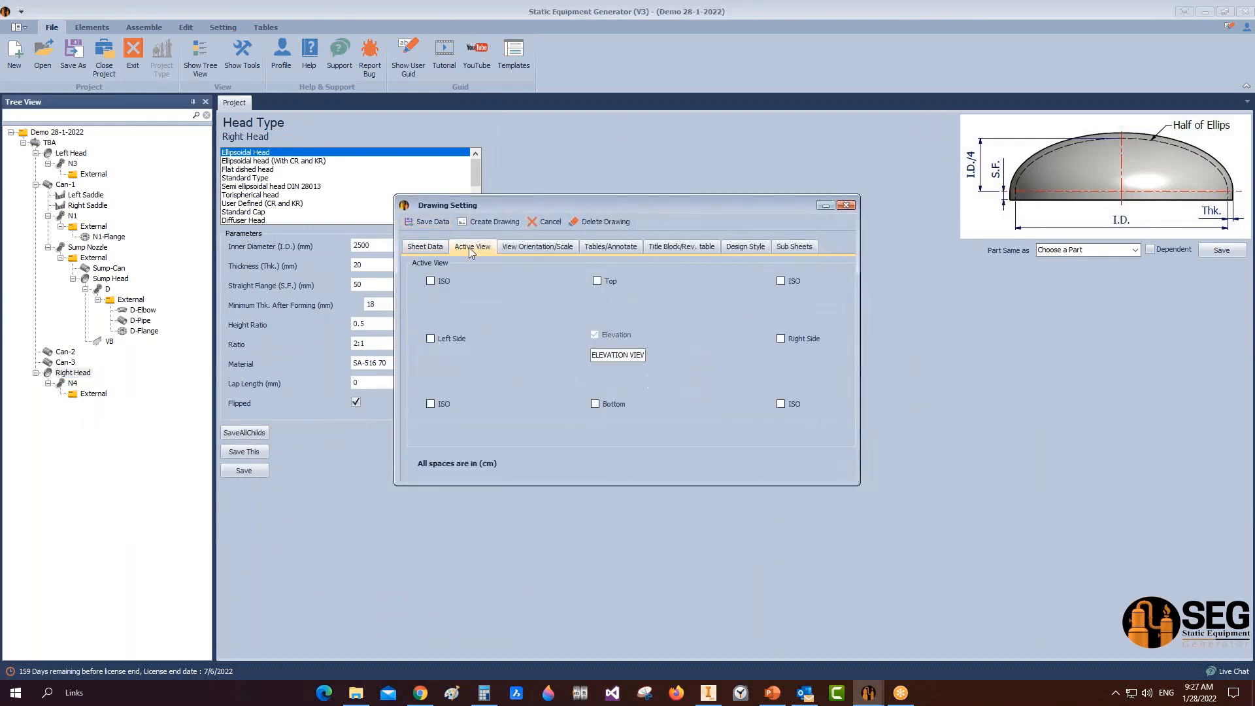
left_click(781, 339)
left_click(537, 247)
left_click(436, 331)
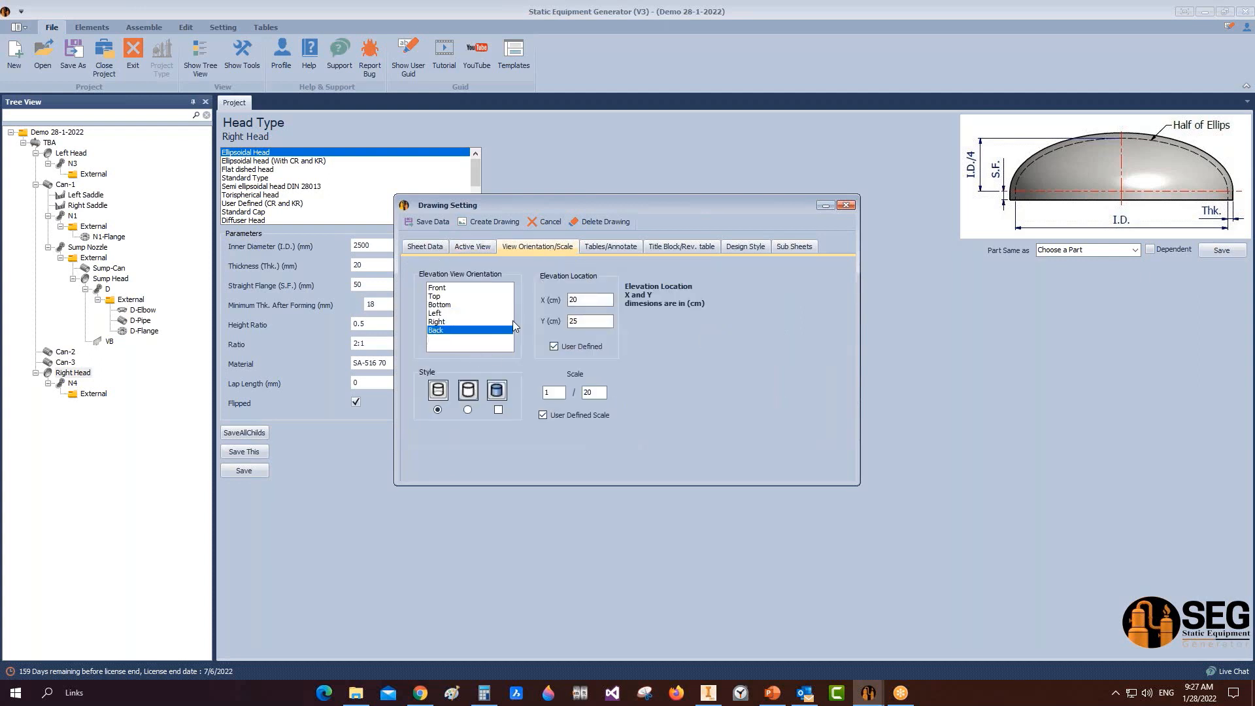
Step: Enable Linear and Two Point Distance dimensions and generate the Right Head drawing in Inventor
left_click(613, 247)
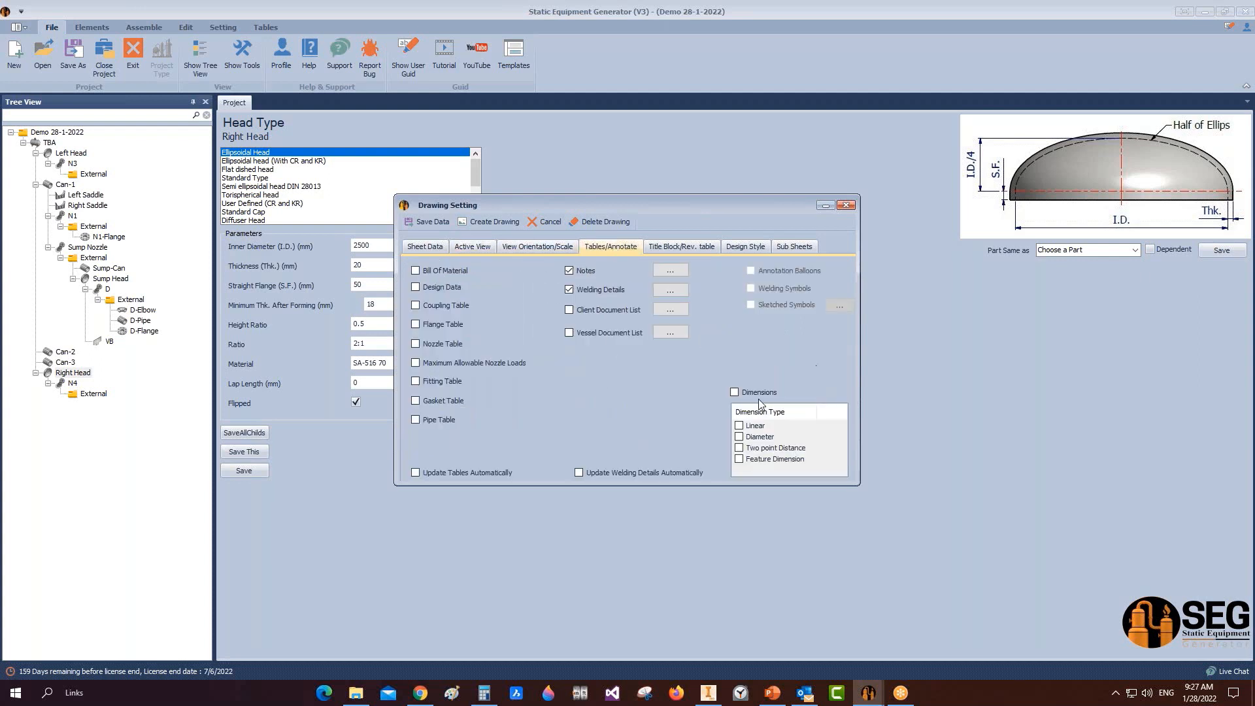
left_click(740, 394)
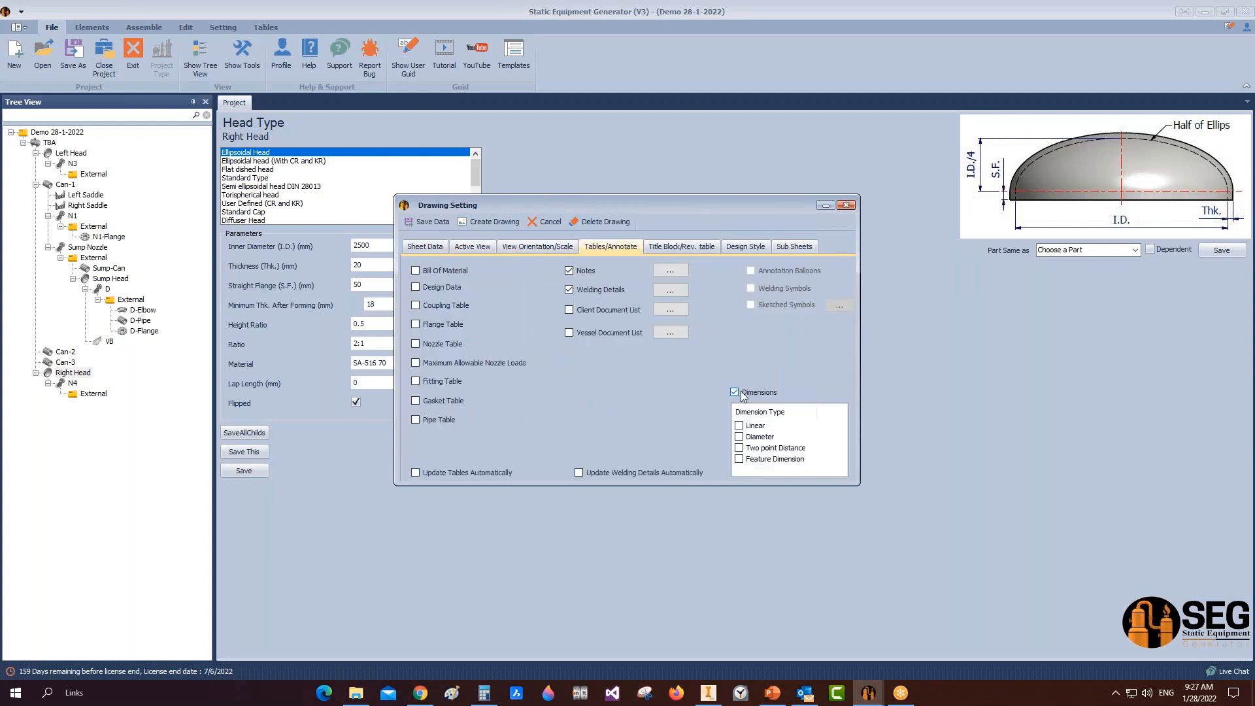
left_click(739, 426)
left_click(739, 448)
left_click(485, 223)
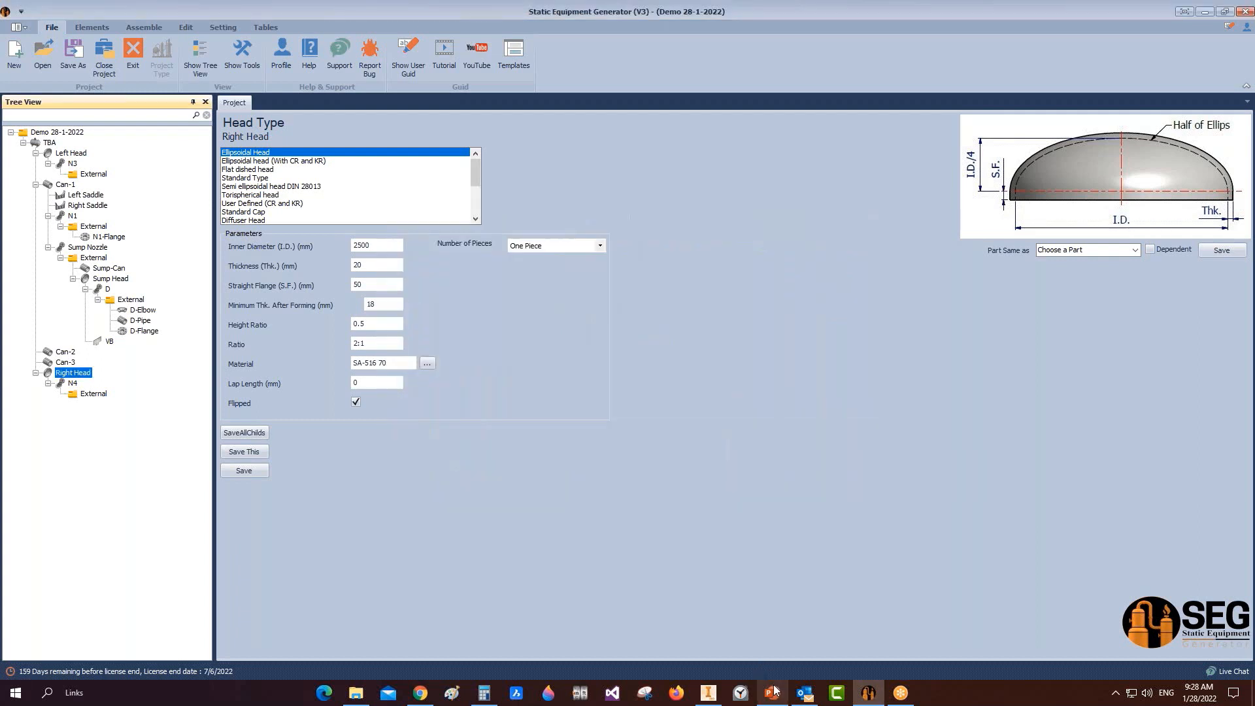
left_click(720, 696)
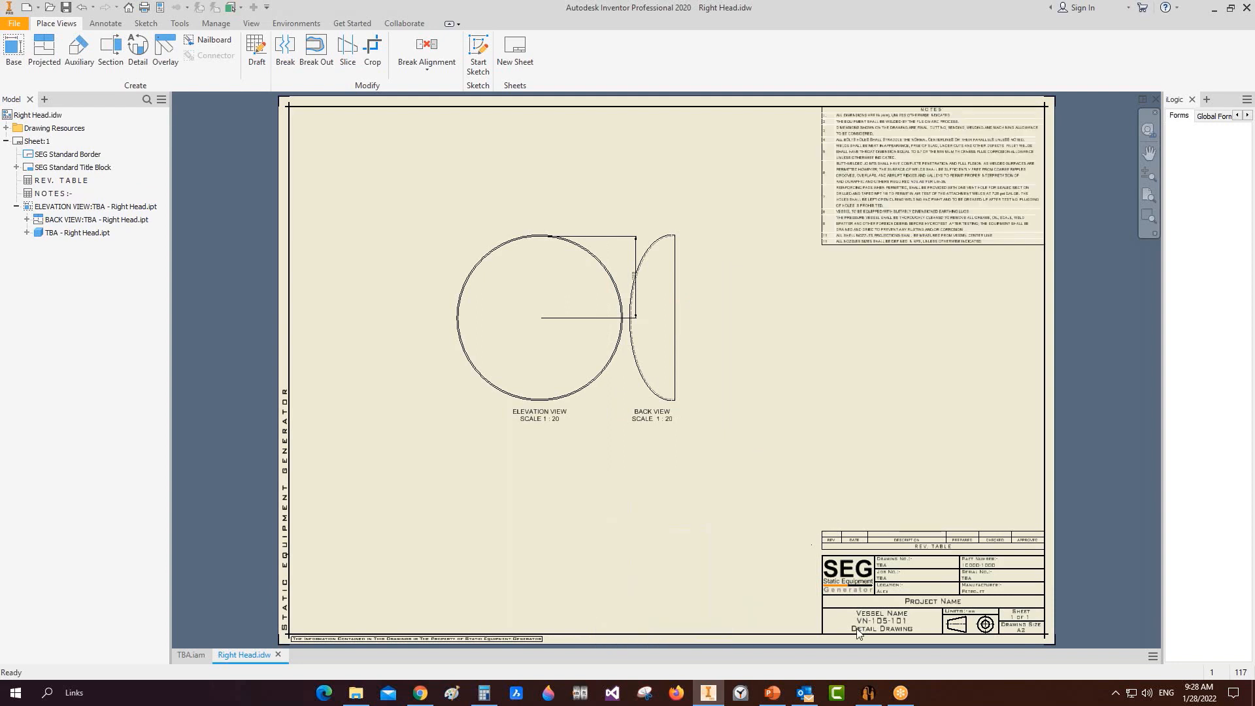
Step: Check Right Head.idw's elevation and back views at 1:20, then return to the generator
mouse_move(804, 694)
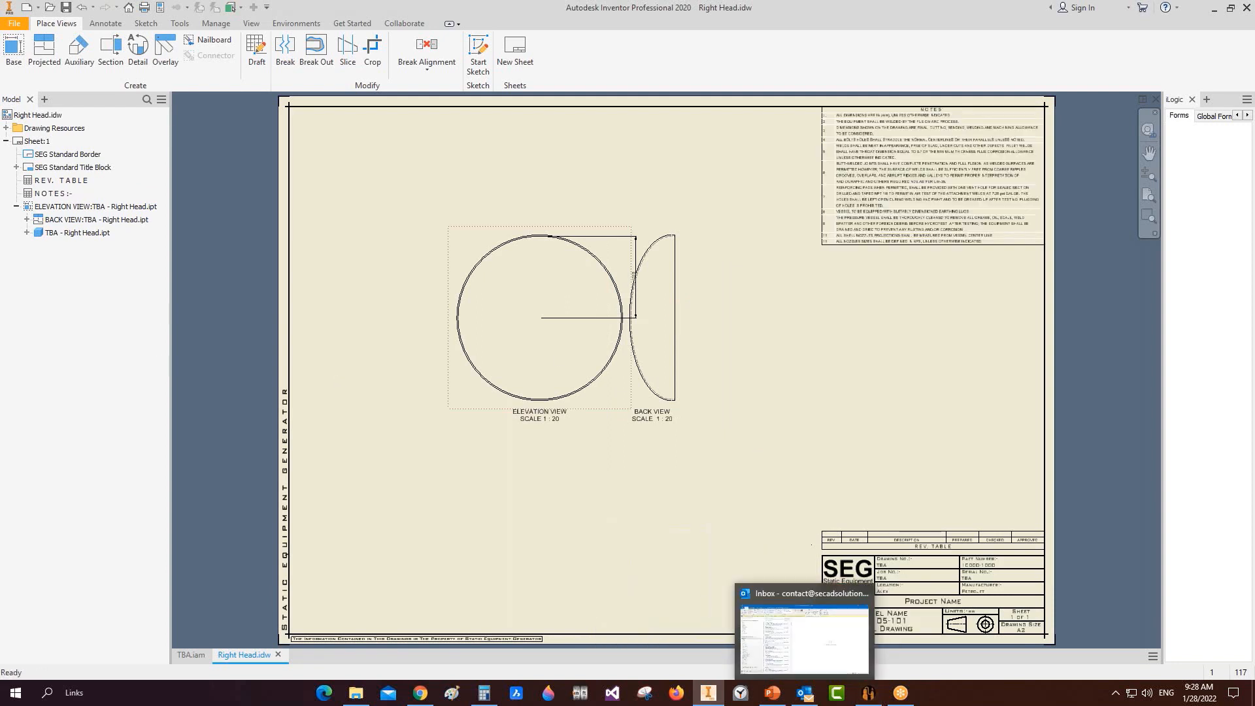
mouse_move(864, 696)
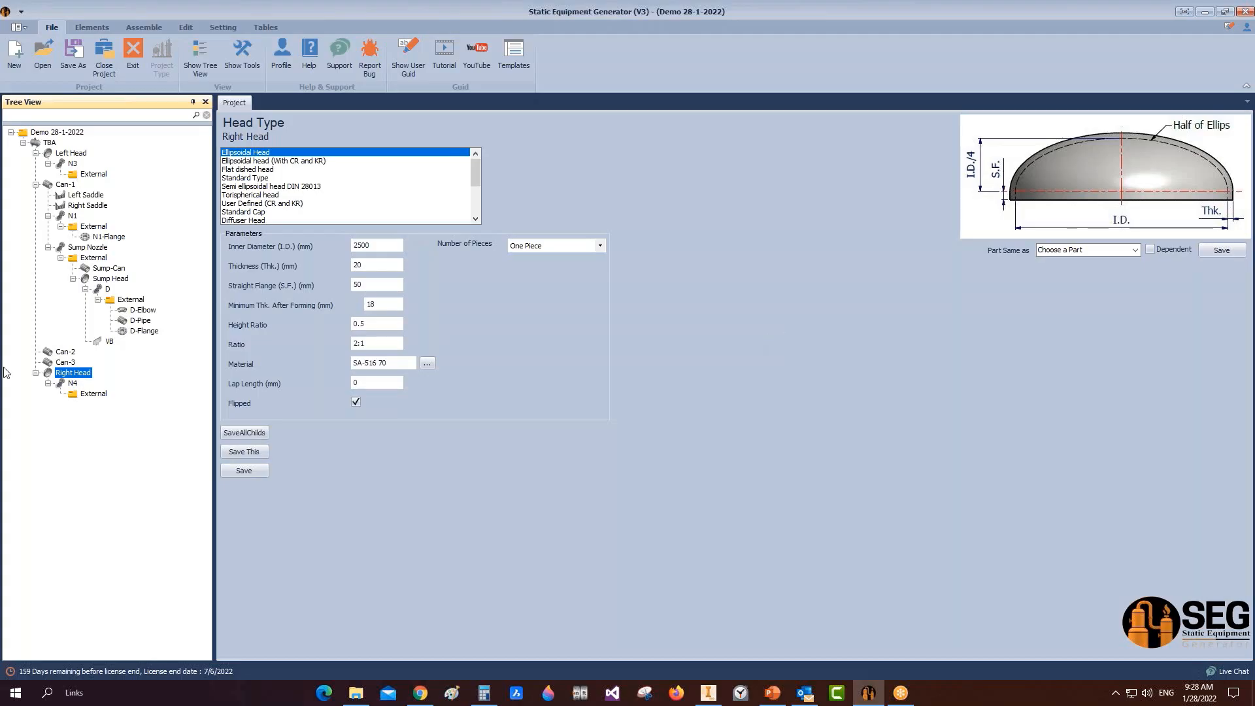
Step: Start a new drawing for the Right Saddle from the project tree
left_click(82, 208)
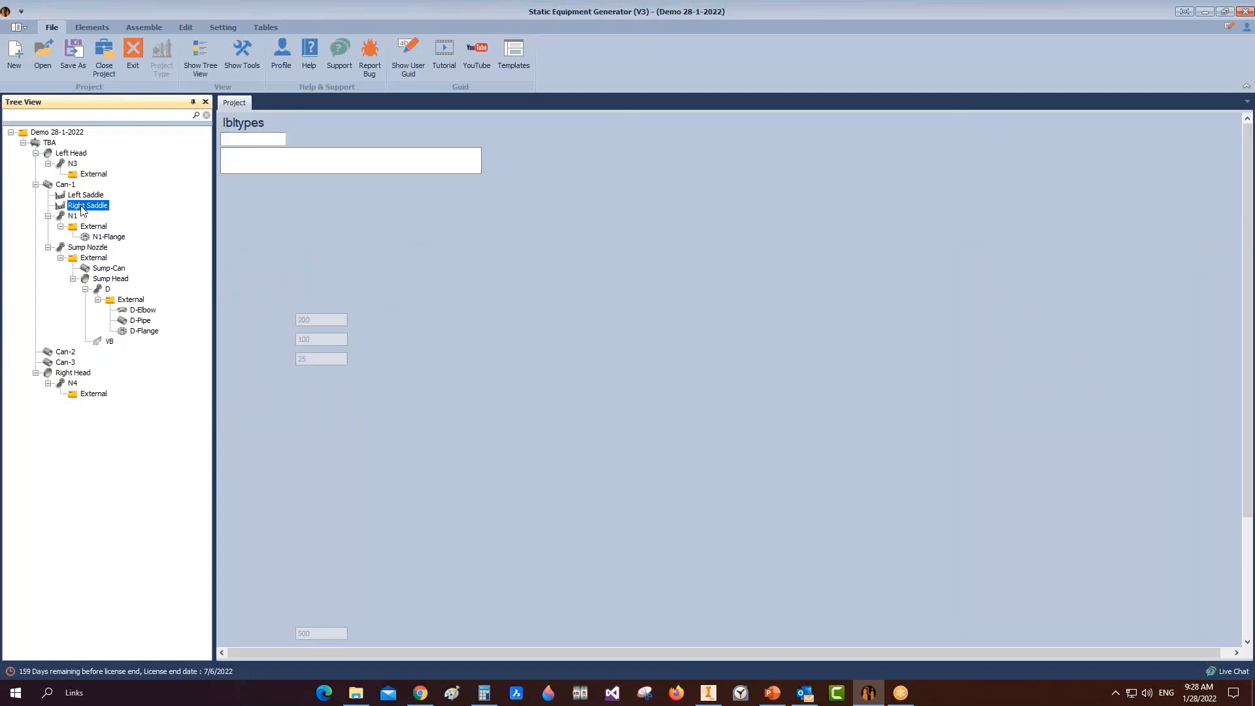
right_click(82, 208)
mouse_move(157, 243)
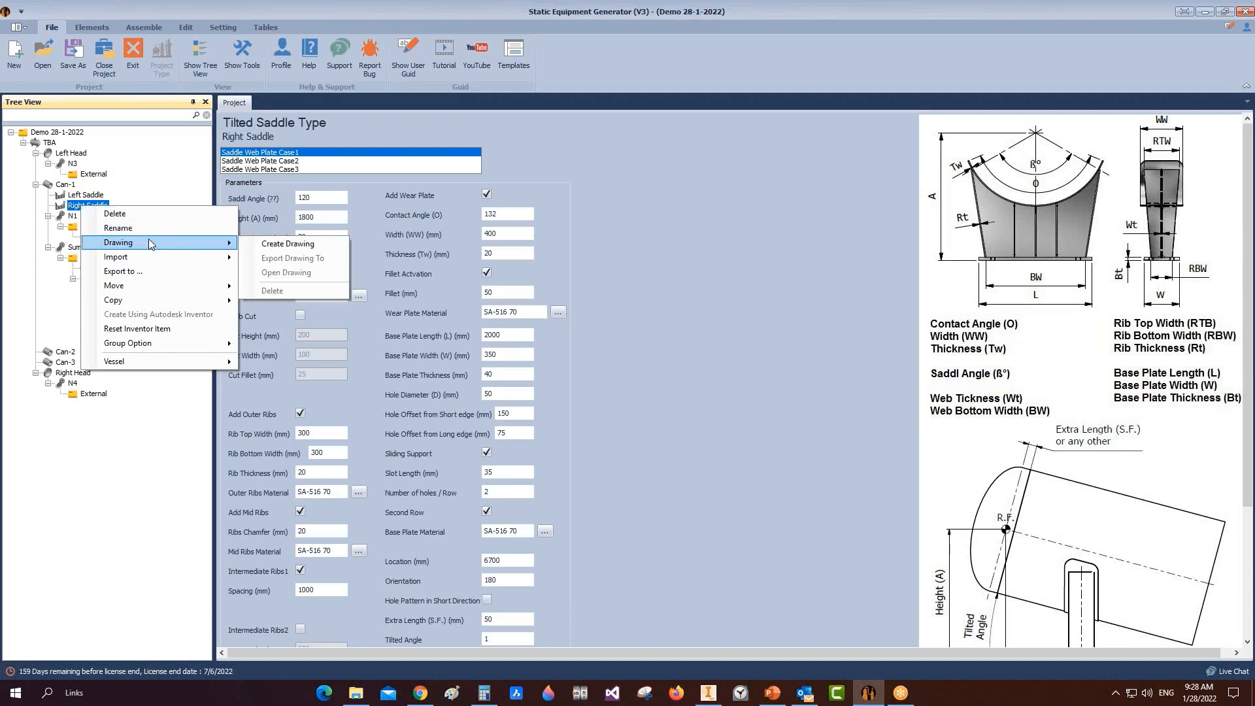
left_click(330, 244)
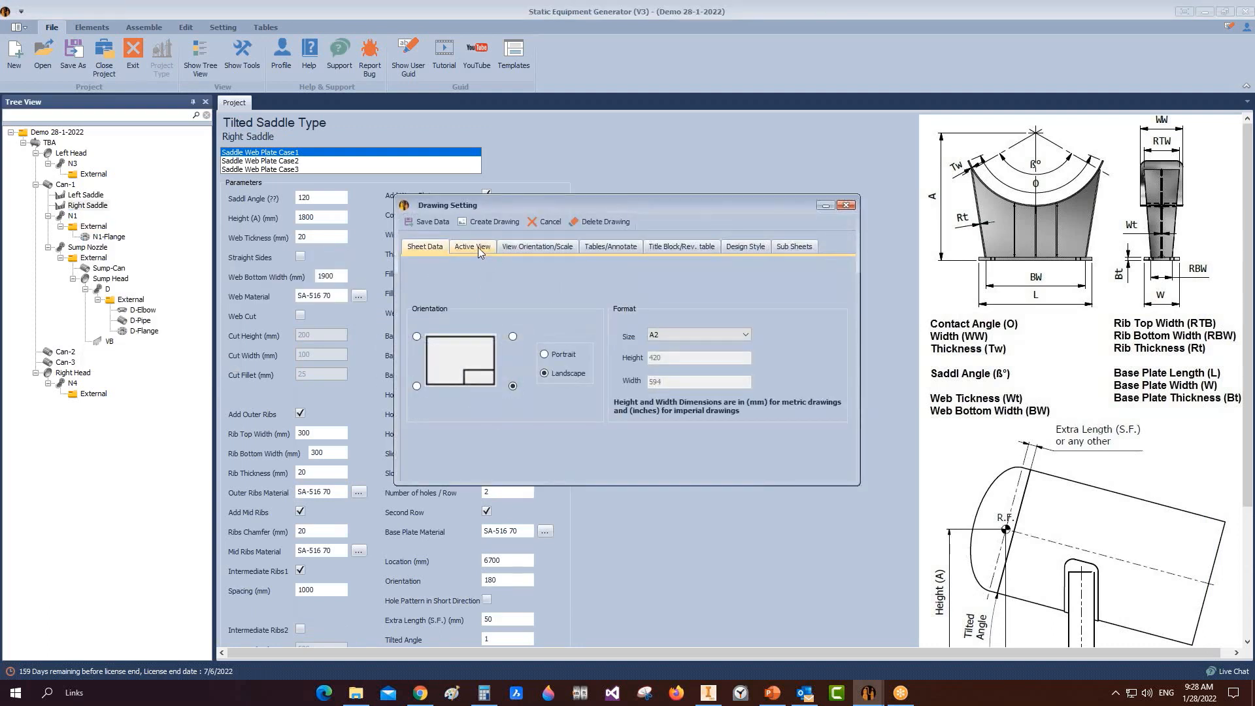
Step: Set the view's X location to 114 in the orientation and scale settings
left_click(478, 247)
left_click(543, 248)
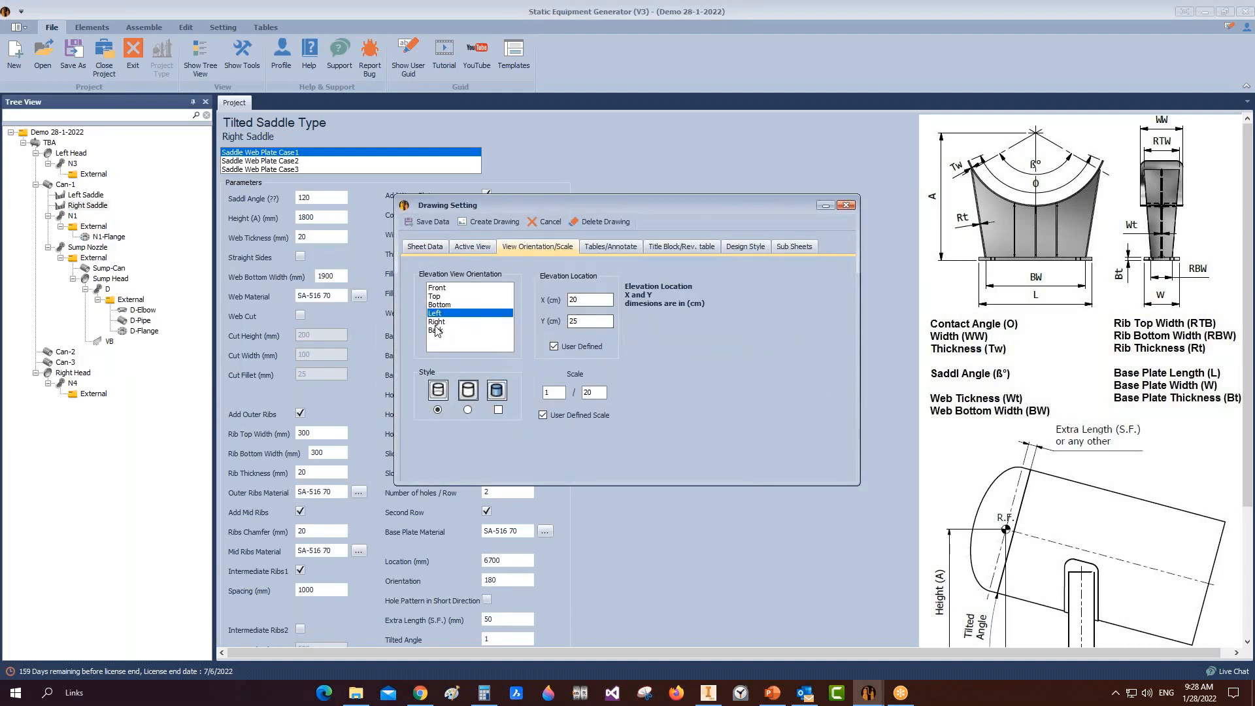
left_click(484, 248)
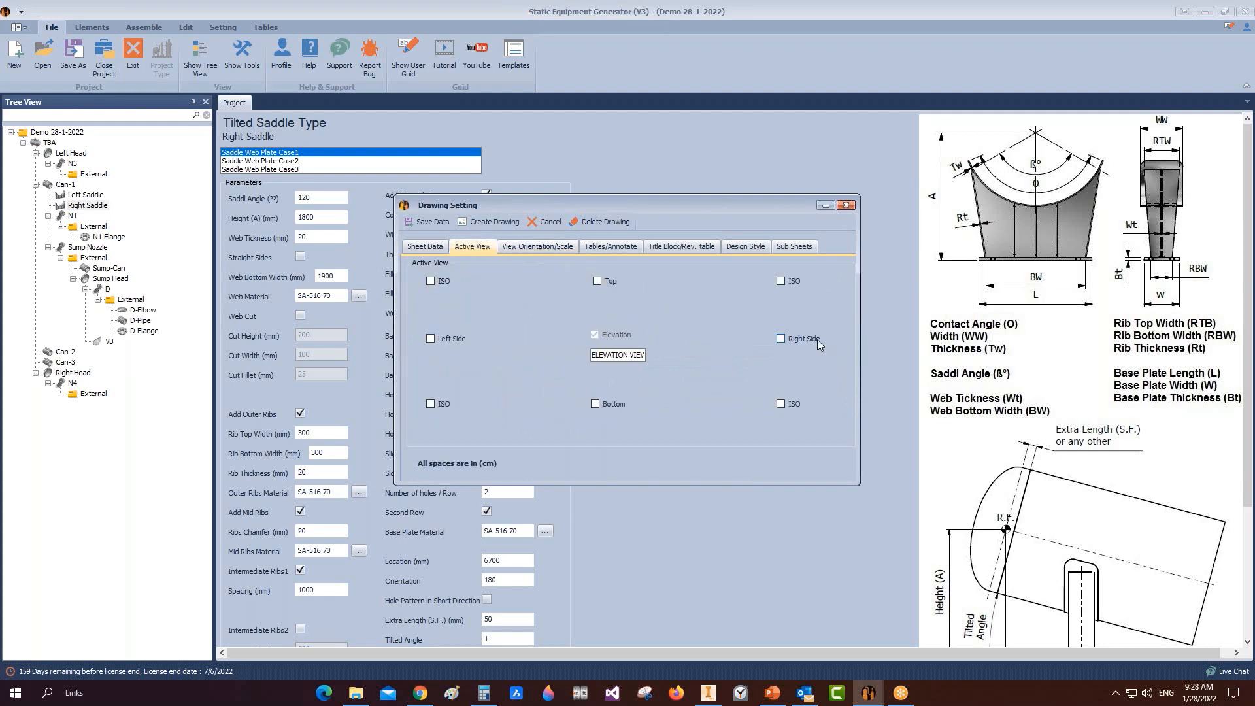
left_click(567, 247)
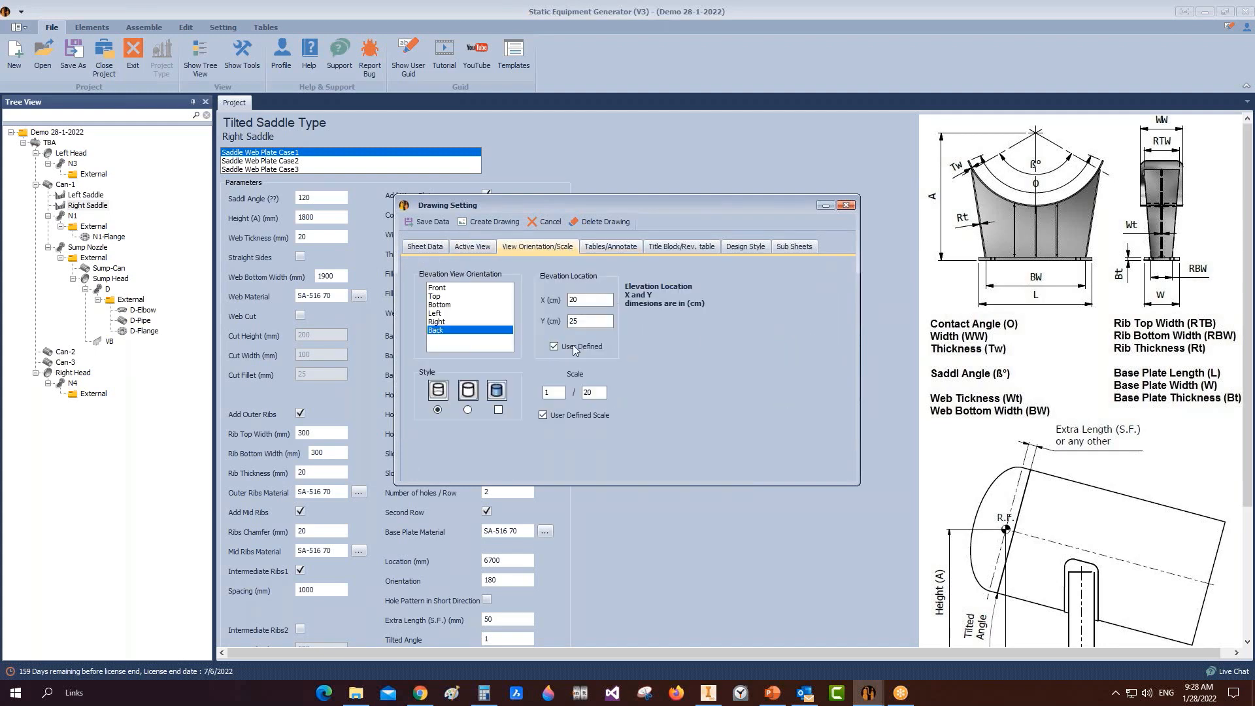
left_click_drag(593, 300, 548, 299)
type("114")
left_click(584, 322)
Step: Keep the sheet size at A2 and adjust the elevation view scale
left_click(472, 248)
left_click(433, 249)
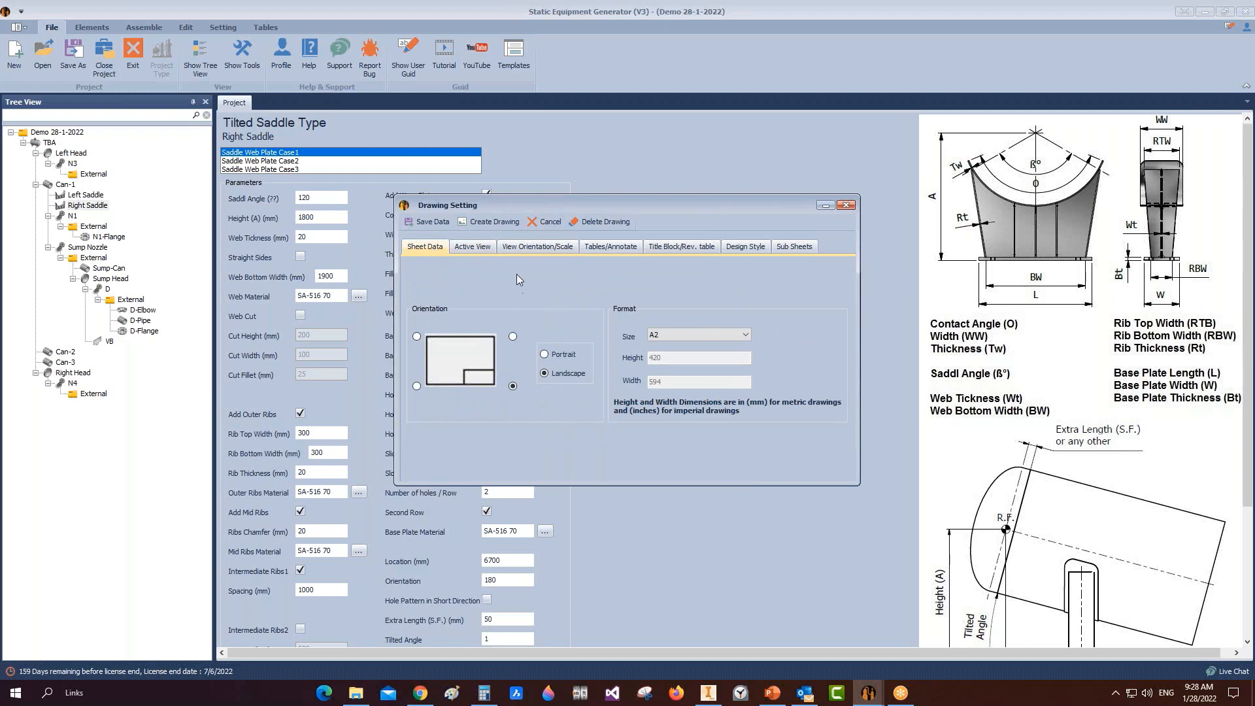
left_click(680, 334)
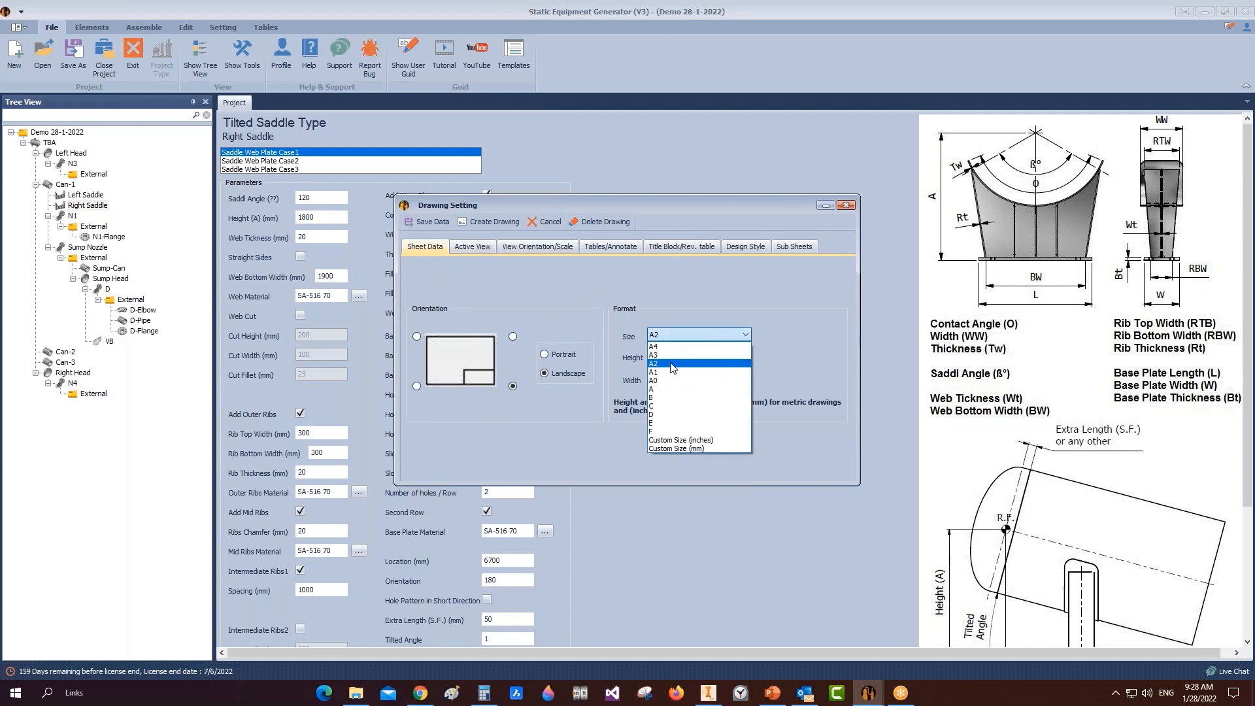
left_click(673, 365)
left_click(477, 249)
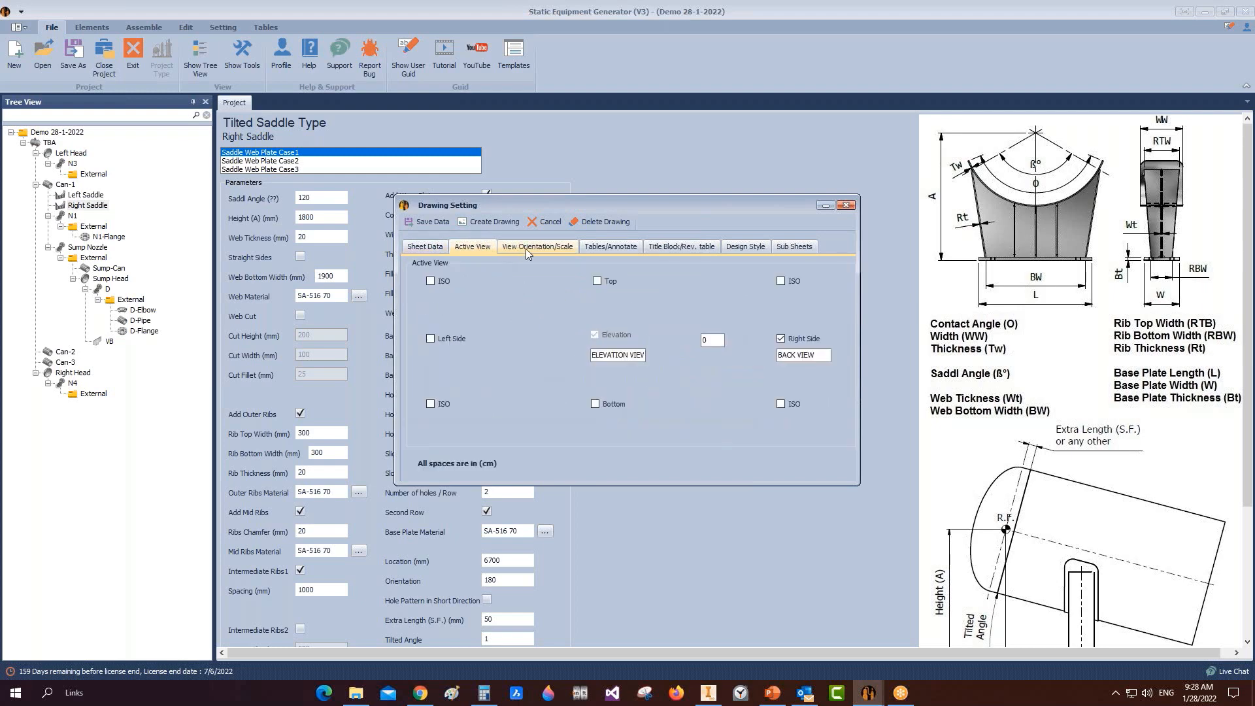
double_click(711, 340)
left_click(537, 246)
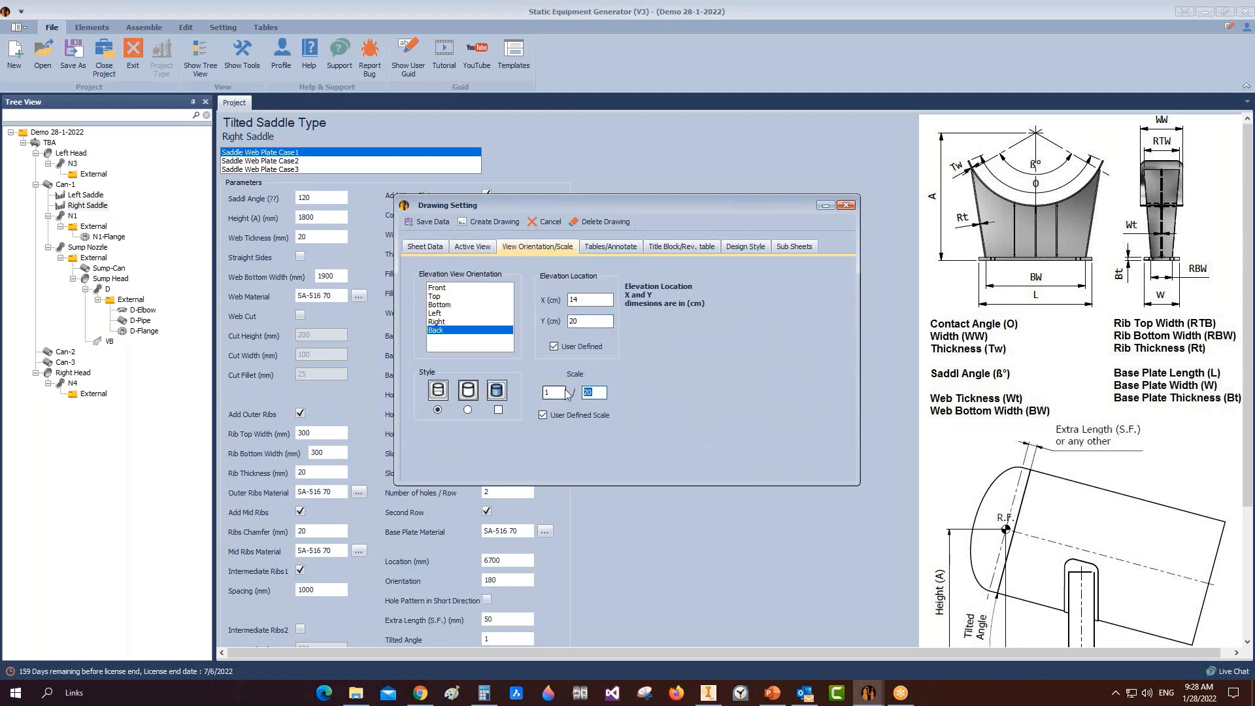
type("148")
key("BackSpace")
type("8")
Step: Turn on dimensions with Two Point Distance and check the title block and revision table settings
left_click(613, 247)
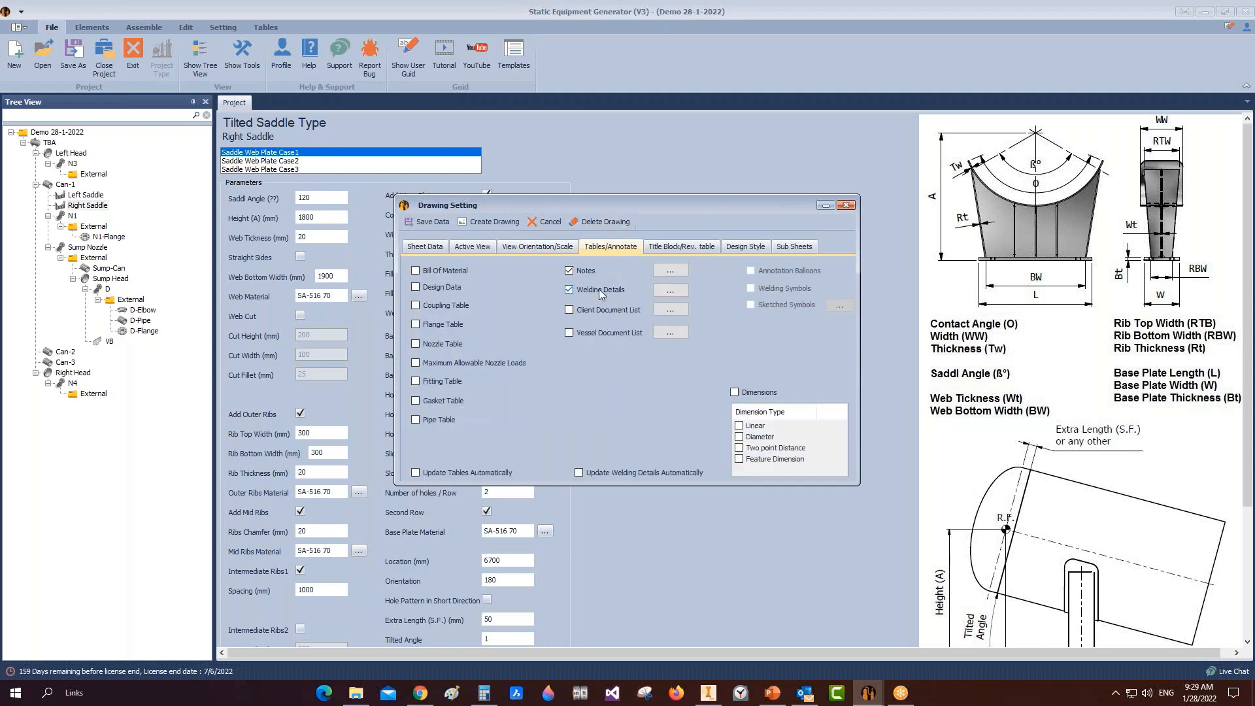
left_click(665, 249)
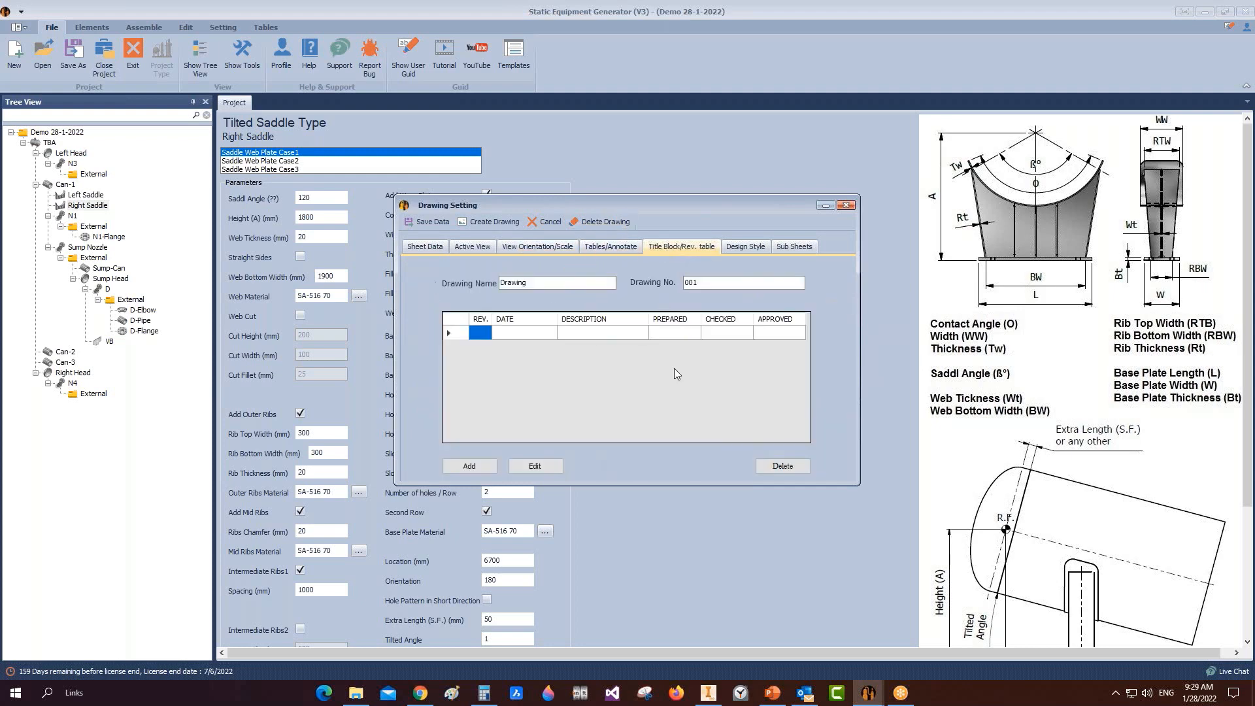
left_click(594, 248)
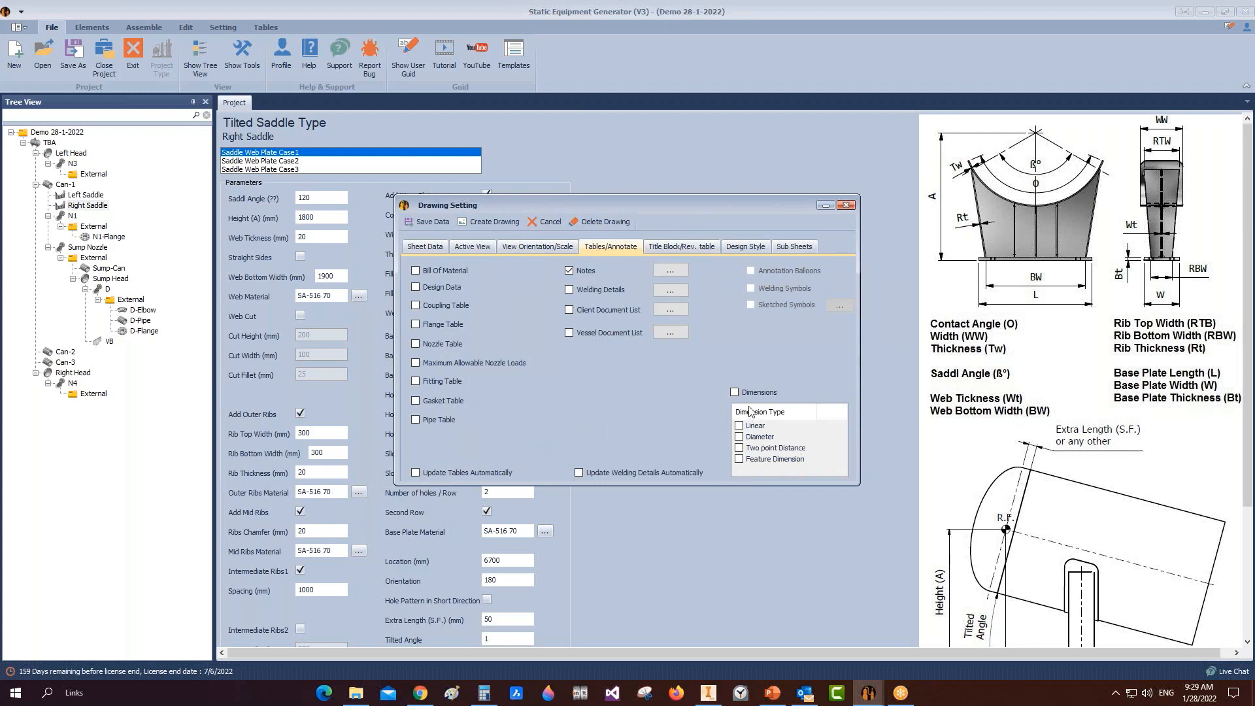
left_click(734, 392)
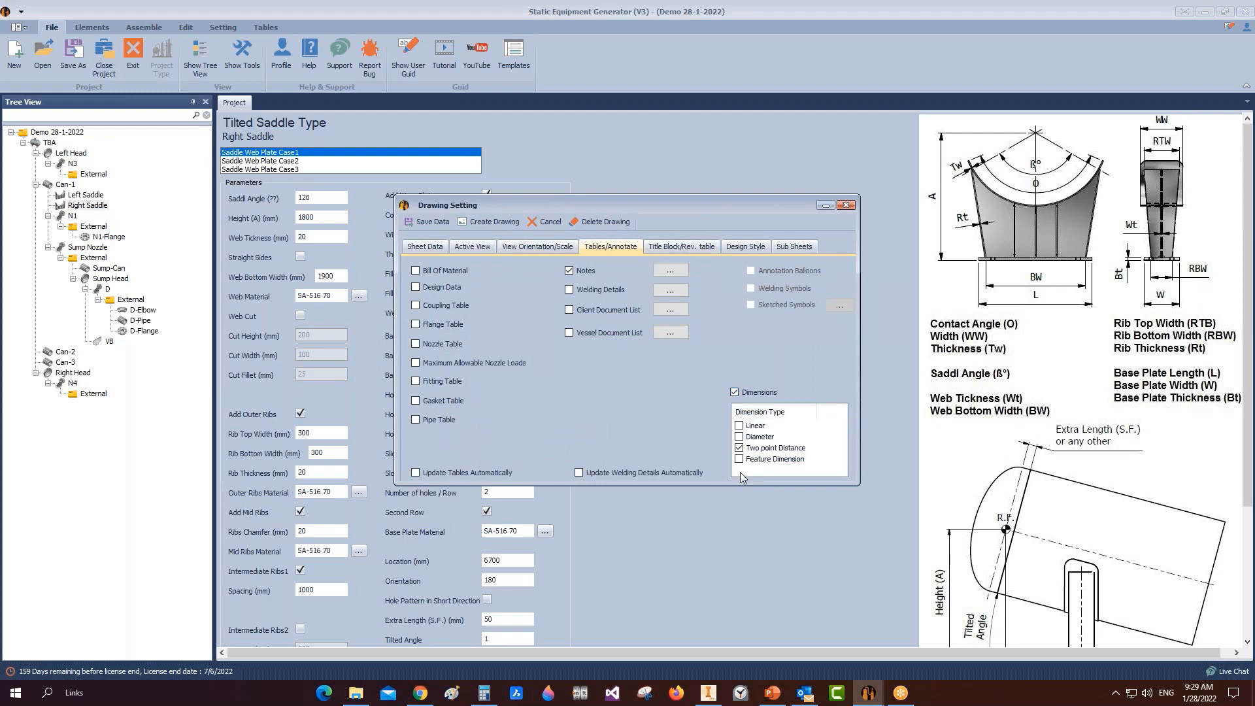
left_click(685, 248)
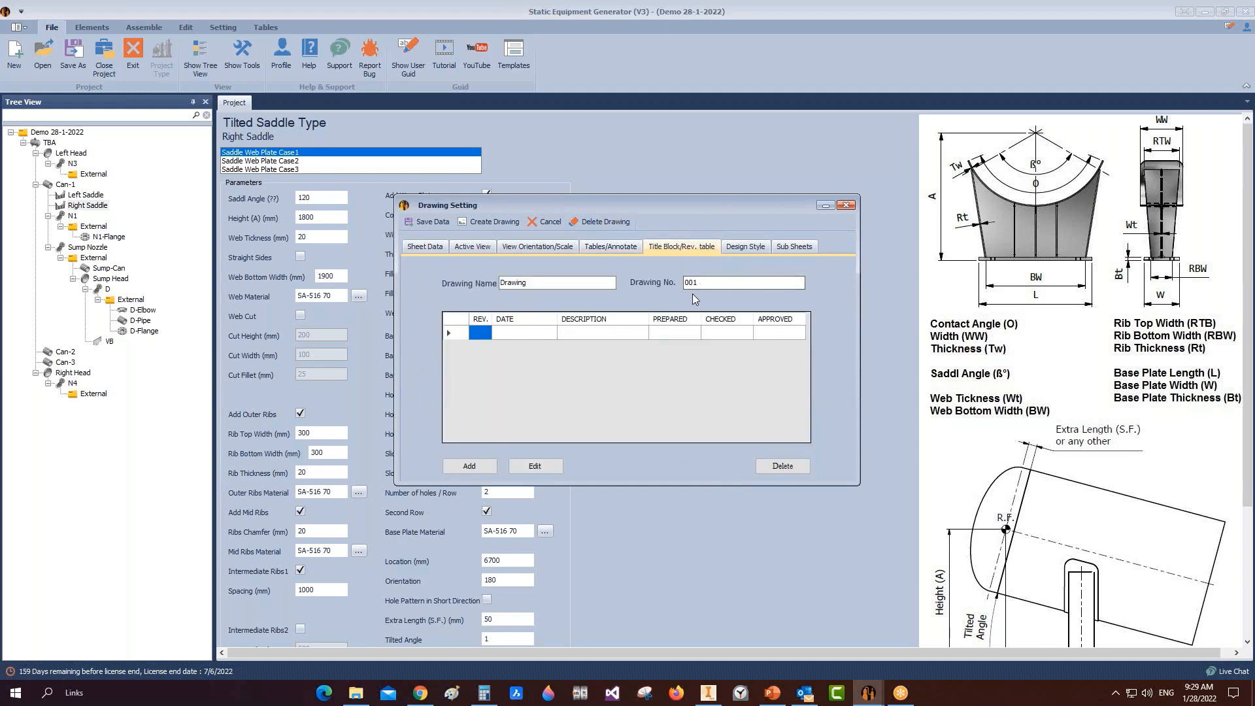
left_click(780, 249)
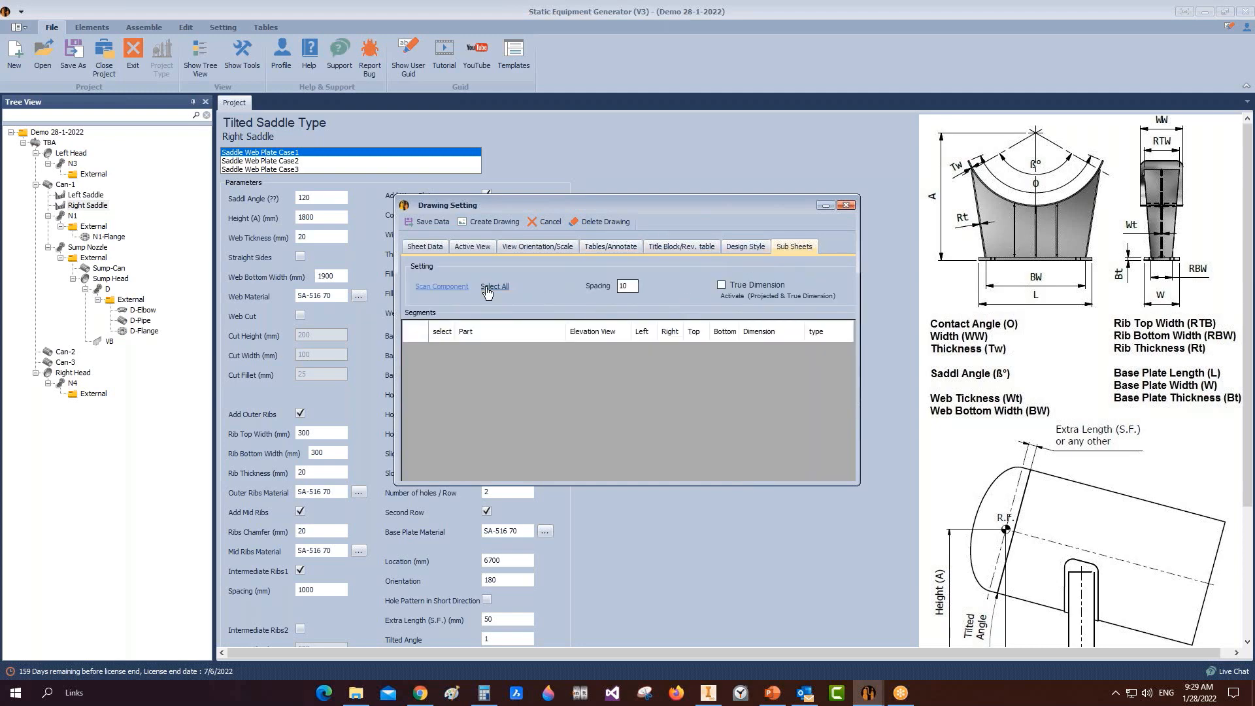
Step: Scan the saddle components and add the Saddle Base Plate sub-sheet in Top view with Two Point Distance
left_click(442, 286)
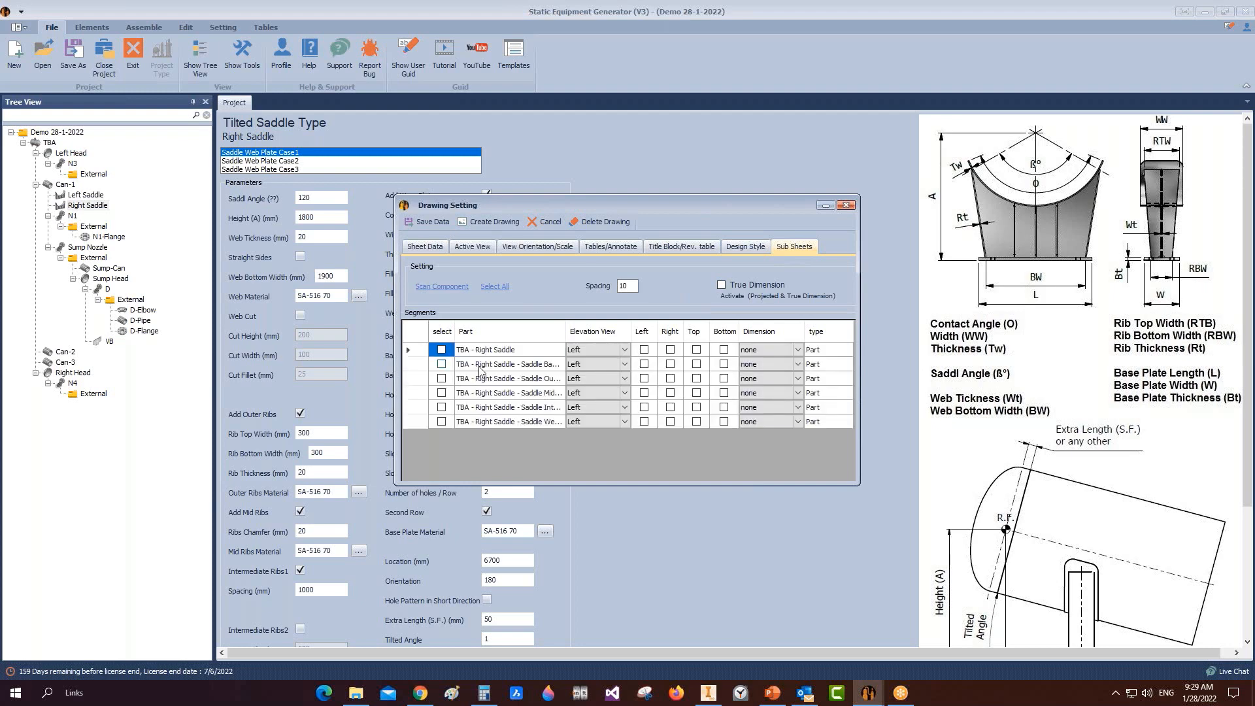
left_click_drag(566, 332, 598, 331)
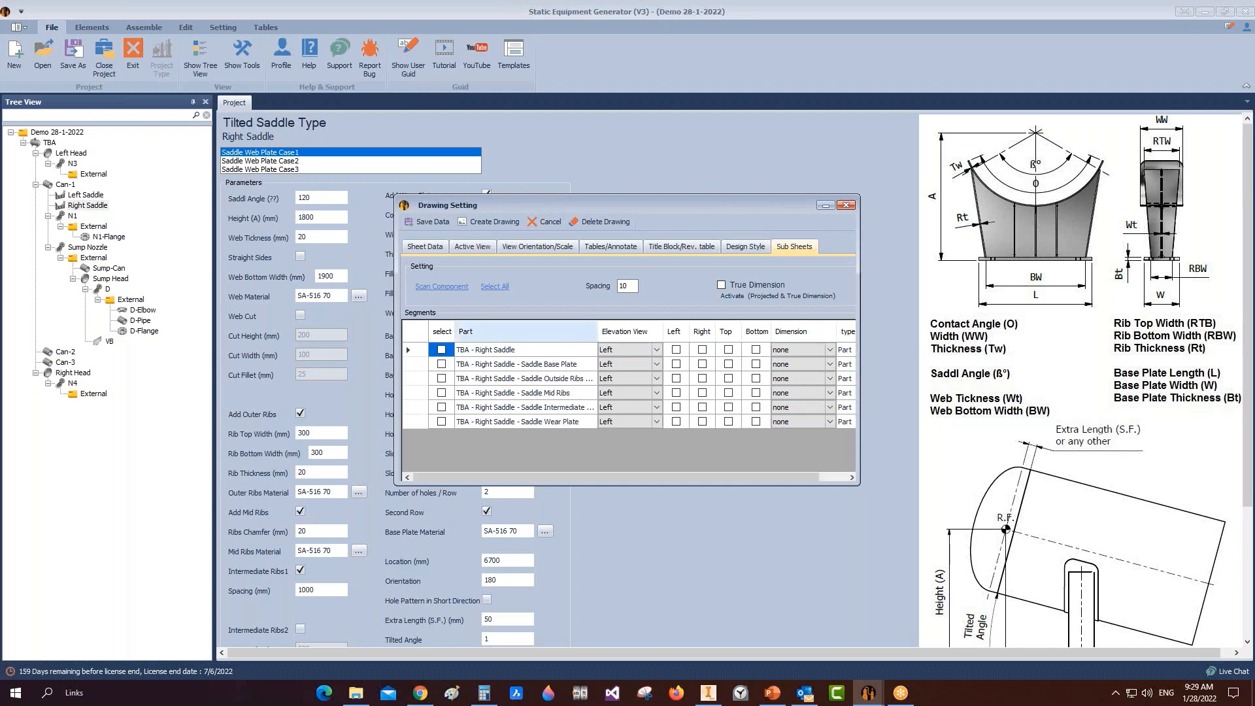
left_click(442, 365)
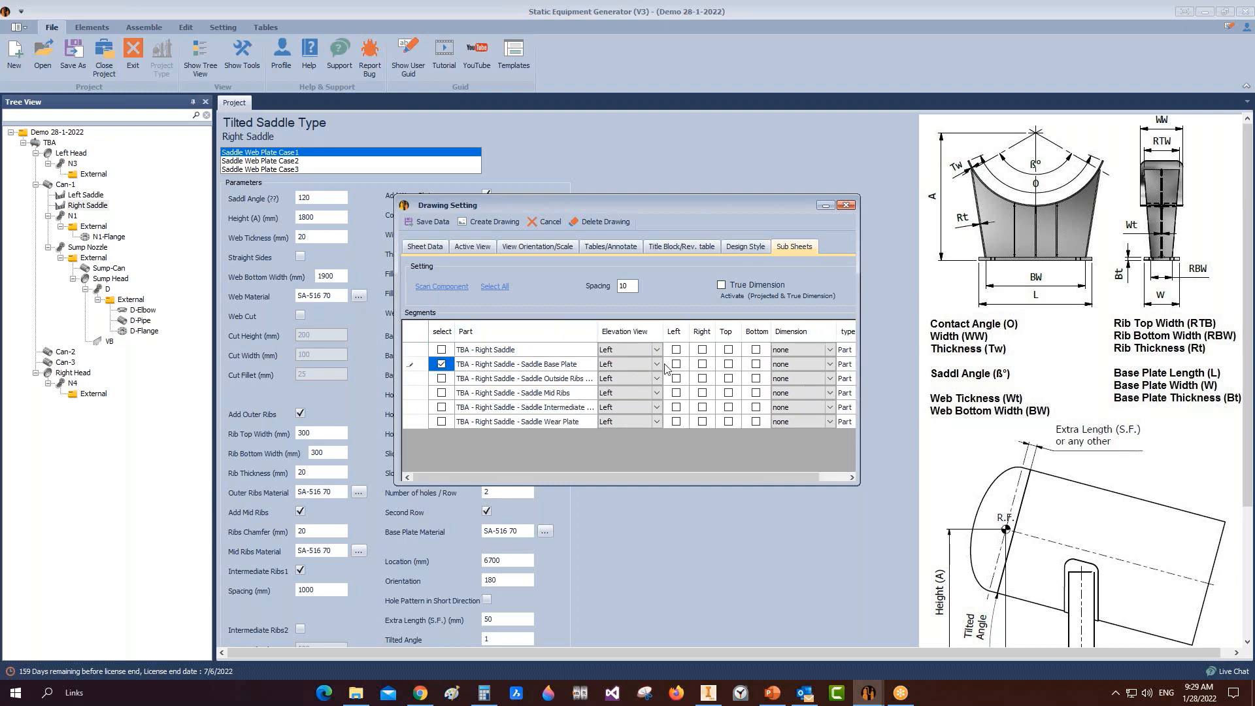
left_click(658, 361)
left_click(656, 365)
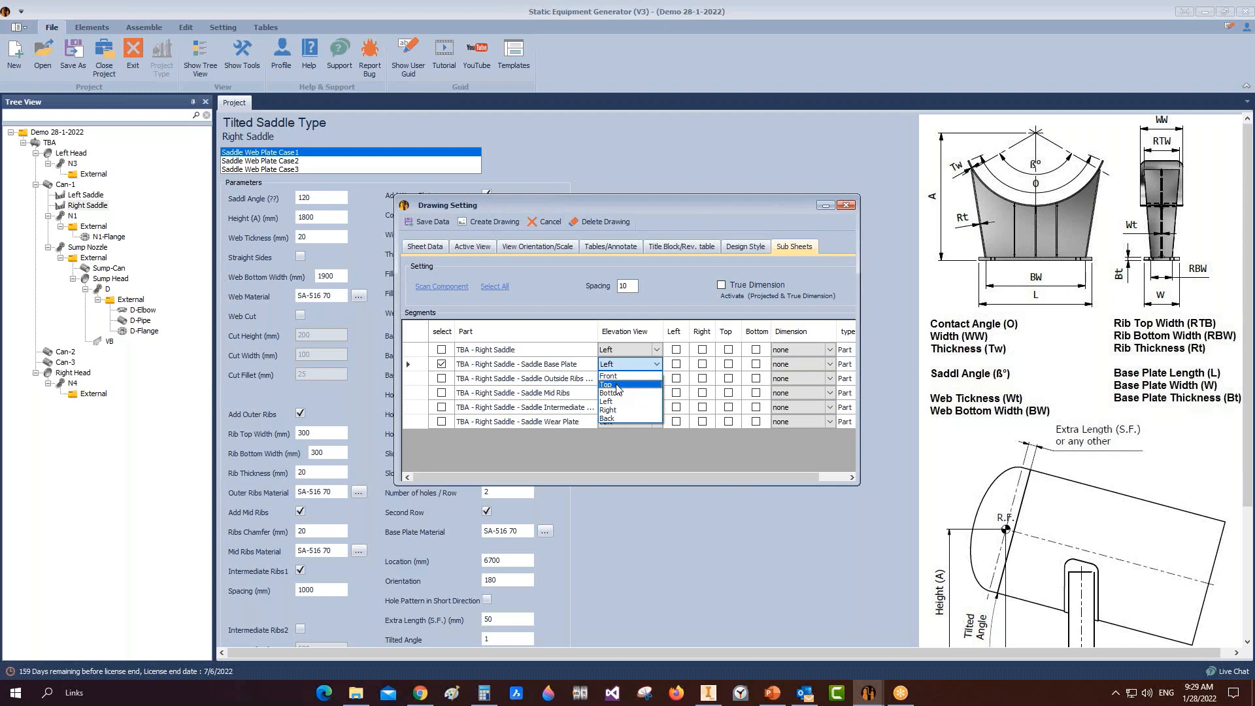
left_click(618, 387)
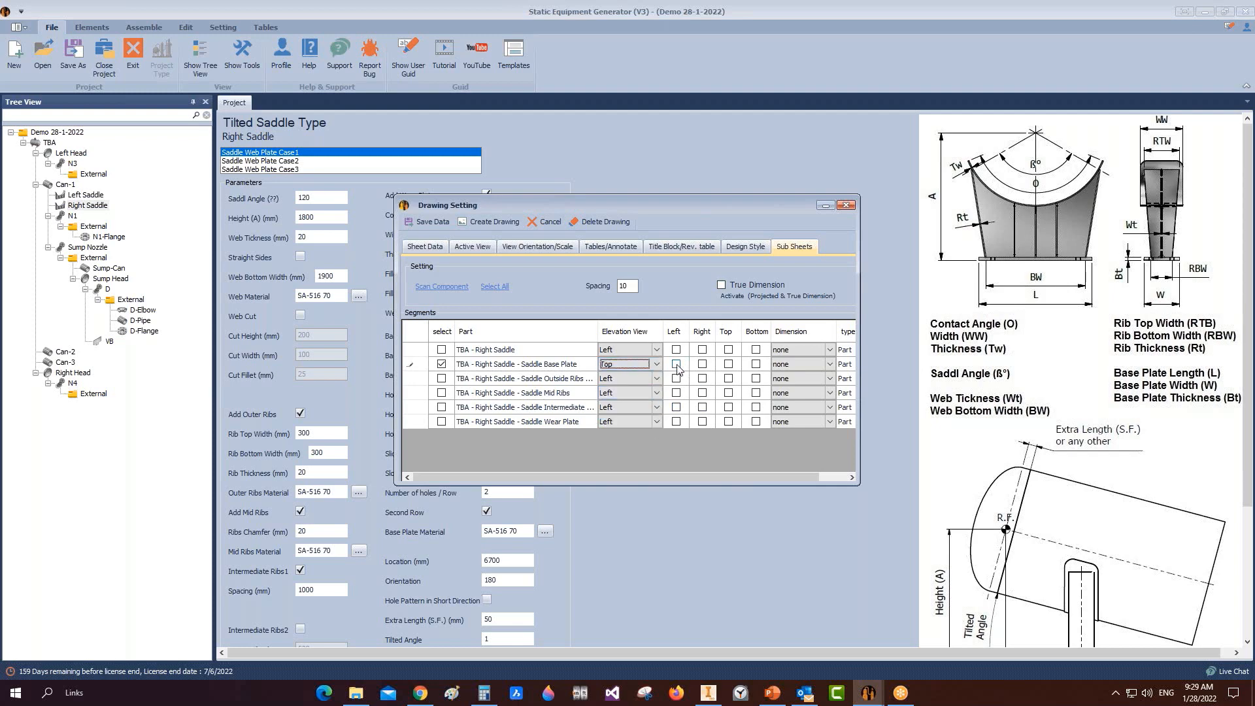
left_click(838, 365)
left_click(831, 365)
left_click(831, 368)
left_click(804, 397)
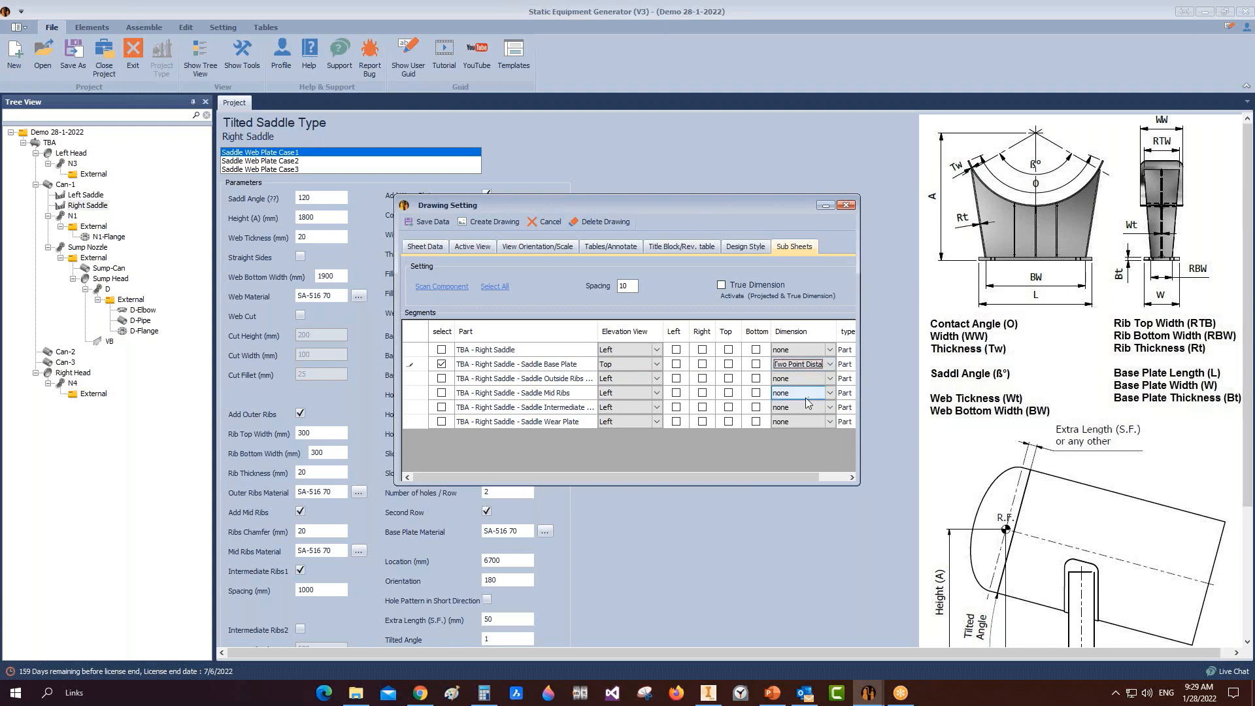
left_click(506, 386)
Step: Add the Right Saddle sub-sheet in Back view with Two Point Distance, enable True Dimension, and generate
left_click(441, 350)
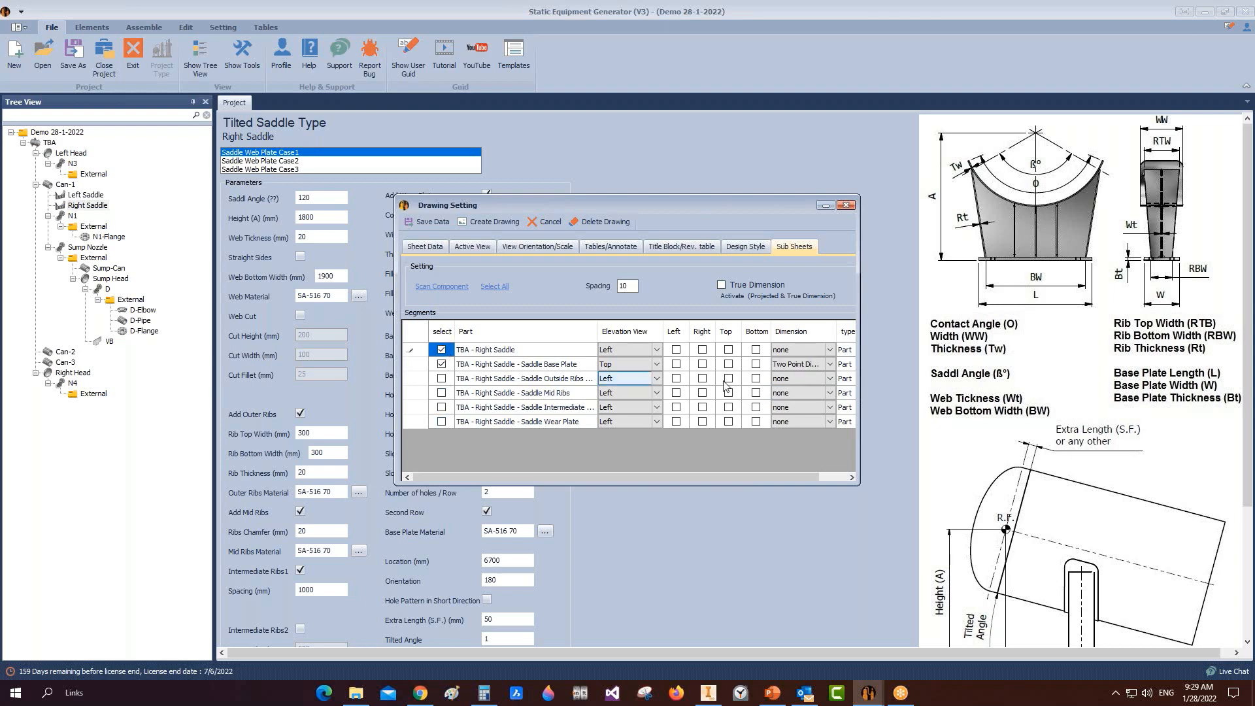
left_click(660, 353)
left_click(659, 348)
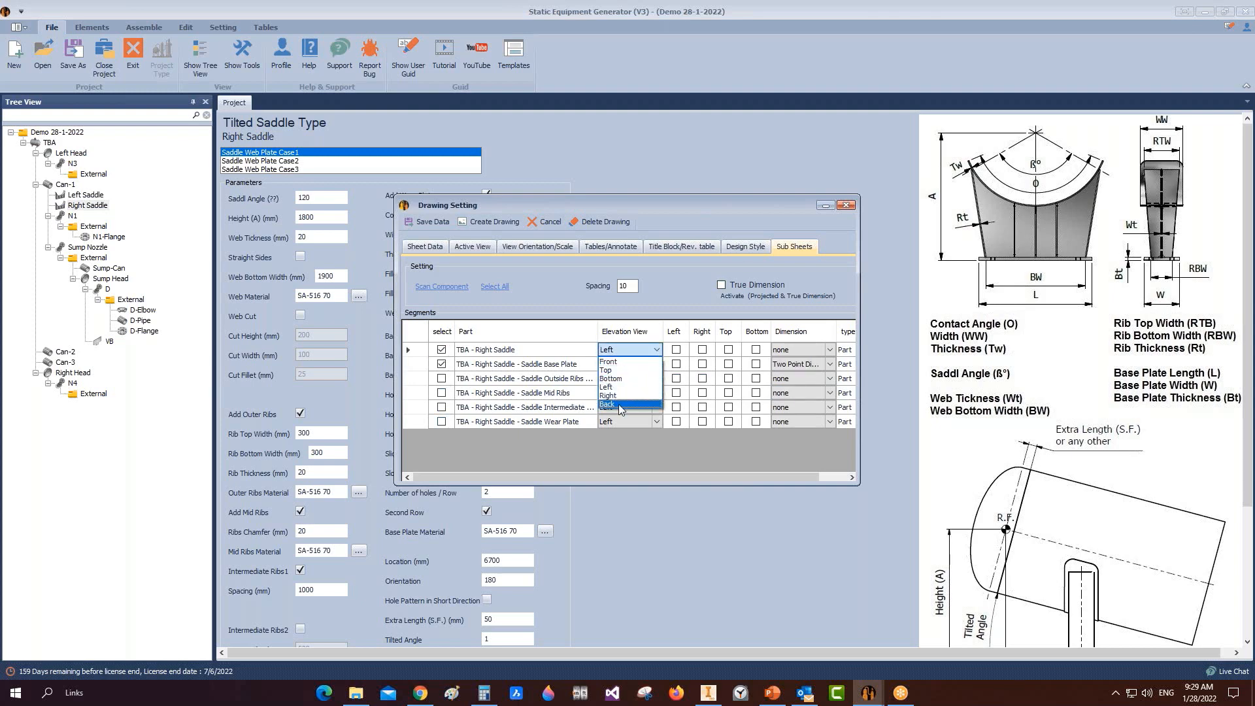
left_click(619, 404)
left_click(801, 350)
left_click(830, 349)
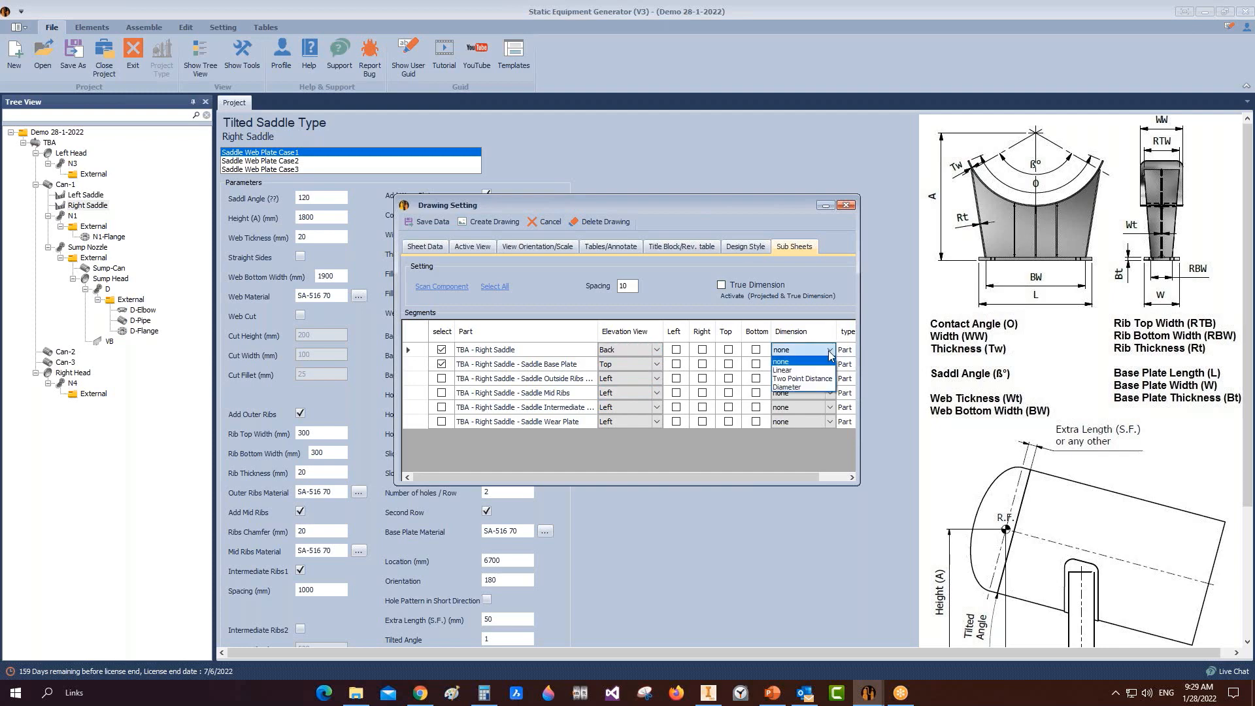
left_click(804, 380)
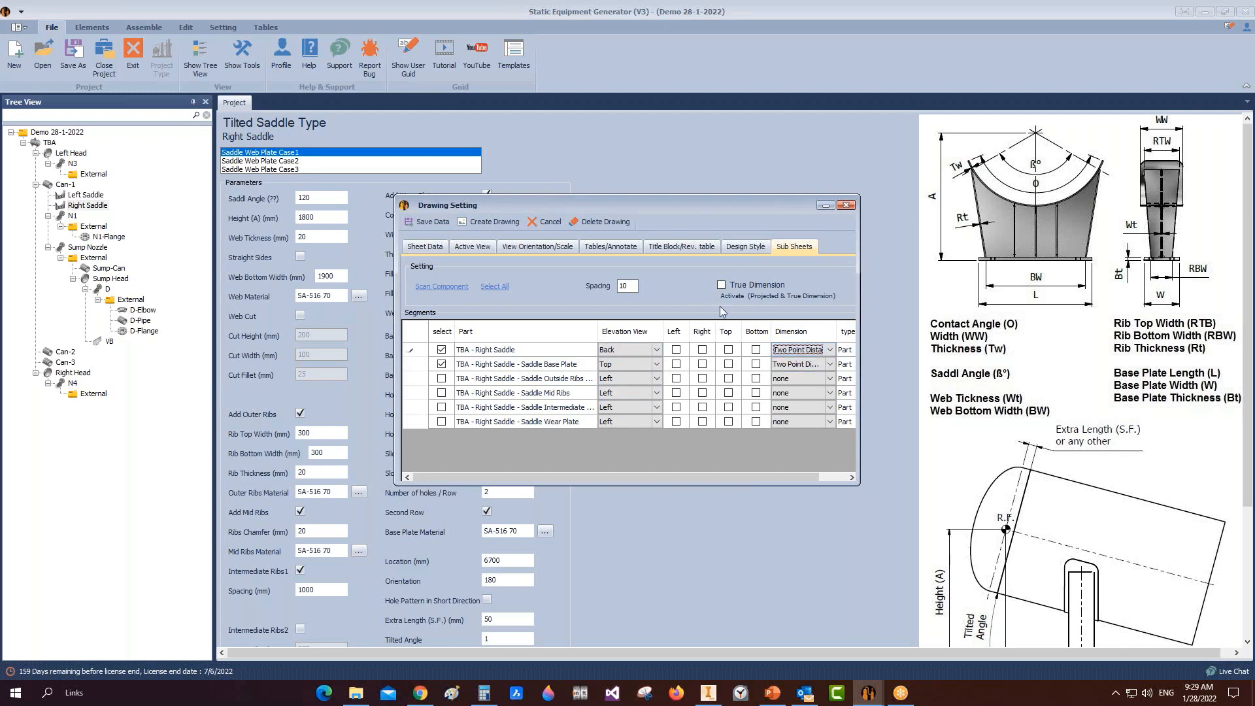
left_click(723, 287)
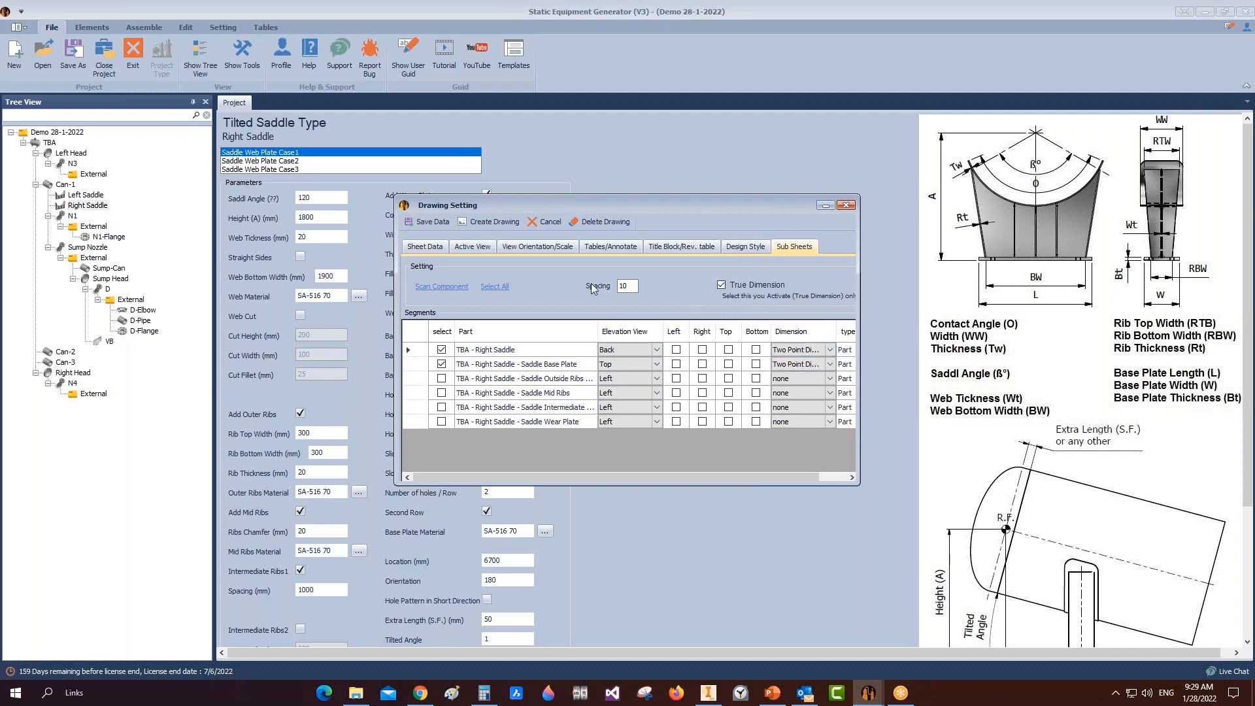
left_click(489, 222)
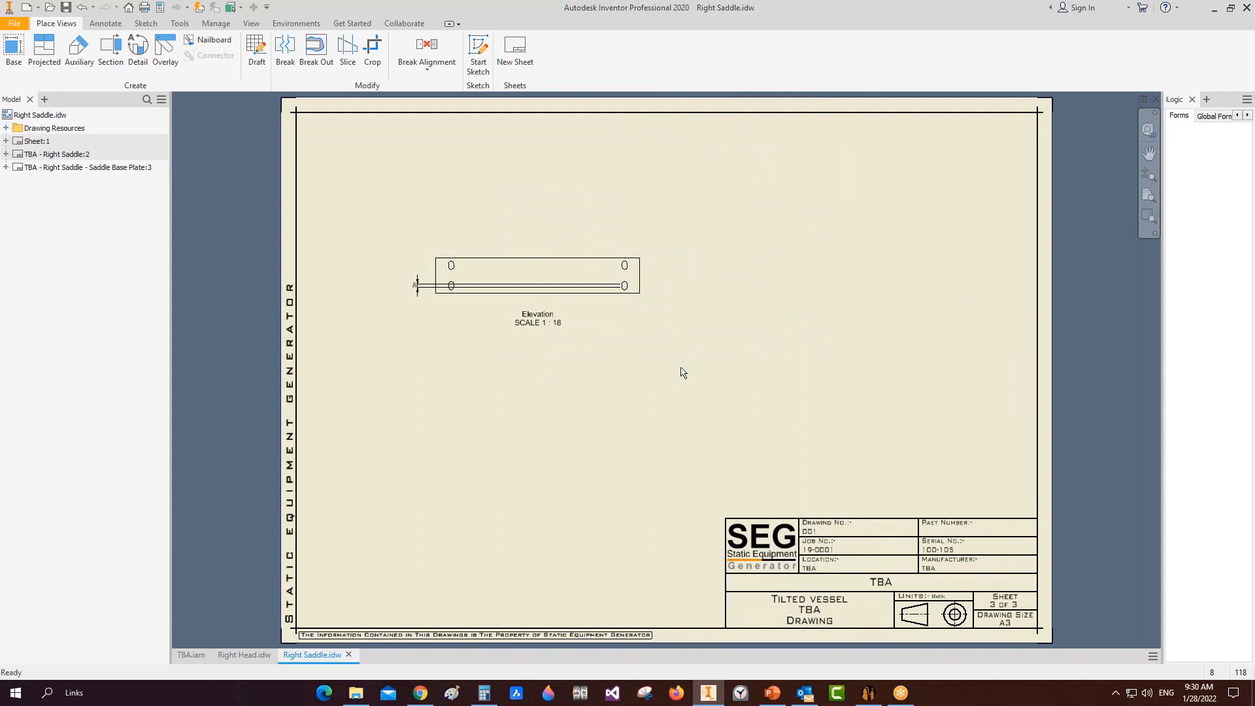
Step: Review Right Saddle sheet 2 and sheet 1's elevation and back views
double_click(40, 155)
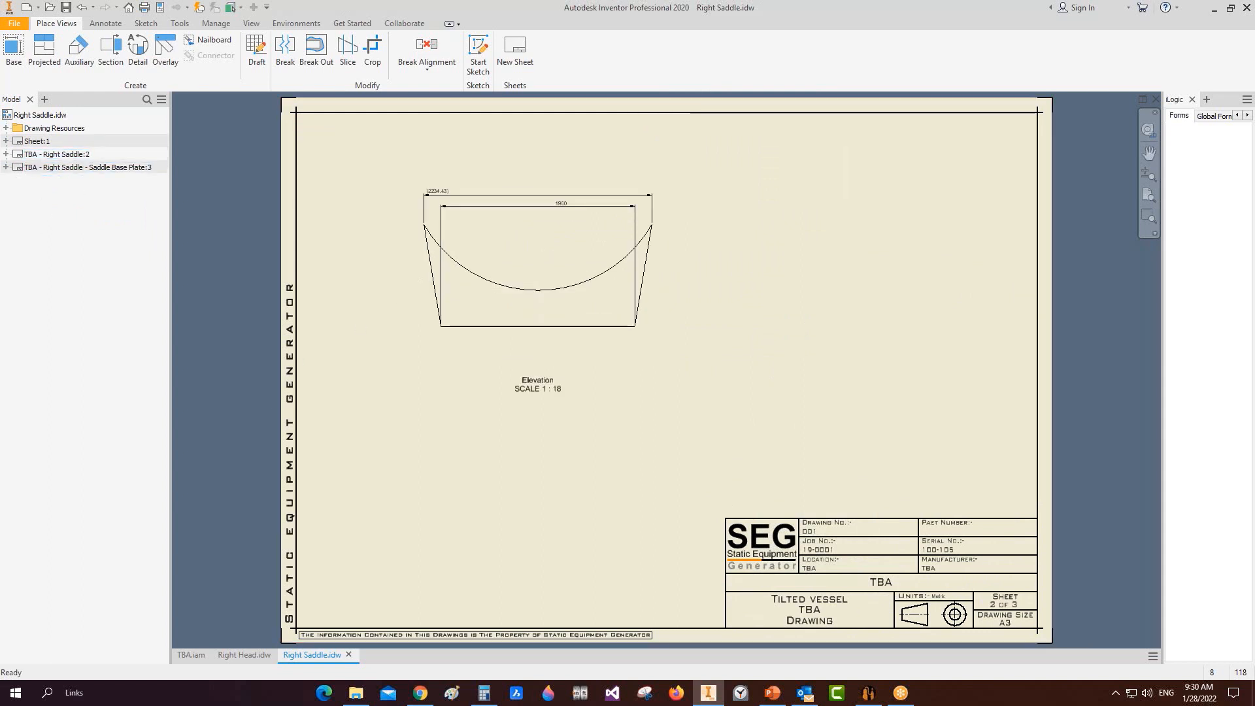
double_click(37, 141)
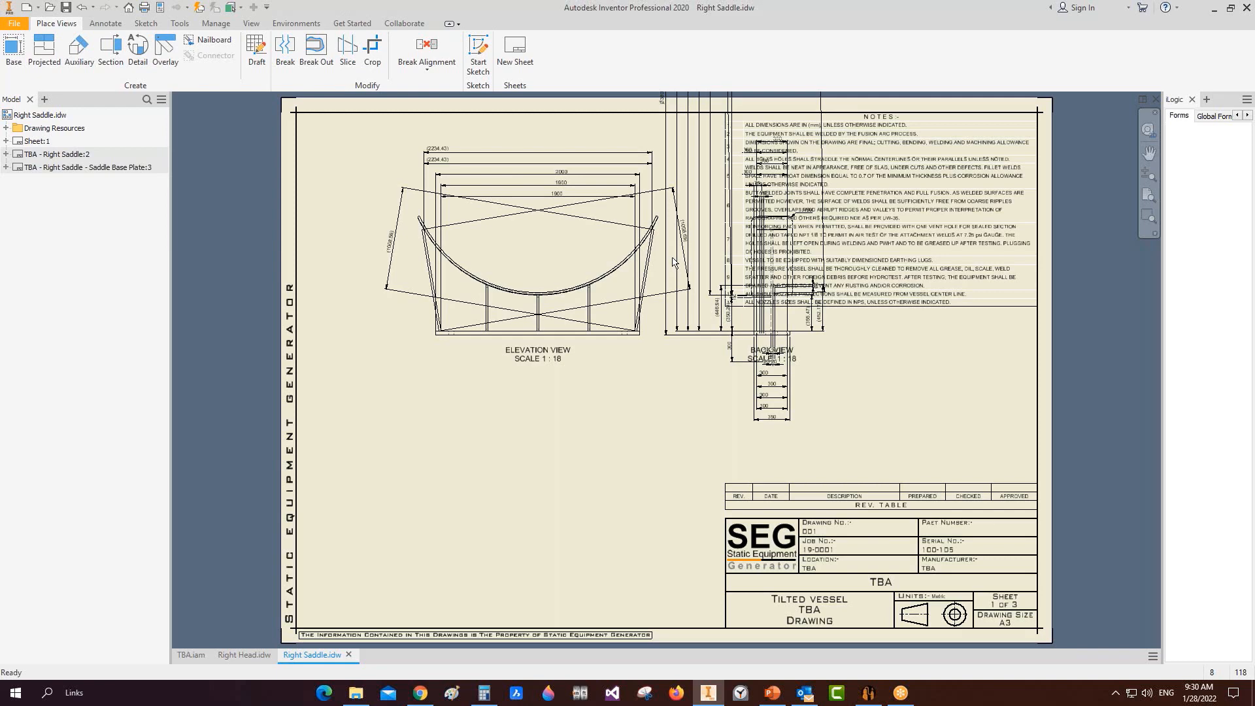
scroll(676, 246, "up", 3)
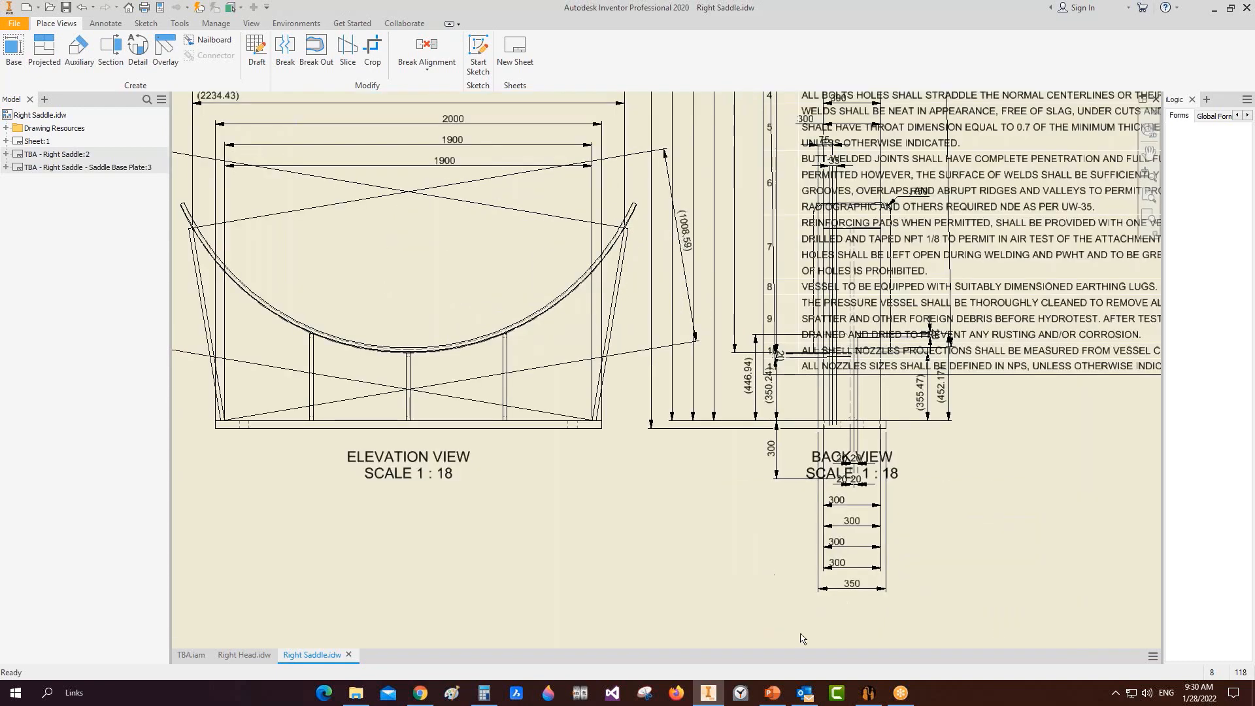
Step: Go back to the generator, then show slide 47, Support Saddles Types, in PowerPoint
left_click(869, 693)
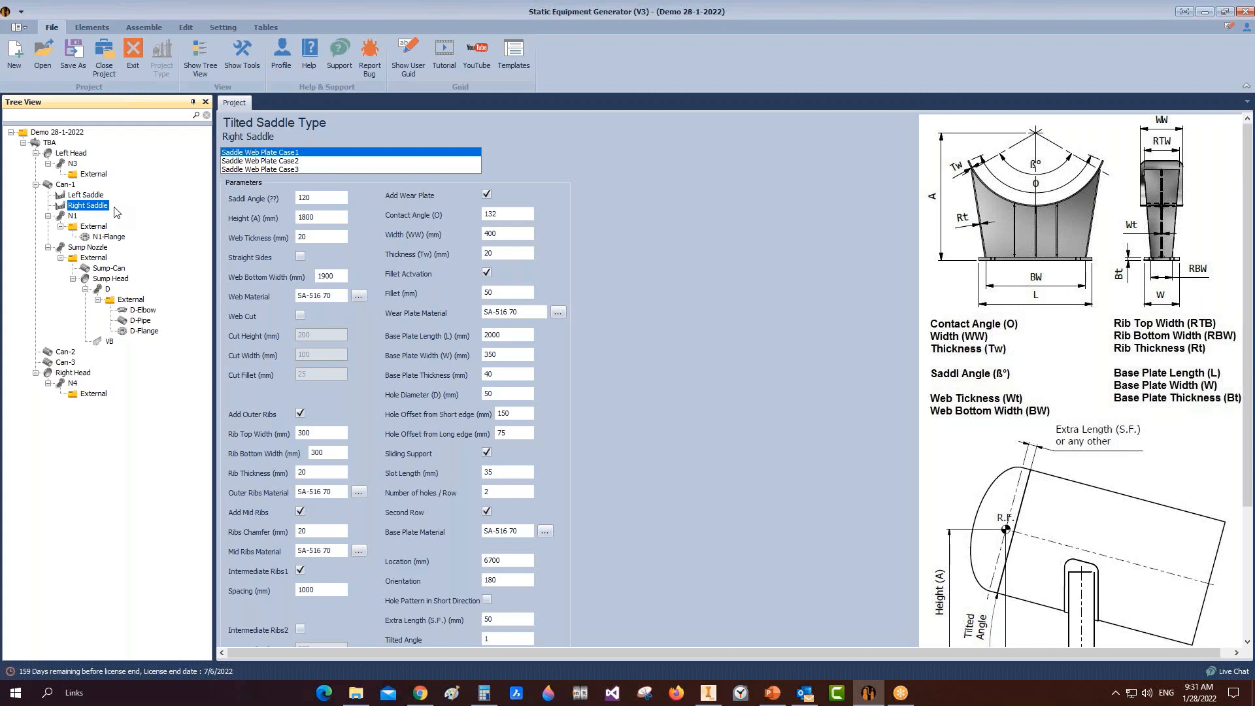
left_click(773, 693)
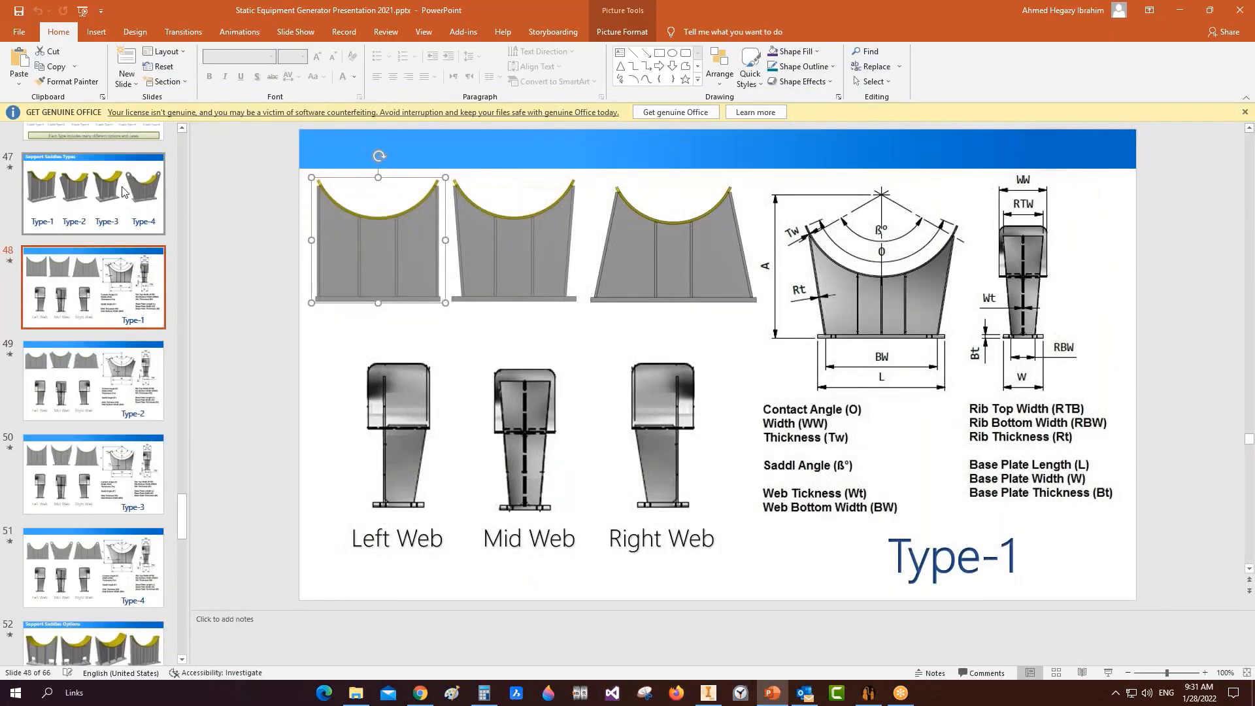
left_click(105, 198)
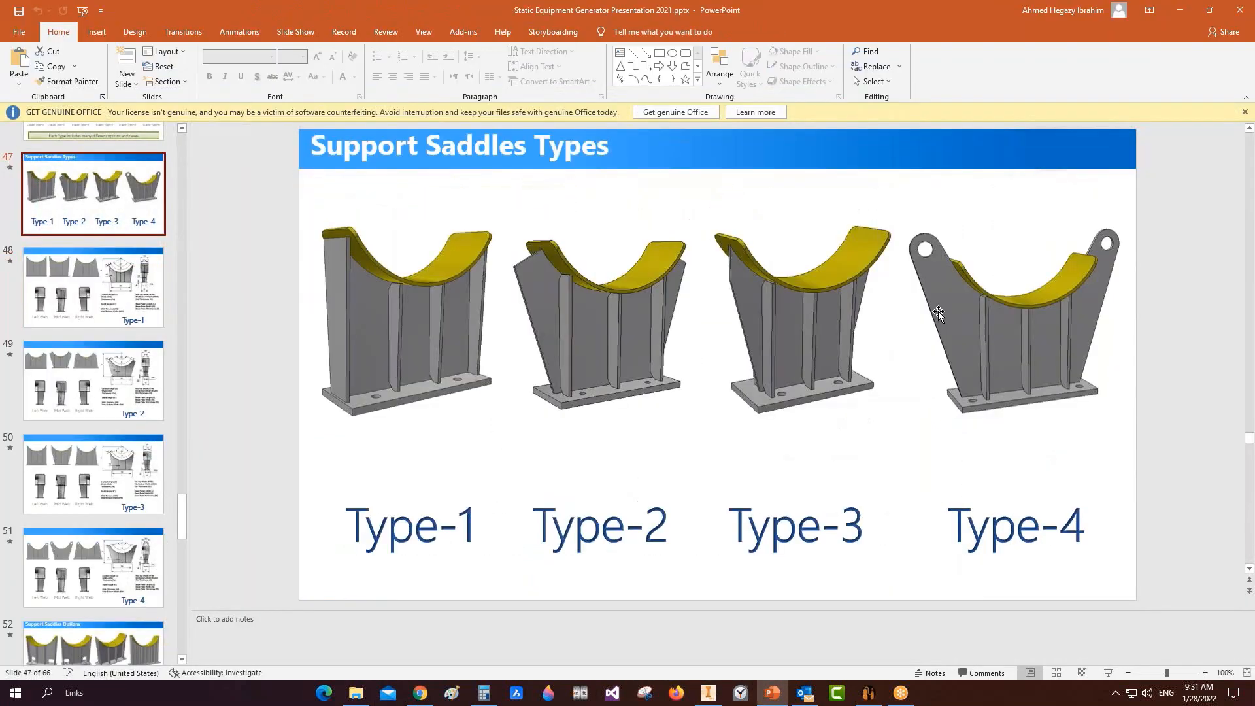
Step: Highlight the Type-4 saddle picture with two lifting holes, then minimize PowerPoint
left_click(1012, 312)
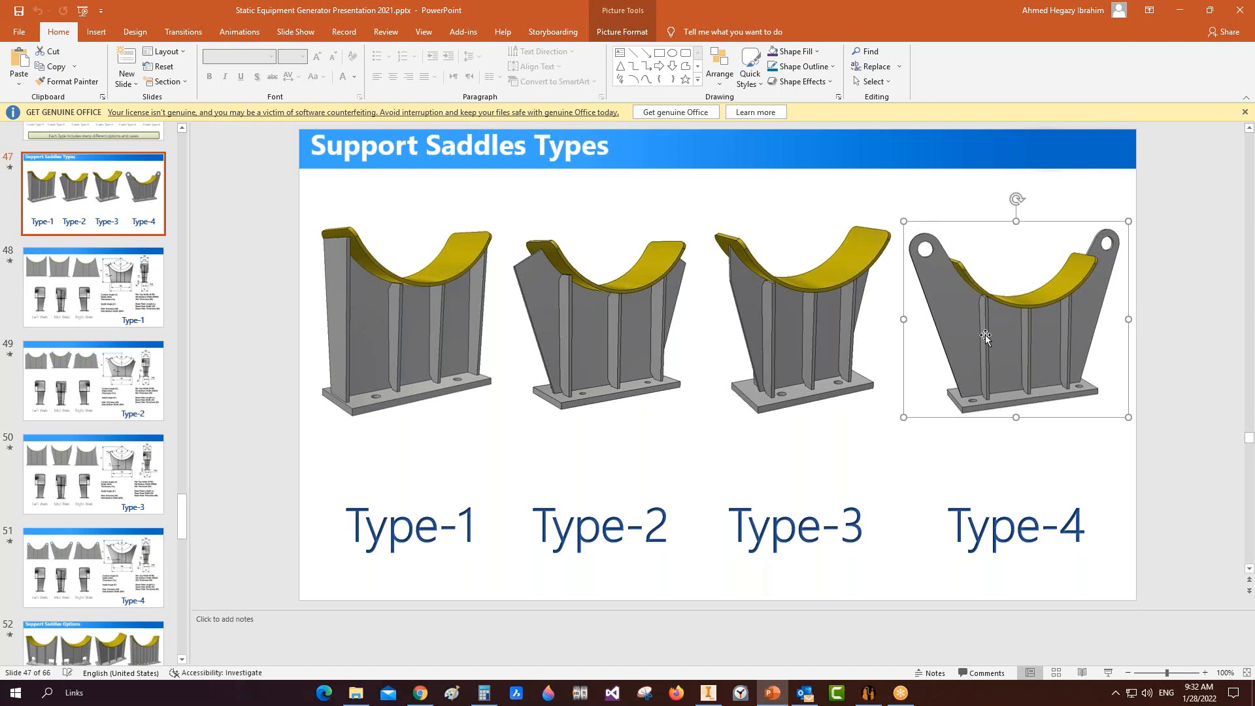
left_click(1177, 12)
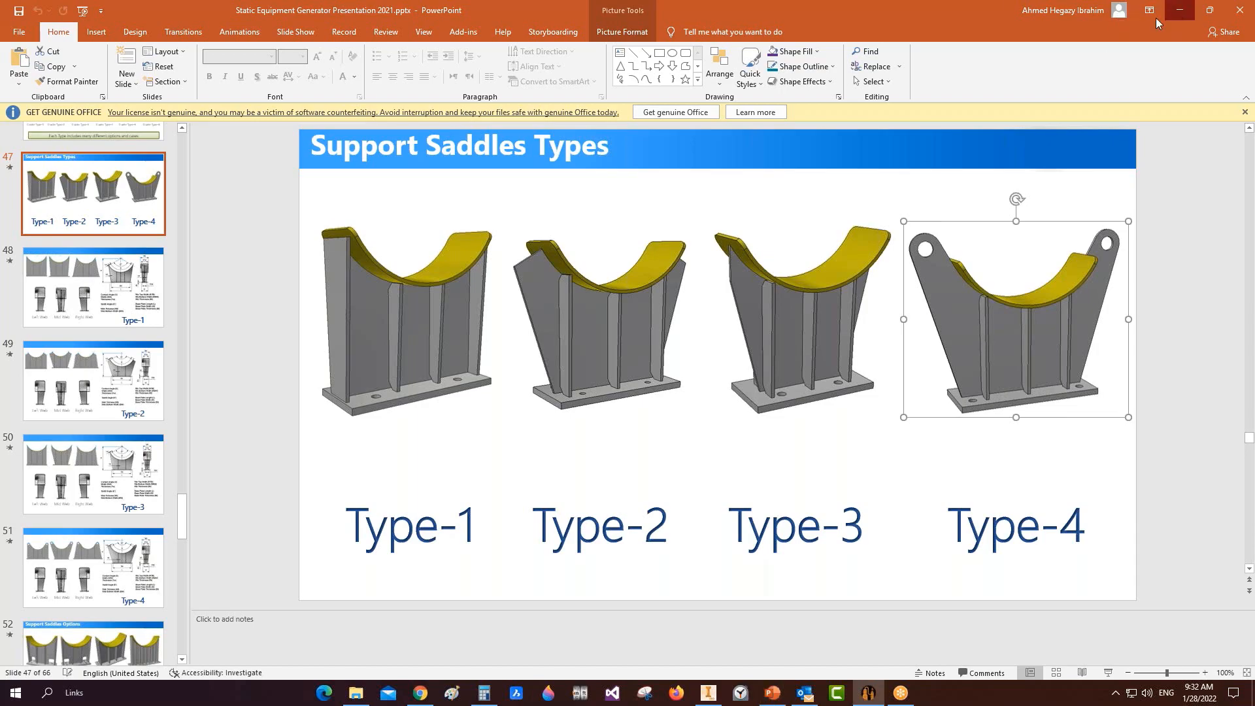
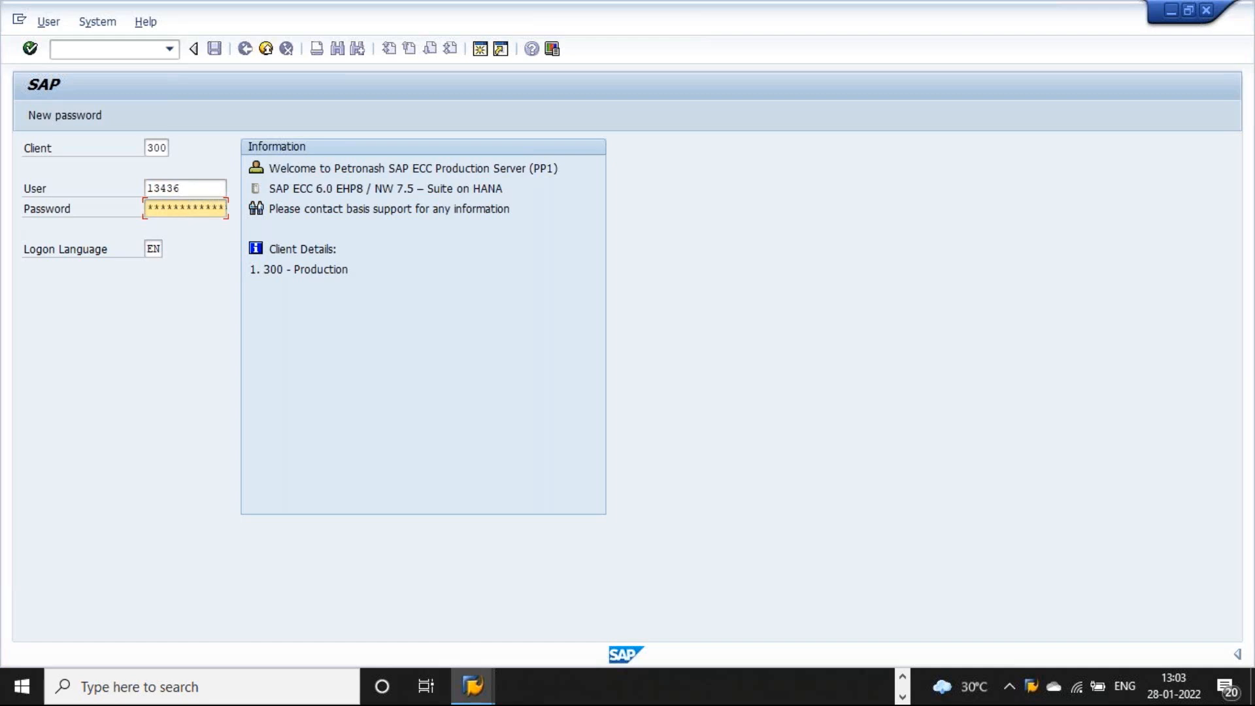
Step: Submit the password again and dismiss the failed-logon notice to reach SAP Easy Access
key("Return")
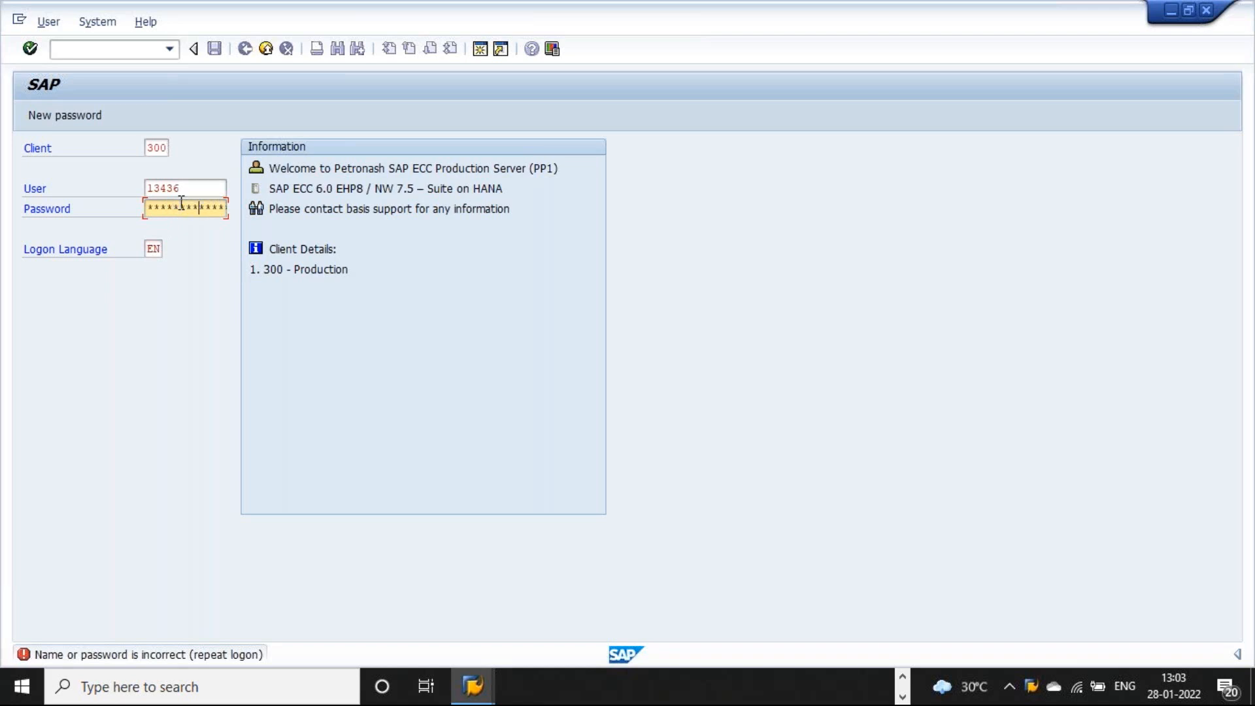
key("Return")
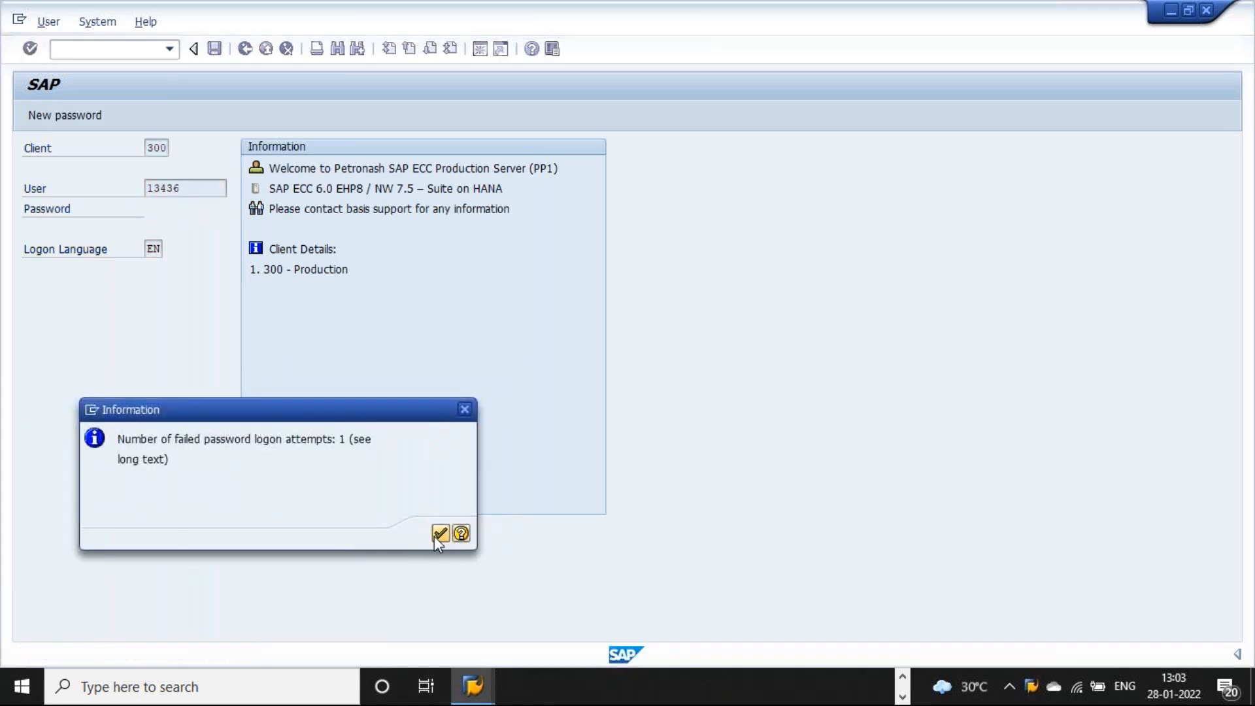
left_click(436, 536)
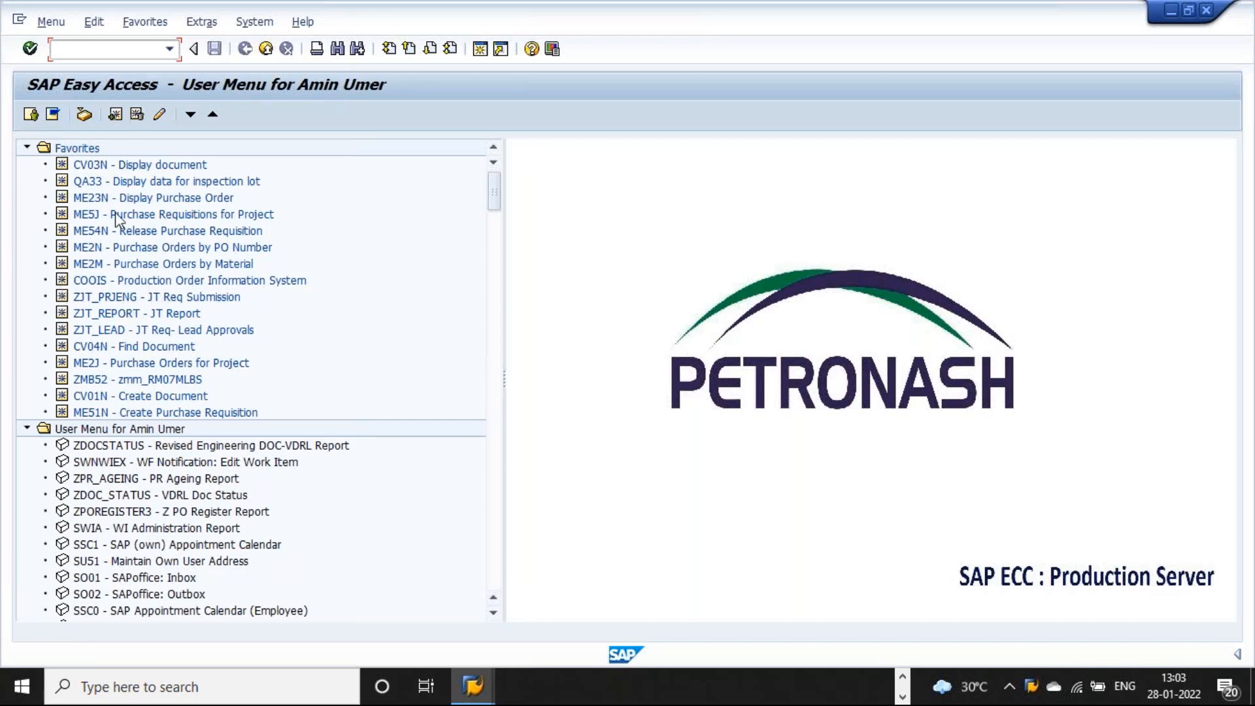
Step: Search documents CP.19.013.C02* and open CP.19.013.C02.003, TANK FAB - TYPE 1
double_click(135, 347)
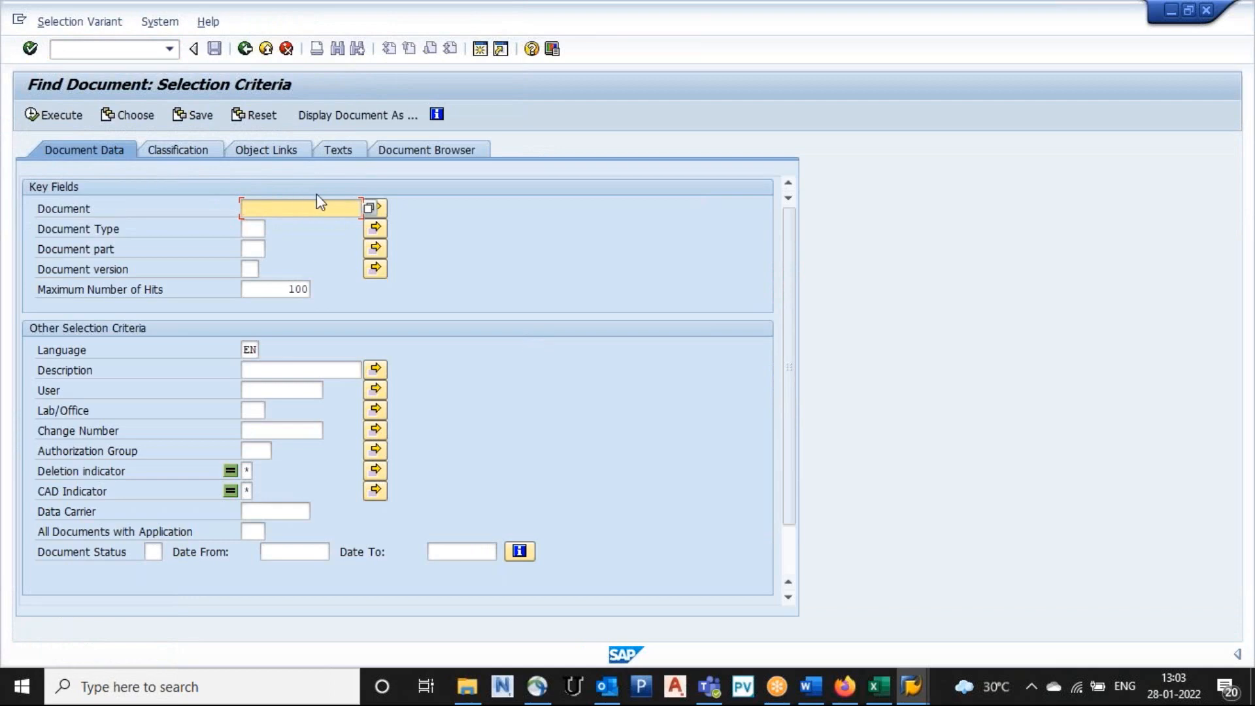
type("CP.19.013.C02*")
left_click(74, 113)
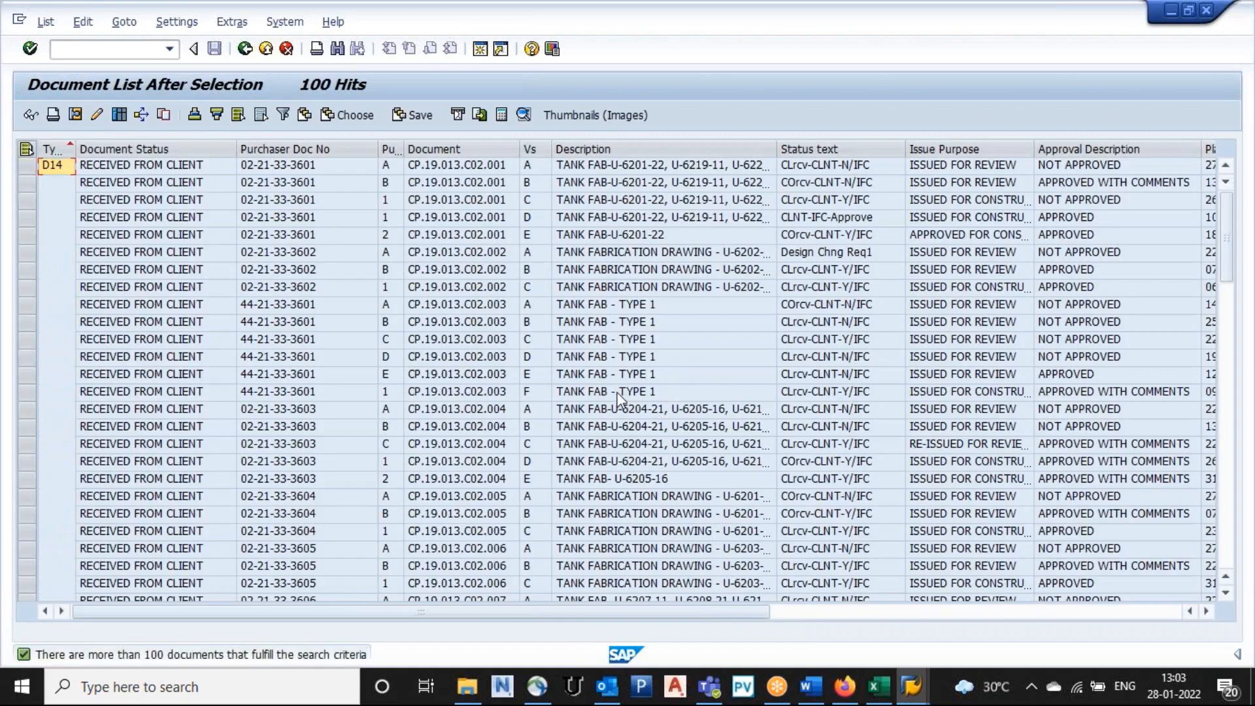
double_click(619, 392)
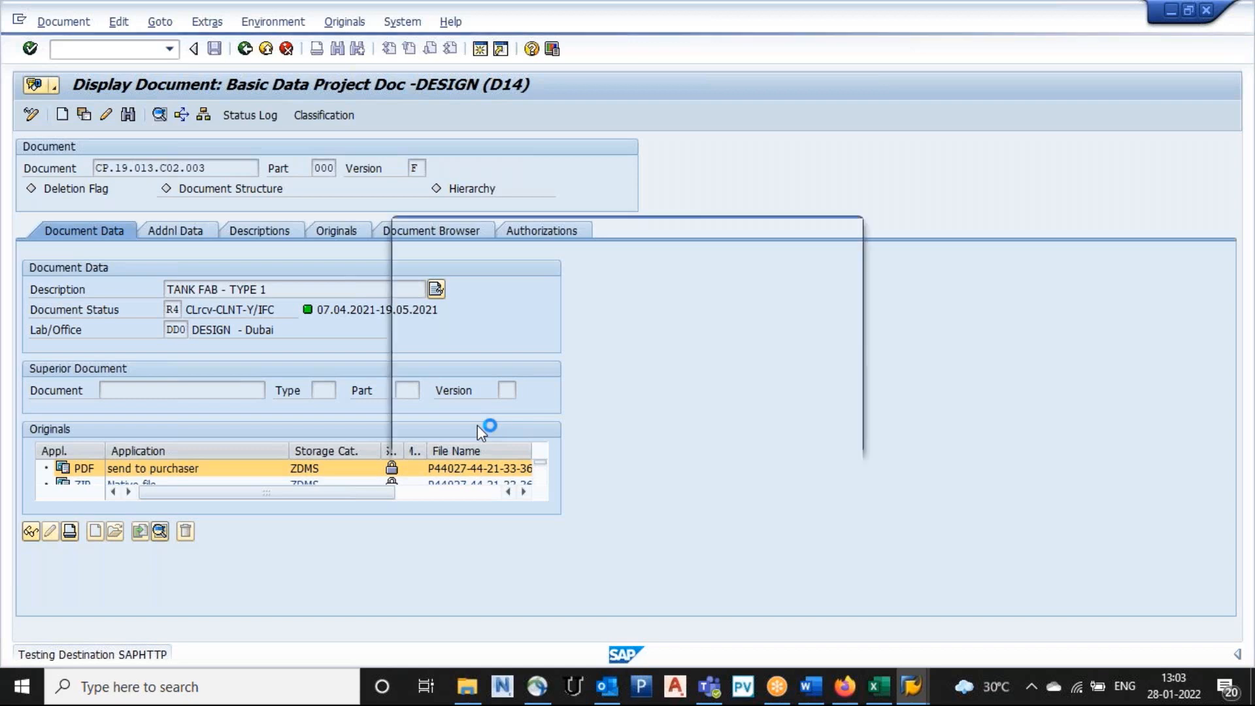
Step: Allow SAP GUI access and open the PDF original CP.20.025.C02.001.pdf in Edge
left_click(452, 466)
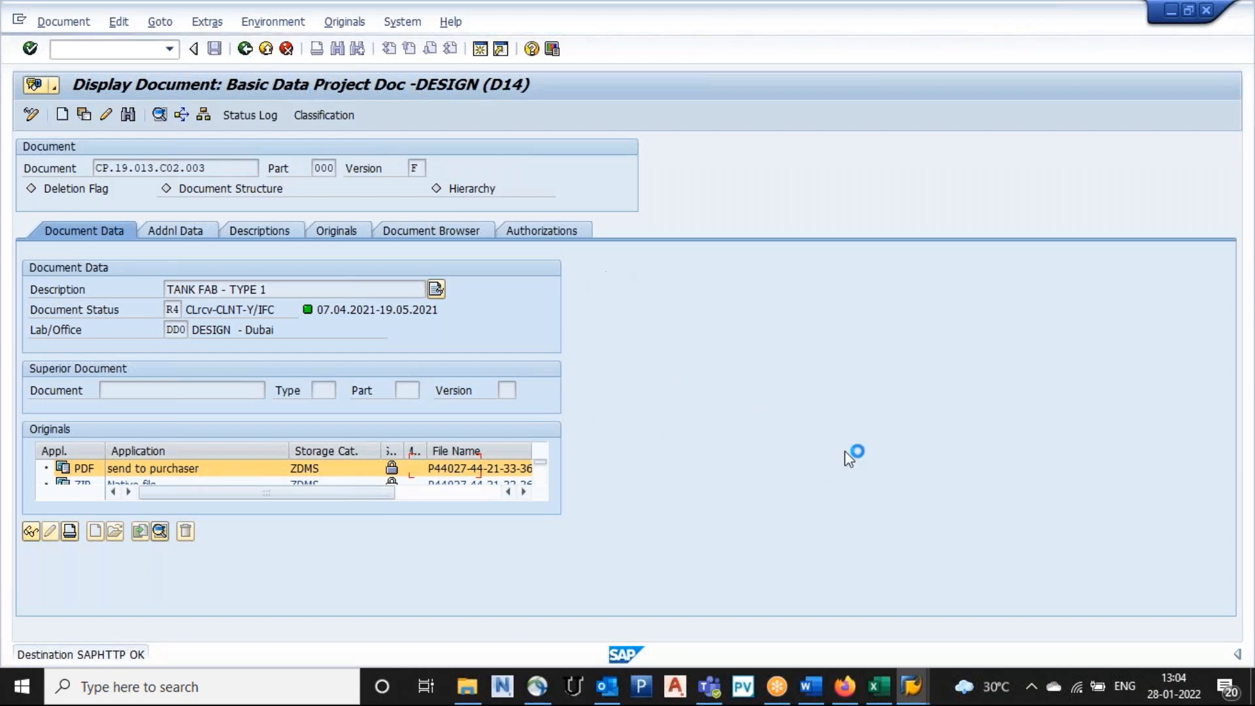
key("super+d")
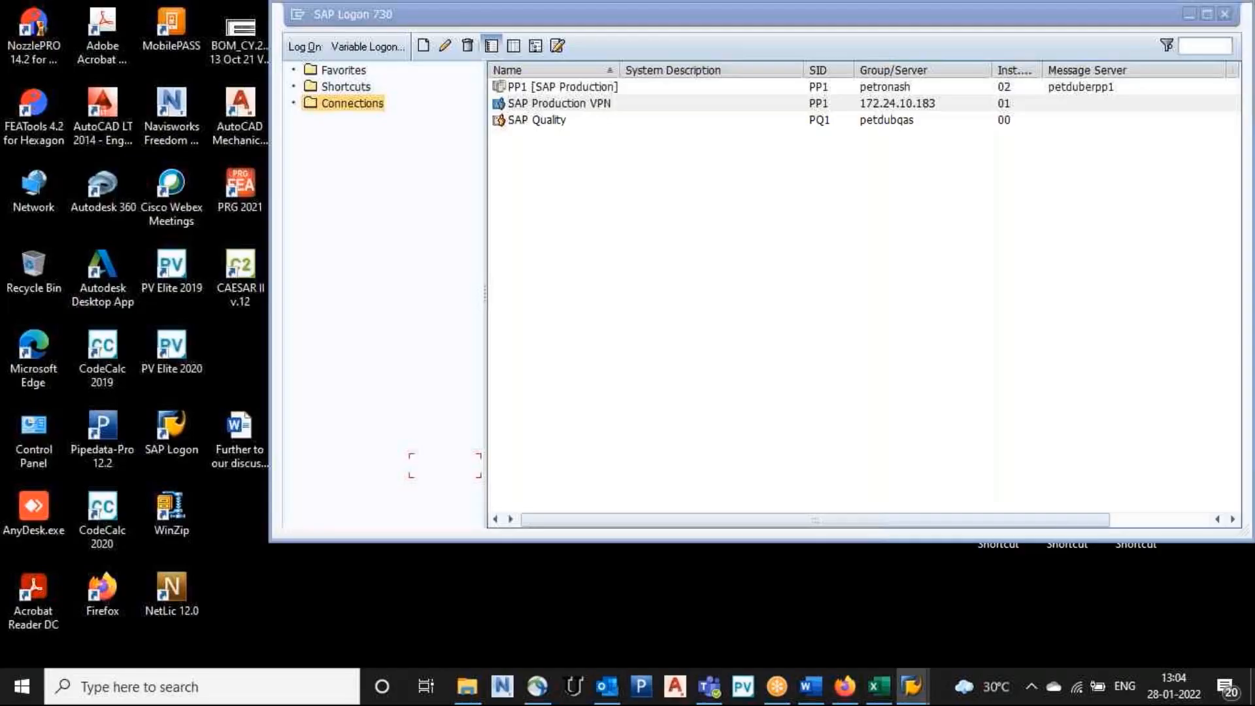
key("super+d")
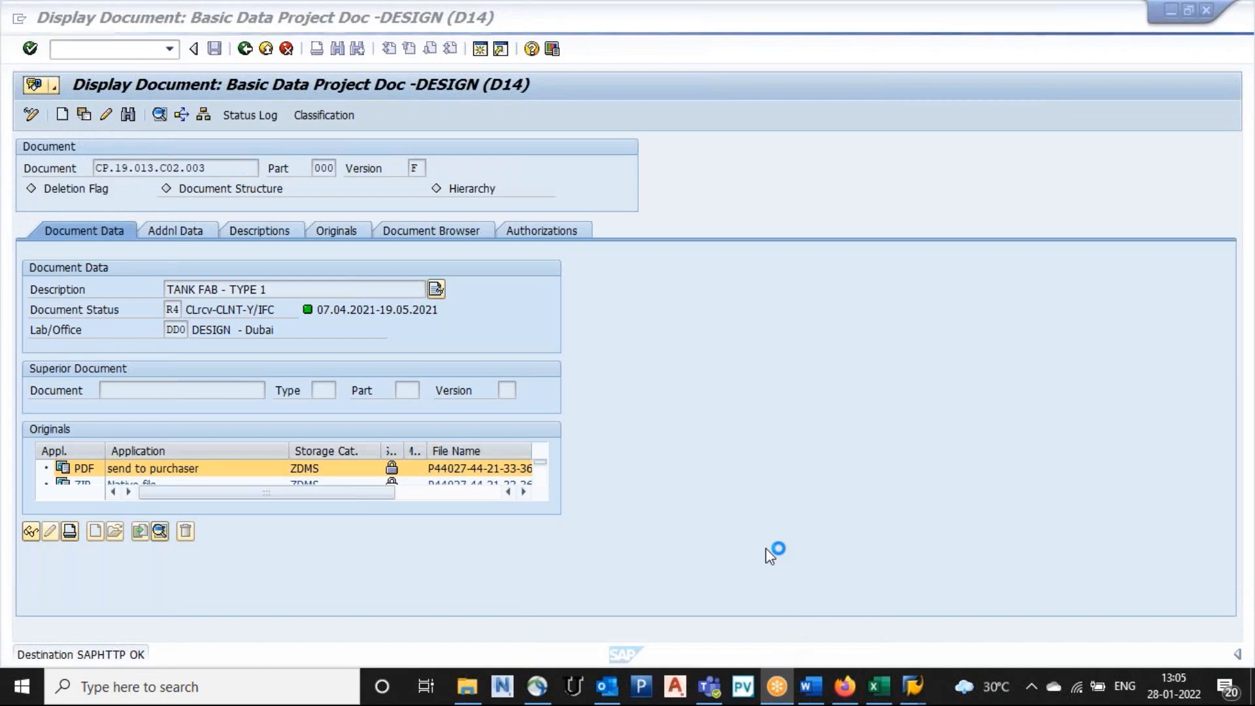
left_click(814, 693)
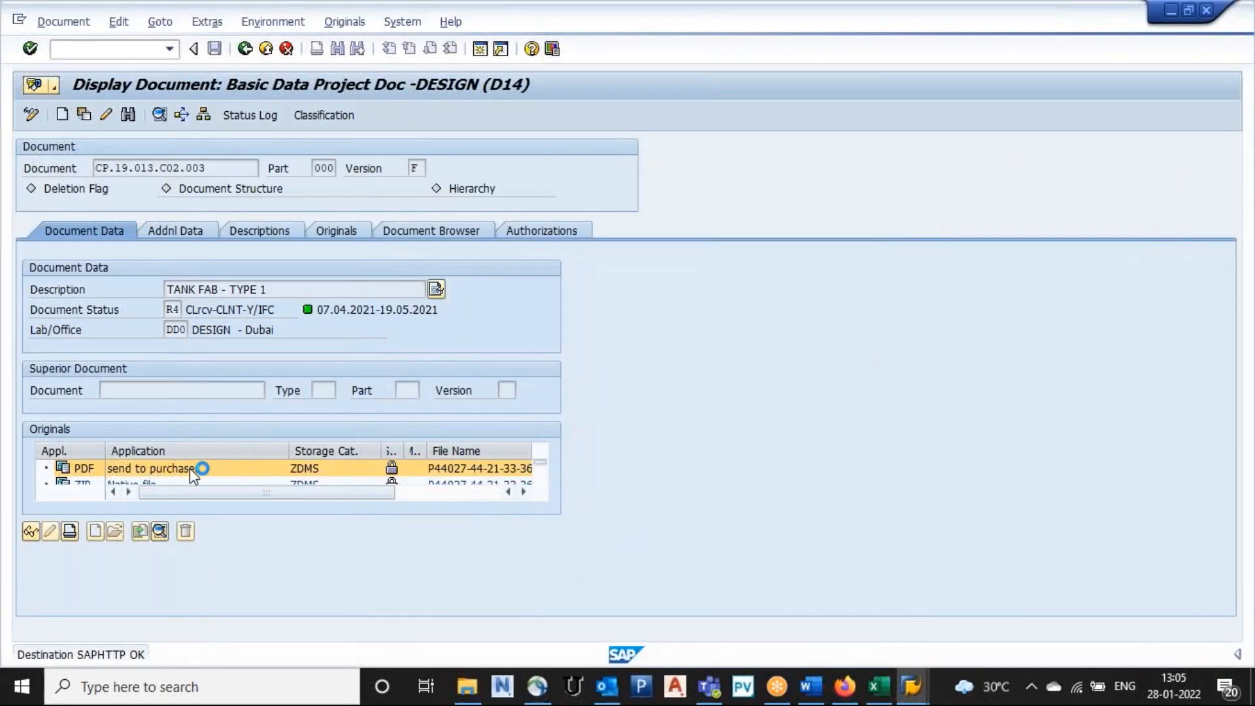
left_click(248, 50)
left_click(782, 685)
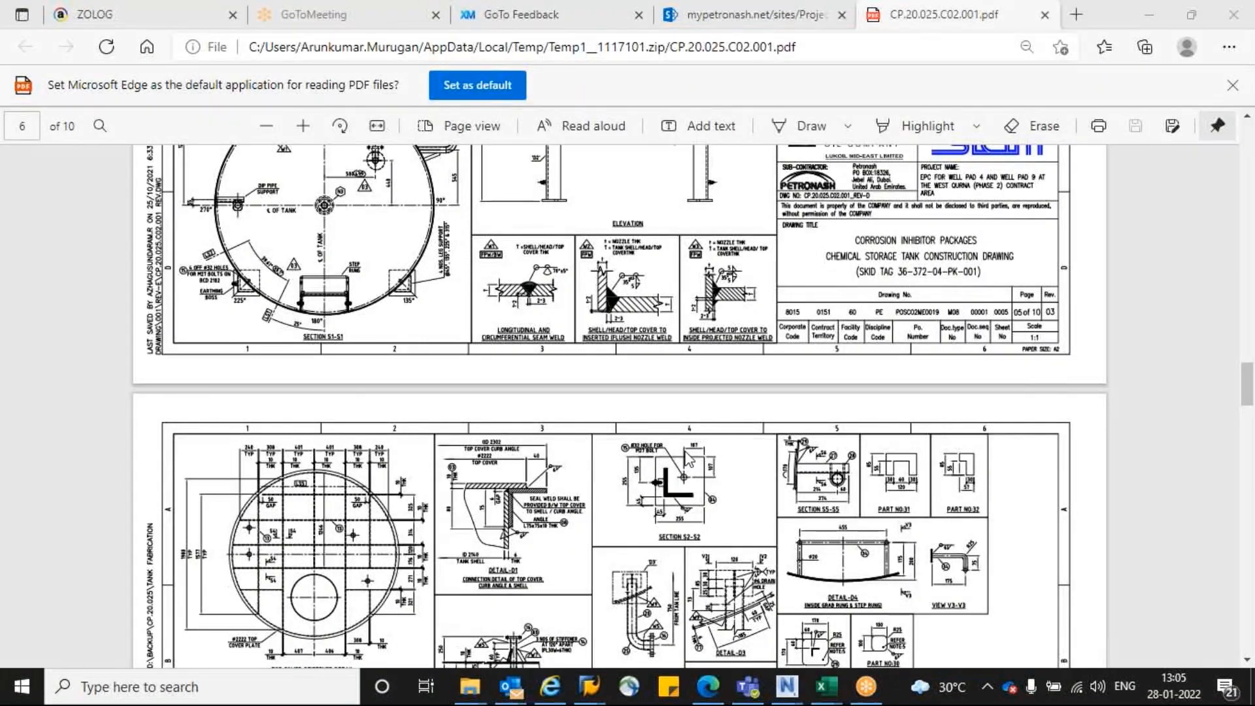
left_click(529, 395)
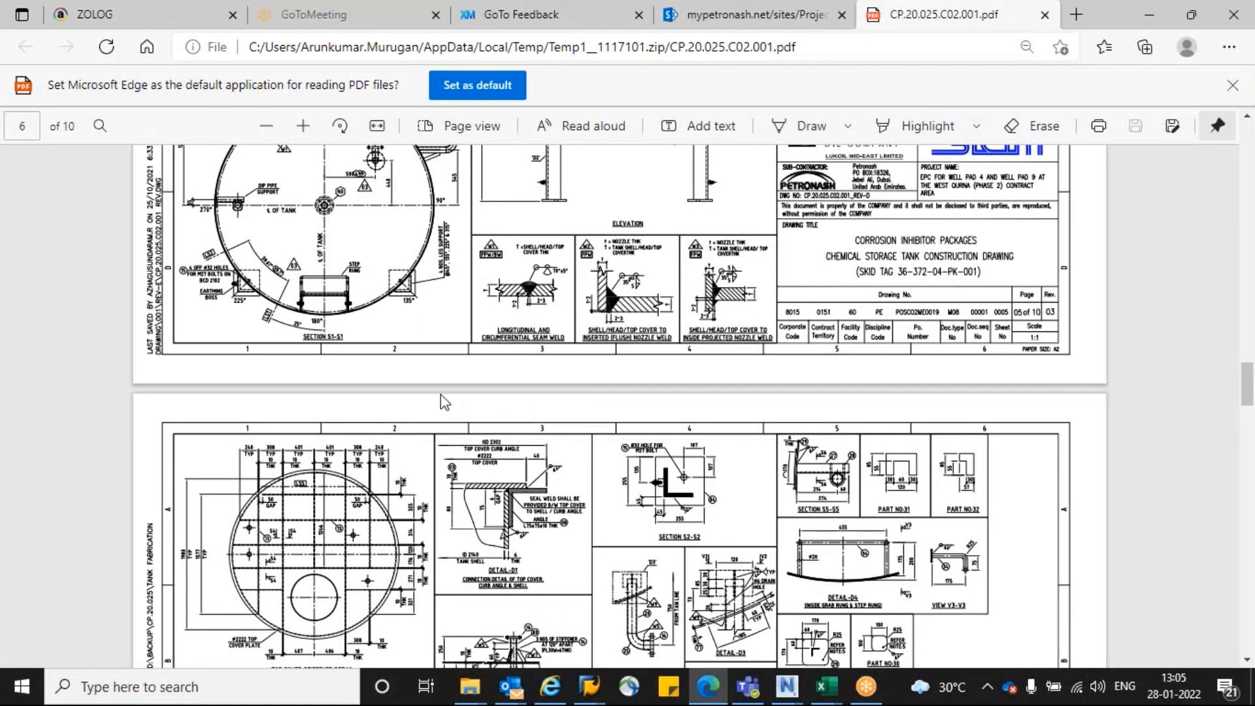
scroll(444, 402, "down", 2, "ctrl")
scroll(443, 402, "up", 15)
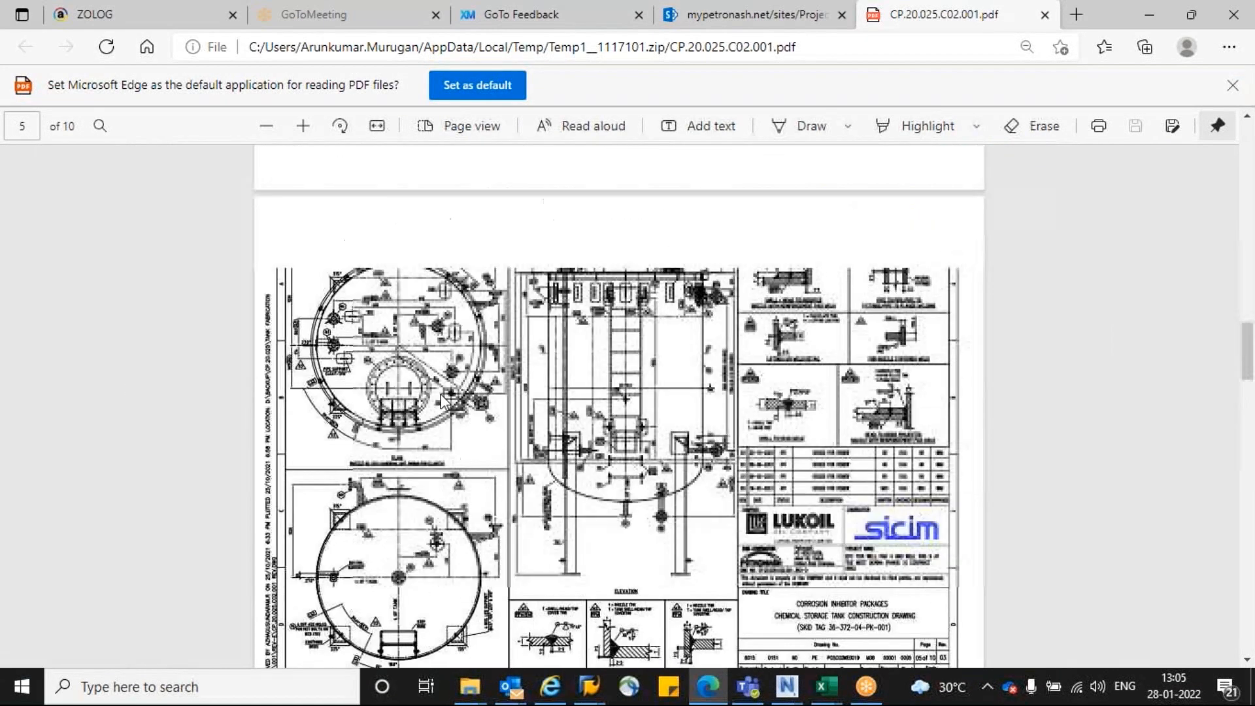
scroll(443, 401, "down", 5)
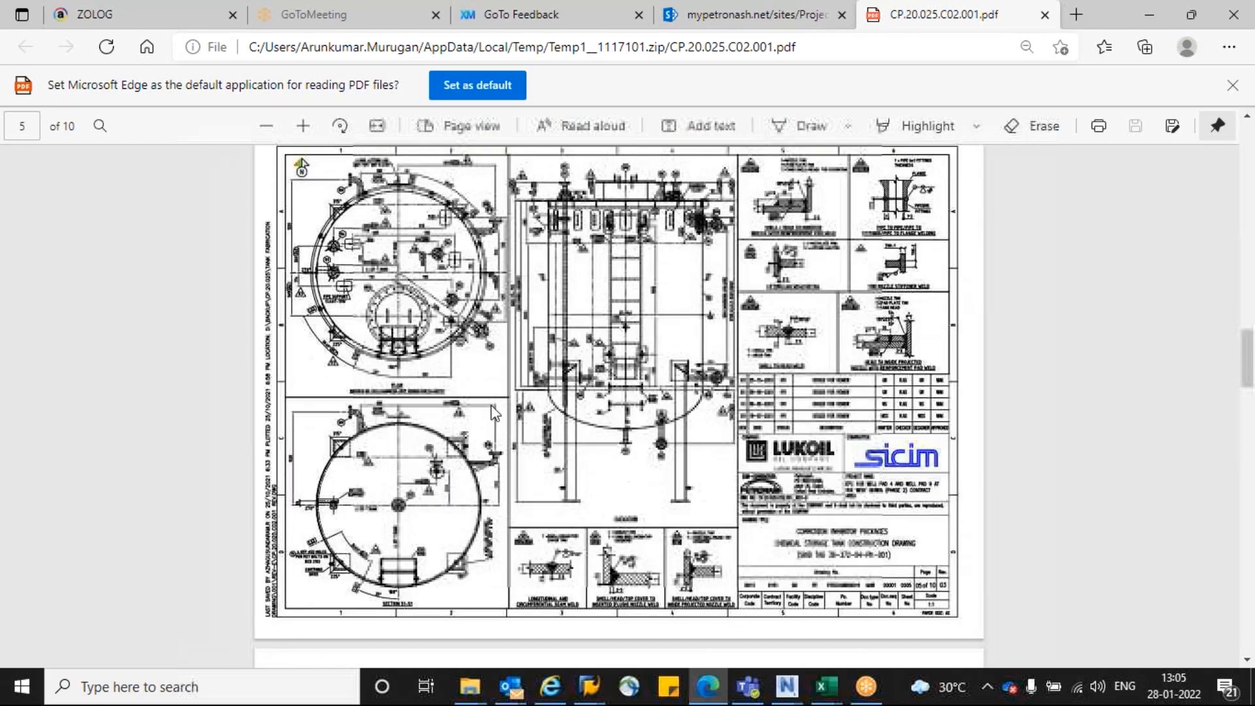
scroll(723, 287, "up", 3, "ctrl")
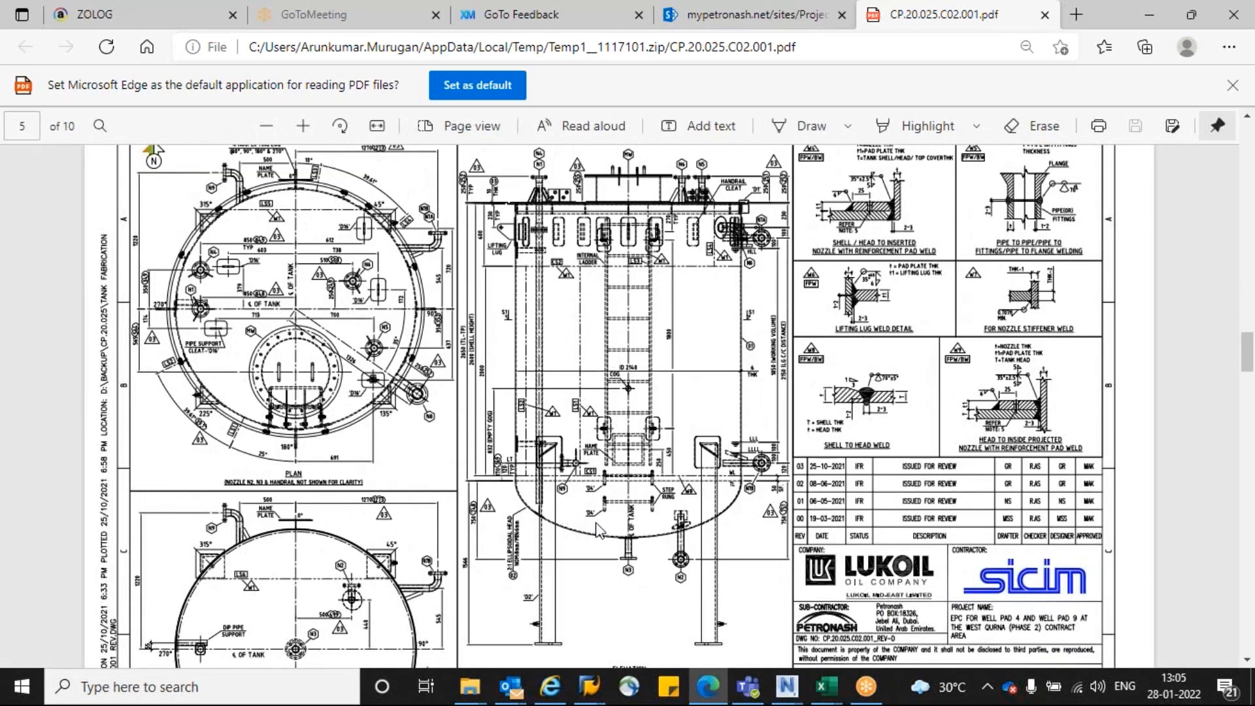
scroll(597, 529, "up", 1)
scroll(597, 529, "up", 4, "ctrl")
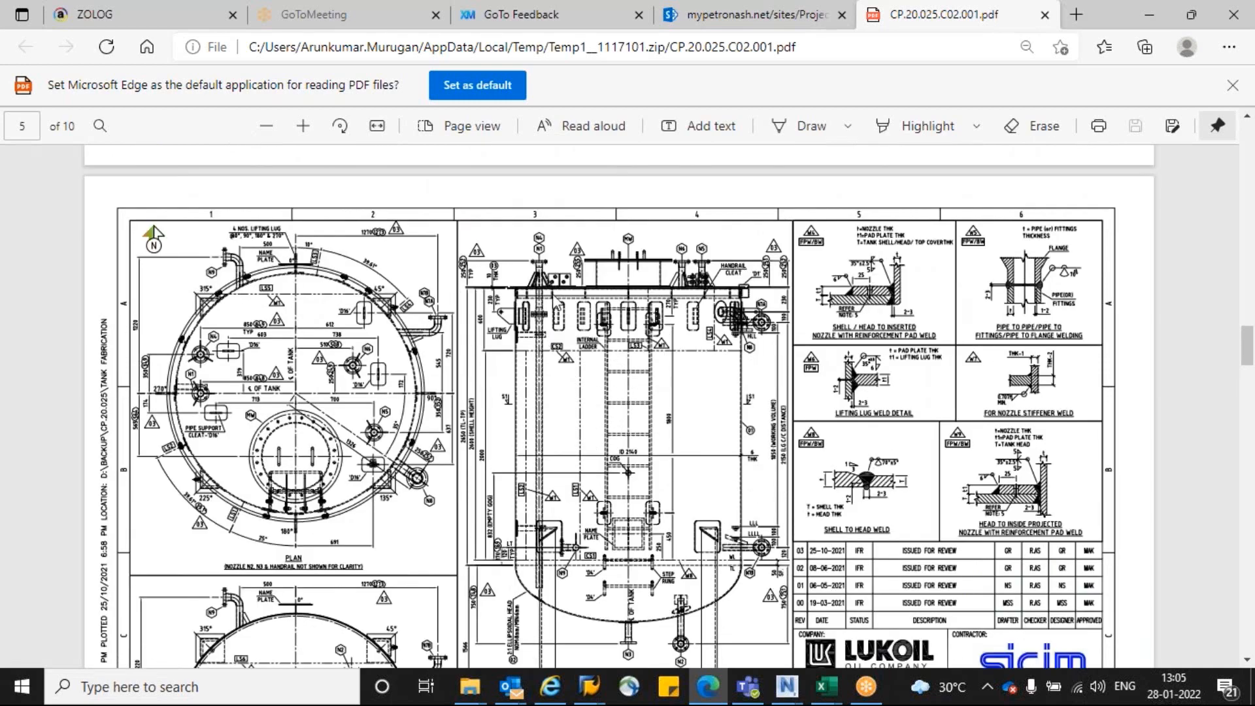
scroll(316, 288, "up", 3, "ctrl")
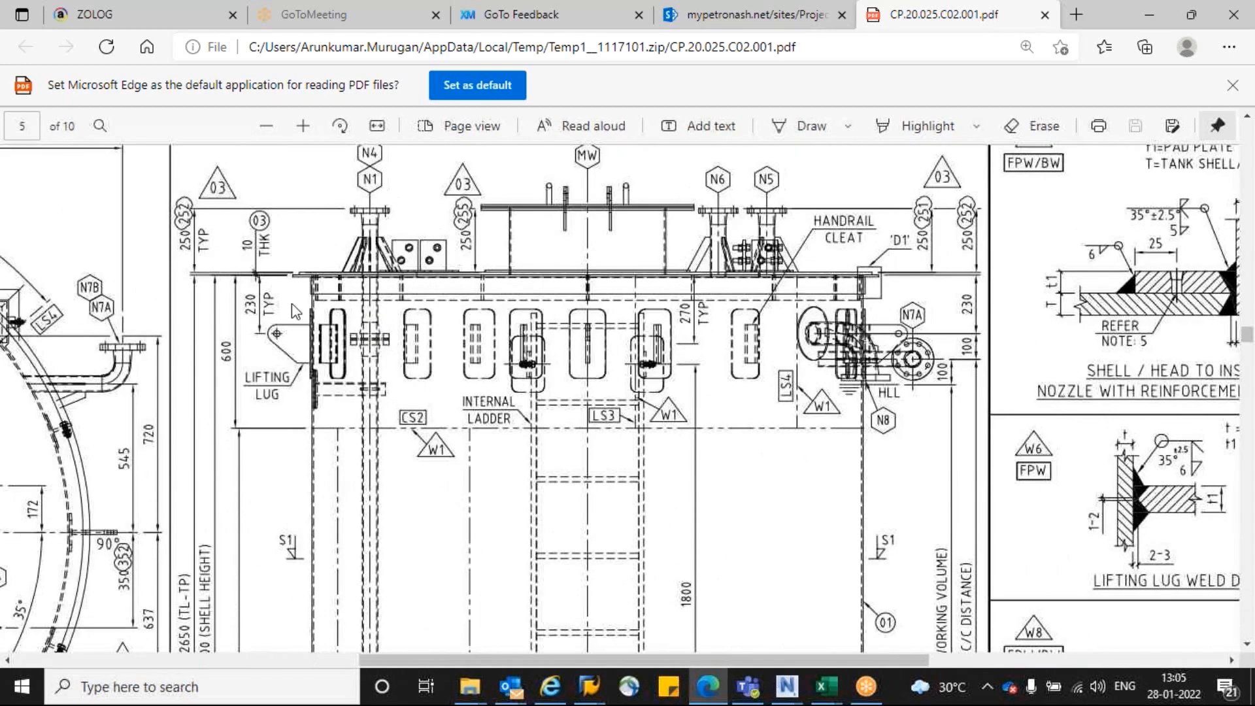
scroll(315, 284, "up", 1, "ctrl")
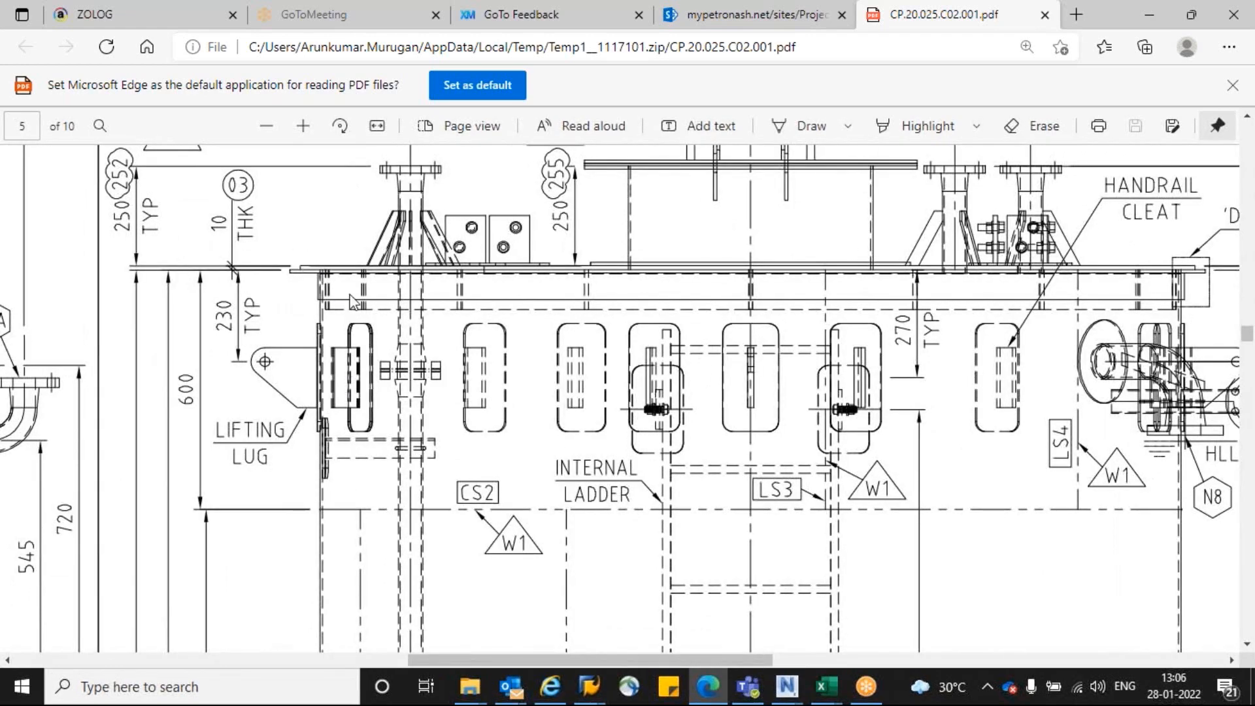
scroll(351, 300, "down", 3, "ctrl")
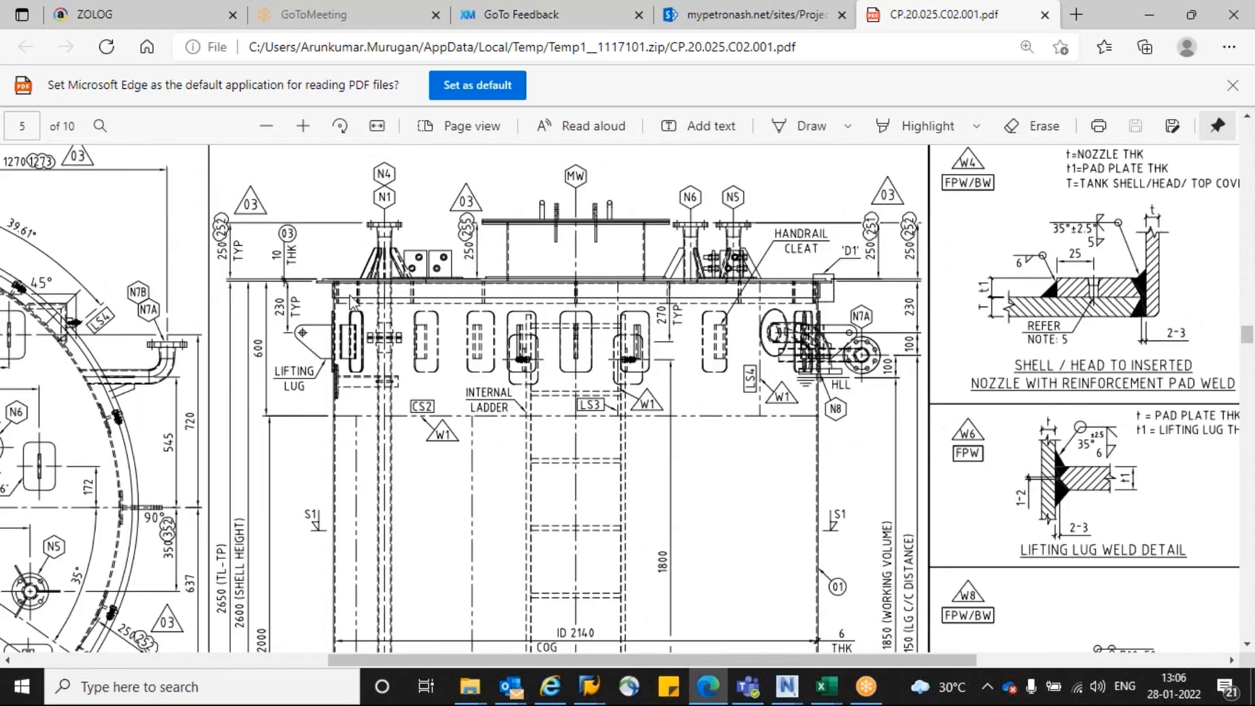
scroll(351, 301, "down", 2, "ctrl")
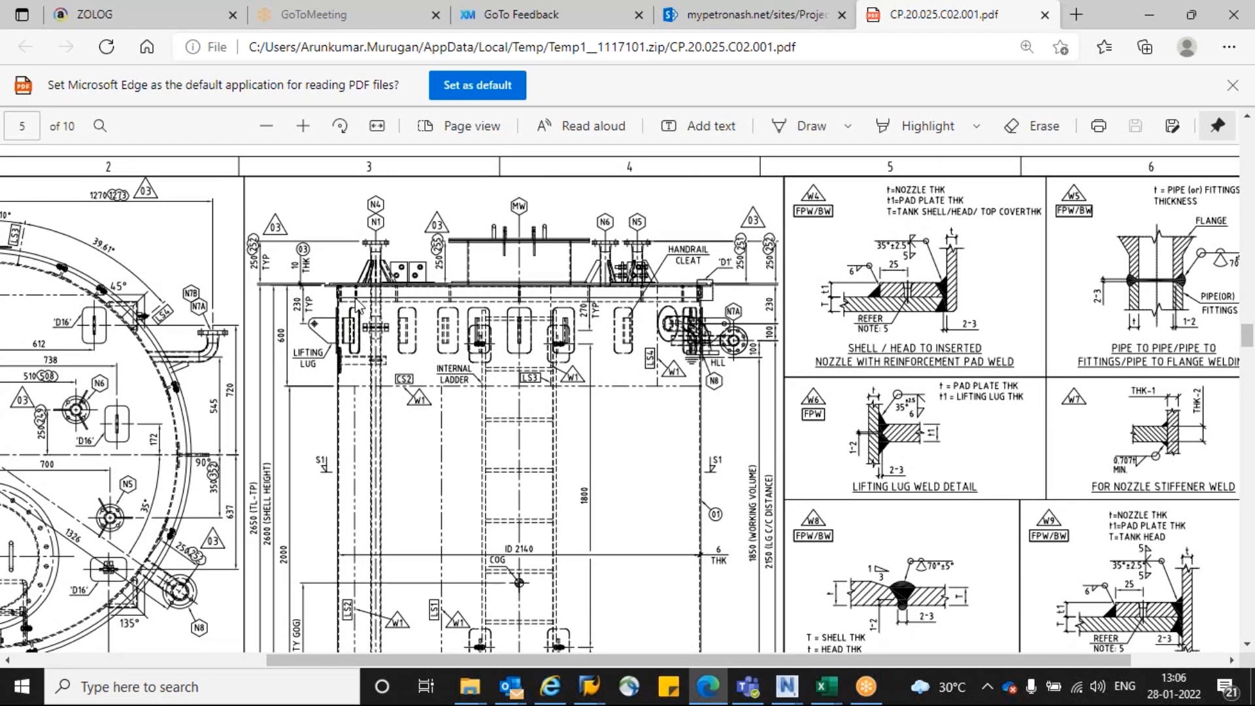
scroll(405, 319, "down", 1, "ctrl")
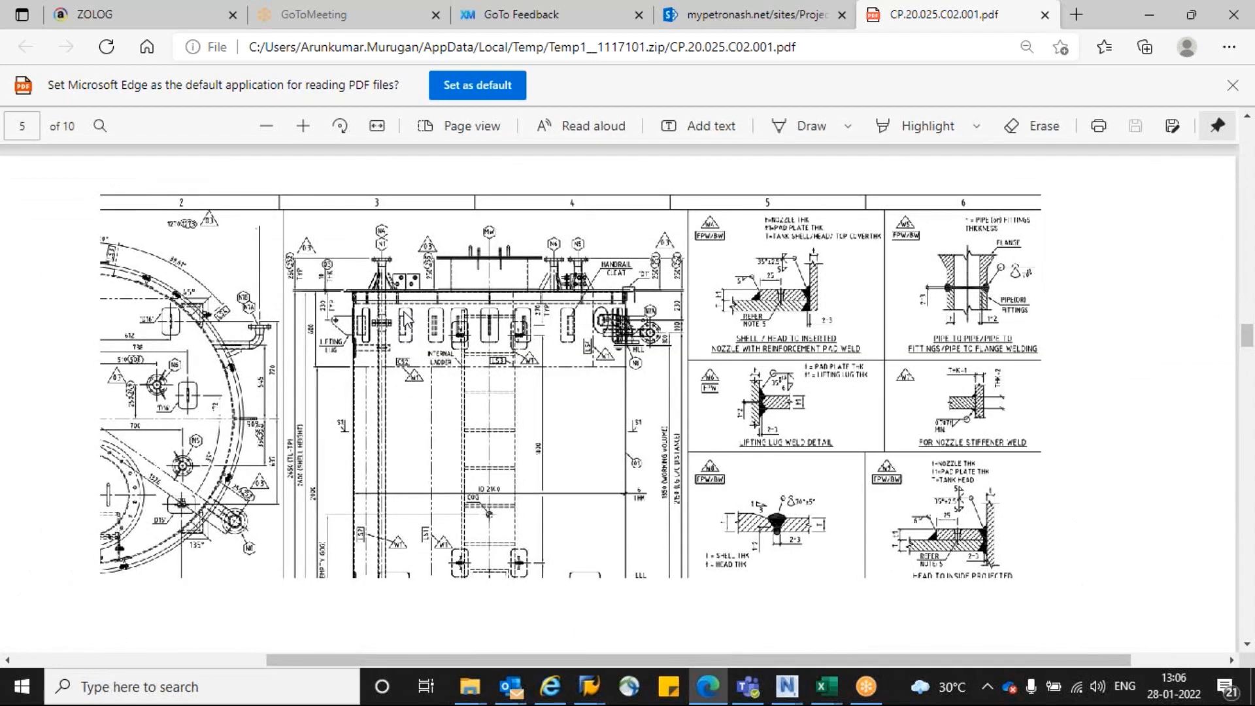
scroll(407, 320, "down", 1, "ctrl")
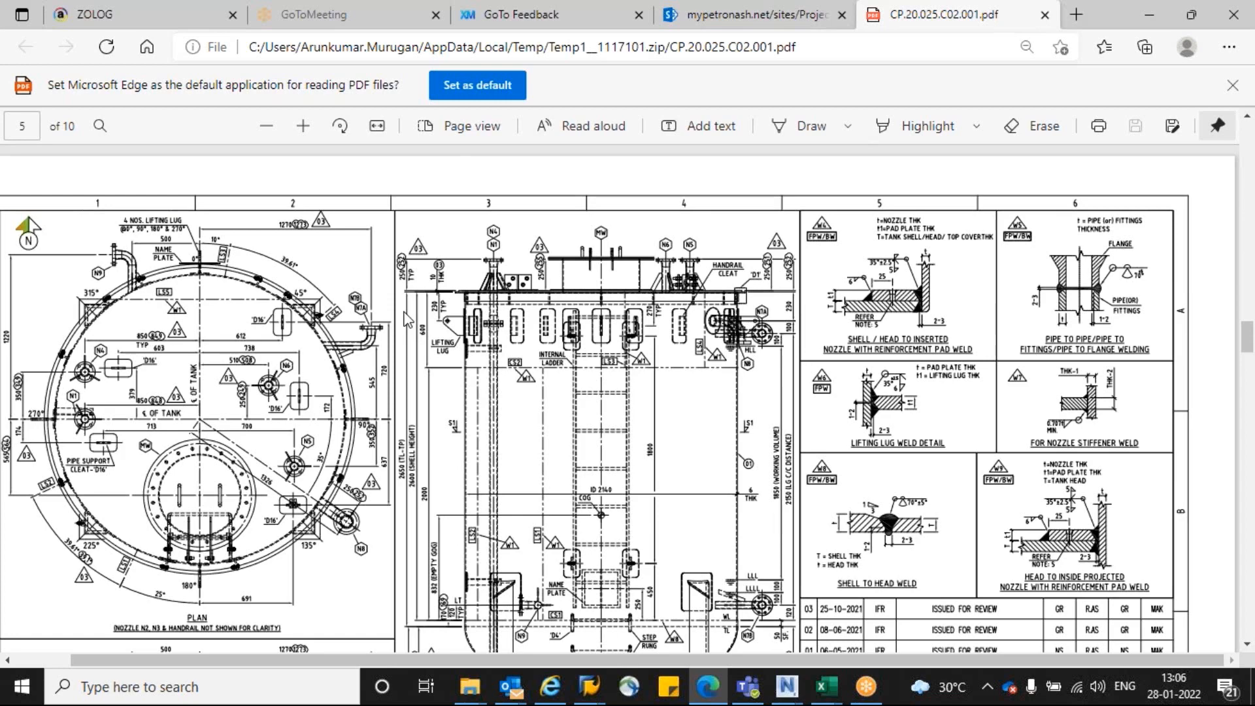
scroll(407, 319, "down", 10)
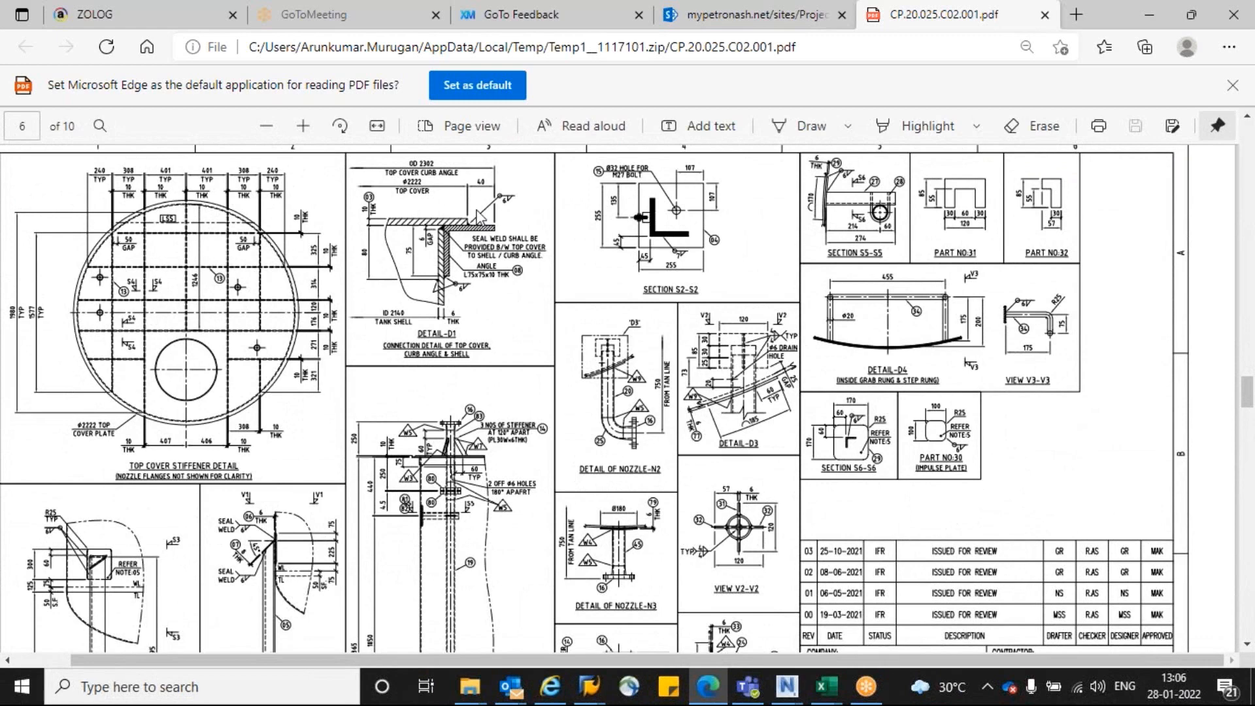
scroll(481, 216, "up", 4, "ctrl")
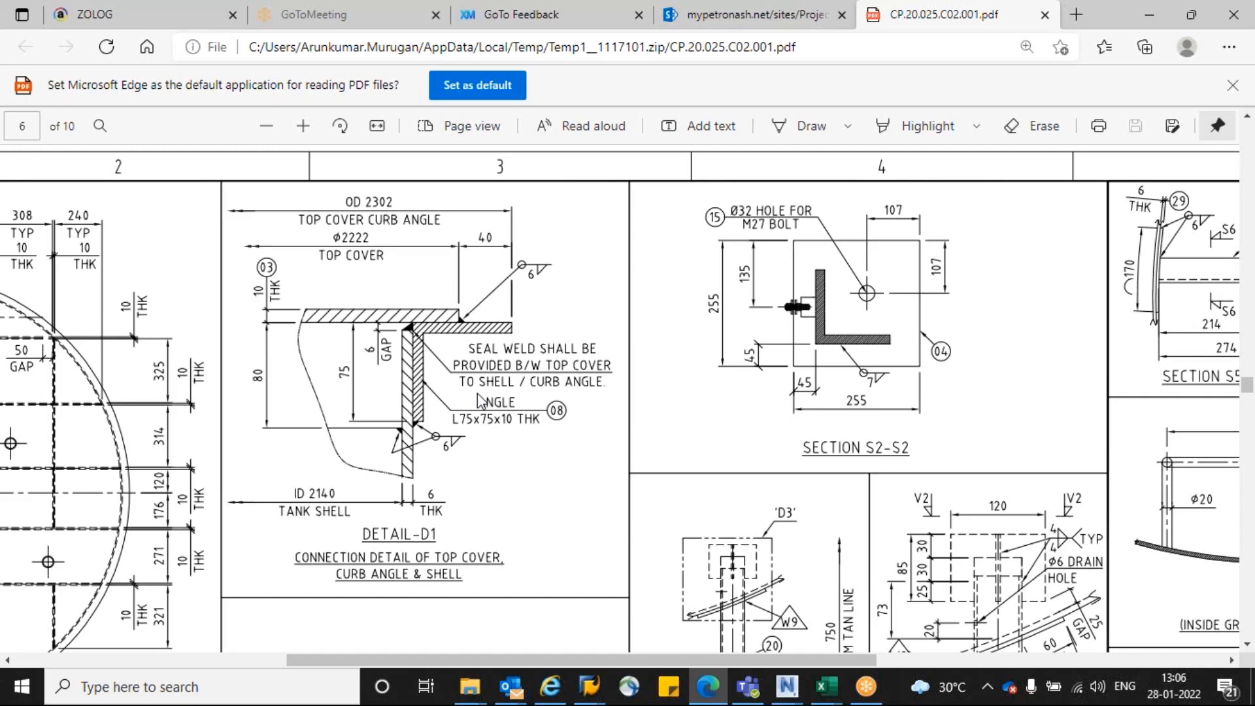
scroll(478, 397, "down", 5, "ctrl")
scroll(411, 456, "up", 3, "ctrl")
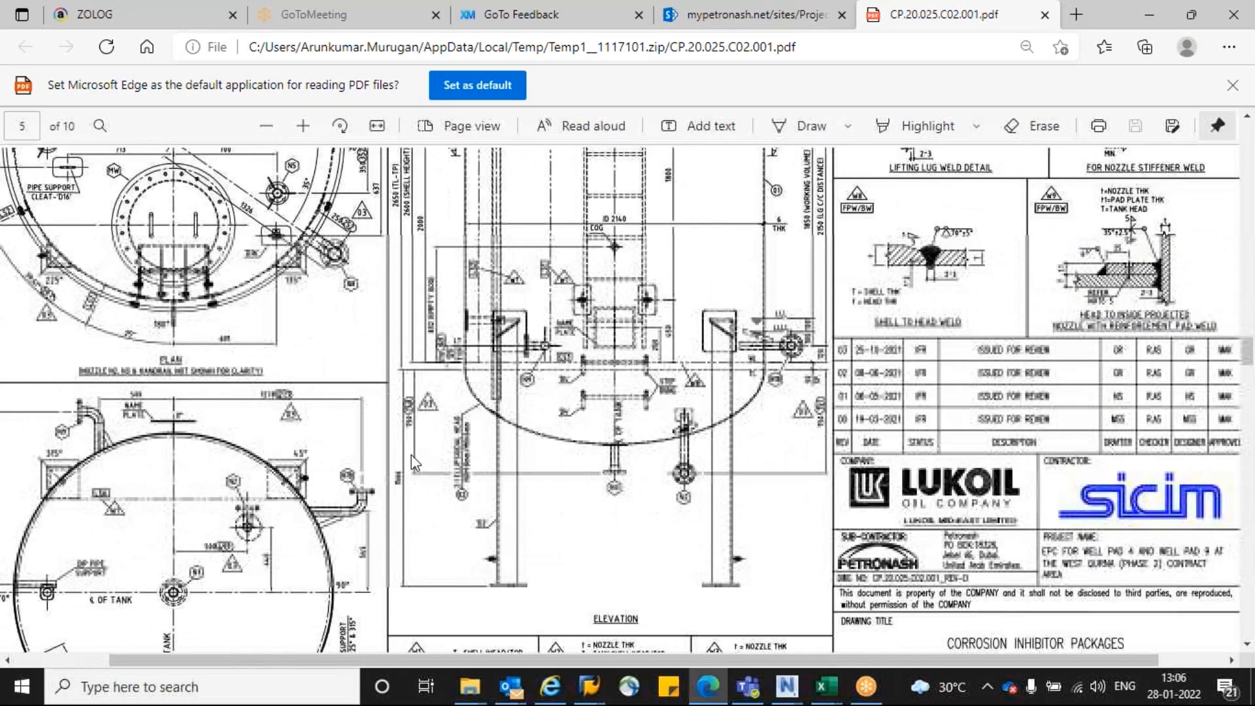
scroll(575, 357, "down", 3)
scroll(633, 359, "up", 9)
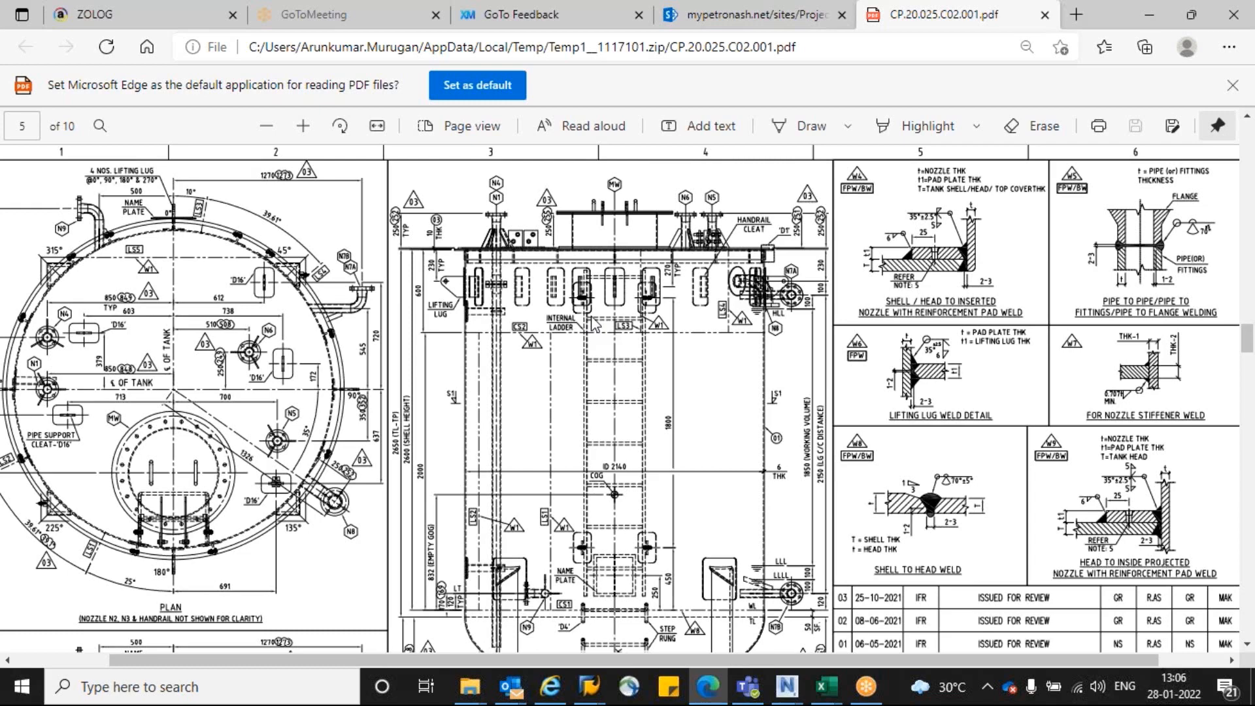
scroll(592, 317, "down", 2)
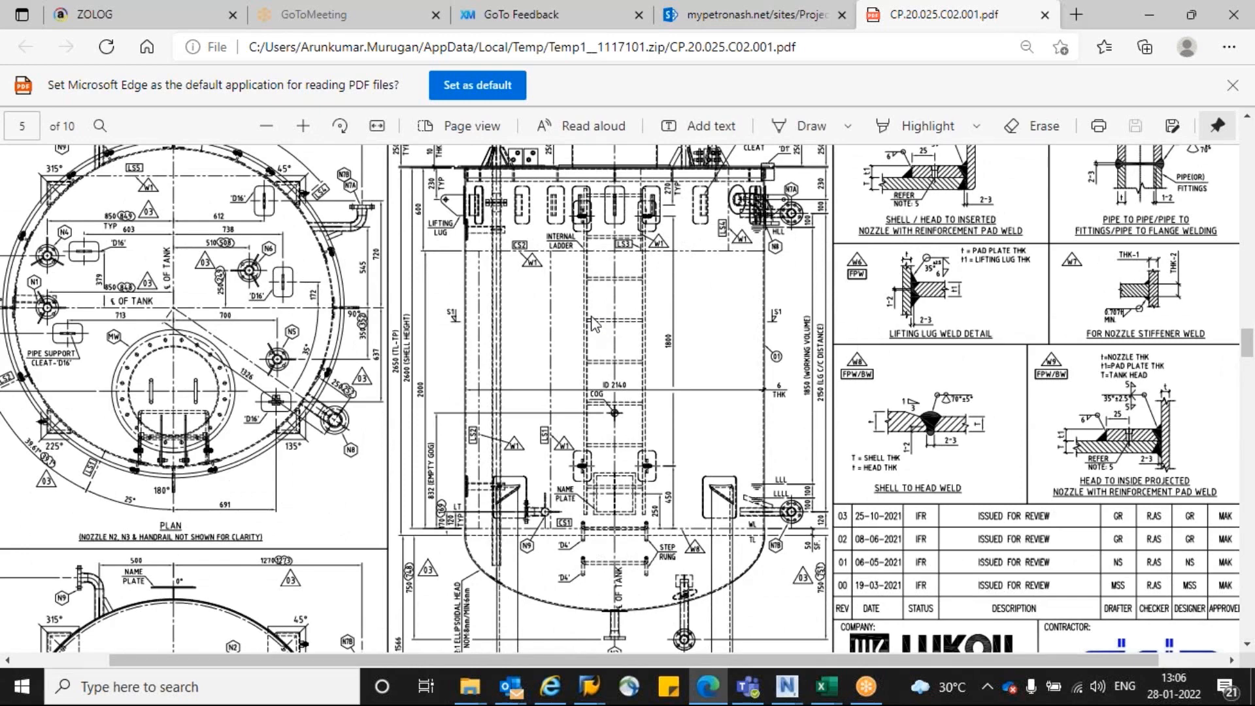
Step: Zoom around Detail-D1 on page 6, then switch to Static Equipment Generator
scroll(593, 322, "down", 5)
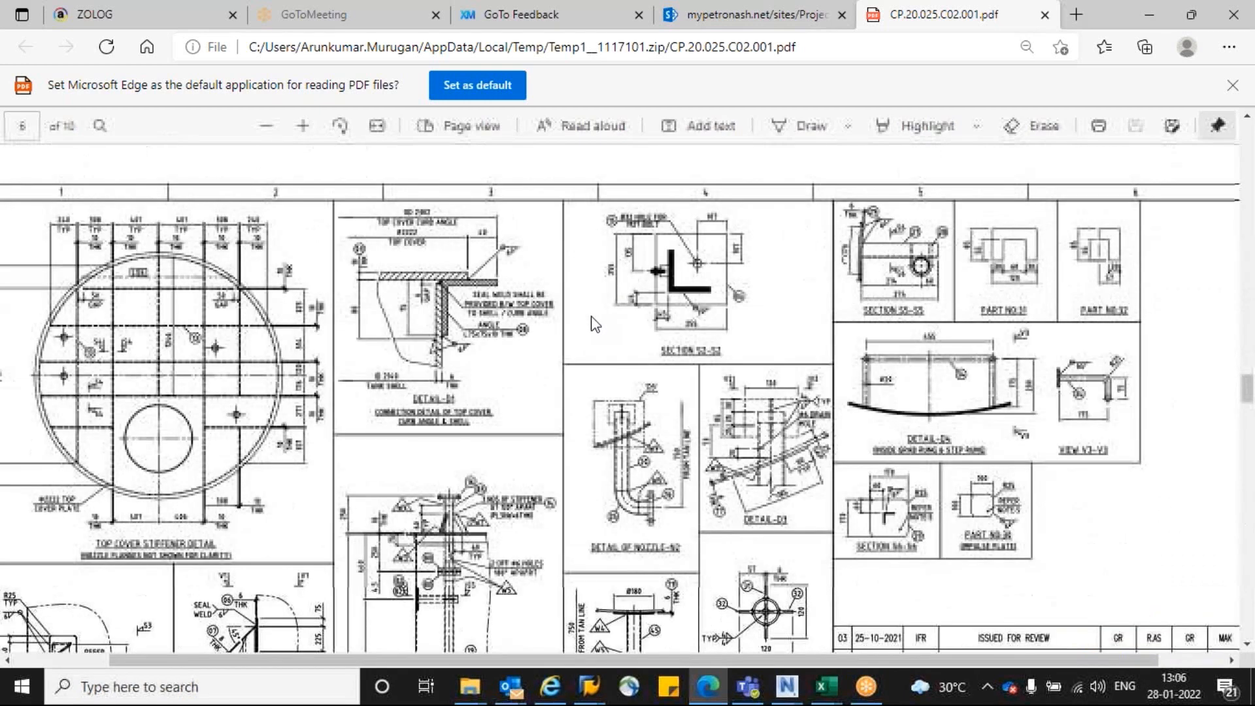
scroll(439, 232, "up", 3, "ctrl")
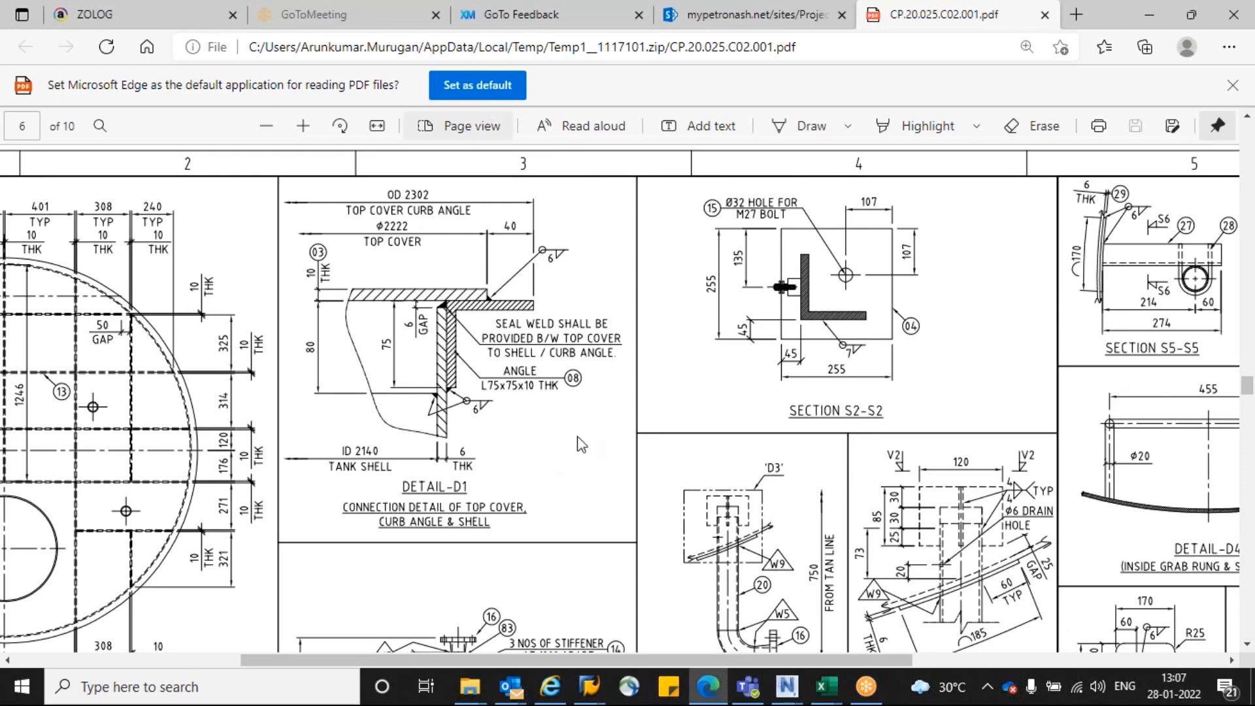
left_click(861, 692)
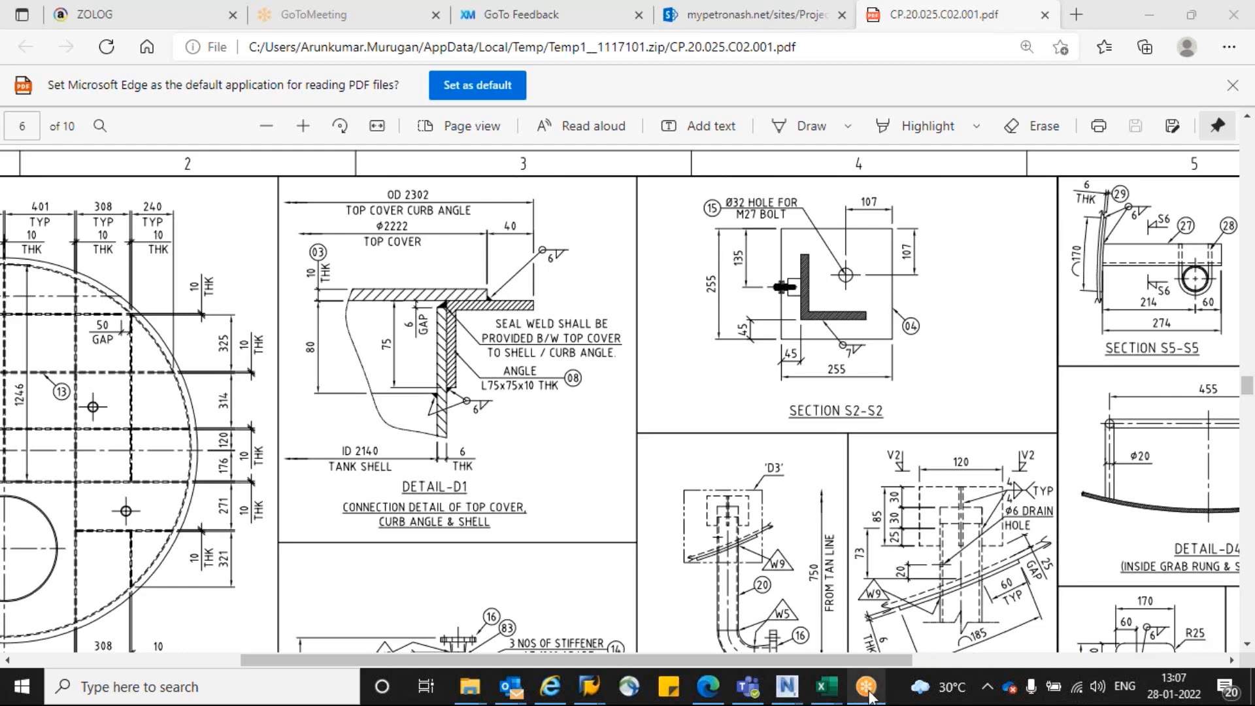
mouse_move(869, 691)
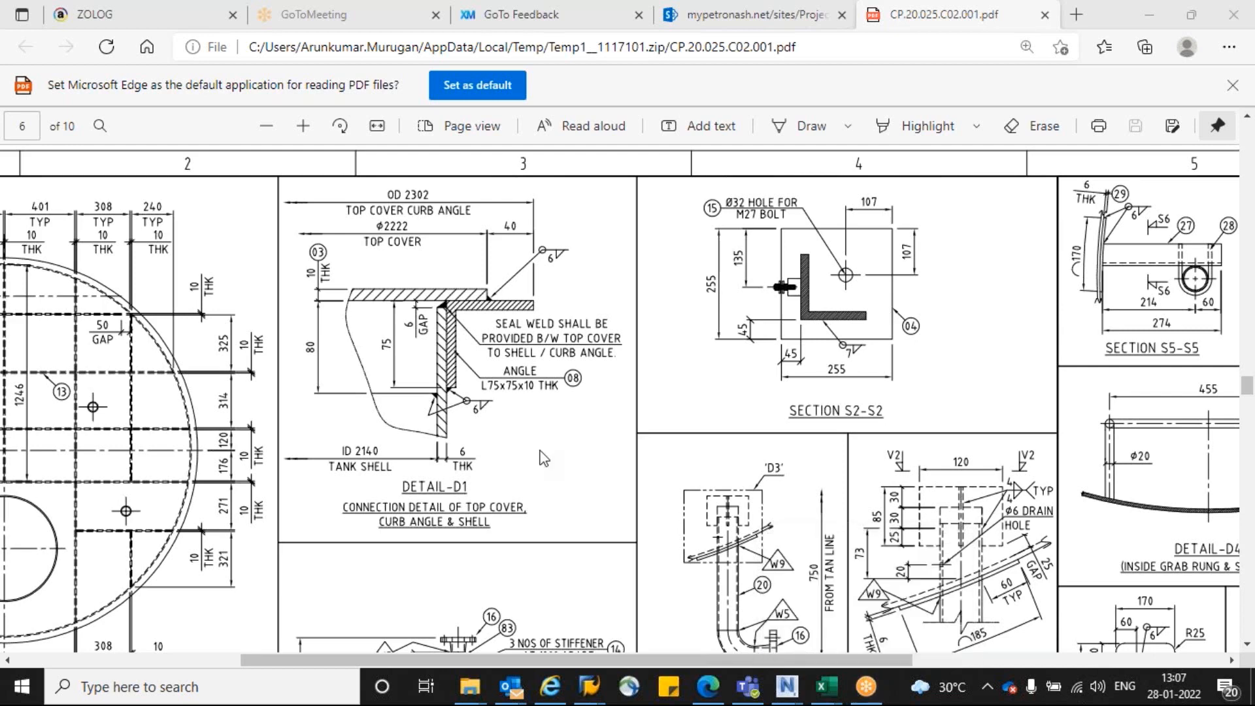
scroll(605, 429, "down", 2, "ctrl")
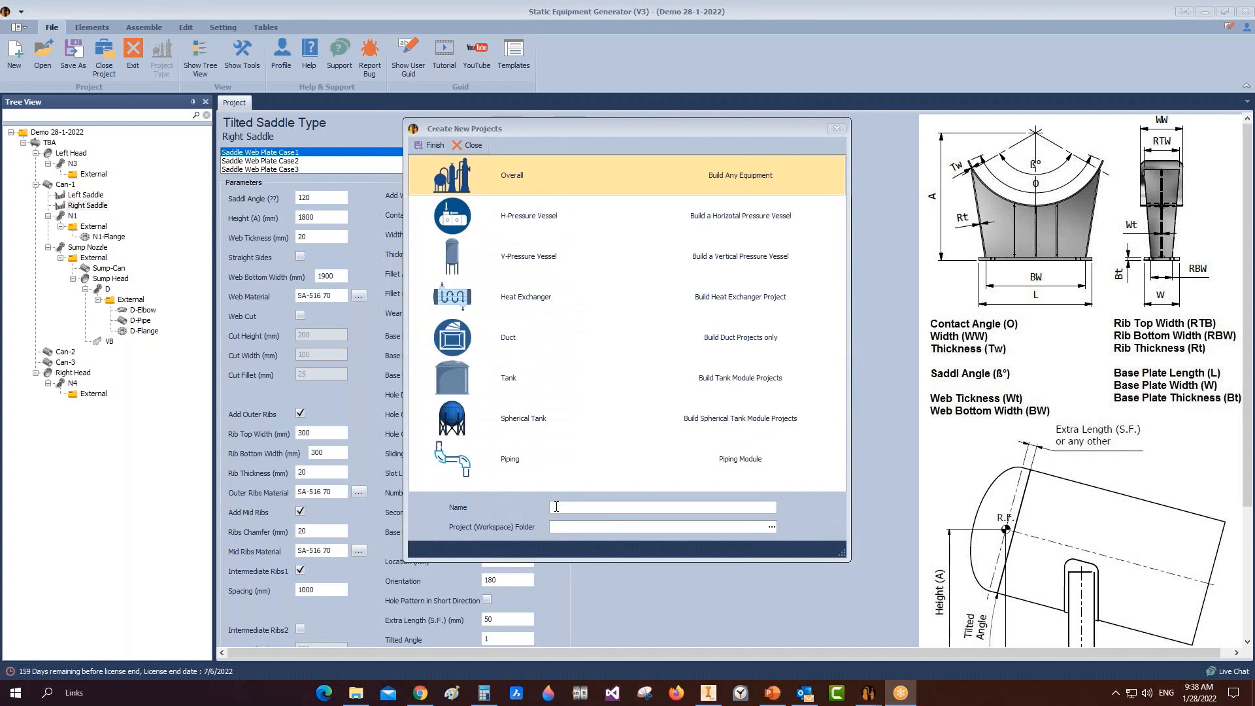
Step: Create a V-Pressure Vessel project named 'Demo-2 28-1-2022' in the Desktop folder
left_click(557, 506)
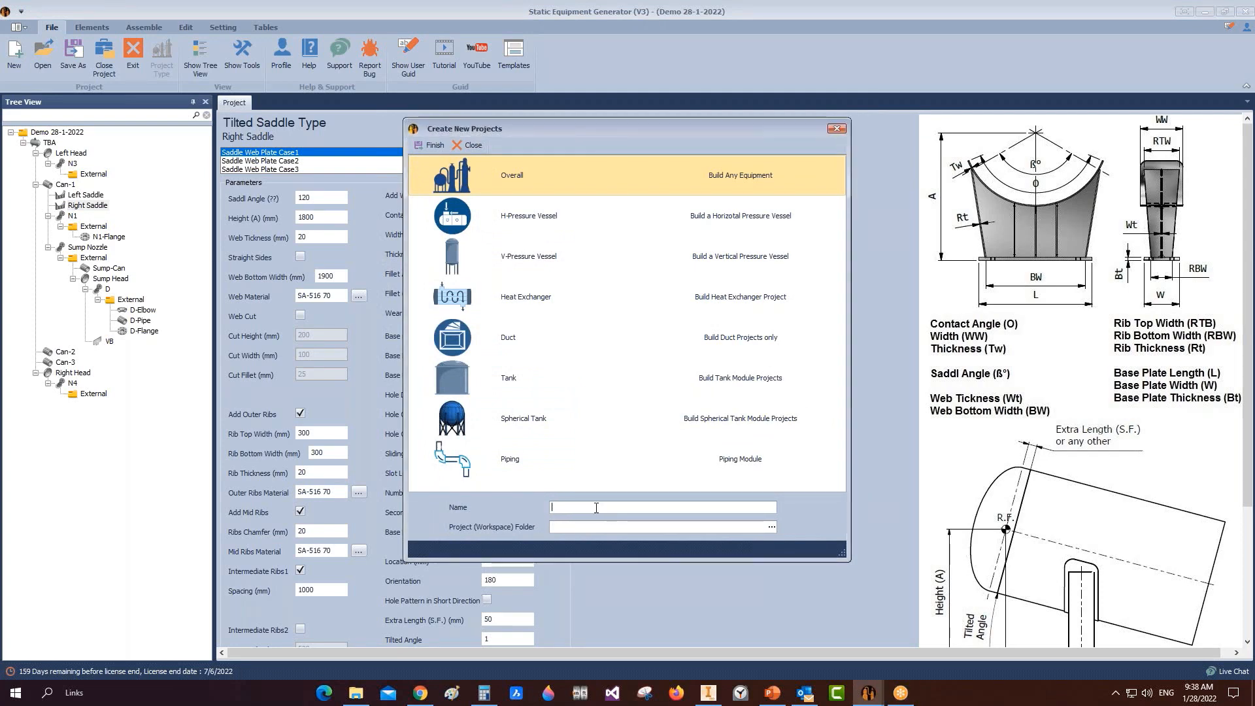
type("Demo-2")
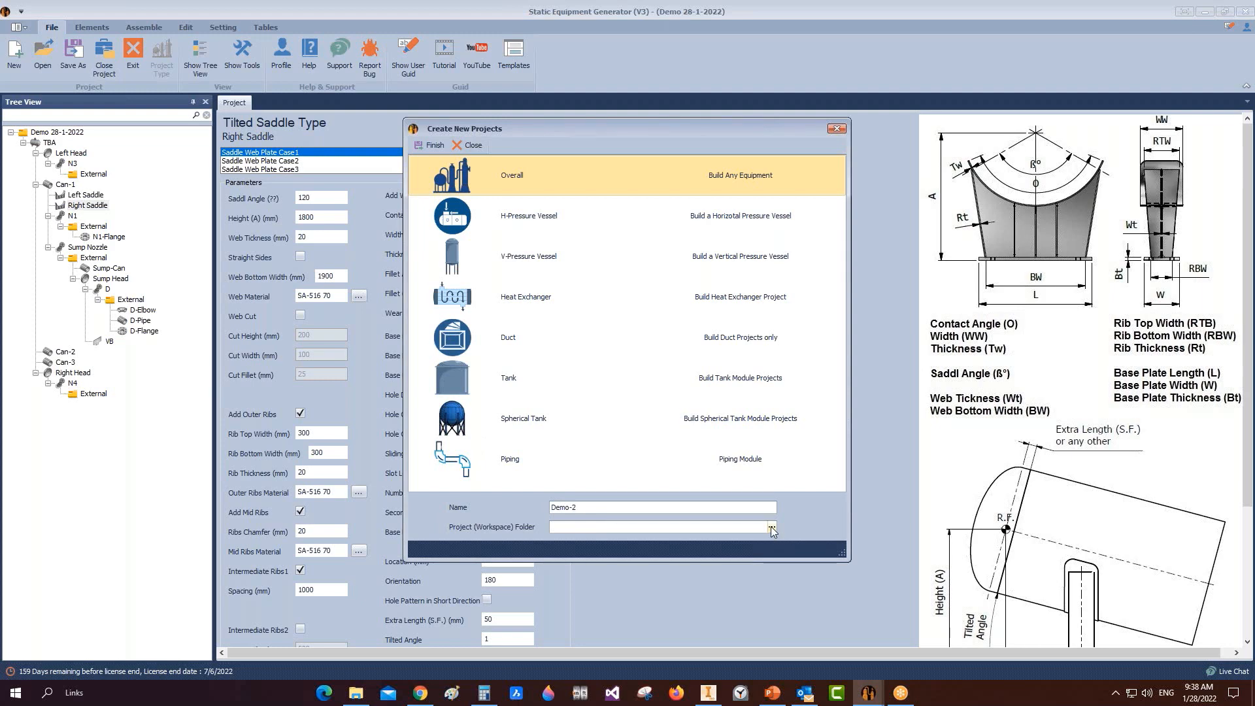
type(" 28-1-2022")
left_click(773, 528)
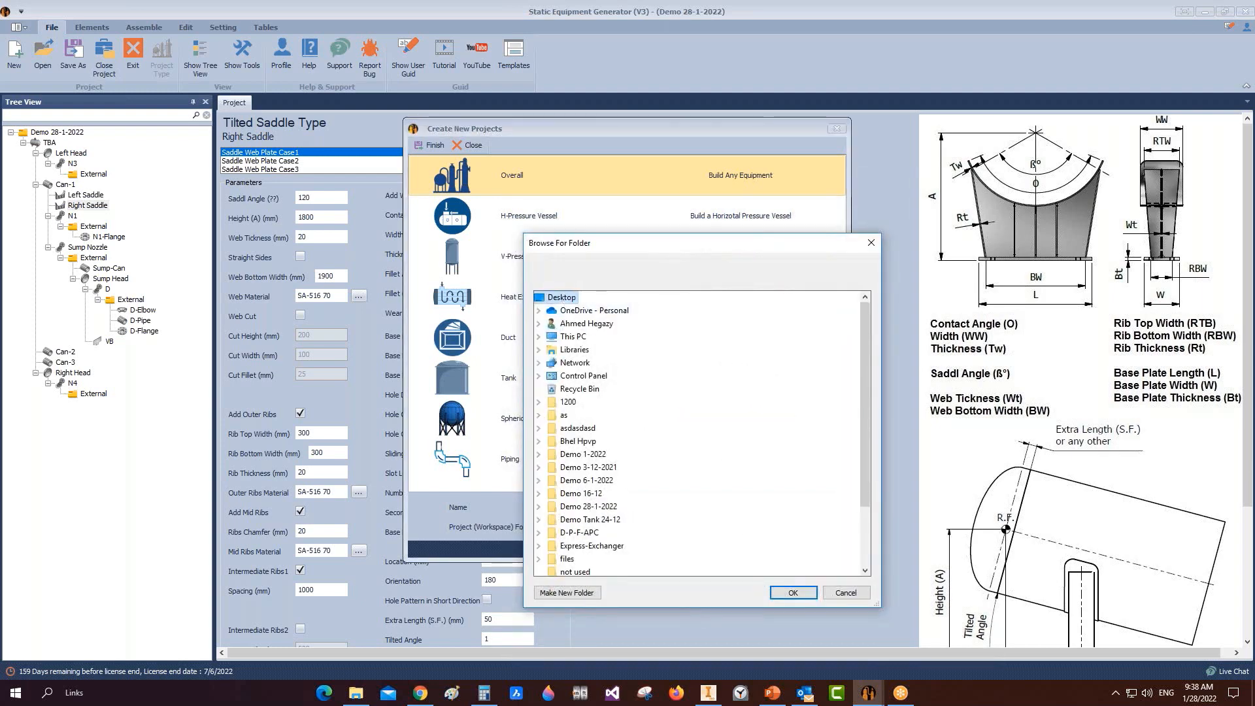
left_click(793, 592)
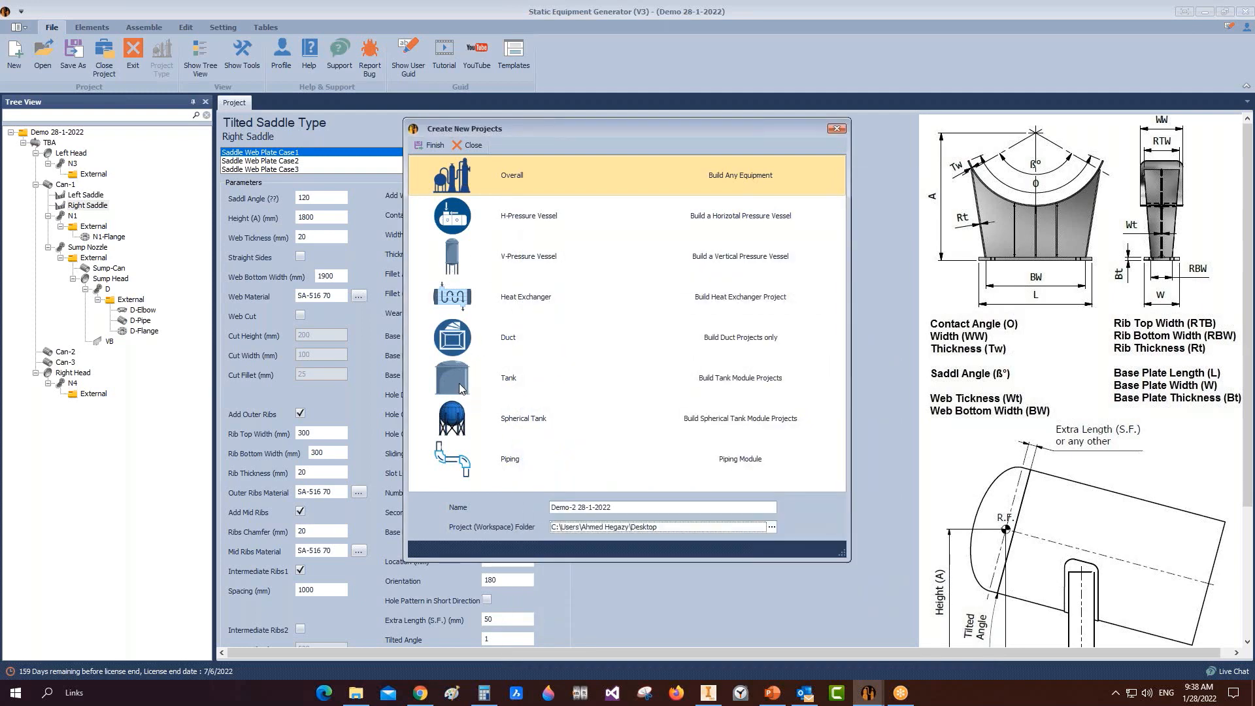
left_click(481, 267)
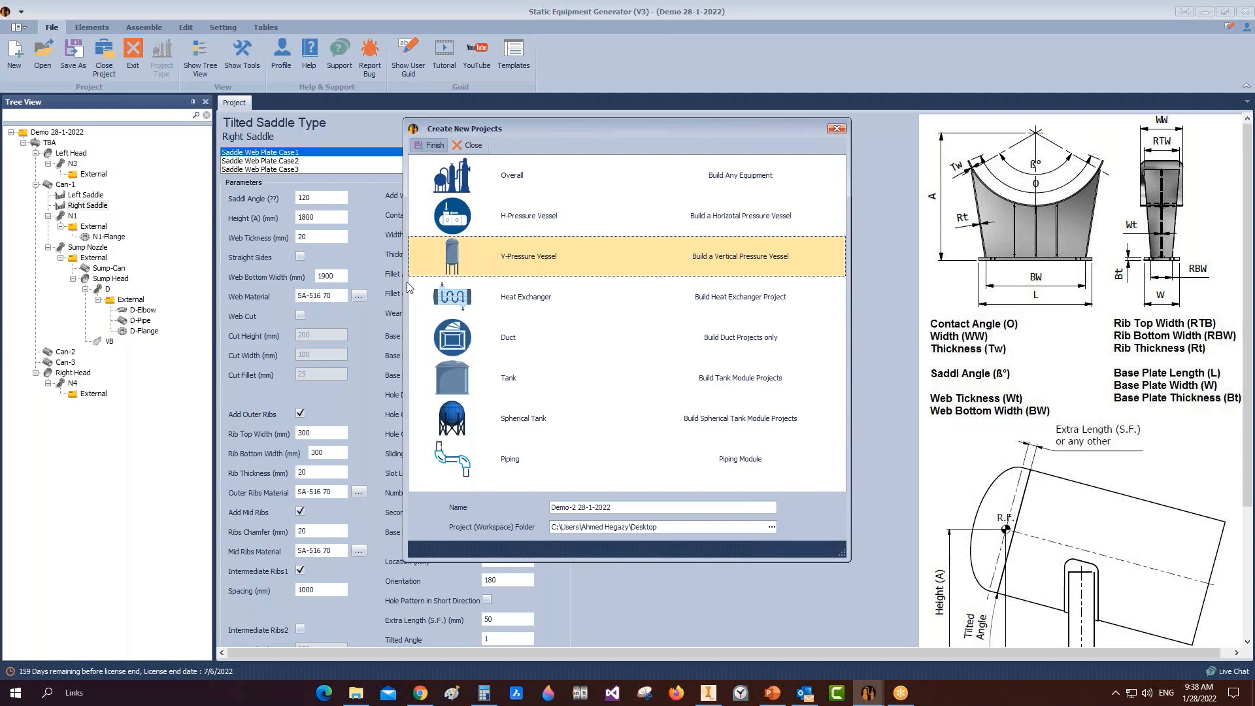
Step: Save the Right Saddle.idw drawing in Inventor
mouse_move(708, 692)
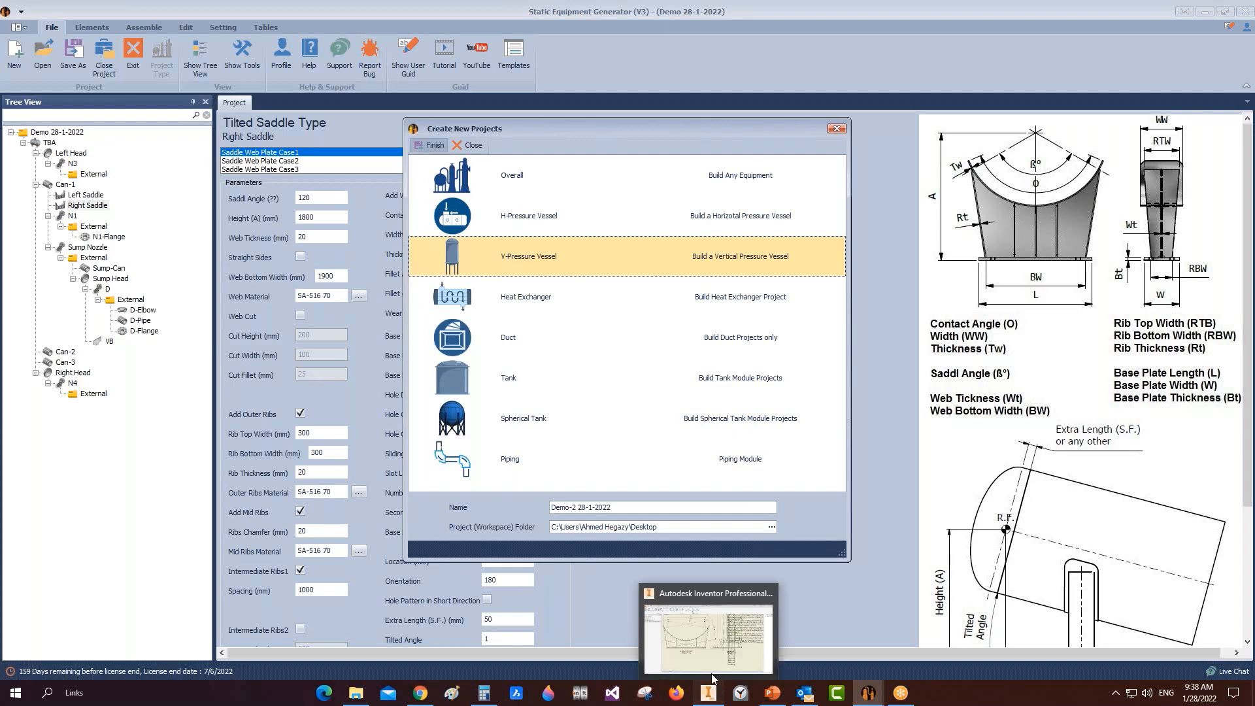
left_click(686, 582)
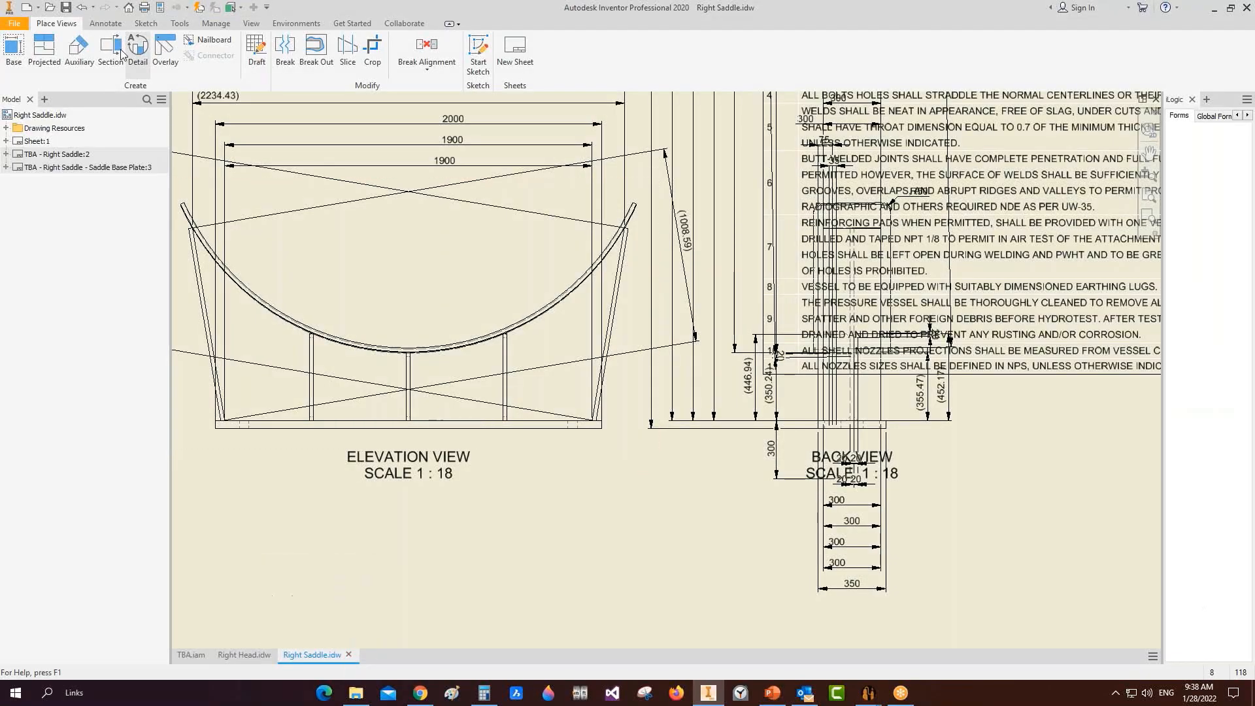
left_click(66, 7)
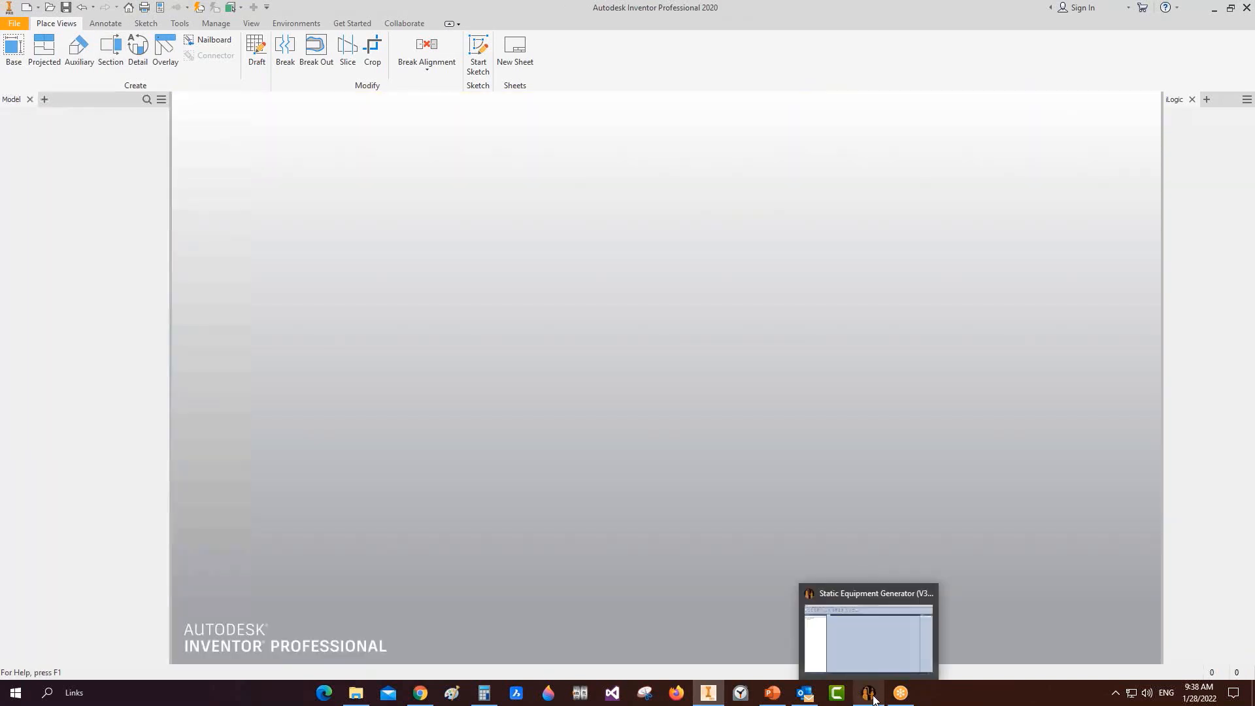
Step: Close the Right Saddle drawing and add a Shell part under TBA
left_click(869, 693)
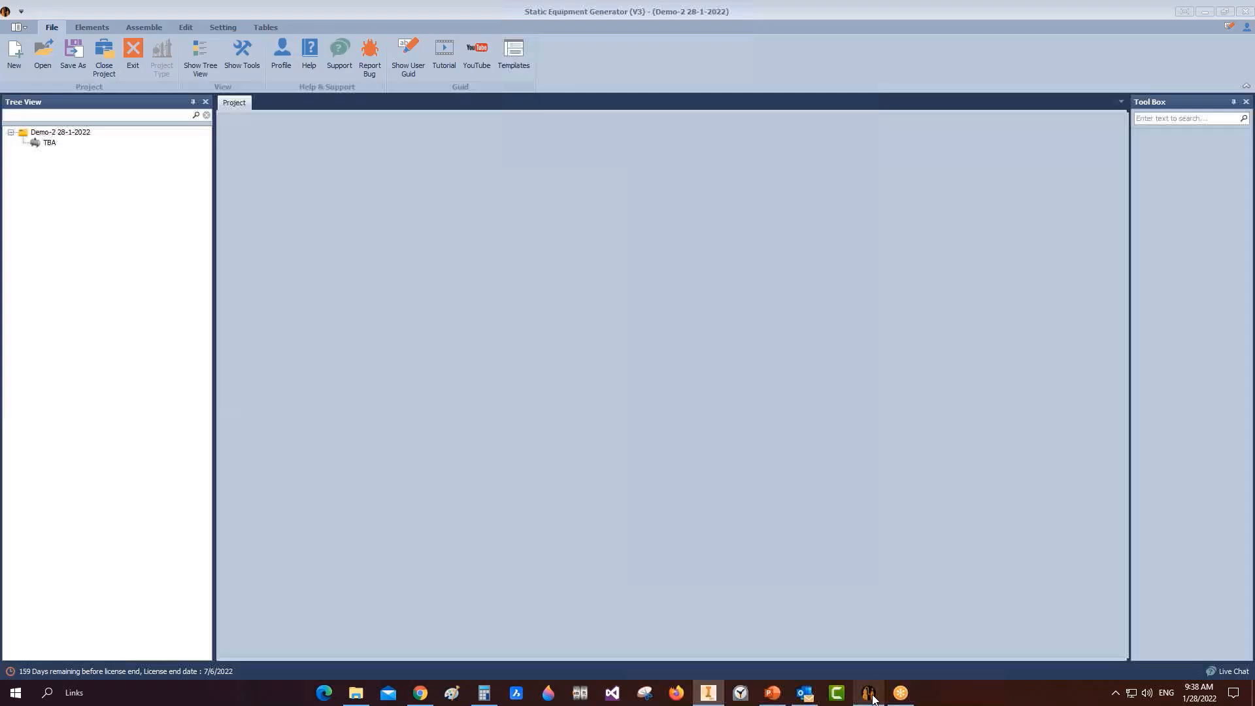
left_click(40, 144)
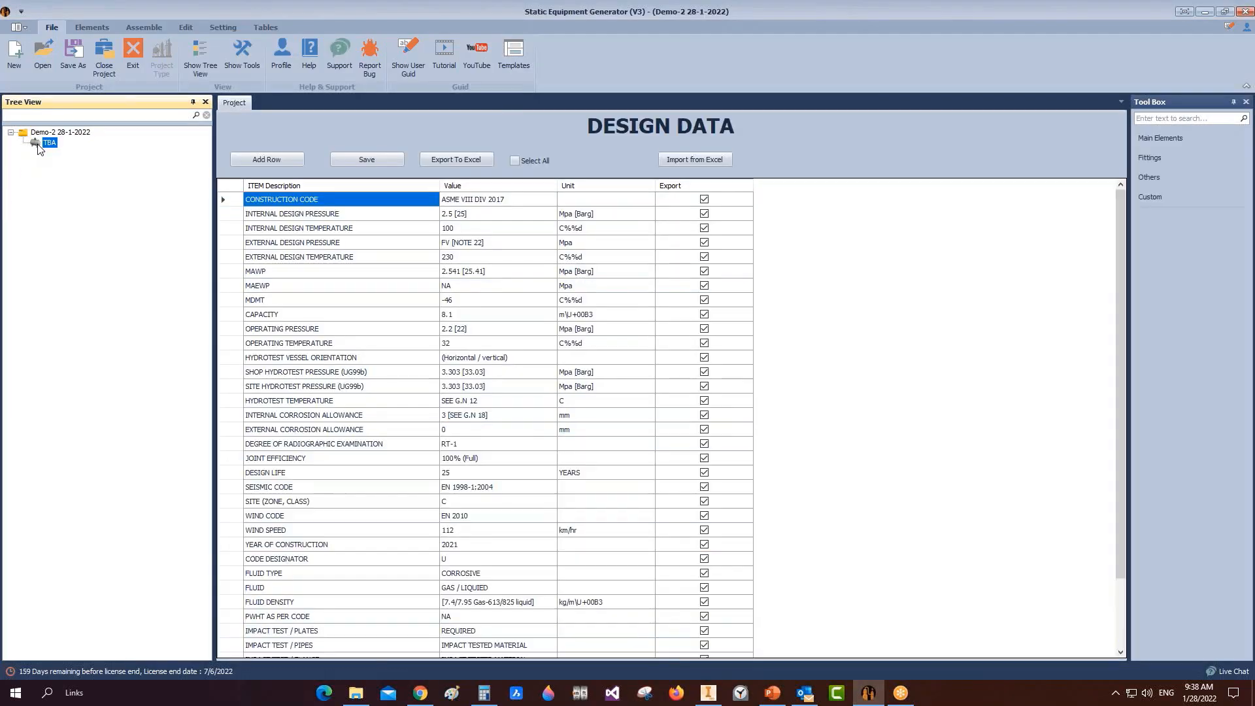
left_click(94, 28)
left_click(64, 59)
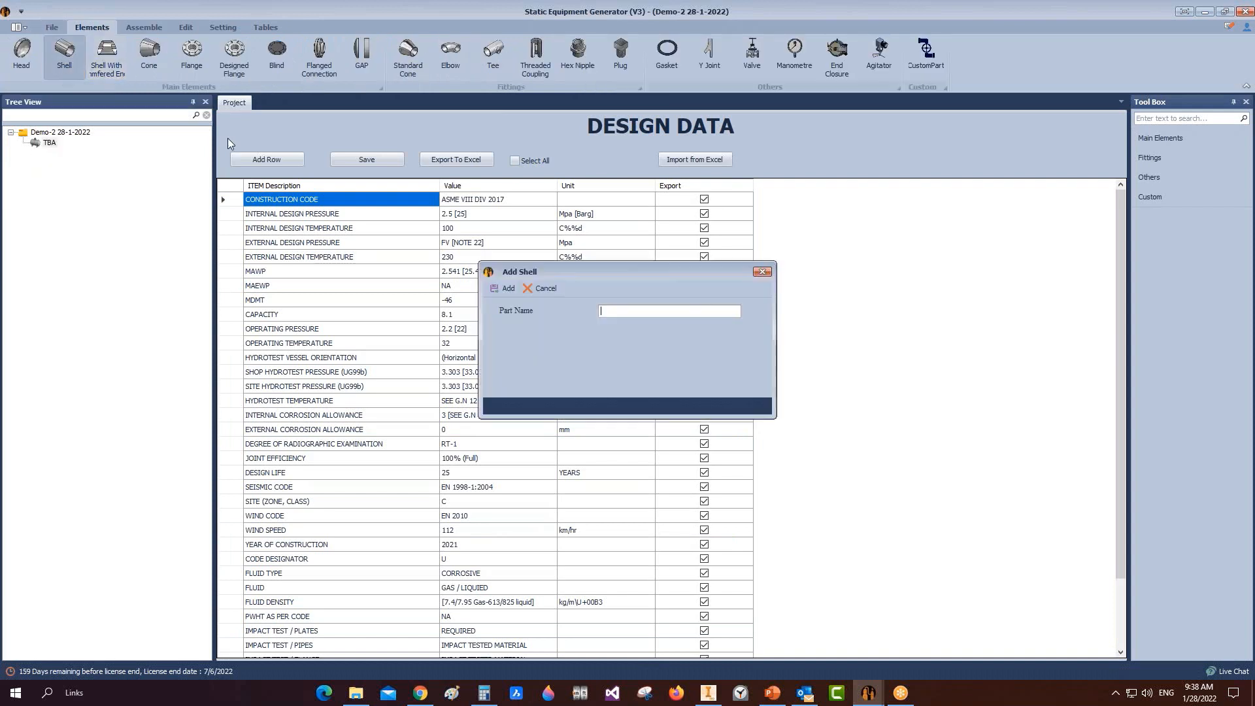
type("Shell")
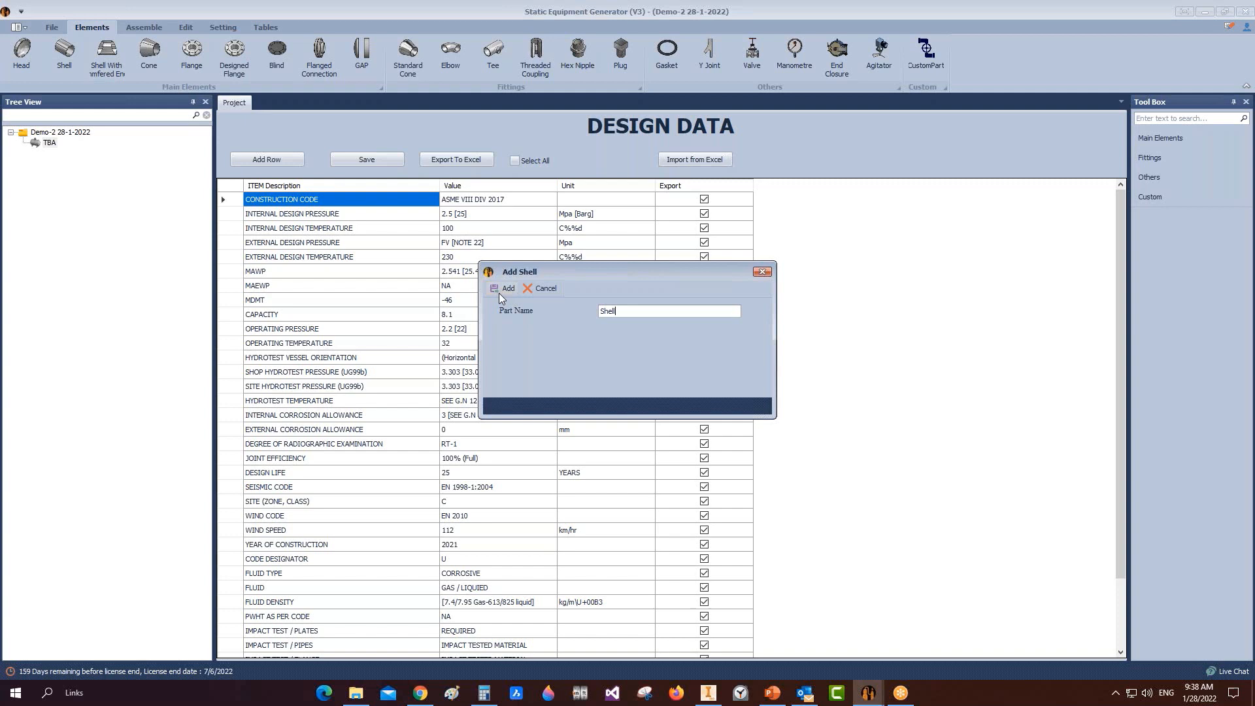
left_click(501, 290)
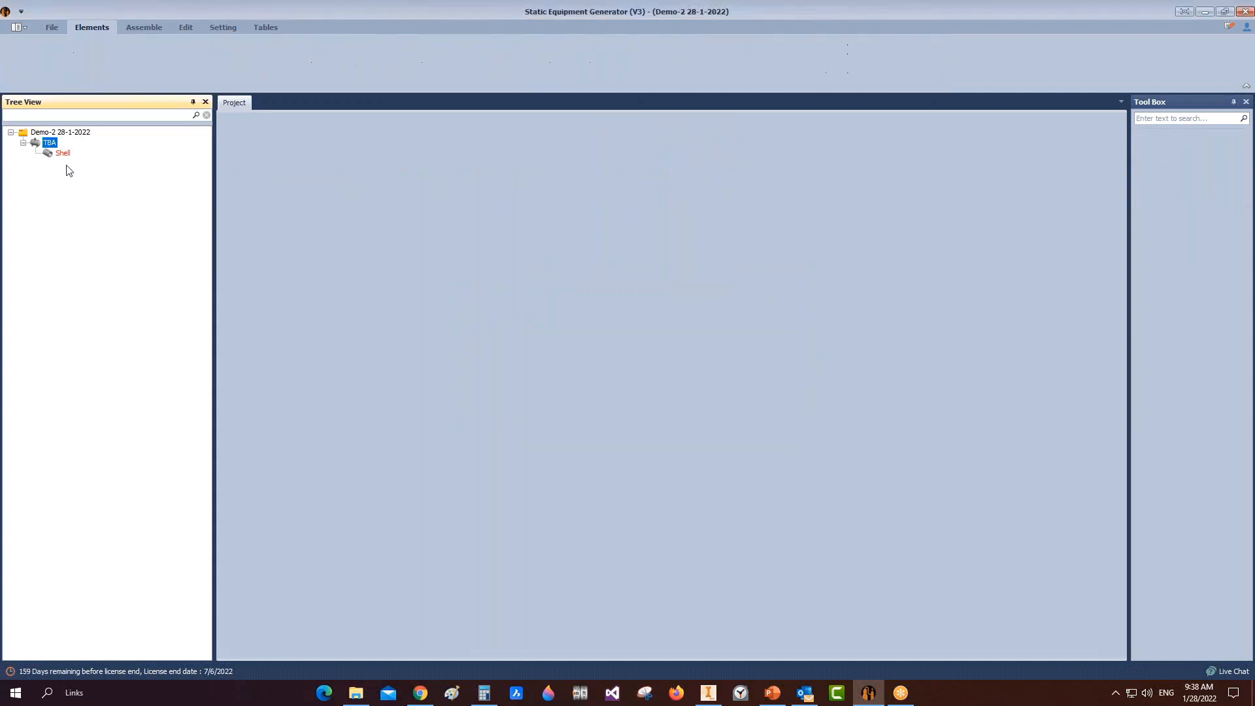
Step: Make the shell the plain Shell type with a 2000 mm inner diameter and save
left_click(62, 154)
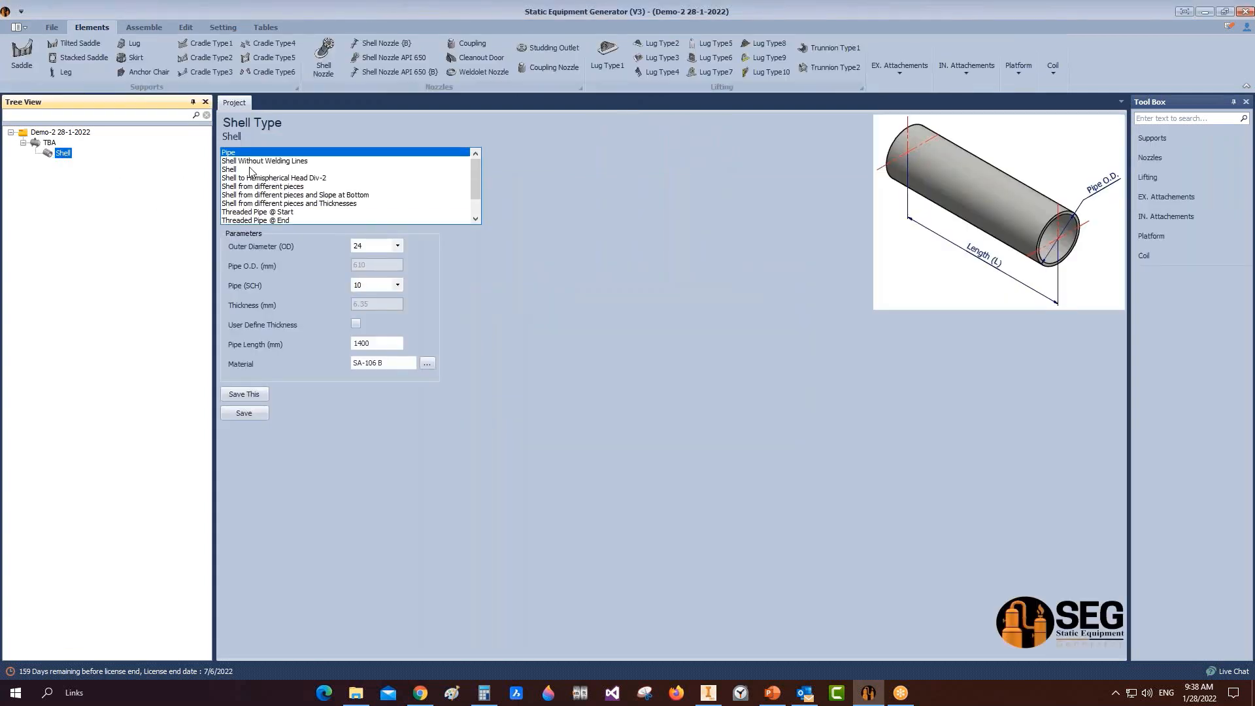
left_click(252, 170)
type("2")
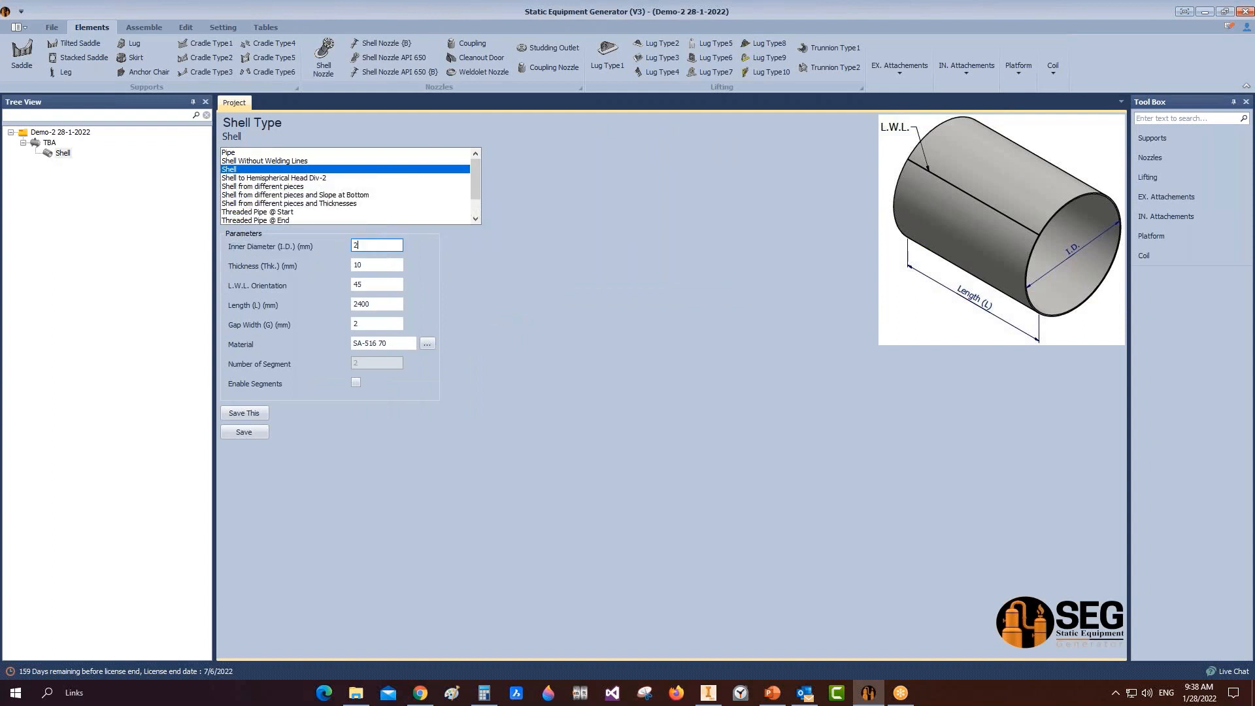
type("000")
key("Tab")
key("Tab")
key("Tab")
left_click(249, 433)
Step: Add a Legs part using UPN channel legs of size 180
left_click(63, 72)
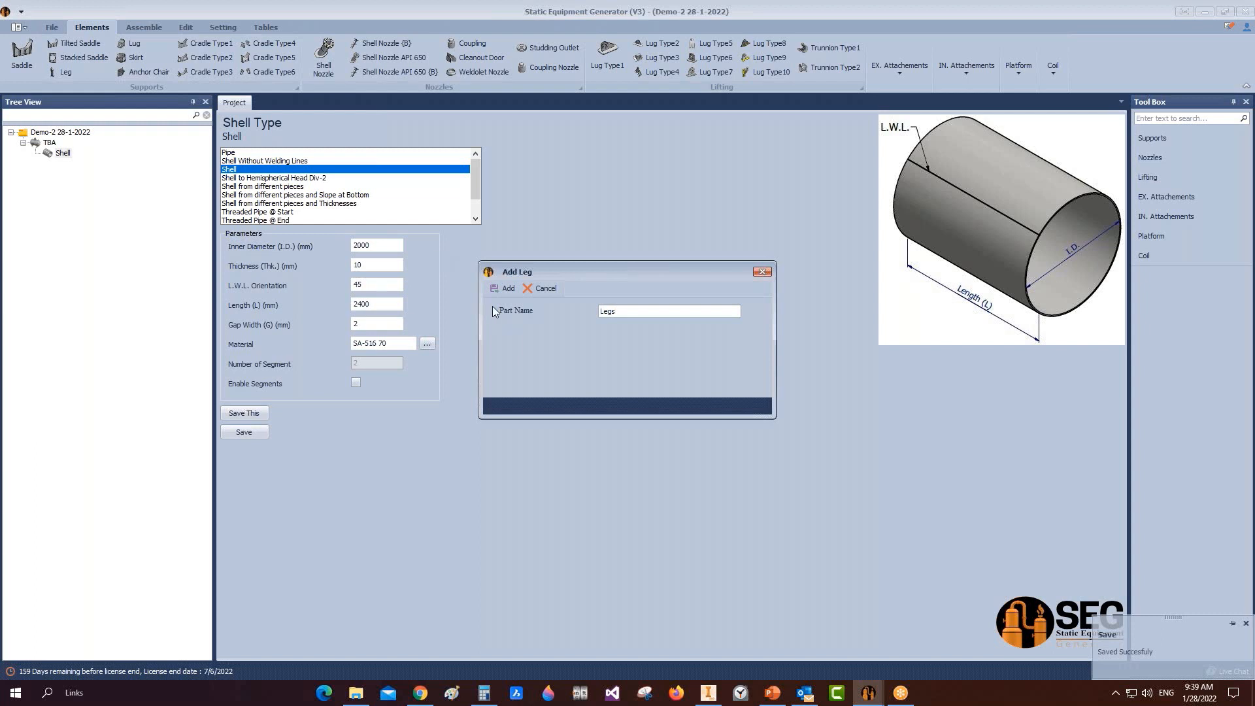
left_click(500, 289)
left_click(77, 165)
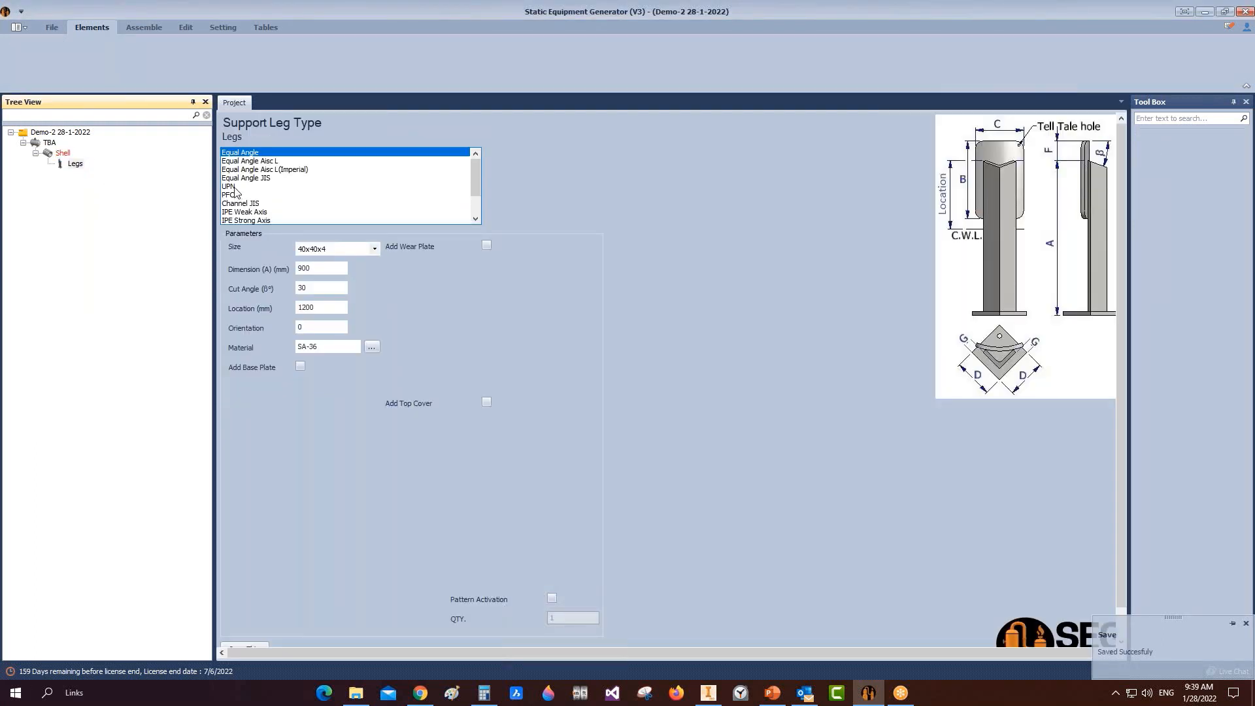
left_click(234, 187)
left_click(375, 249)
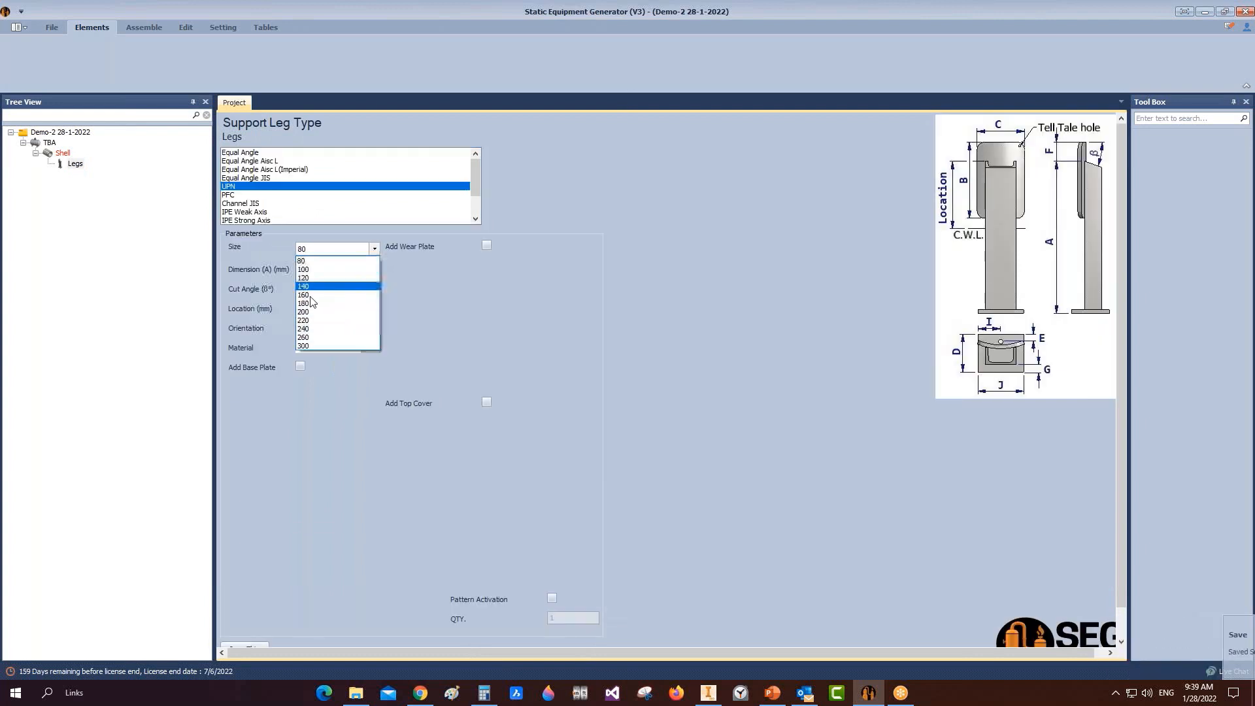
left_click(307, 303)
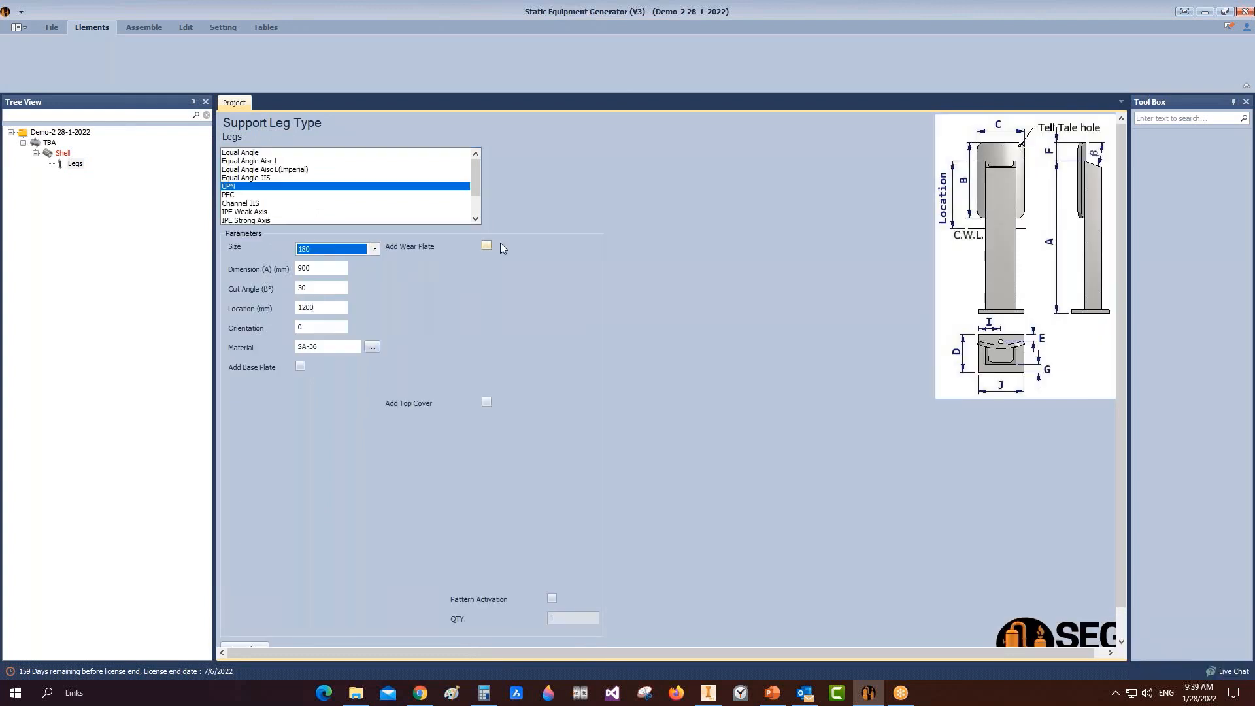
Step: Add a 250 x 250 wear plate with fillet radius 50, plus a top cover
left_click(486, 245)
key("Tab")
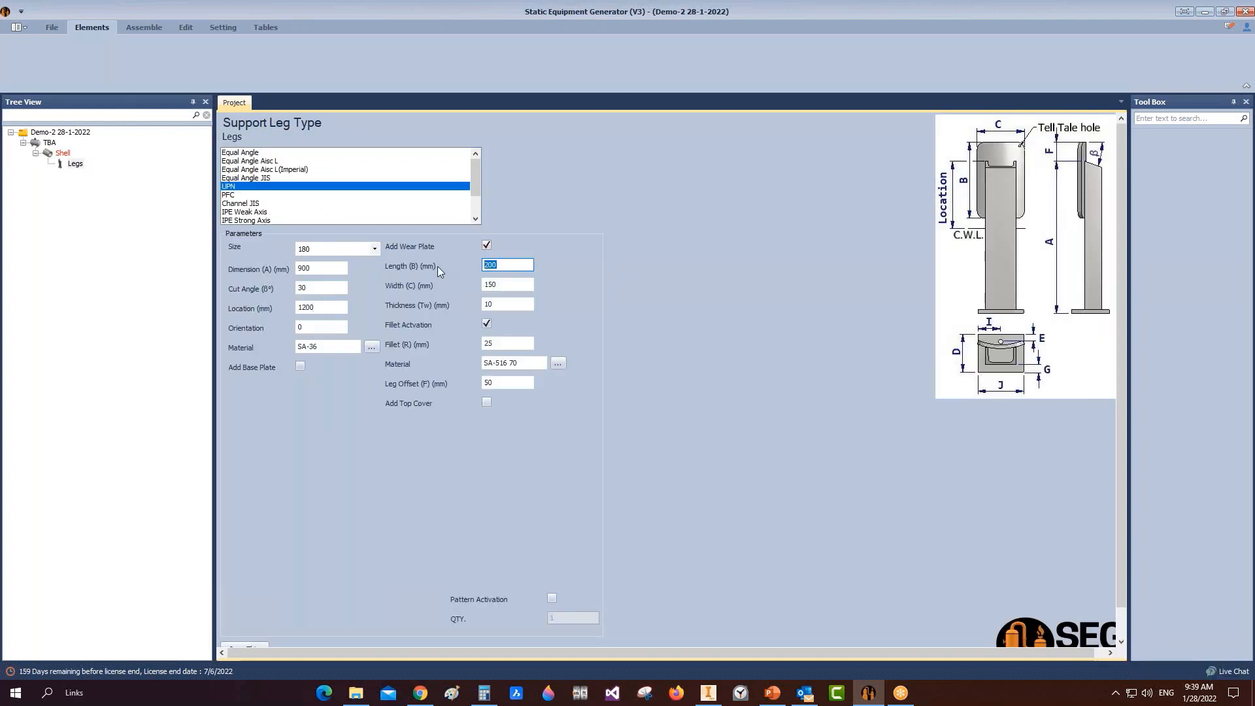
type("250")
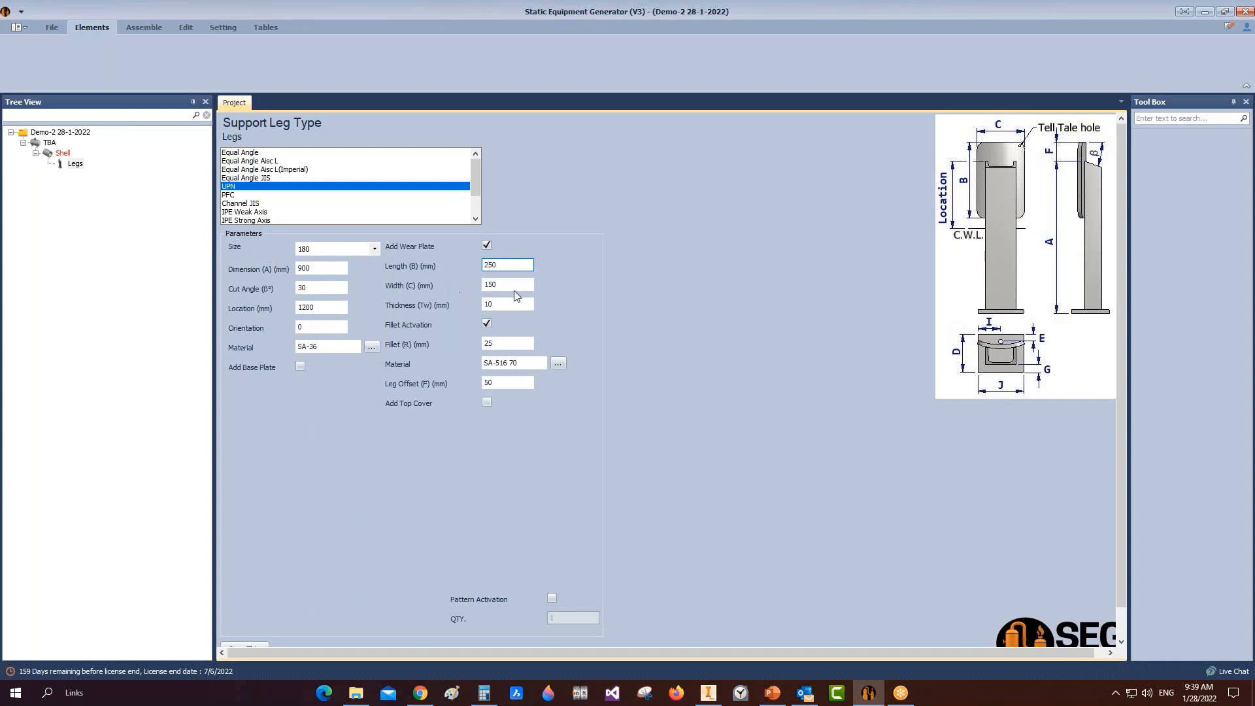
key("Tab")
type("250")
double_click(506, 344)
type("50")
left_click(488, 403)
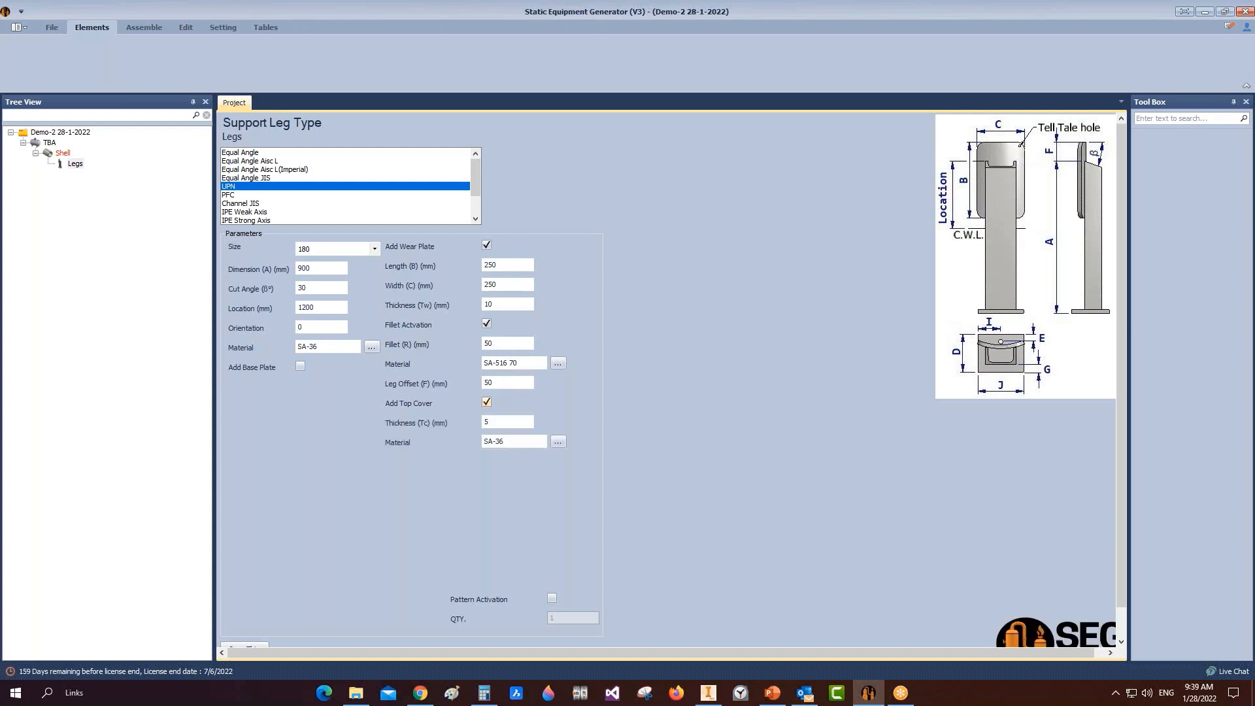
Step: Add a base plate: width D 150, width J 250, thickness 20, offset 30
left_click(300, 367)
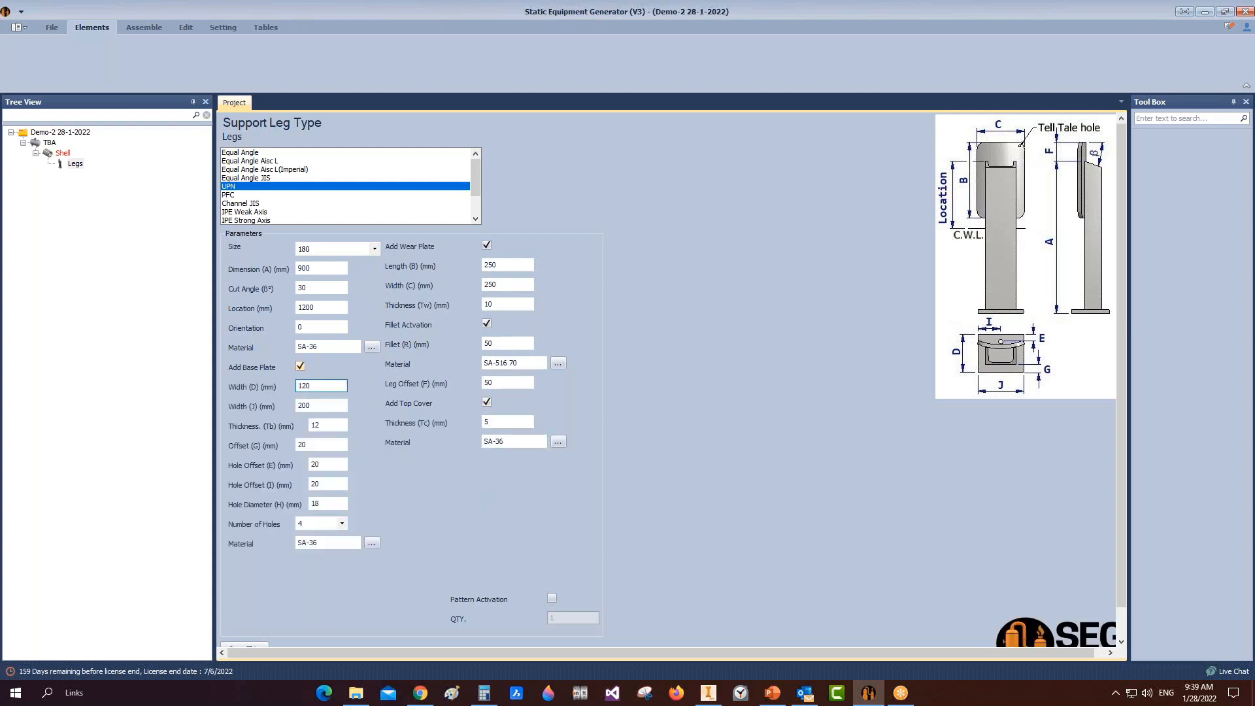
left_click(323, 444)
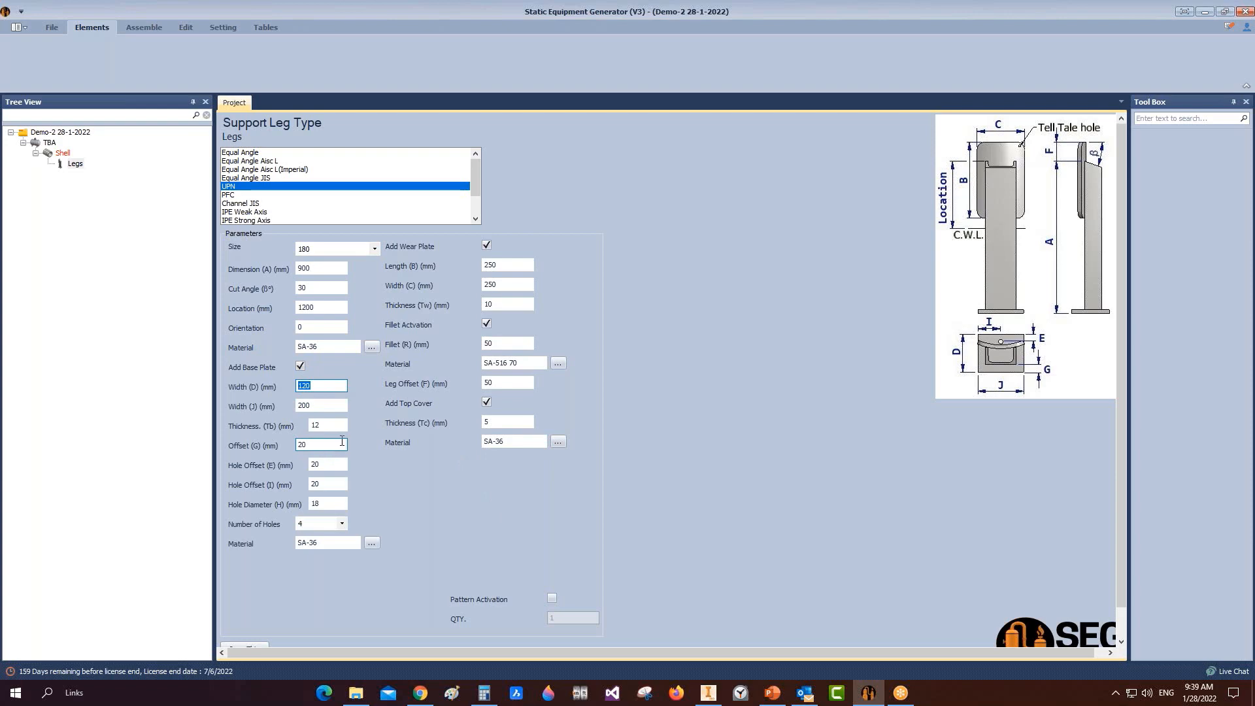
type("150")
key("Tab")
type("250")
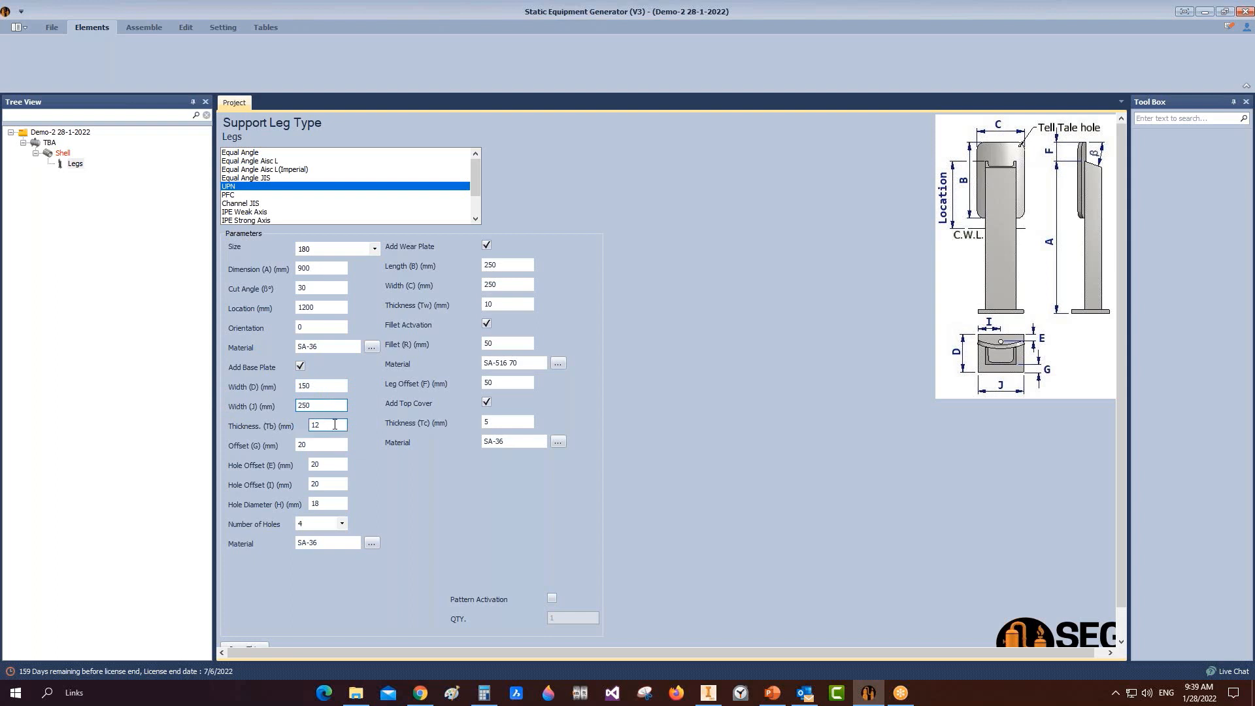
key("Tab")
type("20")
key("Tab")
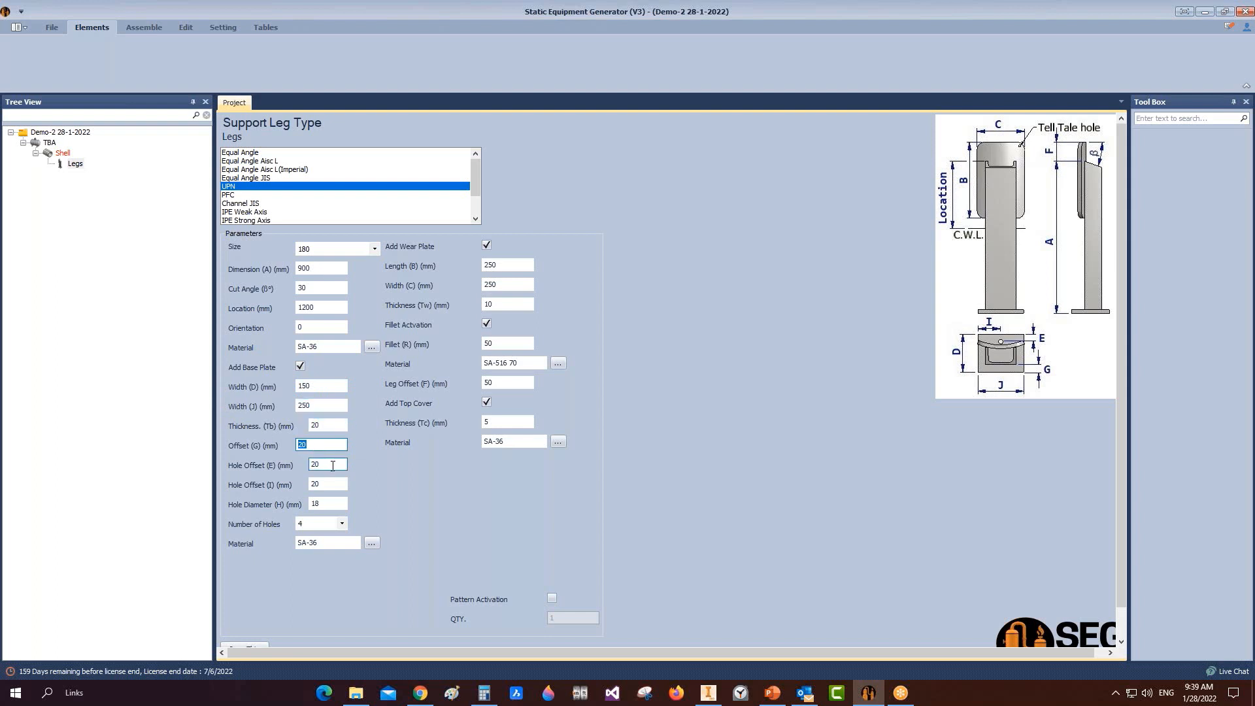
type("30")
Step: Set base-plate hole offsets to 25 and 25 and hole diameter to 25
key("Tab")
type("25")
left_click(334, 484)
key("BackSpace")
key("BackSpace")
type("25")
key("Tab")
type("25")
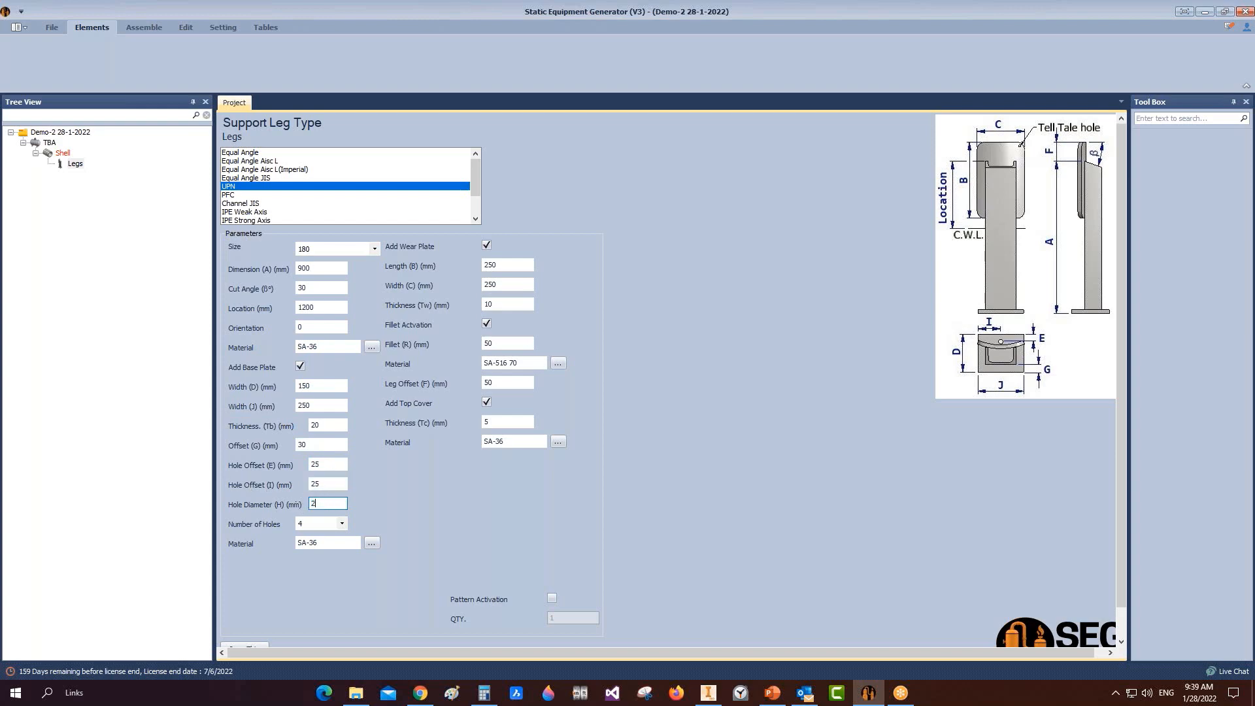
Step: Pattern the legs with quantity 4 and save the Legs settings
left_click(552, 598)
key("Tab")
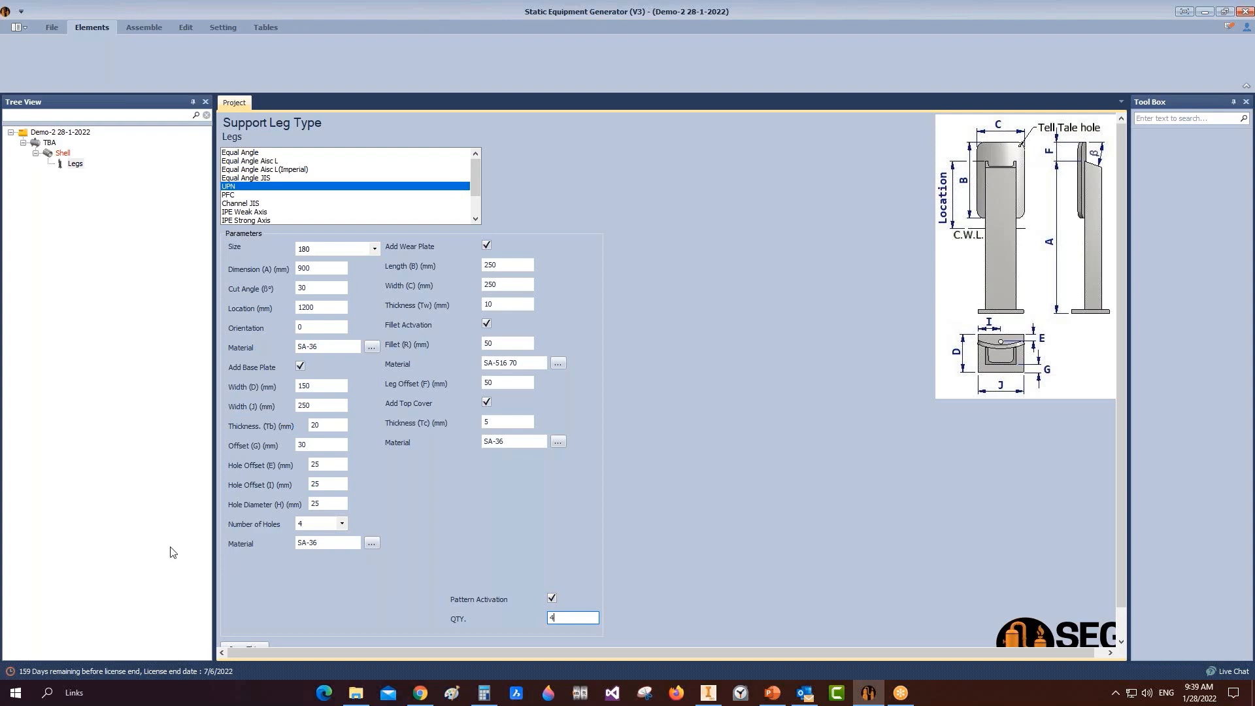
scroll(914, 454, "down", 1)
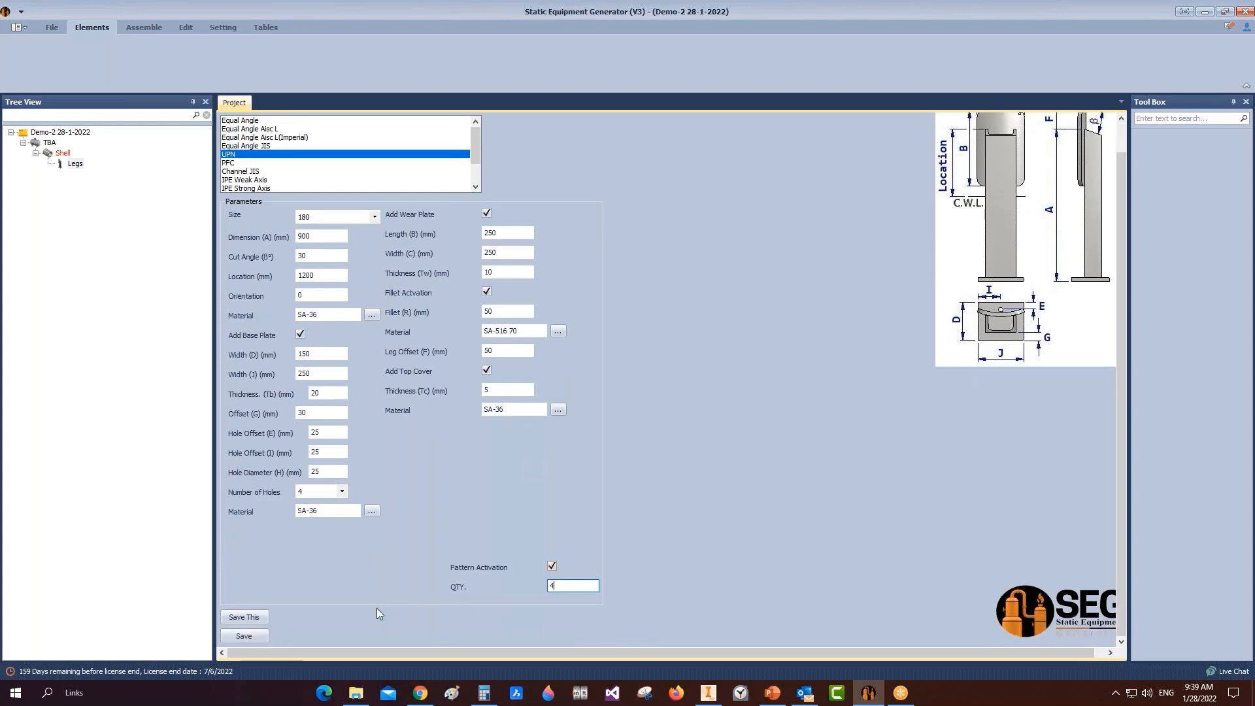
left_click(244, 636)
Step: Widen the parameters form and review the TBA, shell and project details
left_click(1246, 102)
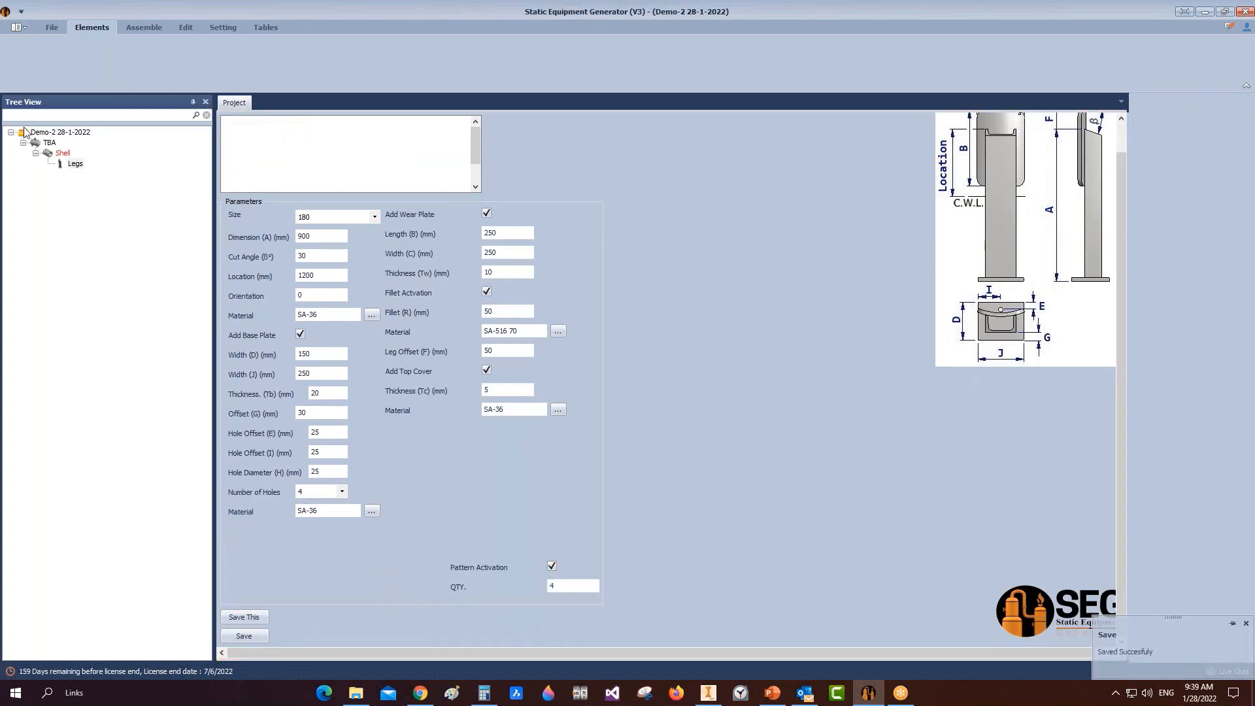
left_click(37, 146)
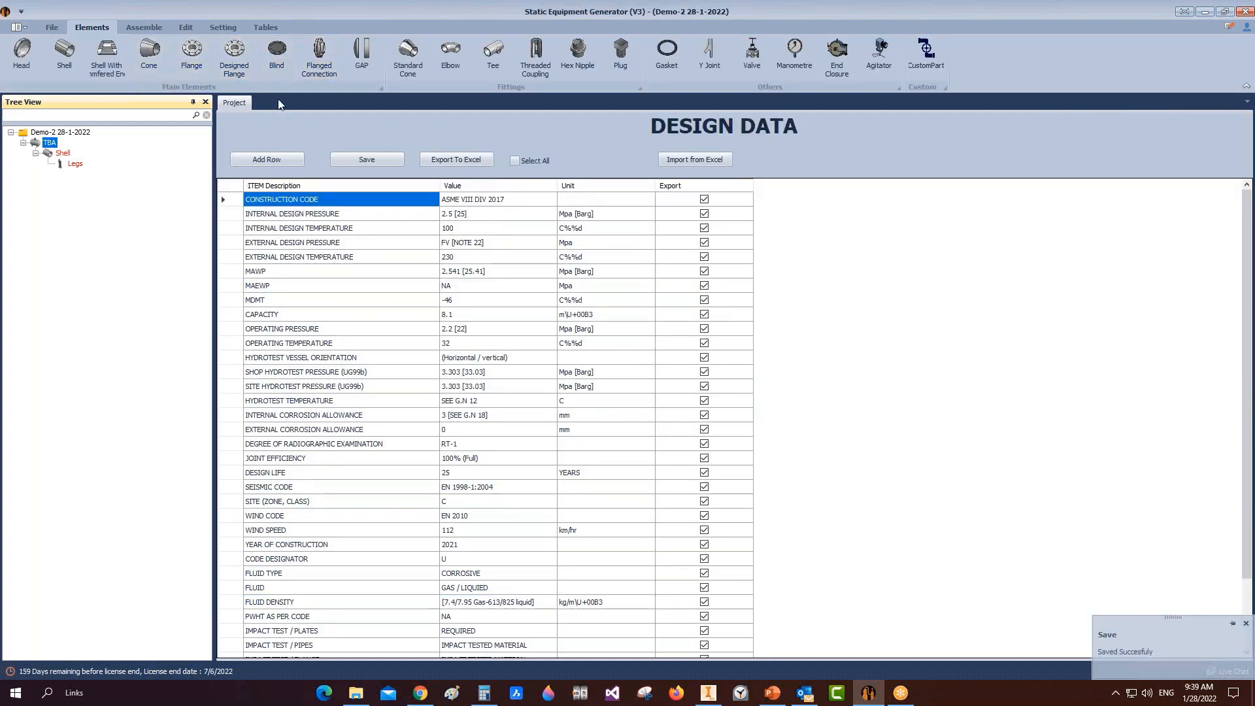
left_click(55, 153)
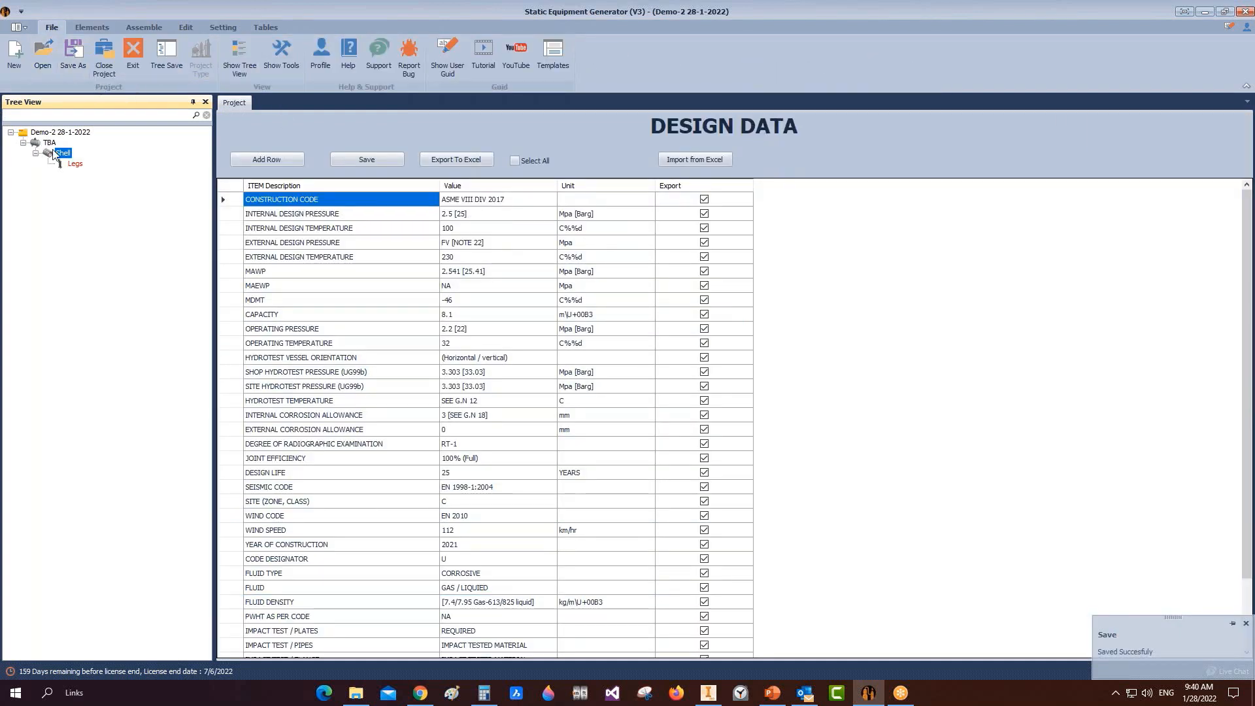
left_click(51, 133)
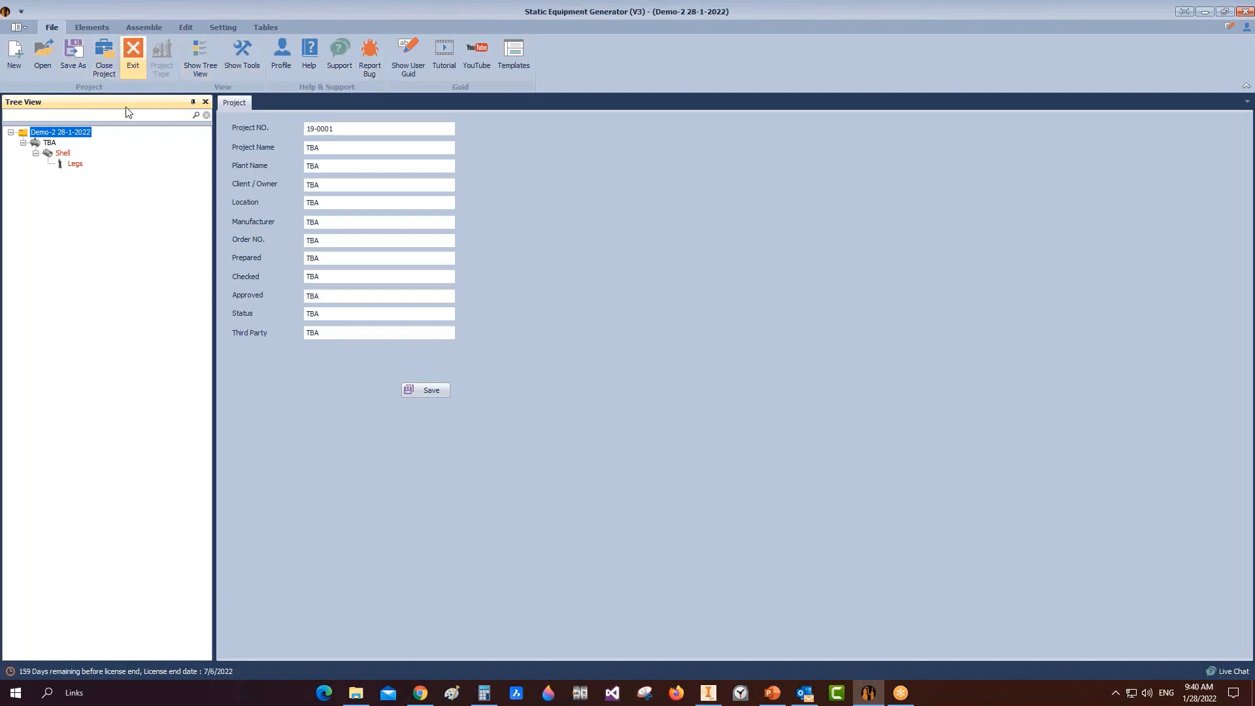
Step: Exit the Demo-2 28-1-2022 project, confirming and choosing not to save
left_click(133, 48)
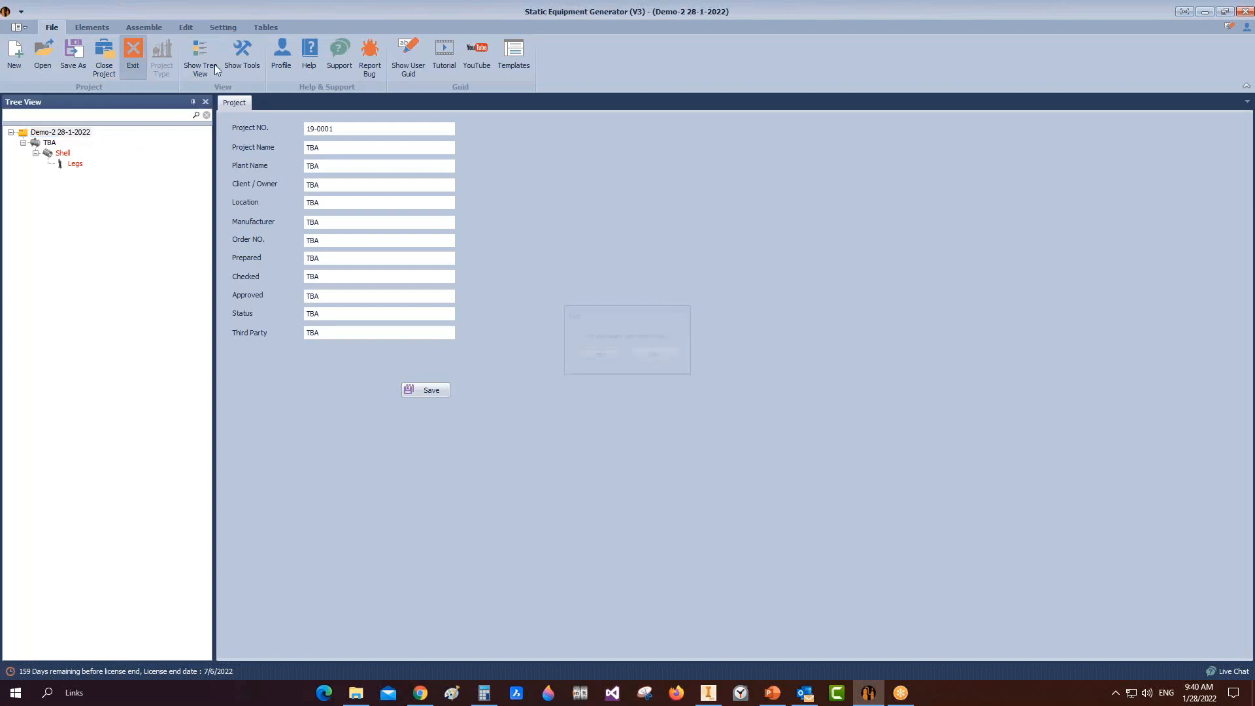
left_click(599, 356)
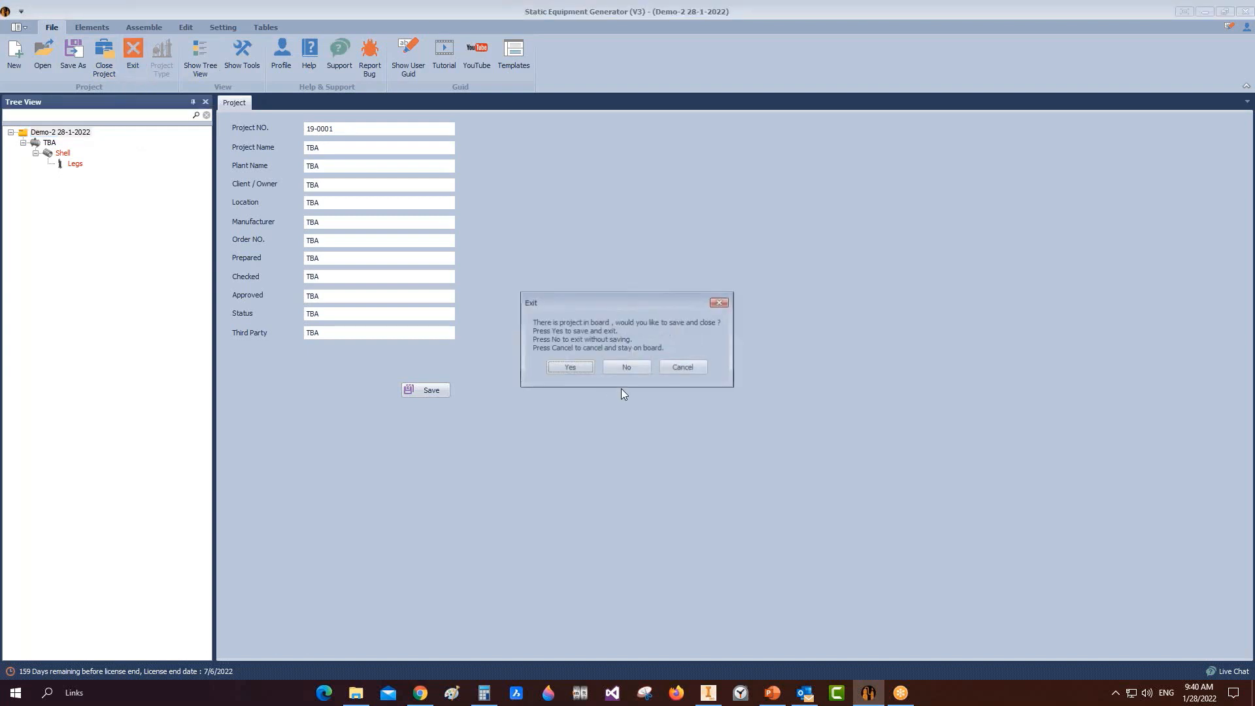
left_click(626, 367)
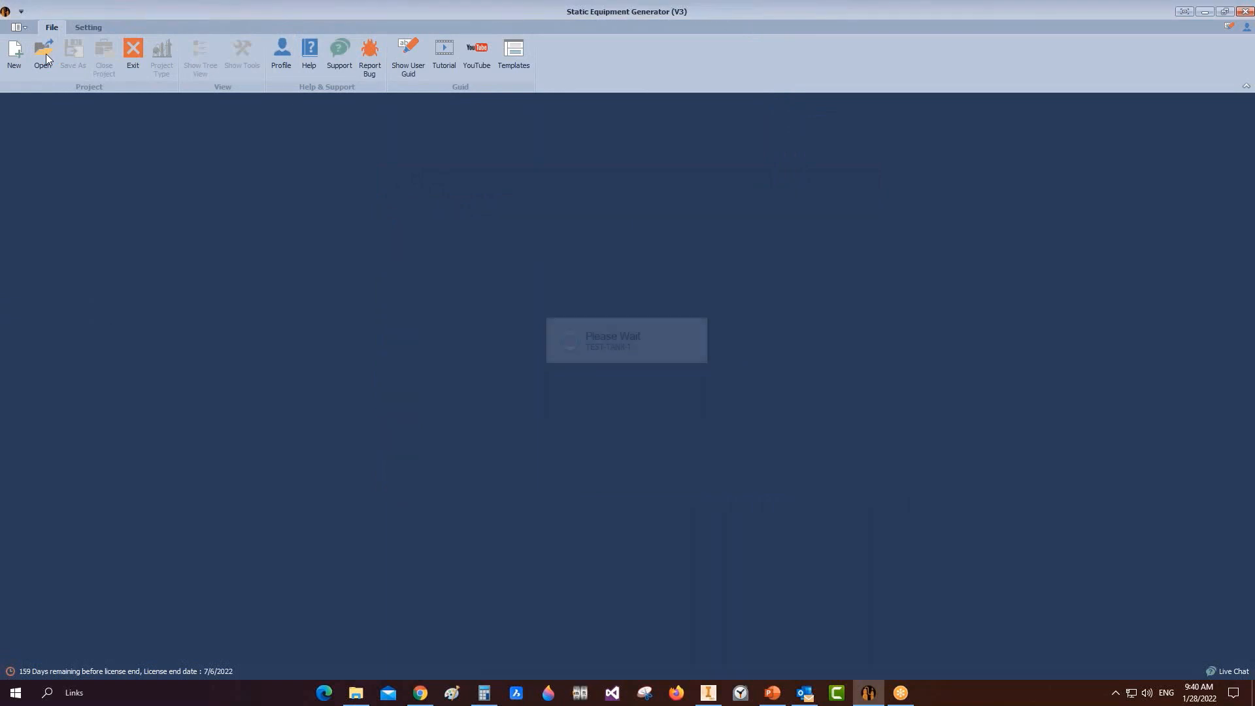
Step: Open the Demo-2 28-1-2022.seg project file
left_click(46, 56)
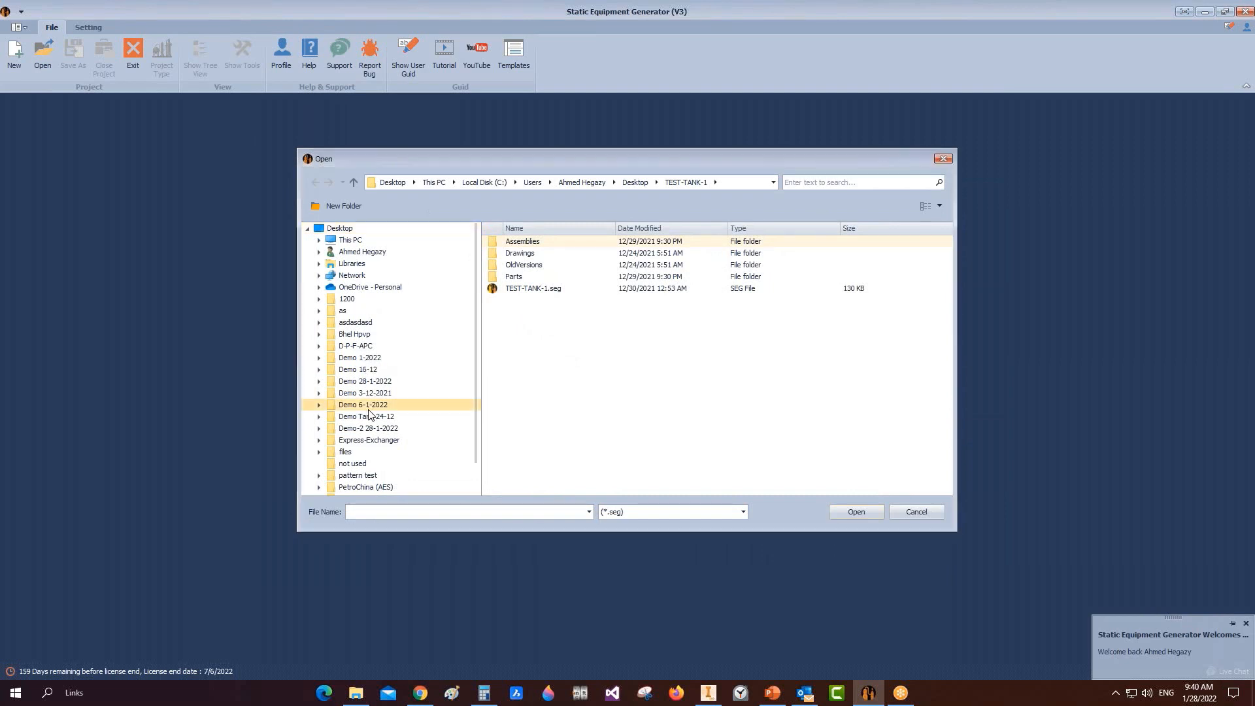
left_click(367, 429)
double_click(546, 290)
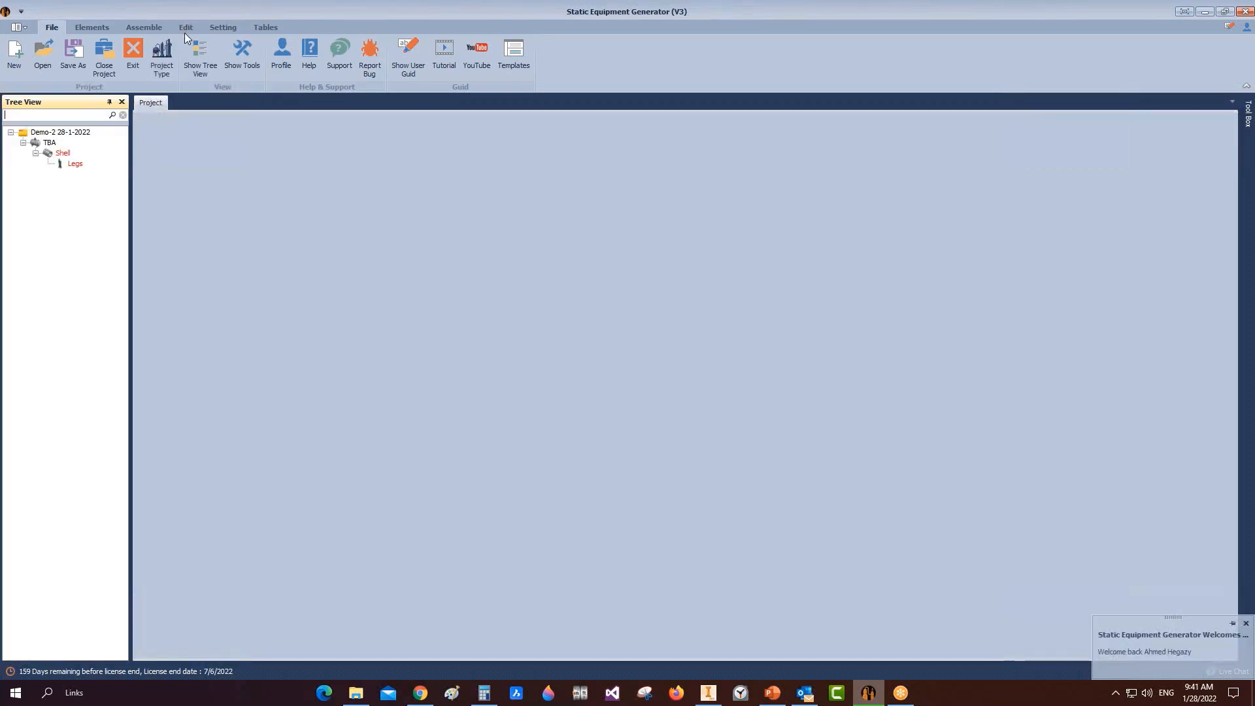
Step: Switch the project type to Overall and show the Shell's parameters
left_click(163, 56)
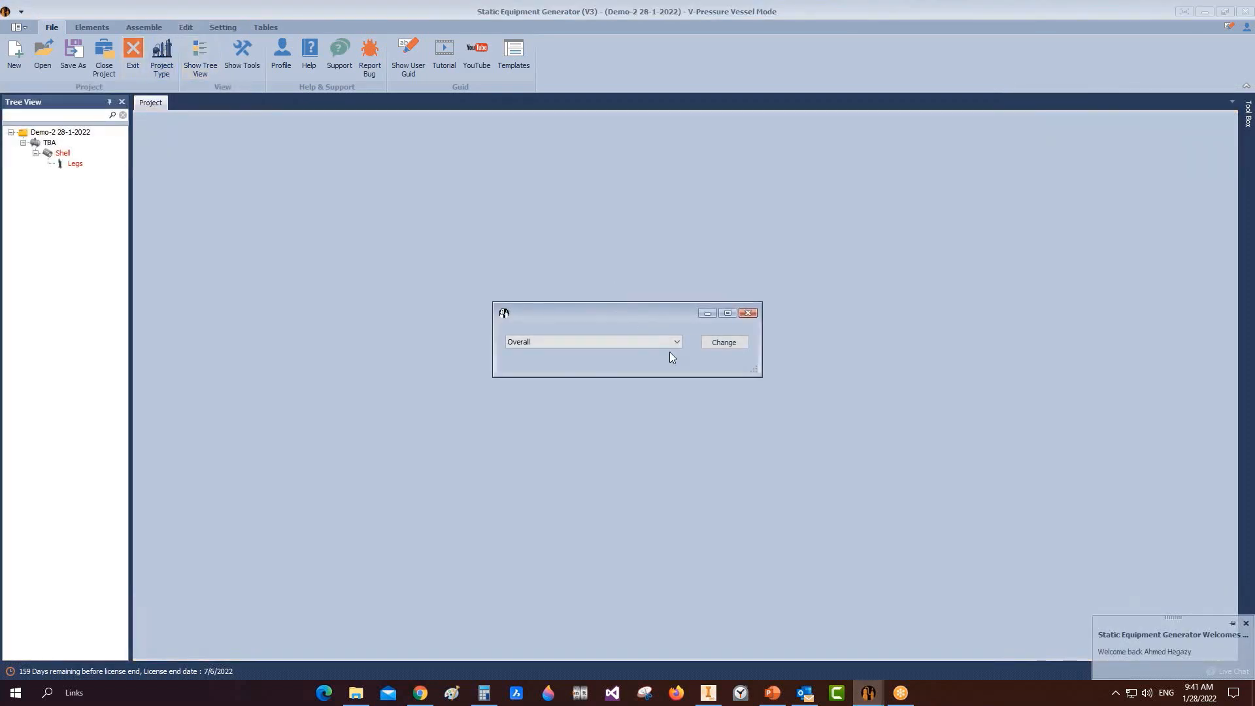
left_click(589, 342)
left_click(536, 354)
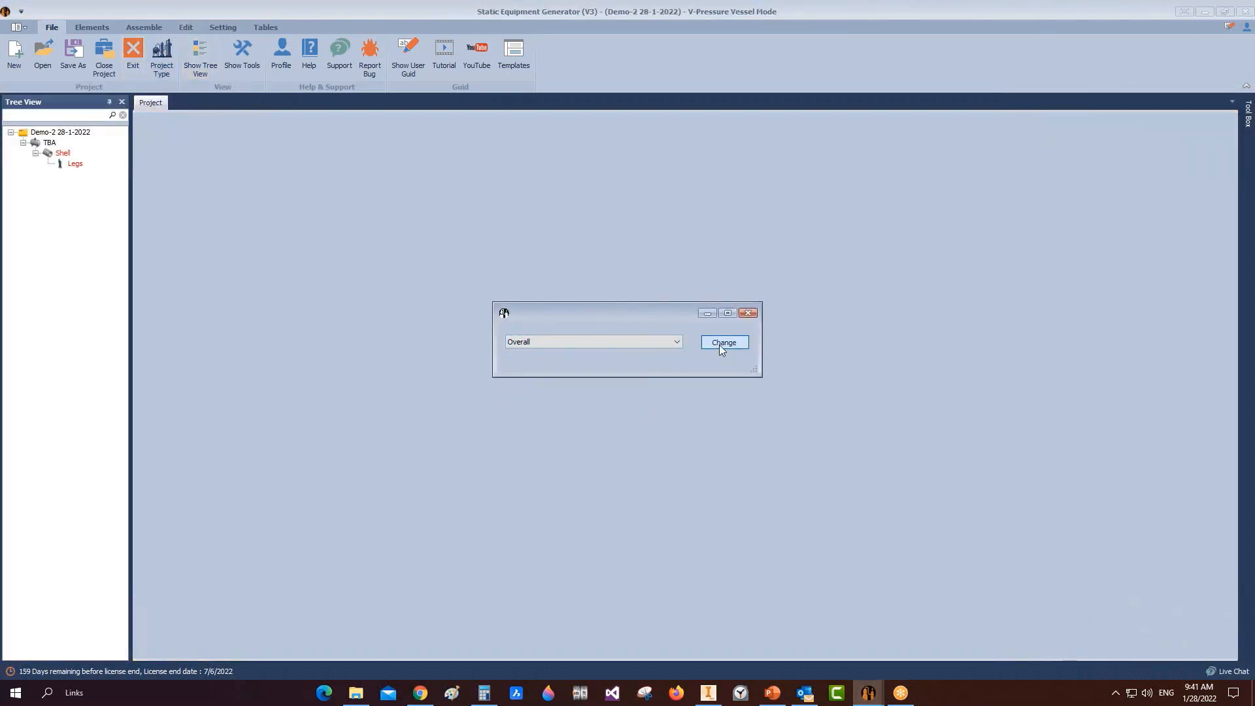
left_click(723, 343)
left_click(635, 384)
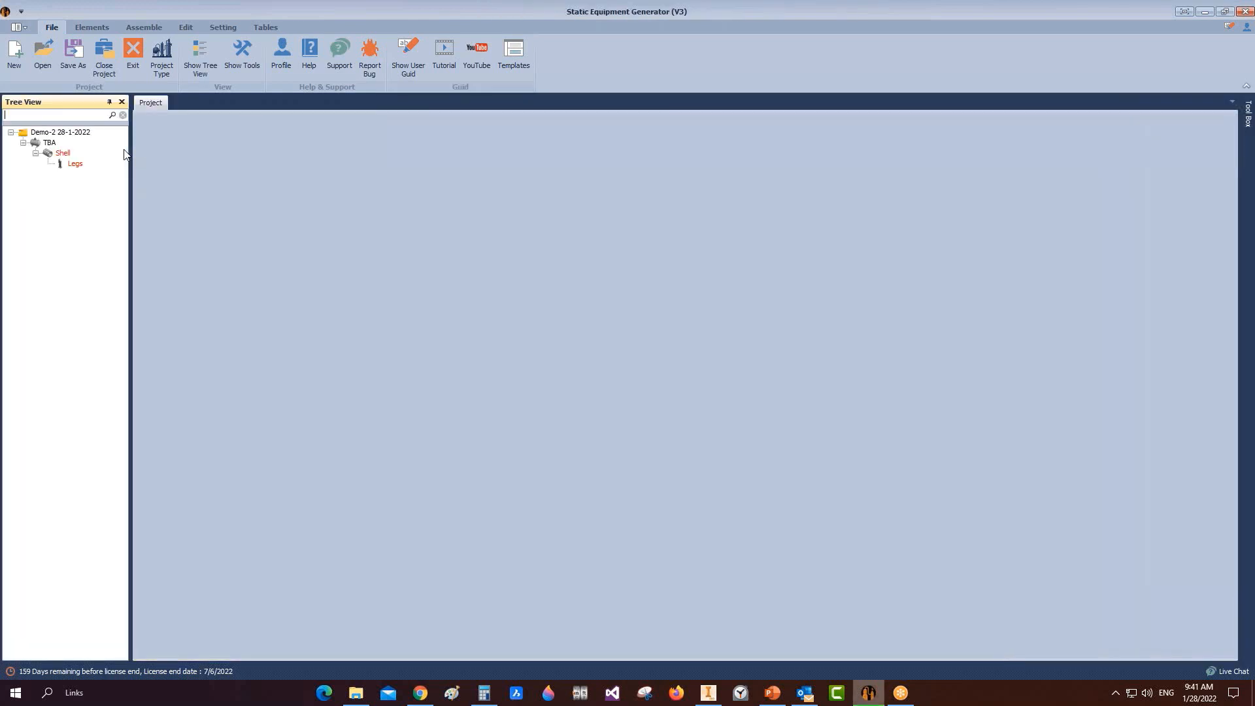
left_click(48, 156)
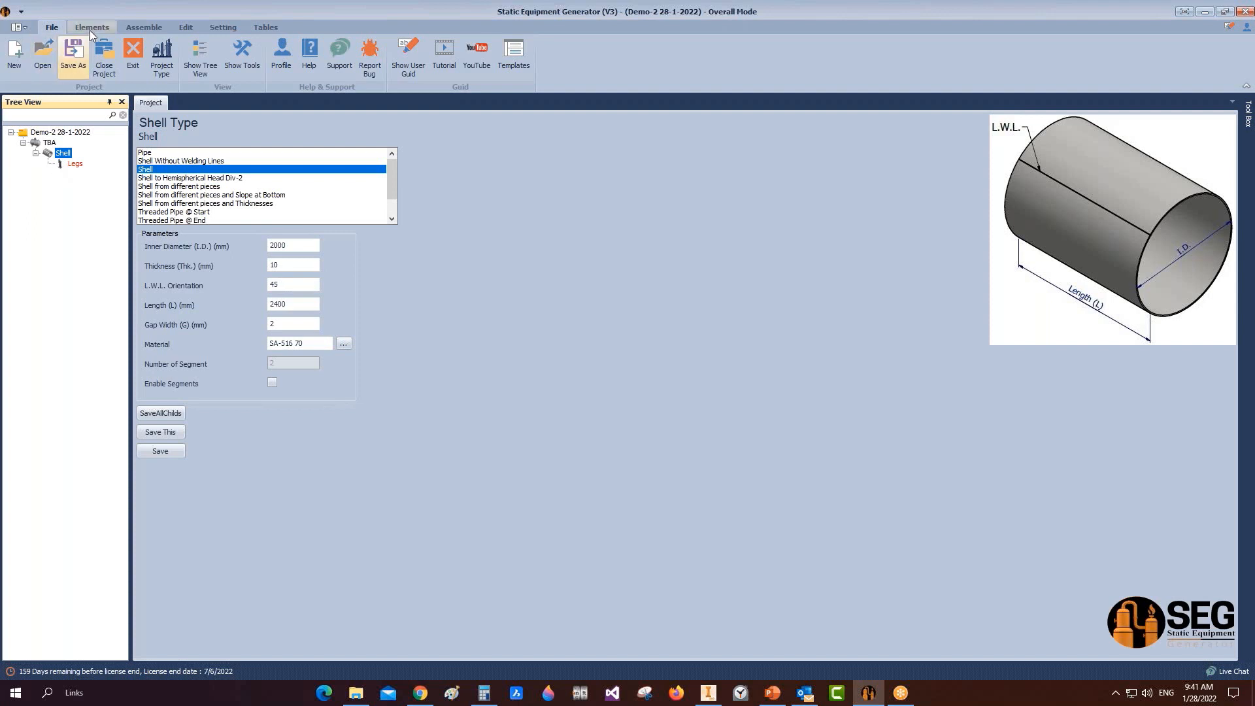
Step: Add compression ring CR under TBA with 2020 mm bend diameter and 120x120x12 angle, and save
left_click(53, 142)
left_click(99, 29)
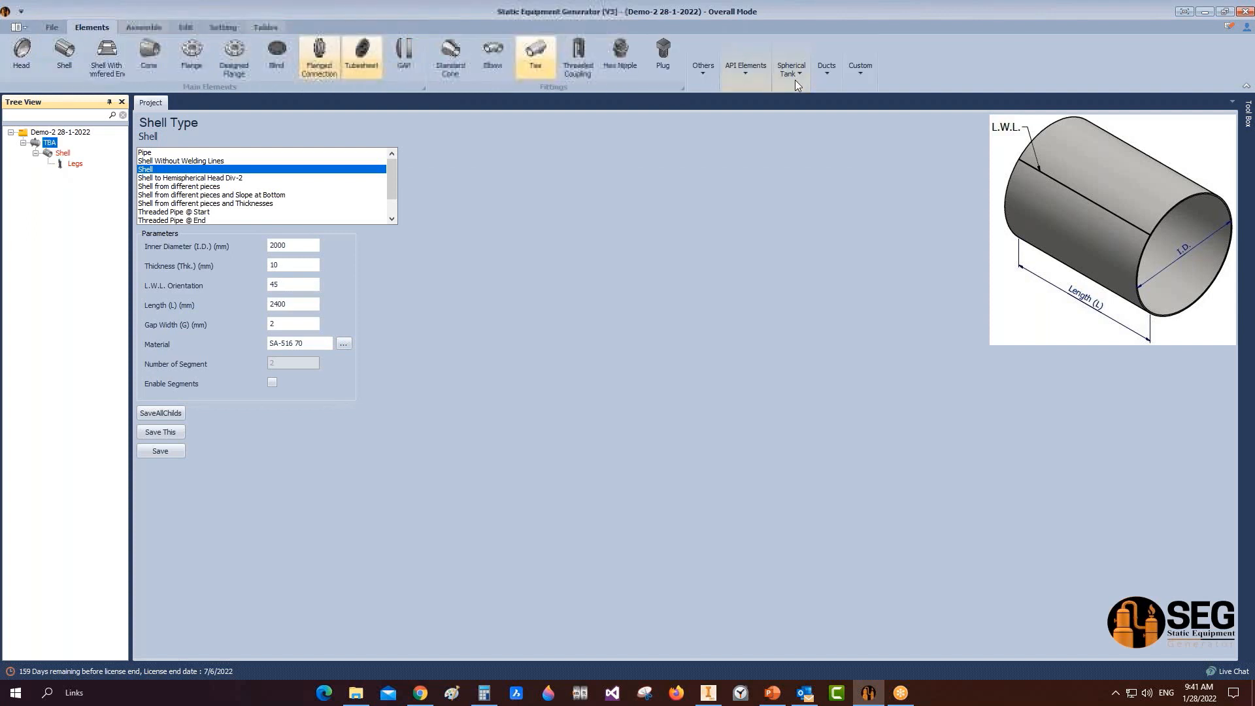
left_click(745, 70)
left_click(782, 118)
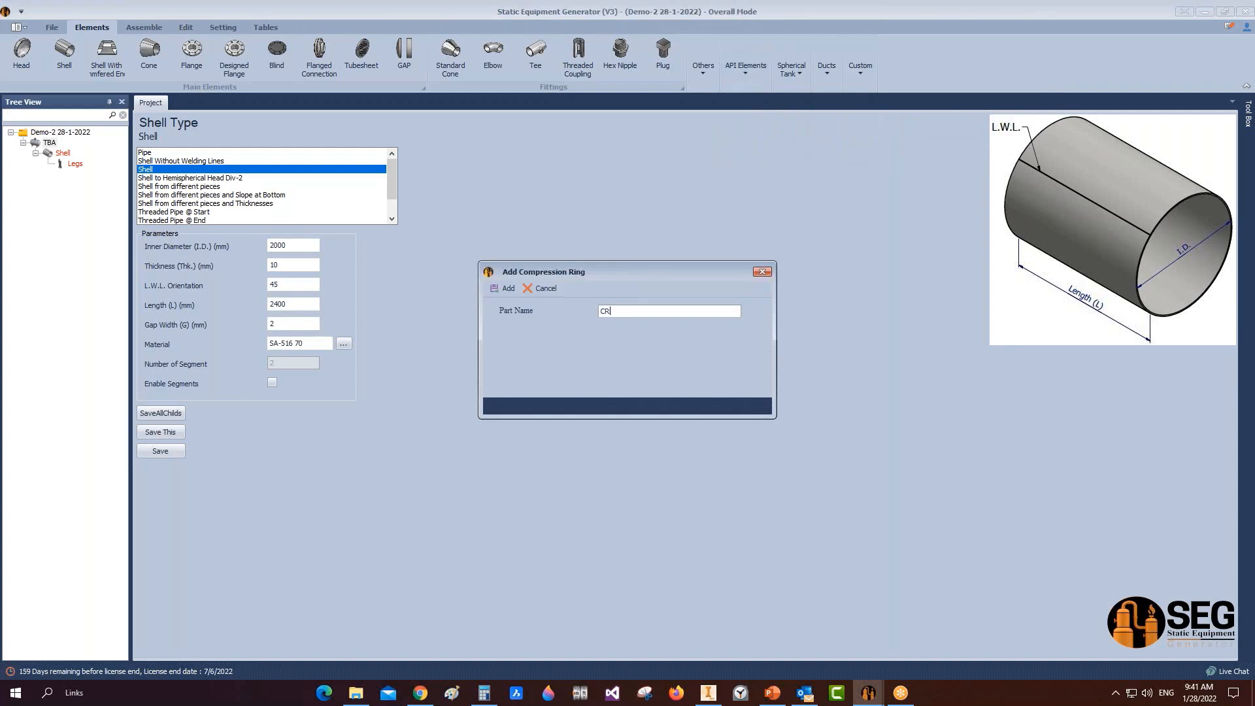
left_click(504, 289)
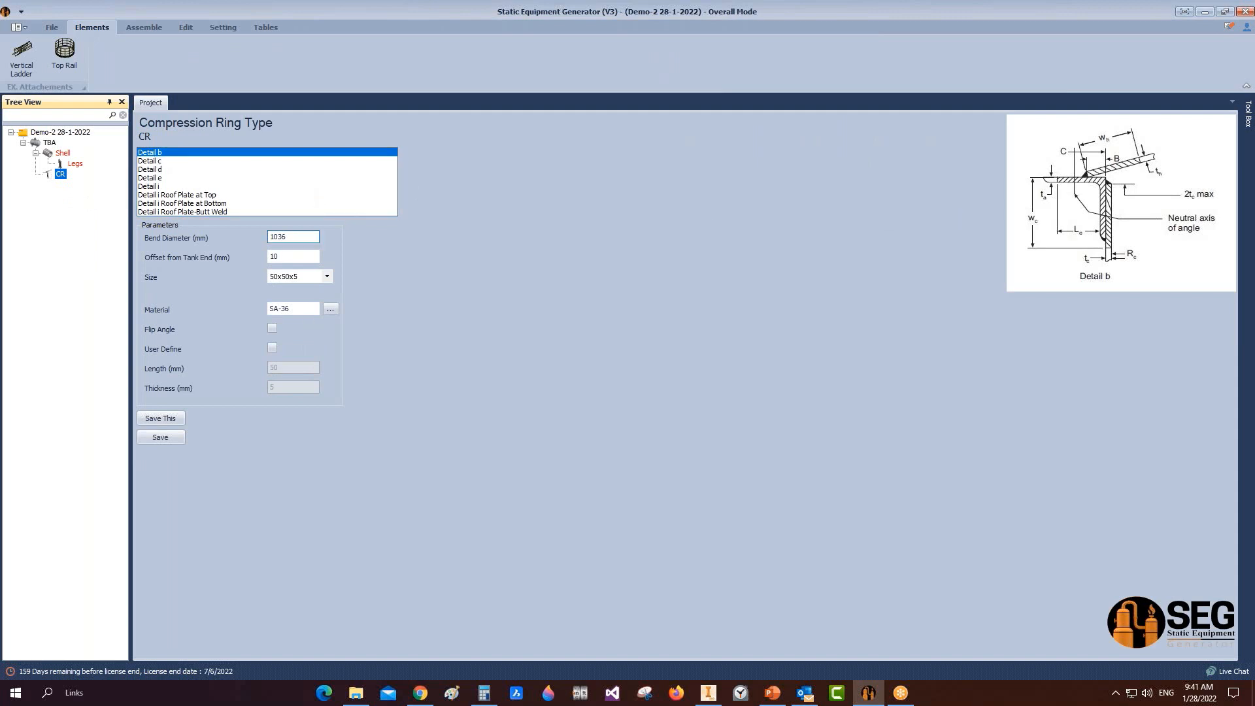
left_click(288, 237)
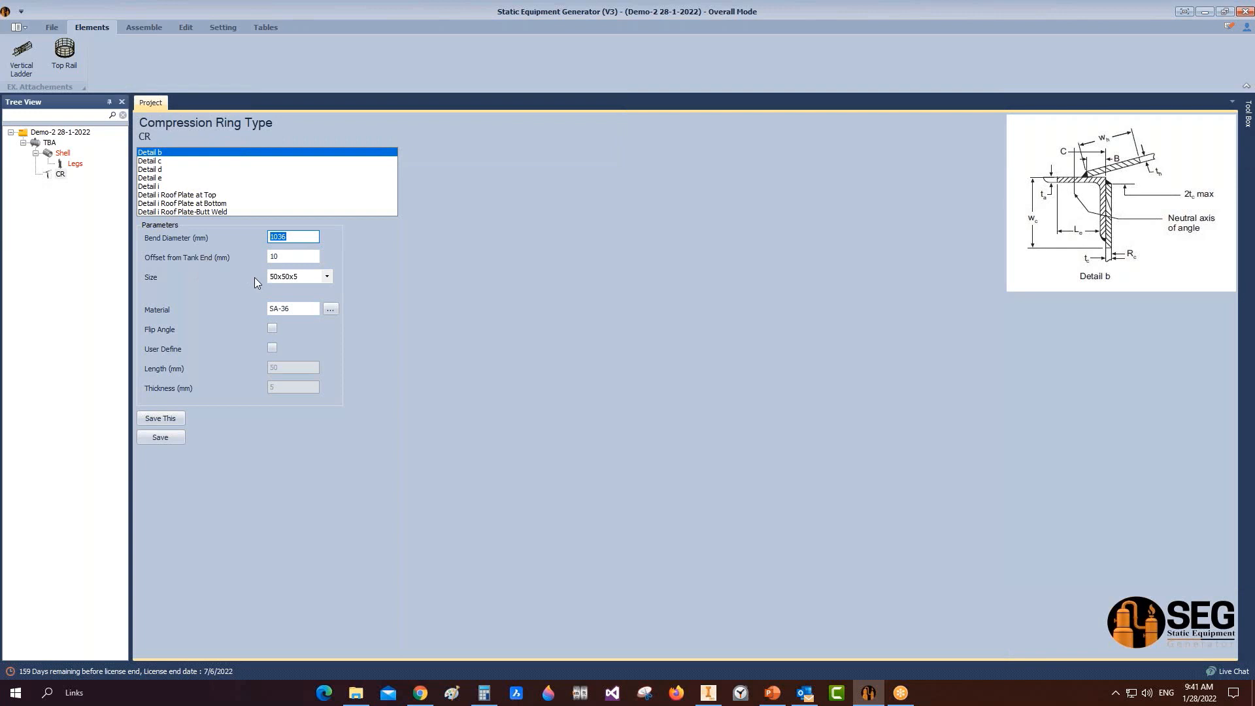
type("2020")
left_click(316, 260)
left_click(326, 276)
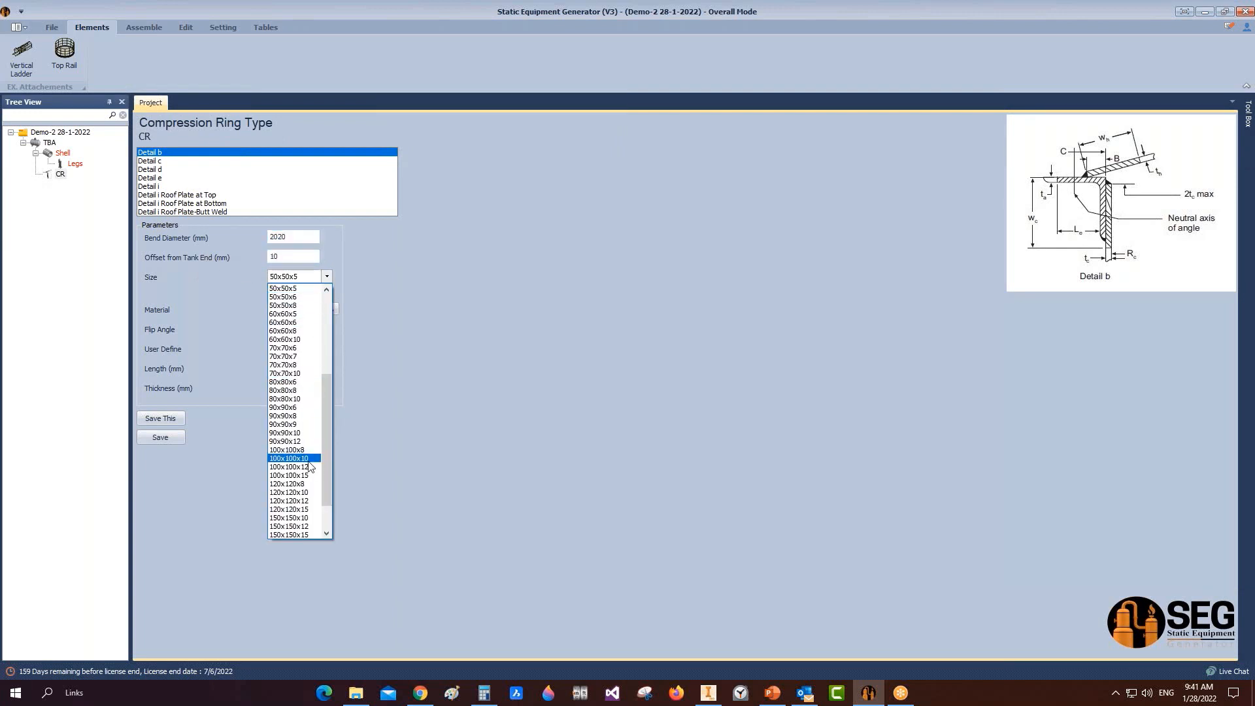
left_click(298, 501)
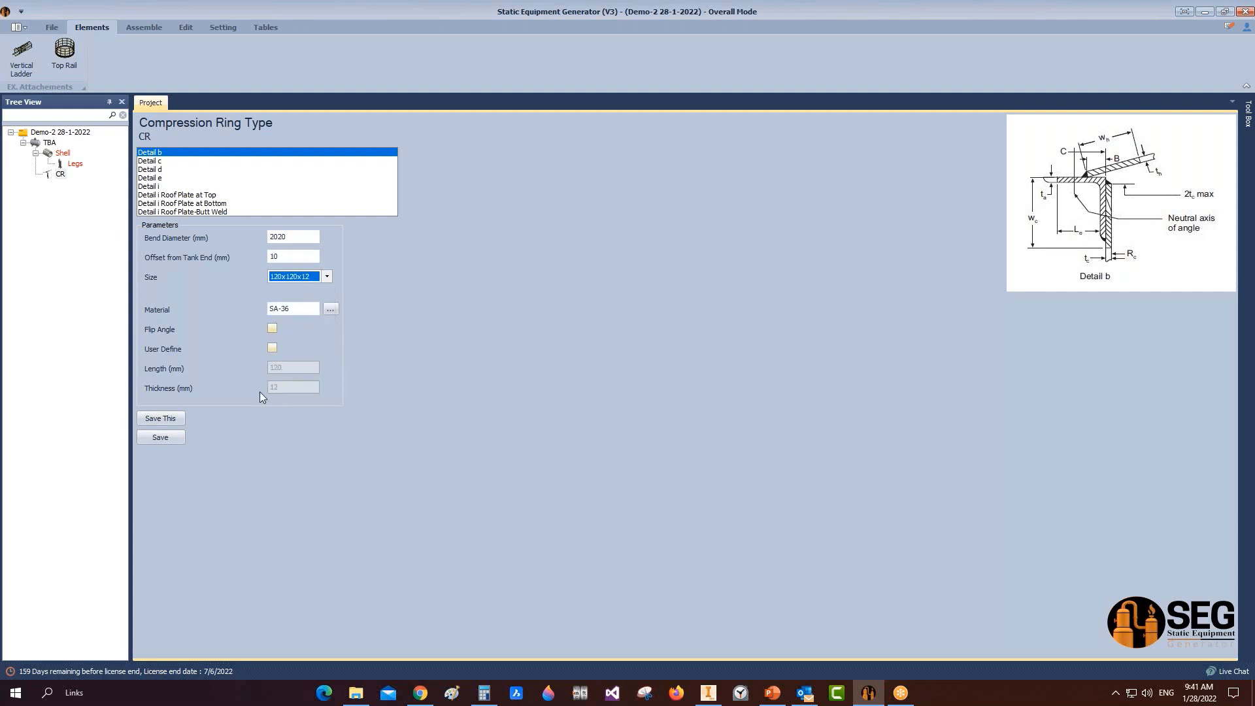
left_click(177, 440)
Step: Turn on Child Preview in the application settings
left_click(141, 26)
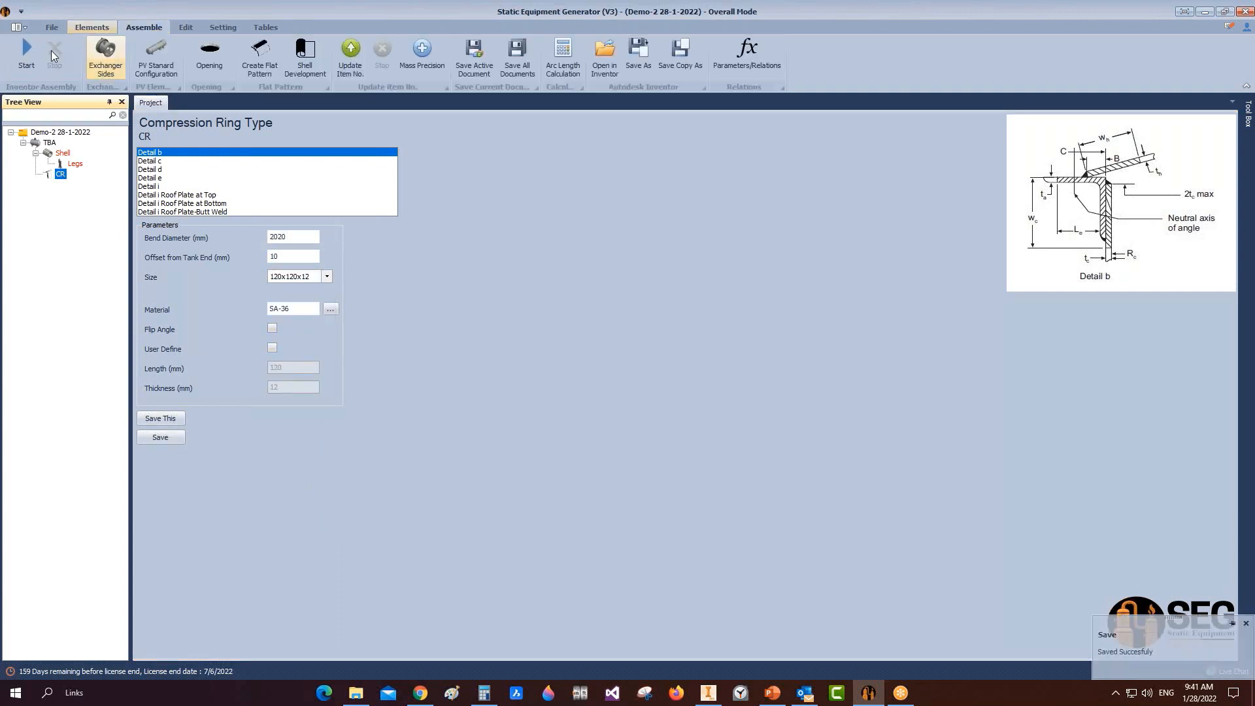
left_click(223, 27)
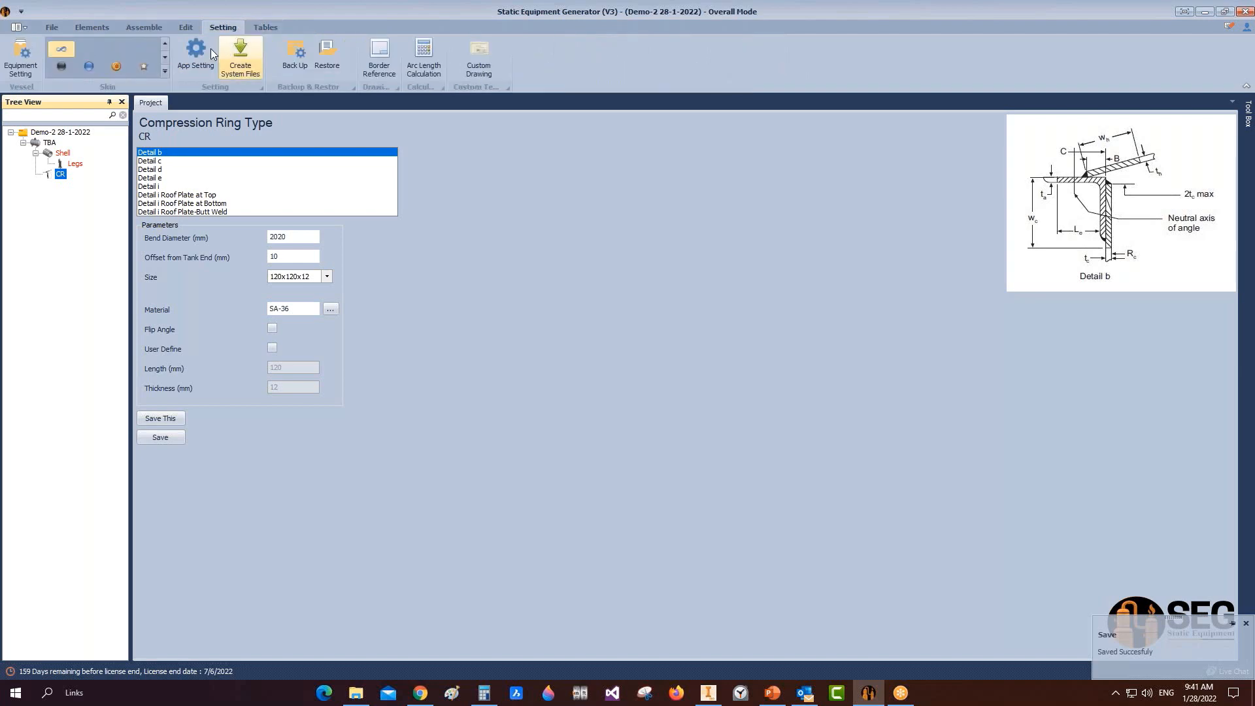
left_click(211, 48)
left_click(695, 220)
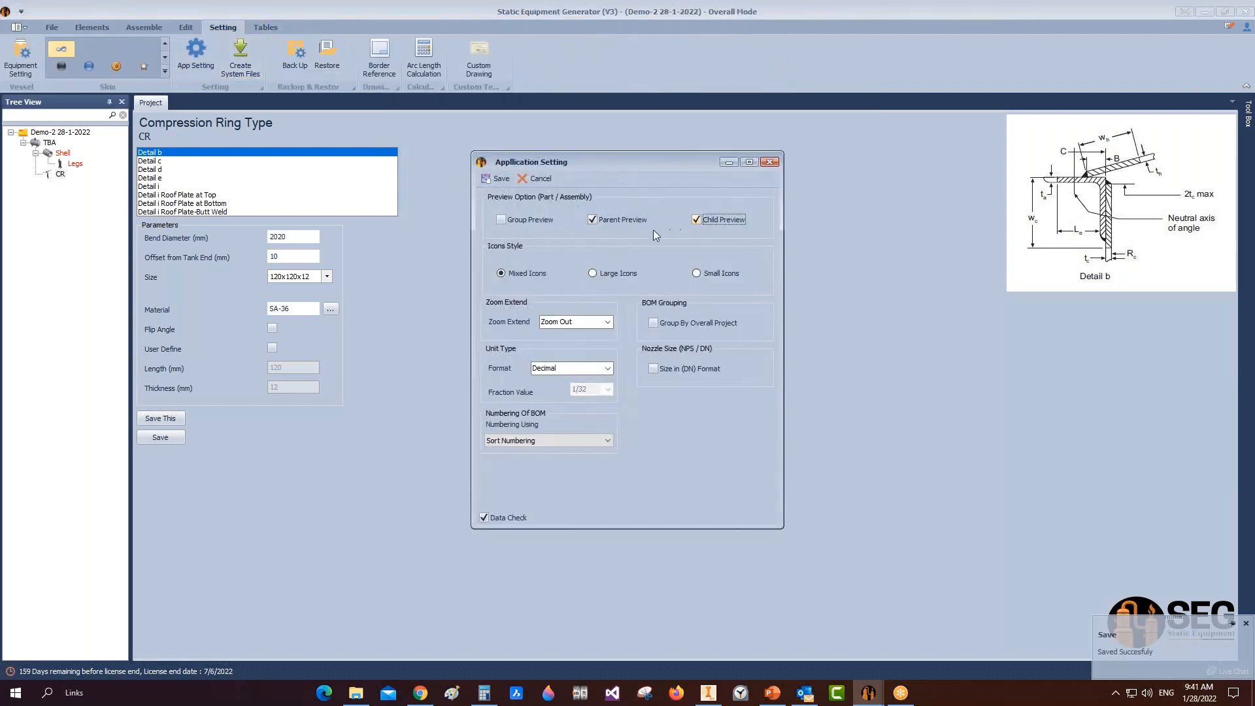
left_click(501, 179)
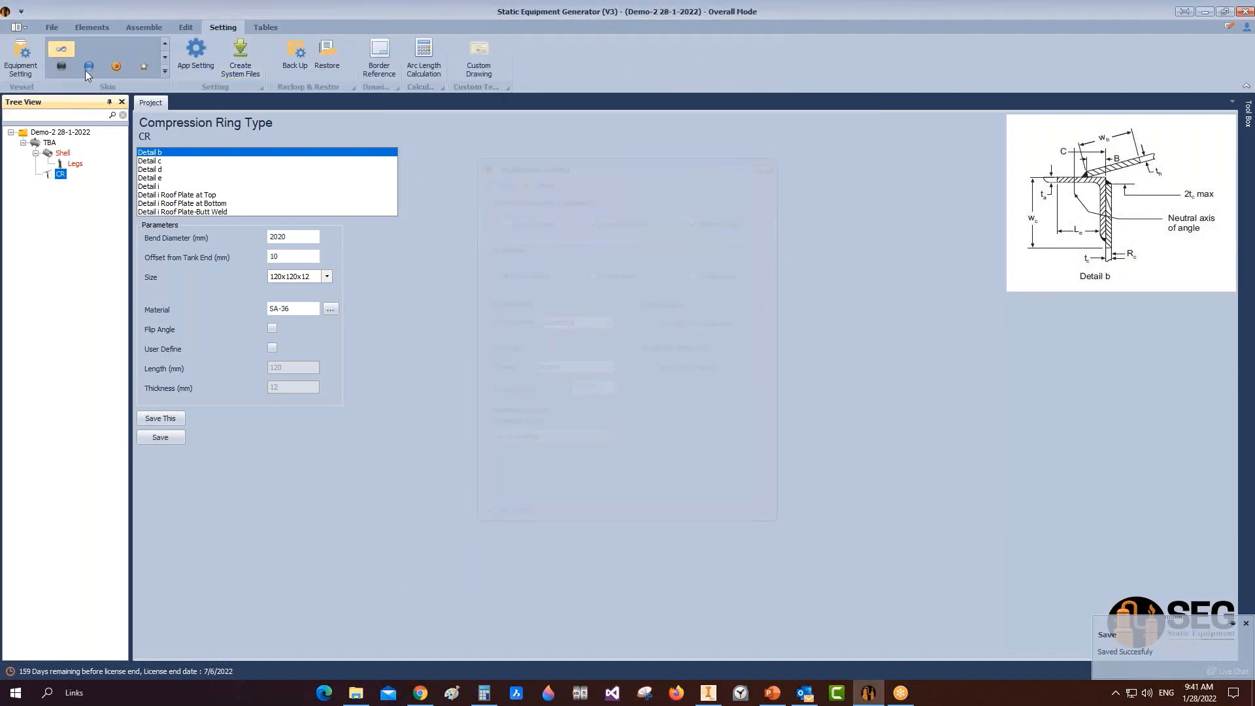
Step: Start generating the Inventor assembly and bring Inventor forward
left_click(145, 28)
left_click(27, 58)
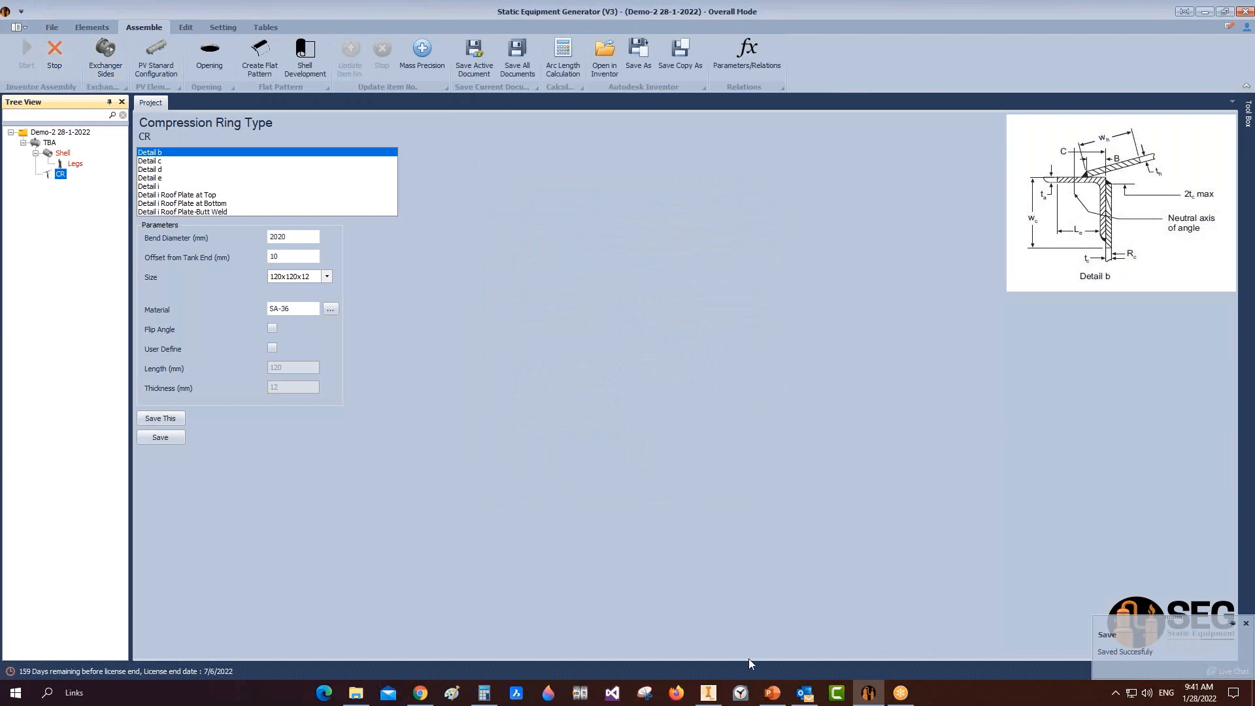
mouse_move(708, 691)
left_click(723, 611)
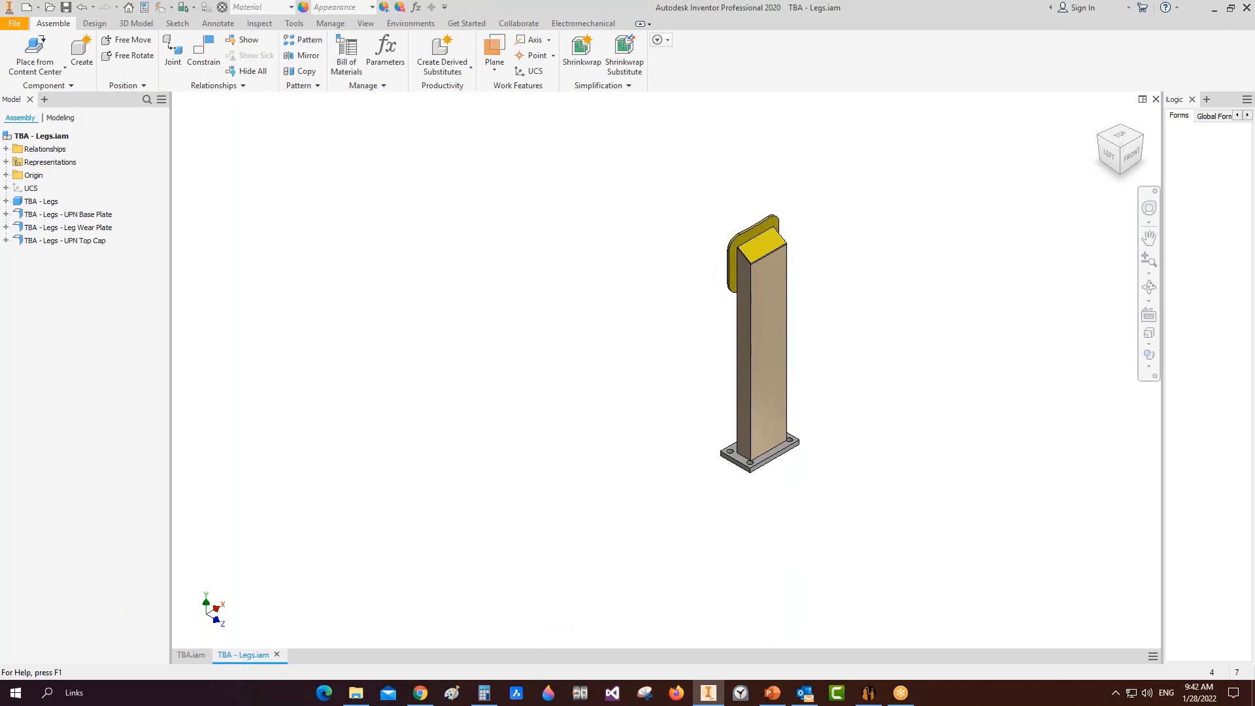
Step: Save TBA - Legs.iam in Inventor, then go back to the equipment generator
key("ctrl+s")
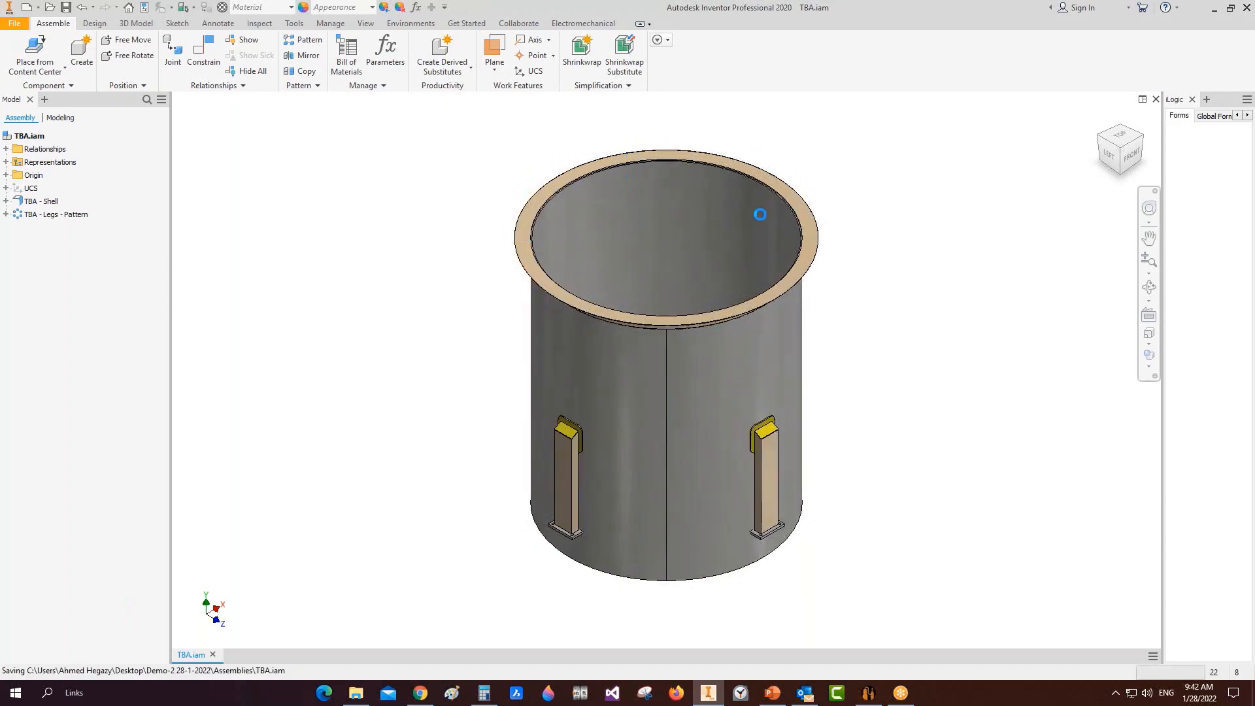
left_click(874, 698)
Step: Add a new head element named FH to the TBA equipment
left_click(49, 143)
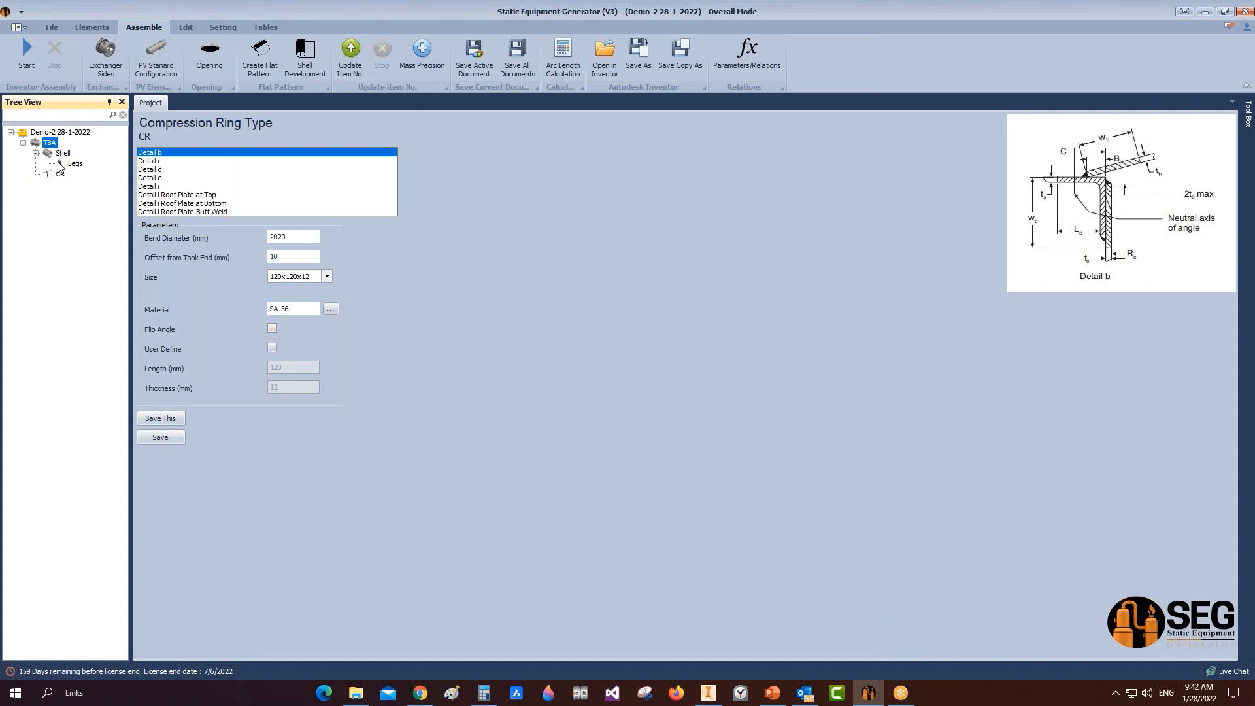
left_click(101, 27)
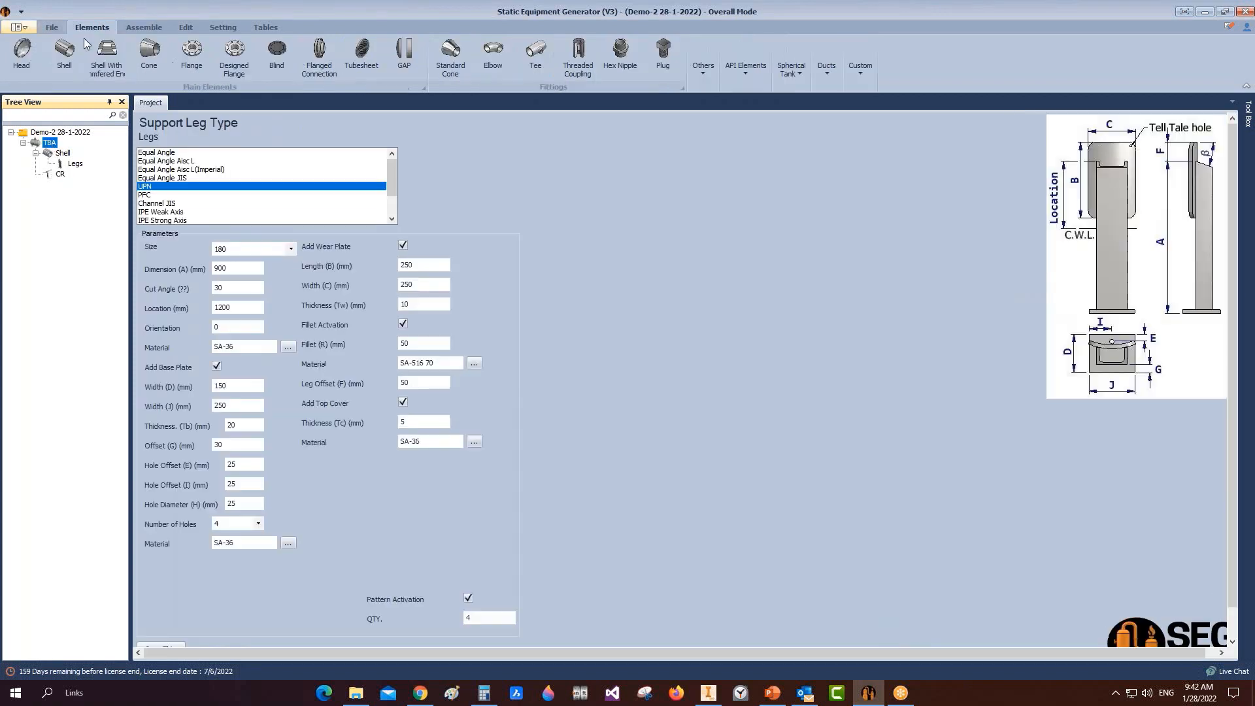
left_click(22, 51)
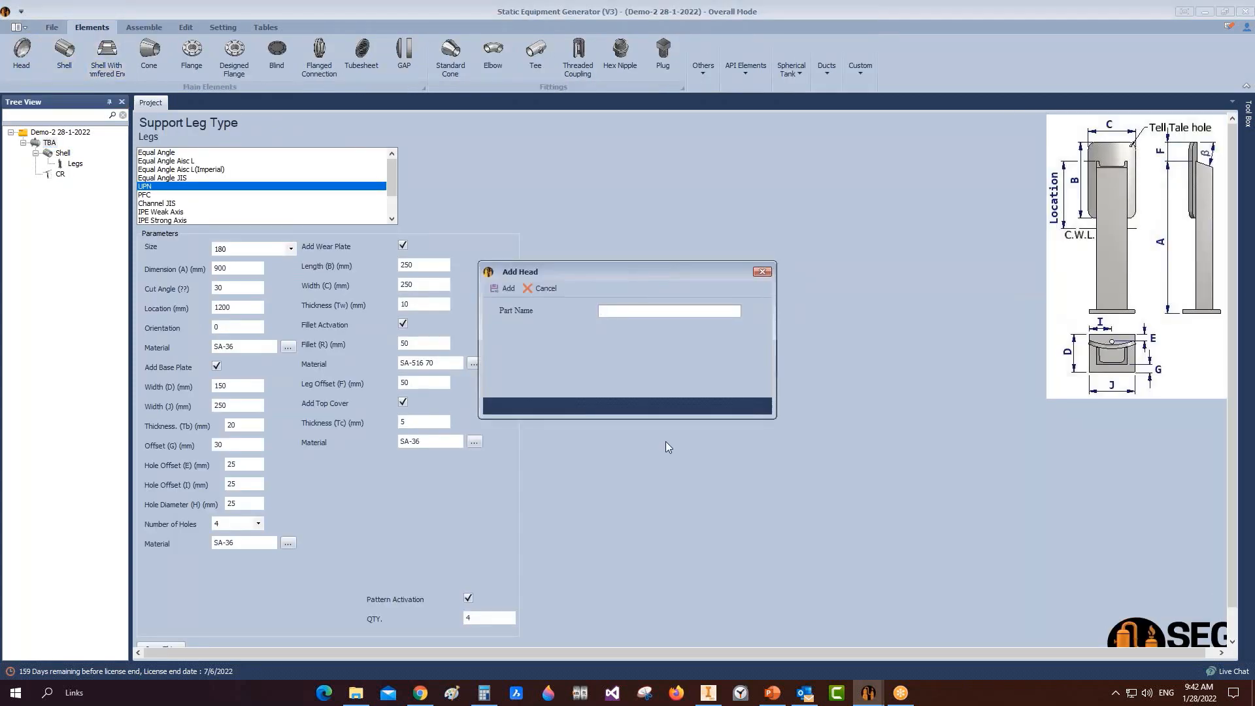
type("FH")
left_click(499, 287)
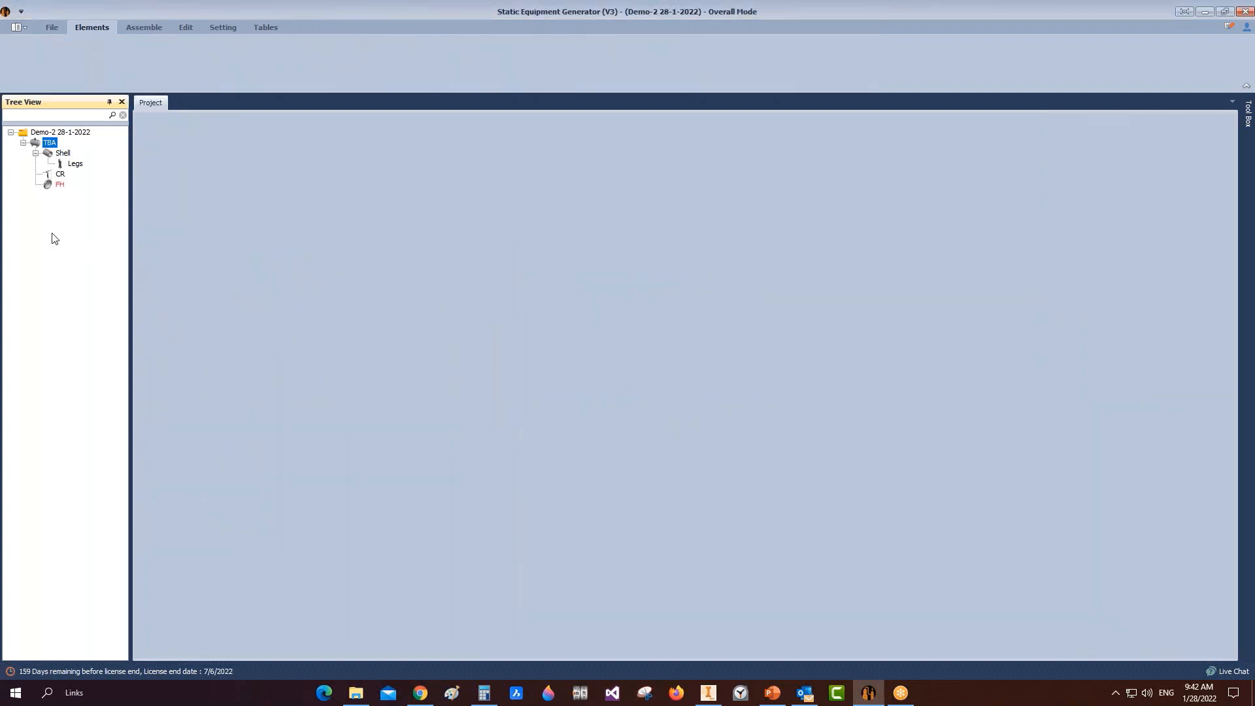
Step: Make FH a circular flat end, set its inner diameter and 20 mm thickness, and save
left_click(51, 186)
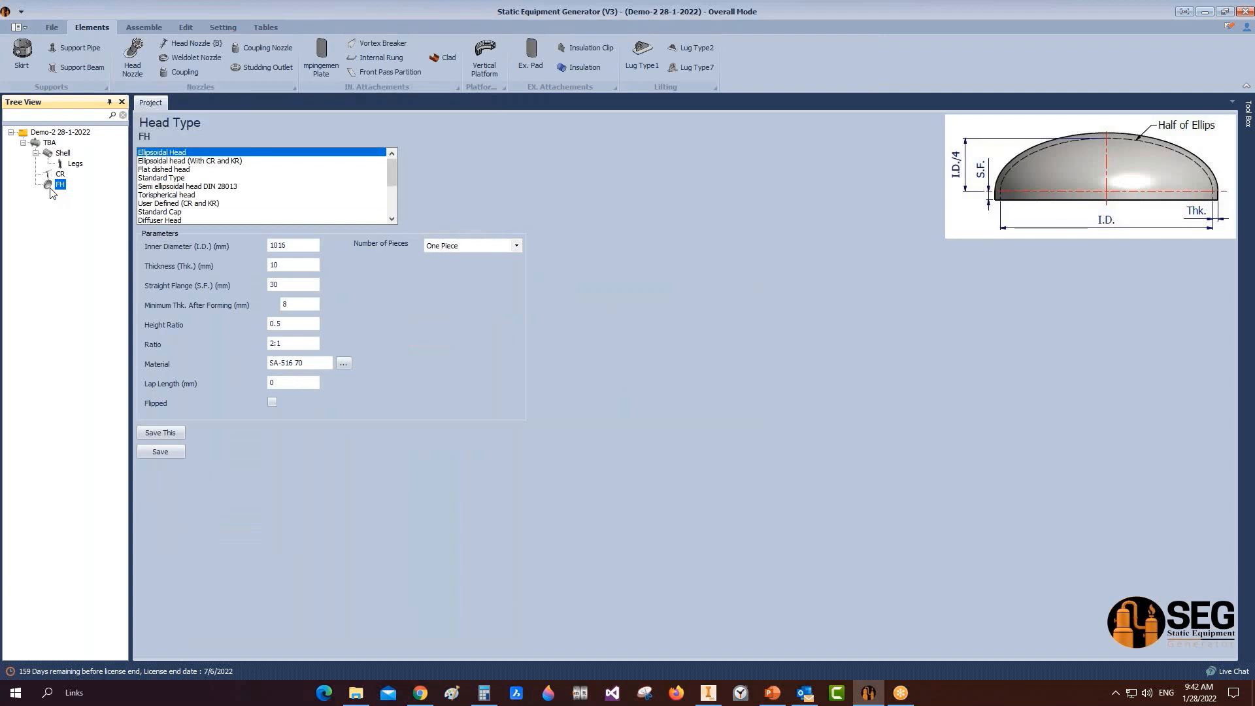
scroll(210, 196, "down", 3)
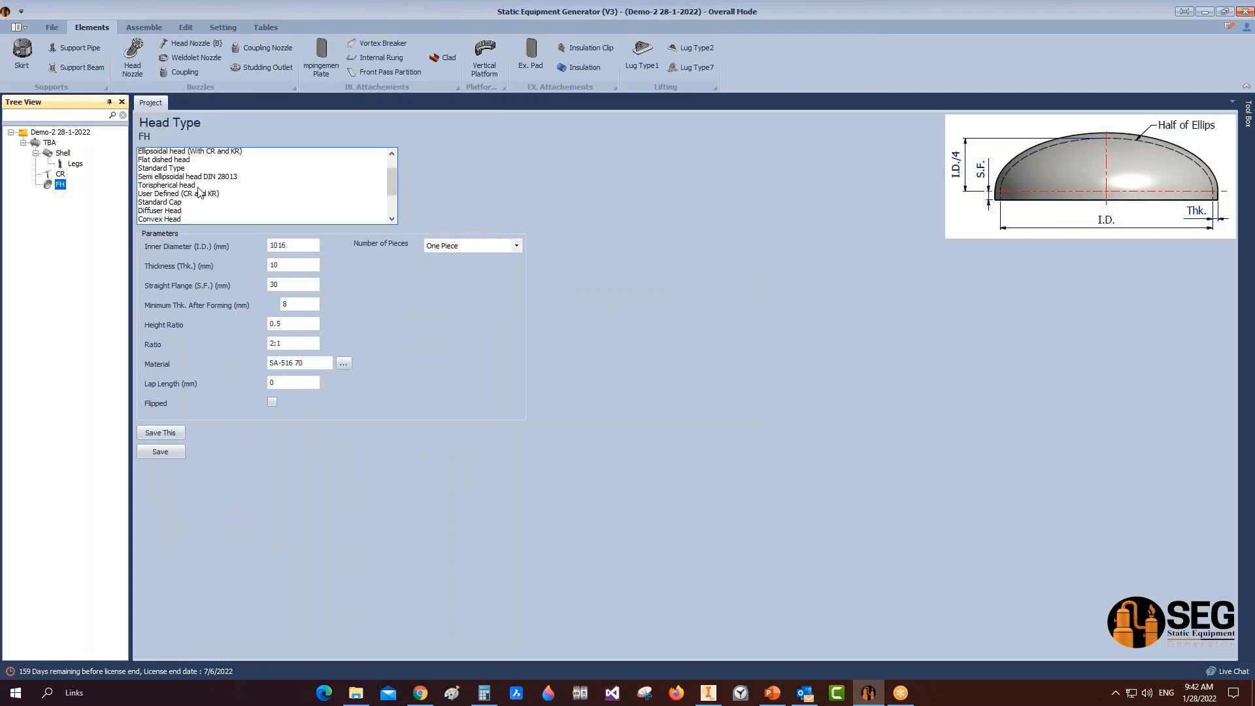
left_click(174, 213)
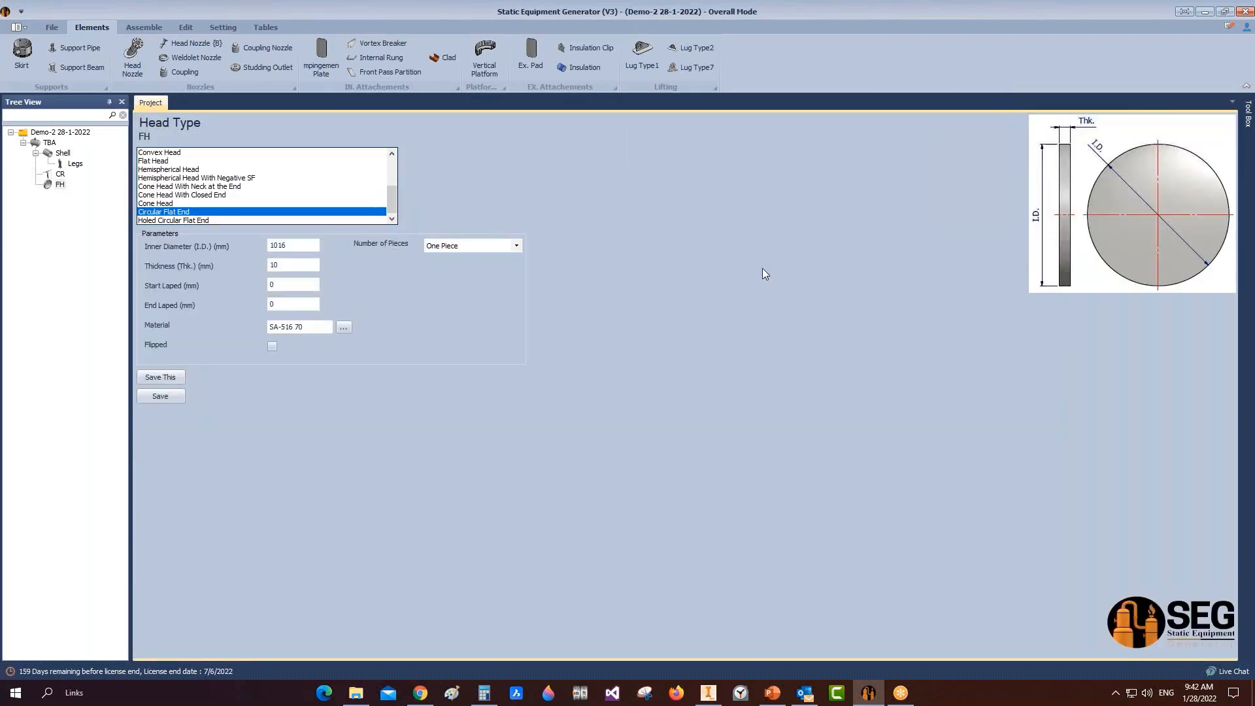
left_click_drag(295, 248, 198, 245)
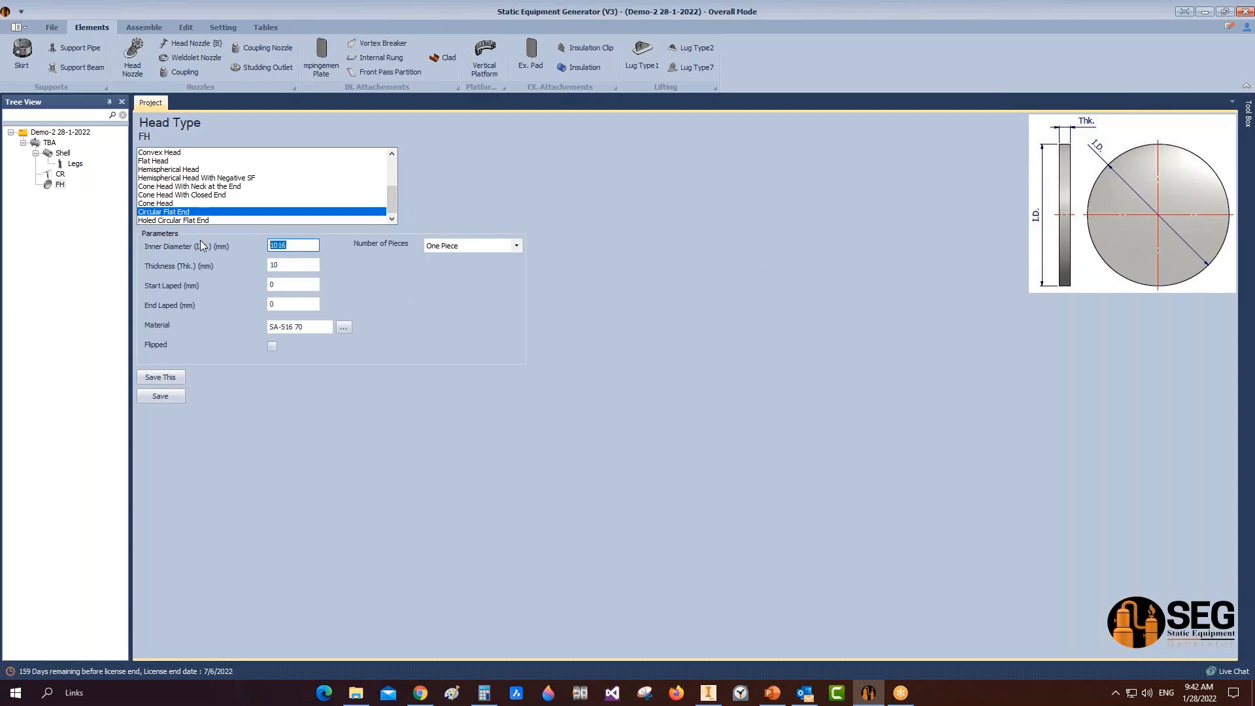
type("2100")
key("Tab")
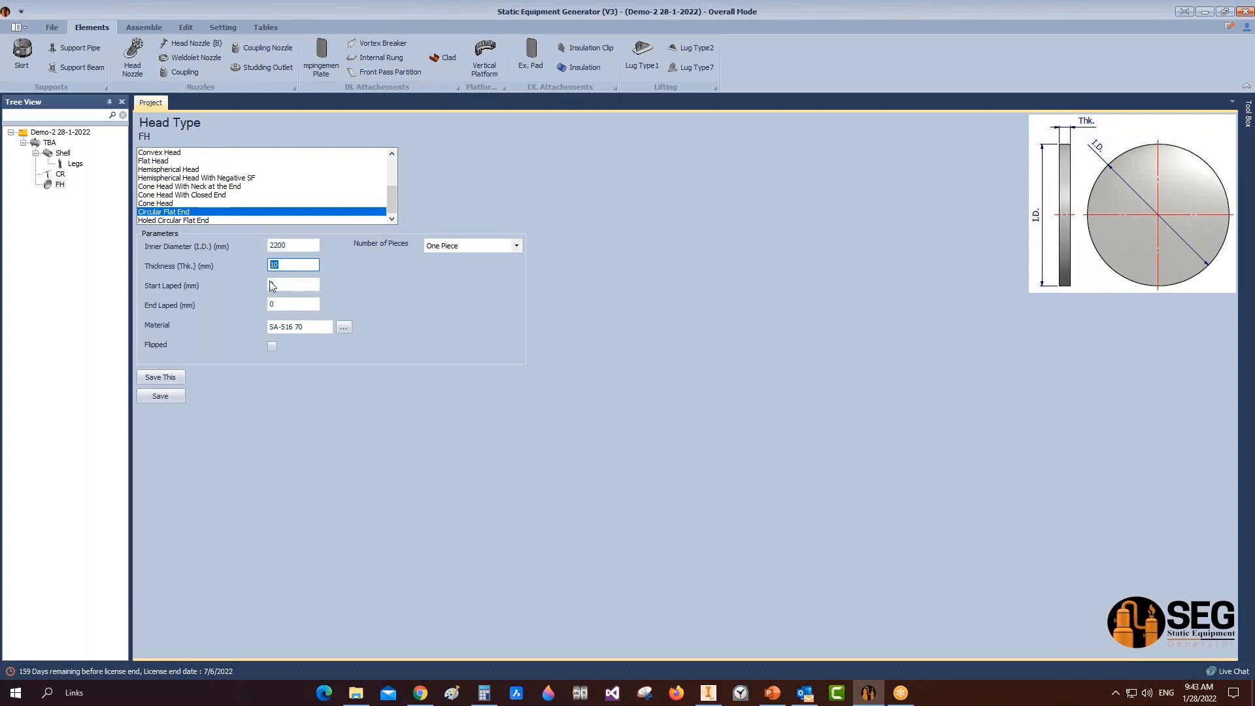
type("20")
left_click(170, 397)
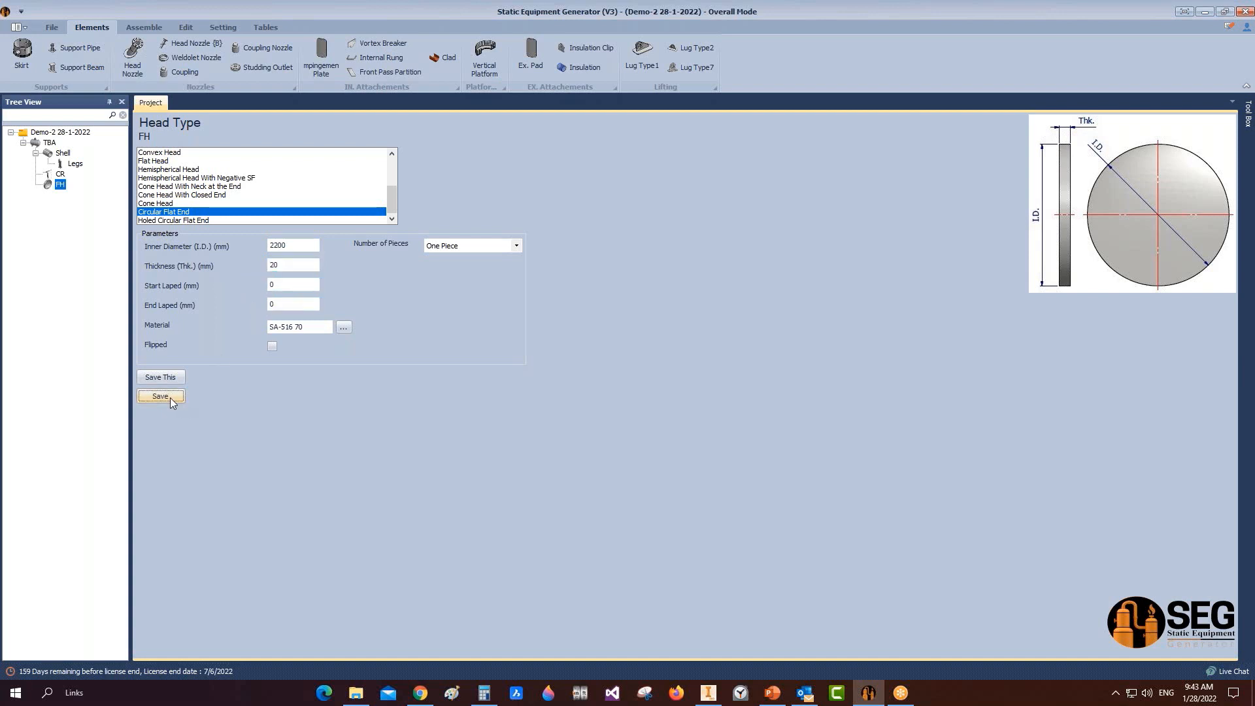
left_click(143, 27)
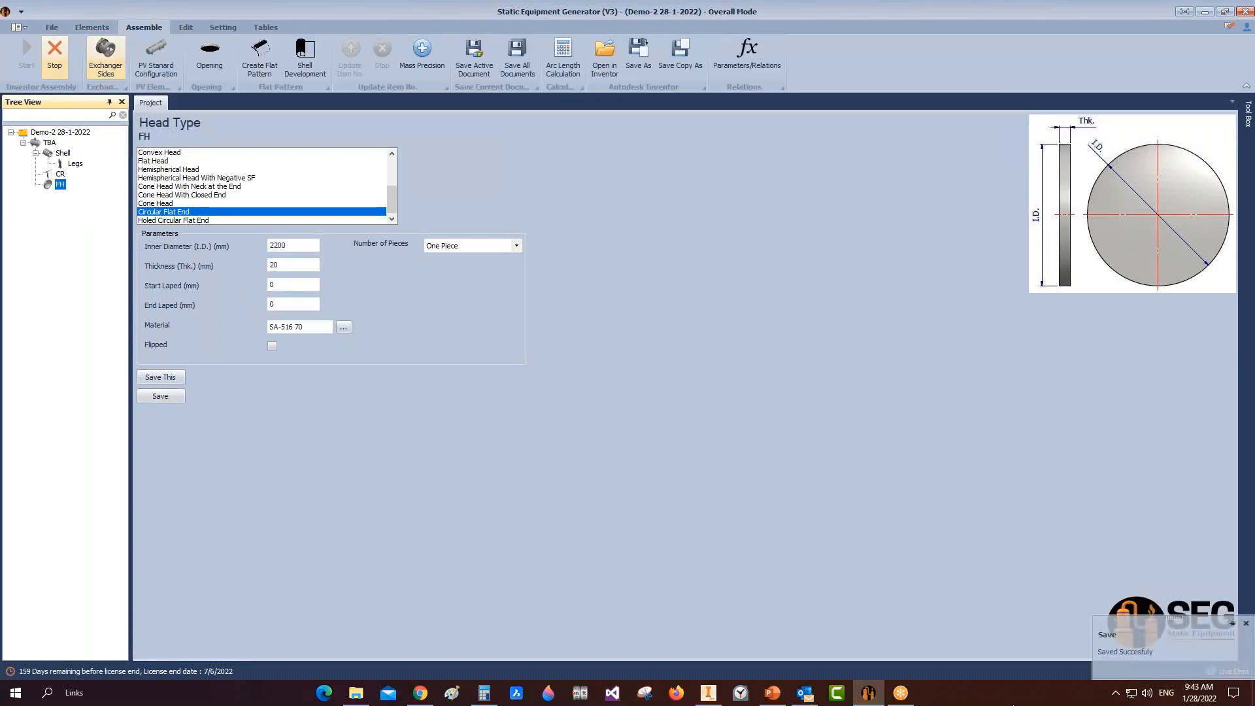
Step: Cut the Inventor vessel with a half section view on the YZ Plane
left_click(713, 695)
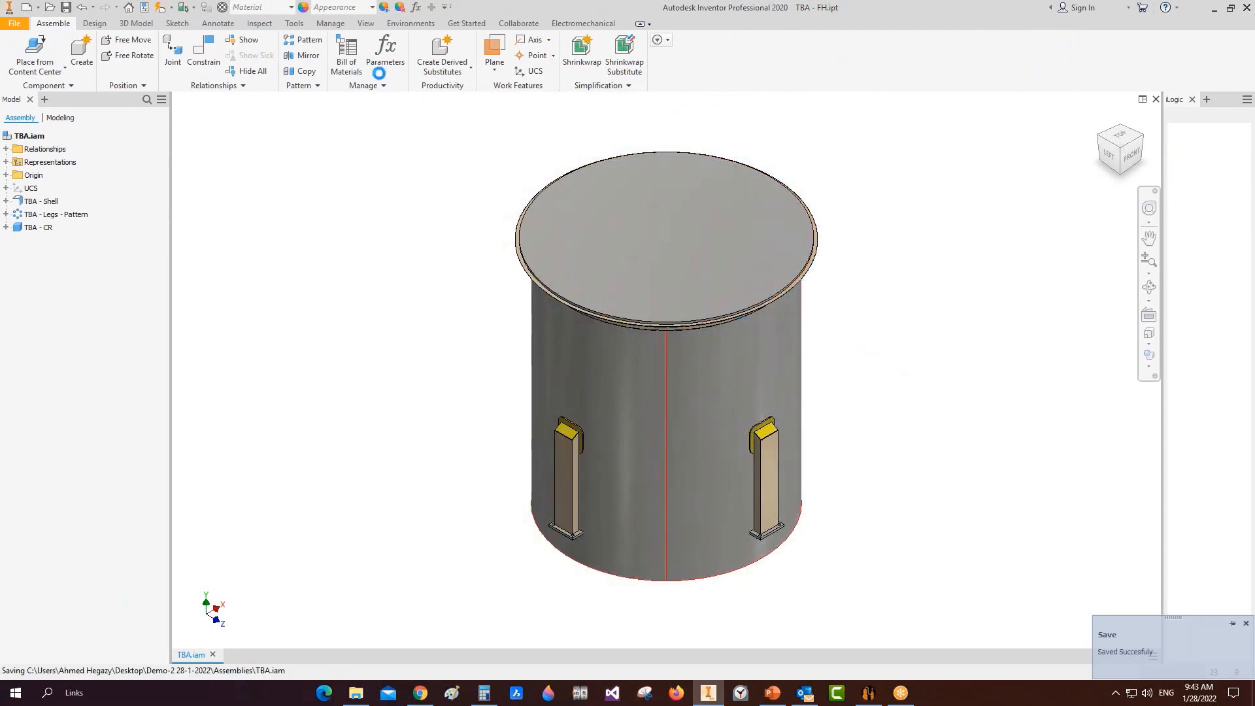
left_click(411, 23)
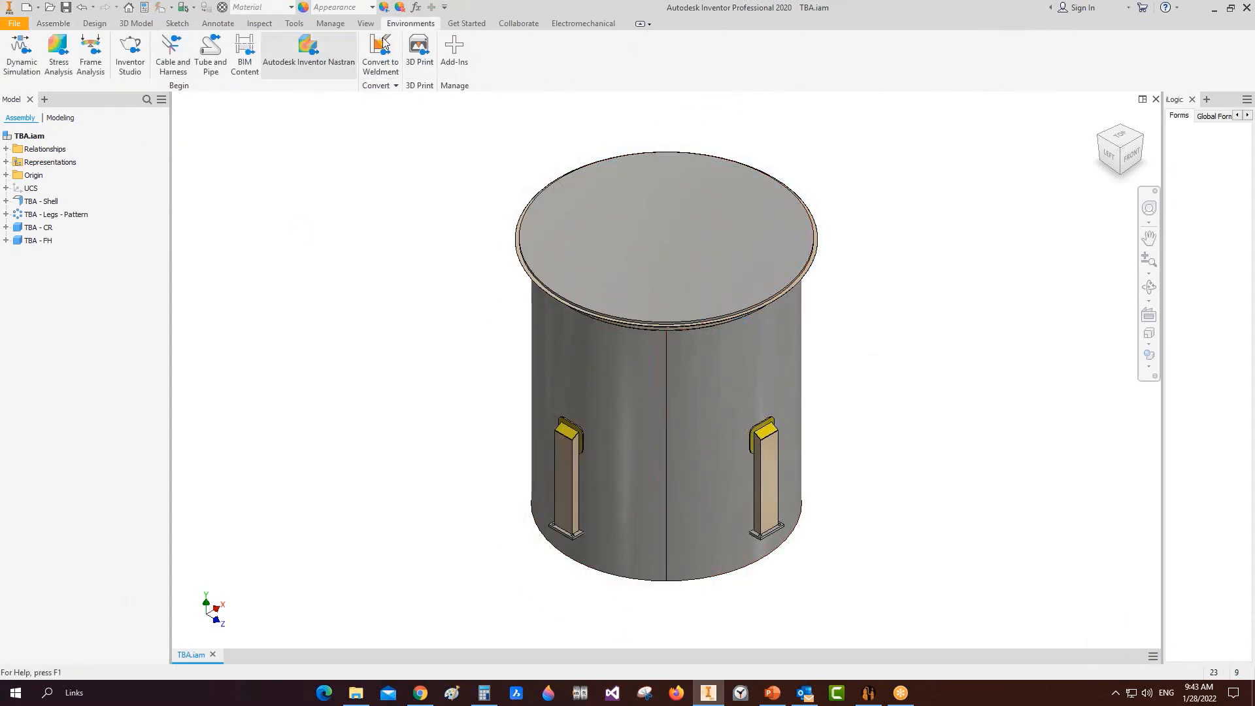
left_click(366, 23)
left_click(214, 55)
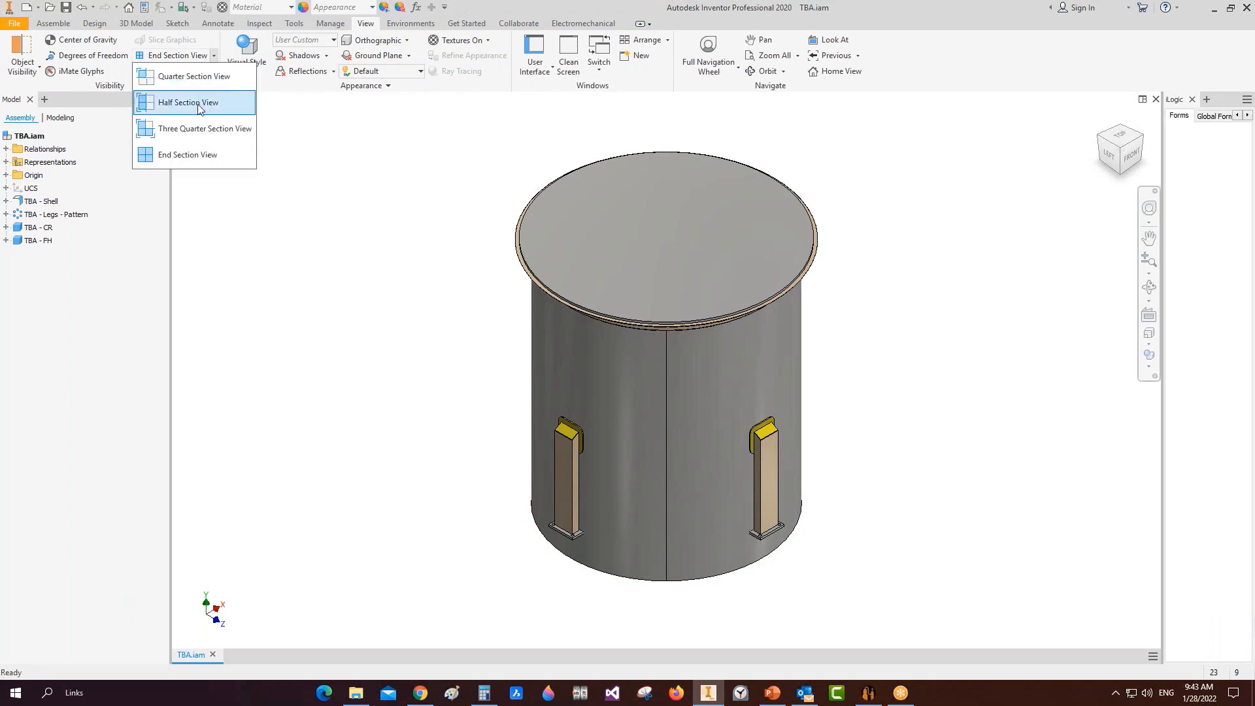
left_click(183, 101)
left_click(6, 175)
left_click(40, 188)
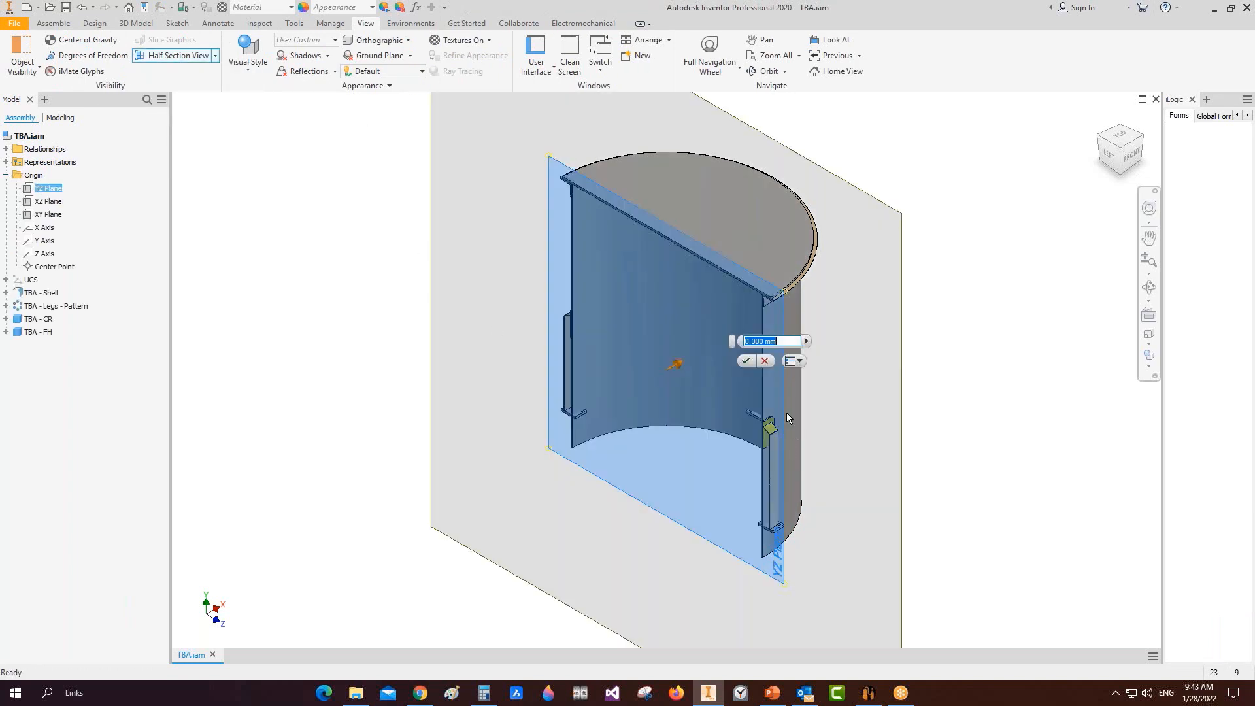
Step: Orbit and zoom in on the sectioned cover flange, then return to the equipment generator
left_click(752, 364)
left_click(1149, 288)
left_click_drag(605, 396, 671, 334)
scroll(824, 242, "up", 4)
scroll(830, 239, "up", 4)
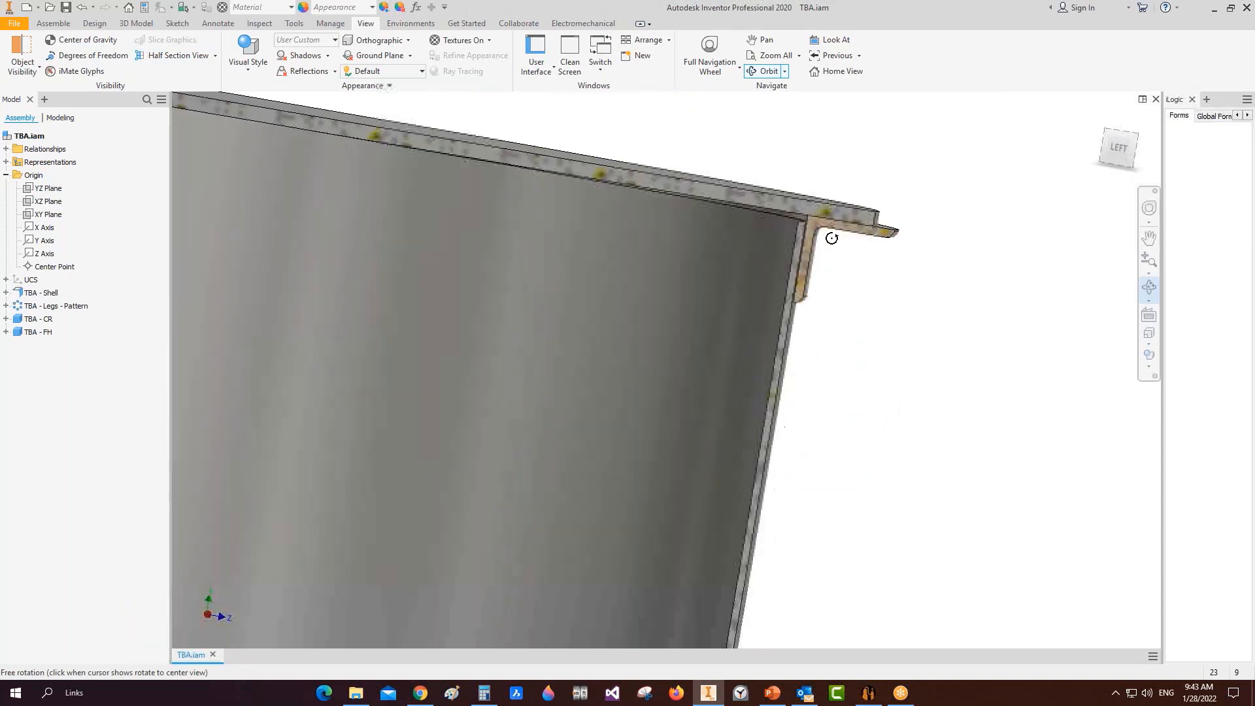
right_click(811, 241)
left_click(835, 248)
right_click(845, 457)
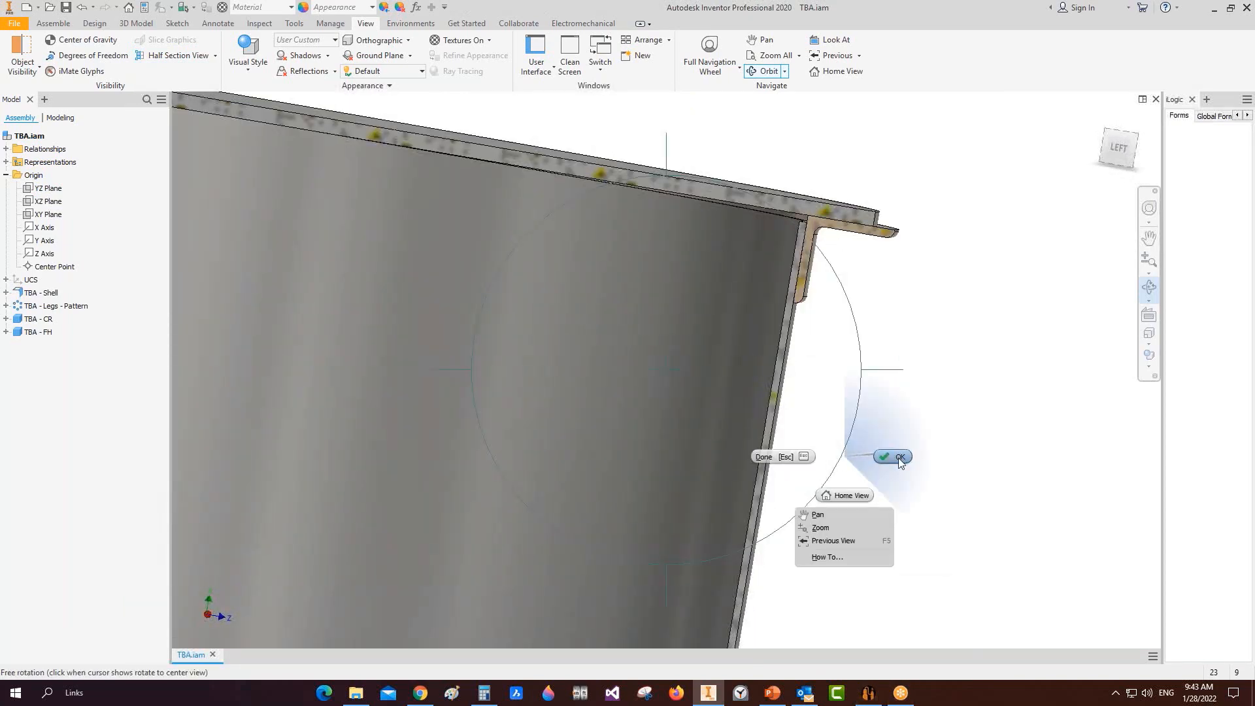
left_click(868, 693)
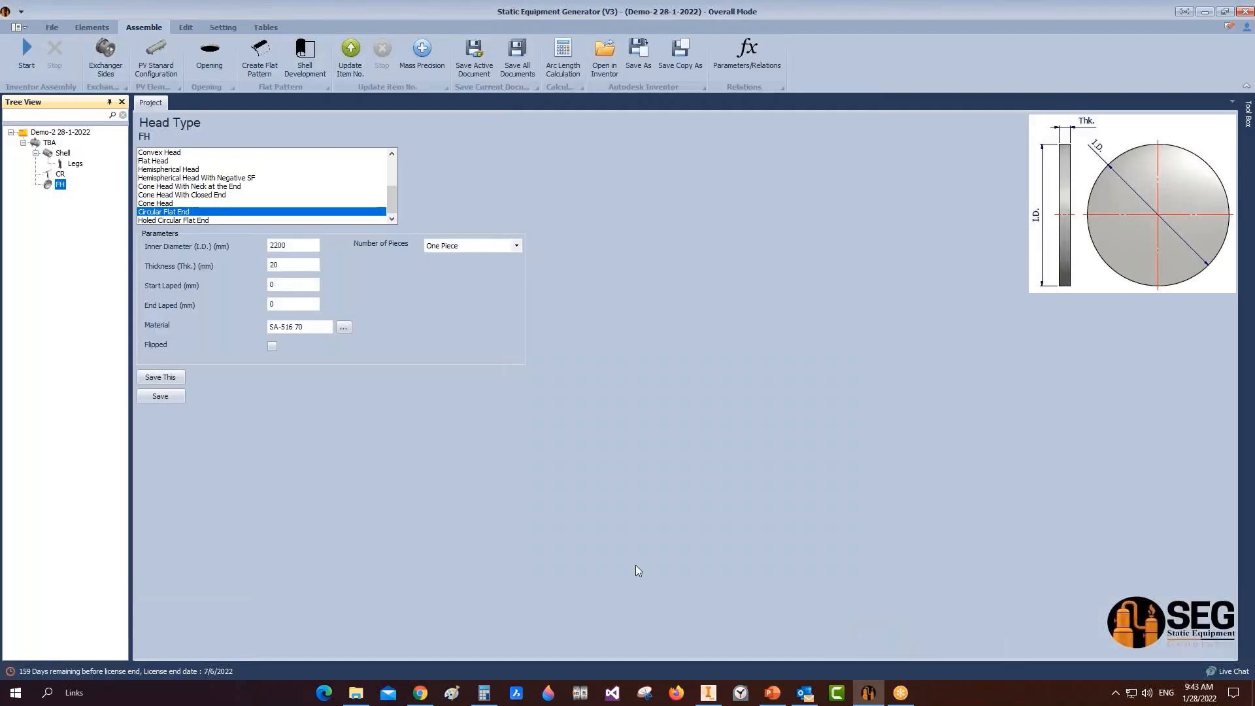
Step: Attach a cross support beam named Beam-1 to the shell
left_click(62, 153)
left_click(92, 27)
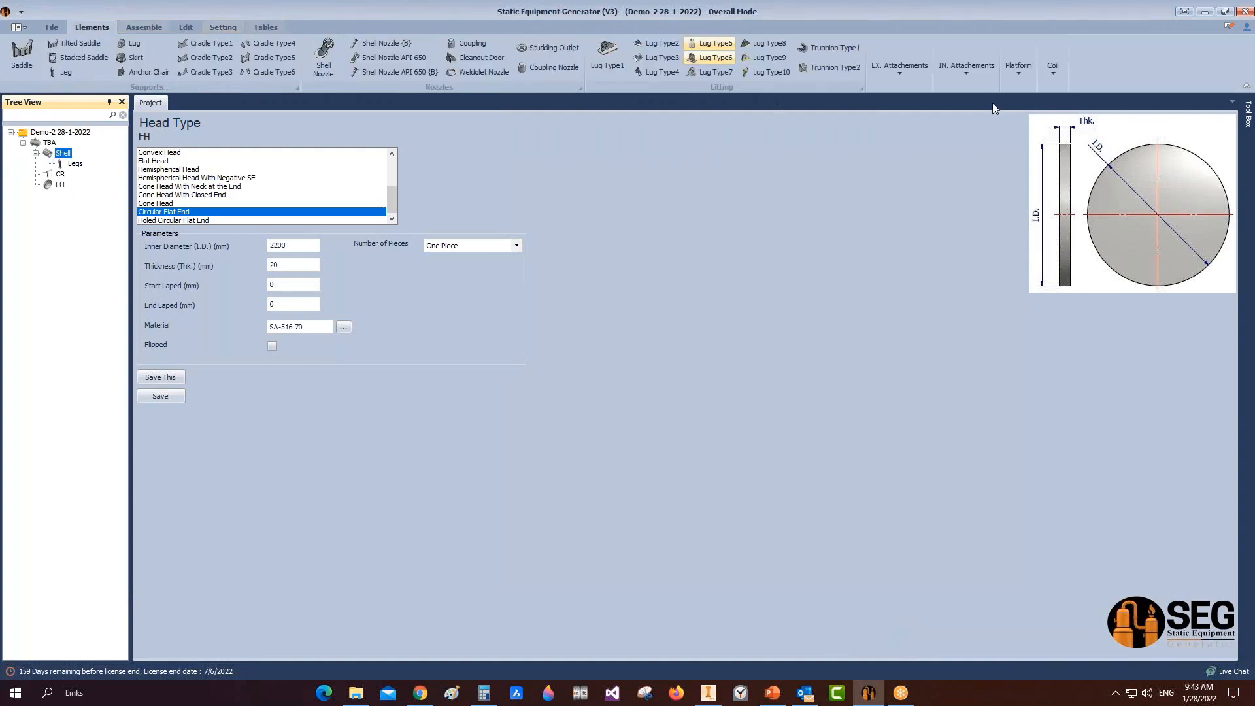
left_click(970, 70)
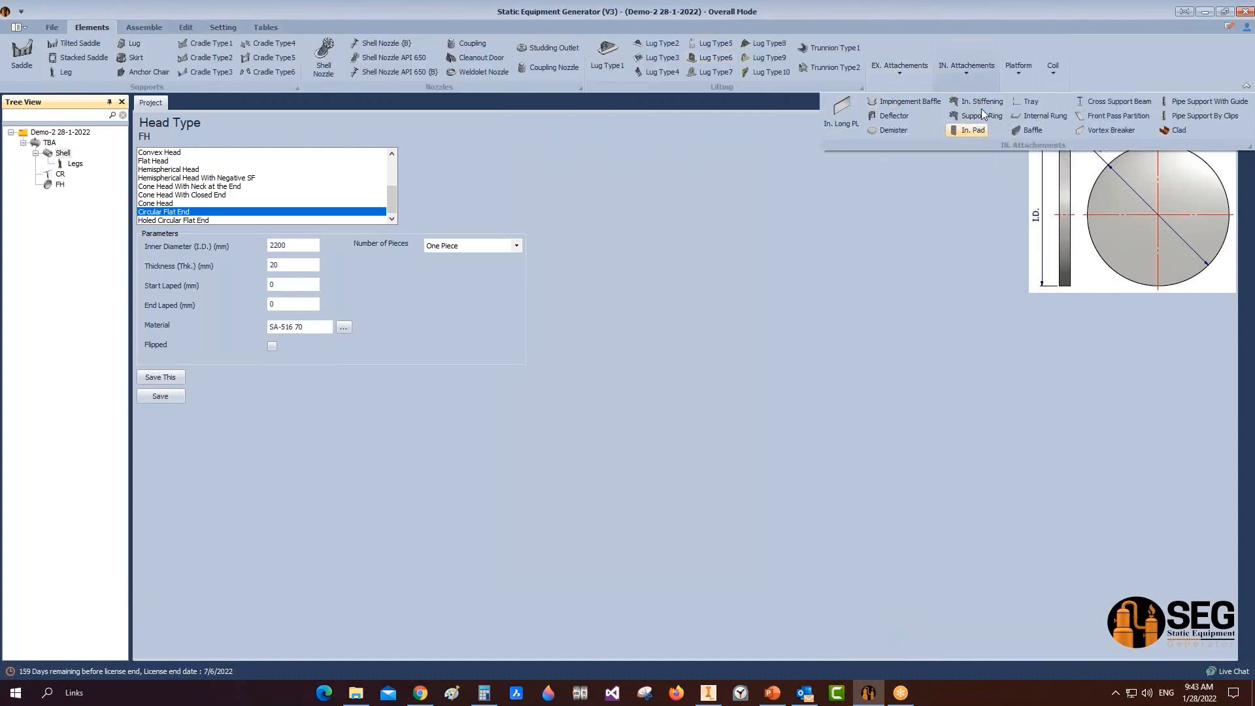
left_click(1109, 102)
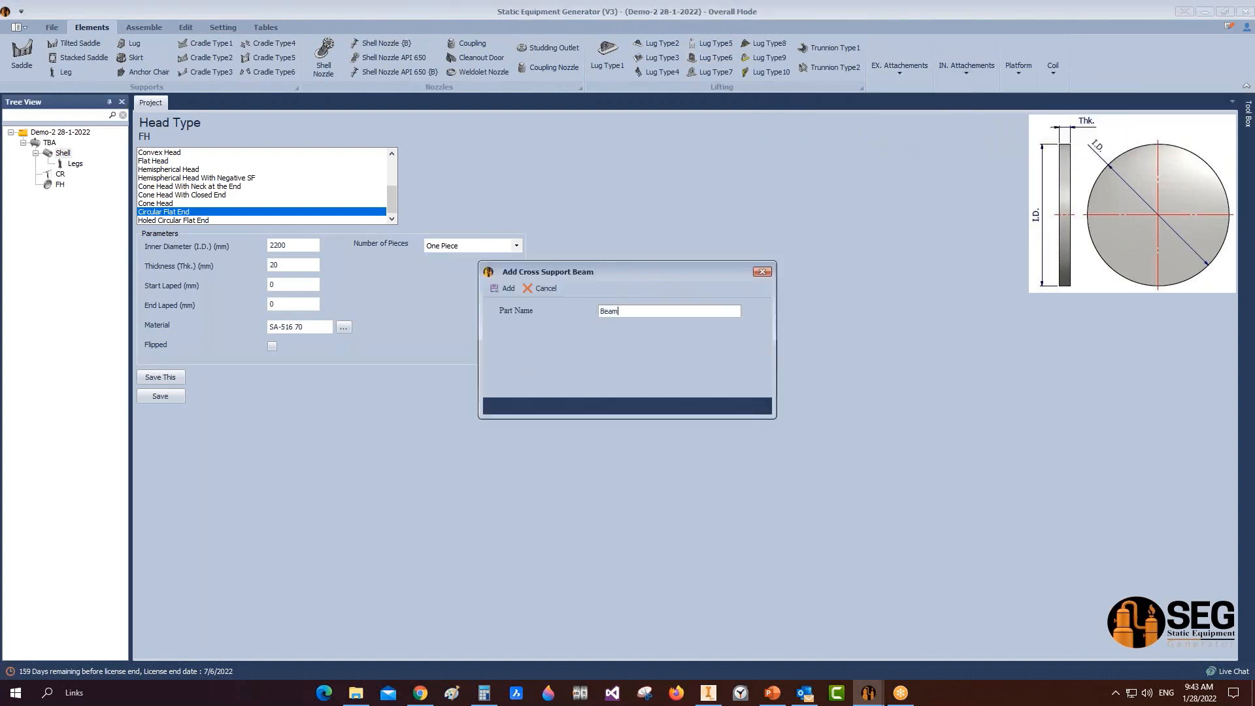
left_click(505, 288)
left_click(65, 184)
left_click(72, 175)
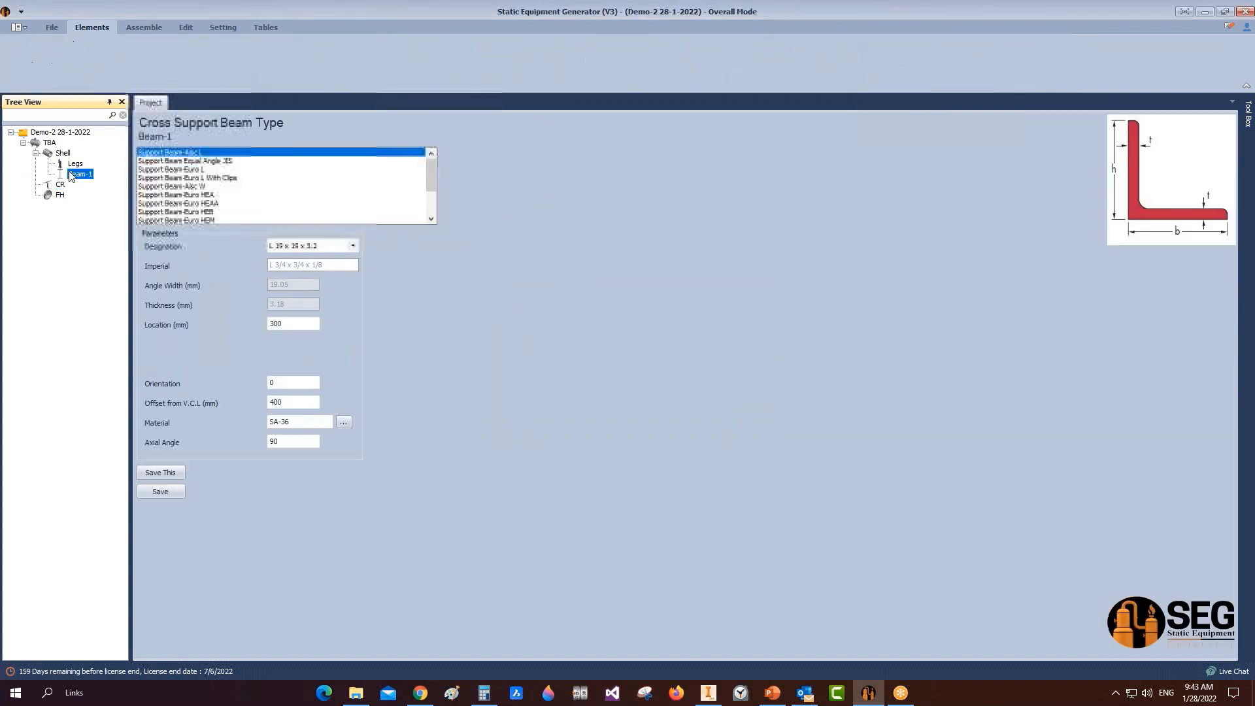
Step: After previewing the Euro types, make Beam-1 a Support Beam-Aisc L, size L 89 x 89 x 12.7
left_click(204, 170)
left_click(207, 179)
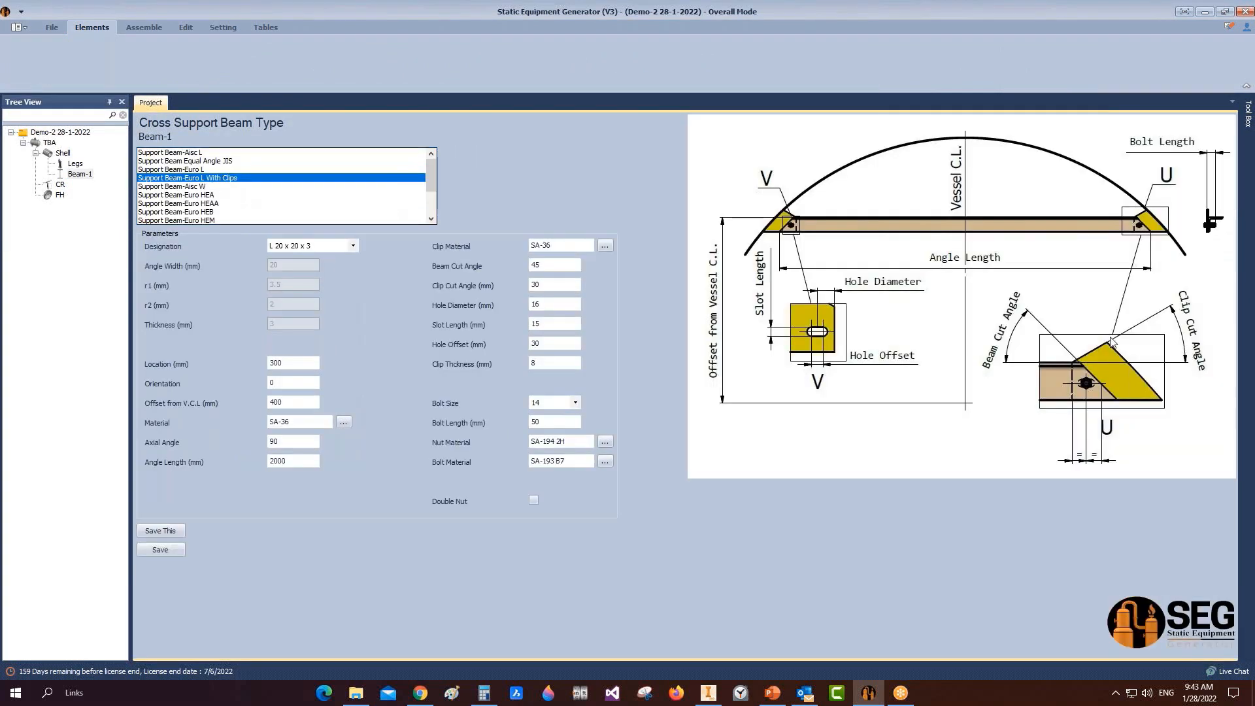
left_click(209, 195)
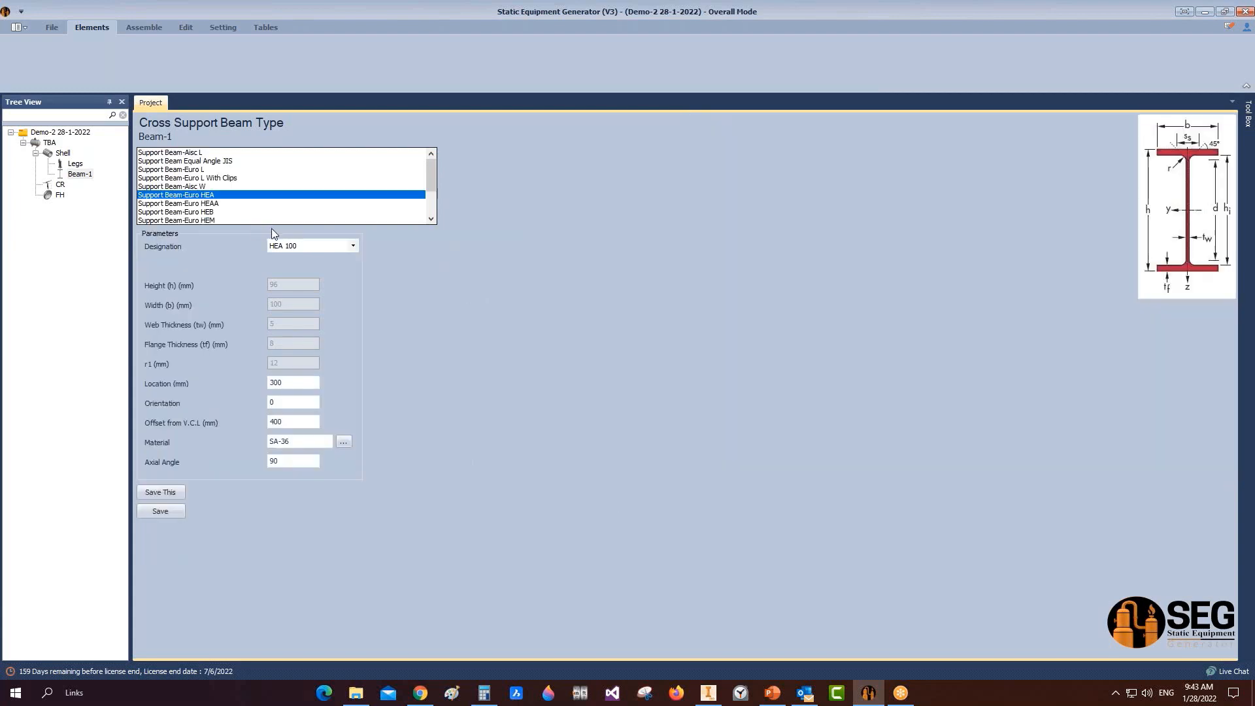
left_click(195, 155)
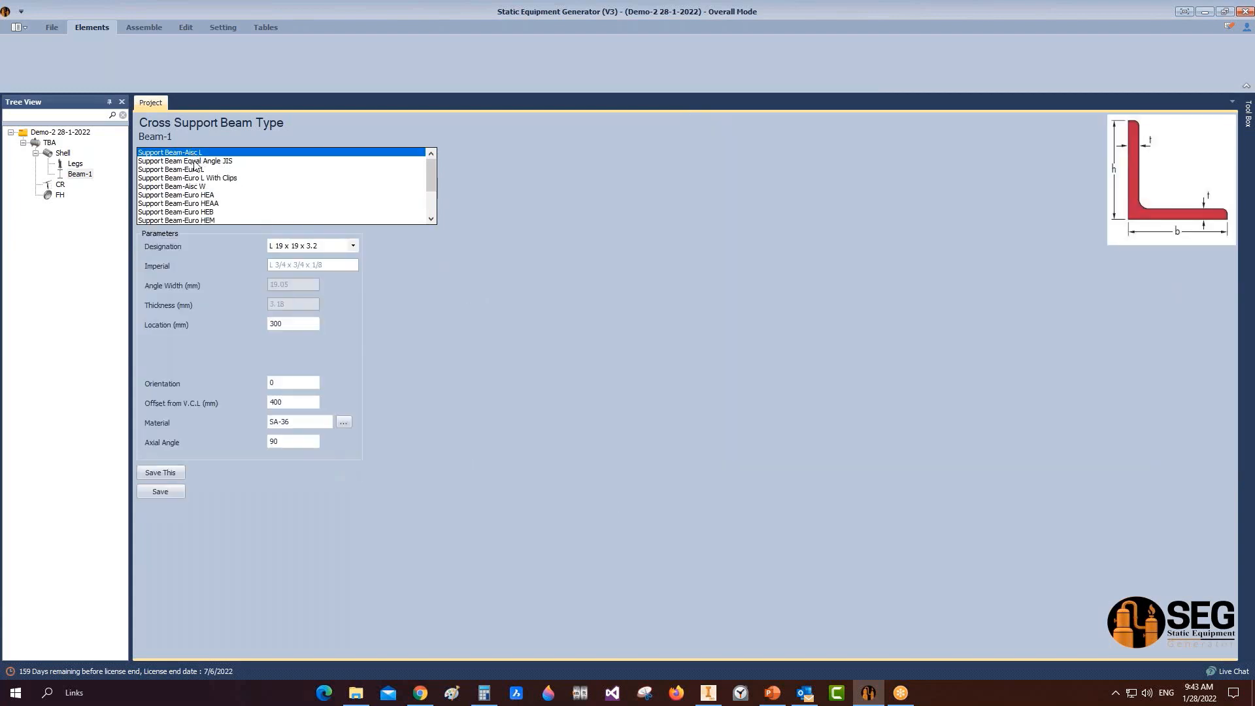
left_click(354, 245)
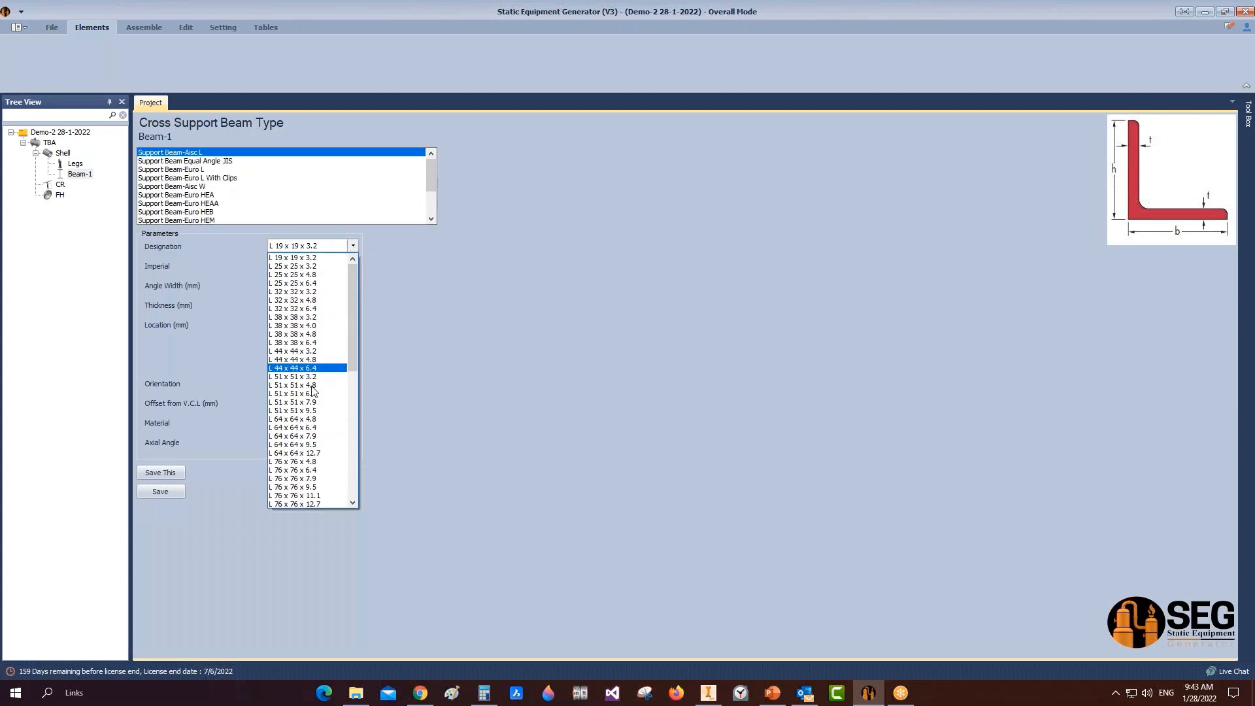
scroll(327, 436, "down", 3)
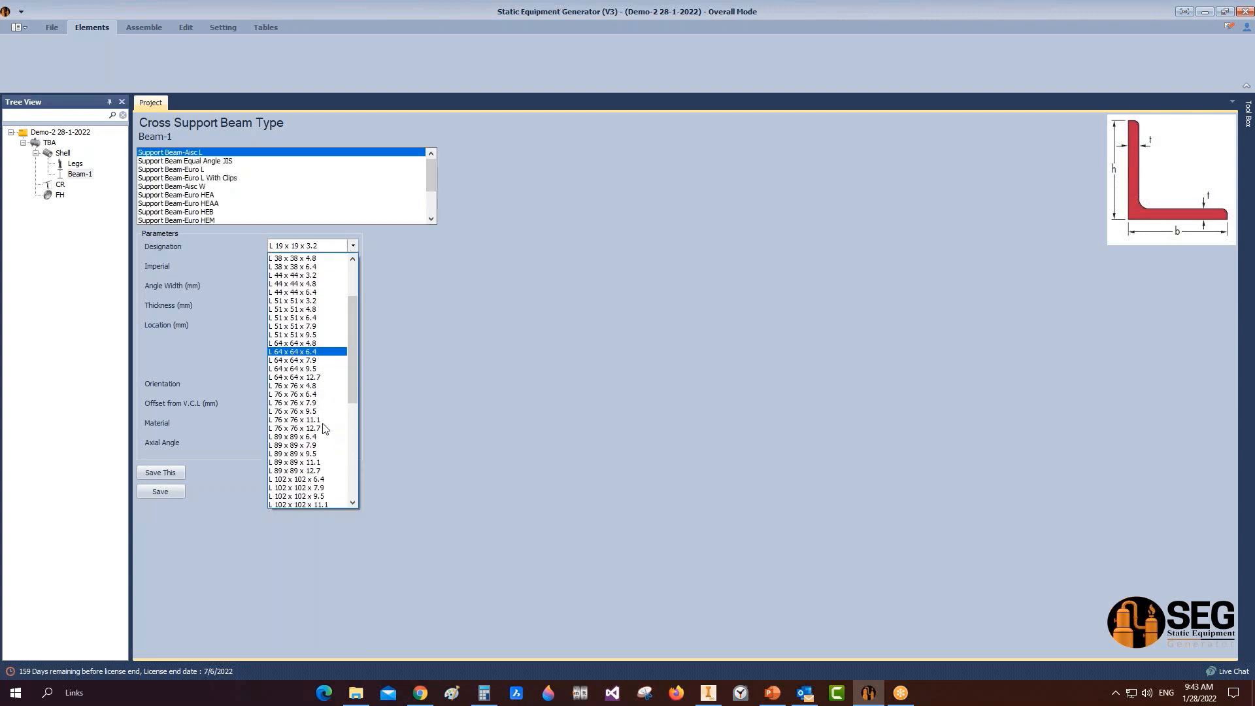
left_click(307, 471)
Step: Place Beam-1 at 2400 mm location, set its offset from the vessel centre line, and save
left_click(298, 325)
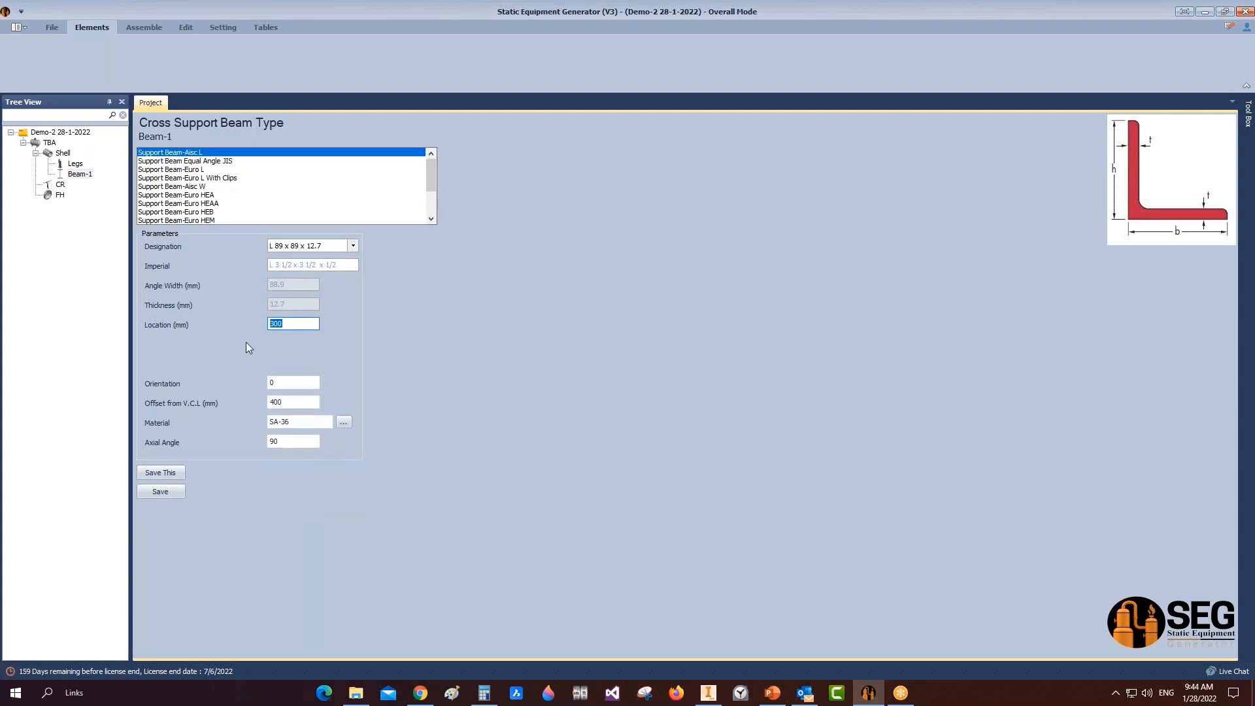
type("2400")
left_click(293, 386)
left_click(270, 404)
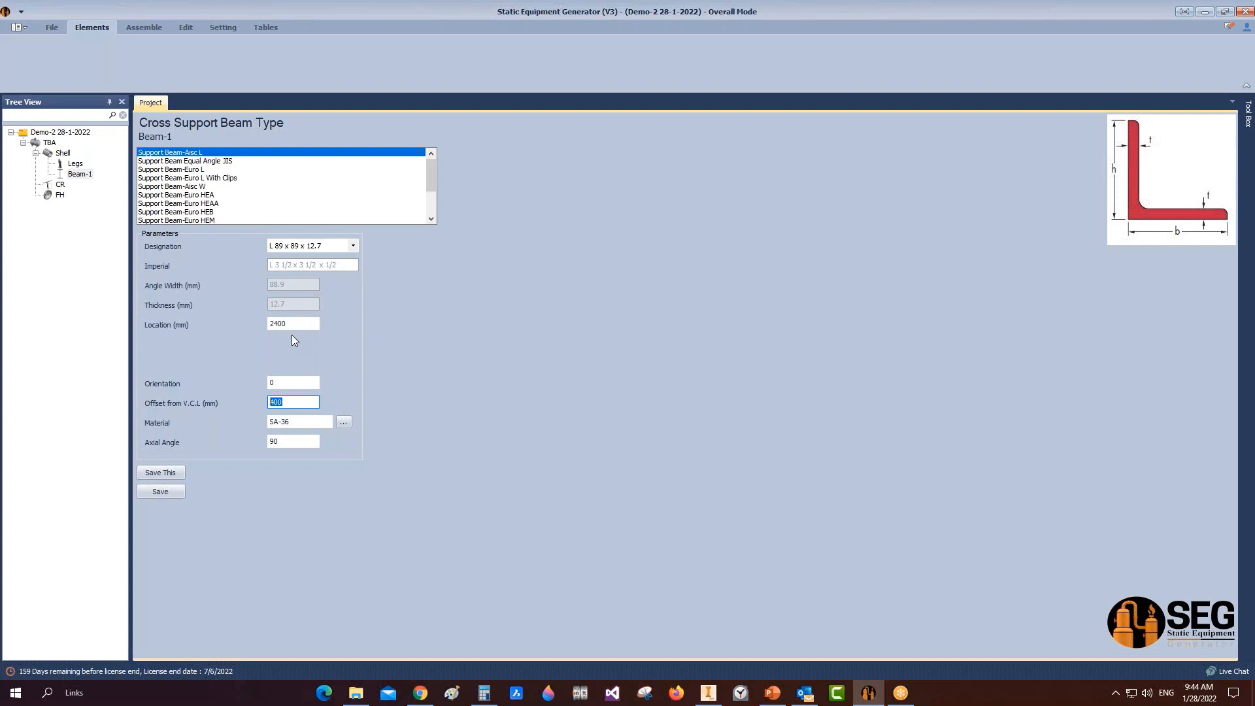
left_click(165, 494)
Step: Regenerate the assembly with Beam-1, zoom in on the angle under the cover, then return to the generator
left_click(137, 28)
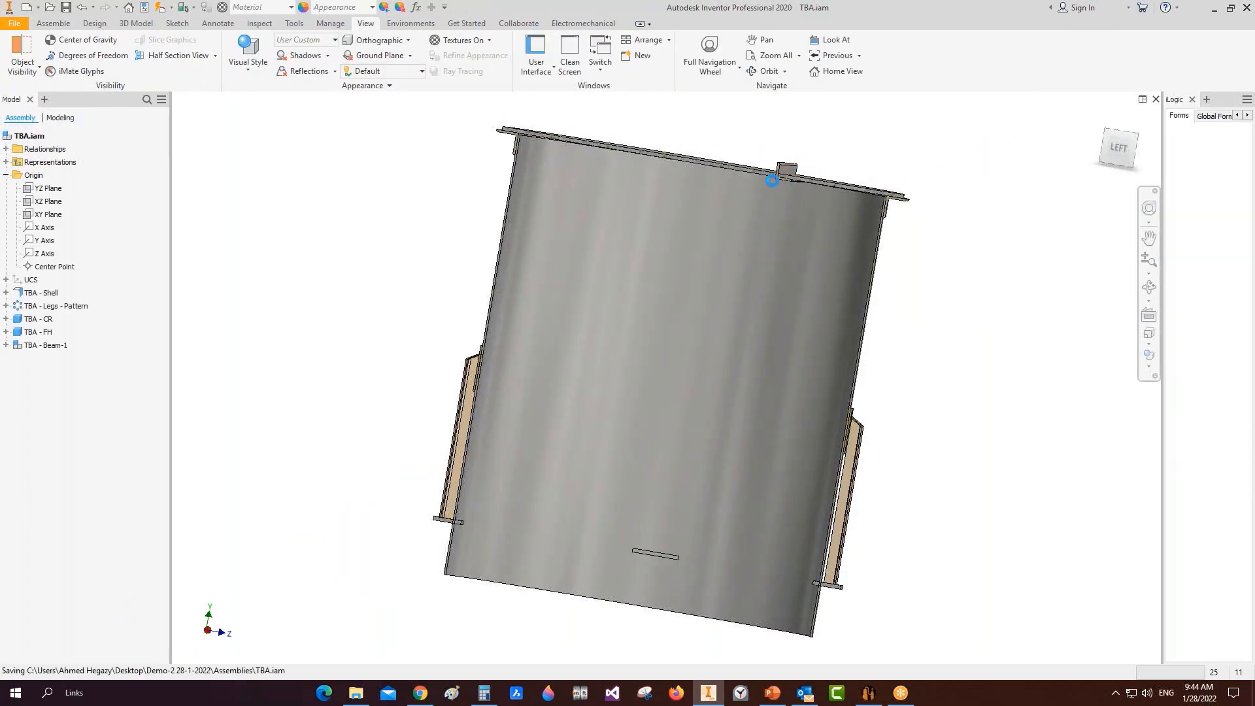
scroll(788, 181, "up", 8)
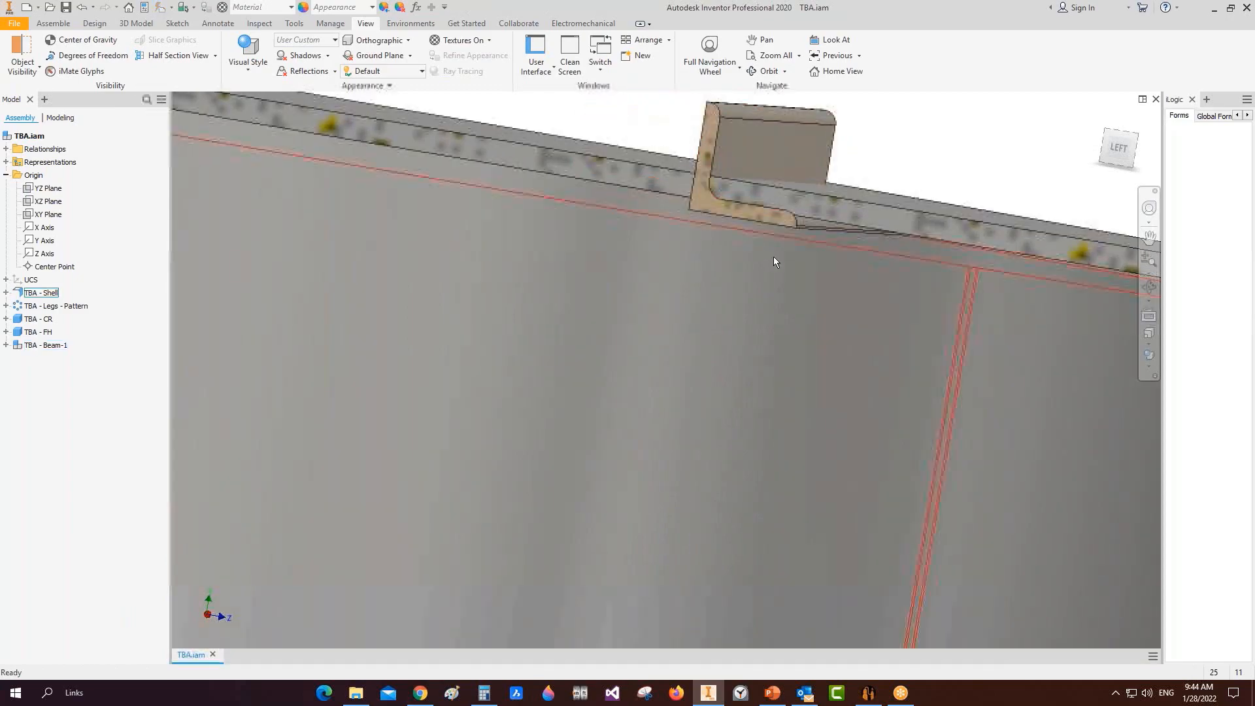
left_click(869, 693)
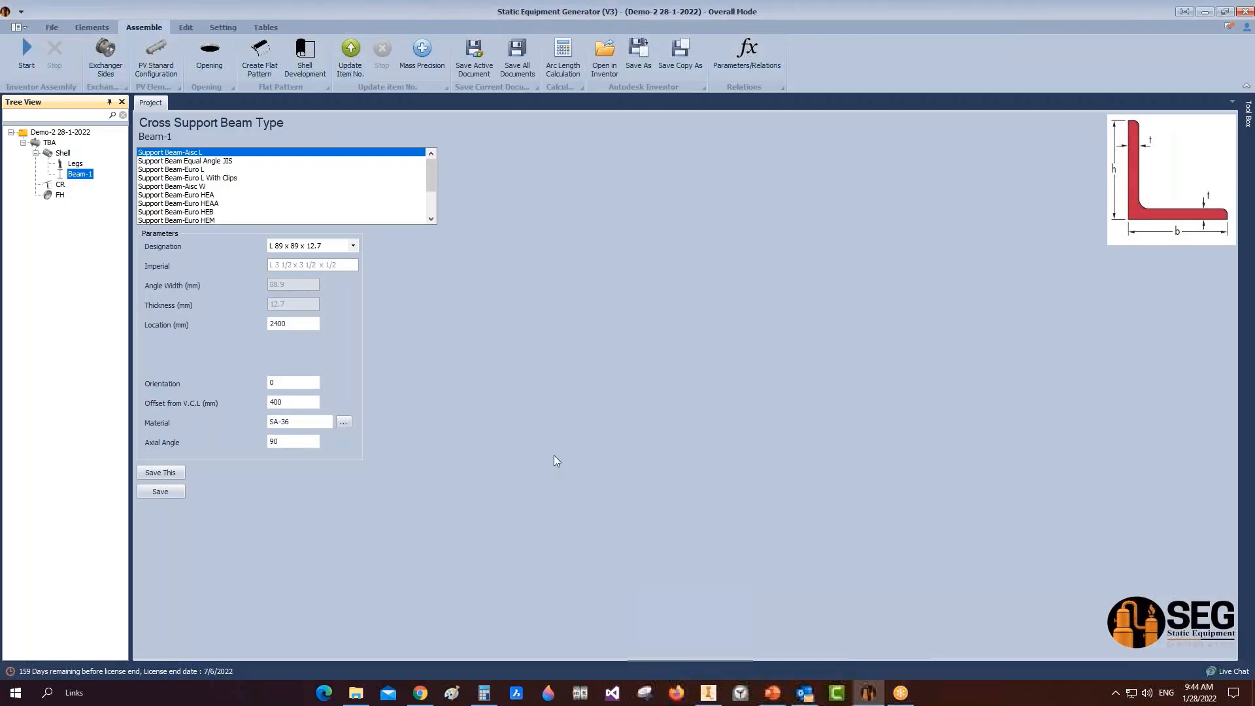
Step: Change Beam-1's axial angle to 270, save, and send the updated beam to Inventor
left_click(280, 443)
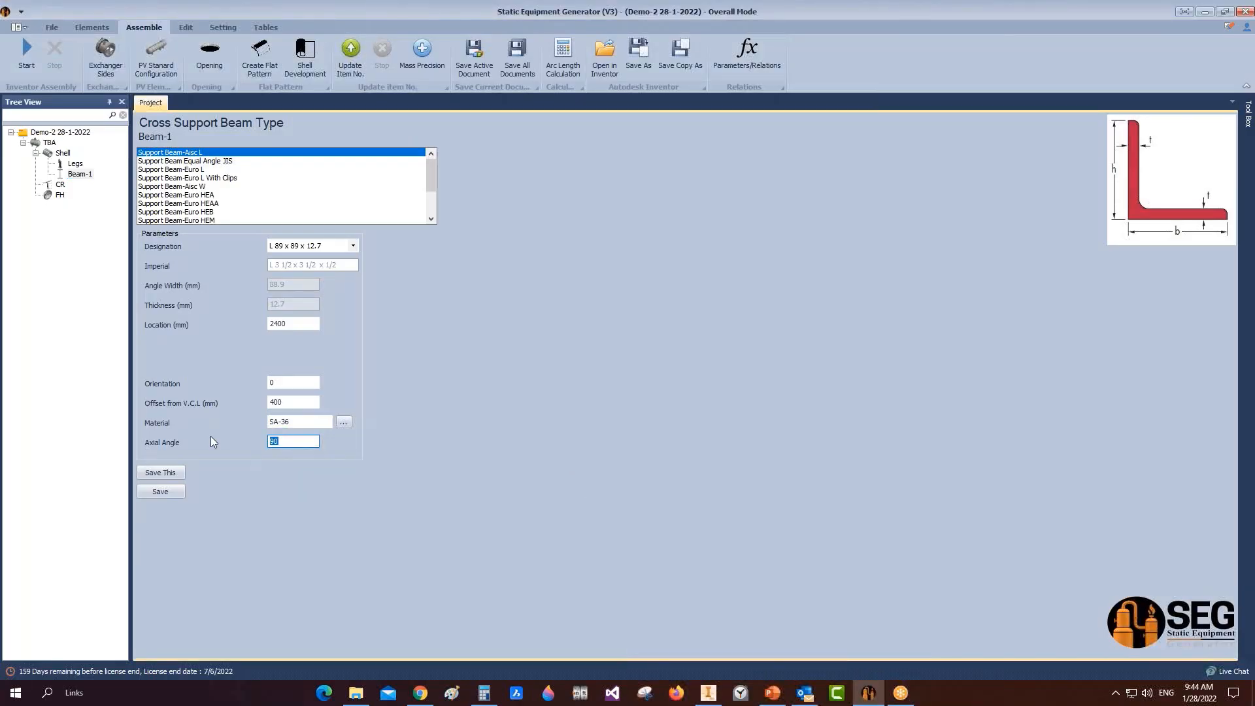
type("0")
type("27")
left_click(168, 492)
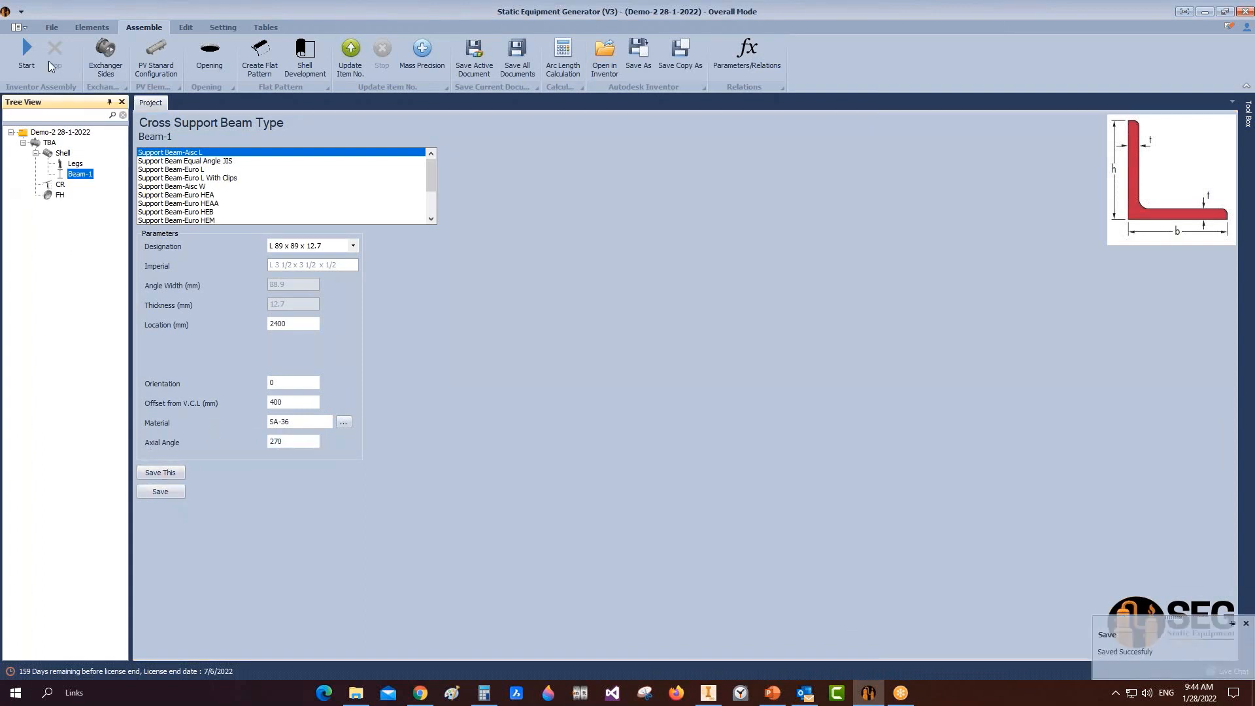
left_click(27, 52)
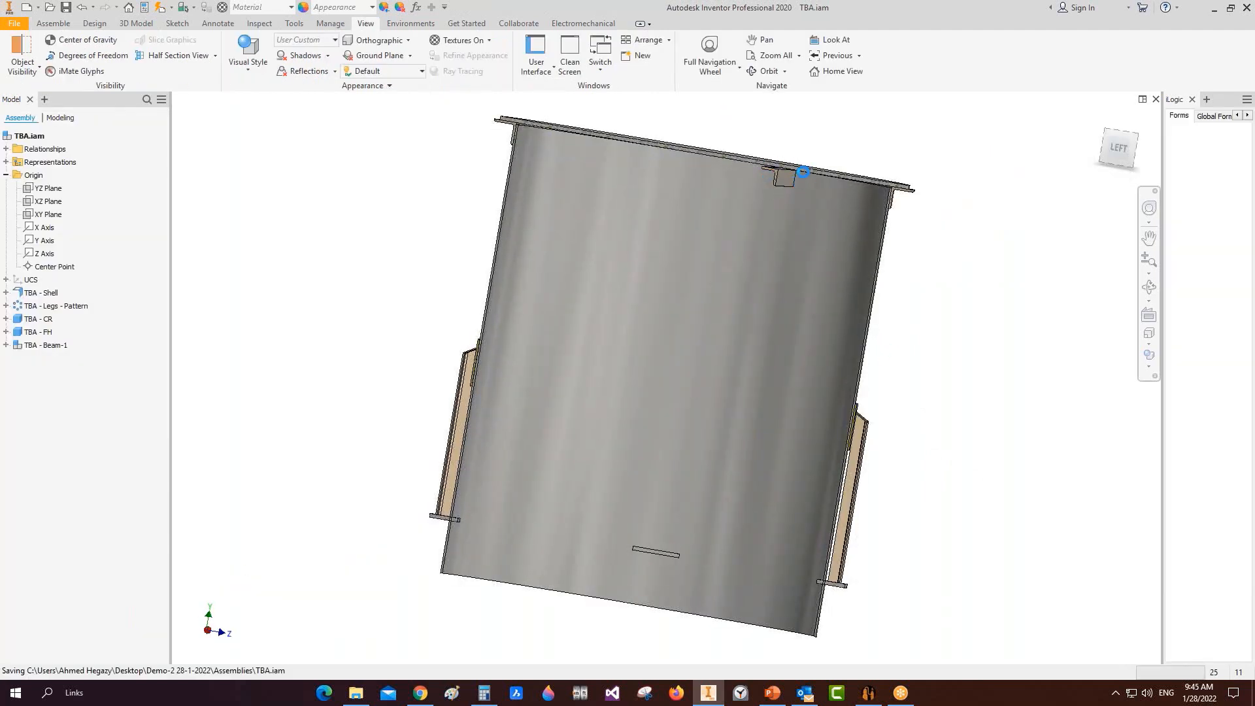
Step: Face the model from the left and orbit it until the cut edge looks flat
left_click(1120, 148)
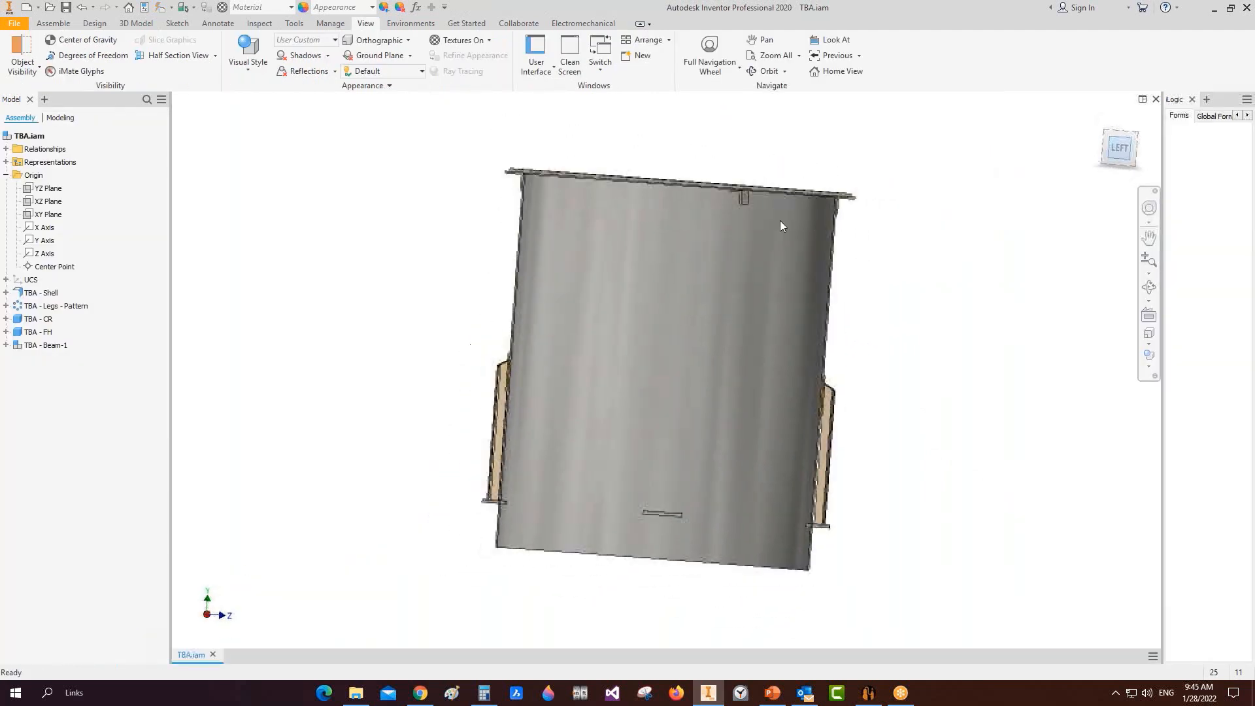
scroll(724, 204, "up", 5)
scroll(700, 229, "up", 3)
scroll(654, 251, "down", 2)
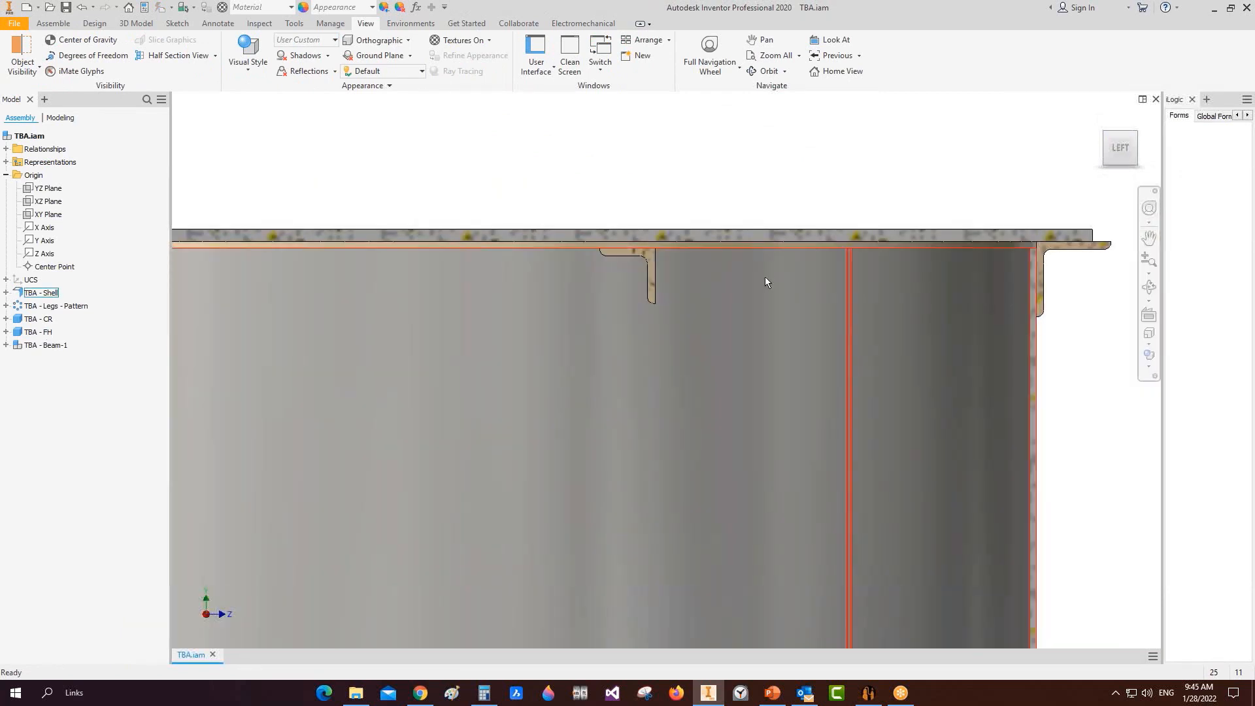
left_click(1149, 287)
left_click_drag(719, 314, 681, 358)
scroll(923, 282, "up", 3)
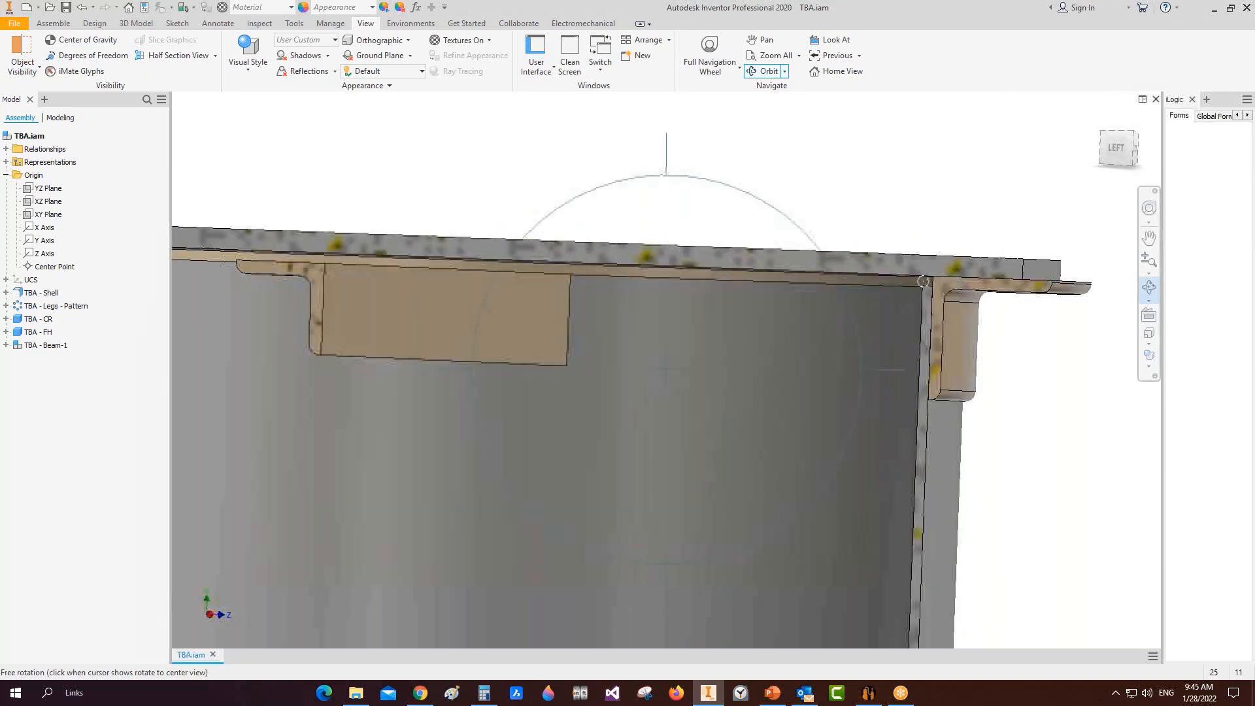
right_click(923, 282)
left_click(915, 315)
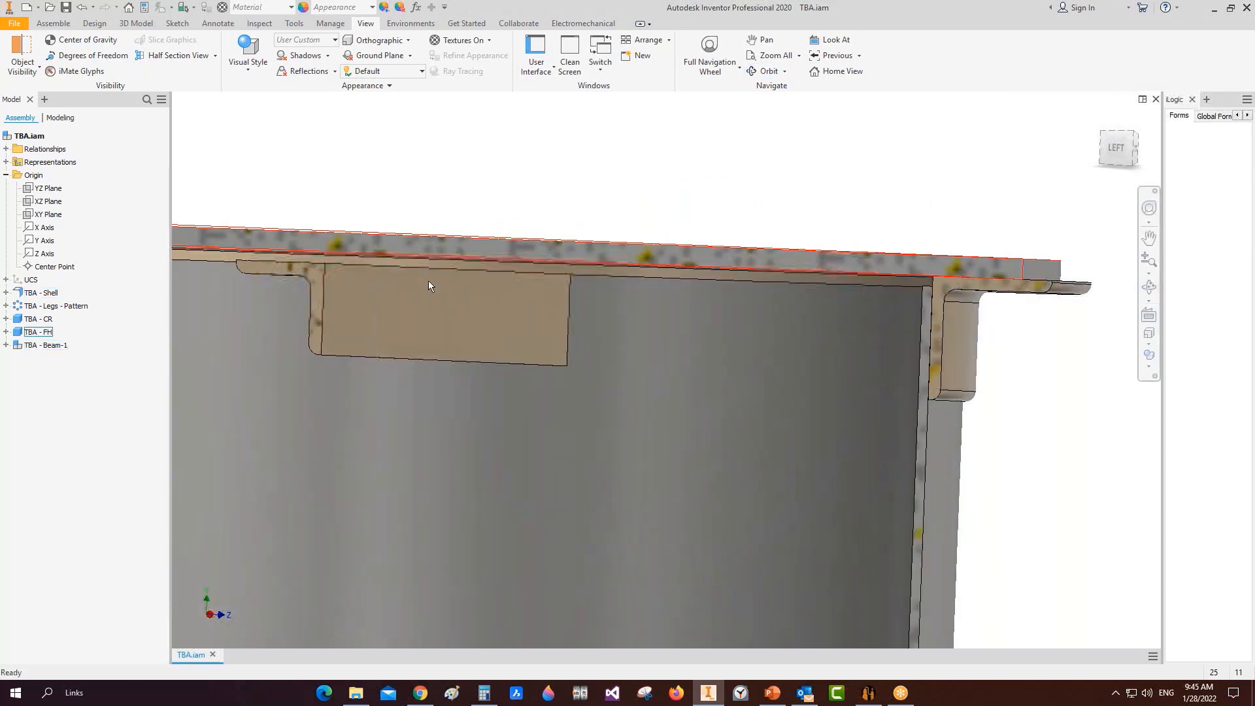
Step: Orbit the vessel again to inspect it from another angle
scroll(959, 283, "up", 5)
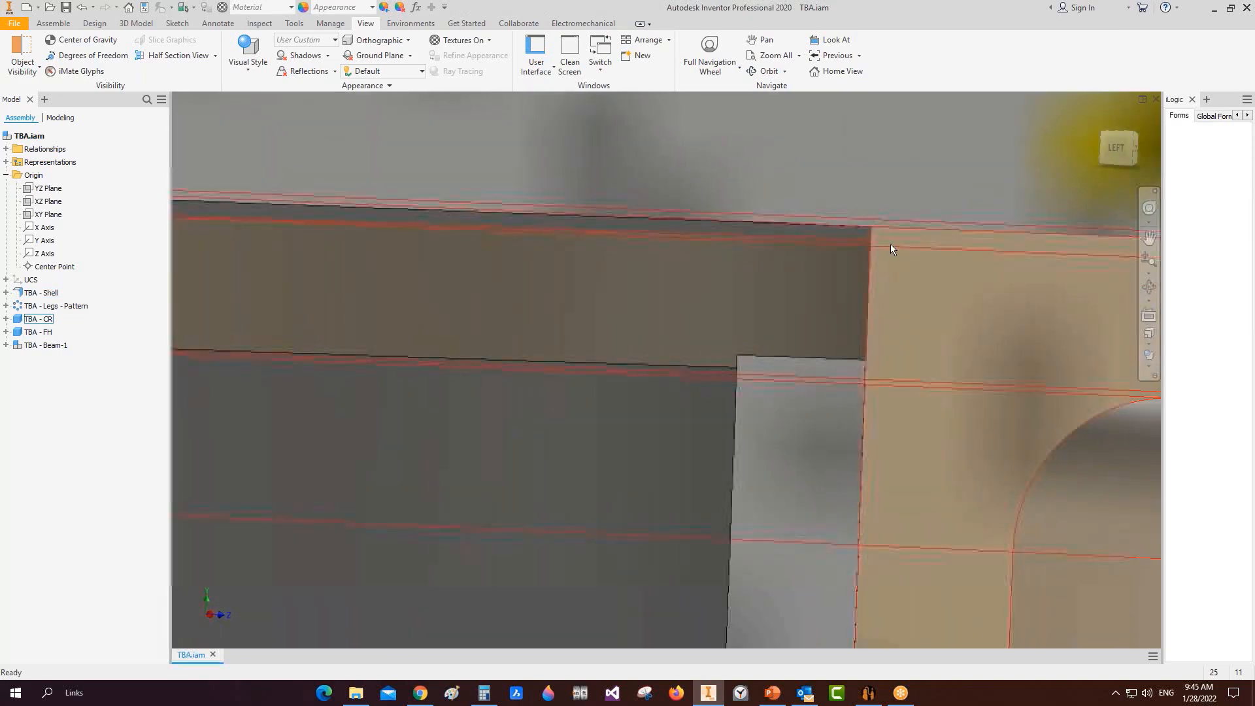
scroll(877, 276, "down", 6)
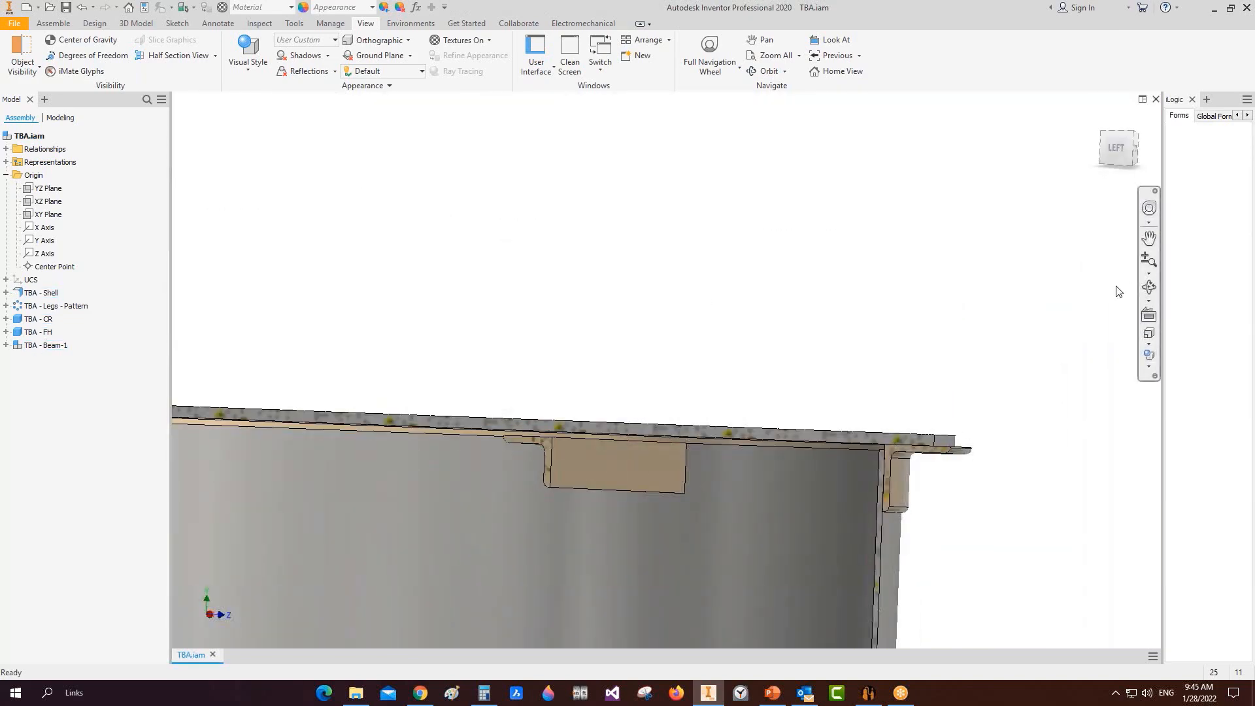
left_click(1149, 286)
left_click_drag(709, 299, 530, 494)
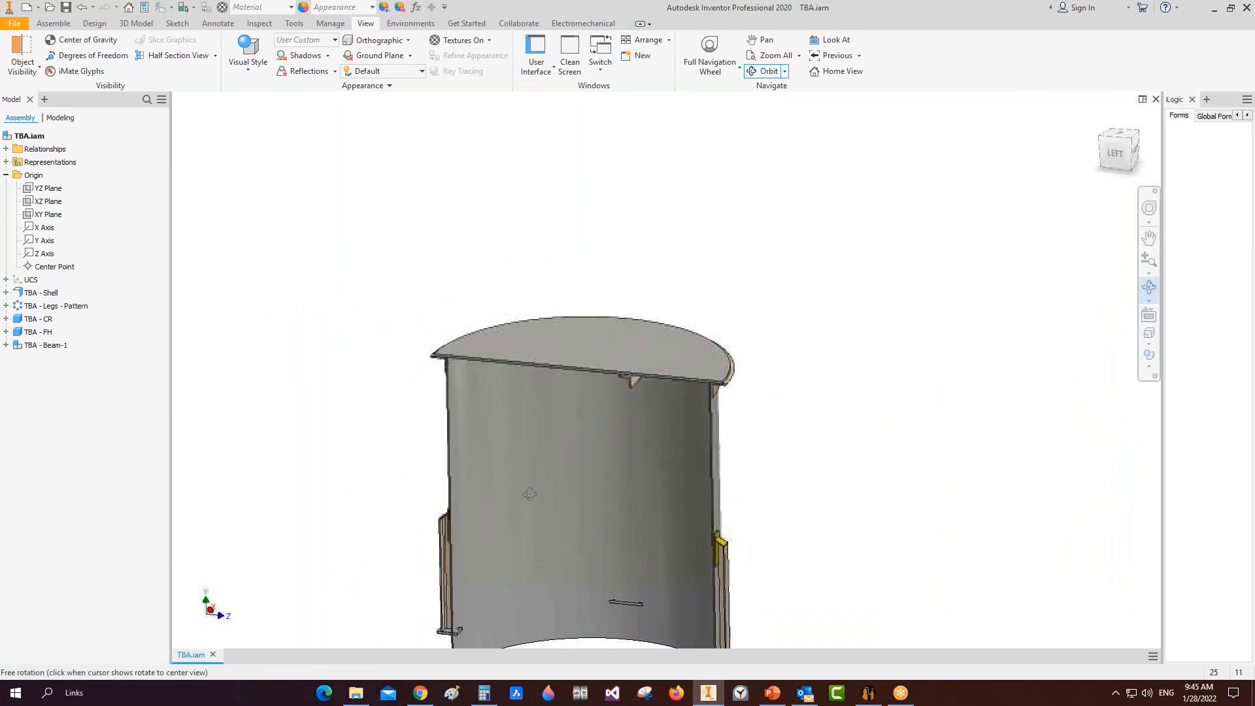
right_click(570, 425)
left_click(625, 426)
Step: Add a blind flange named BF of plain Blind type to the TBA vessel
left_click(868, 693)
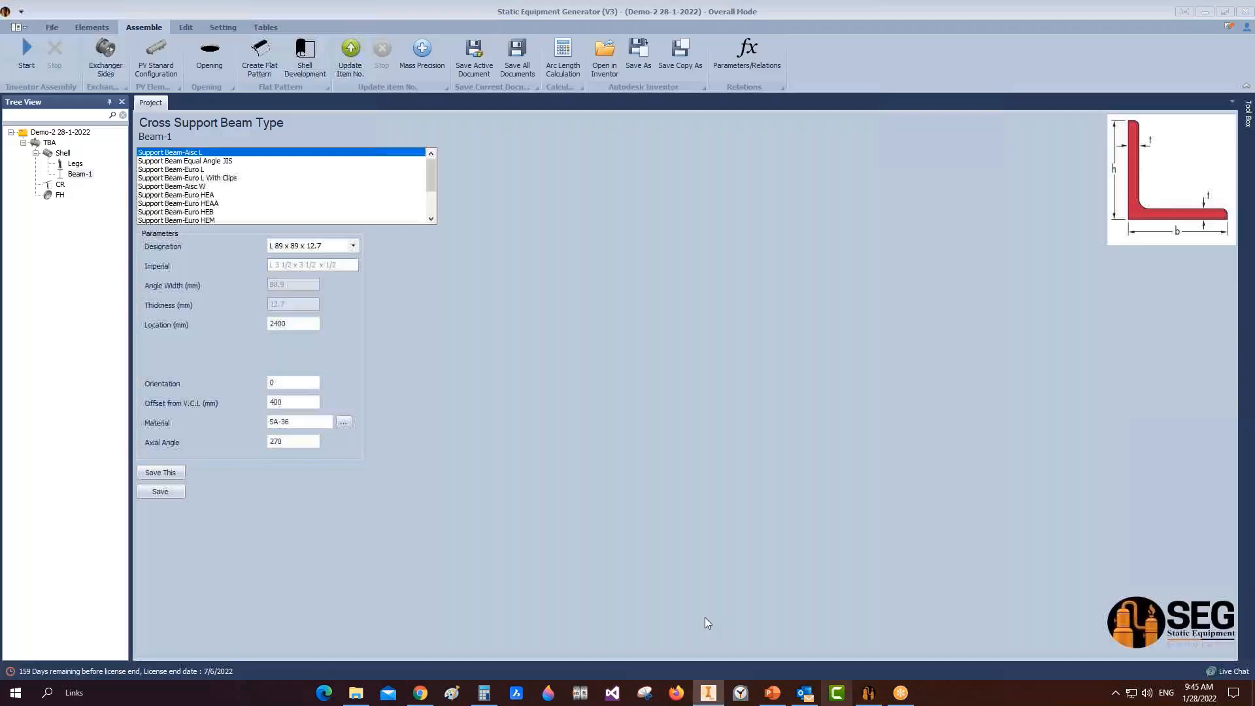
left_click(63, 153)
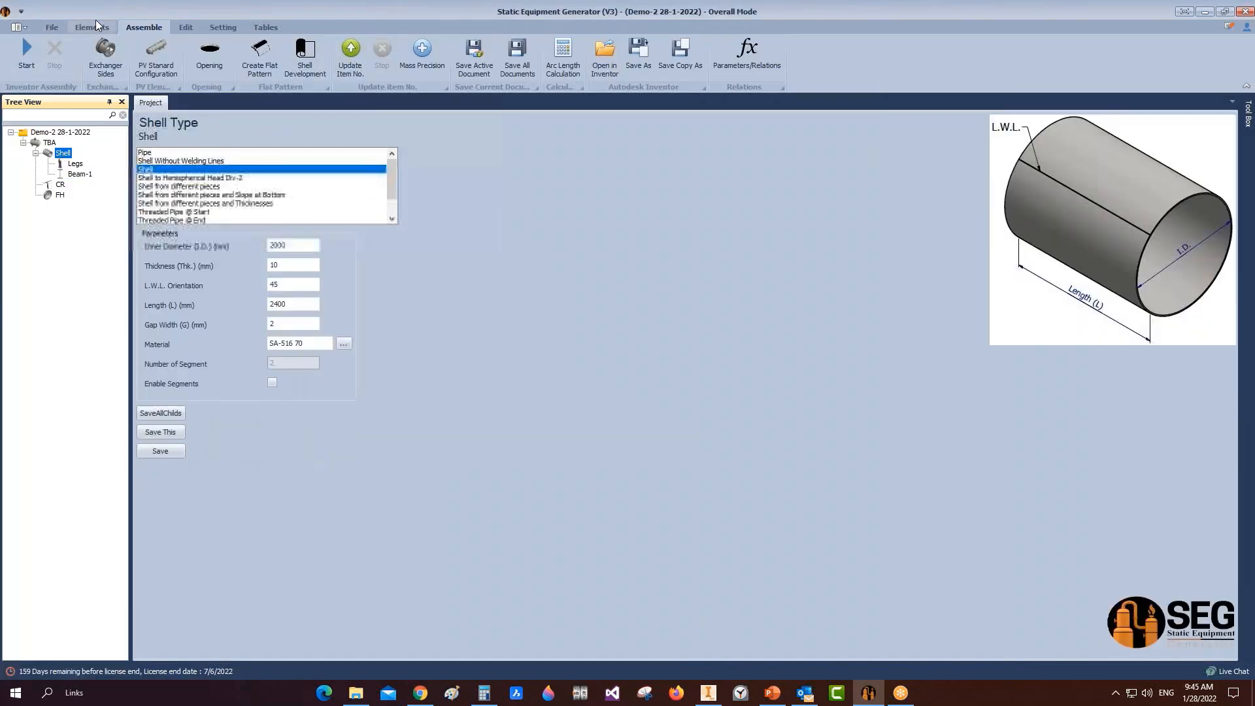
left_click(96, 22)
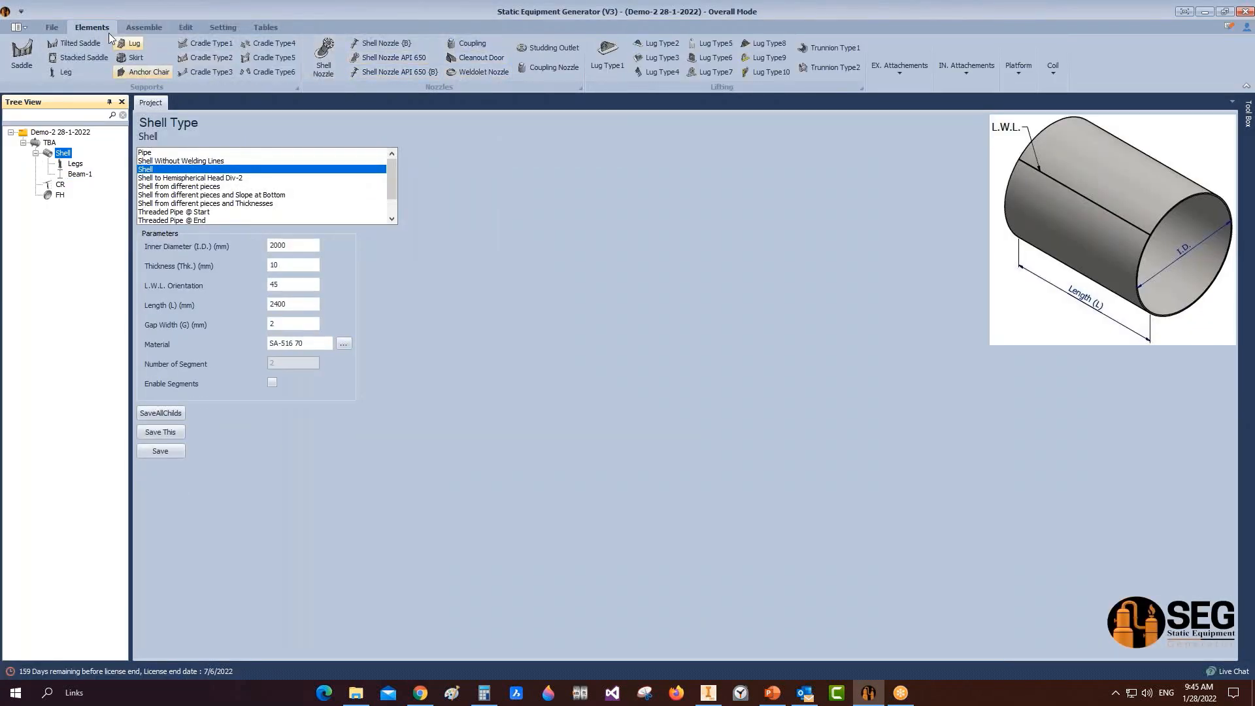
left_click(52, 27)
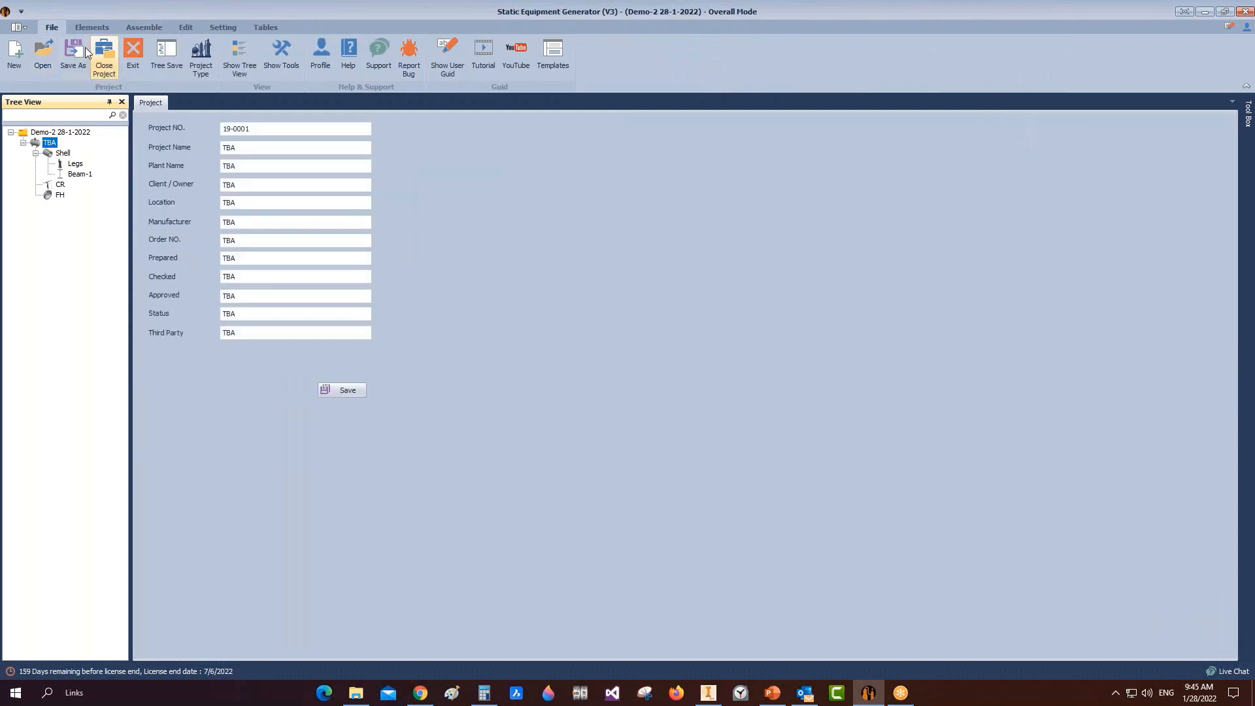
left_click(91, 27)
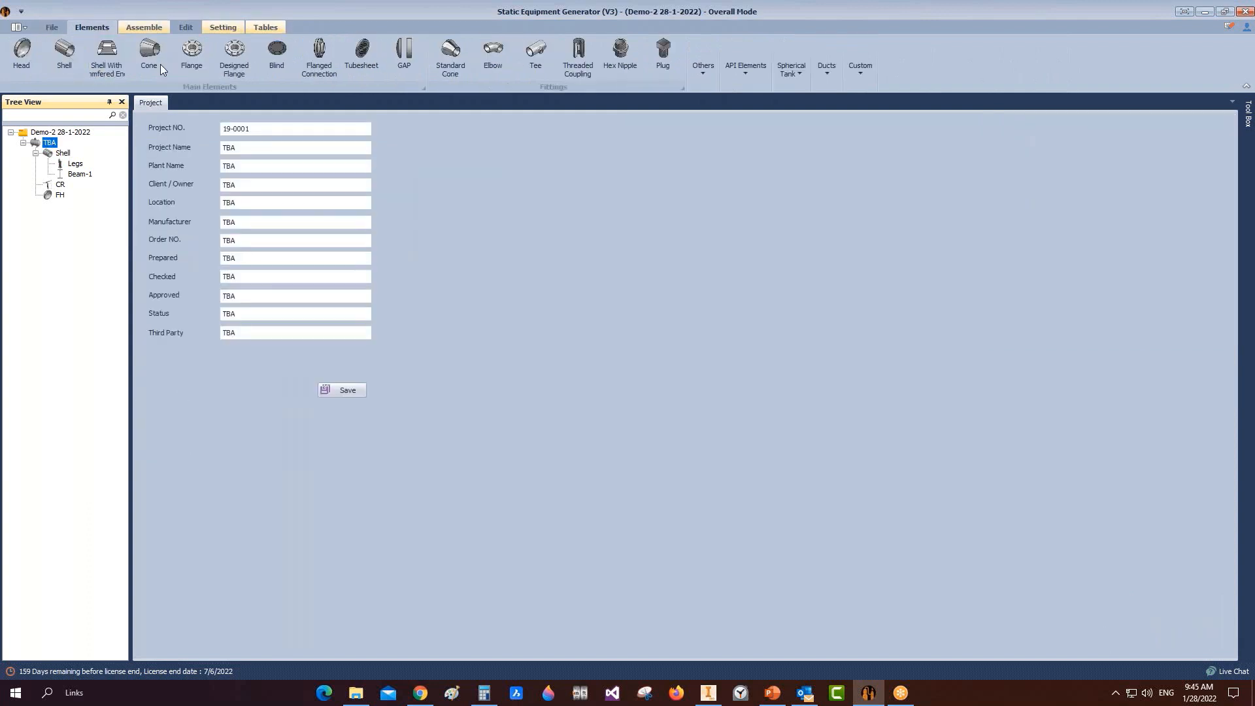
left_click(274, 55)
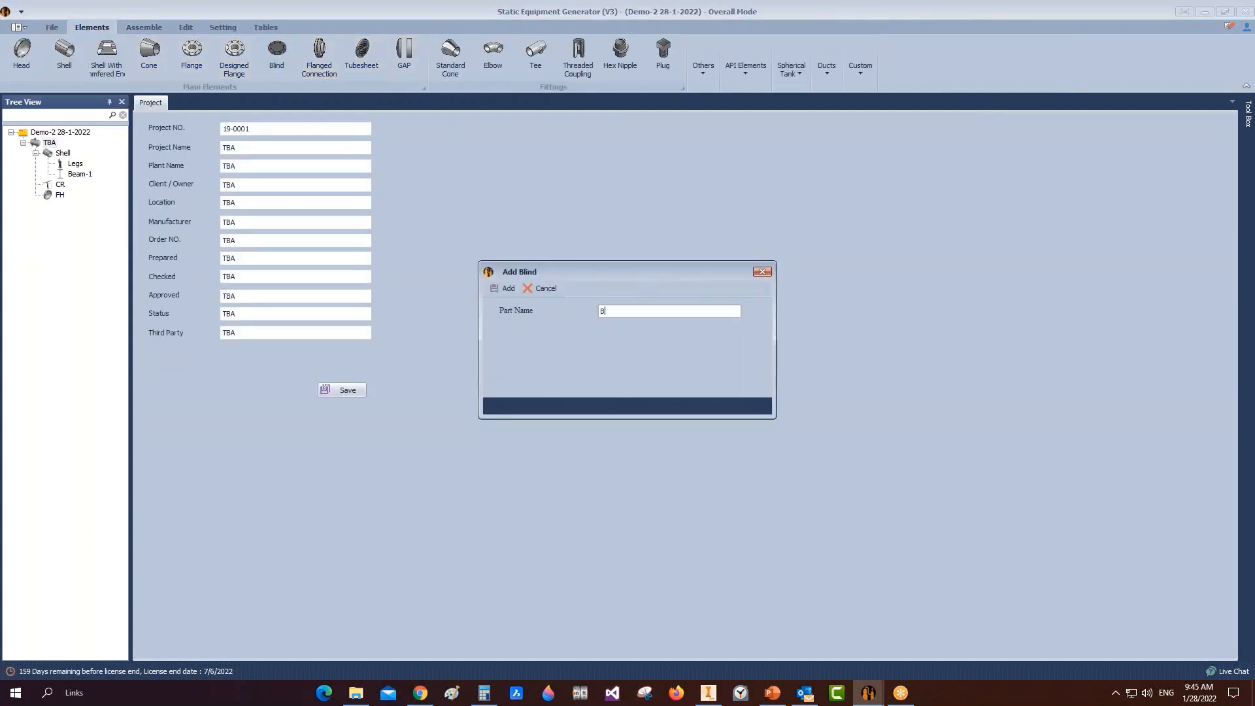
key("Return")
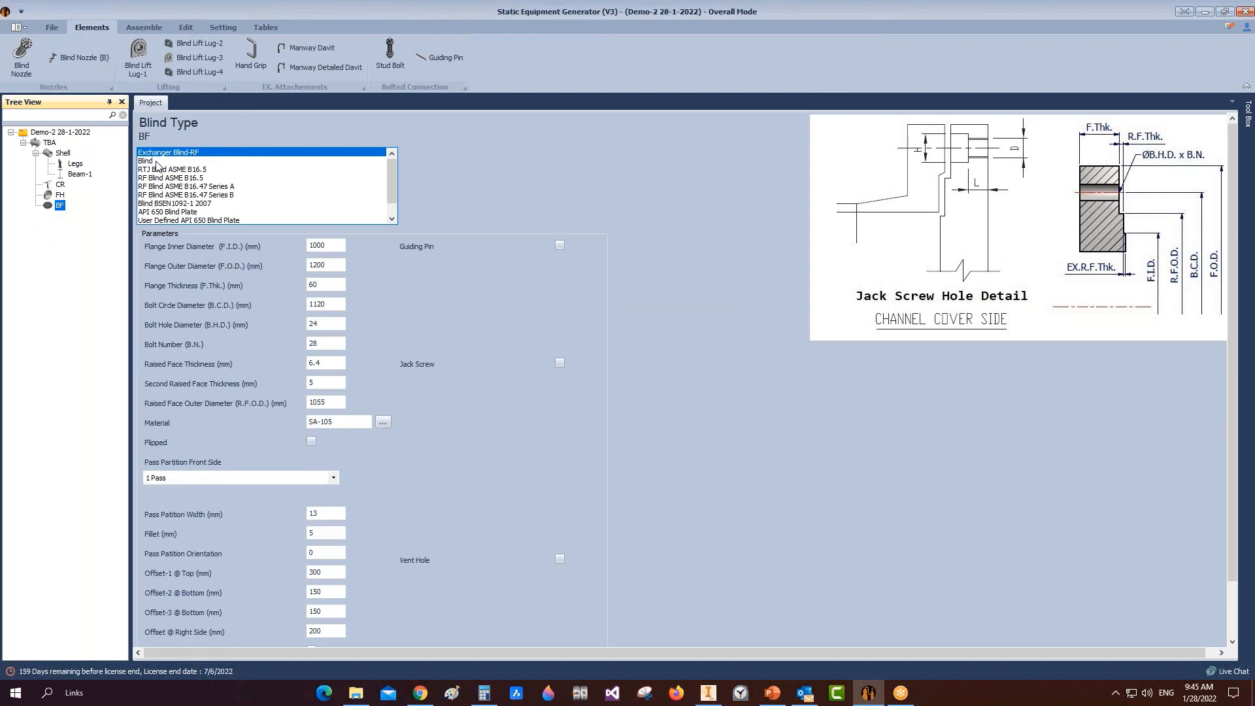
left_click(157, 161)
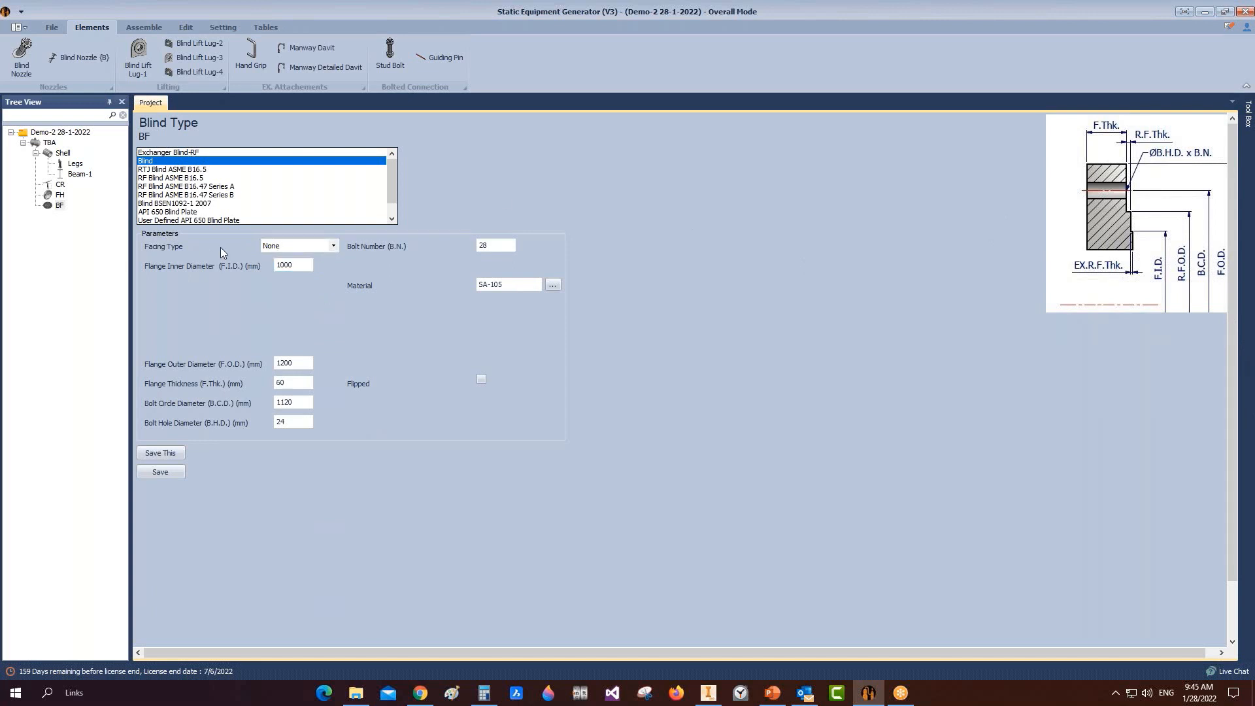
Step: Give BF facing None, OD 2200, thickness 20, bolt circle 2050, 30 mm holes and 62 bolts
left_click(334, 245)
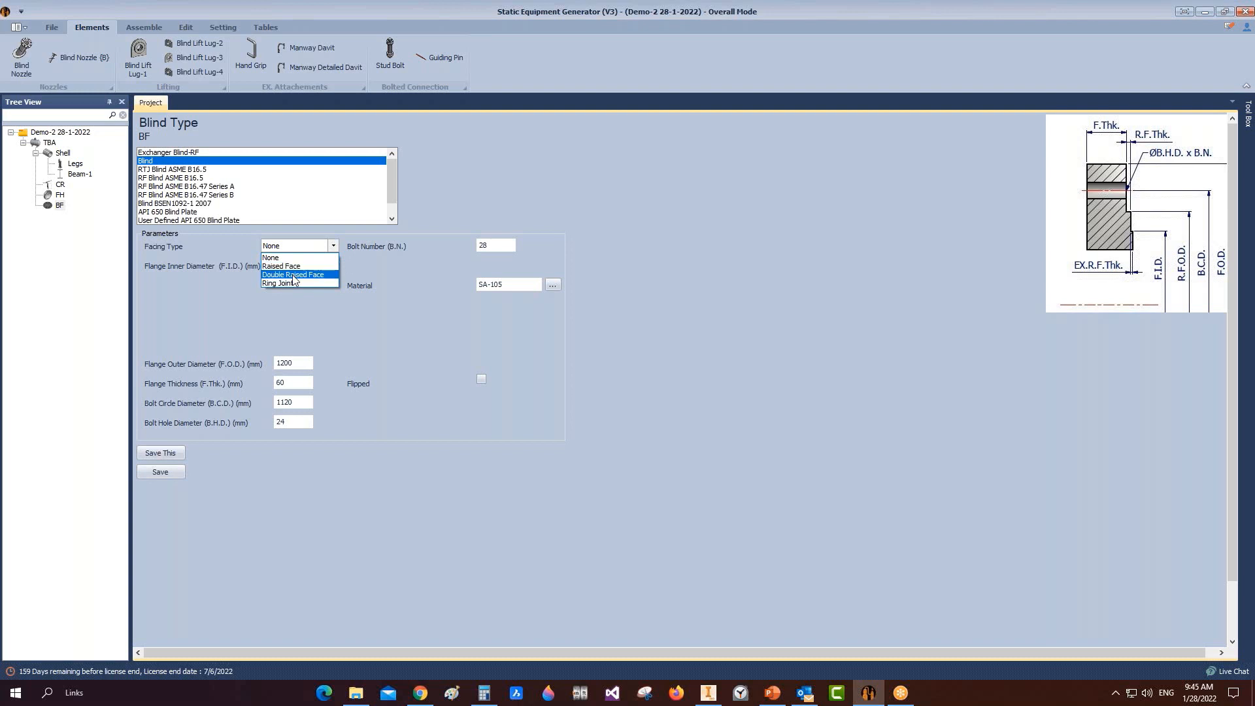
left_click(262, 257)
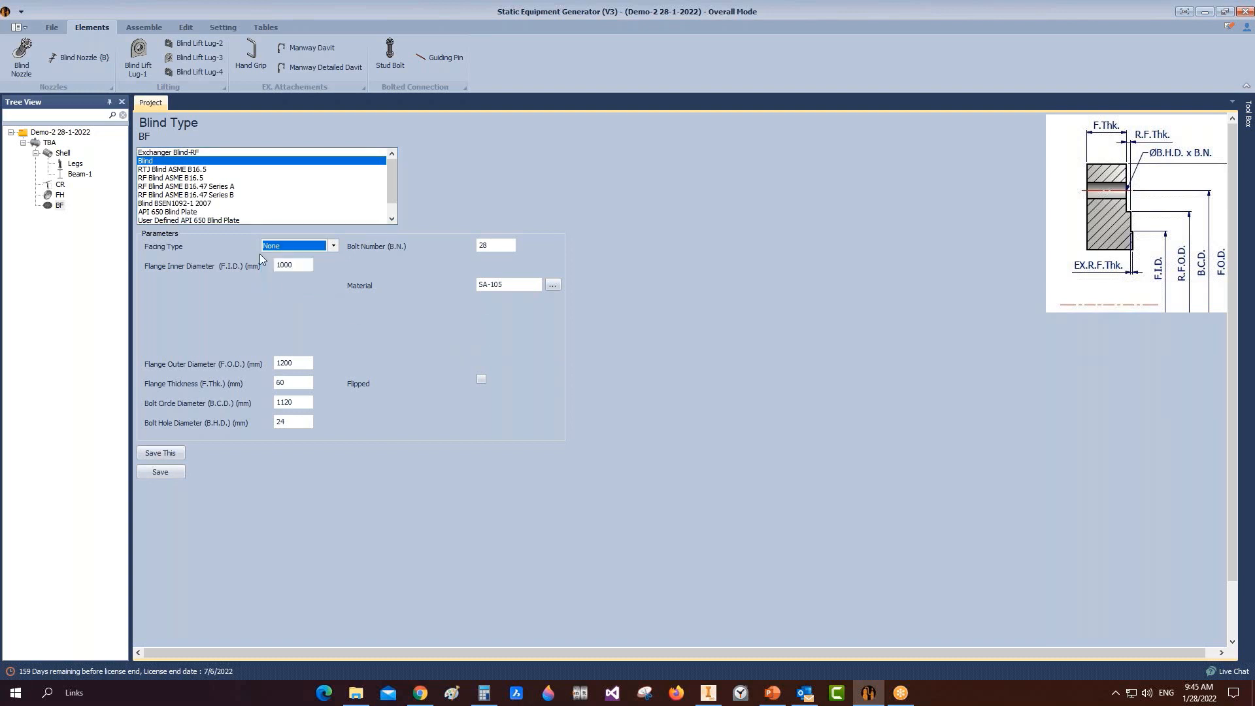
left_click(299, 364)
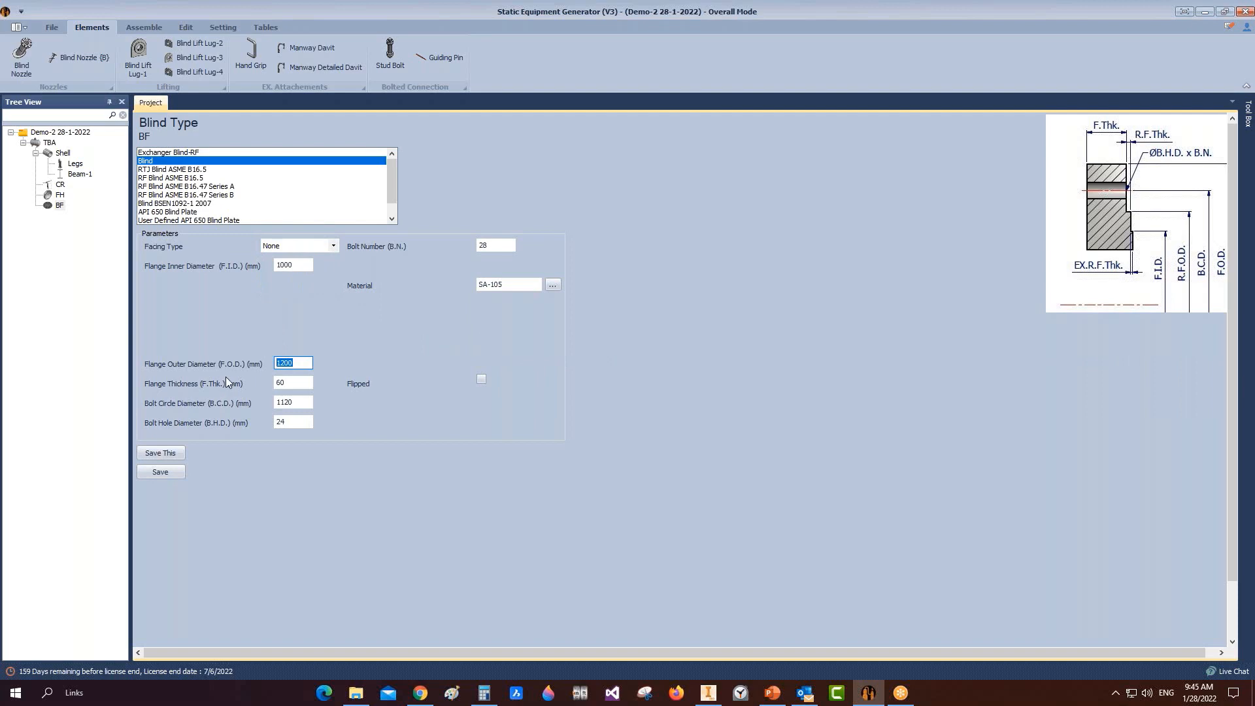
type("2200")
key("Tab")
type("20")
key("Tab")
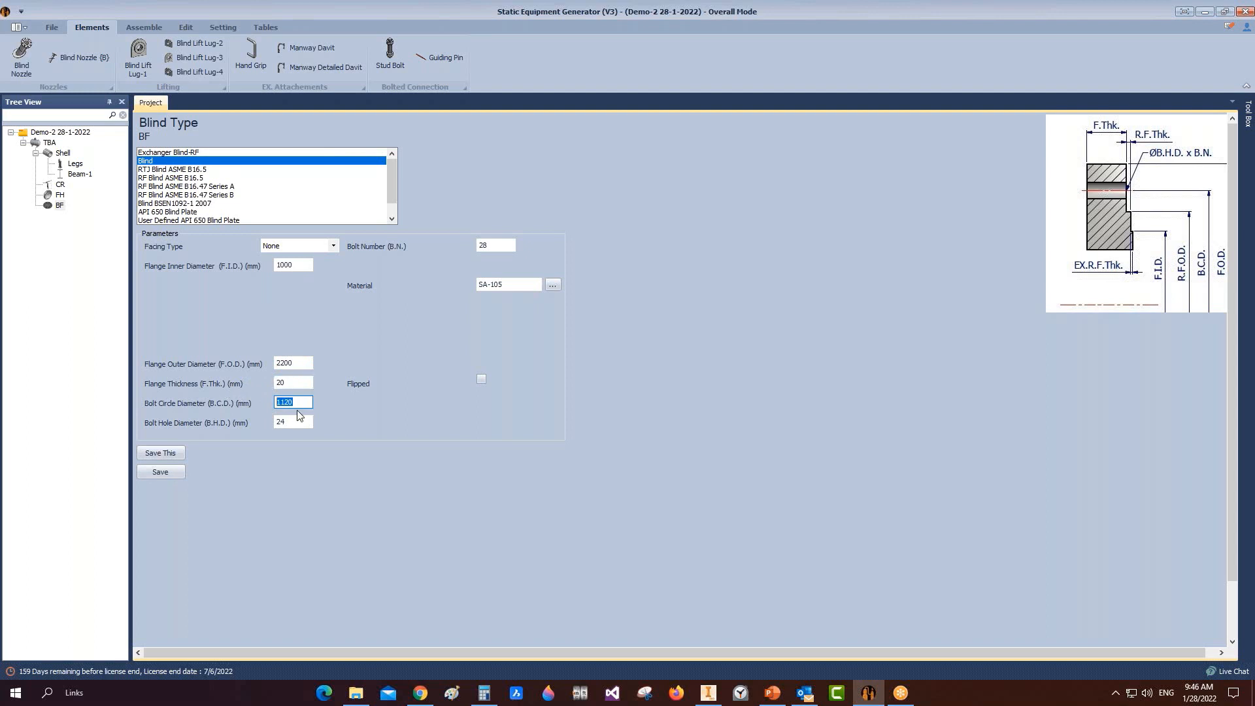
type("2")
key("Tab")
type("30")
key("Tab")
type("62")
Step: Save the blind flange, mark it as flipped, and save it again
left_click(180, 471)
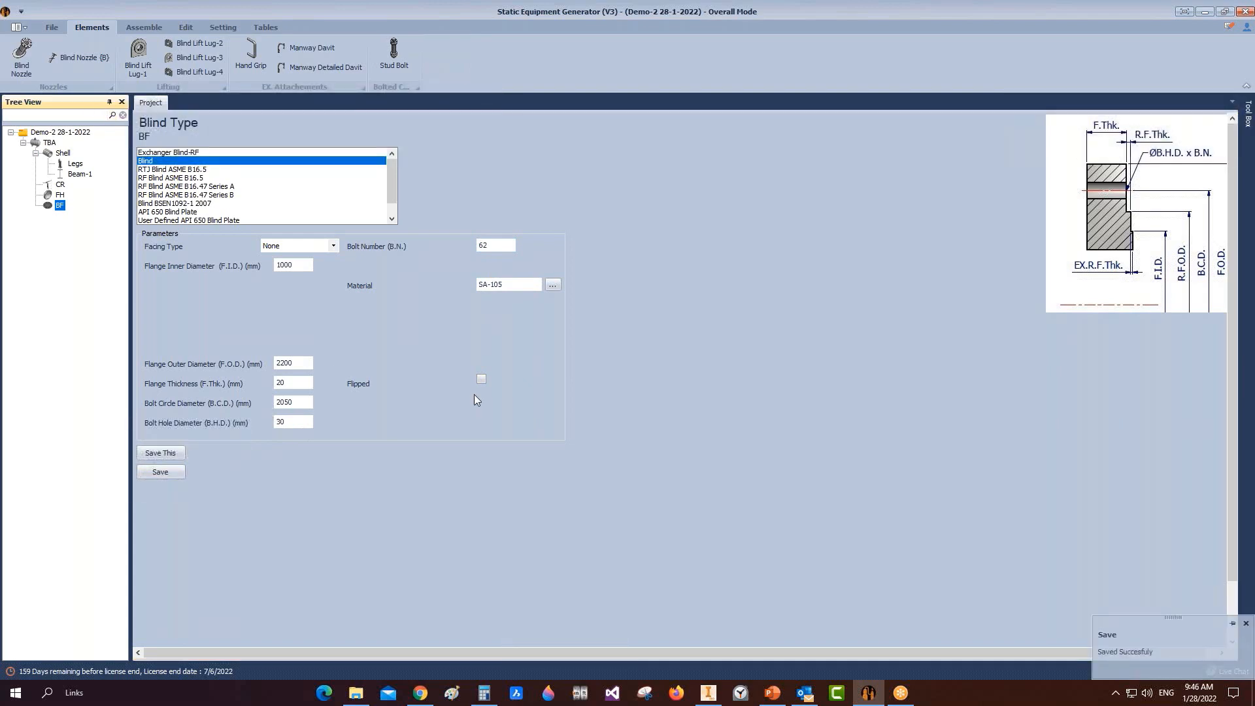
left_click(484, 383)
left_click(167, 473)
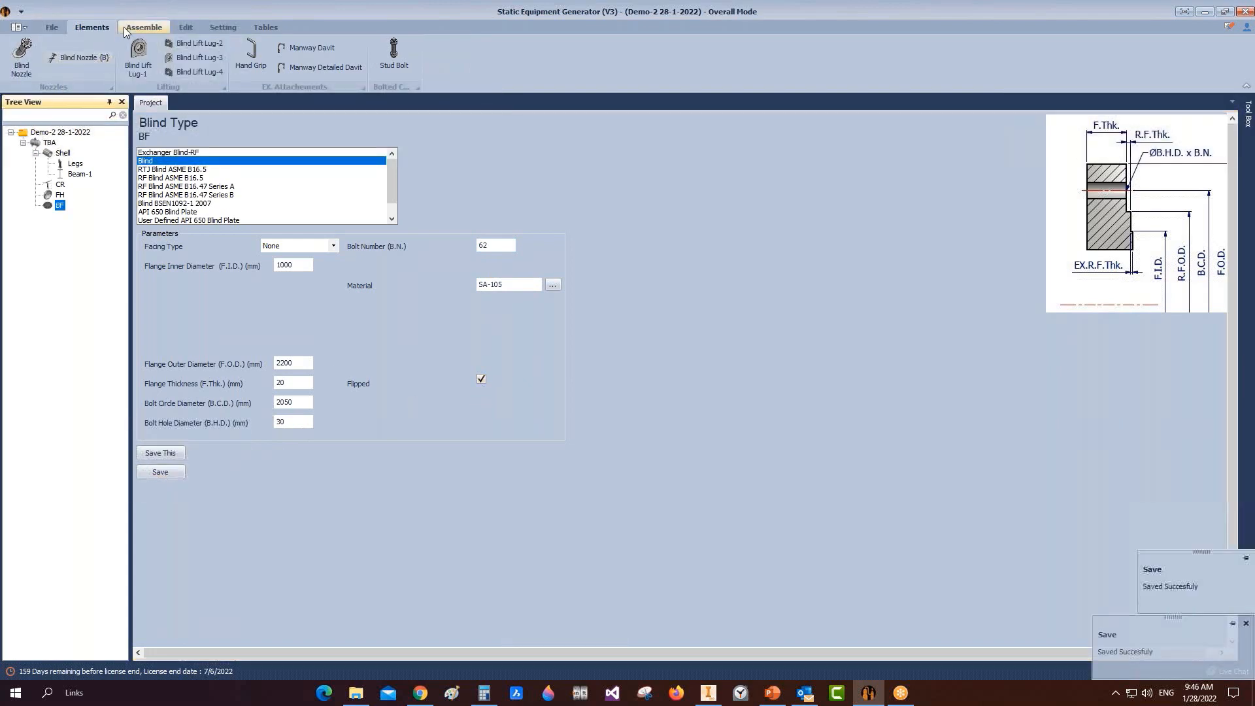
left_click(143, 27)
left_click(708, 692)
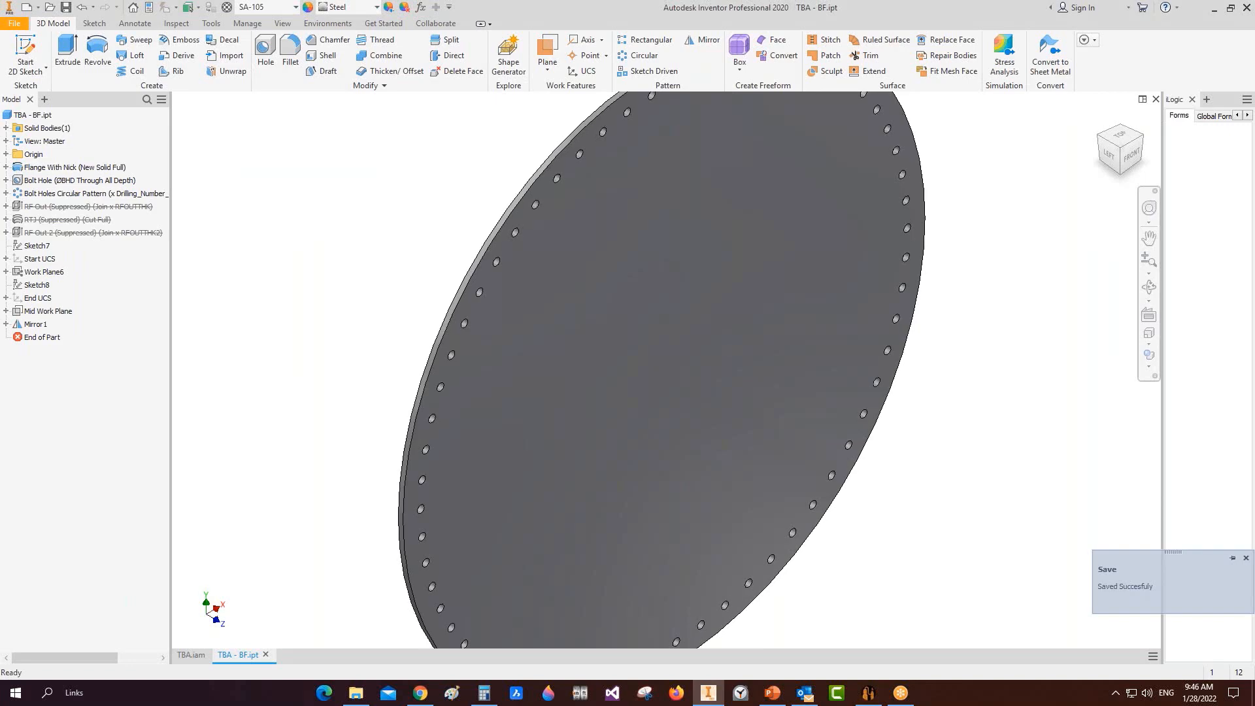
Step: Close BF.ipt, save TBA.iam with the blind cover, zoom to check it, then return to the generator
left_click(265, 654)
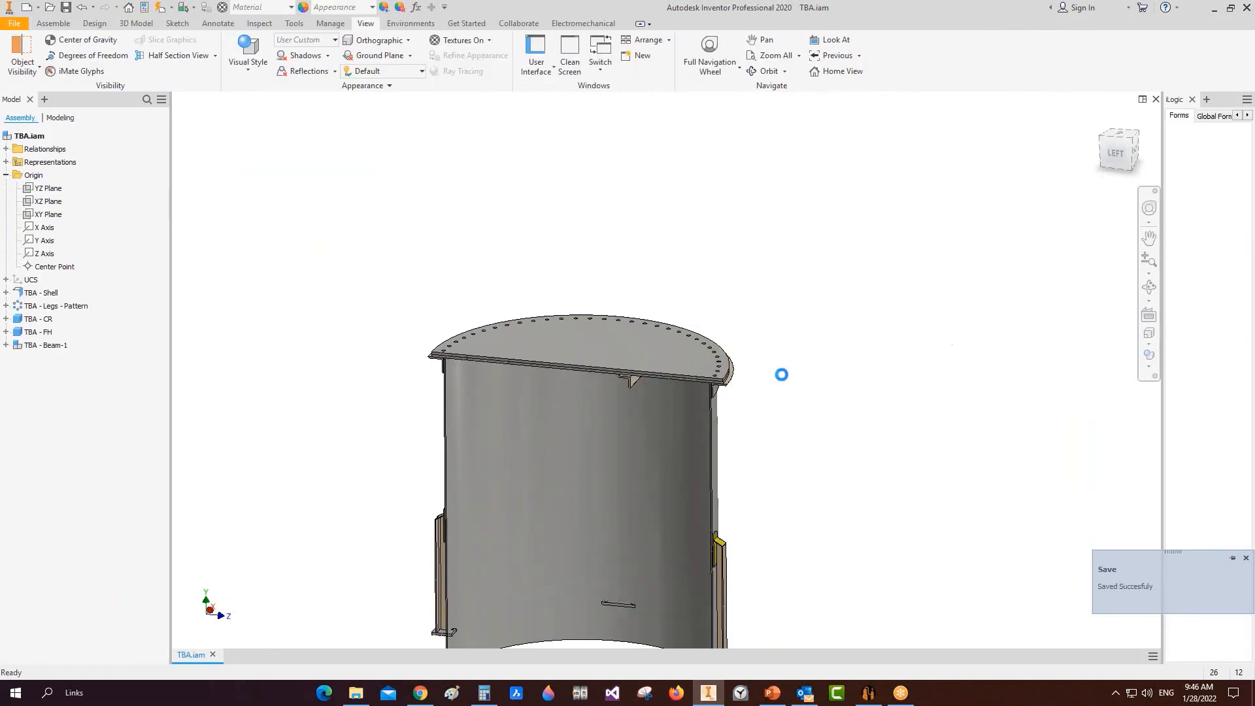
key("ctrl+s")
scroll(711, 385, "down", 5)
scroll(860, 209, "up", 5)
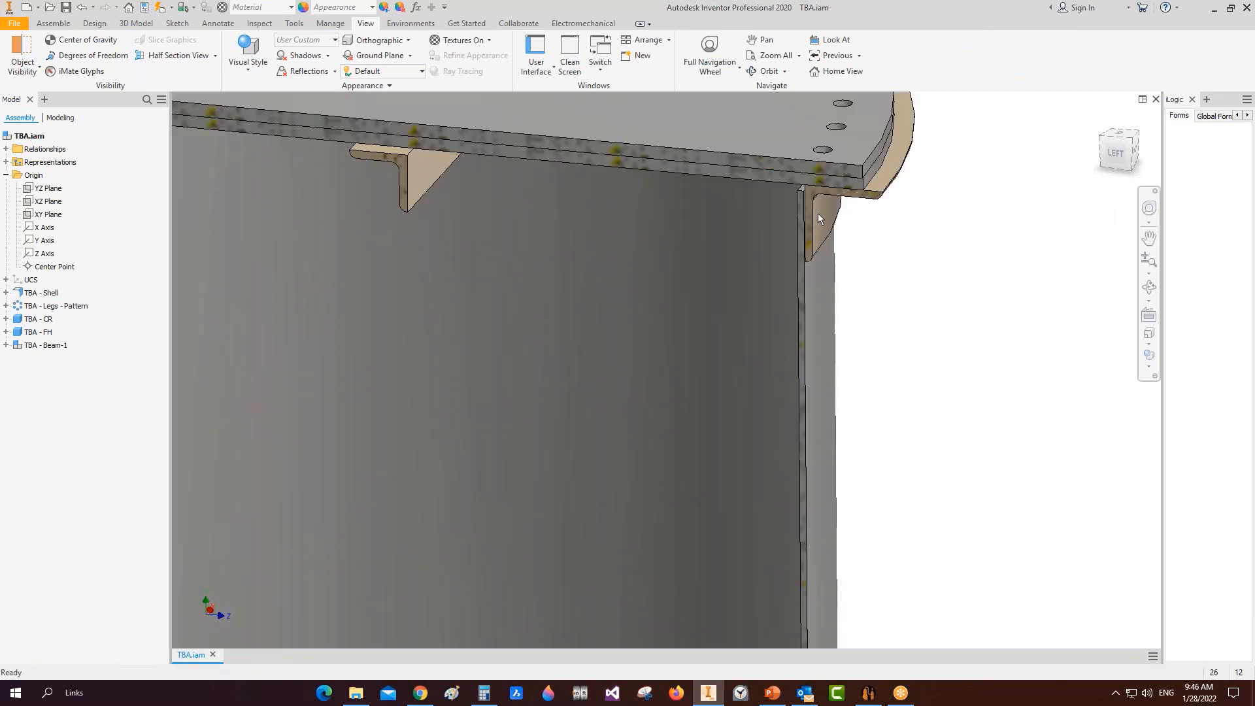
scroll(831, 209, "down", 5)
scroll(802, 147, "up", 2)
scroll(816, 202, "up", 3)
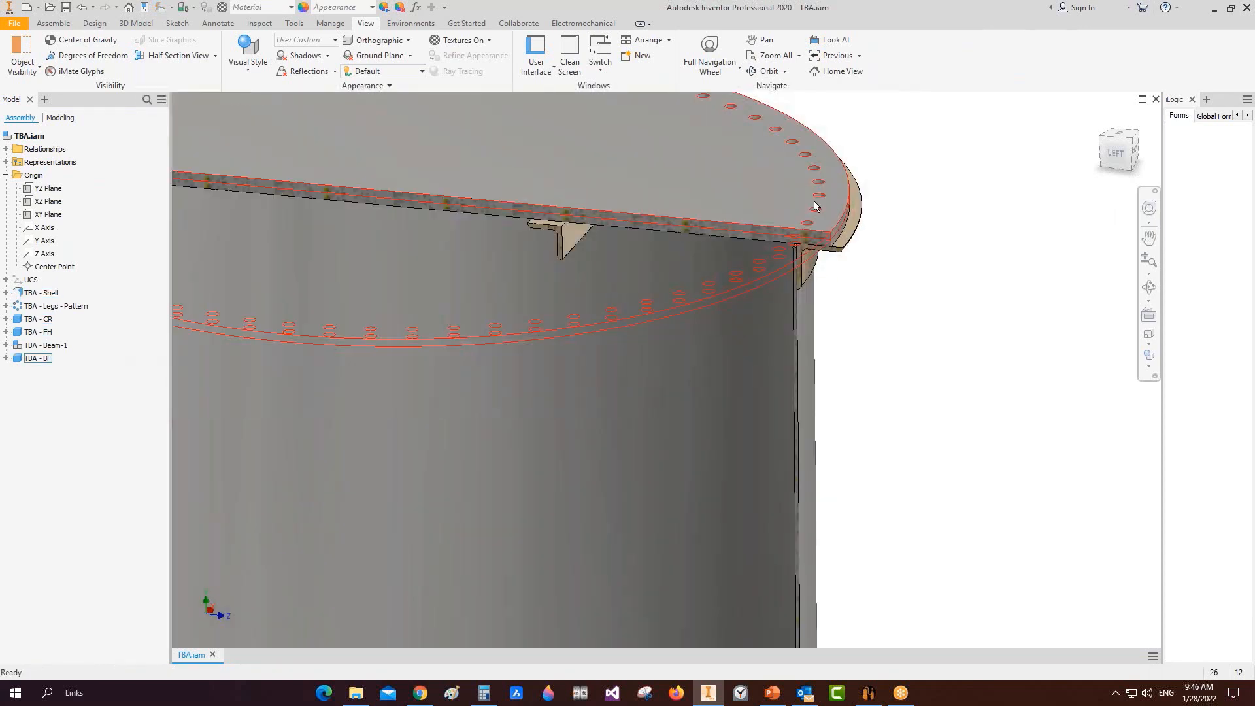
scroll(825, 250, "down", 2)
scroll(825, 249, "up", 5)
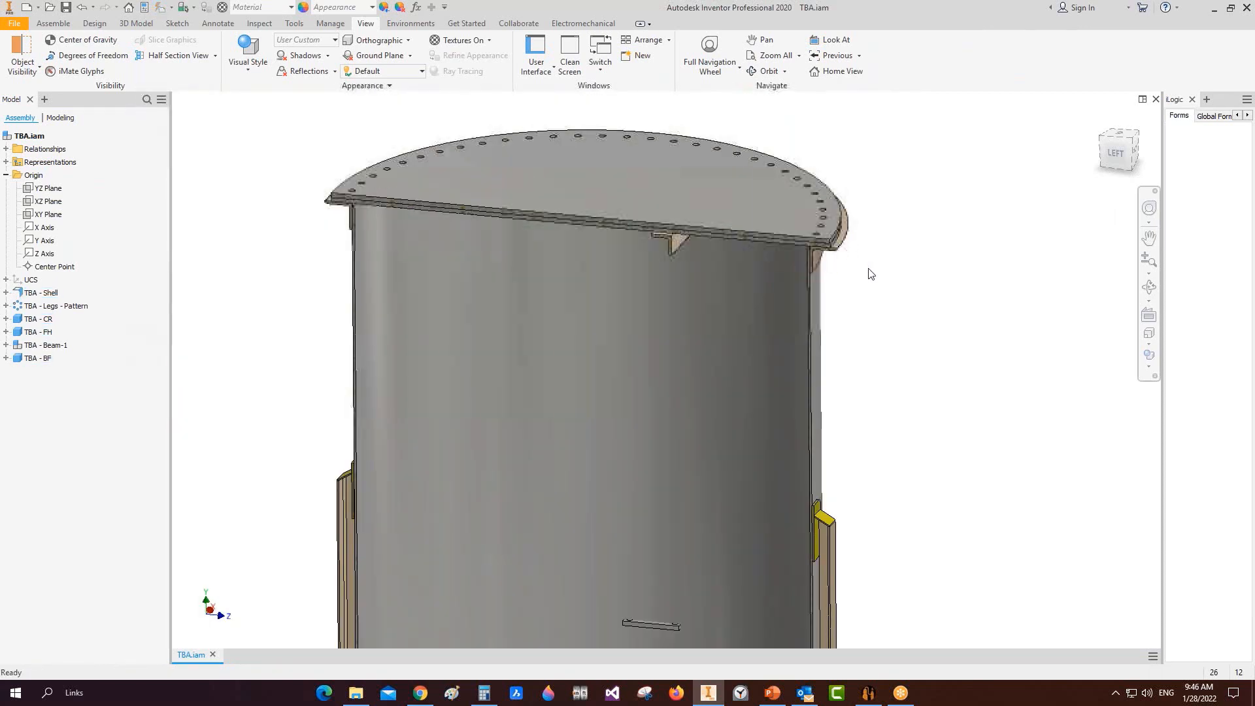
left_click(869, 693)
left_click(60, 196)
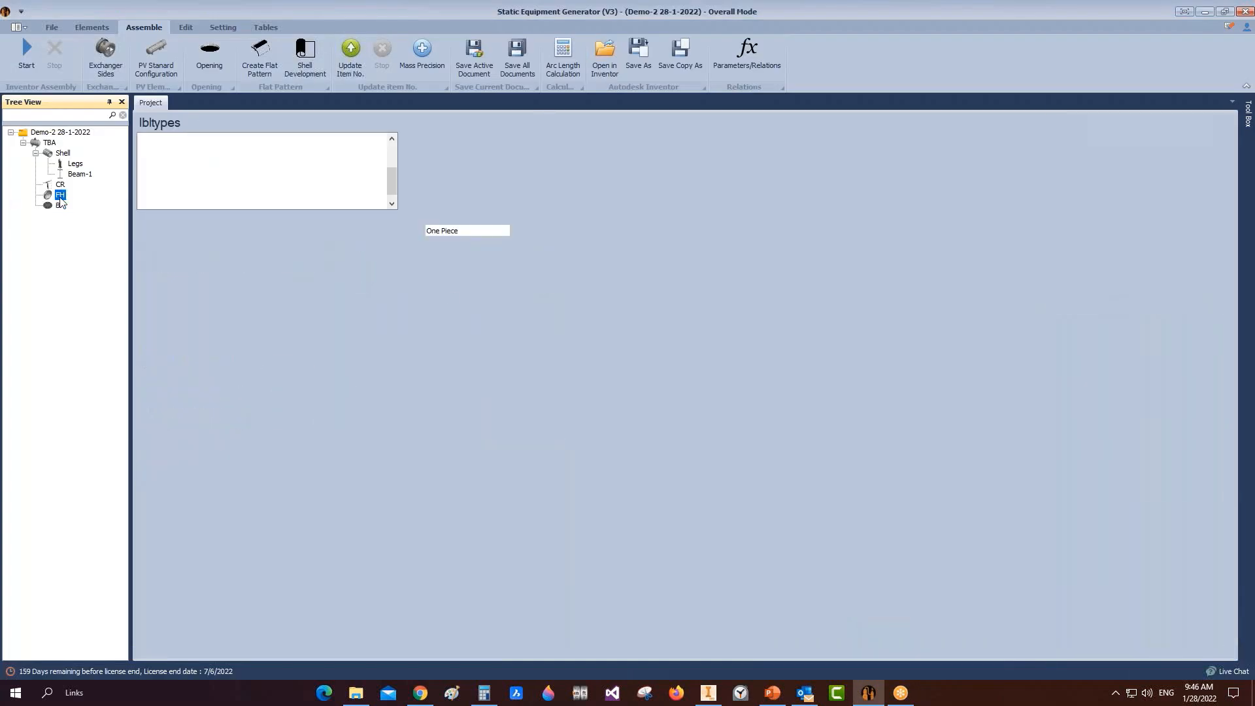
Step: Delete the FH flat head, rebuild the Inventor assembly without it, and save TBA.iam
left_click(85, 208)
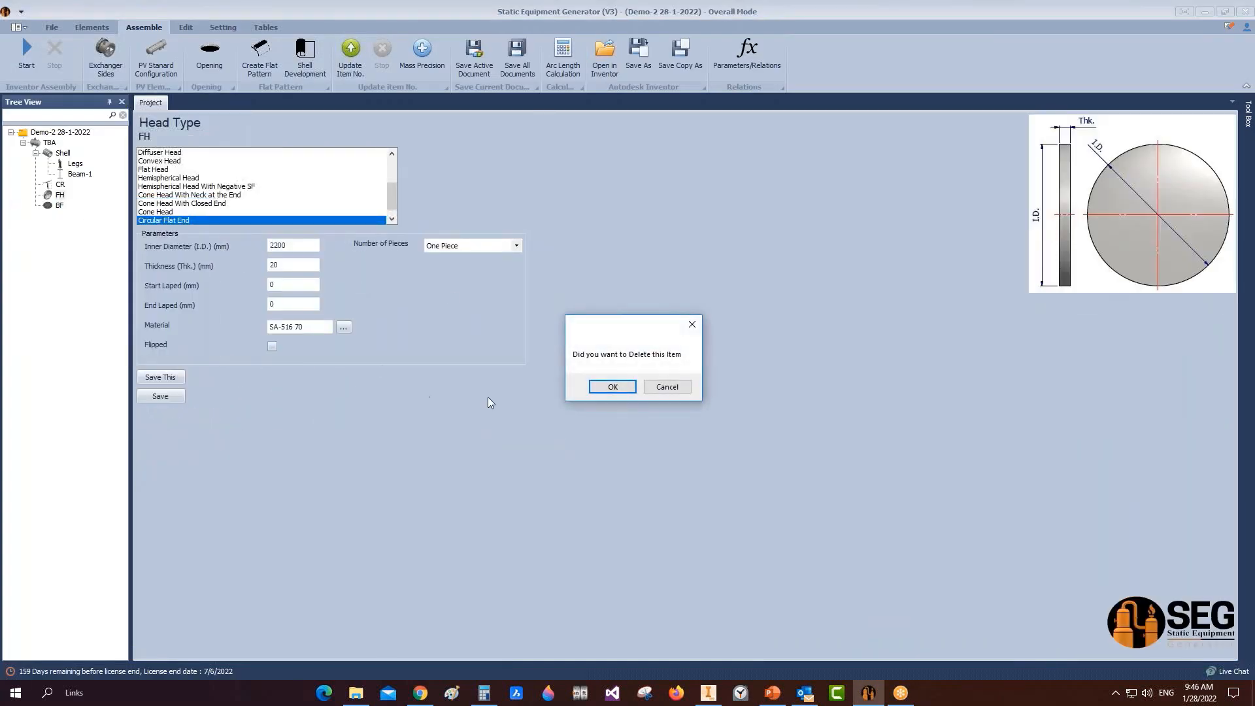
left_click(606, 390)
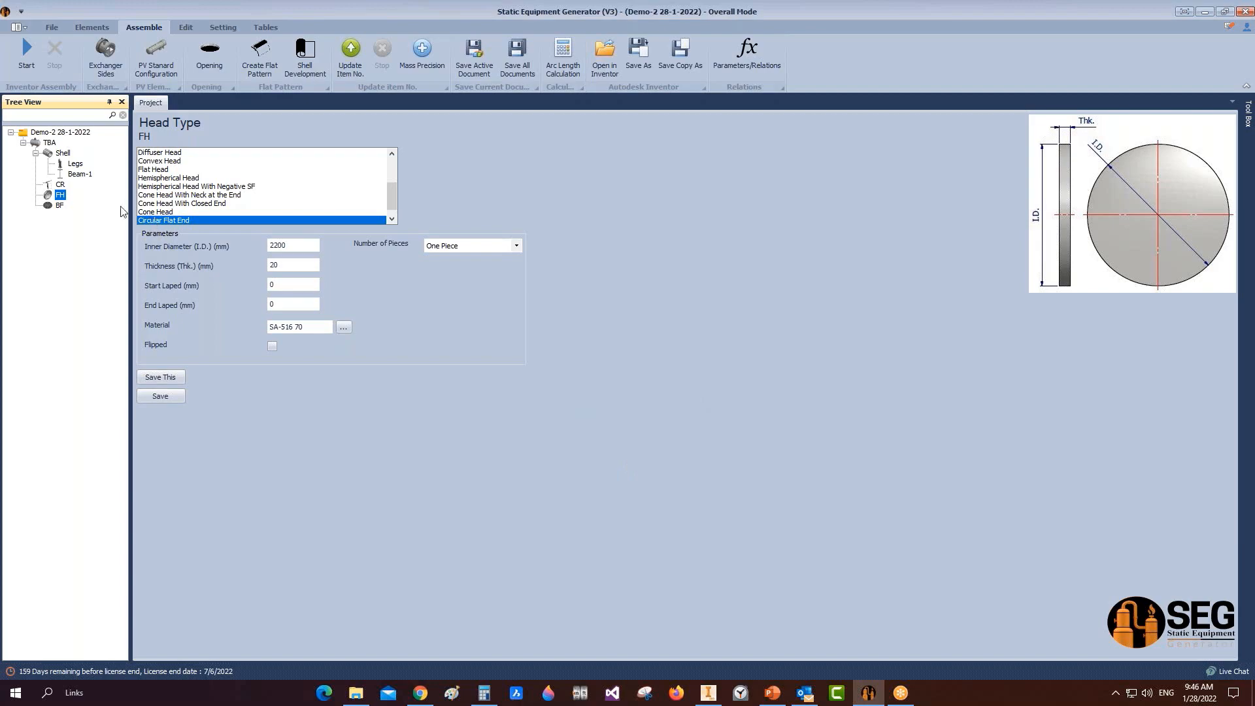
left_click(13, 63)
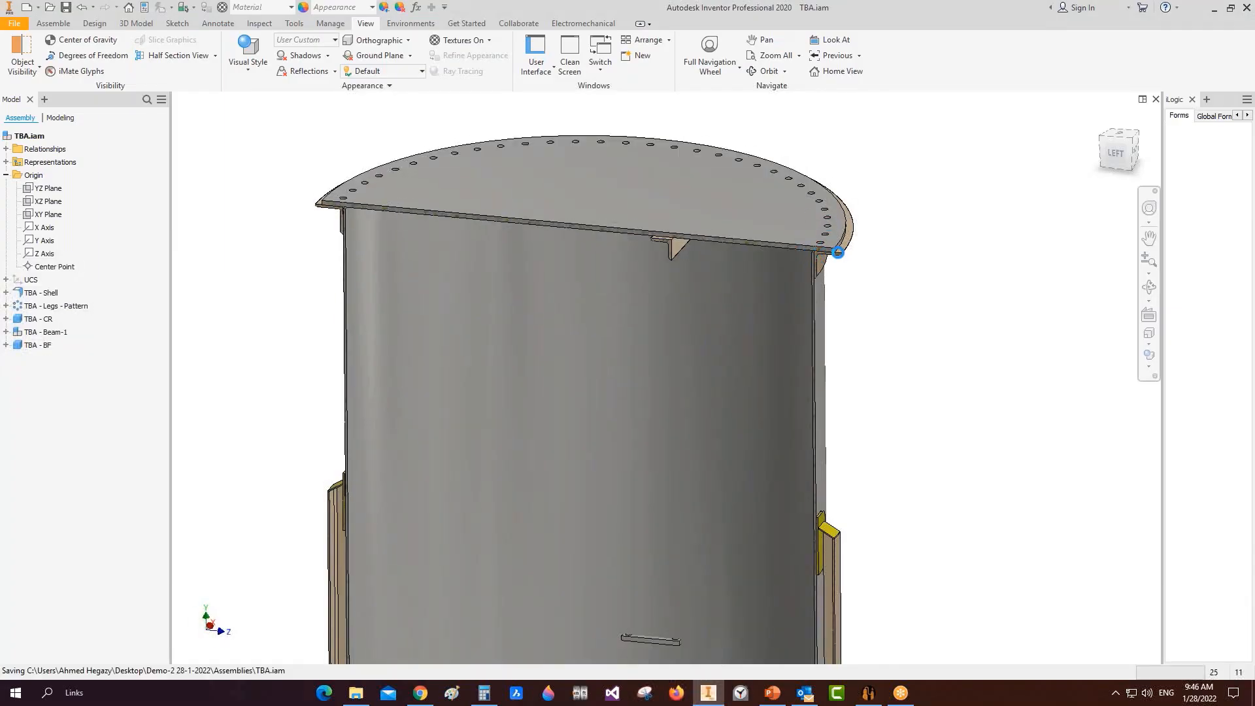
scroll(842, 212, "down", 3)
scroll(843, 209, "down", 1)
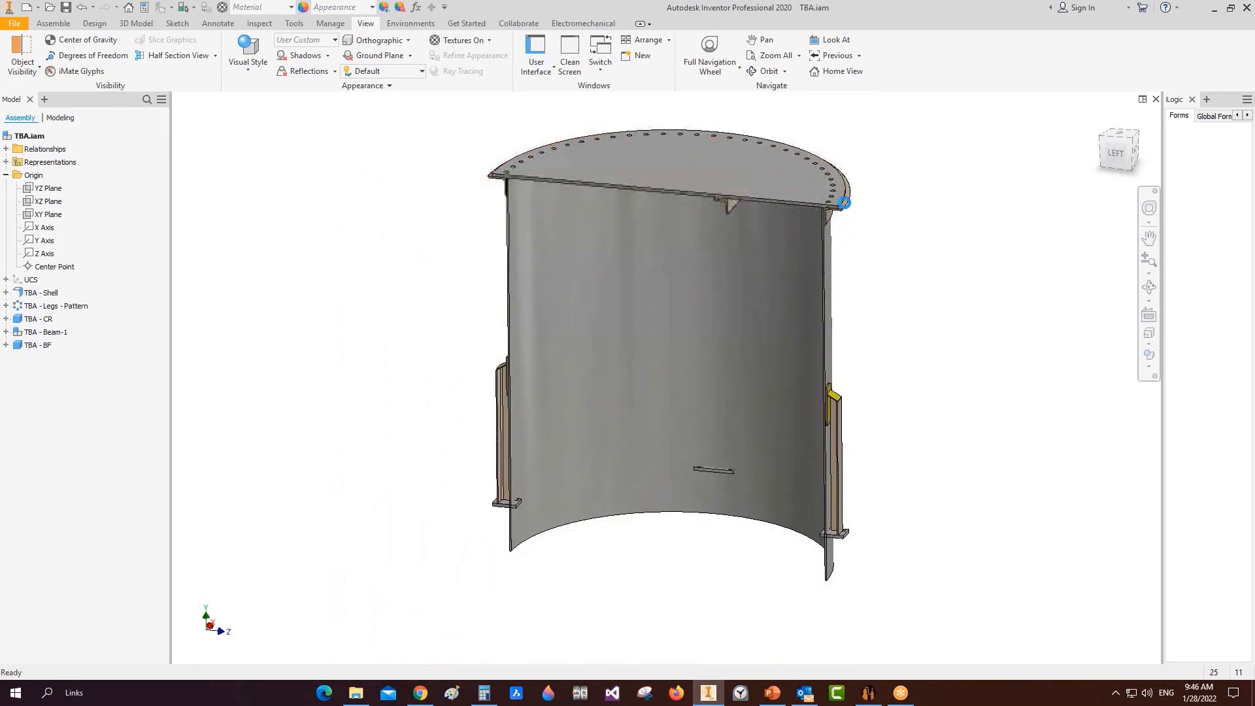
key("ctrl+s")
Step: Add nozzle N1 to blind flange BF with 610 mm OD and 90° orientation
left_click(869, 693)
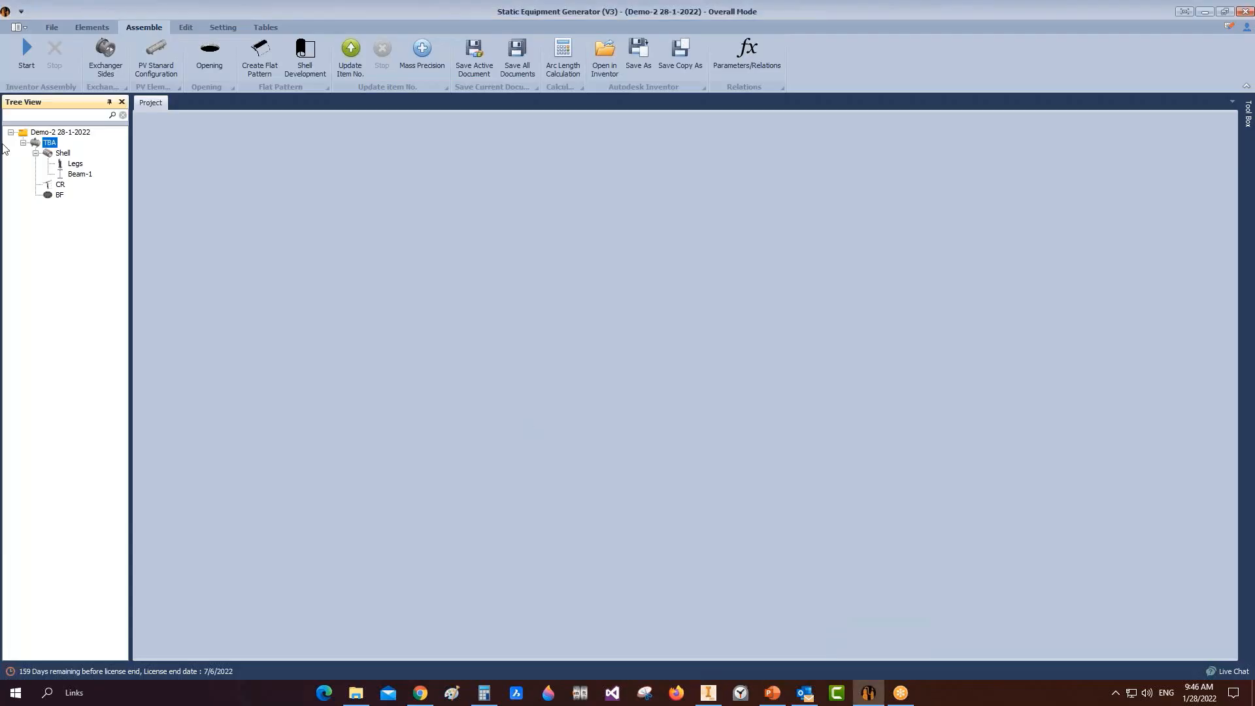
left_click(59, 195)
left_click(89, 29)
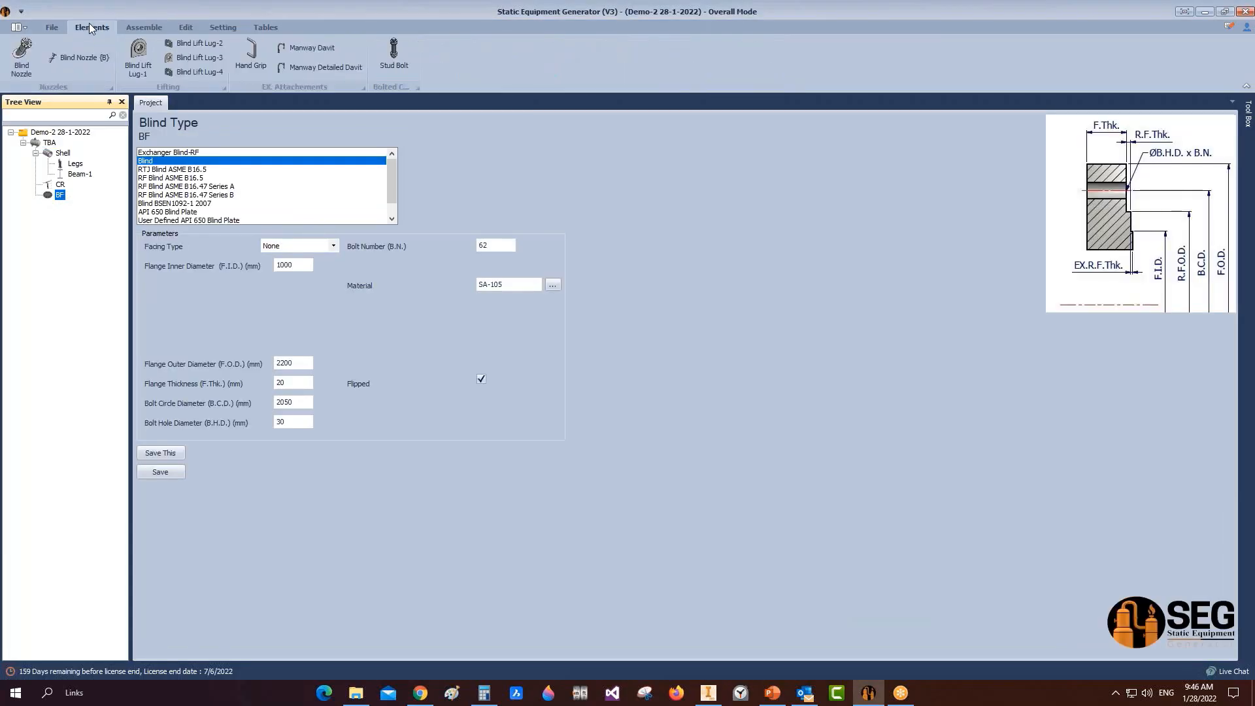
left_click(29, 46)
type("N1")
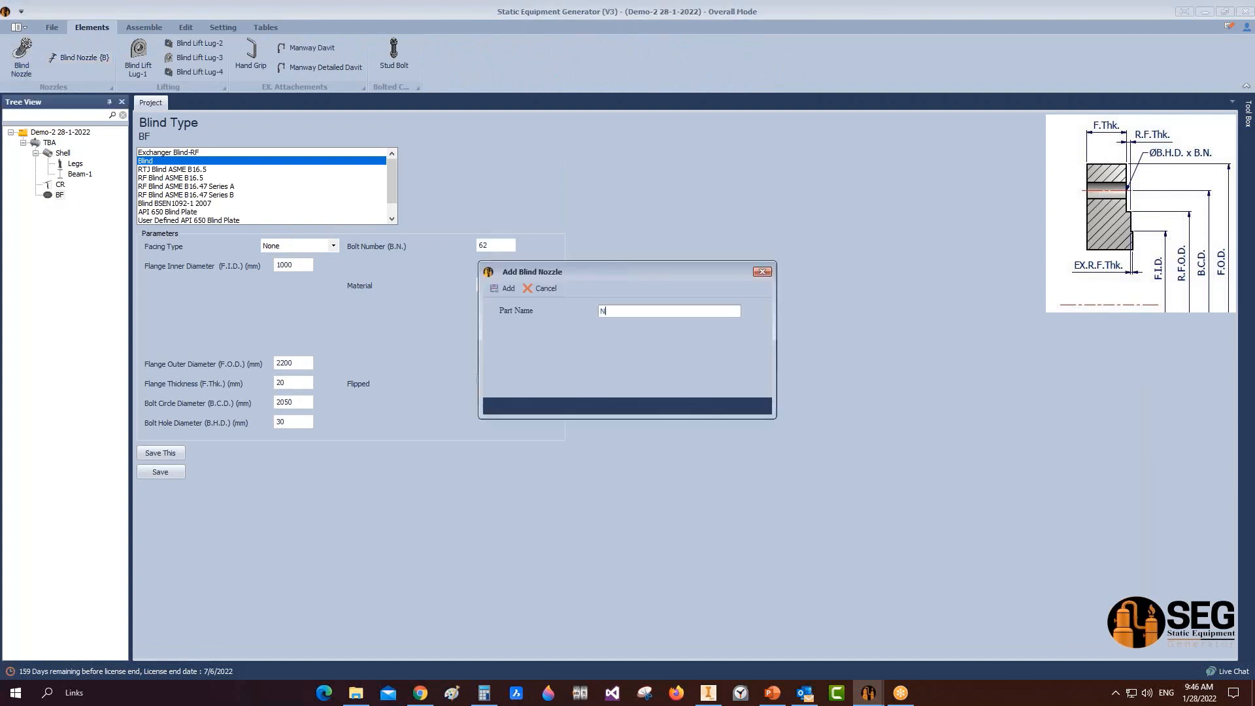
left_click(494, 289)
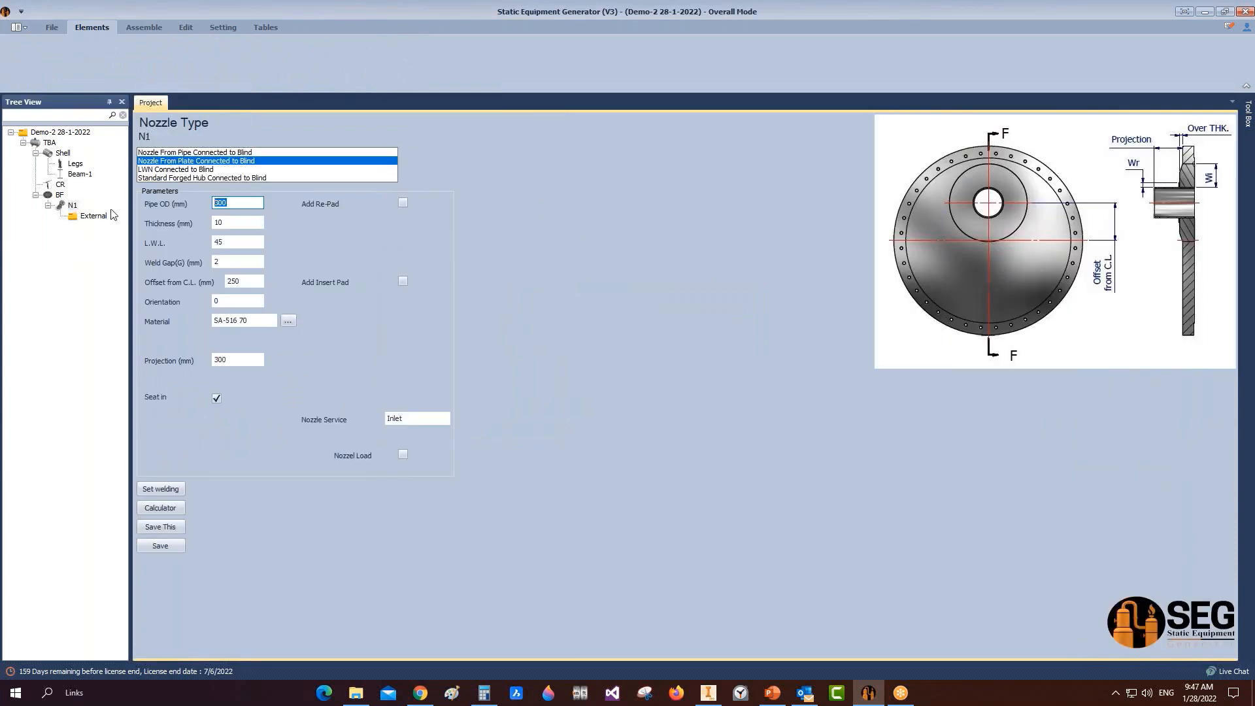
type("610")
key("Tab")
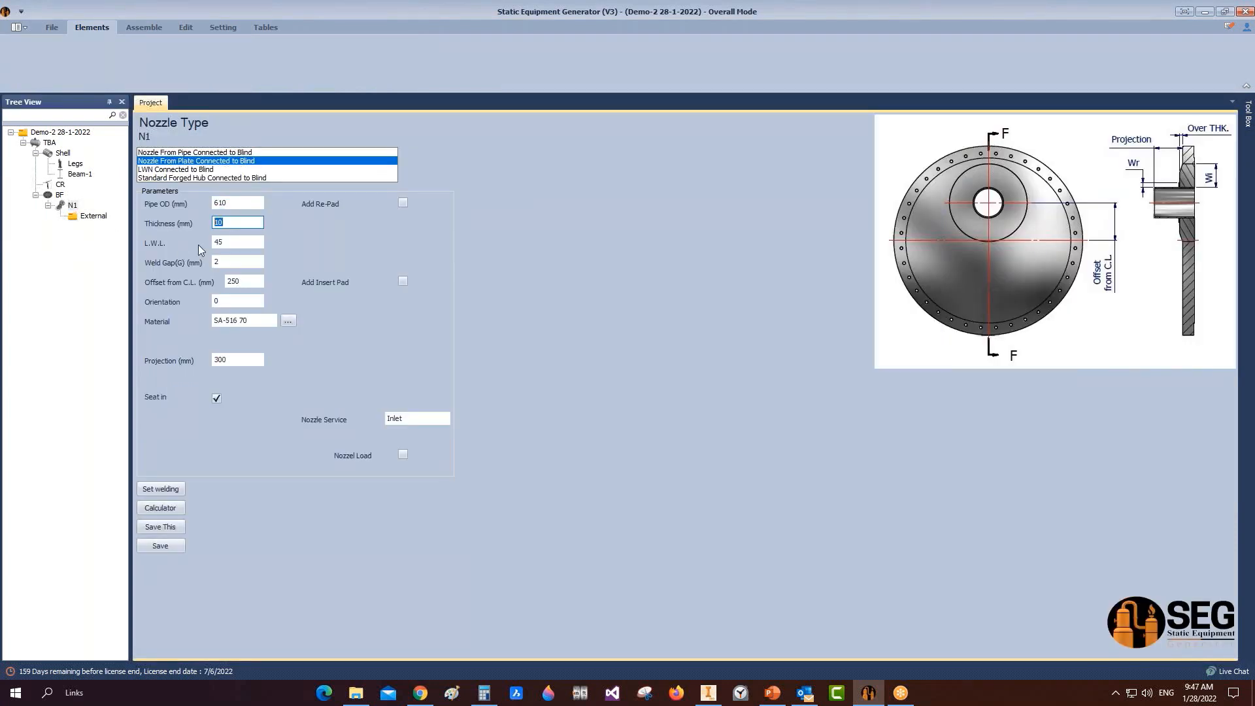
left_click(252, 281)
key("Tab")
type("90")
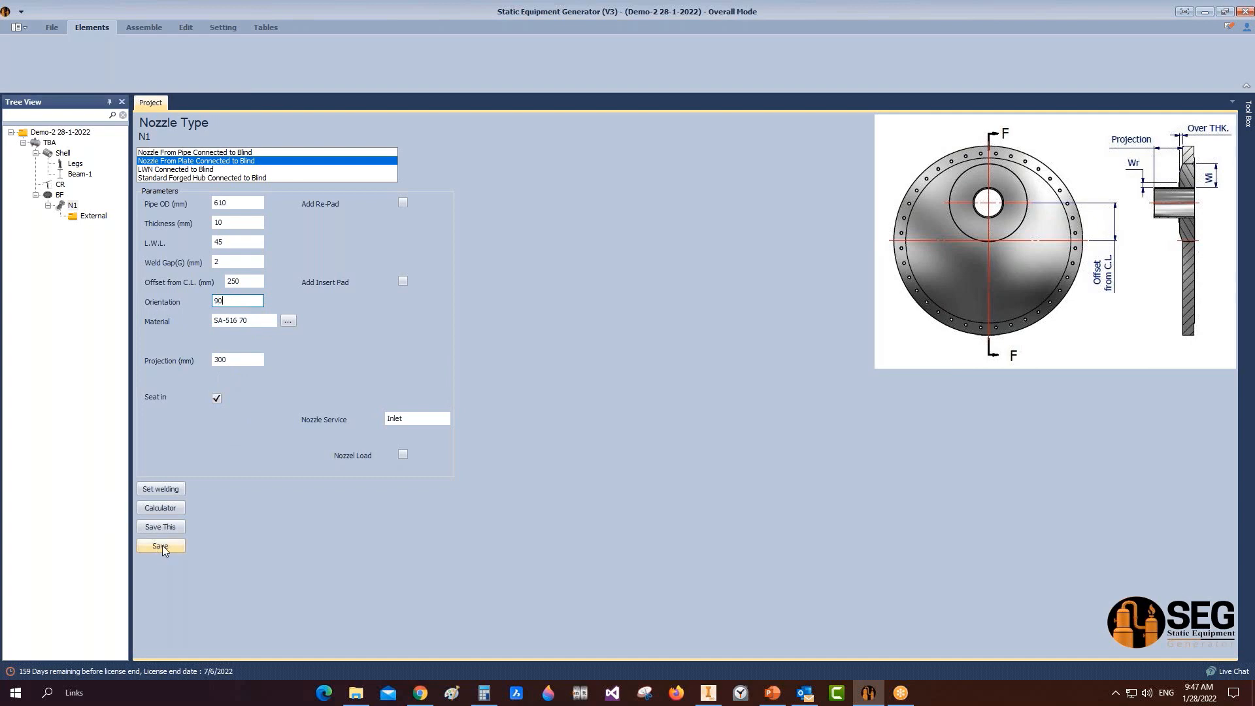
Step: Give nozzle N1 a 200 mm wide re-pad and save it
left_click(403, 203)
type("200")
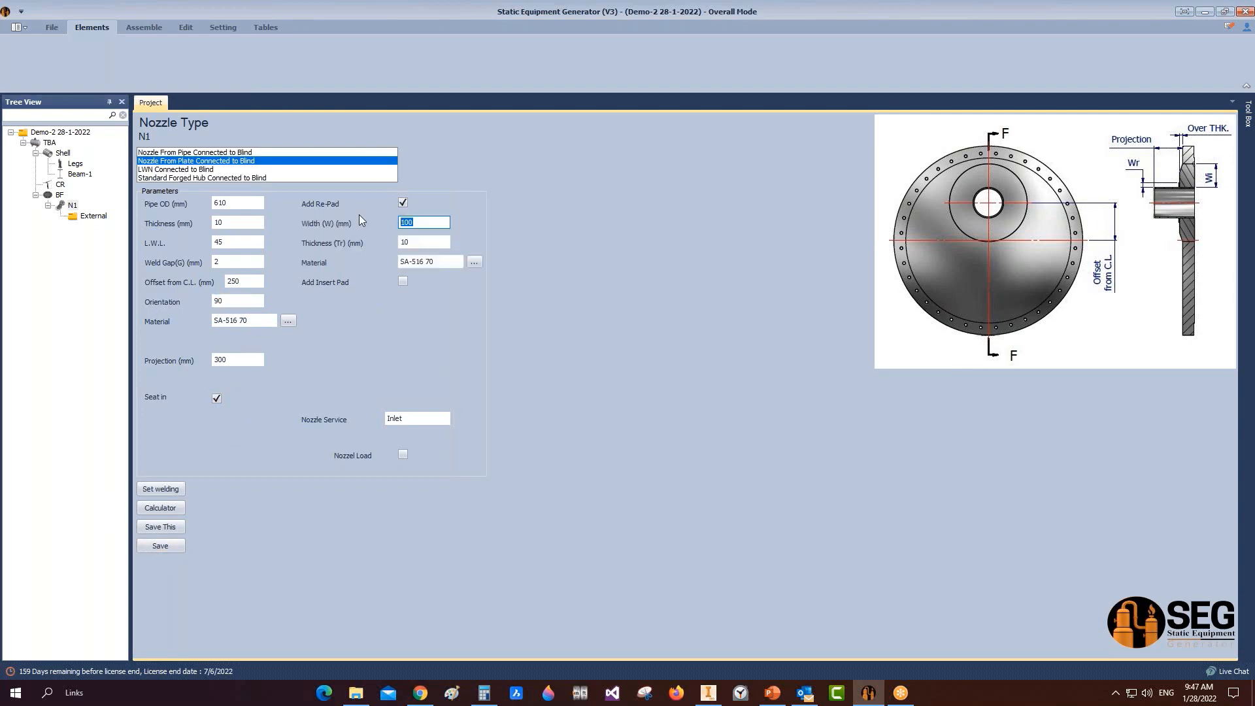
left_click(157, 546)
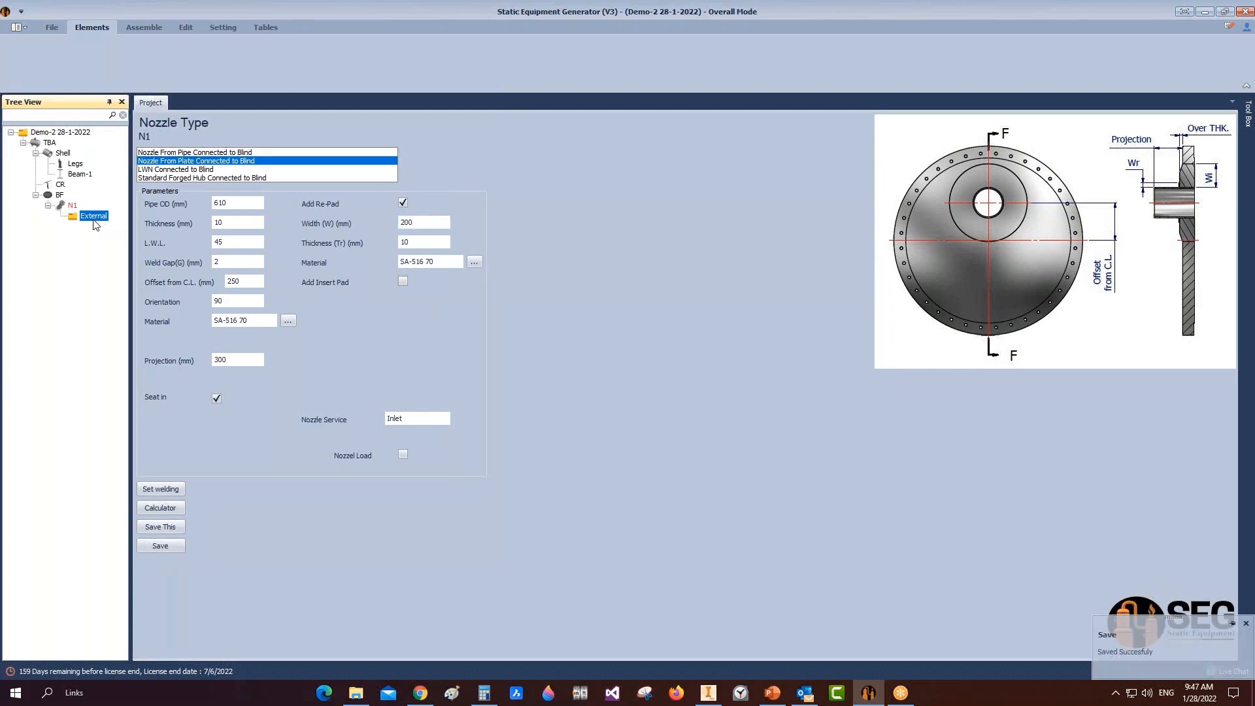
left_click(202, 49)
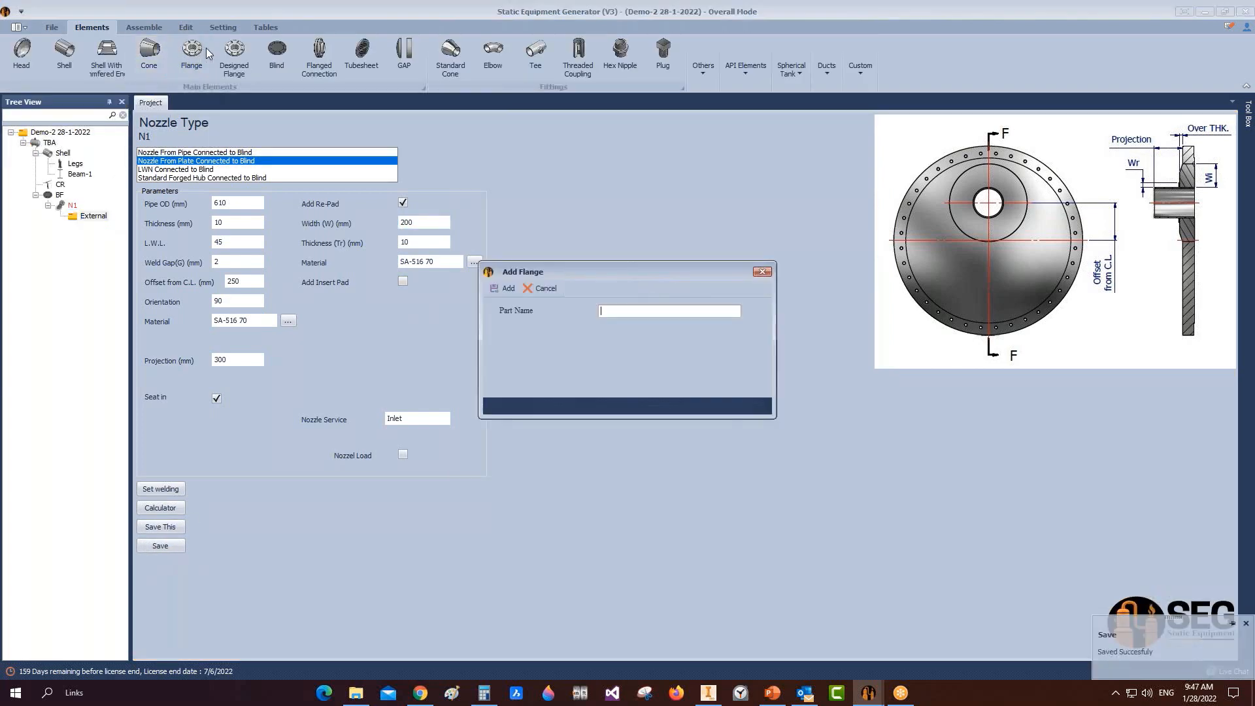
Step: Define N1-flange as size 24 Slip on-RF ASME B16.5 with 15 mm offset, save, and build it
type("-flange")
key("Return")
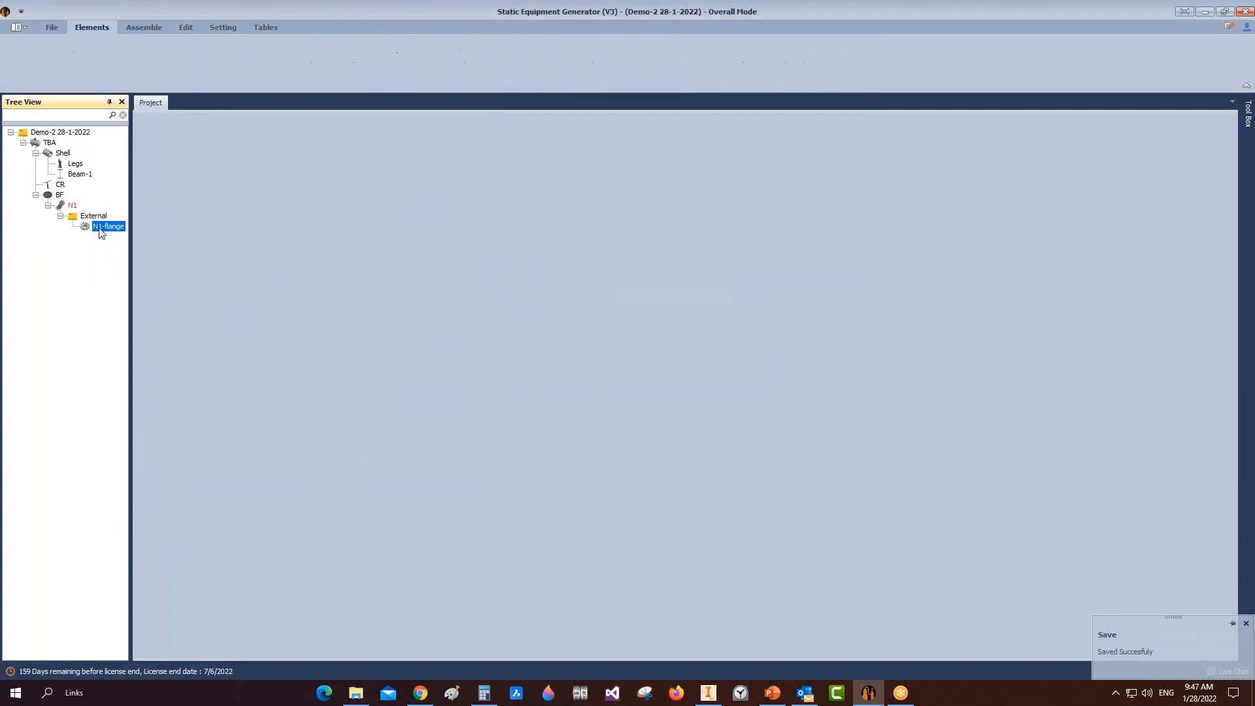
left_click(171, 161)
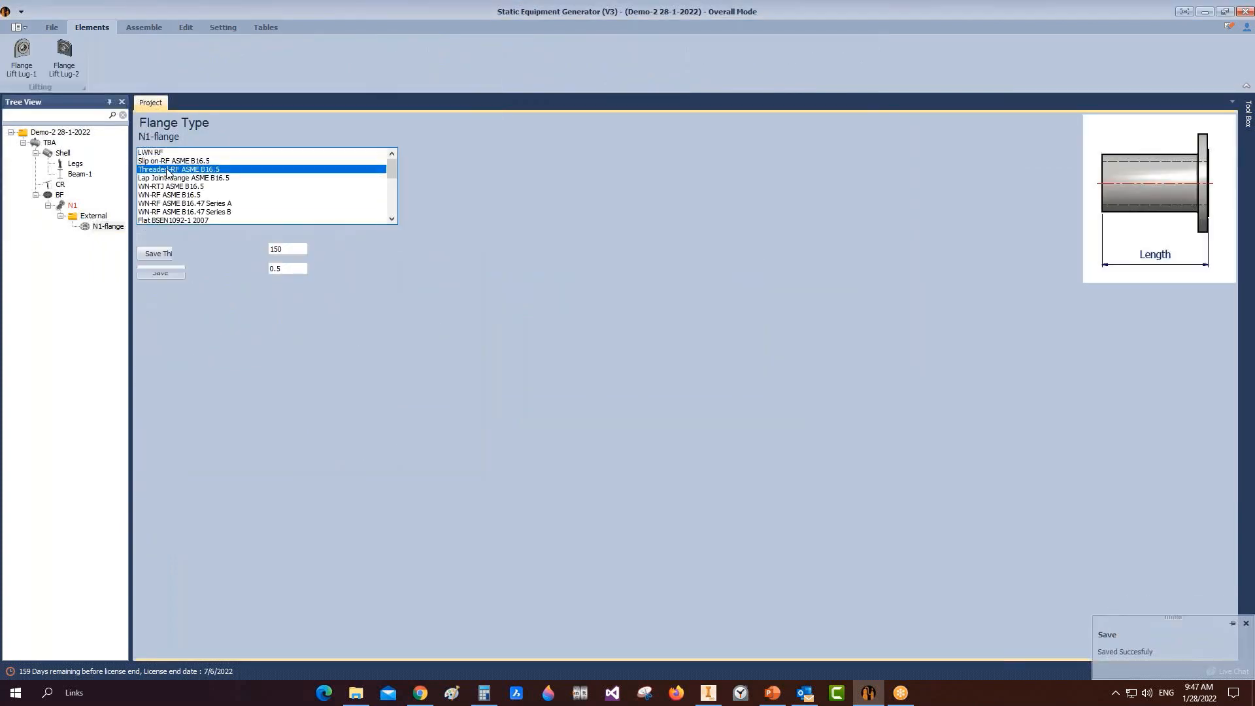
left_click(312, 267)
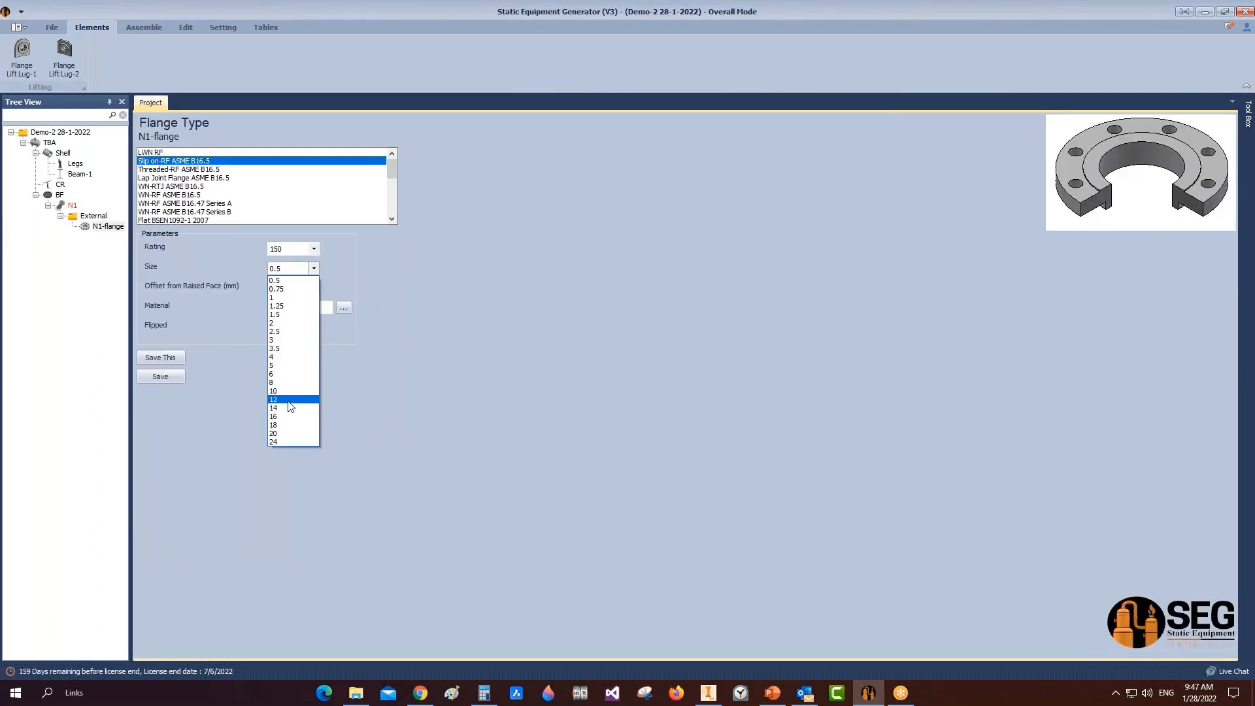
left_click(287, 421)
double_click(305, 287)
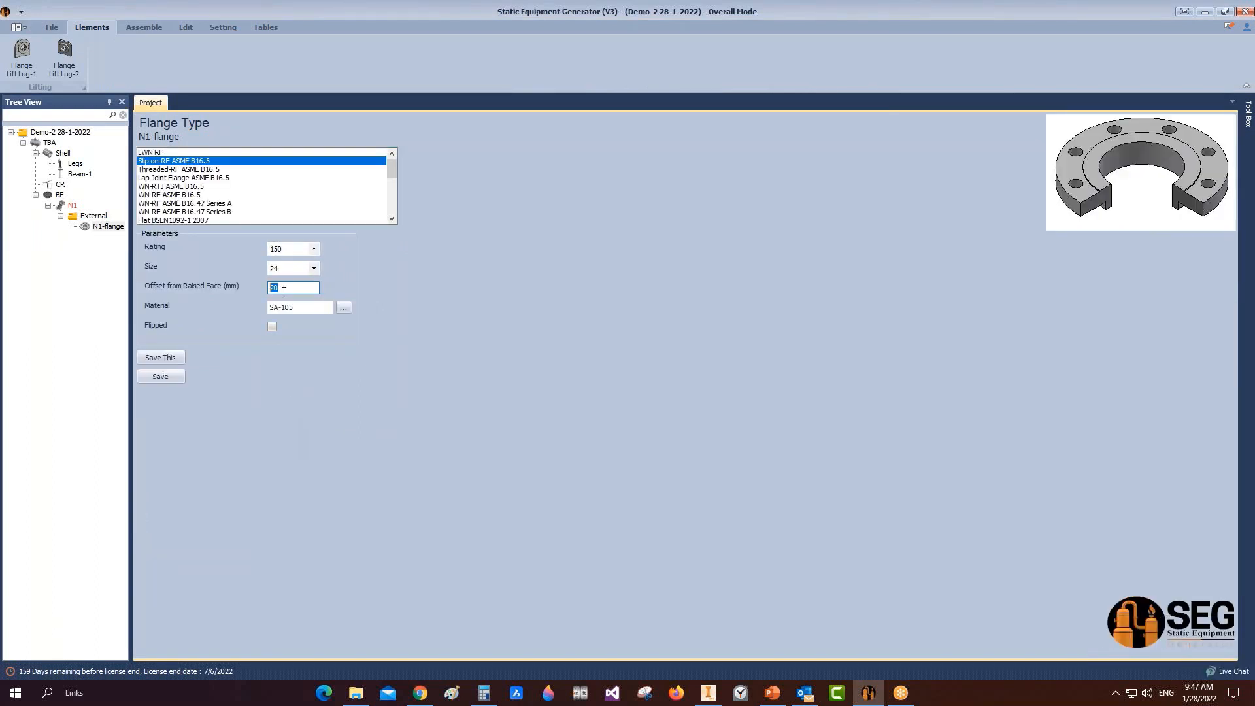
type("15")
left_click(161, 358)
left_click(144, 27)
left_click(26, 55)
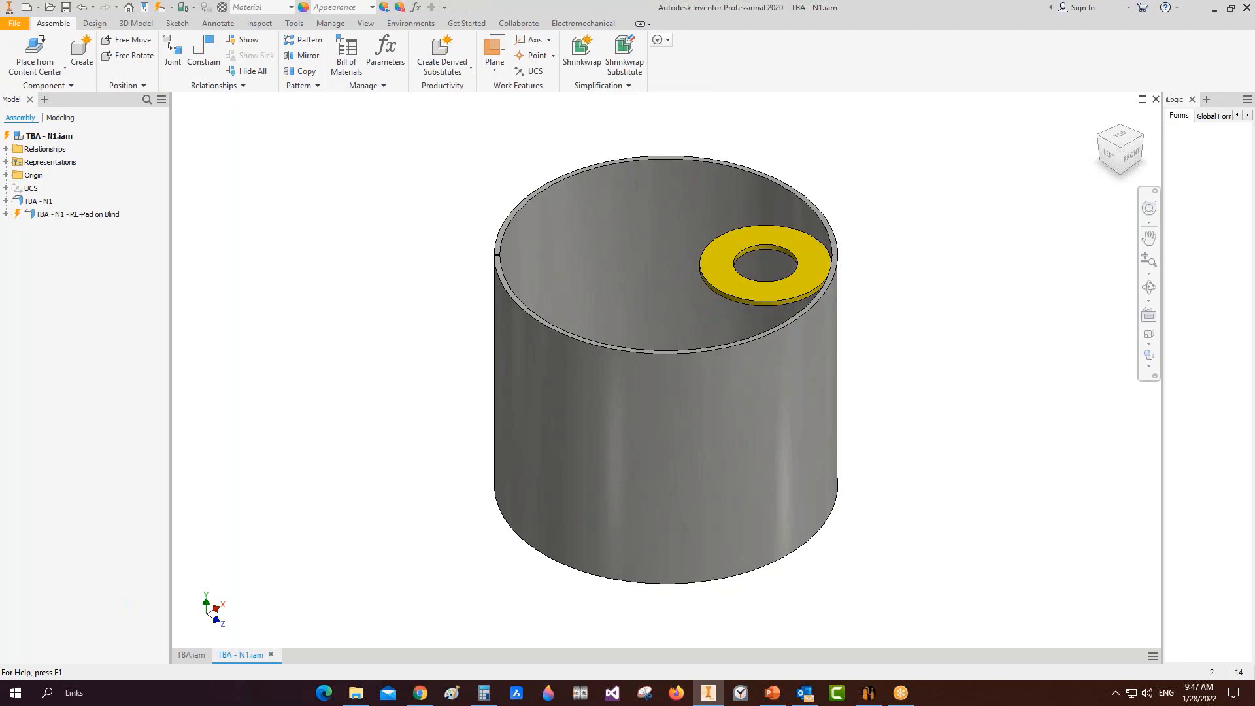
Step: Save TBA - N1.iam with Ctrl+S and return to the equipment generator
key("ctrl+s")
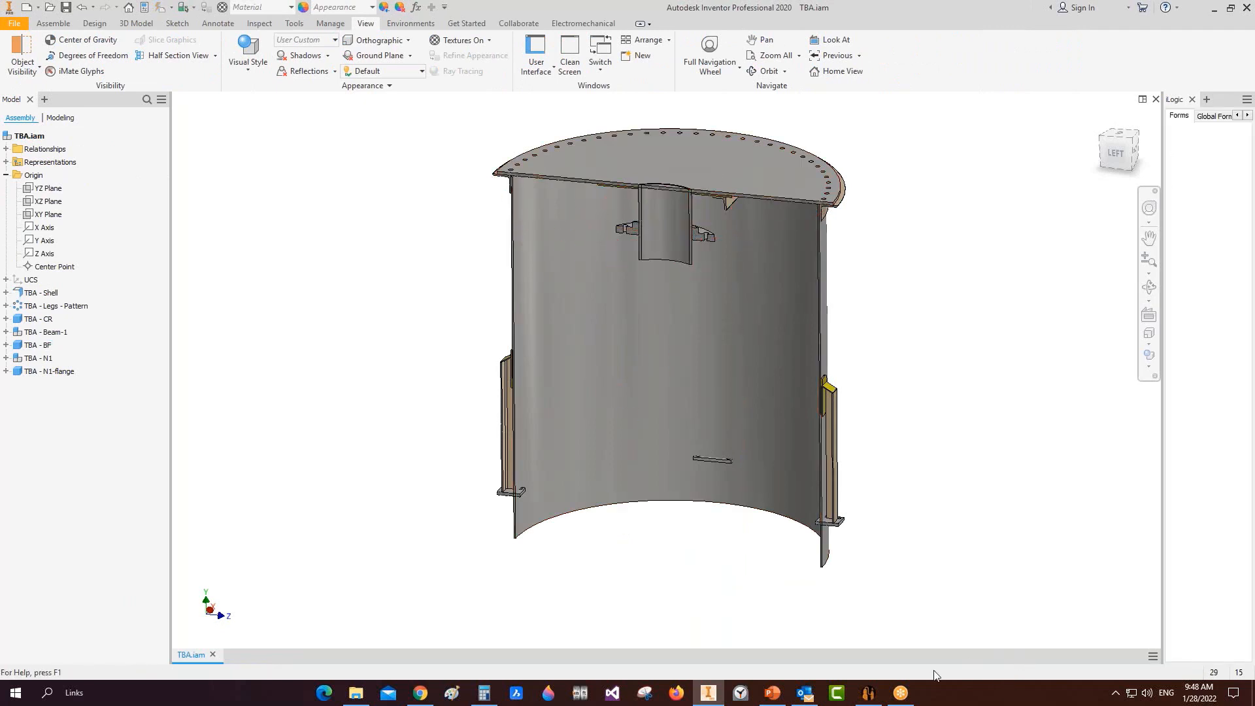
left_click(868, 693)
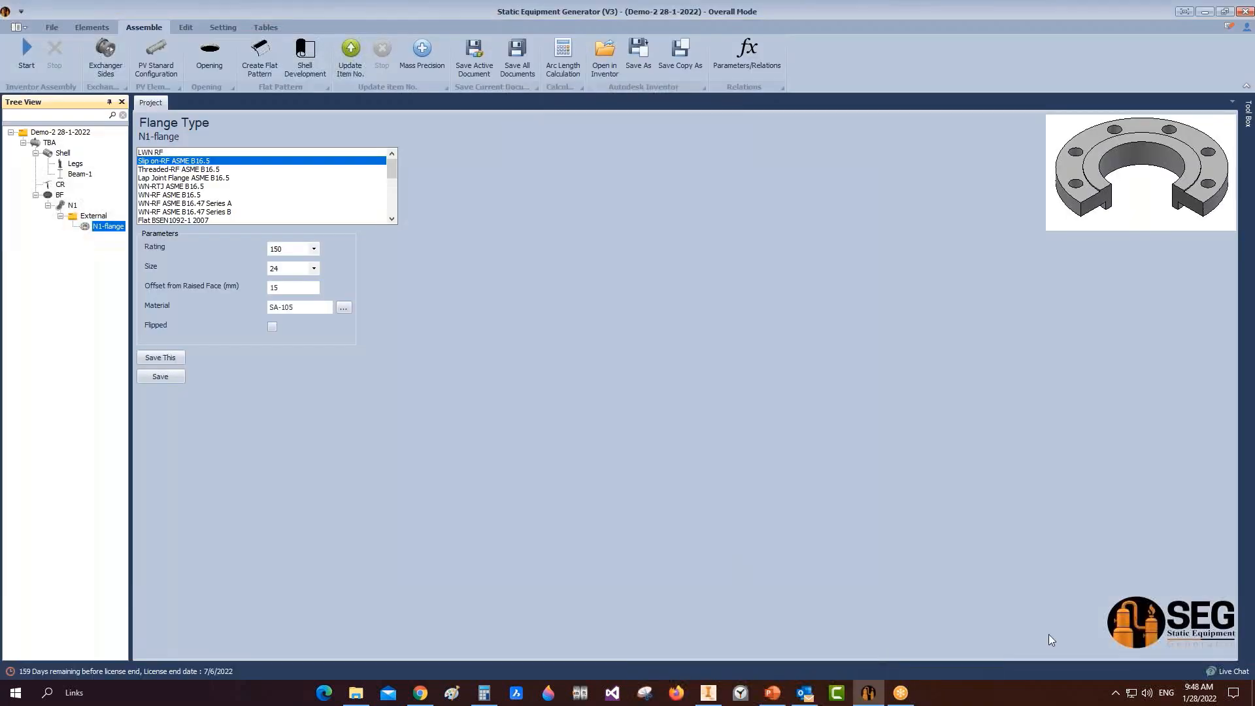
Step: Clear Flipped on blind flange BF, save it, and rebuild the model in Inventor
left_click(60, 195)
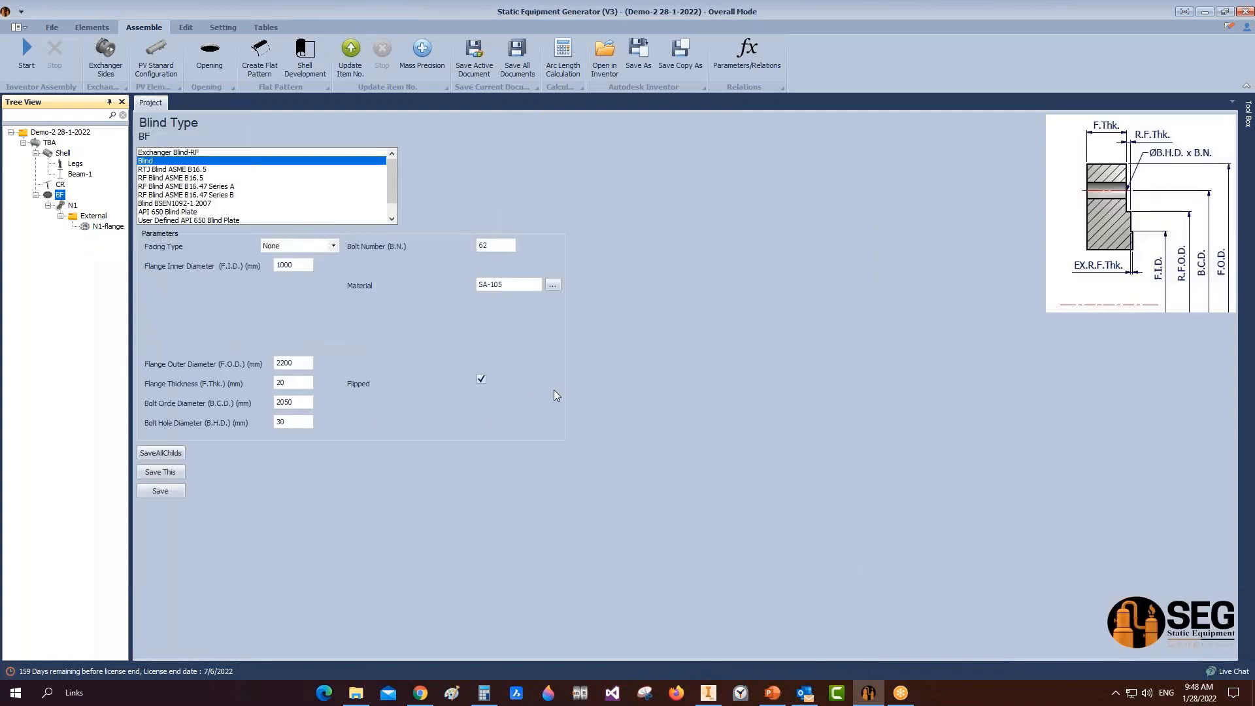
left_click(481, 379)
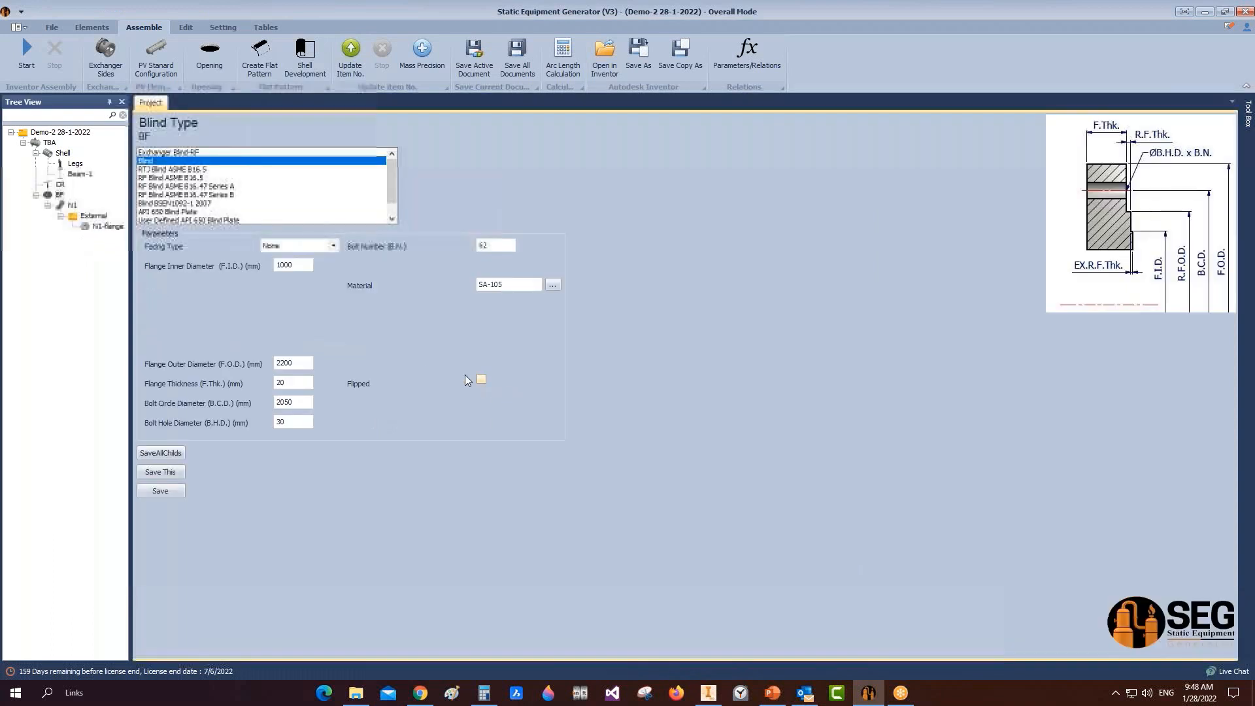
left_click(160, 491)
left_click(26, 52)
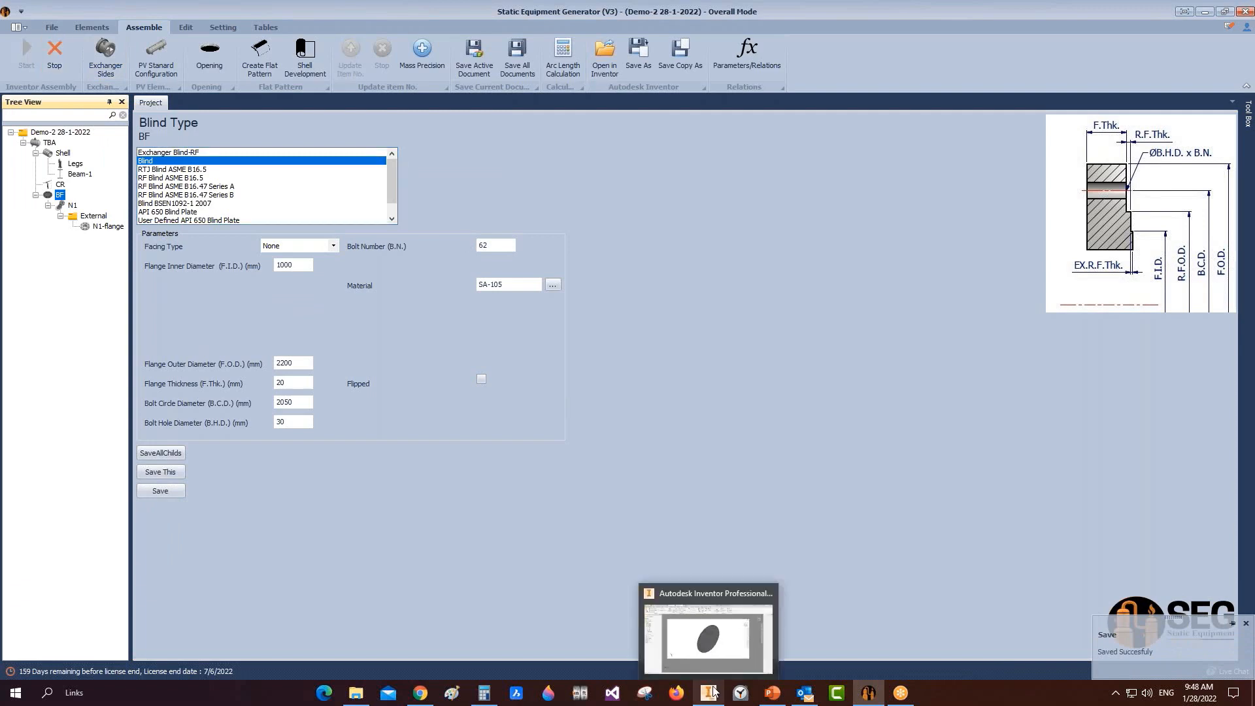
left_click(719, 674)
left_click(868, 693)
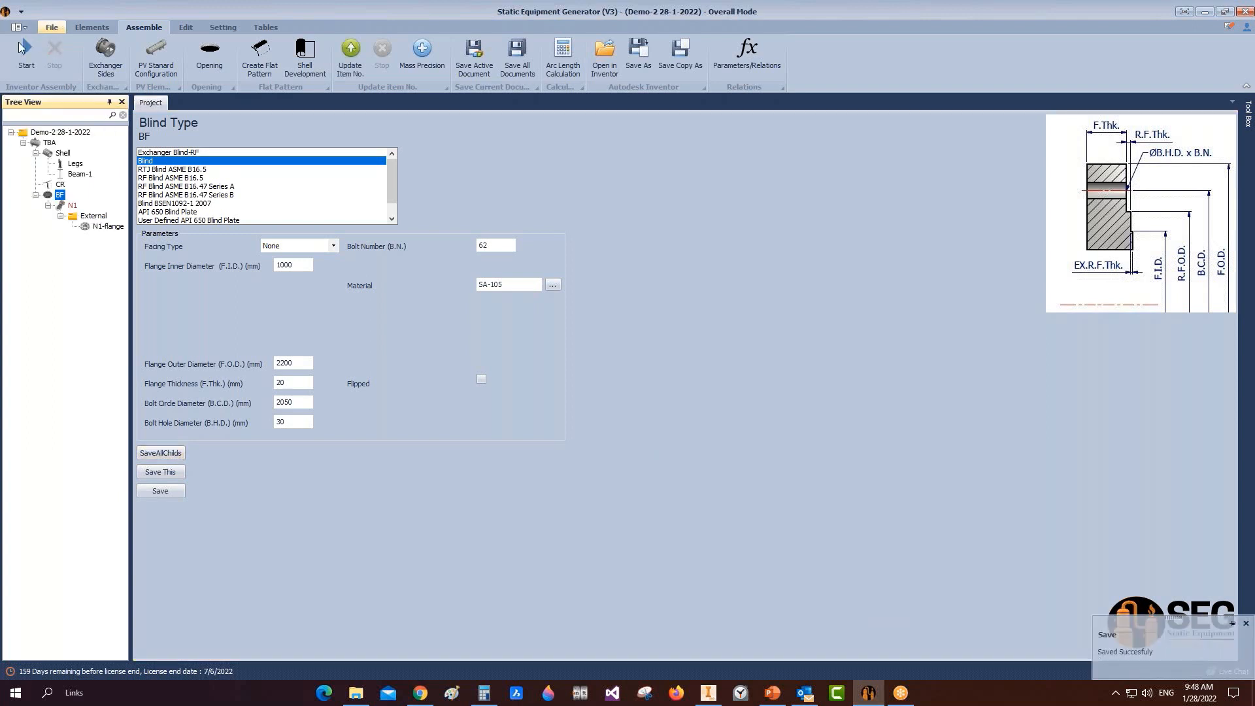
Step: Rebuild the Inventor model with the unflipped BF, then select the TBA assembly
left_click(22, 47)
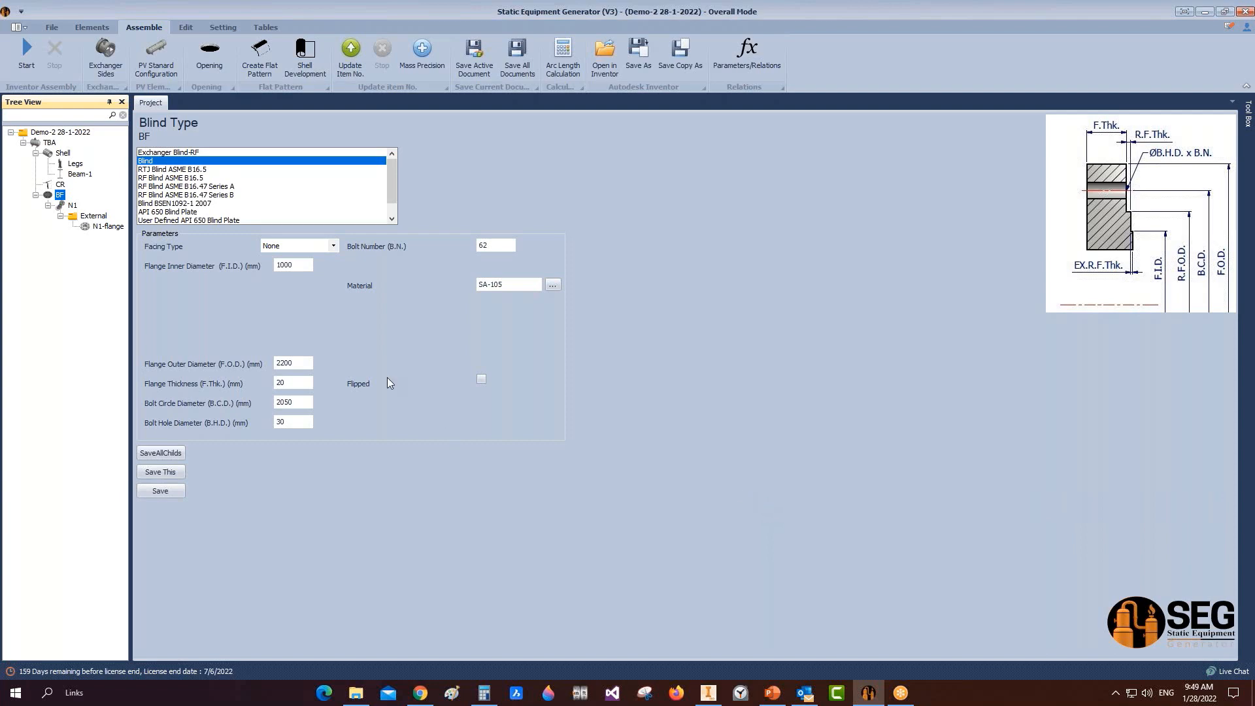
left_click(49, 143)
left_click(89, 28)
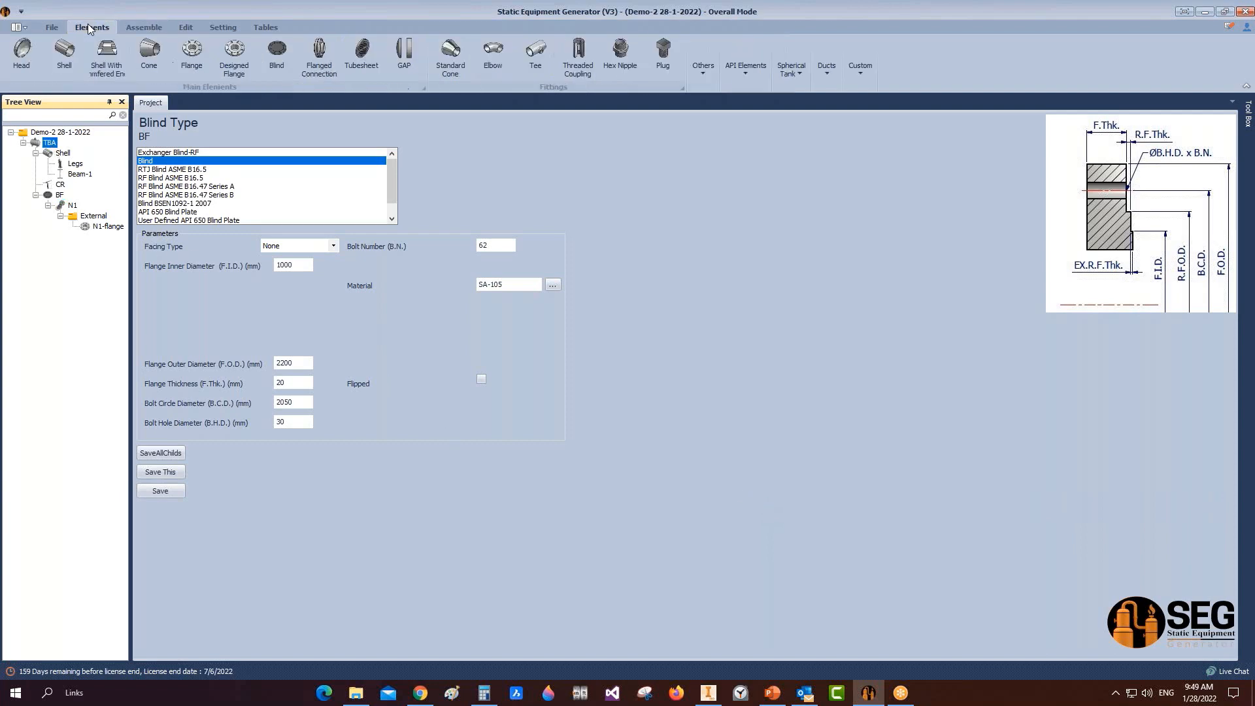
left_click(192, 58)
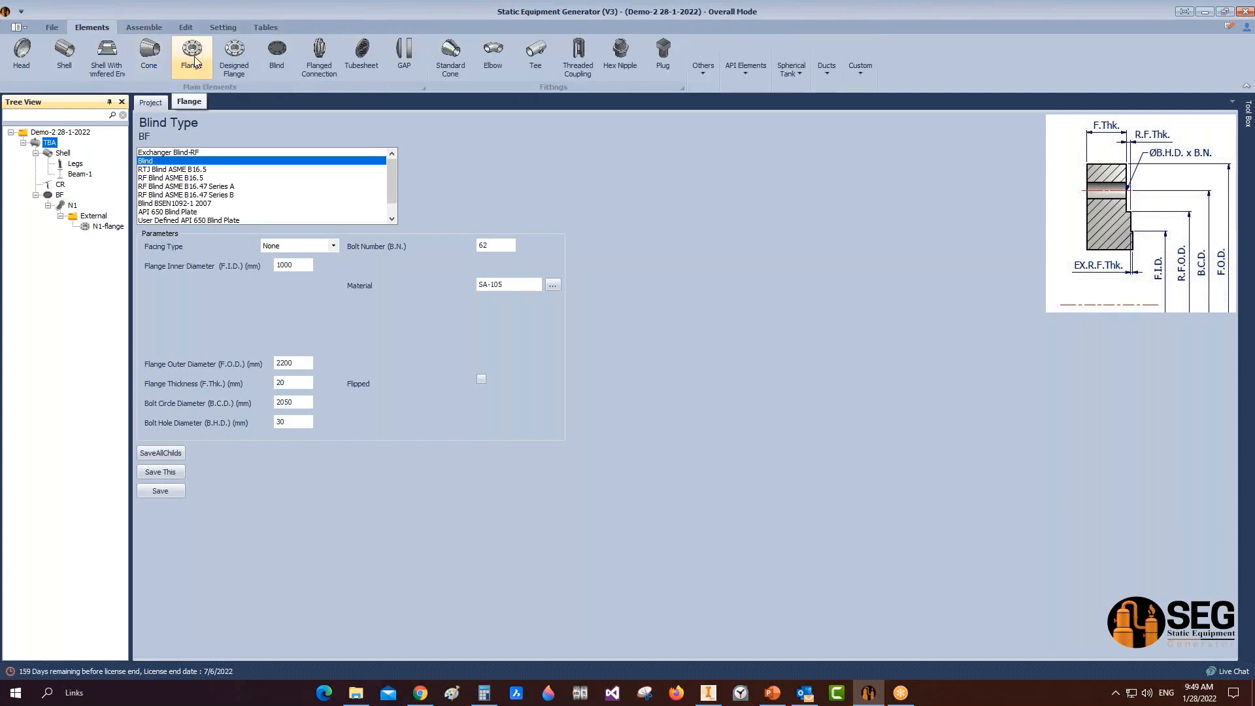
left_click(235, 53)
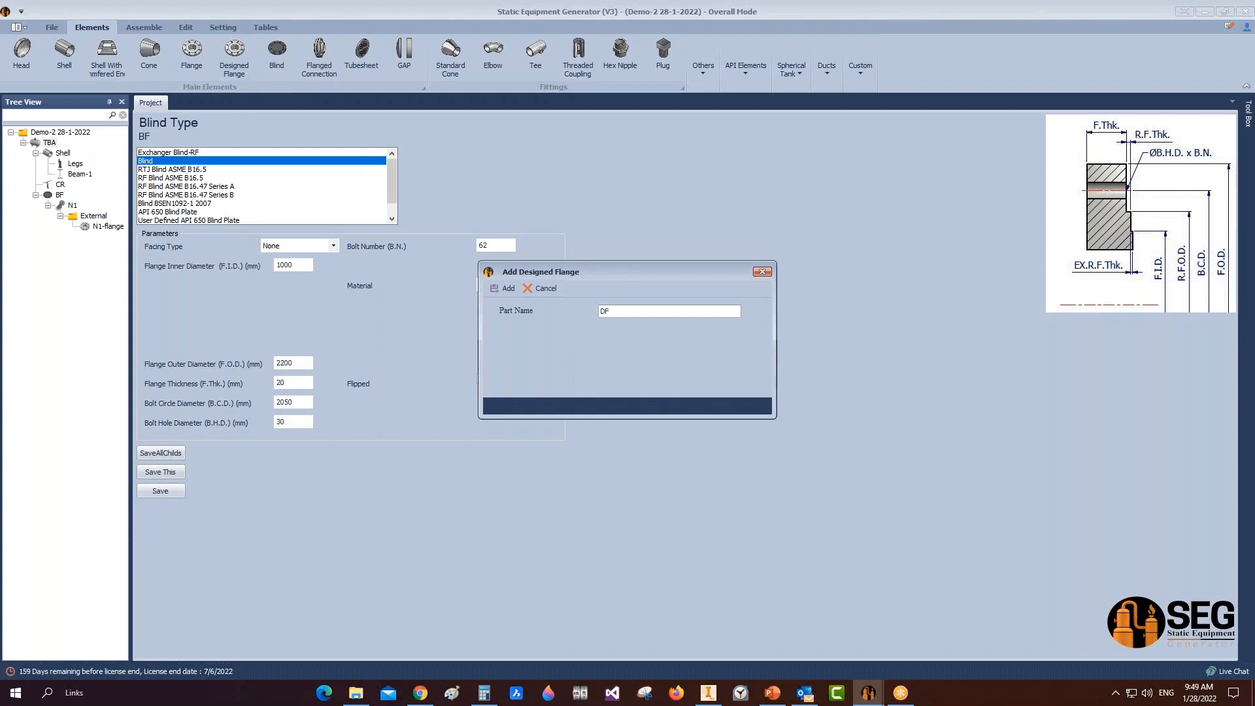
key("Return")
left_click(56, 237)
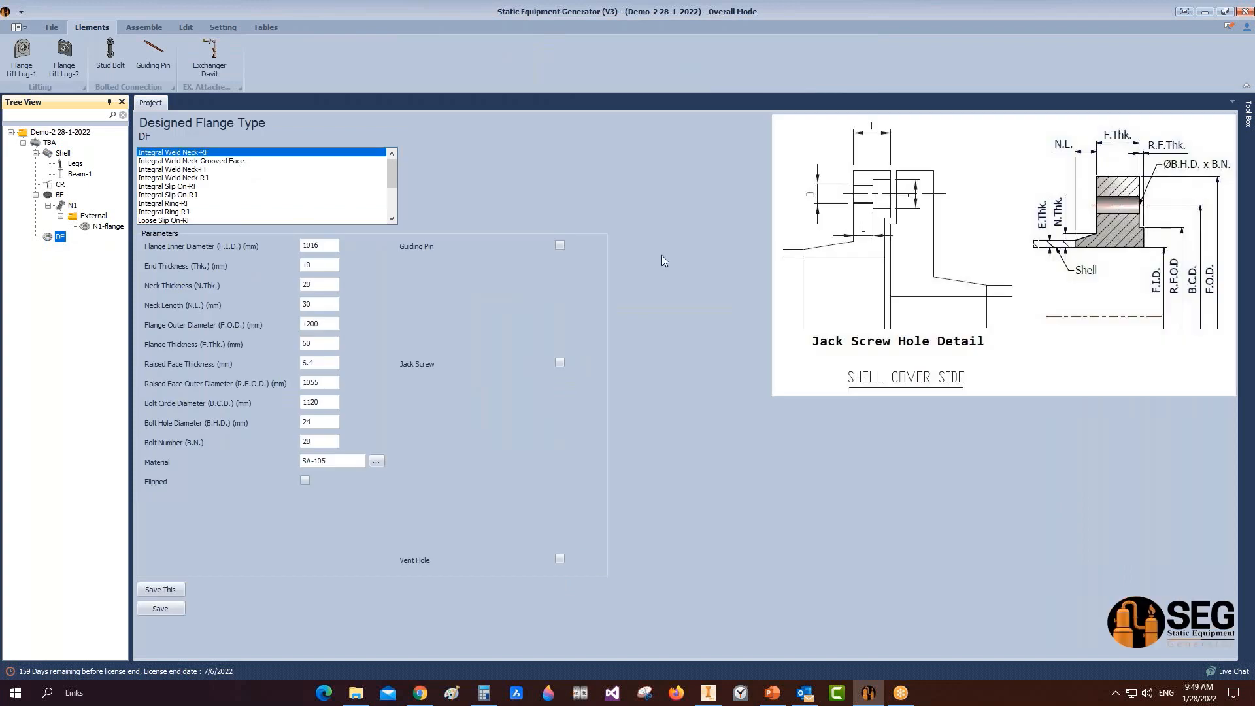
scroll(198, 171, "down", 1)
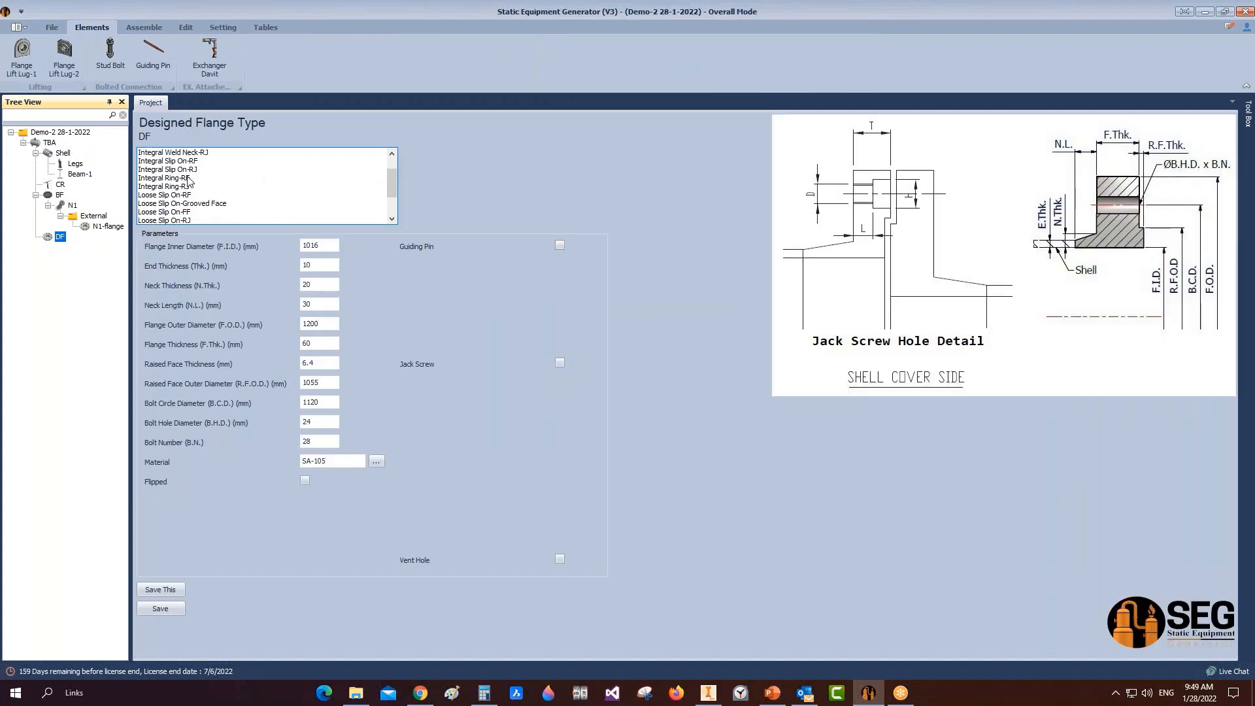
scroll(193, 176, "up", 1)
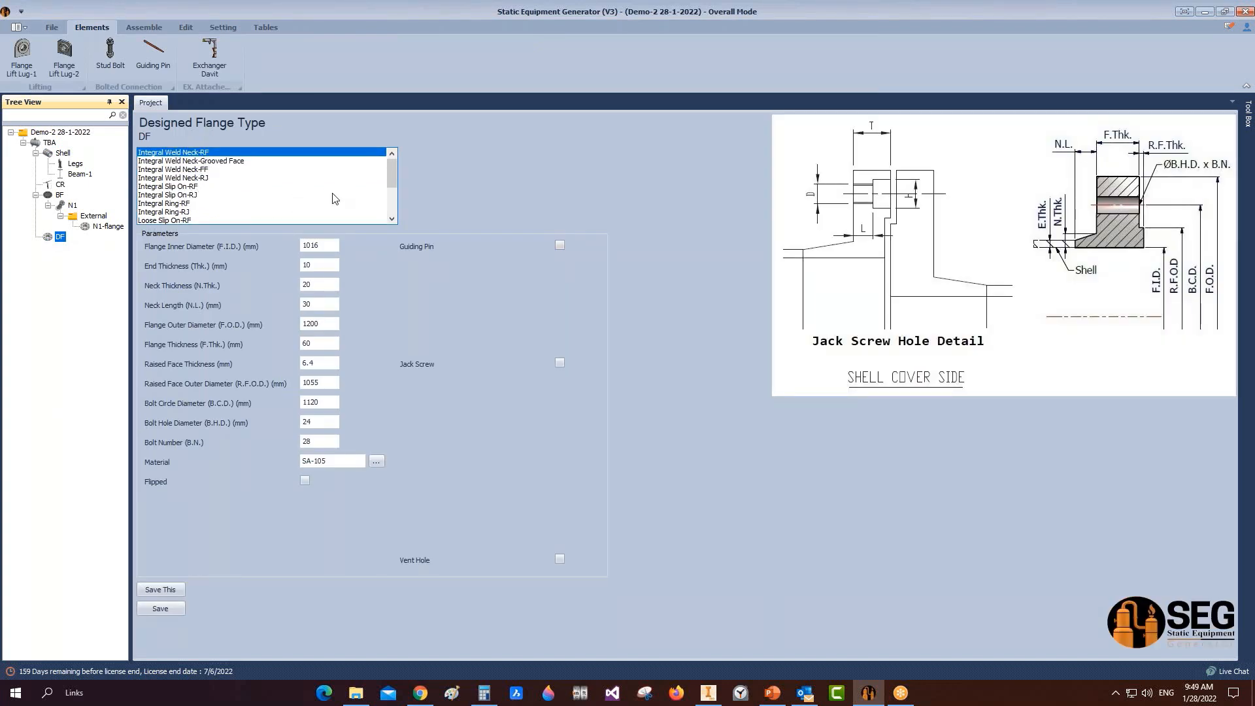
scroll(199, 206, "down", 3)
left_click(175, 221)
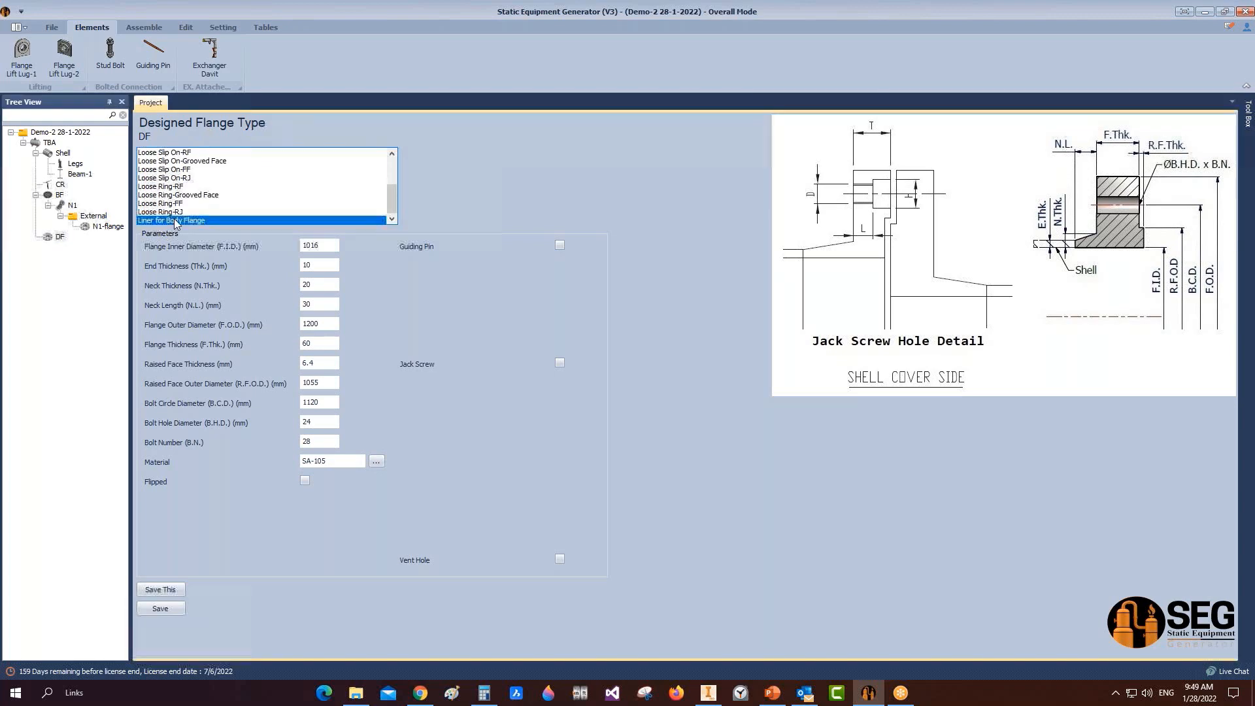
left_click(168, 212)
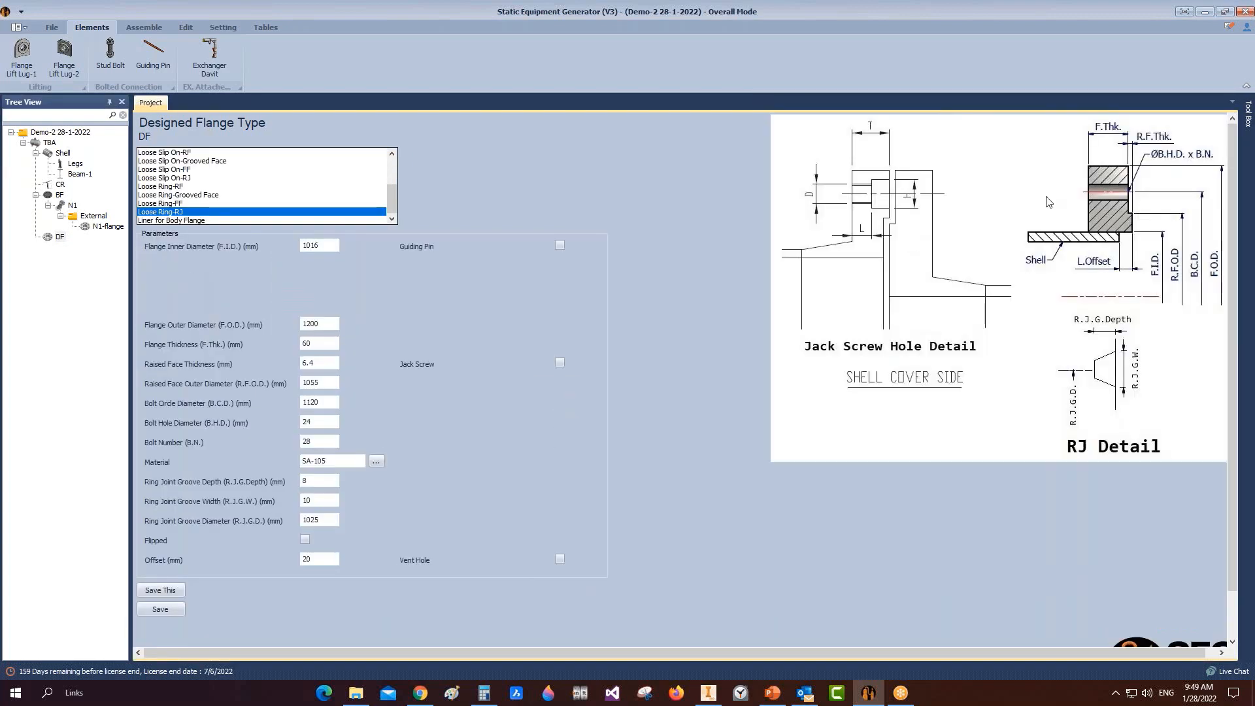
left_click(182, 211)
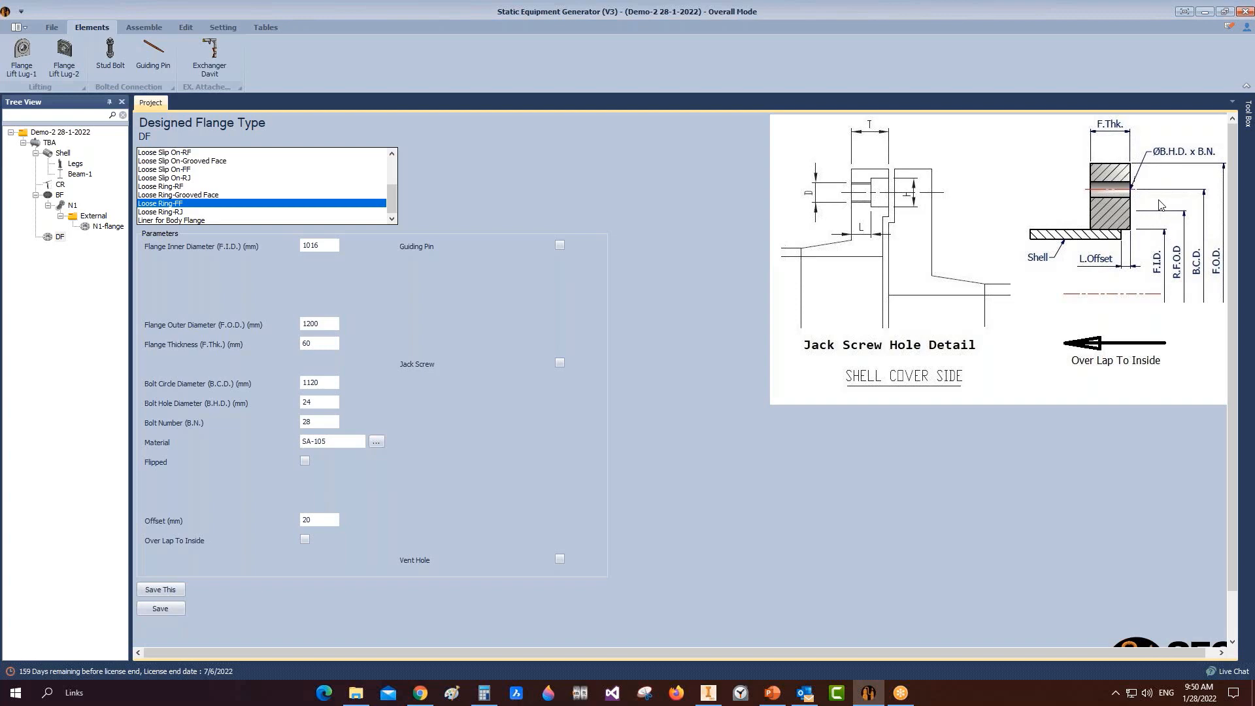
left_click(212, 202)
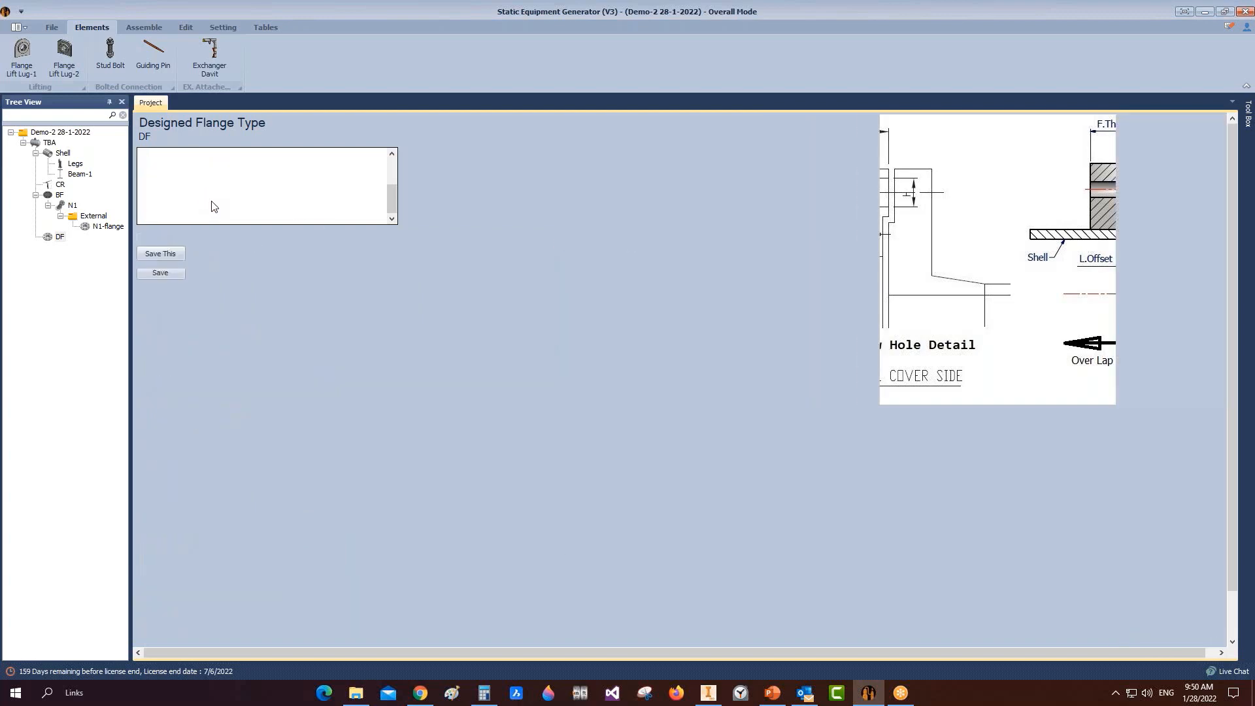
left_click(213, 207)
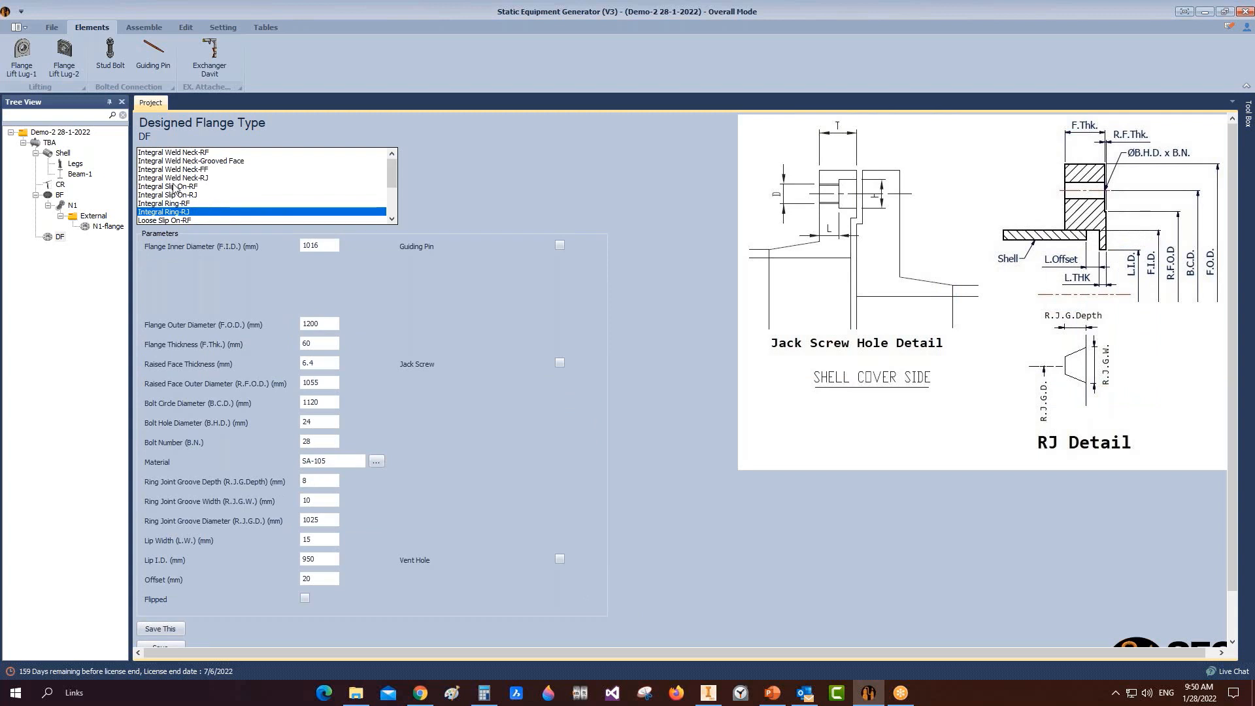
right_click(65, 238)
left_click(105, 304)
Step: Confirm removing DF, review the vessel in Inventor, then start a new project in the generator
left_click(612, 389)
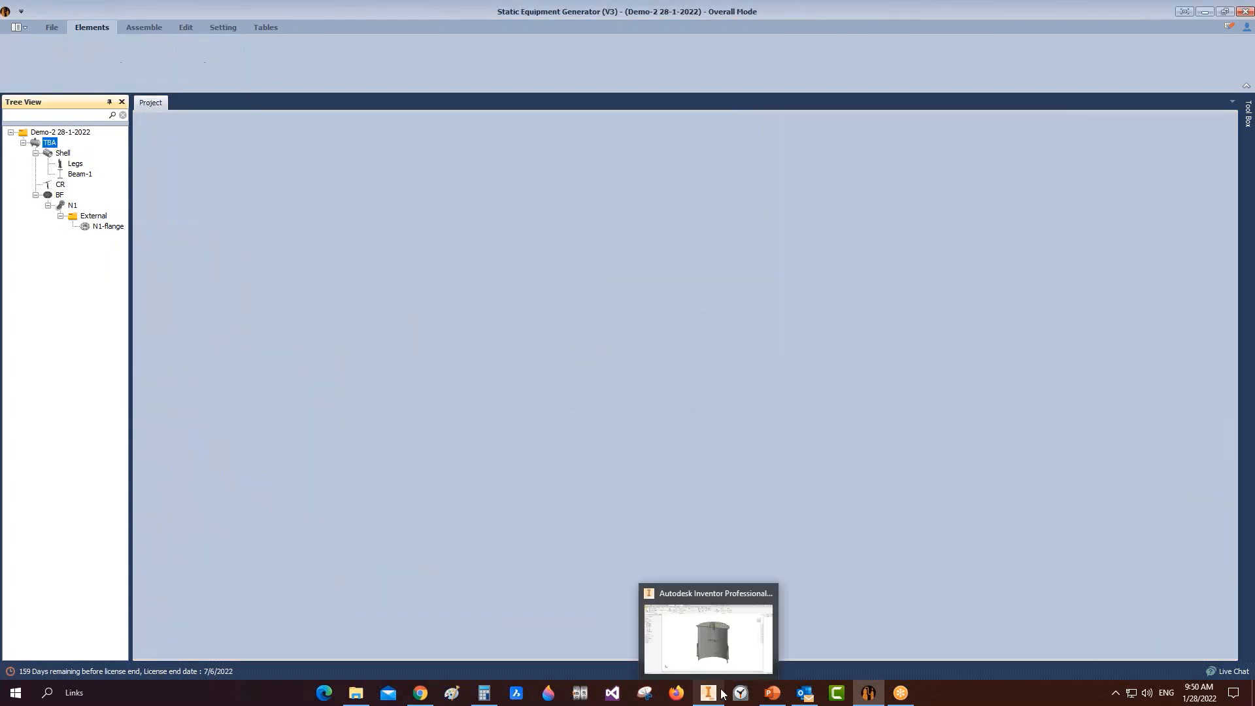
left_click(722, 694)
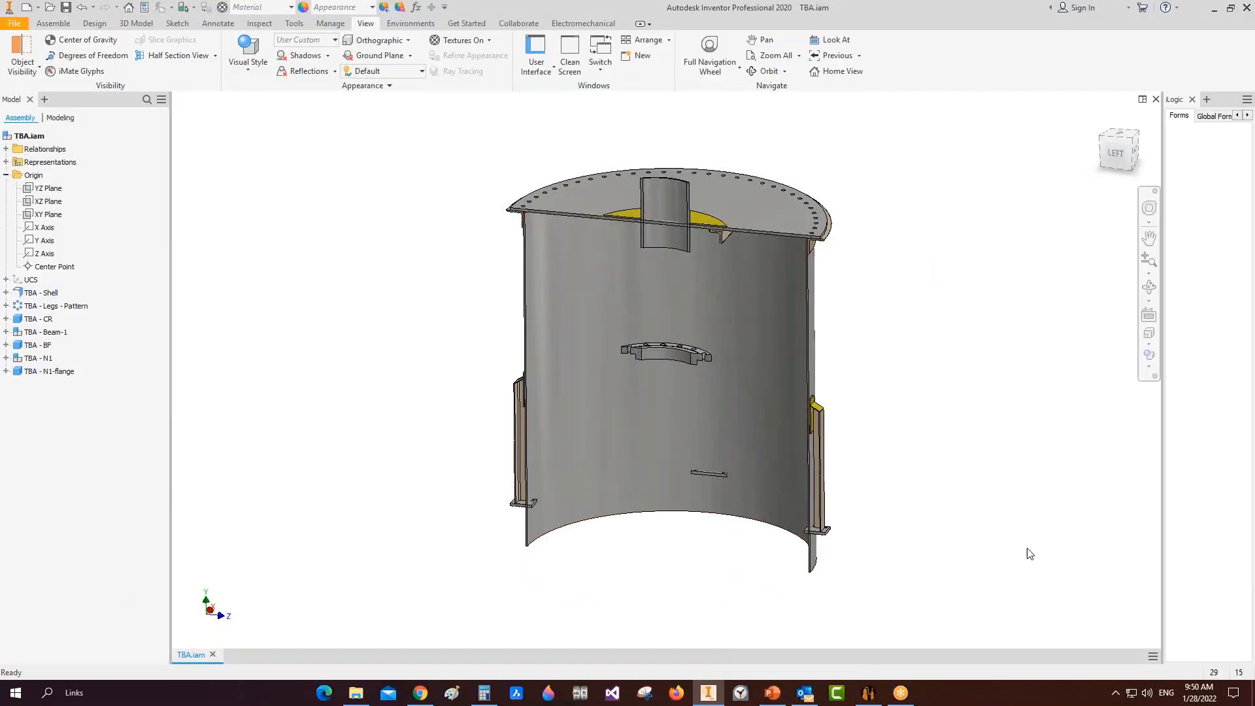
left_click(869, 693)
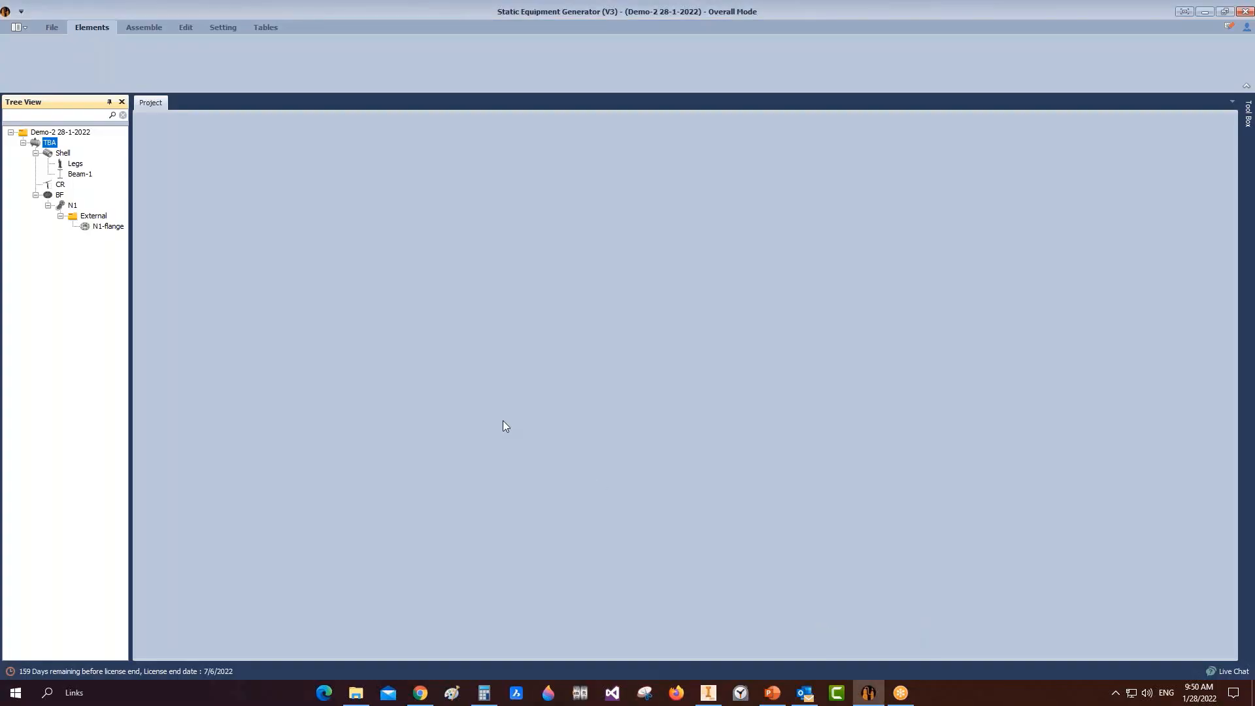
left_click(52, 27)
left_click(14, 58)
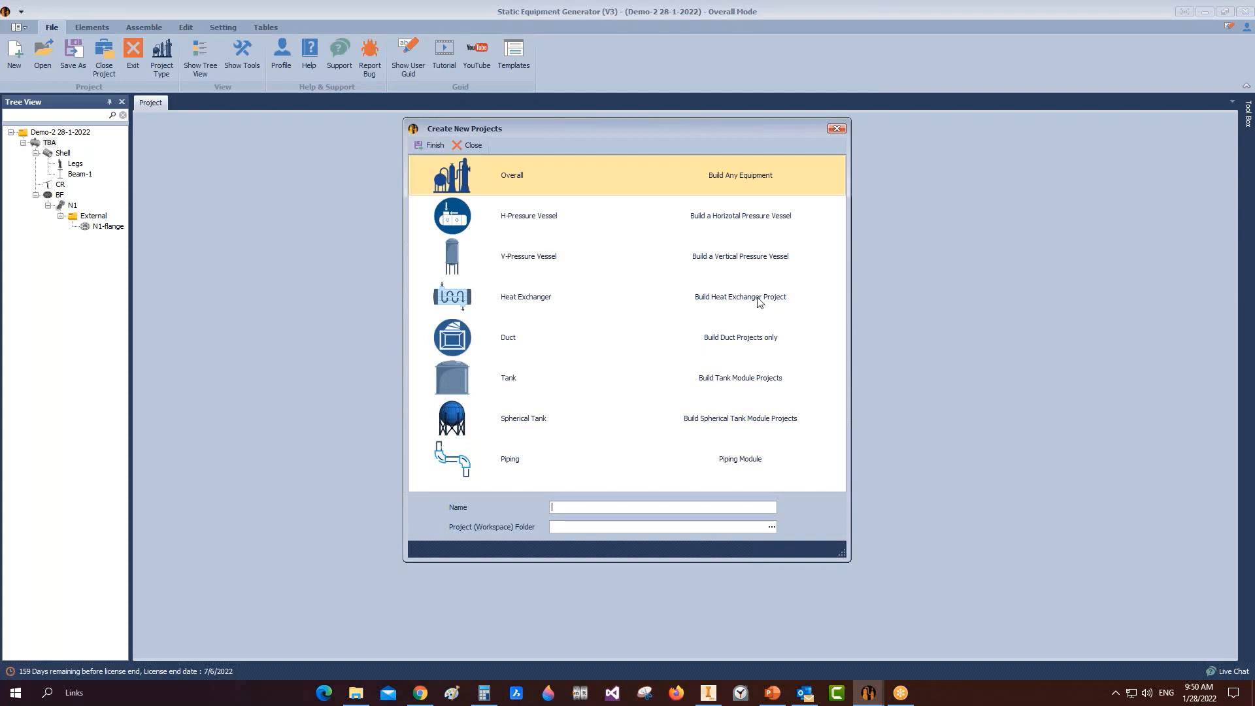
Step: Close the Create New Projects dialog and zoom in on the flange in Inventor
left_click(837, 129)
left_click(708, 693)
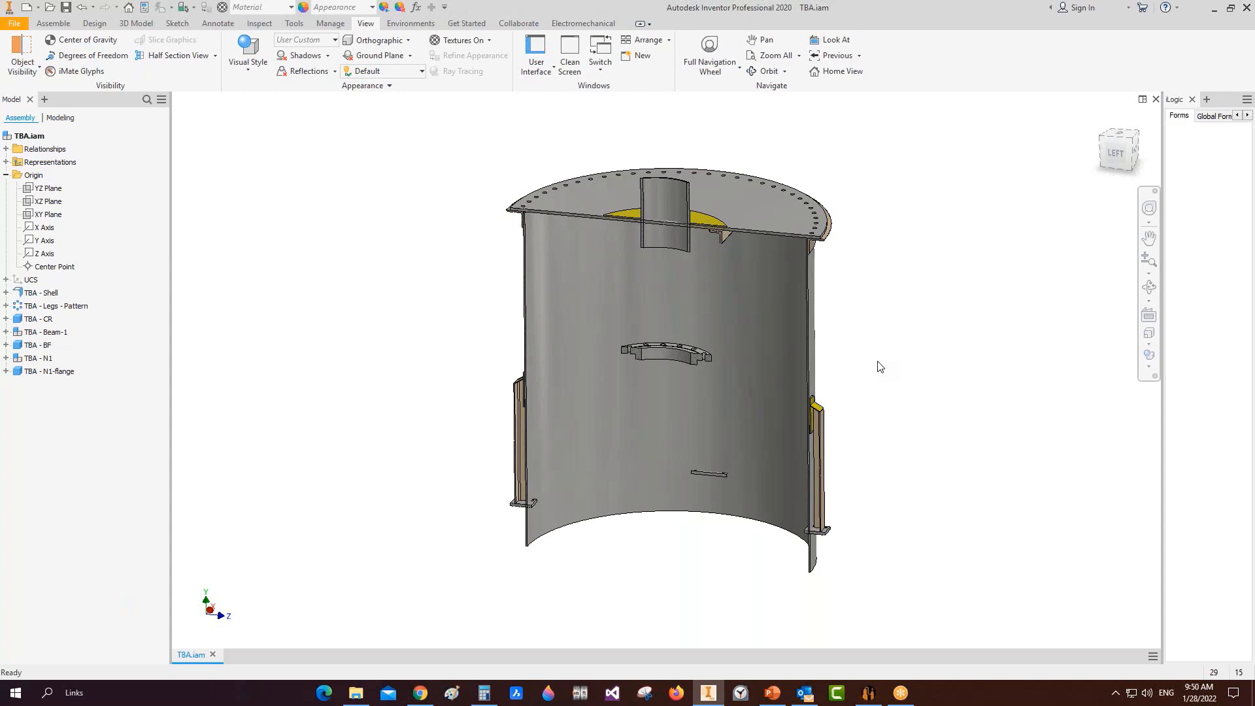
scroll(849, 221, "up", 8)
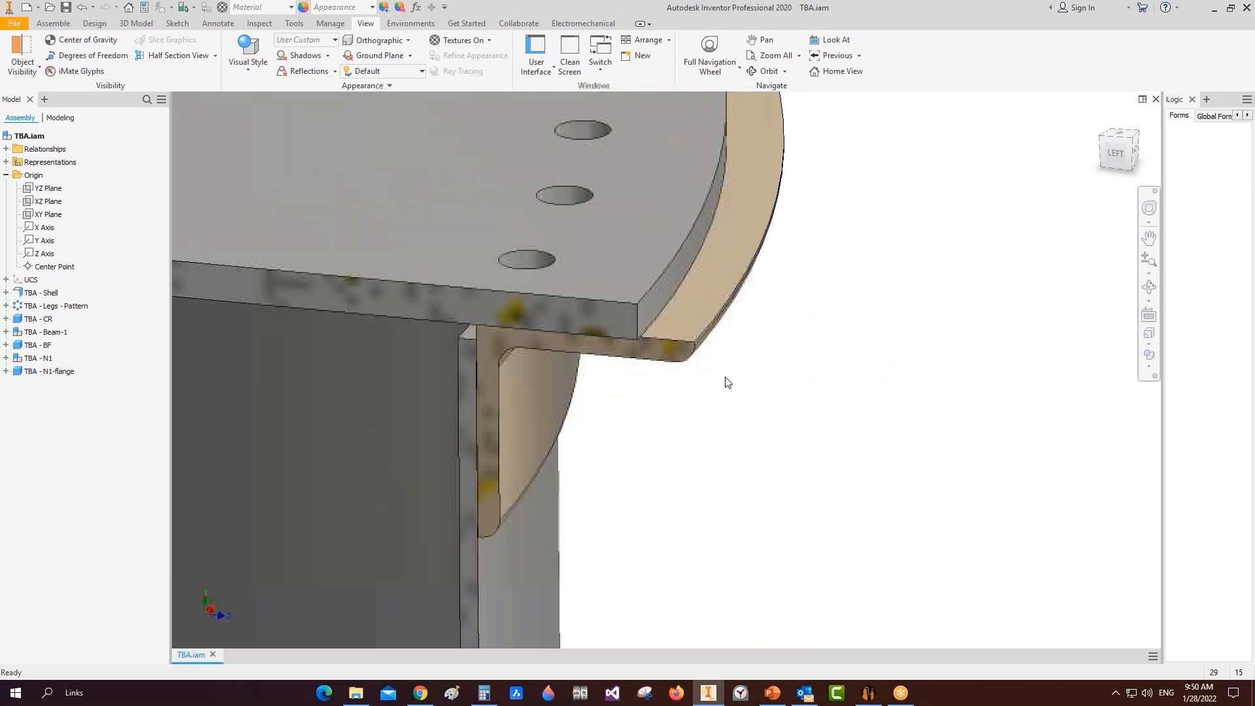
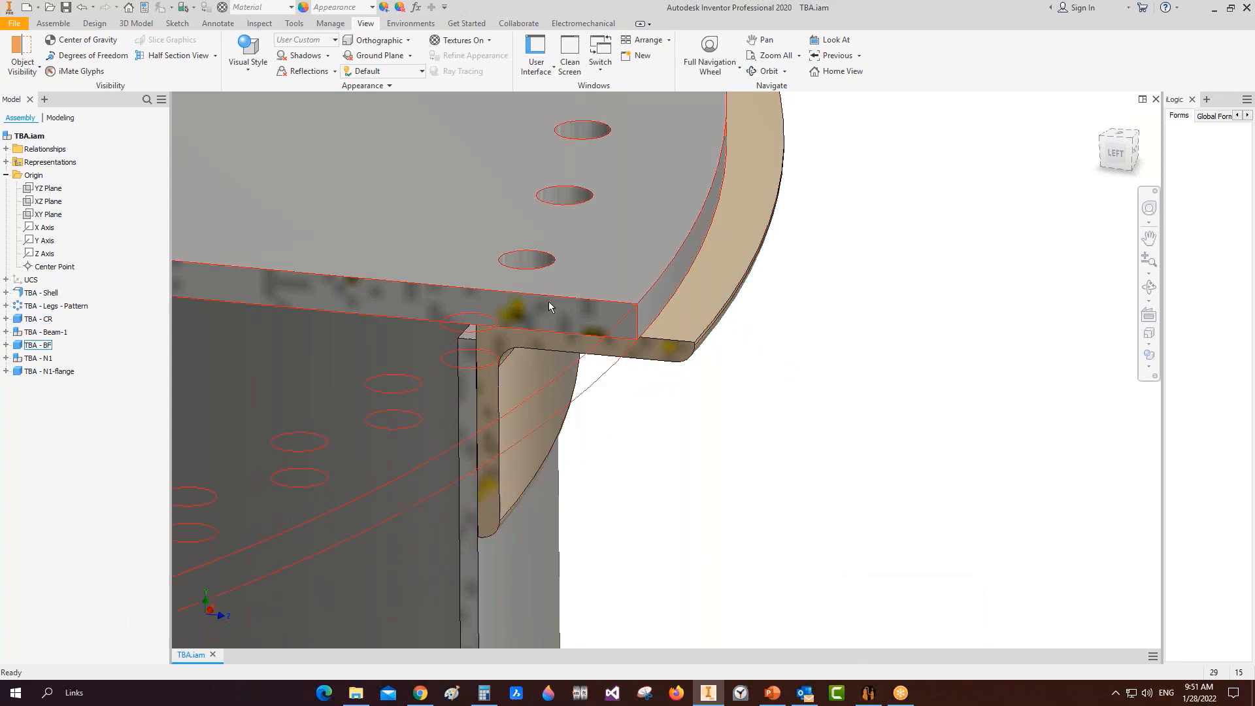
Step: Edit the TBA - CR ring in place, viewed from the top and zoomed to the ring edge
double_click(703, 305)
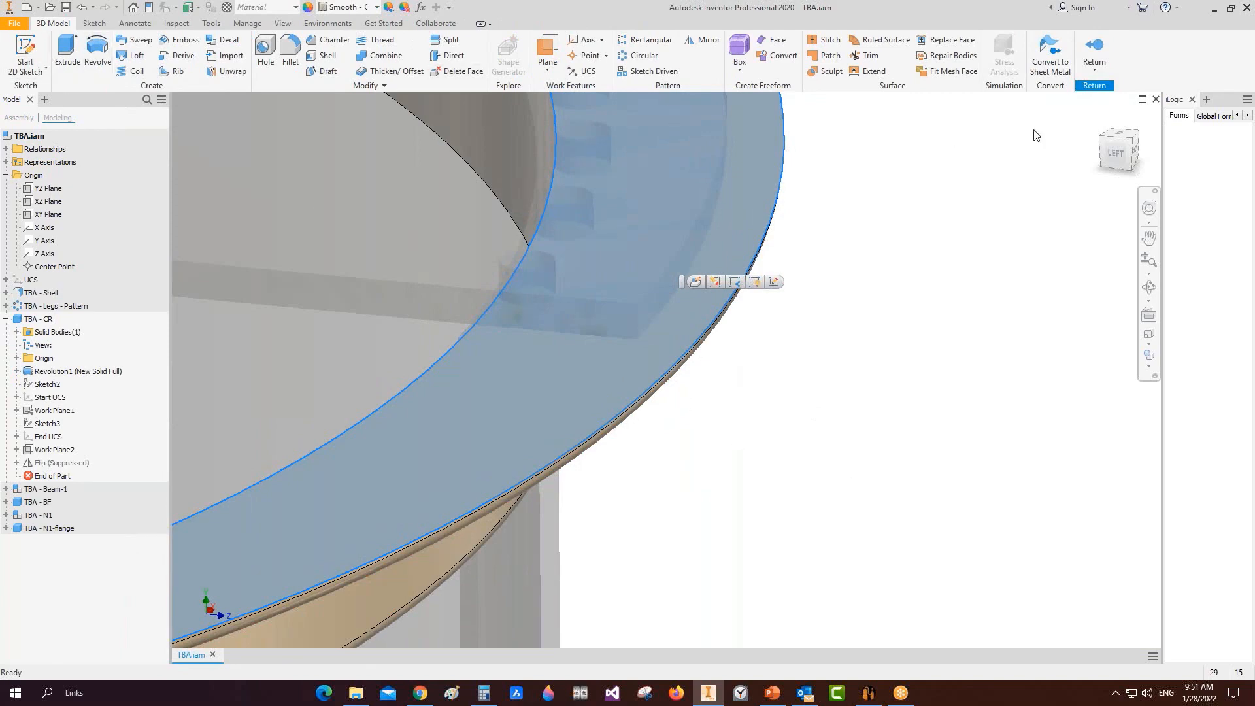
left_click(1119, 134)
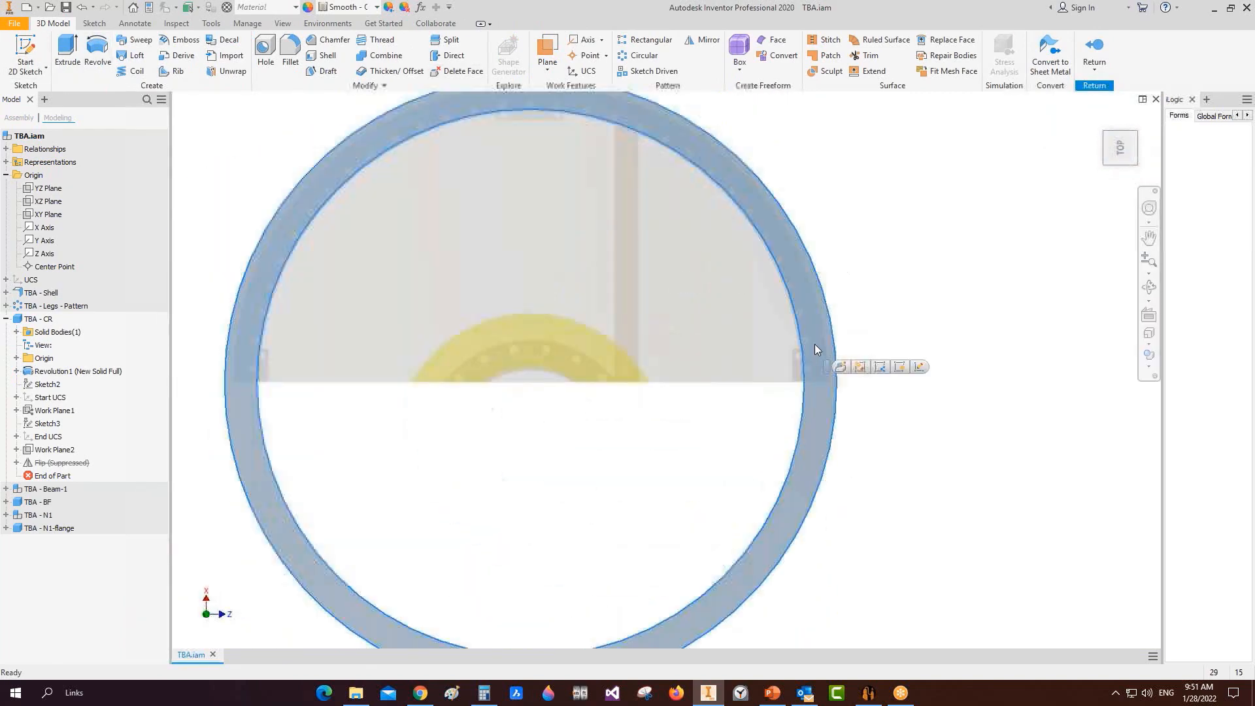
scroll(815, 344, "down", 5)
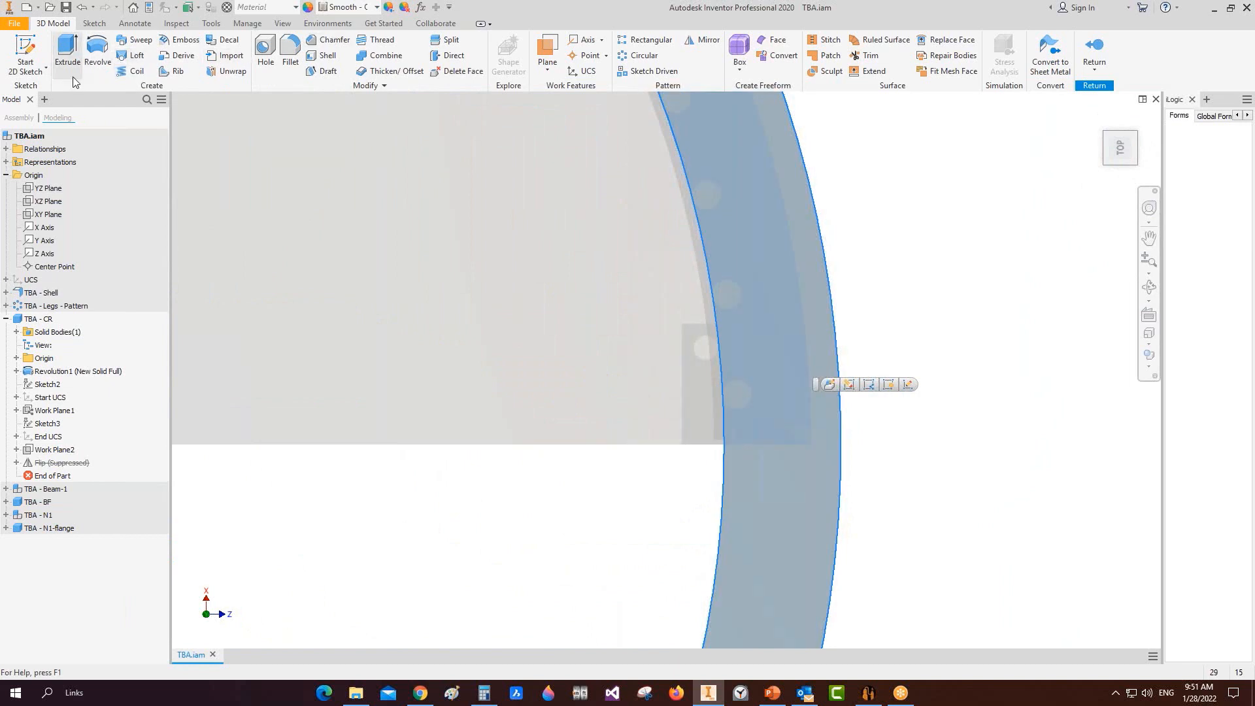
left_click(25, 55)
Step: Sketch on the ring face and project the existing hole circle as construction geometry
left_click(833, 510)
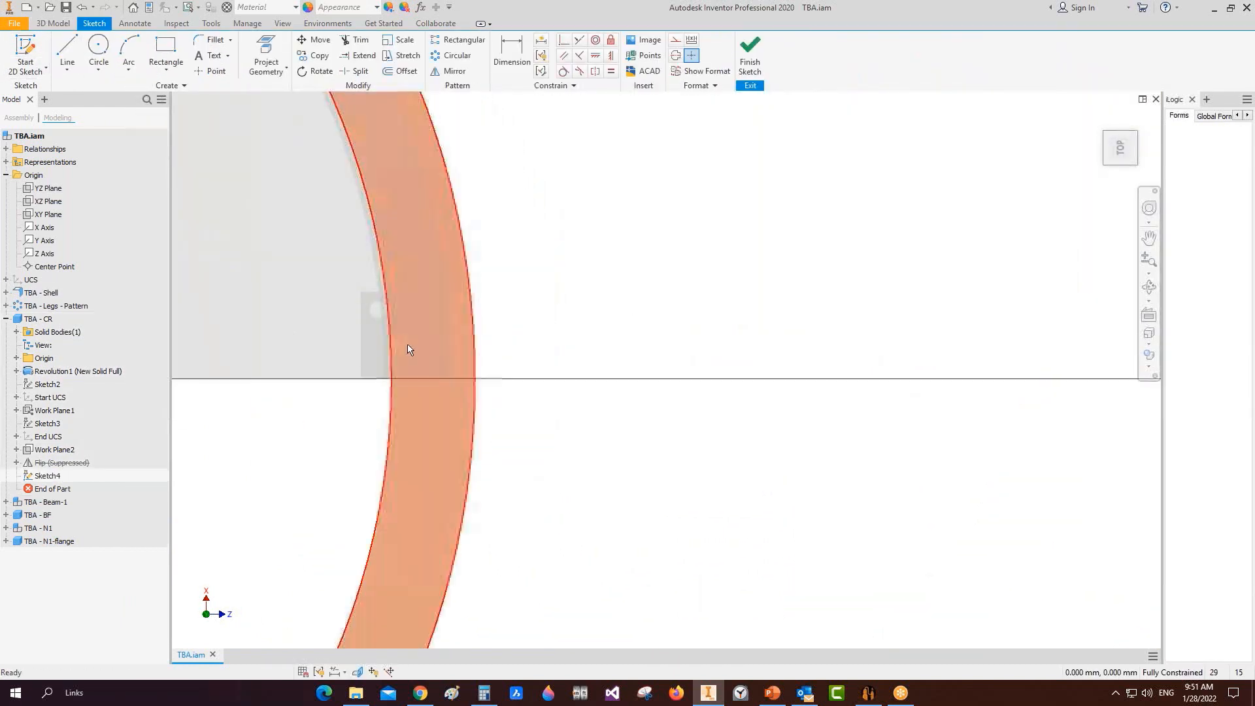
key("p")
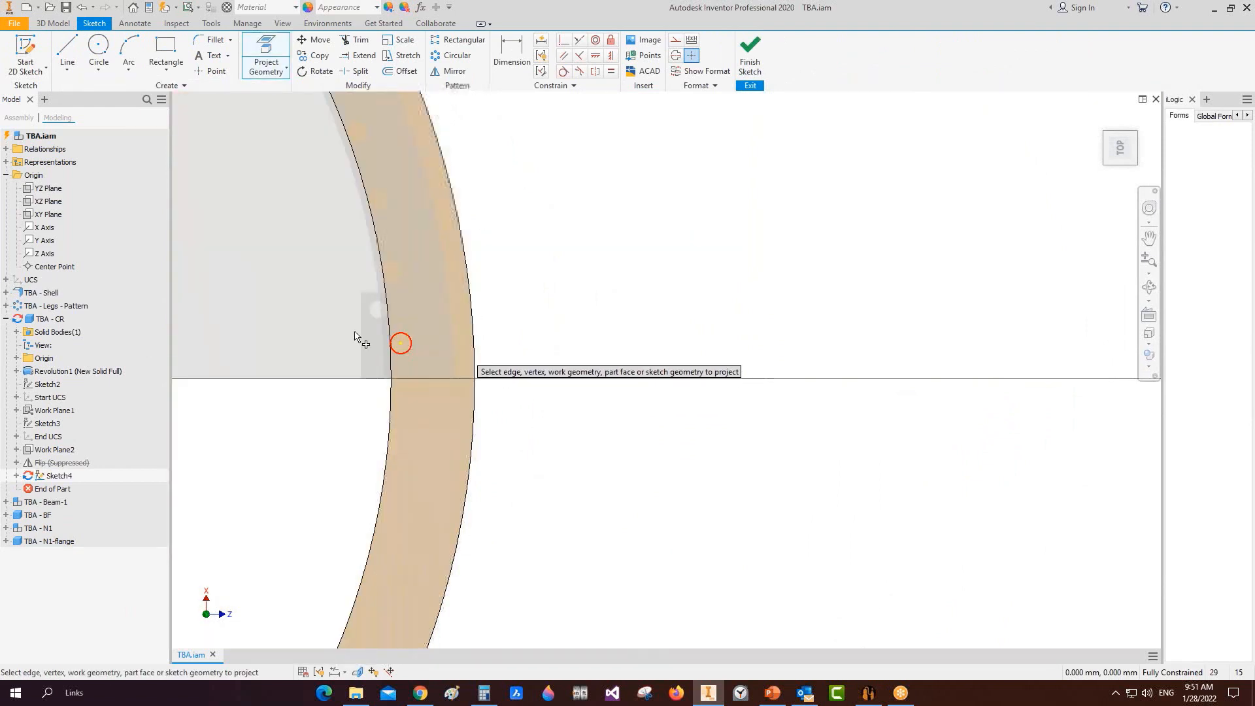
scroll(376, 345, "up", 5)
key("Escape")
left_click(499, 317)
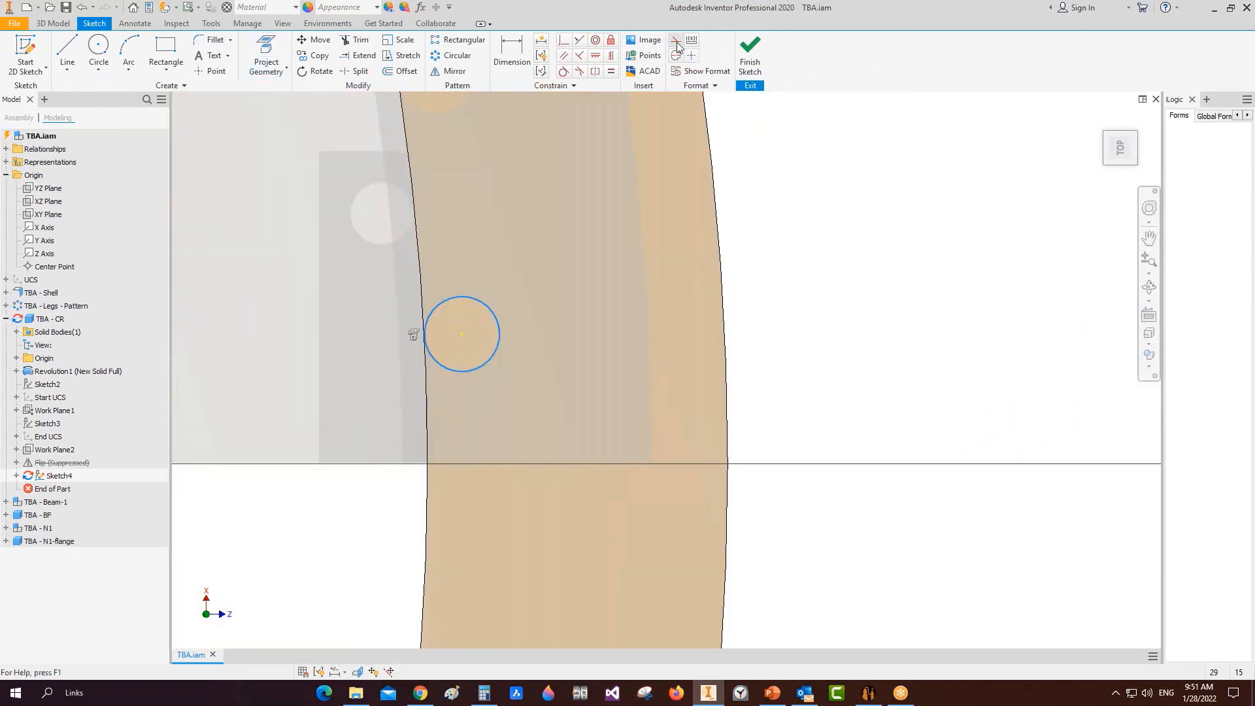
left_click(676, 40)
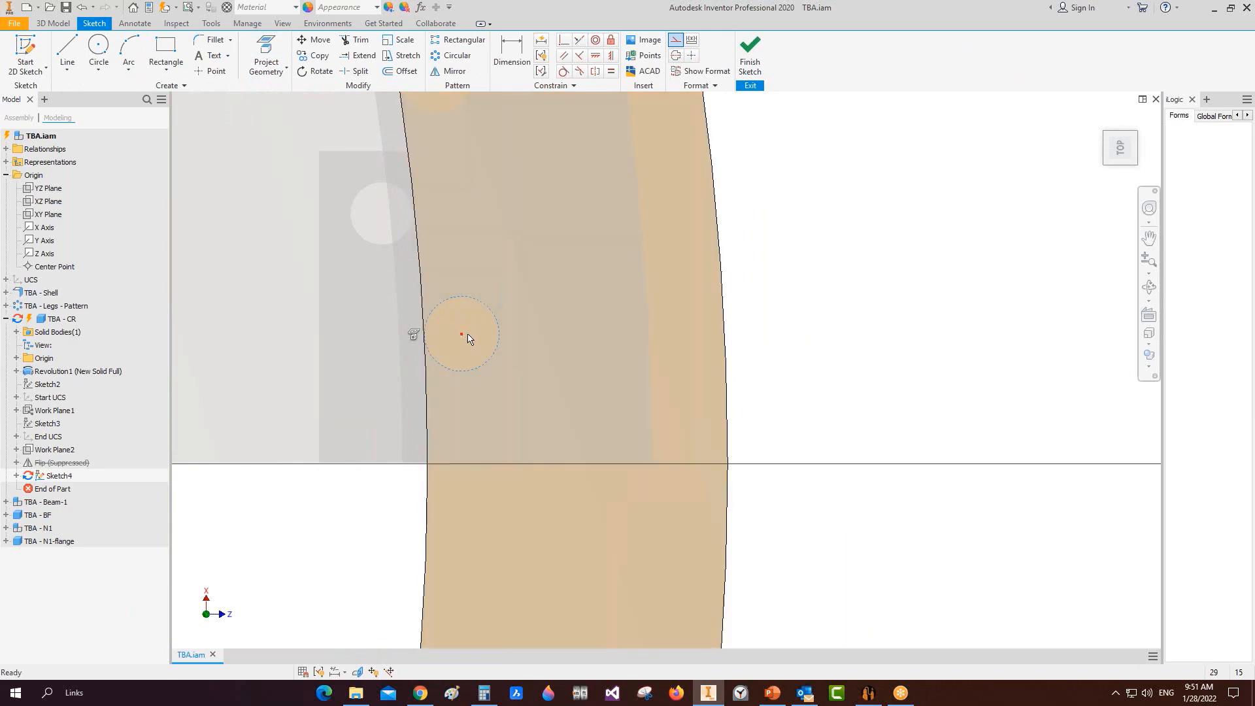
Step: Place a sketch point at the projected circle's centre and finish the sketch
left_click(220, 74)
left_click(462, 333)
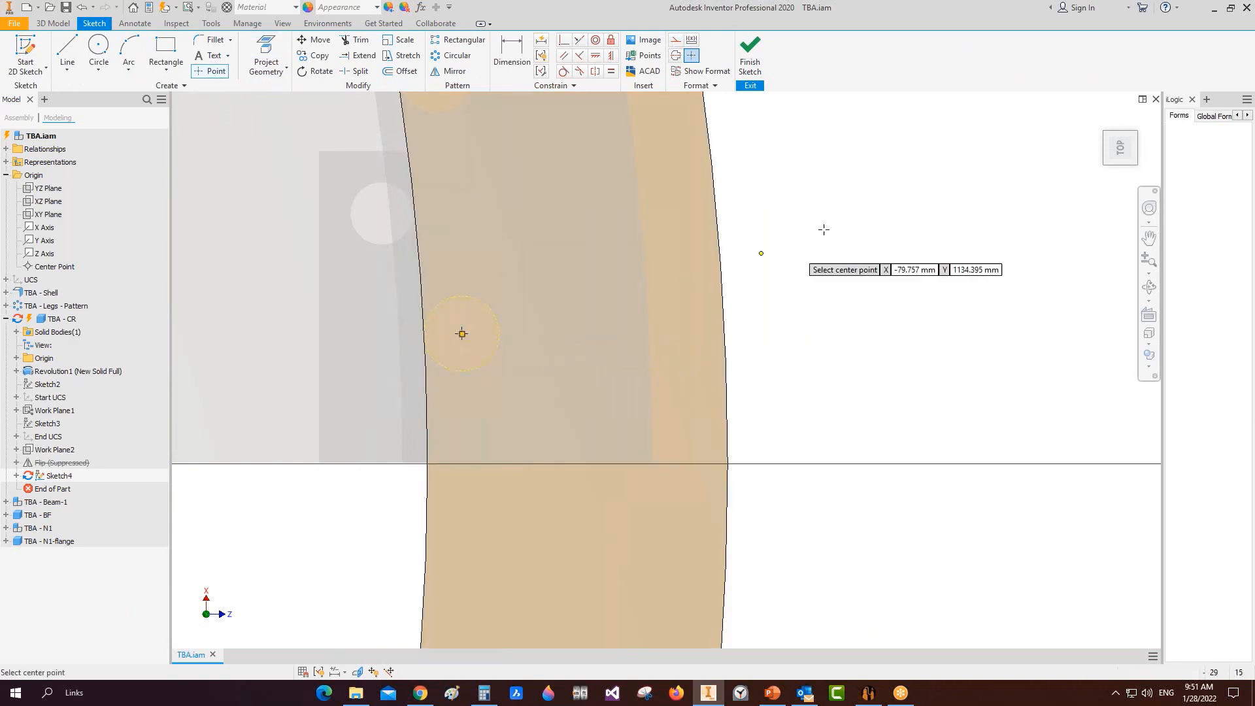
right_click(825, 231)
left_click(850, 268)
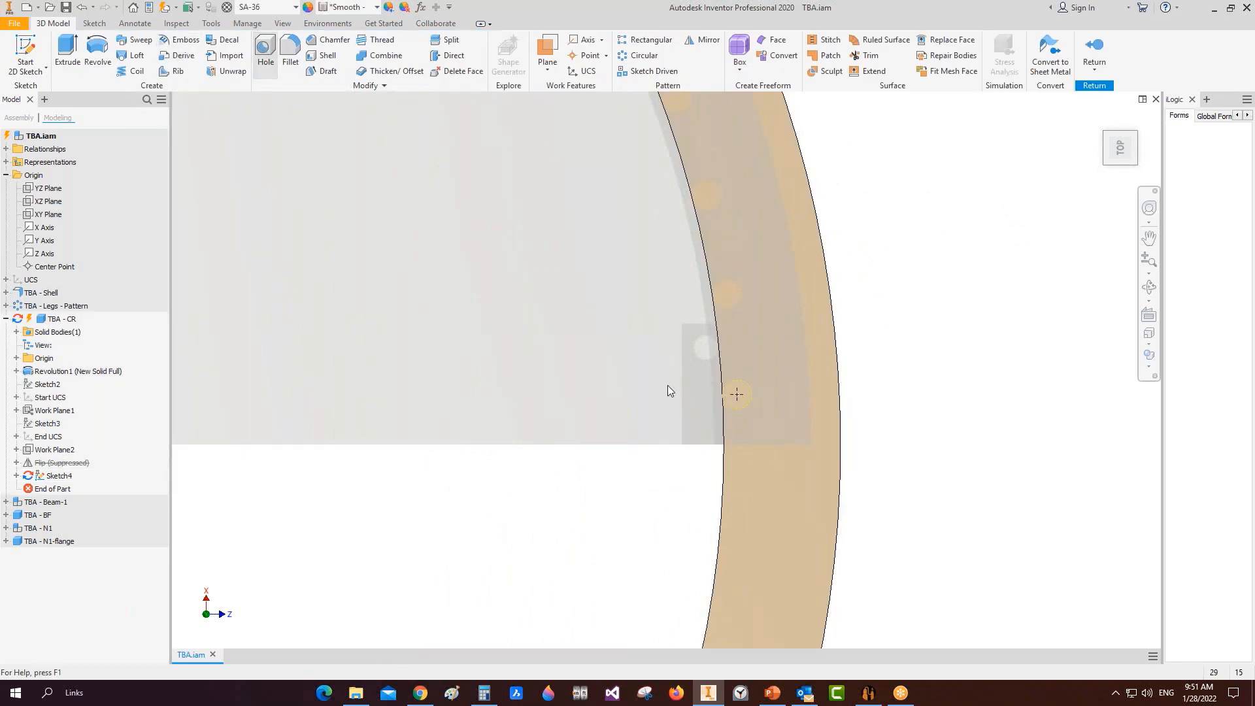
key("h")
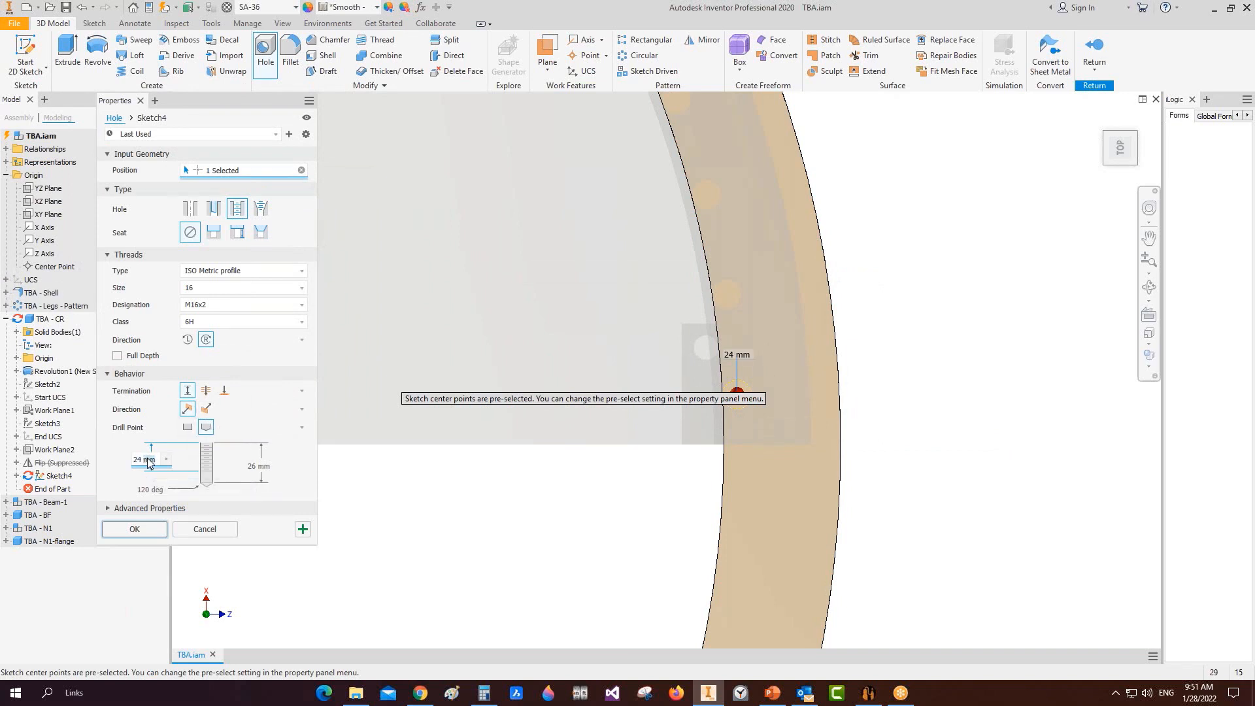
Step: Cut a simple Through All hole, 28 mm in diameter, at the sketched centre point
left_click(206, 390)
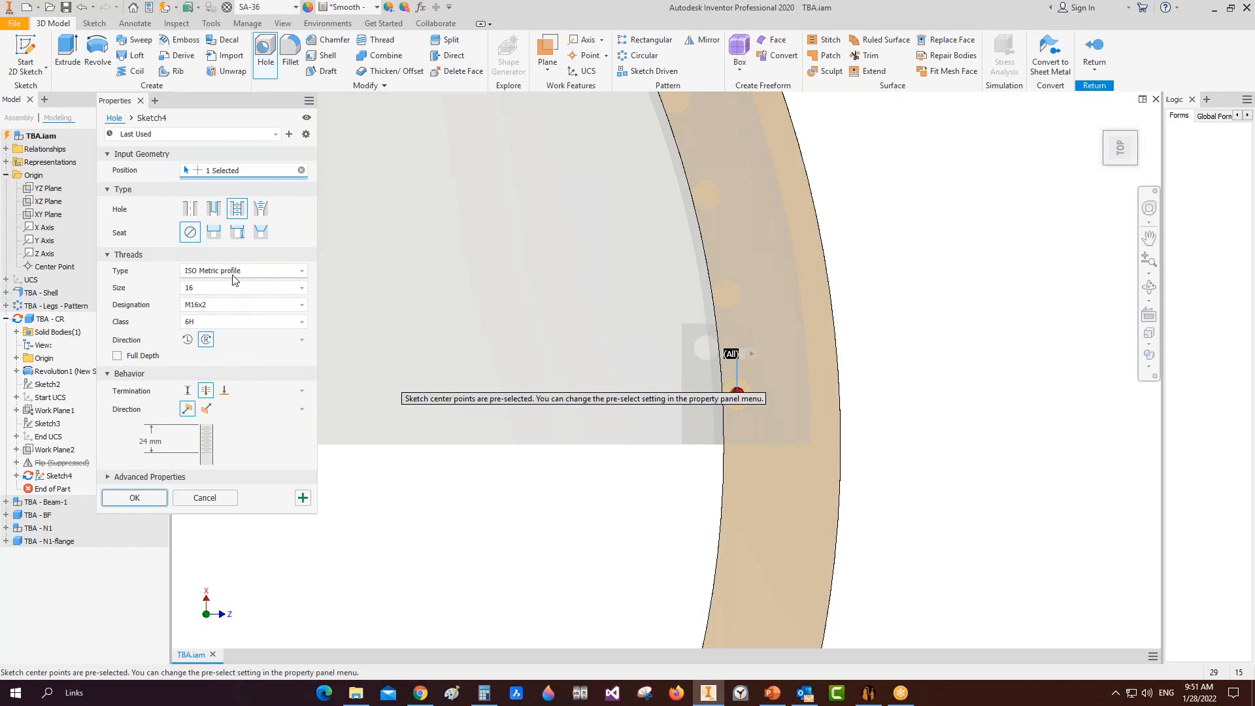
left_click(189, 208)
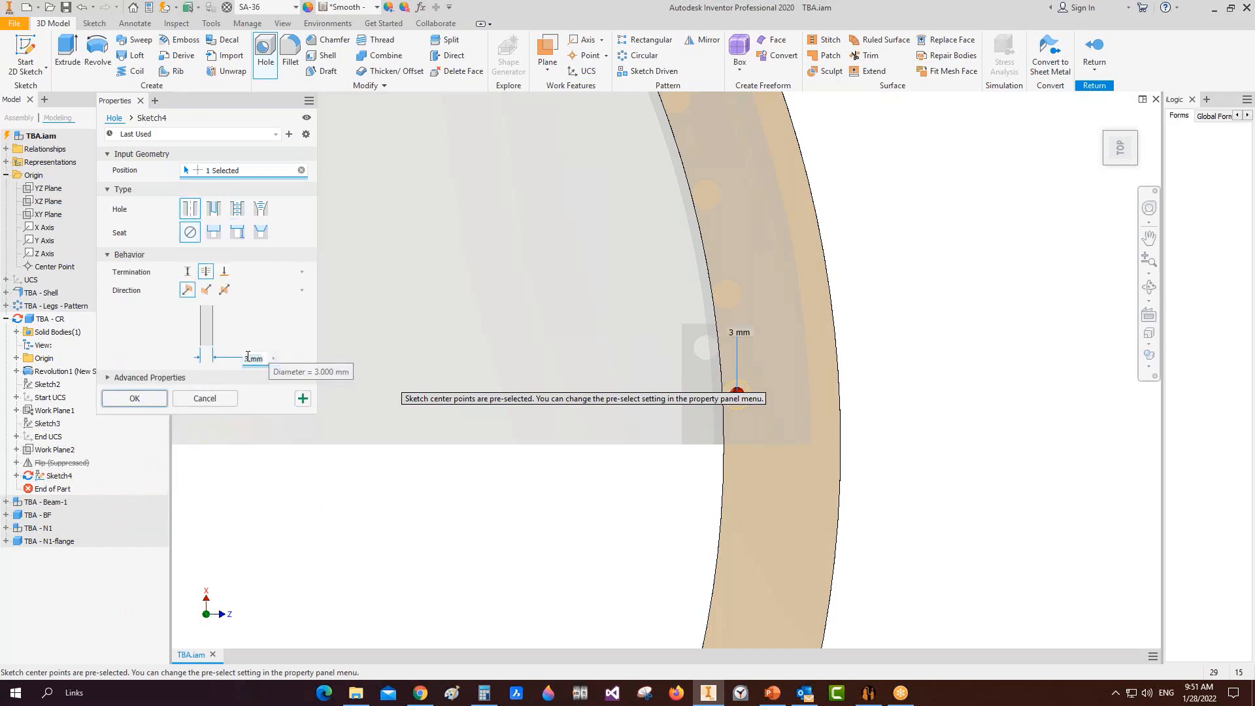
type("28")
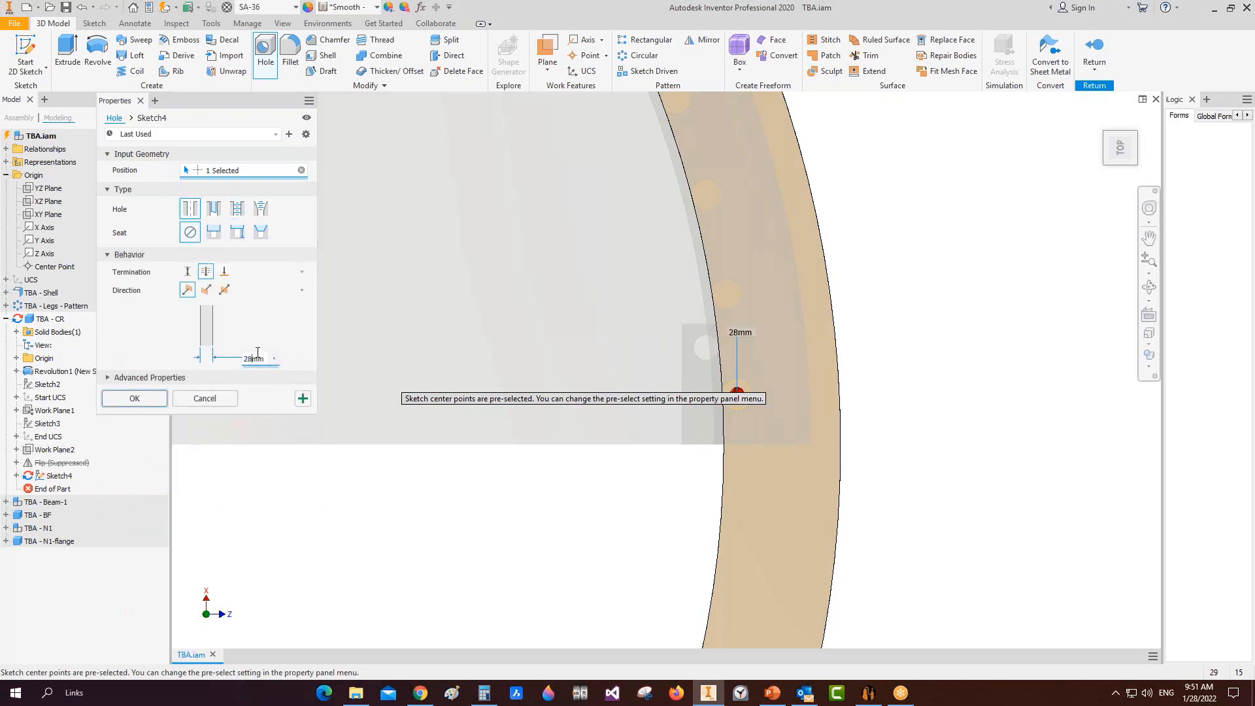
left_click(151, 400)
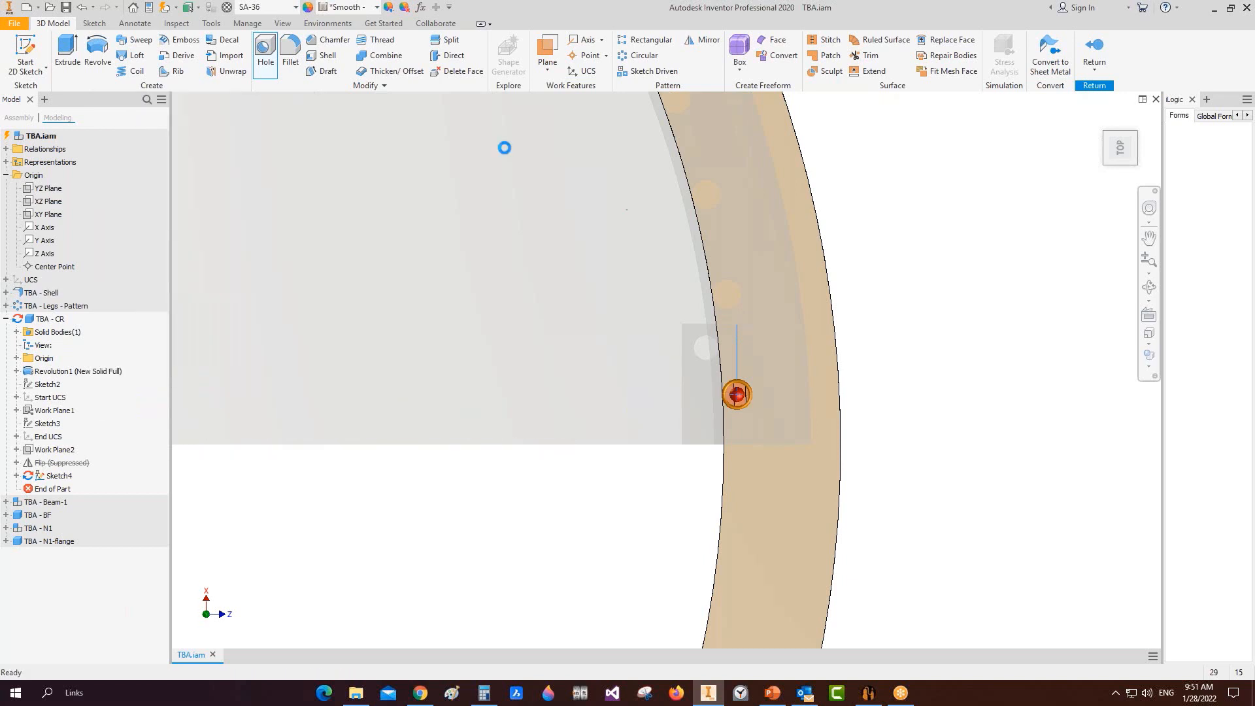
Step: Set up a circular pattern of the hole around the ring's Z Axis with count 60
left_click(642, 57)
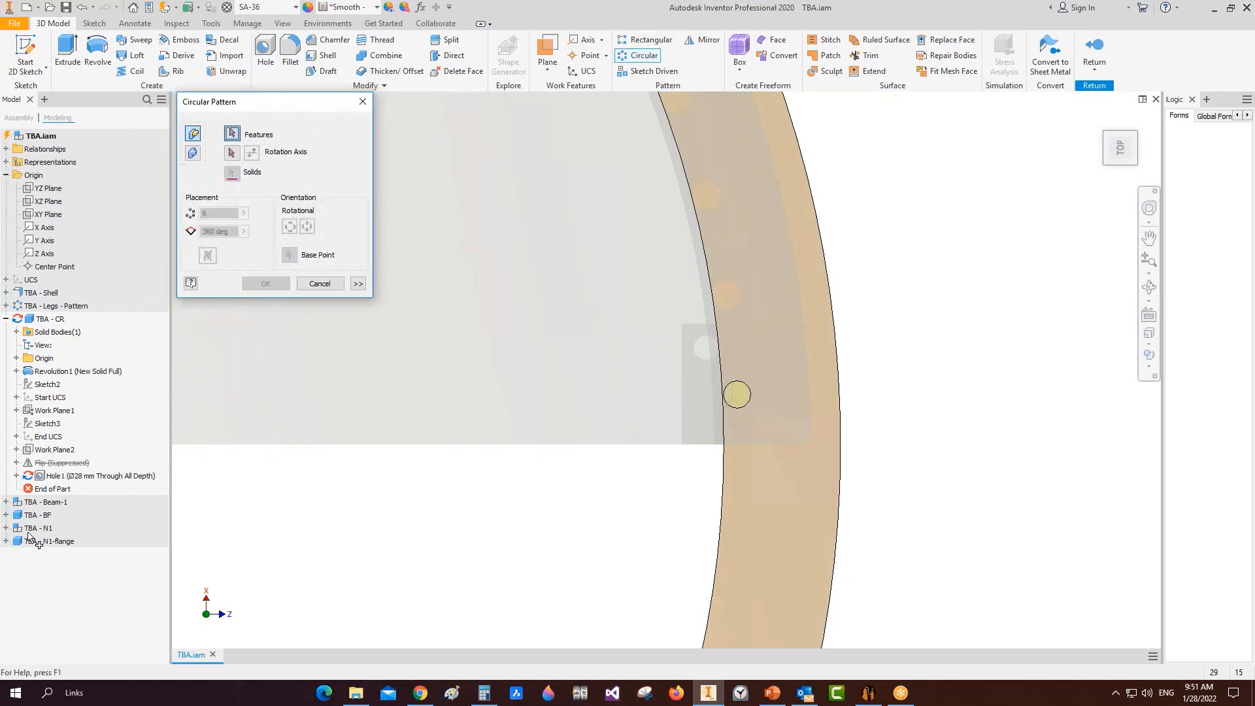
left_click(231, 153)
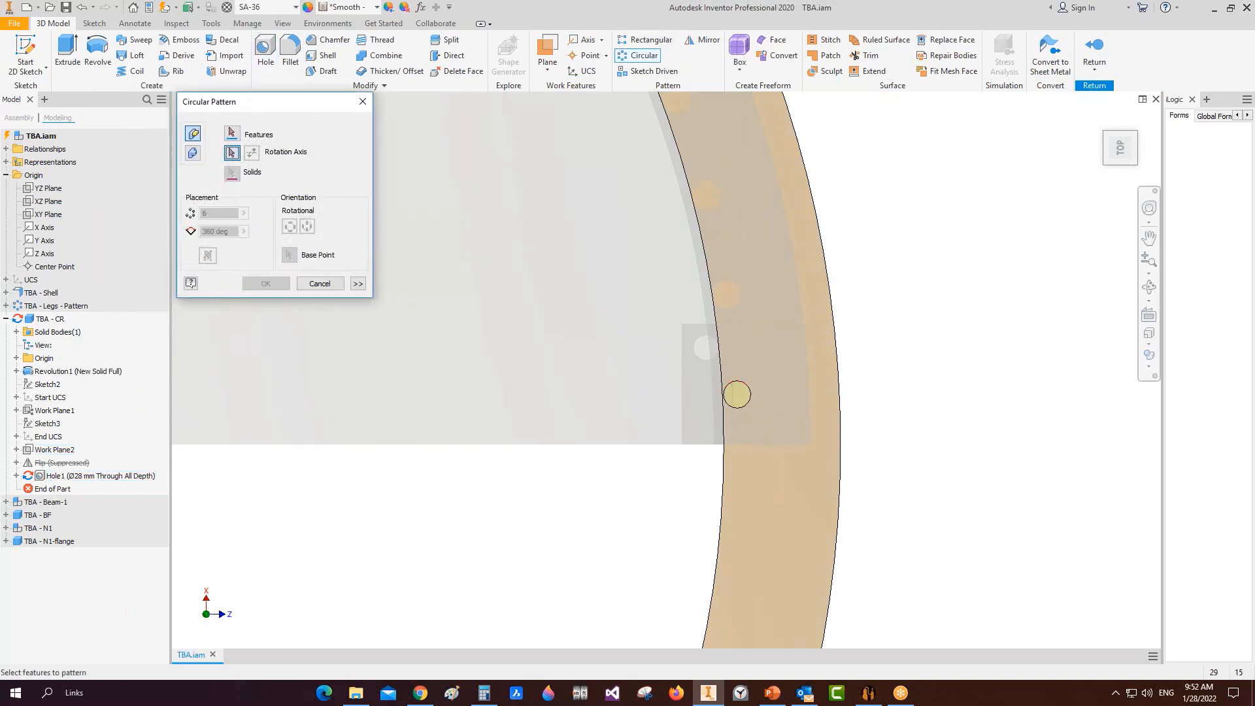
left_click(16, 358)
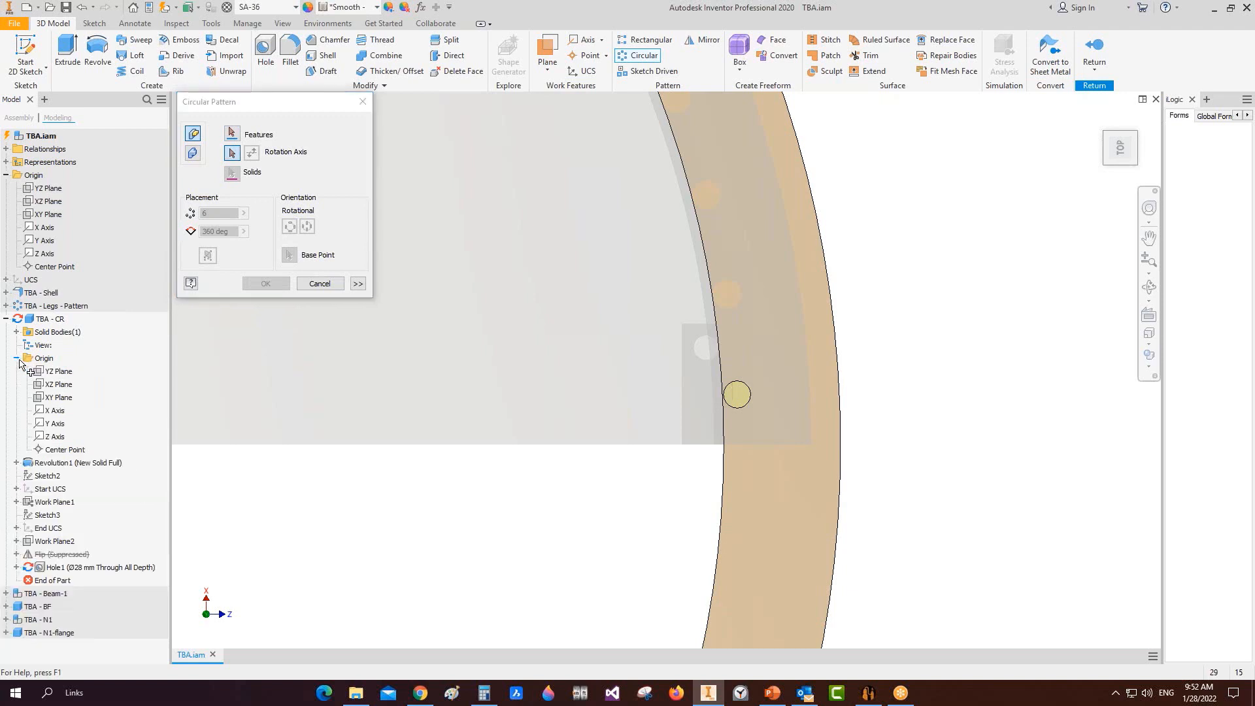
left_click(54, 437)
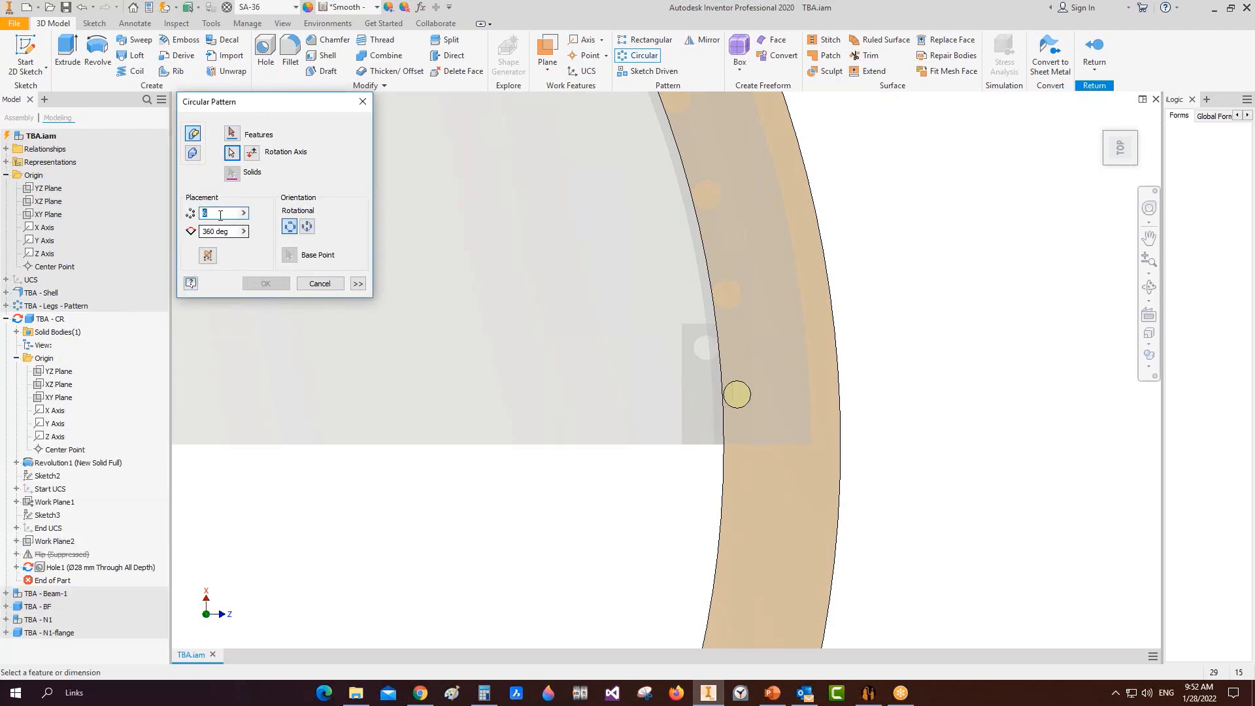
type("60")
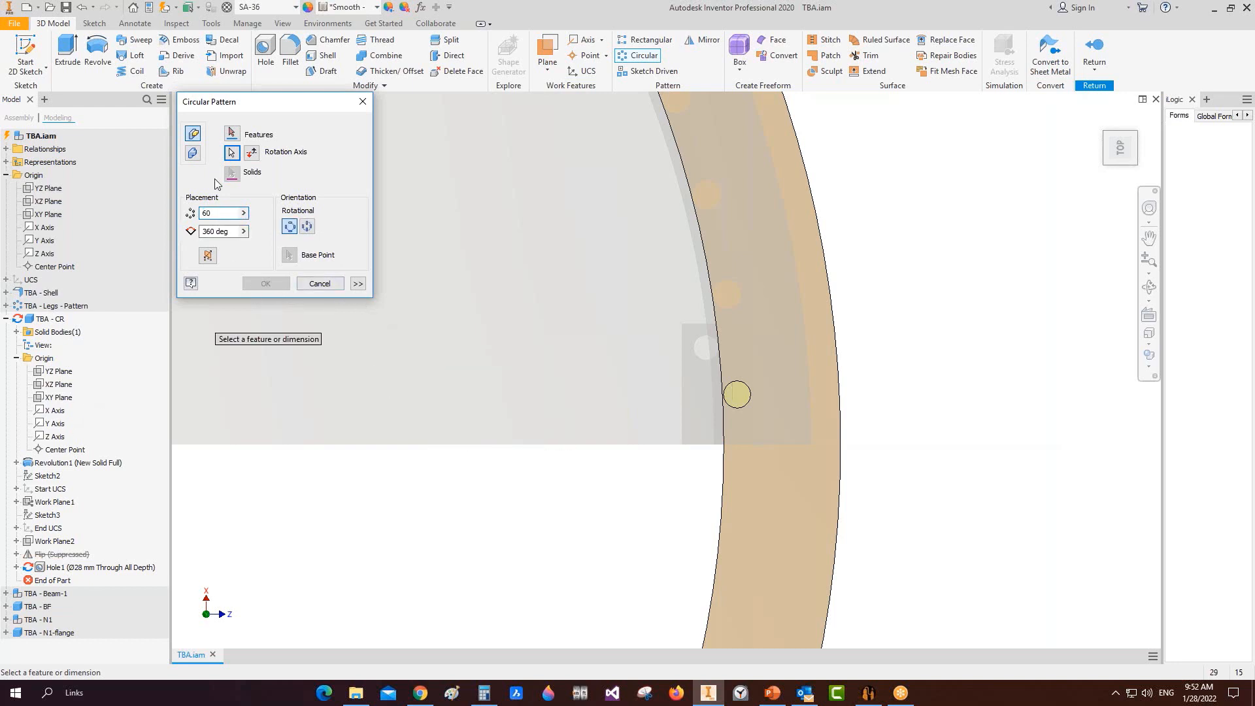
left_click(232, 153)
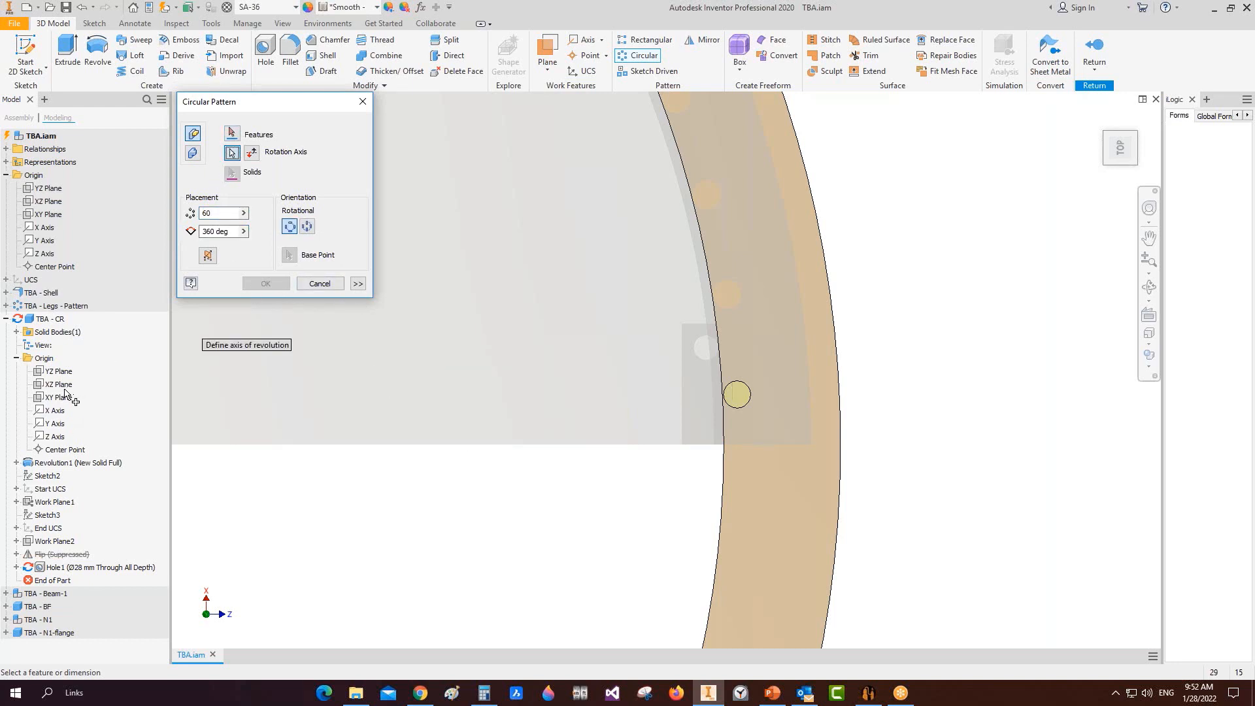
left_click(54, 435)
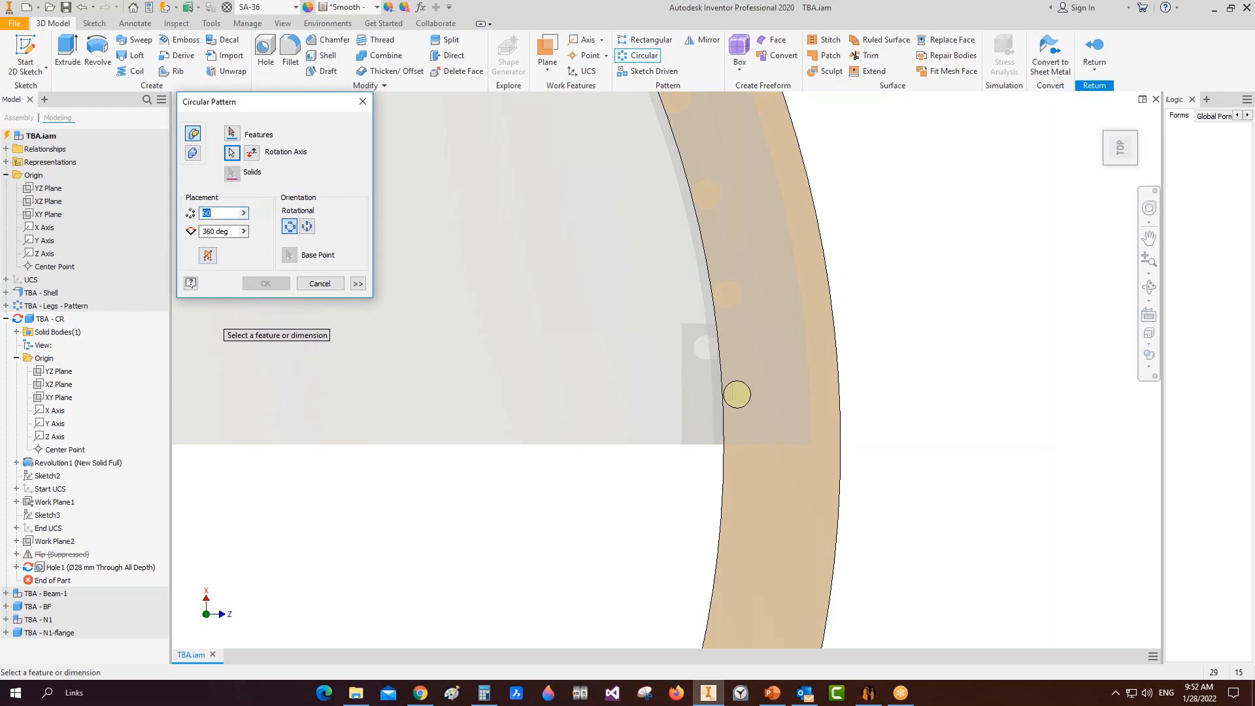
Step: Check the pattern from an oblique view, cancel it, and return to Static Equipment Generator
scroll(856, 392, "down", 5)
left_click(1149, 286)
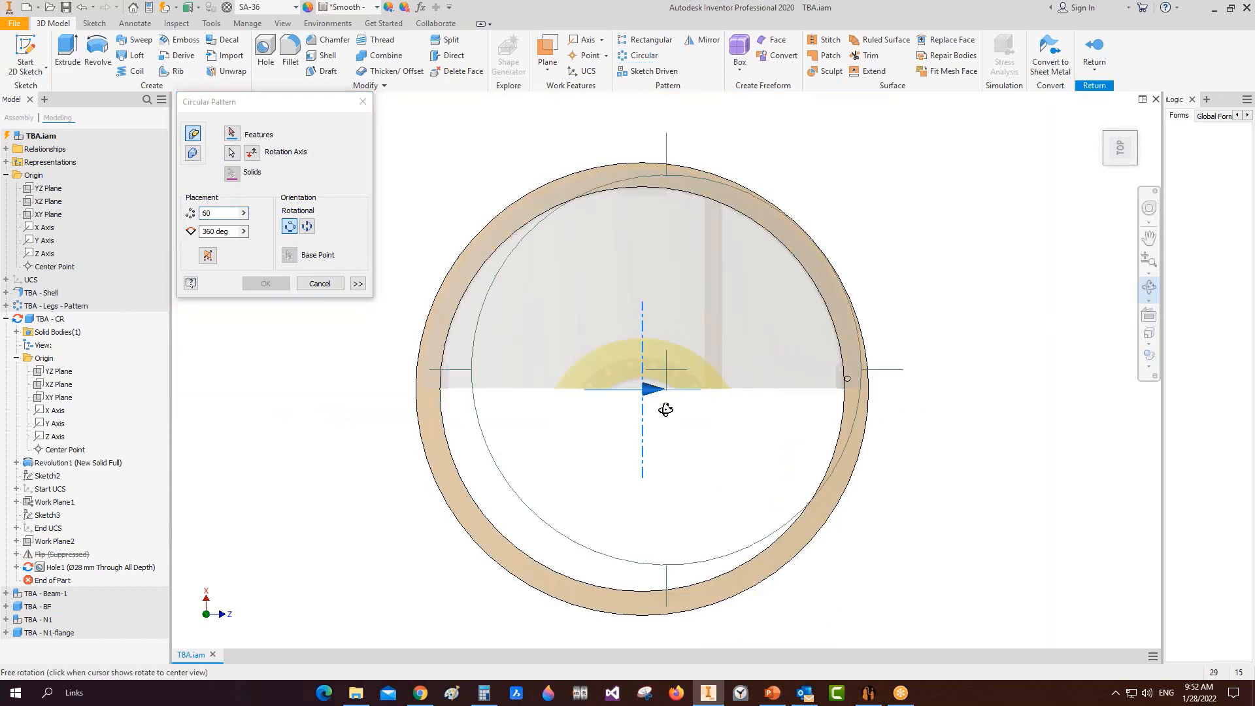
left_click_drag(665, 409, 664, 331)
key("Escape")
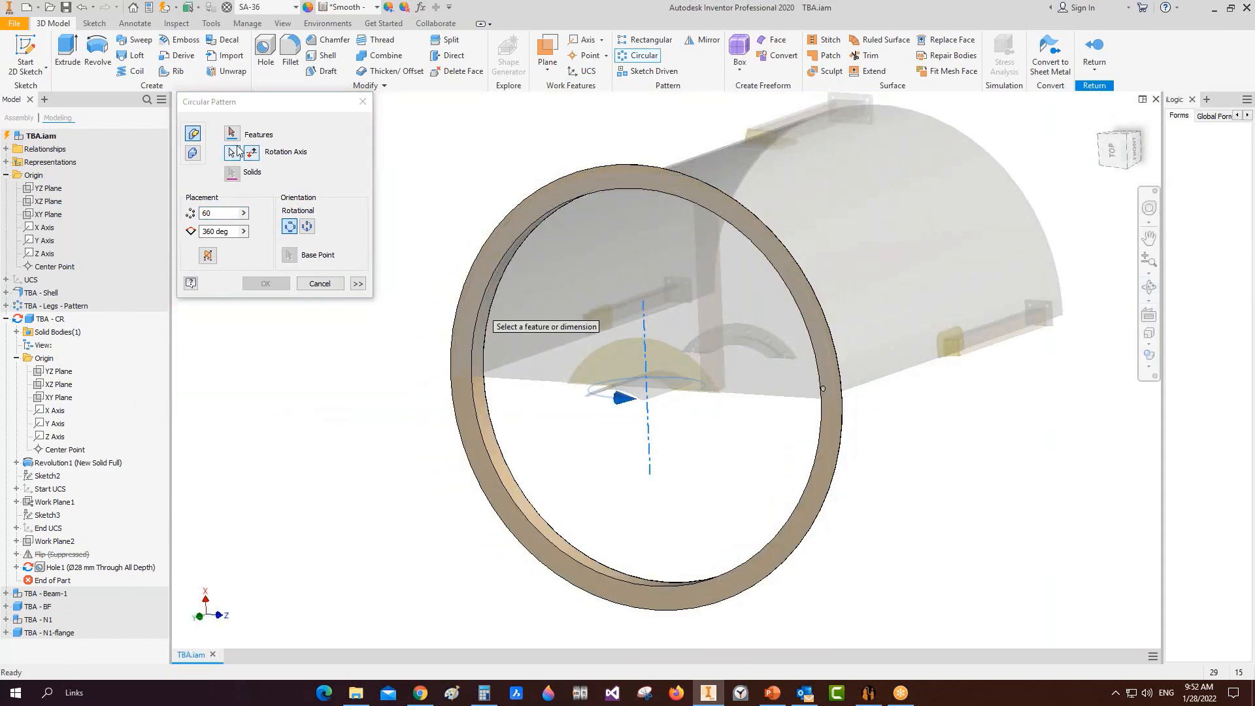
left_click(237, 151)
scroll(860, 342, "up", 6)
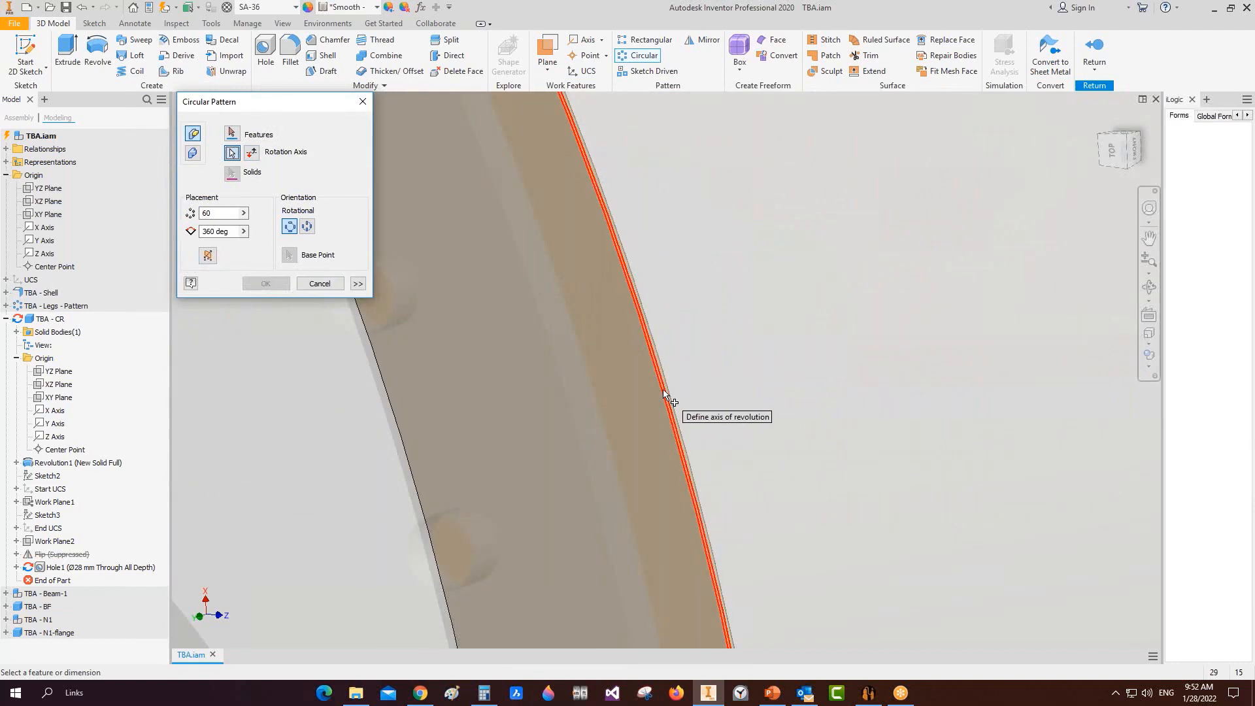
scroll(713, 335, "down", 5)
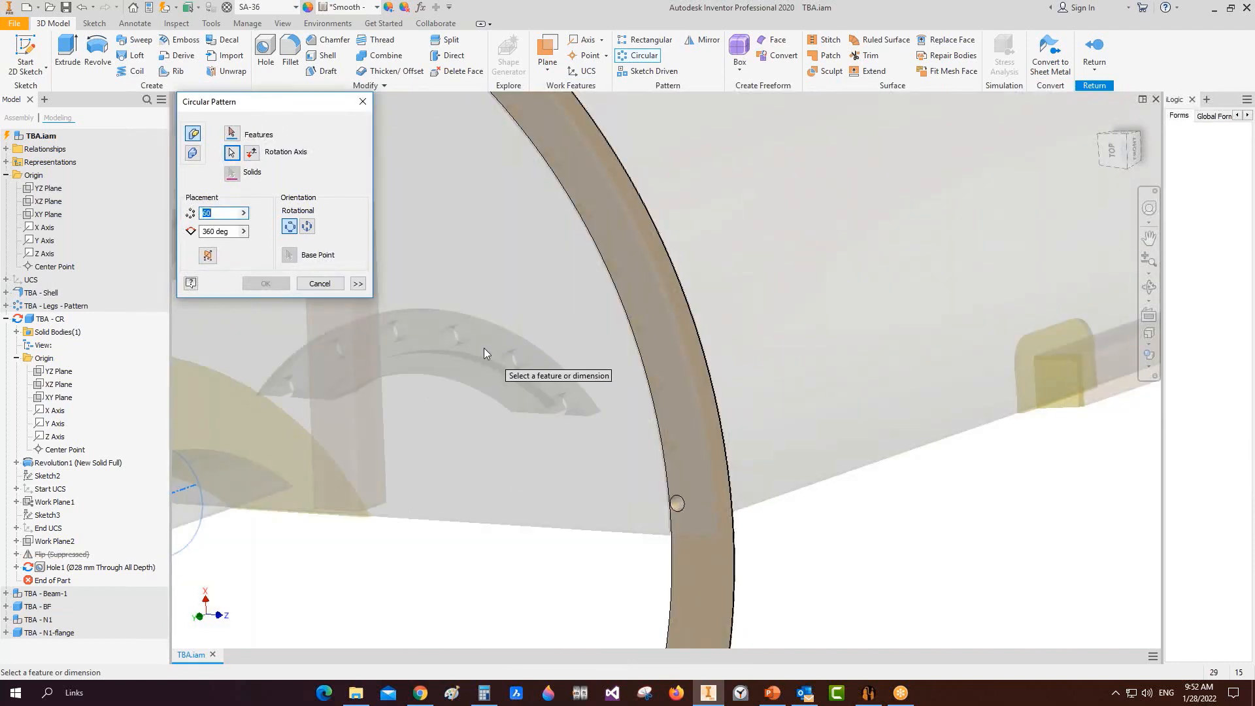
left_click(209, 215)
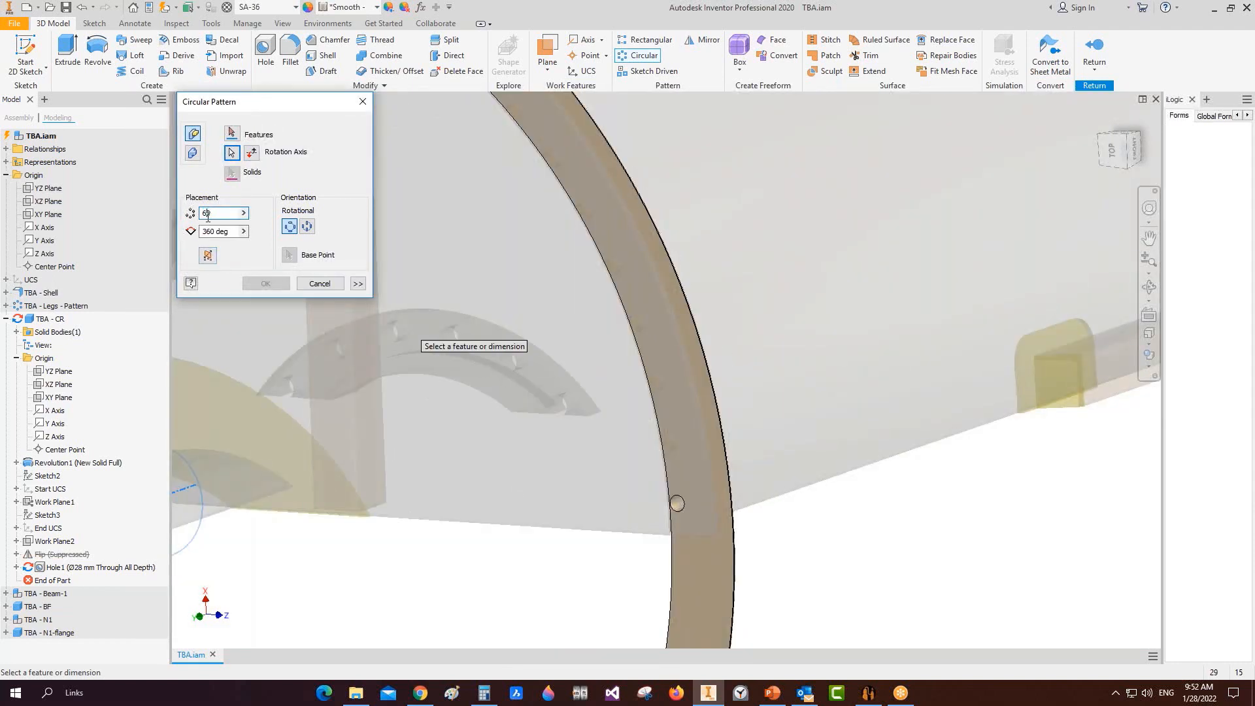
left_click(320, 285)
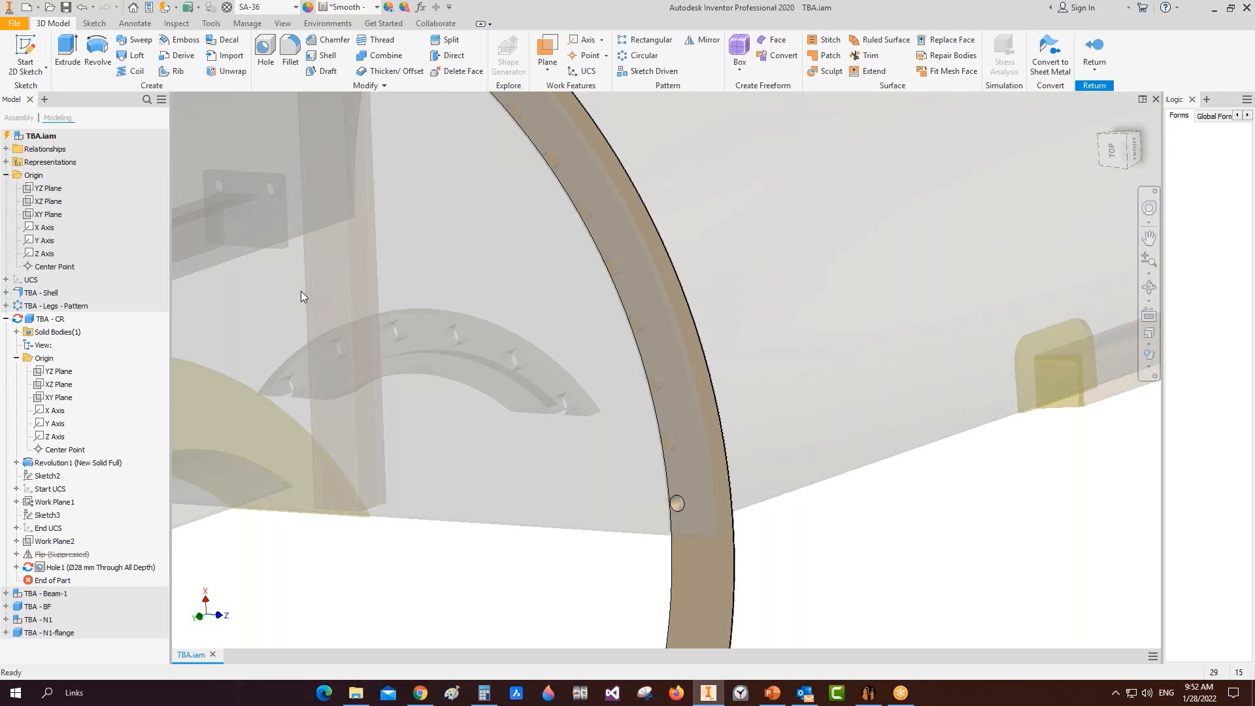
scroll(301, 291, "up", 2)
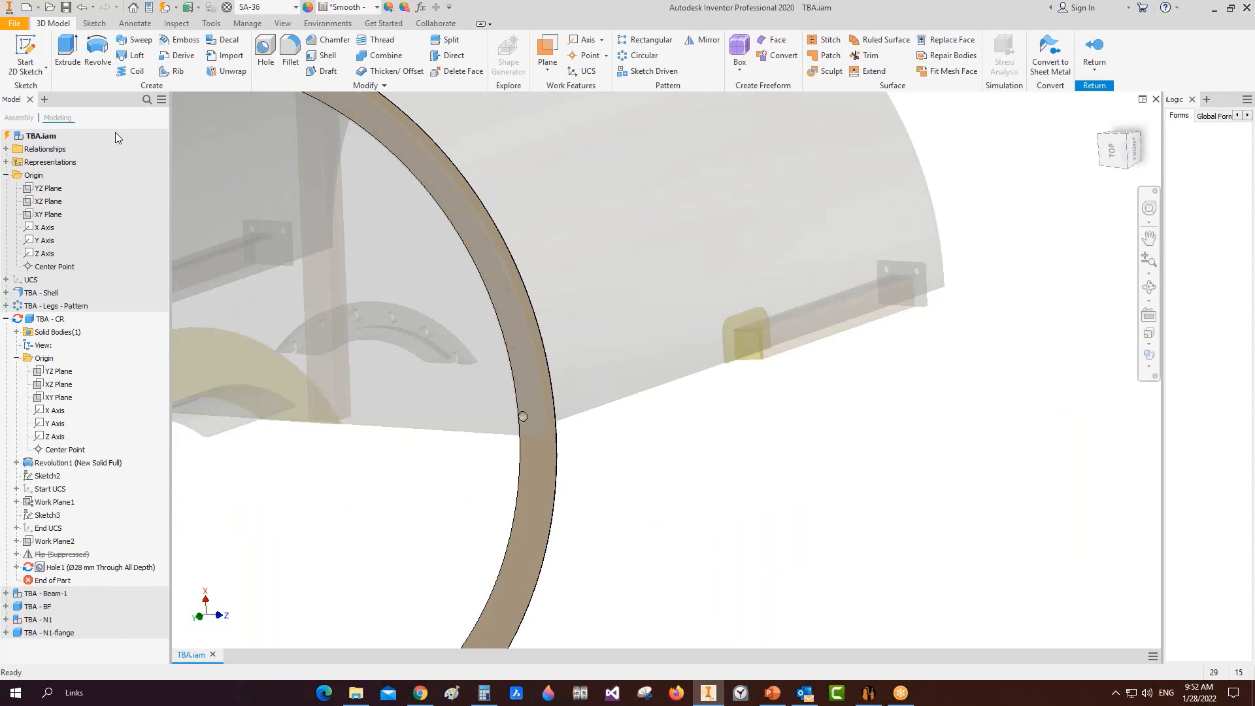
left_click(869, 693)
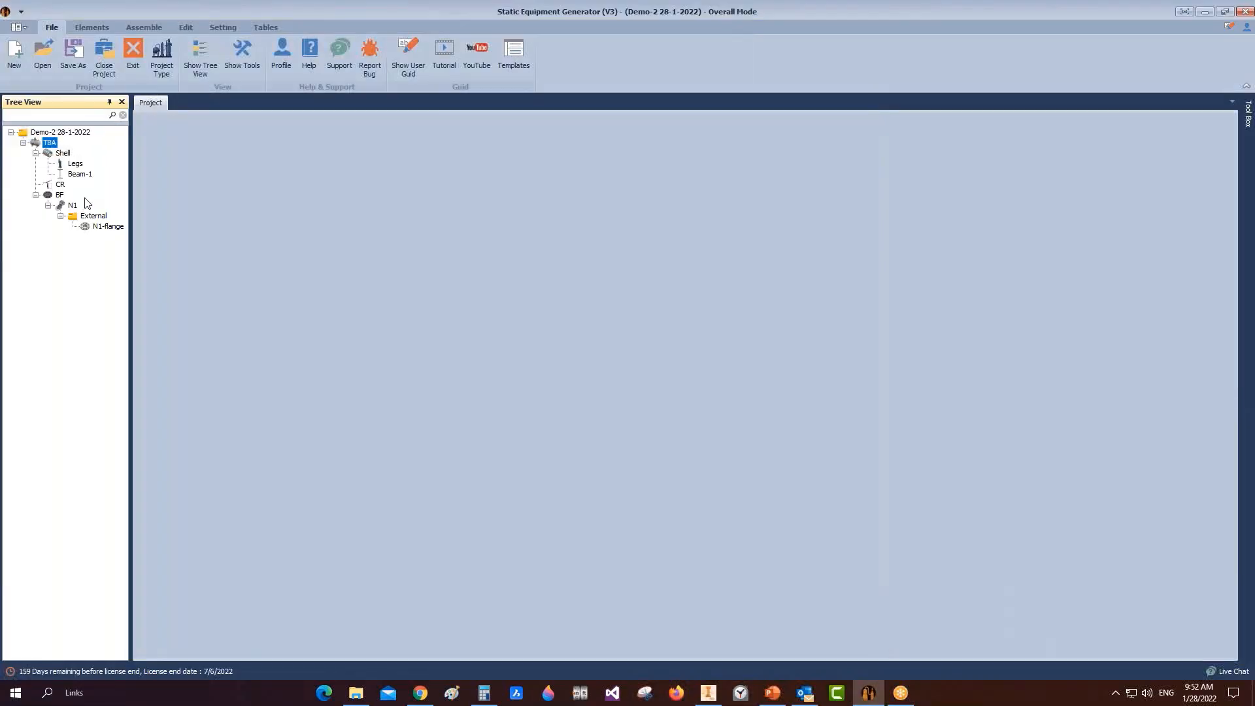
Step: Restore the Inventor model and confirm the data reset
left_click(90, 29)
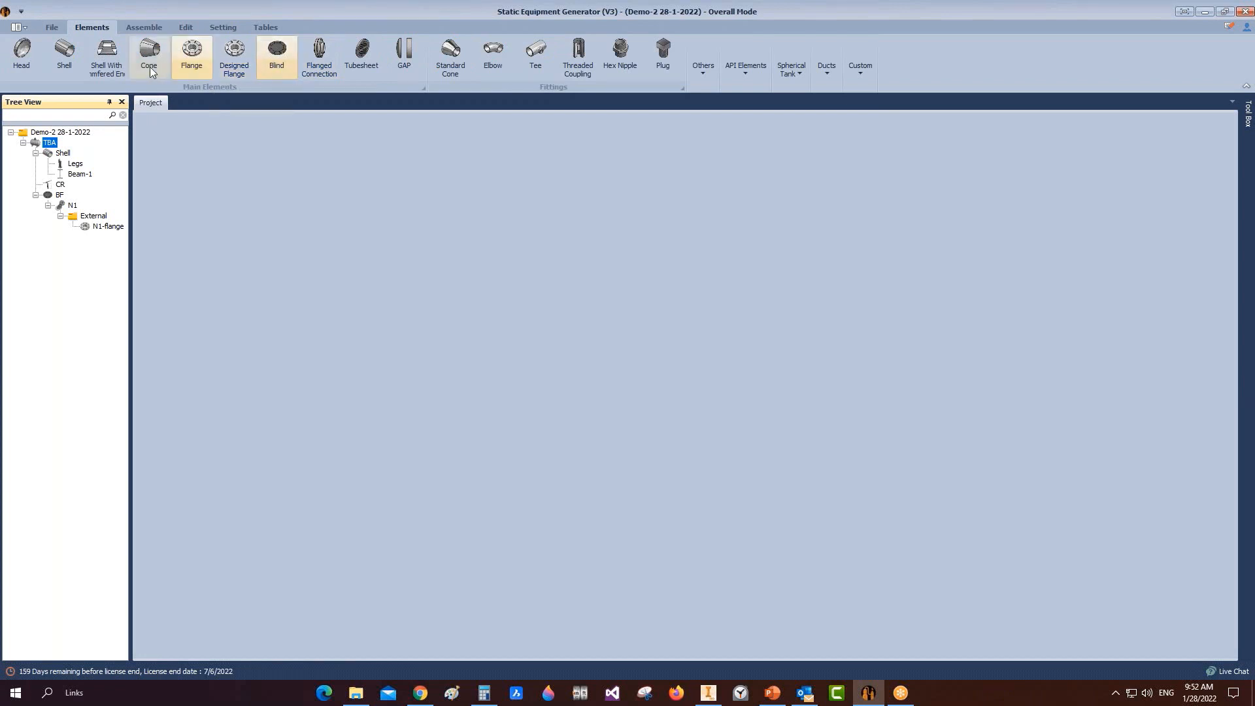
left_click(185, 28)
left_click(110, 51)
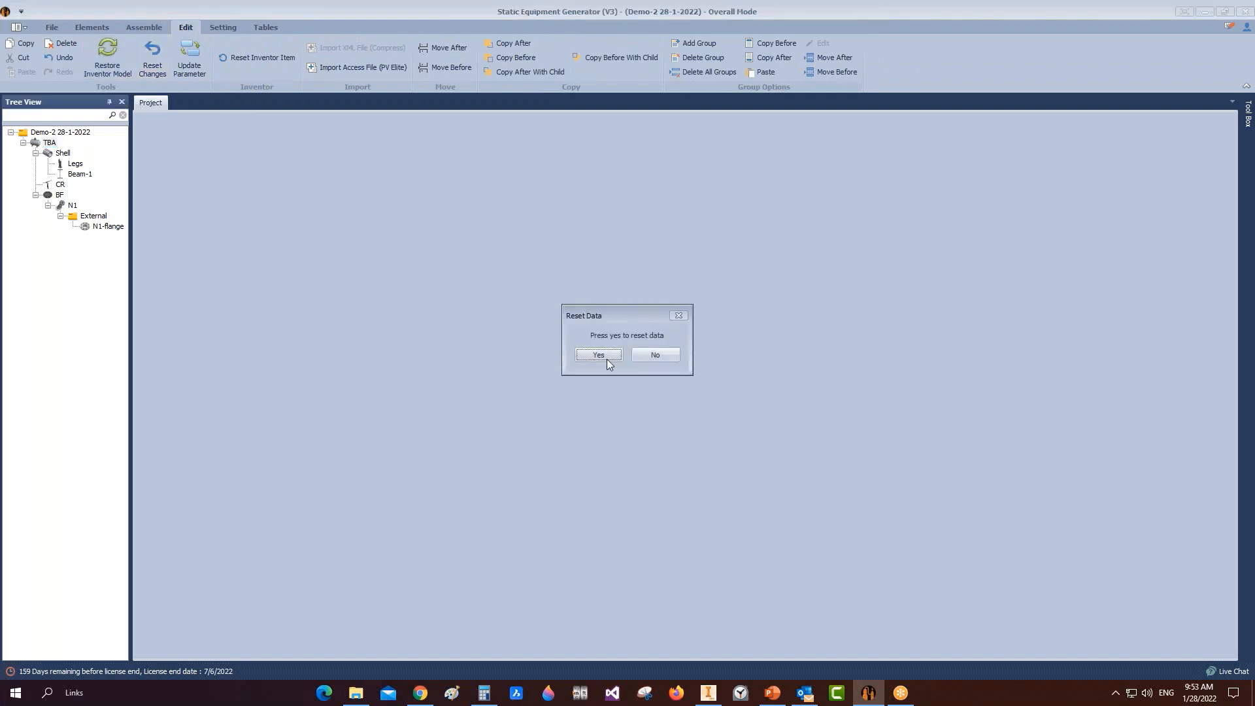
left_click(605, 359)
Step: Delete the N1 nozzle and the CR ring from the vessel
right_click(65, 208)
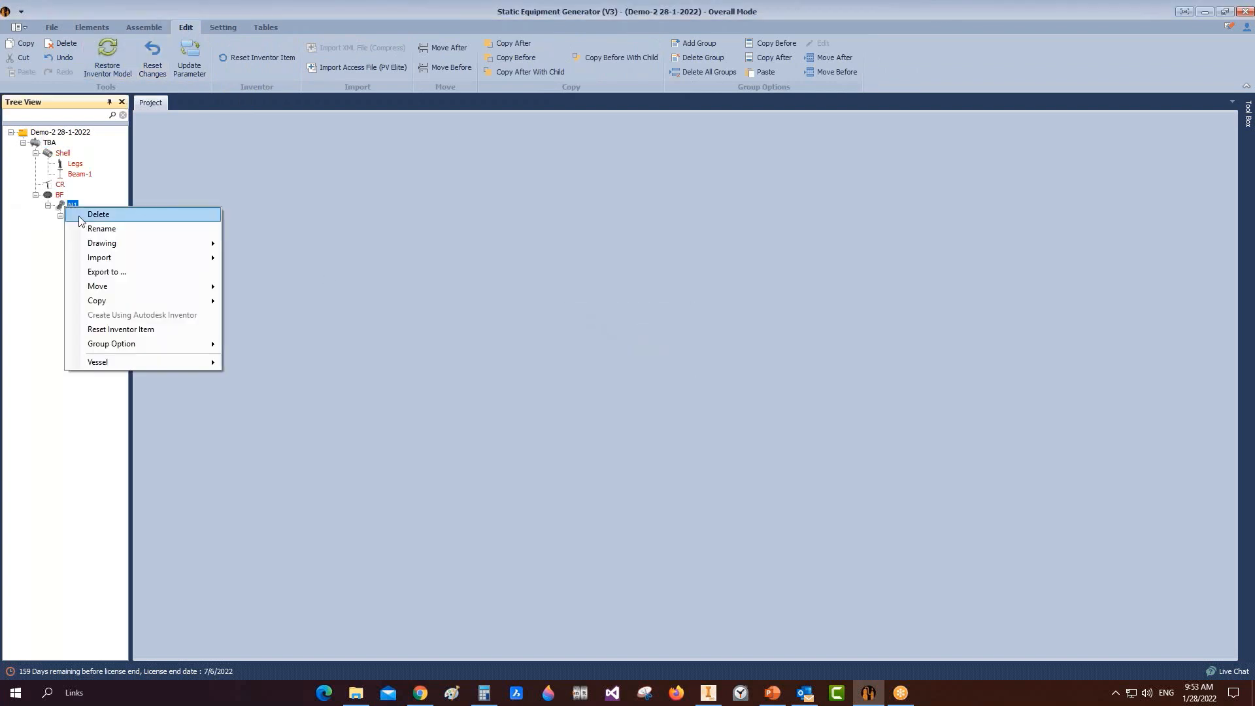
left_click(98, 214)
left_click(612, 387)
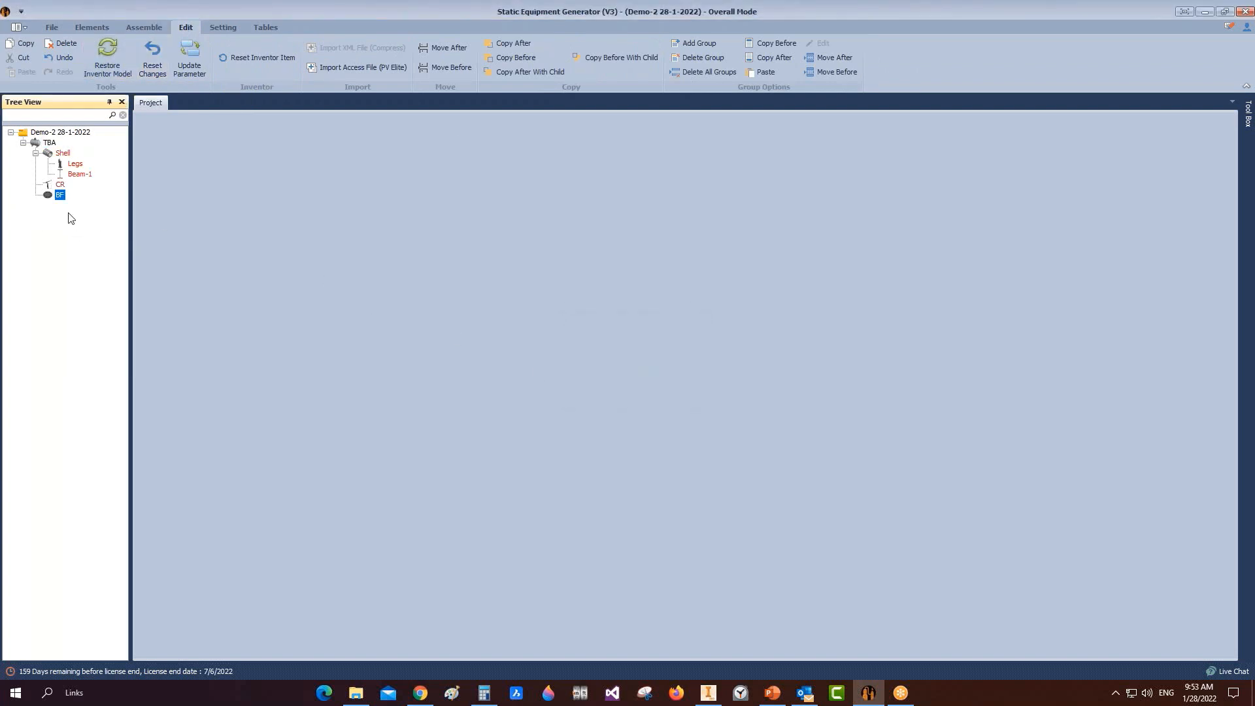
left_click(60, 185)
right_click(61, 187)
left_click(95, 193)
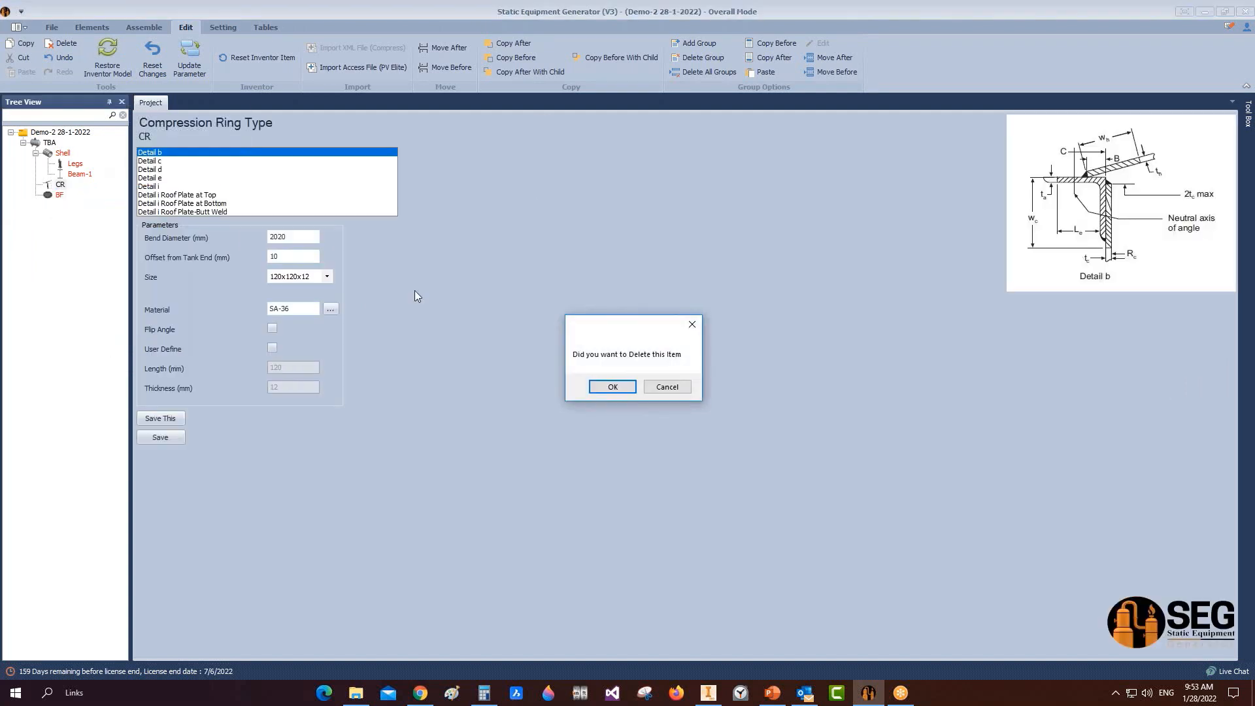
left_click(590, 387)
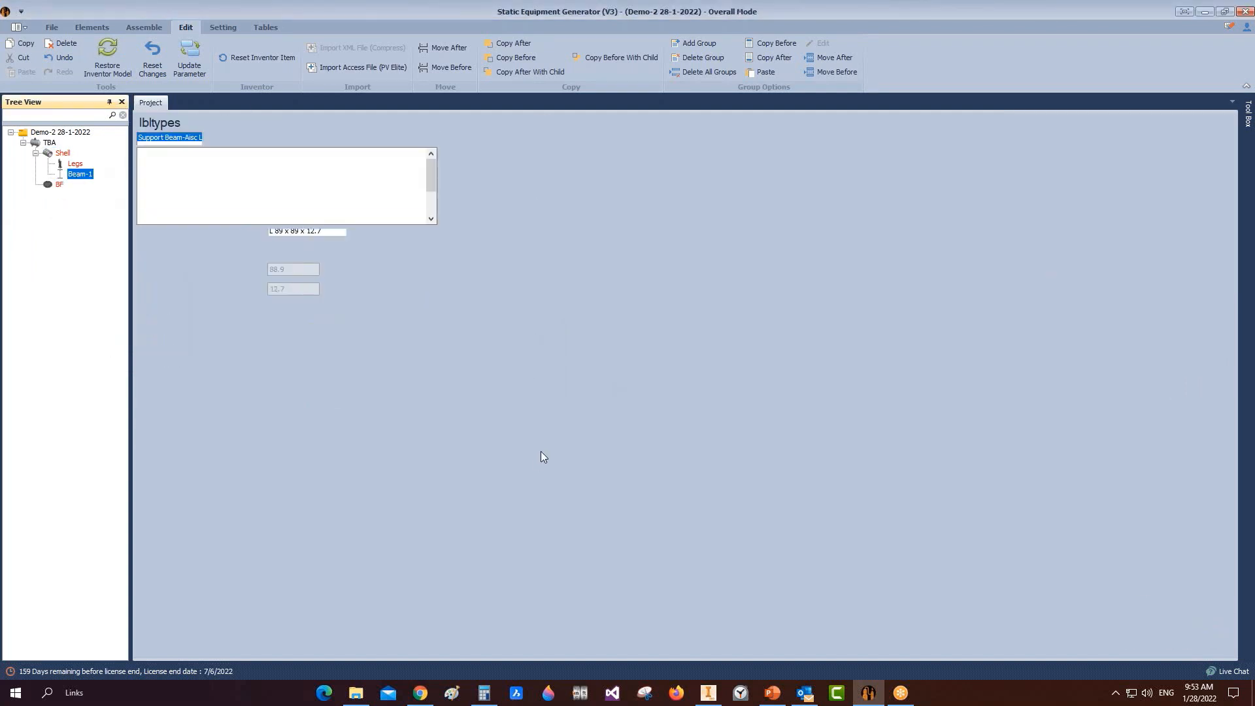
Step: Change Beam-1's location from 2400 to 400 and save it
left_click(304, 404)
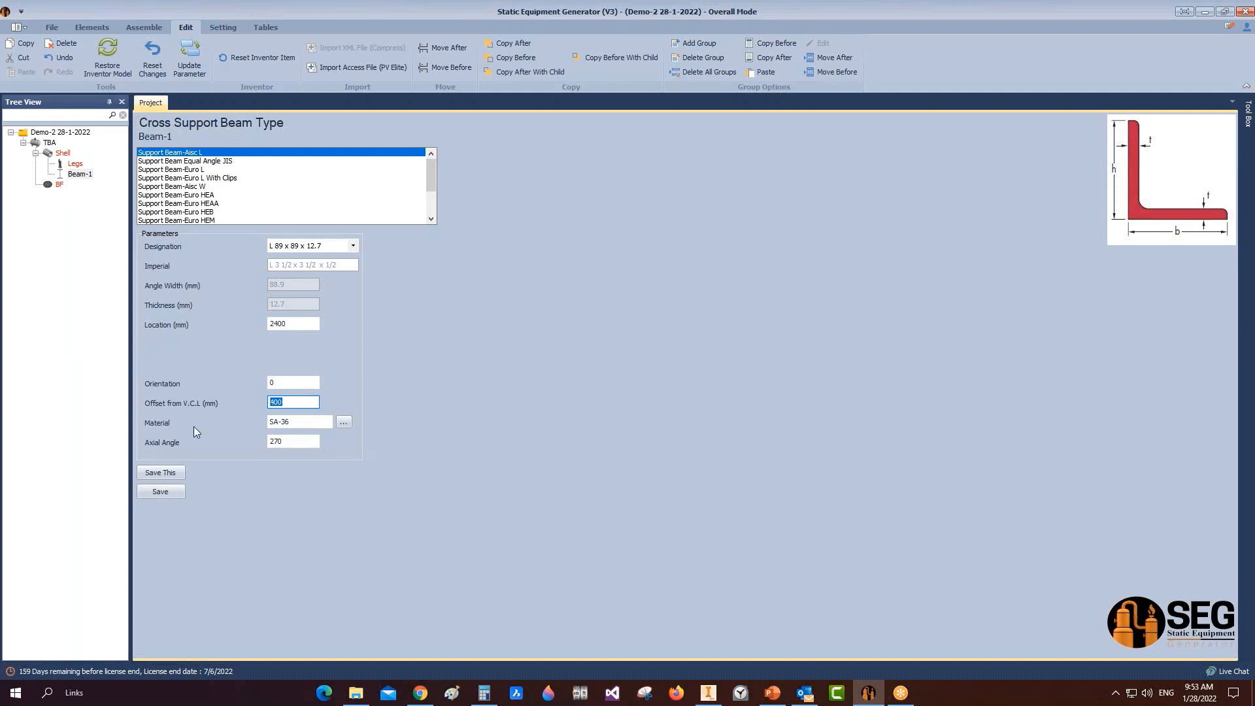
left_click_drag(291, 324, 205, 322)
type("400")
left_click(175, 492)
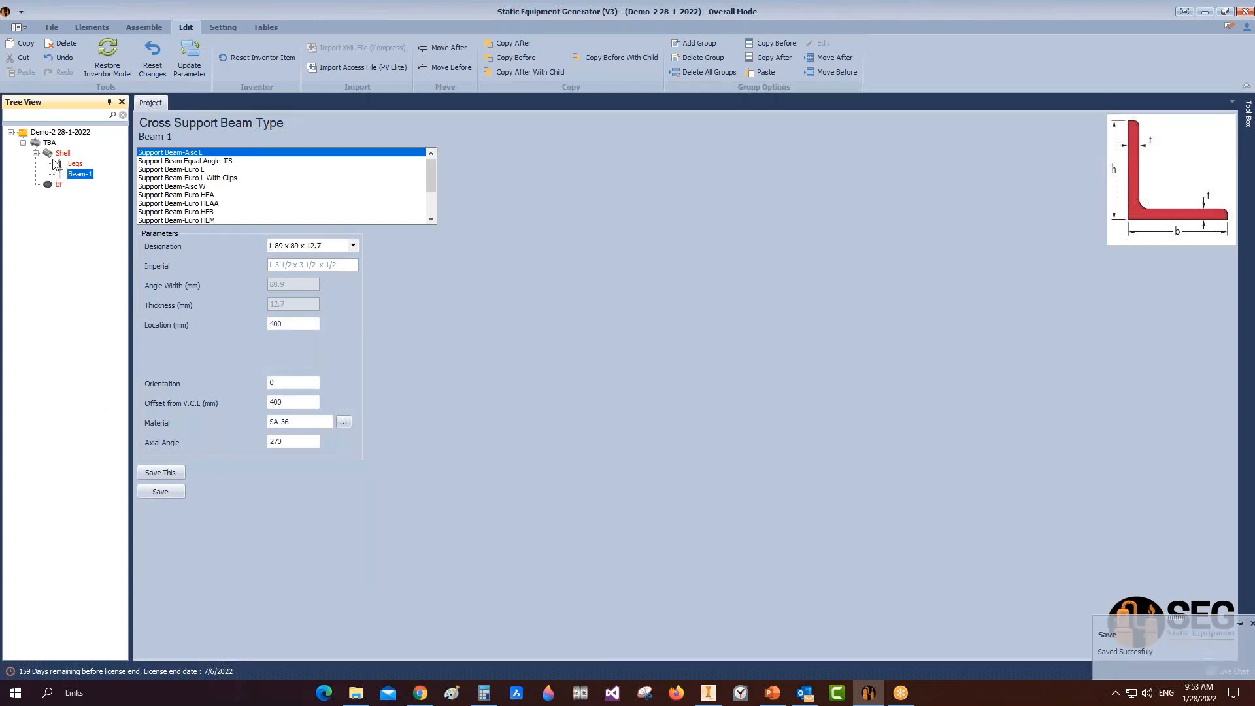
Step: Select TBA as the parent and dismiss the Add Blind dialog
left_click(88, 27)
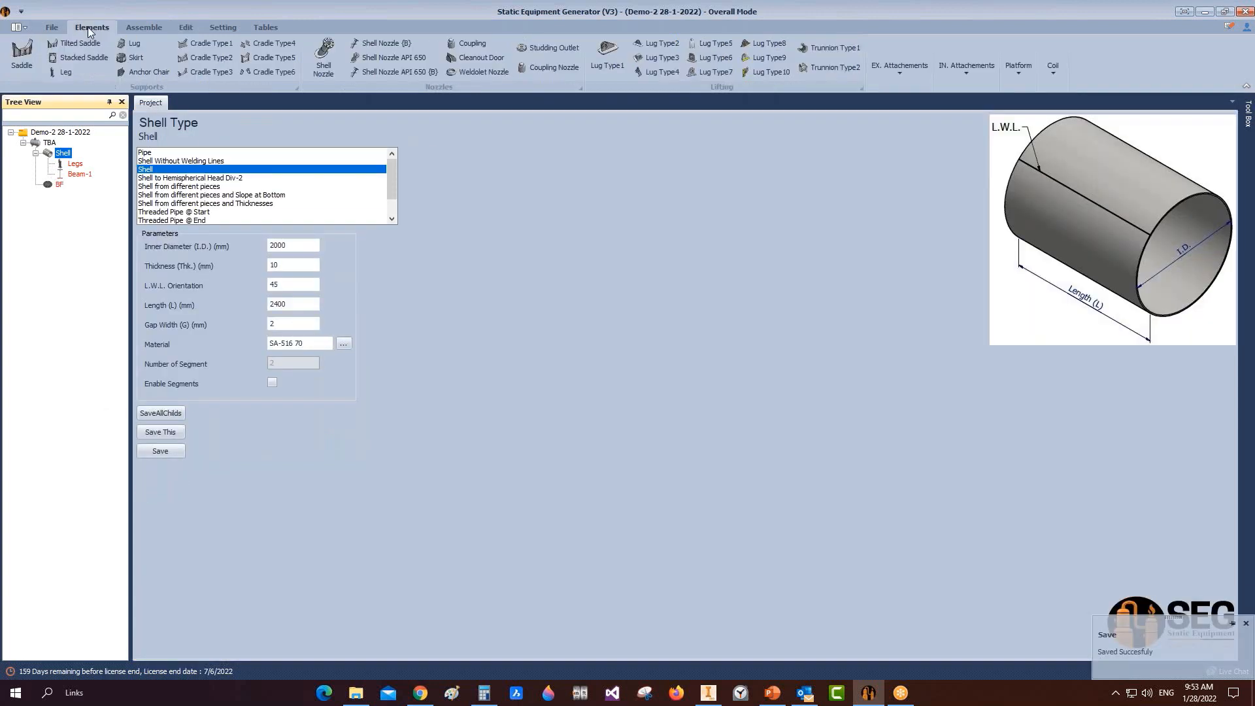
left_click(49, 143)
left_click(285, 48)
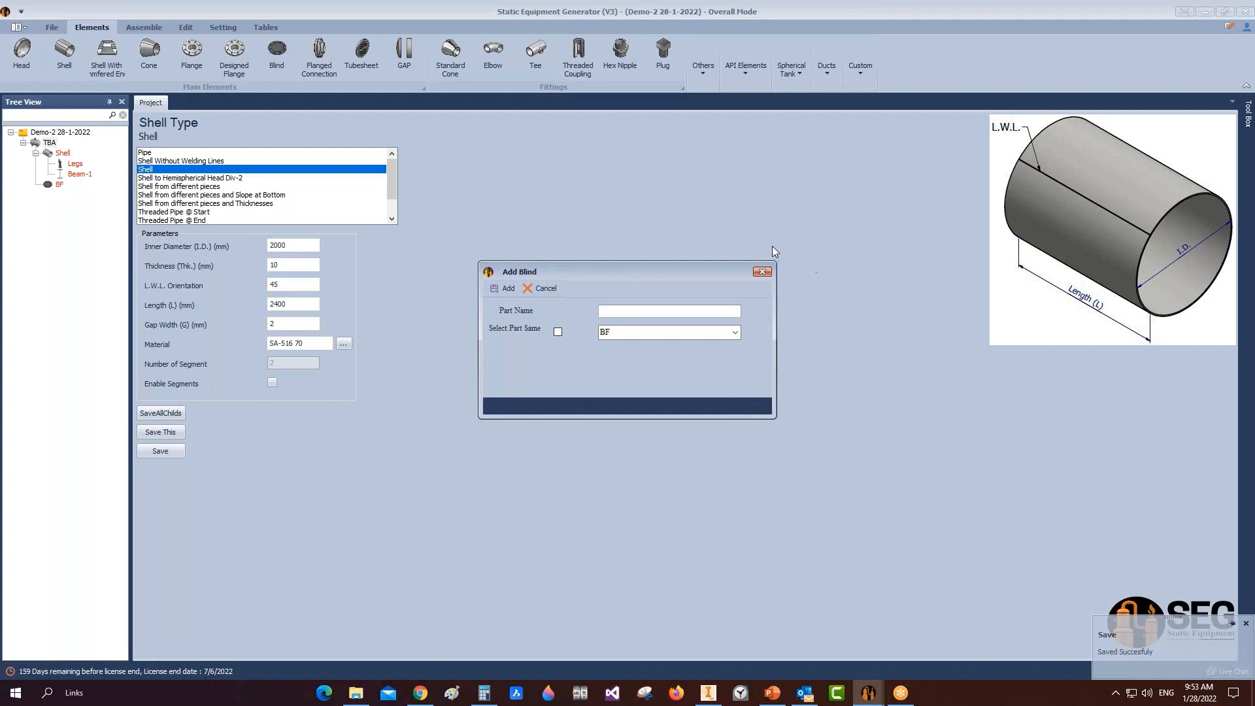
left_click(762, 271)
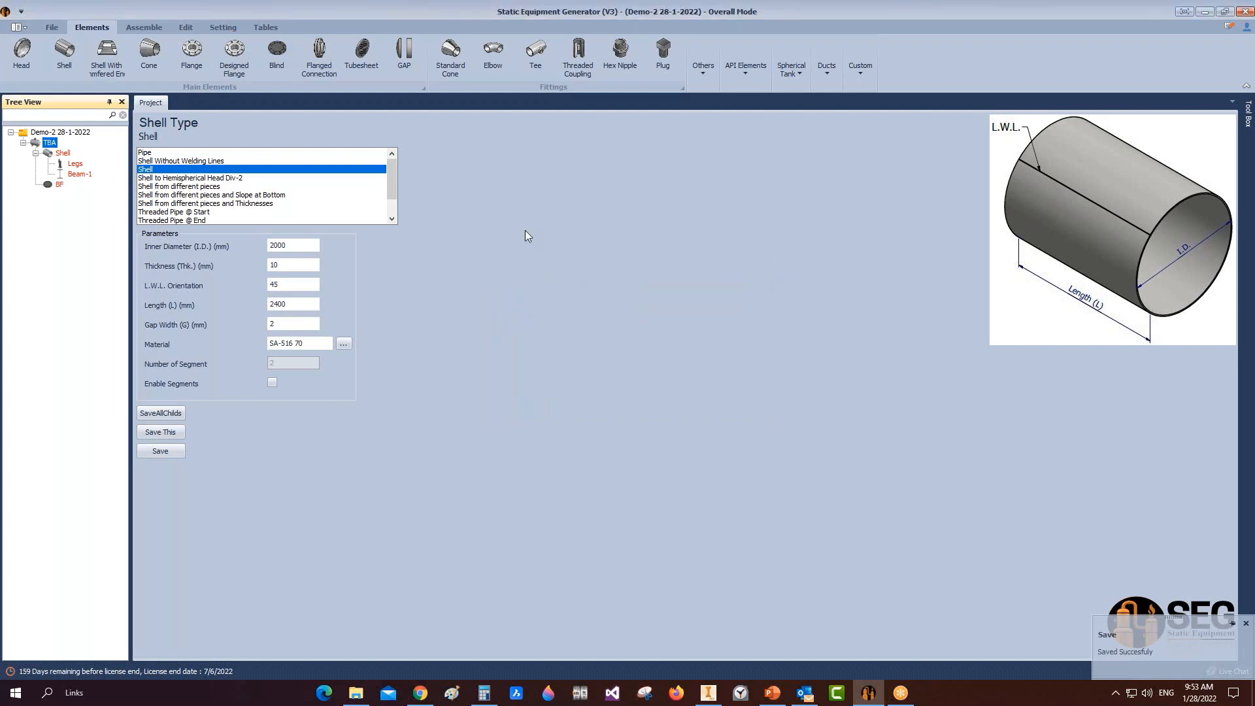
Step: Add a designed flange part named DF to TBA
left_click(230, 52)
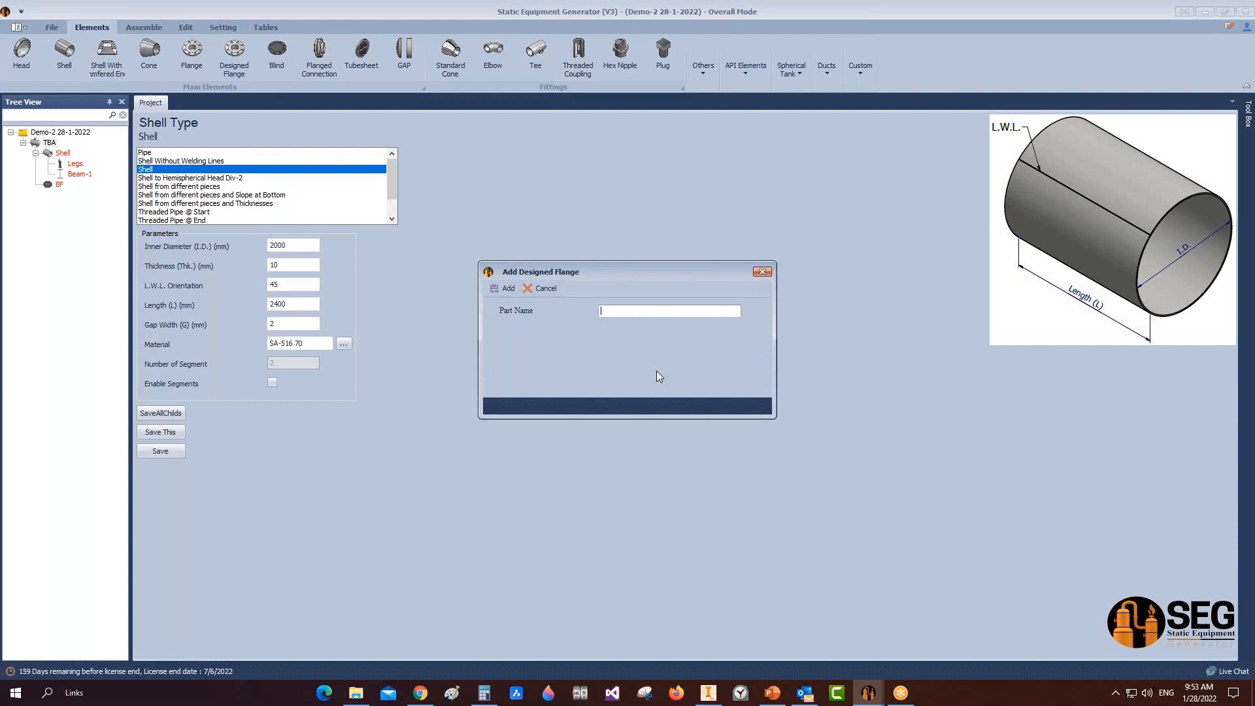
type("DF")
left_click(504, 288)
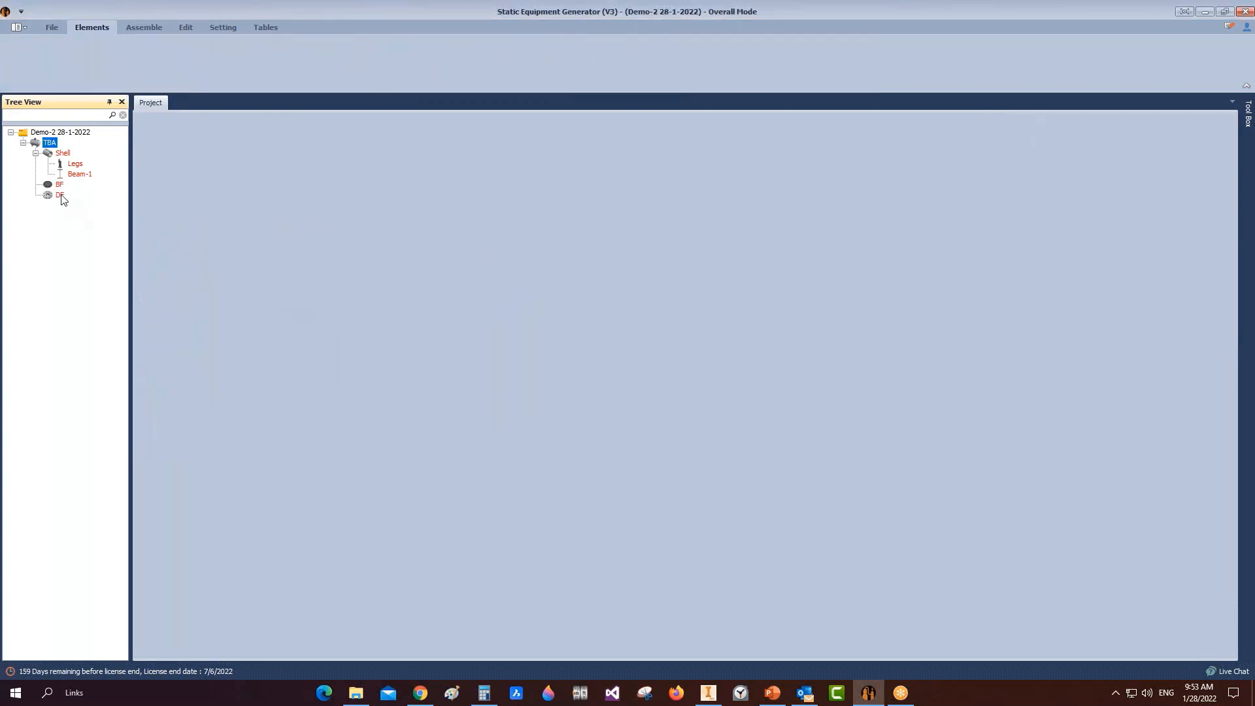
Step: Make DF a Loose Ring-FF flange with inner diameter 2000 and outer diameter 2200
scroll(291, 194, "down", 3)
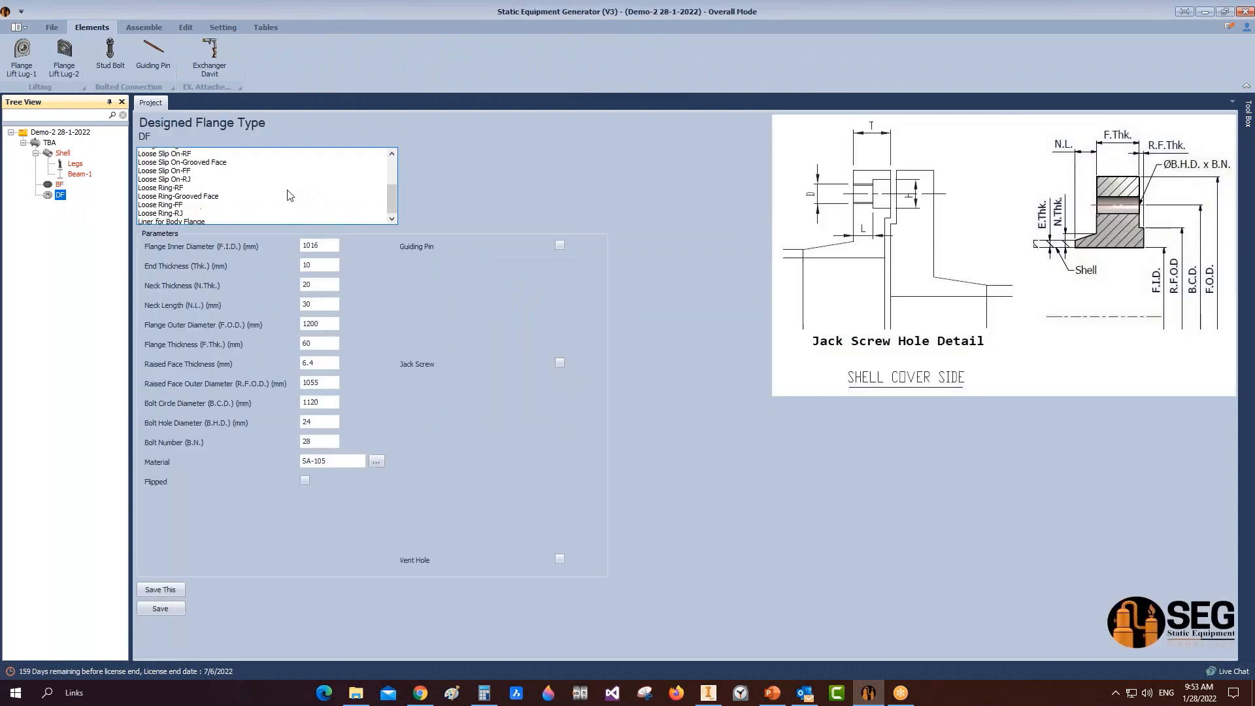
left_click(185, 204)
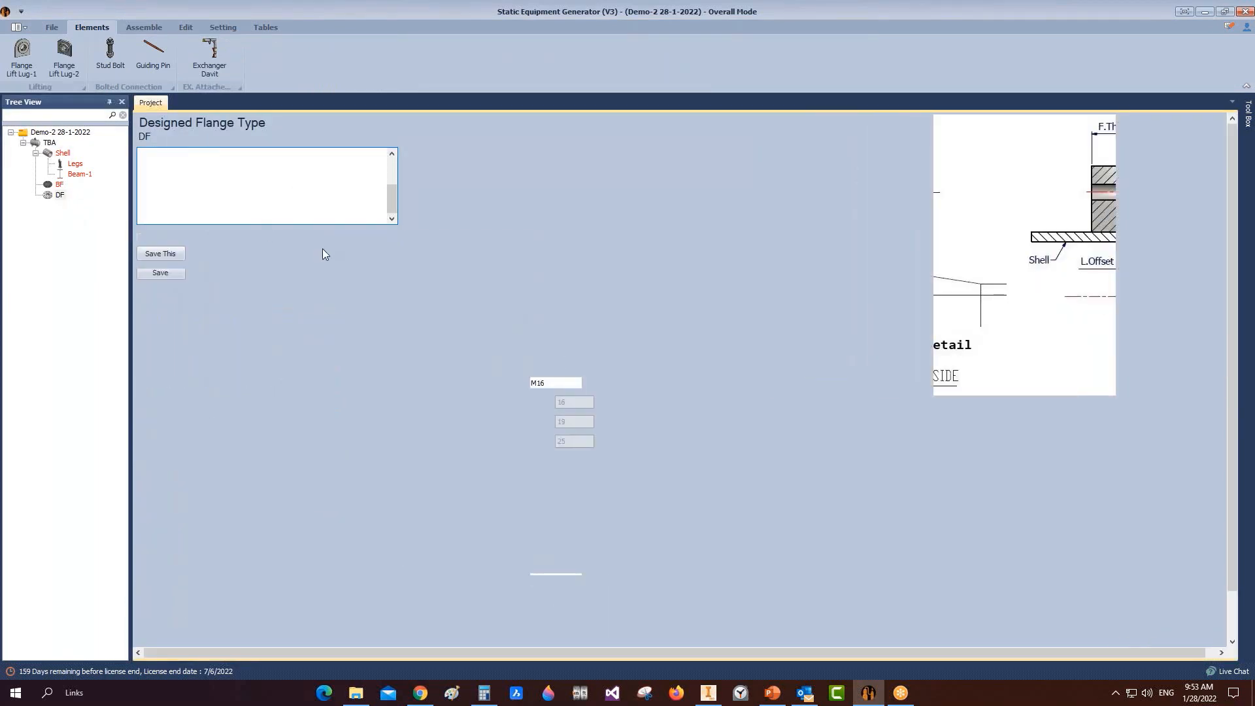
type("2020")
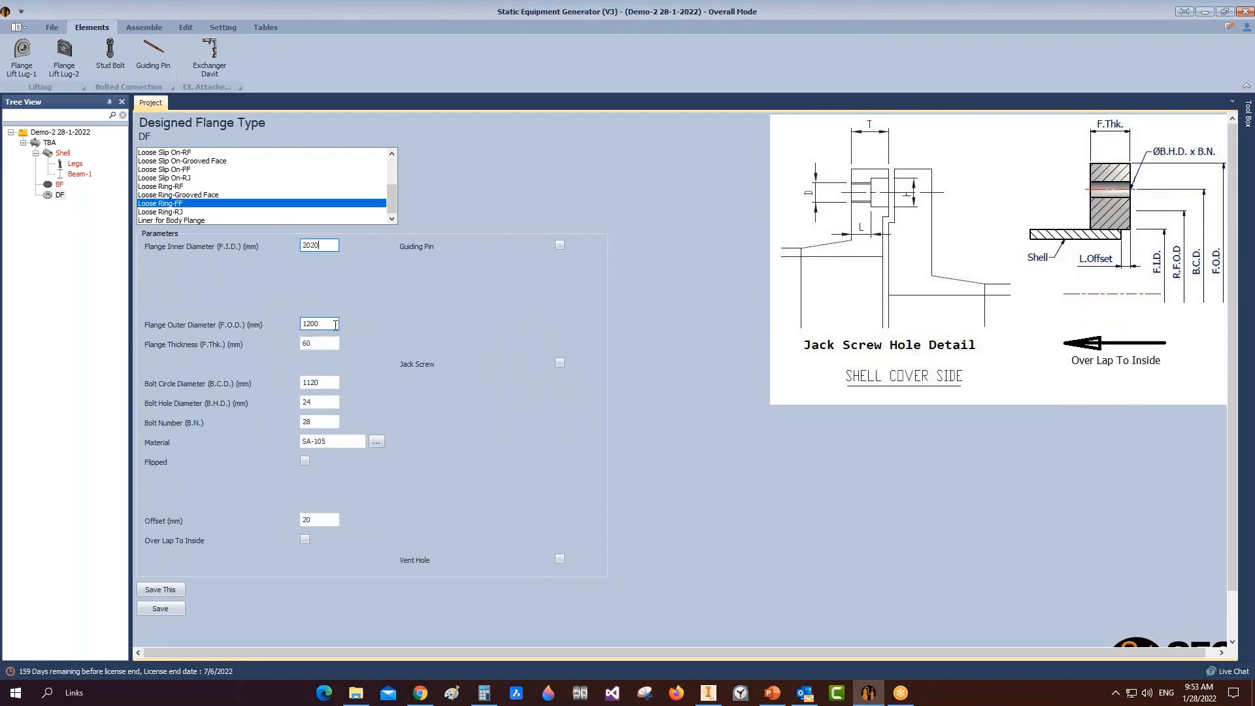
key("Tab")
left_click_drag(326, 245, 310, 247)
type("00")
left_click(324, 323)
left_click_drag(324, 323, 300, 325)
type("2200")
Step: Set thickness 20, bolt circle 2100, bolt hole diameter 30 and 62 bolts
double_click(316, 342)
type("20")
key("Tab")
type("2100")
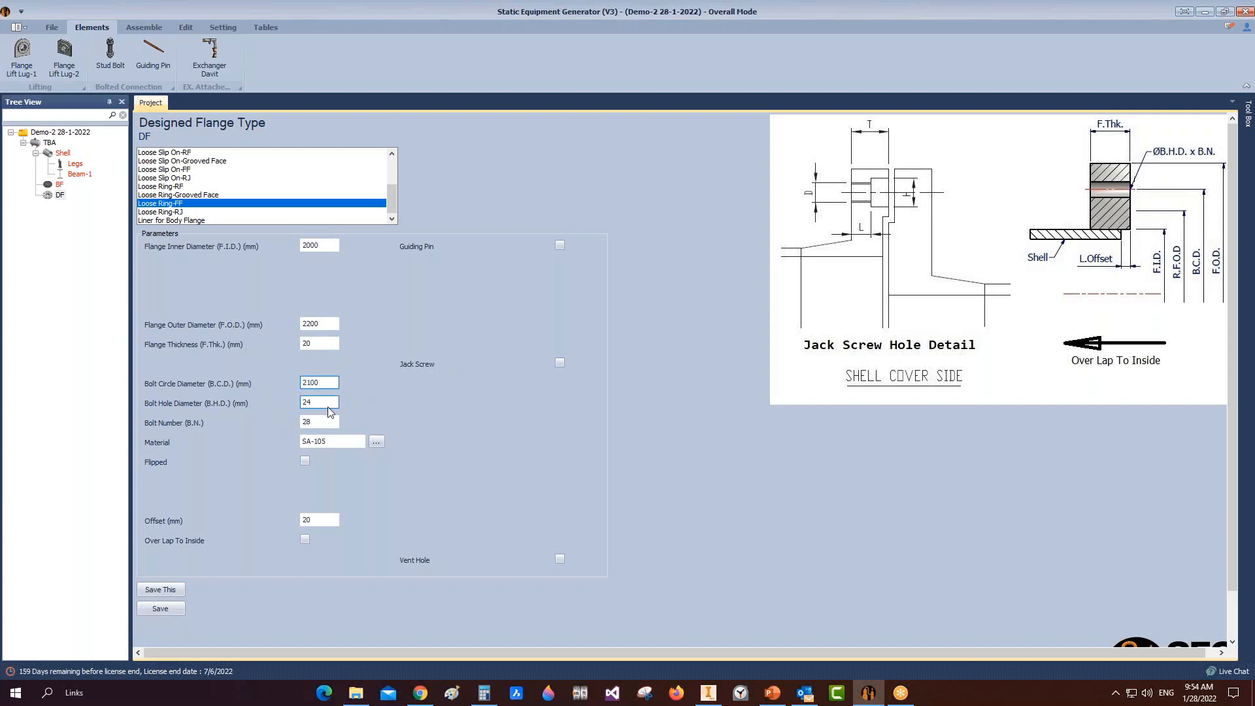
key("Tab")
Step: Mark DF as flipped with a 10 mm offset and save it
key("Tab")
type("62")
key("shift+Tab")
type("30")
left_click(305, 460)
key("Tab")
type("10")
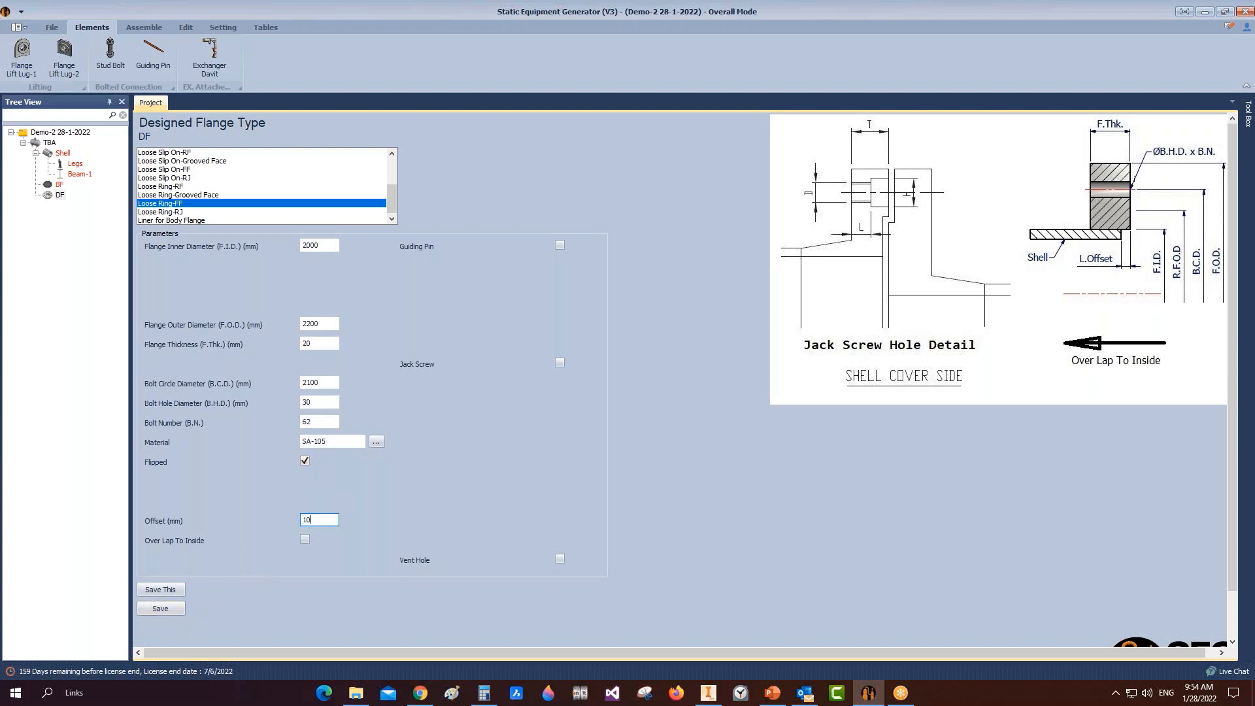
left_click(174, 610)
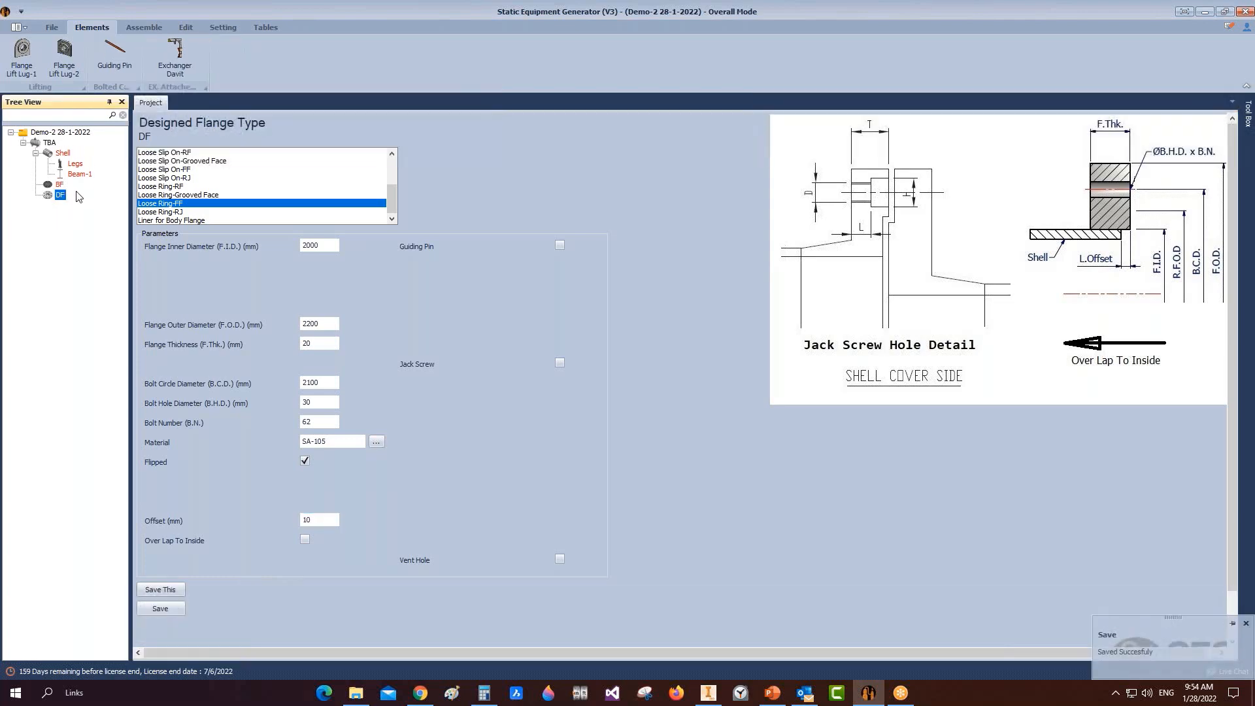
left_click(59, 186)
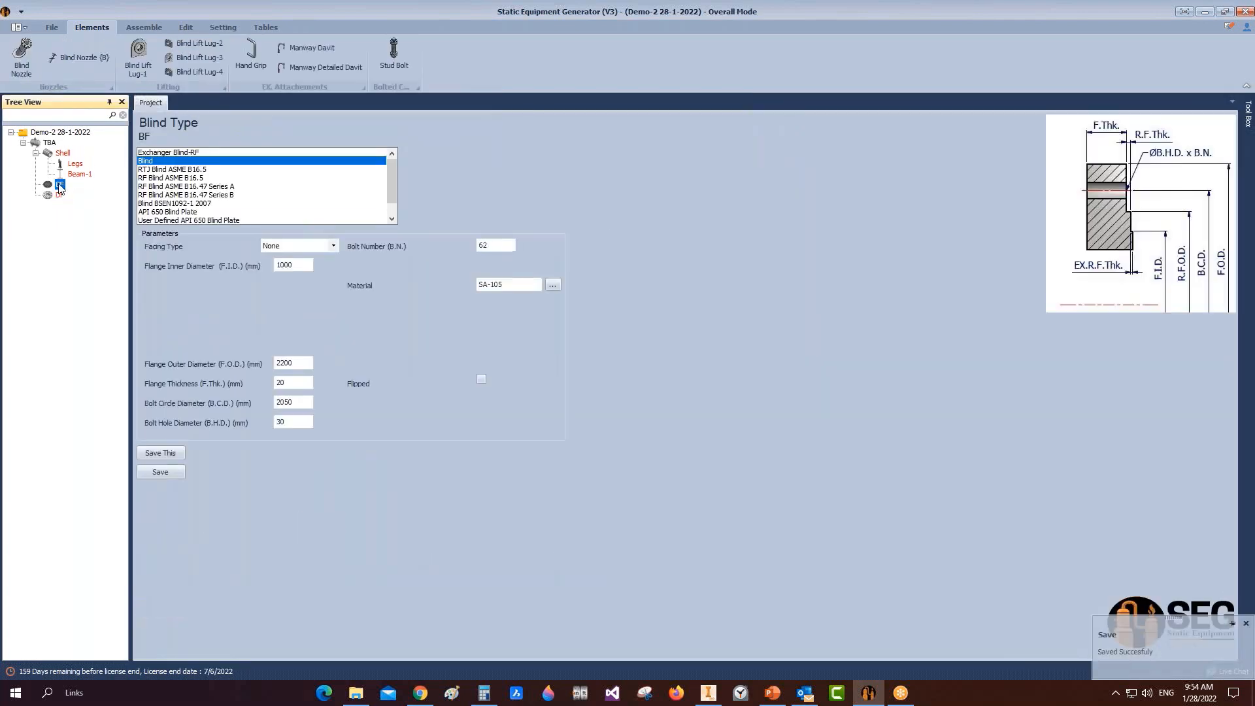
Step: Correct BF's bolt circle diameter from 2050 to 2100 and save it
left_click_drag(289, 402, 284, 402)
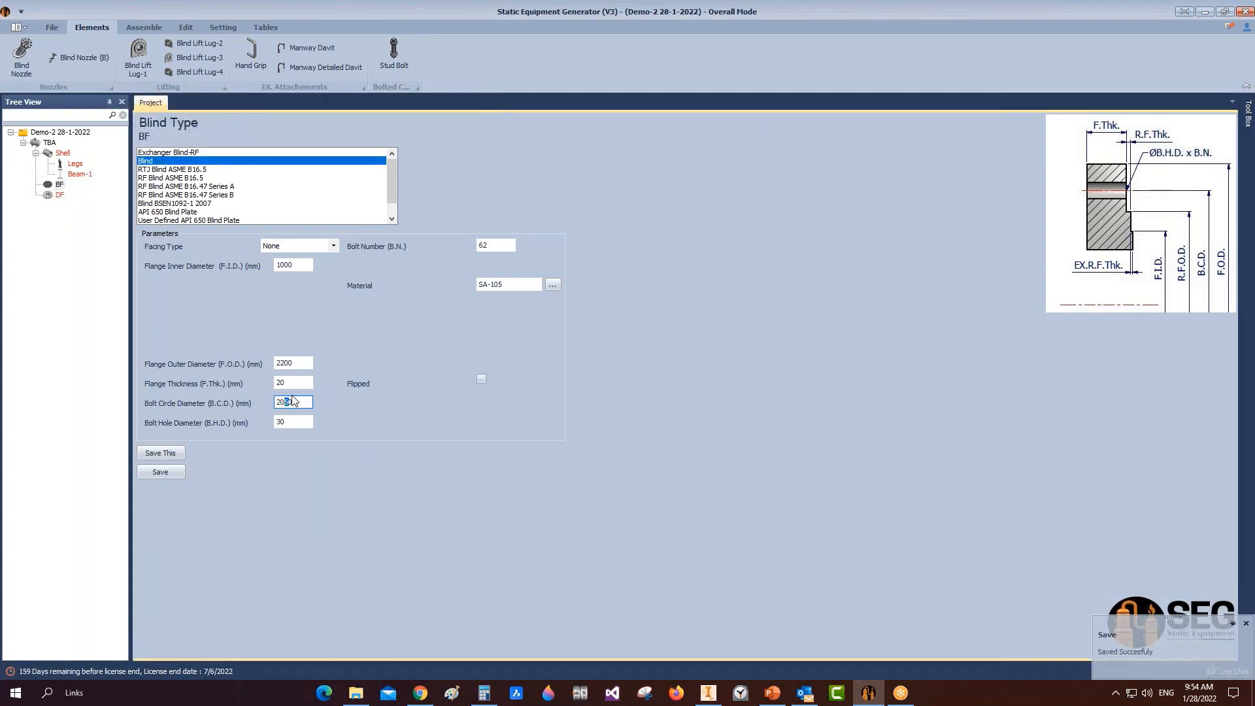
type("10")
key("BackSpace")
key("BackSpace")
key("BackSpace")
type("10")
left_click(160, 472)
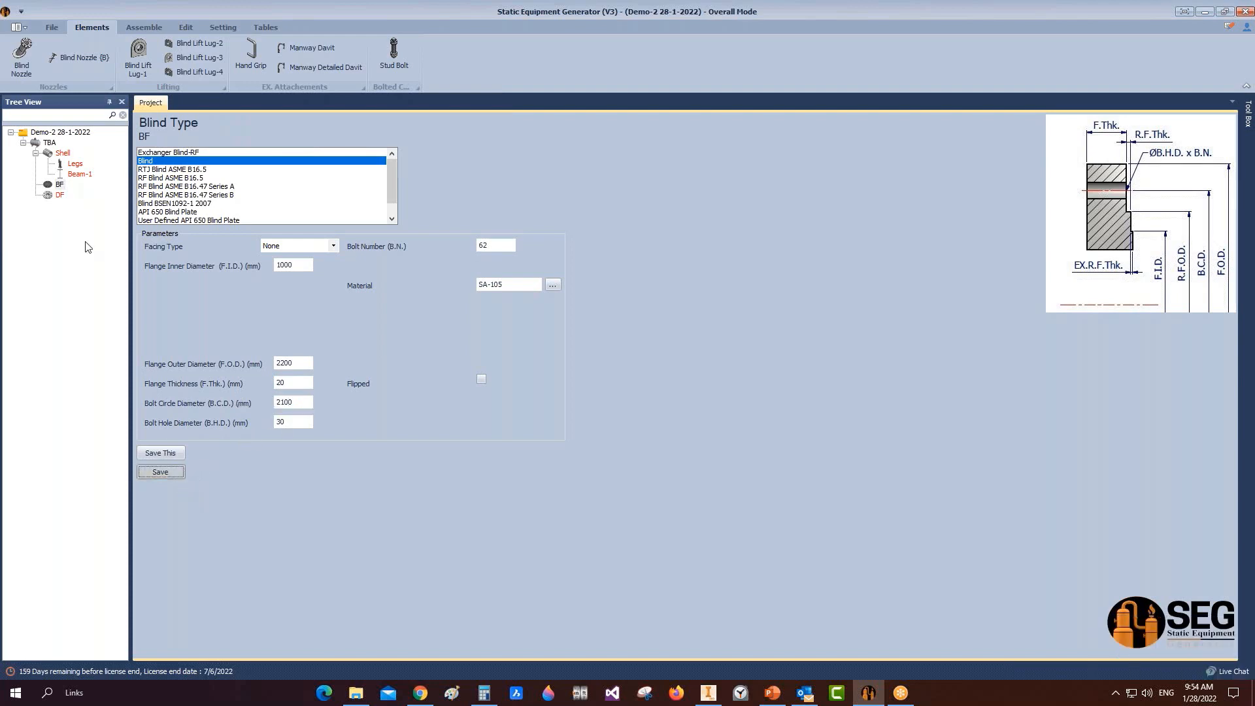
left_click(60, 195)
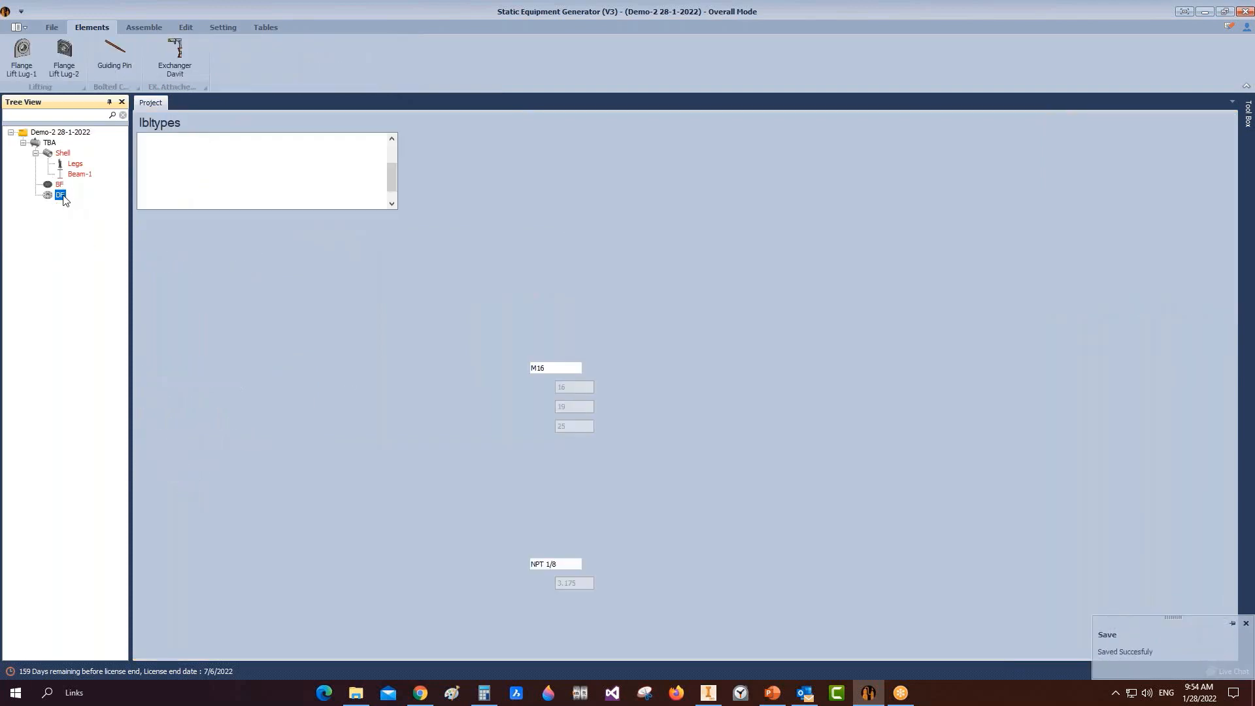
right_click(63, 197)
Step: Move DF before BF in the vessel's part order
mouse_move(161, 238)
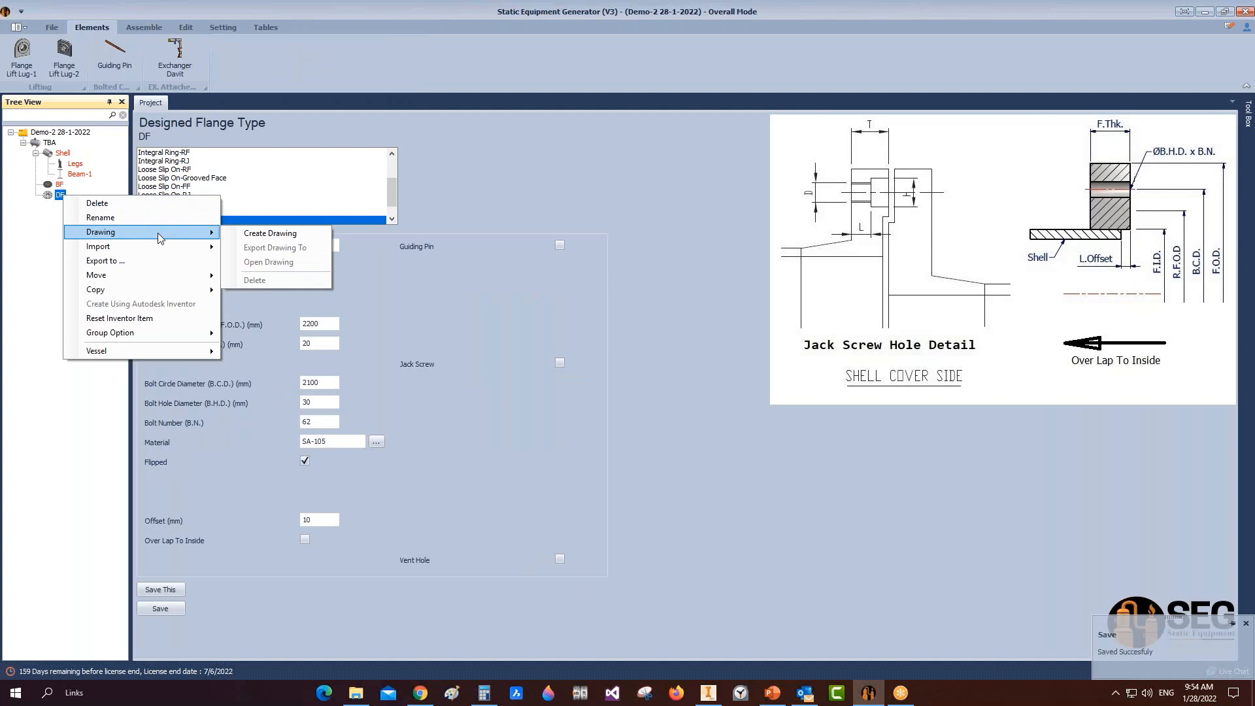
mouse_move(200, 275)
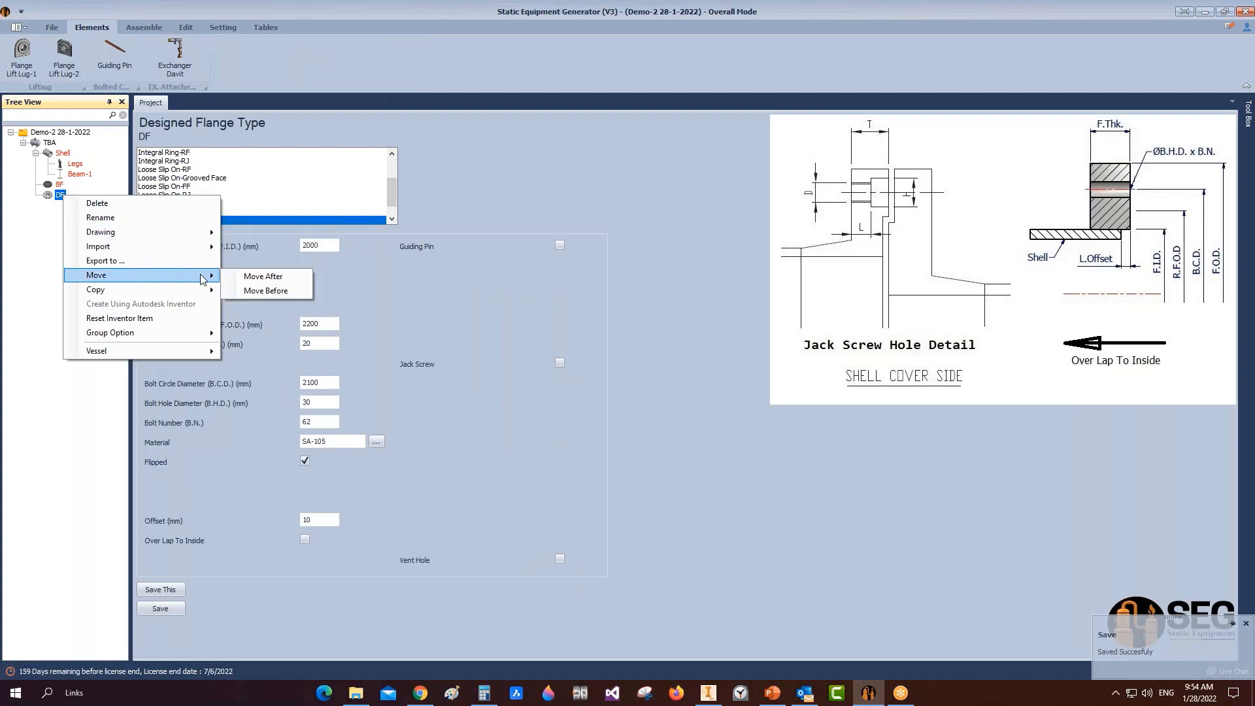
left_click(281, 290)
left_click(610, 335)
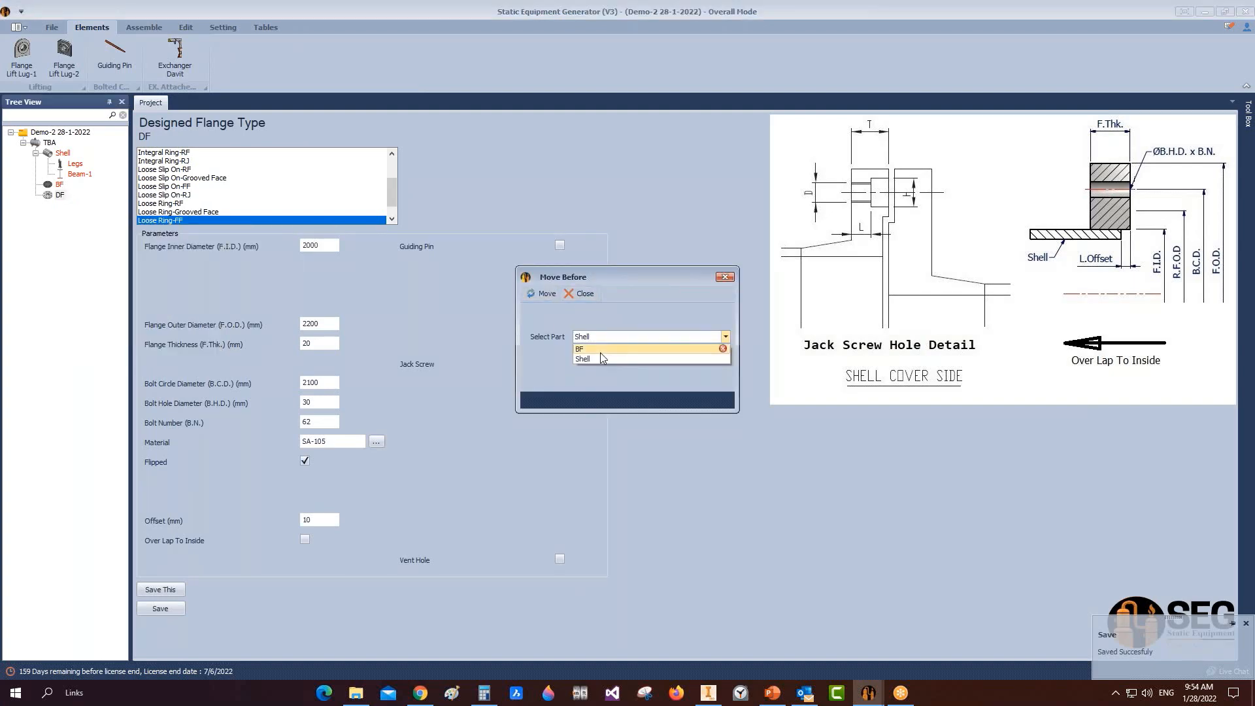
left_click(600, 351)
left_click(543, 294)
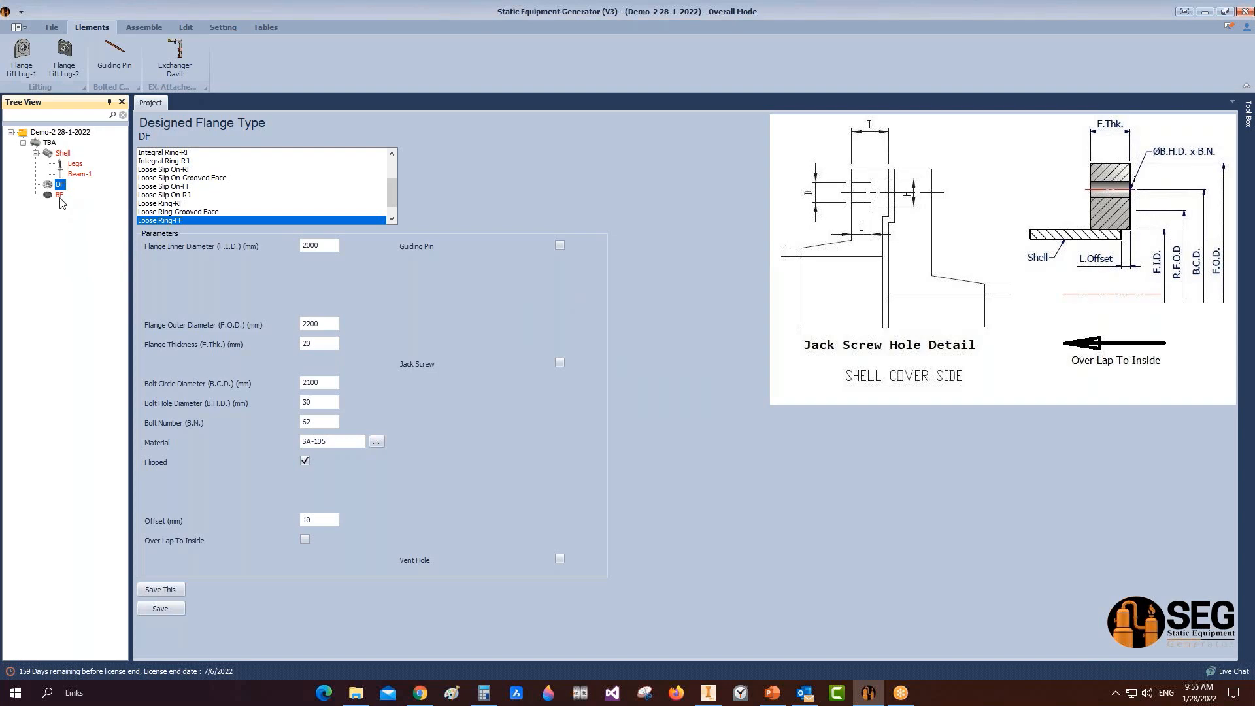
left_click(144, 27)
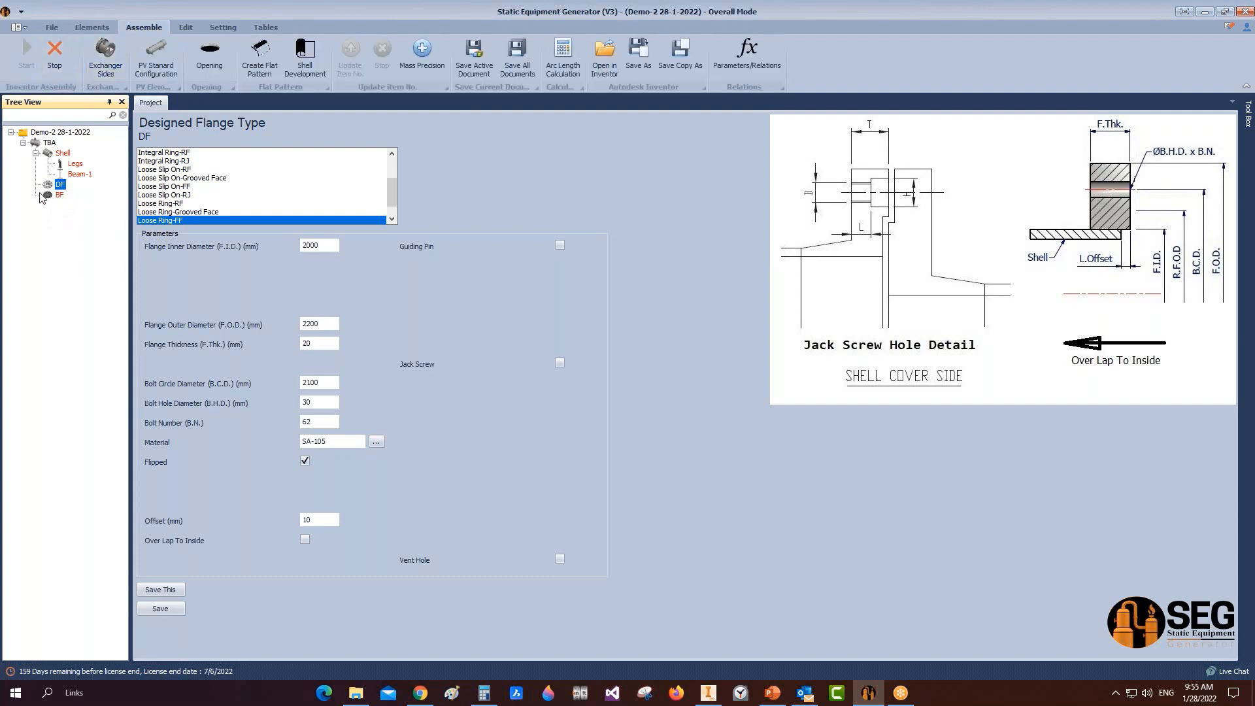
Step: Switch to Inventor and save the legs assembly while TBA.iam loads
mouse_move(708, 695)
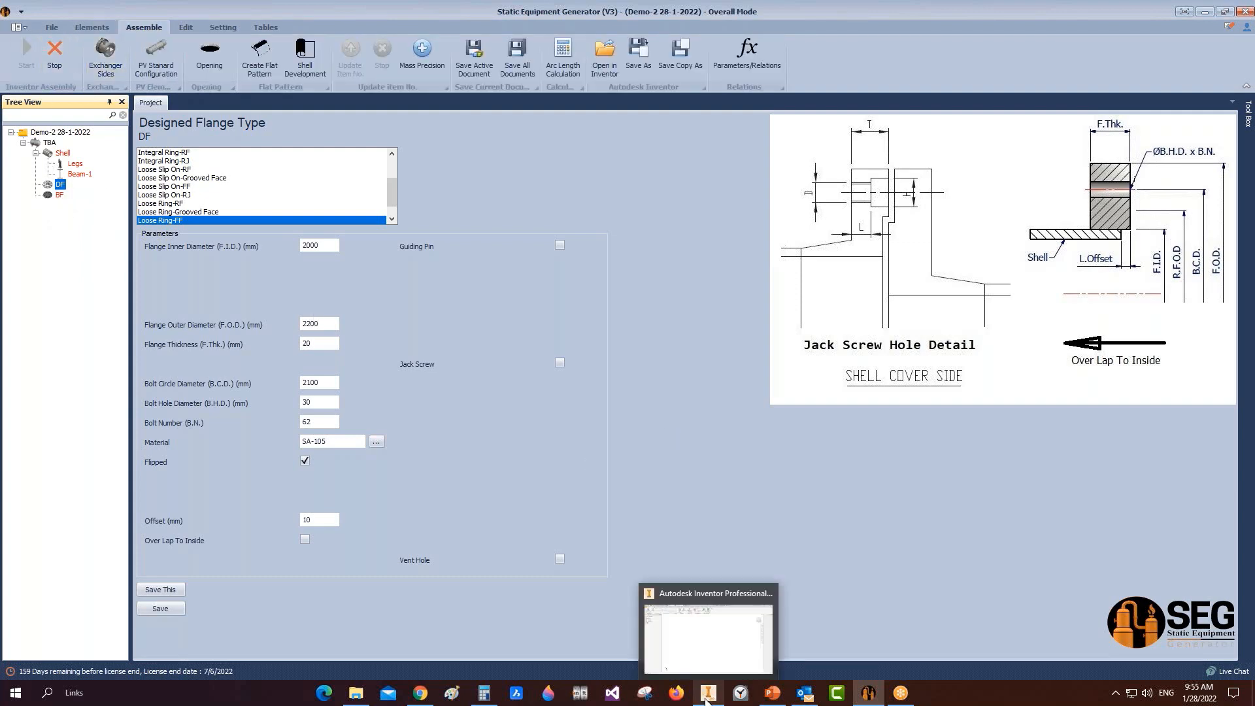
left_click(708, 648)
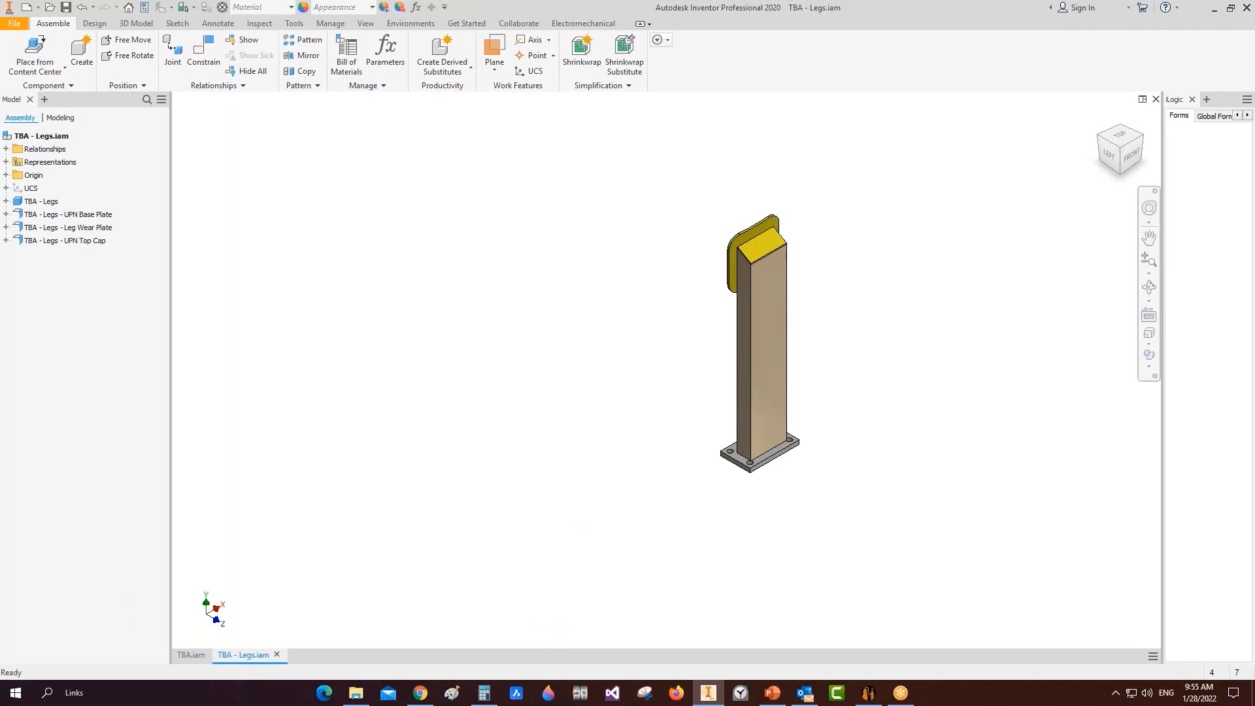
key("ctrl+s")
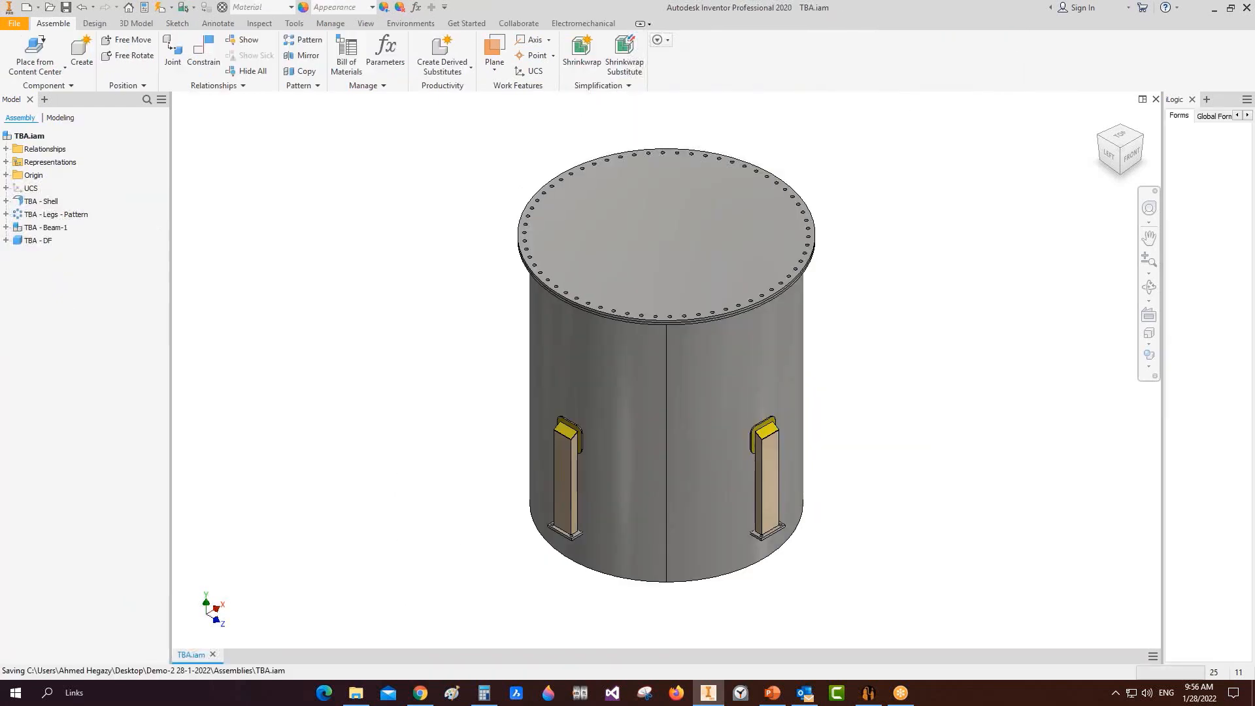
Step: Add a new element named 'Stud Bolt' under the BF flange
left_click(869, 693)
left_click(51, 195)
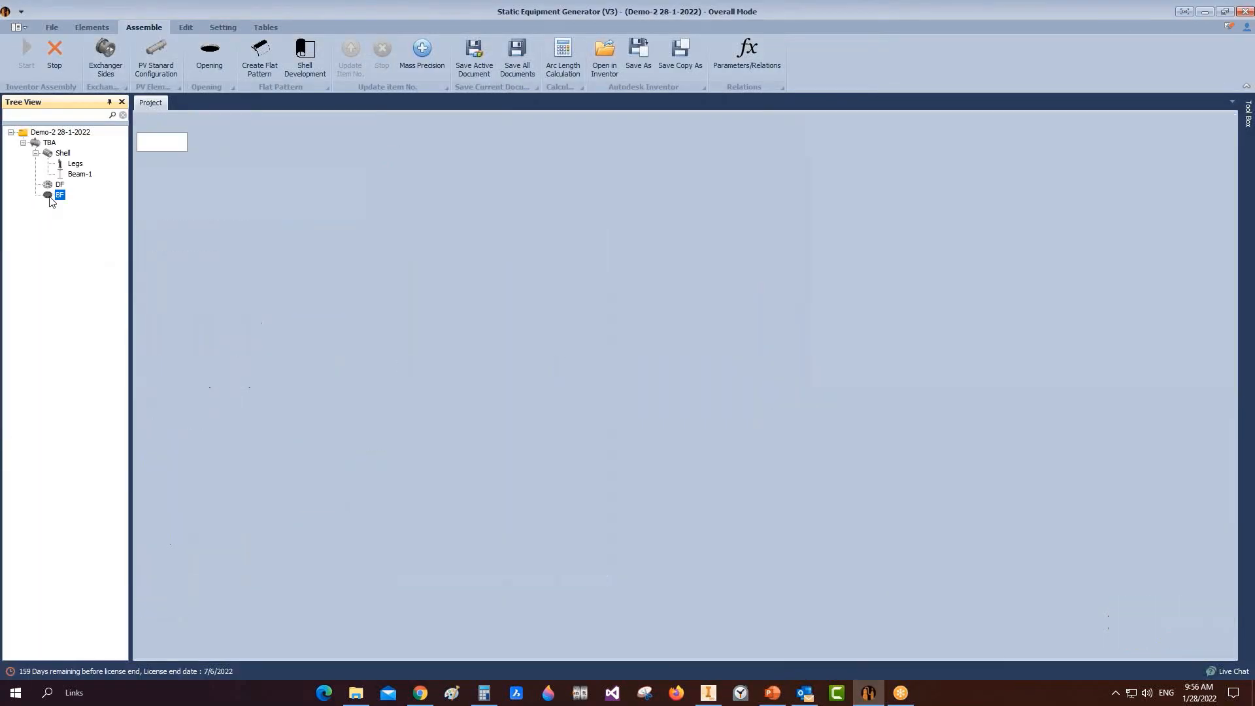
left_click(98, 28)
left_click(393, 51)
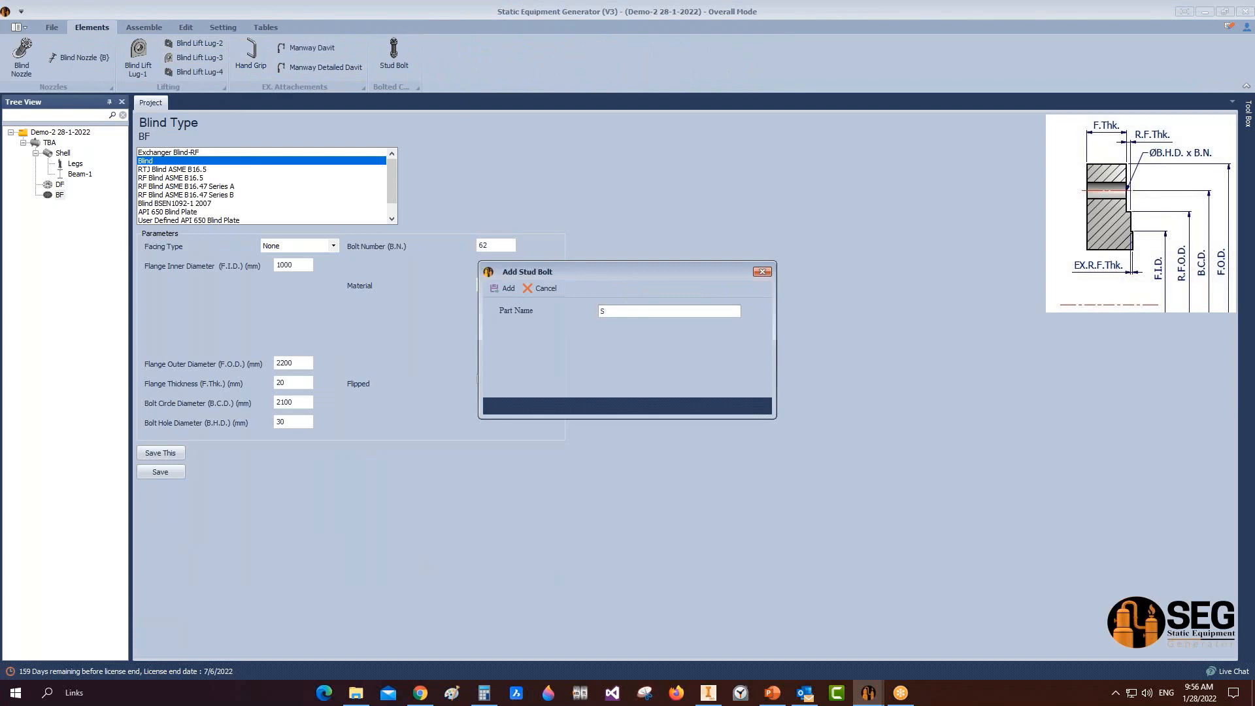
type("Stud Bolt")
left_click(501, 289)
Step: Set the stud bolt to ISO Nut with stud size 27
left_click(63, 207)
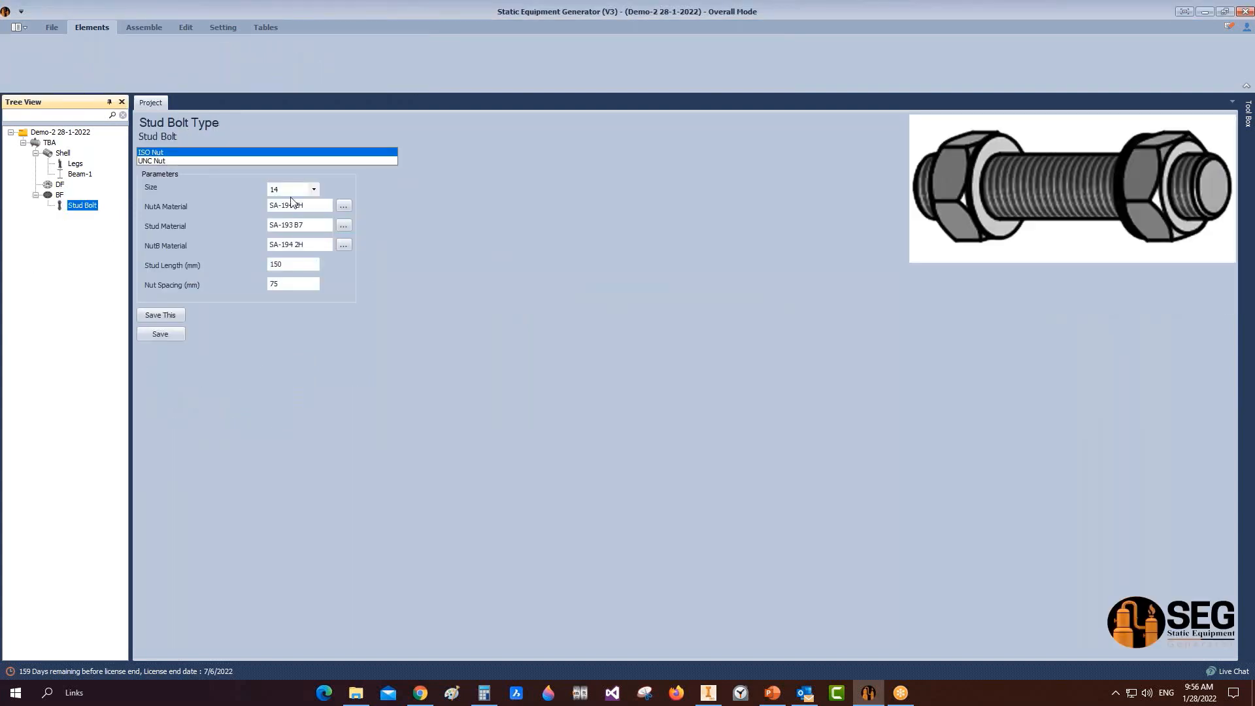
left_click(151, 161)
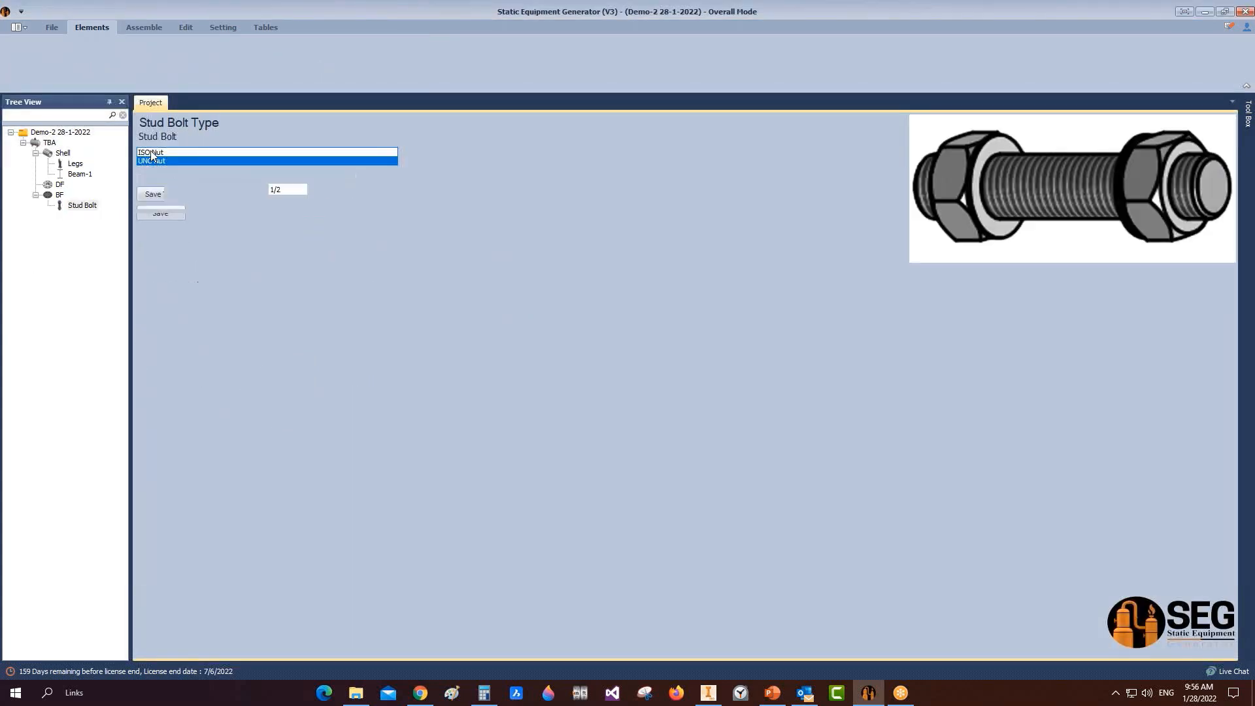
left_click(154, 154)
left_click(155, 160)
left_click(157, 153)
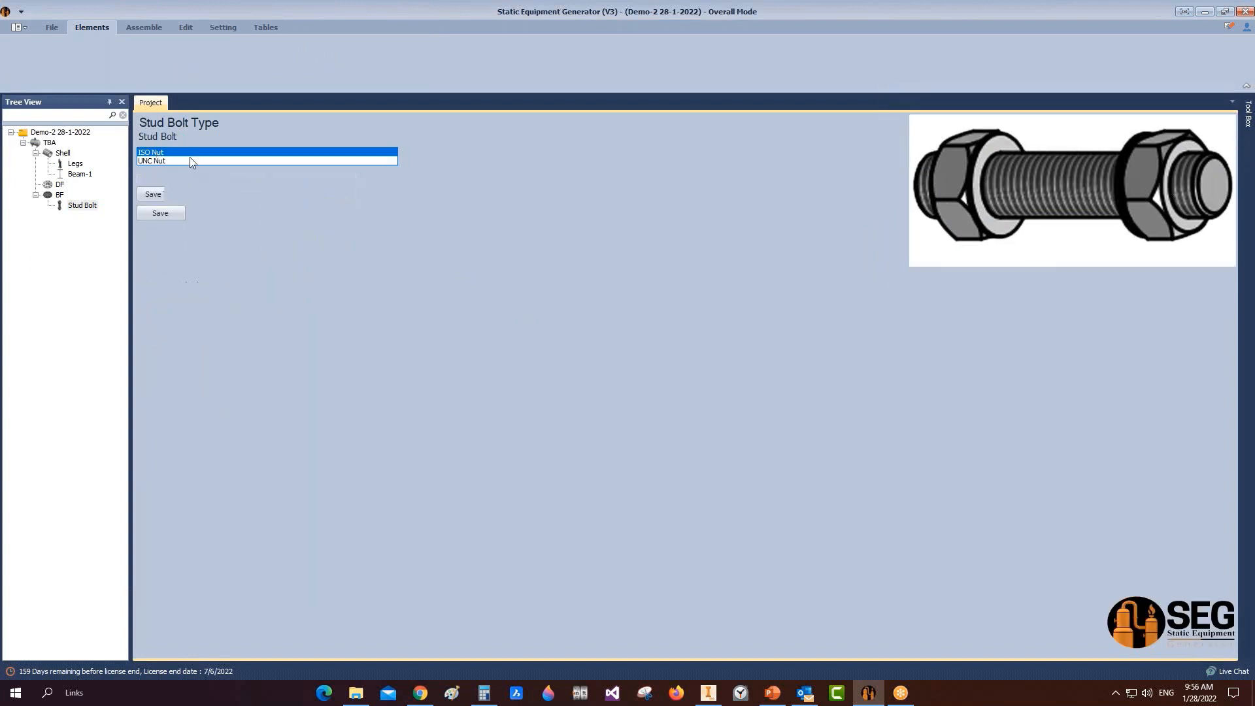
left_click(314, 189)
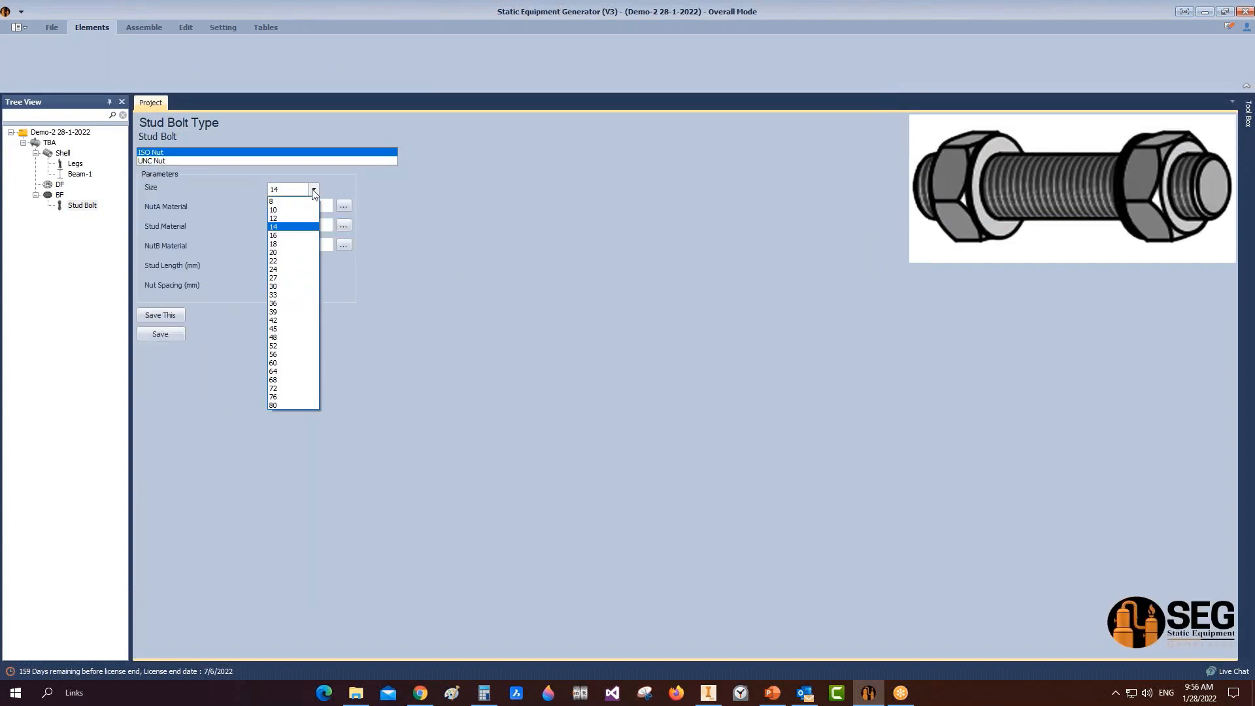
left_click(292, 278)
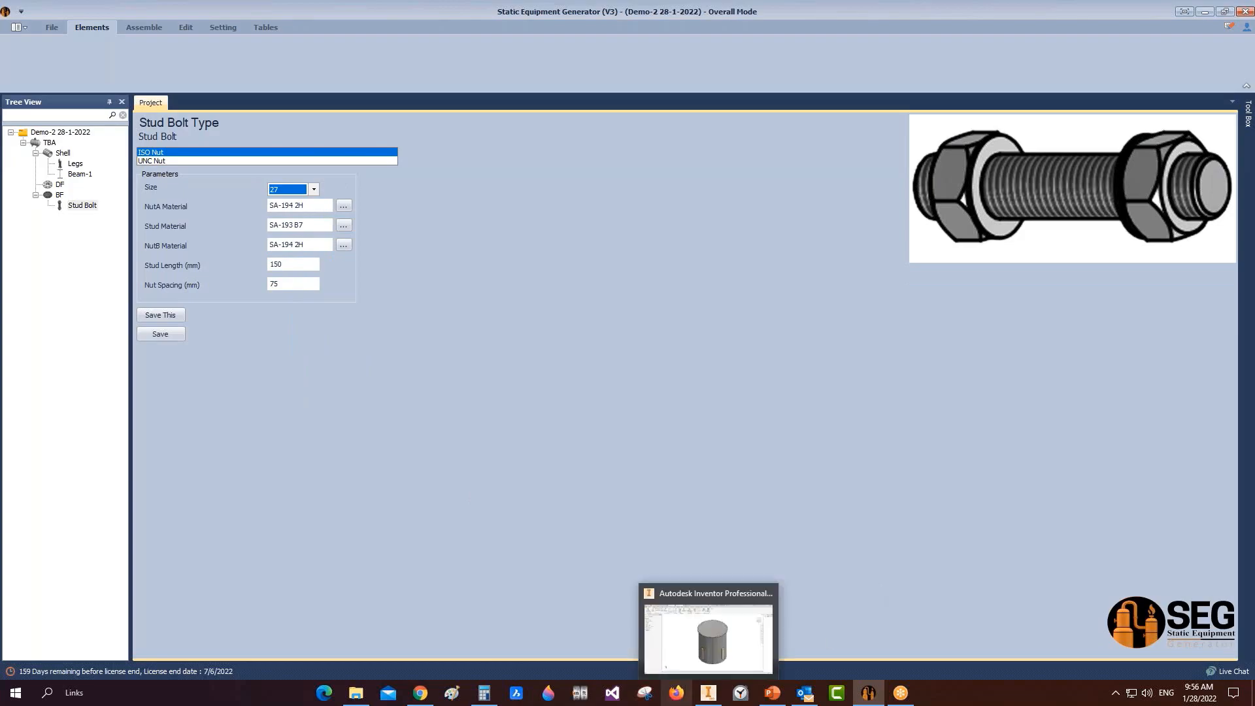
Step: Measure the BF flange's thickness in Inventor to find the nut spacing
left_click(701, 699)
scroll(690, 326, "down", 5)
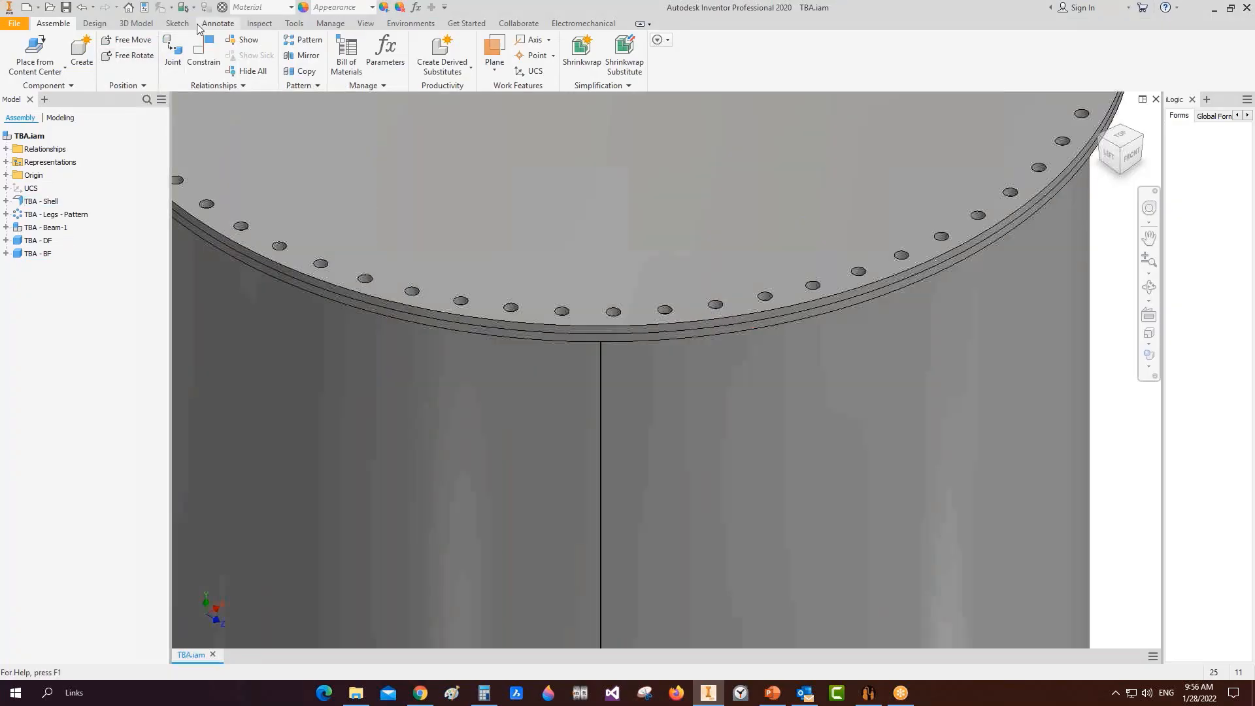
left_click(259, 23)
left_click(120, 49)
left_click(445, 288)
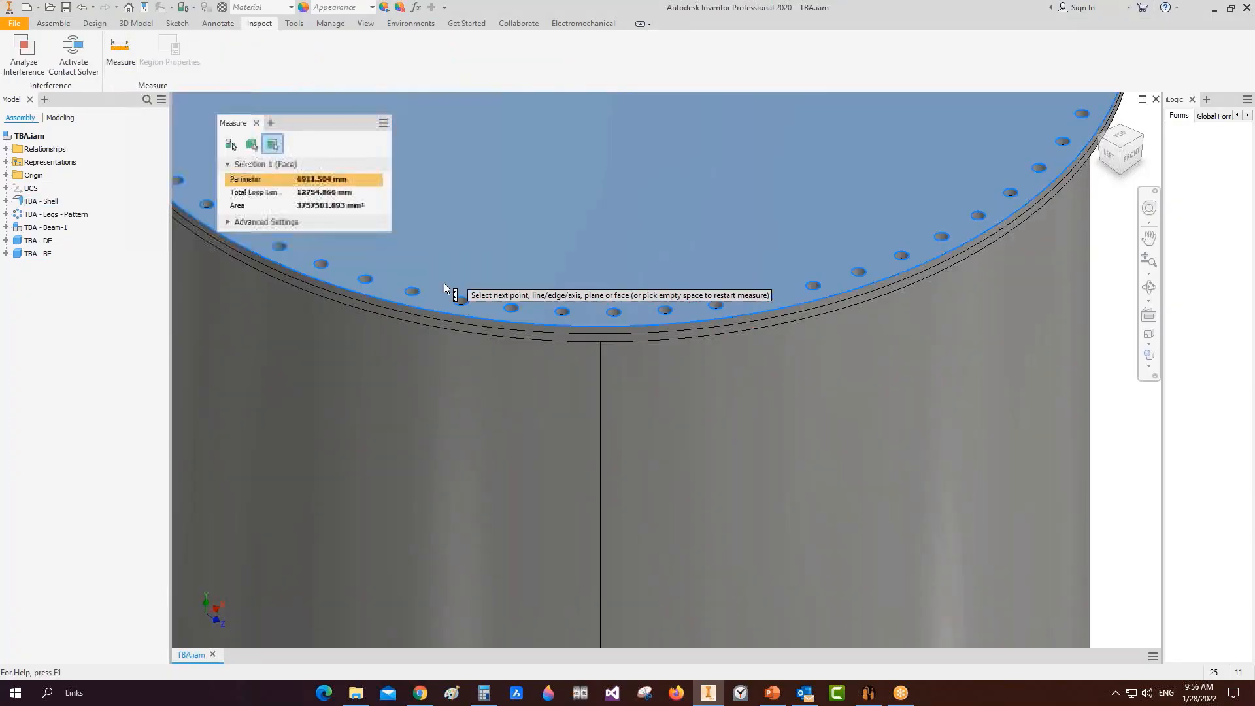
left_click(429, 327)
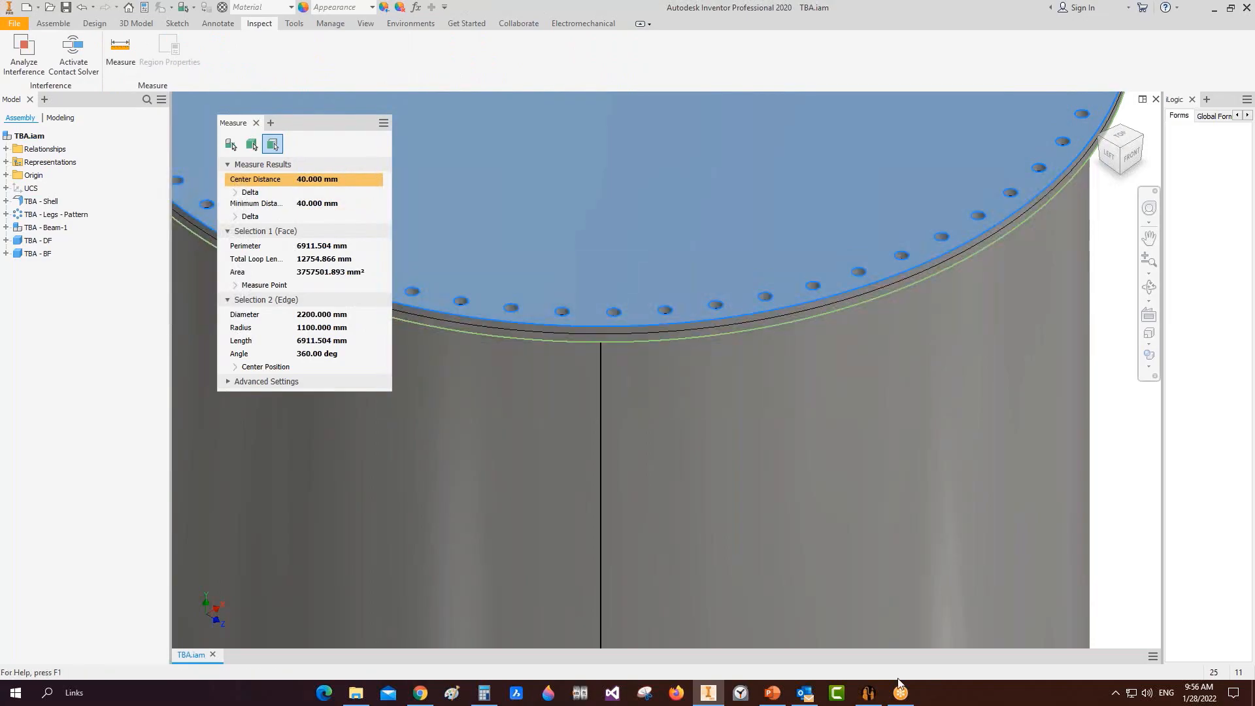
left_click(868, 694)
Step: Set nut spacing 40 and stud length 120, save, and generate the stud bolt in Inventor
type("40")
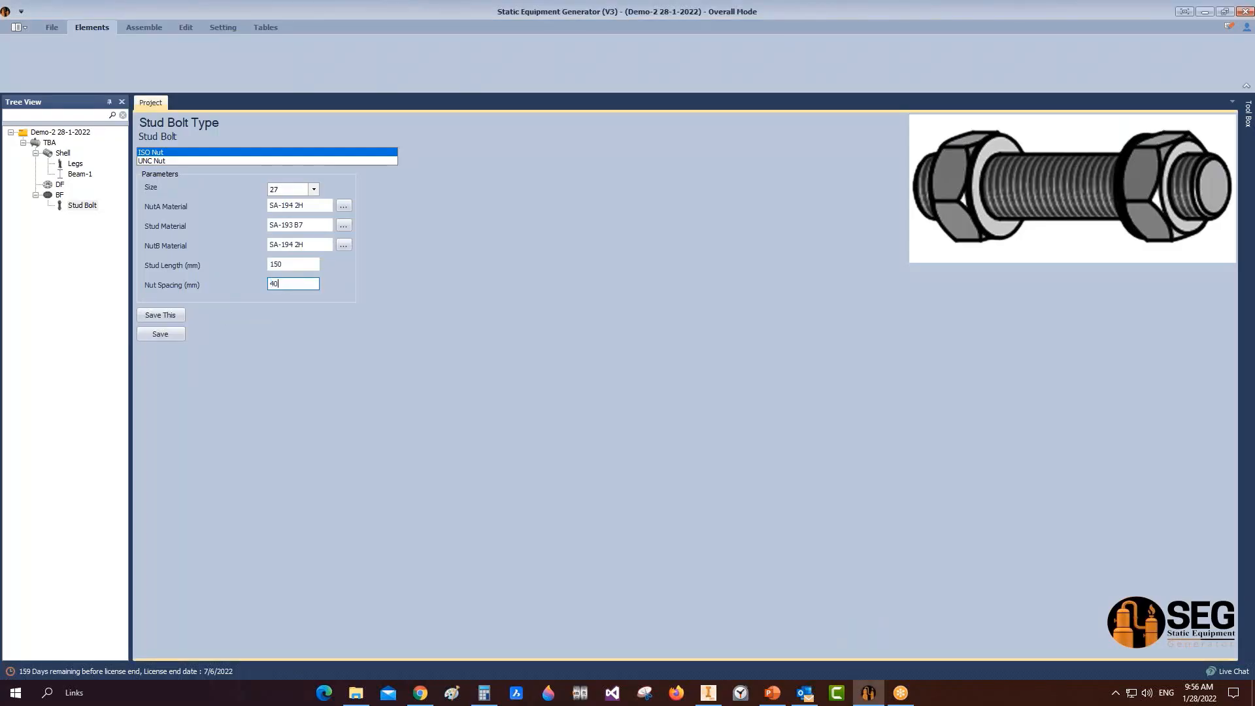
key("shift+Tab")
type("120")
left_click(163, 335)
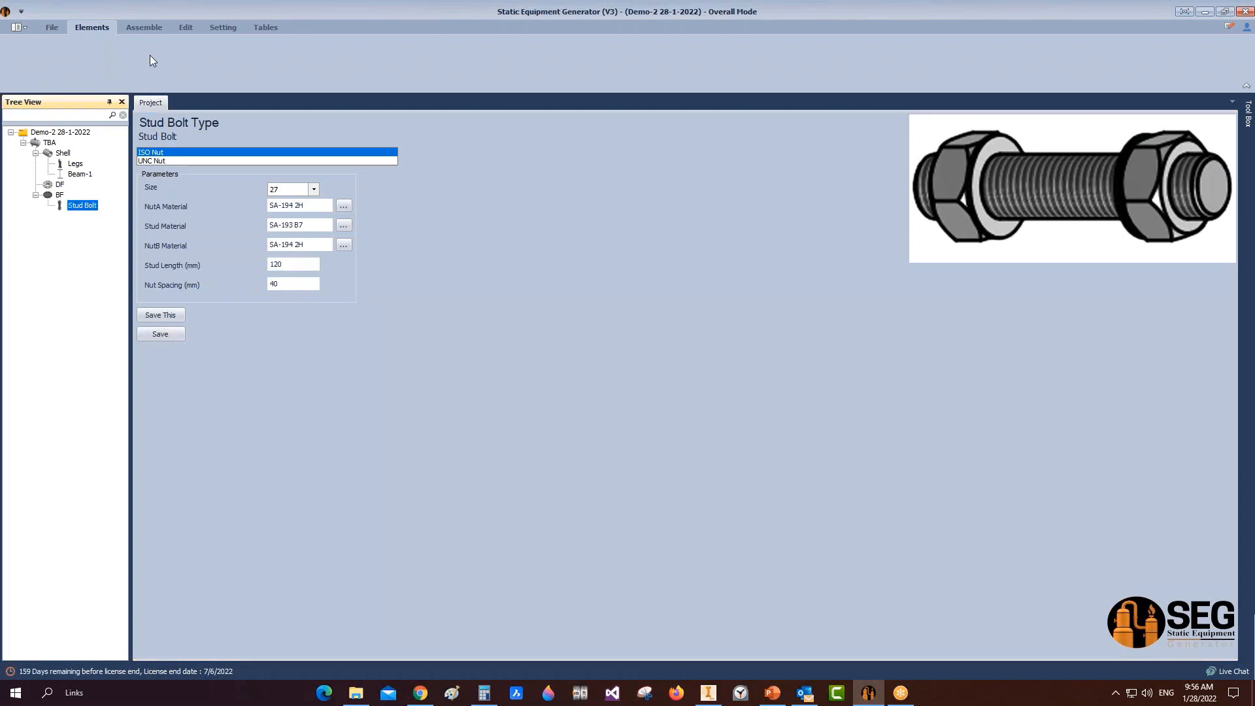
left_click(144, 27)
left_click(25, 52)
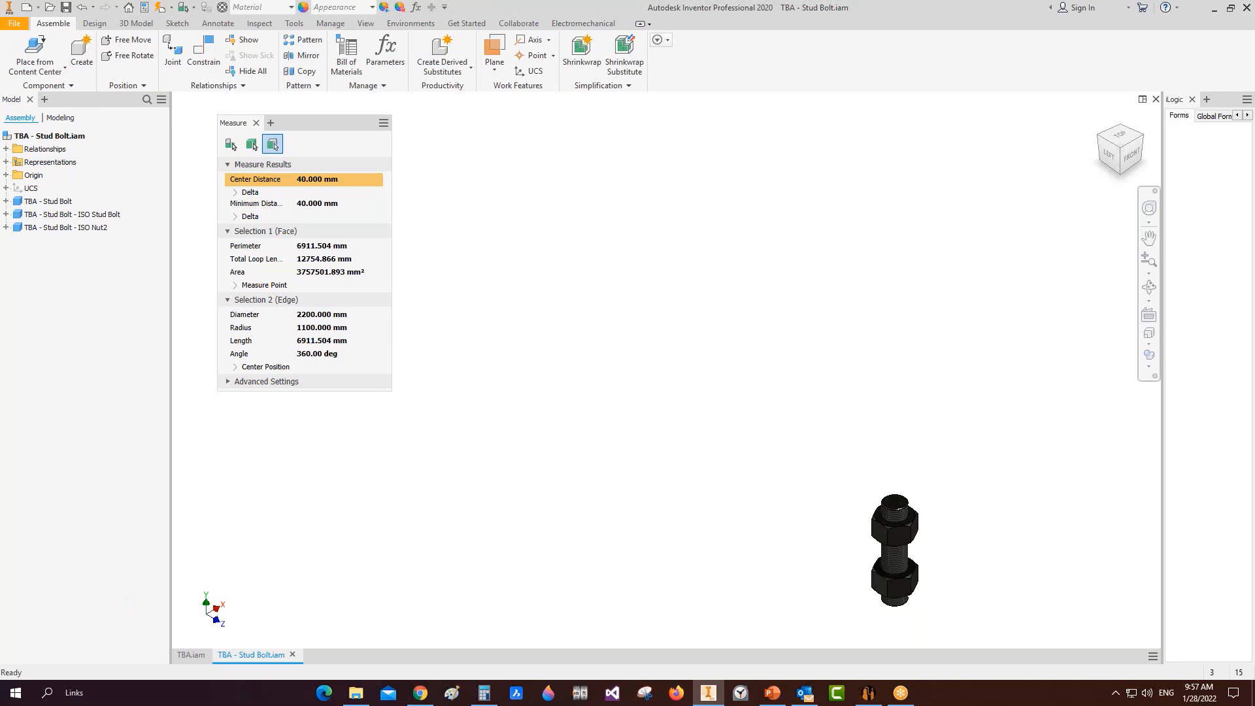
Step: Save the TBA - Stud Bolt assembly in Inventor
key("ctrl+s")
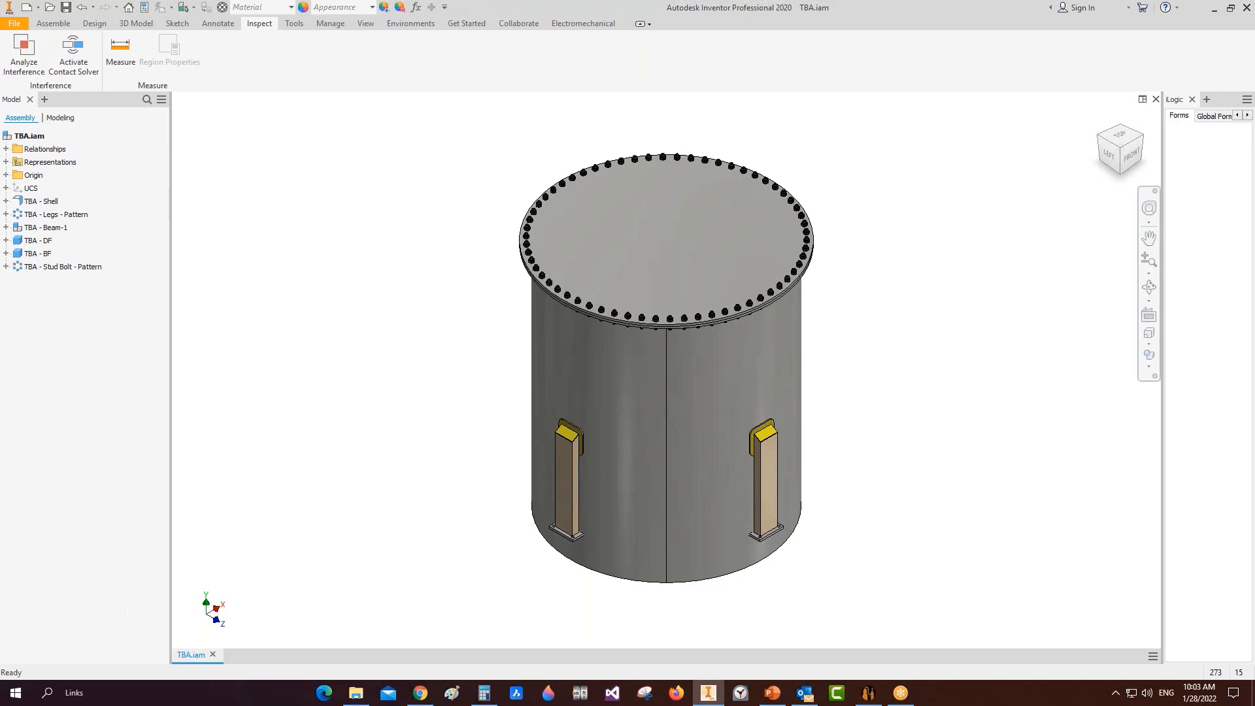
Step: Show the Static Equipment Generator Presentation 2021 deck as a slide show from slide 44
left_click(805, 693)
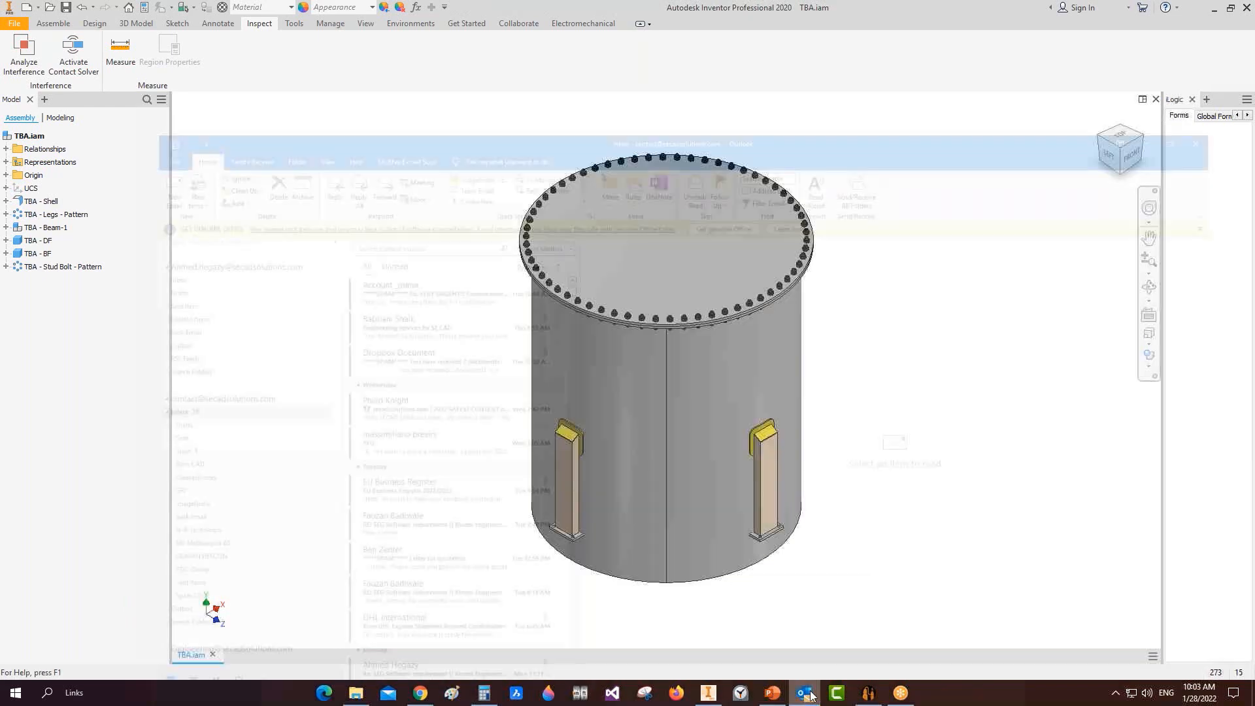
left_click(778, 699)
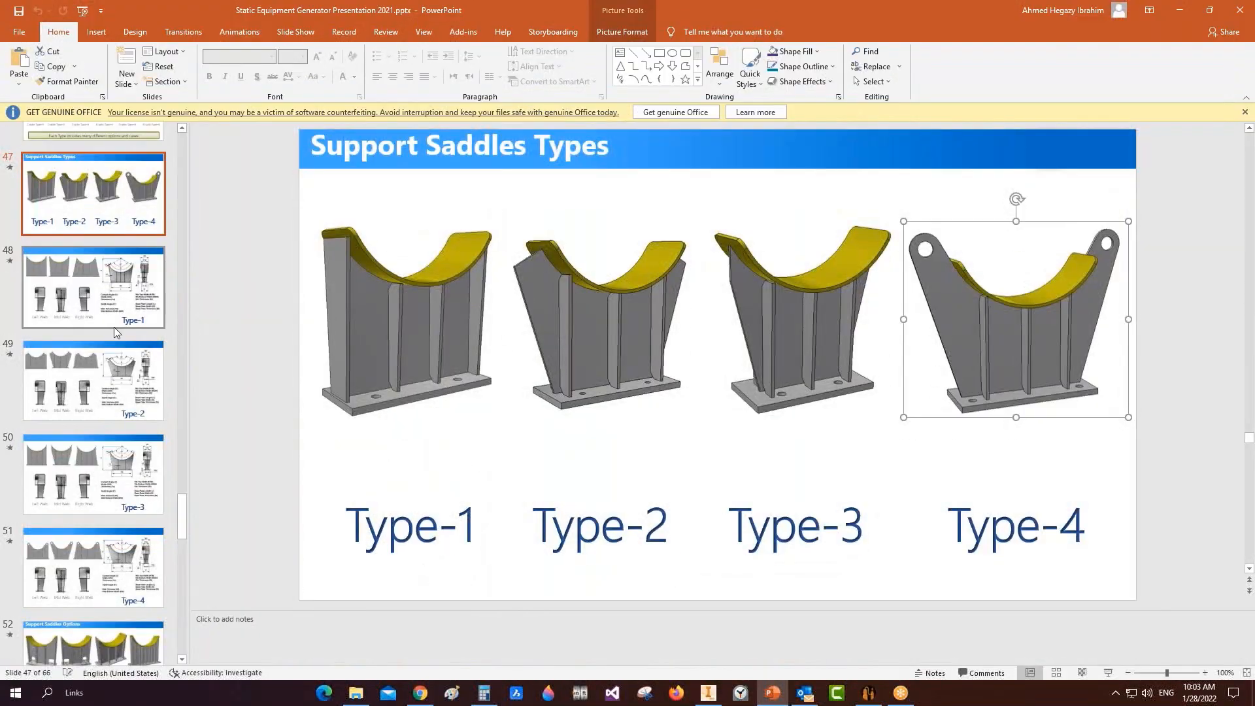
scroll(114, 326, "up", 3)
scroll(167, 310, "up", 3)
left_click(131, 422)
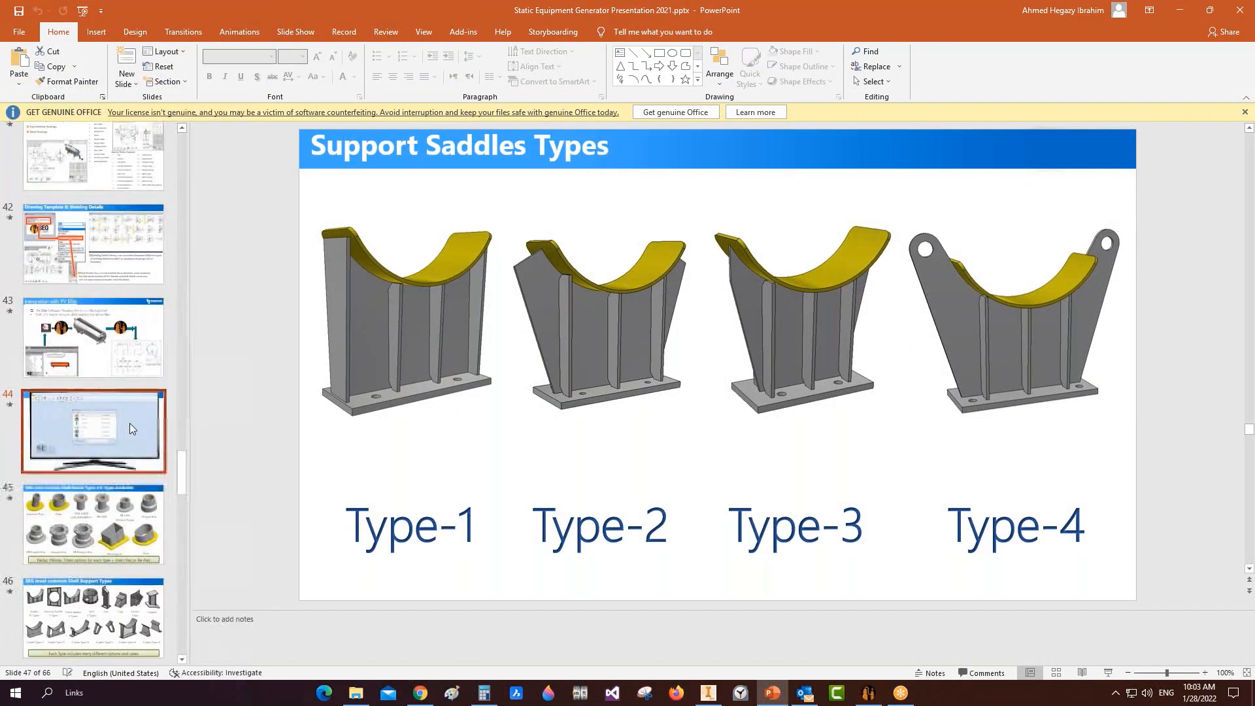
key("shift+F5")
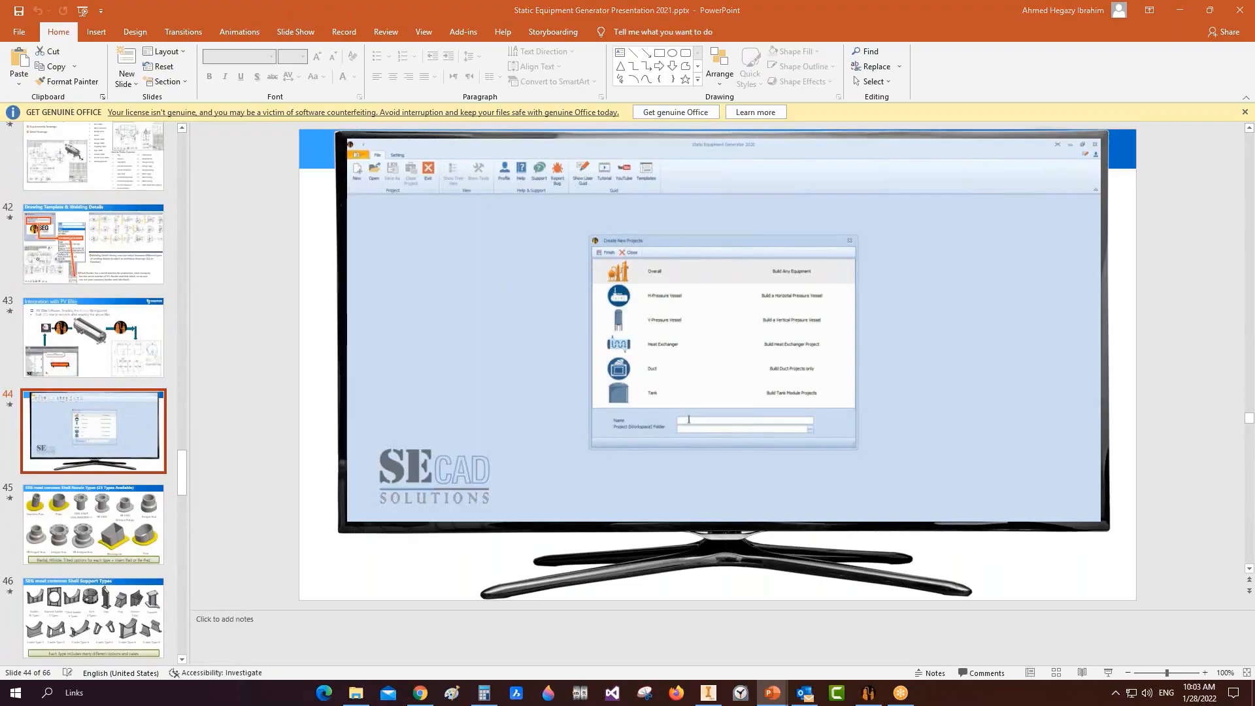